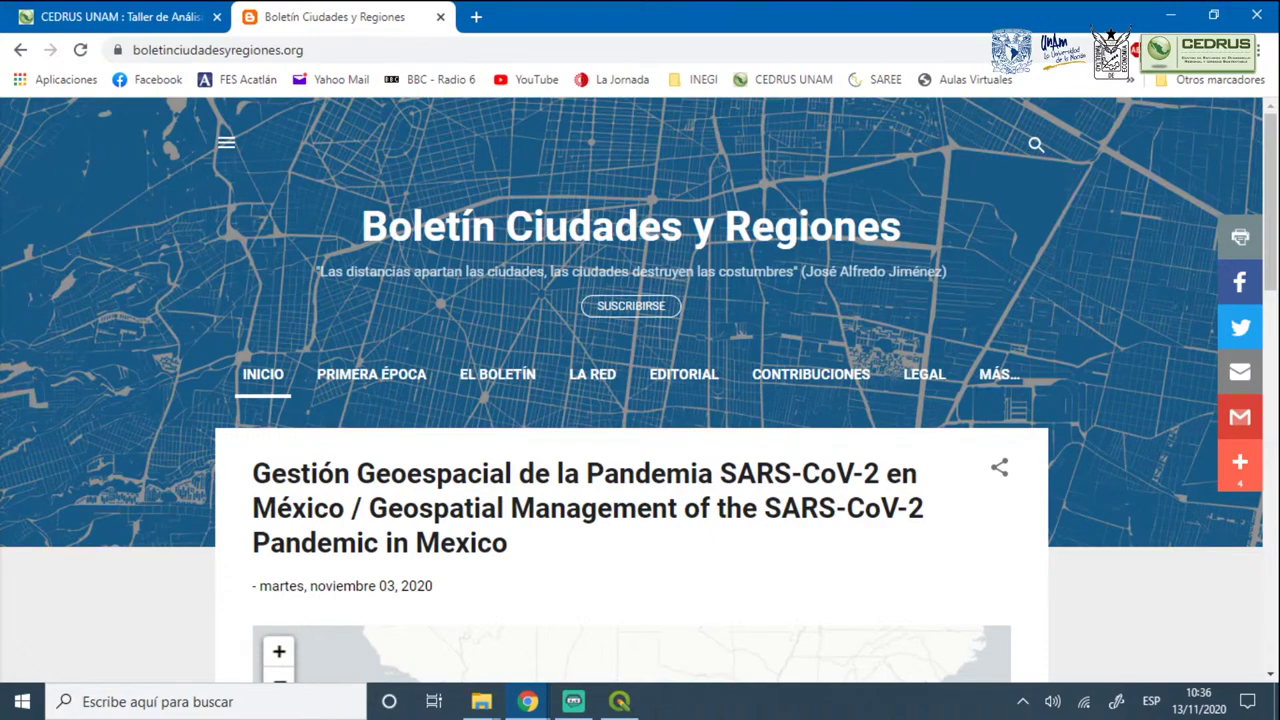
# Switch to QGIS, start a new empty project and narrow the layers panel to widen the map canvas
pyautogui.click(620, 701)
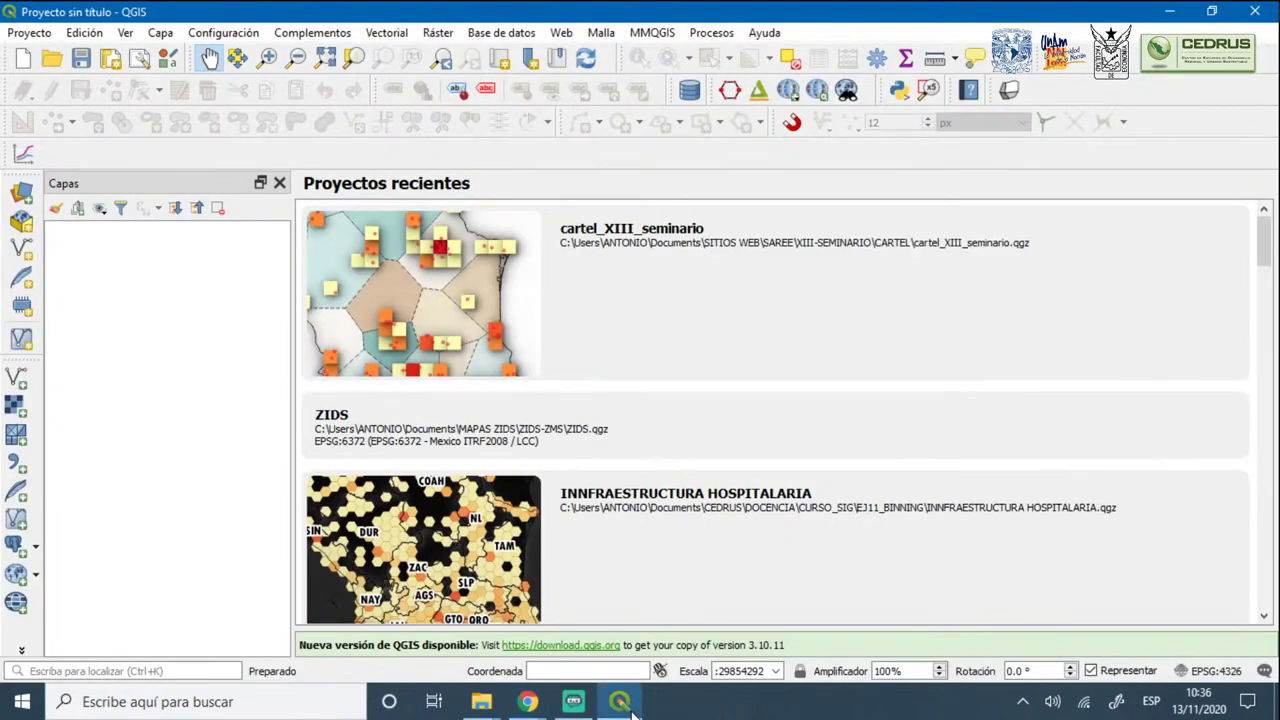
pyautogui.click(22, 58)
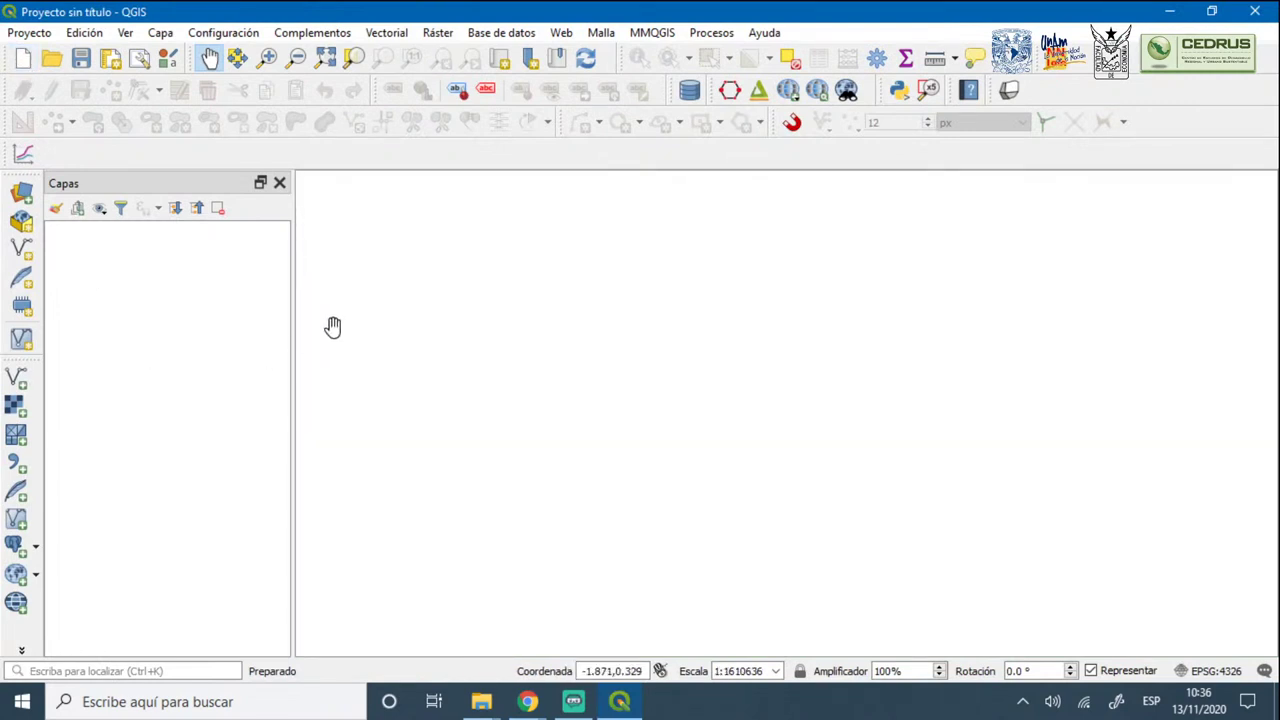
pyautogui.moveTo(289, 343); pyautogui.dragTo(243, 349)
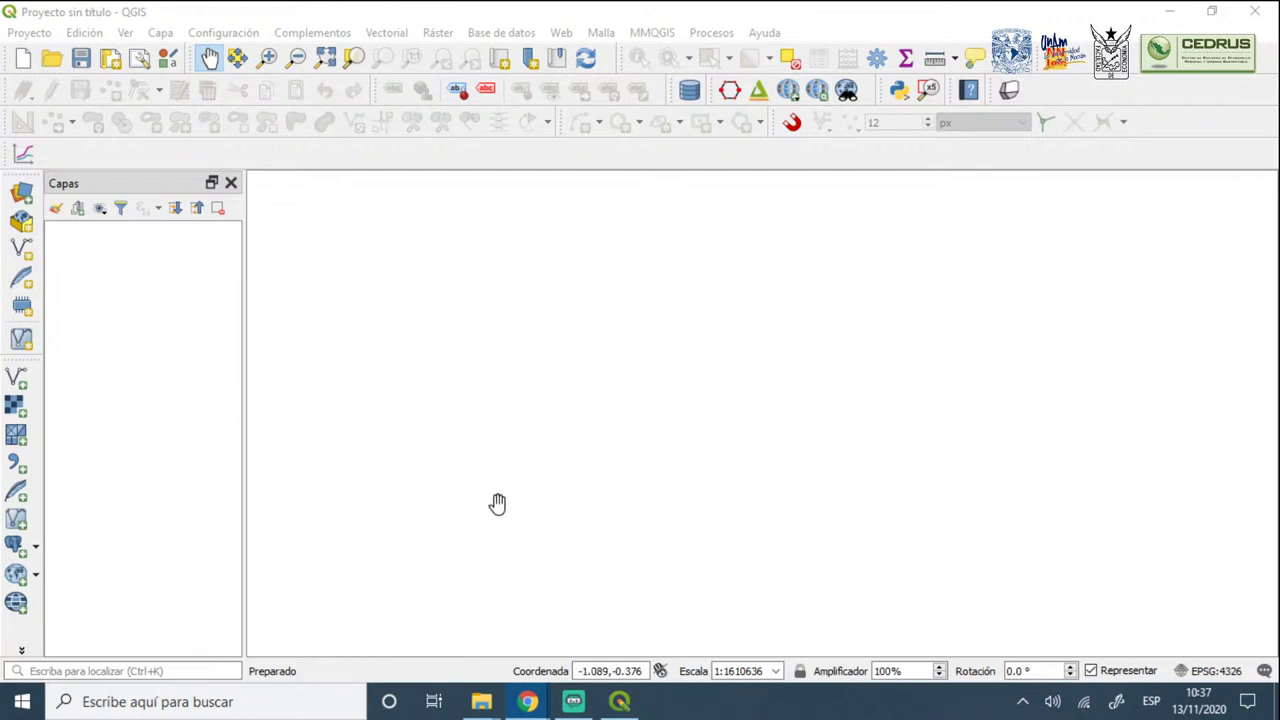
# Switch to File Explorer, maximize the TALLER-2020 folder window and select the Base_municipal_COVID-19_shapefile archive
pyautogui.moveTo(470, 710)
pyautogui.click(481, 701)
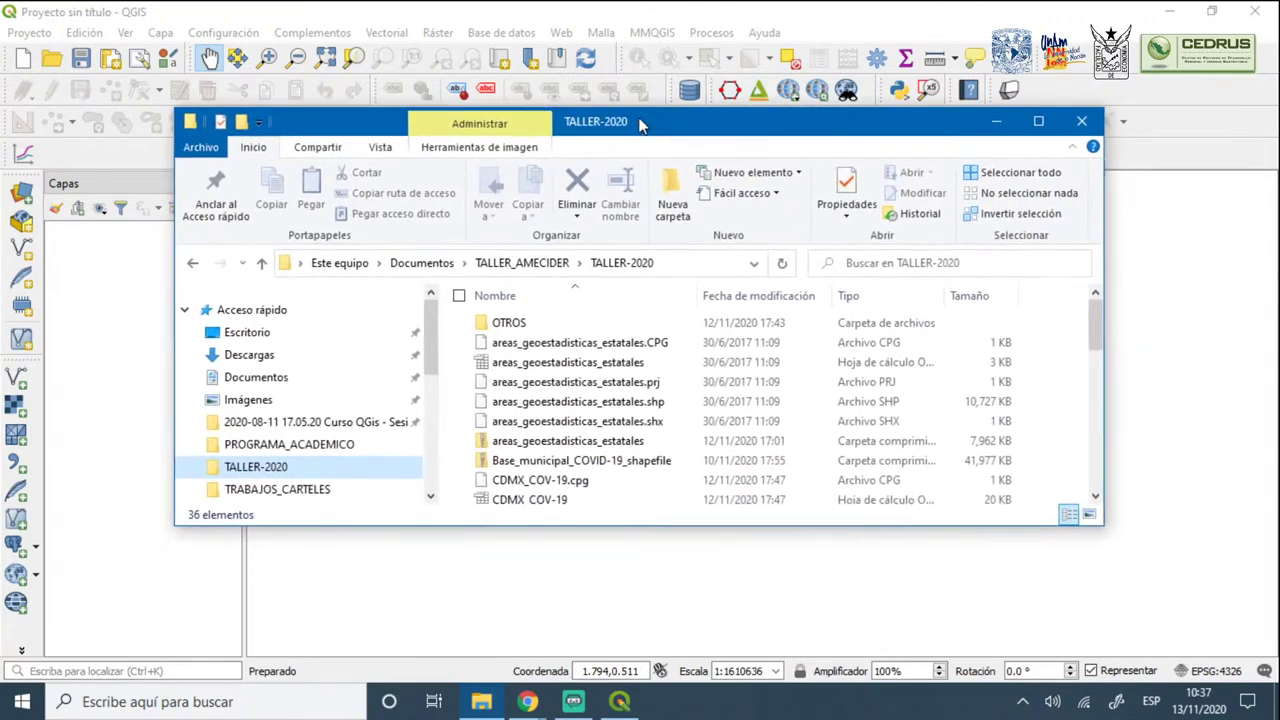
pyautogui.click(1036, 125)
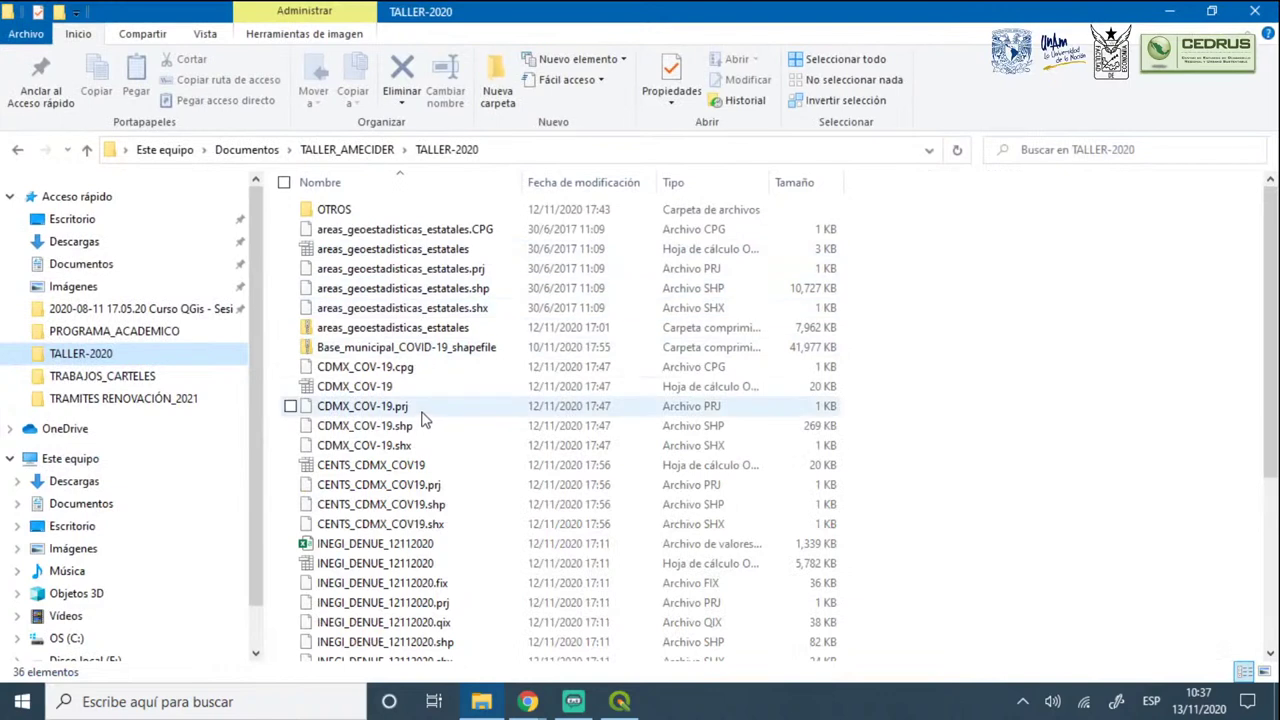
pyautogui.click(366, 350)
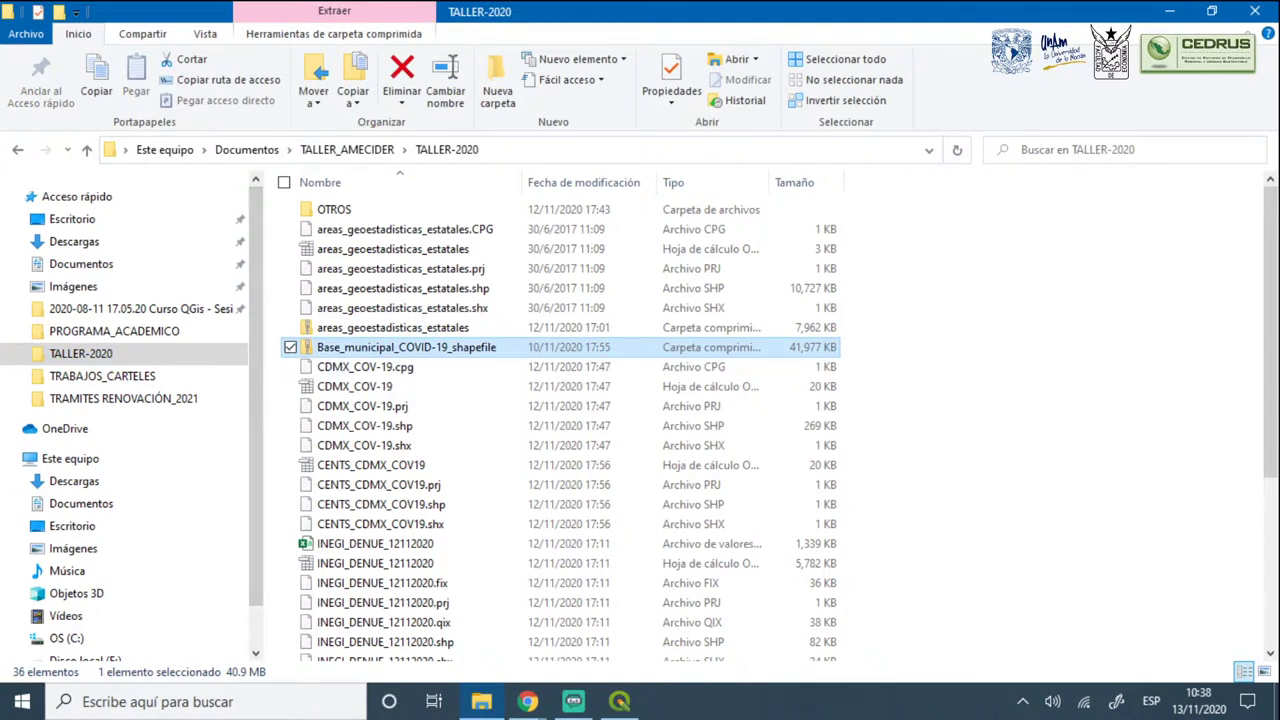
pyautogui.hotkey('alt', 'Tab')
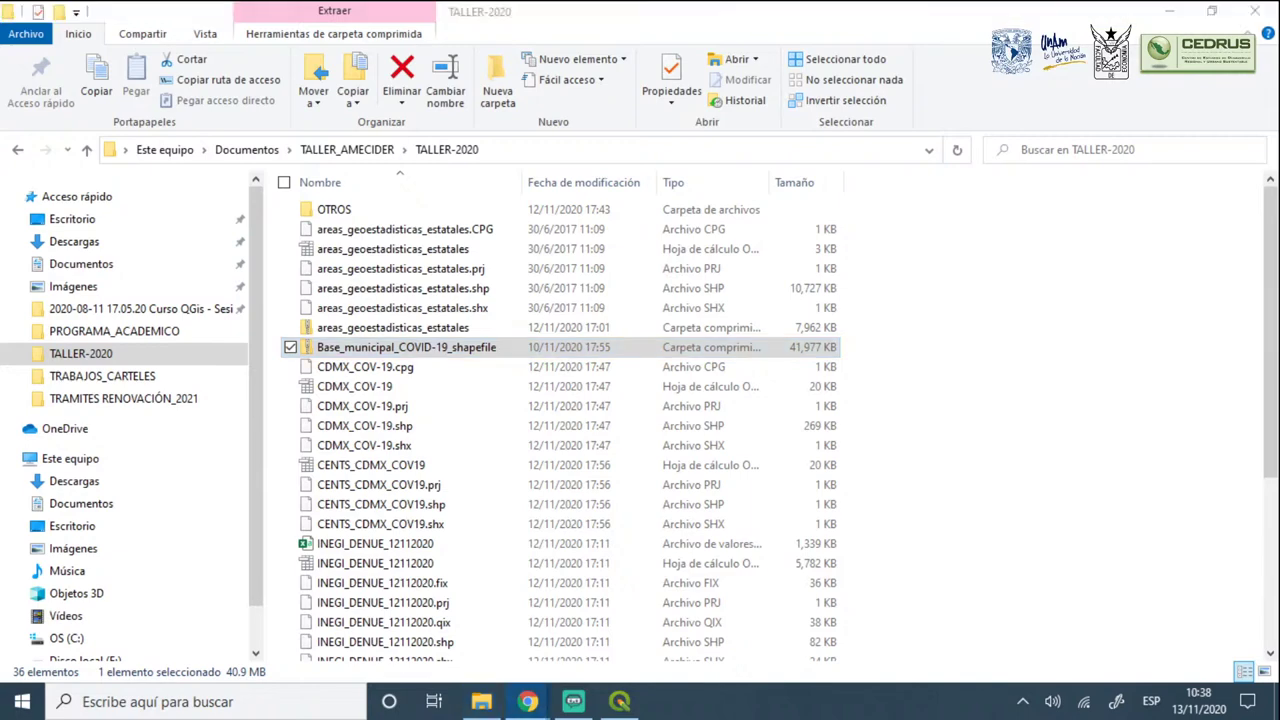
# Narrow the folder navigation pane and locate the areas_geoestadisticas_estatales and INEGI_DENUE_12112020 compressed archives
pyautogui.click(252, 413)
pyautogui.moveTo(252, 413); pyautogui.dragTo(183, 400)
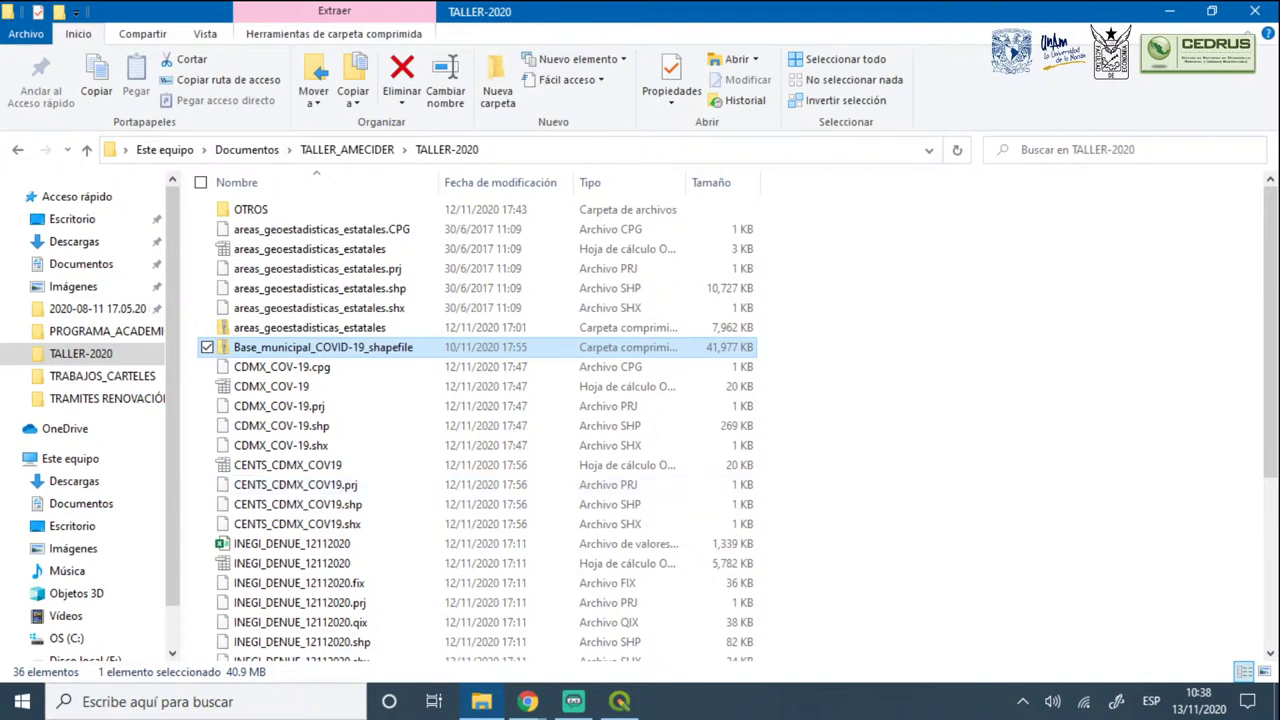
pyautogui.click(280, 330)
pyautogui.scroll(-4, 283, 345)
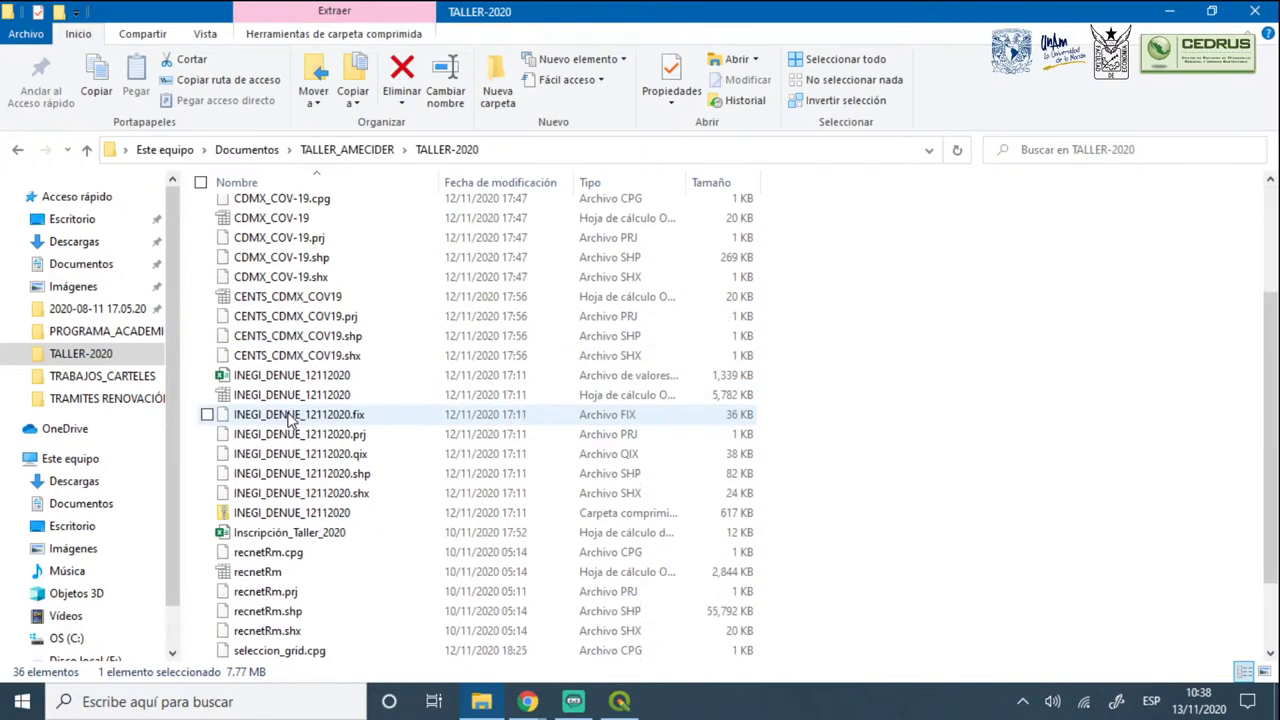
pyautogui.click(258, 438)
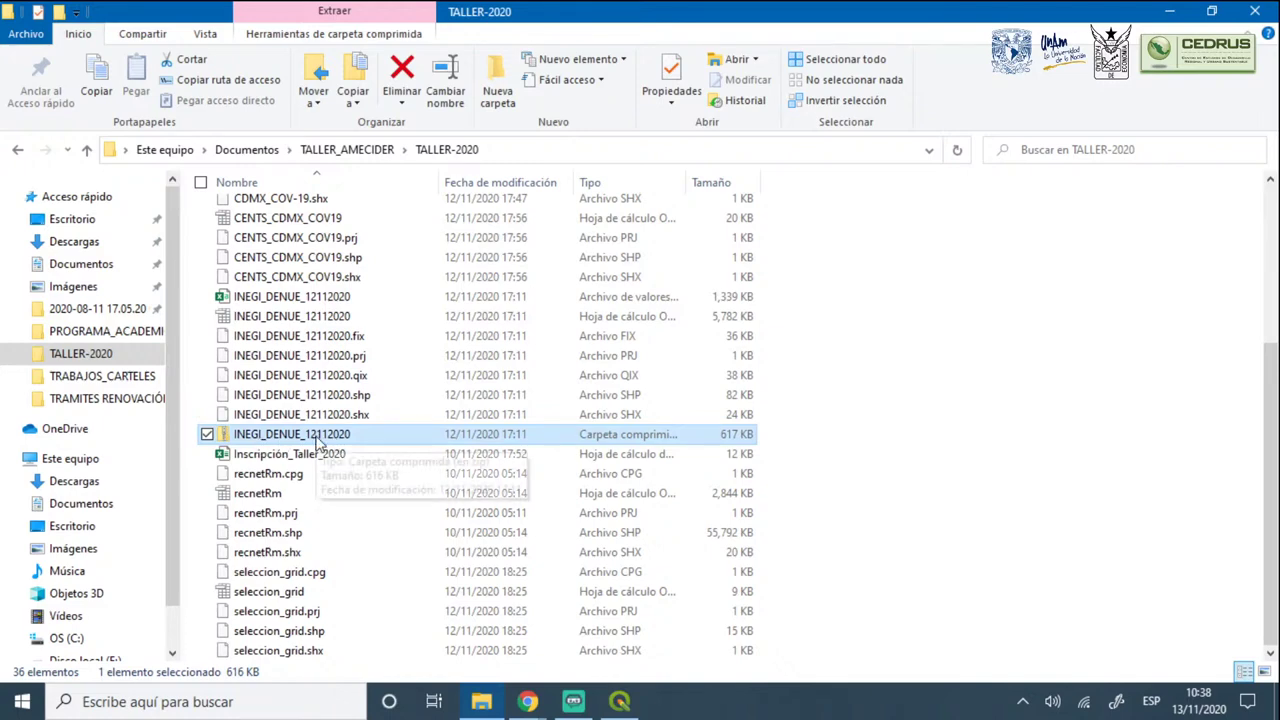
pyautogui.scroll(4, 318, 442)
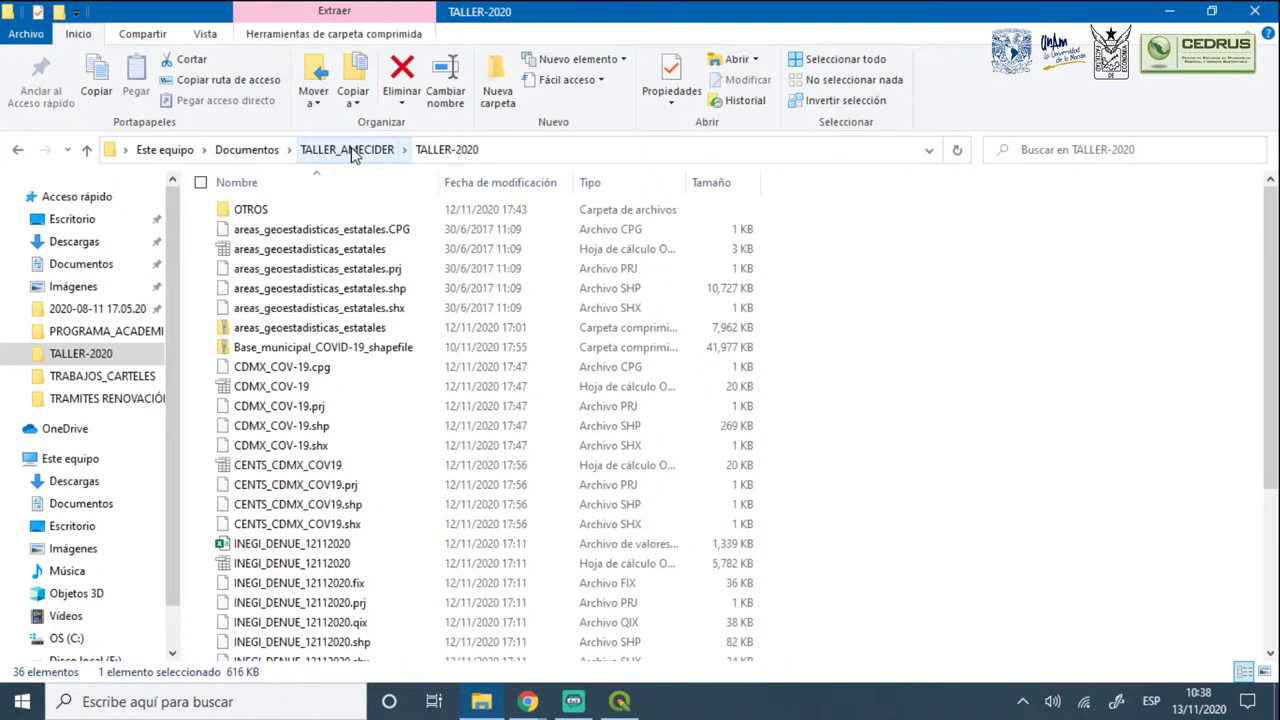
# Switch to Chrome and view the CEDRUS UNAM page for the Taller de Análisis de Datos Espaciales
pyautogui.click(527, 701)
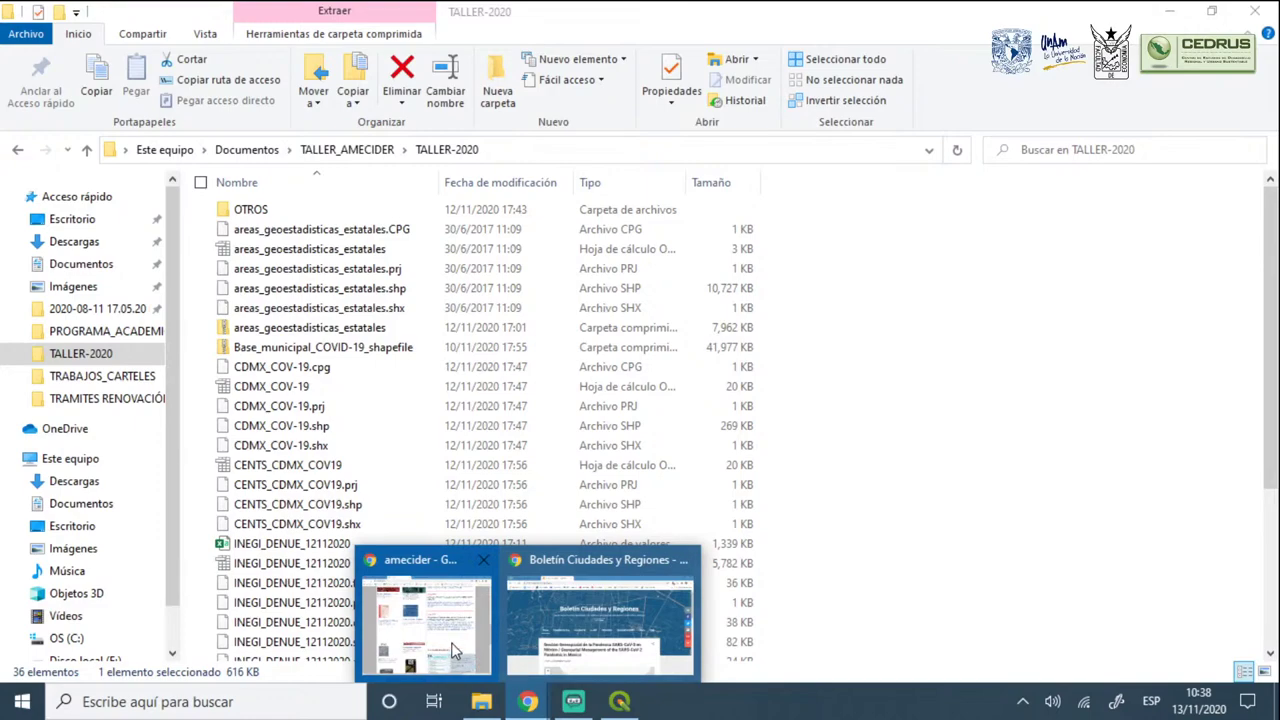
pyautogui.click(598, 615)
pyautogui.click(103, 10)
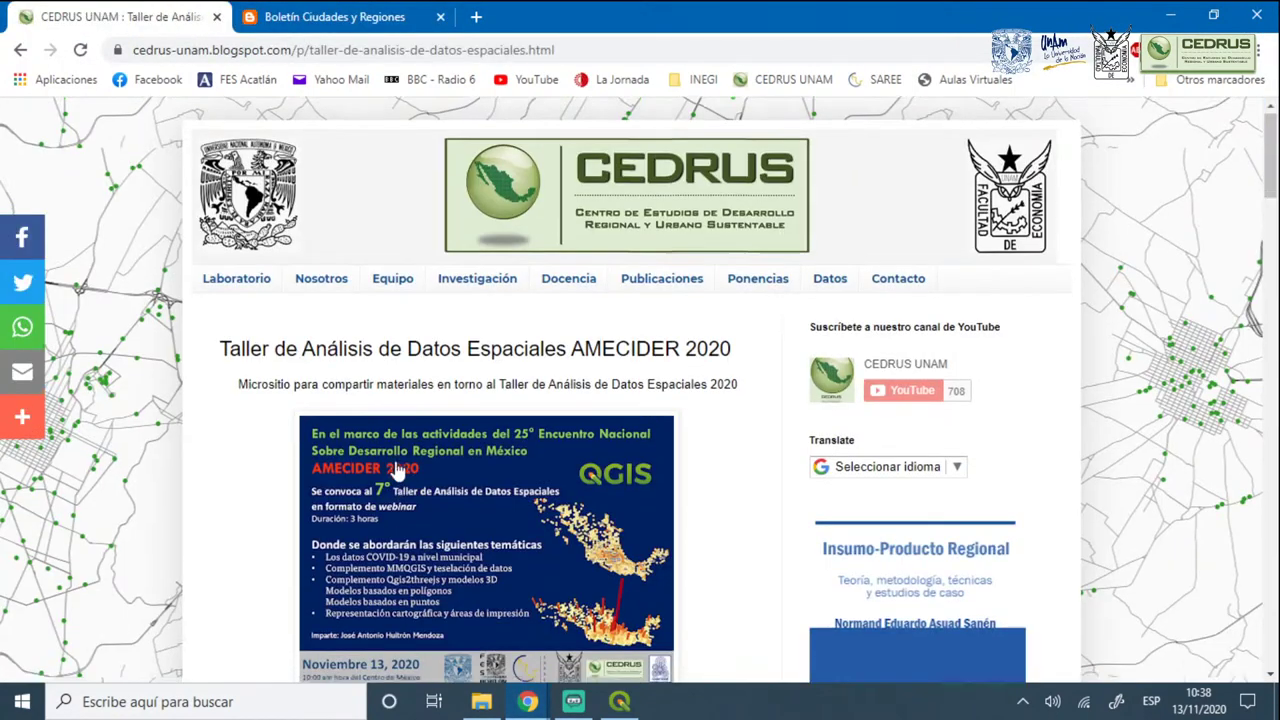
# Return to File Explorer, reopen TALLER-2020 from its parent folder TALLER_AMECIDER and look through the workshop files
pyautogui.click(481, 701)
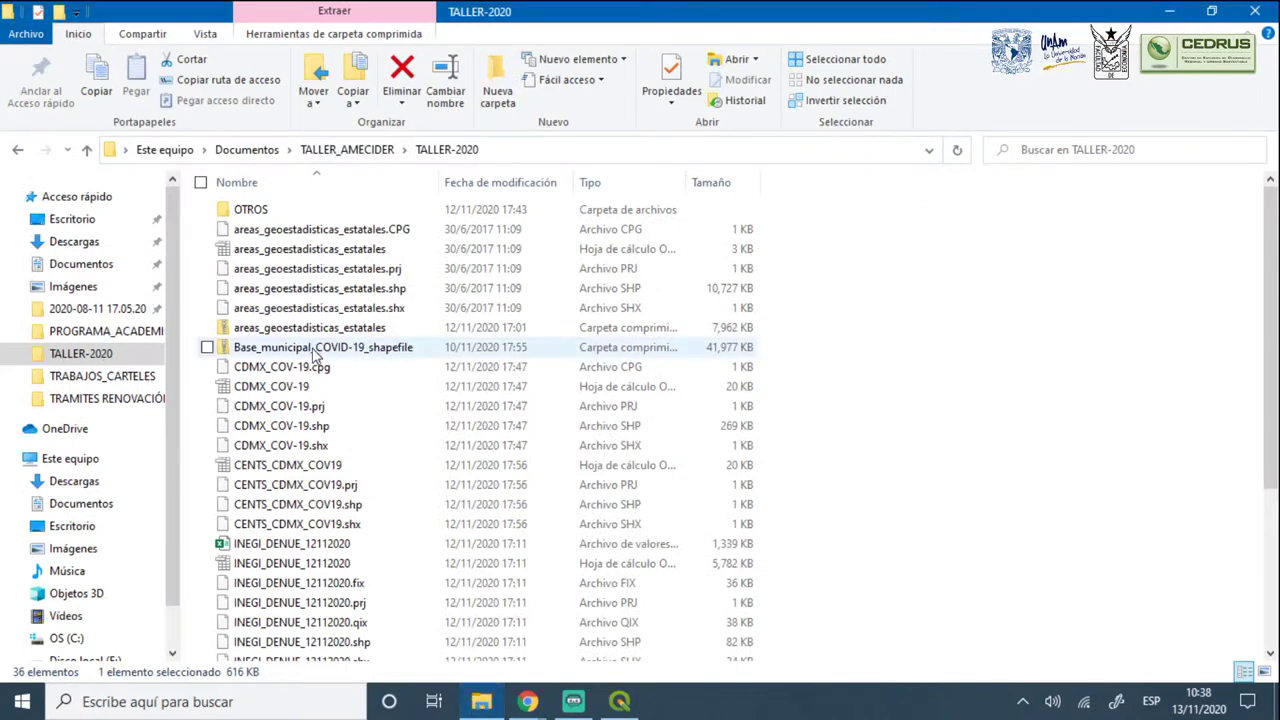
pyautogui.click(337, 149)
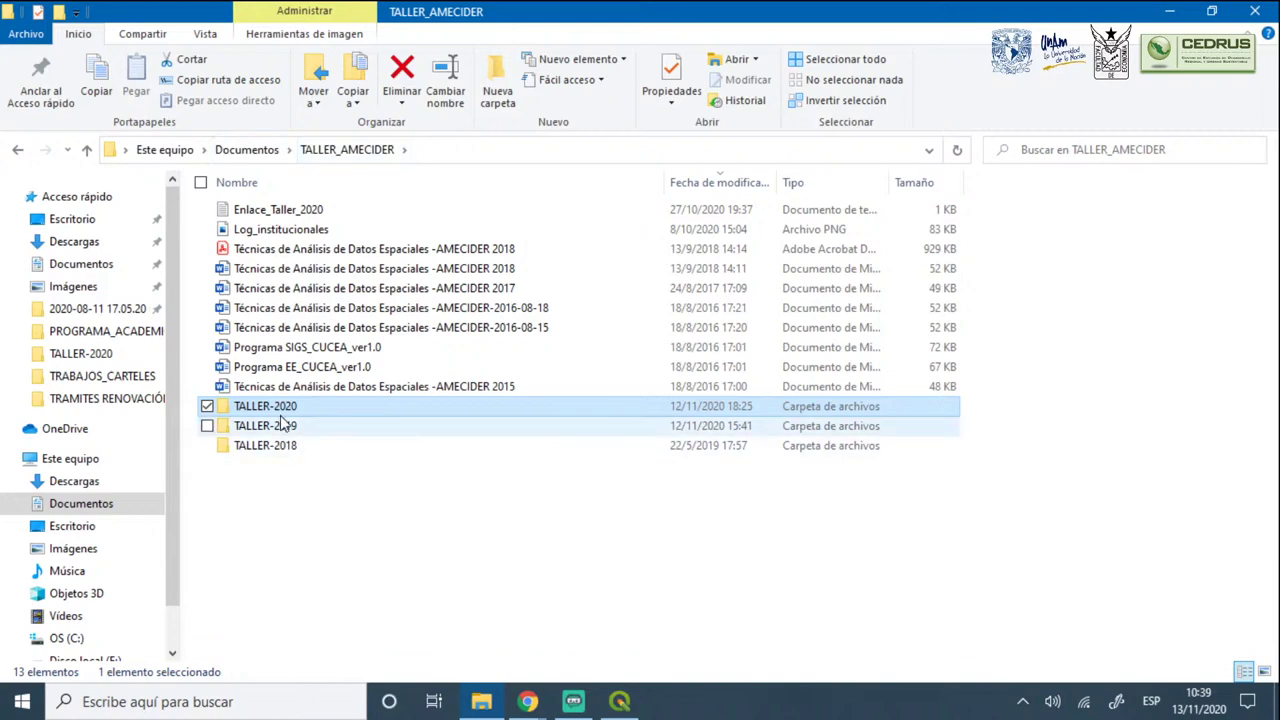
pyautogui.doubleClick(285, 408)
pyautogui.scroll(-3, 350, 385)
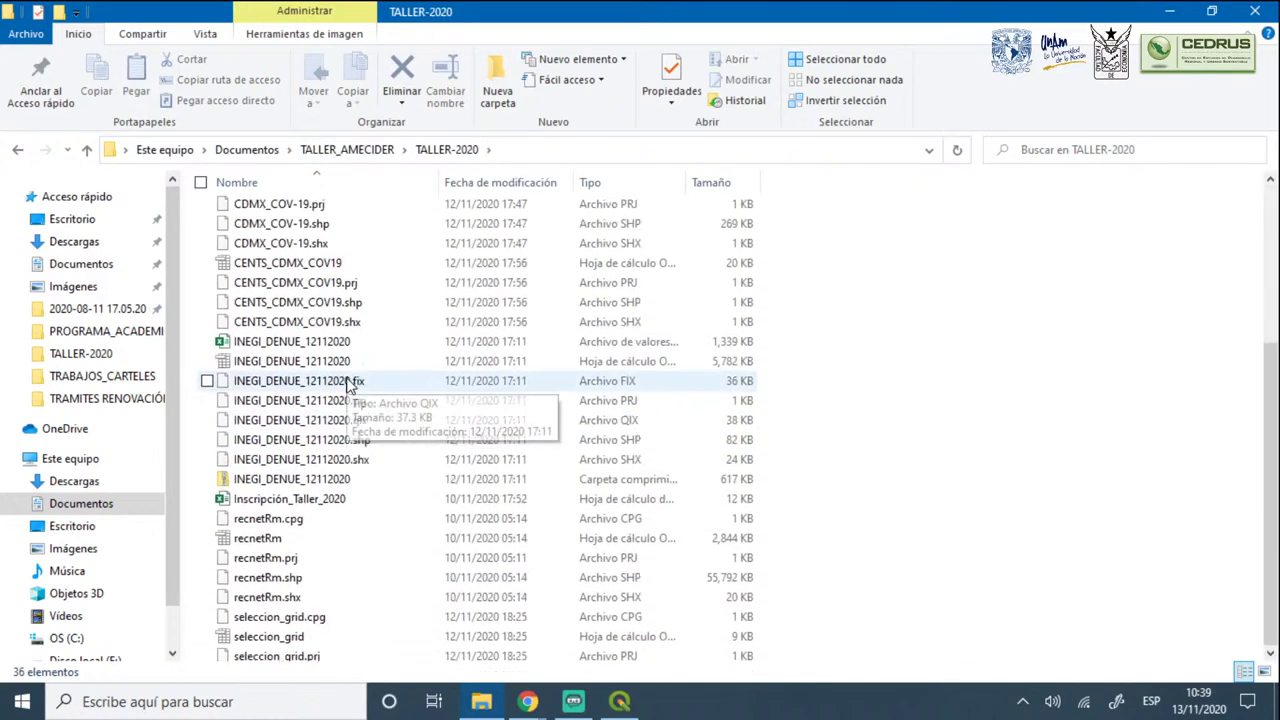
pyautogui.scroll(4, 350, 385)
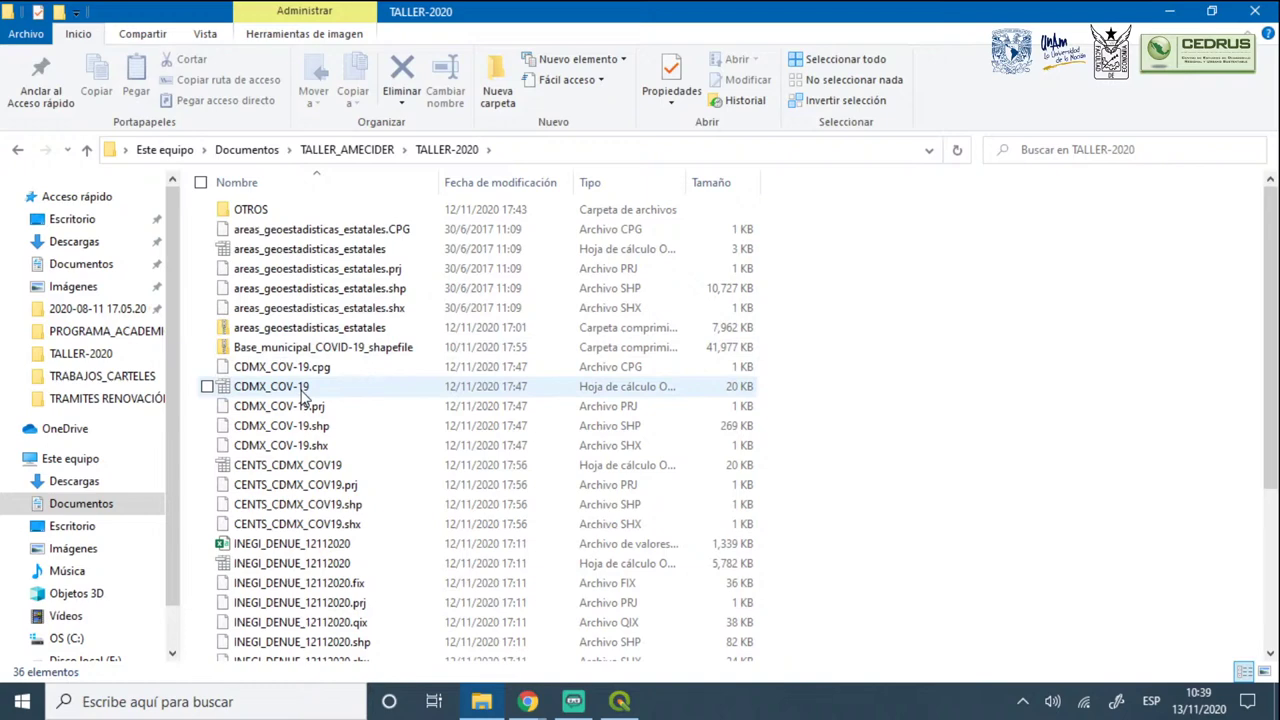
pyautogui.scroll(-4, 303, 395)
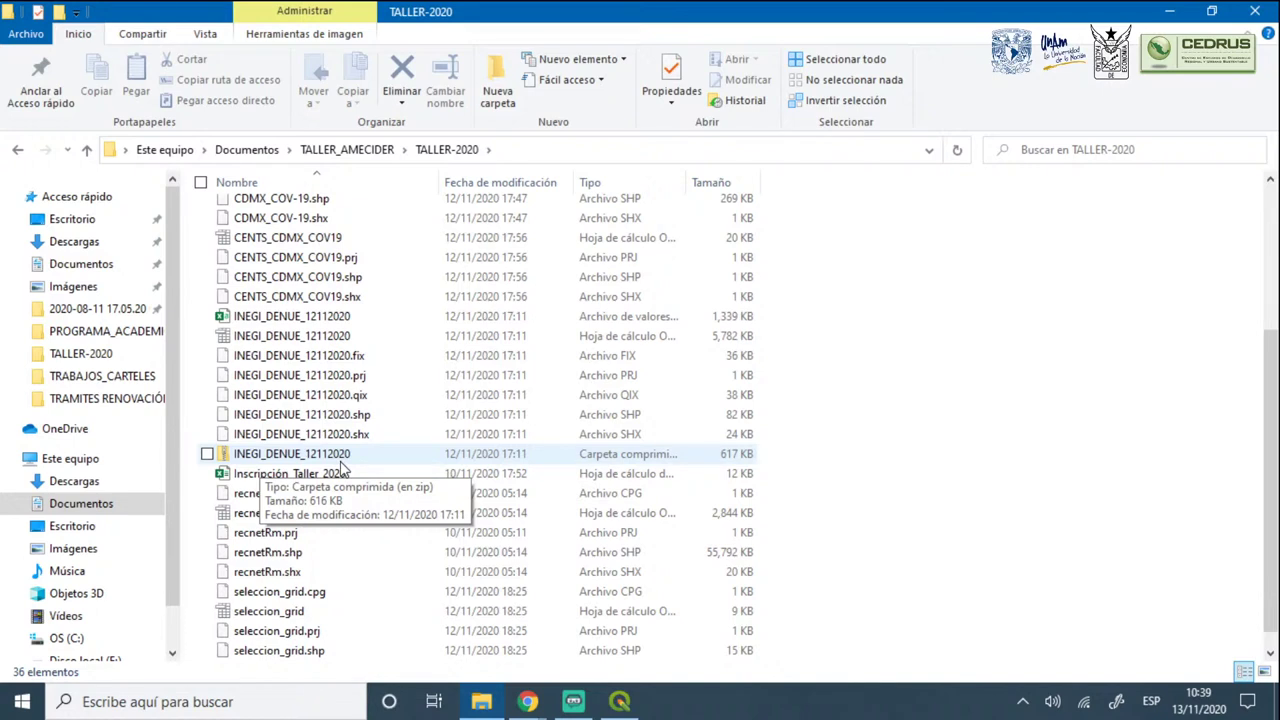
# Examine the 7-Zip extraction options for the INEGI_DENUE_12112020 compressed archive without extracting it
pyautogui.click(341, 460)
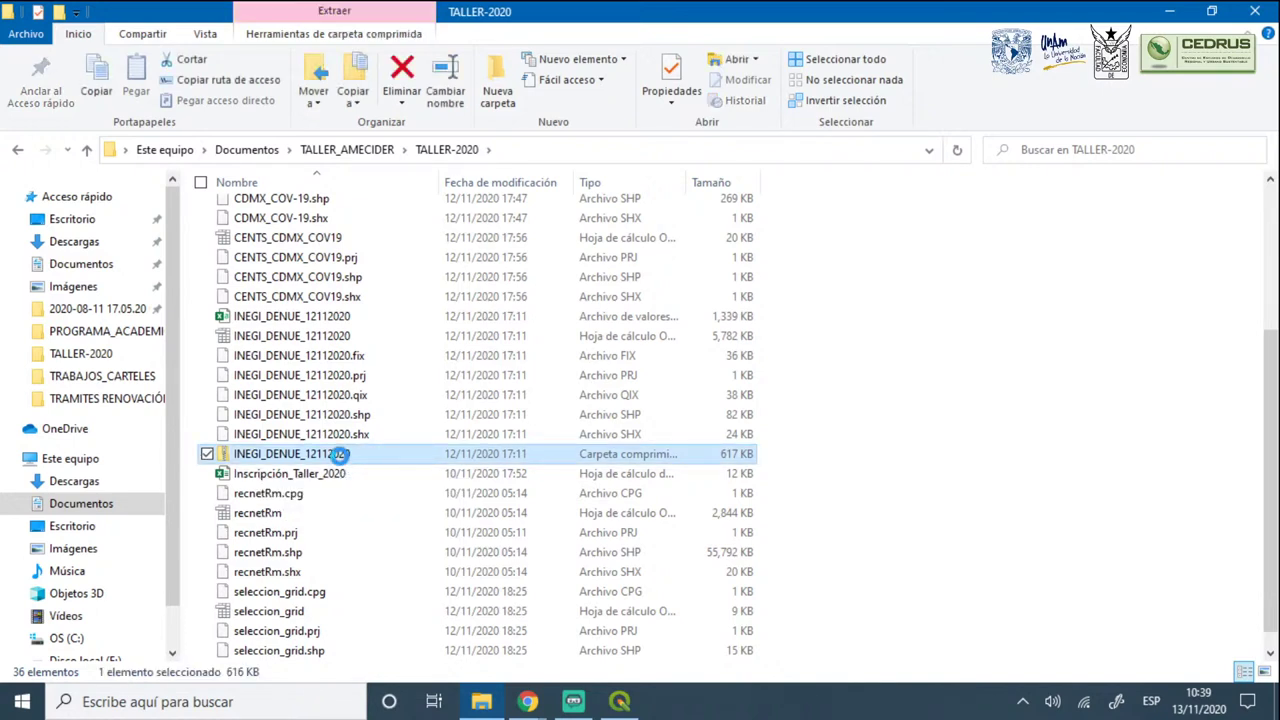
pyautogui.rightClick(341, 454)
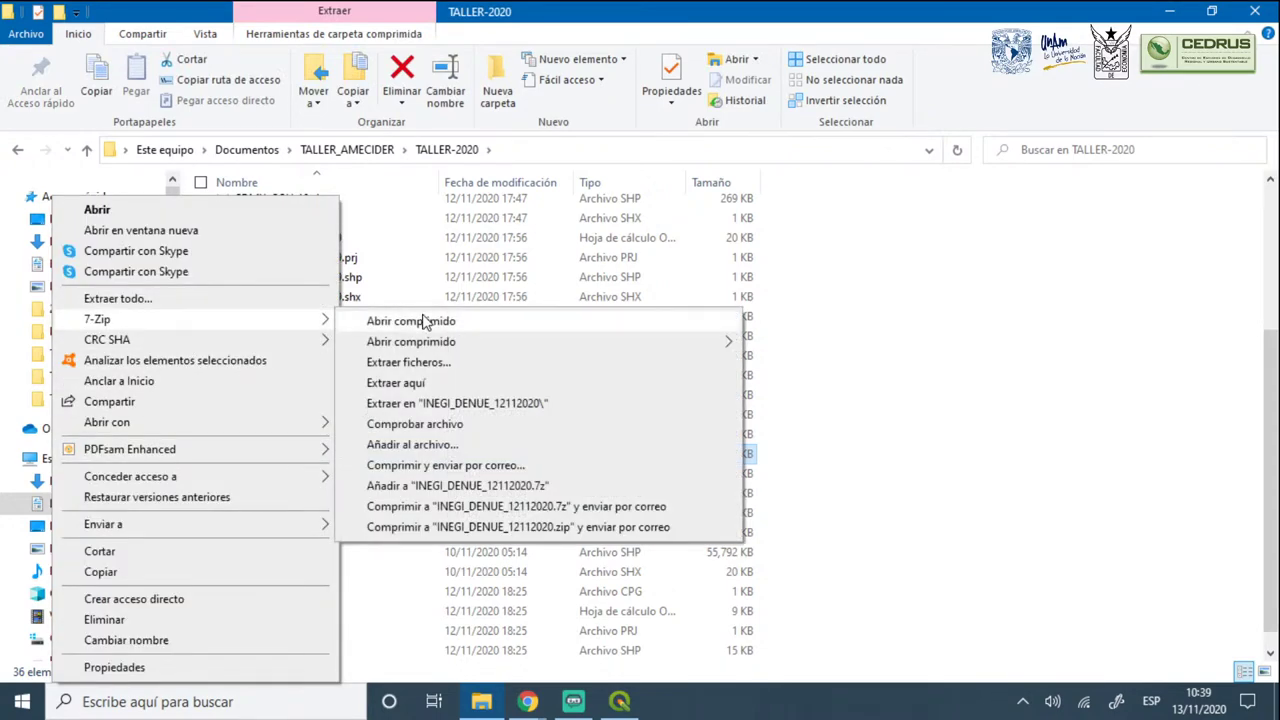
pyautogui.moveTo(272, 326)
pyautogui.click(955, 428)
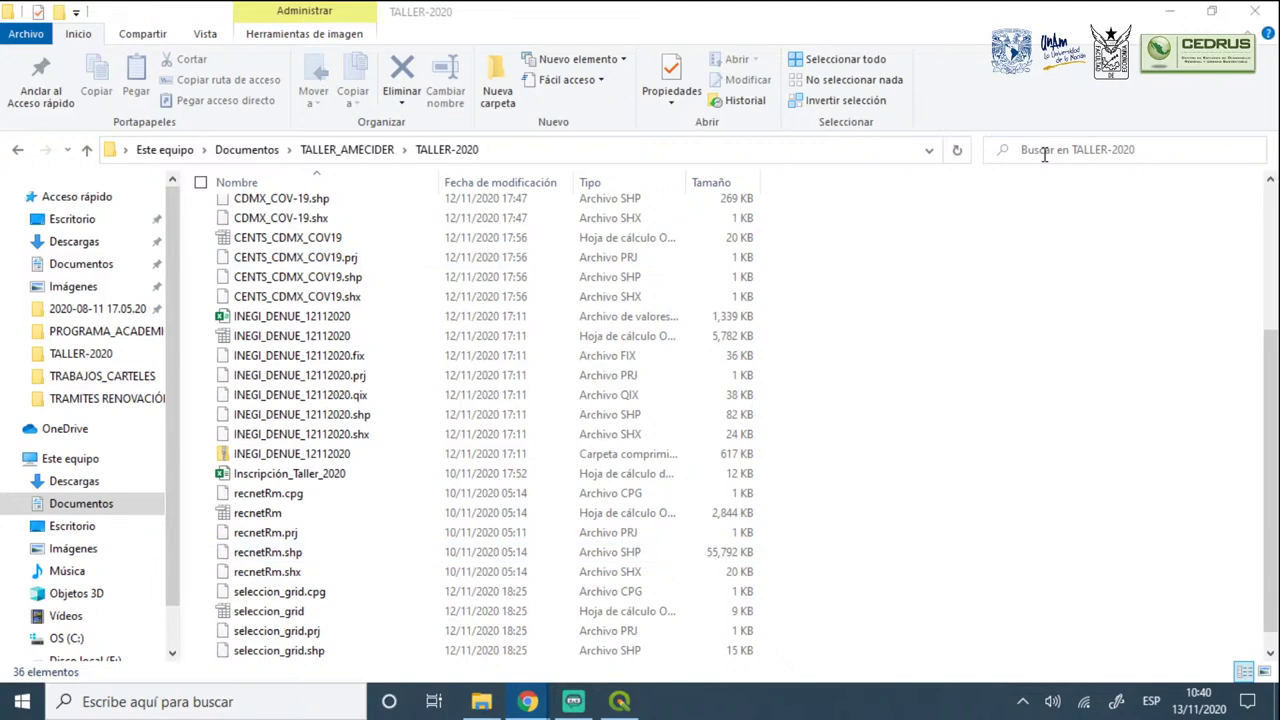
# Minimize File Explorer and search Google for "unam covid 19" in a new Chrome tab
pyautogui.click(1173, 14)
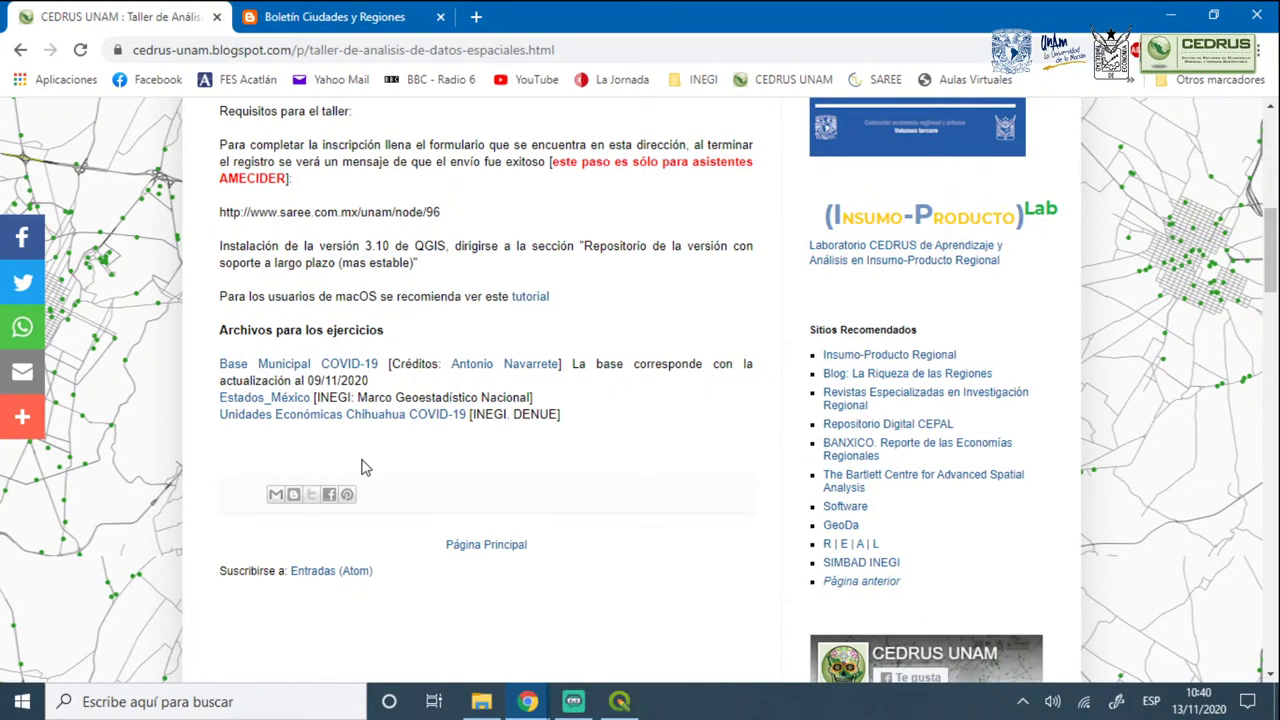
pyautogui.click(476, 17)
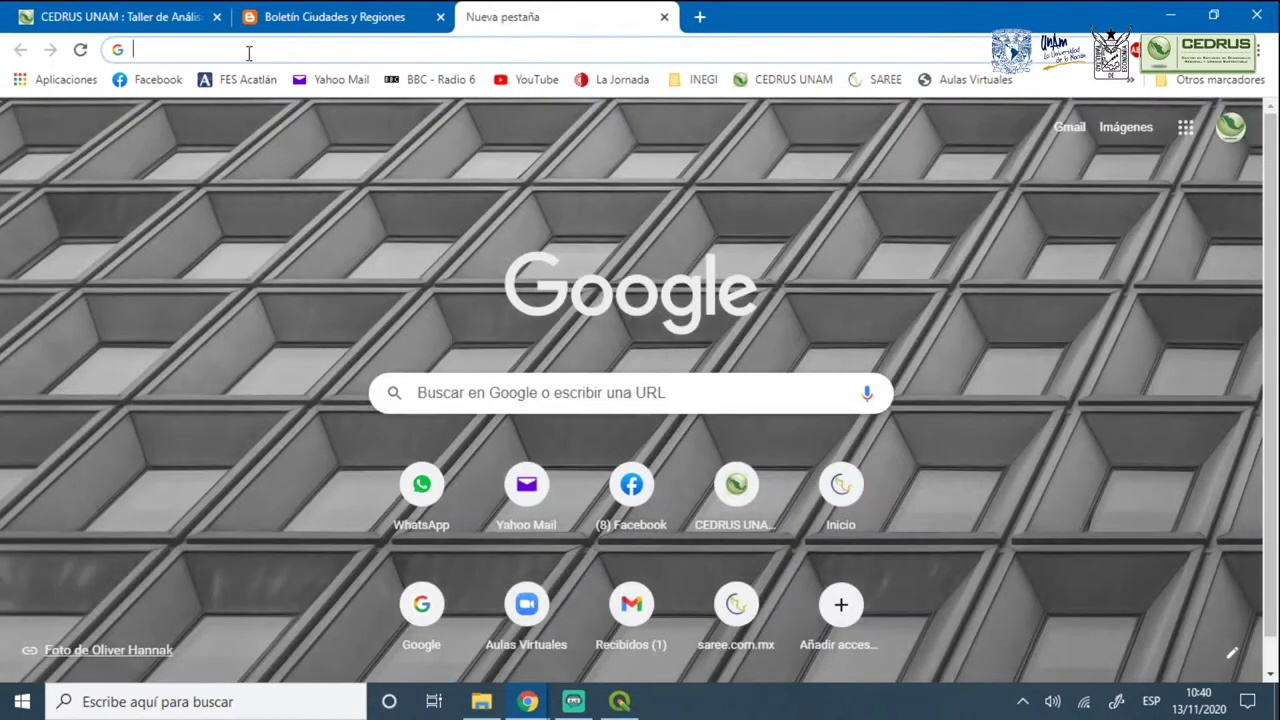
pyautogui.click(249, 51)
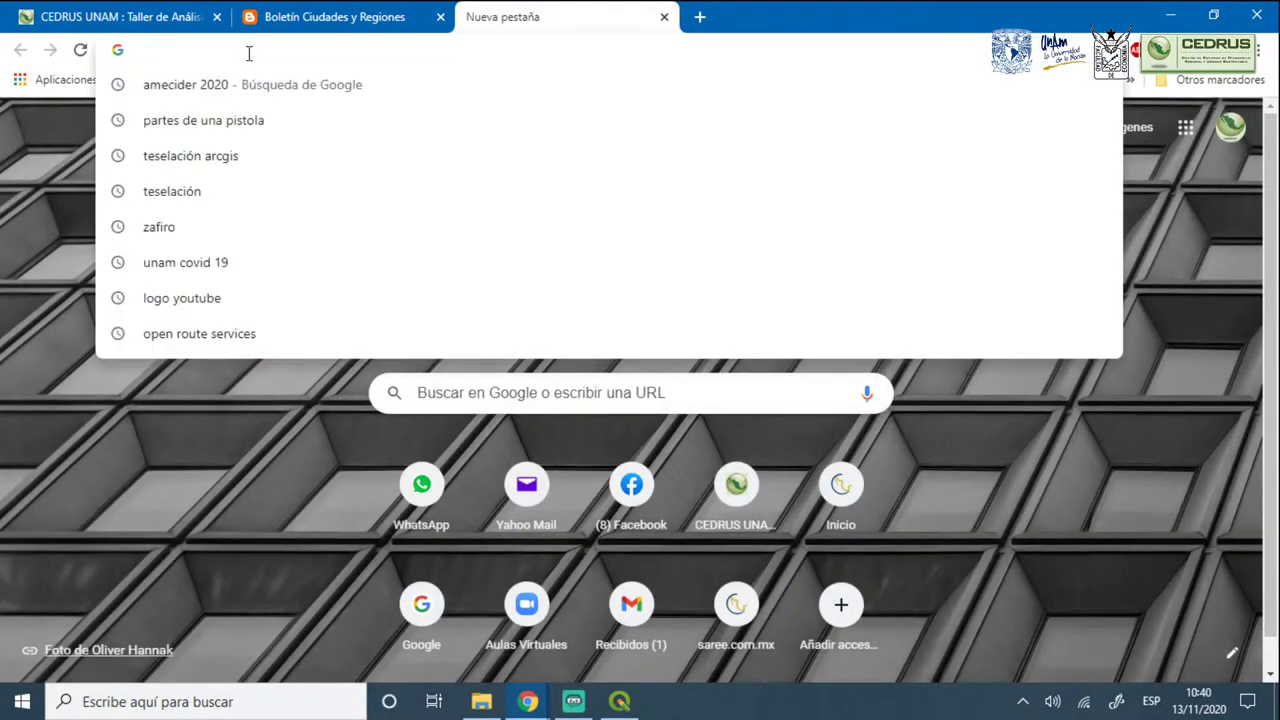
pyautogui.write('unam covid')
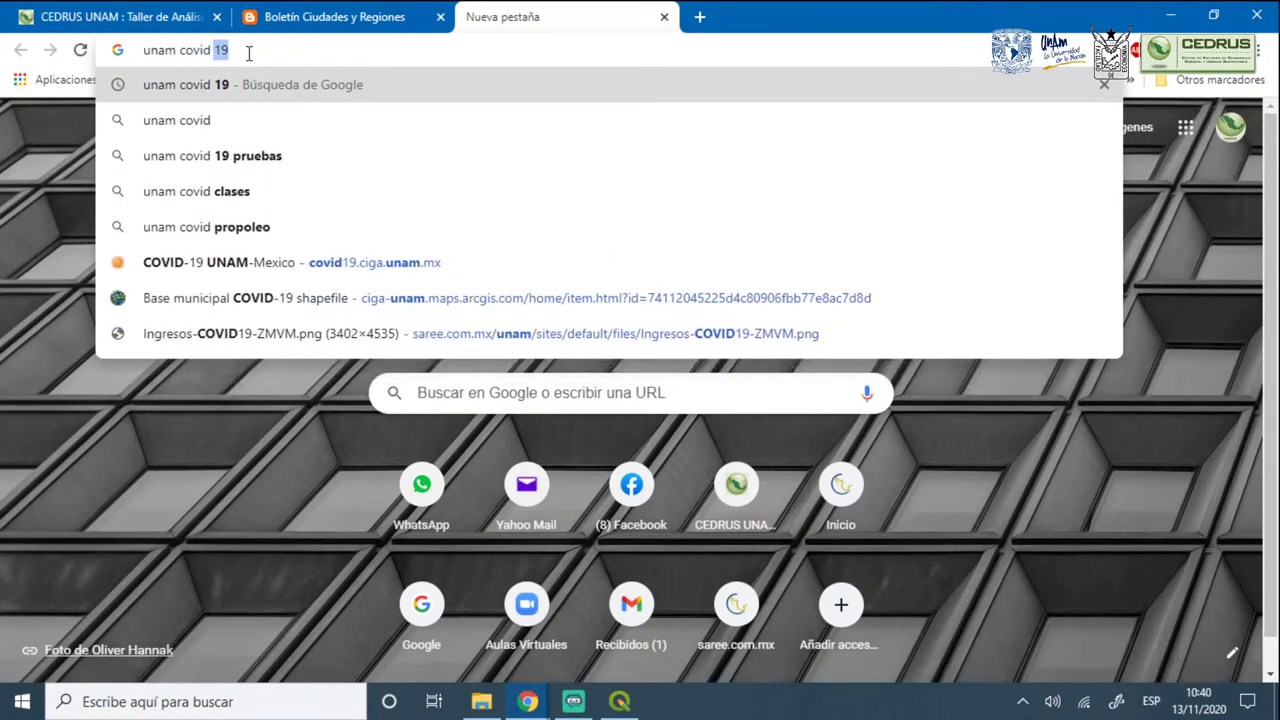
pyautogui.write(' 19')
pyautogui.press('Return')
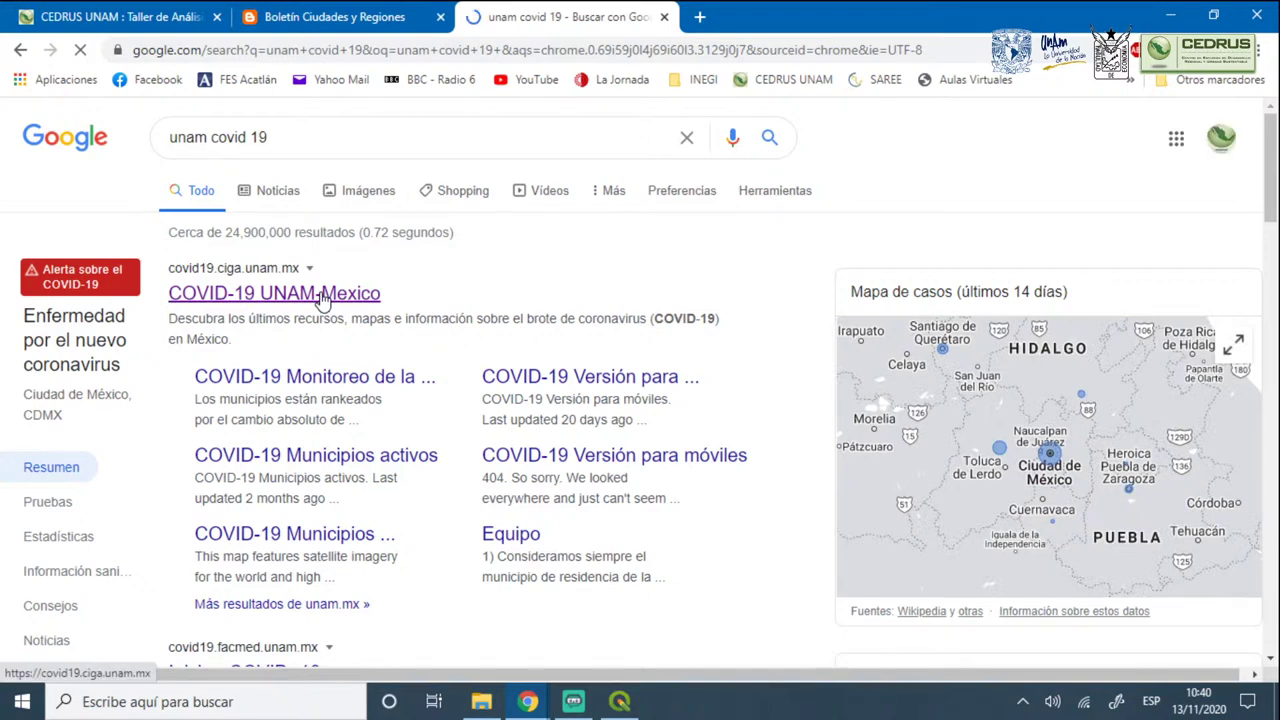
# Go to the COVID-19 UNAM-Mexico site and open its COVID-19 Monitoreo de la Situación por Municipios dashboard
pyautogui.click(322, 295)
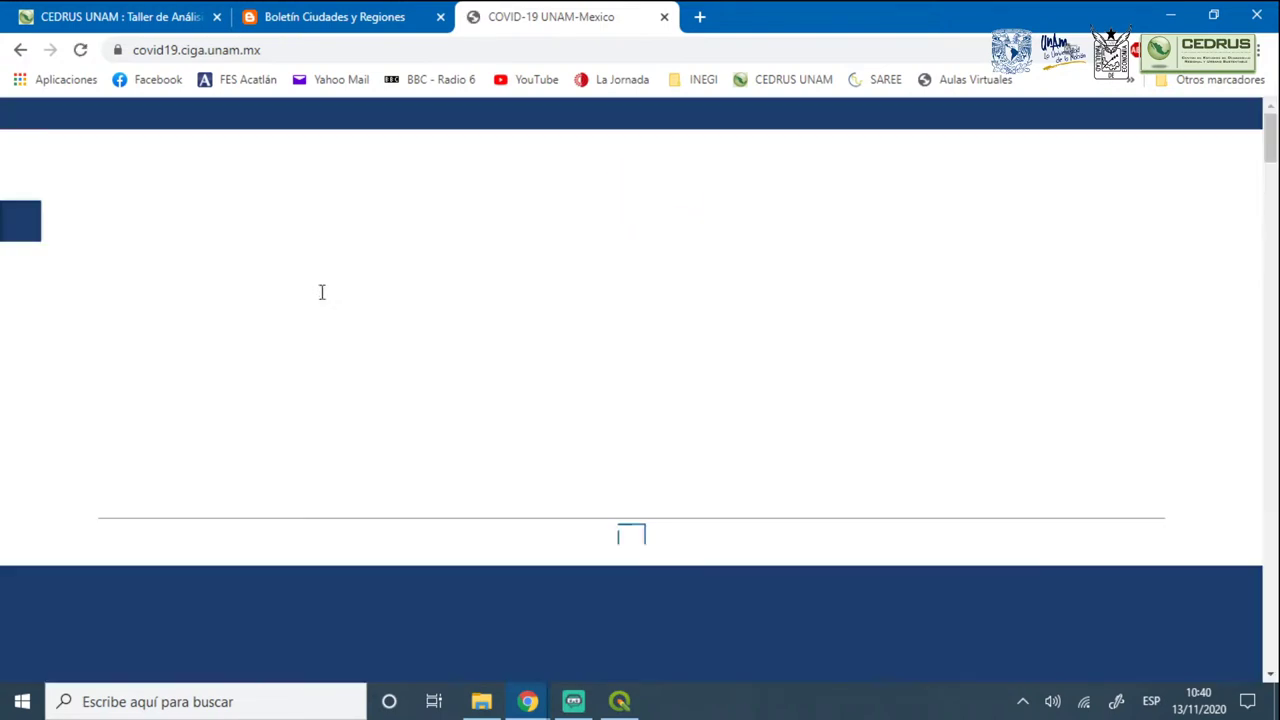
pyautogui.scroll(-7, 317, 342)
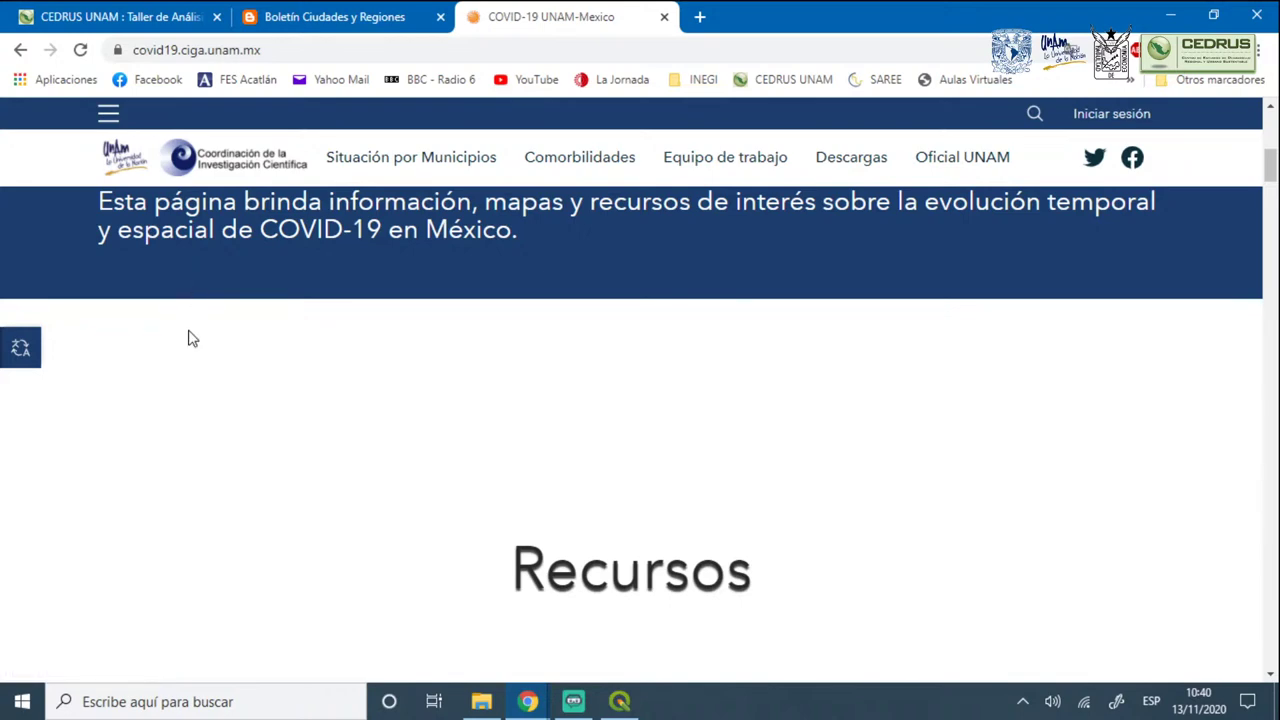
pyautogui.scroll(-8, 190, 337)
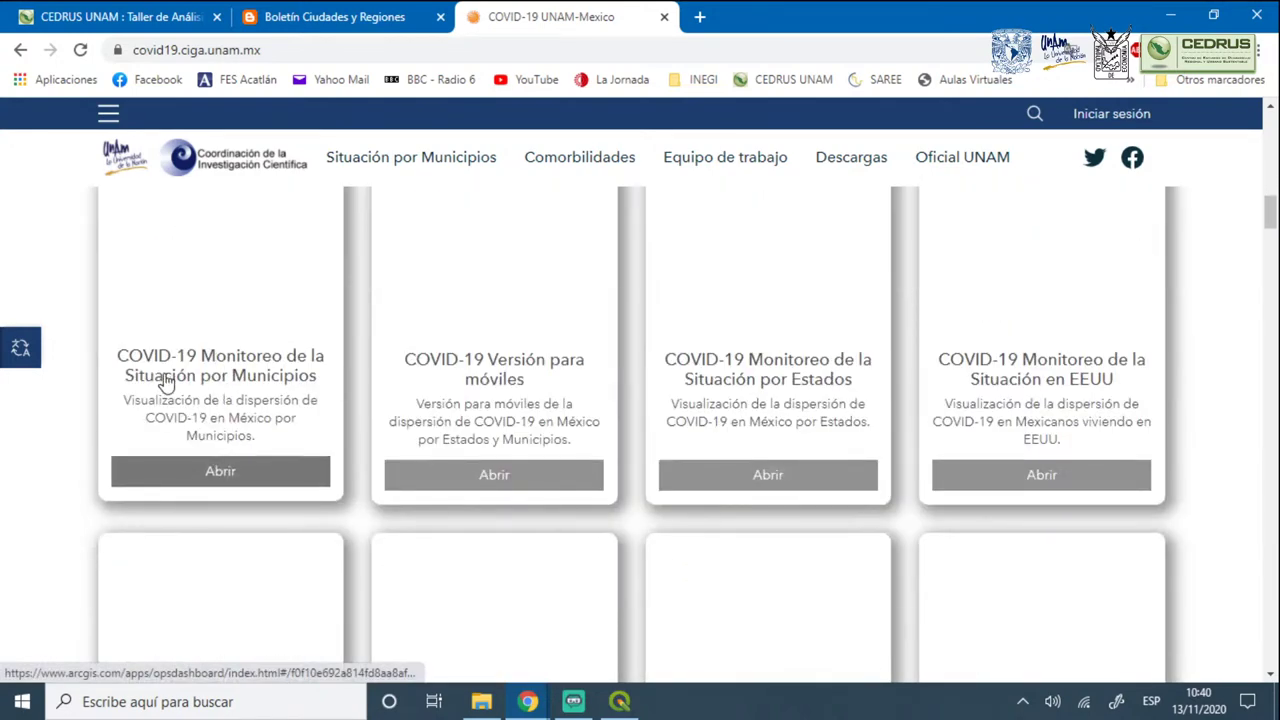
pyautogui.click(222, 383)
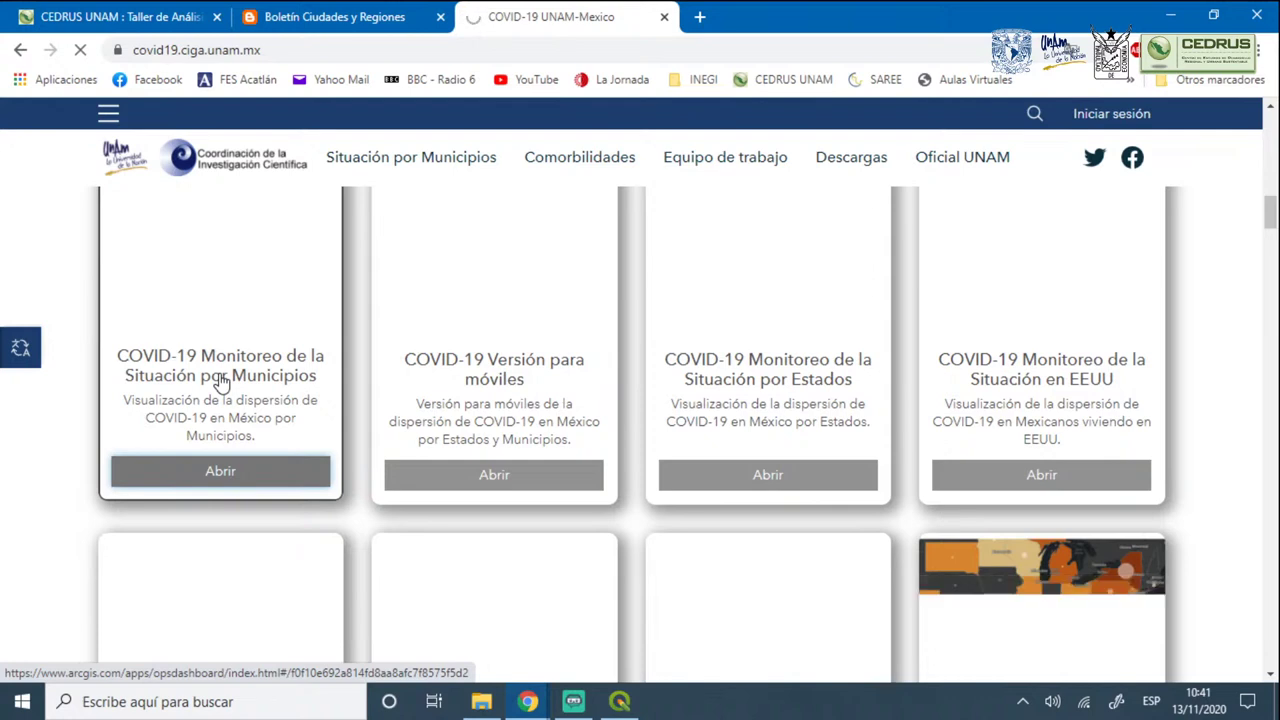
pyautogui.click(222, 381)
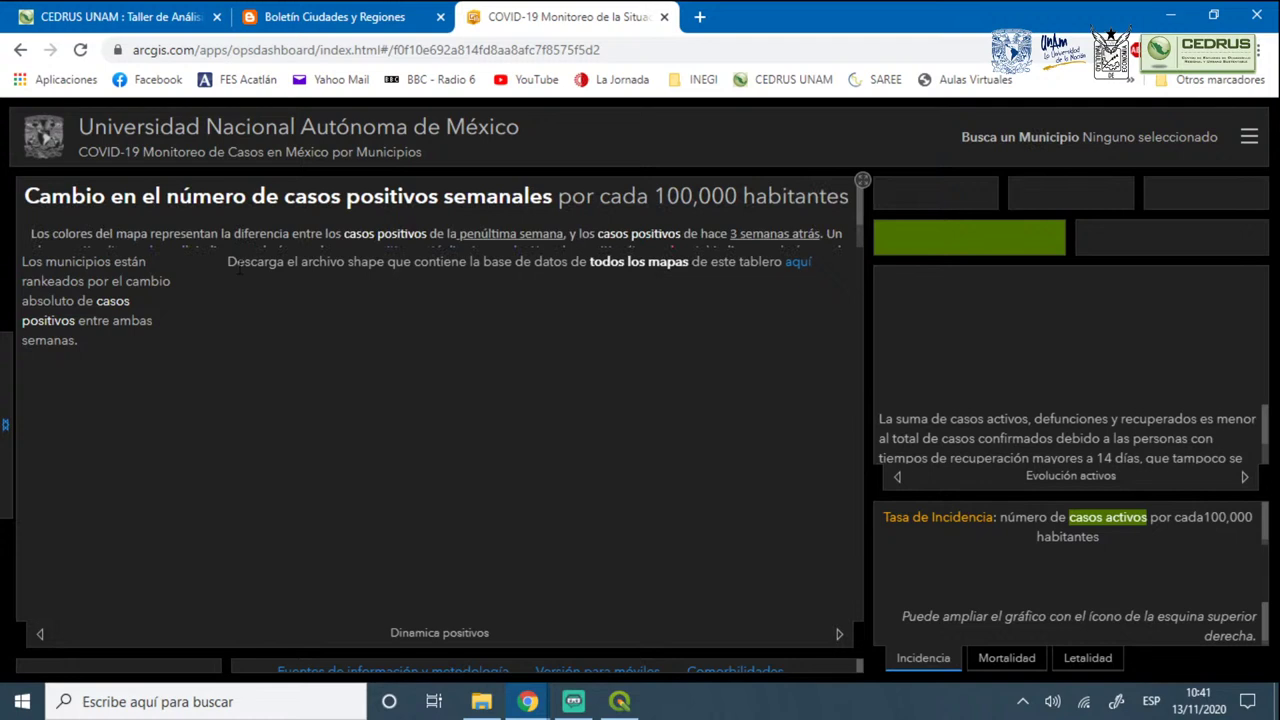
# Open the dashboard's link for downloading the shapefile of all maps, and return to the Boletín Ciudades y Regiones page
pyautogui.moveTo(227, 262); pyautogui.dragTo(817, 265)
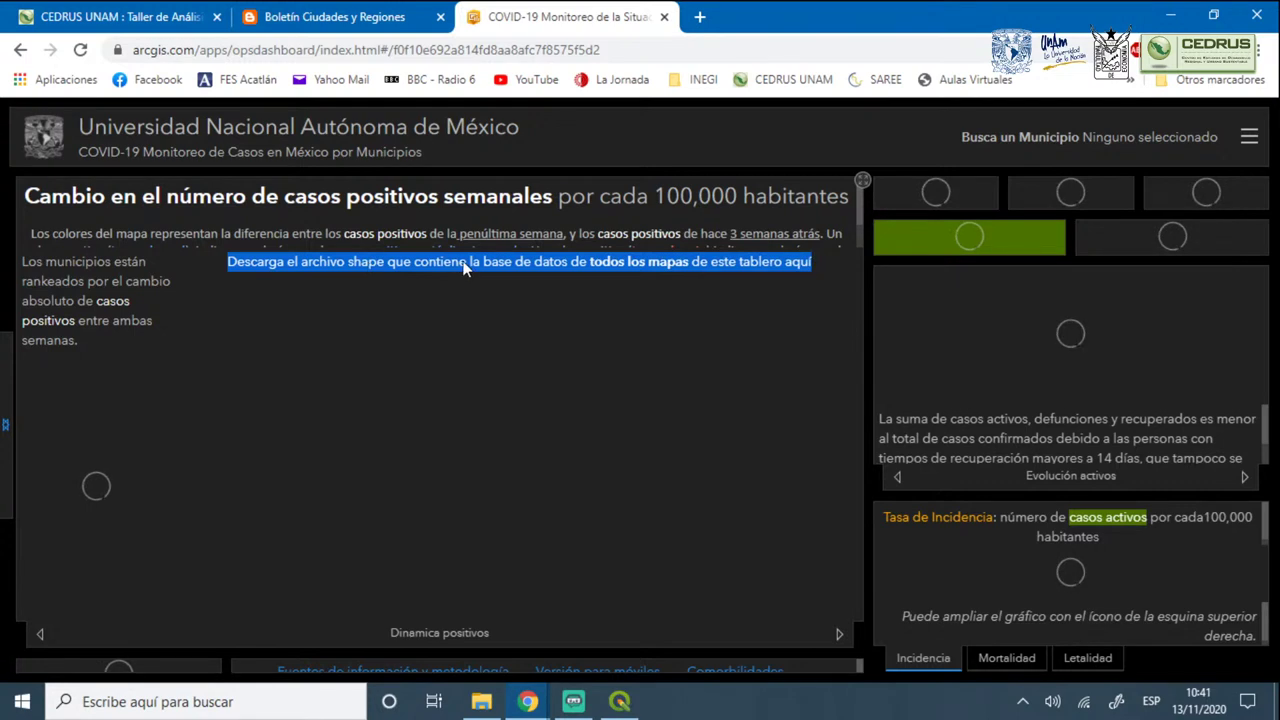
pyautogui.click(827, 266)
pyautogui.click(575, 20)
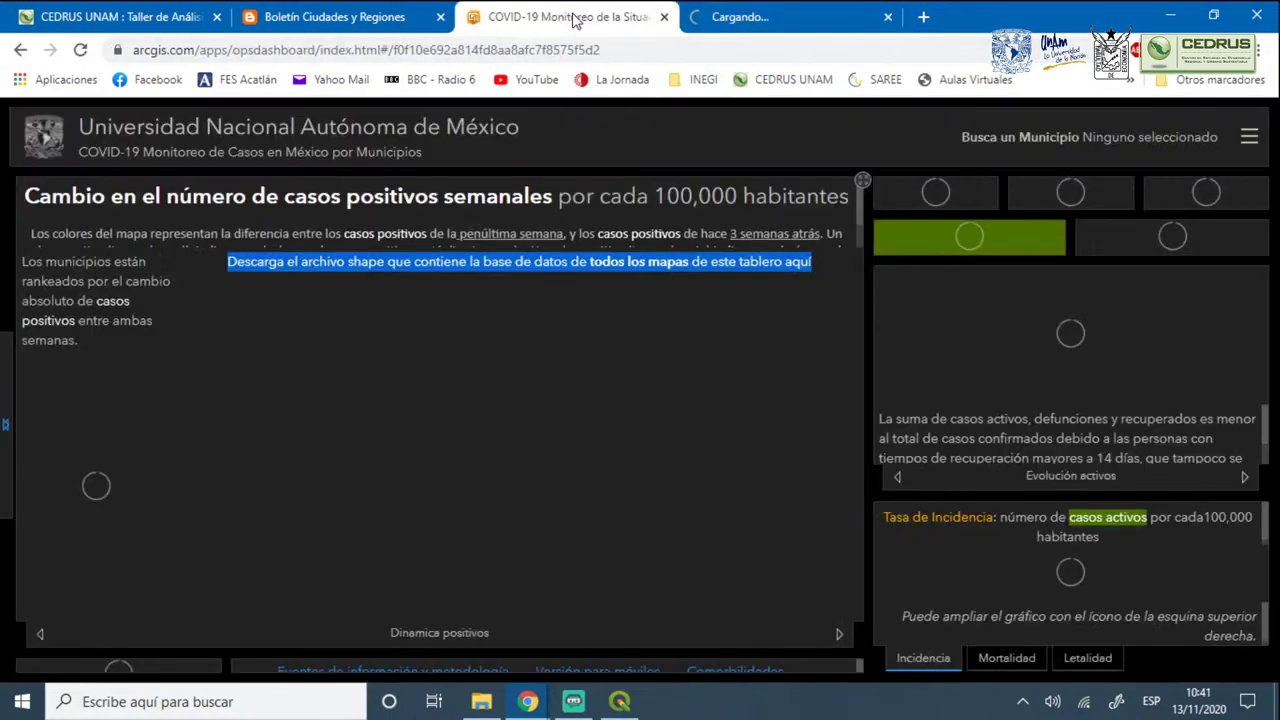
pyautogui.click(720, 17)
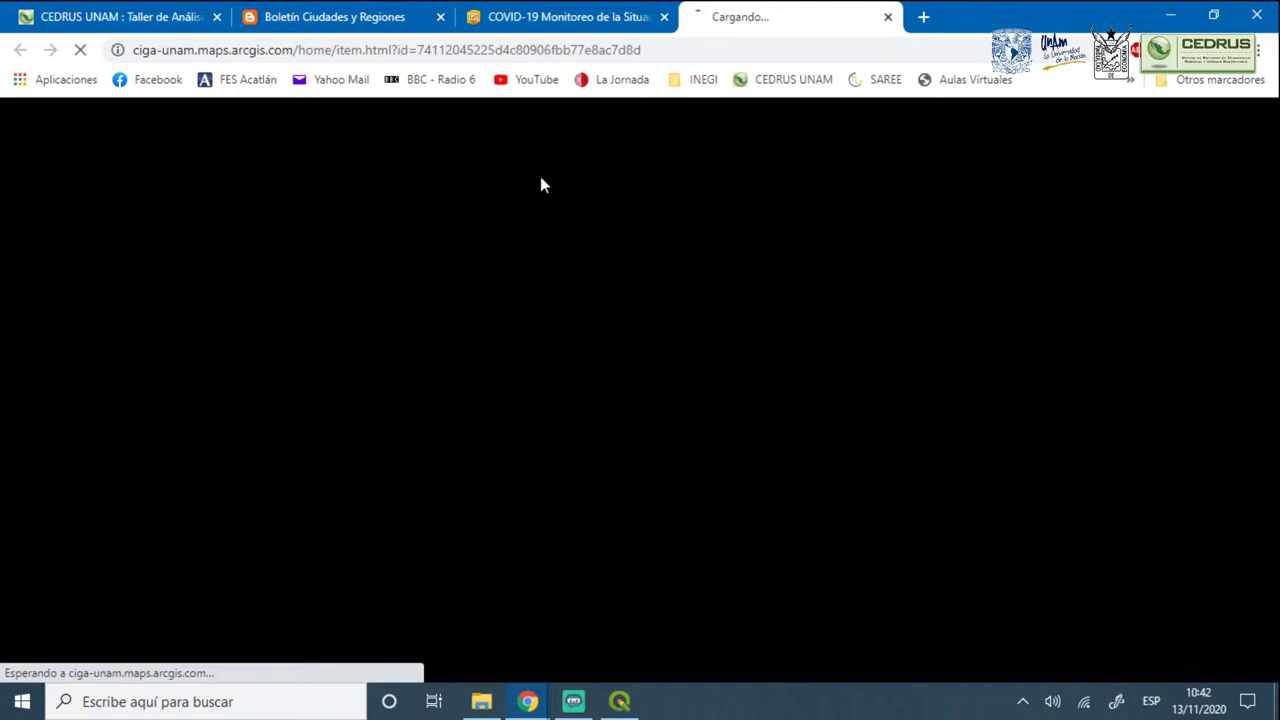
pyautogui.click(330, 12)
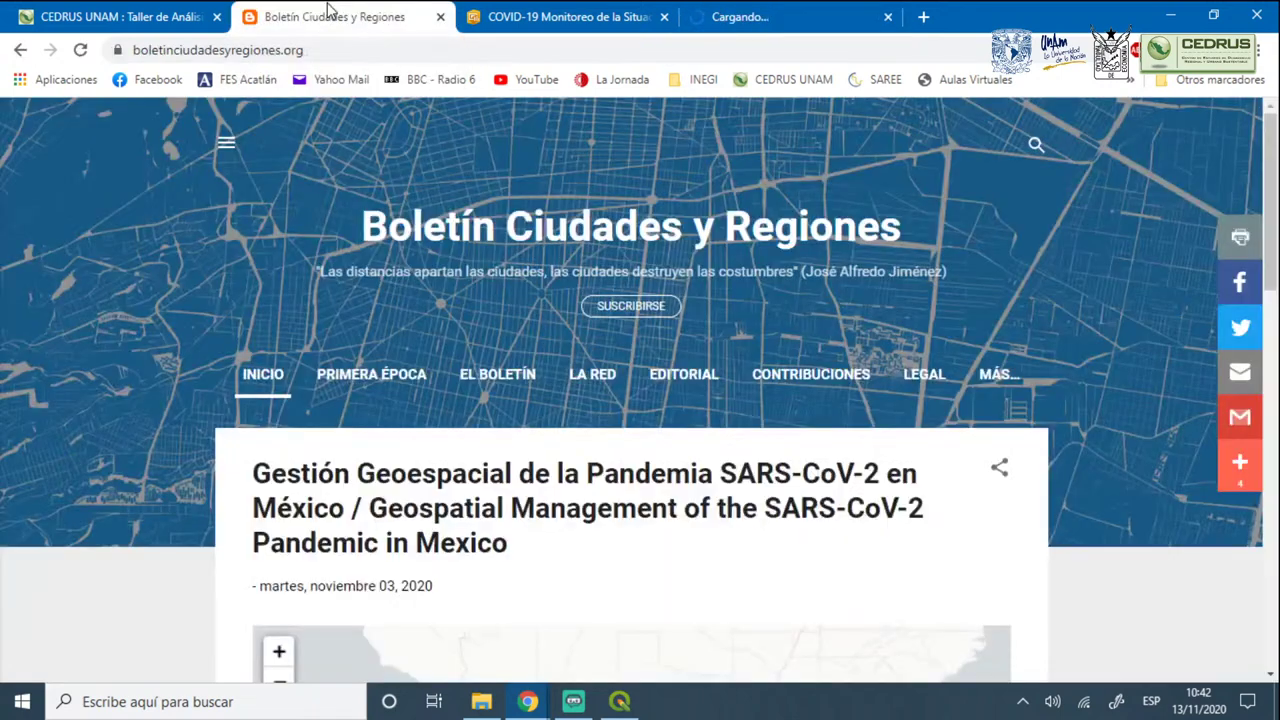
# Open the profile of the credited Base Municipal COVID-19 author from the workshop page in a new tab and review the biography
pyautogui.click(553, 12)
pyautogui.click(92, 16)
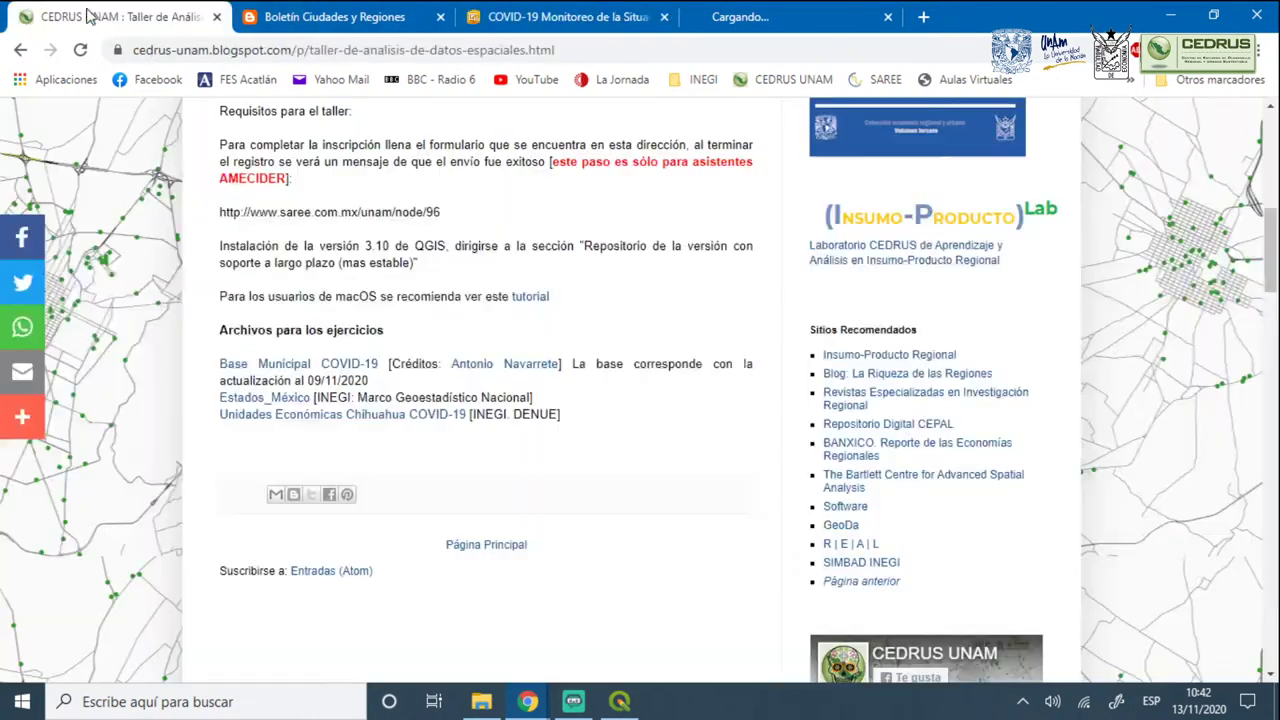
pyautogui.rightClick(497, 367)
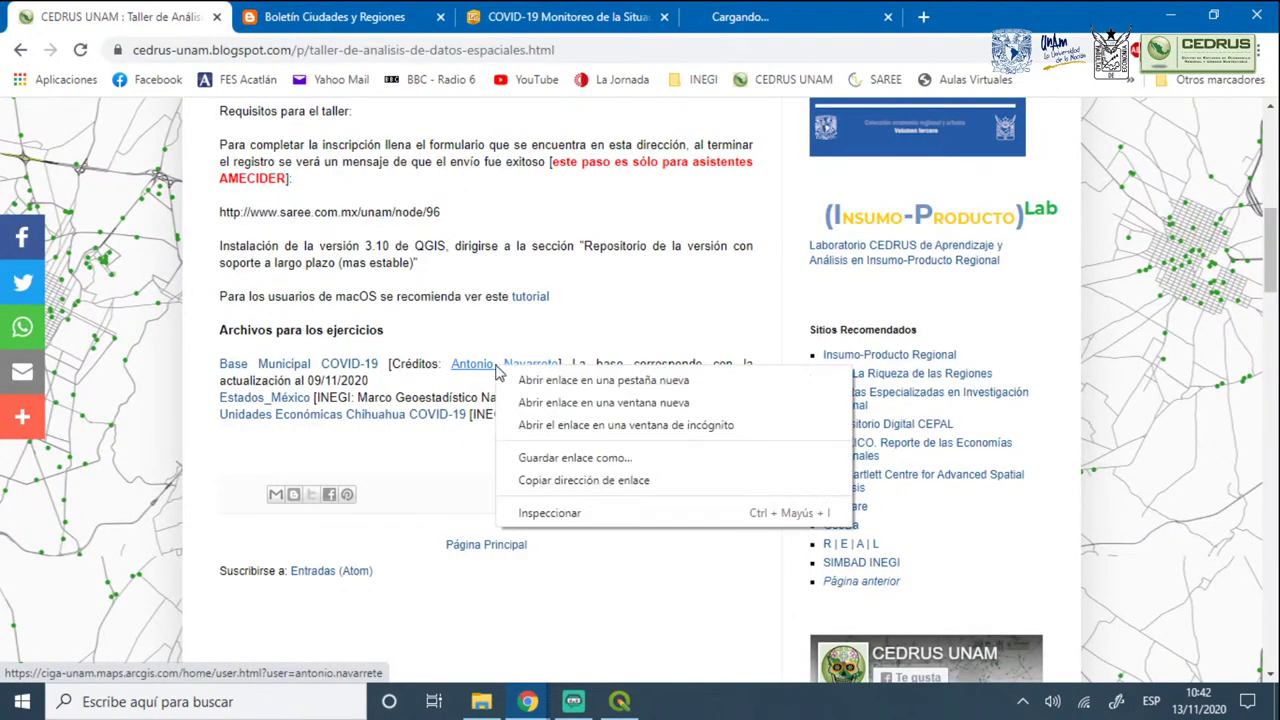
pyautogui.click(551, 380)
pyautogui.click(282, 12)
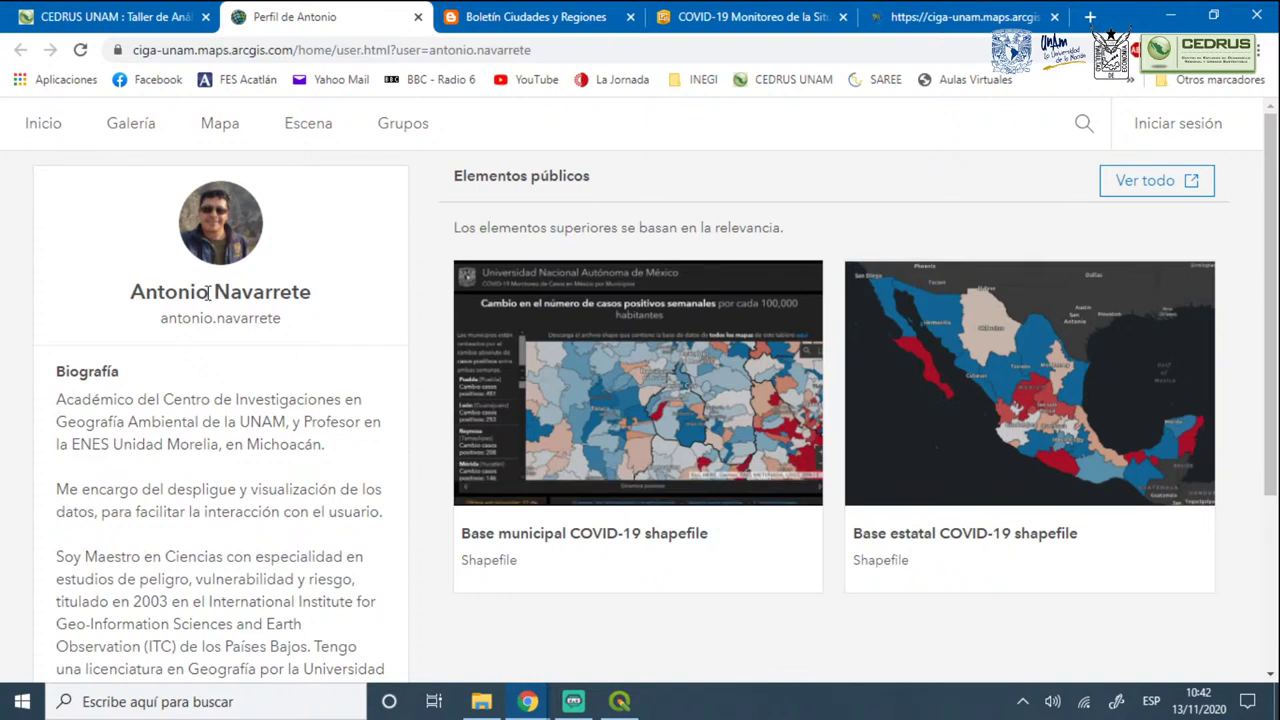
pyautogui.moveTo(74, 406); pyautogui.dragTo(229, 489)
pyautogui.click(235, 487)
# Close the dashboard, shapefile download, author profile and Boletín Ciudades y Regiones tabs, keeping only the CEDRUS UNAM workshop page open
pyautogui.click(740, 16)
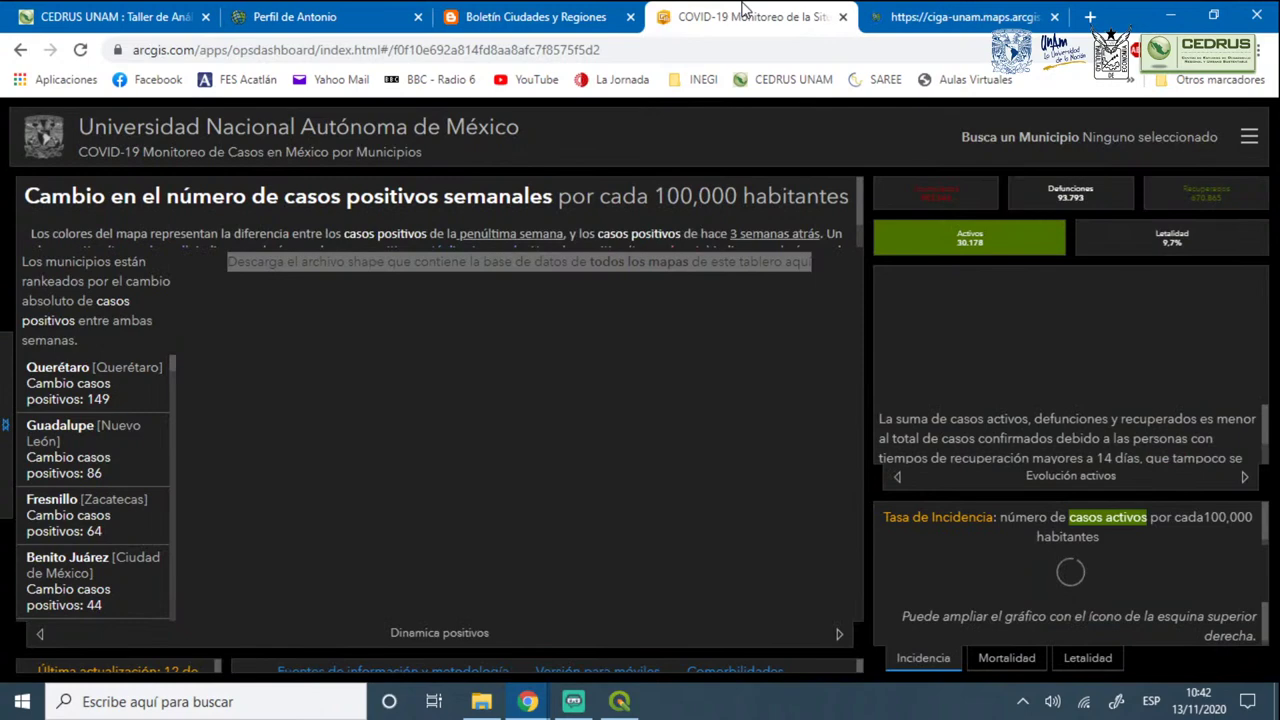
pyautogui.click(988, 14)
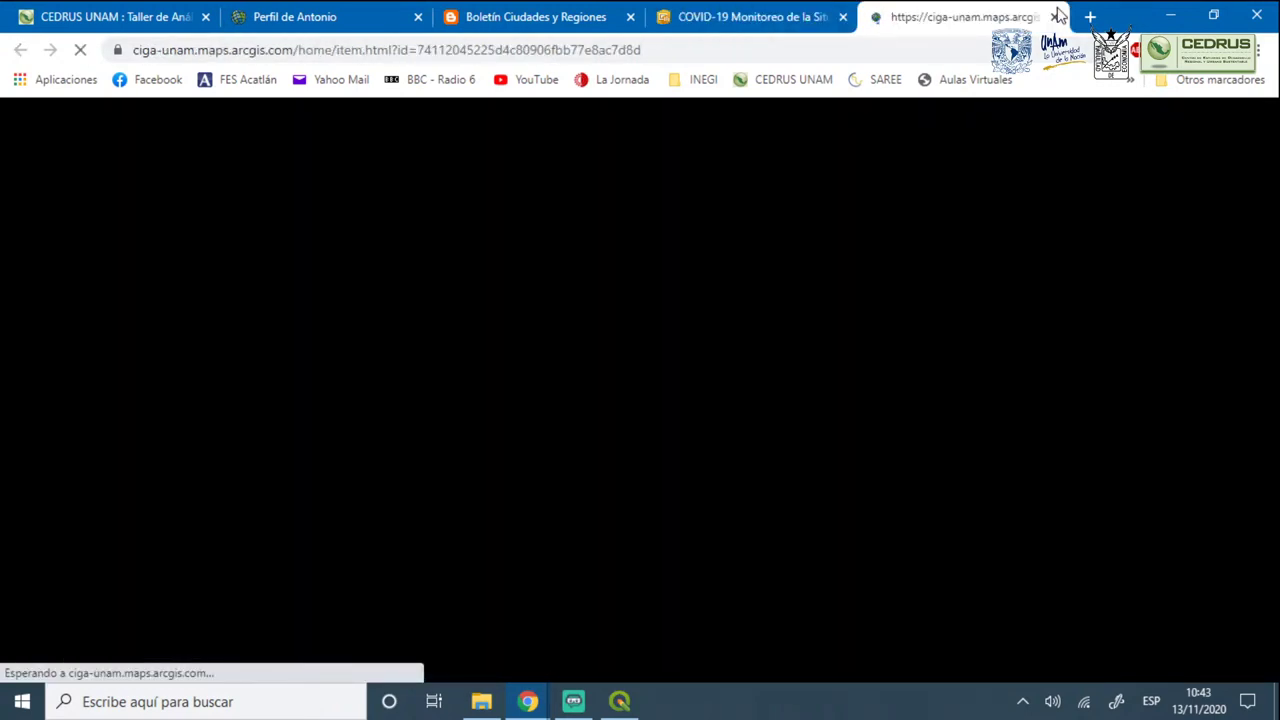
pyautogui.click(1054, 17)
pyautogui.click(888, 18)
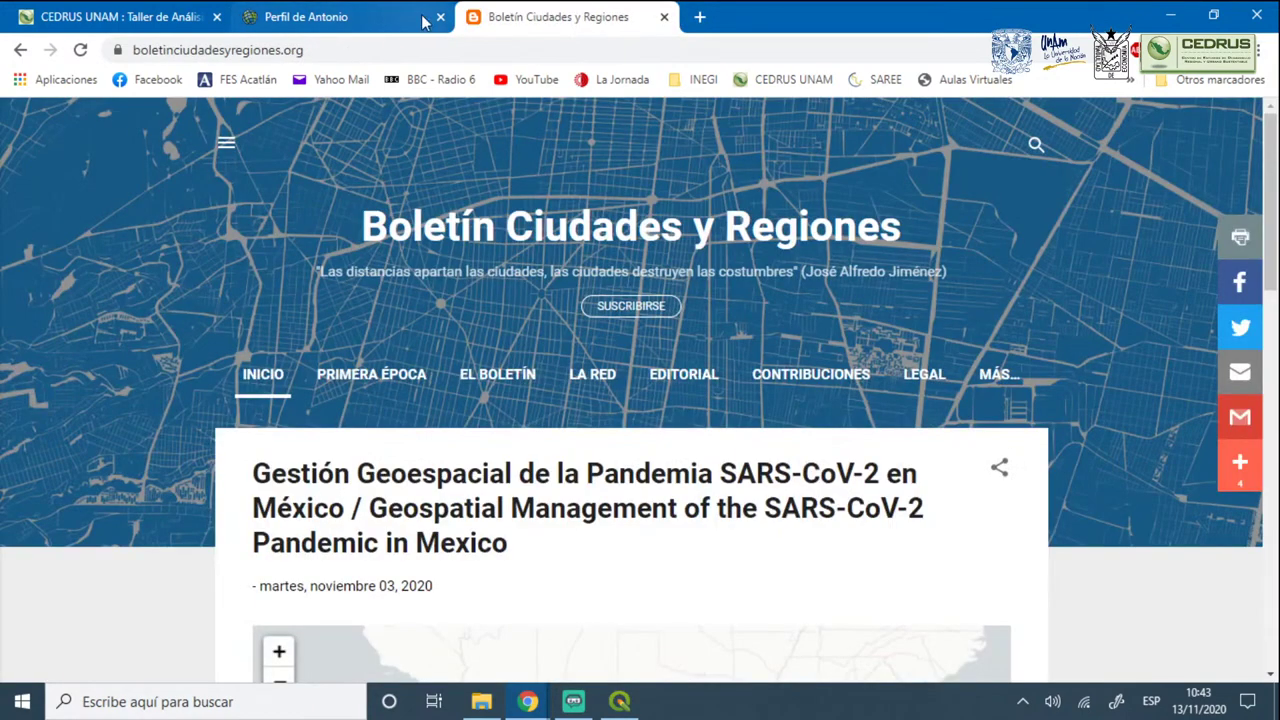
pyautogui.click(440, 17)
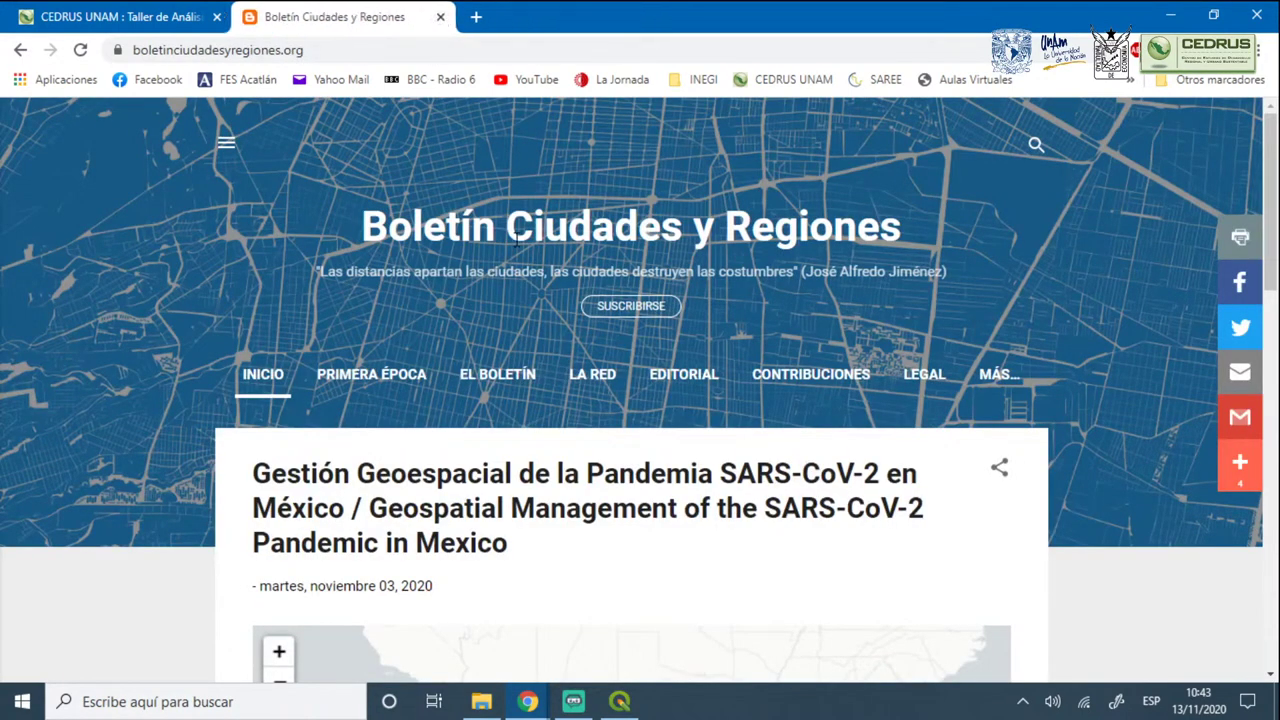
pyautogui.click(440, 17)
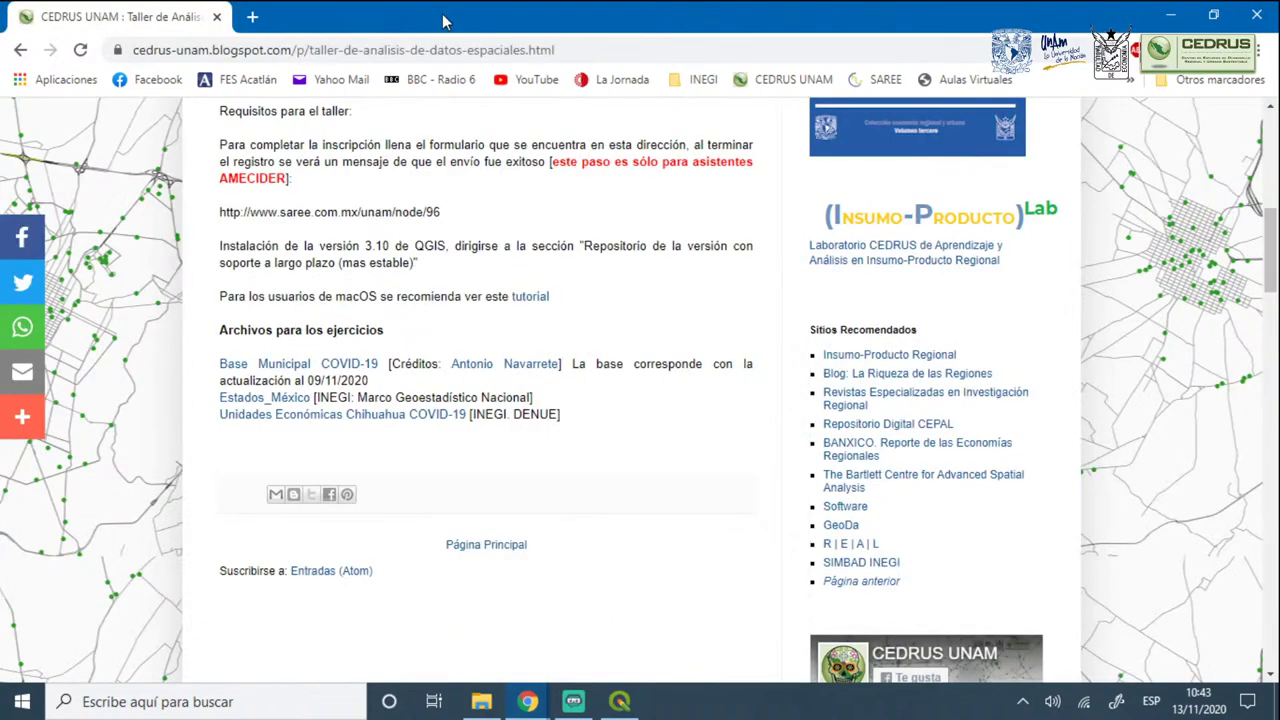
# Minimize Chrome and examine the TALLER-2020 folder's contents and full path in File Explorer
pyautogui.click(1171, 16)
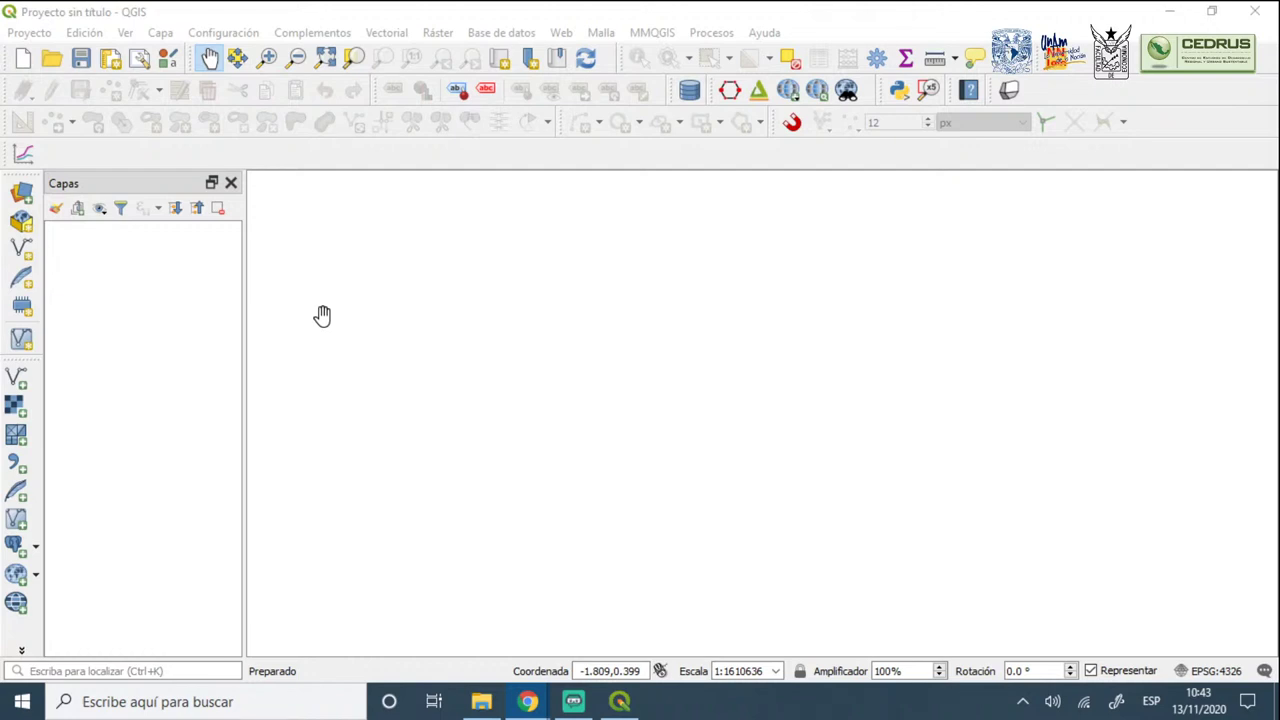
pyautogui.click(487, 703)
pyautogui.scroll(4, 349, 517)
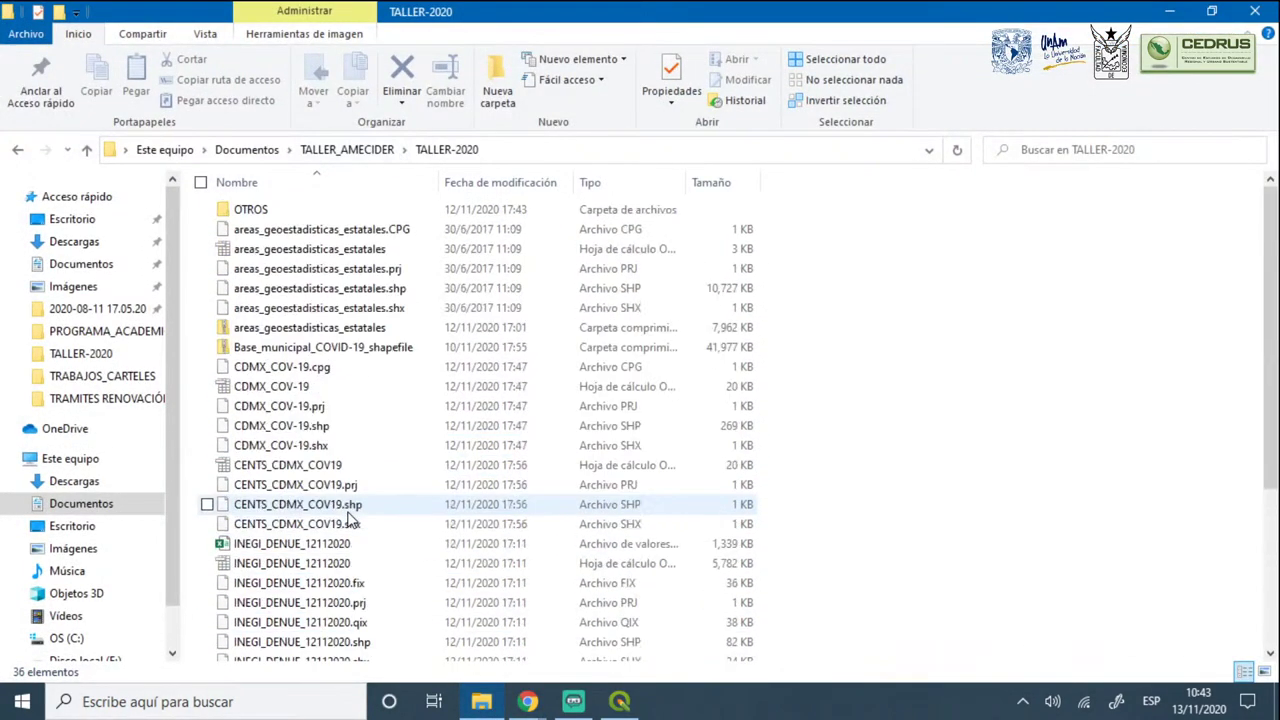
pyautogui.click(583, 150)
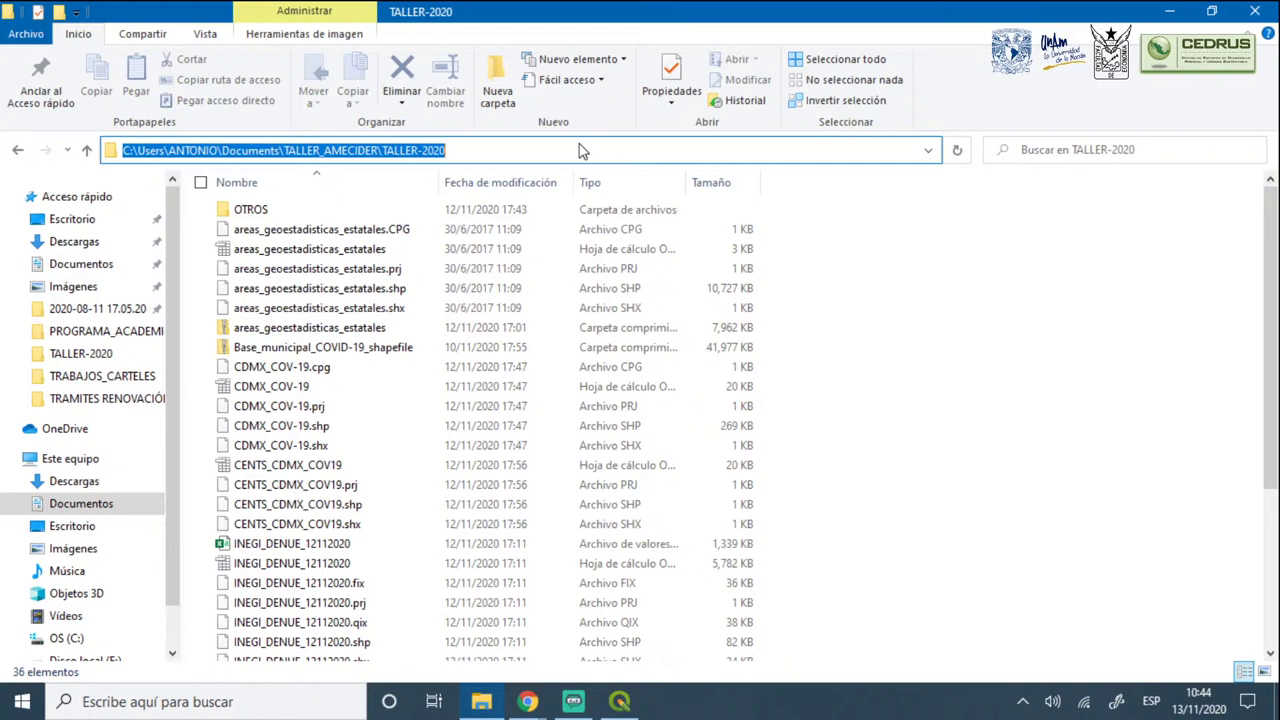
pyautogui.click(497, 151)
pyautogui.doubleClick(546, 152)
pyautogui.click(482, 151)
pyautogui.doubleClick(494, 150)
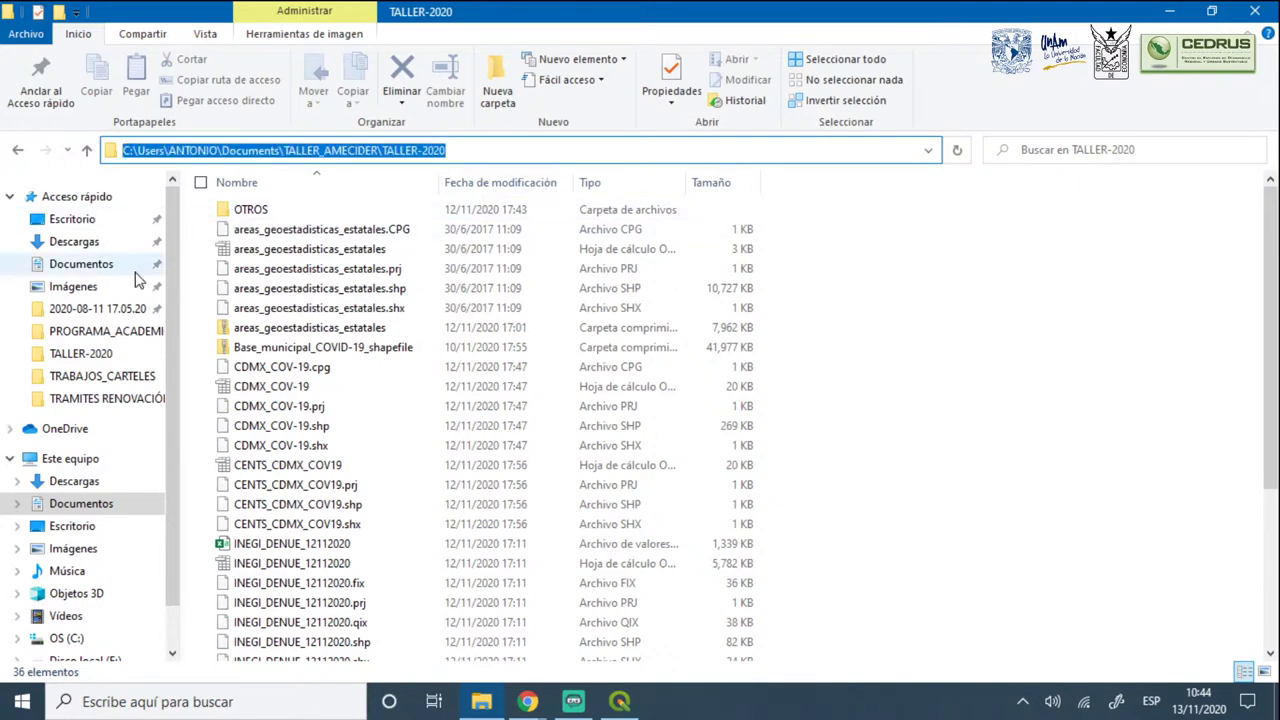
# Switch to QGIS and open the Data Source Manager for vector data, moving its window higher on the screen
pyautogui.click(619, 701)
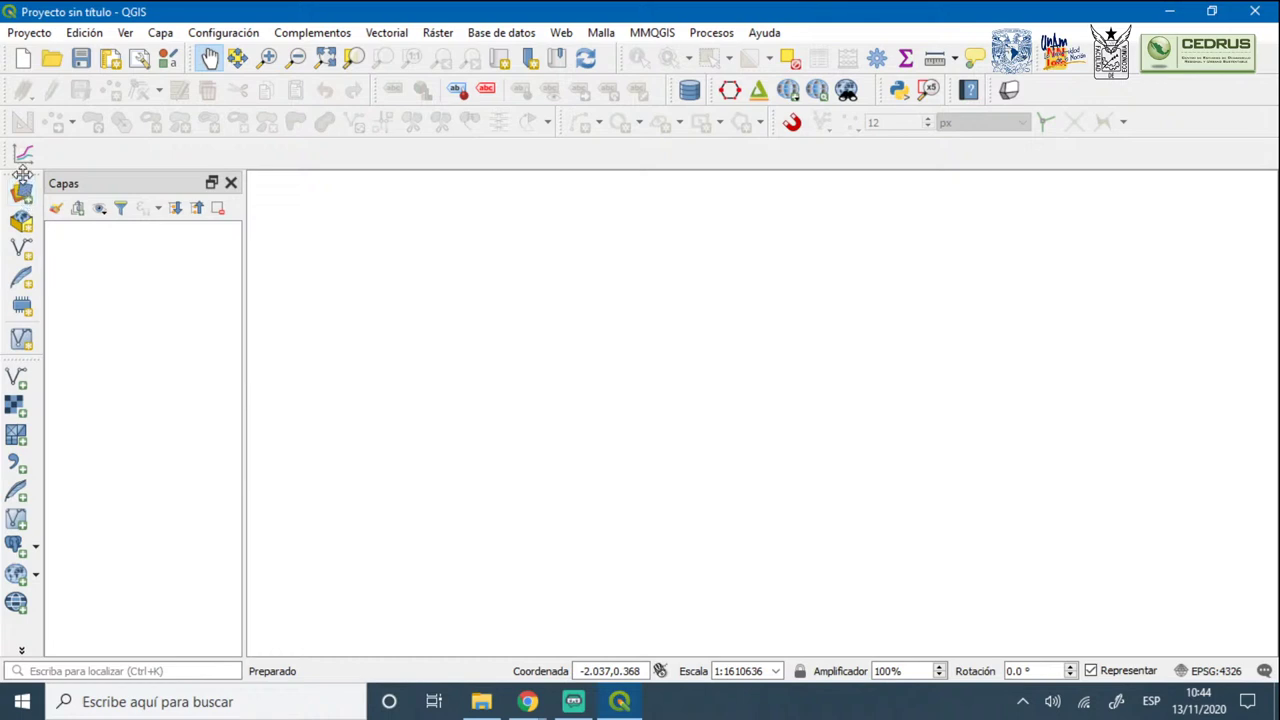
pyautogui.moveTo(22, 172); pyautogui.dragTo(22, 218)
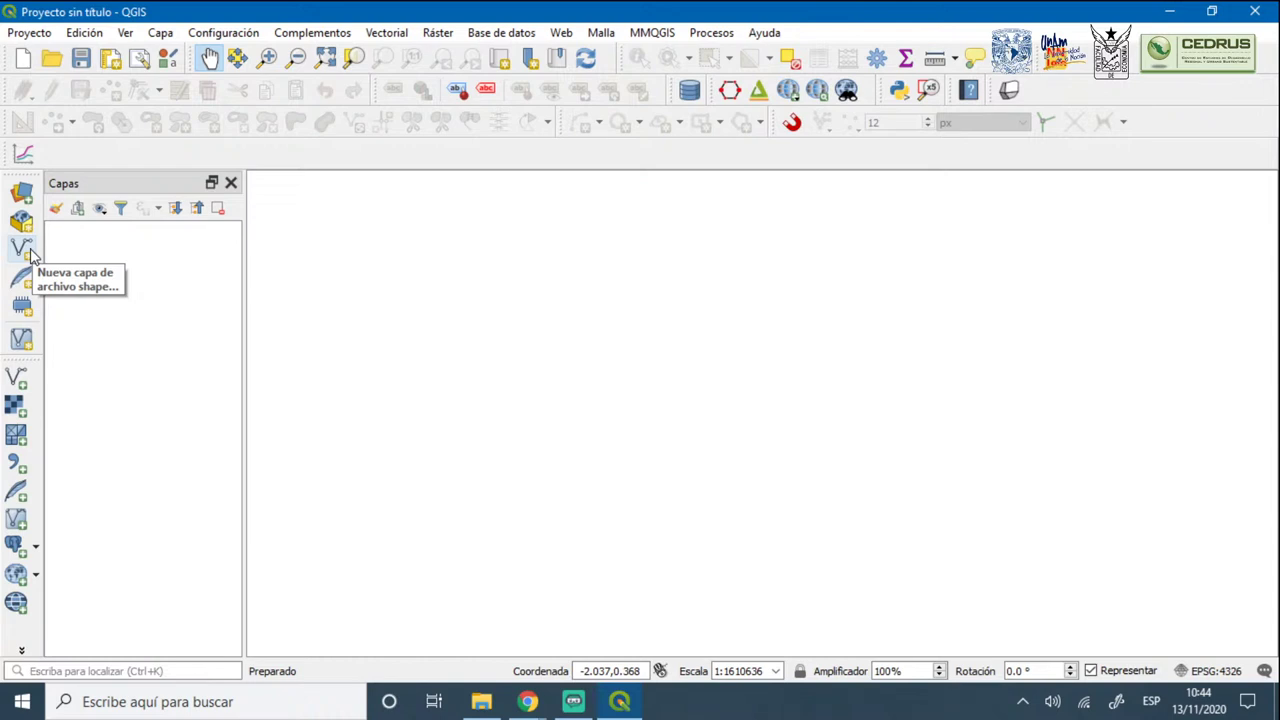
pyautogui.click(22, 194)
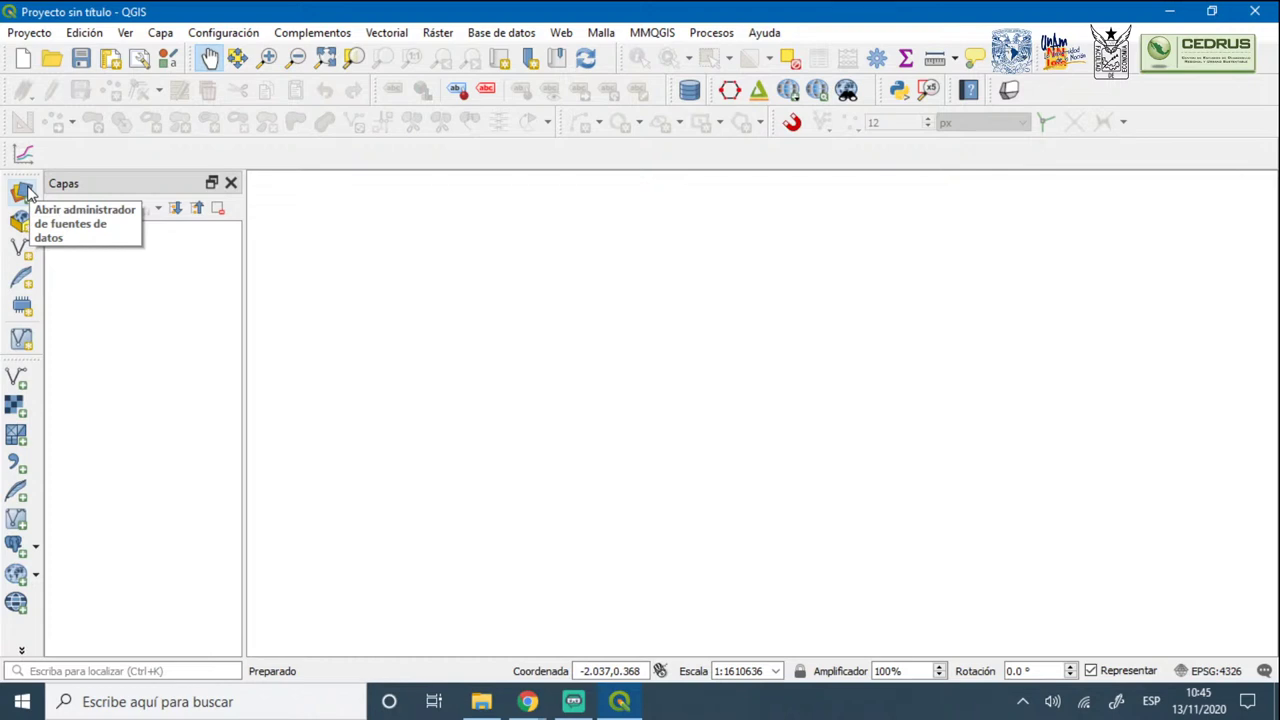
pyautogui.click(27, 193)
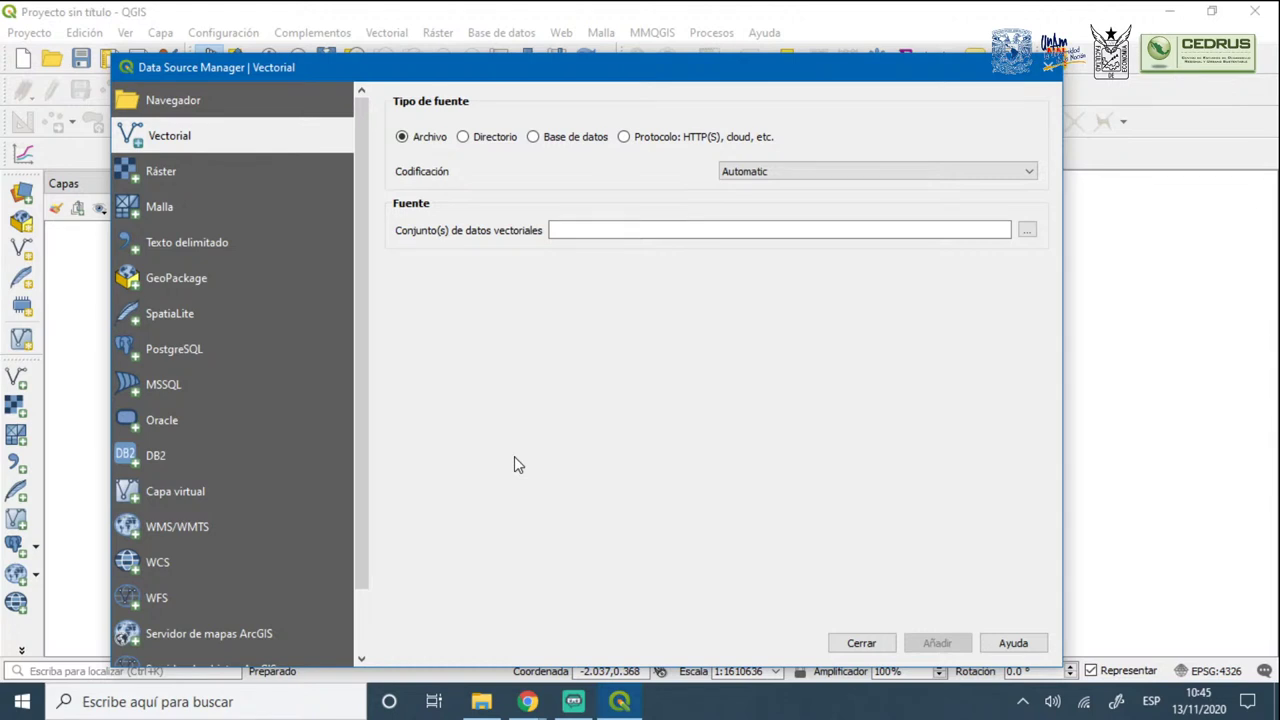
pyautogui.moveTo(456, 67); pyautogui.dragTo(444, 34)
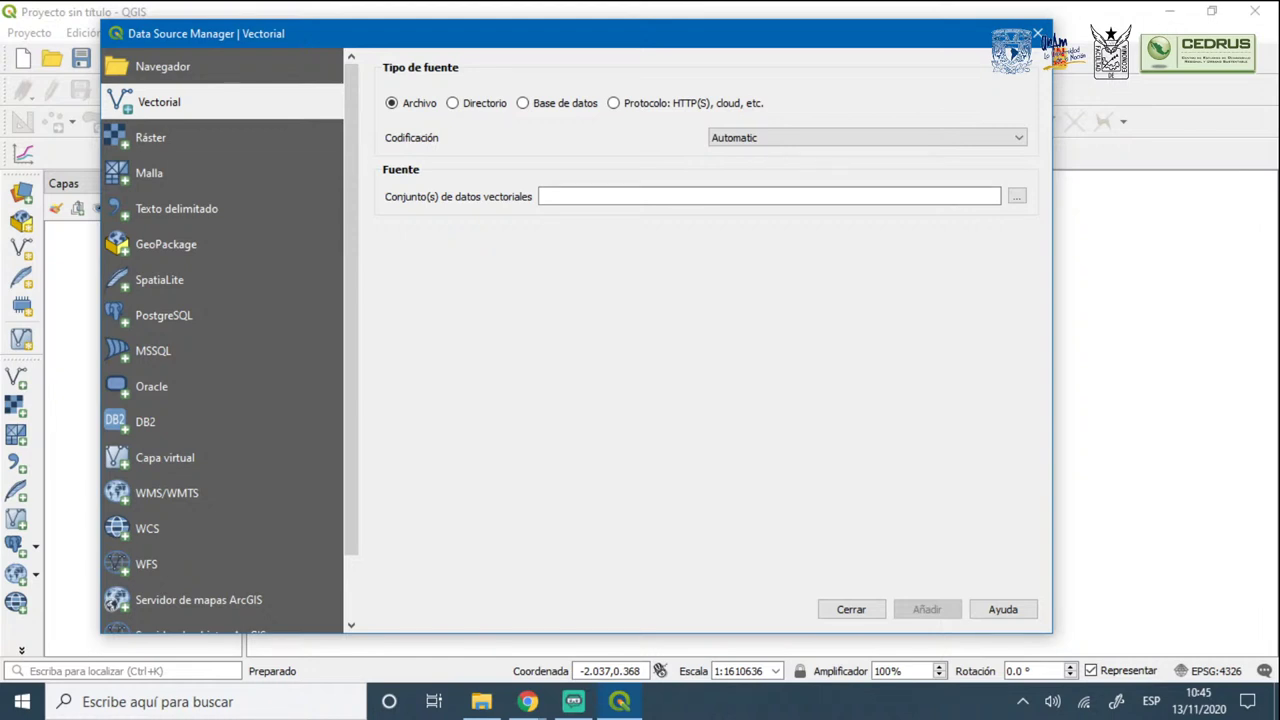
pyautogui.hotkey('alt', 'Tab')
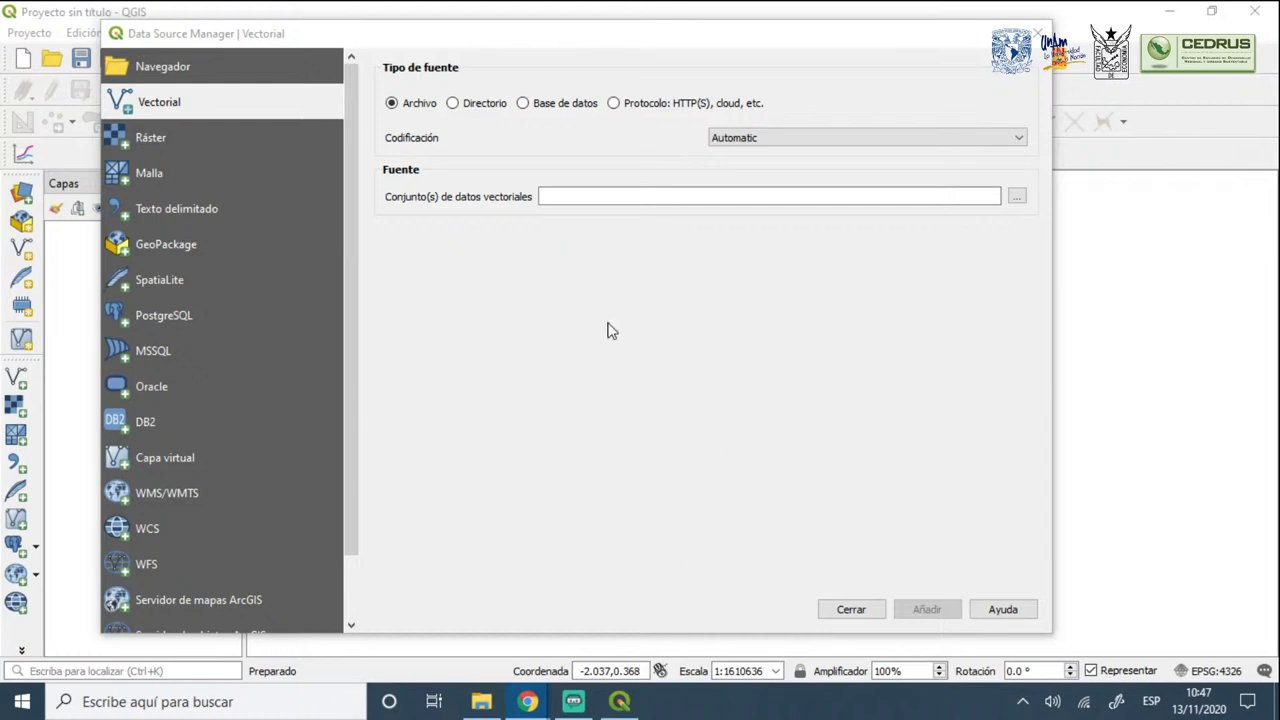
# Browse the TALLER-2020 folder and choose recnetRm.shp as the vector dataset
pyautogui.click(1017, 196)
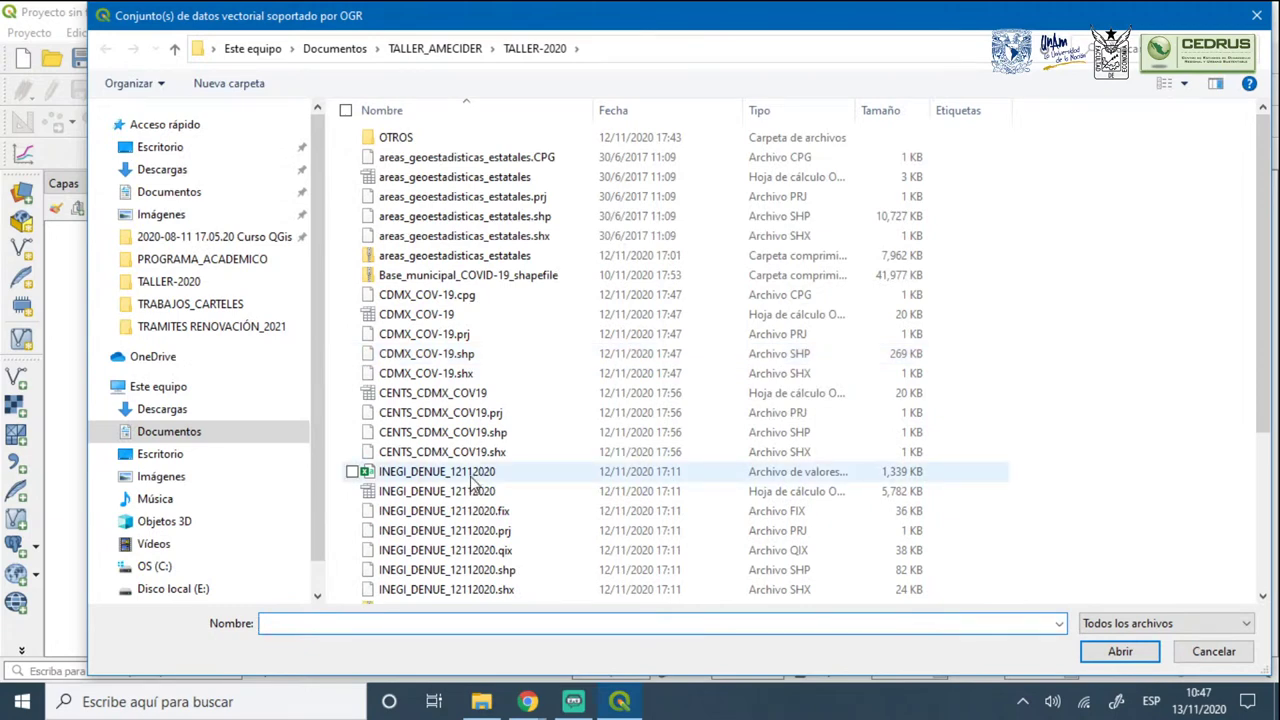
pyautogui.scroll(-2, 474, 484)
pyautogui.scroll(-2, 474, 484)
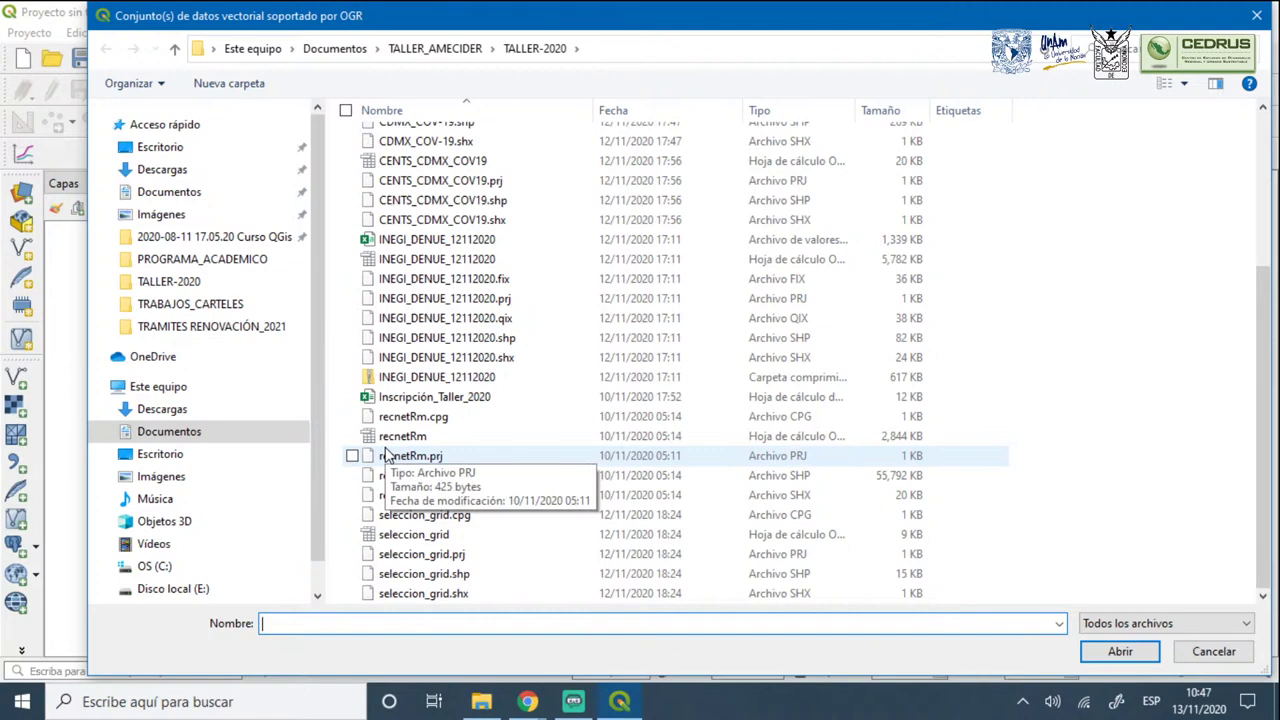
pyautogui.scroll(4, 388, 455)
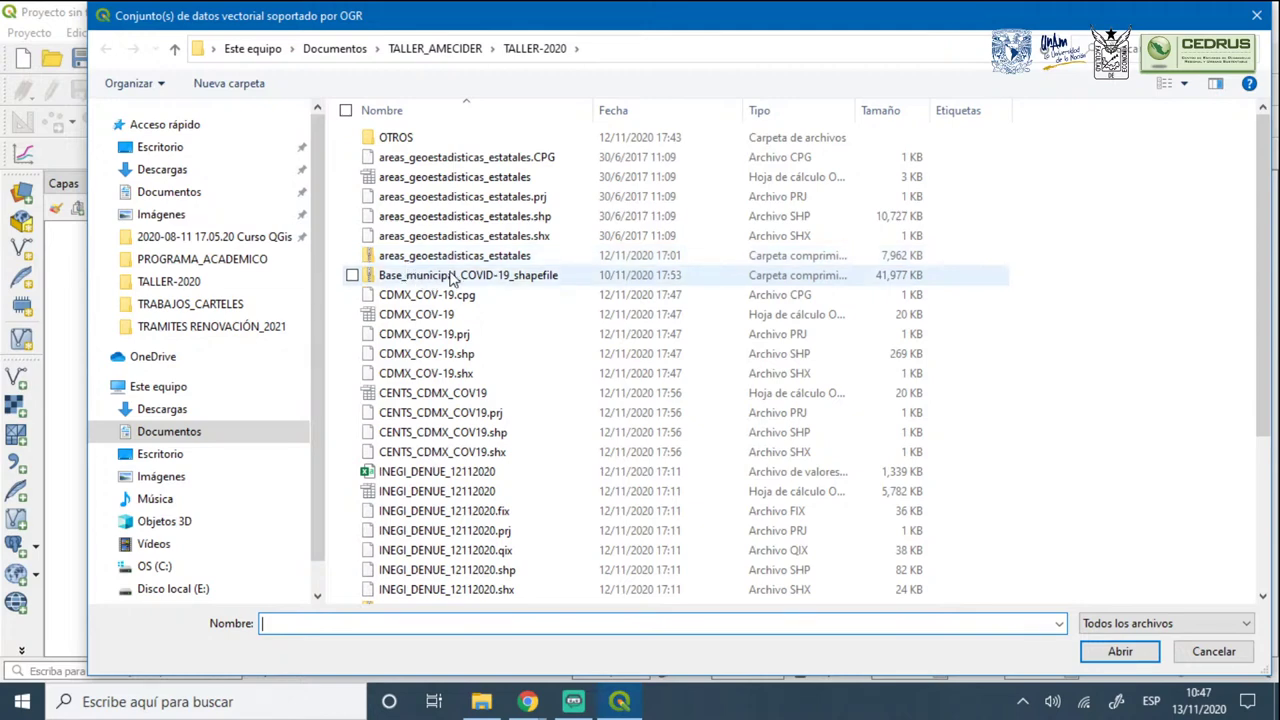
pyautogui.scroll(-4, 402, 442)
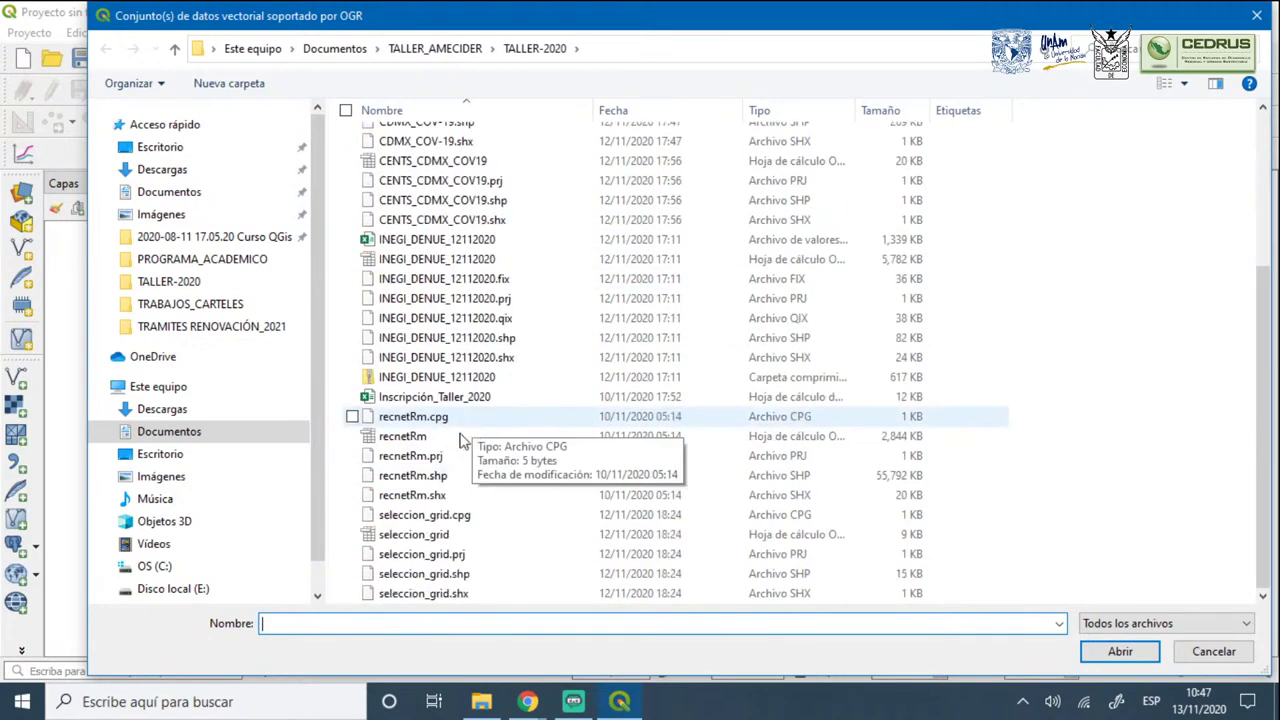
pyautogui.click(432, 479)
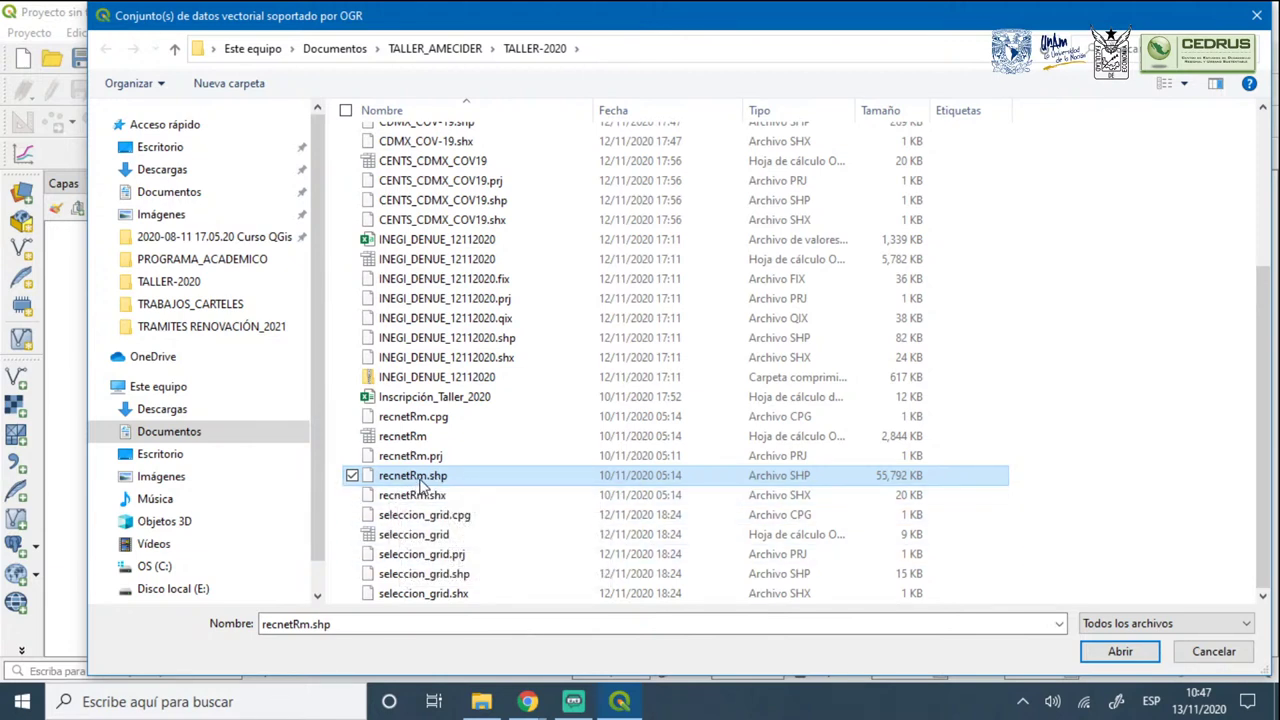
pyautogui.doubleClick(421, 480)
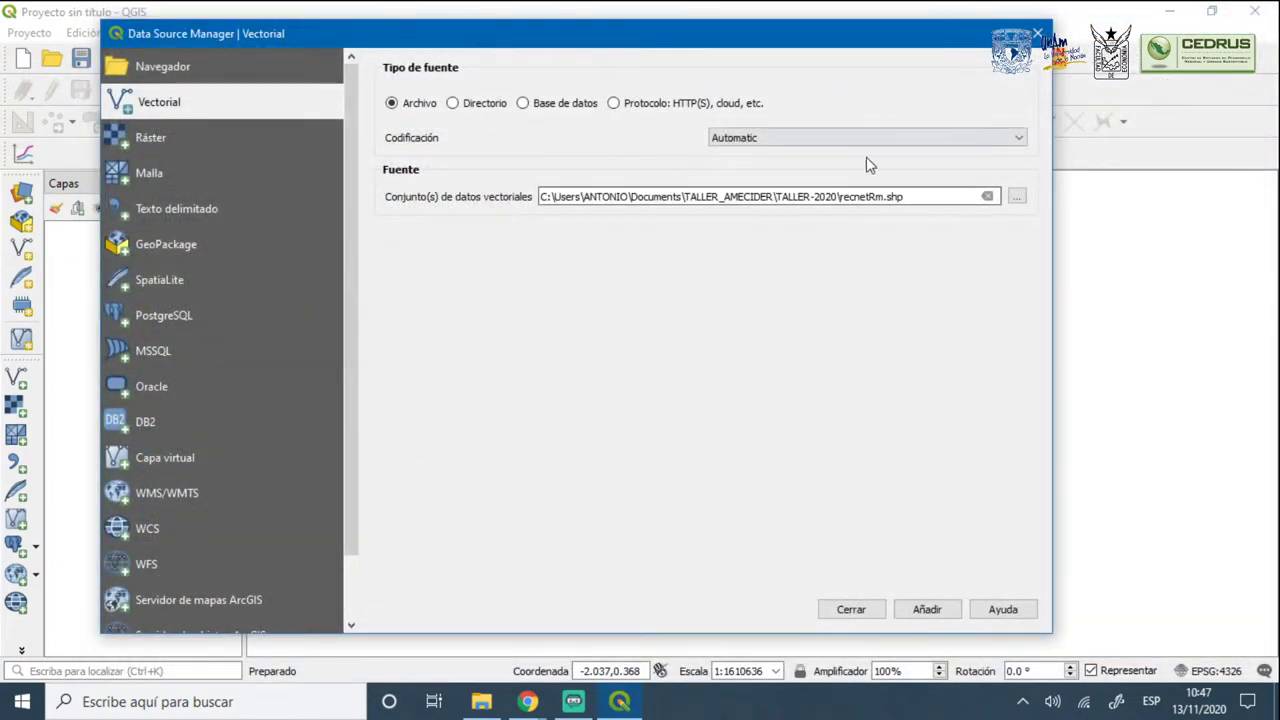
# Add the recnetRm.shp layer to the project and close the Data Source Manager
pyautogui.tripleClick(762, 196)
pyautogui.moveTo(576, 40); pyautogui.dragTo(526, 22)
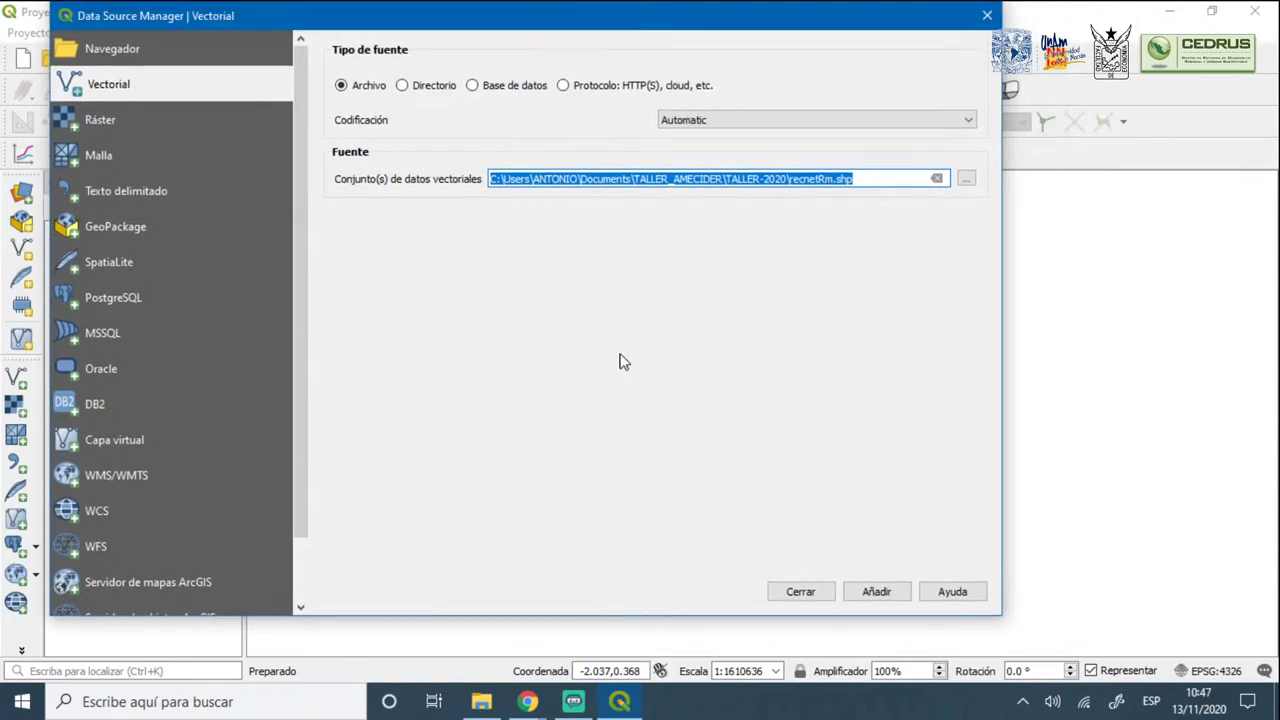
pyautogui.click(870, 594)
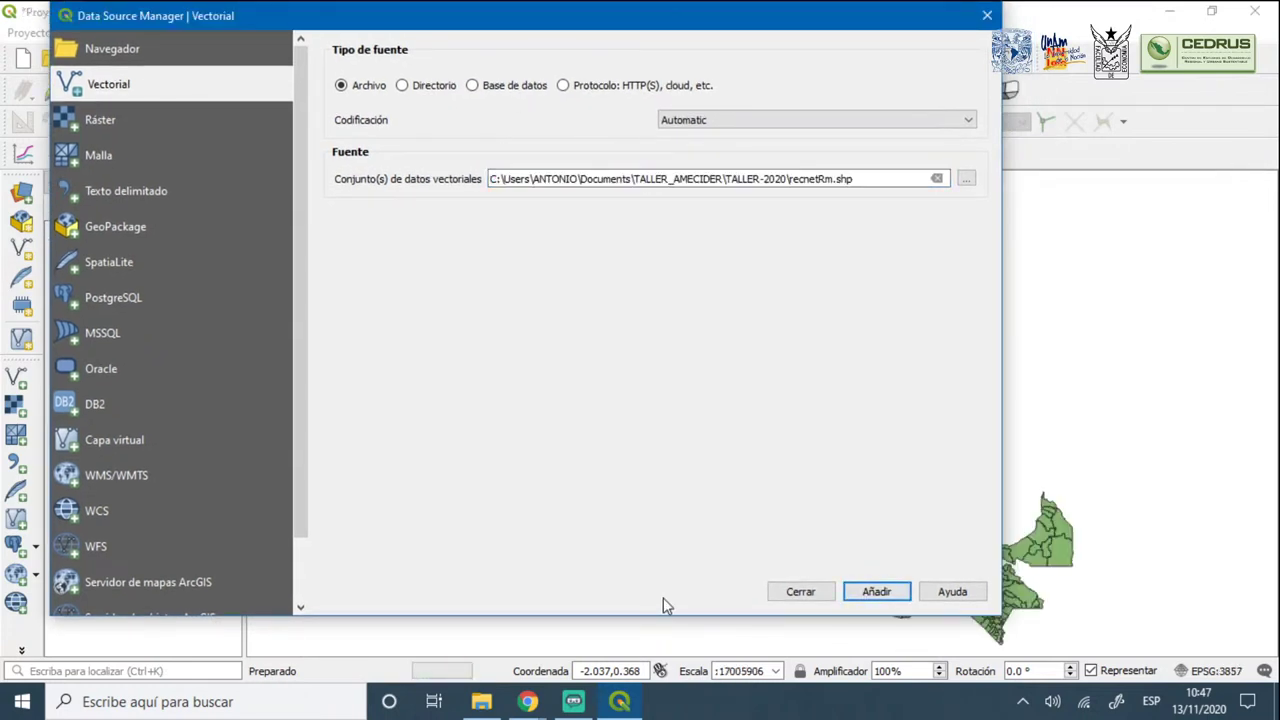
pyautogui.click(988, 18)
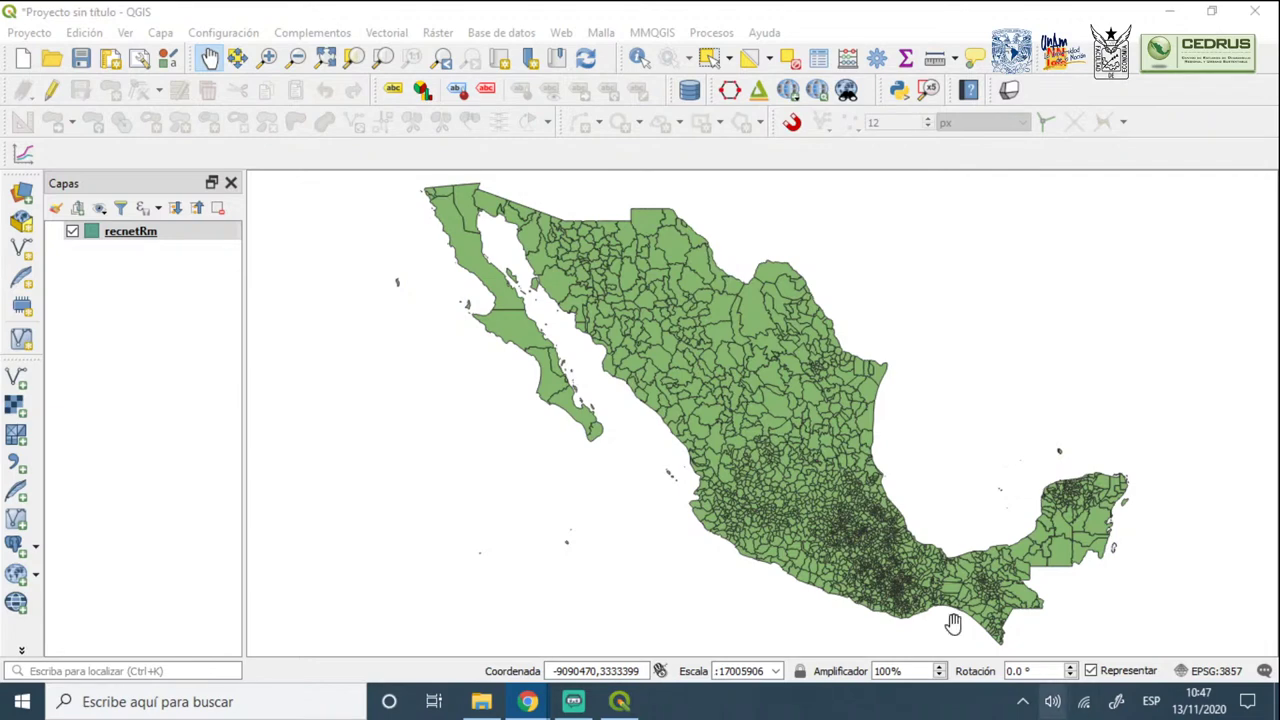
# Switch to the CEDRUS UNAM Chrome window and search Google for "unam covid 19" in a new tab
pyautogui.moveTo(517, 708)
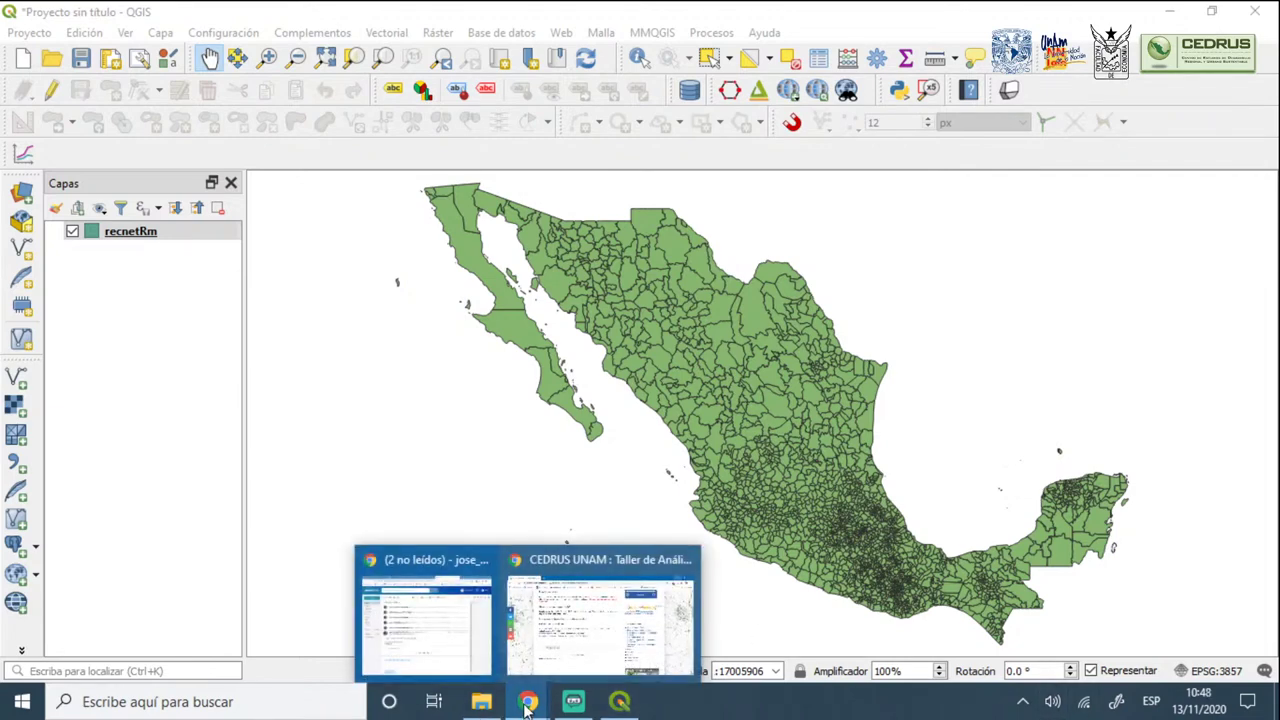
pyautogui.click(585, 640)
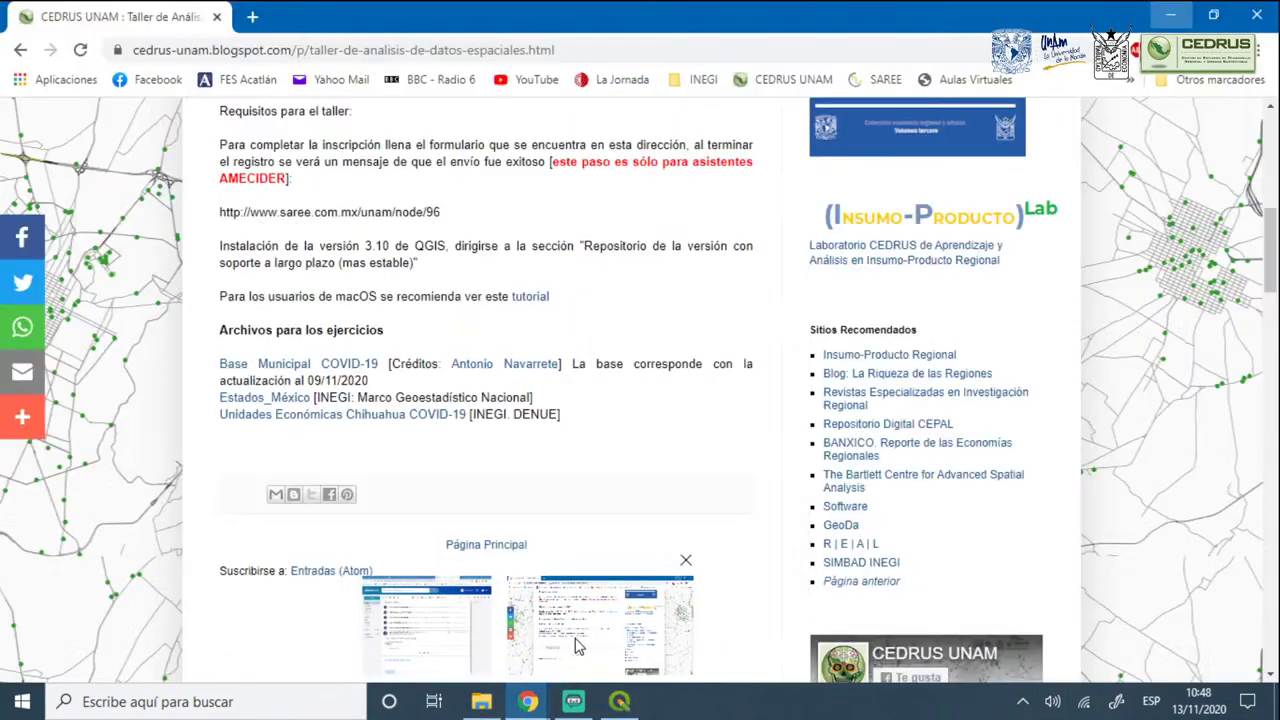
pyautogui.click(250, 17)
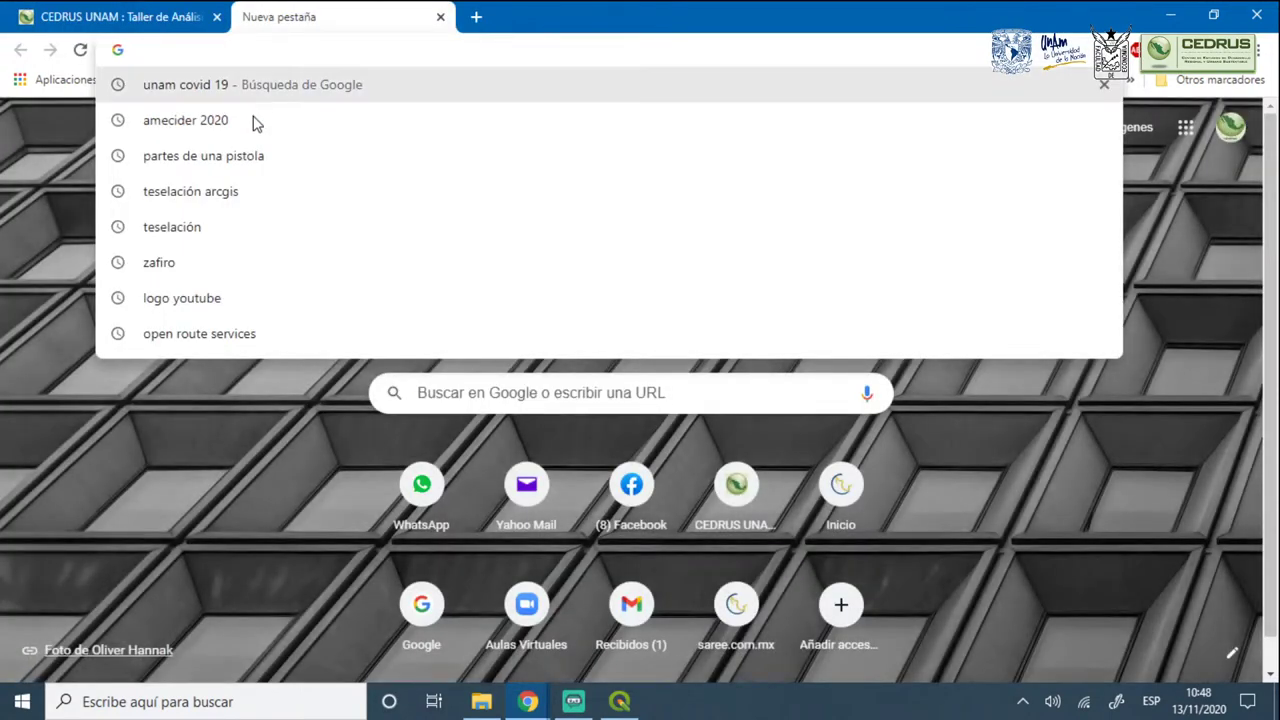
pyautogui.click(264, 88)
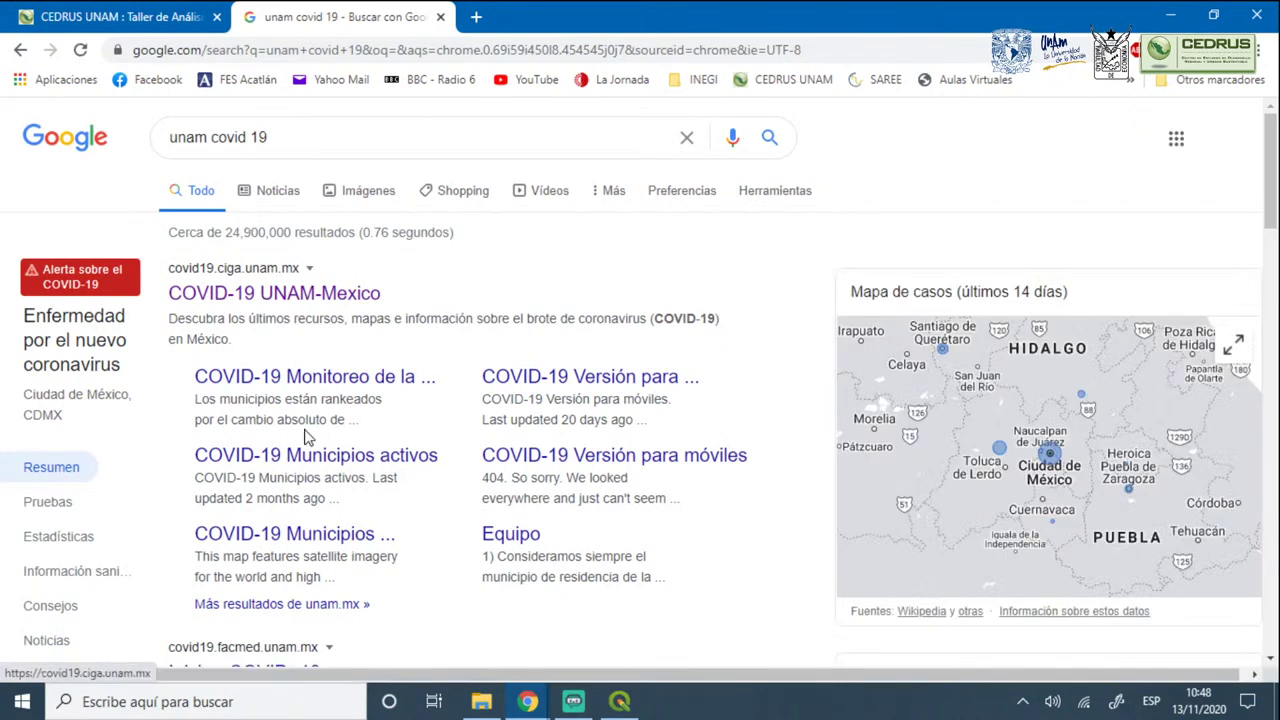
# Go to the COVID-19 UNAM-Mexico site and open the COVID-19 Monitoreo de la Situación por Municipios dashboard again
pyautogui.click(276, 296)
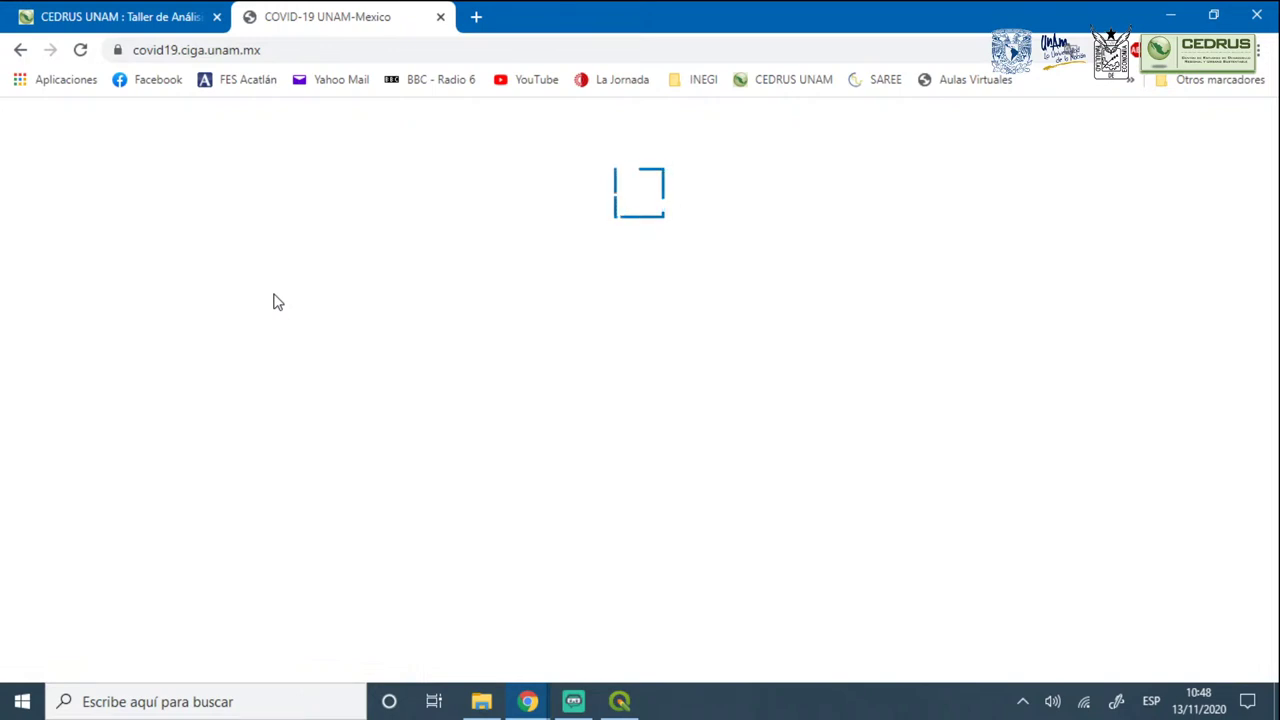
pyautogui.scroll(-5, 291, 390)
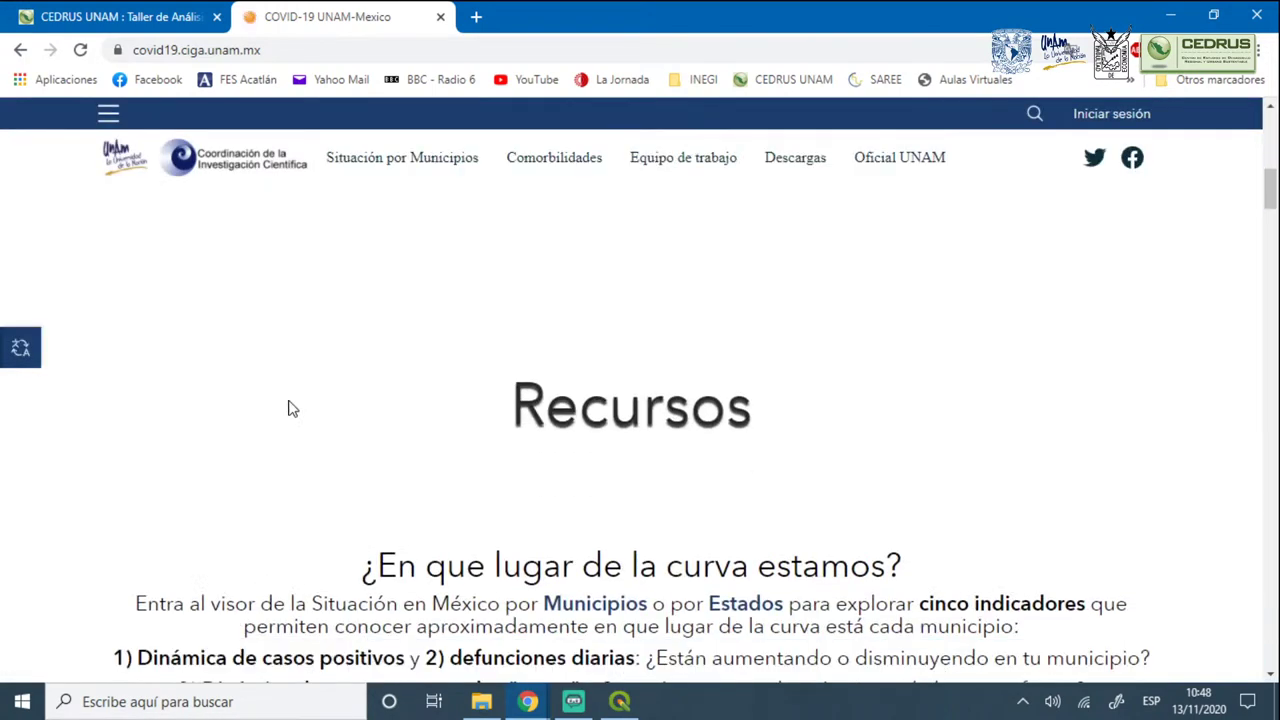
pyautogui.scroll(-10, 266, 569)
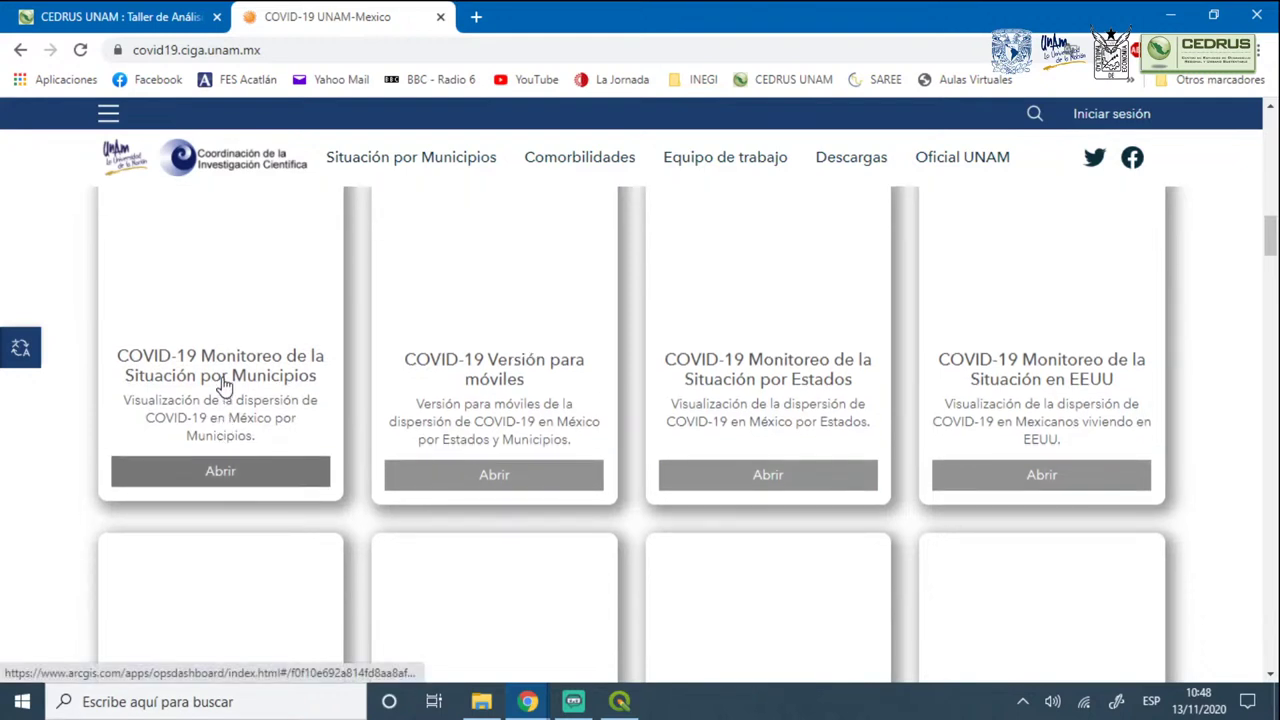
pyautogui.click(222, 376)
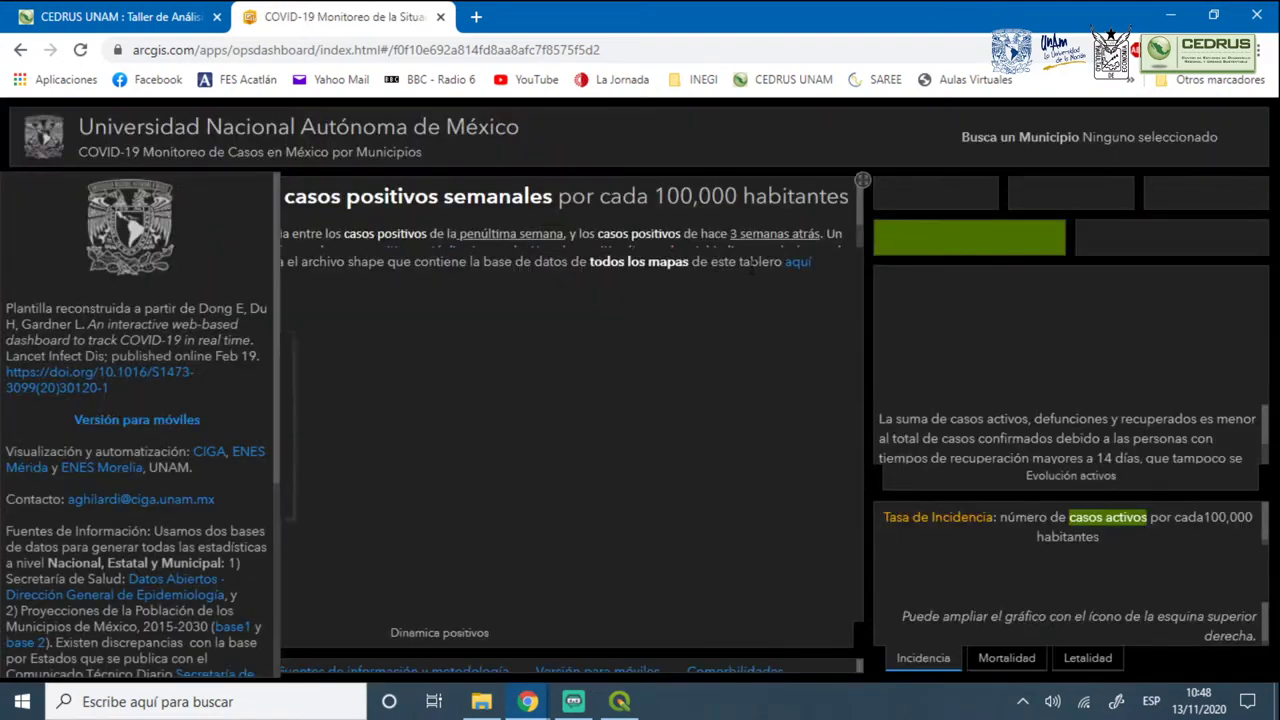
# Open the page for the shapefile containing the database of all the dashboard's maps and highlight its address
pyautogui.click(799, 263)
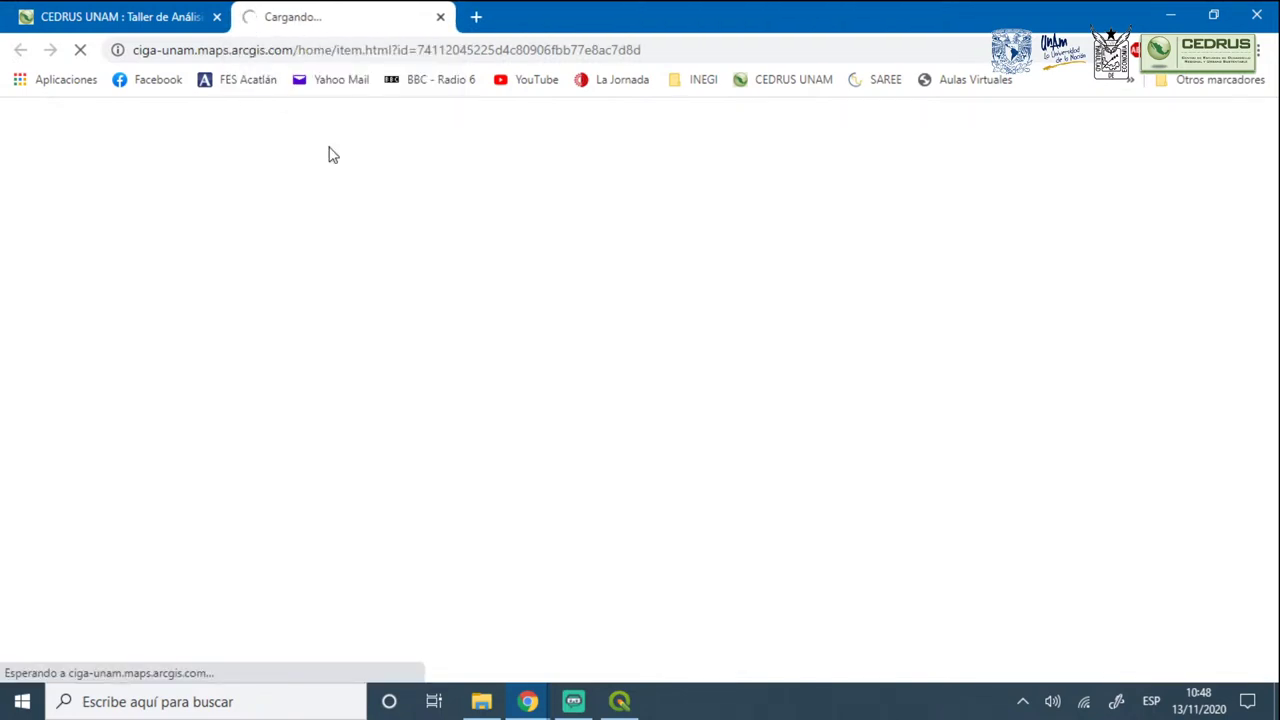
pyautogui.click(348, 50)
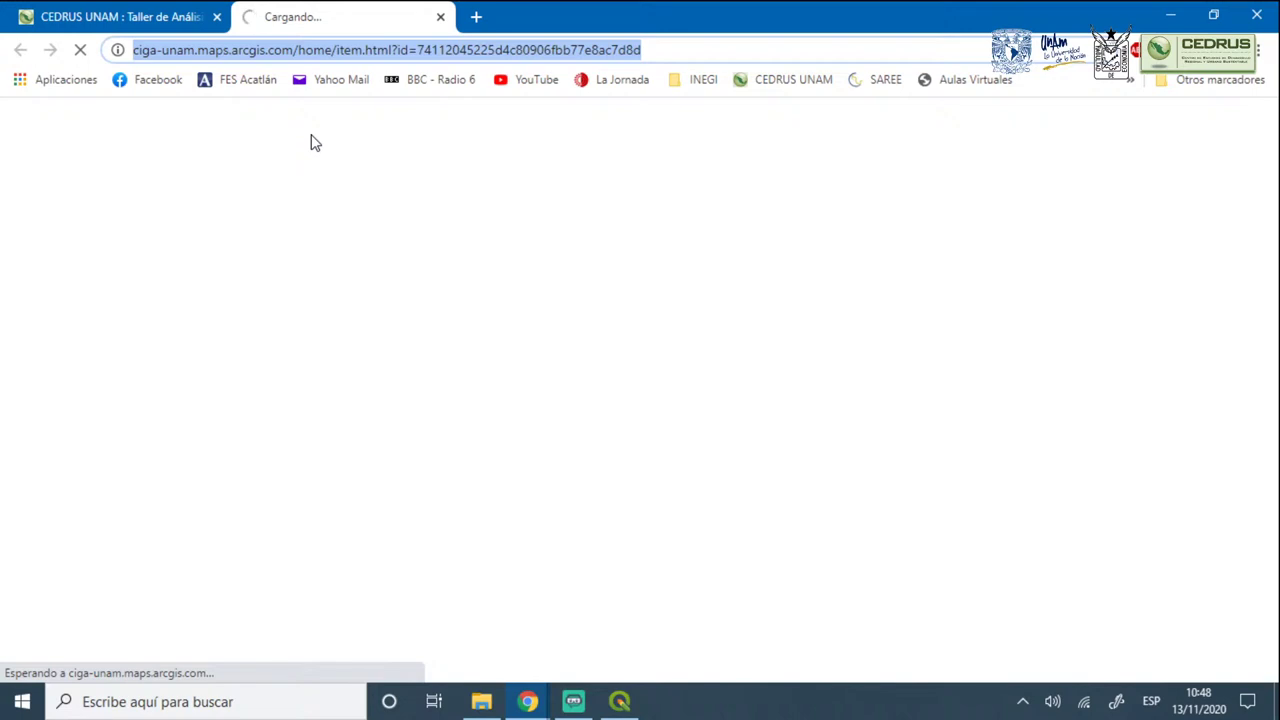
pyautogui.click(515, 705)
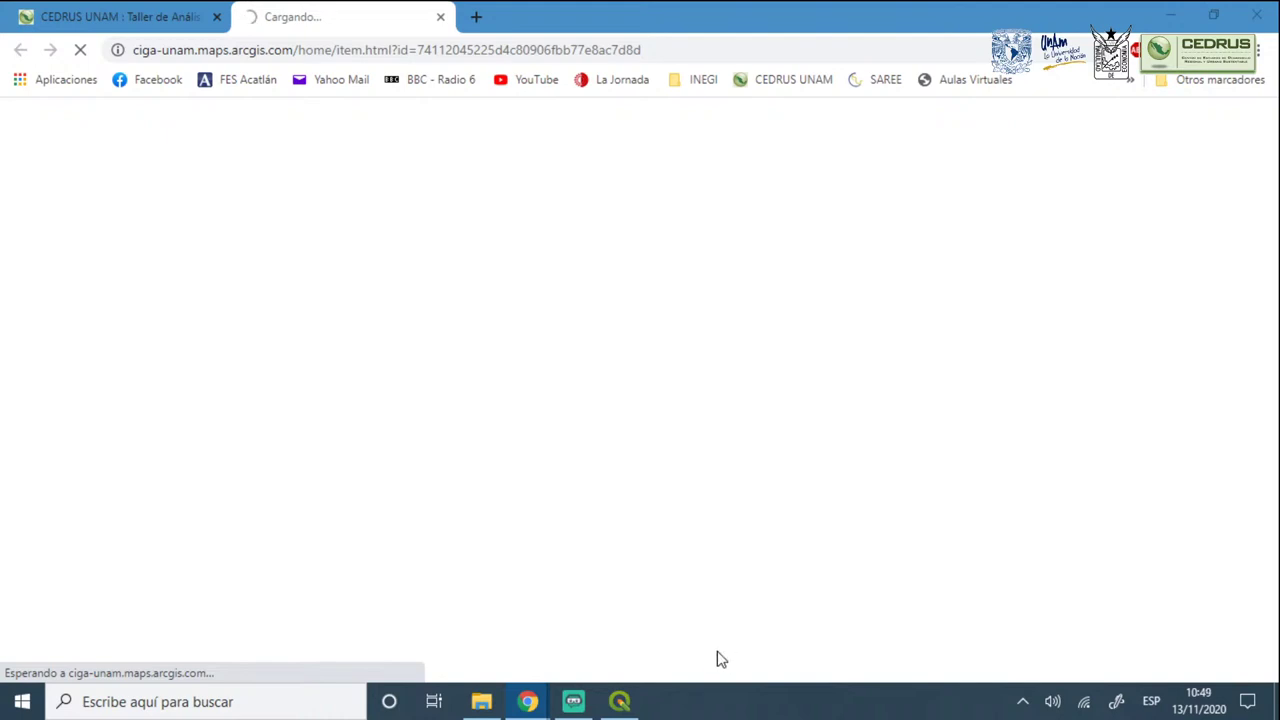
# Switch to QGIS and open the attribute table of the recnetRm layer
pyautogui.click(620, 701)
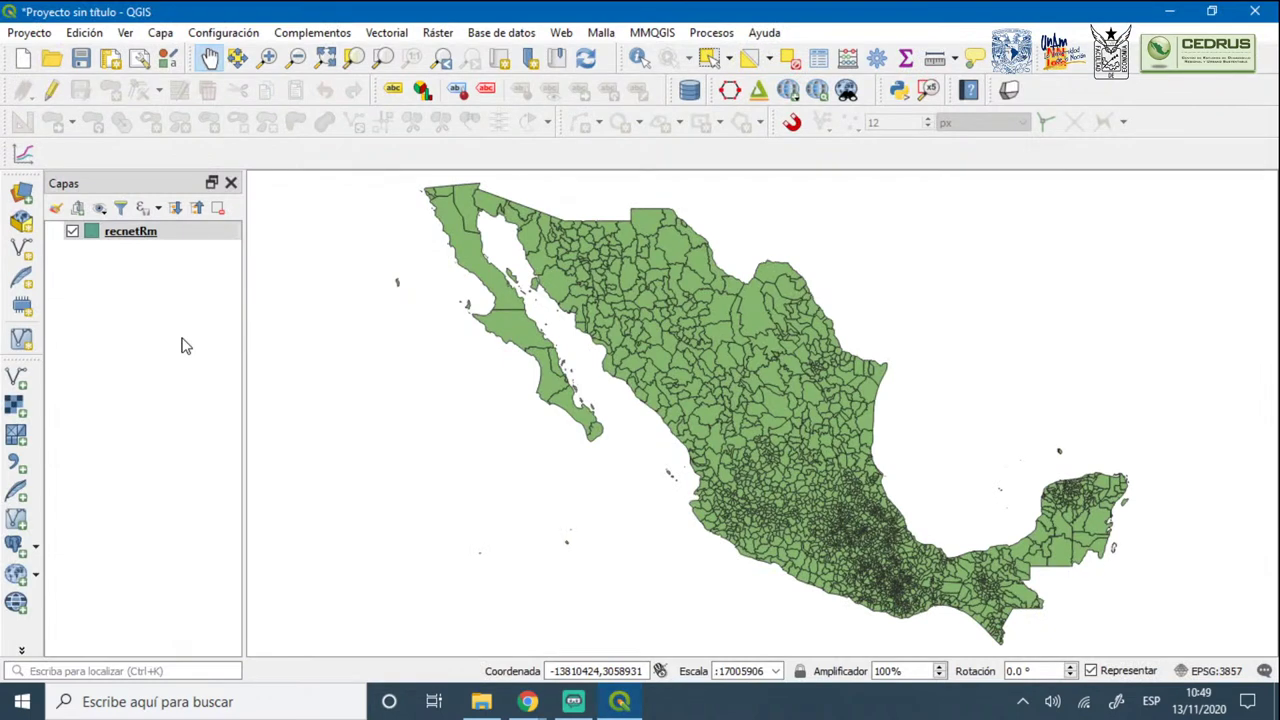
pyautogui.rightClick(143, 233)
pyautogui.click(102, 281)
pyautogui.click(115, 236)
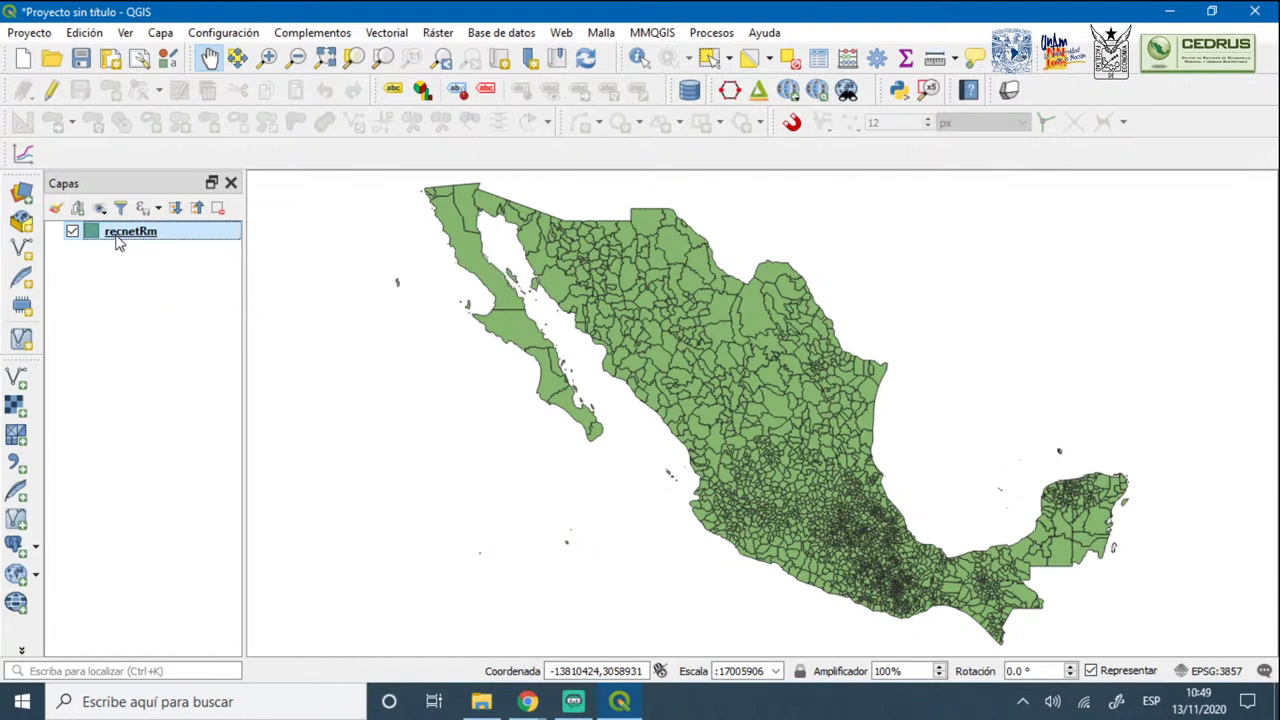
pyautogui.rightClick(117, 238)
pyautogui.click(80, 292)
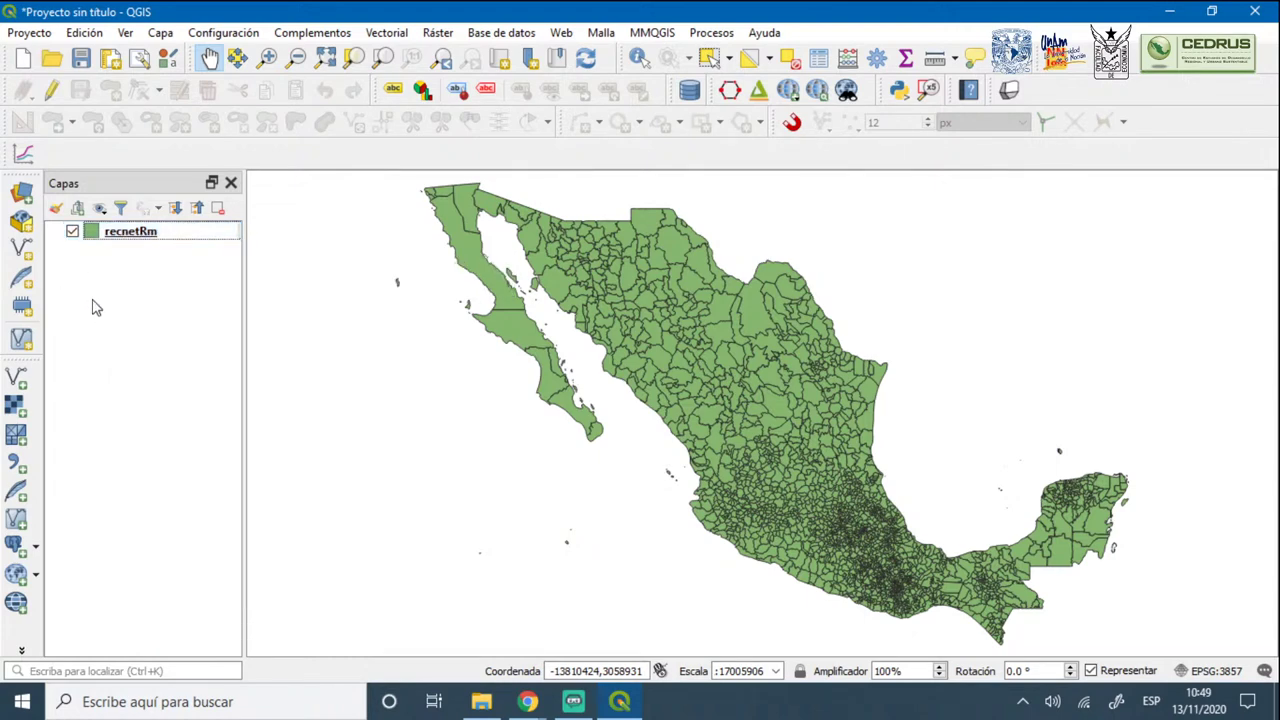
pyautogui.rightClick(117, 238)
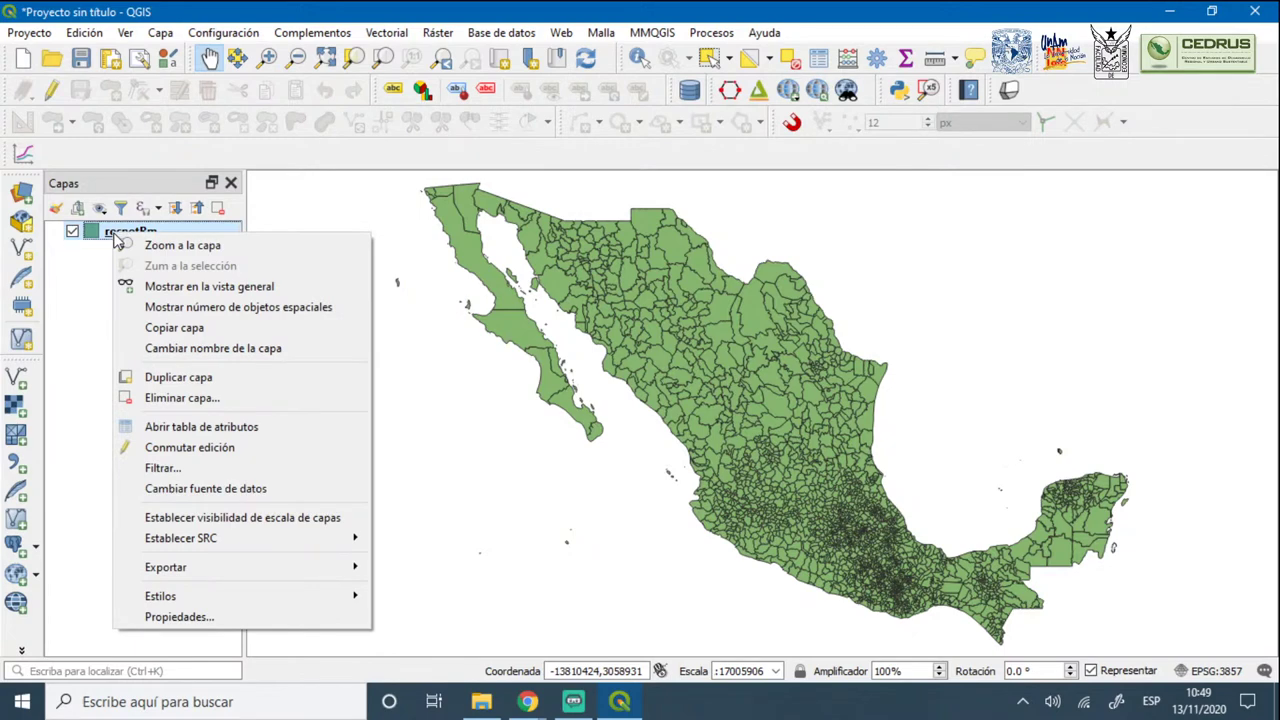
pyautogui.rightClick(114, 238)
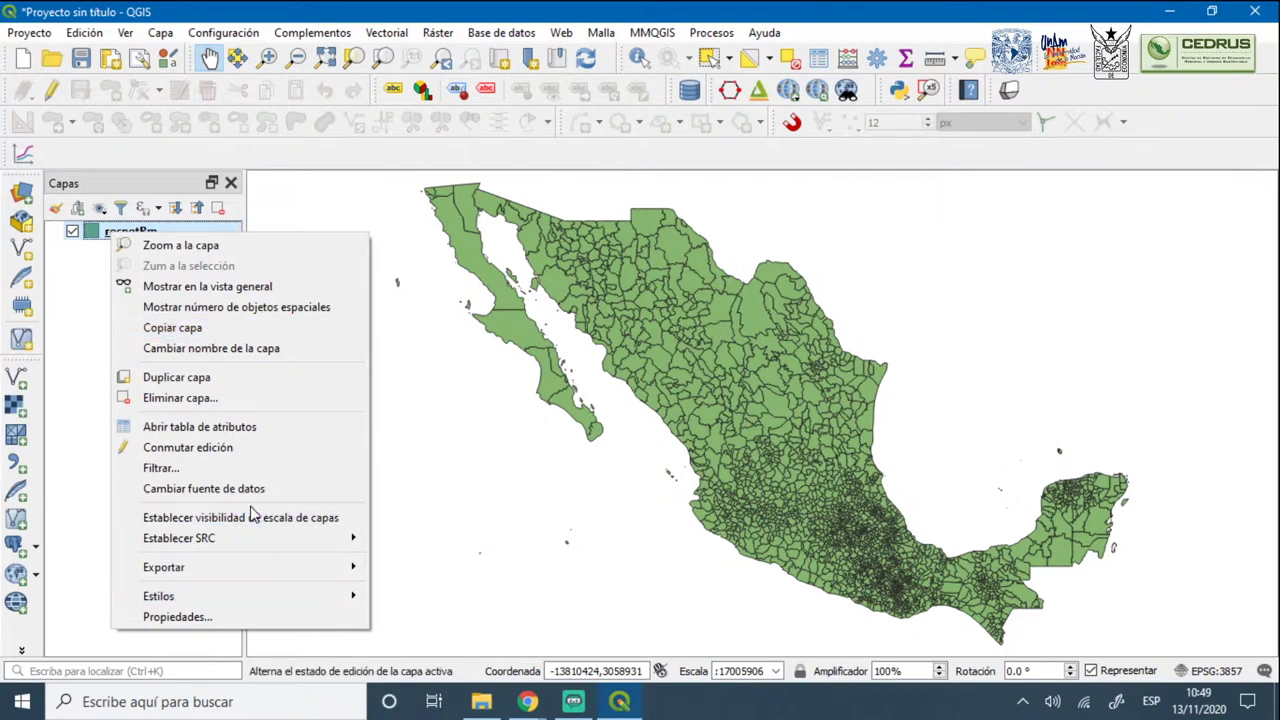
pyautogui.click(197, 428)
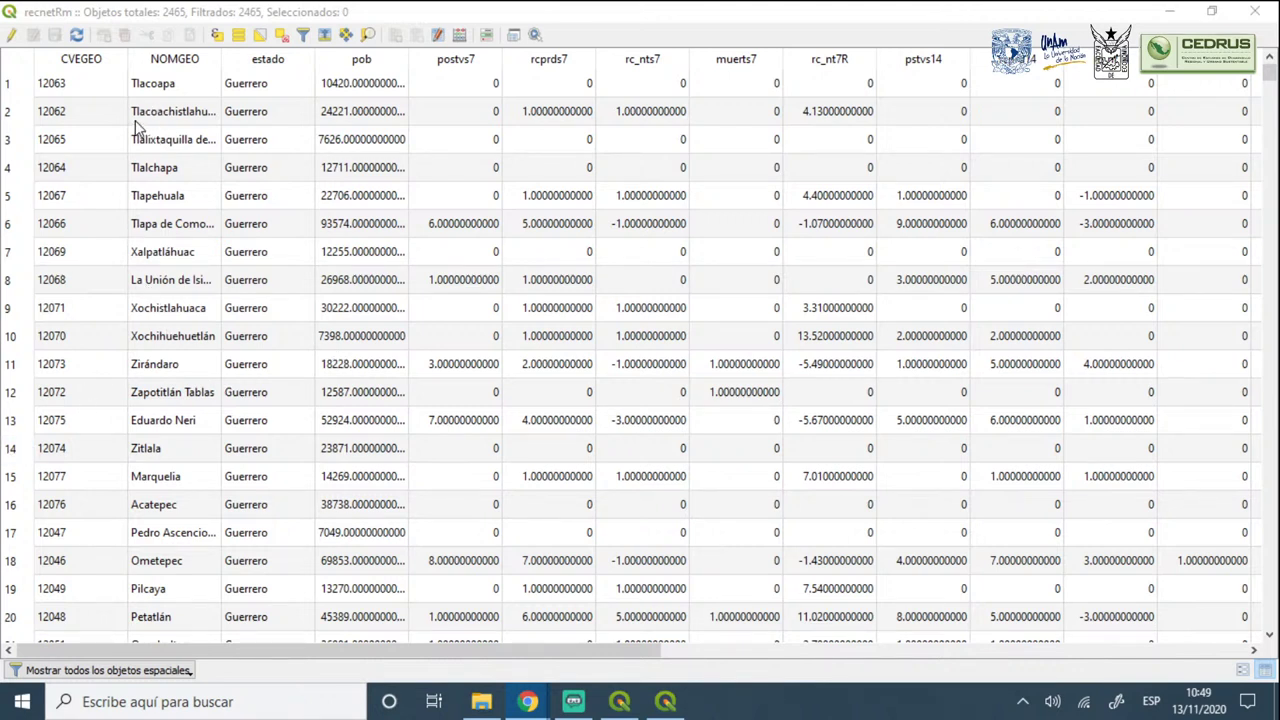
# Sort the attribute table by CVEGEO in ascending order and look through the municipality records
pyautogui.click(63, 58)
pyautogui.click(63, 58)
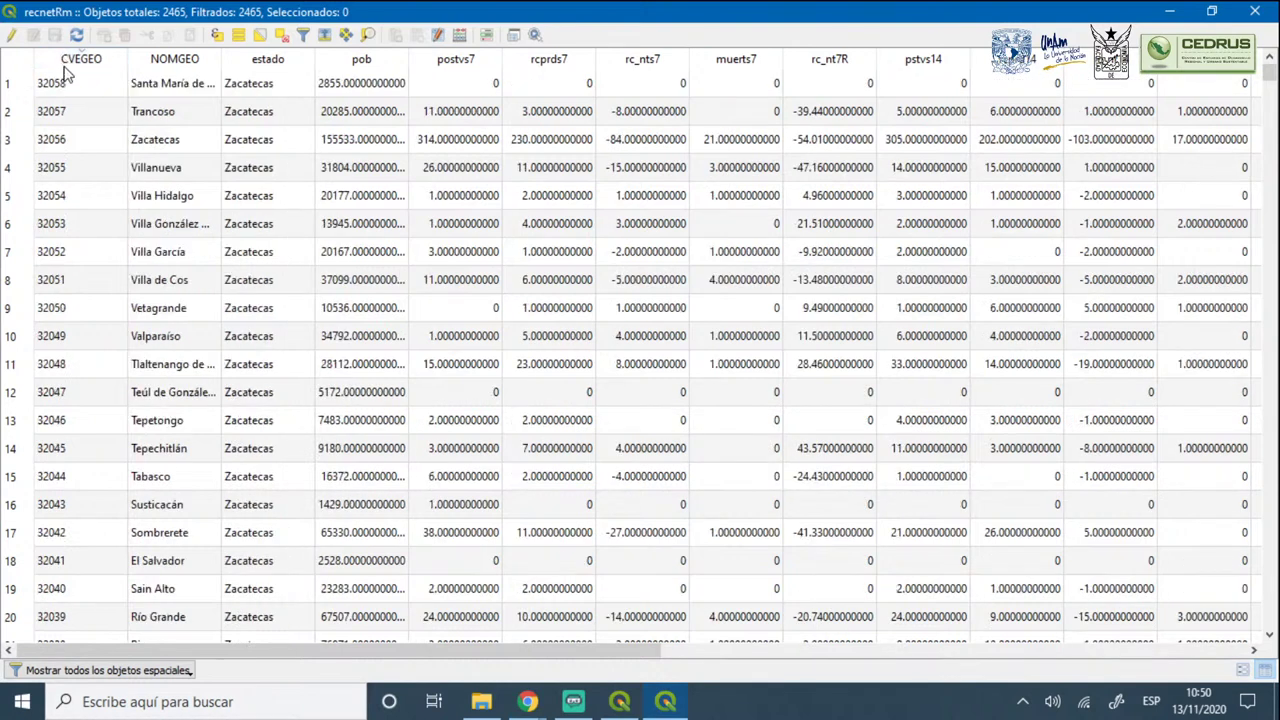
pyautogui.click(63, 58)
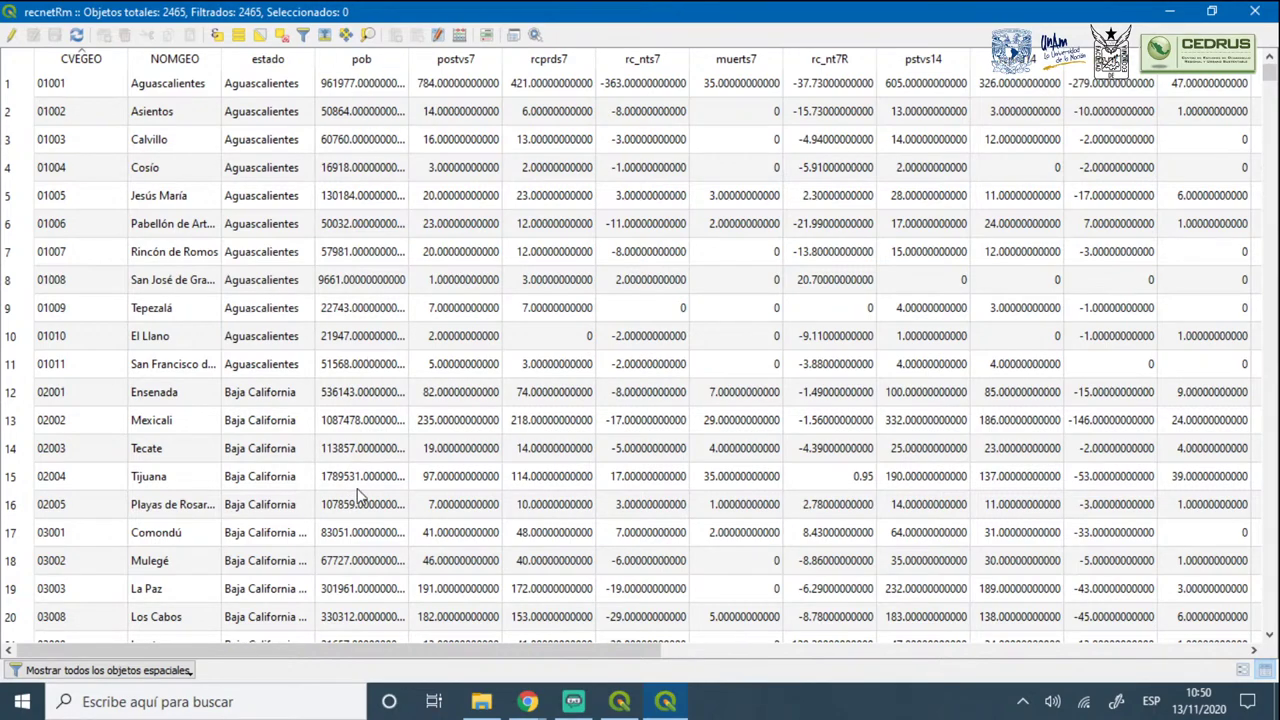
pyautogui.scroll(-11, 357, 488)
pyautogui.moveTo(1269, 80)
pyautogui.mouseDown()
pyautogui.moveTo(1269, 608)
pyautogui.moveTo(1269, 82)
pyautogui.mouseUp()
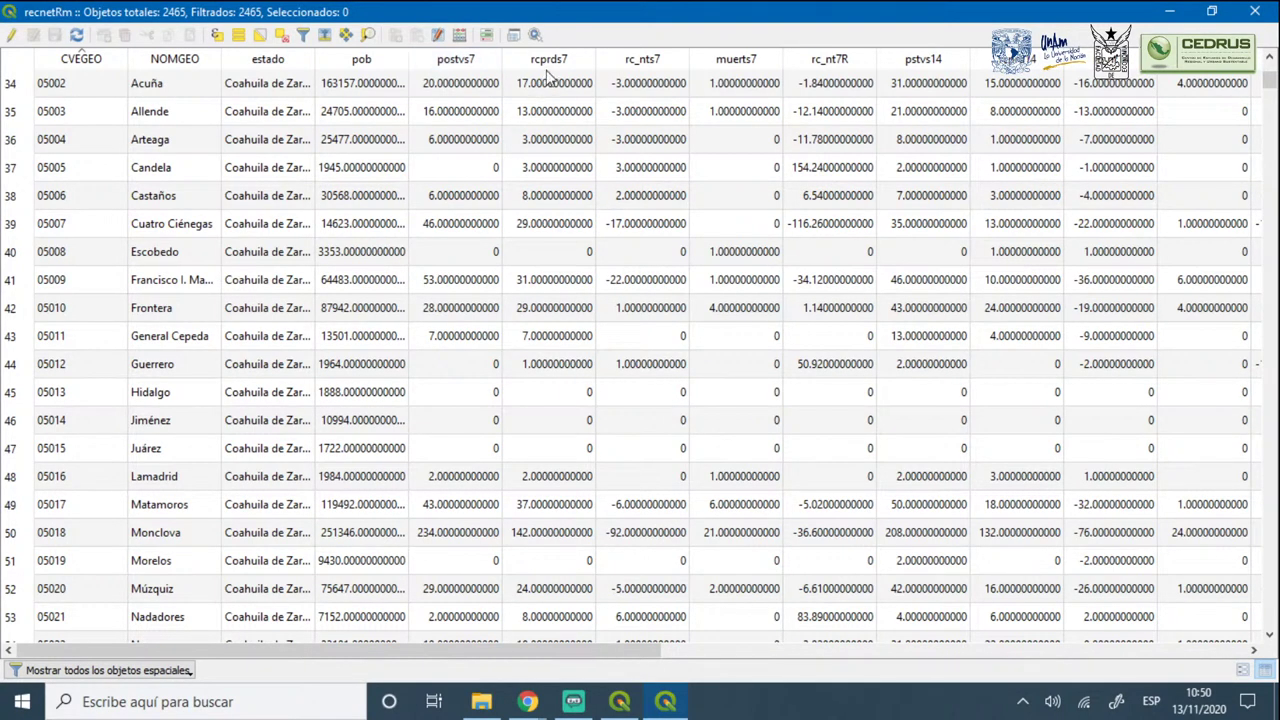
# Sort the records by postvs7 in descending order and examine the remaining fields through to the last columns
pyautogui.click(445, 64)
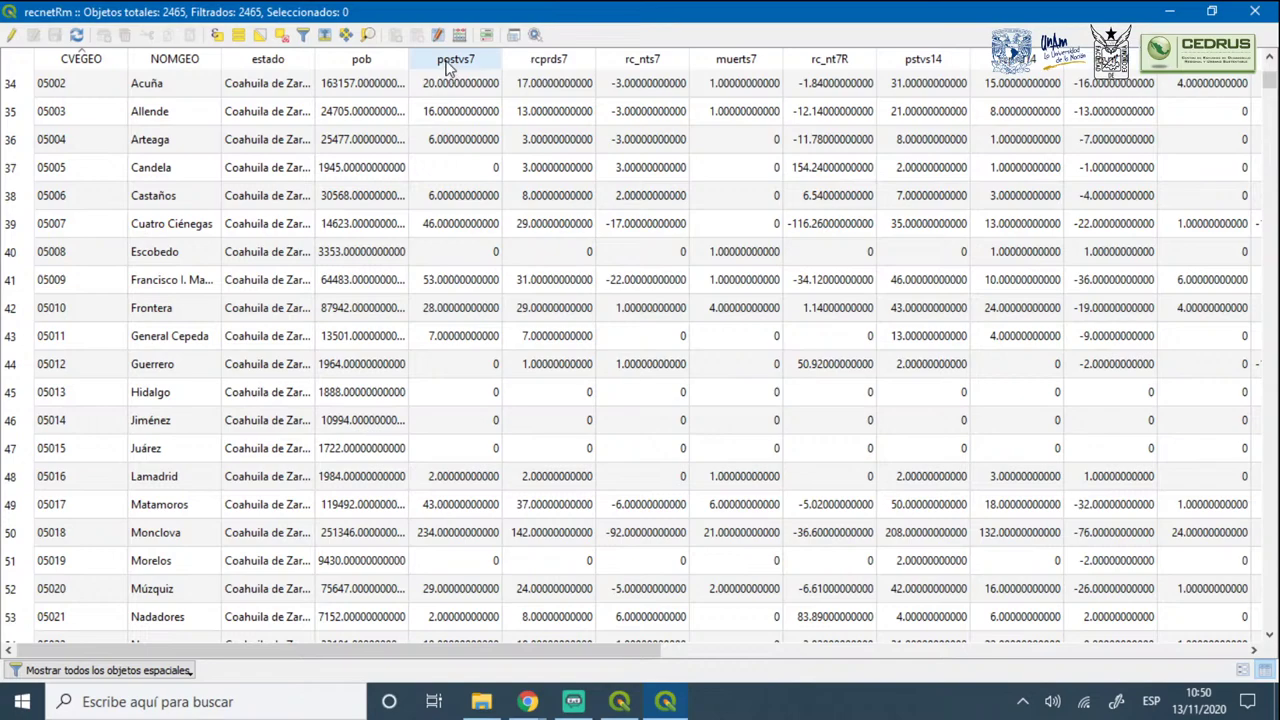
pyautogui.click(447, 64)
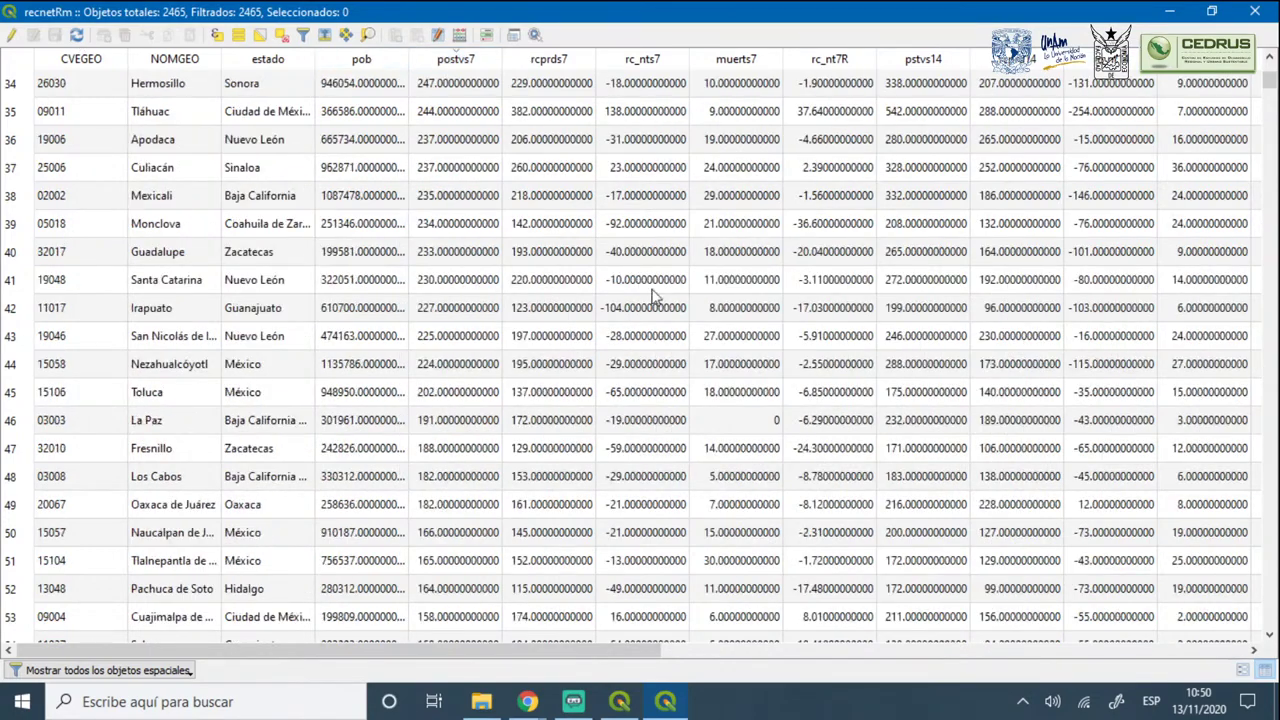
pyautogui.moveTo(605, 650); pyautogui.dragTo(1005, 650)
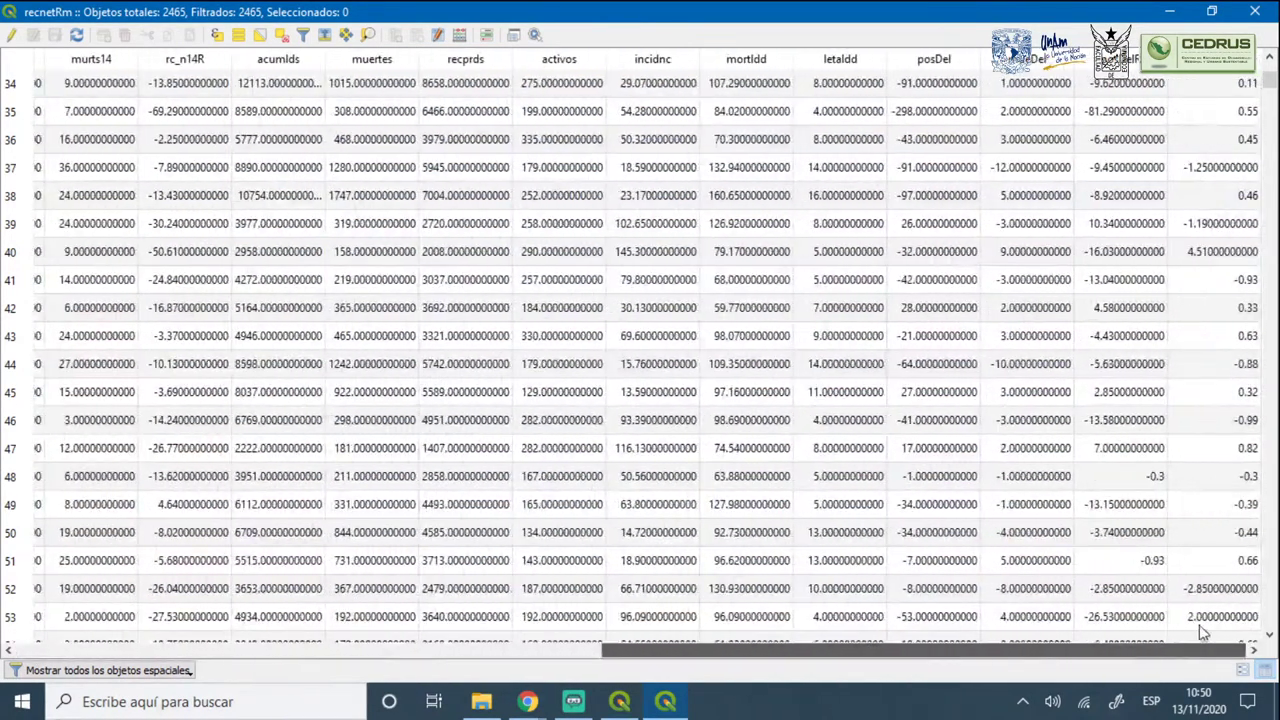
# Switch to the Base municipal COVID-19 shapefile page in Chrome and find the list of field meanings
pyautogui.click(530, 700)
pyautogui.click(562, 678)
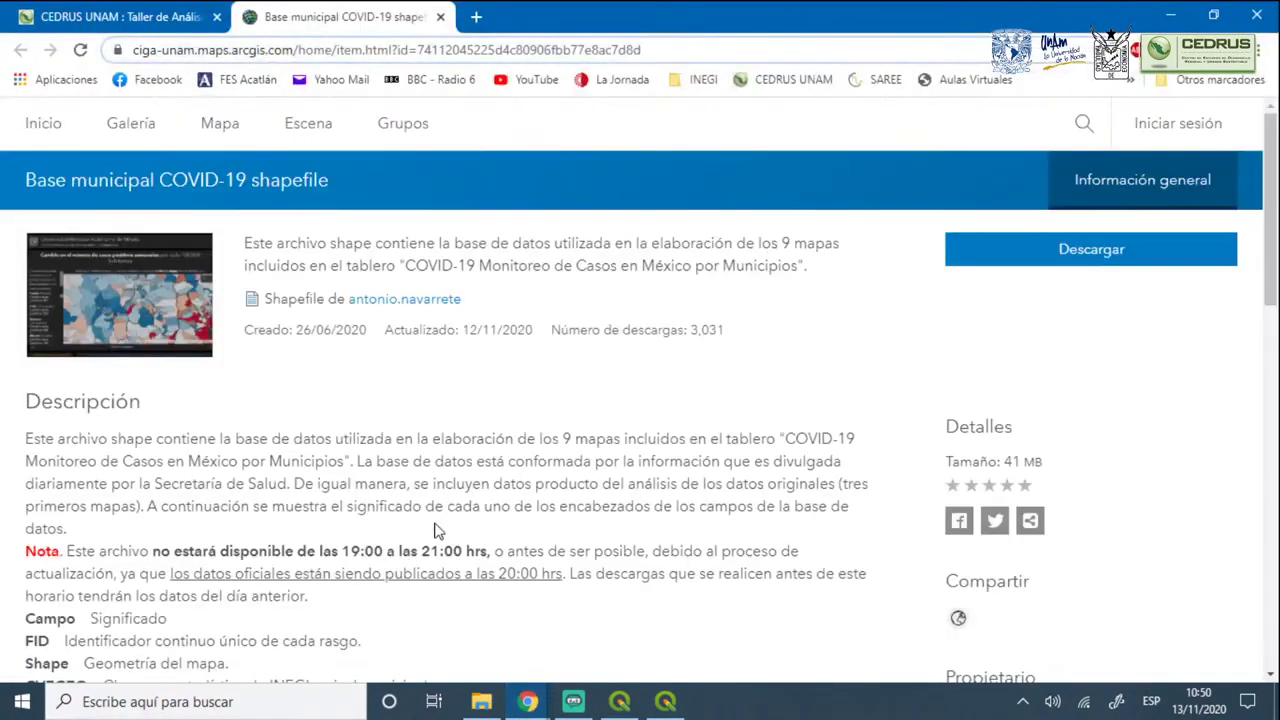
pyautogui.scroll(-5, 175, 457)
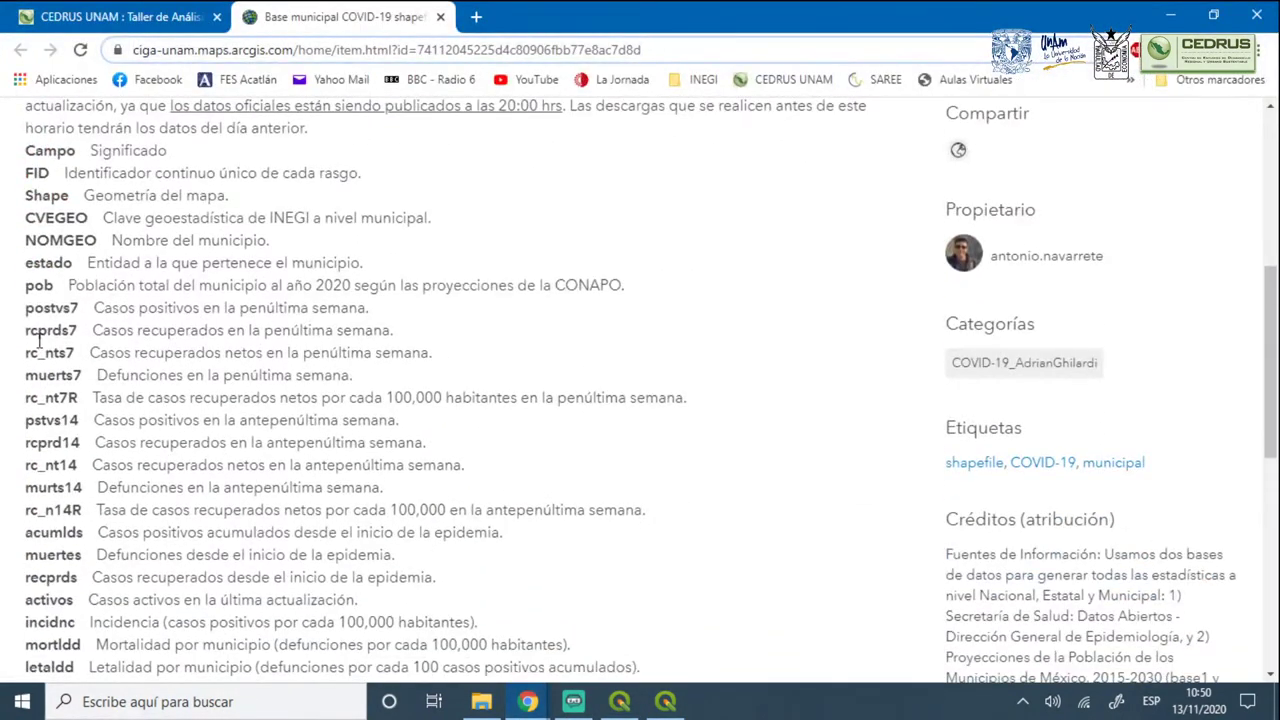
# Copy the list of field names and meanings, starting at Campo, from the page's description
pyautogui.click(27, 150)
pyautogui.moveTo(27, 150); pyautogui.dragTo(384, 432)
pyautogui.scroll(-4, 255, 290)
pyautogui.scroll(3, 160, 345)
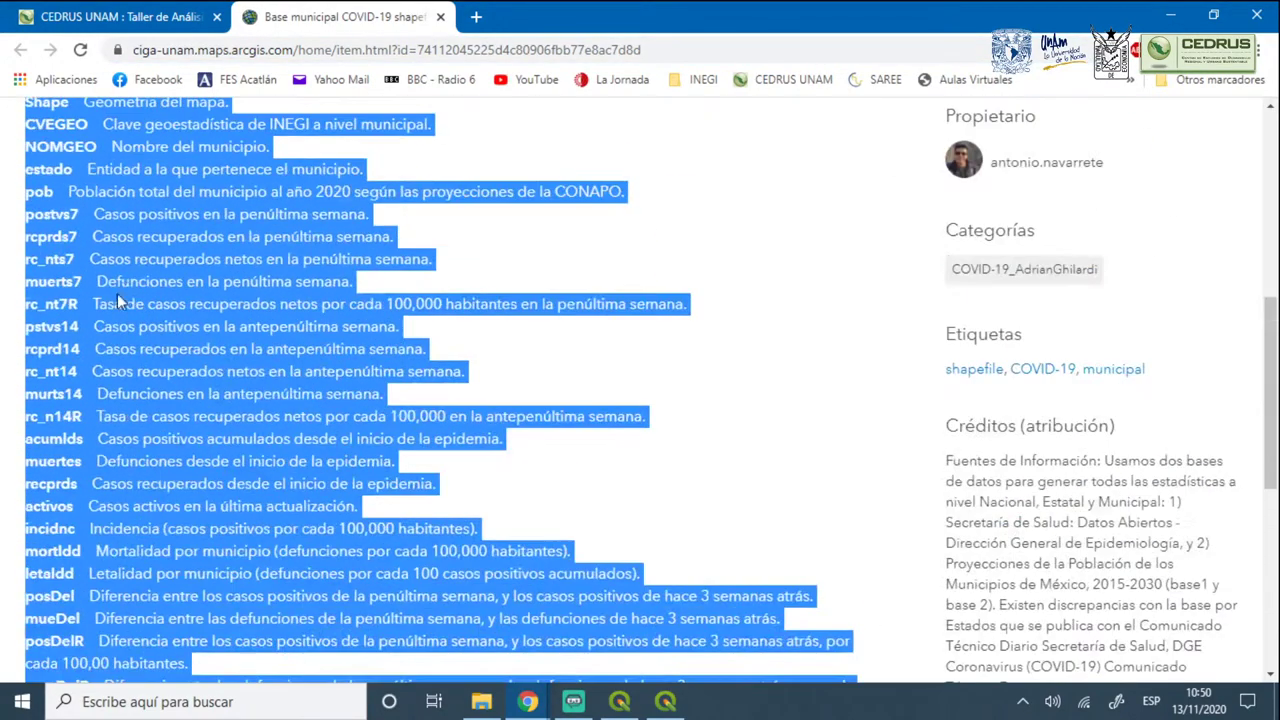
pyautogui.rightClick(120, 284)
pyautogui.click(134, 302)
pyautogui.scroll(4, 200, 368)
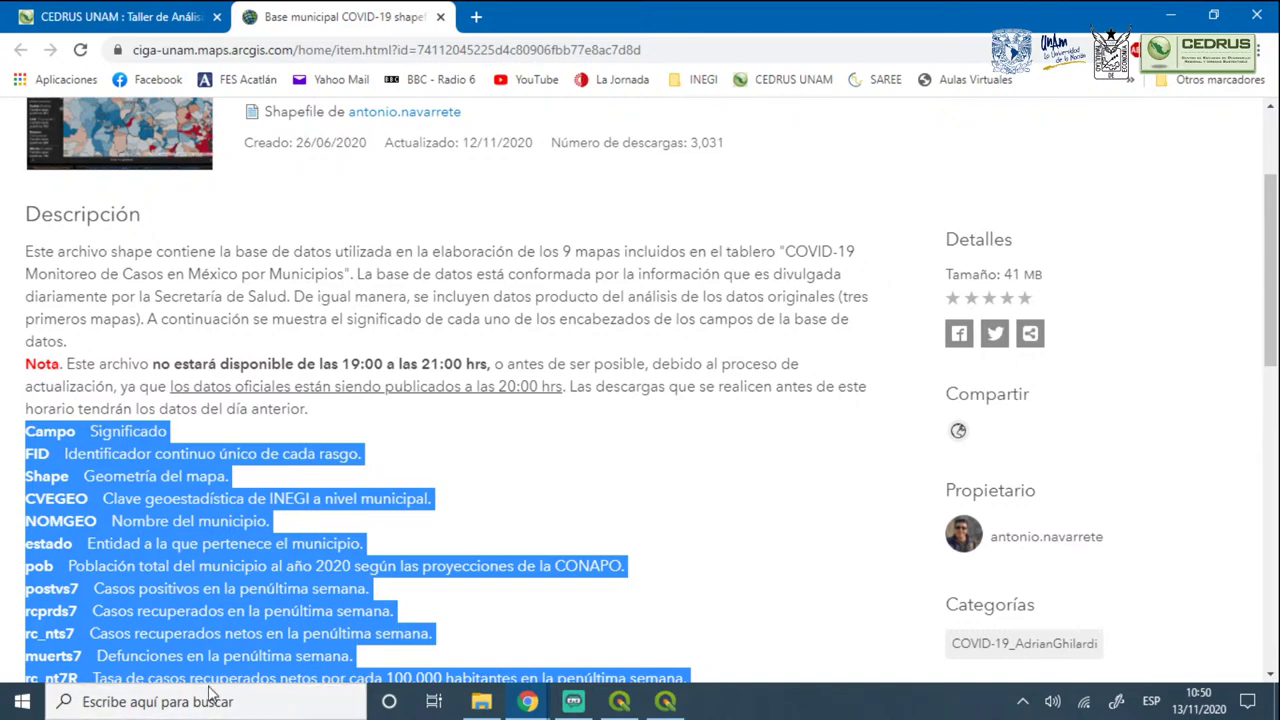
# Search Windows for "bloc de notas" and open Bloc de notas
pyautogui.click(175, 704)
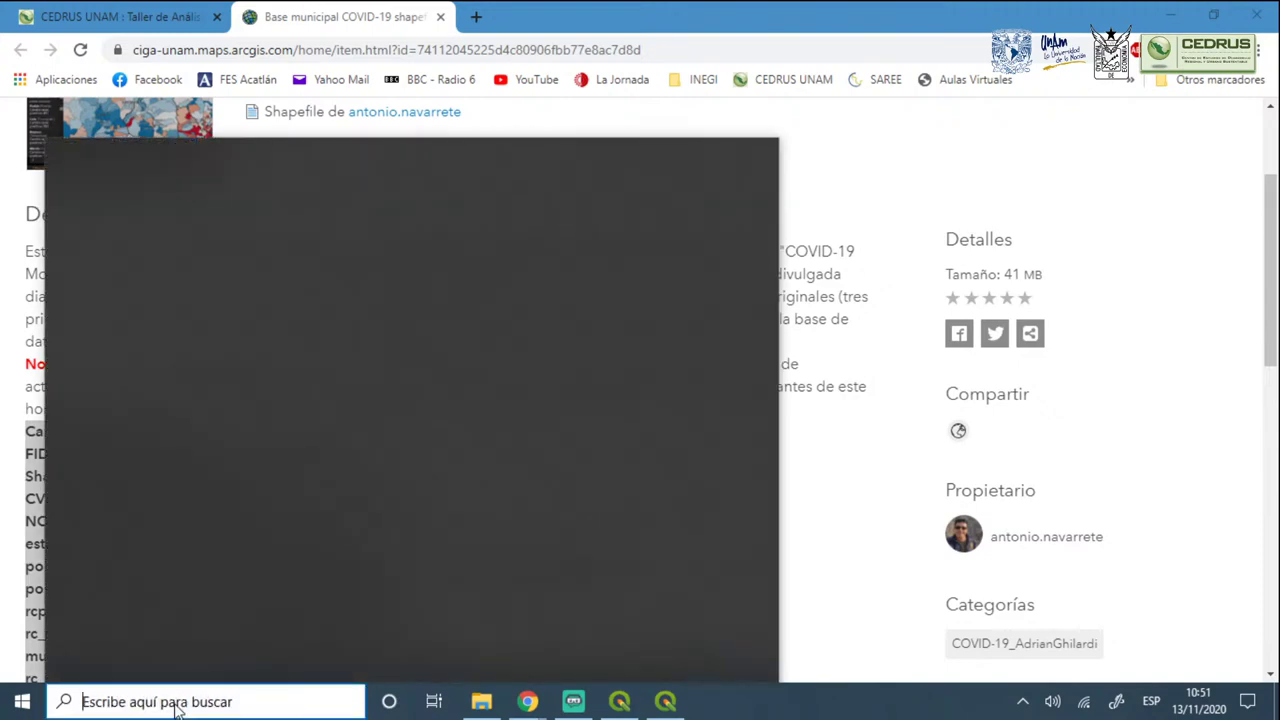
pyautogui.write('bloc de ')
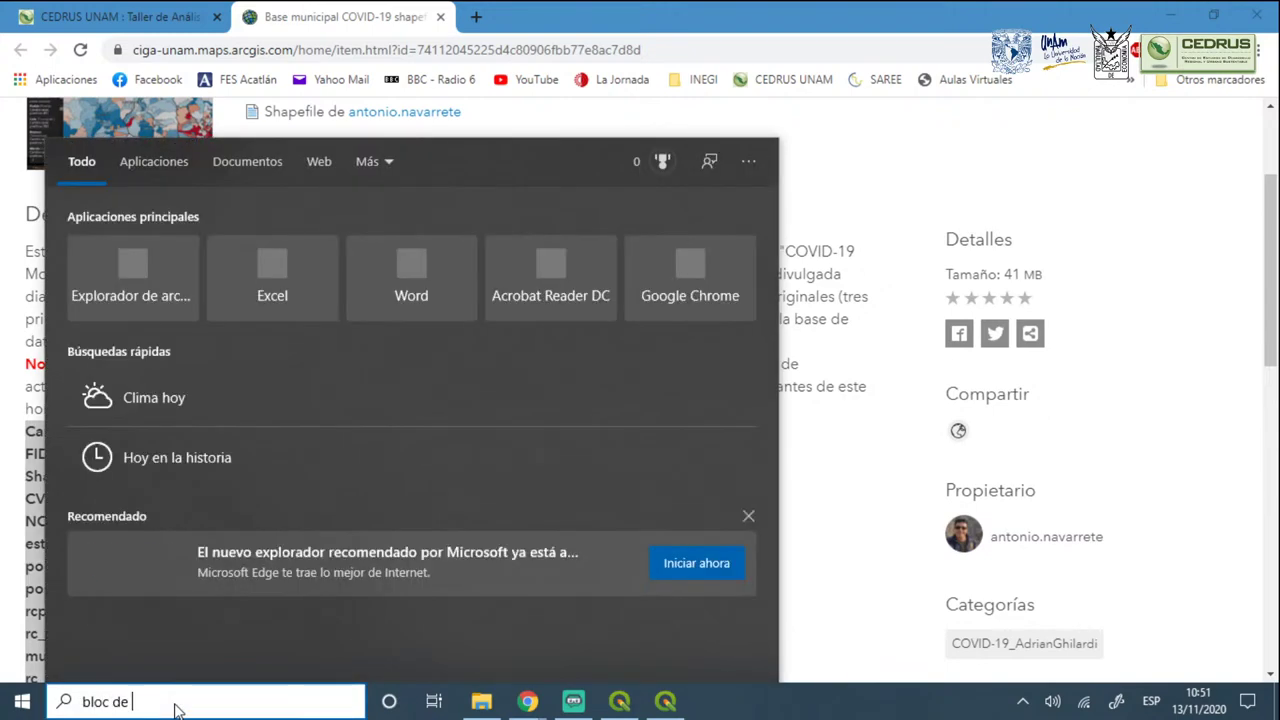
pyautogui.write('notas')
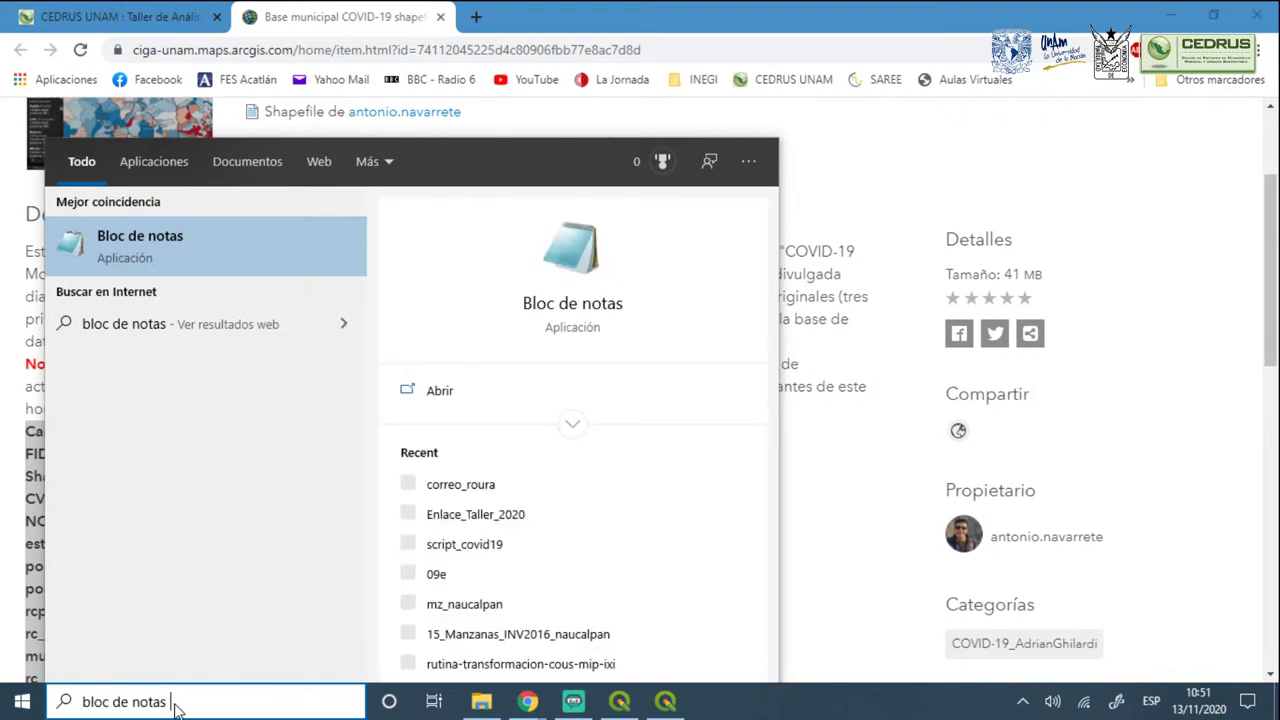
pyautogui.press('Return')
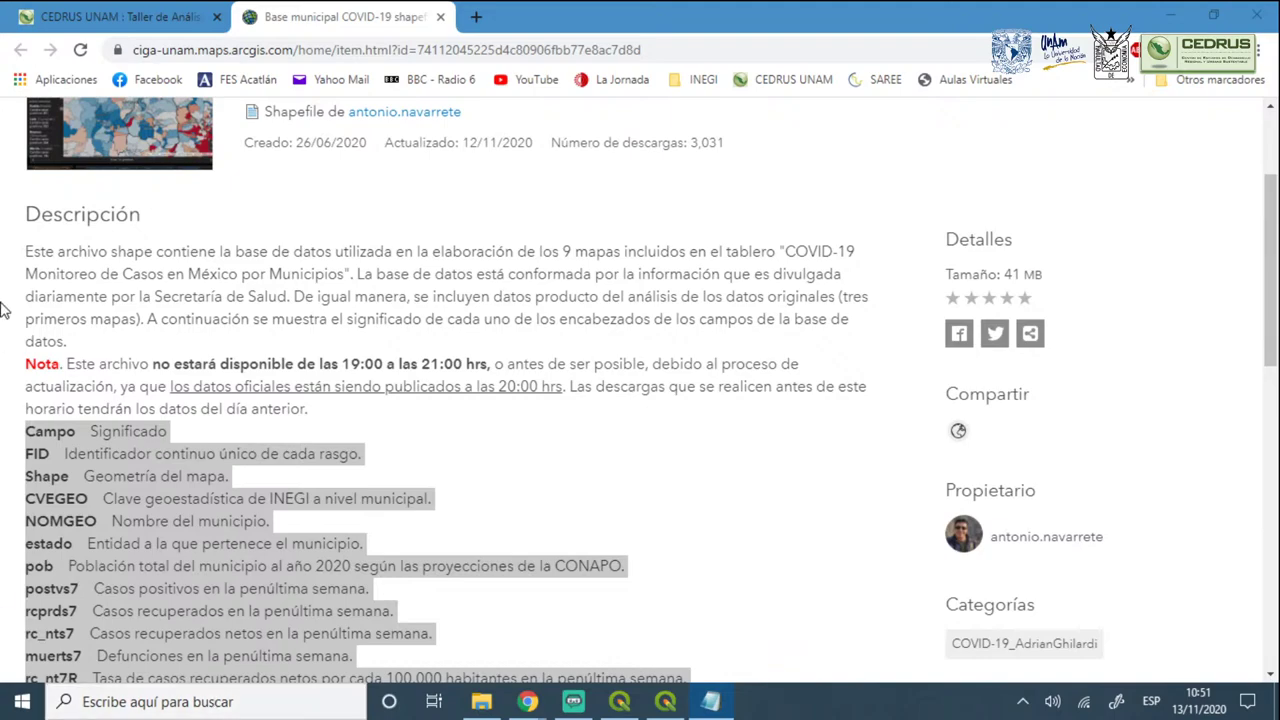
# Copy the page text from Descripción through Términos de uso and paste it into the maximized blank Bloc de notas document
pyautogui.click(58, 248)
pyautogui.moveTo(23, 214); pyautogui.dragTo(140, 404)
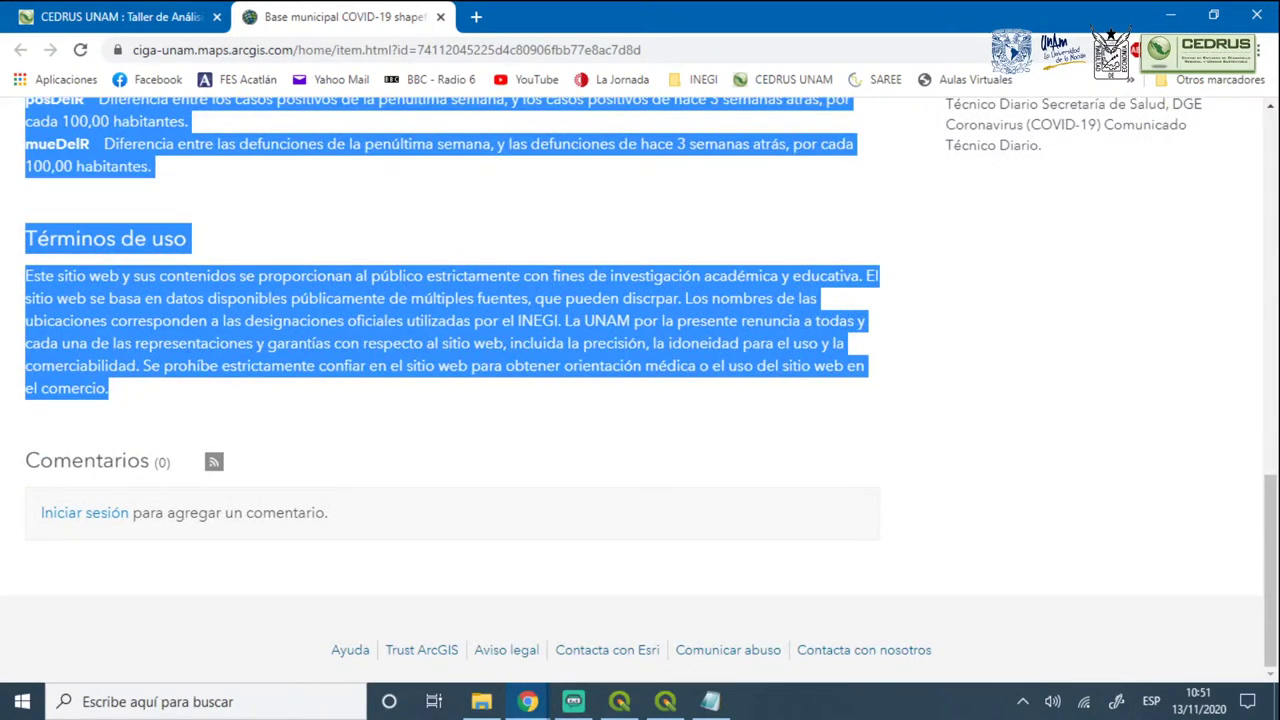
pyautogui.hotkey('alt', 'Tab')
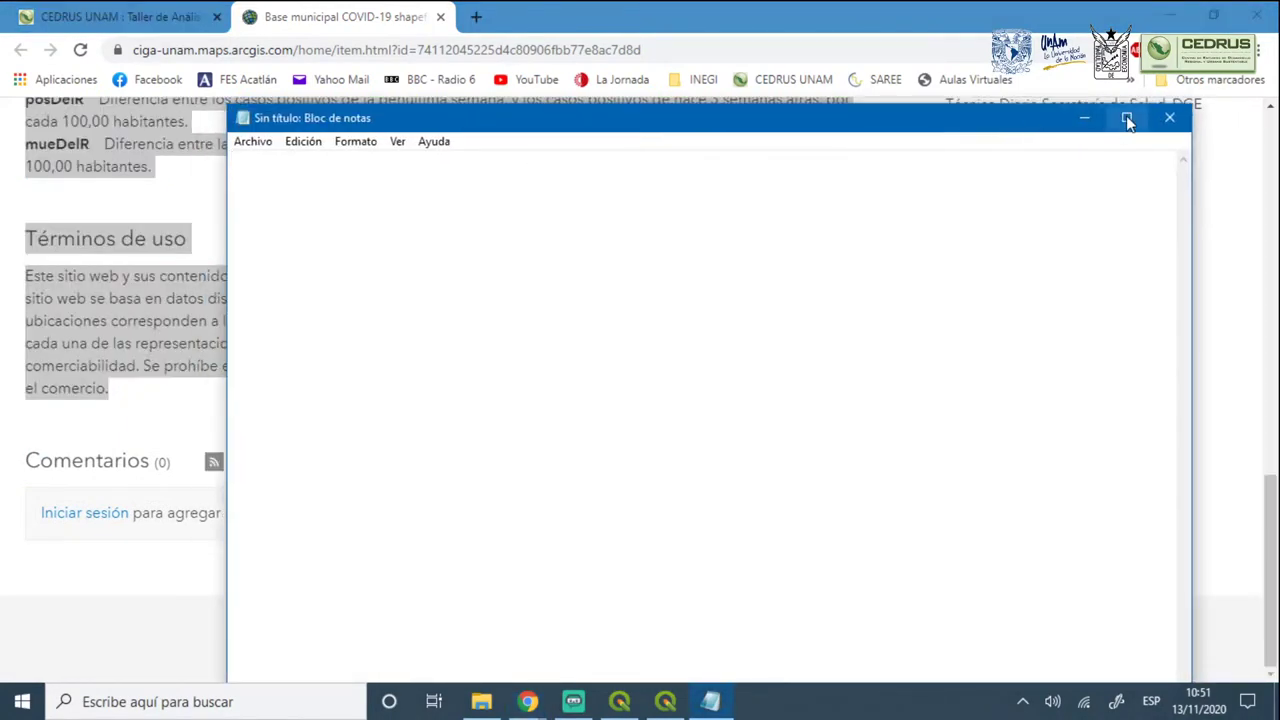
pyautogui.click(1128, 117)
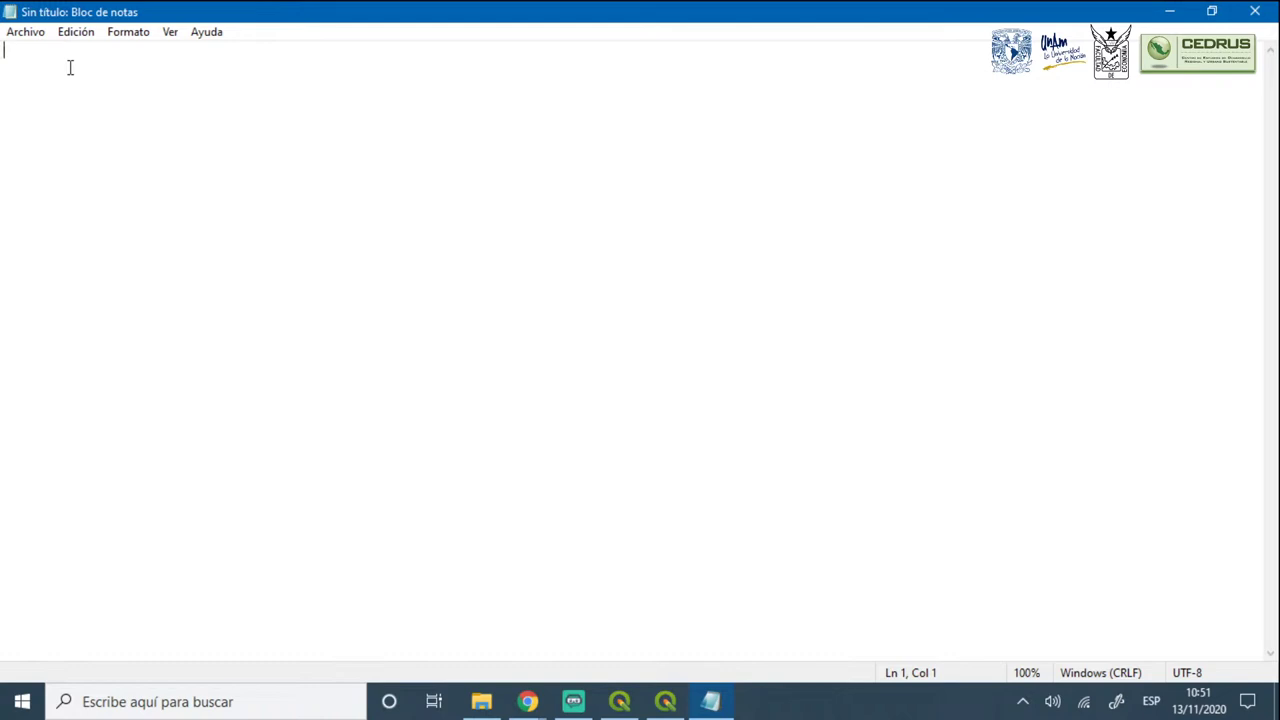
pyautogui.hotkey('ctrl', 'v')
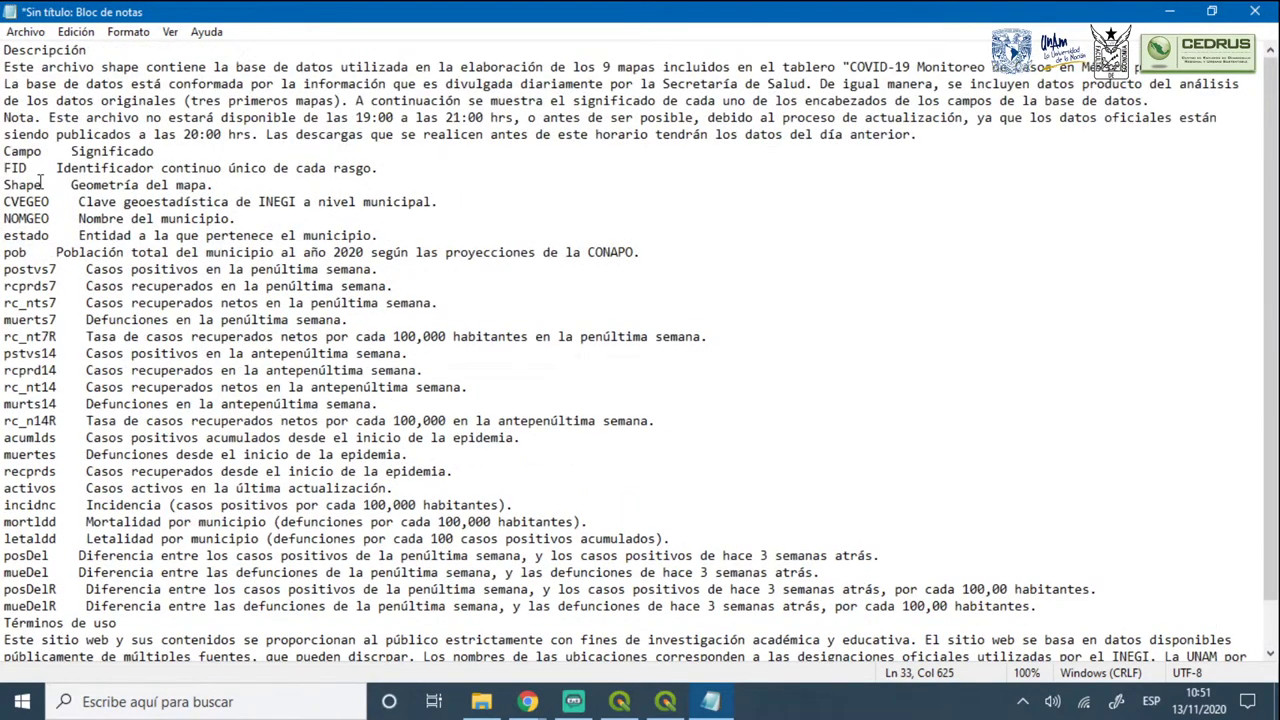
# Start saving the document as a new file and choose the TALLER-2020 folder as its location
pyautogui.click(25, 34)
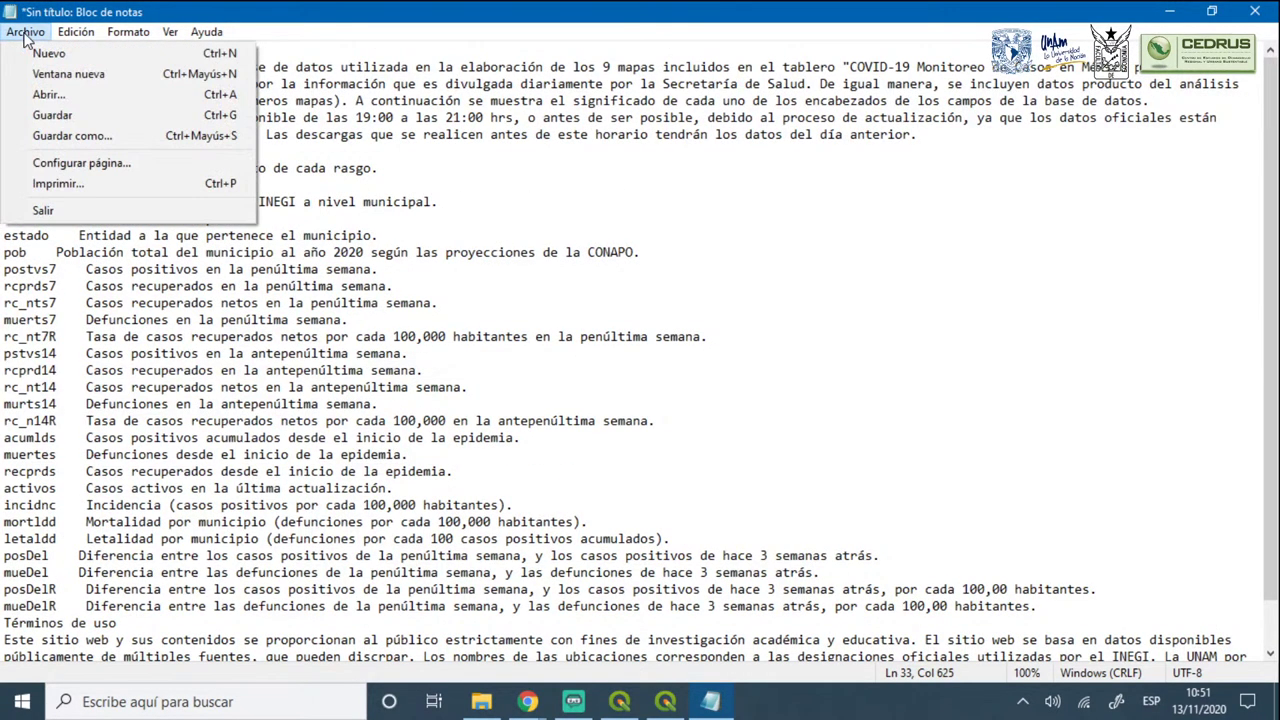
pyautogui.click(72, 135)
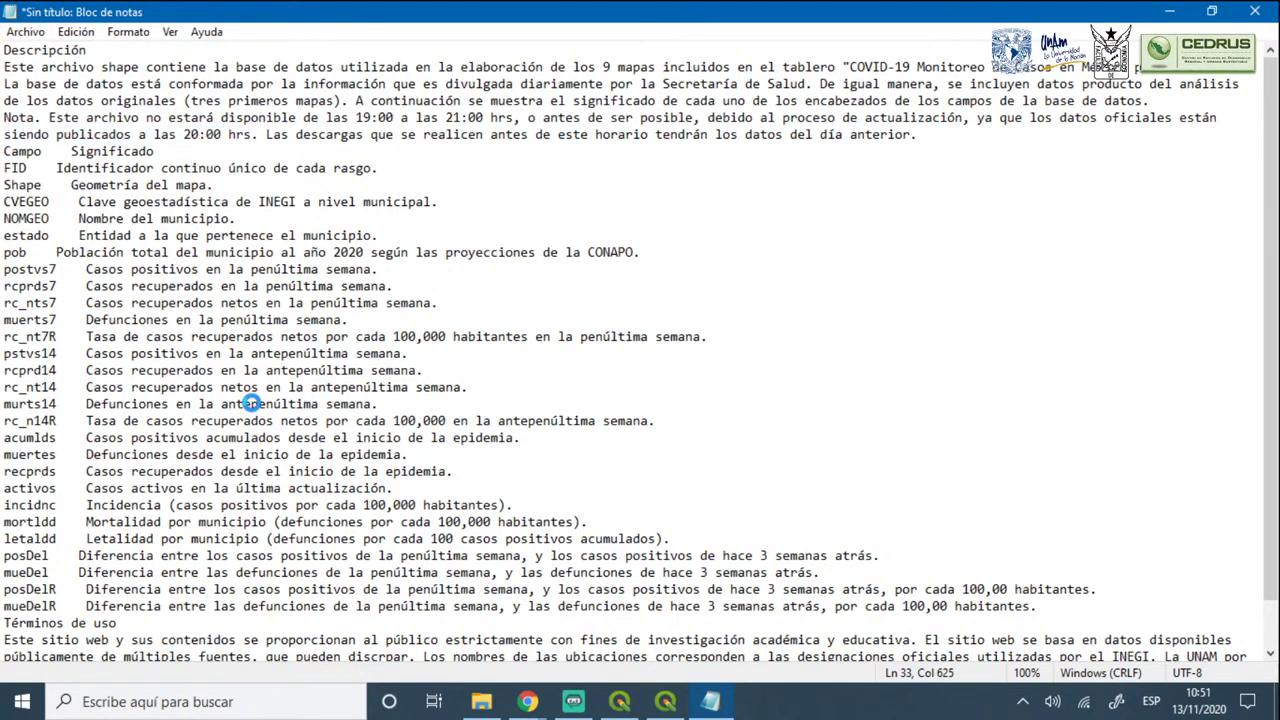
pyautogui.scroll(2, 262, 330)
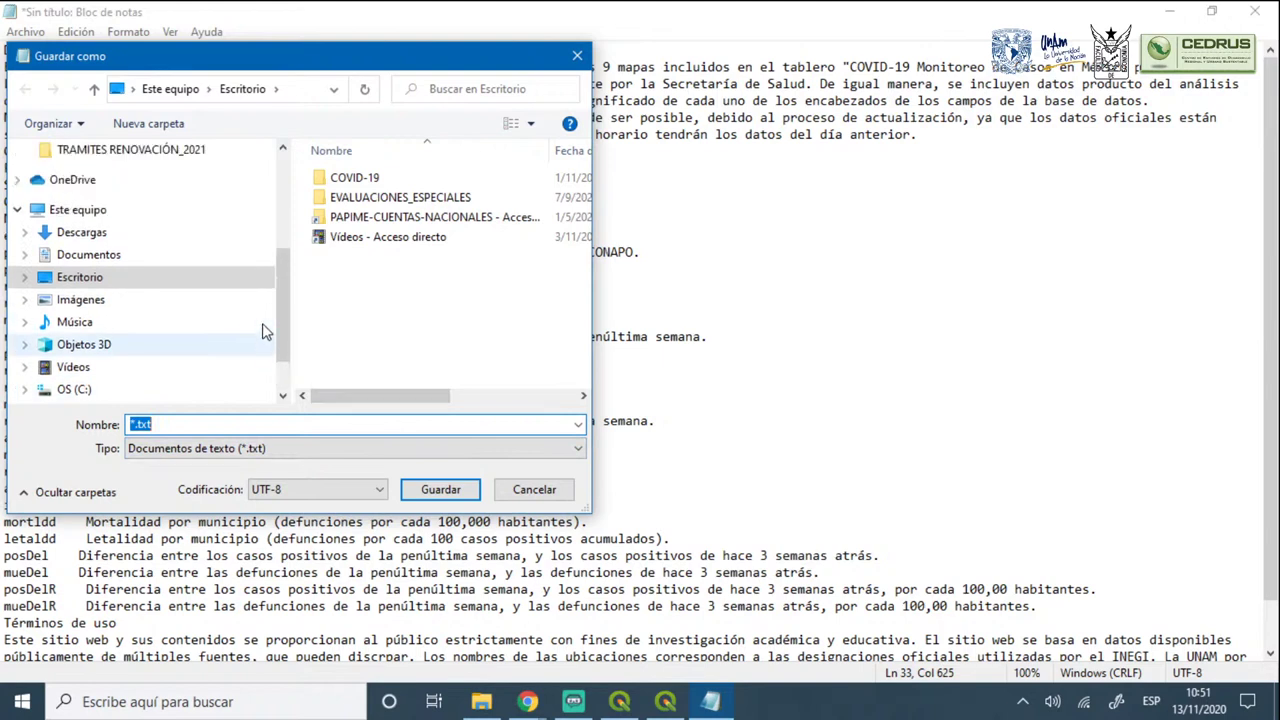
pyautogui.scroll(3, 264, 335)
pyautogui.click(230, 195)
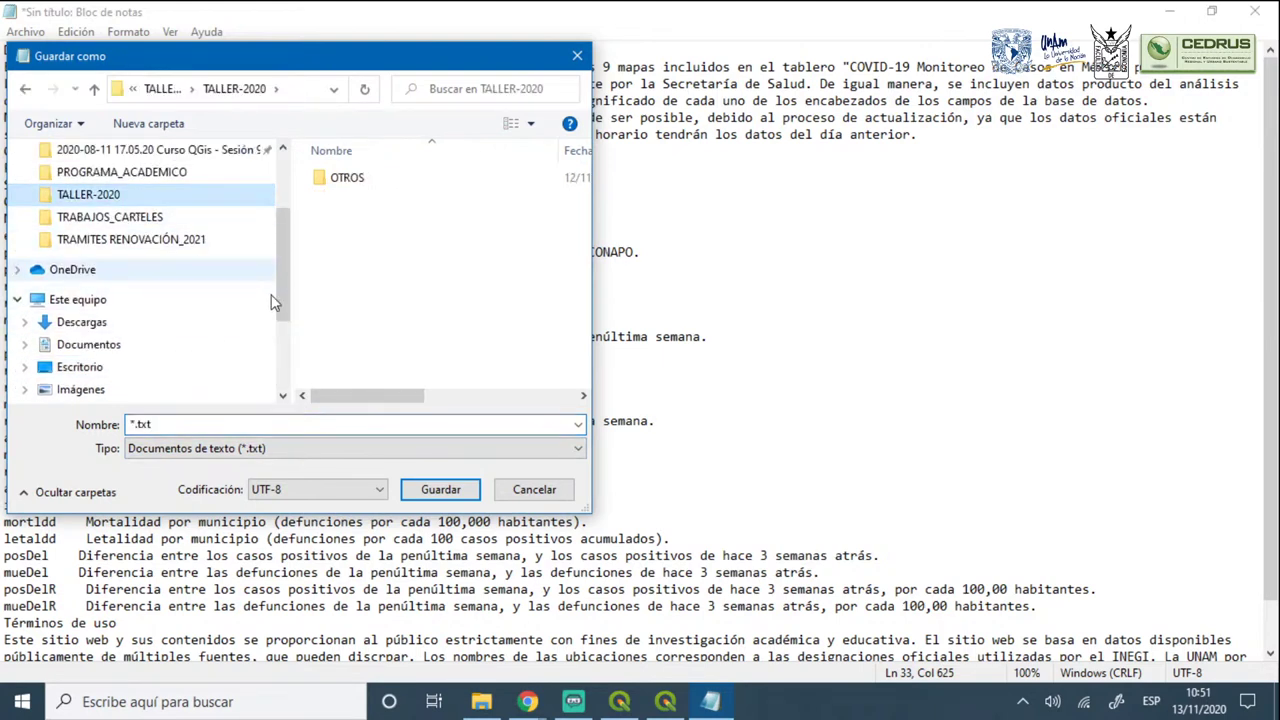
# Name the text file Diccionario_recnetRm, matching the layer name, and save it in the TALLER-2020 folder
pyautogui.click(226, 424)
pyautogui.click(131, 424)
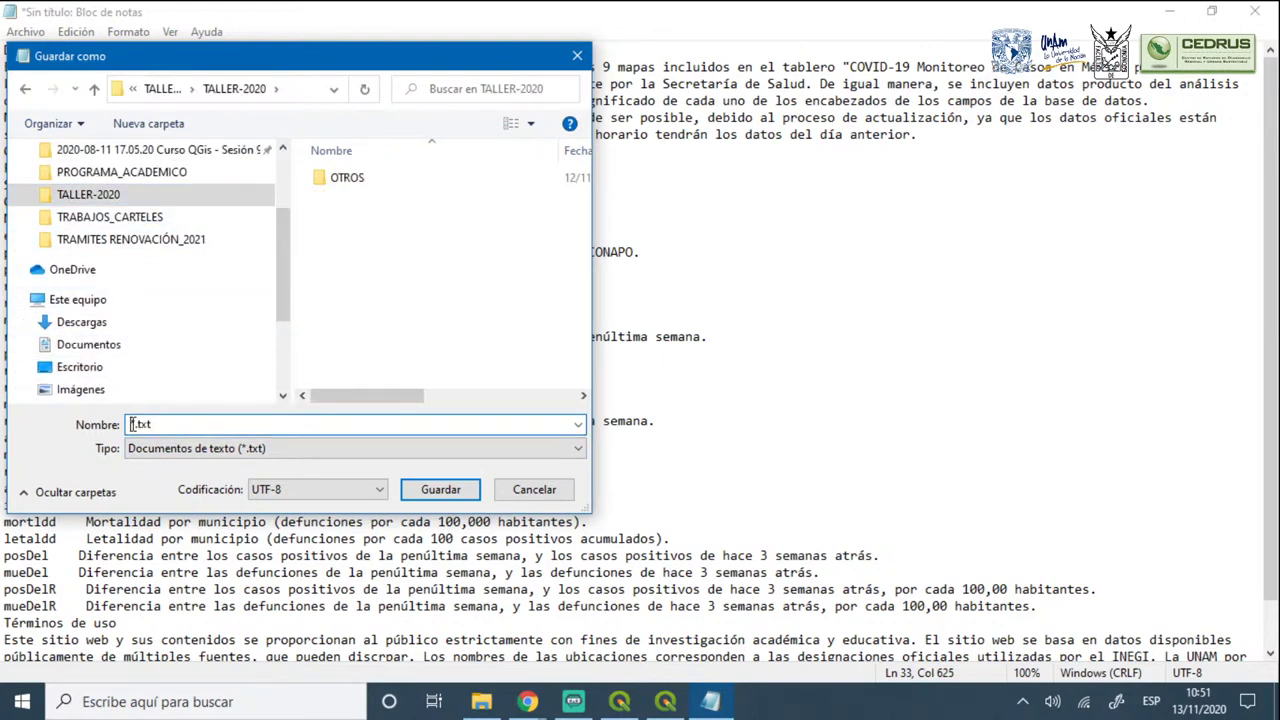
pyautogui.press('Delete')
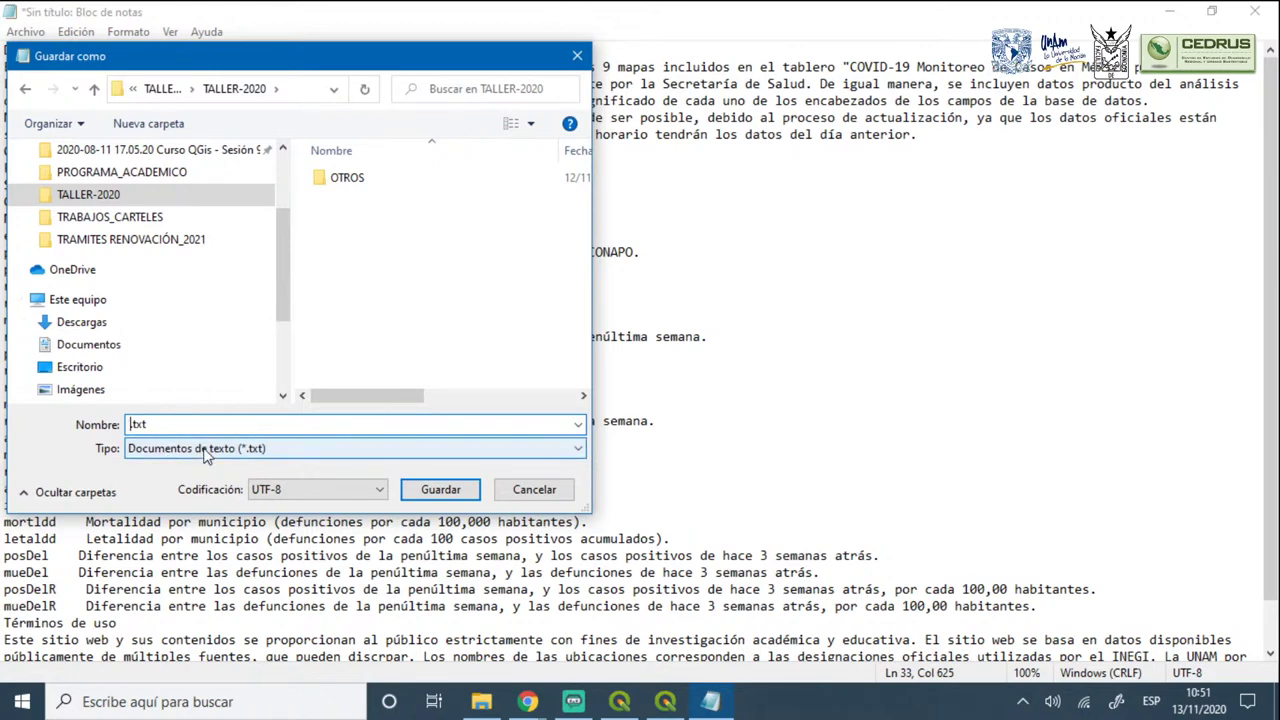
pyautogui.write('Diccionario_')
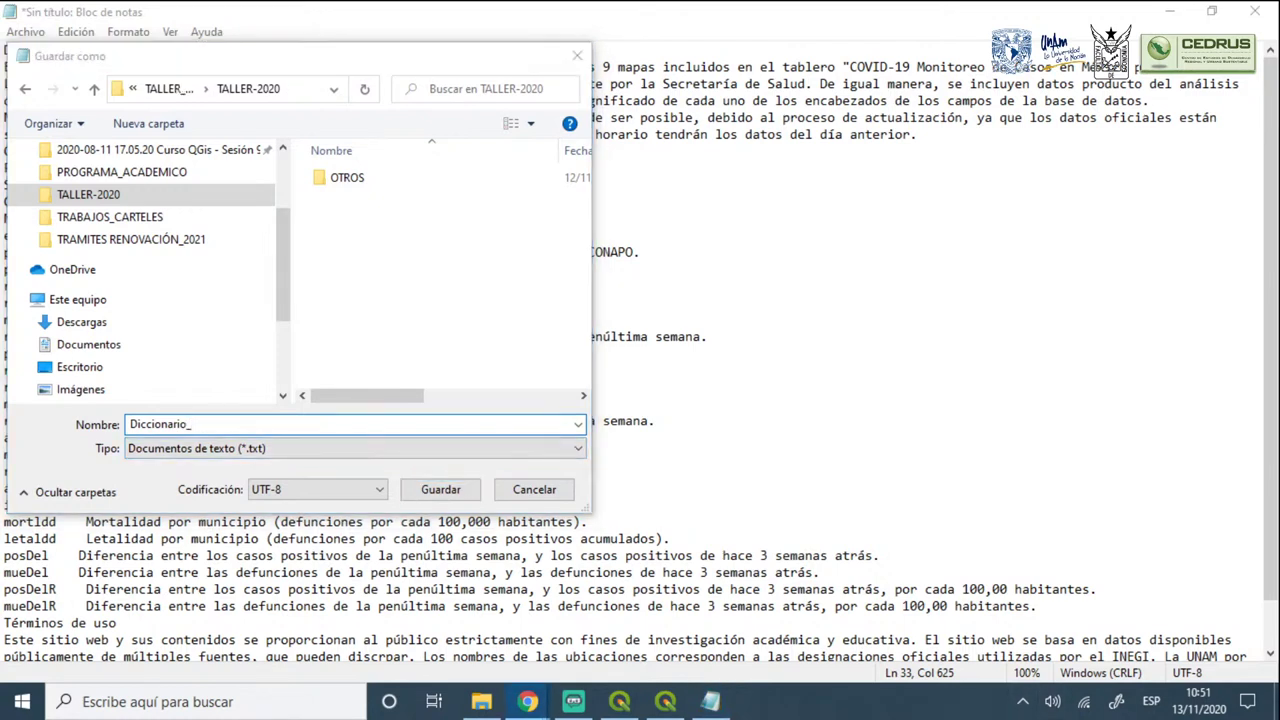
pyautogui.click(231, 423)
pyautogui.write('o_RE')
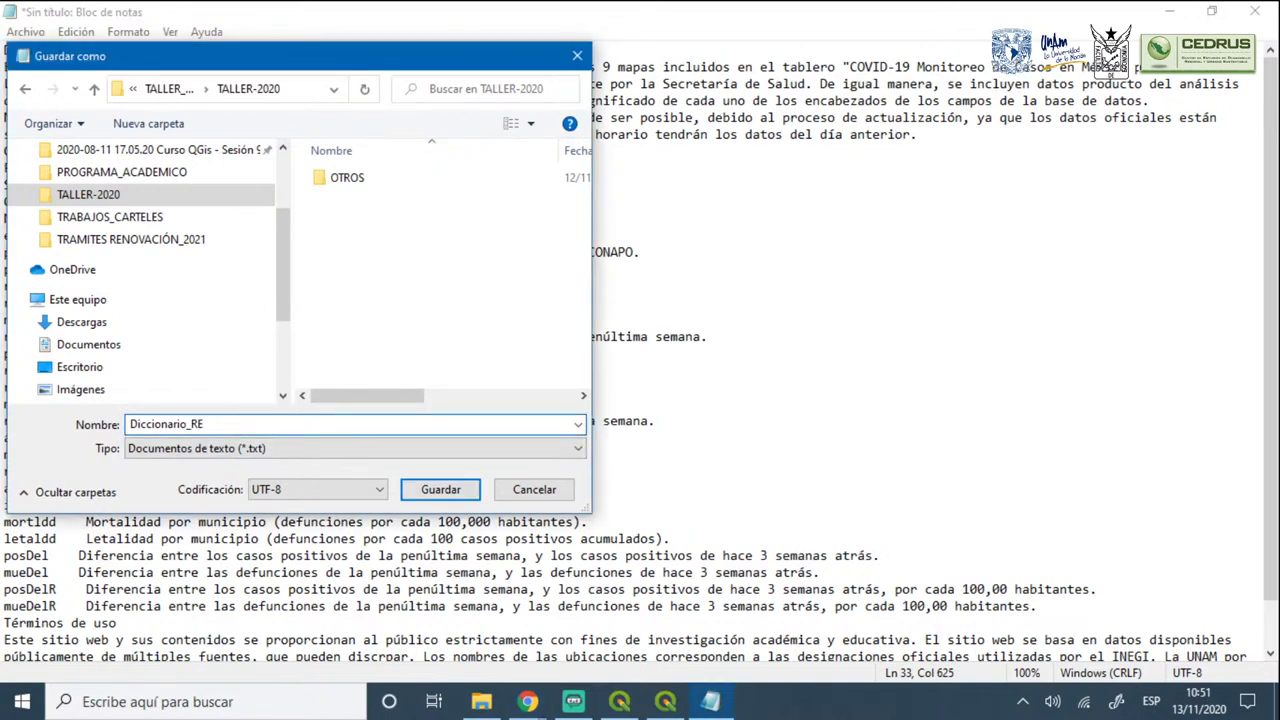
pyautogui.press('BackSpace')
pyautogui.write('ecnetRM')
pyautogui.press('BackSpace')
pyautogui.click(191, 424)
pyautogui.press('BackSpace')
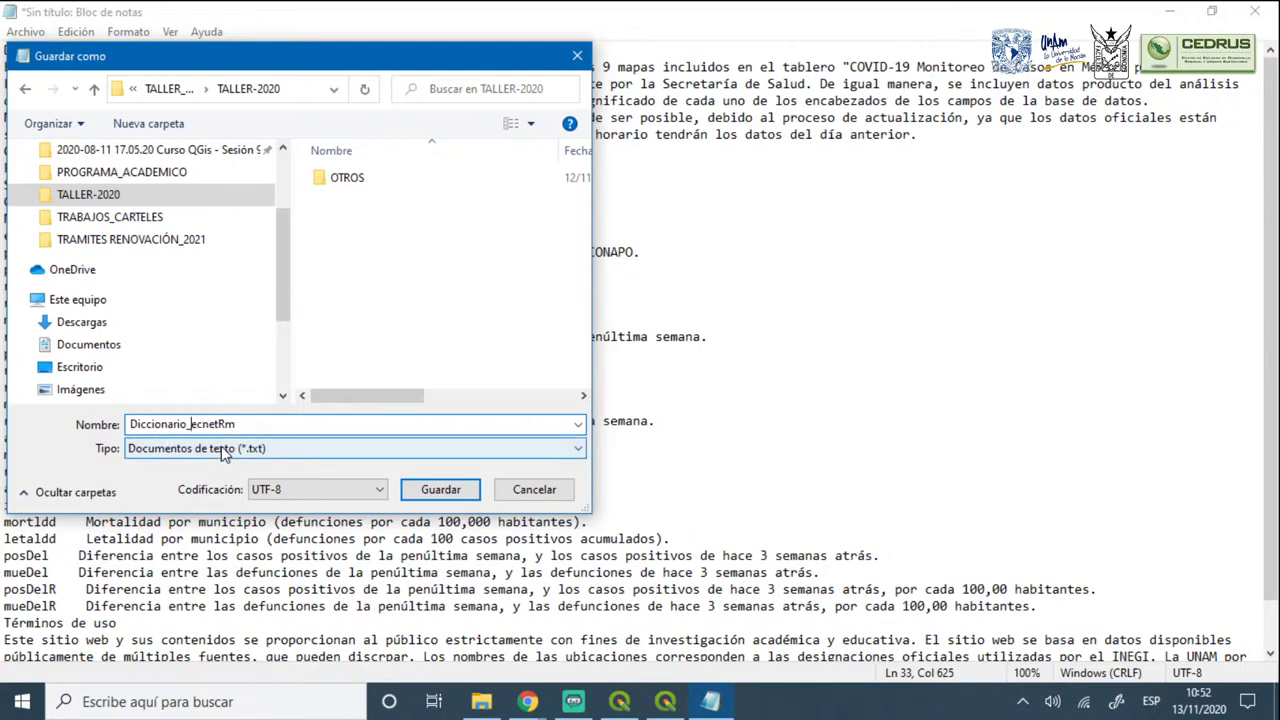
pyautogui.click(657, 706)
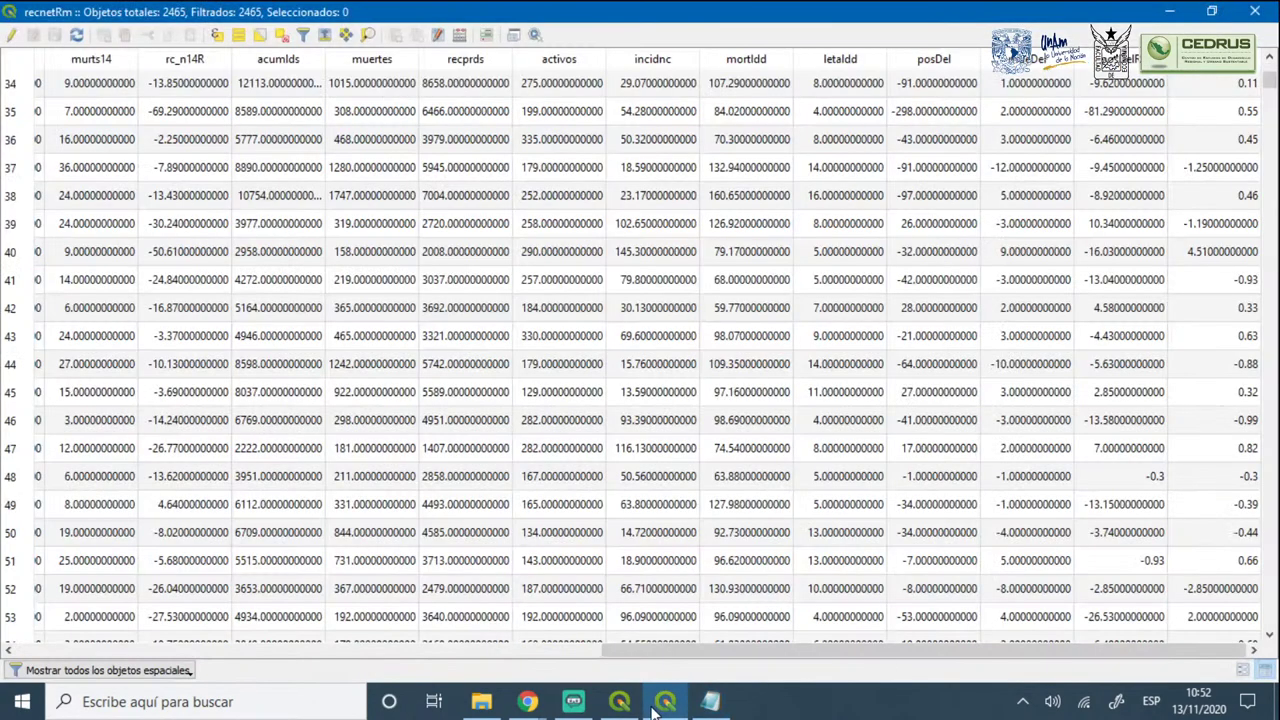
pyautogui.click(652, 706)
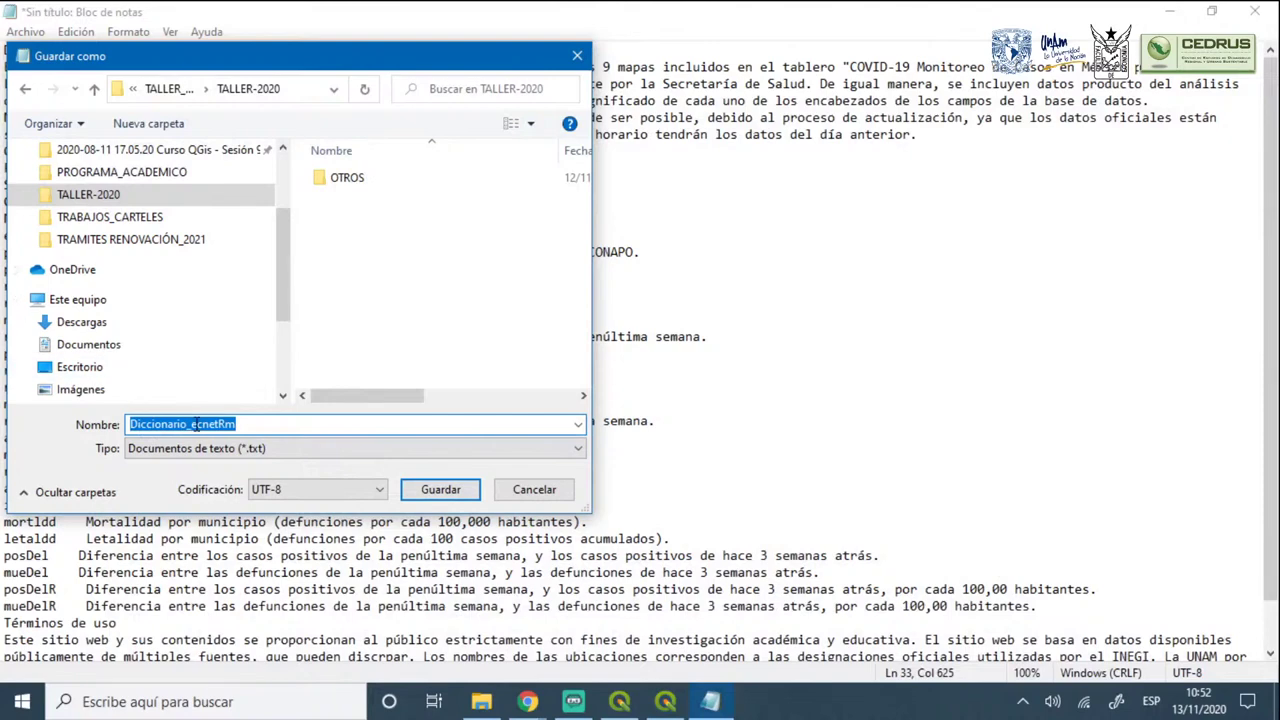
pyautogui.click(192, 424)
pyautogui.write('r')
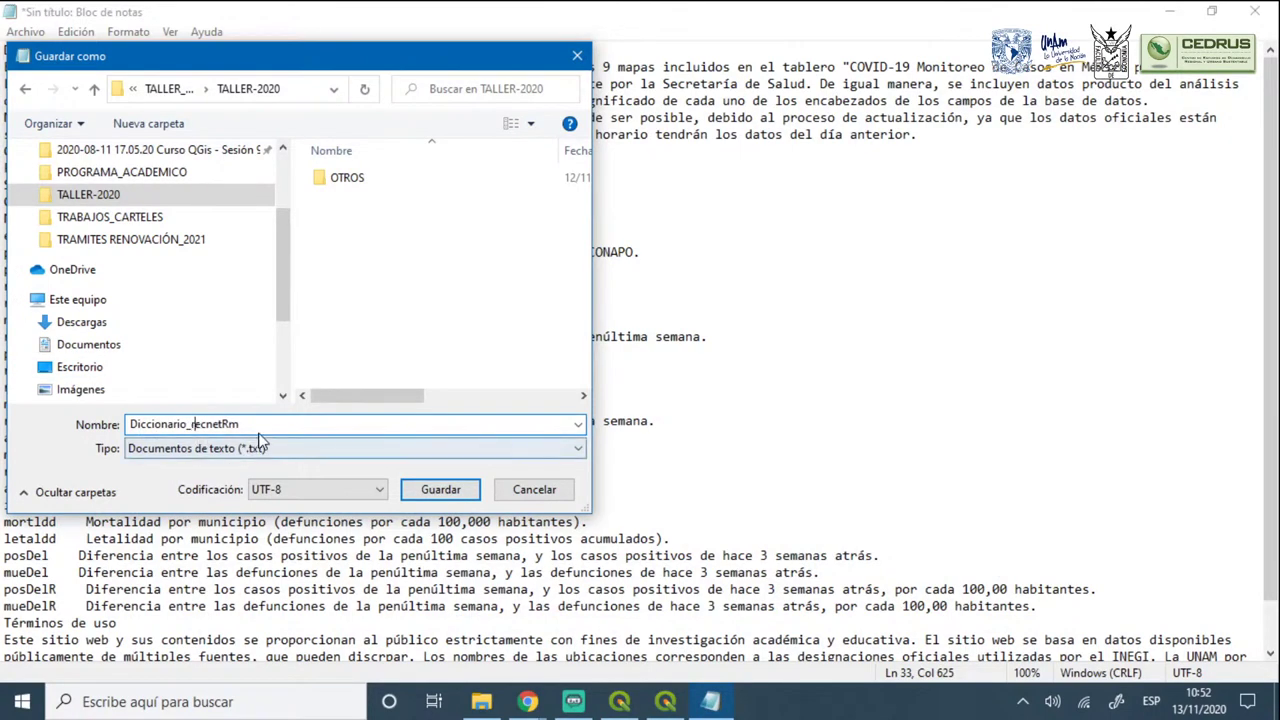
pyautogui.click(440, 489)
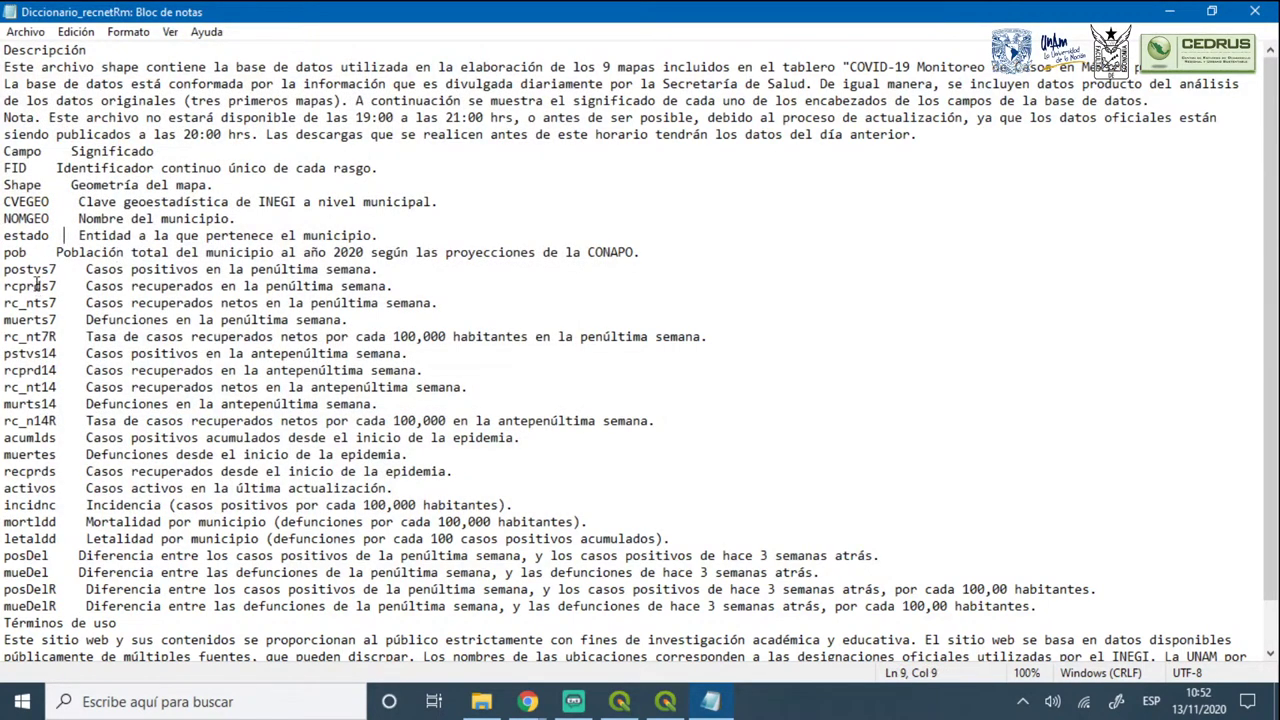
# Highlight the meanings of the pob, postvs7 and incidnc fields in the saved dictionary to review them
pyautogui.moveTo(7, 256); pyautogui.dragTo(658, 257)
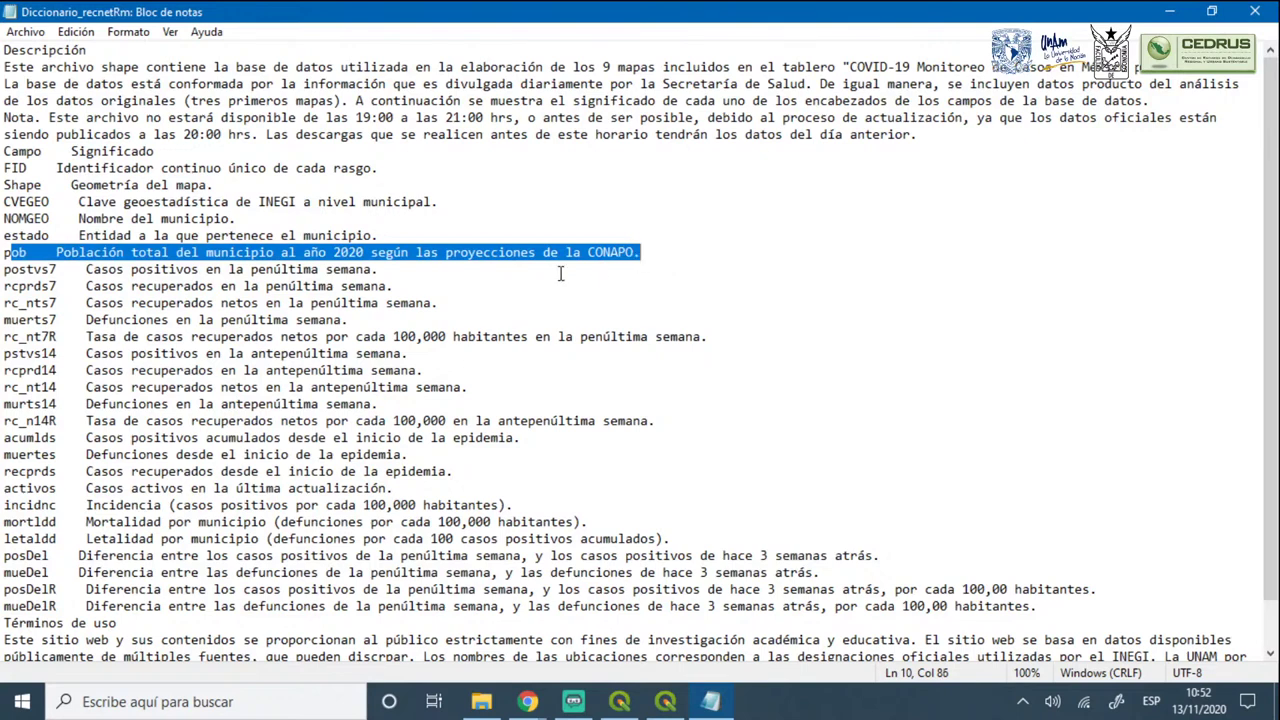
pyautogui.moveTo(10, 275); pyautogui.dragTo(345, 270)
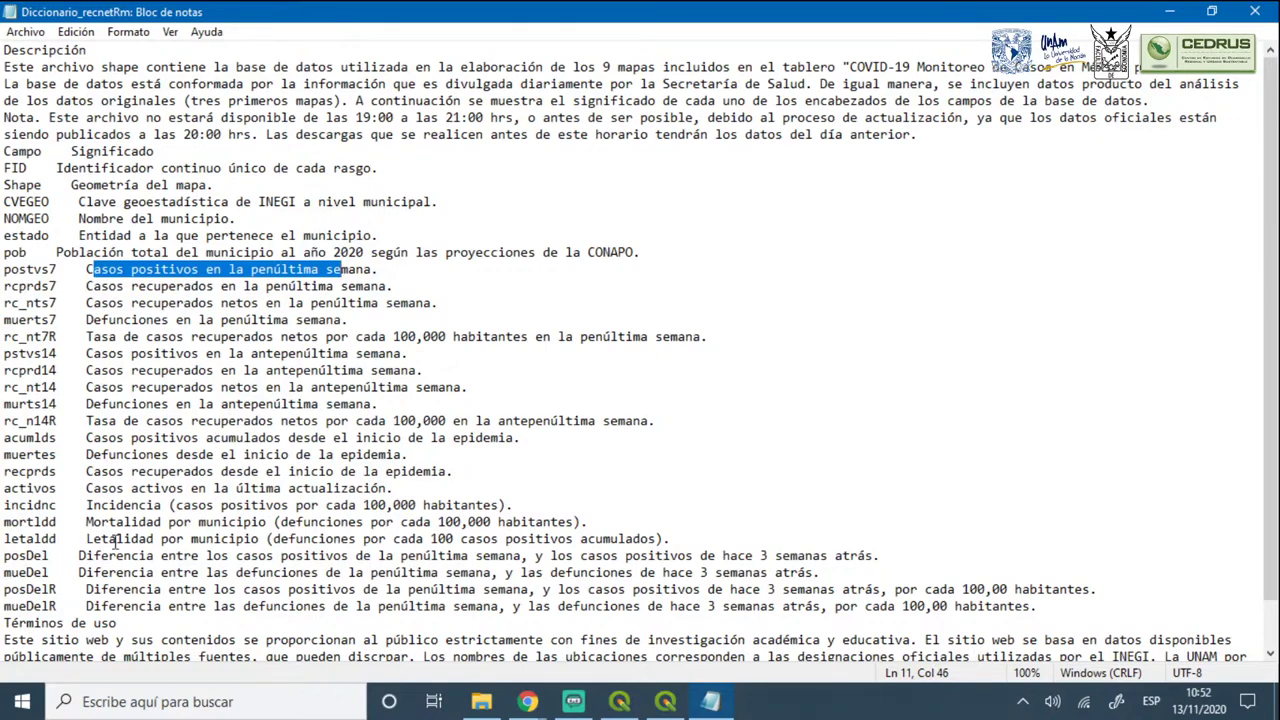
pyautogui.moveTo(92, 507); pyautogui.dragTo(513, 505)
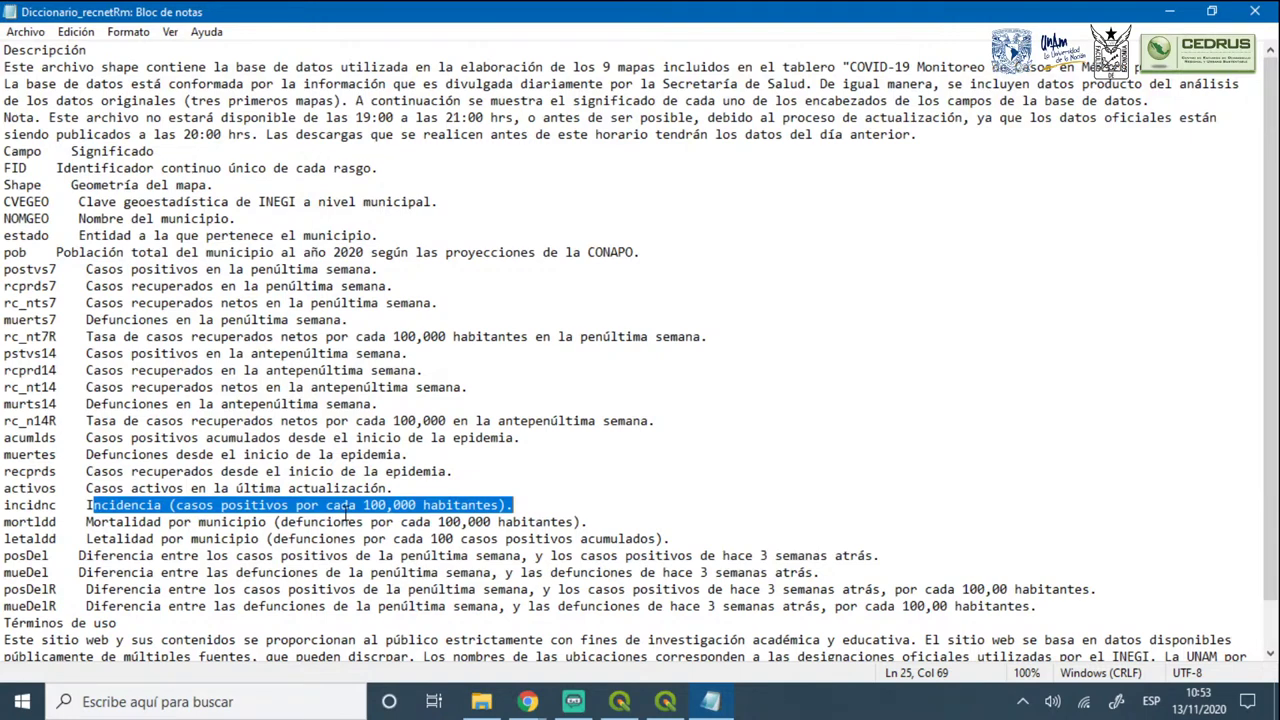
# Minimize the dictionary, the recnetRm attribute table and the browser to return to the QGIS map
pyautogui.click(1169, 11)
pyautogui.click(346, 460)
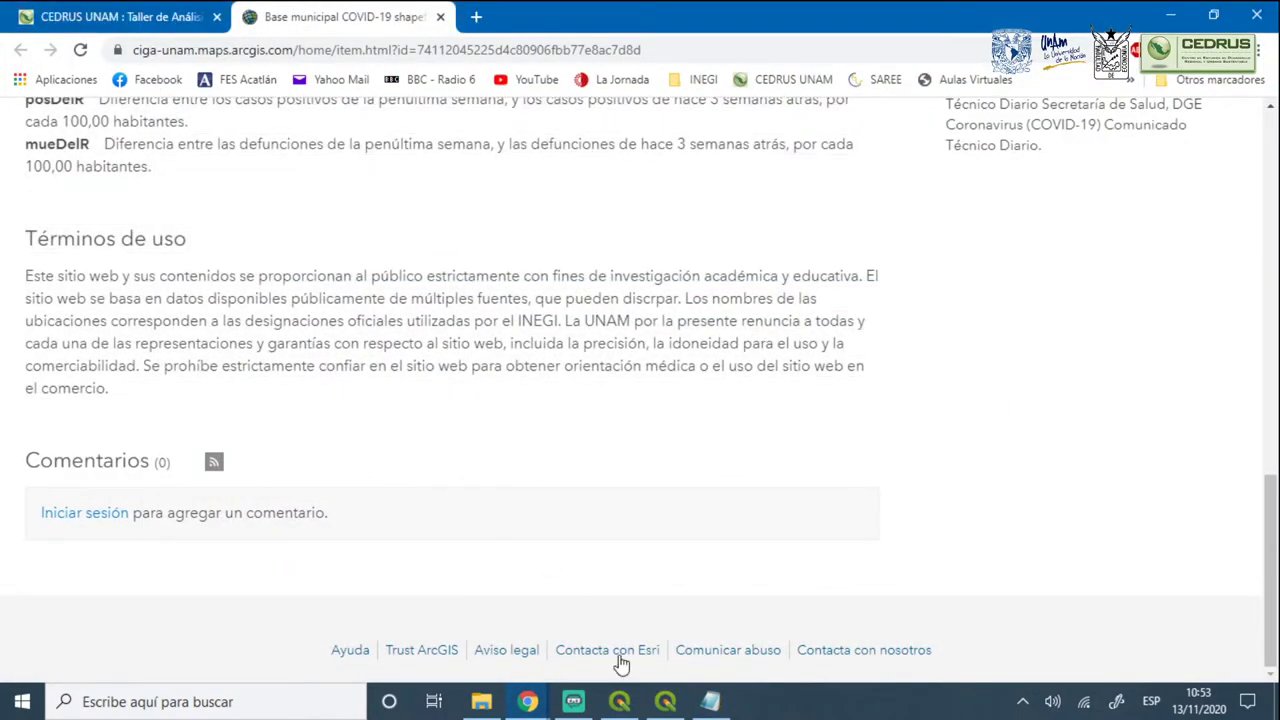
pyautogui.click(665, 701)
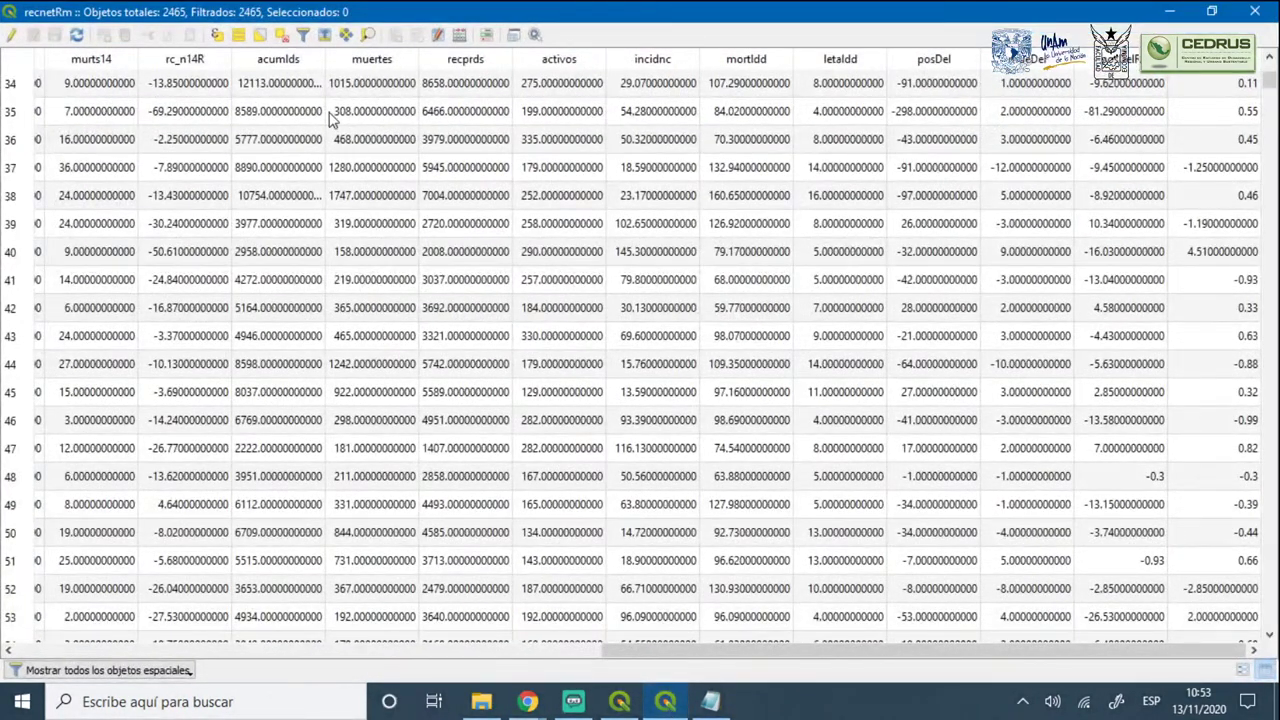
pyautogui.click(1169, 11)
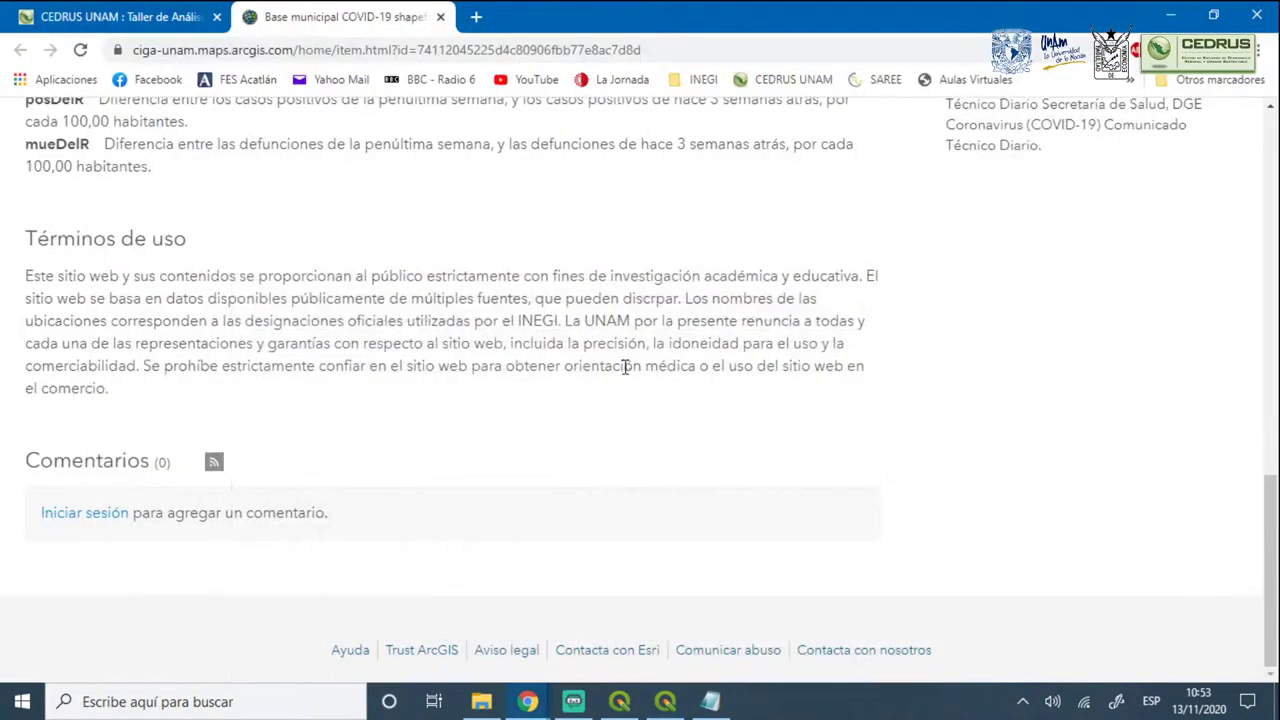
pyautogui.click(1170, 16)
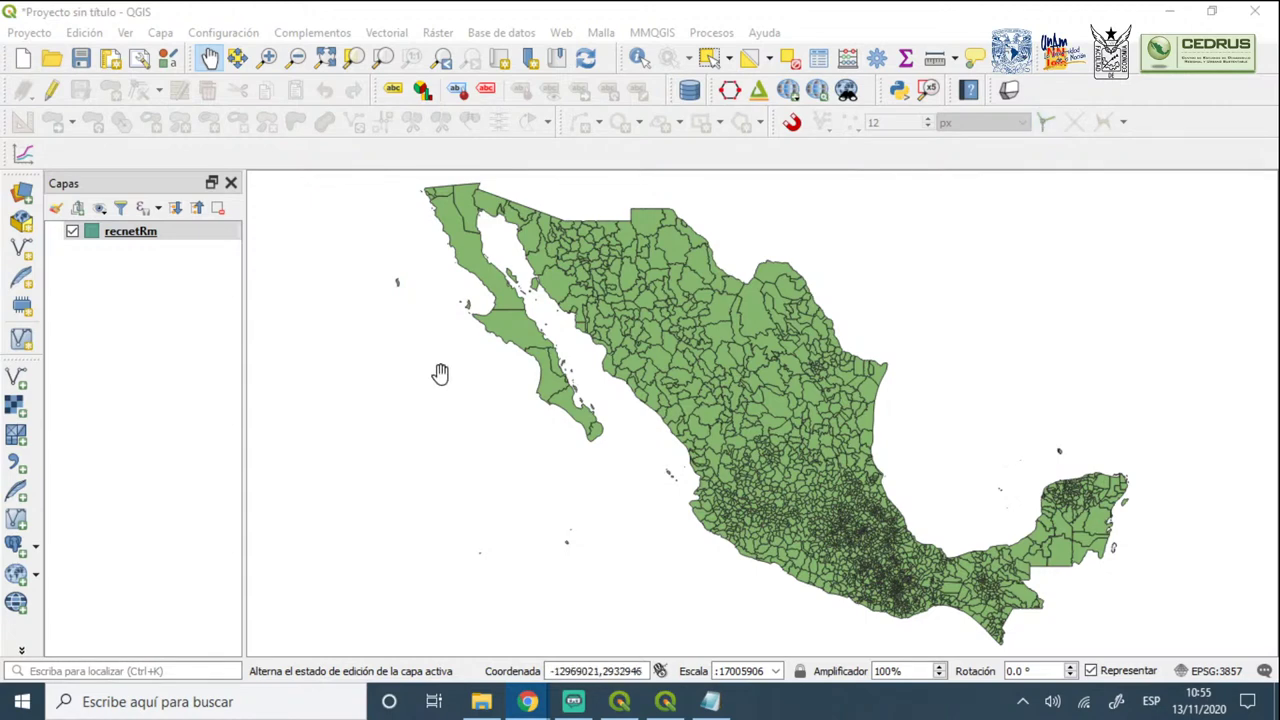
pyautogui.click(196, 703)
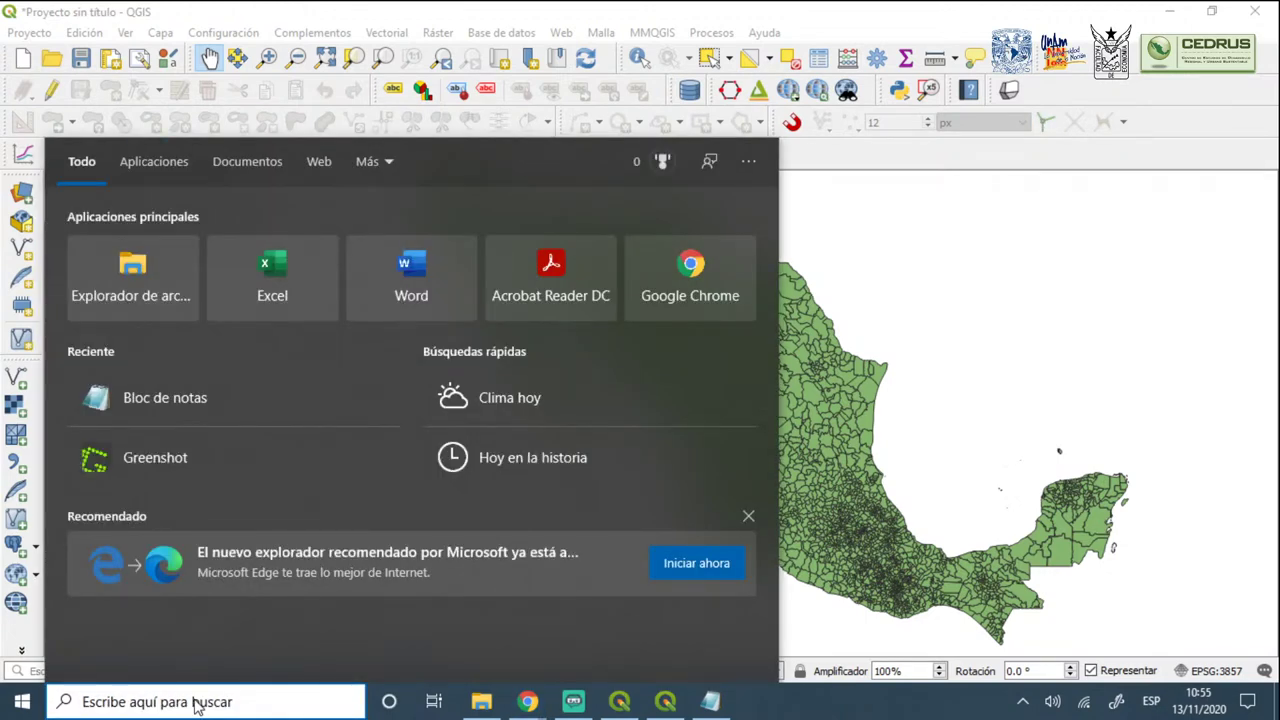
pyautogui.write('p')
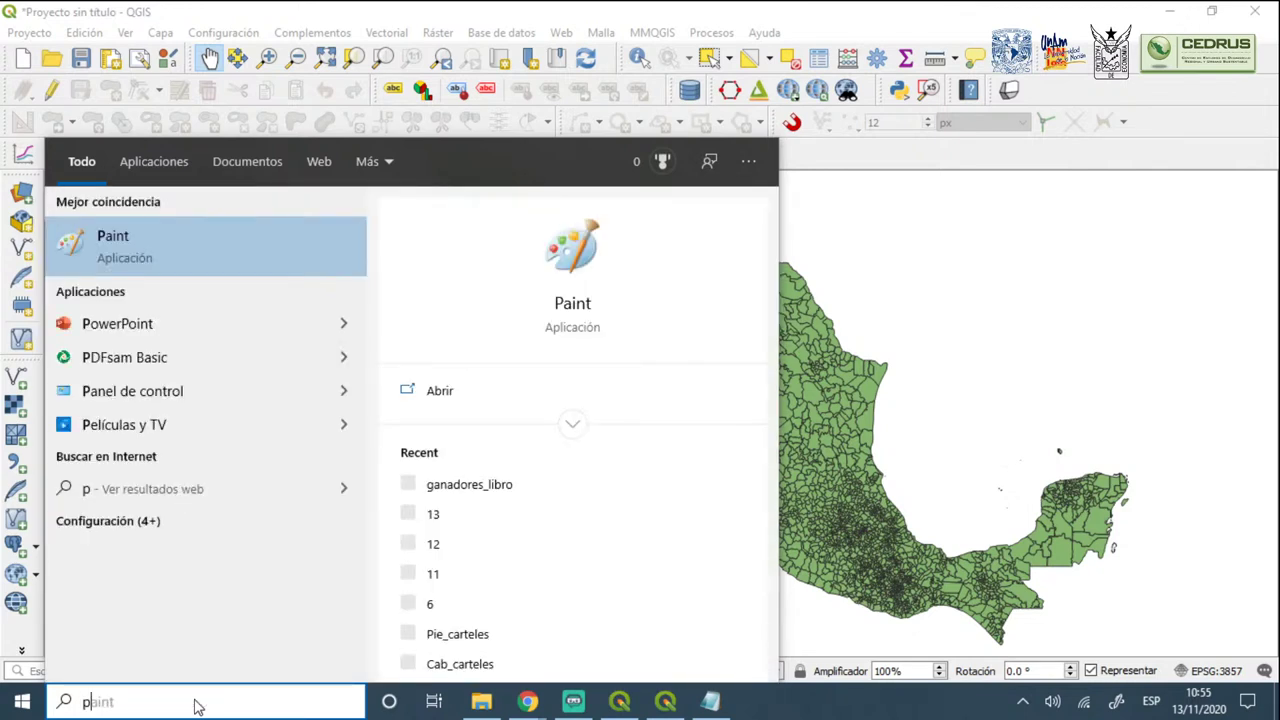
pyautogui.write('owrr')
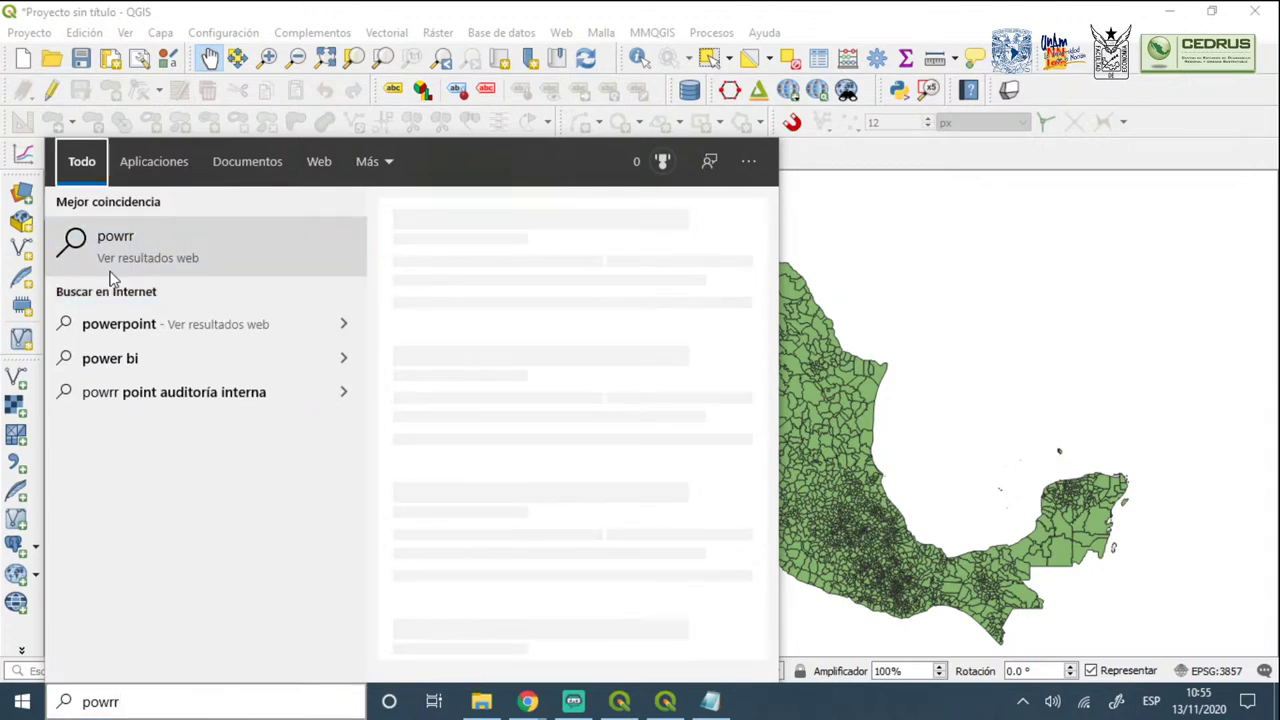
pyautogui.press('Escape')
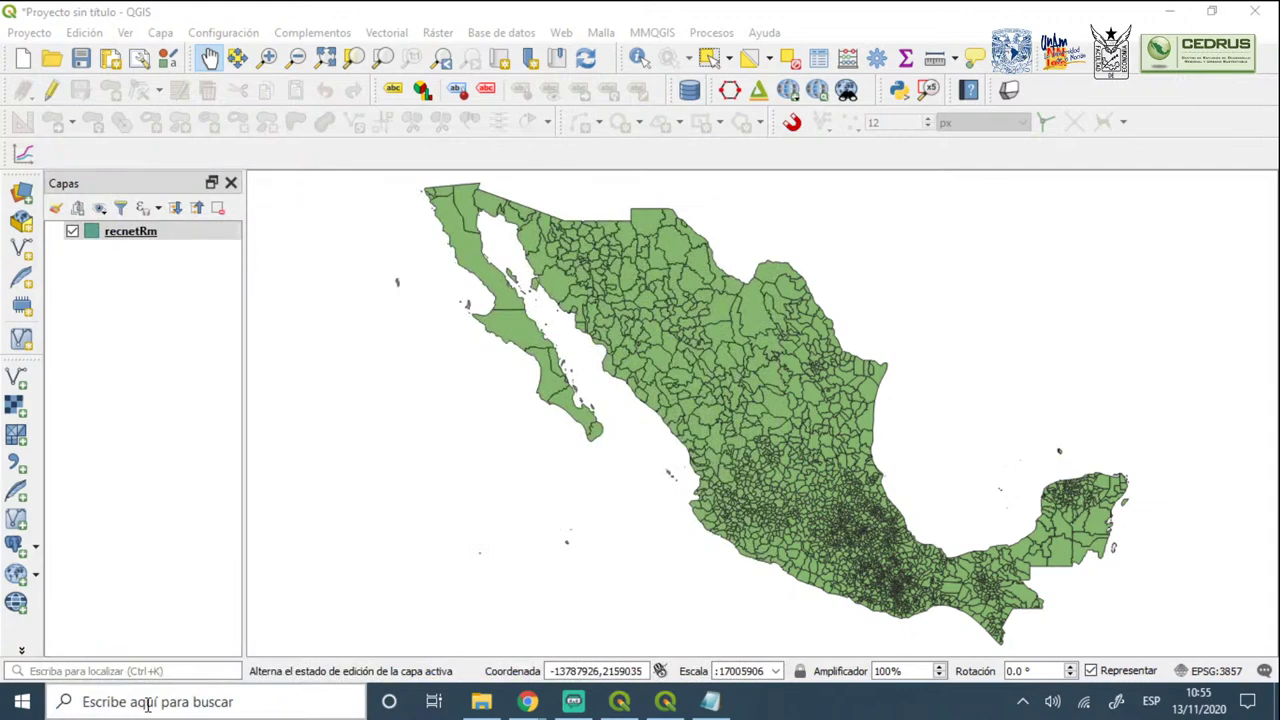
# Search Windows for "power", open PowerPoint and create a blank presentation
pyautogui.click(148, 704)
pyautogui.write('power')
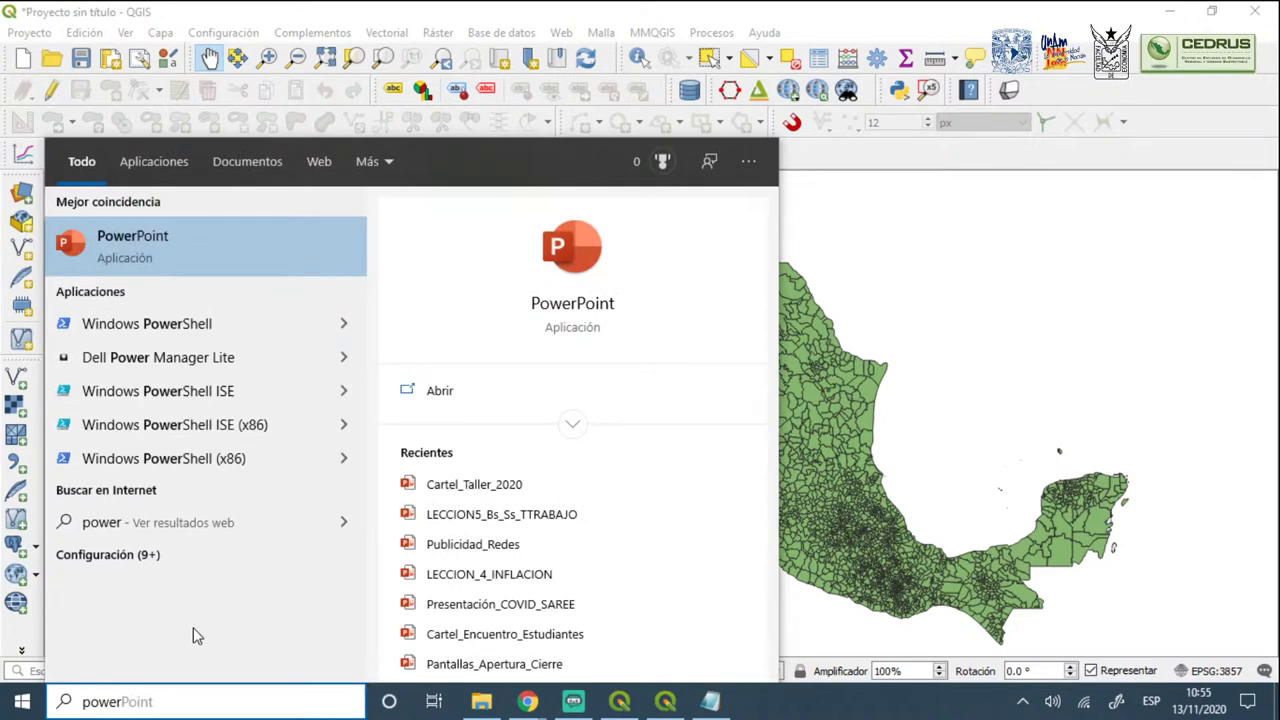
pyautogui.press('Return')
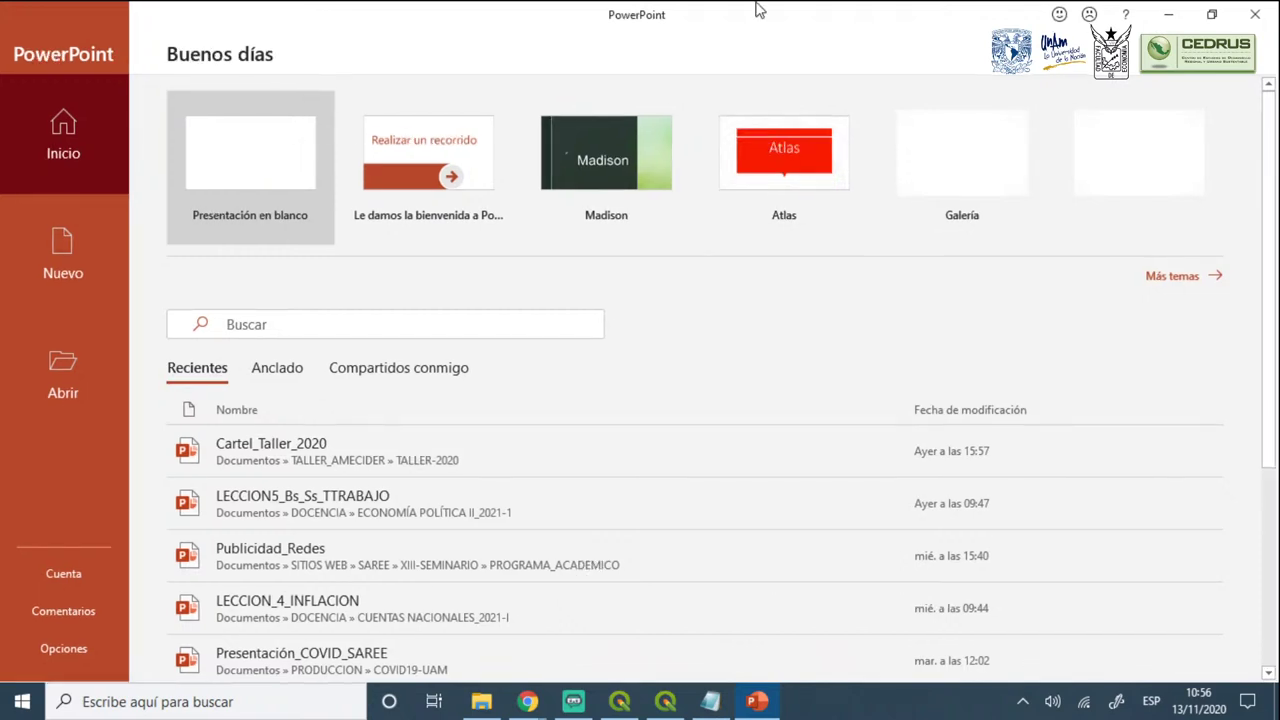
pyautogui.moveTo(757, 9); pyautogui.dragTo(755, 8)
pyautogui.press('Return')
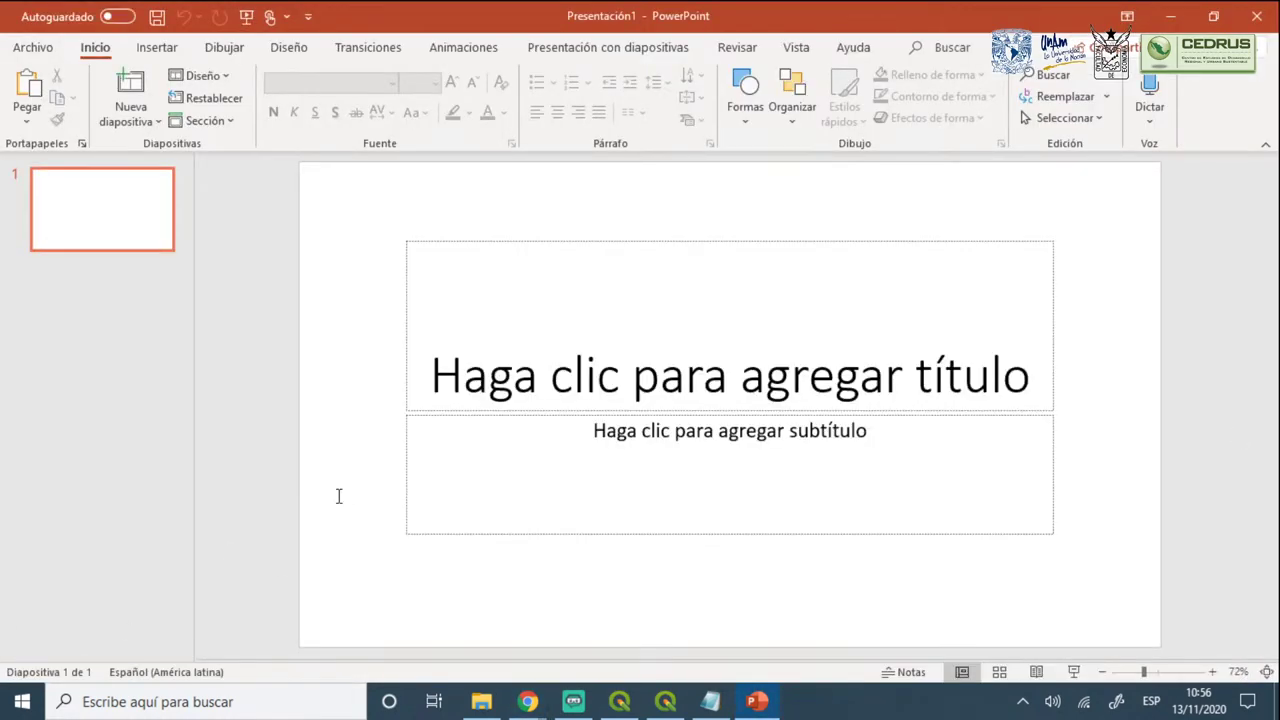
# Delete the title and subtitle placeholders from the first slide
pyautogui.click(583, 245)
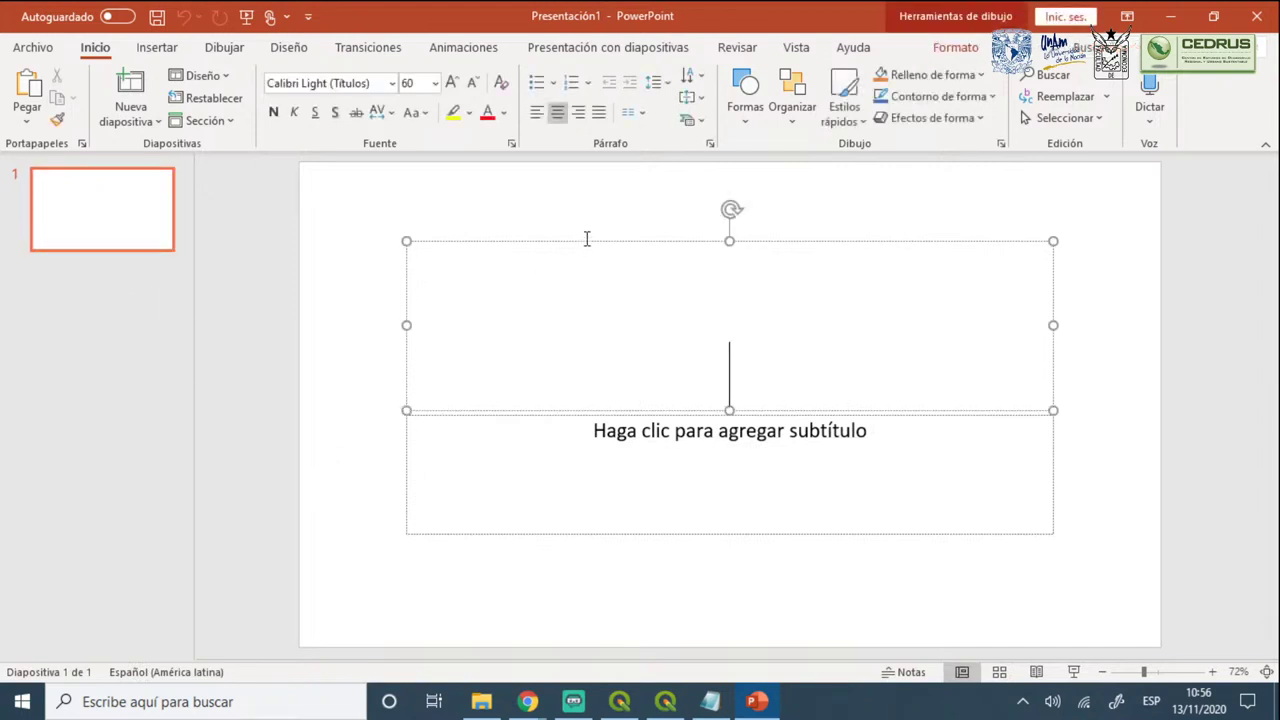
pyautogui.click(746, 242)
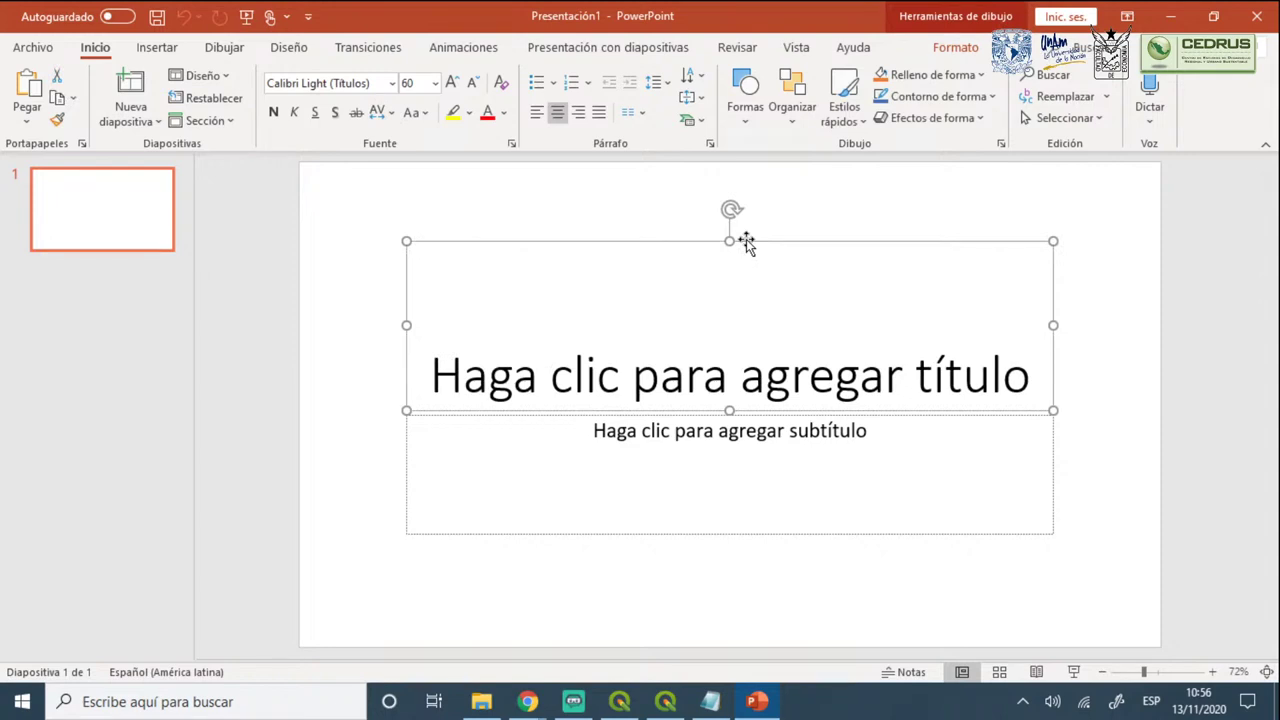
pyautogui.press('Delete')
pyautogui.click(700, 421)
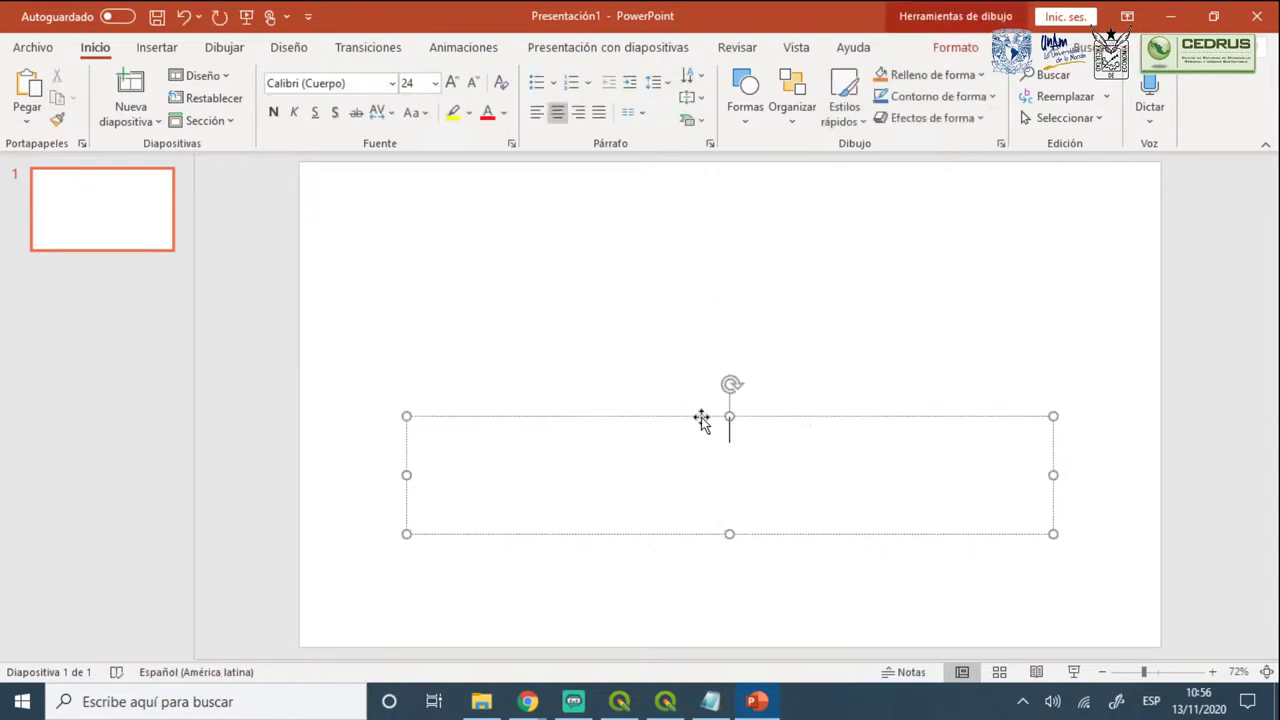
pyautogui.click(701, 418)
pyautogui.press('Delete')
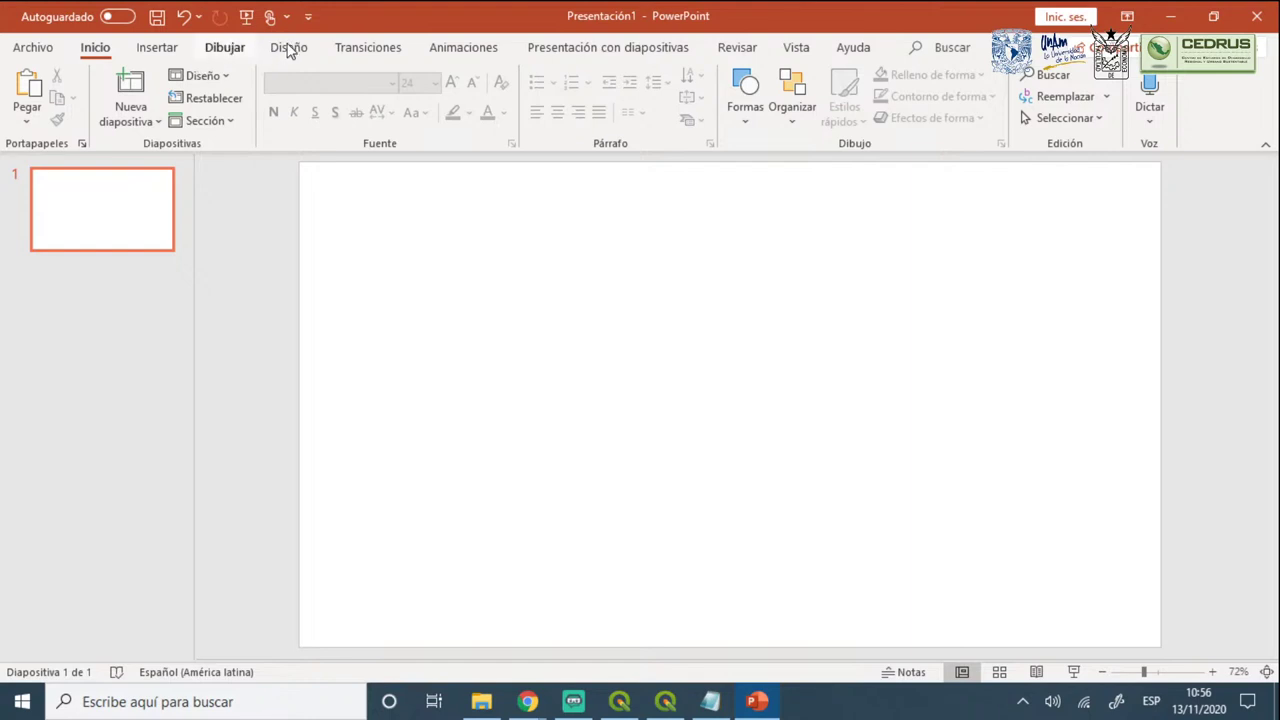
# Choose the first drawing pen with its color set to red, and postpone the Dell Update notification
pyautogui.click(224, 47)
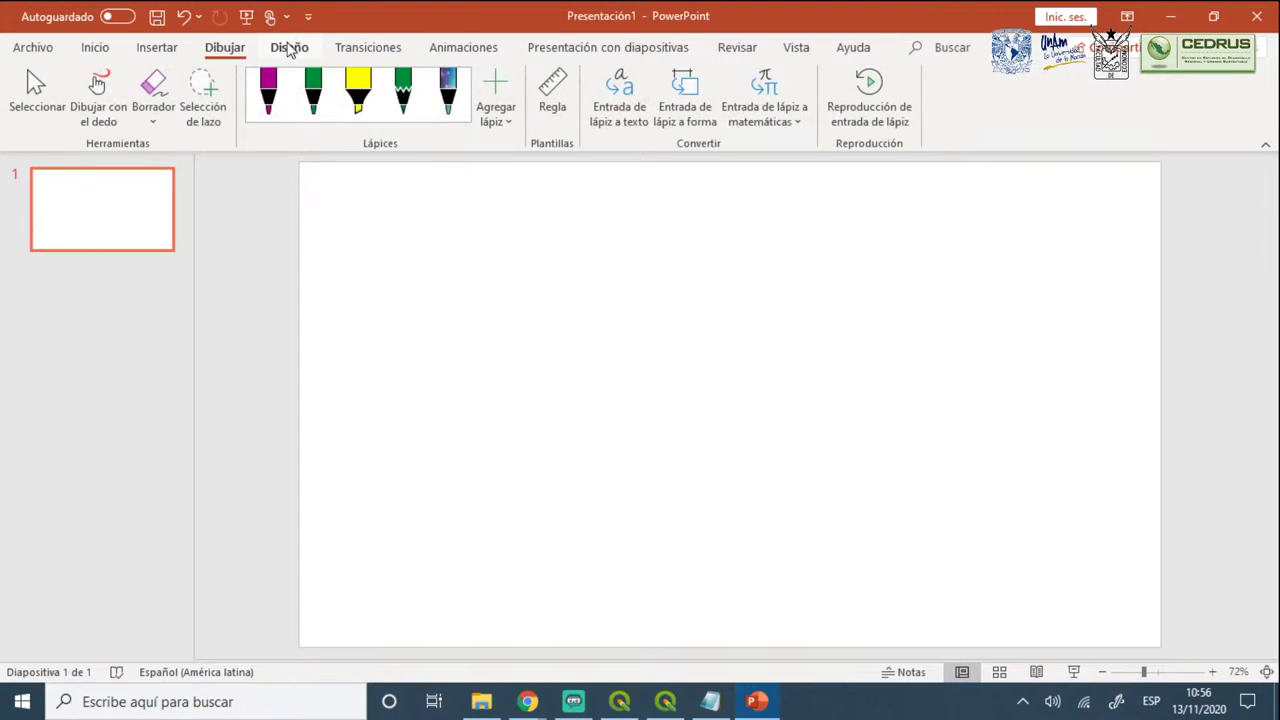
pyautogui.click(268, 95)
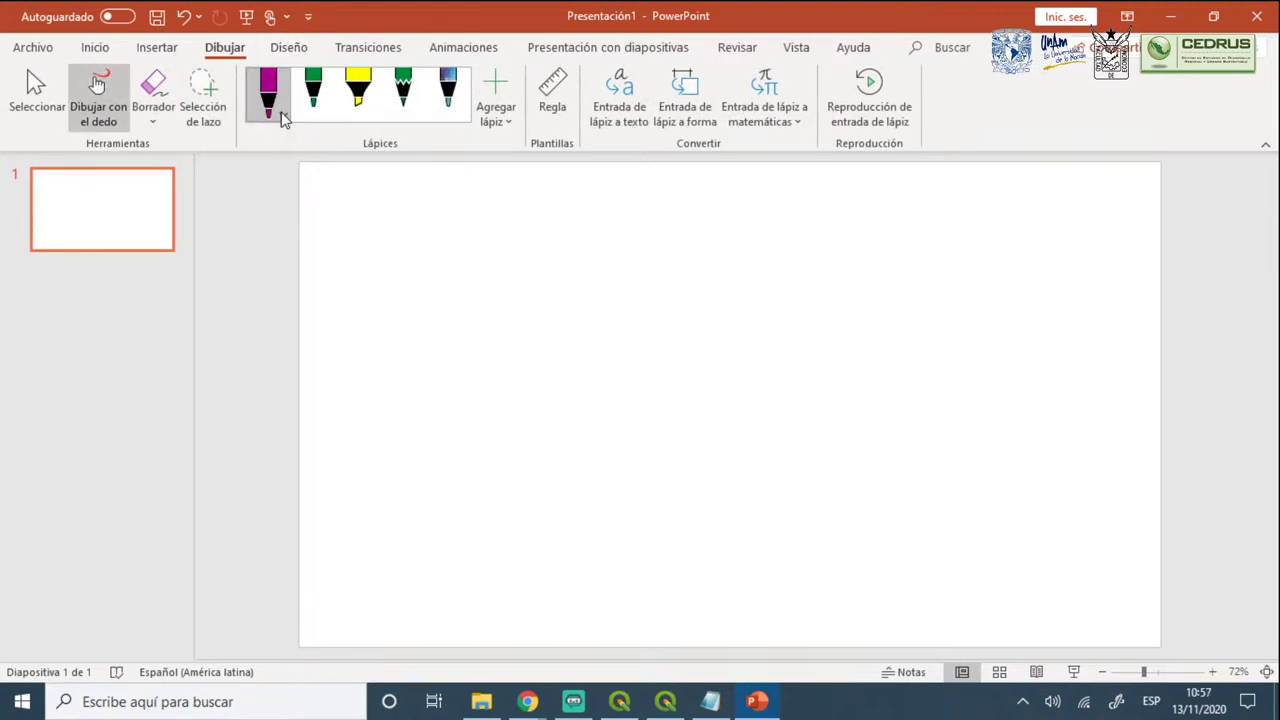
pyautogui.click(285, 121)
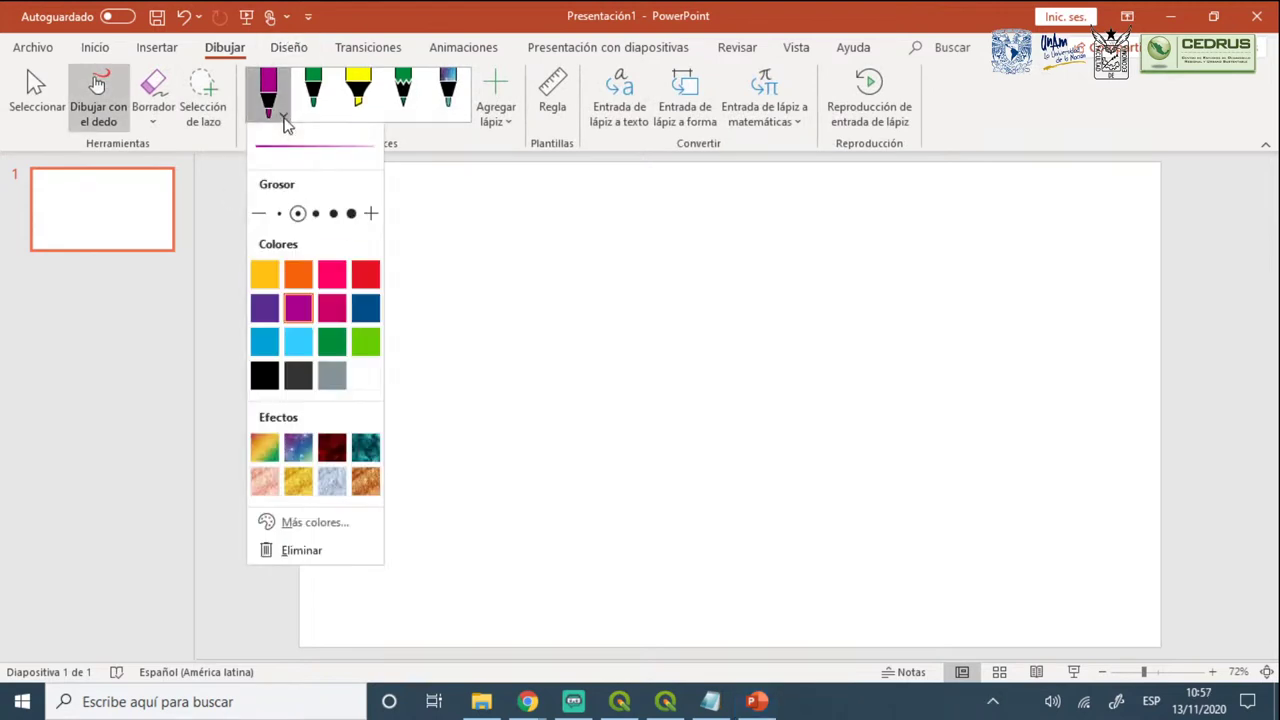
pyautogui.click(366, 277)
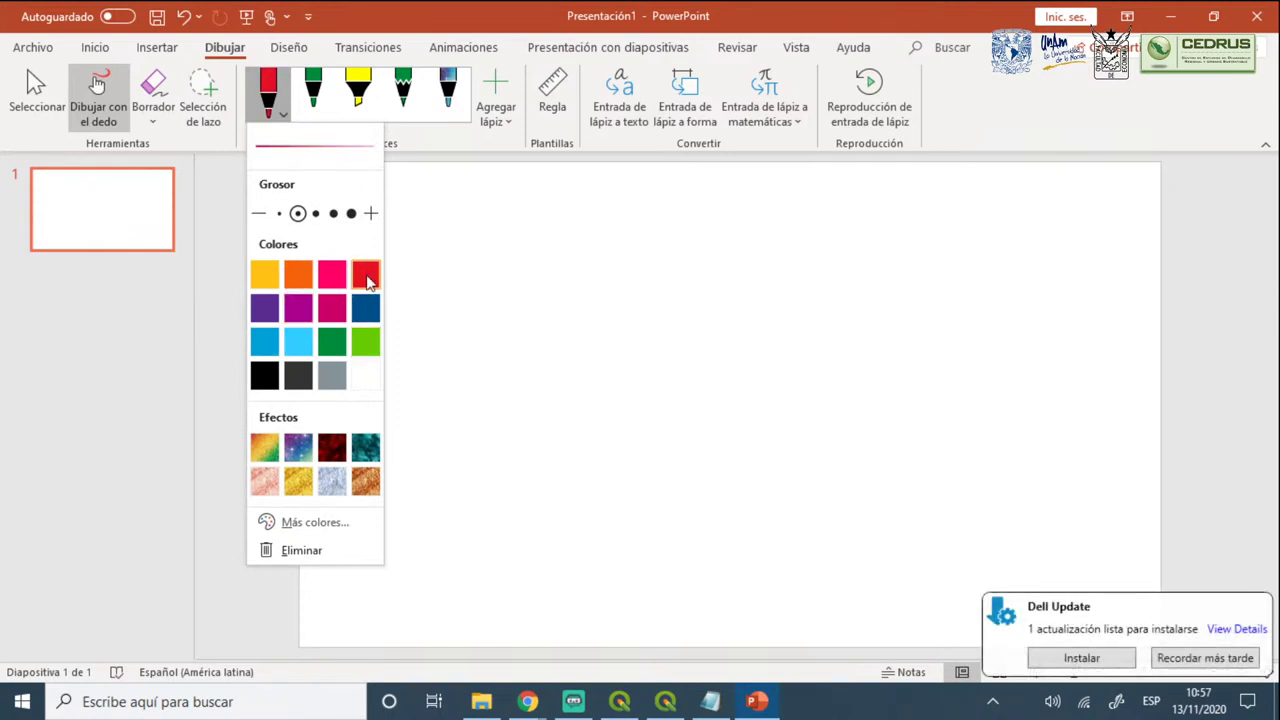
pyautogui.click(1205, 662)
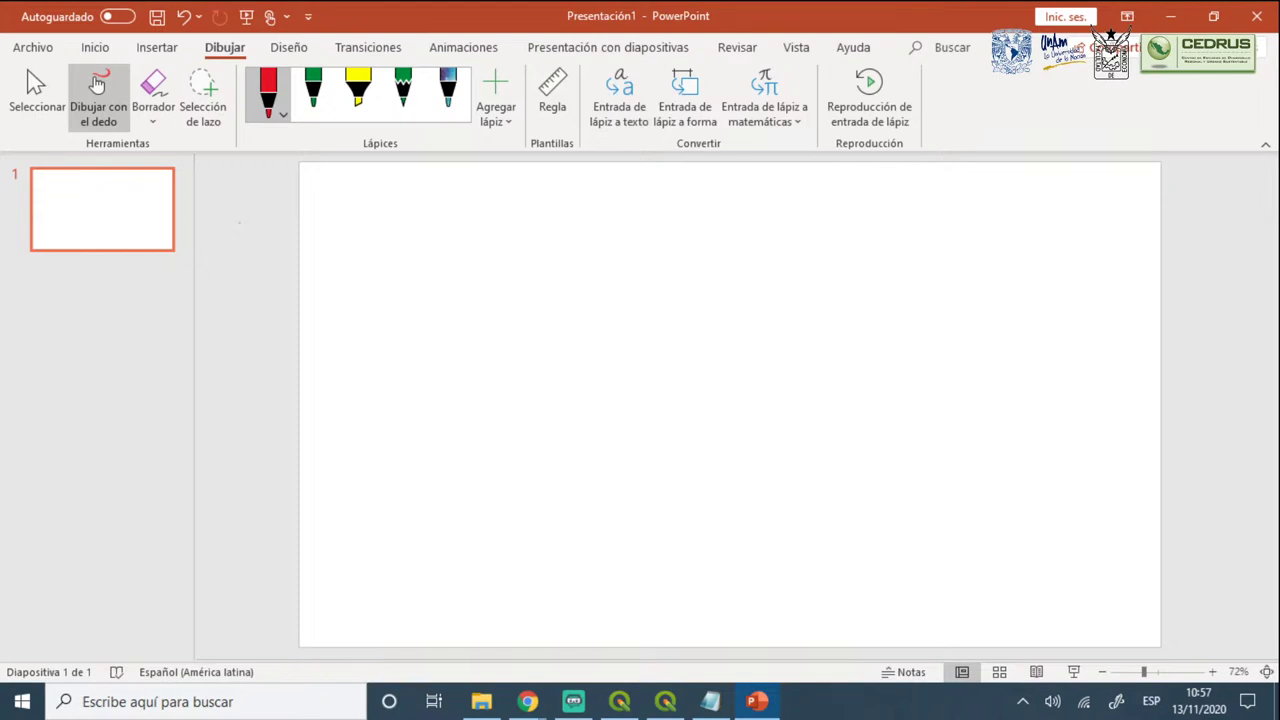
# Draw a downward arrow on the slide, handwrite QGIS beneath it and add a bulleted list of H items ending in Hn
pyautogui.moveTo(430, 259)
pyautogui.mouseDown()
pyautogui.moveTo(425, 296)
pyautogui.moveTo(445, 283)
pyautogui.mouseUp()
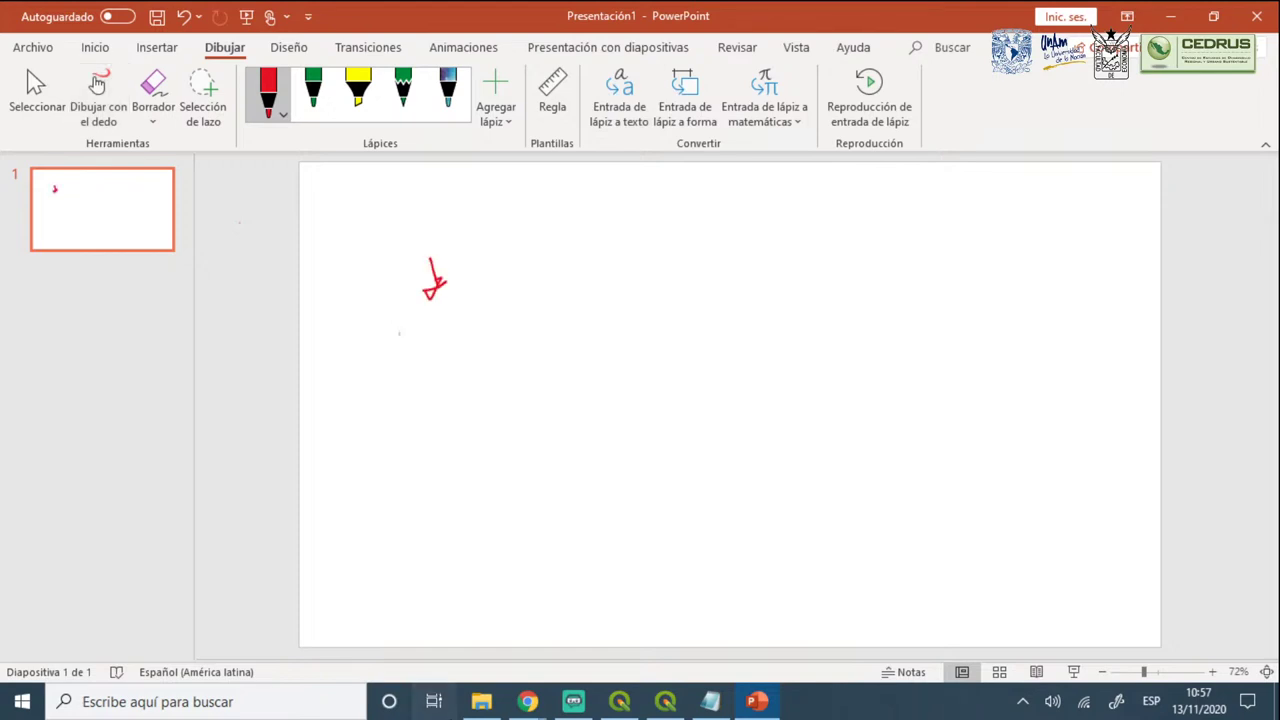
pyautogui.moveTo(399, 333)
pyautogui.mouseDown()
pyautogui.moveTo(430, 336)
pyautogui.moveTo(404, 352)
pyautogui.moveTo(465, 348)
pyautogui.mouseUp()
pyautogui.moveTo(475, 330)
pyautogui.mouseDown()
pyautogui.moveTo(428, 394)
pyautogui.moveTo(435, 451)
pyautogui.moveTo(439, 399)
pyautogui.moveTo(468, 396)
pyautogui.moveTo(445, 444)
pyautogui.moveTo(482, 460)
pyautogui.mouseUp()
pyautogui.click(435, 449)
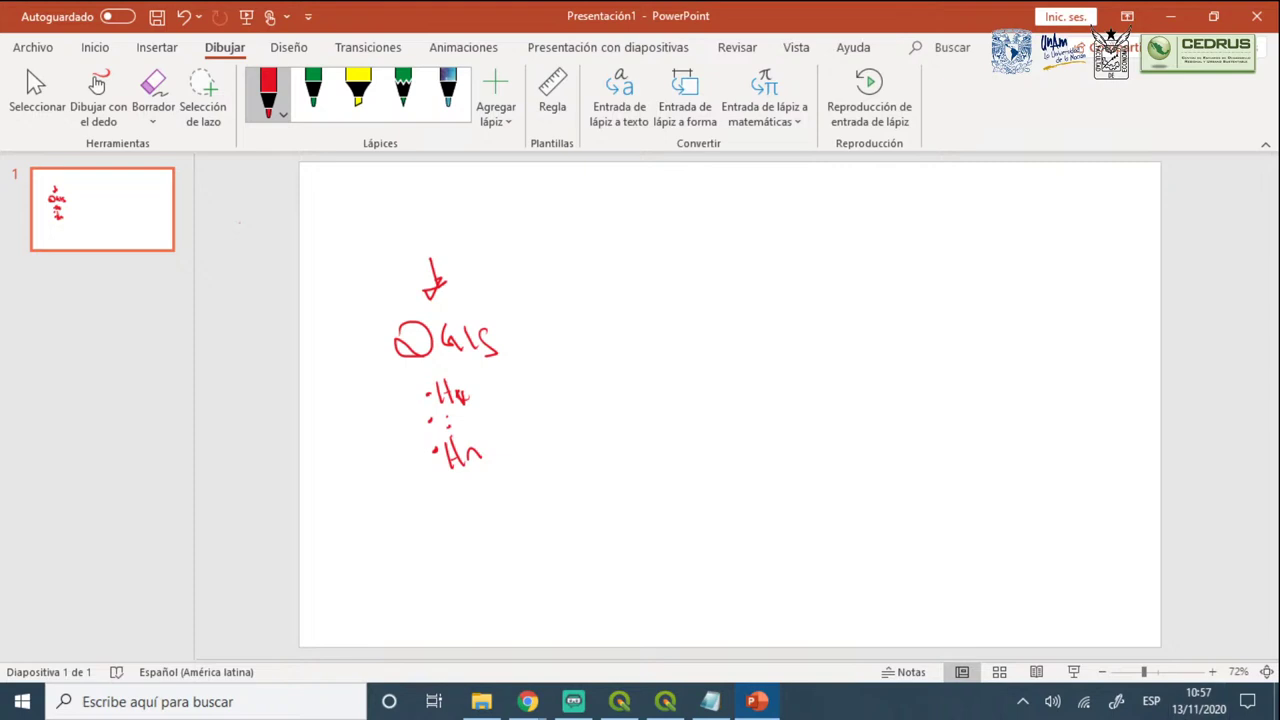
# Handwrite "Complementos que desarrolla la comunidad" in red beside the QGIS sketch and draw a downward block arrow beneath it
pyautogui.click(527, 701)
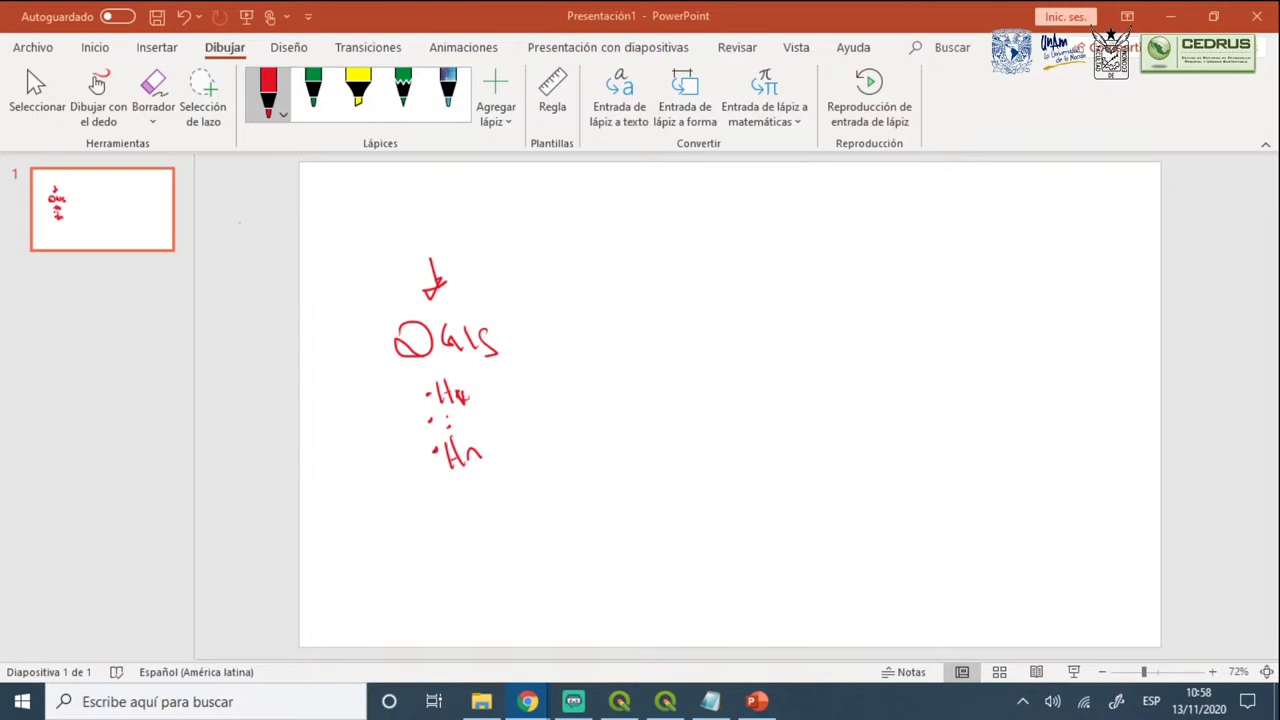
pyautogui.moveTo(601, 262)
pyautogui.mouseDown()
pyautogui.moveTo(603, 290)
pyautogui.moveTo(644, 308)
pyautogui.mouseUp()
pyautogui.moveTo(659, 259); pyautogui.dragTo(661, 294)
pyautogui.moveTo(665, 288); pyautogui.dragTo(736, 294)
pyautogui.moveTo(746, 250)
pyautogui.mouseDown()
pyautogui.moveTo(745, 294)
pyautogui.moveTo(754, 270)
pyautogui.mouseUp()
pyautogui.moveTo(760, 282); pyautogui.dragTo(769, 295)
pyautogui.moveTo(598, 322)
pyautogui.mouseDown()
pyautogui.moveTo(597, 342)
pyautogui.moveTo(672, 296)
pyautogui.moveTo(706, 326)
pyautogui.moveTo(812, 330)
pyautogui.mouseUp()
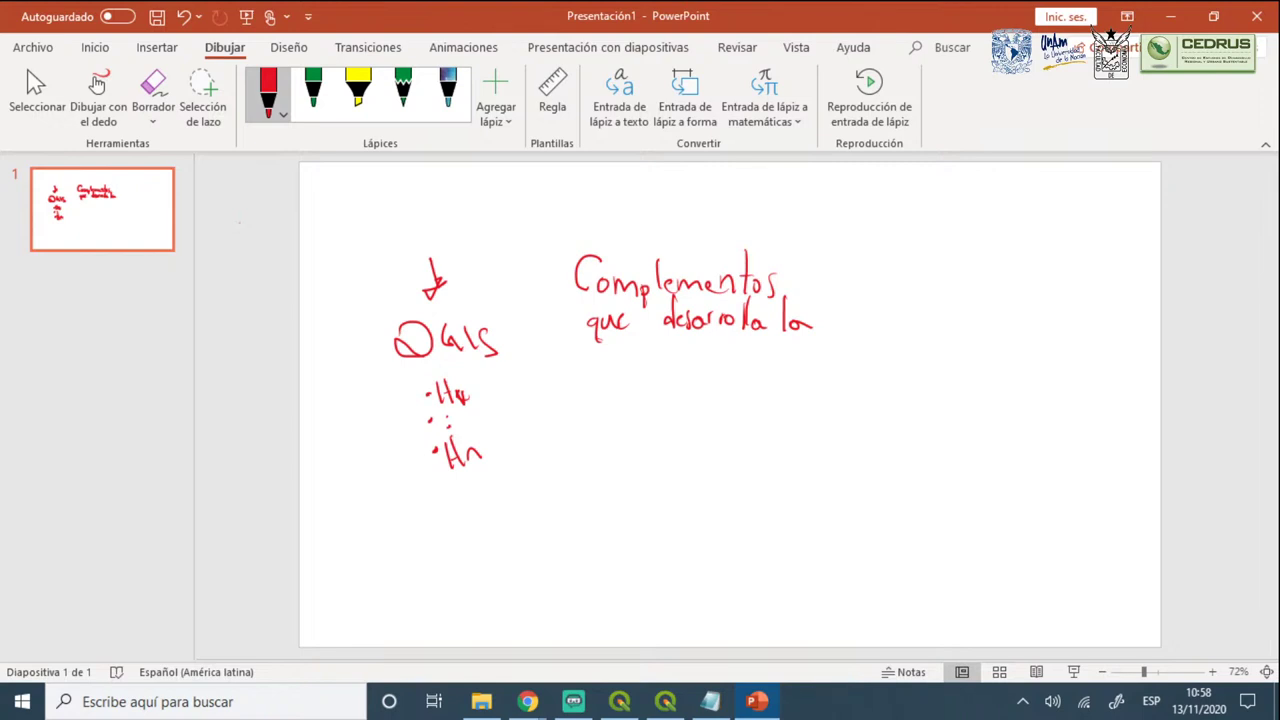
pyautogui.moveTo(595, 365)
pyautogui.mouseDown()
pyautogui.moveTo(590, 378)
pyautogui.moveTo(656, 368)
pyautogui.moveTo(658, 380)
pyautogui.mouseUp()
pyautogui.moveTo(662, 370); pyautogui.dragTo(694, 382)
pyautogui.moveTo(702, 354); pyautogui.dragTo(703, 380)
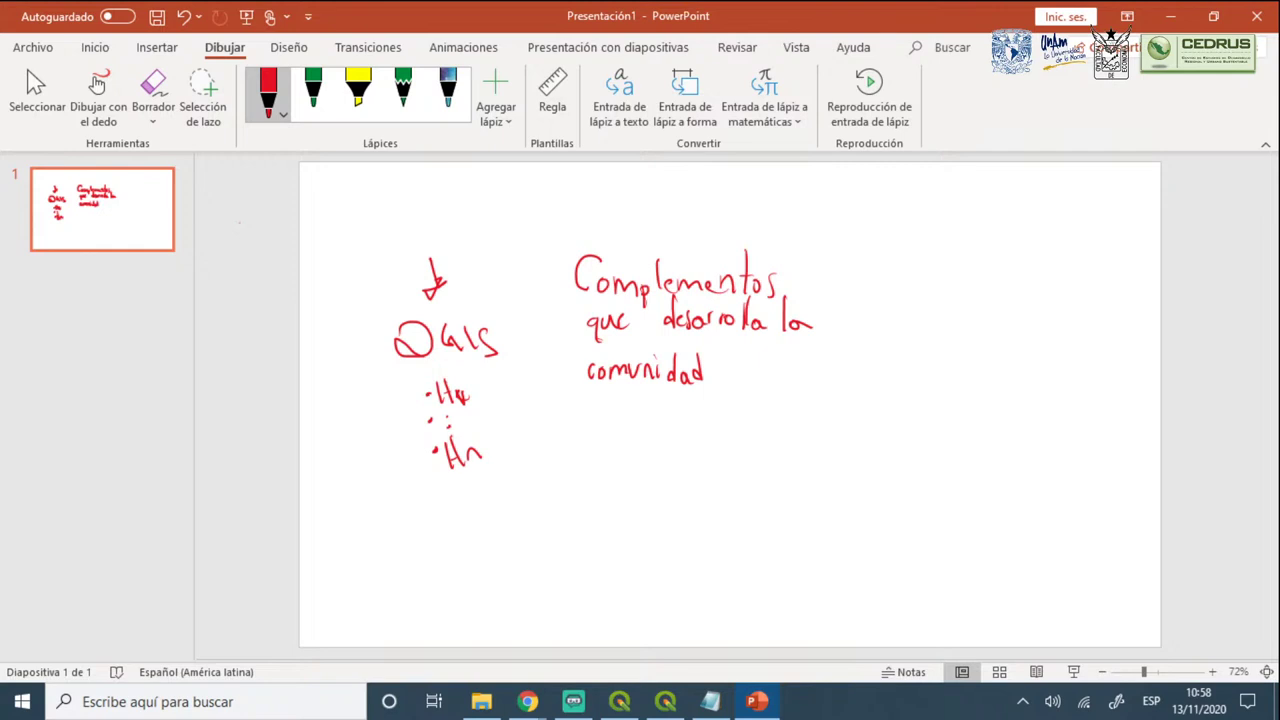
pyautogui.moveTo(630, 394)
pyautogui.mouseDown()
pyautogui.moveTo(632, 436)
pyautogui.moveTo(662, 432)
pyautogui.moveTo(648, 464)
pyautogui.moveTo(690, 422)
pyautogui.mouseUp()
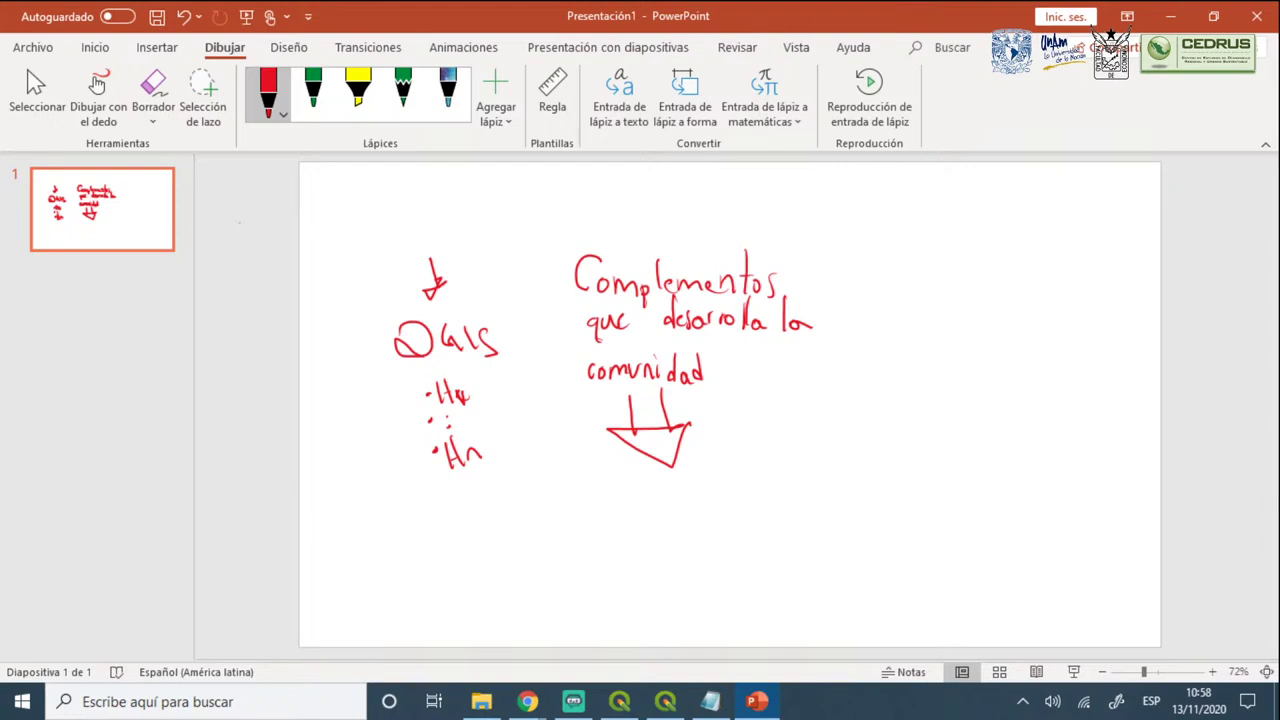
# Switch to QGIS and open the query builder to filter the recnetRm layer
pyautogui.click(619, 703)
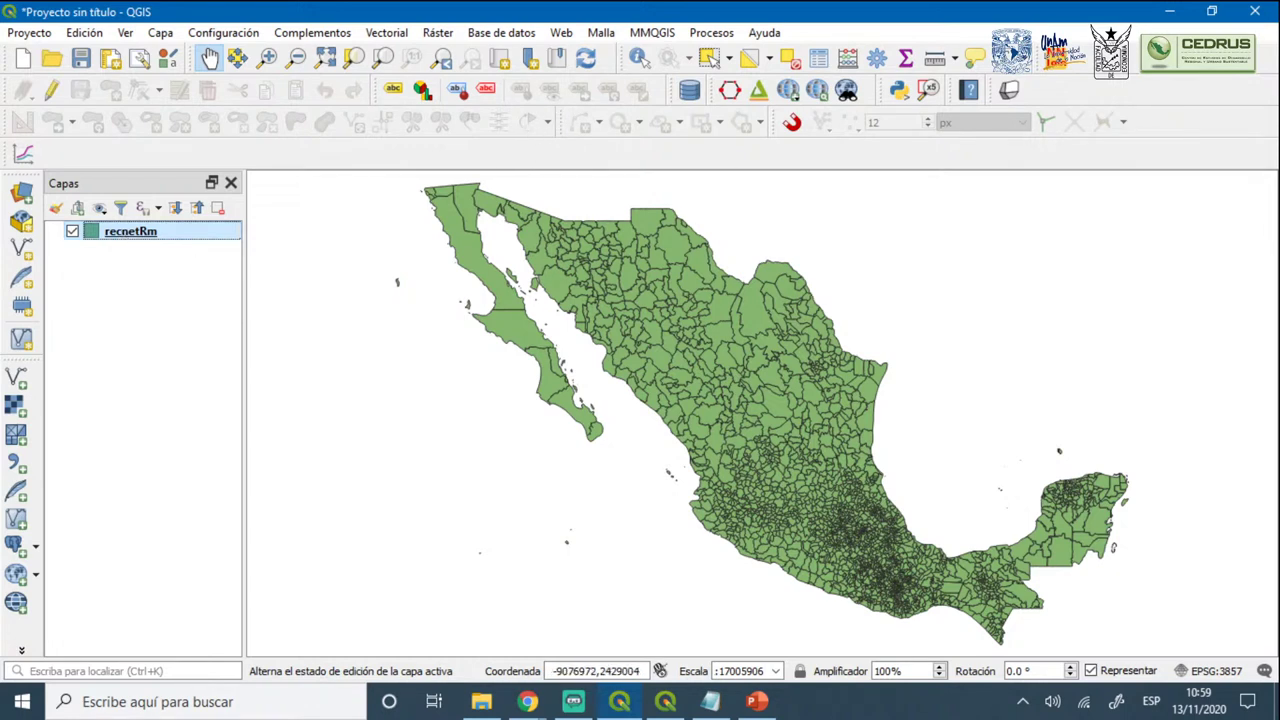
pyautogui.click(527, 701)
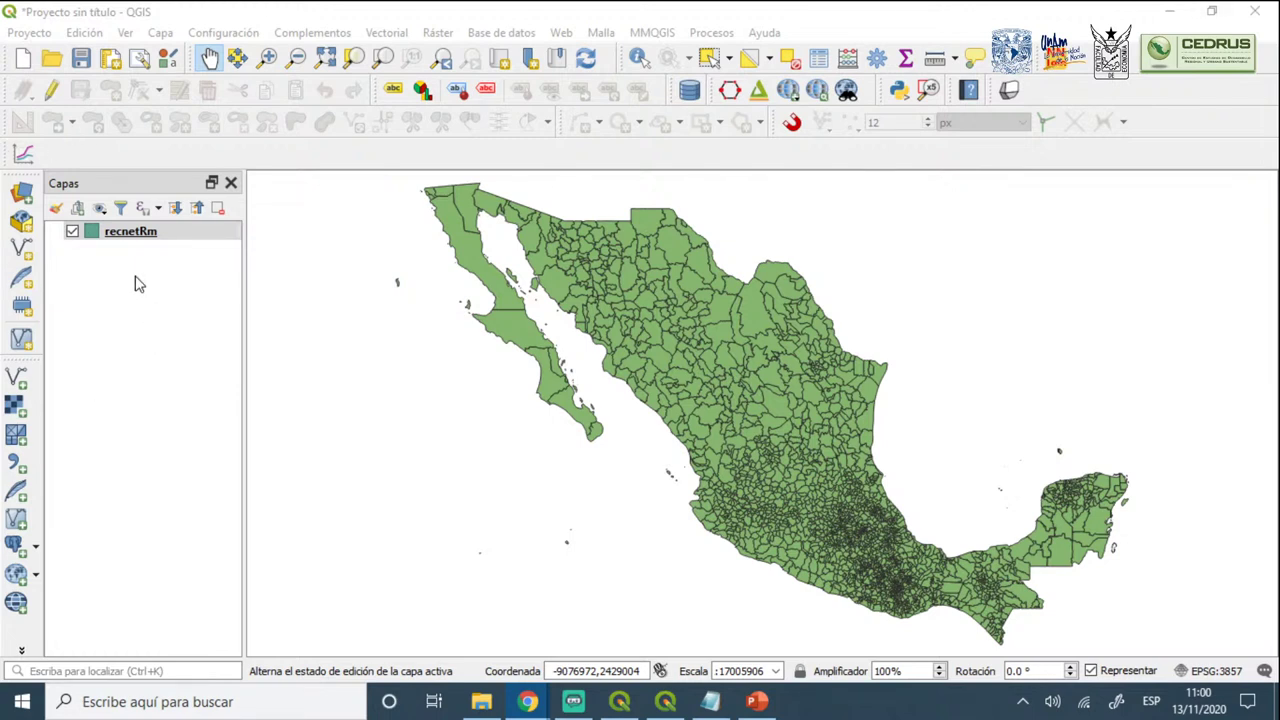
pyautogui.click(125, 238)
pyautogui.rightClick(125, 238)
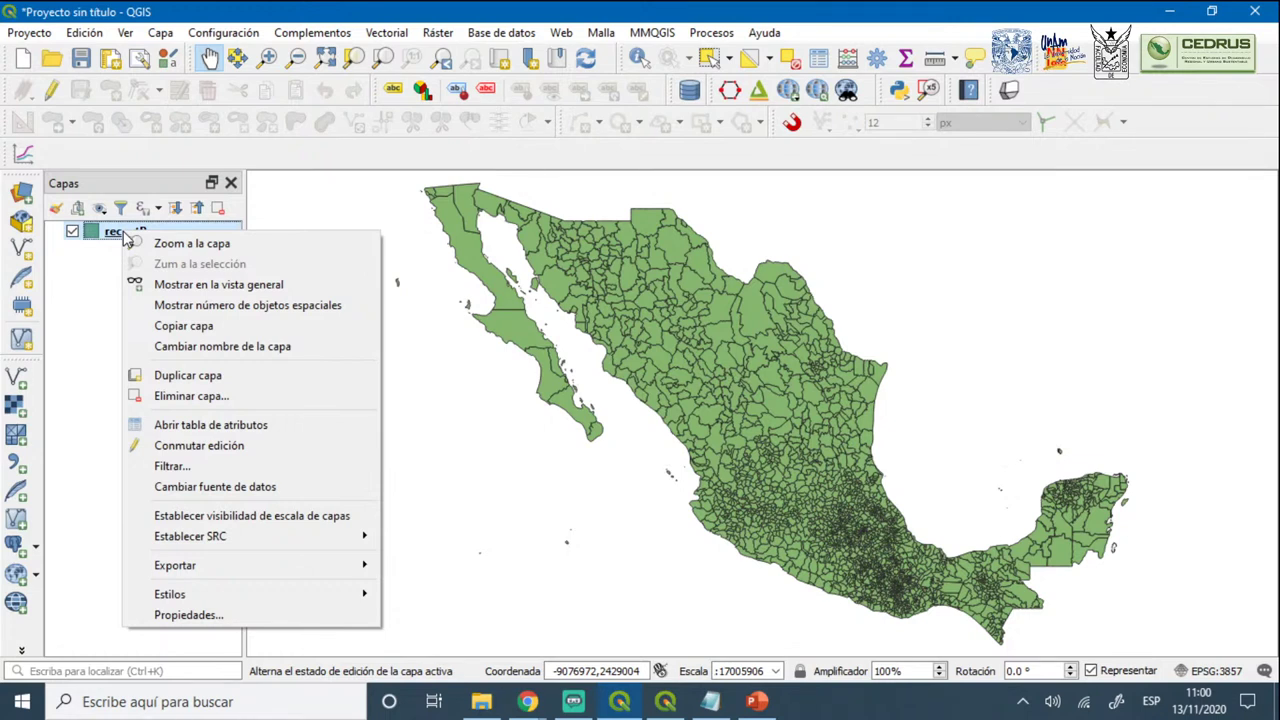
pyautogui.click(198, 473)
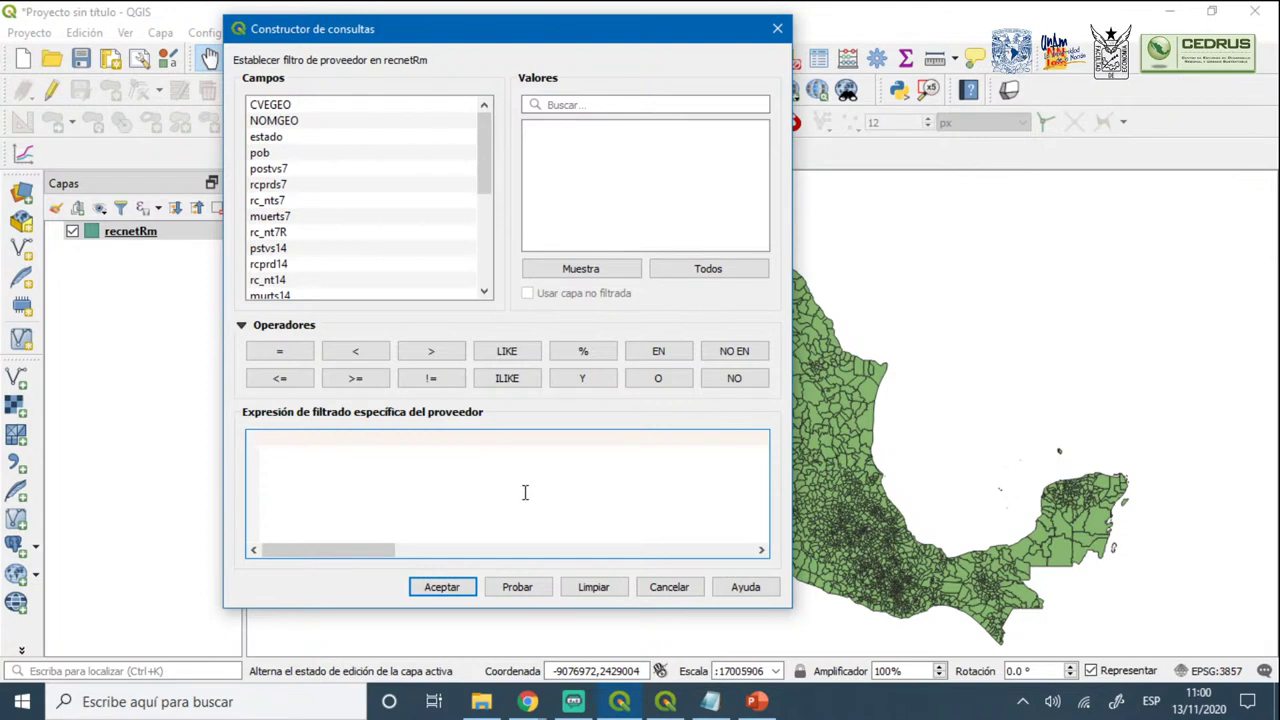
# Build the filter expression "estado" = 'Chihuahua' from the estado field and its full list of values
pyautogui.click(291, 140)
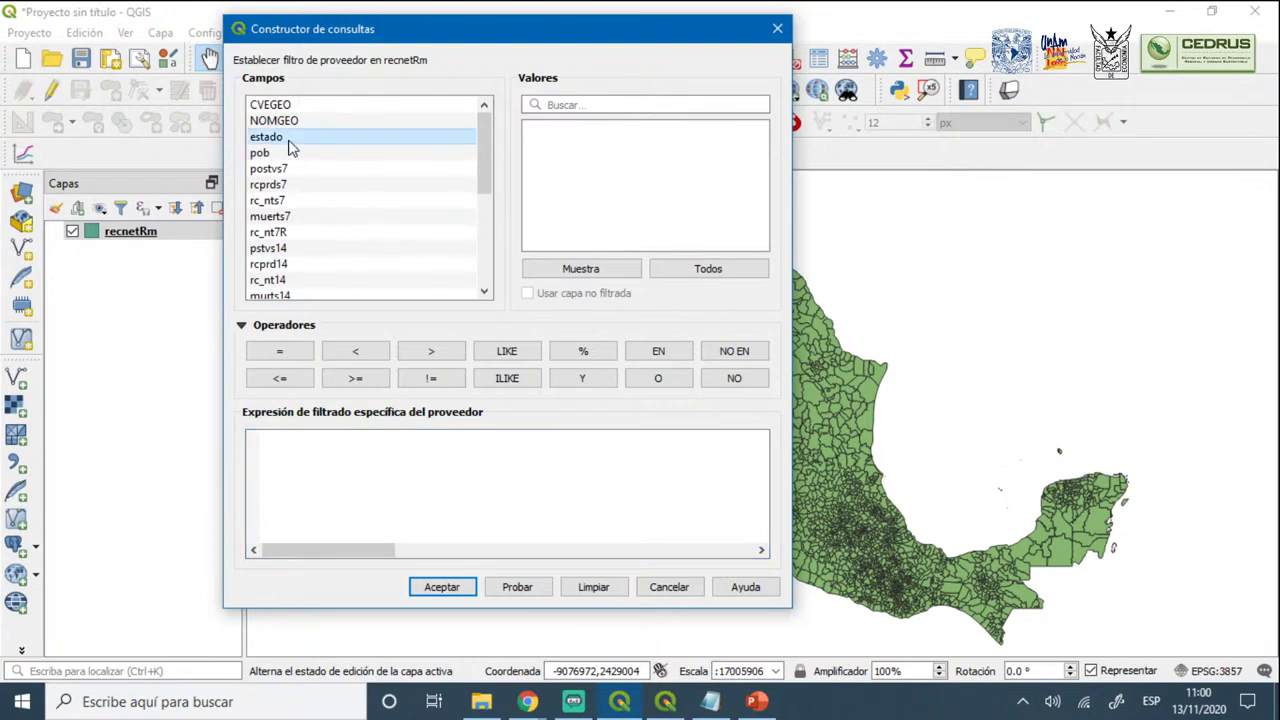
pyautogui.doubleClick(289, 140)
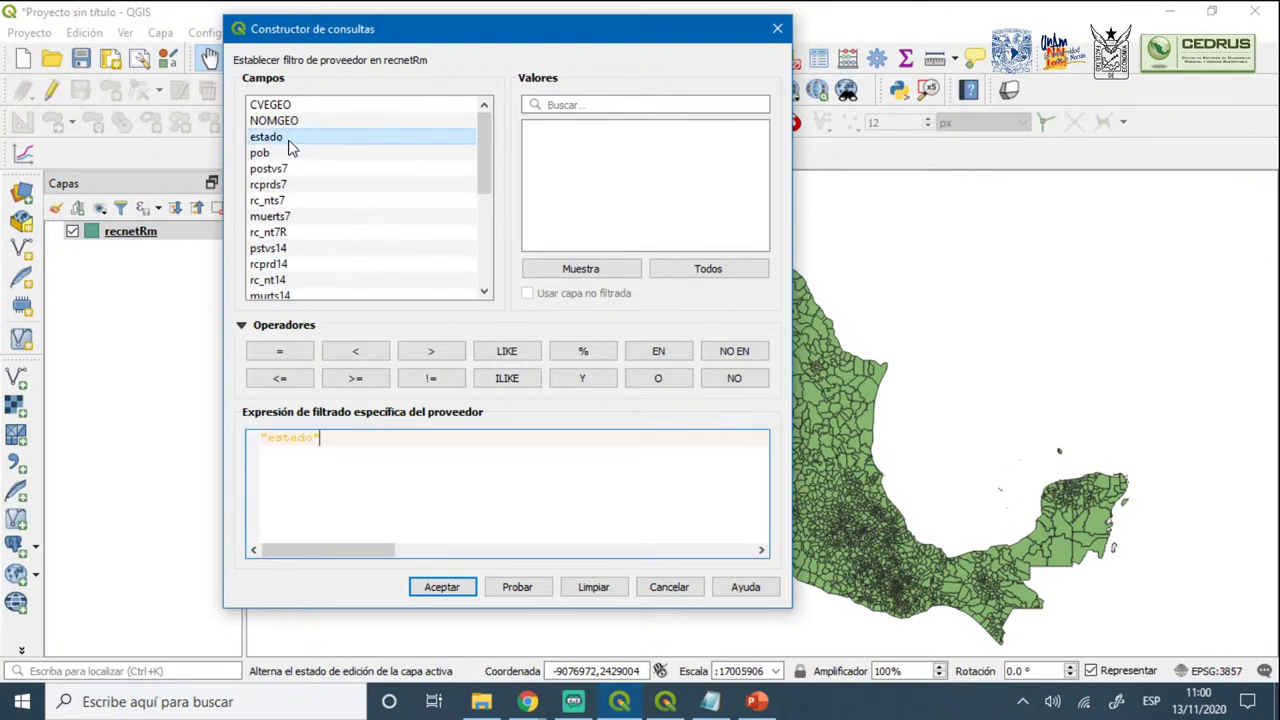
pyautogui.click(281, 354)
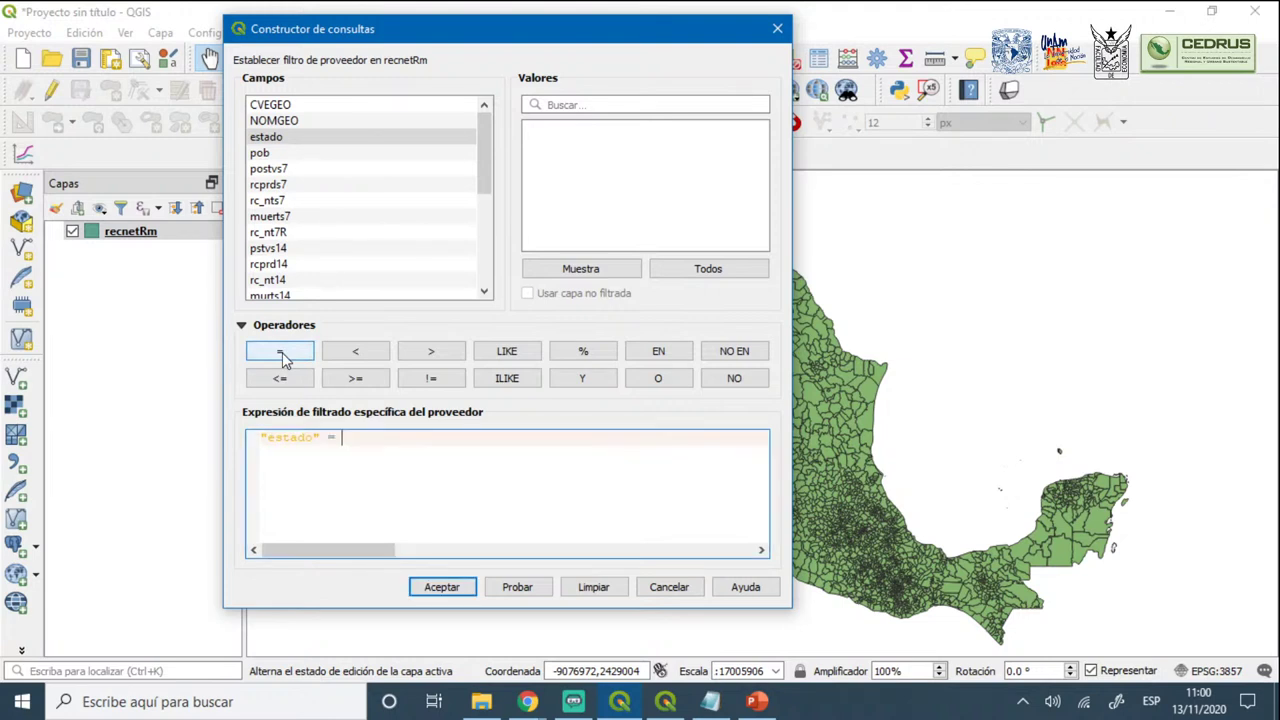
pyautogui.click(700, 276)
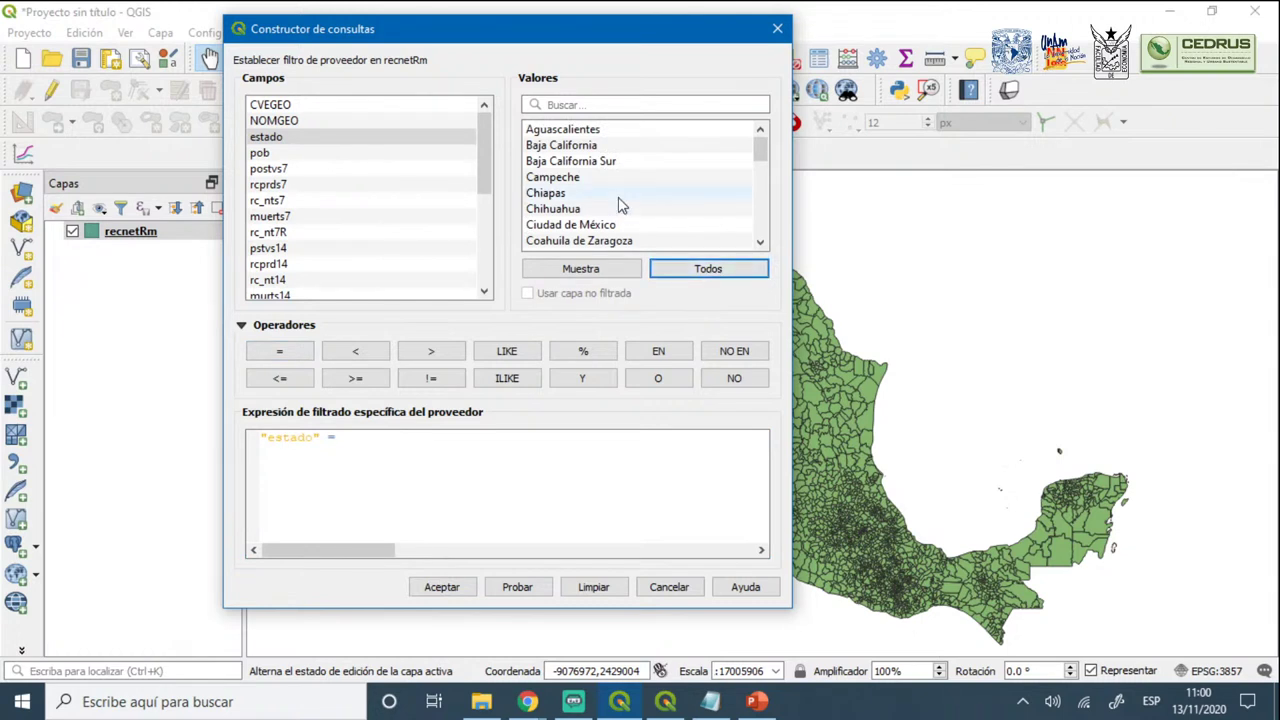
pyautogui.scroll(-1, 621, 205)
pyautogui.scroll(1, 621, 205)
pyautogui.scroll(-1, 621, 205)
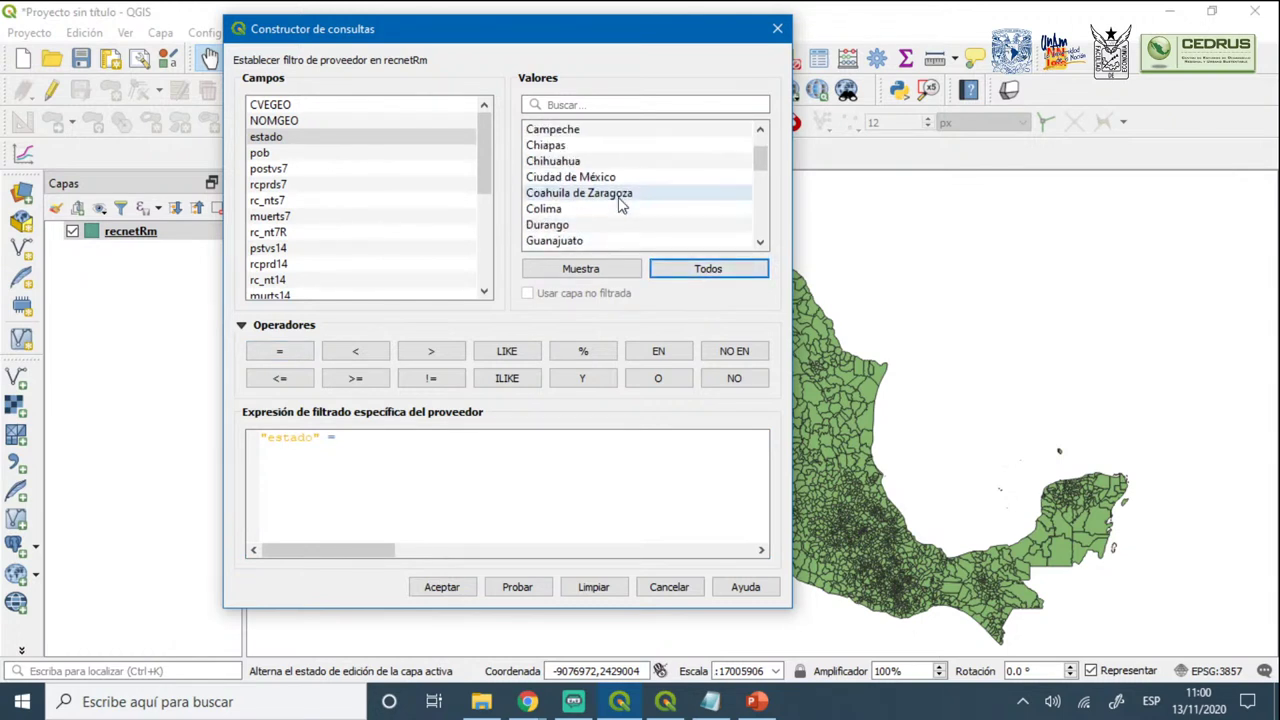
pyautogui.scroll(1, 621, 205)
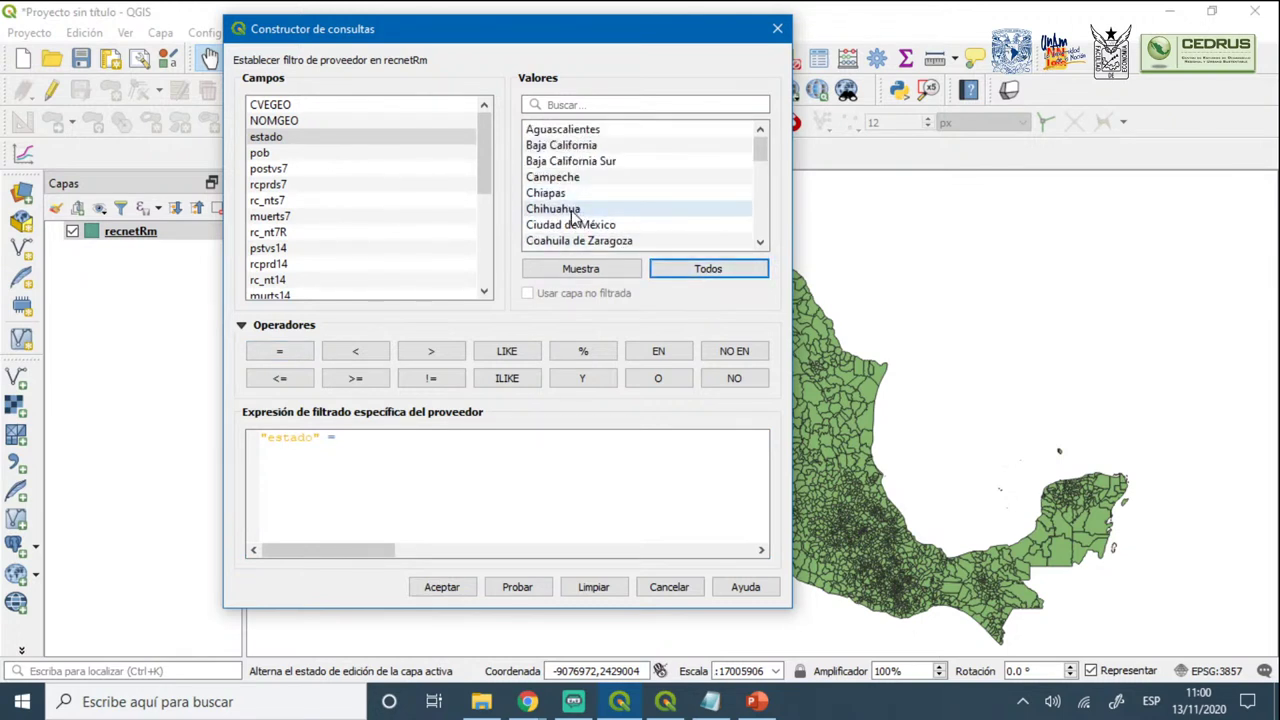
pyautogui.doubleClick(572, 210)
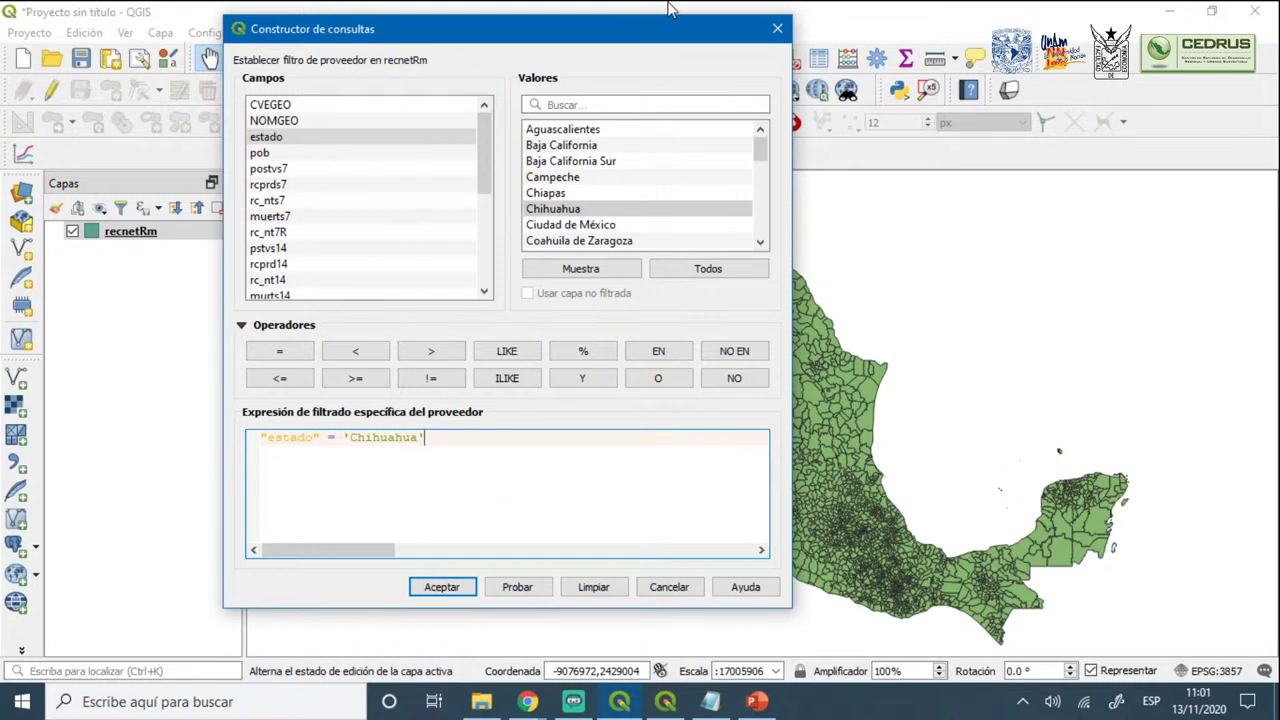
pyautogui.hotkey('alt', 'Tab')
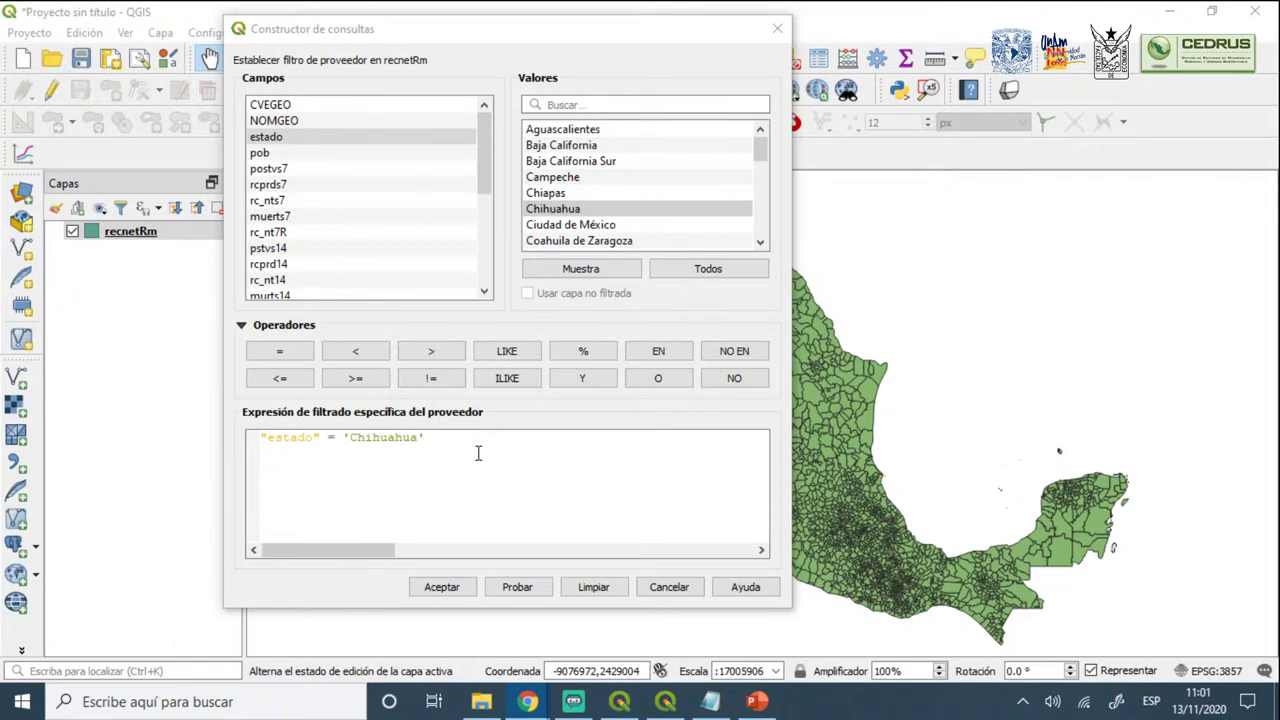
# Test and apply the Chihuahua filter on recnetRm, and fit the map view to the filtered municipalities
pyautogui.click(519, 590)
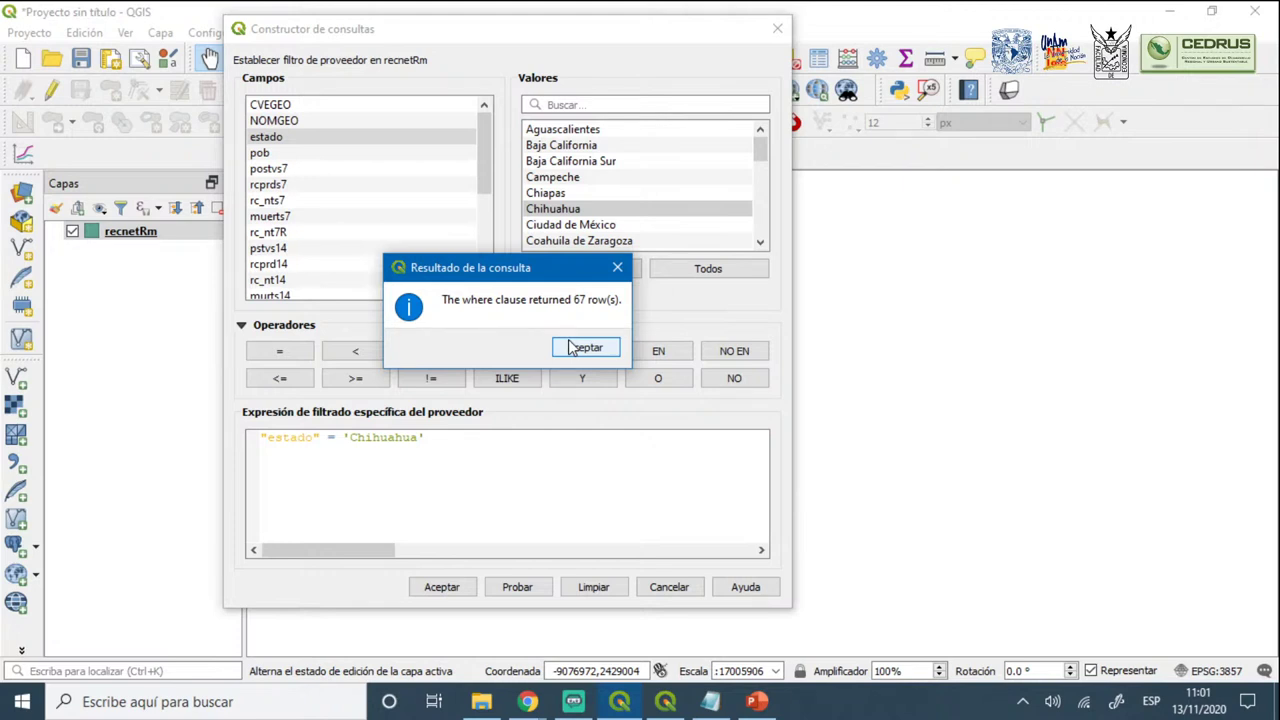
pyautogui.click(414, 37)
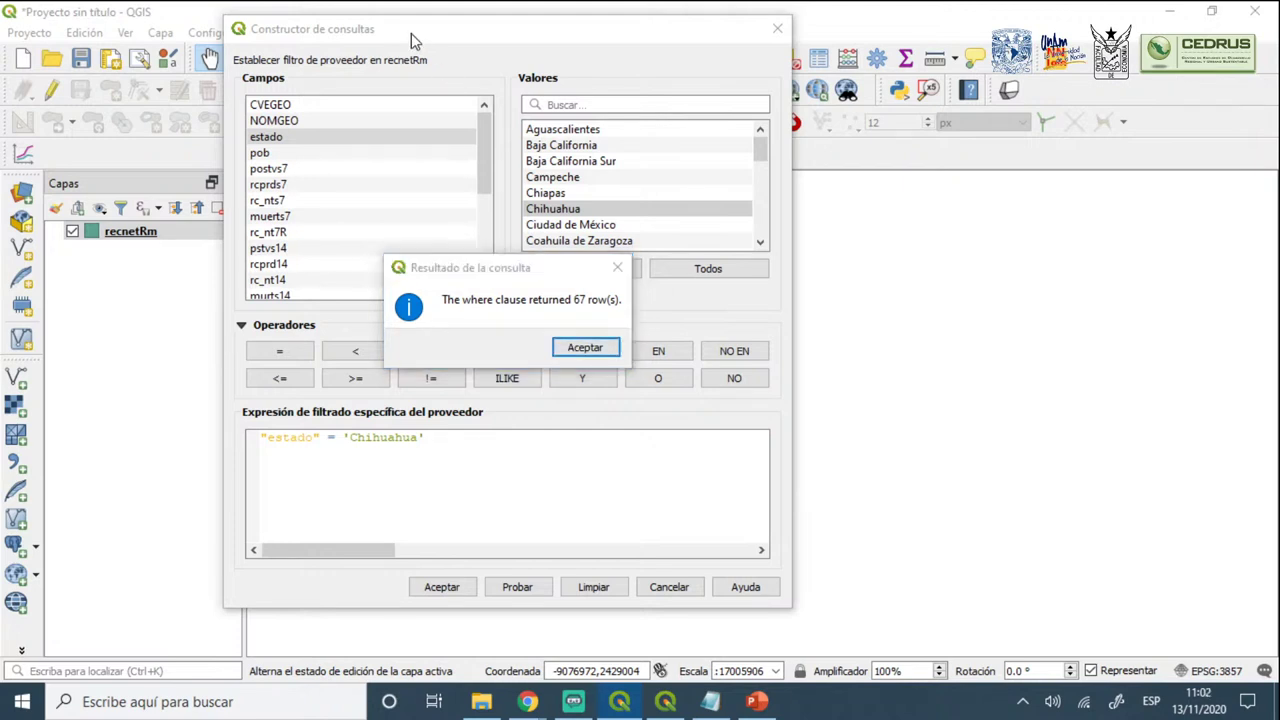
pyautogui.click(585, 349)
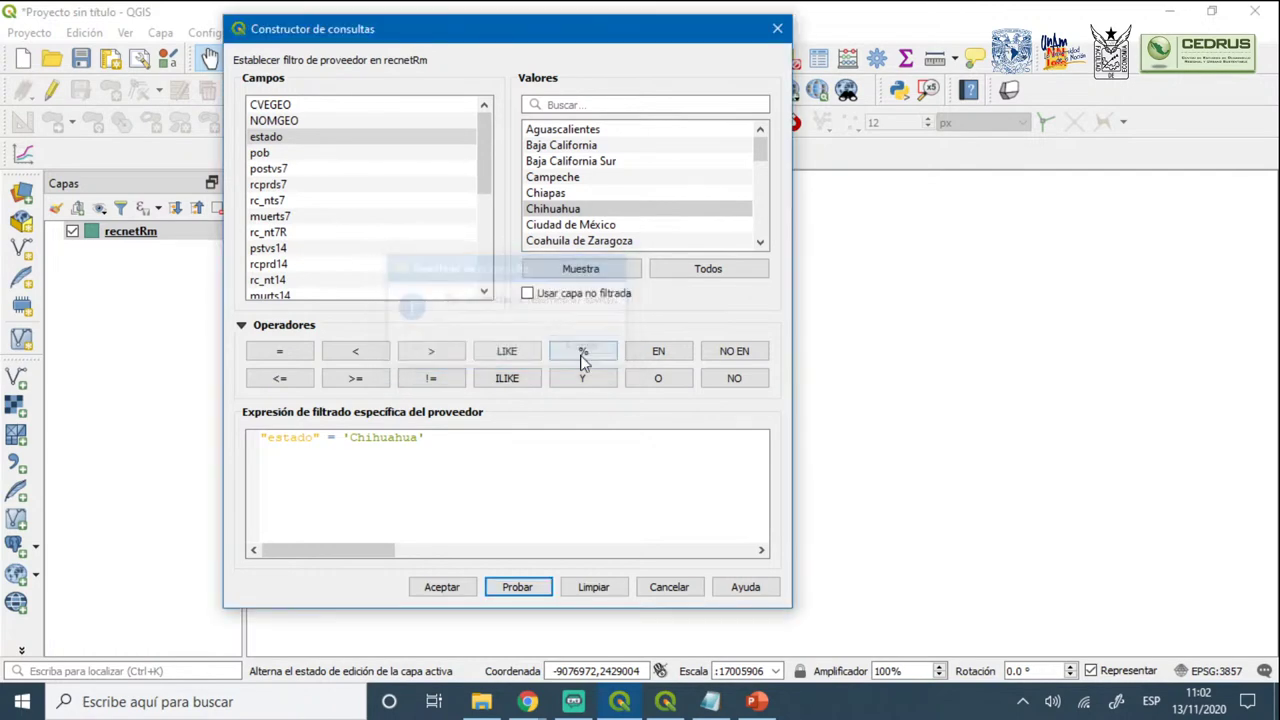
pyautogui.click(442, 587)
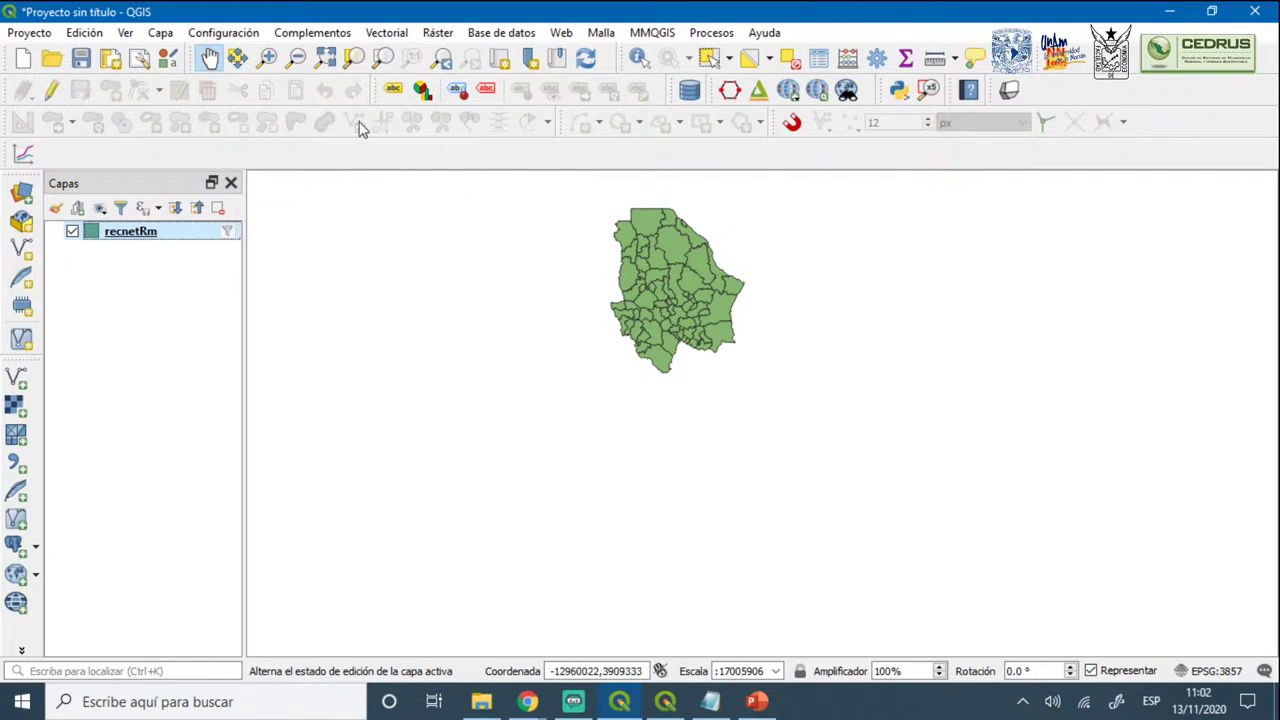
pyautogui.click(325, 57)
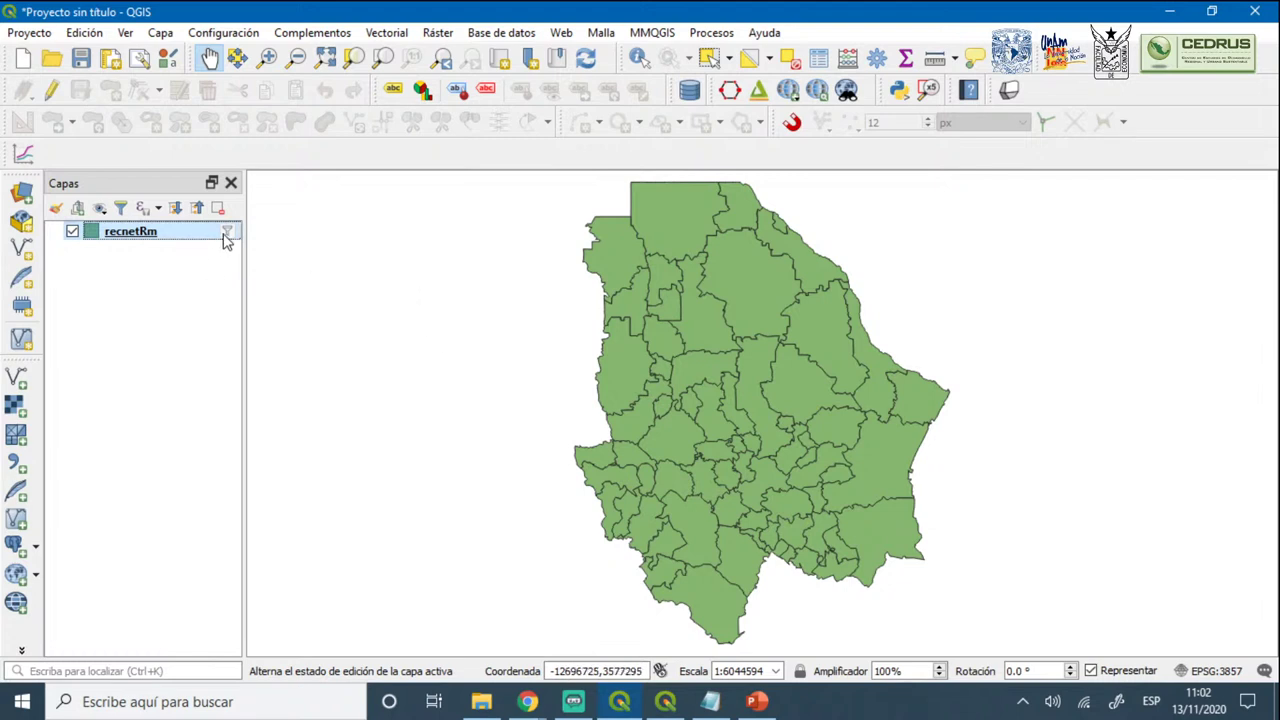
pyautogui.moveTo(227, 236)
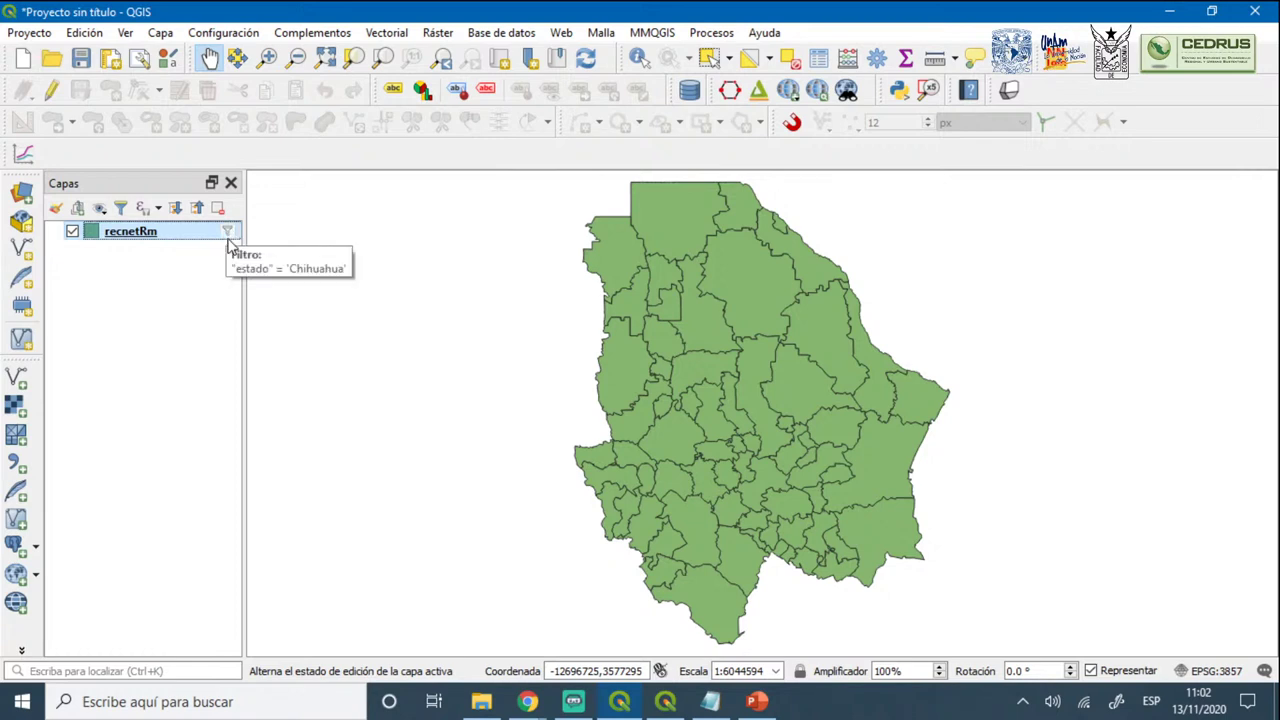
# Export the filtered recnetRm layer as an ESRI shapefile named chuhuahua in the TALLER-2020 folder and add it to the map
pyautogui.rightClick(155, 238)
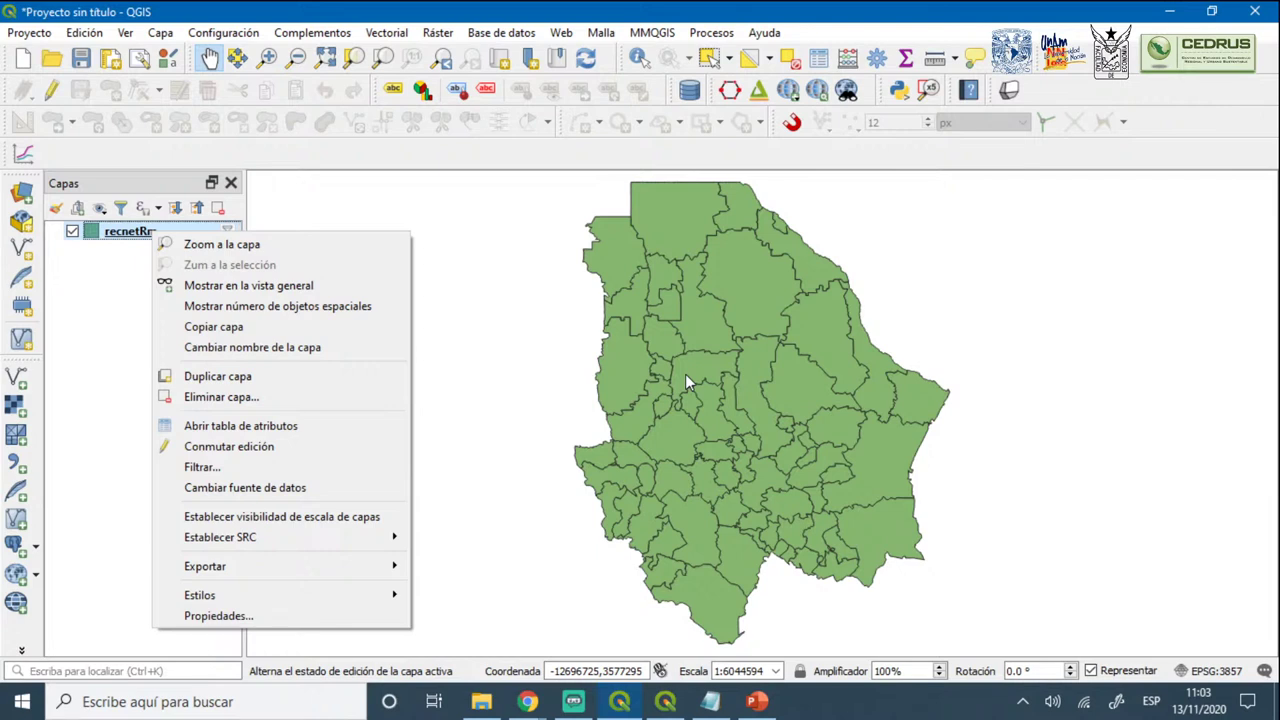
pyautogui.click(95, 298)
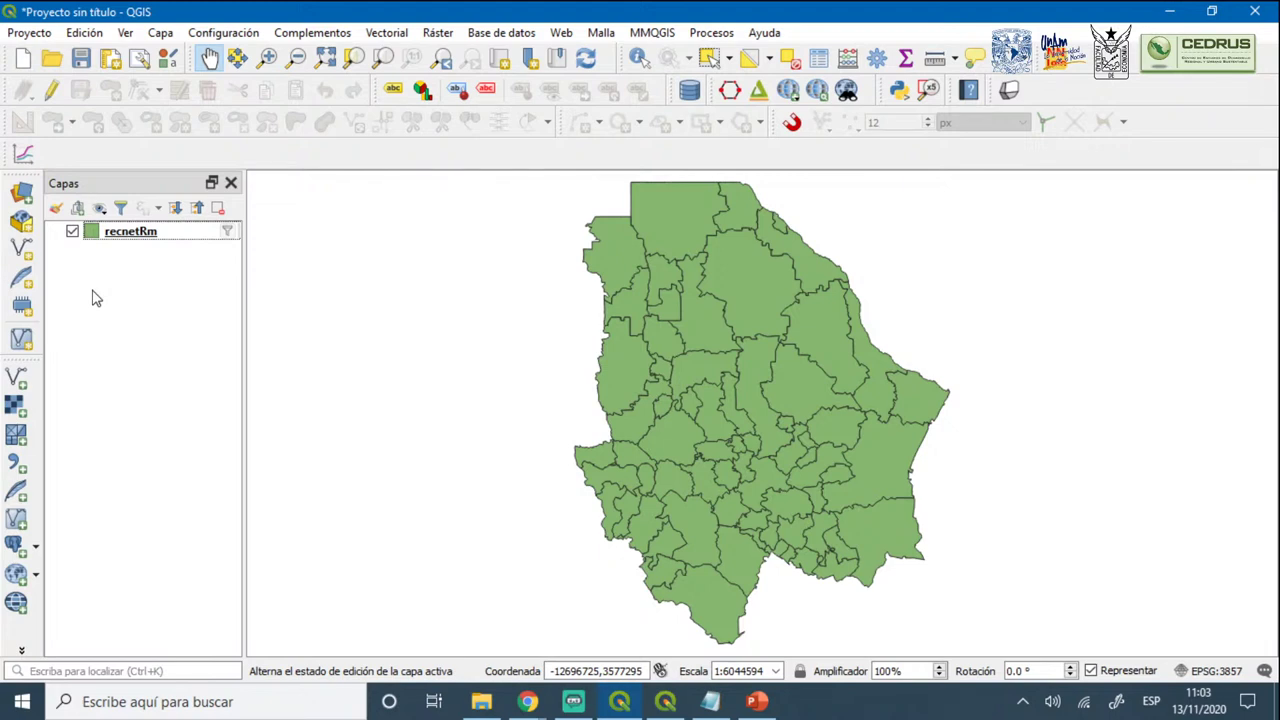
pyautogui.rightClick(137, 234)
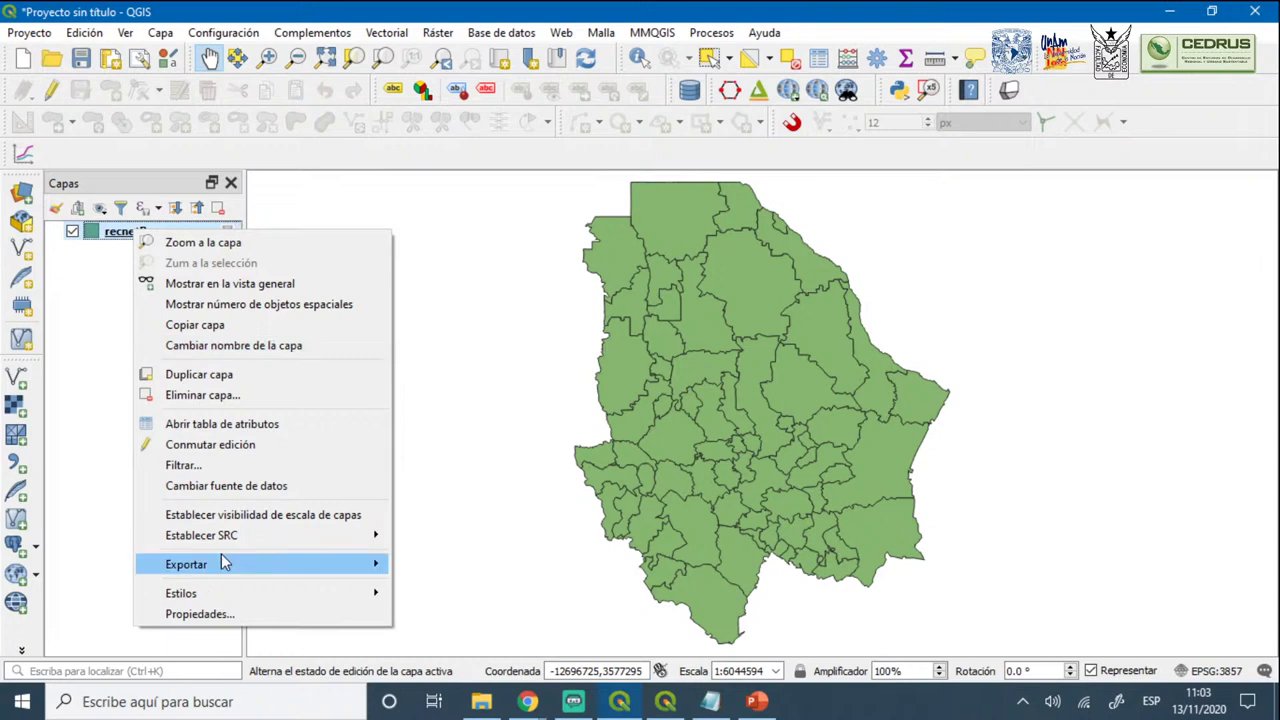
pyautogui.moveTo(228, 567)
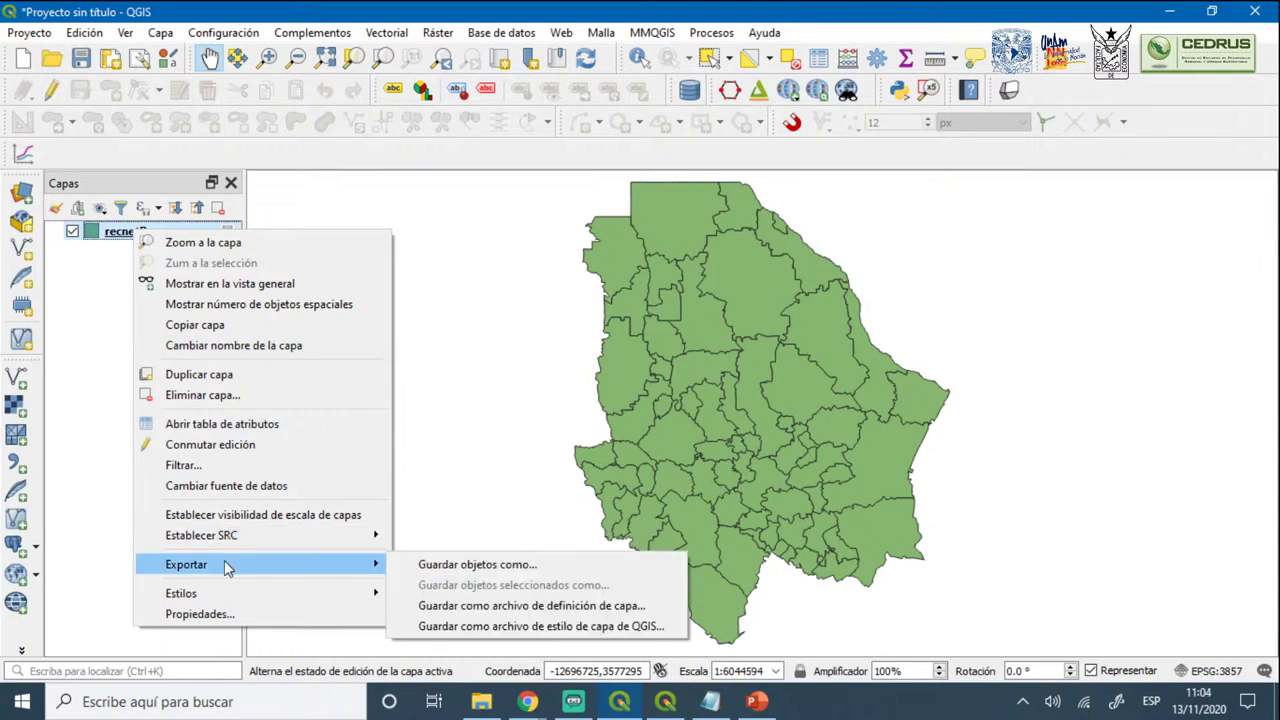
pyautogui.click(447, 566)
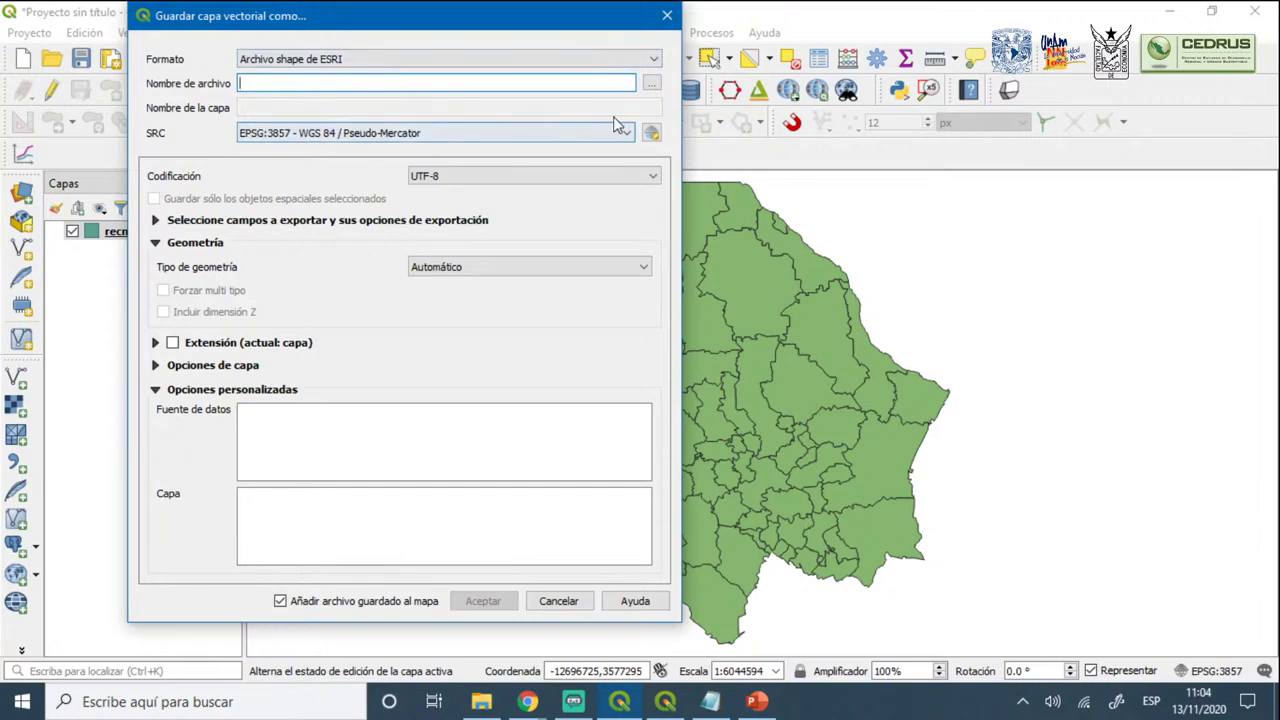
pyautogui.click(651, 83)
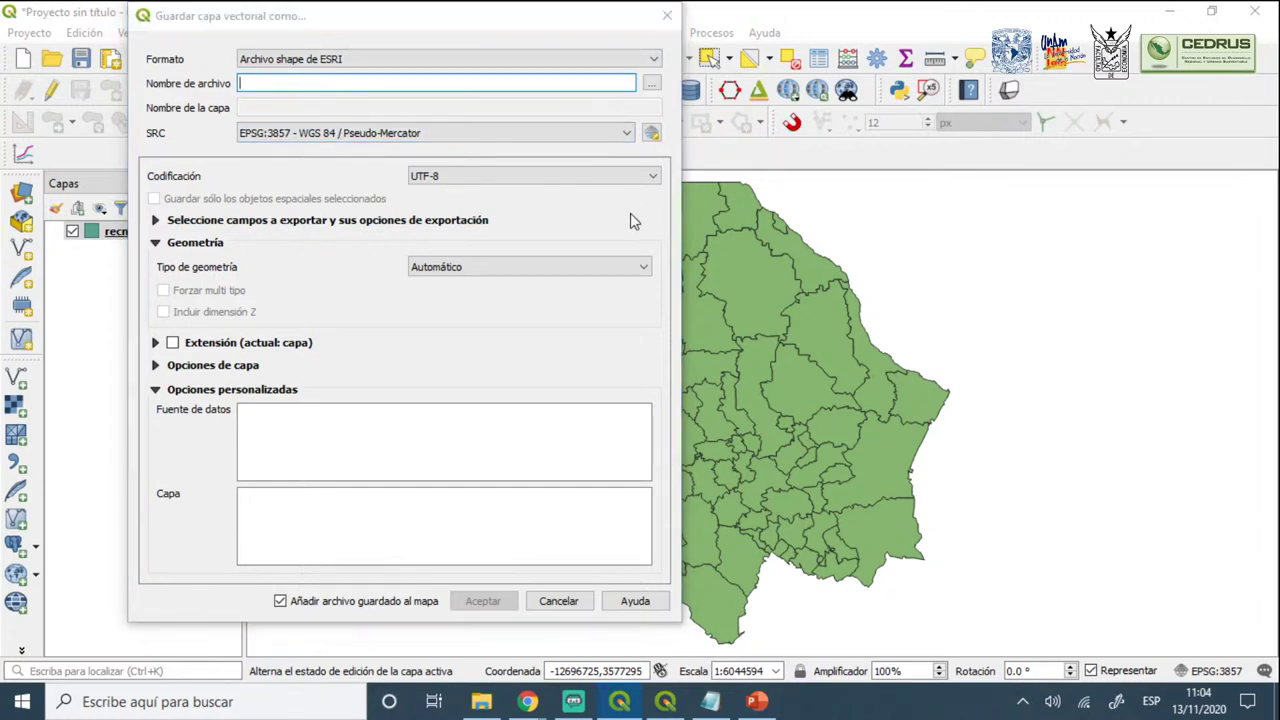
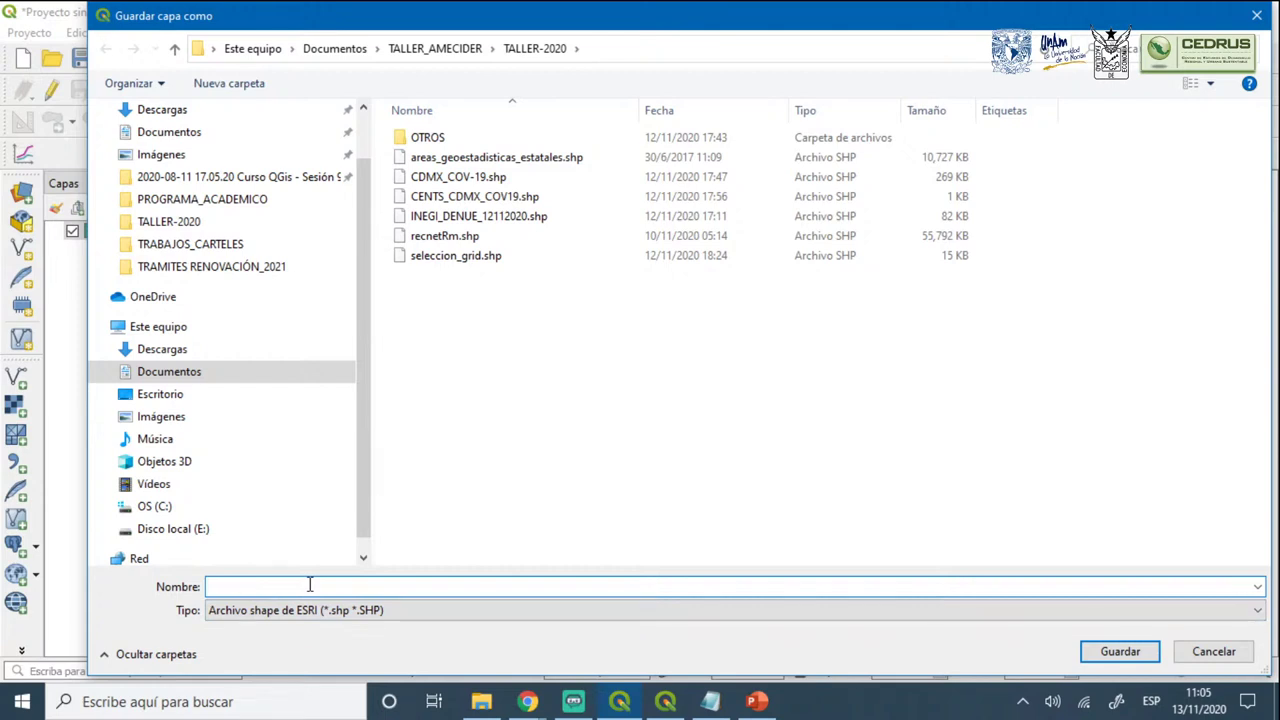
pyautogui.write('c')
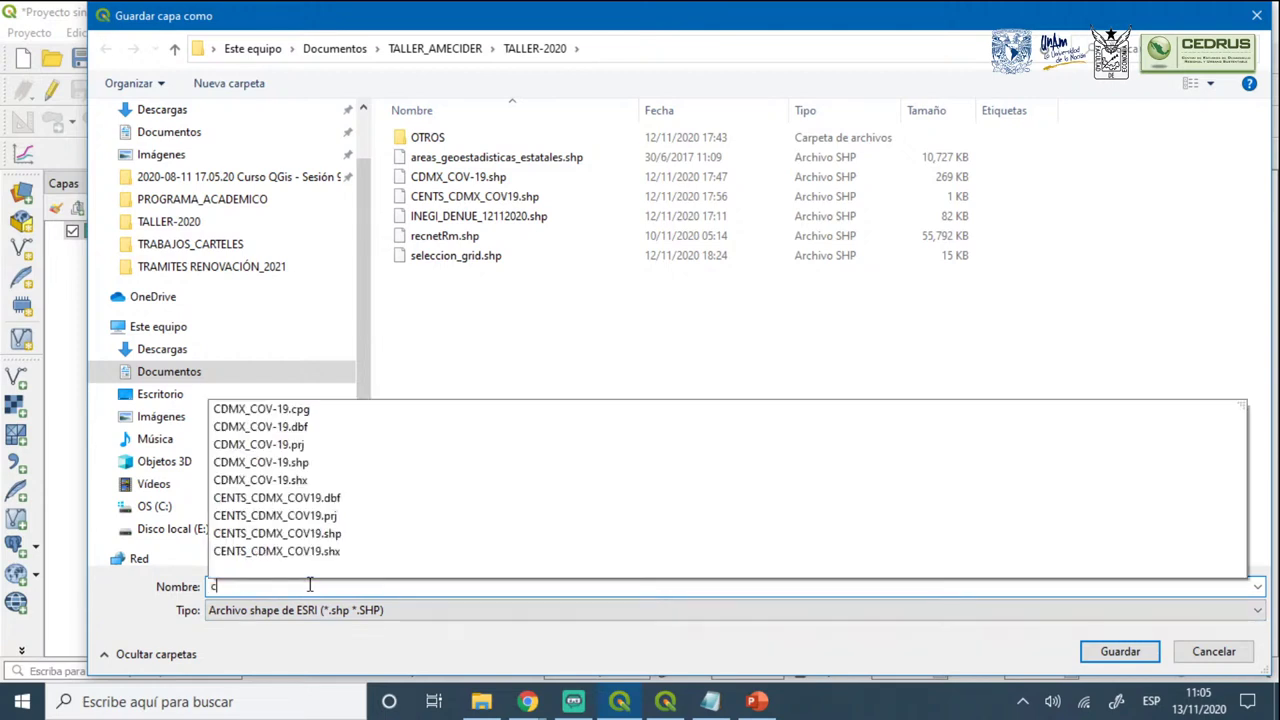
pyautogui.write('huhuahua')
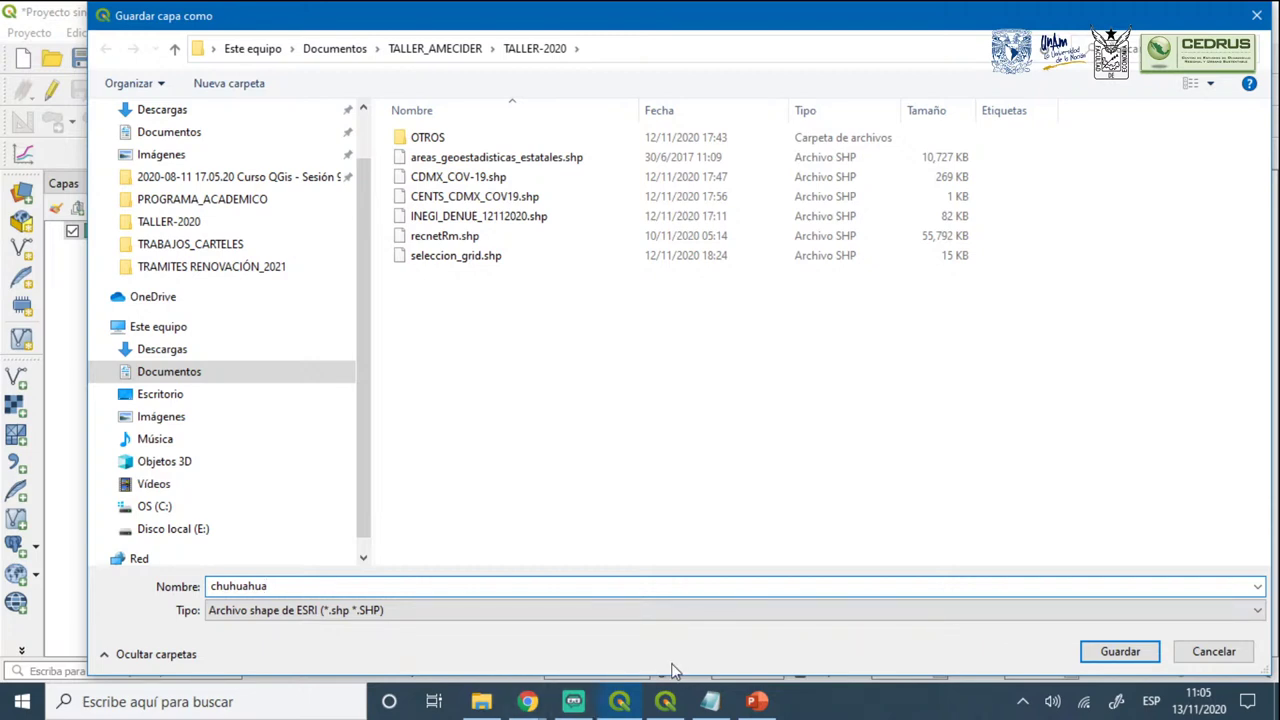
pyautogui.click(1120, 652)
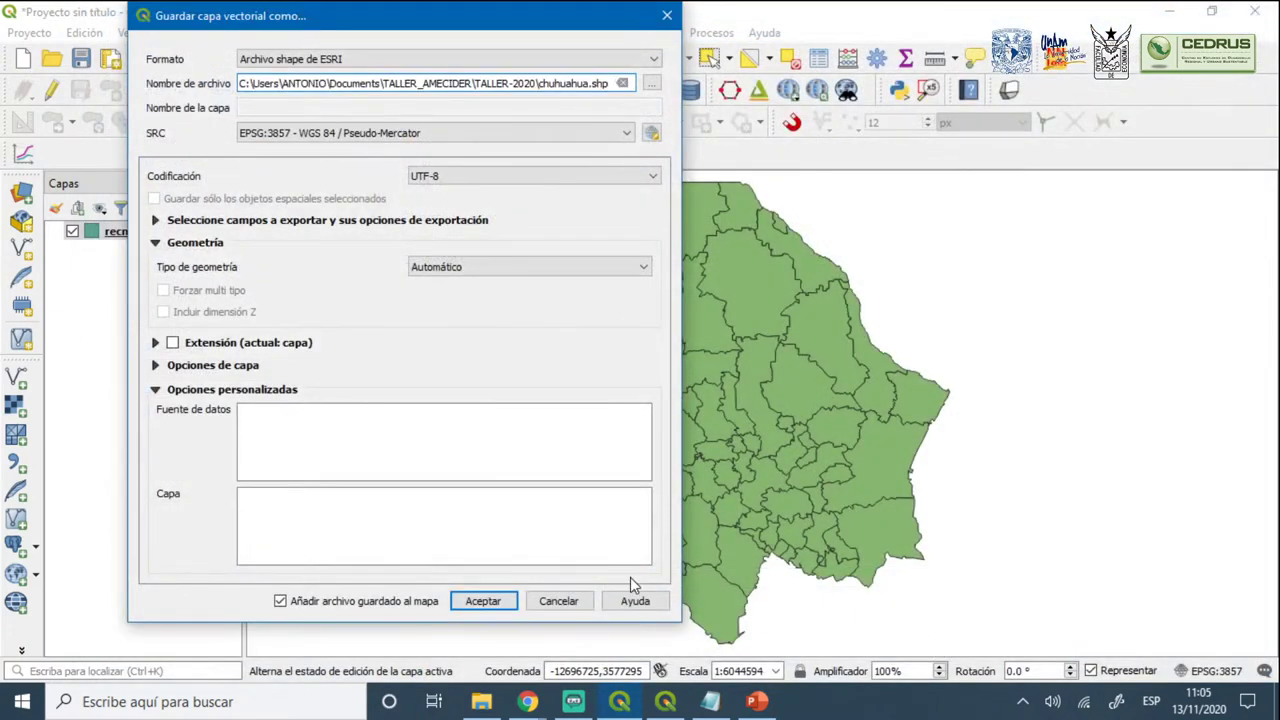
pyautogui.click(462, 601)
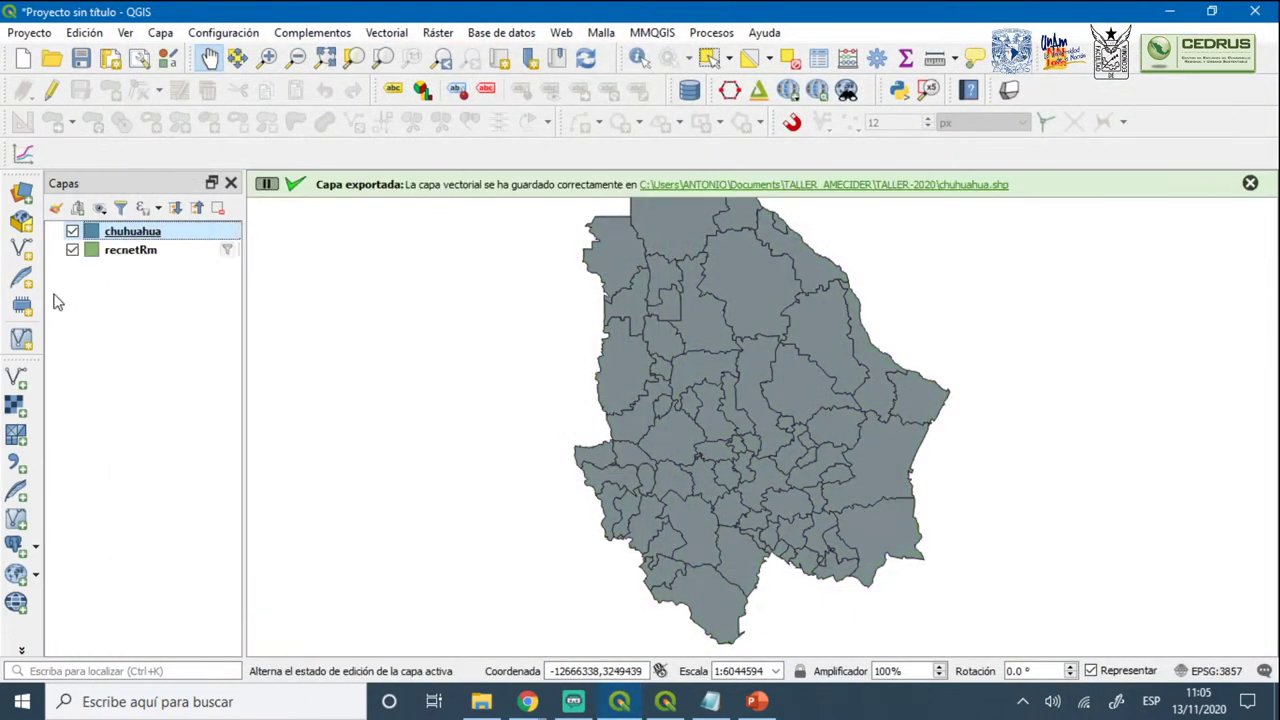
# Hide the recnetRm layer and open the Centroids geometry tool with chuhuahua as the input layer
pyautogui.click(130, 250)
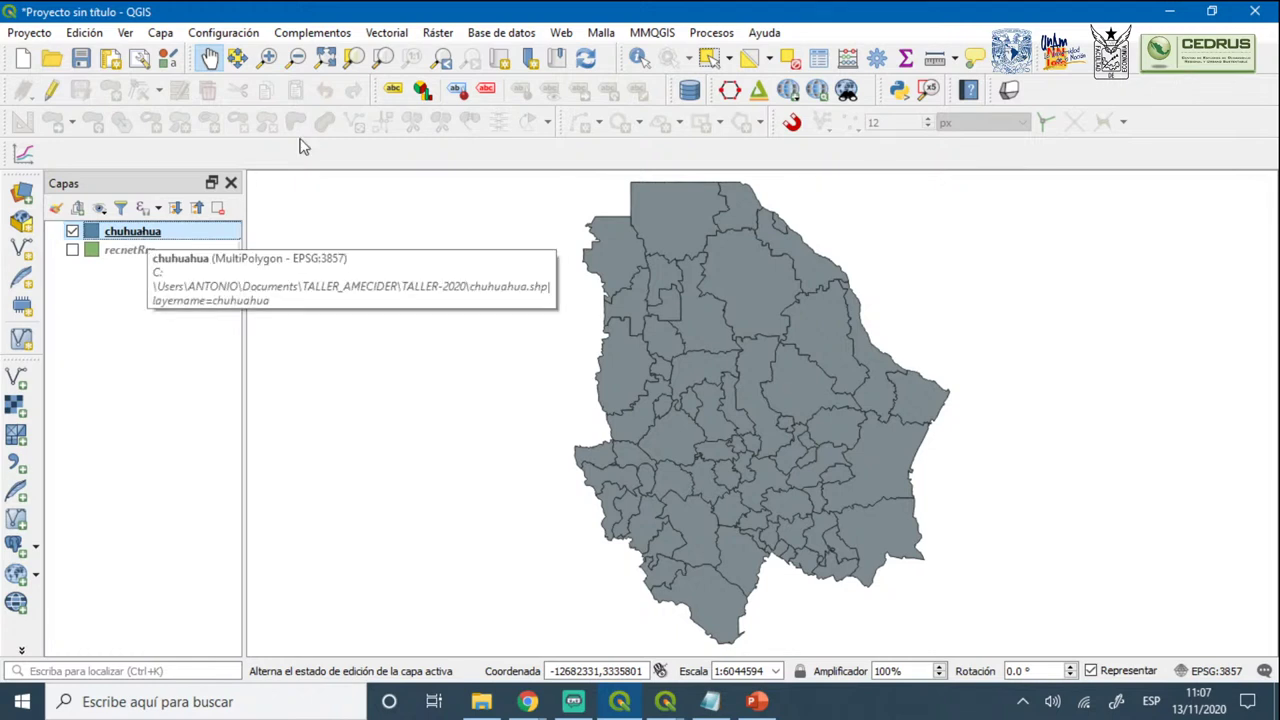
pyautogui.click(398, 35)
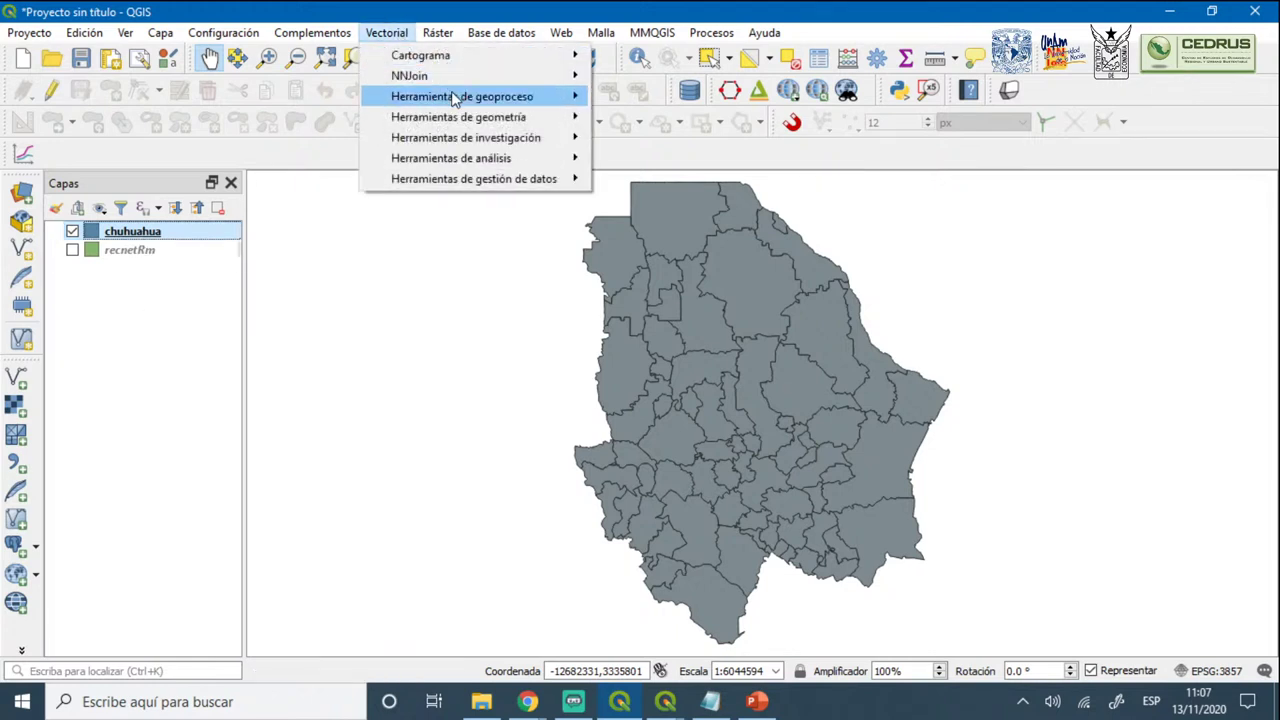
pyautogui.moveTo(452, 117)
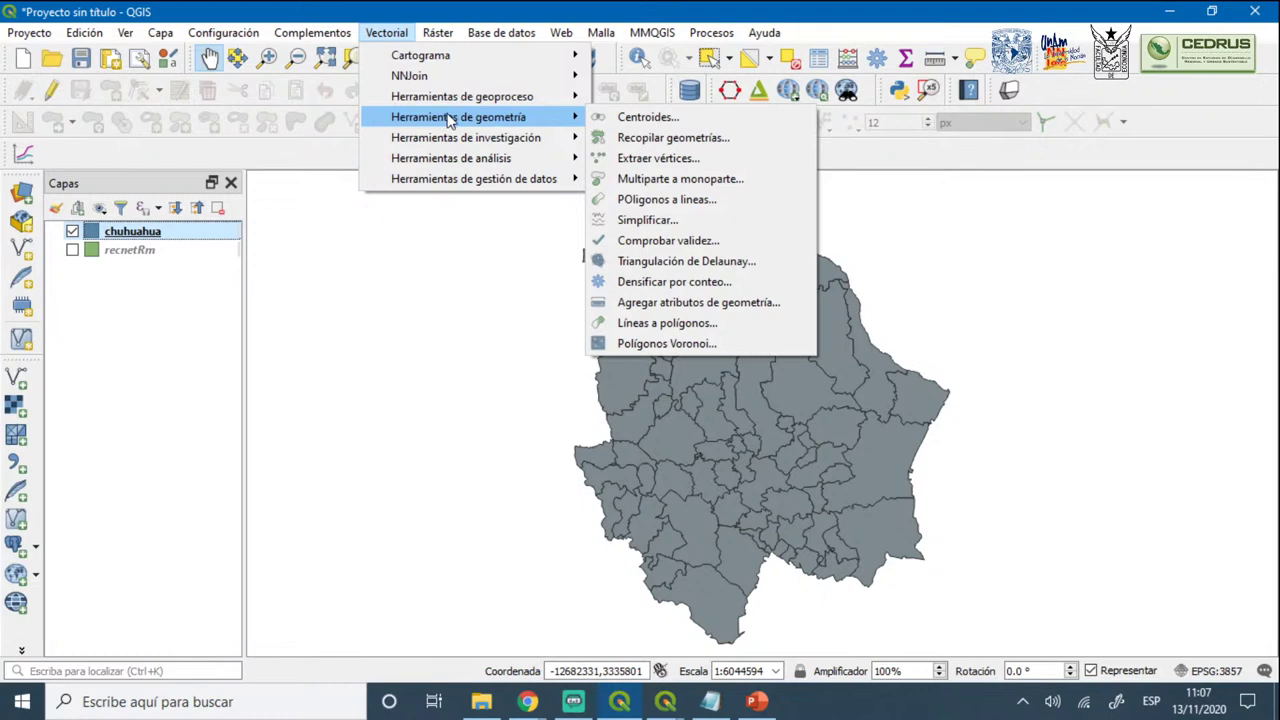
pyautogui.click(648, 117)
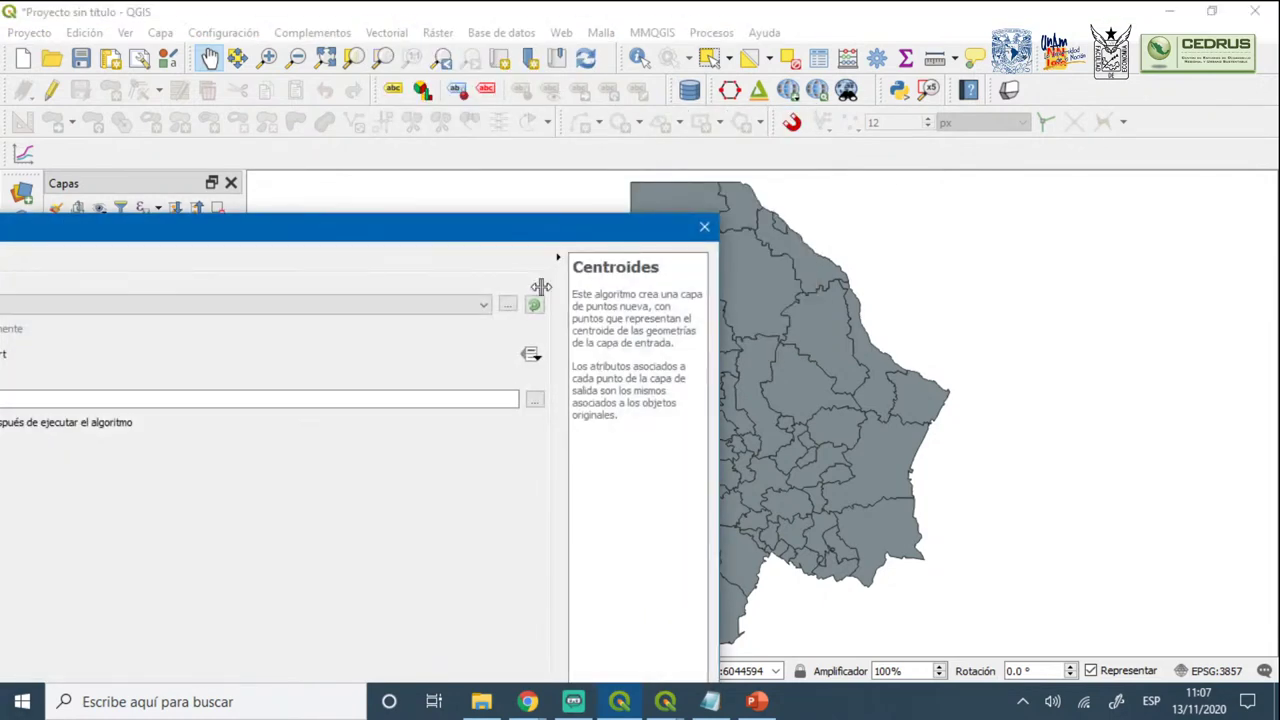
pyautogui.moveTo(445, 241); pyautogui.dragTo(790, 70)
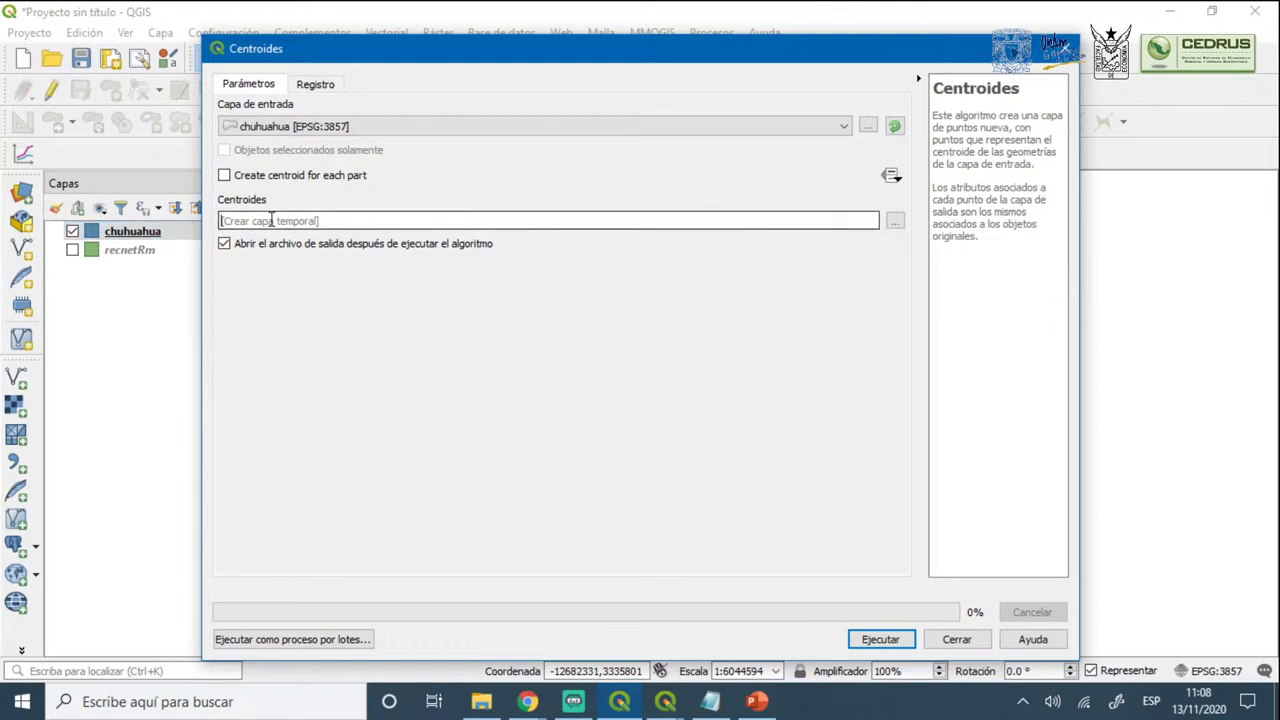
# Generate the centroids of chuhuahua as a shapefile named cent_chihu in the TALLER-2020 folder, loading the result into the map
pyautogui.click(895, 221)
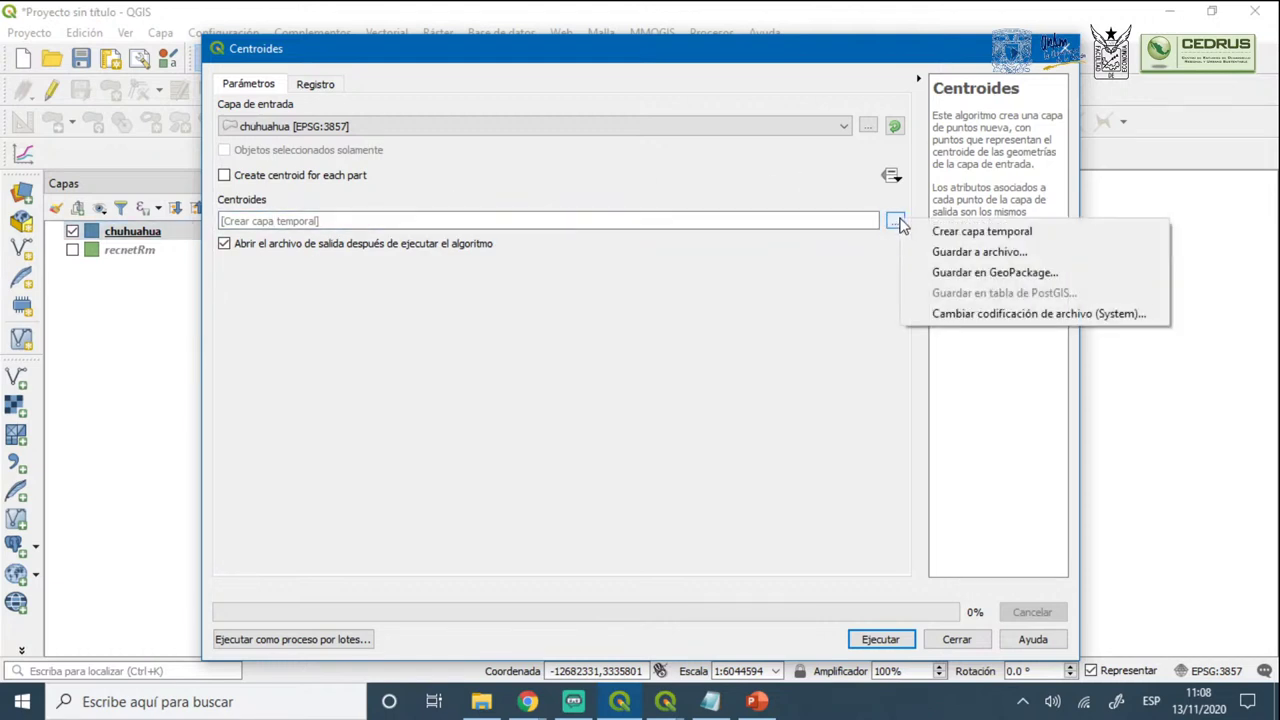
pyautogui.click(967, 251)
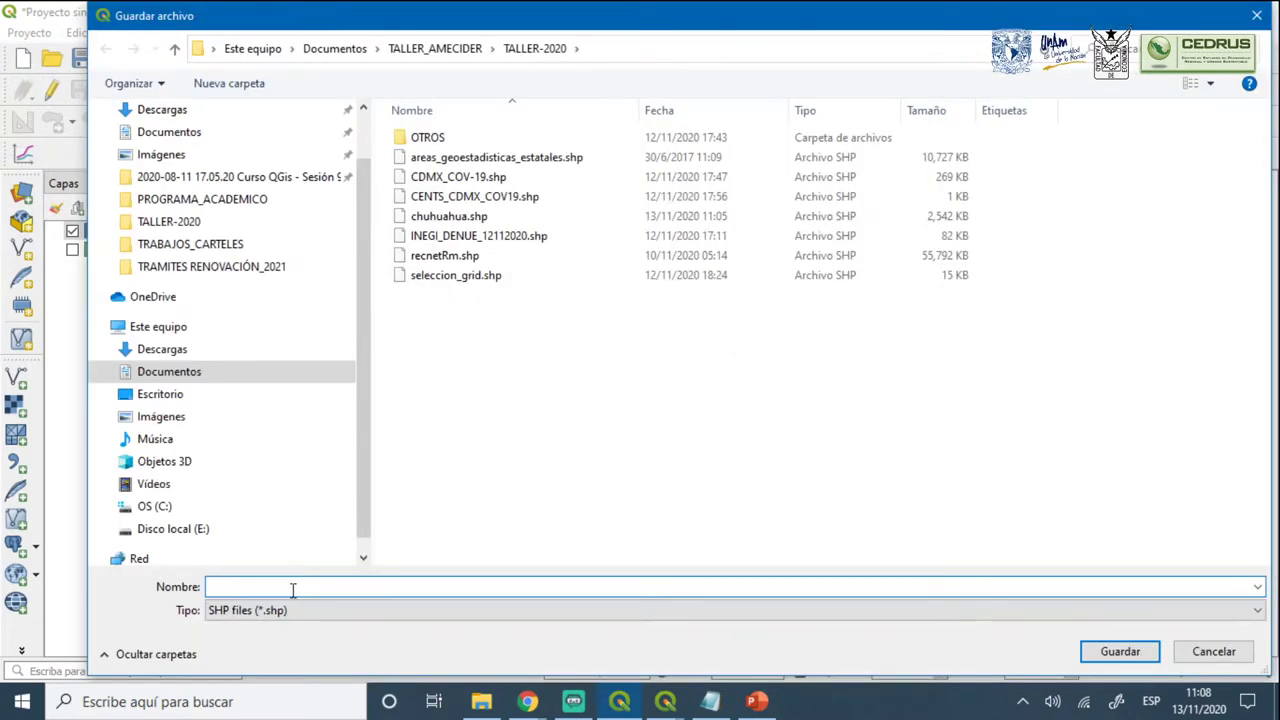
pyautogui.write('cent')
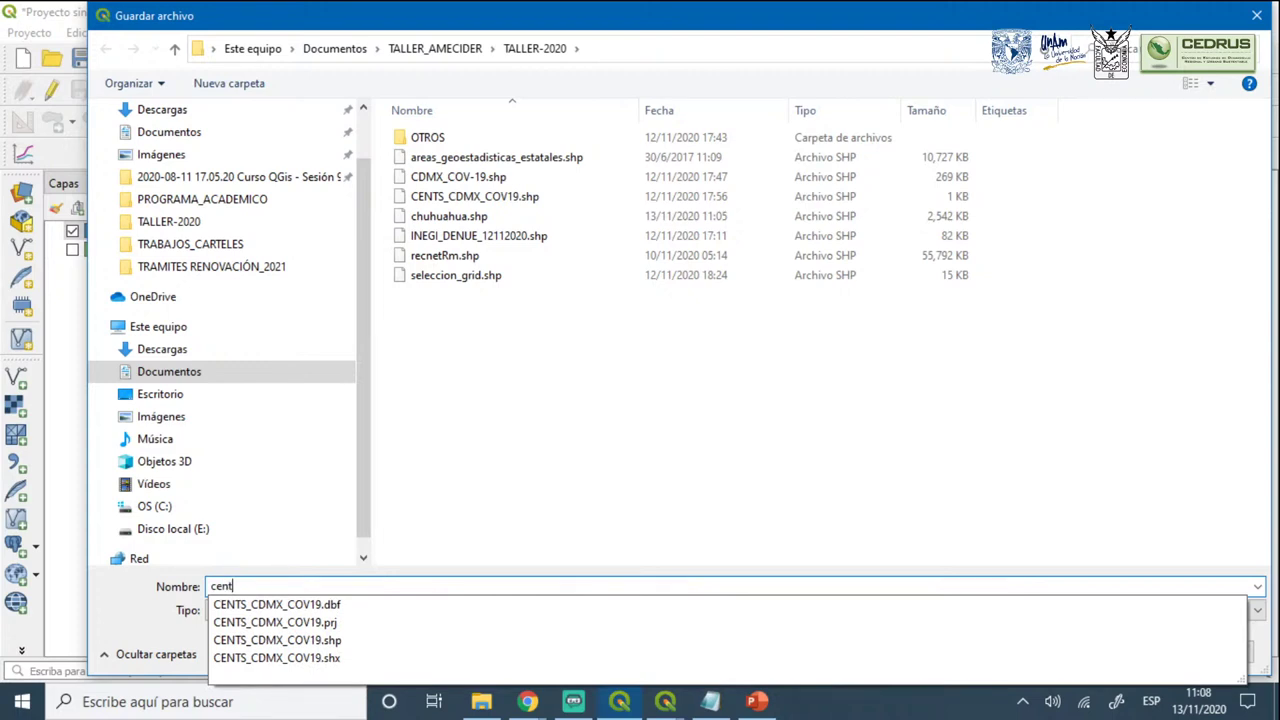
pyautogui.write('_')
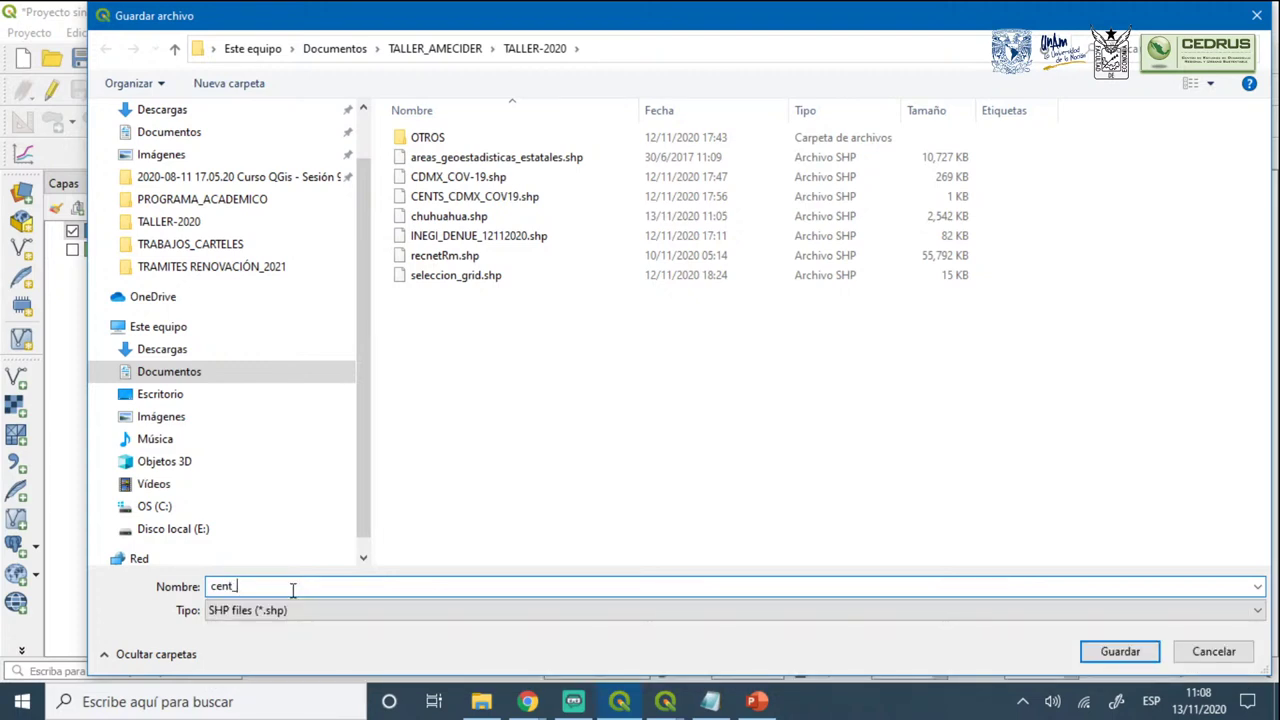
pyautogui.write('chihu')
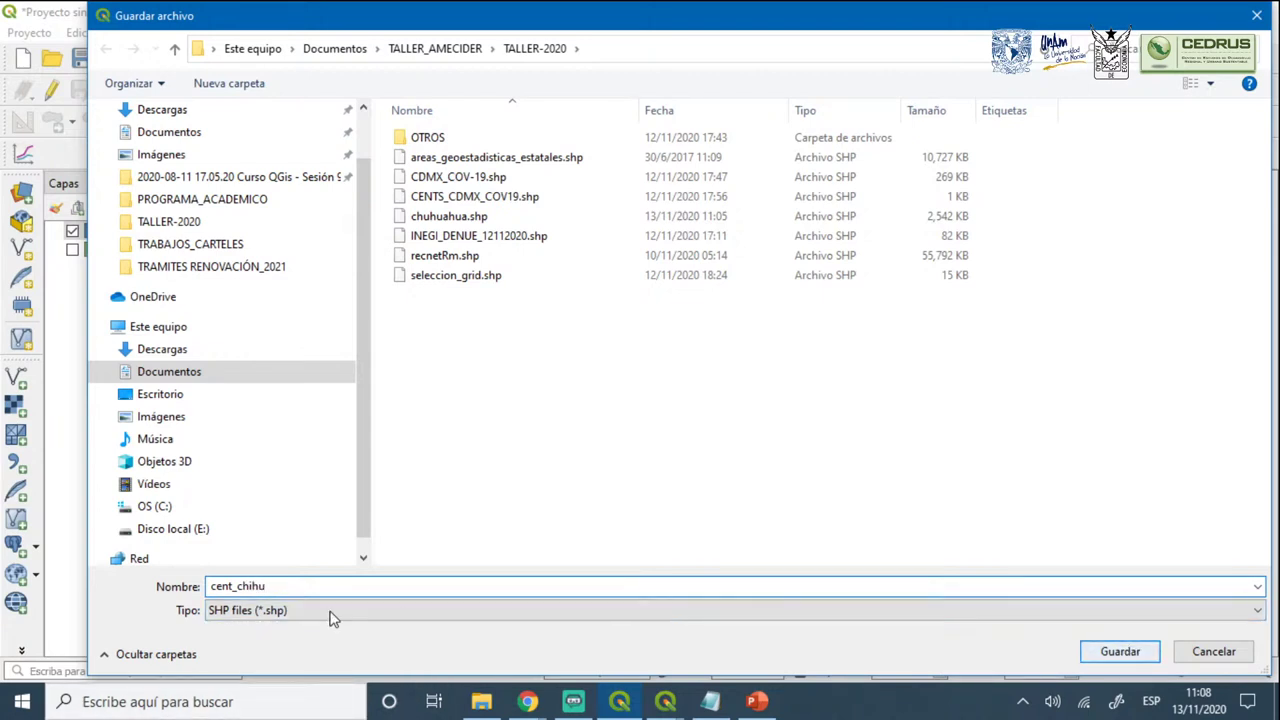
pyautogui.doubleClick(284, 586)
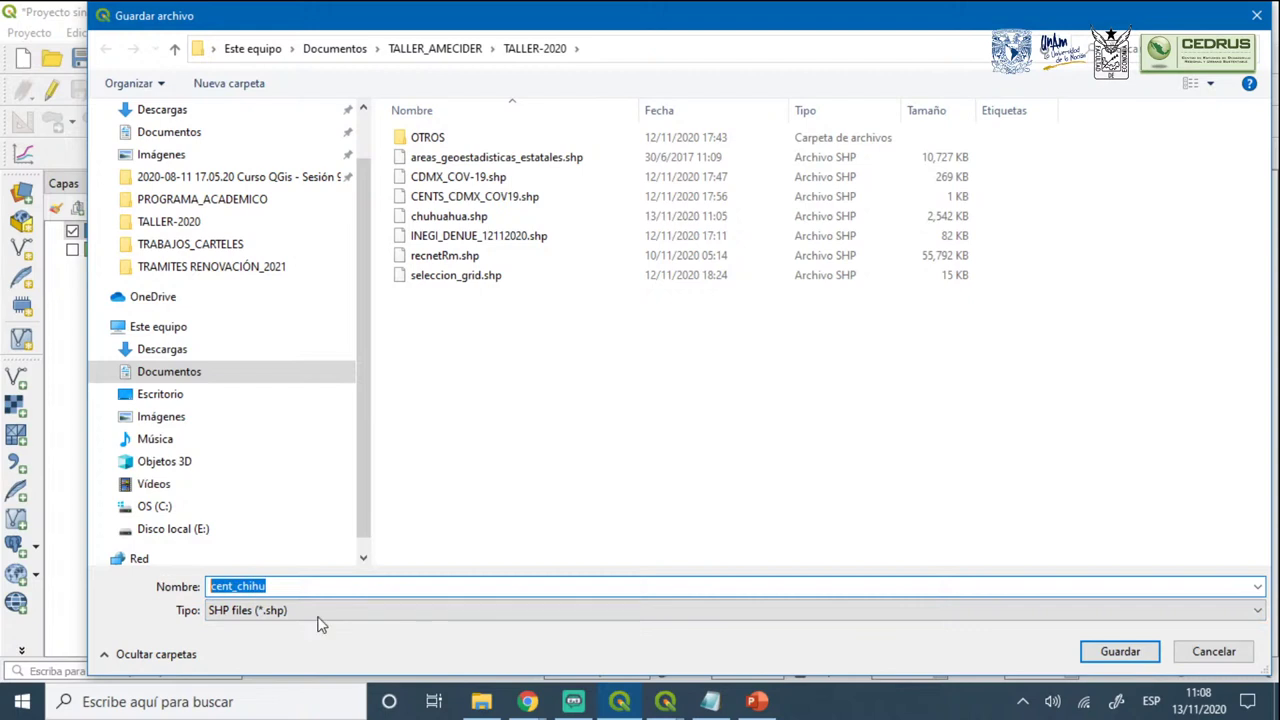
pyautogui.click(1120, 651)
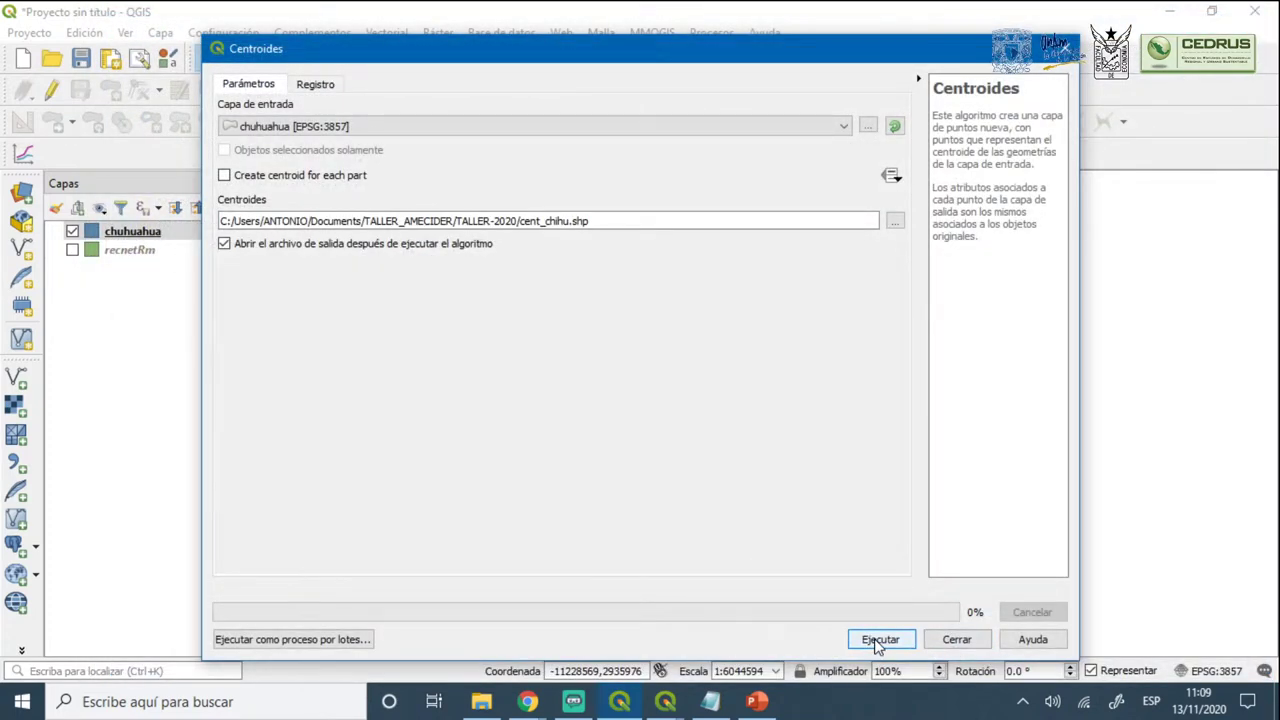
pyautogui.click(879, 640)
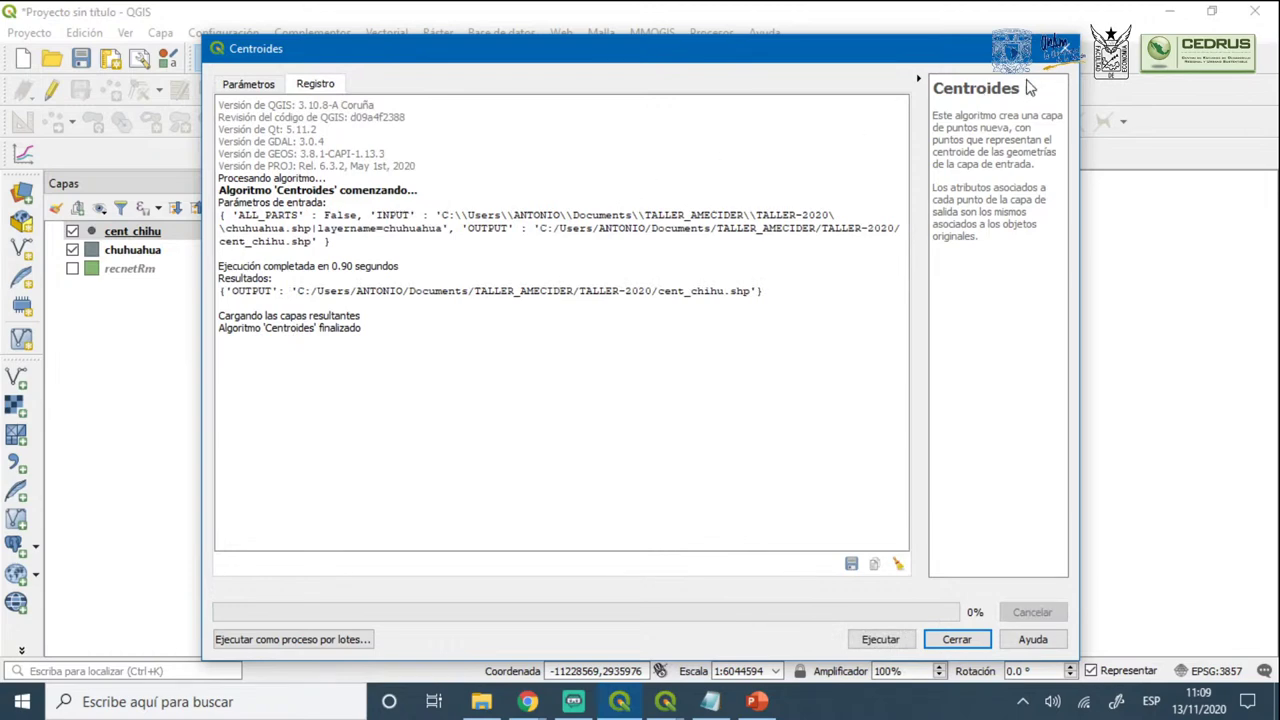
pyautogui.click(1063, 49)
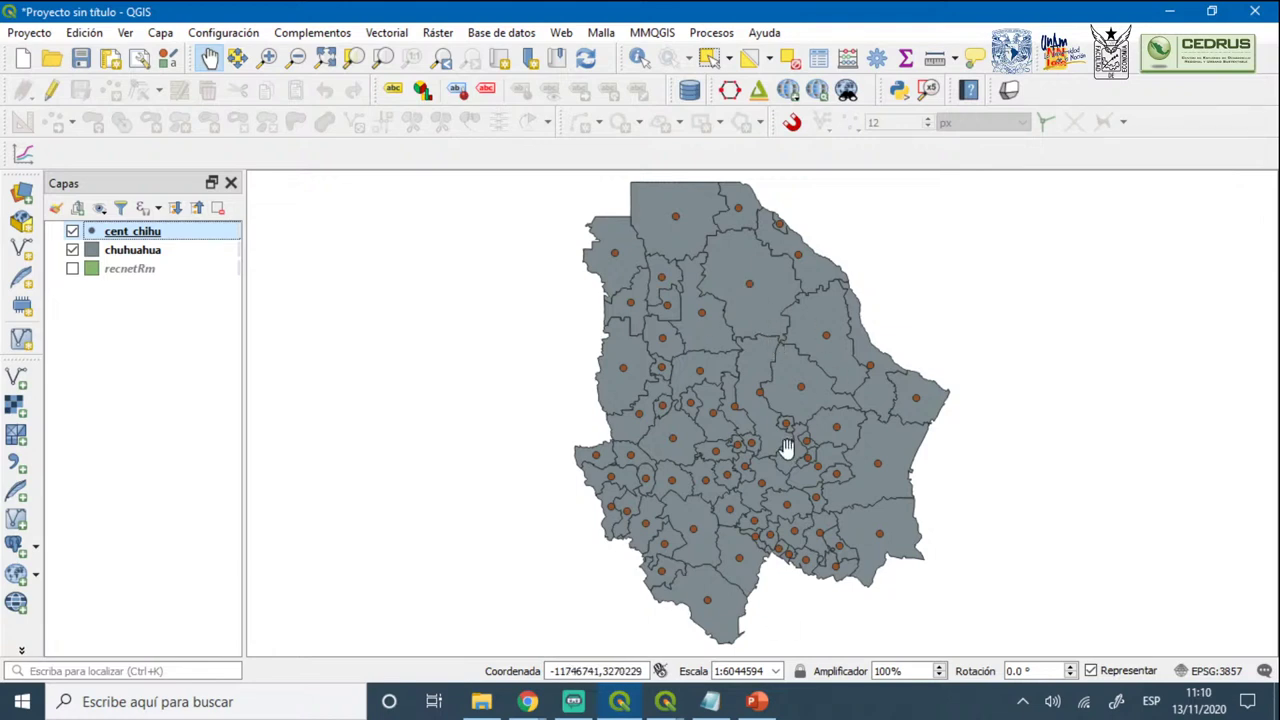
# Move the cent_chihu layer beneath chuhuahua in the layer order and leave its visibility off
pyautogui.click(72, 231)
pyautogui.moveTo(130, 232); pyautogui.dragTo(103, 309)
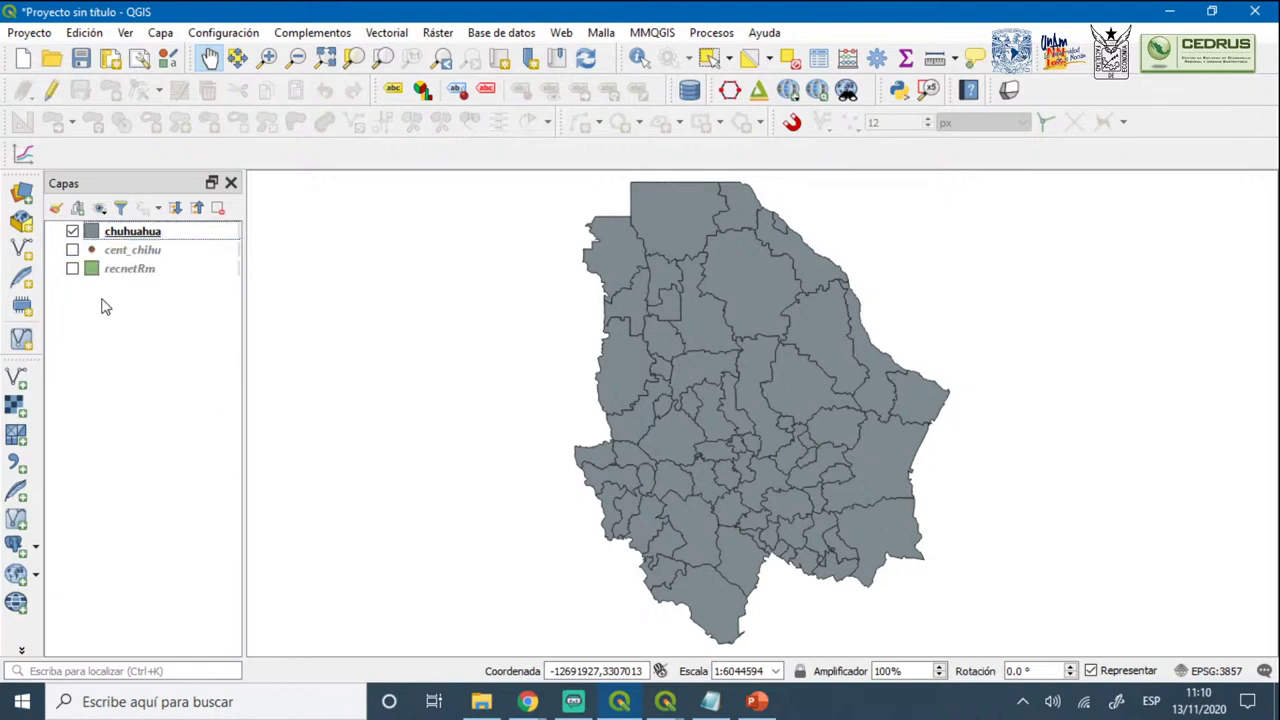
pyautogui.click(72, 250)
pyautogui.click(72, 250)
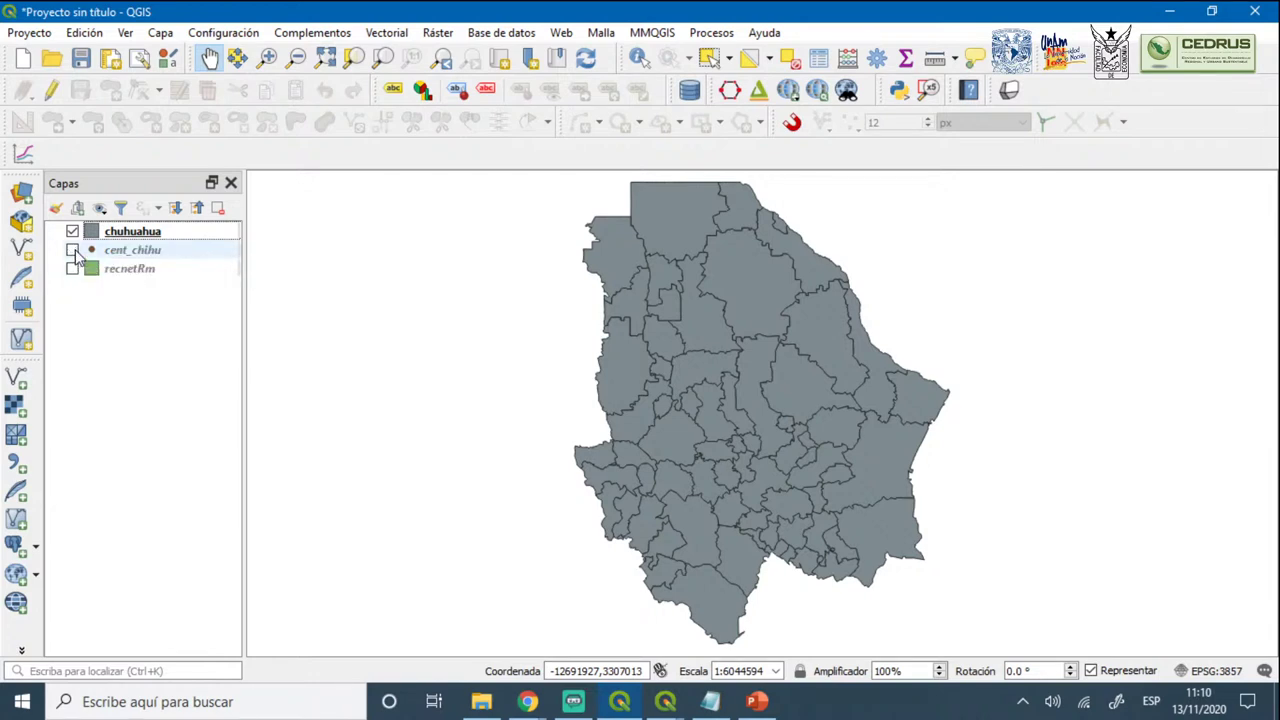
pyautogui.click(72, 250)
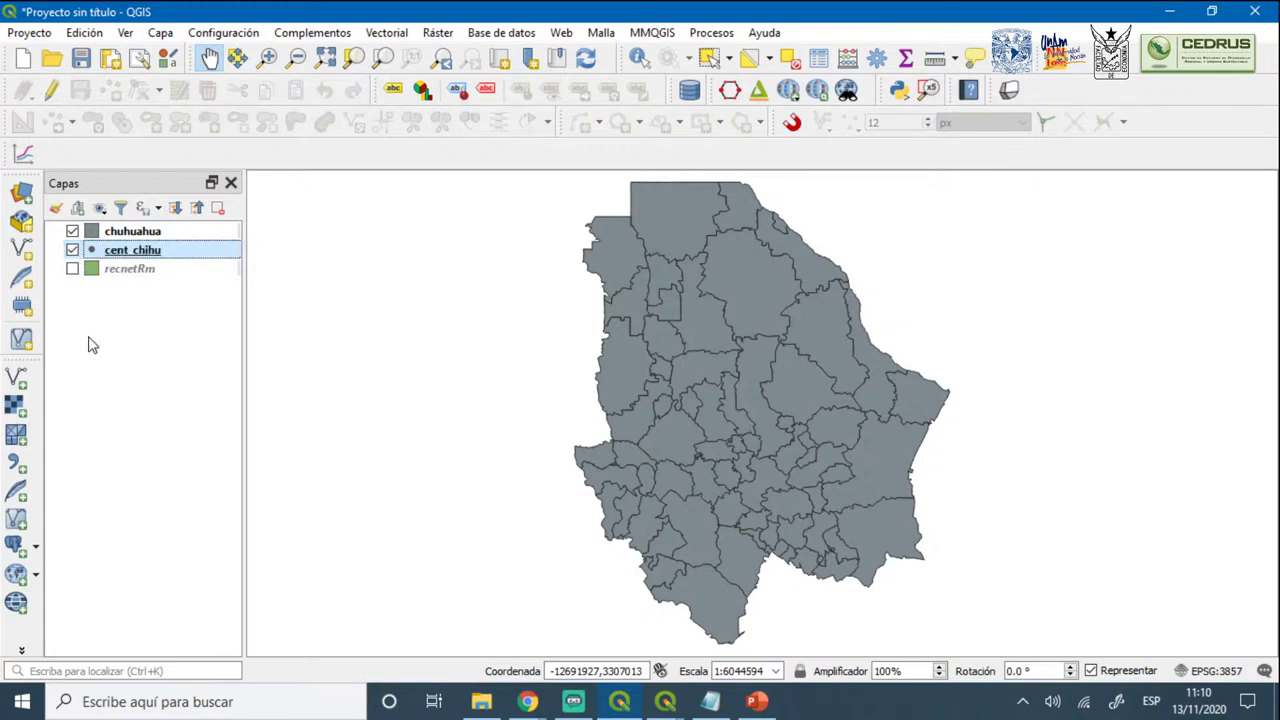
pyautogui.click(73, 250)
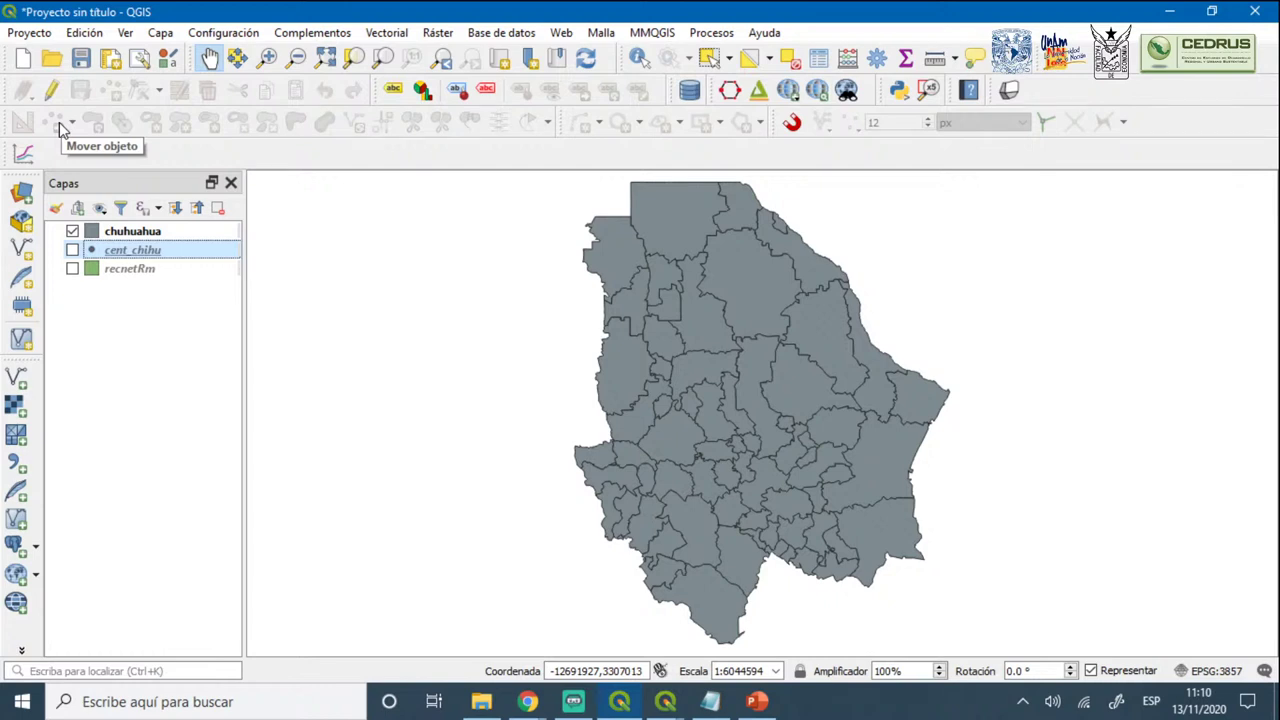
# Open the plugin manager and search all plugins for Qgis2threejs
pyautogui.click(312, 32)
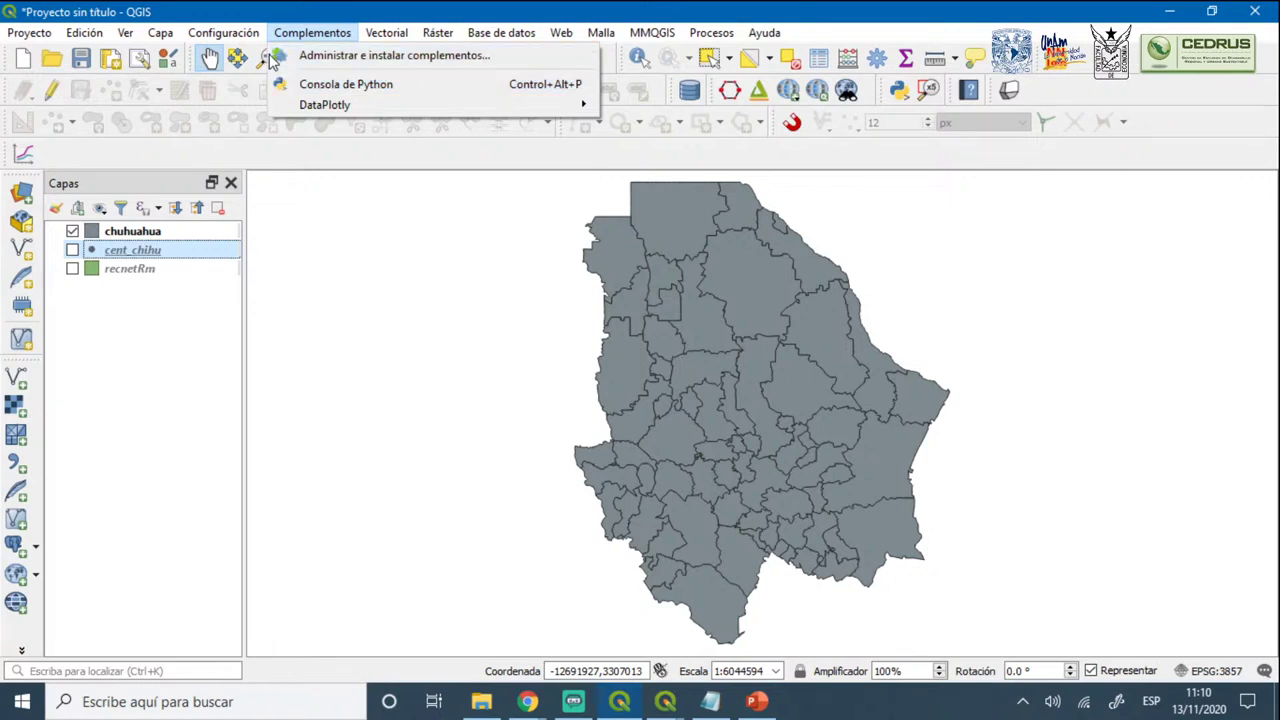
pyautogui.click(350, 64)
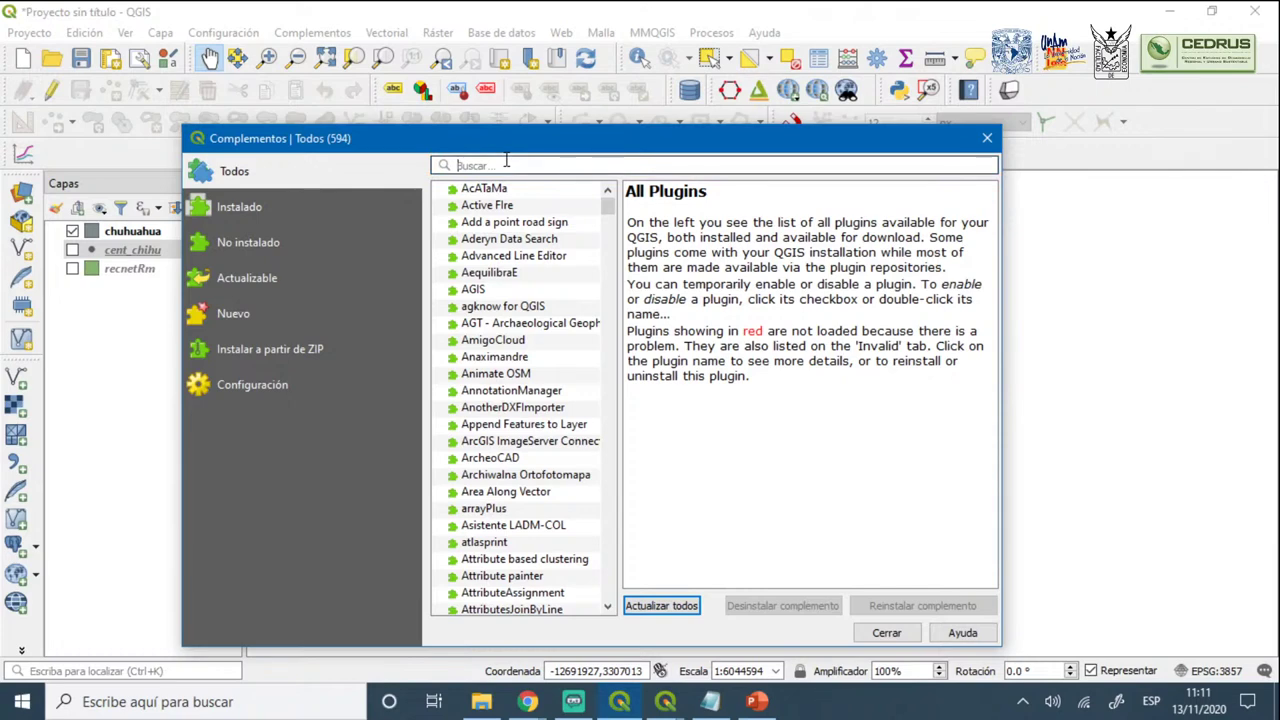
pyautogui.write('q')
pyautogui.press('BackSpace')
pyautogui.write('Q')
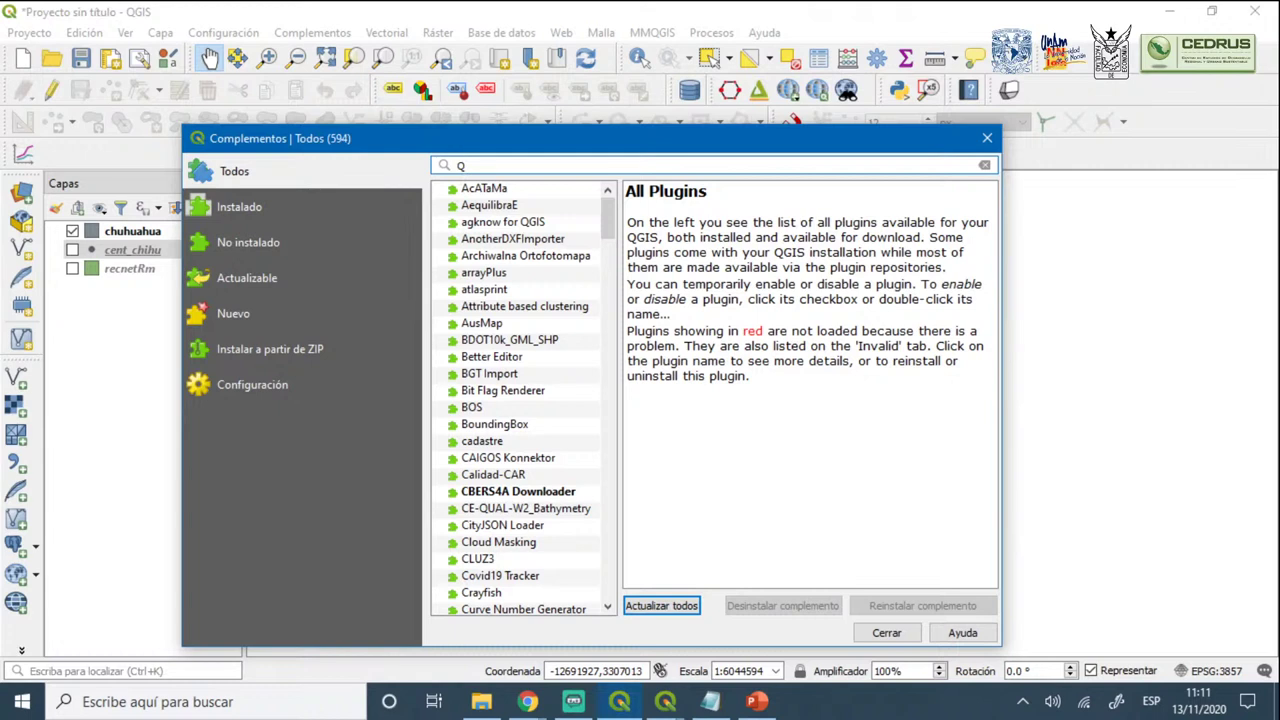
pyautogui.write('gis')
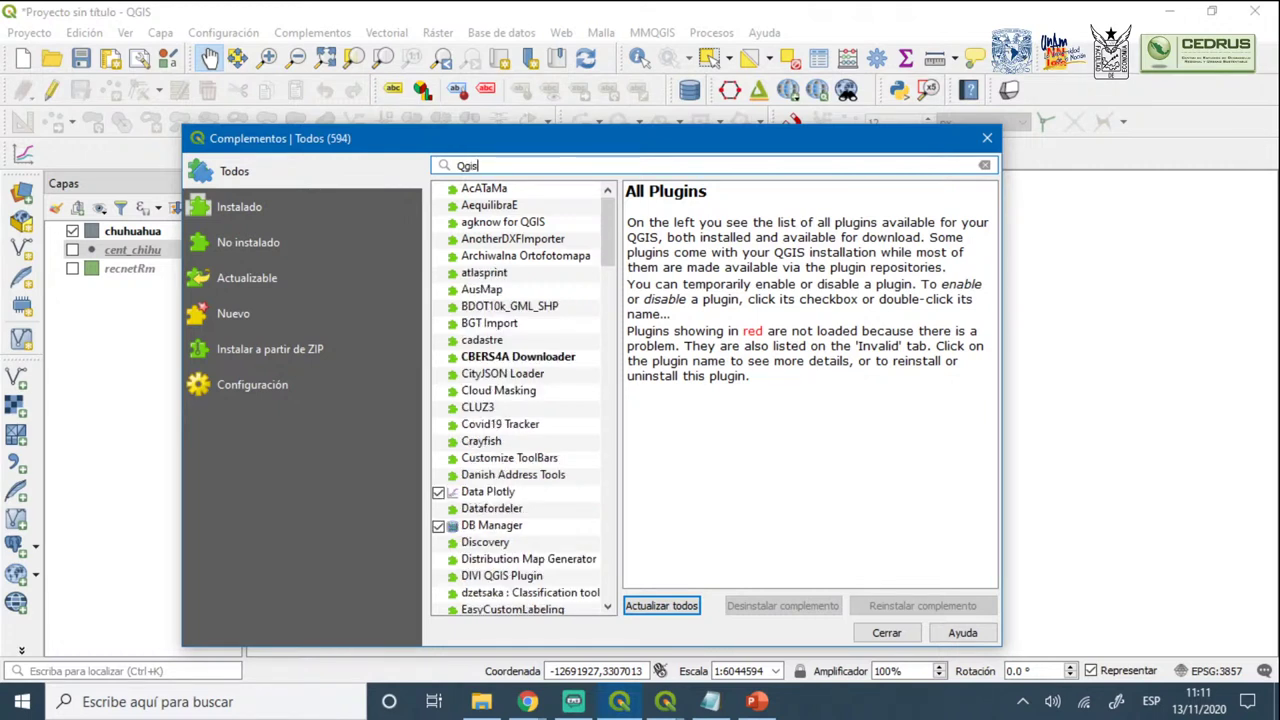
pyautogui.write('2')
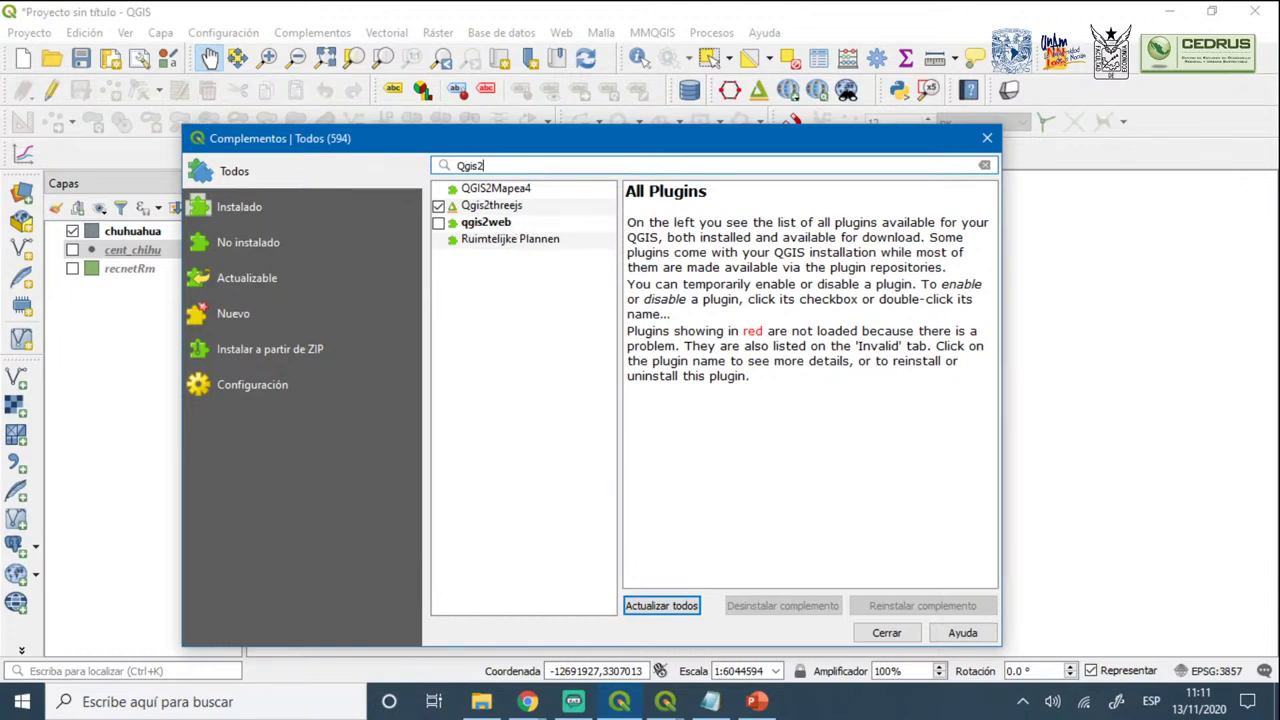
pyautogui.write('thee')
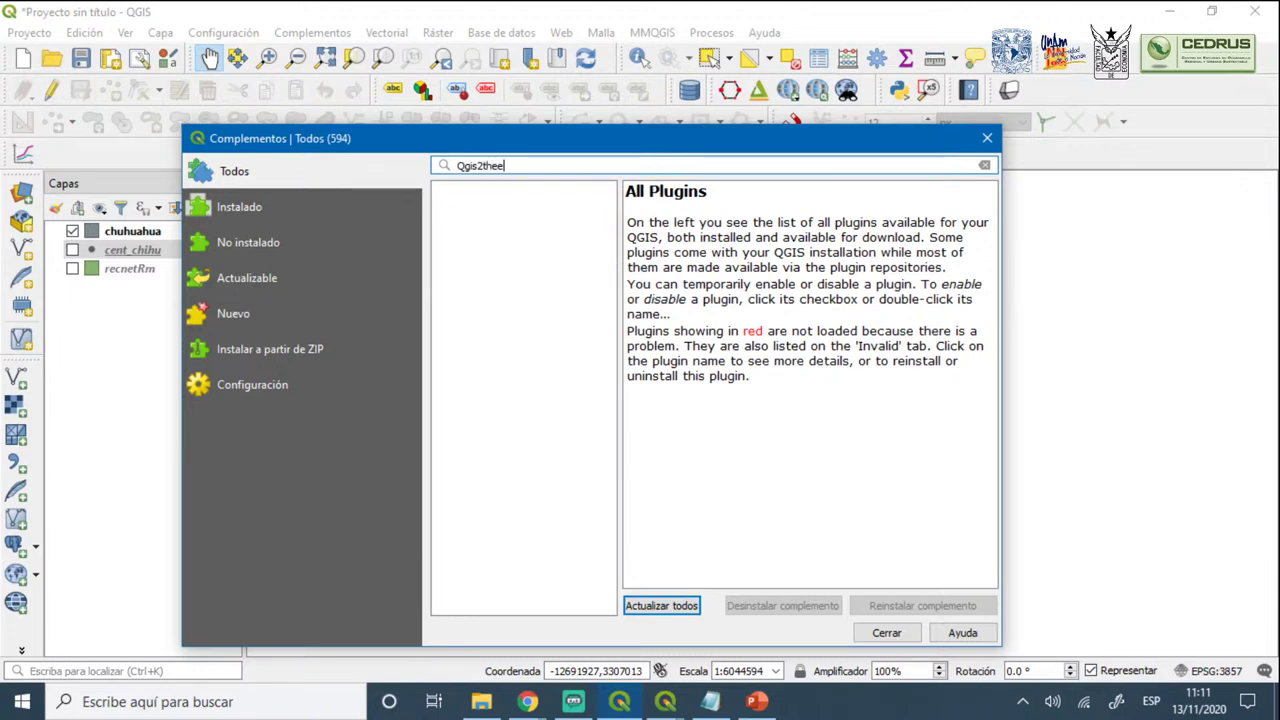
pyautogui.press('BackSpace')
pyautogui.press('BackSpace')
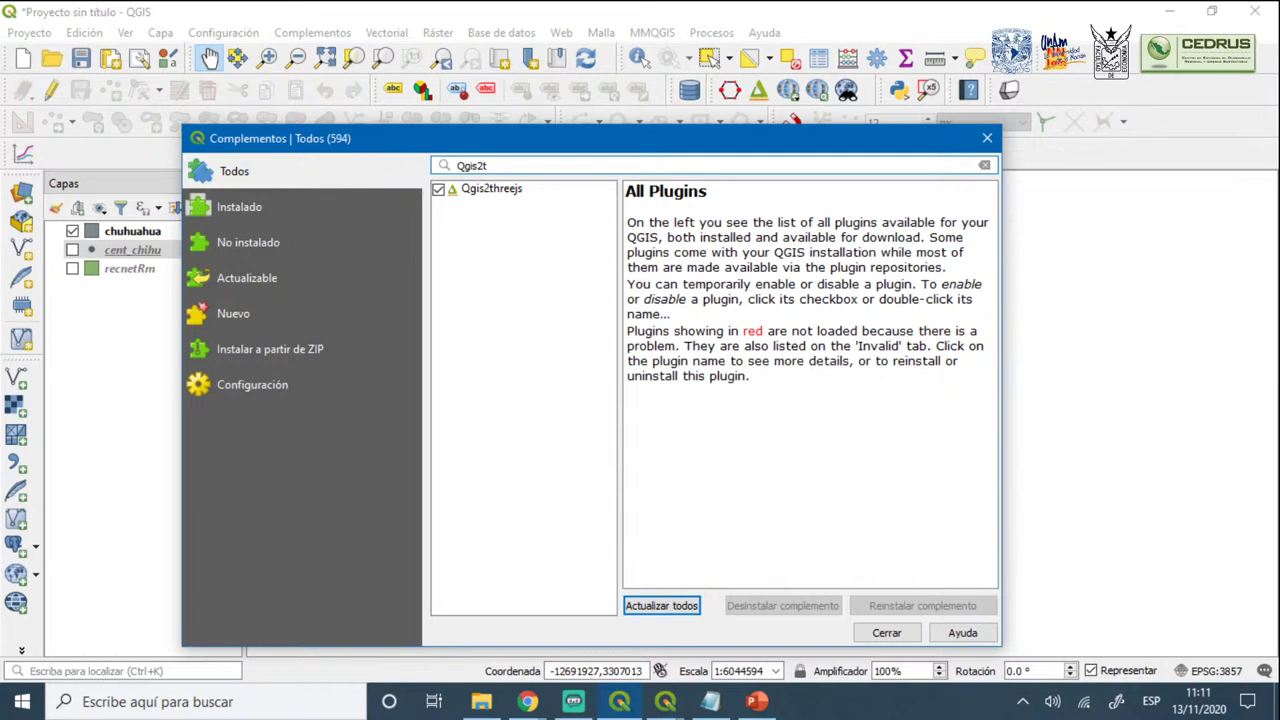
pyautogui.write('hree')
pyautogui.write('js')
# Examine the description of the Qgis2threejs plugin and close the plugin manager
pyautogui.hotkey('alt', 'Tab')
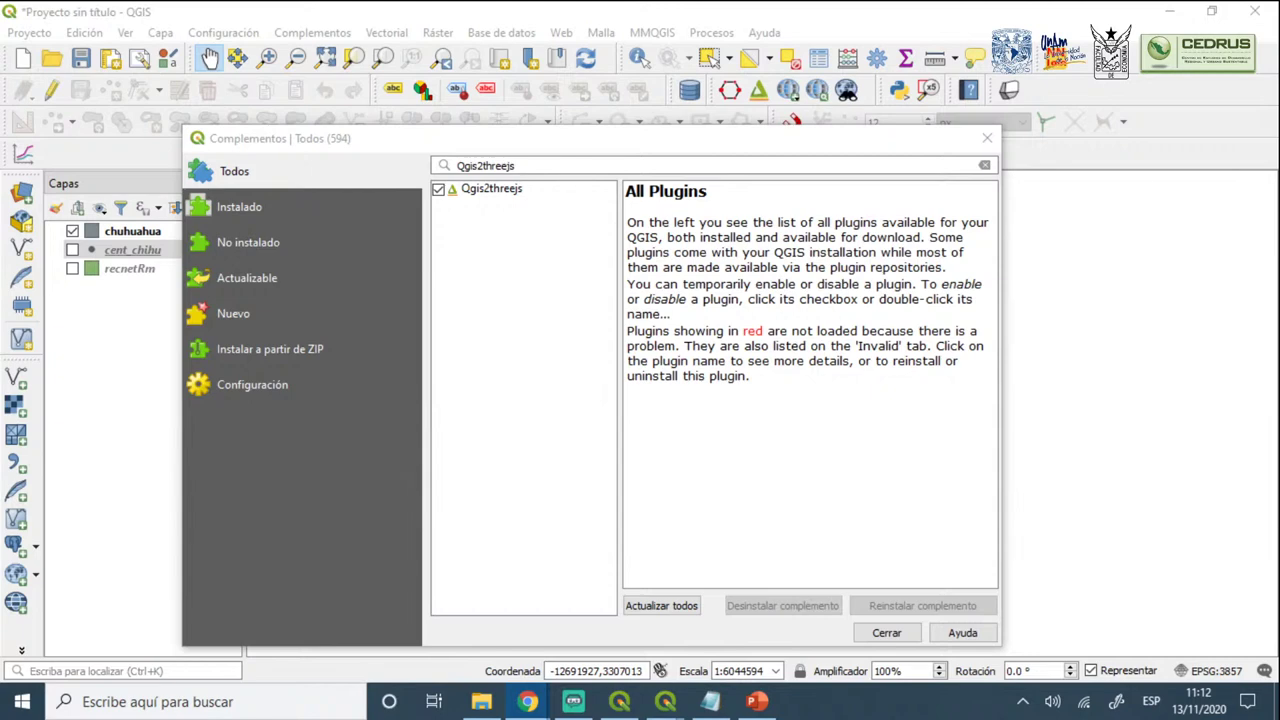
pyautogui.click(499, 194)
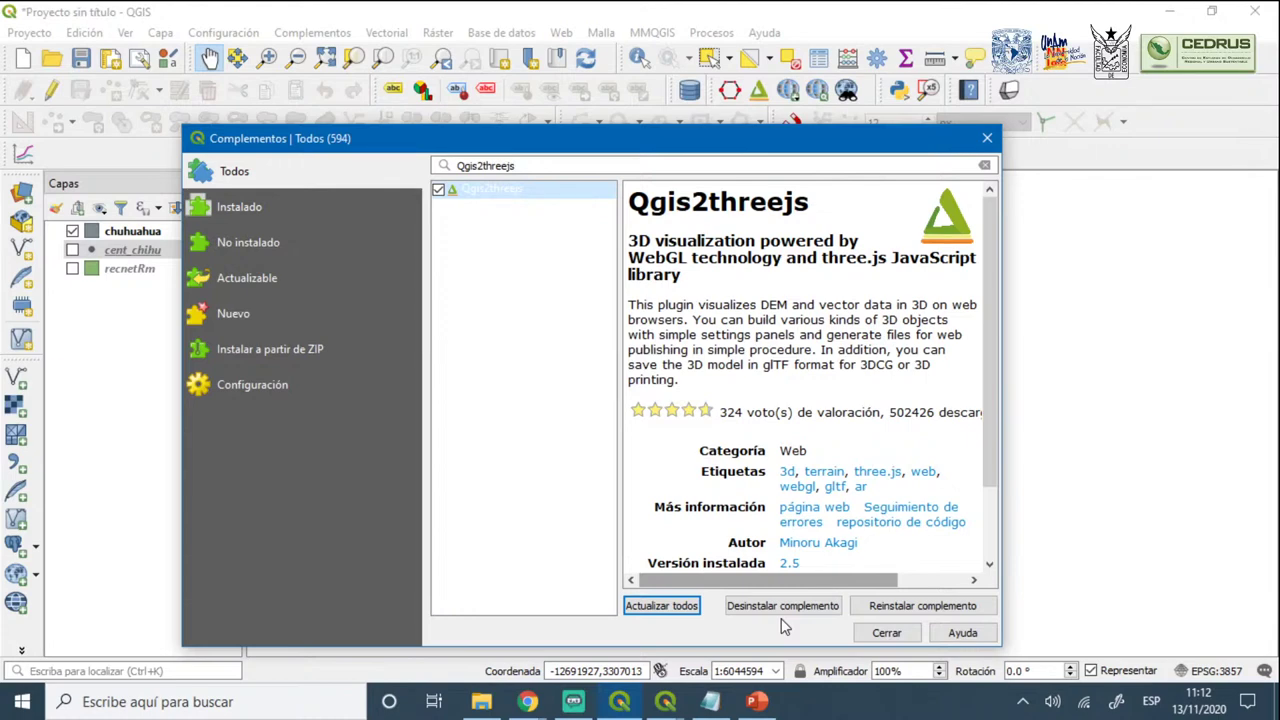
pyautogui.click(987, 140)
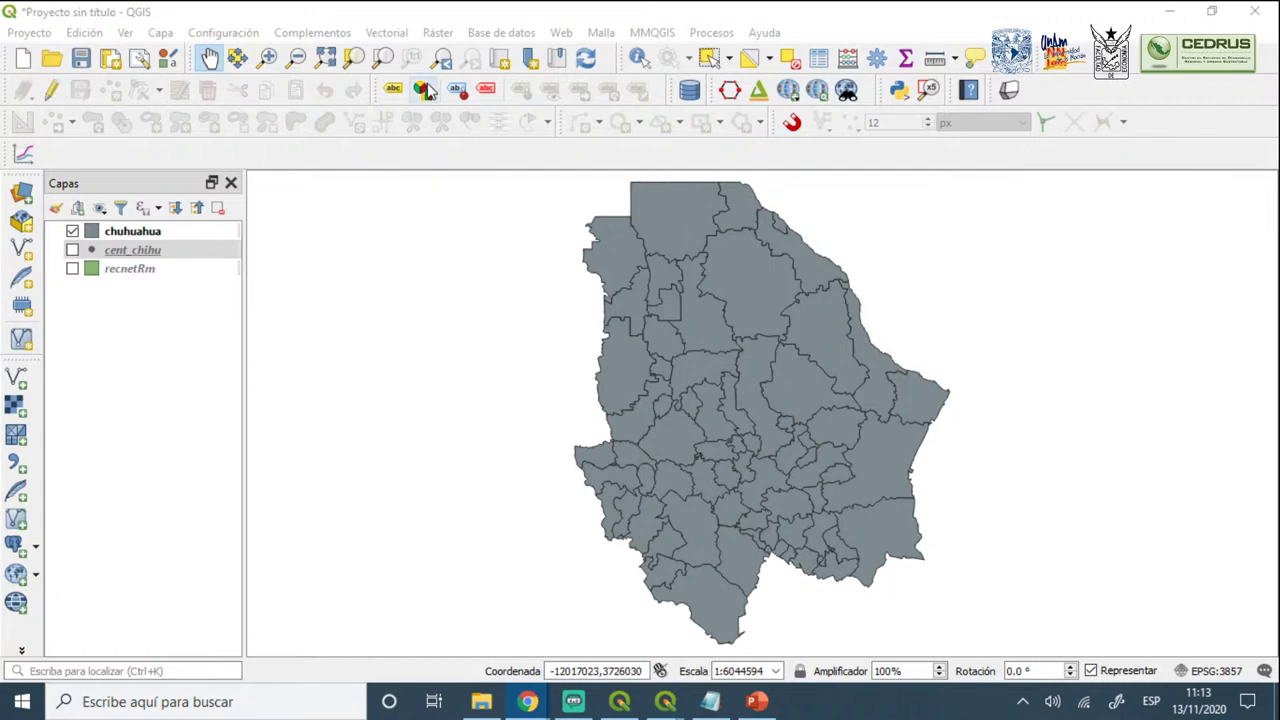
# Reopen the plugin manager on the Qgis2threejs search and highlight the plugin name in the search text
pyautogui.click(295, 290)
pyautogui.click(312, 32)
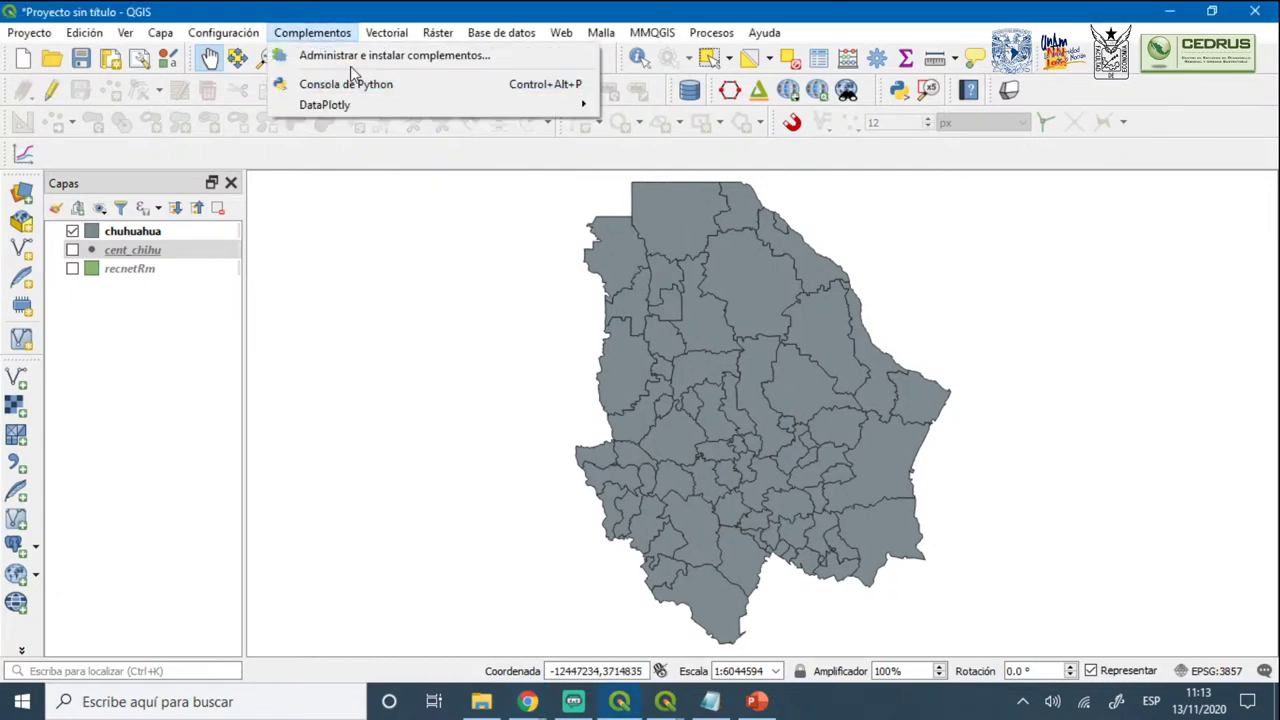
pyautogui.press('Escape')
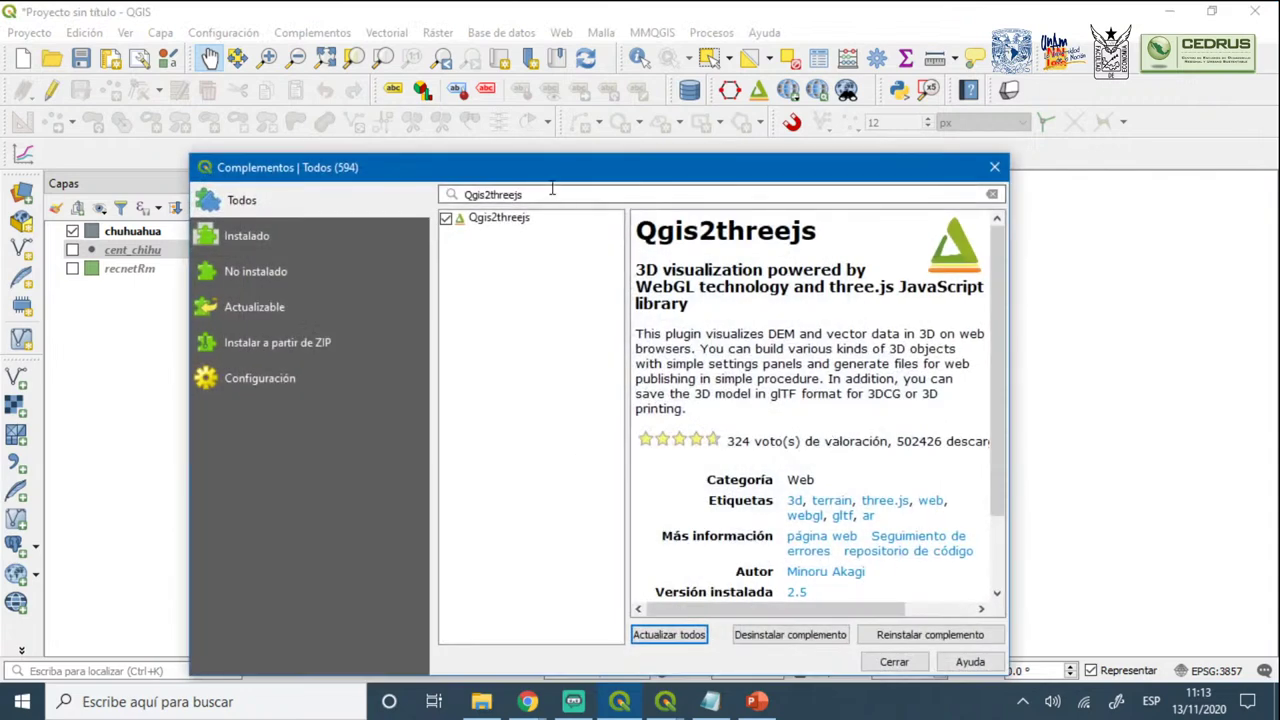
pyautogui.moveTo(576, 195); pyautogui.dragTo(450, 198)
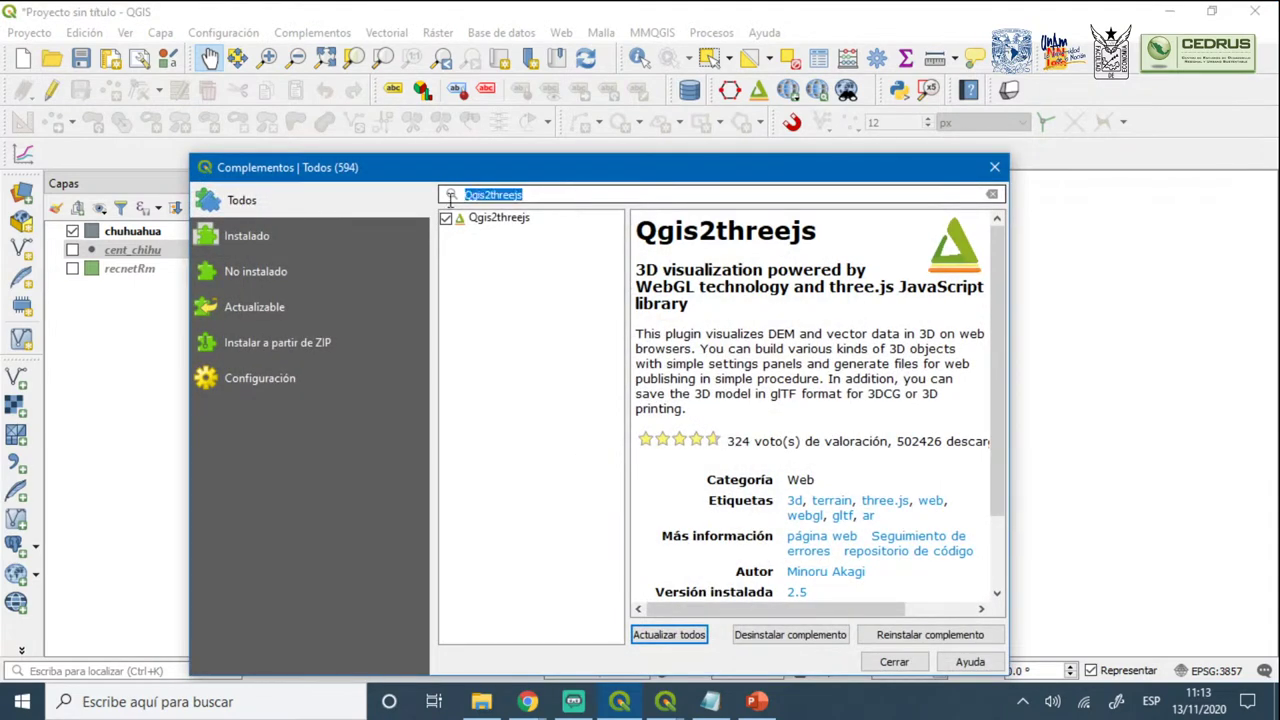
# Launch the Windows magnifier Lupa and enlarge the screen to 200% to show the Qgis2threejs plugin name
pyautogui.click(258, 701)
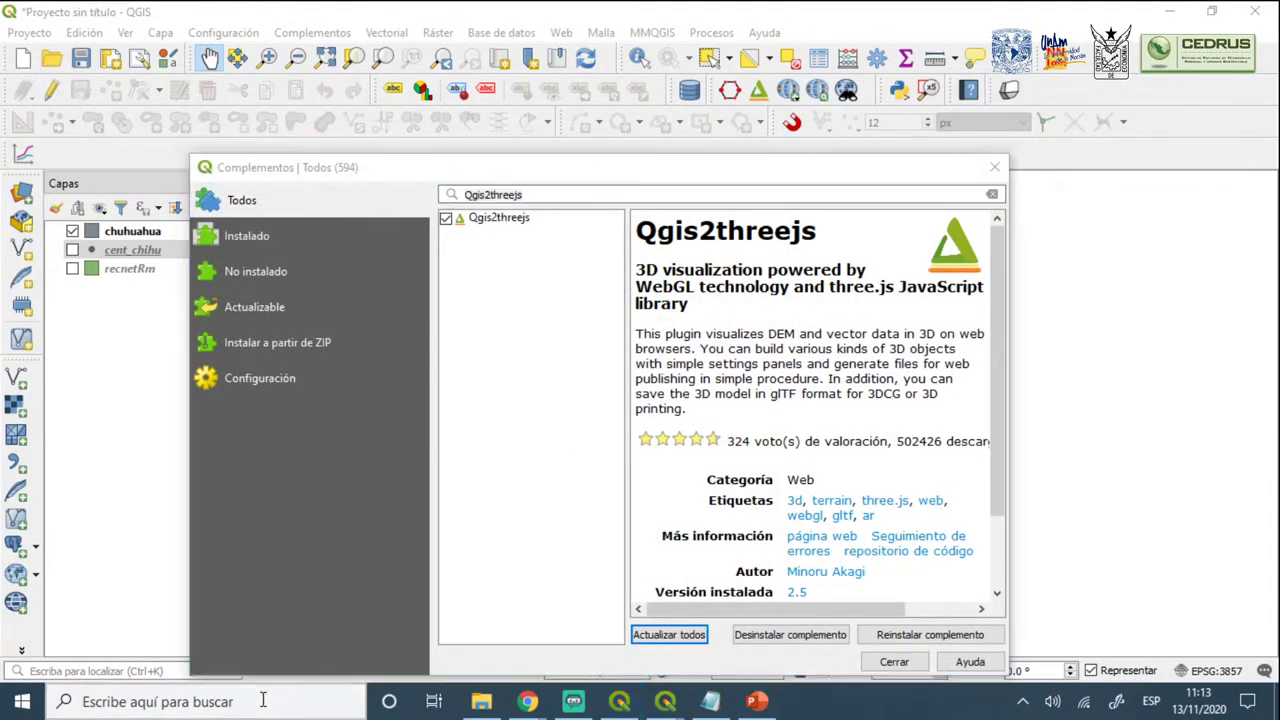
pyautogui.write('lupa')
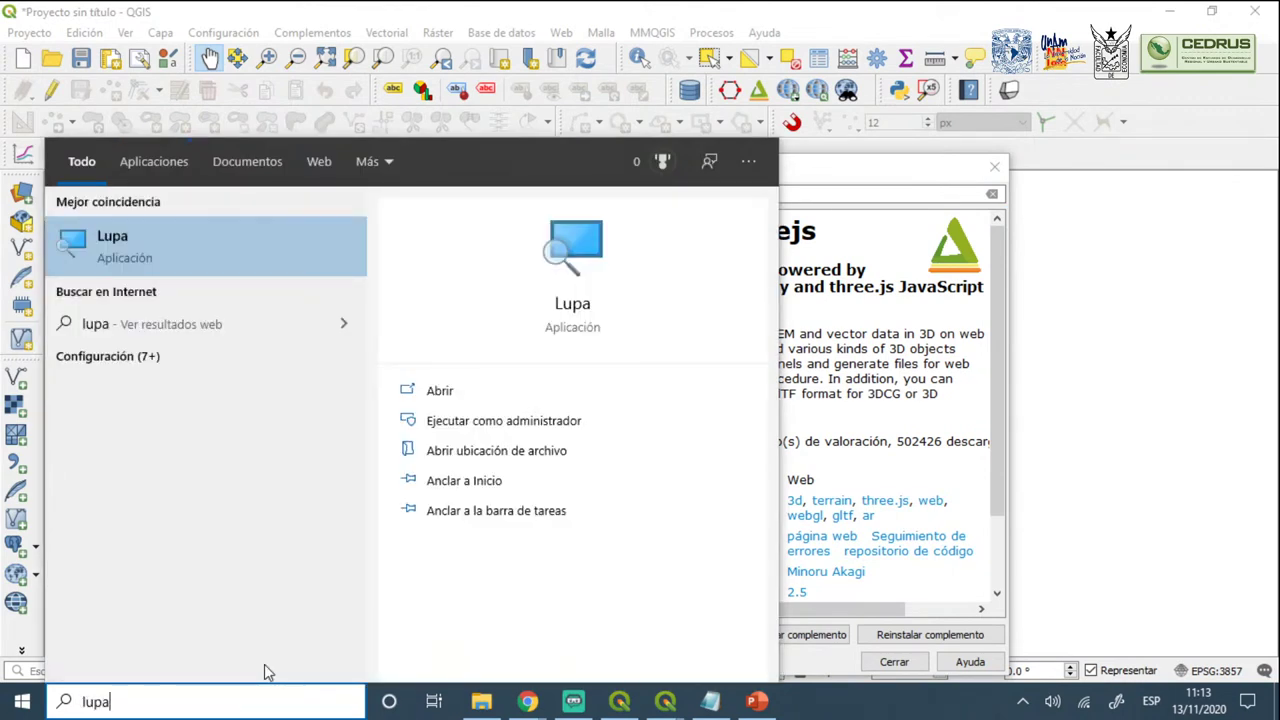
pyautogui.press('Return')
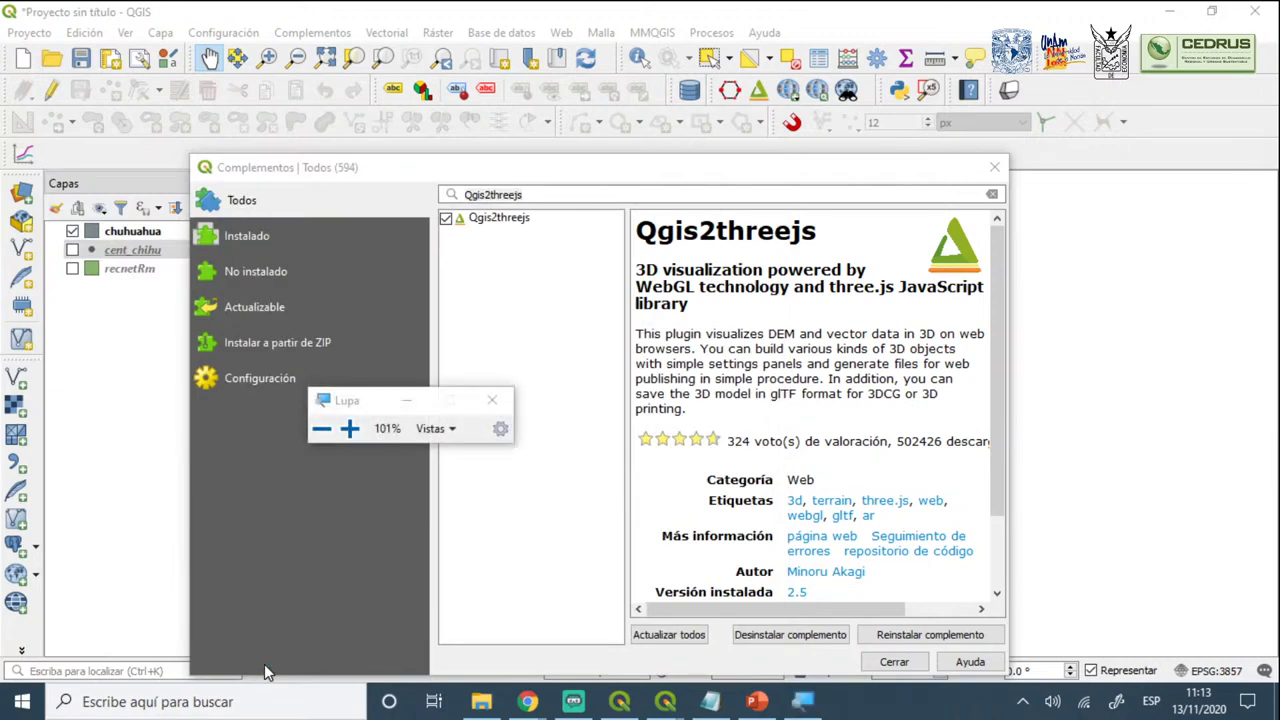
pyautogui.click(350, 430)
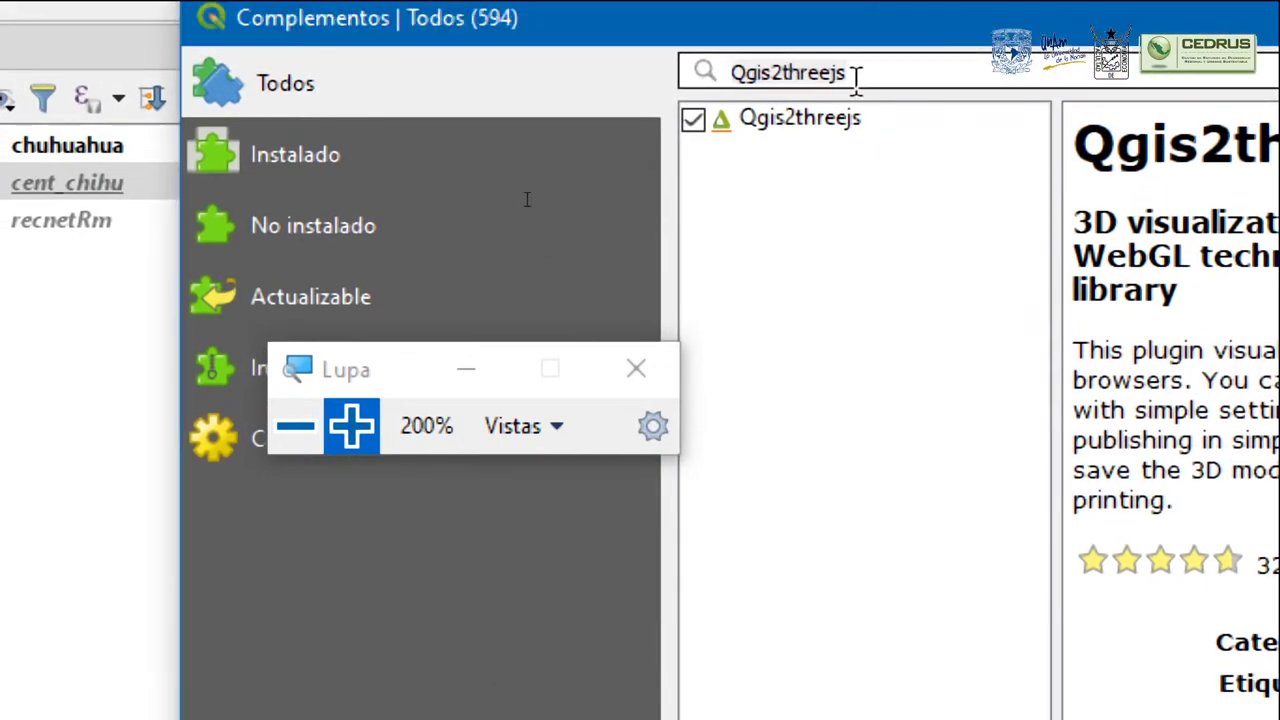
# Highlight the Qgis2threejs name in the plugin search, then close the Lupa magnifier and the plugin manager
pyautogui.moveTo(857, 75); pyautogui.dragTo(647, 73)
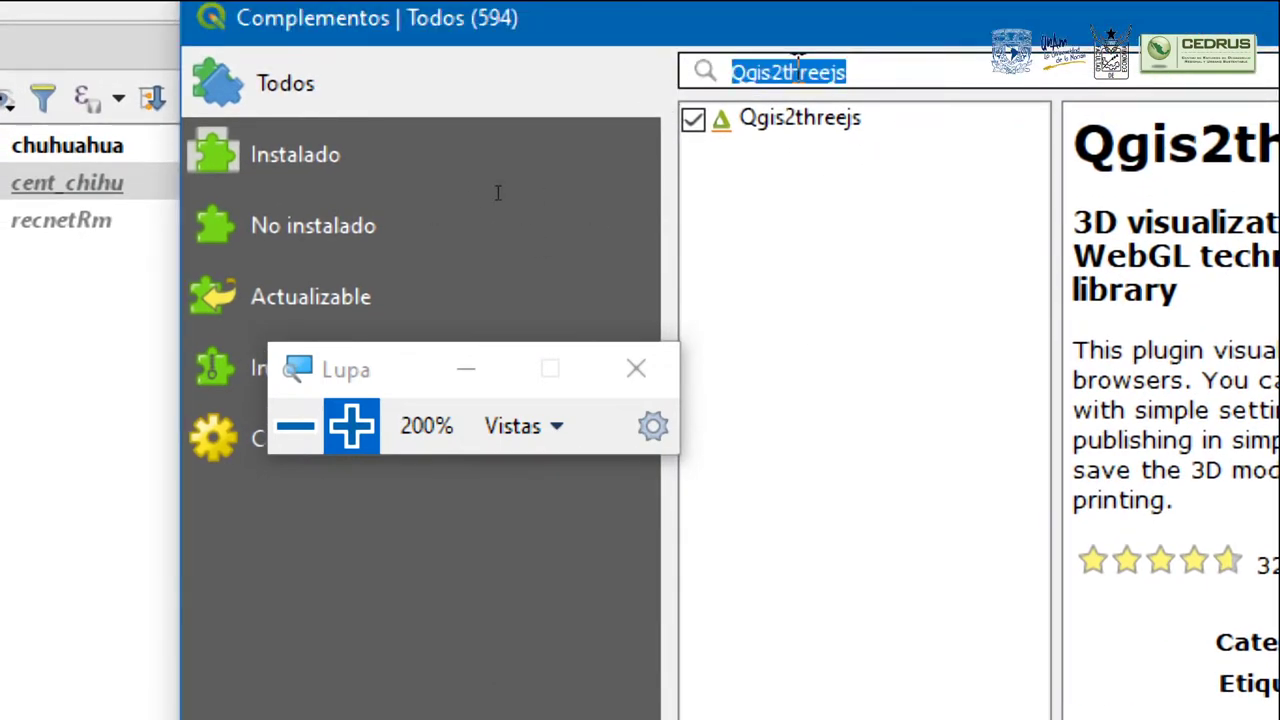
pyautogui.click(968, 72)
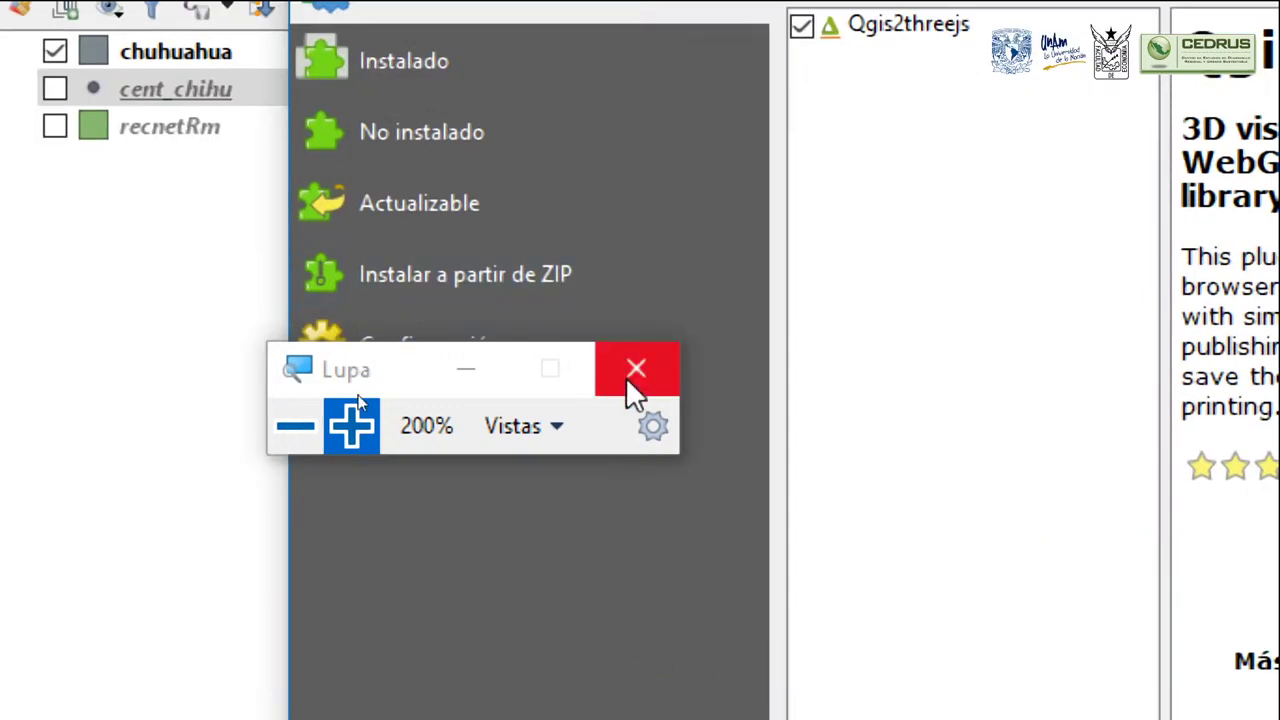
pyautogui.click(627, 379)
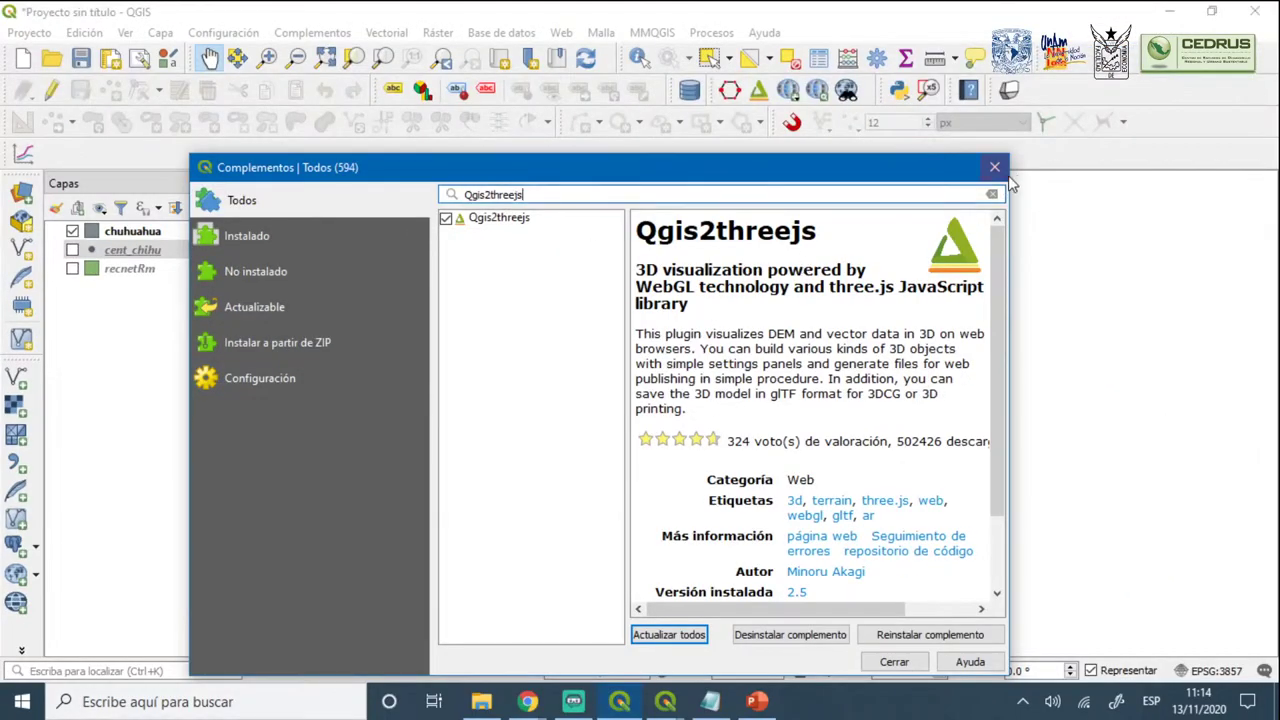
pyautogui.click(1003, 172)
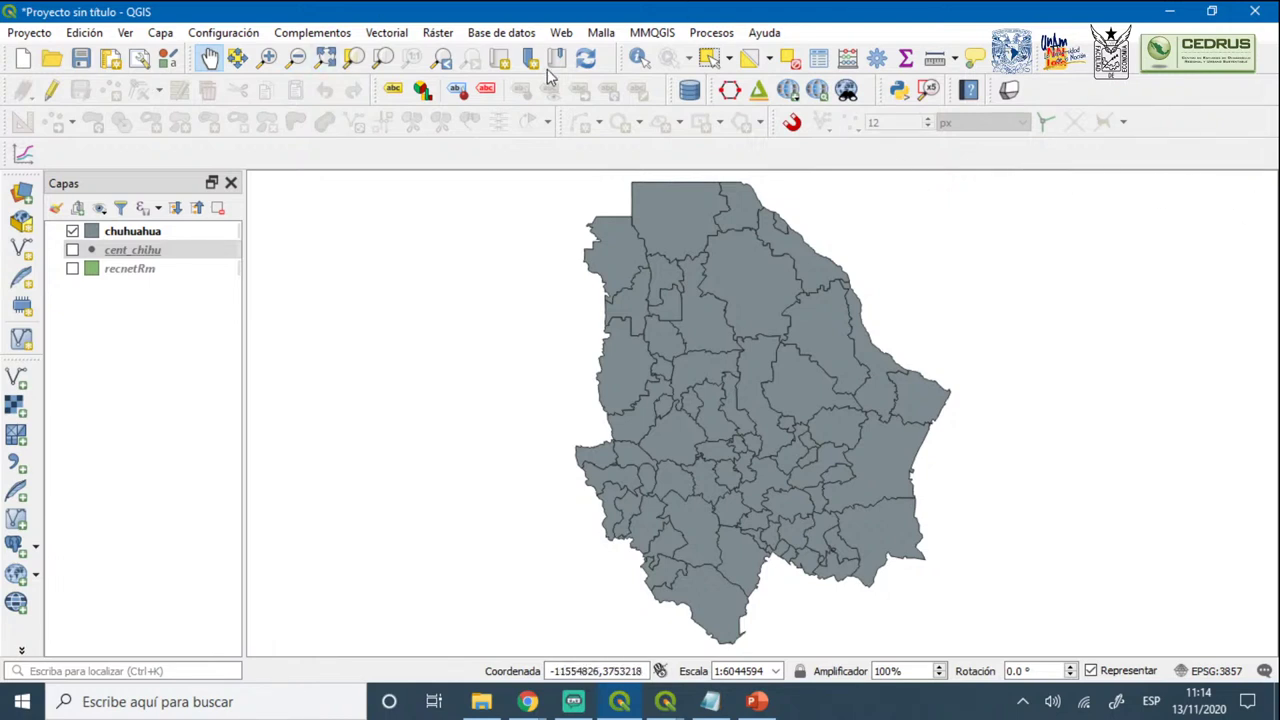
# Launch the Qgis2threejs Exporter with its preview enabled
pyautogui.click(561, 33)
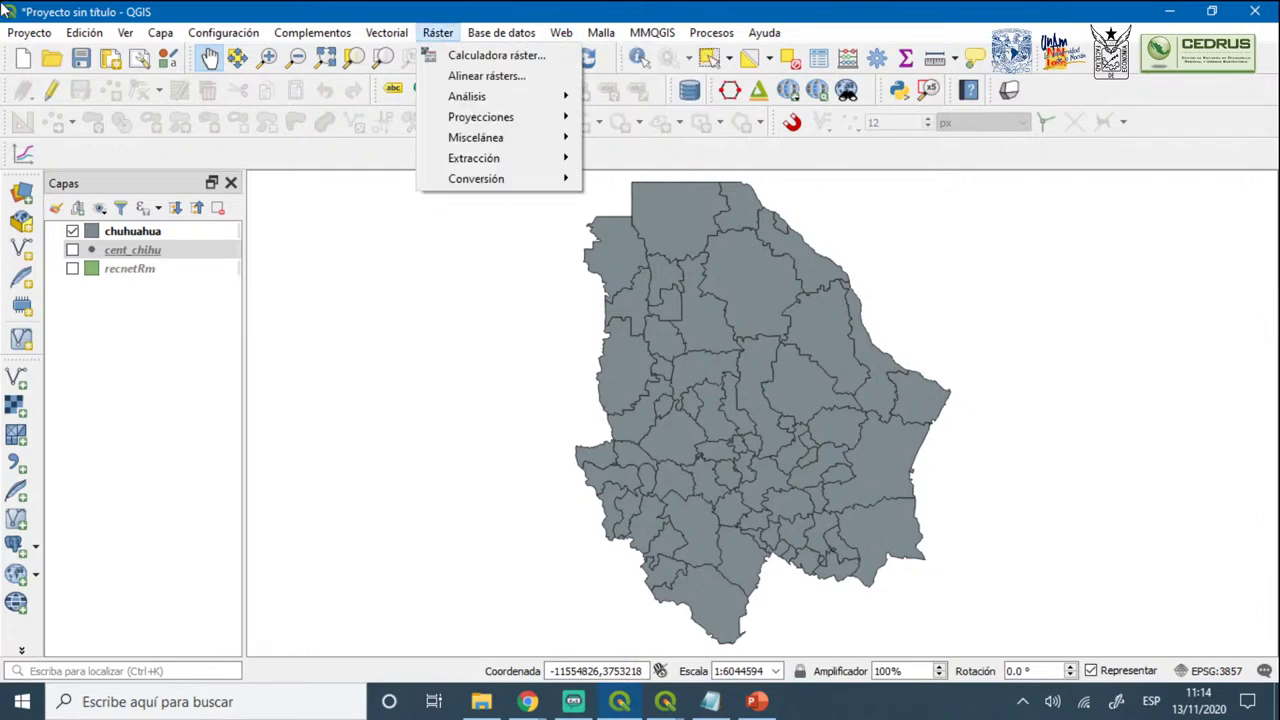
pyautogui.moveTo(84, 33)
pyautogui.click(1071, 331)
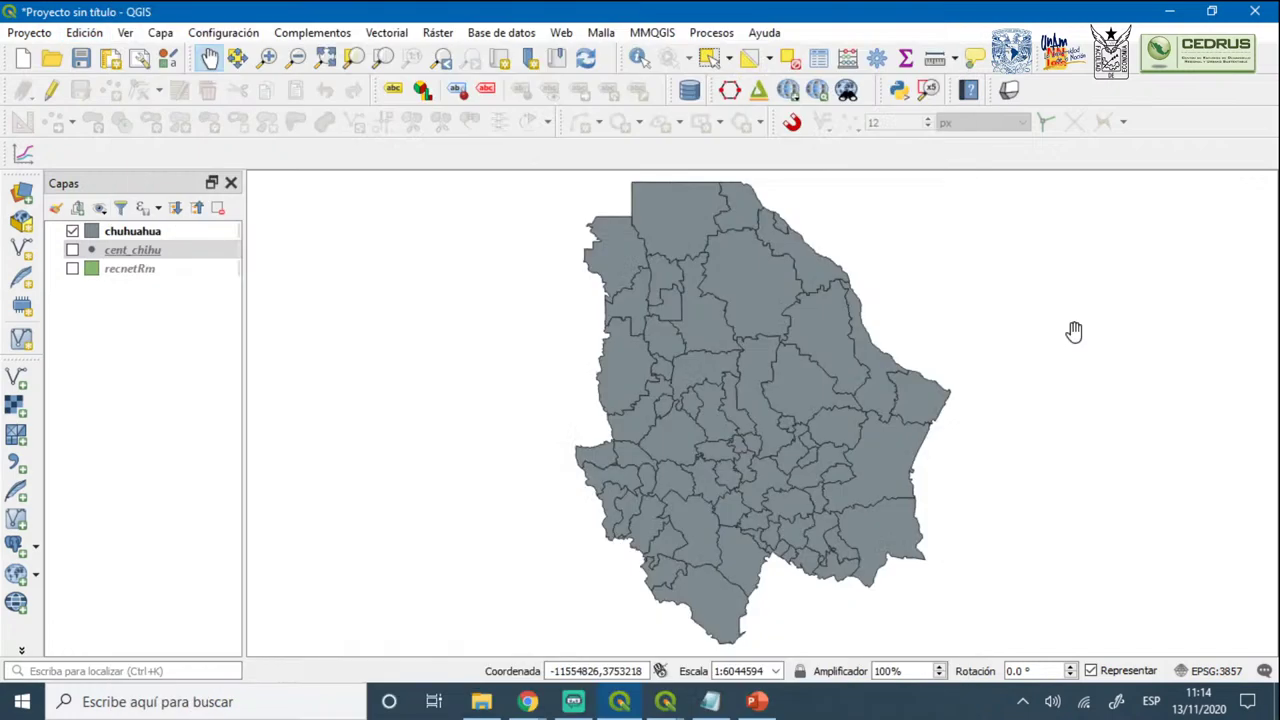
pyautogui.click(563, 36)
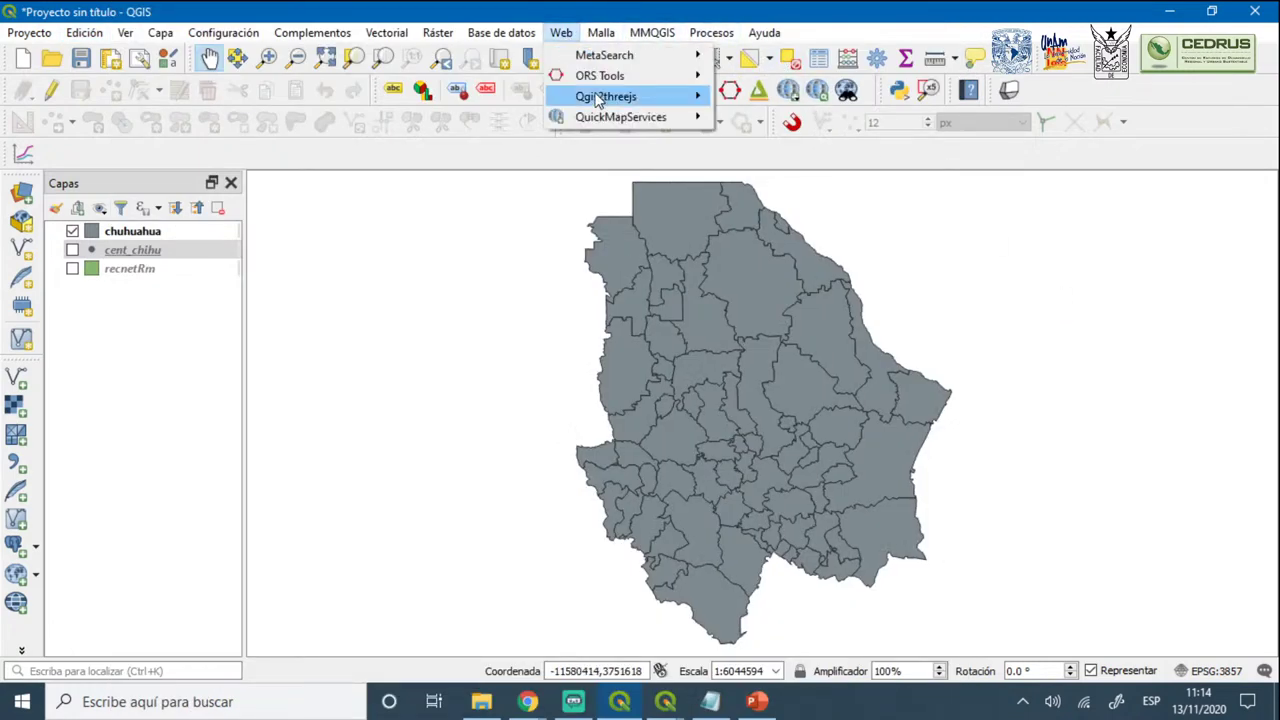
pyautogui.moveTo(596, 100)
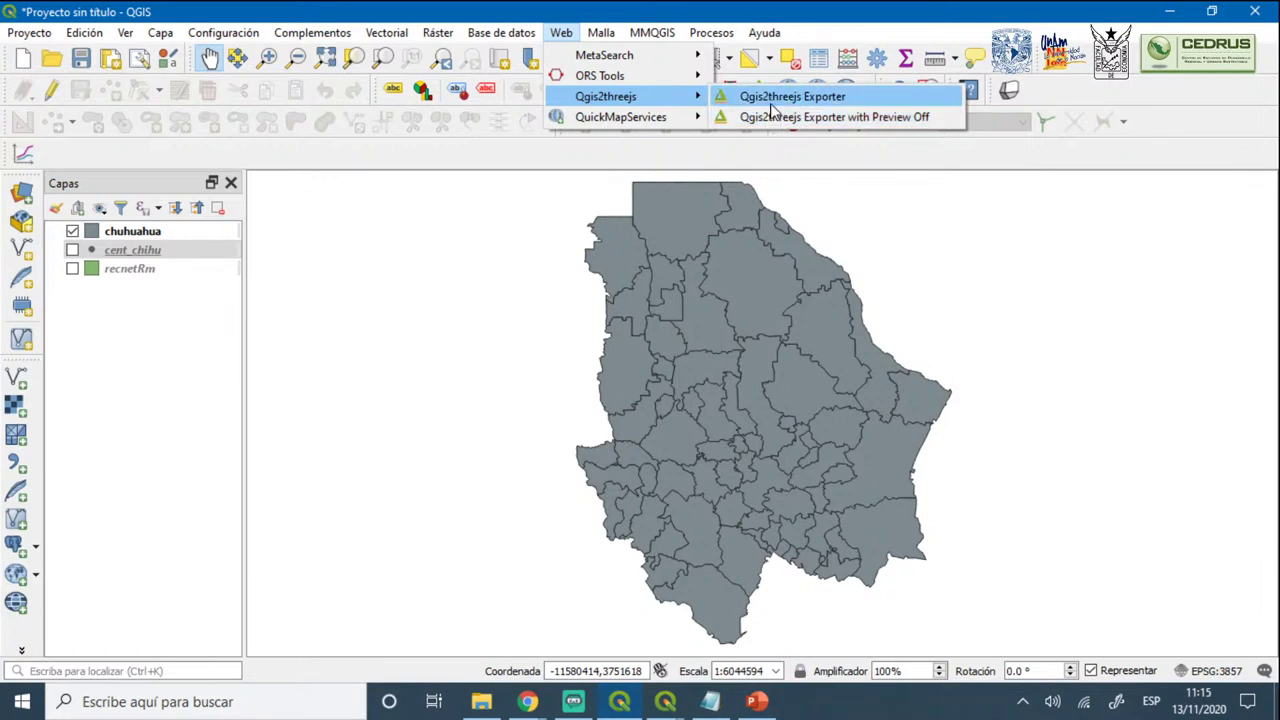
pyautogui.click(770, 102)
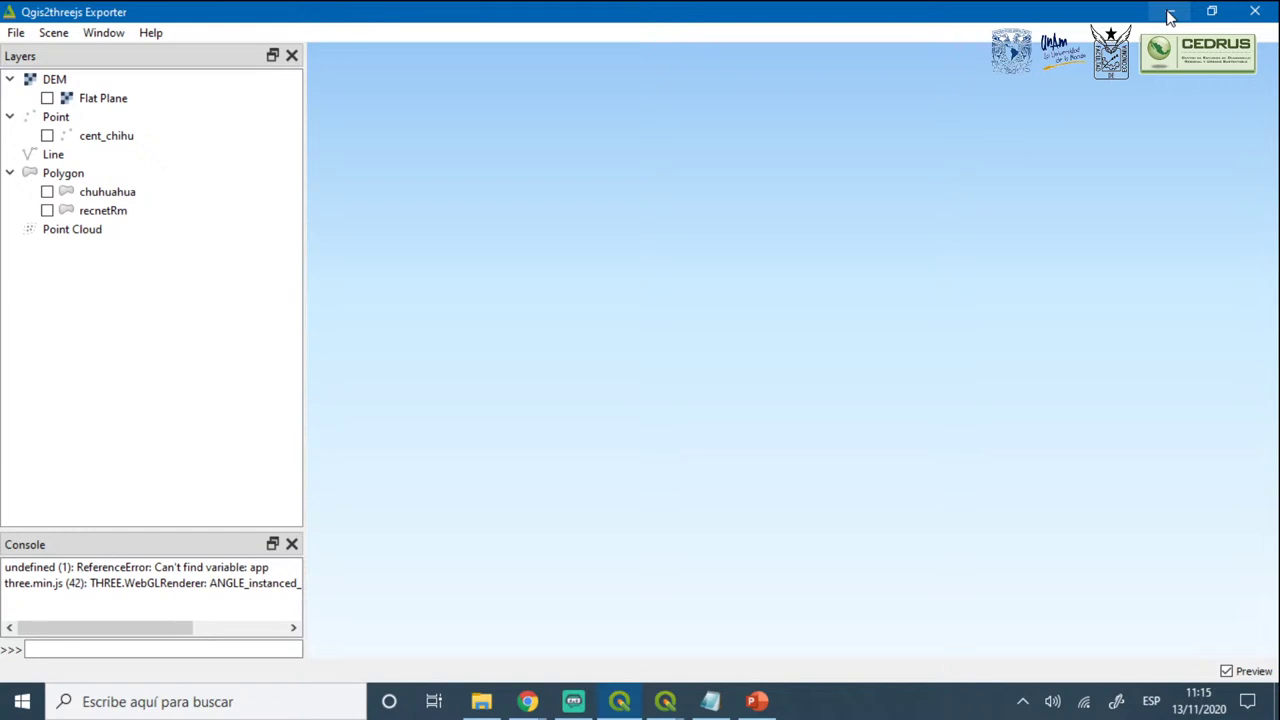
# Minimize the Qgis2threejs Exporter window to return to the main QGIS map
pyautogui.click(1167, 14)
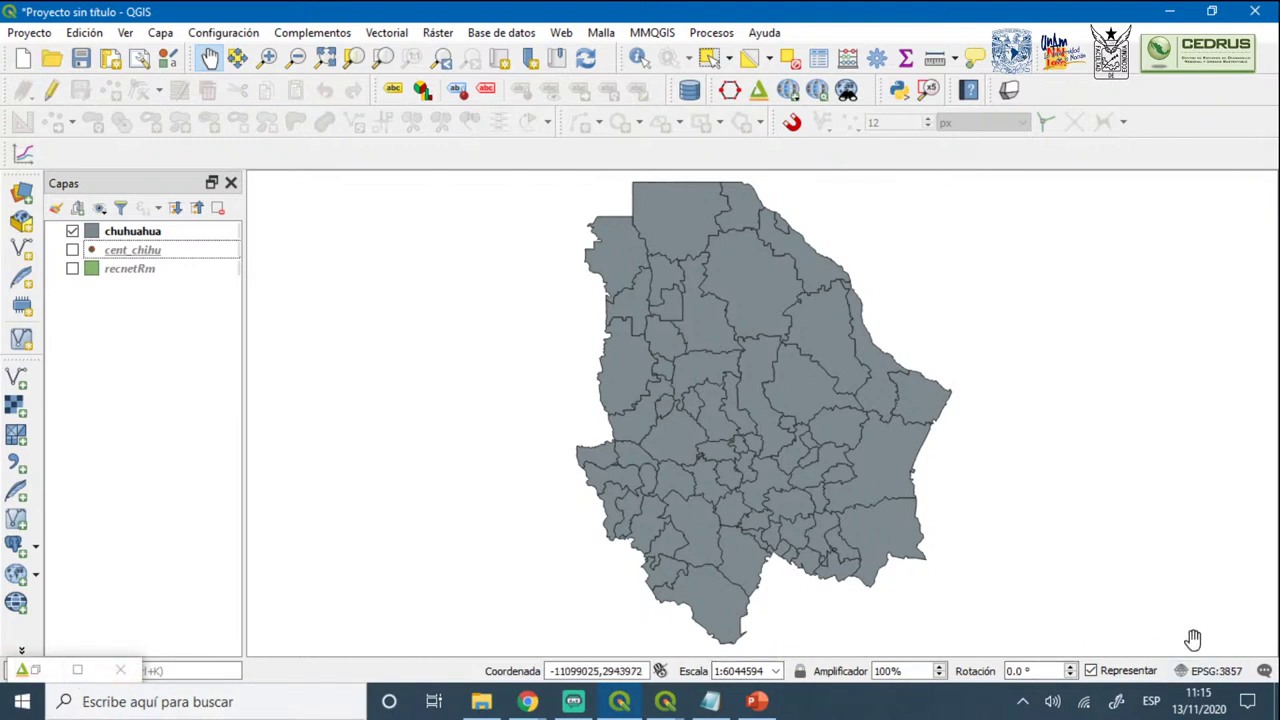
pyautogui.click(77, 671)
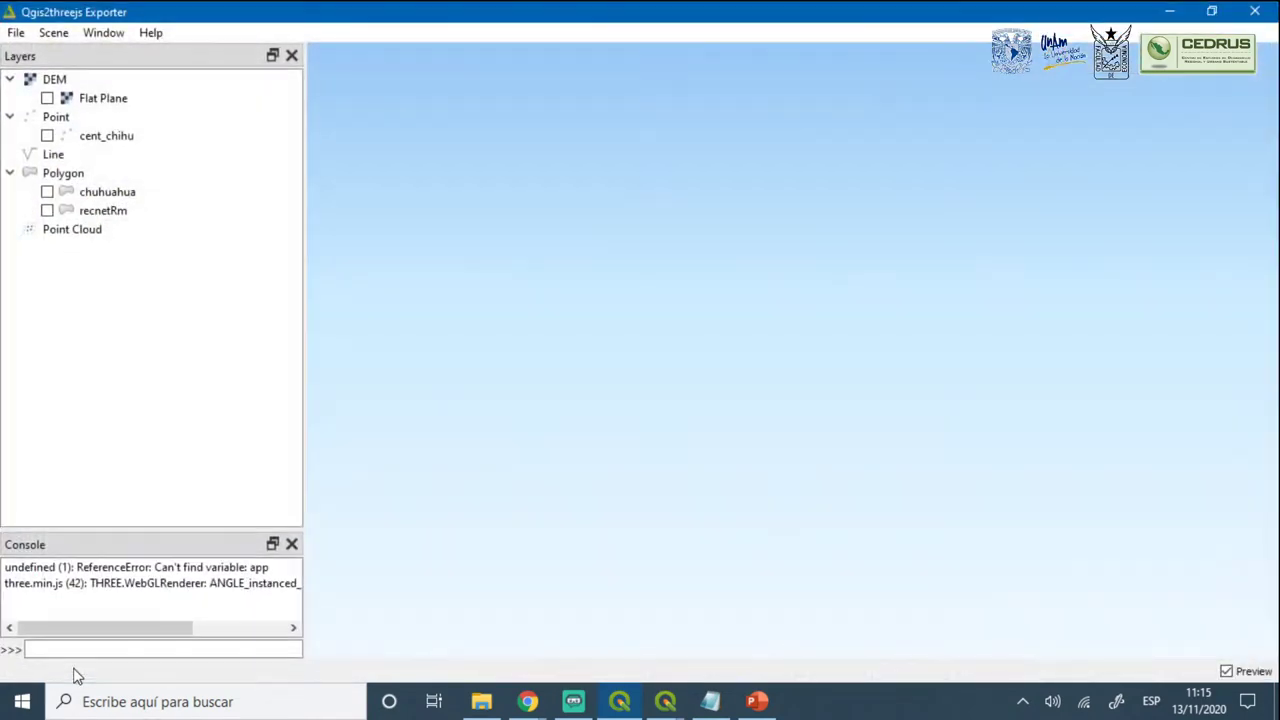
pyautogui.click(1169, 11)
# Open the symbology properties of the chuhuahua layer
pyautogui.click(120, 236)
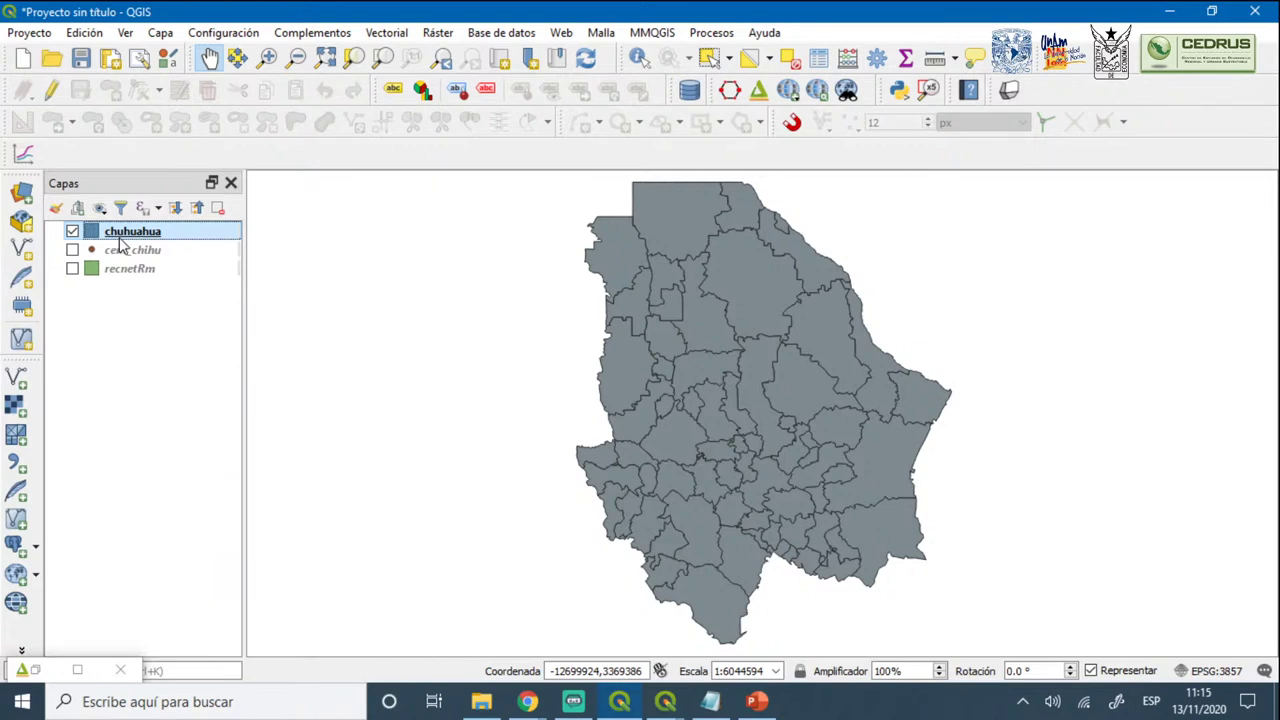
pyautogui.rightClick(122, 238)
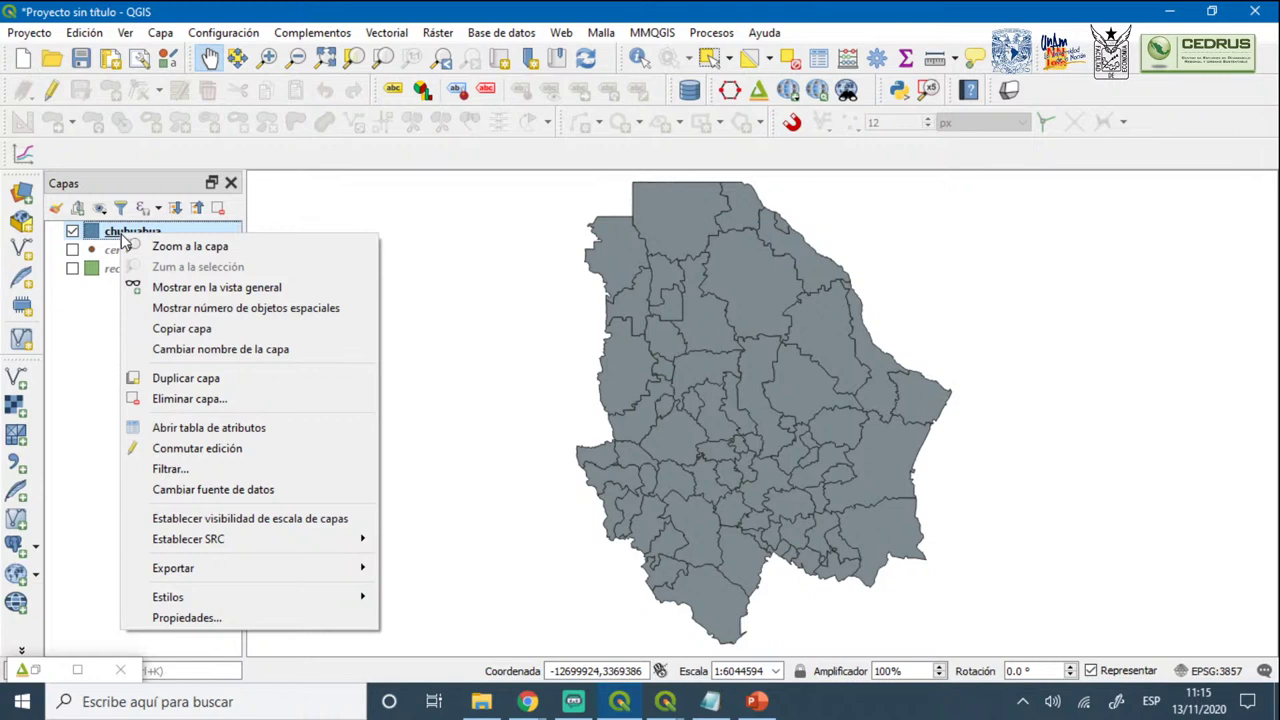
pyautogui.click(200, 618)
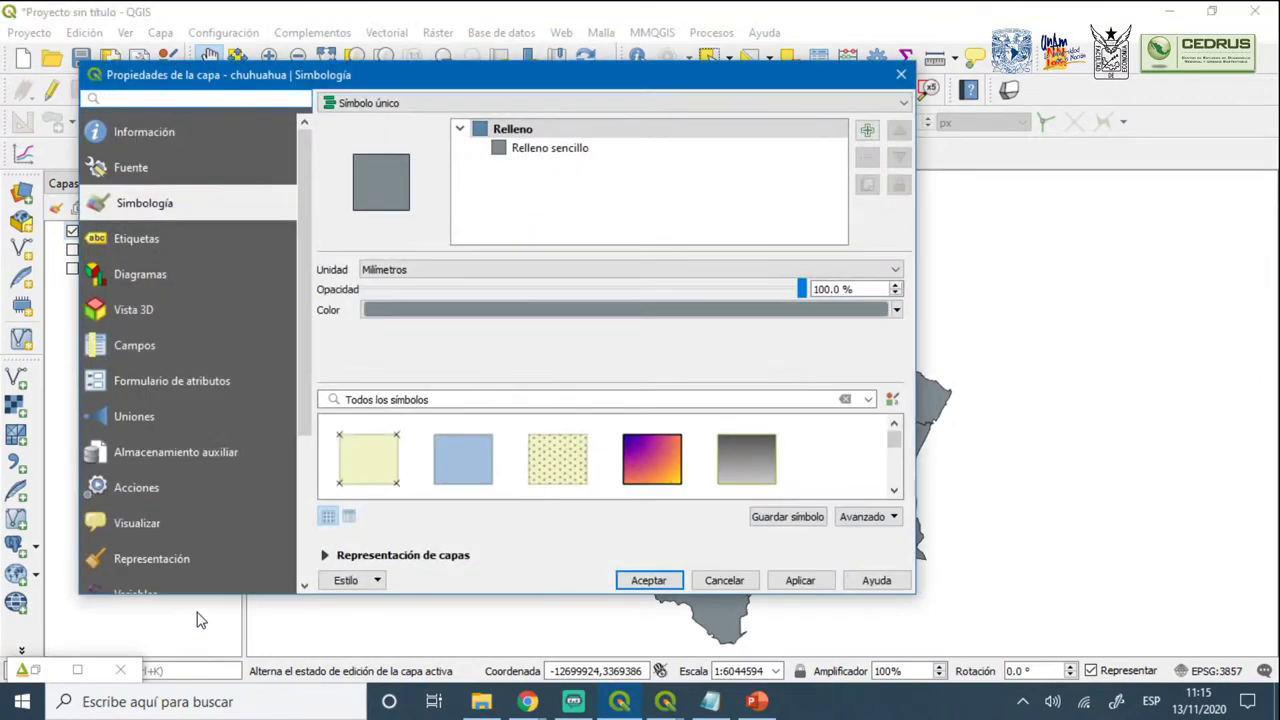
# Switch to the Diccionario_recnetRm file in Notepad, highlight the definition of the incidnc field, and return to QGIS
pyautogui.click(710, 702)
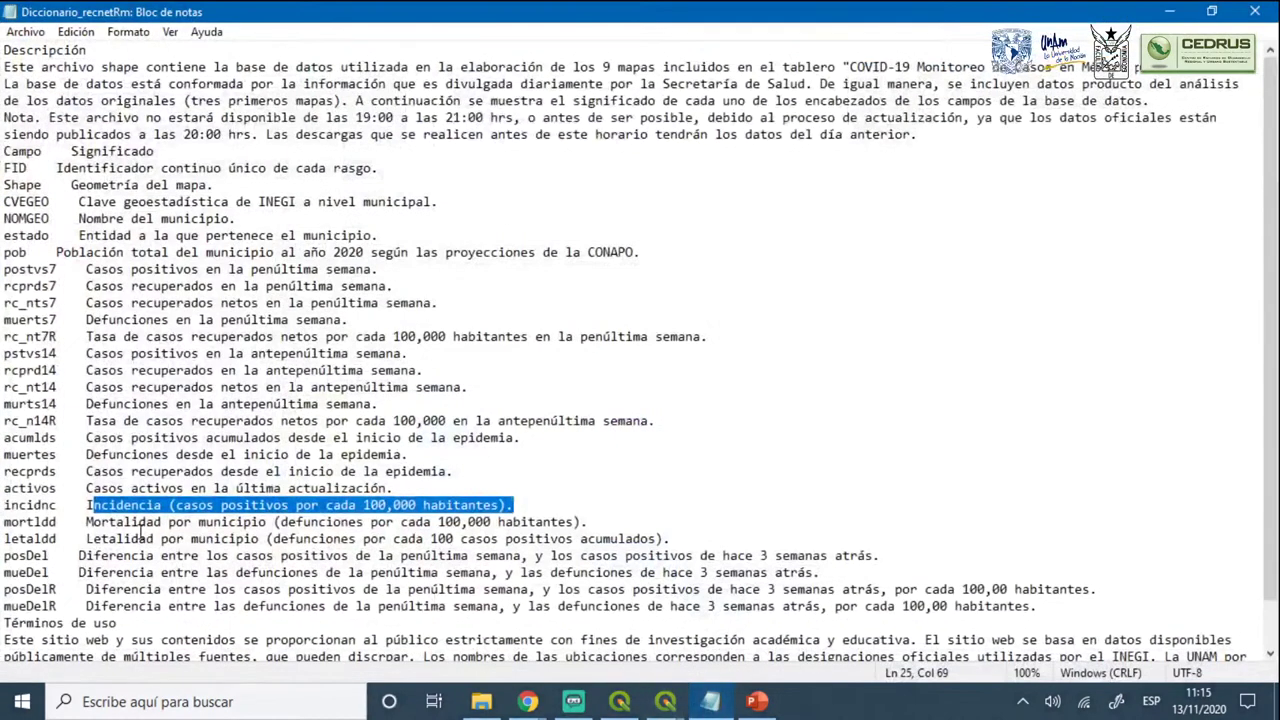
pyautogui.click(125, 512)
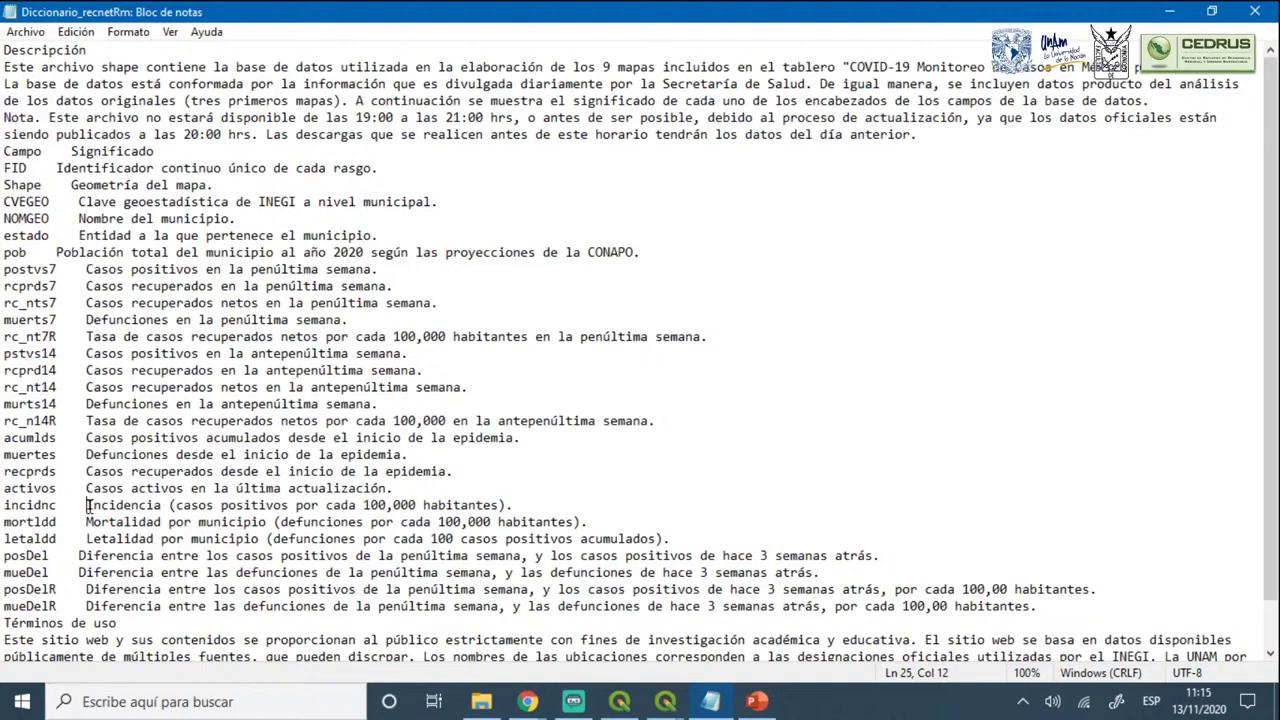
pyautogui.moveTo(4, 508); pyautogui.dragTo(516, 507)
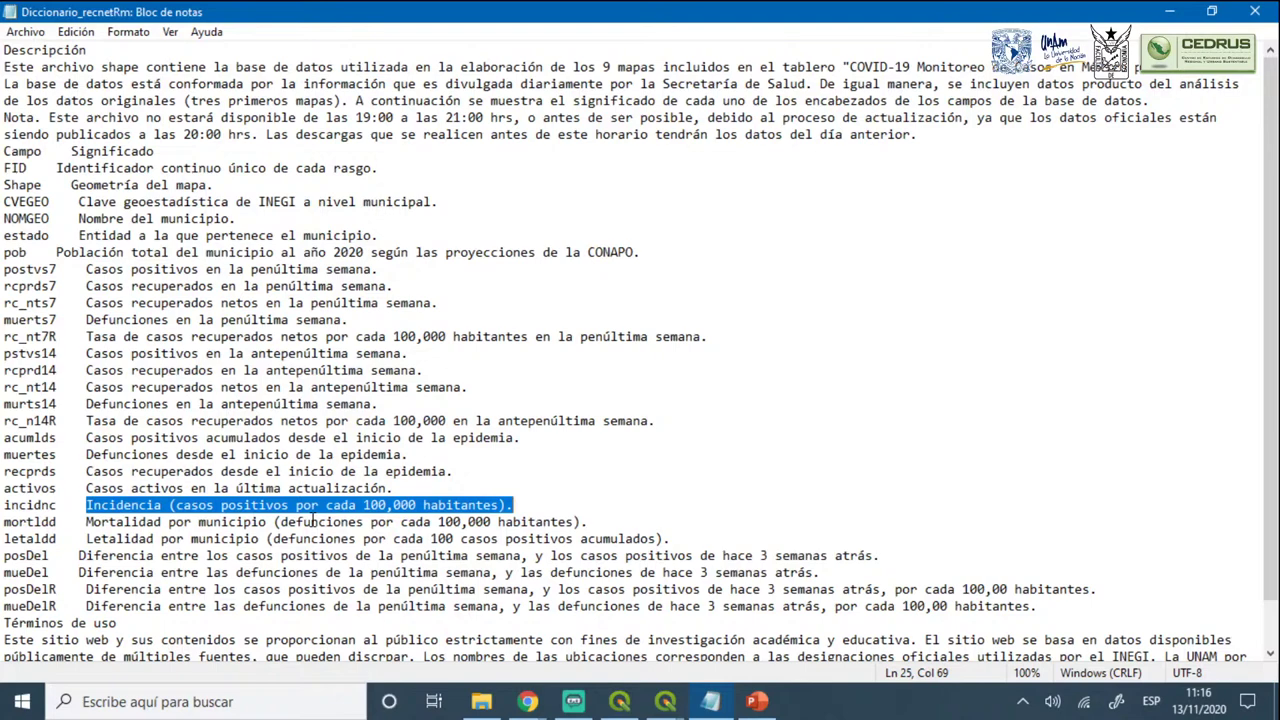
pyautogui.click(663, 703)
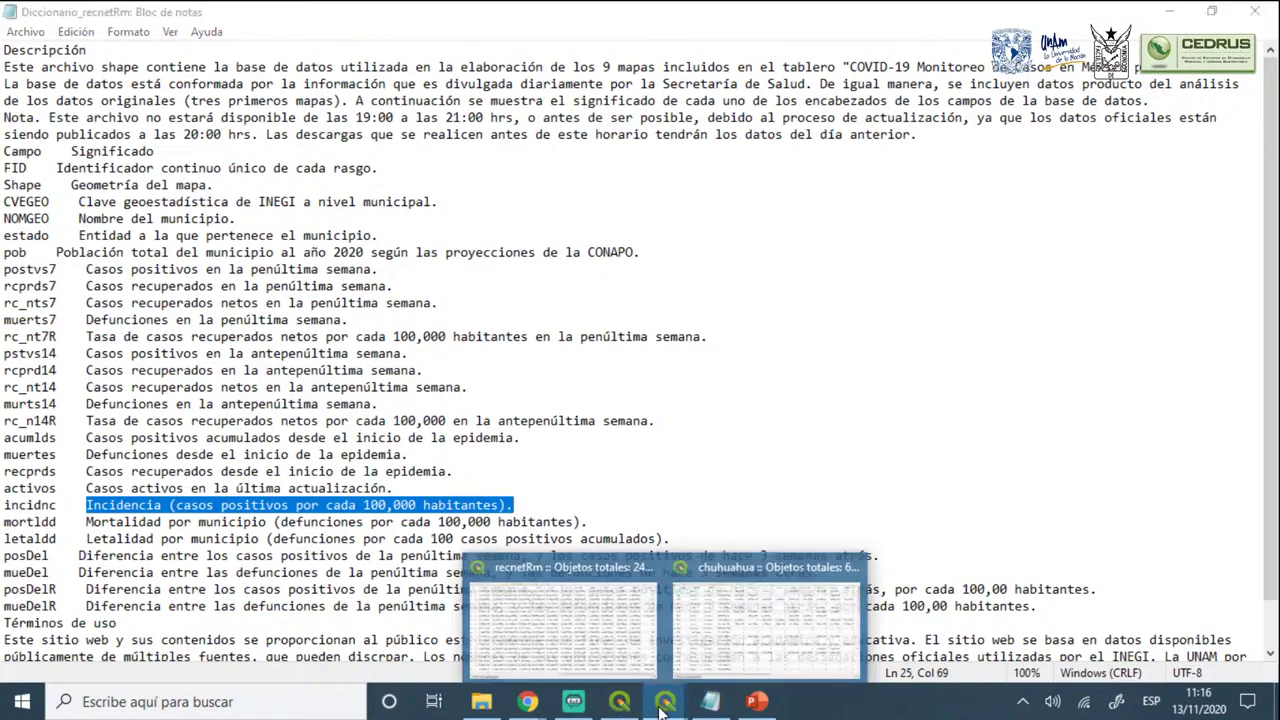
pyautogui.click(622, 704)
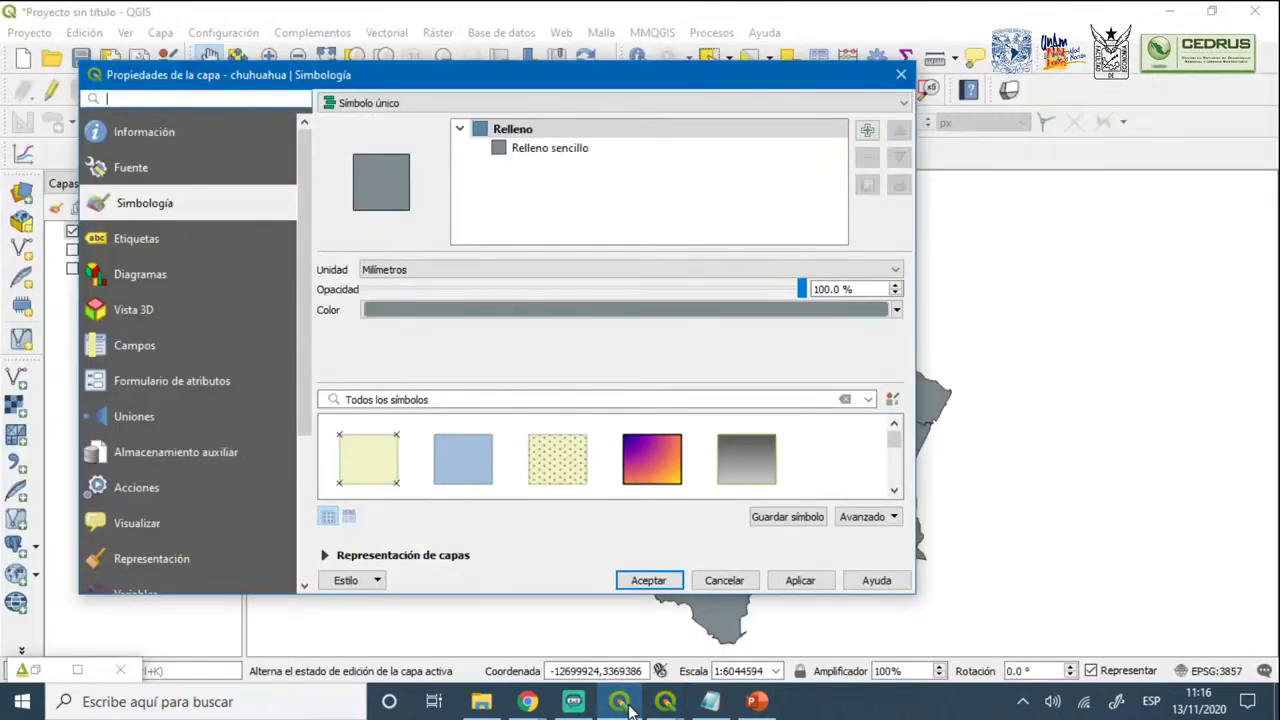
pyautogui.moveTo(390, 74); pyautogui.dragTo(535, 71)
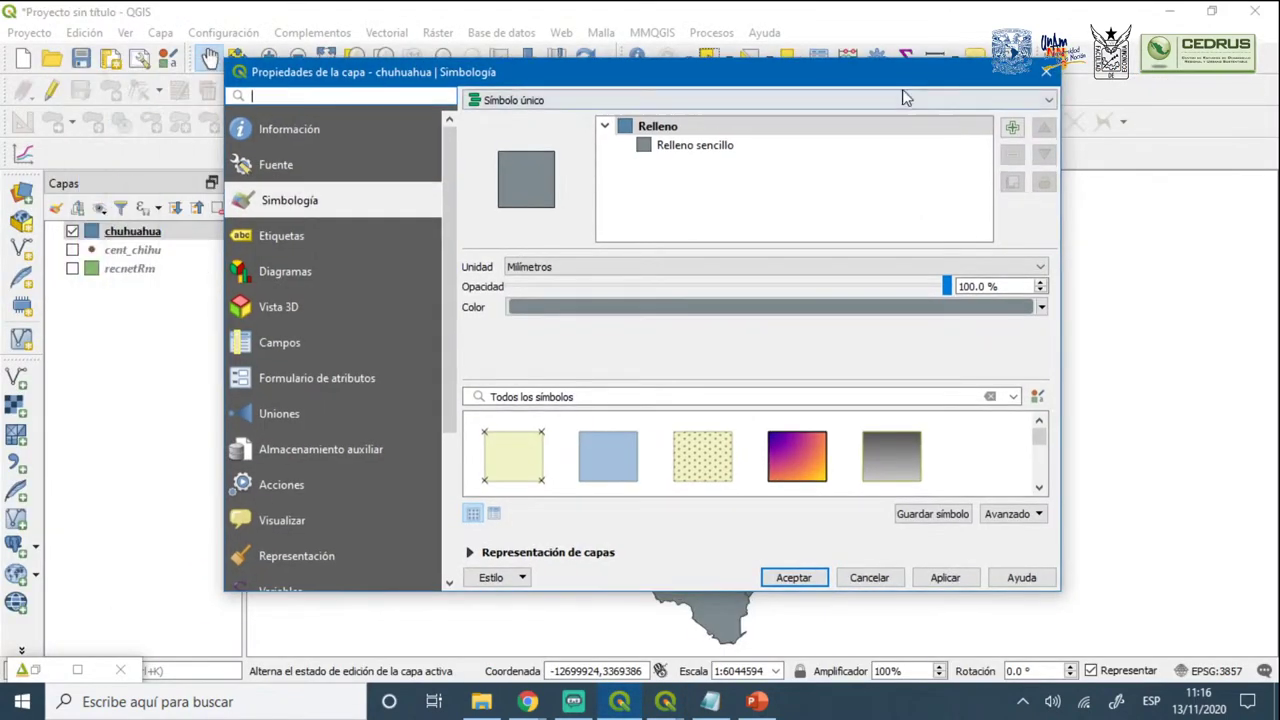
pyautogui.click(1046, 72)
pyautogui.click(129, 234)
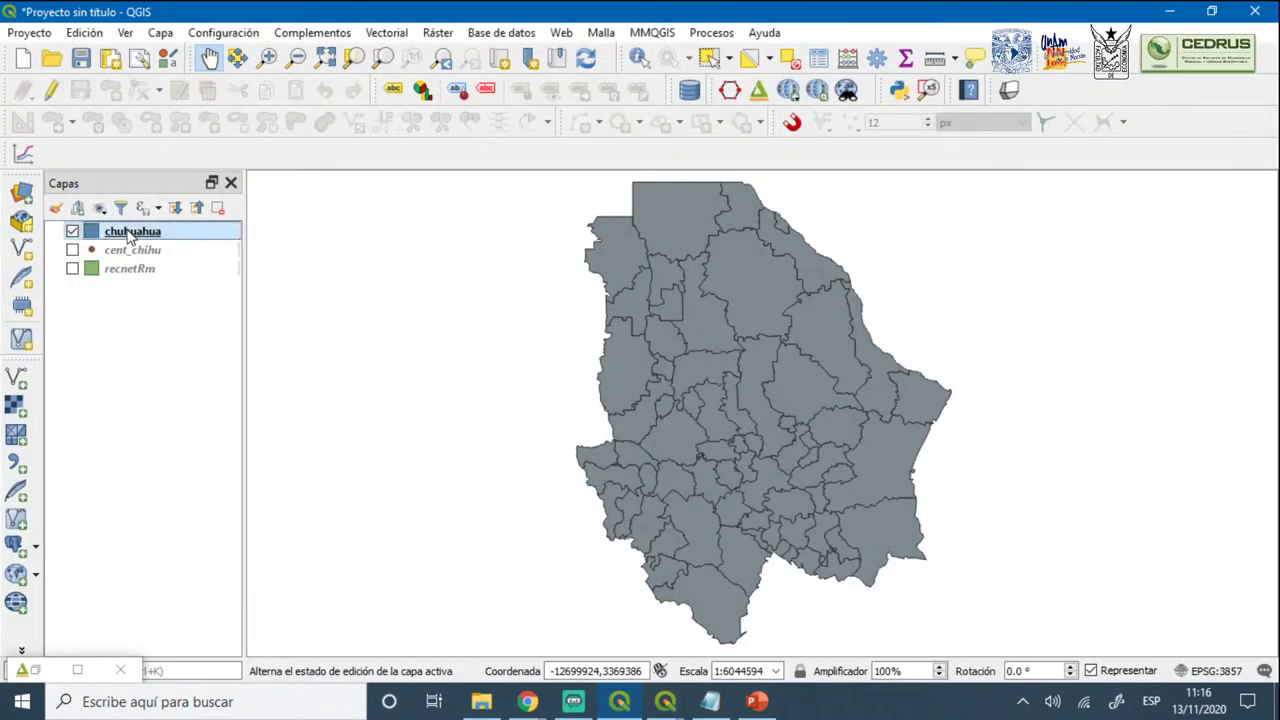
pyautogui.rightClick(129, 234)
pyautogui.press('Escape')
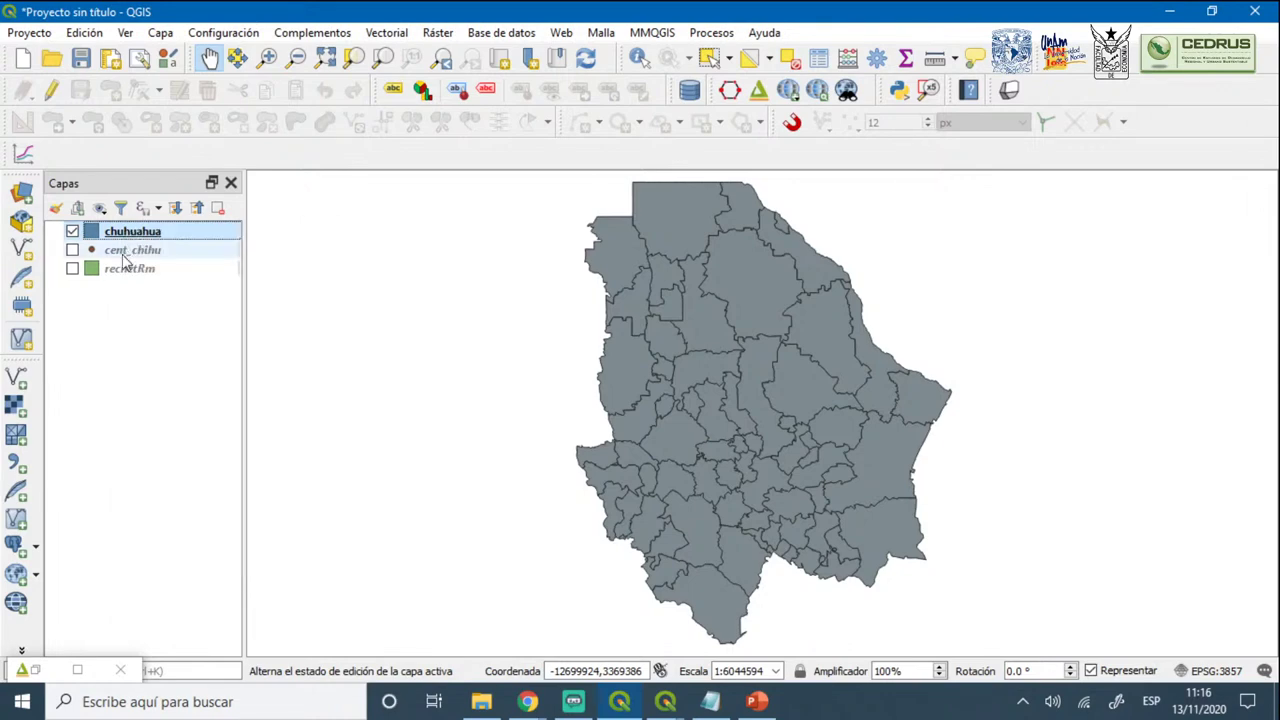
pyautogui.rightClick(114, 232)
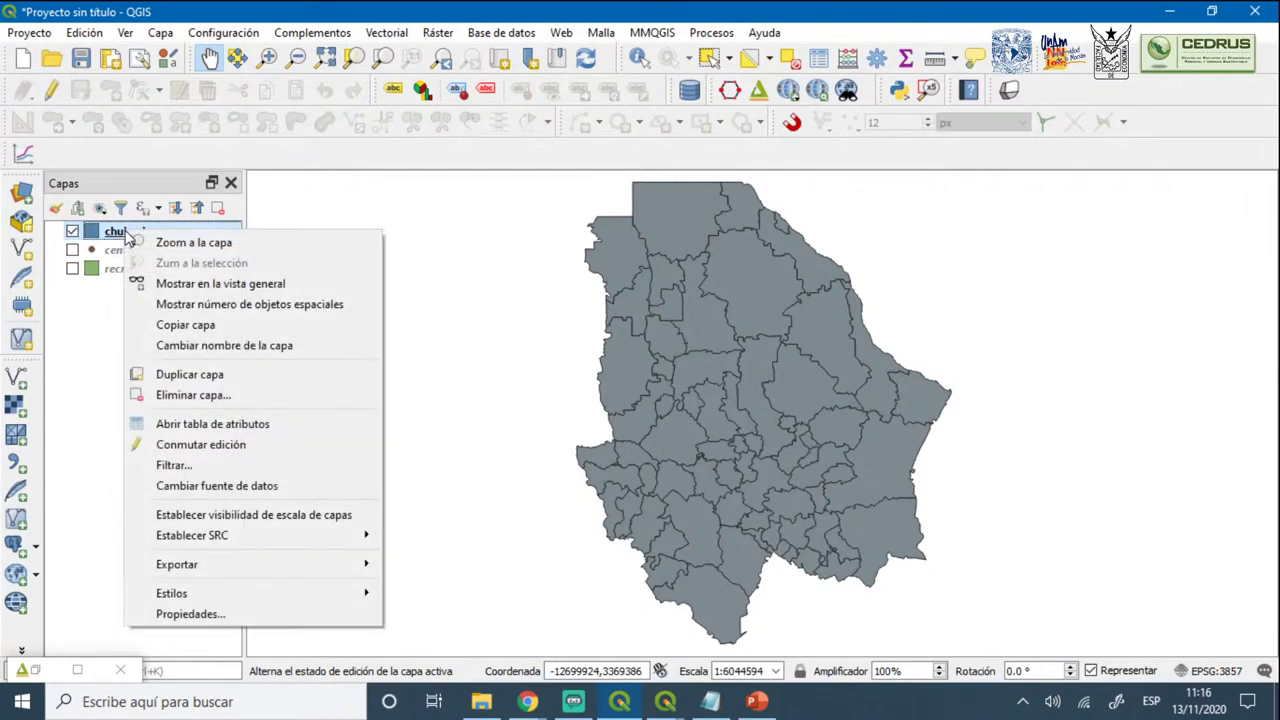
pyautogui.press('Escape')
# Correct the chuhuahua layer's name to chihuahua in its source properties, apply the change and close the properties
pyautogui.rightClick(113, 232)
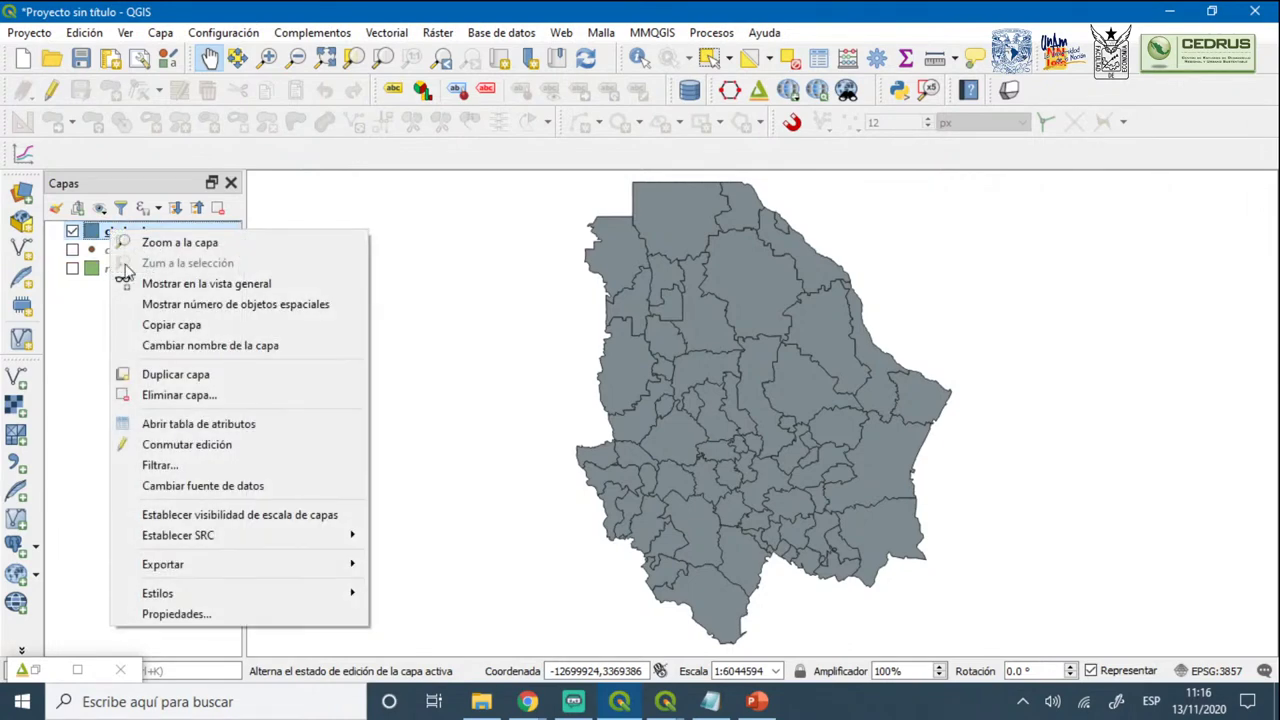
pyautogui.click(178, 614)
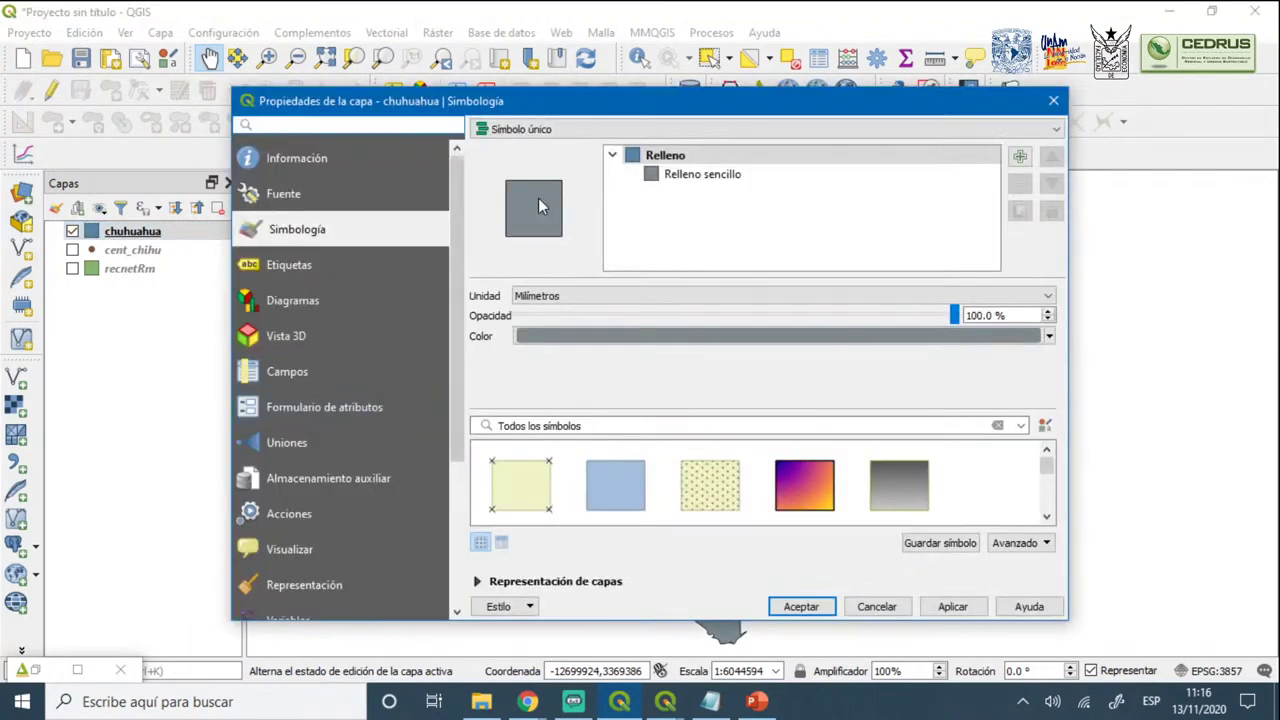
pyautogui.click(333, 173)
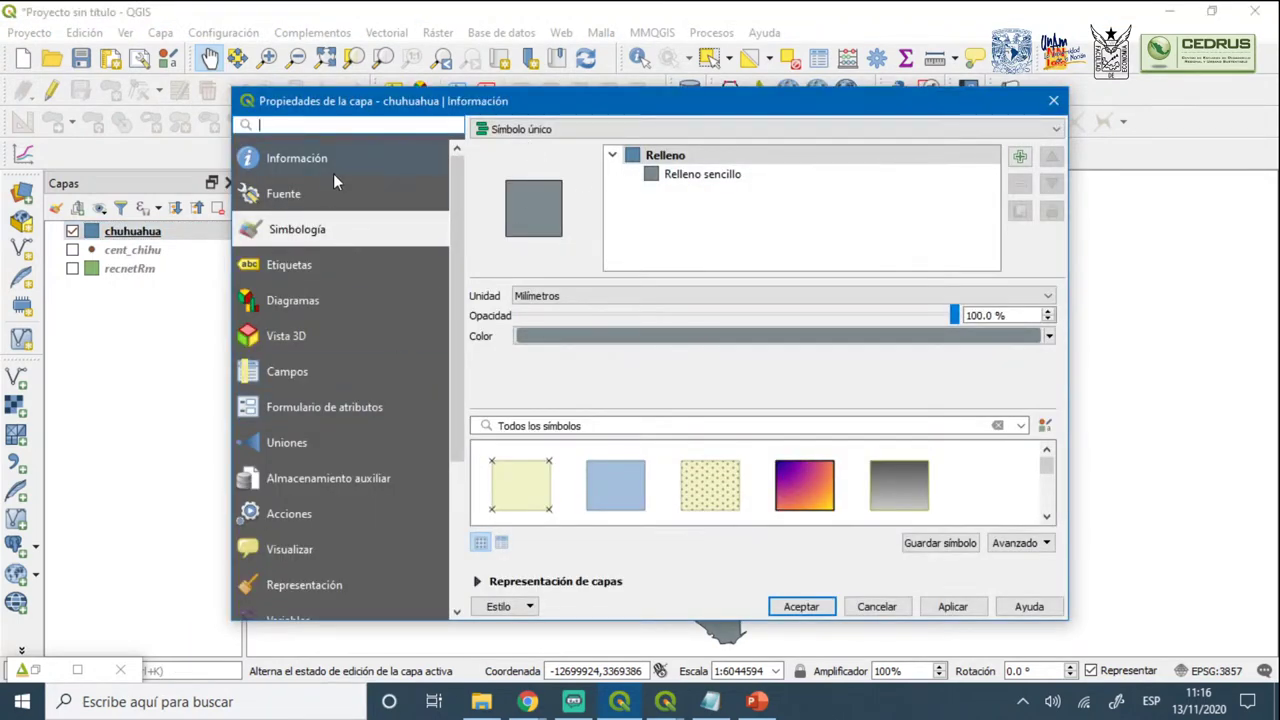
pyautogui.click(332, 187)
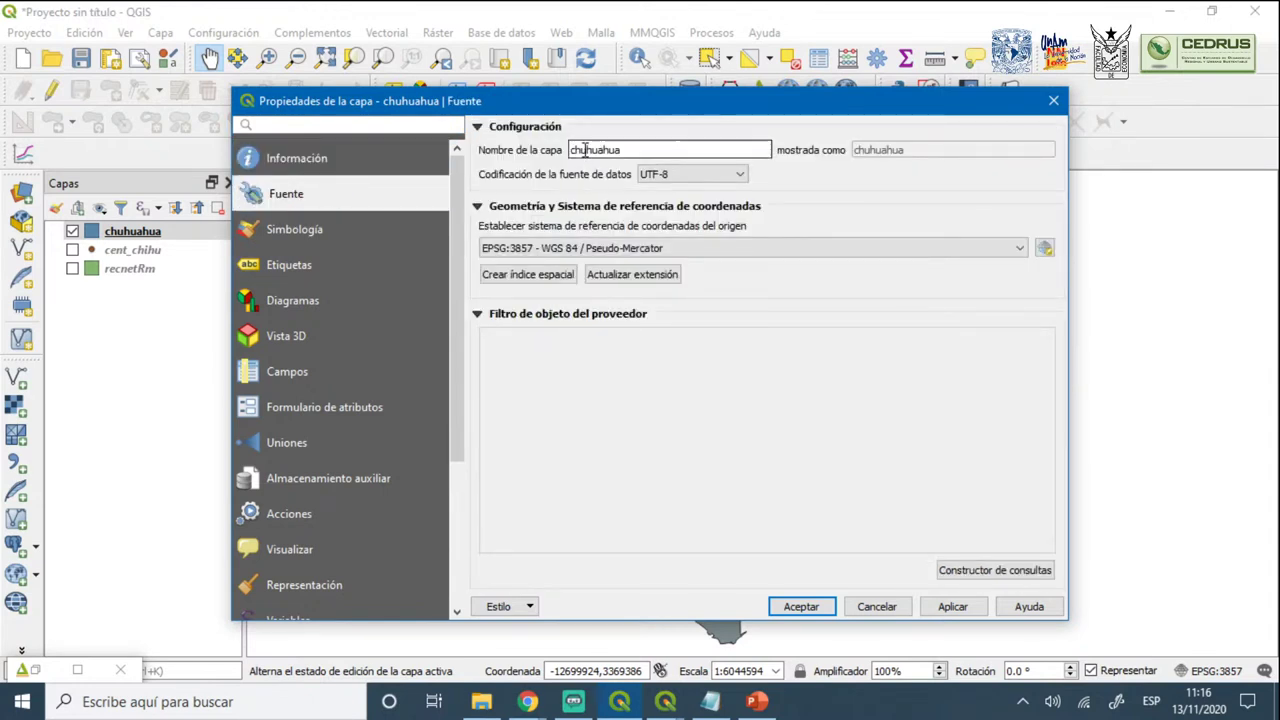
pyautogui.click(585, 149)
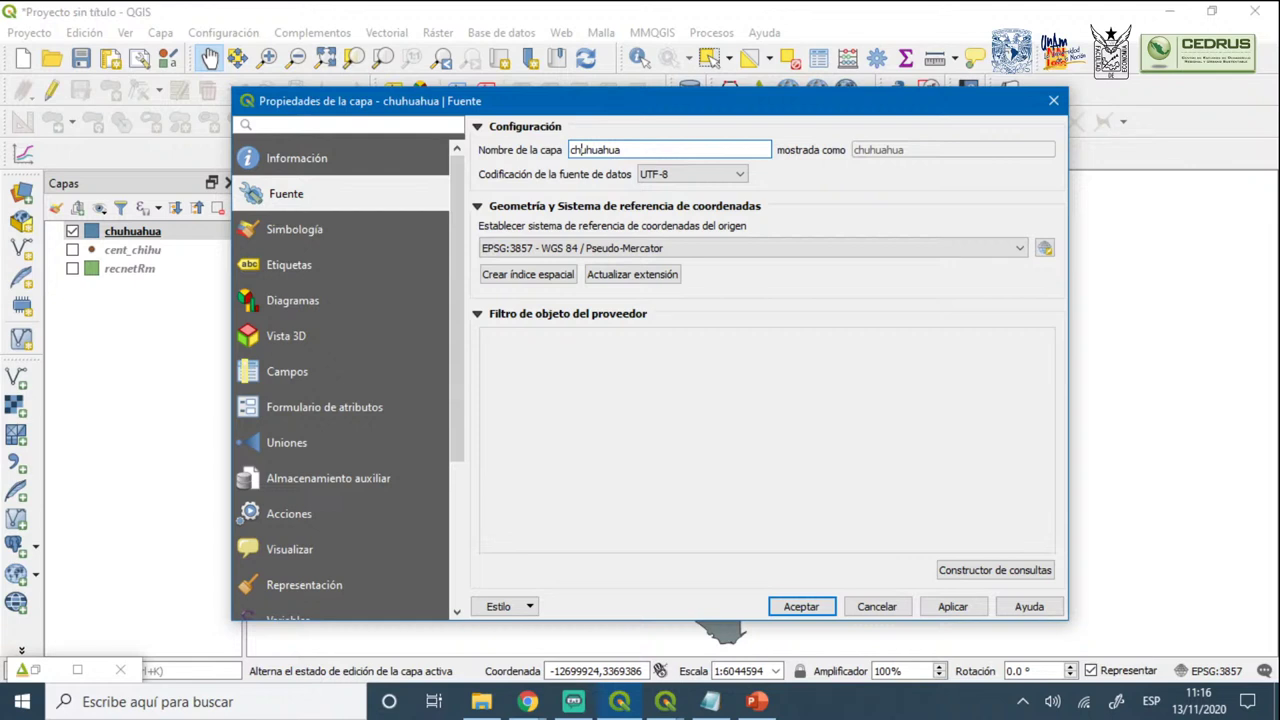
pyautogui.hotkey('alt', 'Tab')
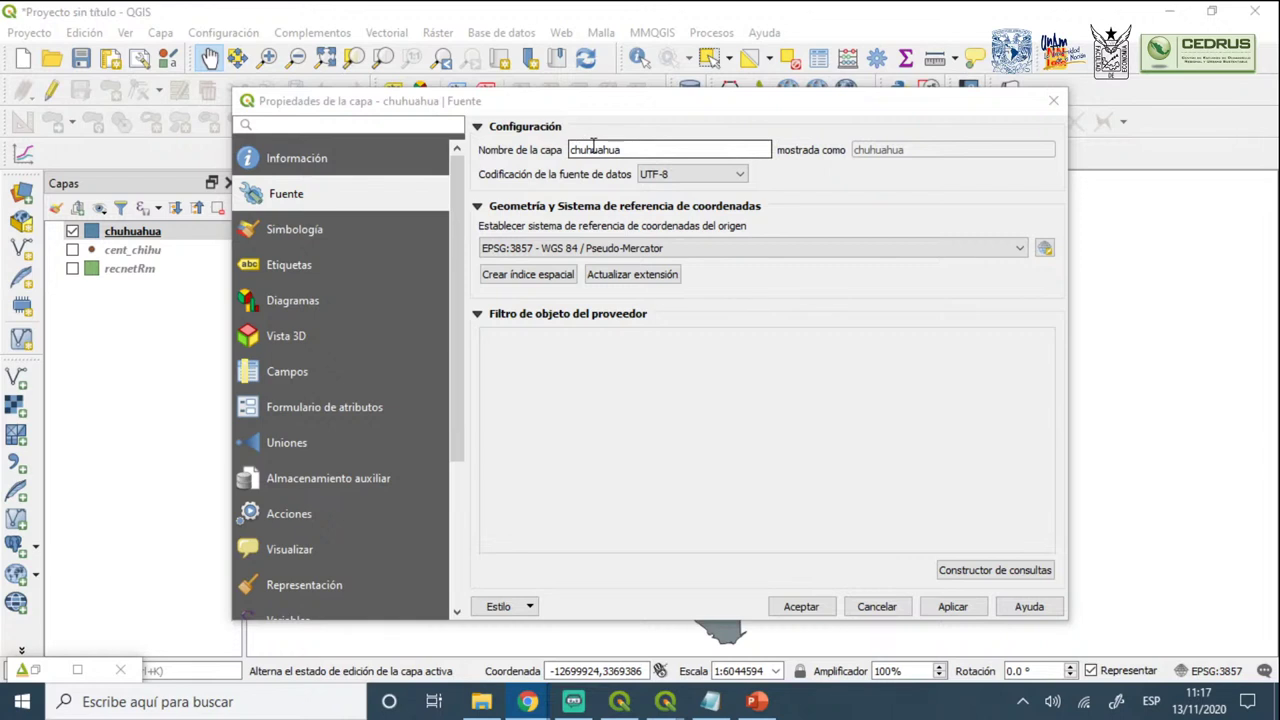
pyautogui.click(596, 149)
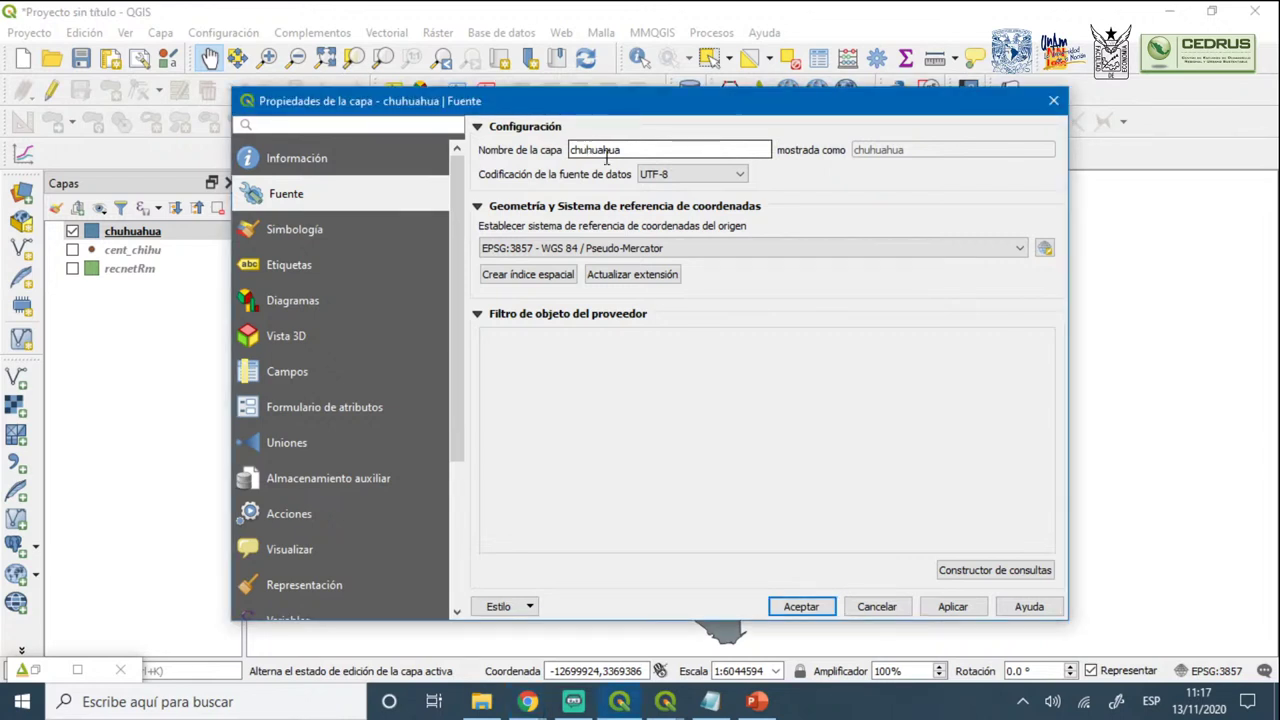
pyautogui.press('BackSpace')
pyautogui.write('i')
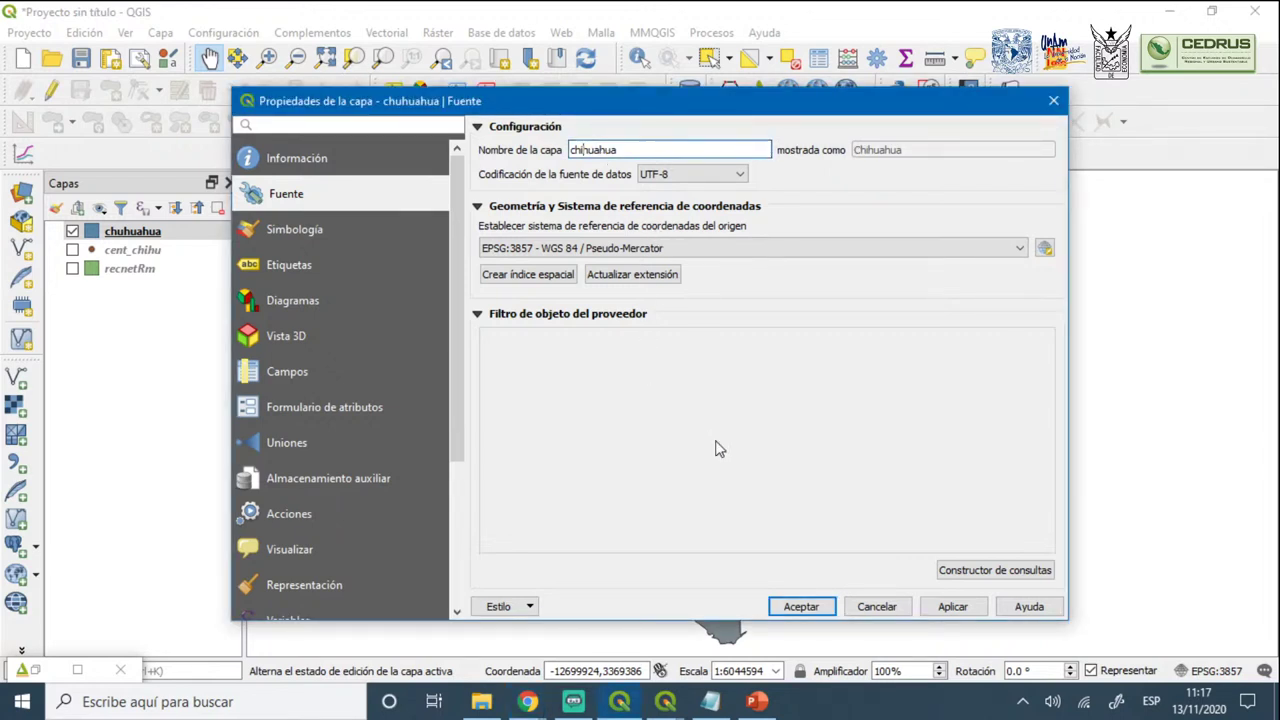
pyautogui.click(950, 608)
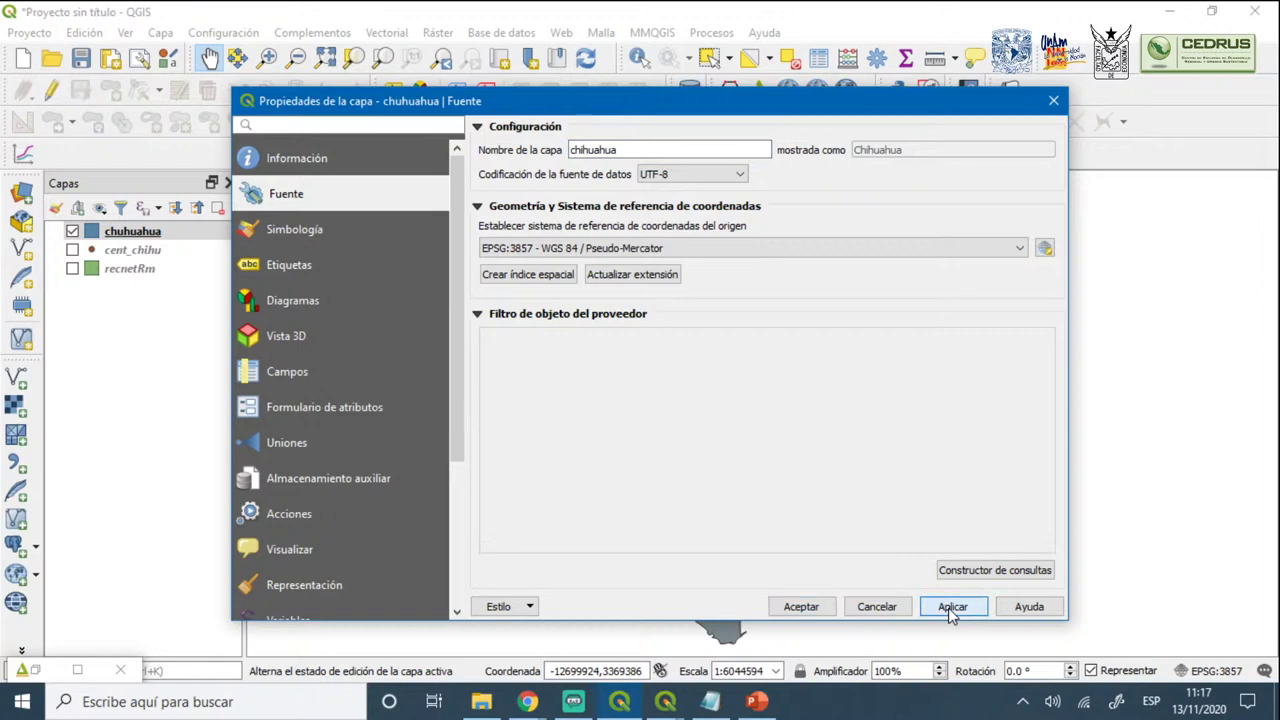
pyautogui.click(1056, 101)
# Set the chihuahua layer's symbology to Graduado using the incidnc field as the value
pyautogui.rightClick(128, 233)
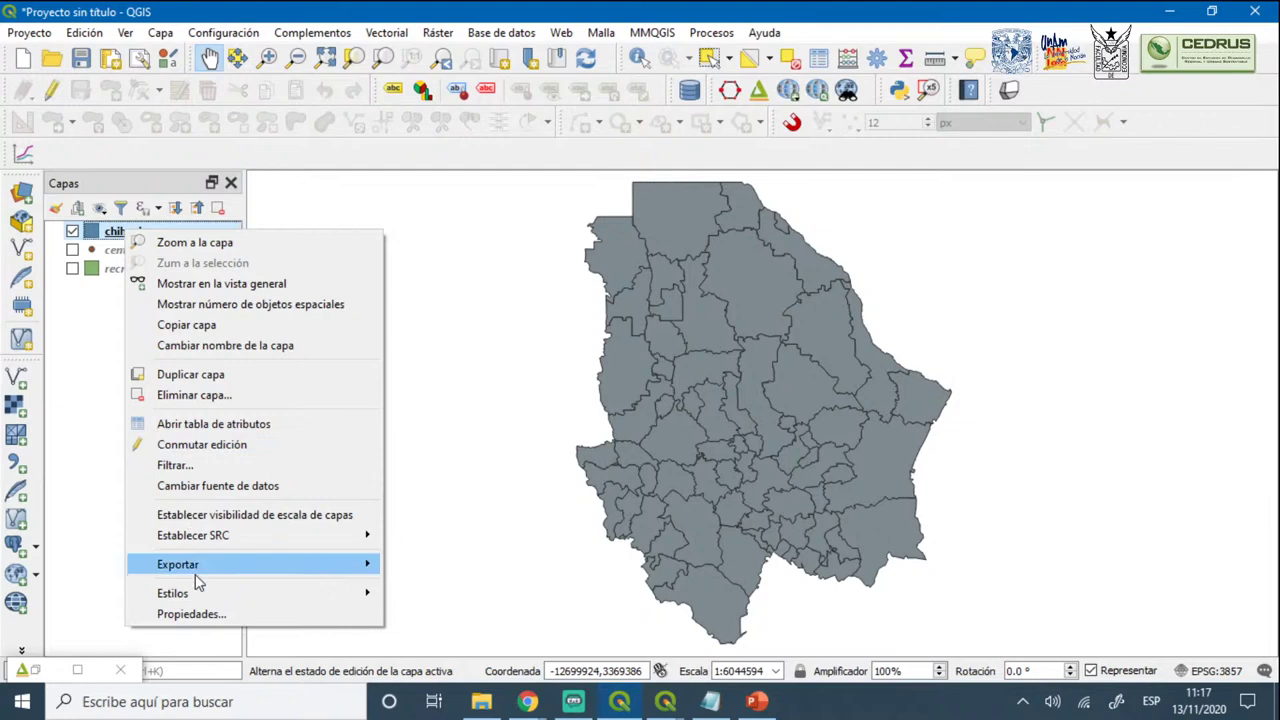
pyautogui.click(205, 613)
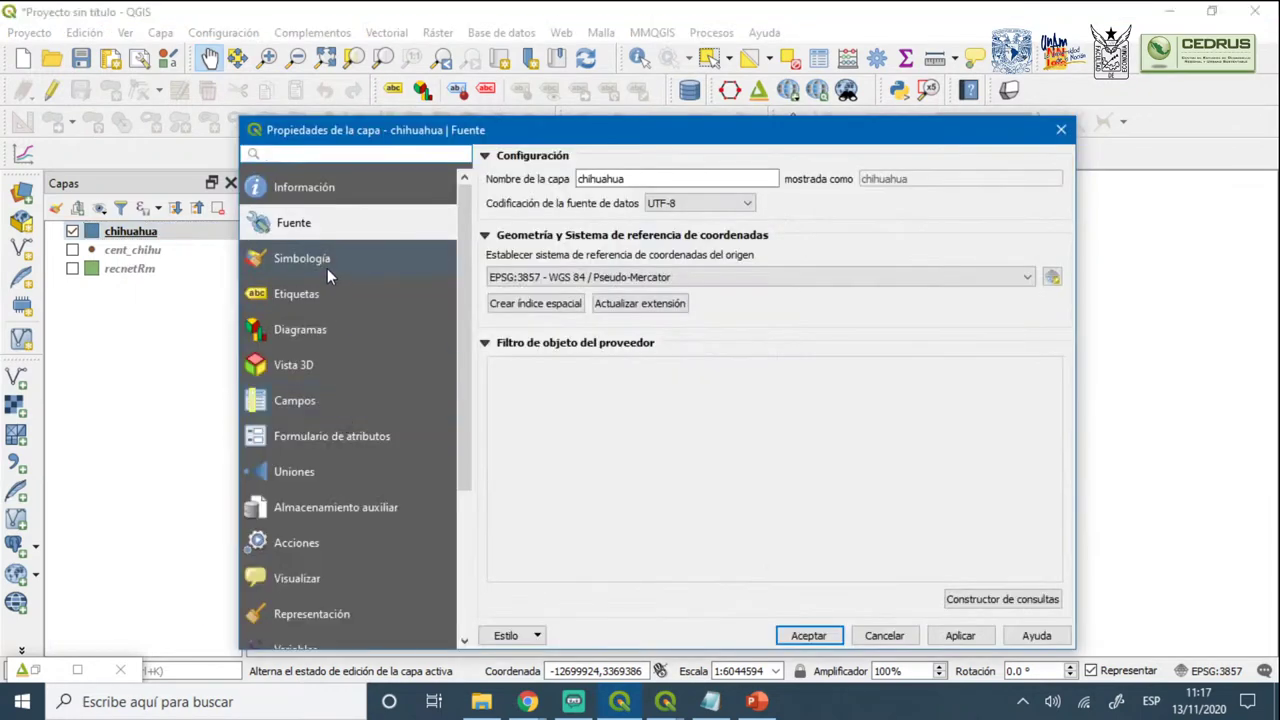
pyautogui.click(327, 266)
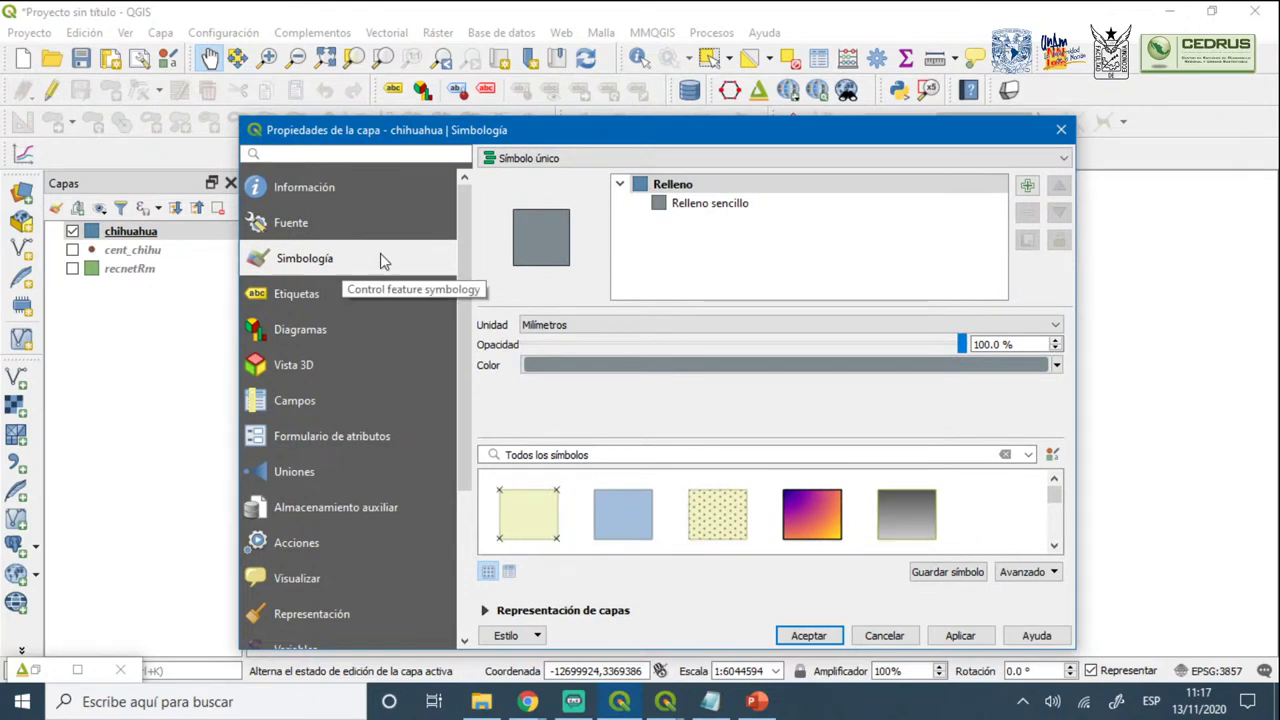
pyautogui.click(613, 162)
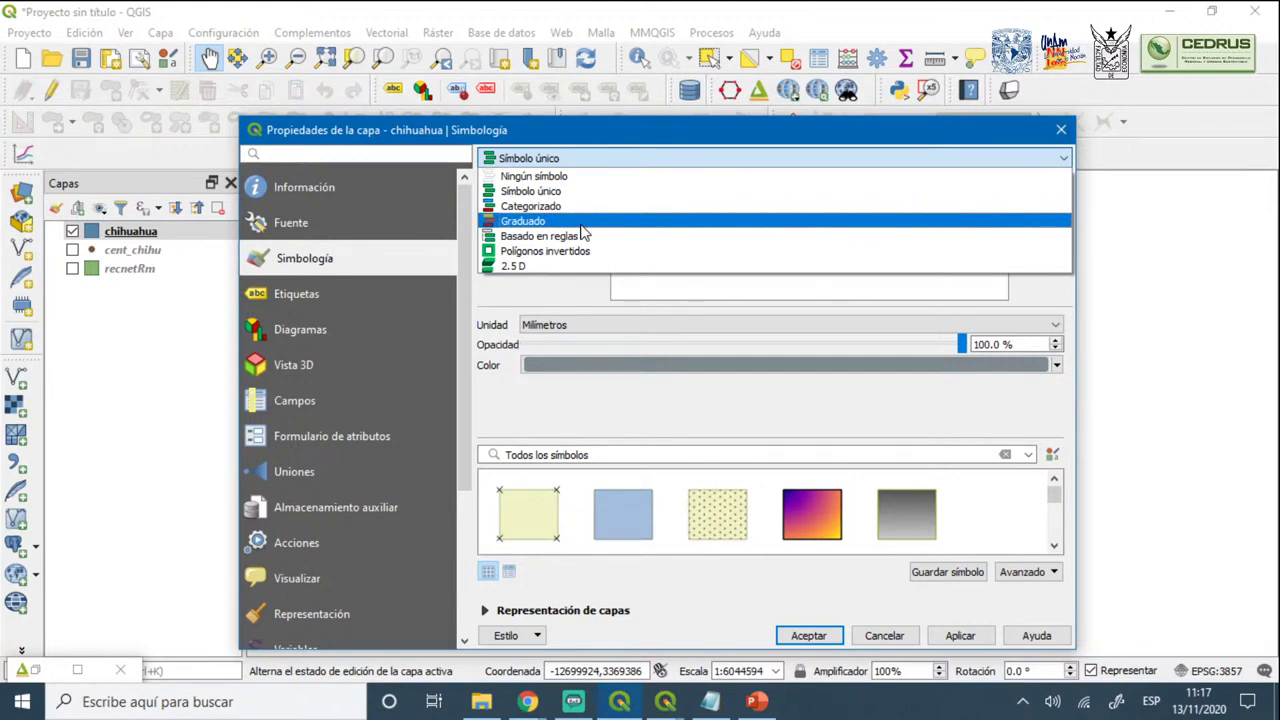
pyautogui.click(527, 228)
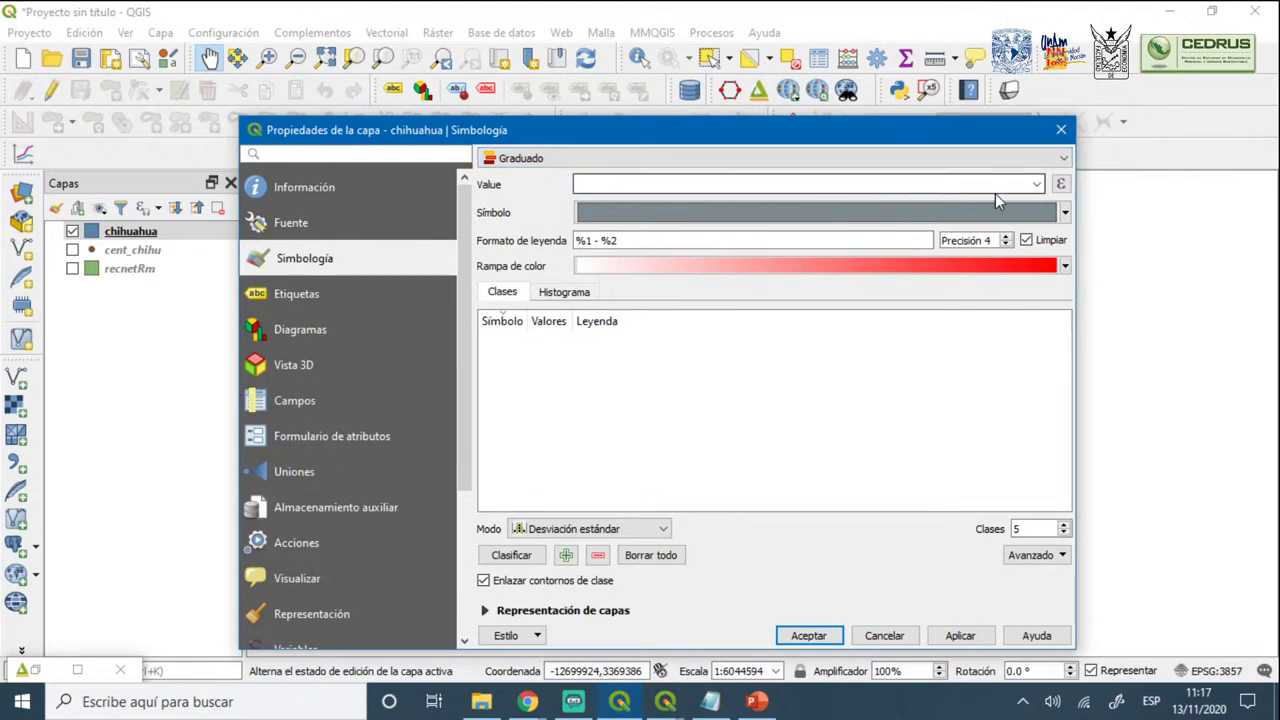
pyautogui.click(1037, 185)
pyautogui.scroll(-3, 620, 300)
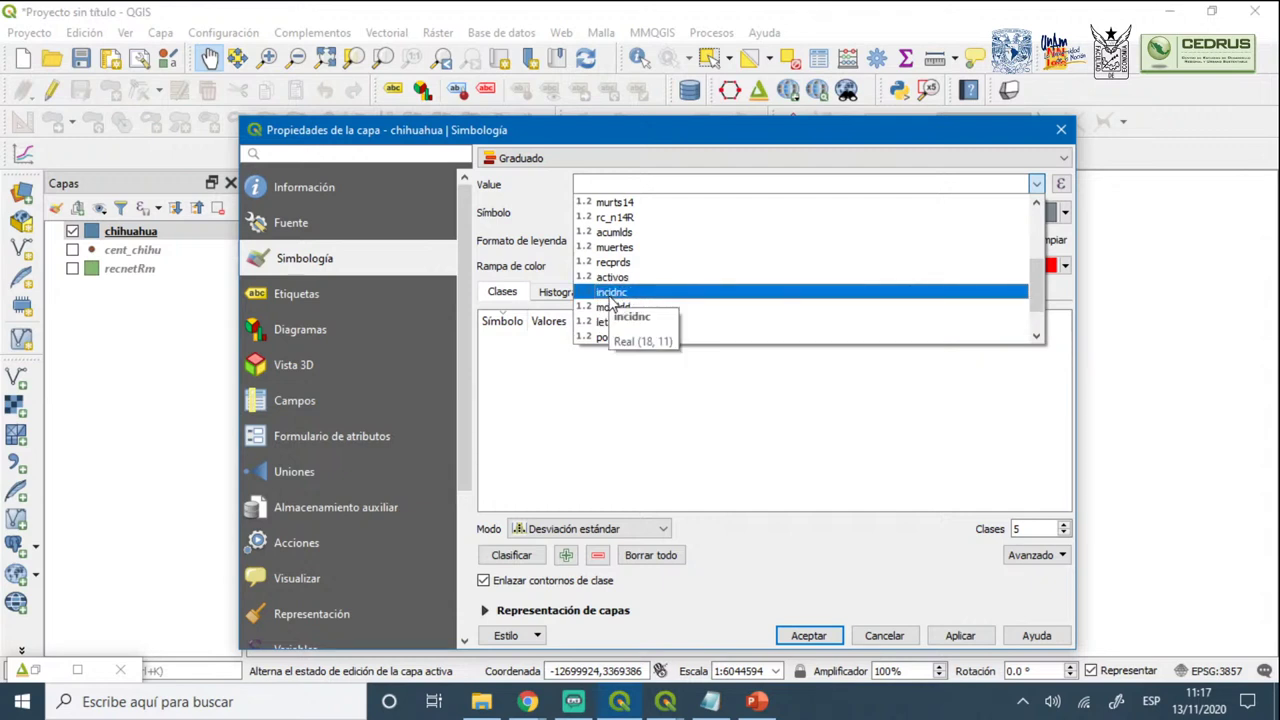
pyautogui.click(611, 294)
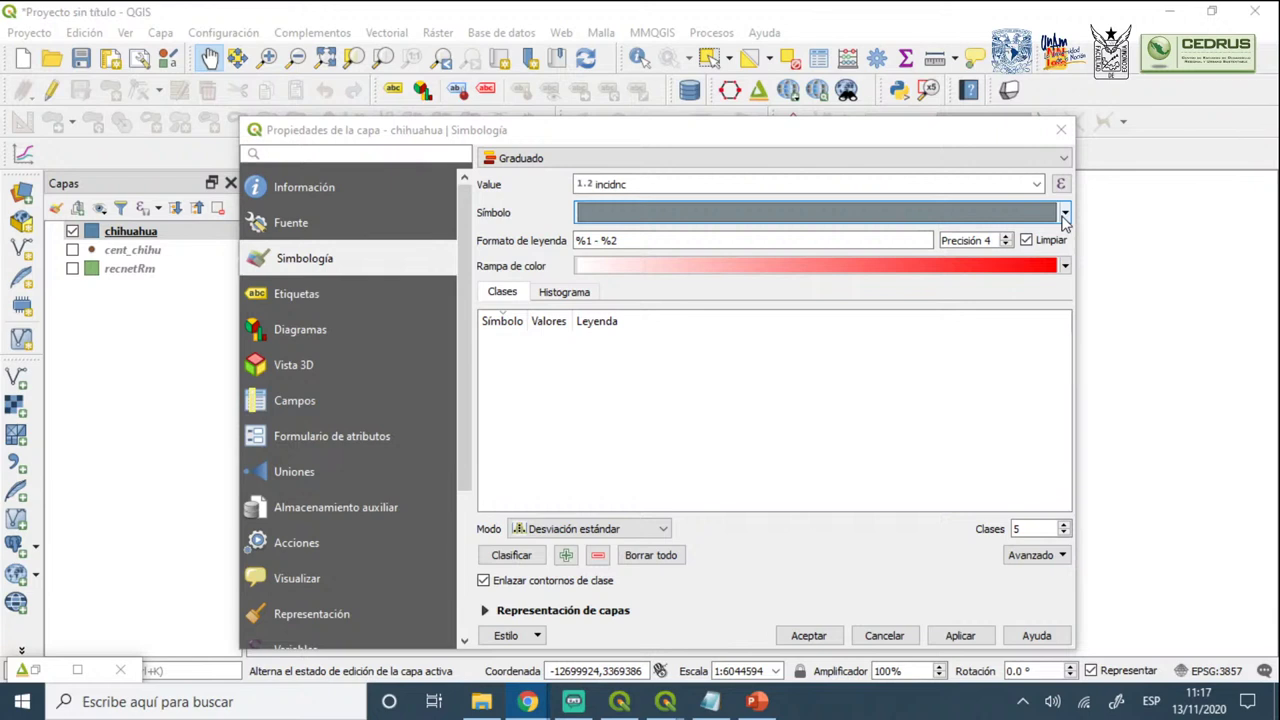
# Assign the Viridis color ramp to the graduated symbology and invert it
pyautogui.click(1065, 266)
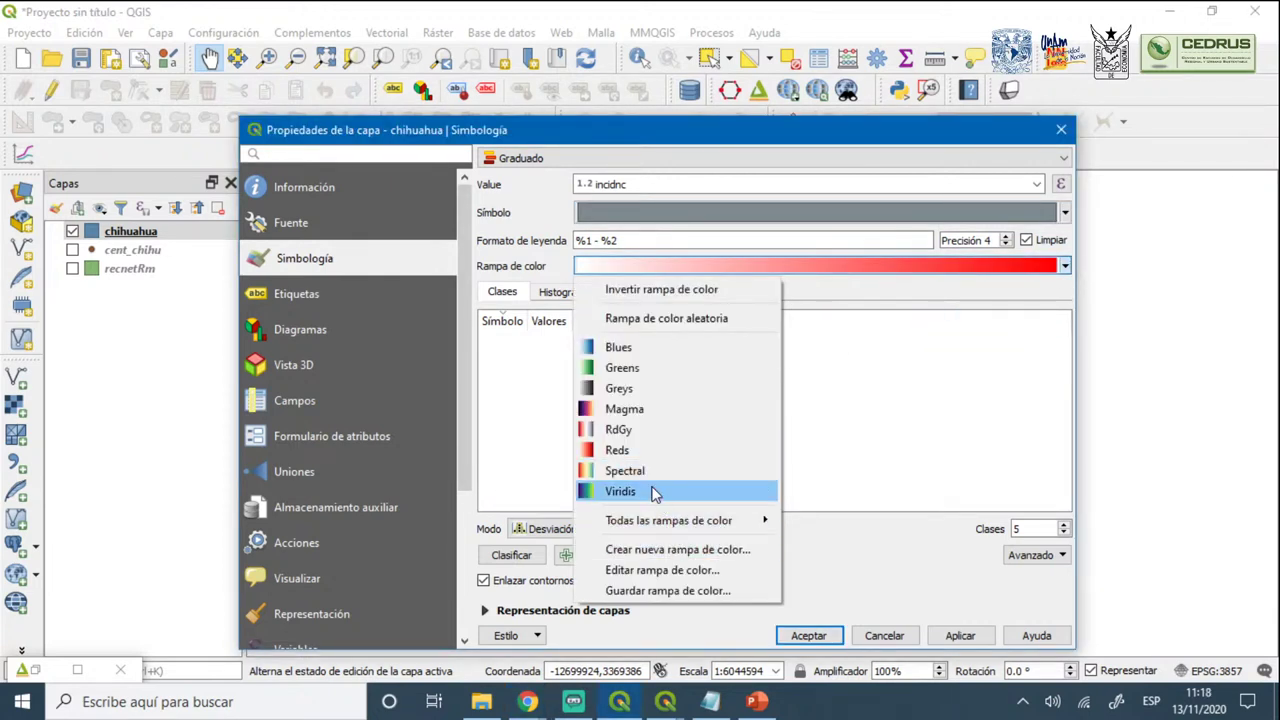
pyautogui.moveTo(650, 520)
pyautogui.click(620, 493)
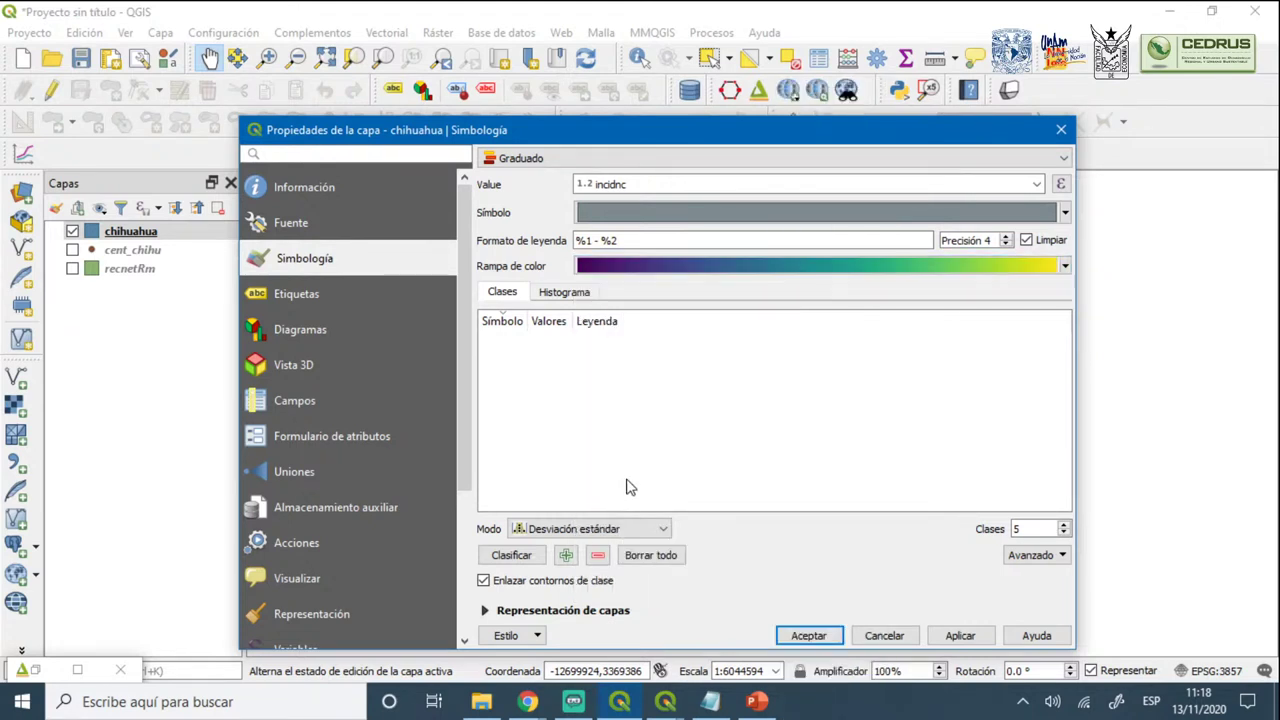
pyautogui.click(642, 273)
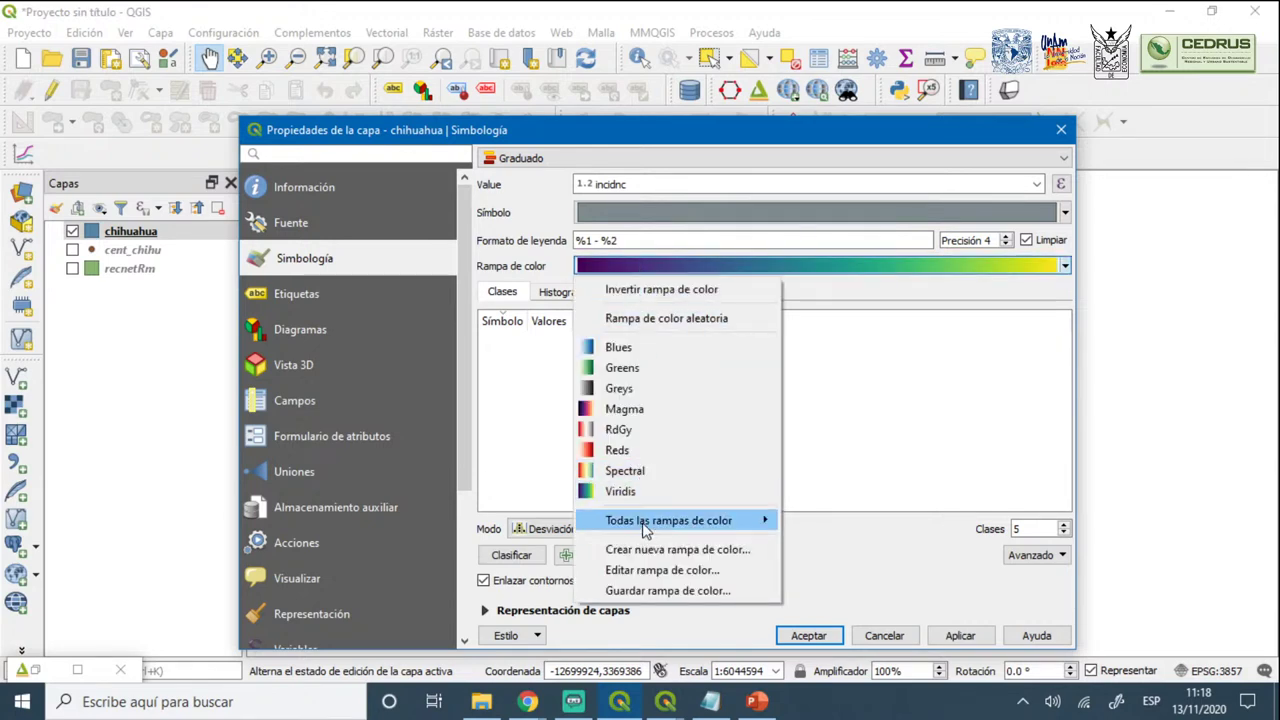
pyautogui.moveTo(645, 524)
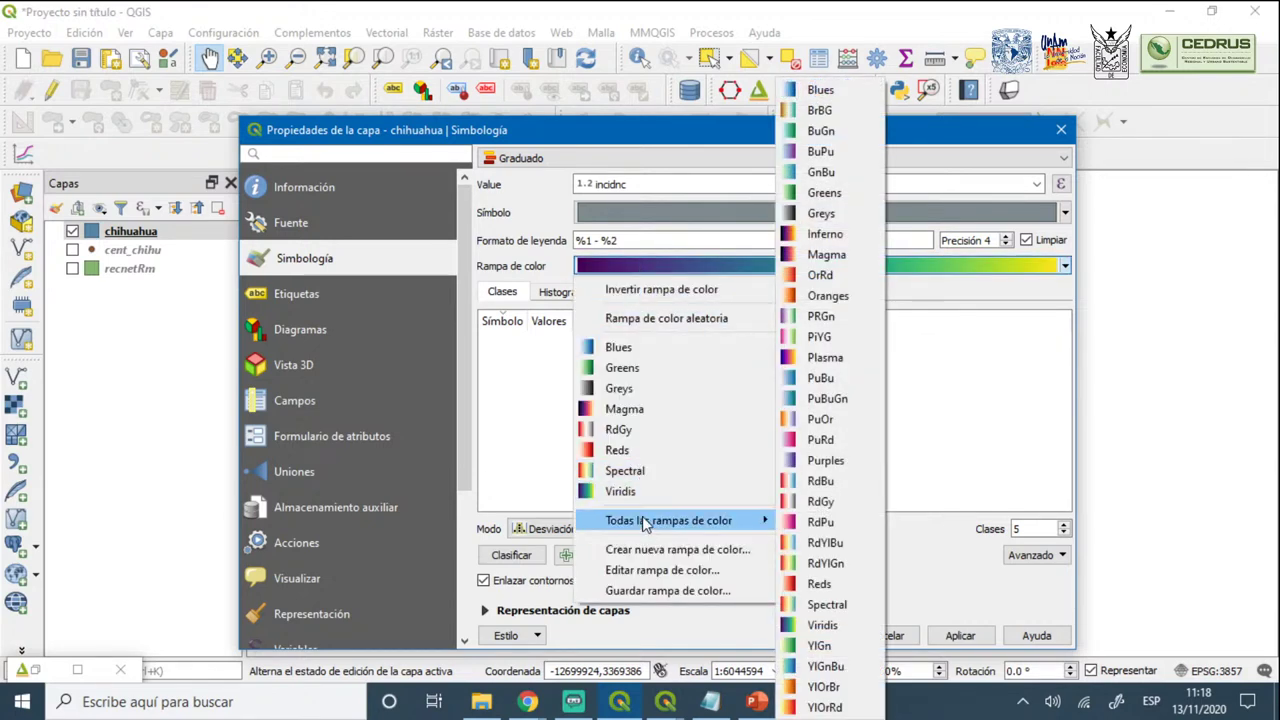
pyautogui.click(644, 288)
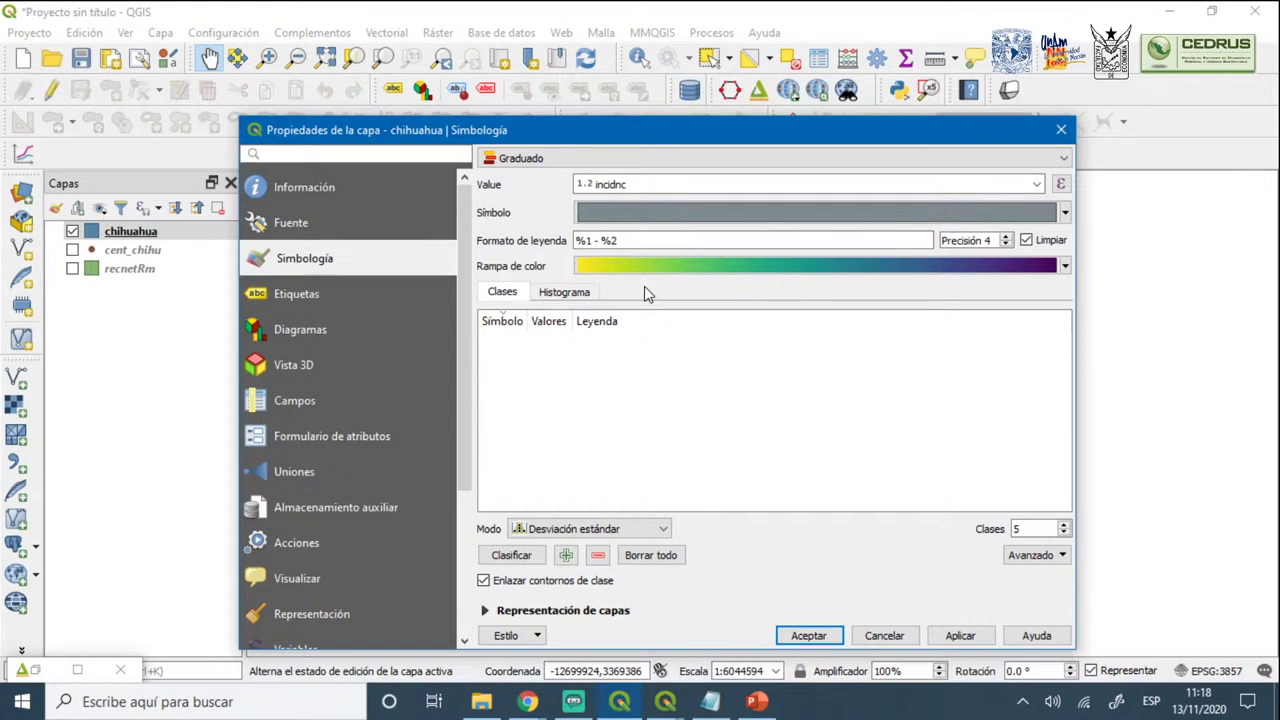
# Classify the incidnc values with the Rupturas naturales (Jenks) mode into 7 classes
pyautogui.click(566, 530)
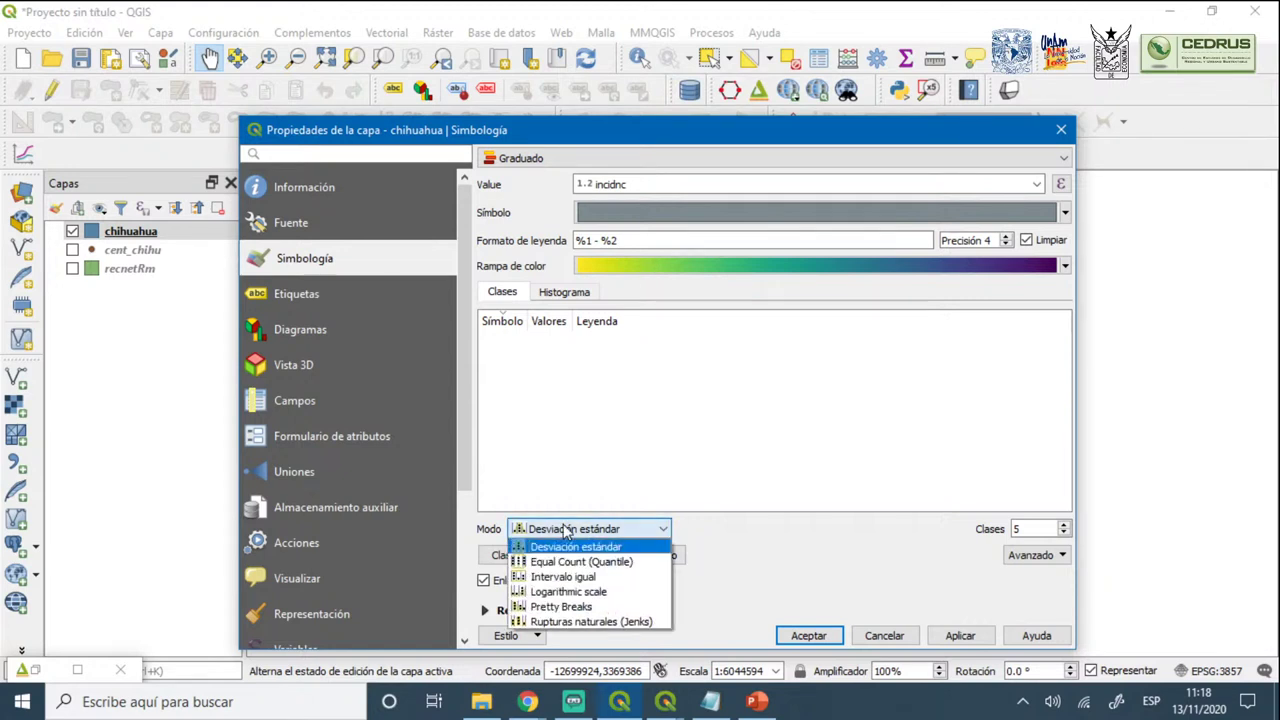
pyautogui.click(563, 622)
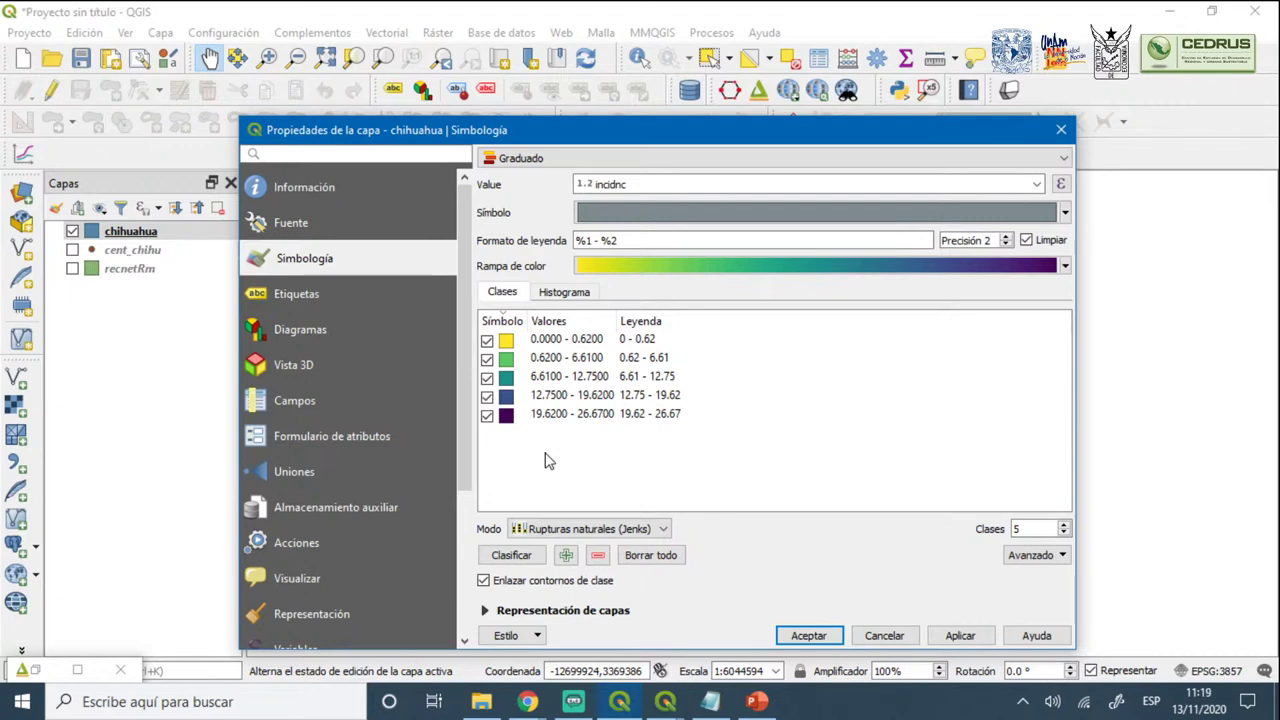
pyautogui.click(1064, 525)
pyautogui.click(1064, 525)
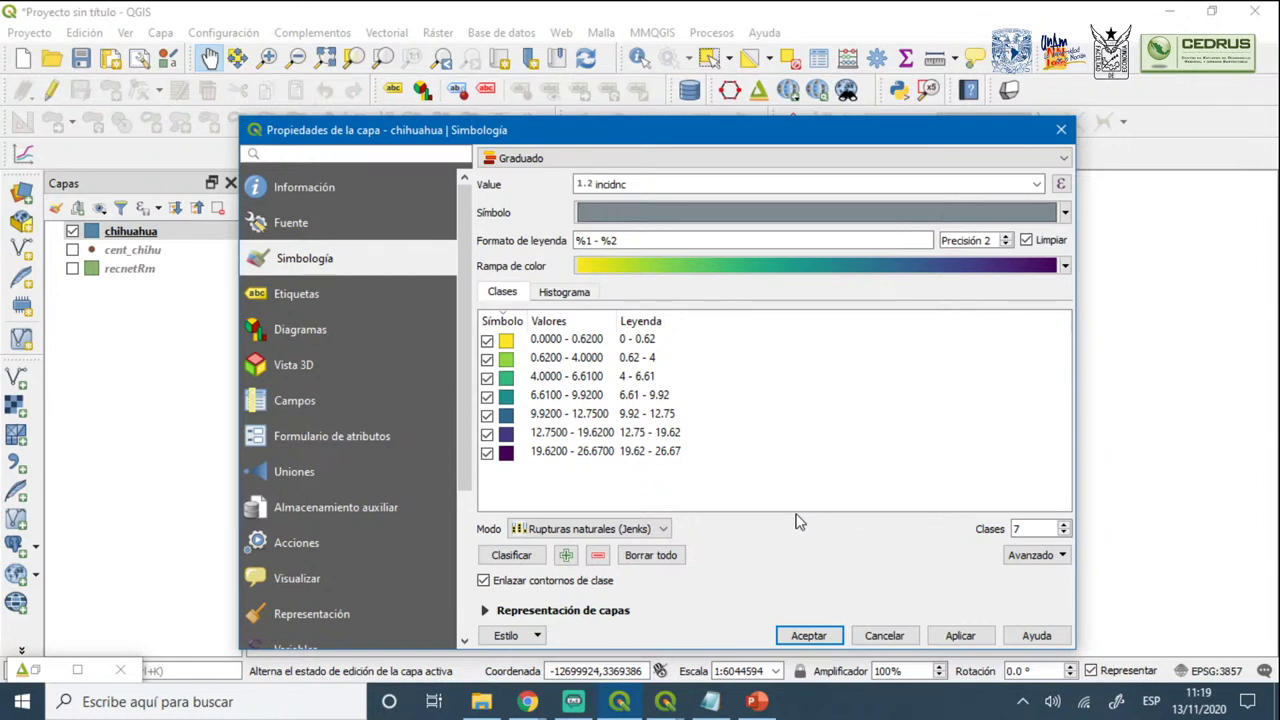
# Review the class ranges, apply the graduated symbology to the chihuahua layer and close its properties
pyautogui.moveTo(598, 136); pyautogui.dragTo(536, 52)
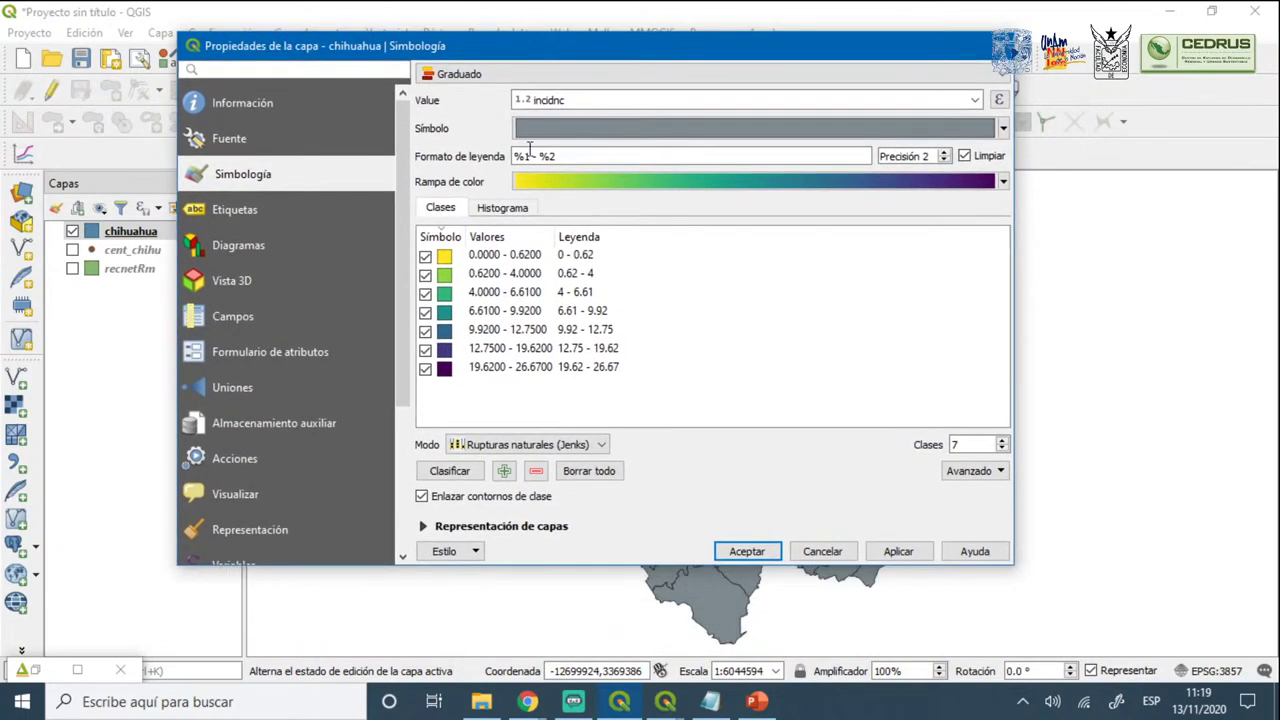
pyautogui.click(630, 367)
pyautogui.click(577, 400)
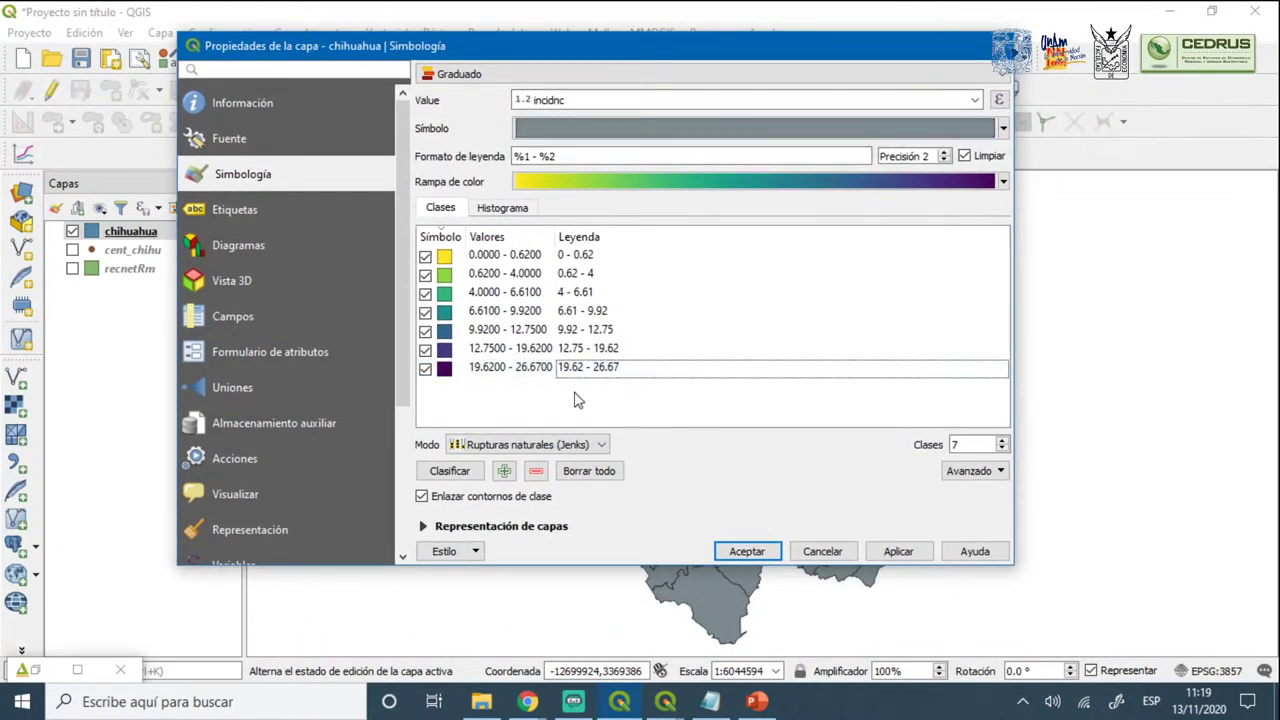
pyautogui.doubleClick(575, 99)
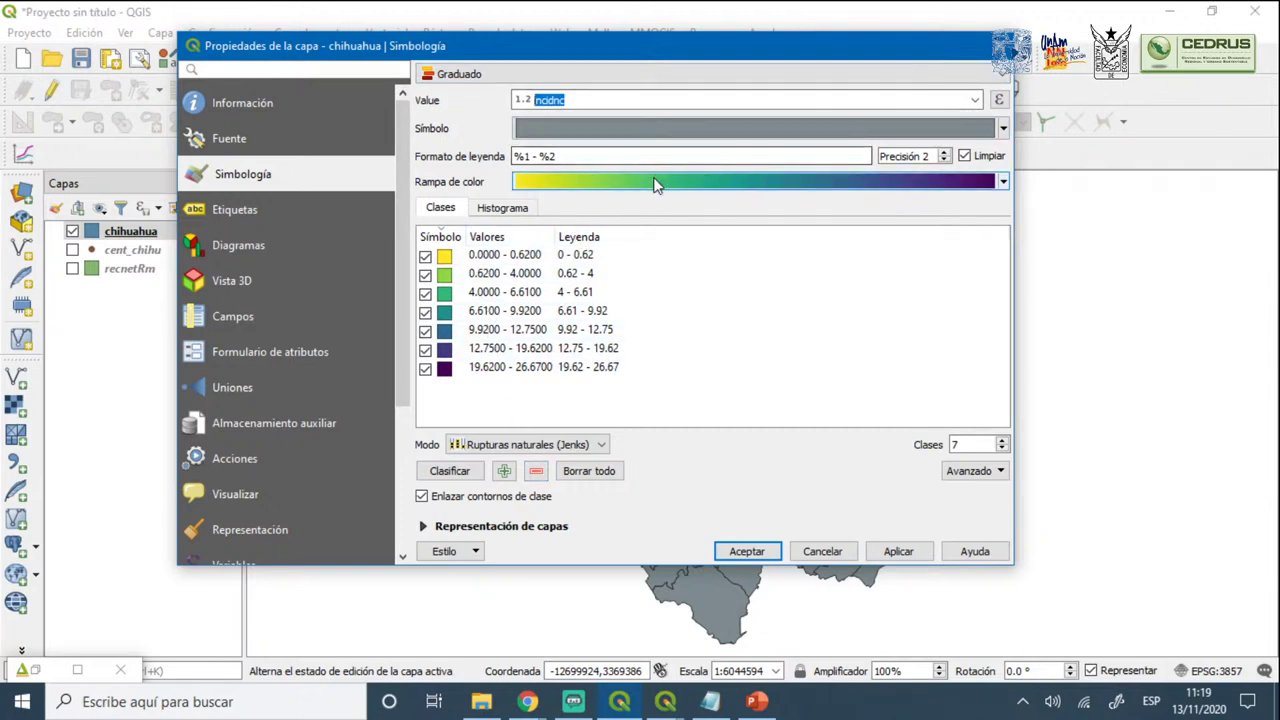
pyautogui.click(911, 557)
pyautogui.click(748, 551)
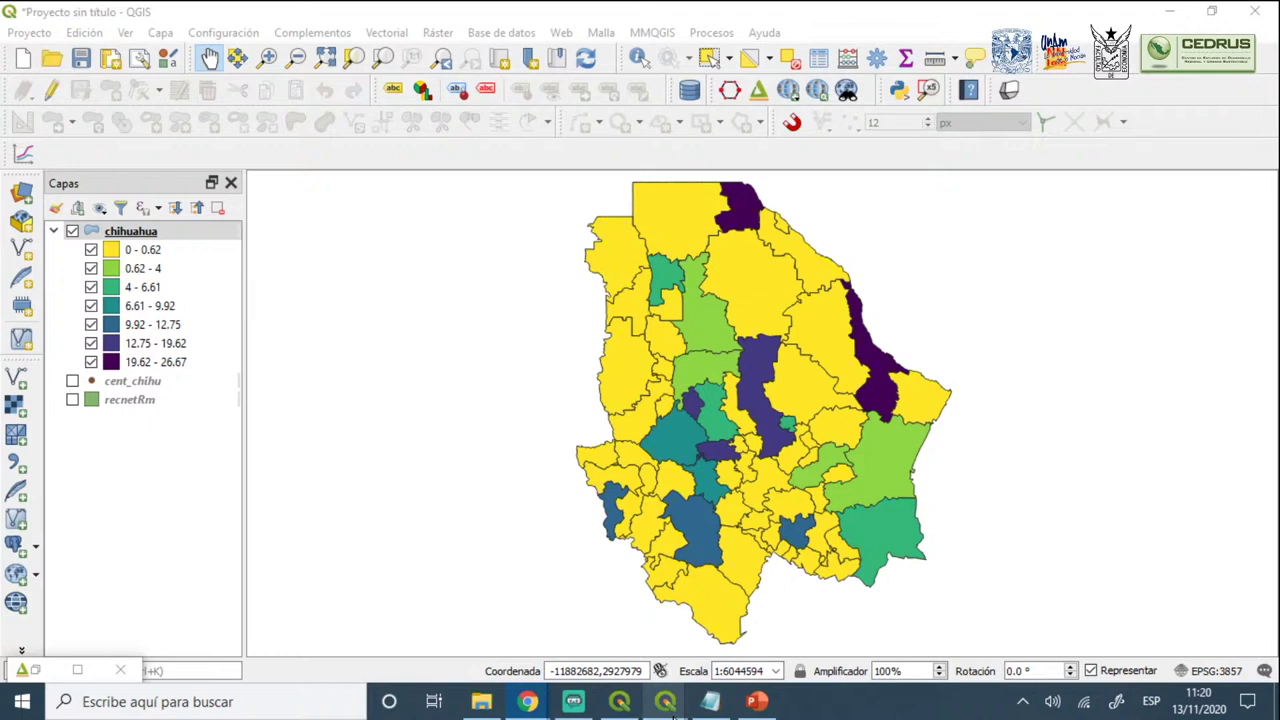
# Bring up the recnetRm attribute table window, close it and go to the Qgis2threejs Exporter
pyautogui.moveTo(674, 712)
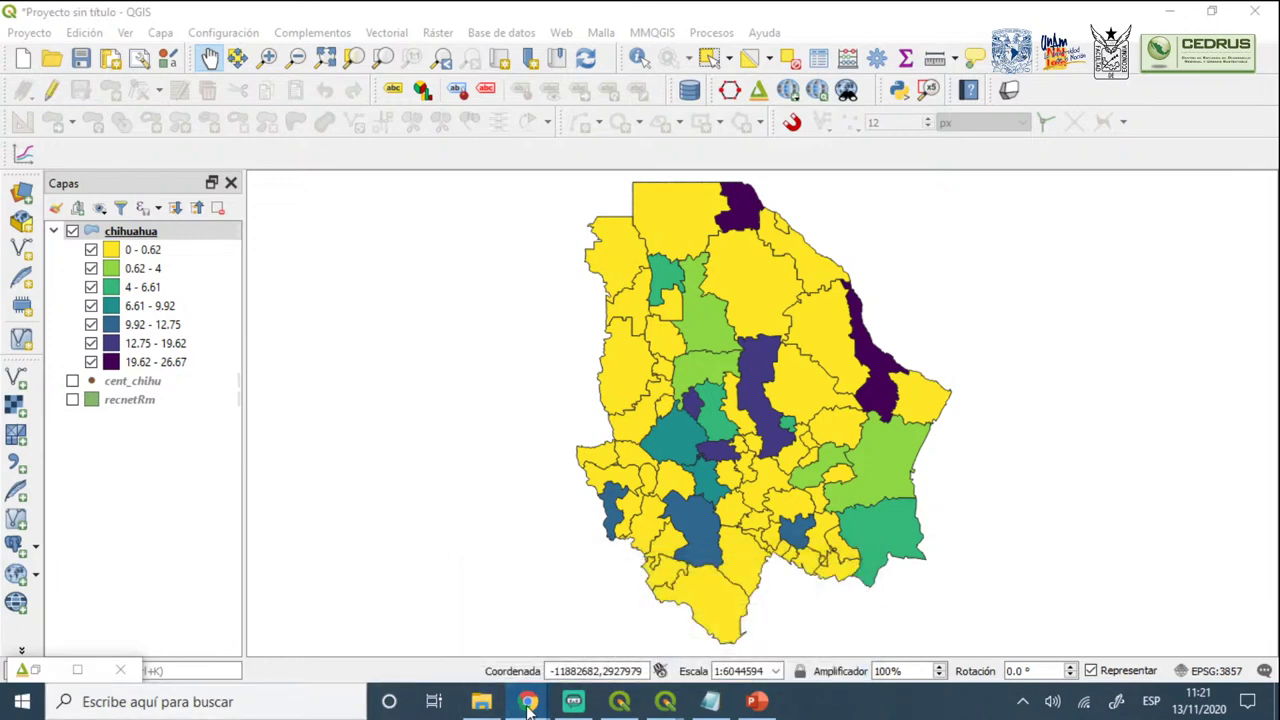
pyautogui.moveTo(528, 705)
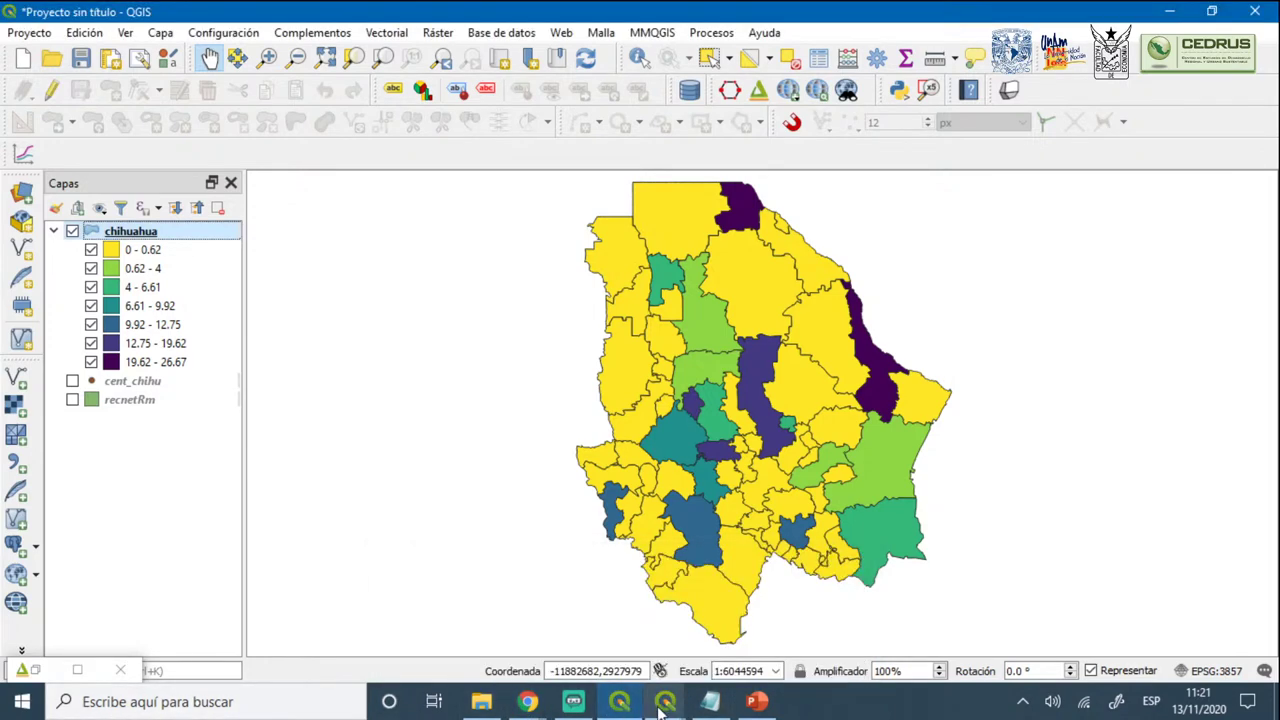
pyautogui.click(728, 642)
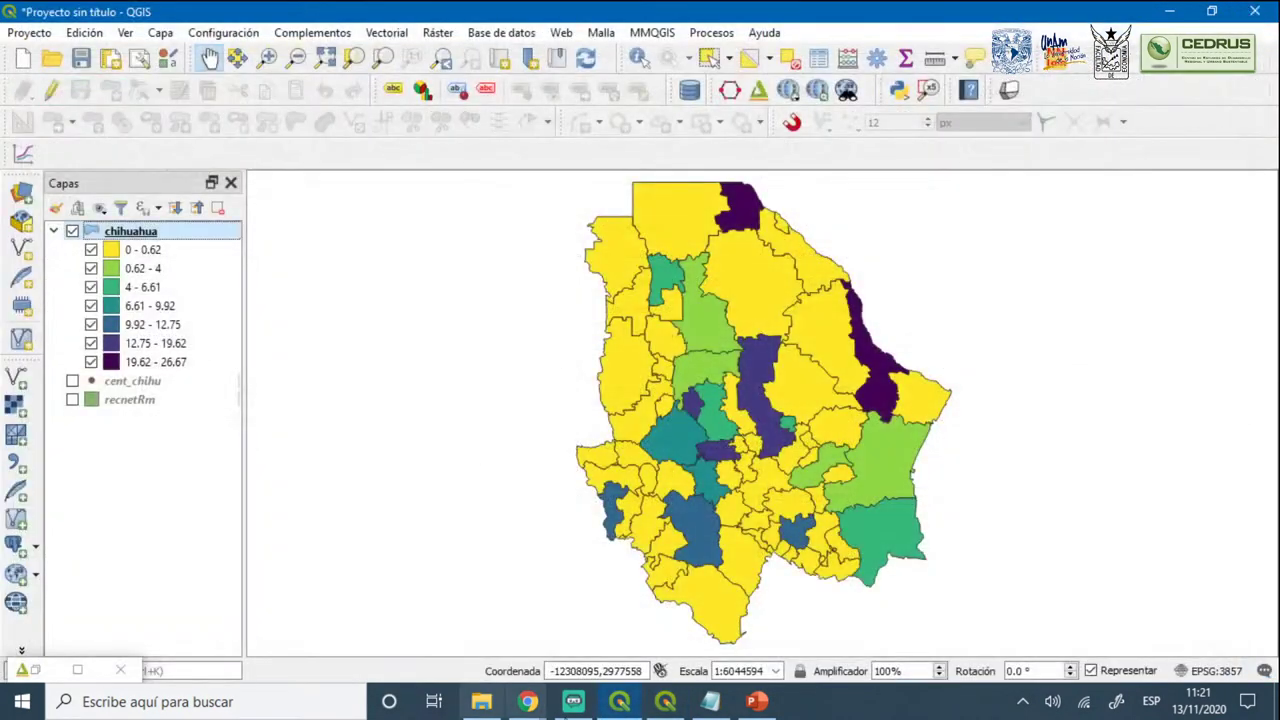
pyautogui.click(665, 701)
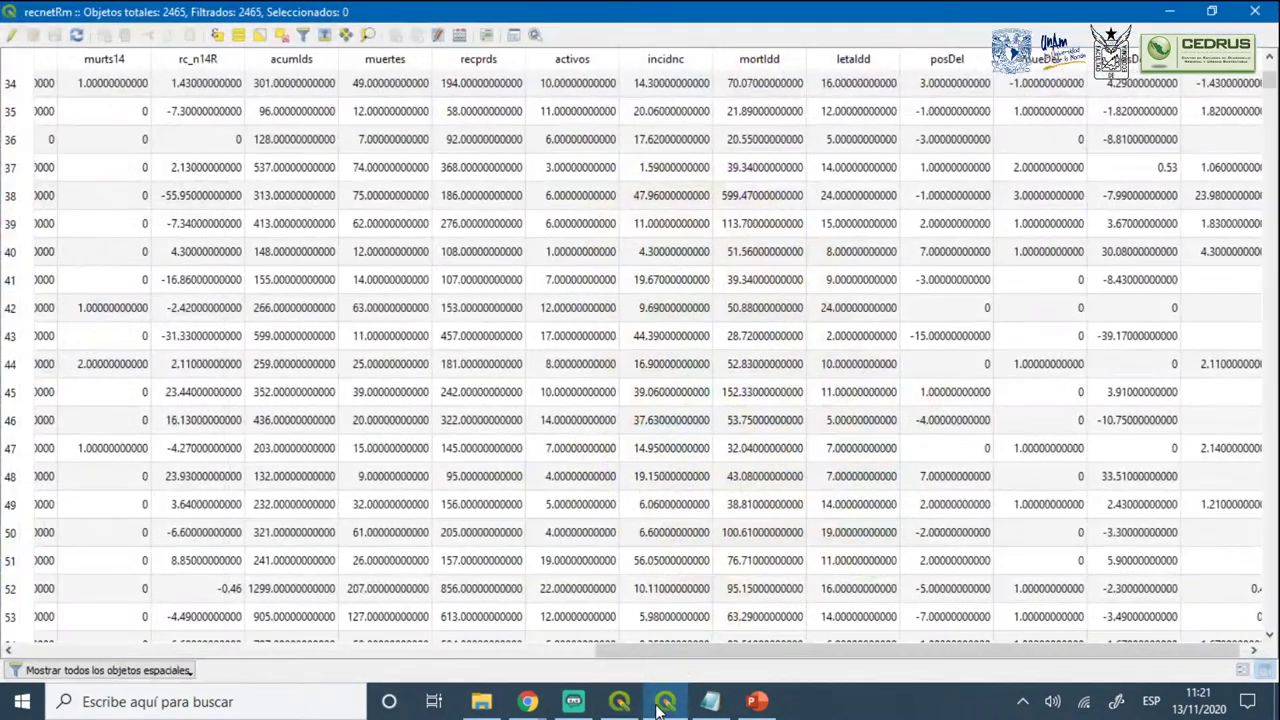
pyautogui.click(1262, 11)
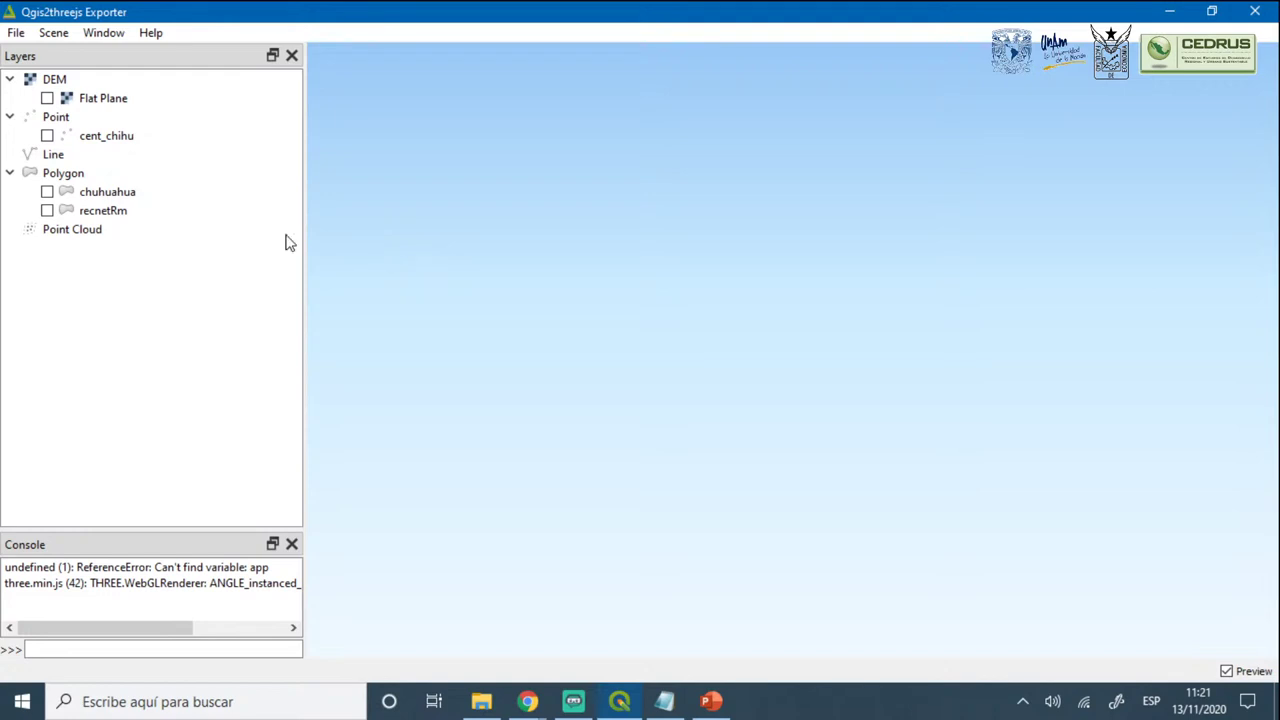
# Enable the chuhuahua polygon layer in the Qgis2threejs Exporter, maximize its window and tilt the 3D preview
pyautogui.click(47, 192)
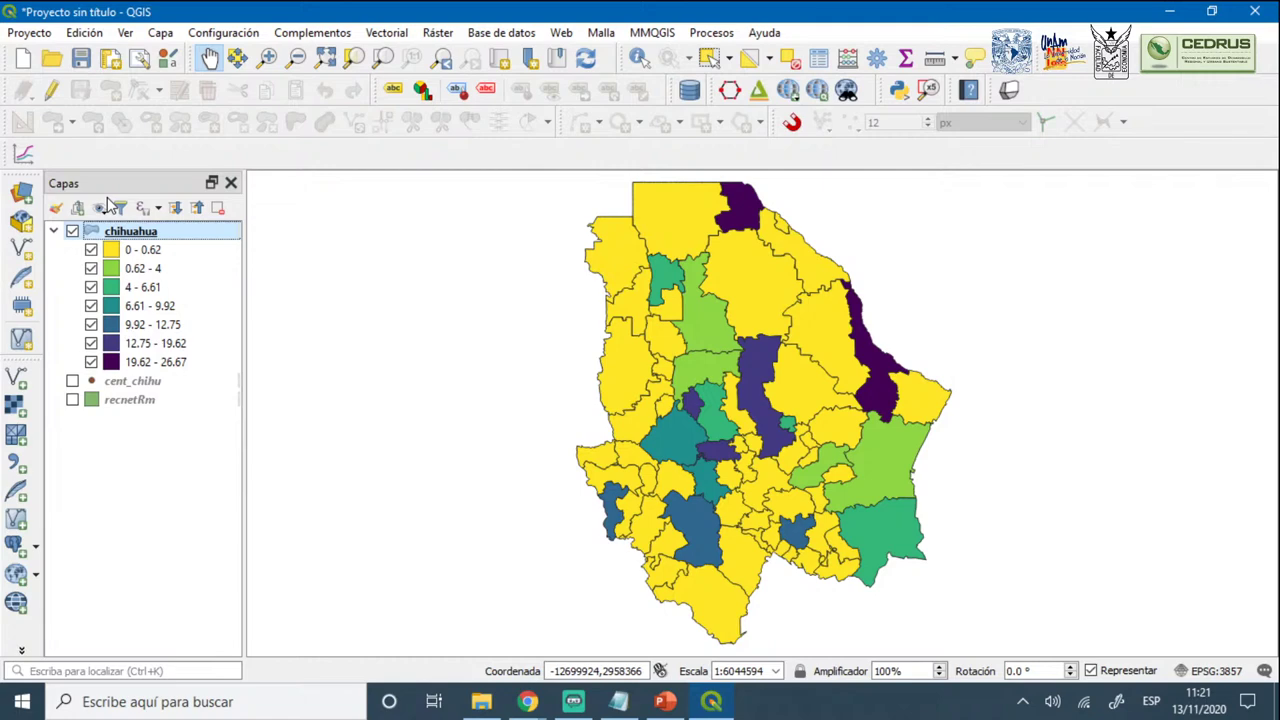
pyautogui.click(722, 706)
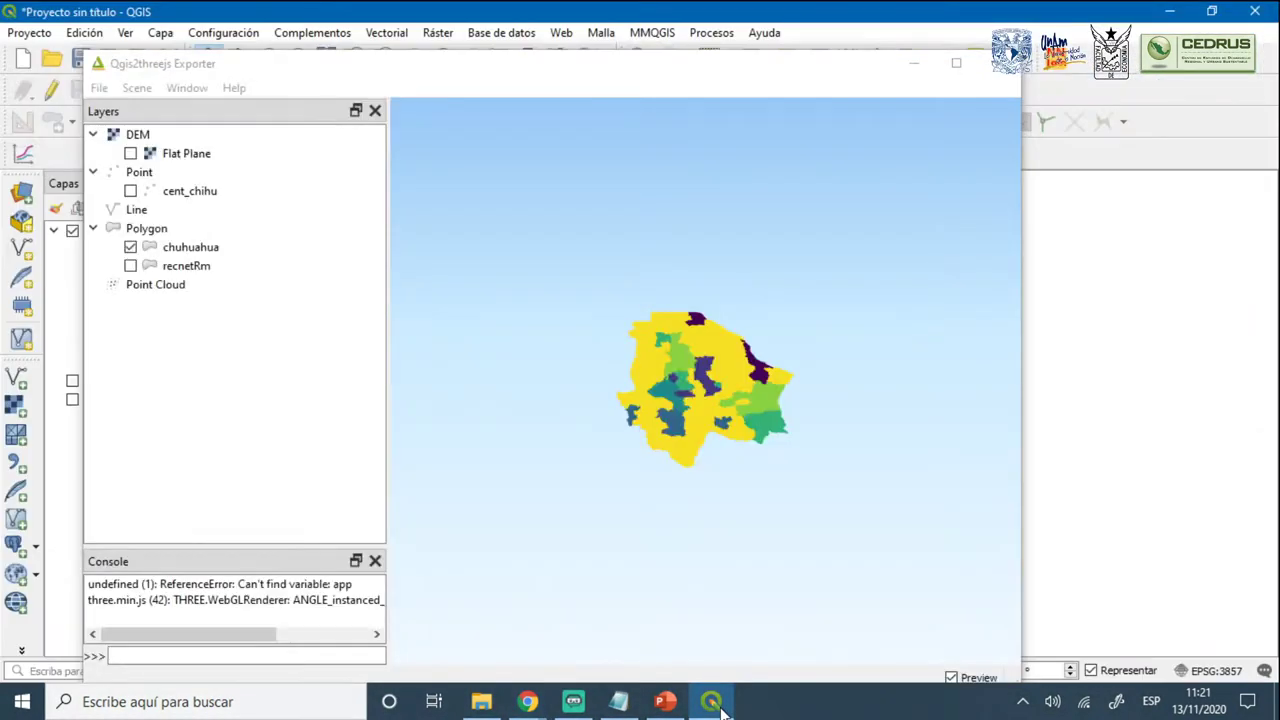
pyautogui.moveTo(821, 313)
pyautogui.mouseDown()
pyautogui.moveTo(791, 306)
pyautogui.moveTo(810, 330)
pyautogui.mouseUp()
pyautogui.click(956, 63)
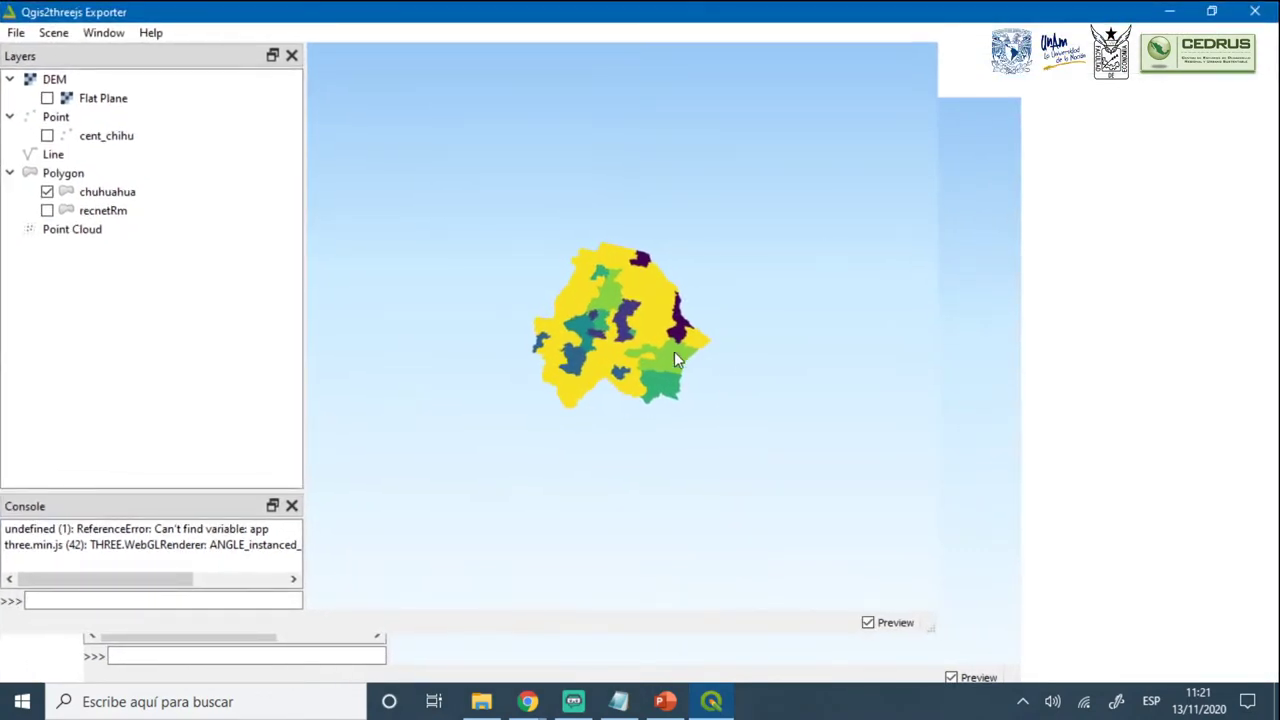
pyautogui.moveTo(792, 379)
pyautogui.mouseDown()
pyautogui.moveTo(788, 325)
pyautogui.moveTo(790, 395)
pyautogui.moveTo(790, 307)
pyautogui.moveTo(843, 400)
pyautogui.moveTo(734, 297)
pyautogui.moveTo(794, 297)
pyautogui.moveTo(714, 392)
pyautogui.moveTo(809, 309)
pyautogui.moveTo(757, 400)
pyautogui.moveTo(766, 291)
pyautogui.moveTo(785, 378)
pyautogui.mouseUp()
pyautogui.moveTo(790, 315); pyautogui.dragTo(785, 350)
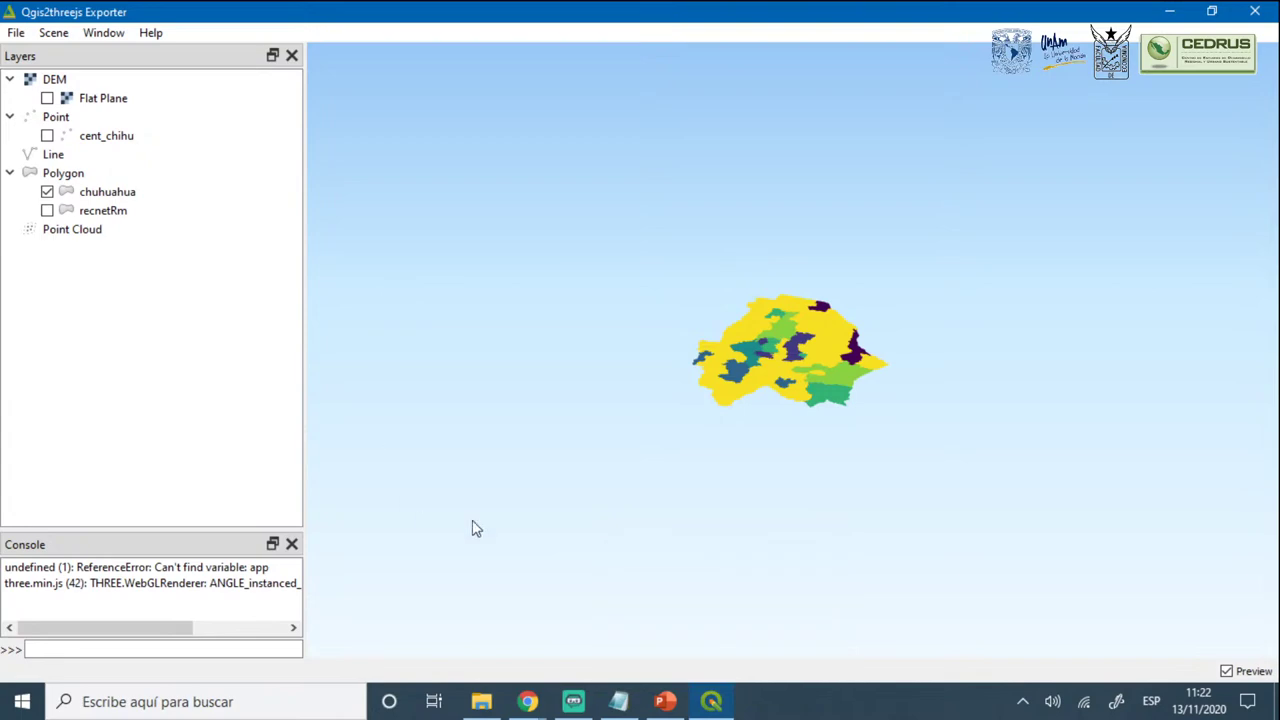
# Widen the Capas panel in the main QGIS window and return to the Qgis2threejs Exporter
pyautogui.click(712, 703)
pyautogui.click(714, 704)
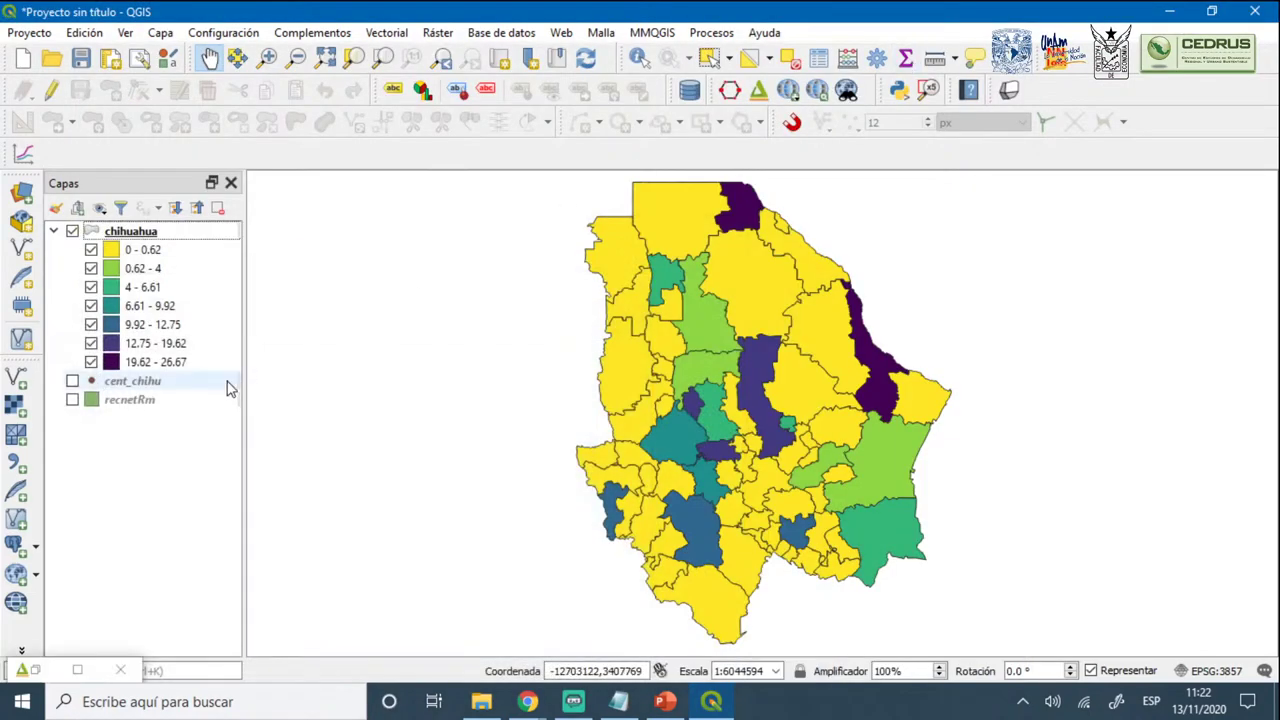
pyautogui.moveTo(245, 390); pyautogui.dragTo(853, 427)
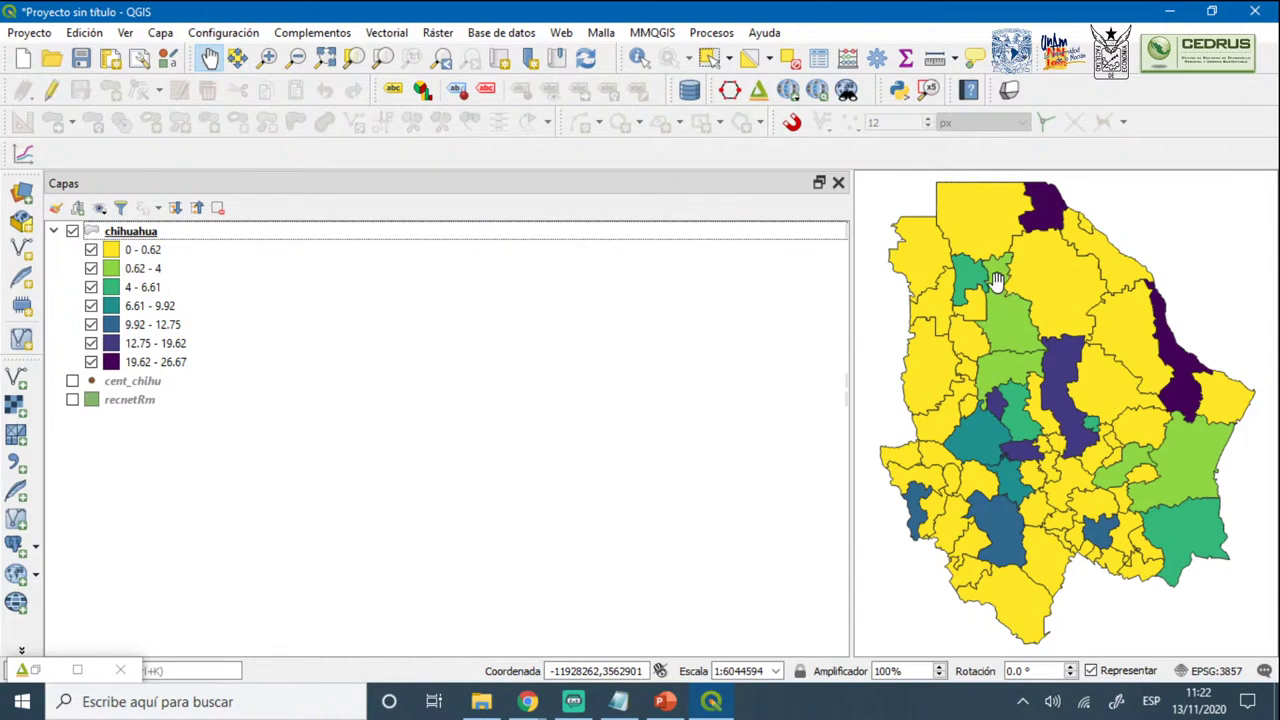
pyautogui.click(710, 702)
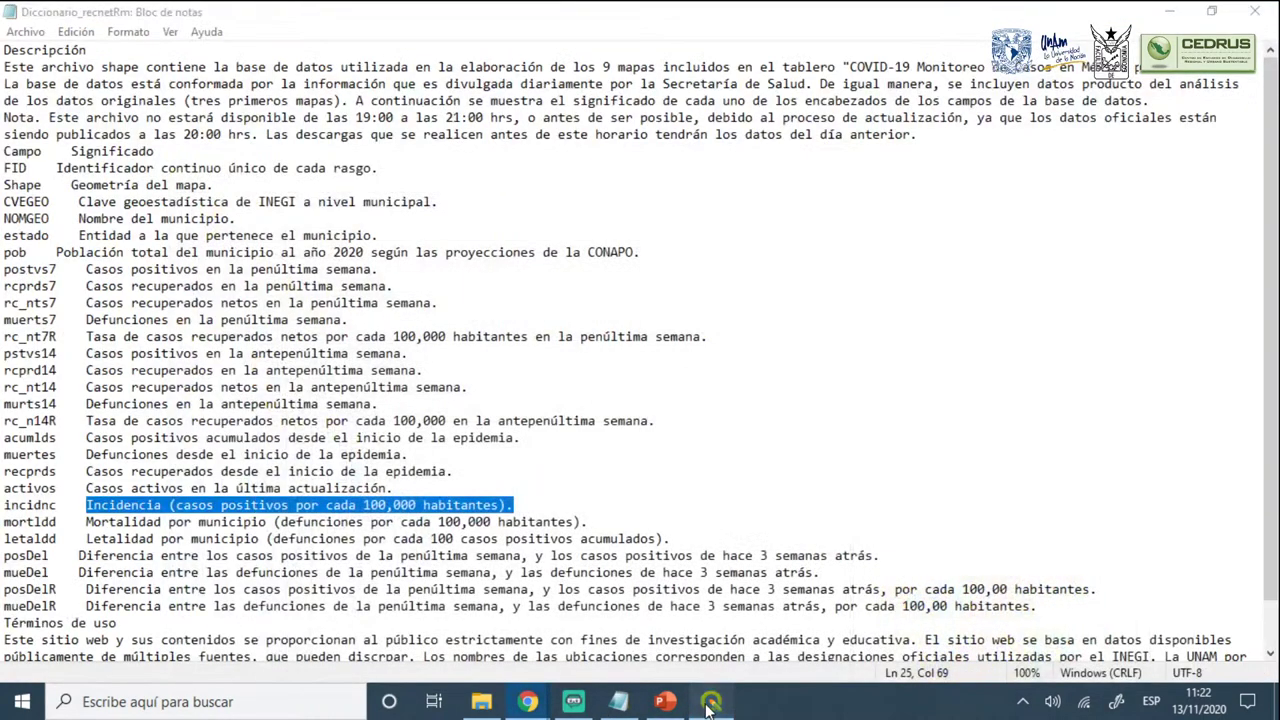
pyautogui.click(710, 702)
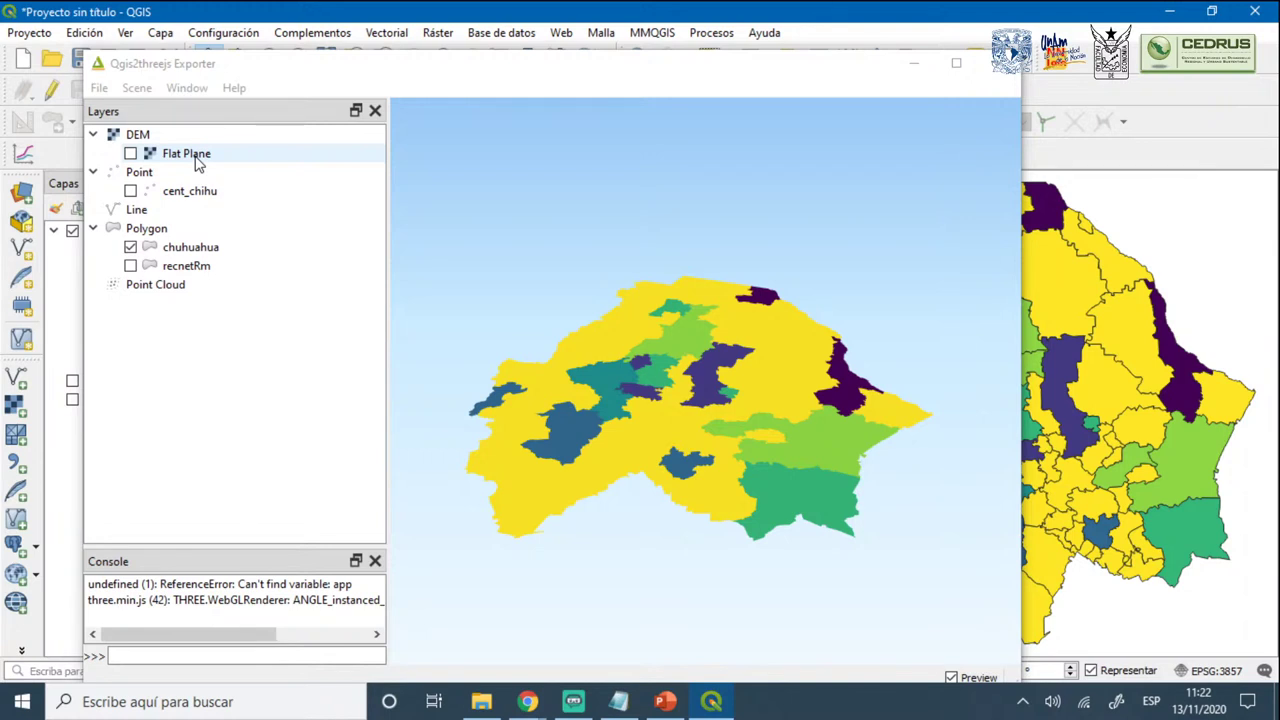
# Open the layer properties of the chuhuahua polygon layer in the Qgis2threejs Exporter
pyautogui.click(238, 68)
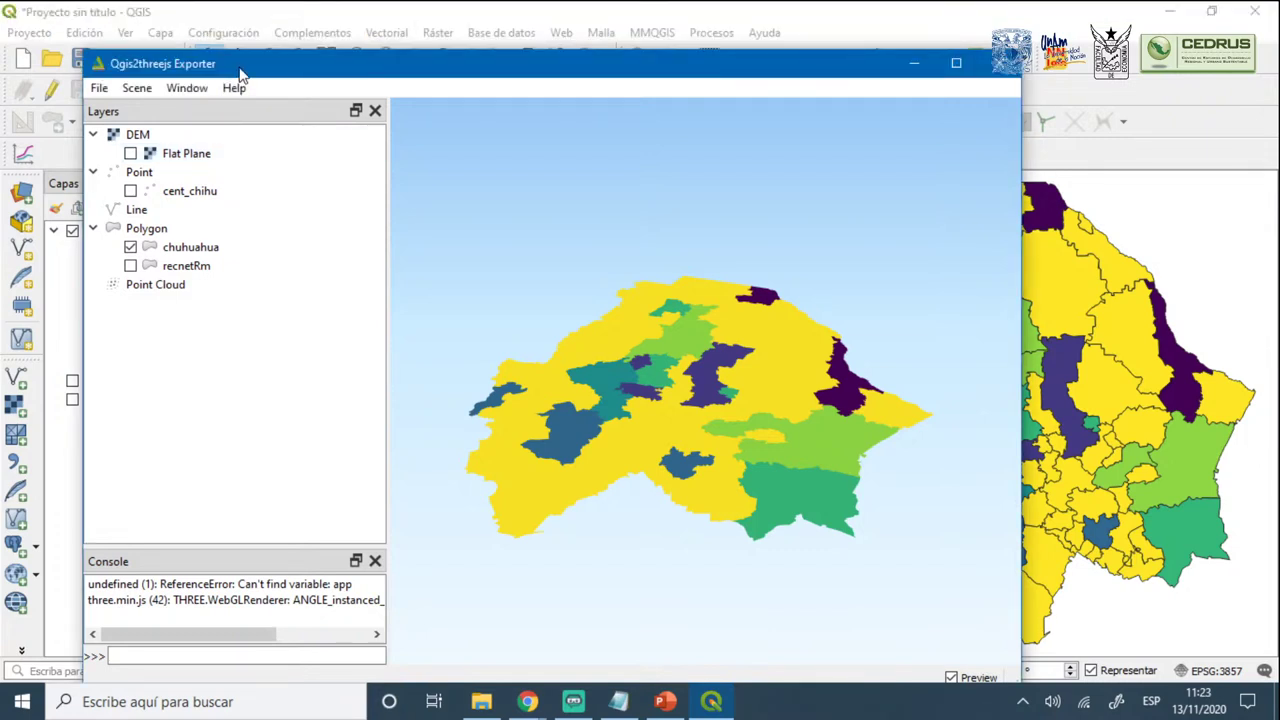
pyautogui.click(180, 251)
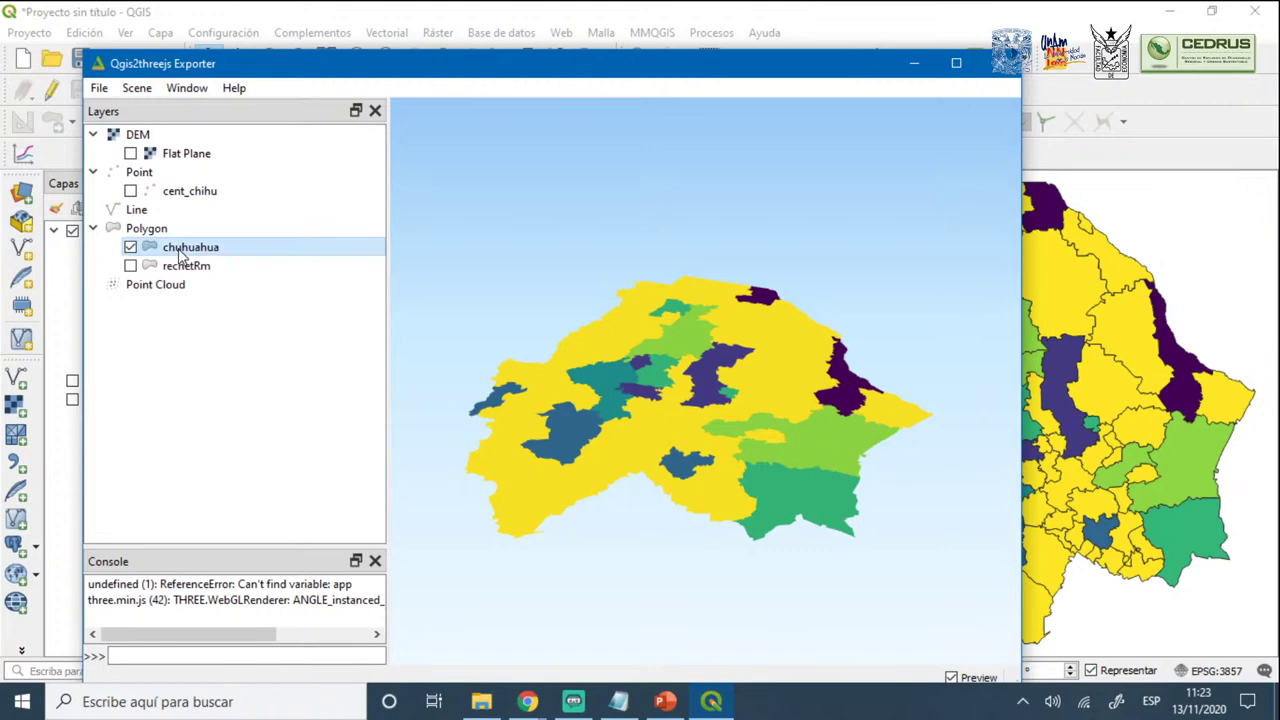
pyautogui.rightClick(178, 252)
pyautogui.click(240, 262)
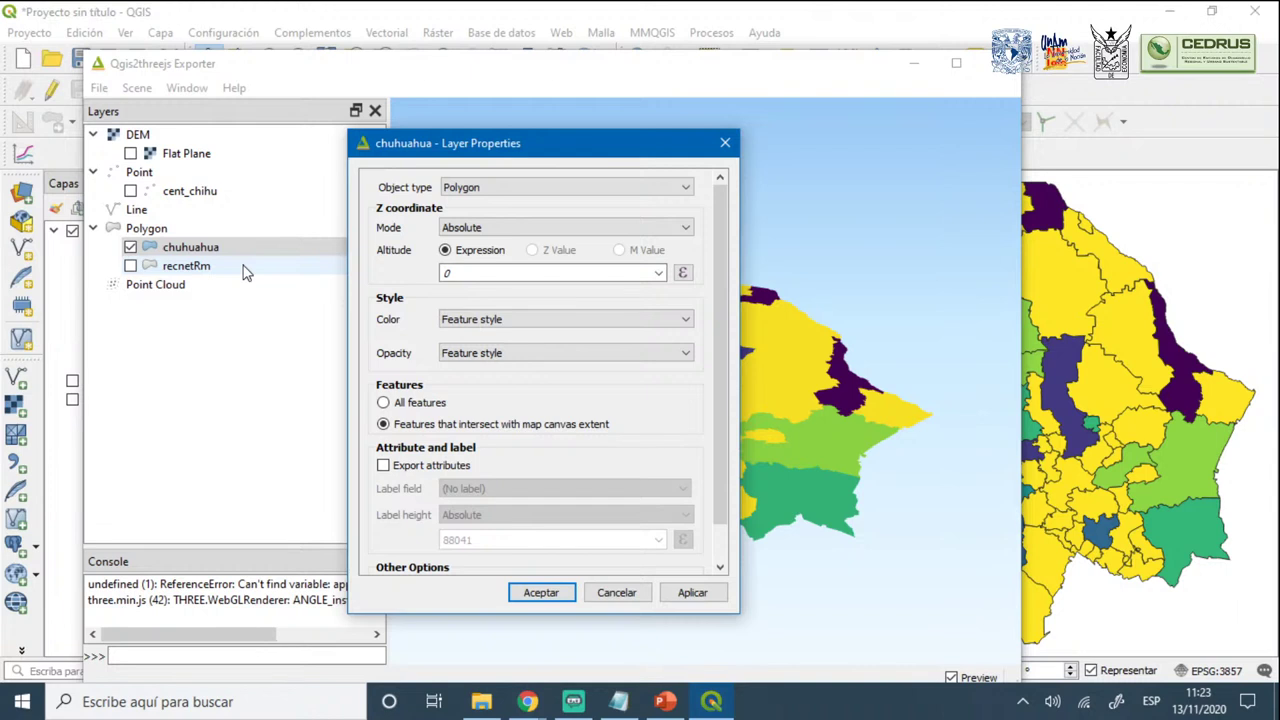
# Set the object type of the chuhuahua polygon layer to Extruded
pyautogui.click(460, 190)
pyautogui.click(462, 189)
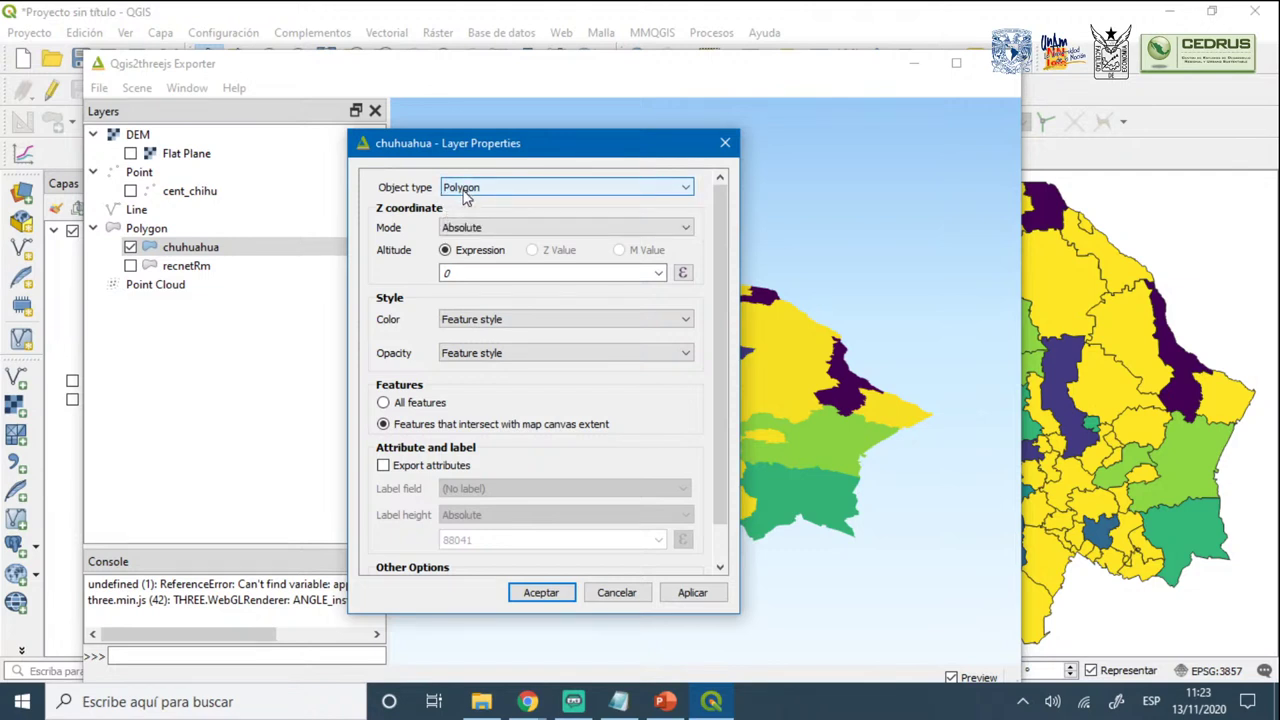
pyautogui.click(464, 192)
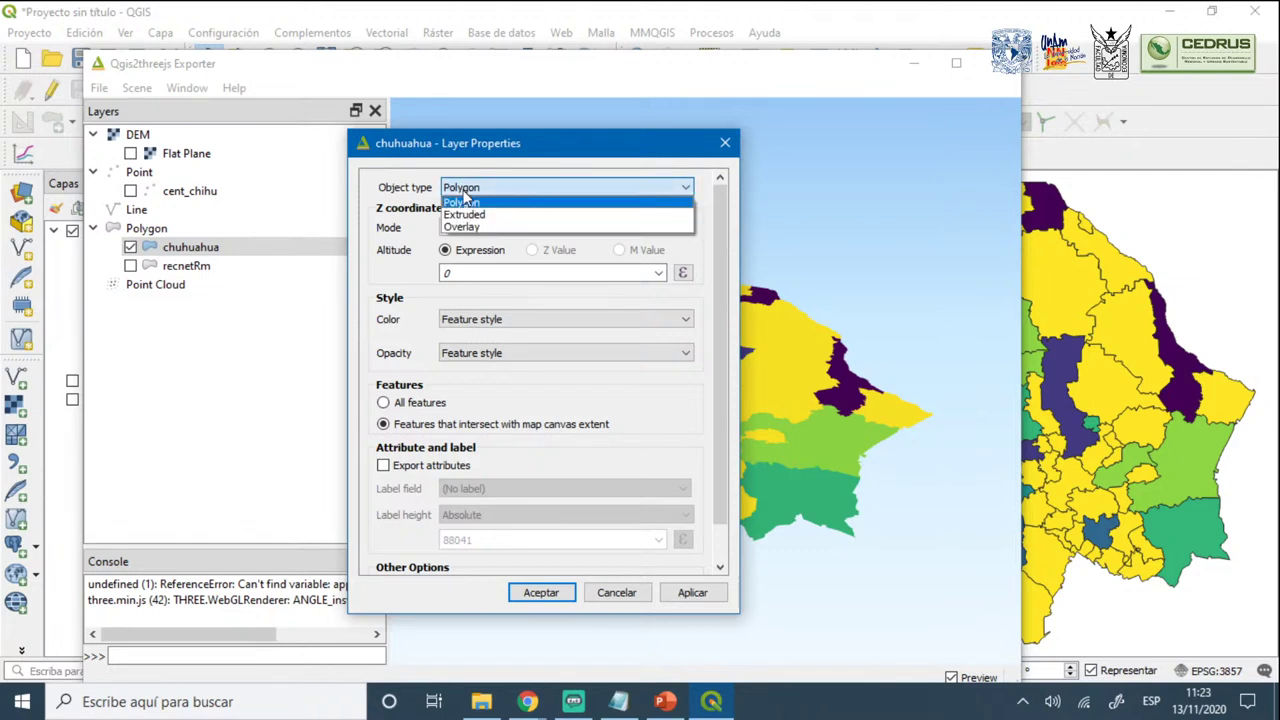
pyautogui.click(468, 215)
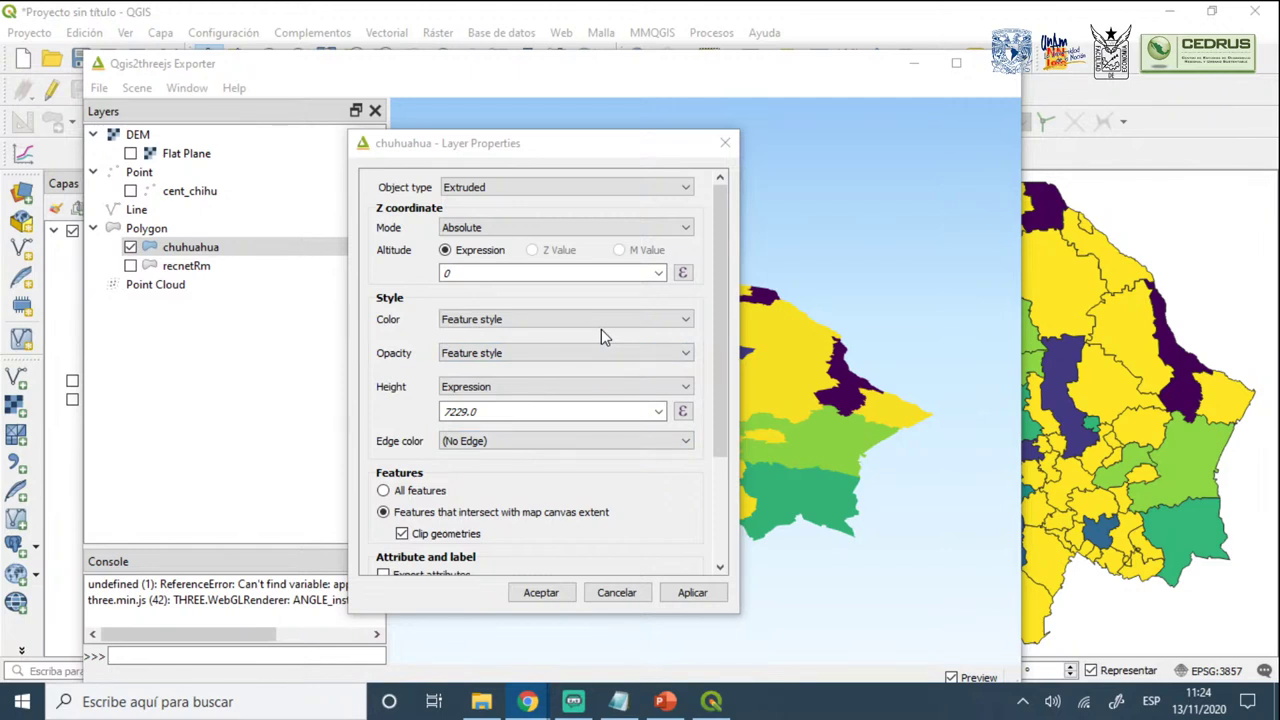
pyautogui.click(482, 190)
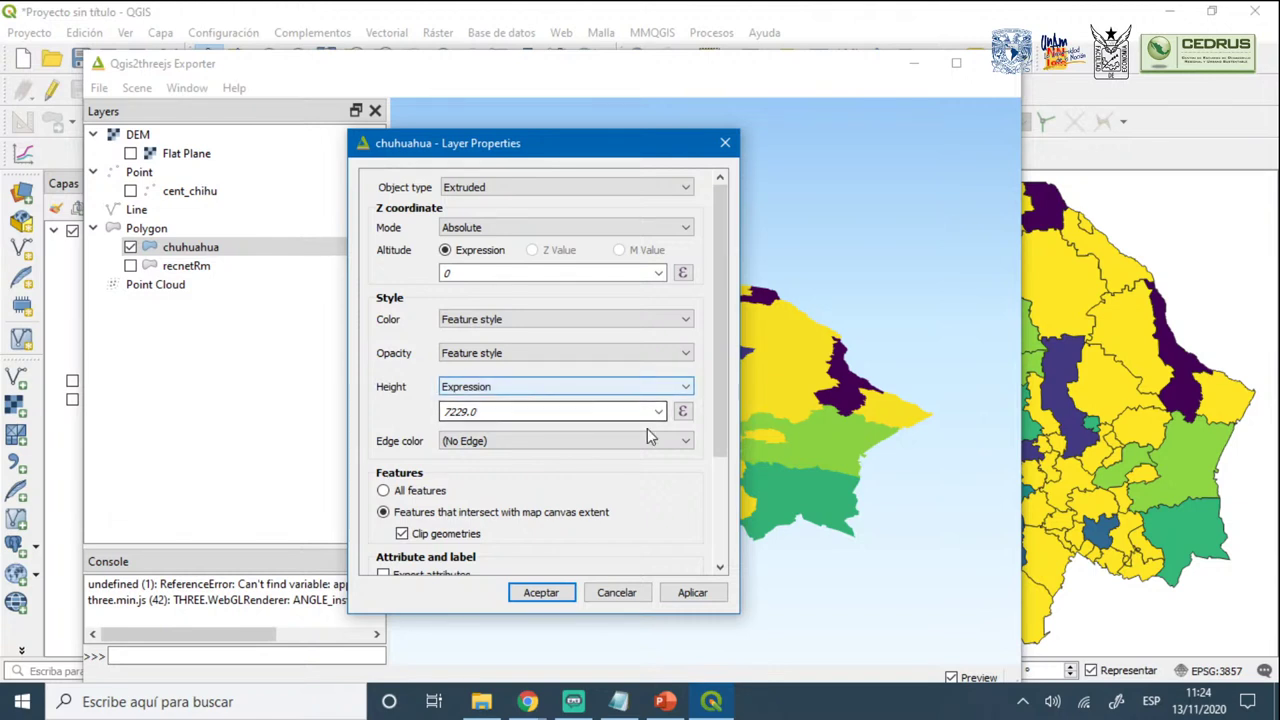
# Use the incidnc field as the height expression for the extruded chuhuahua polygons
pyautogui.click(525, 398)
pyautogui.click(523, 400)
pyautogui.click(523, 412)
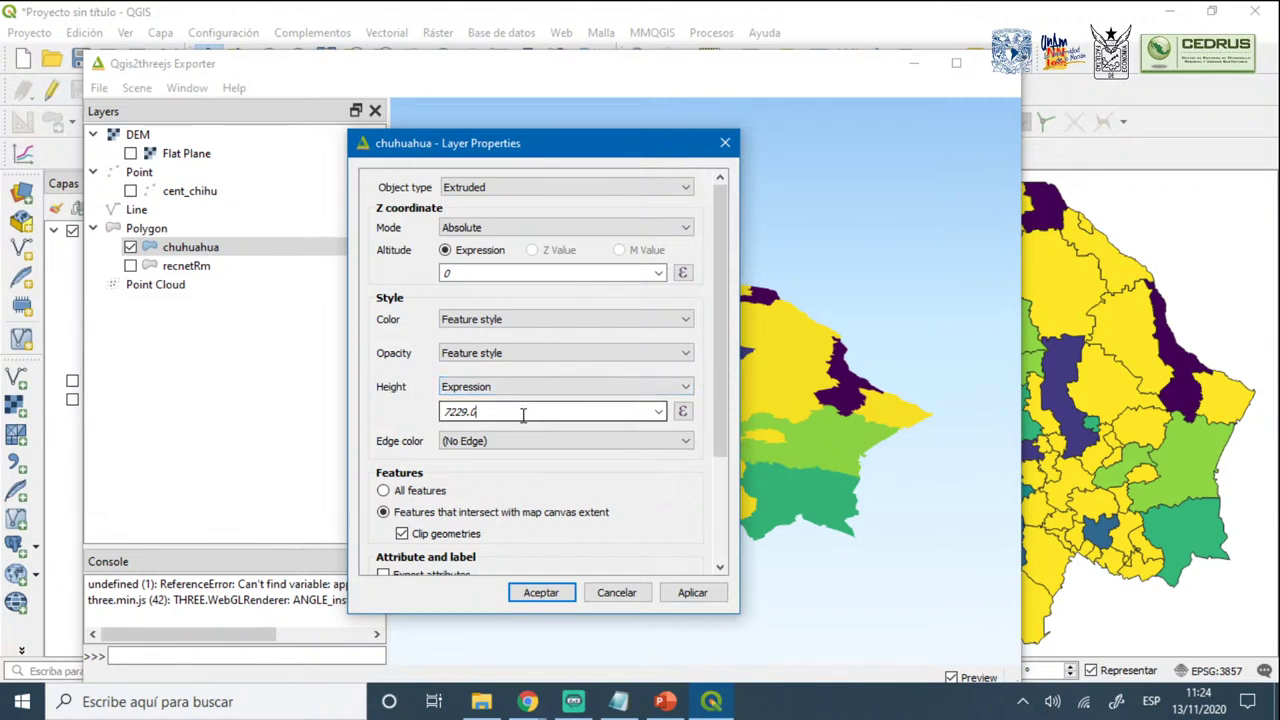
pyautogui.click(658, 412)
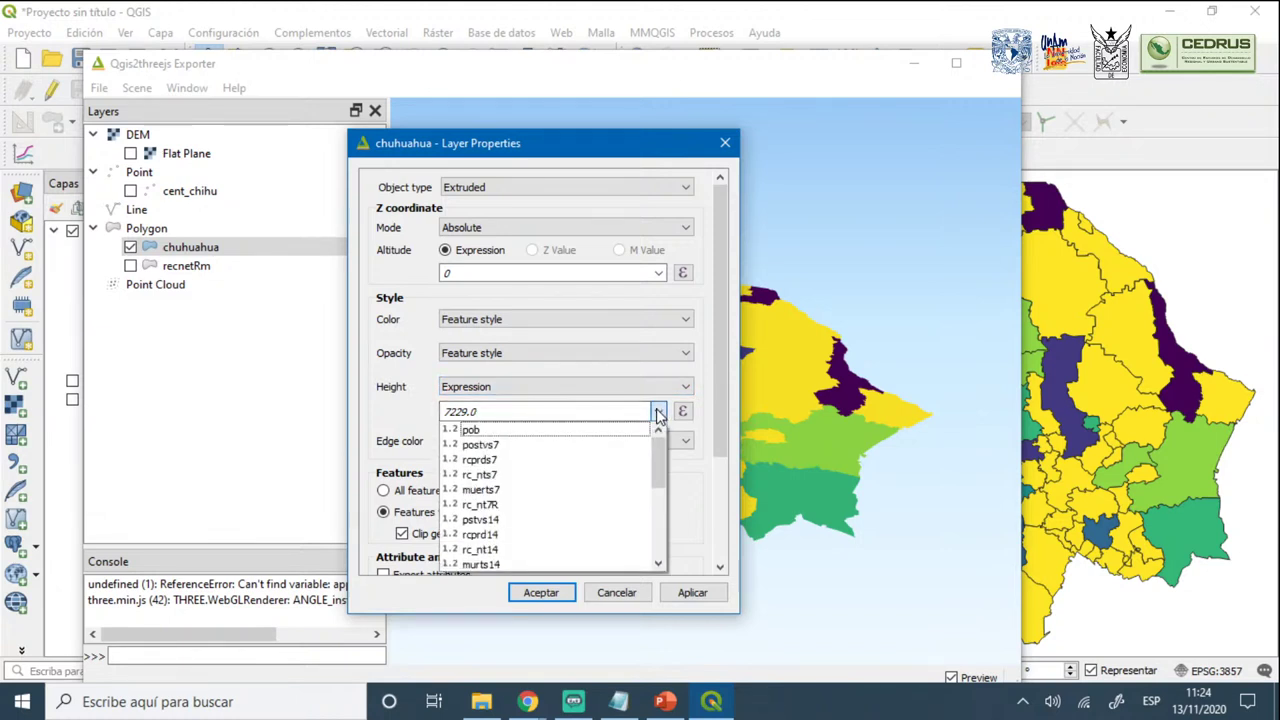
pyautogui.scroll(-5, 535, 525)
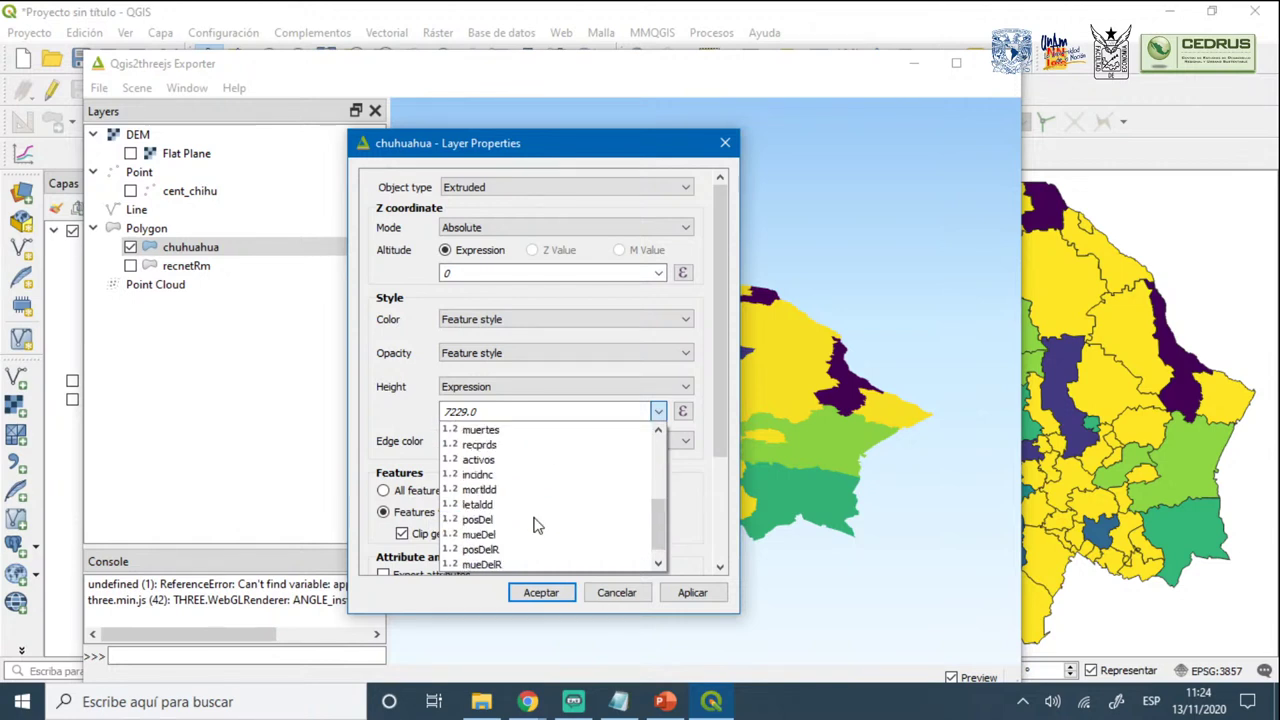
pyautogui.scroll(-1, 535, 525)
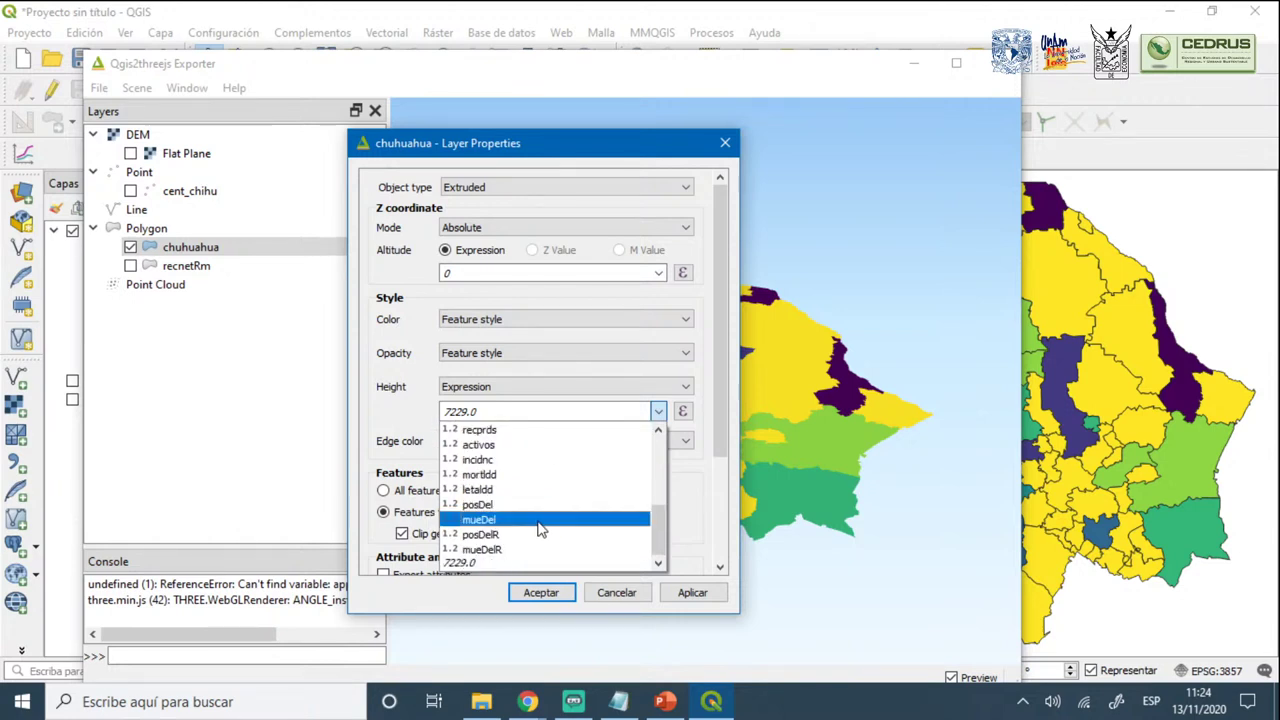
pyautogui.click(495, 459)
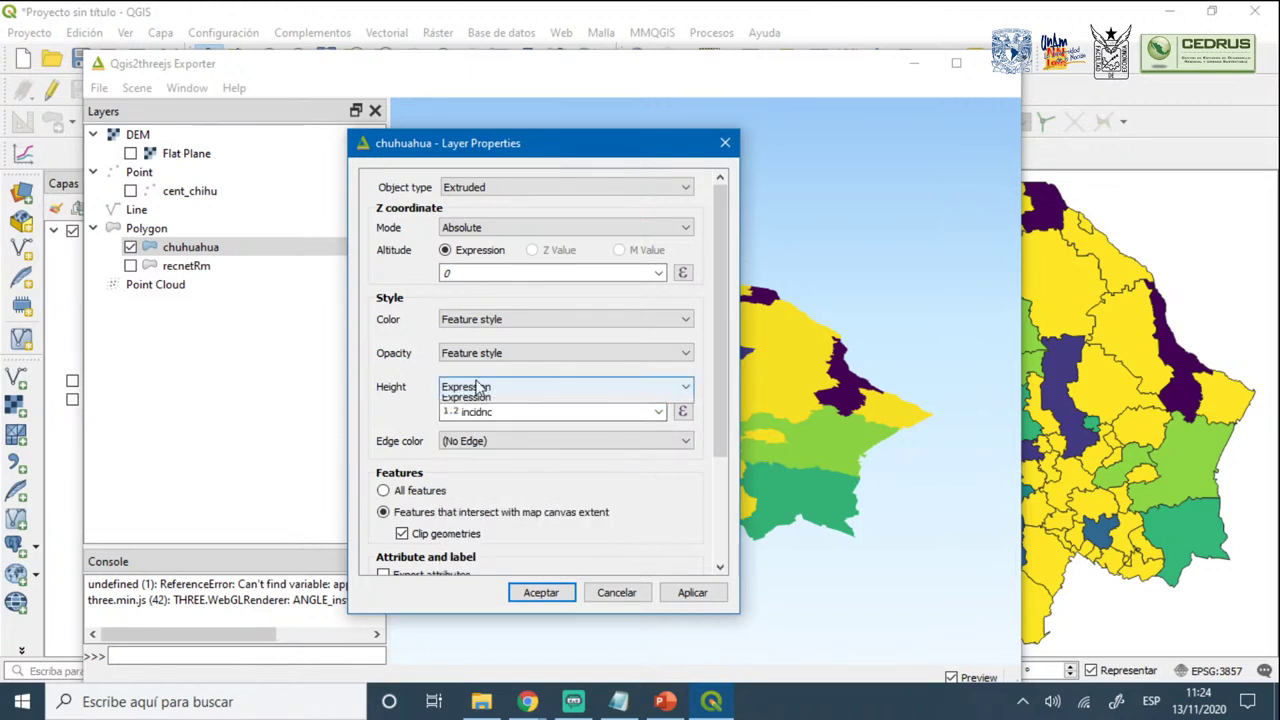
# Change the height expression to incidnc*15, apply it and inspect the extrusion in the 3D preview
pyautogui.doubleClick(528, 411)
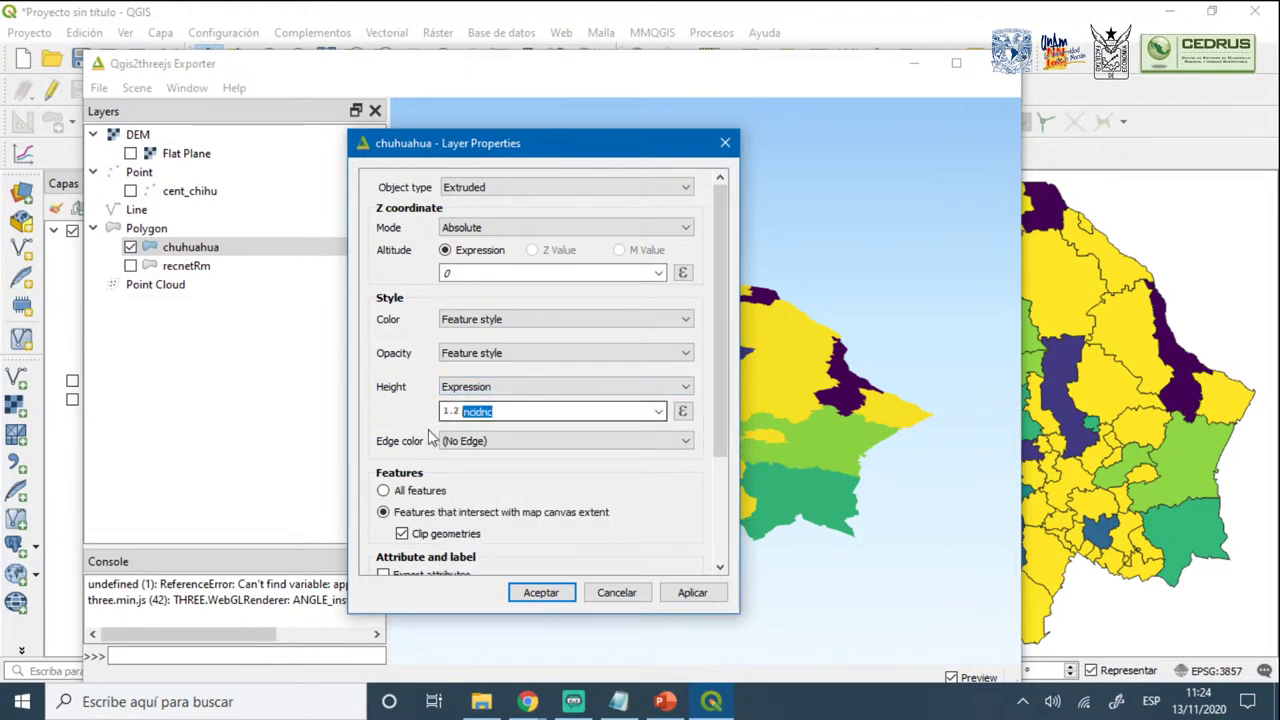
pyautogui.click(528, 411)
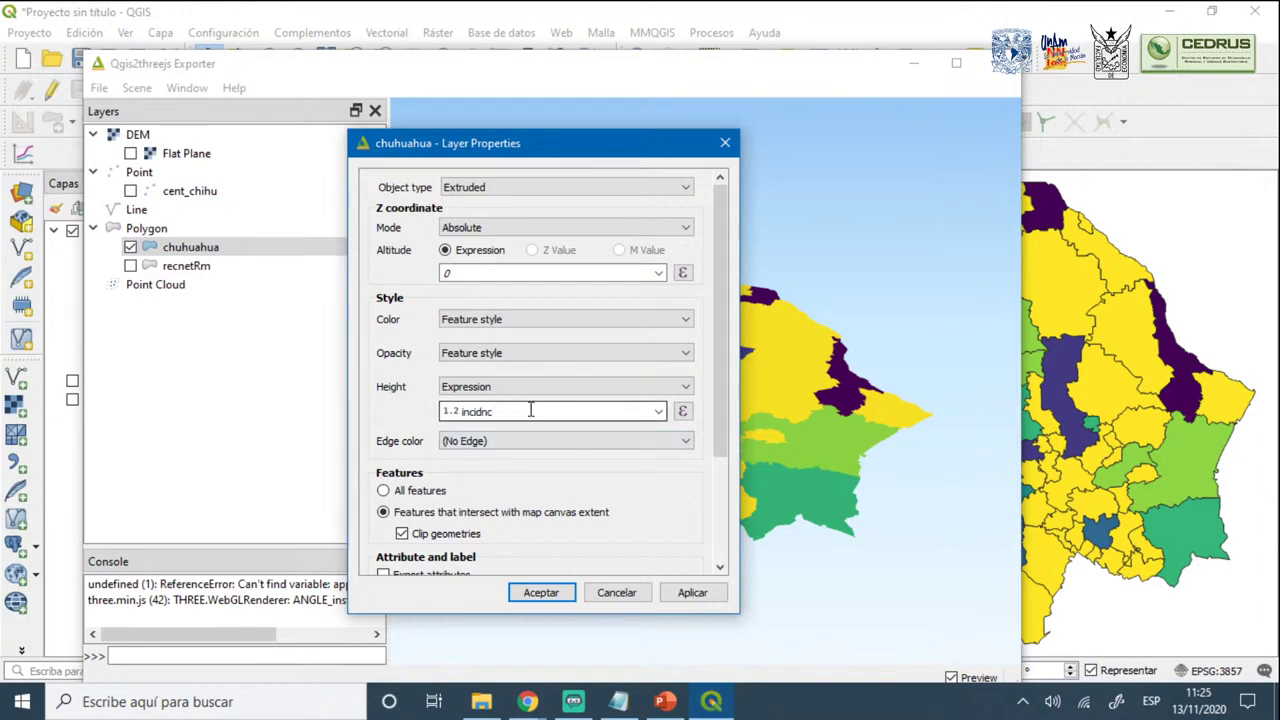
pyautogui.write('*15')
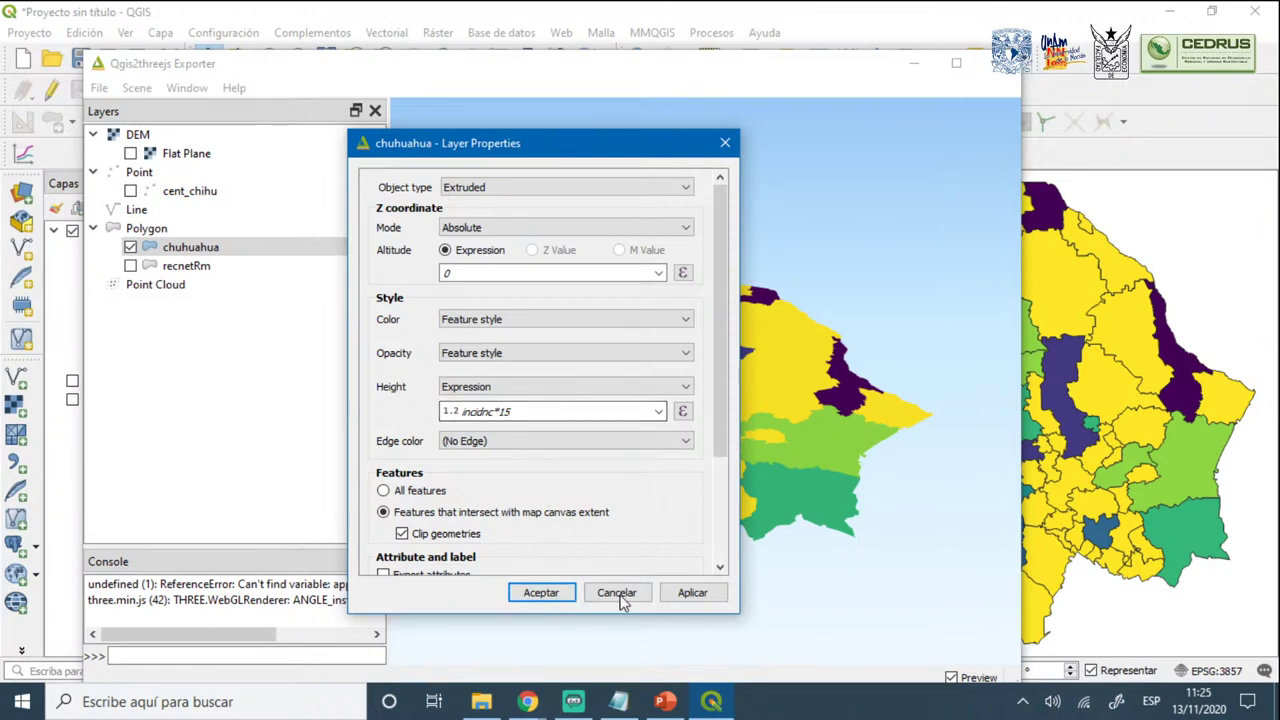
pyautogui.moveTo(716, 390); pyautogui.dragTo(720, 181)
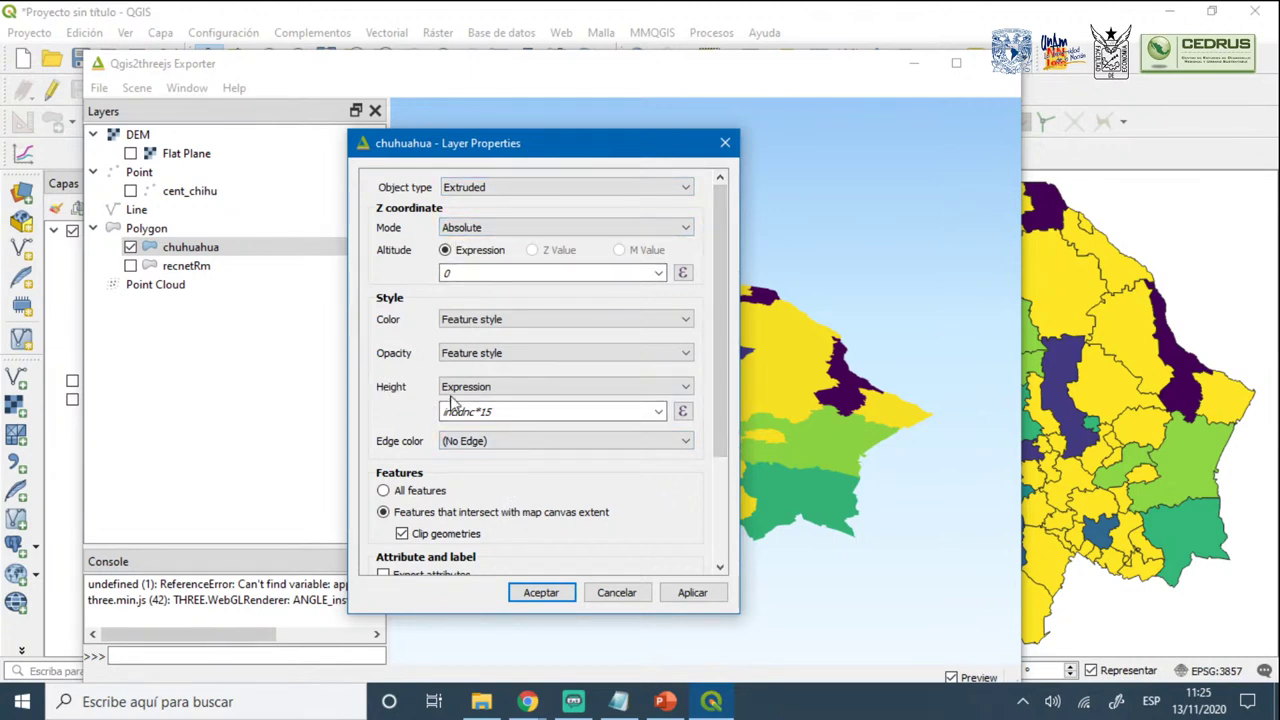
pyautogui.doubleClick(473, 413)
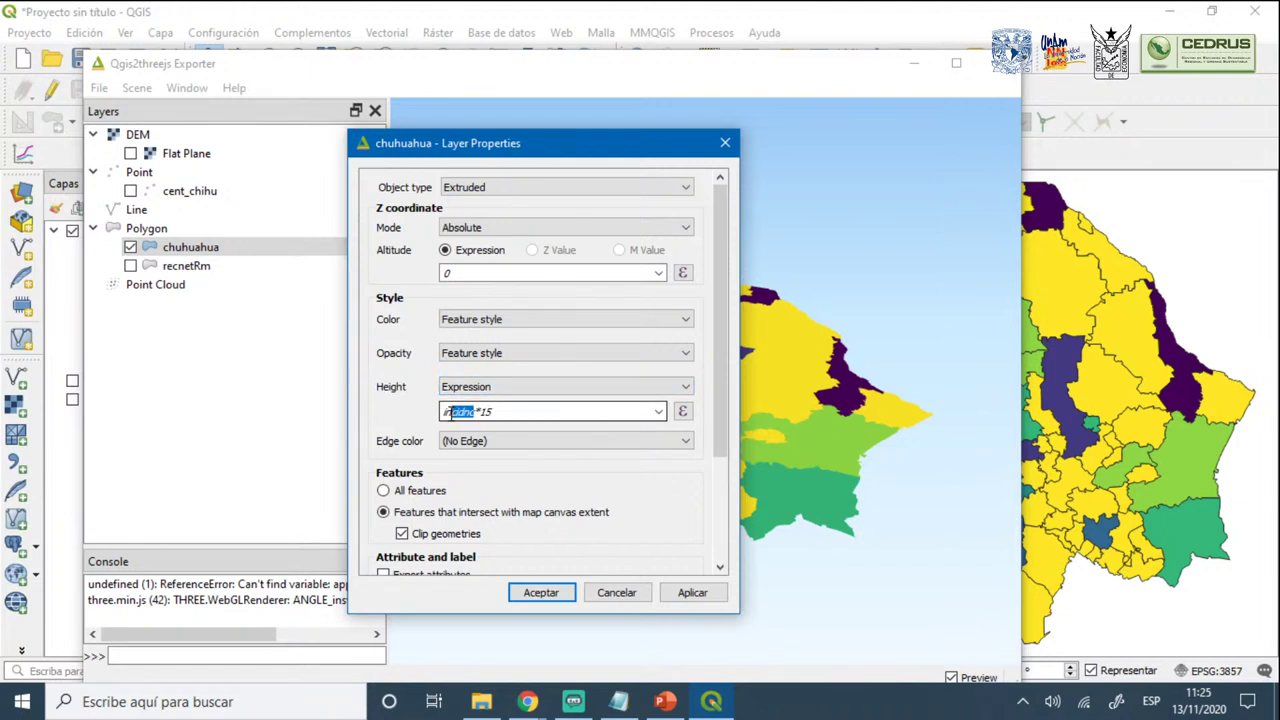
pyautogui.click(493, 411)
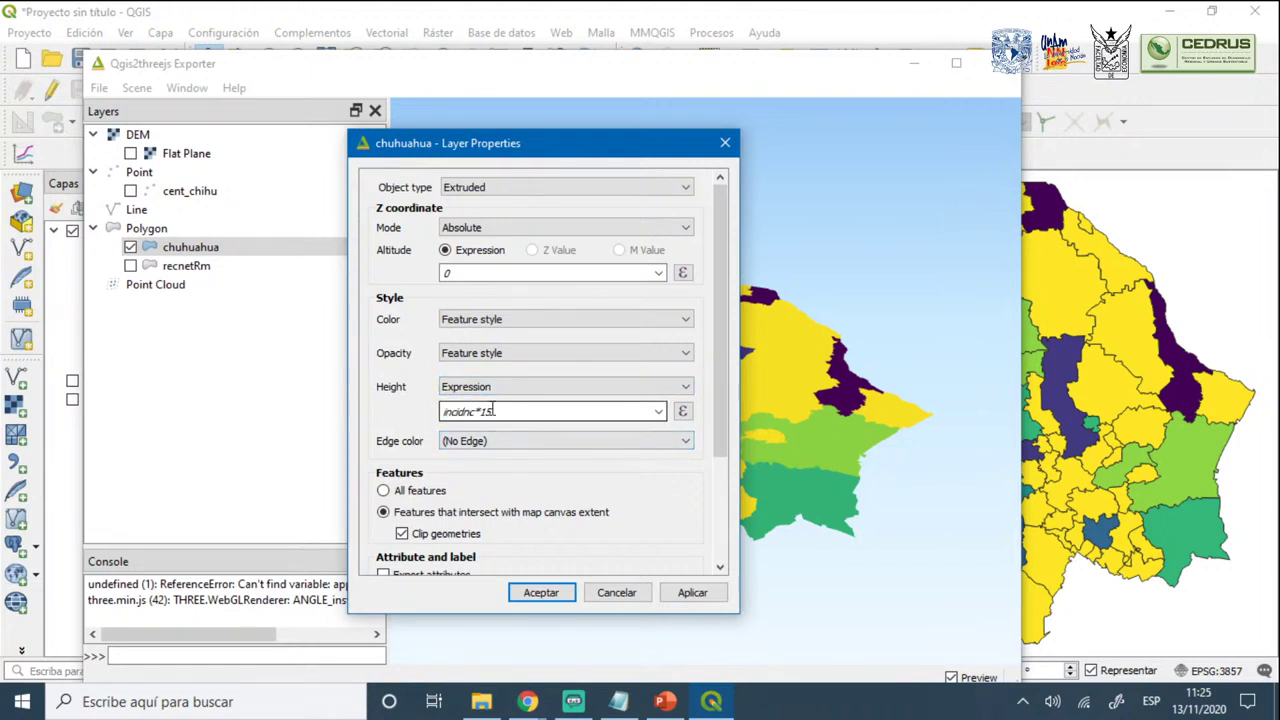
pyautogui.click(680, 593)
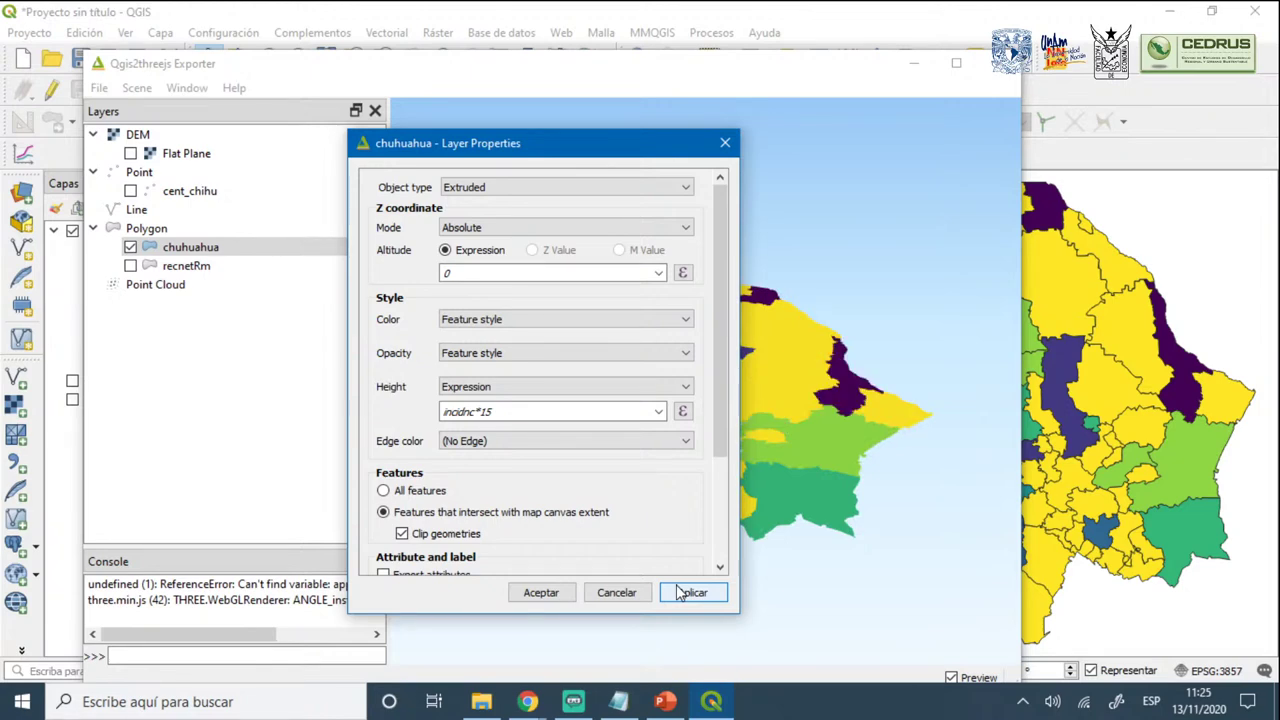
pyautogui.moveTo(597, 152); pyautogui.dragTo(424, 162)
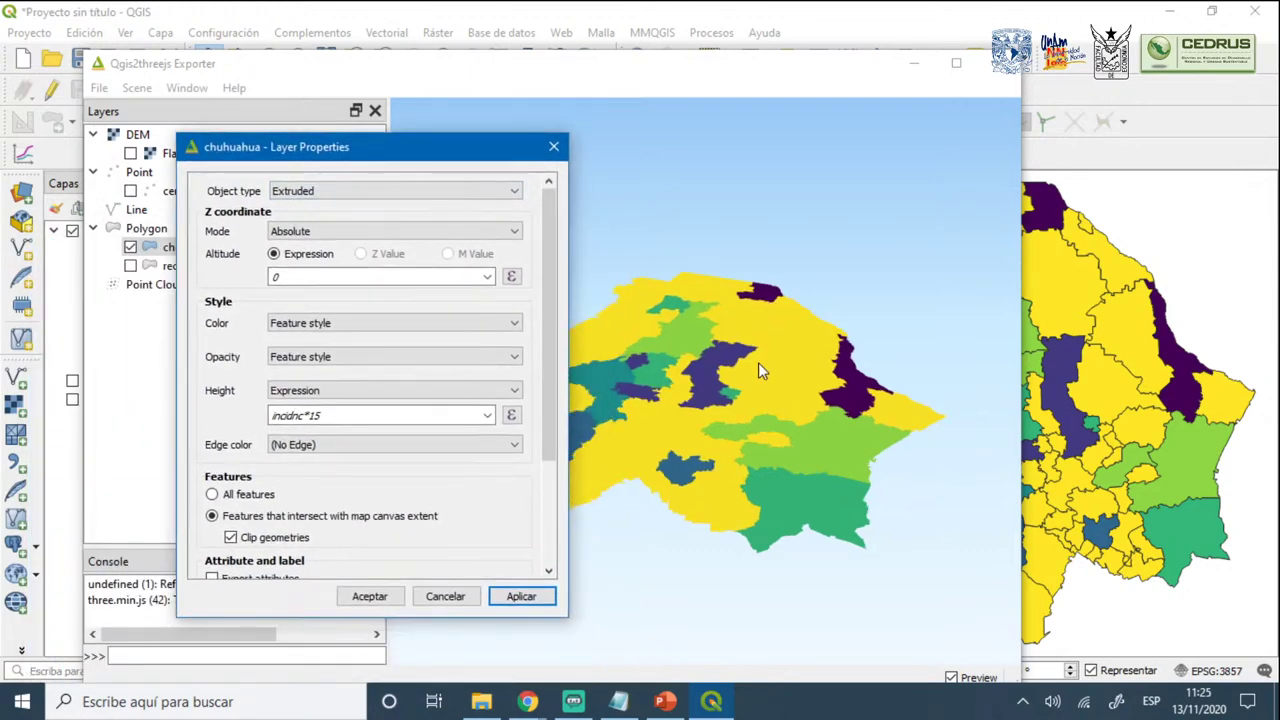
pyautogui.scroll(5, 758, 362)
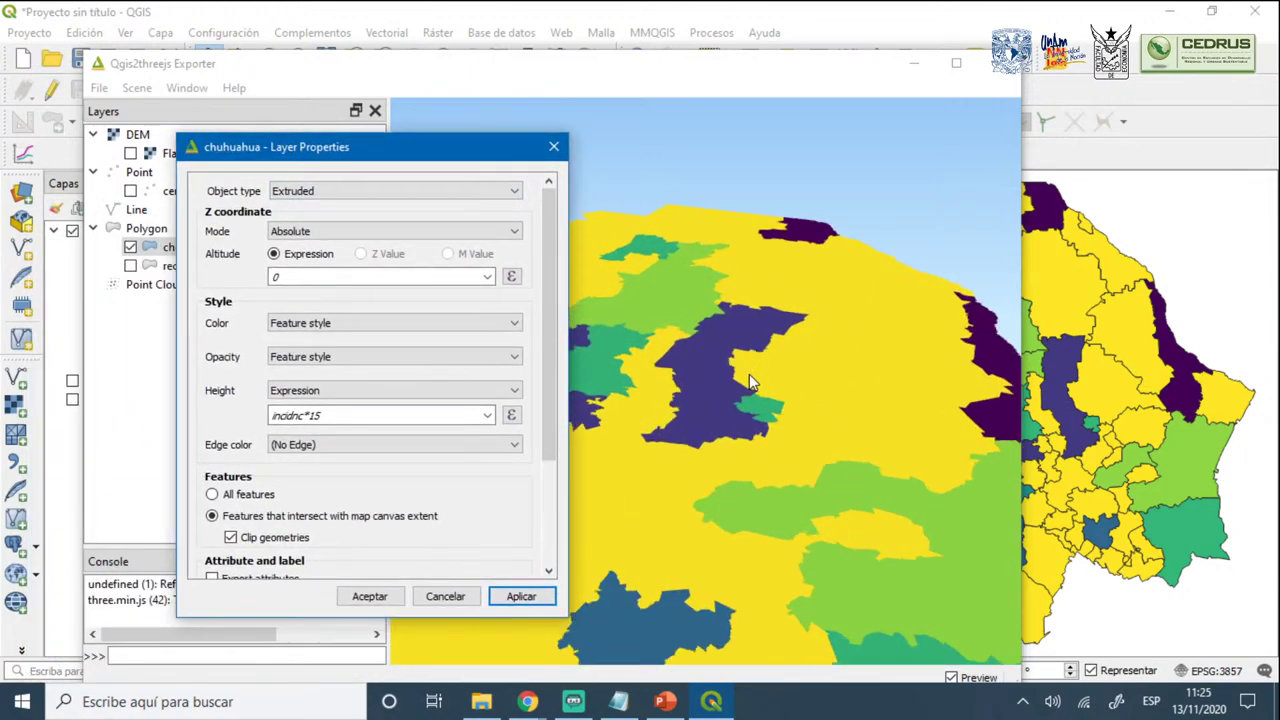
pyautogui.scroll(-5, 749, 374)
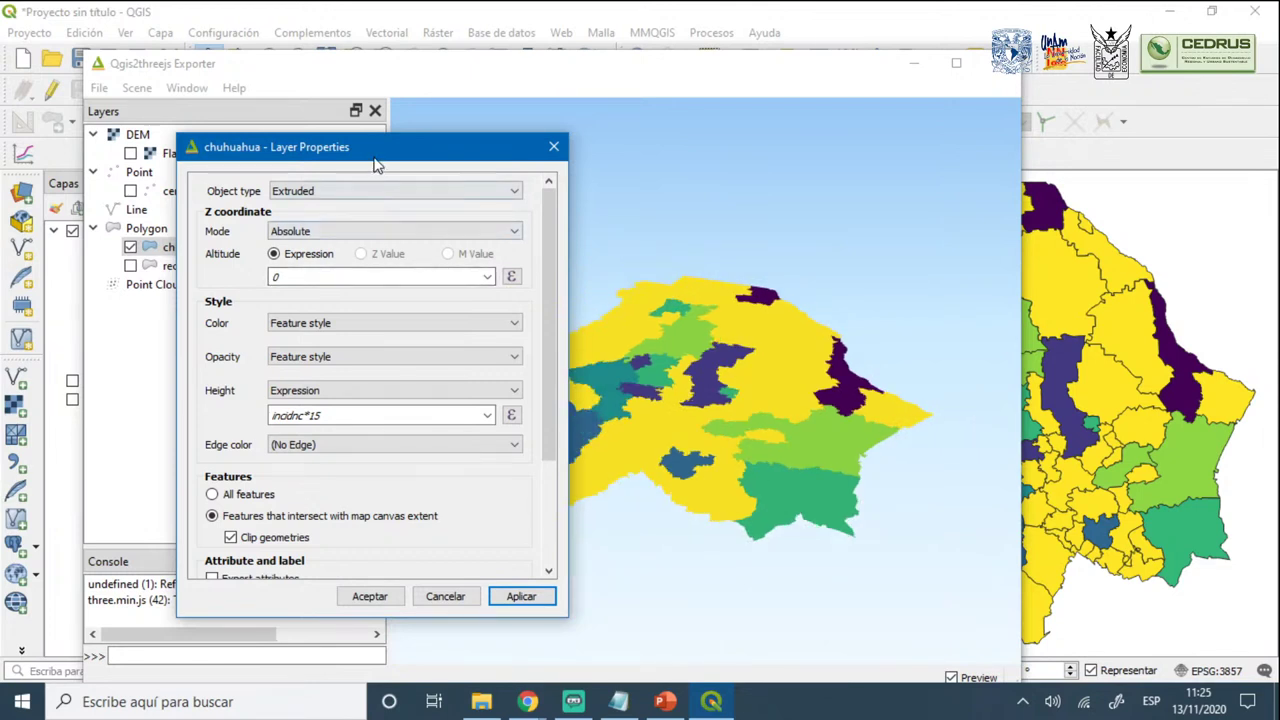
# Raise the extrusion height expression to incidnc*200 and apply it
pyautogui.moveTo(376, 165); pyautogui.dragTo(578, 147)
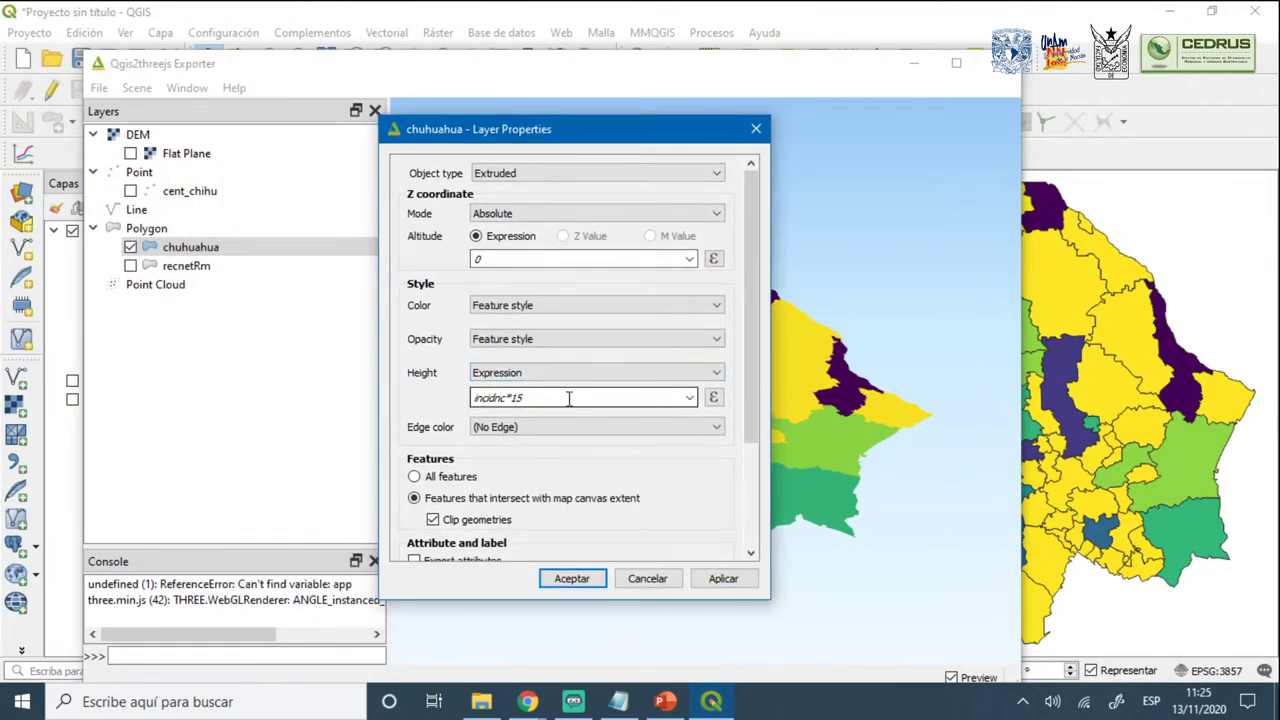
pyautogui.press('BackSpace')
pyautogui.press('BackSpace')
pyautogui.write('200')
pyautogui.click(725, 586)
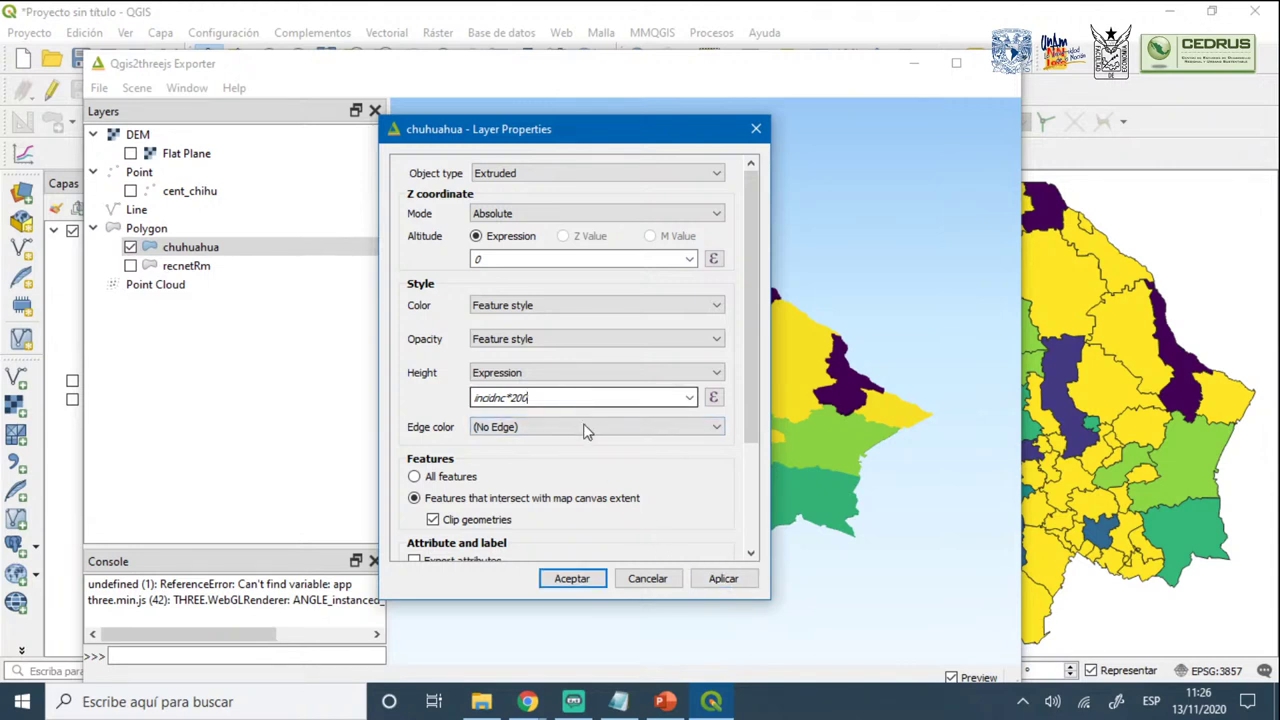
# Set the polygon height expression to incidnc*1500 and apply it to the 3D preview
pyautogui.press('BackSpace')
pyautogui.press('BackSpace')
pyautogui.press('BackSpace')
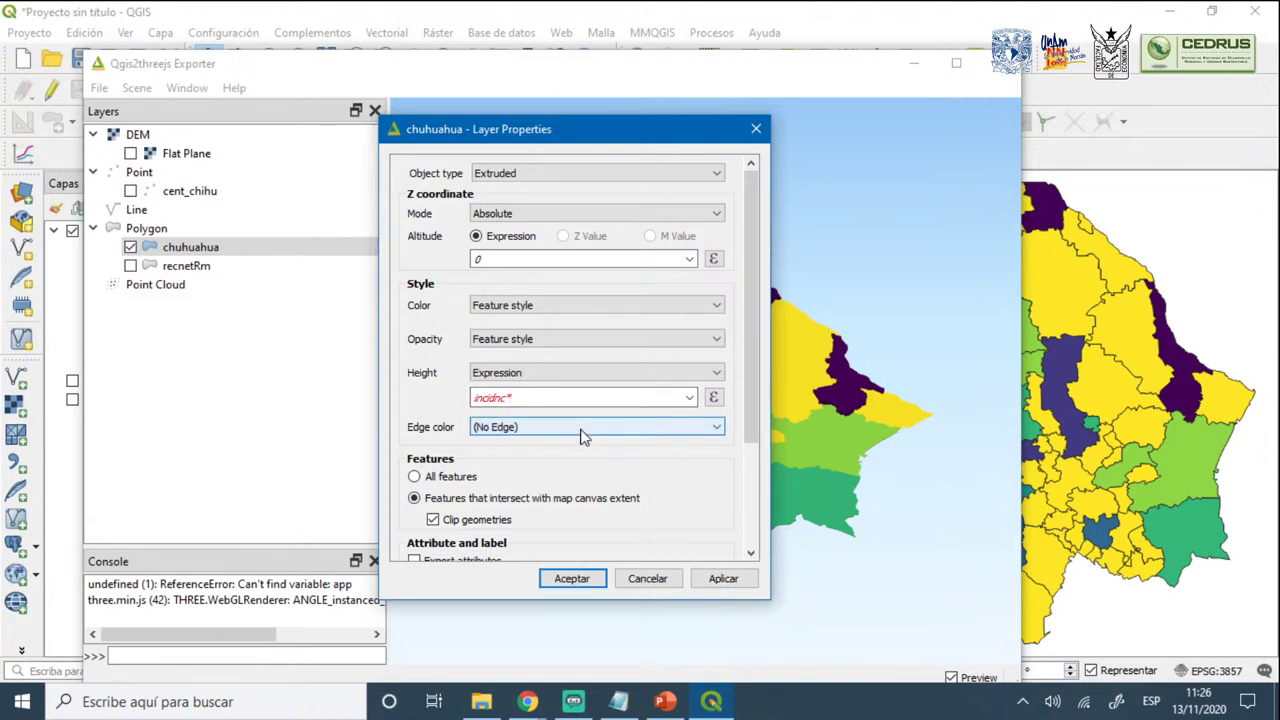
pyautogui.write('1500')
pyautogui.click(731, 579)
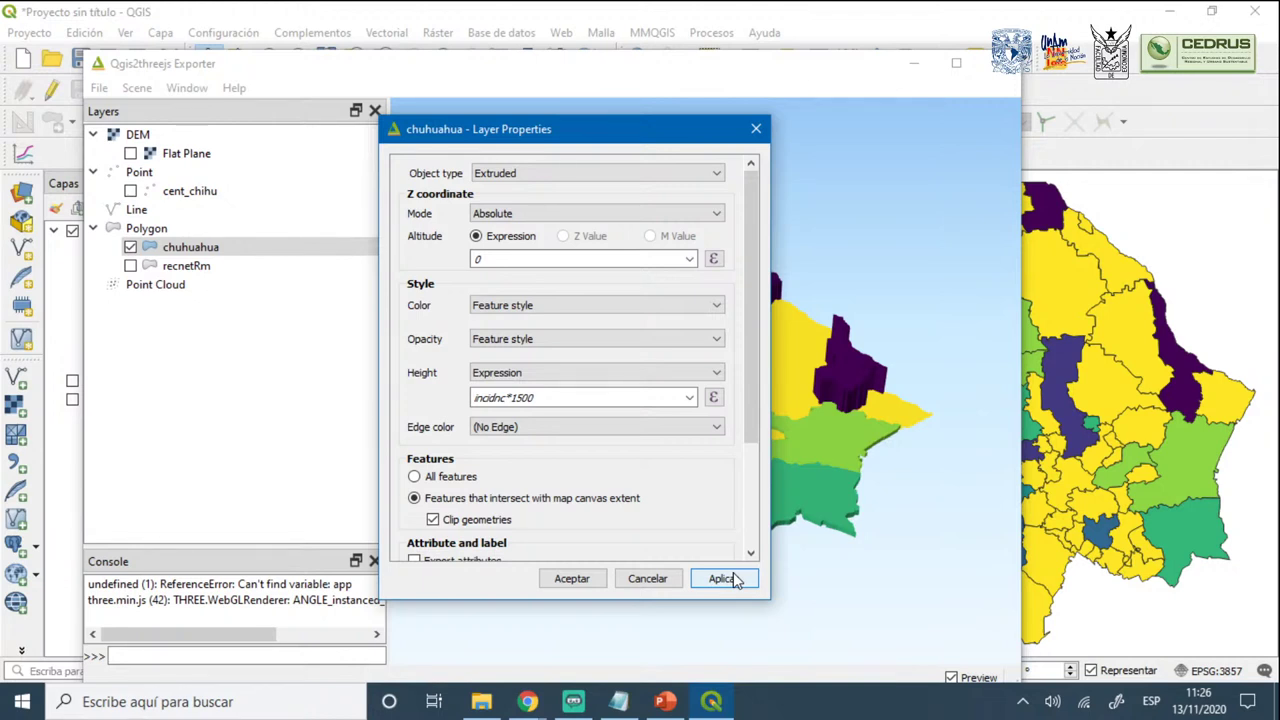
pyautogui.click(722, 578)
# Set the polygon height expression to incidnc*2500, apply it and accept the layer properties
pyautogui.moveTo(583, 136); pyautogui.dragTo(496, 127)
pyautogui.doubleClick(436, 389)
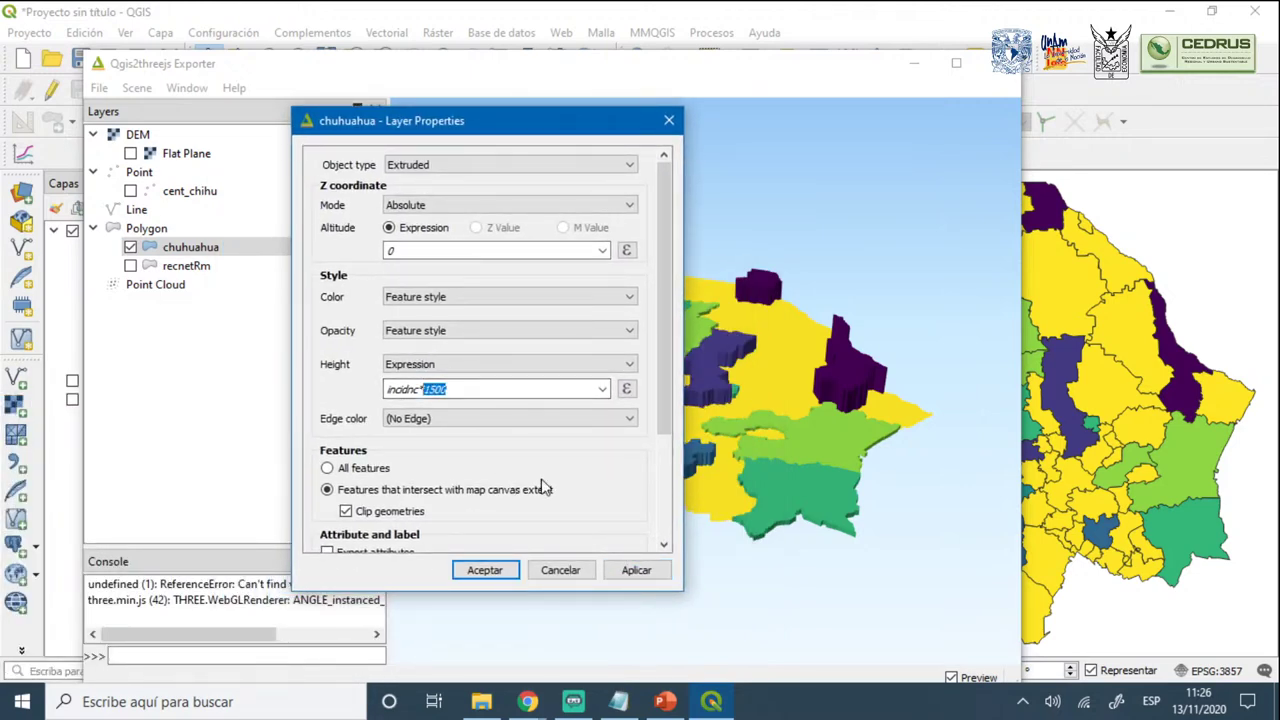
pyautogui.click(488, 389)
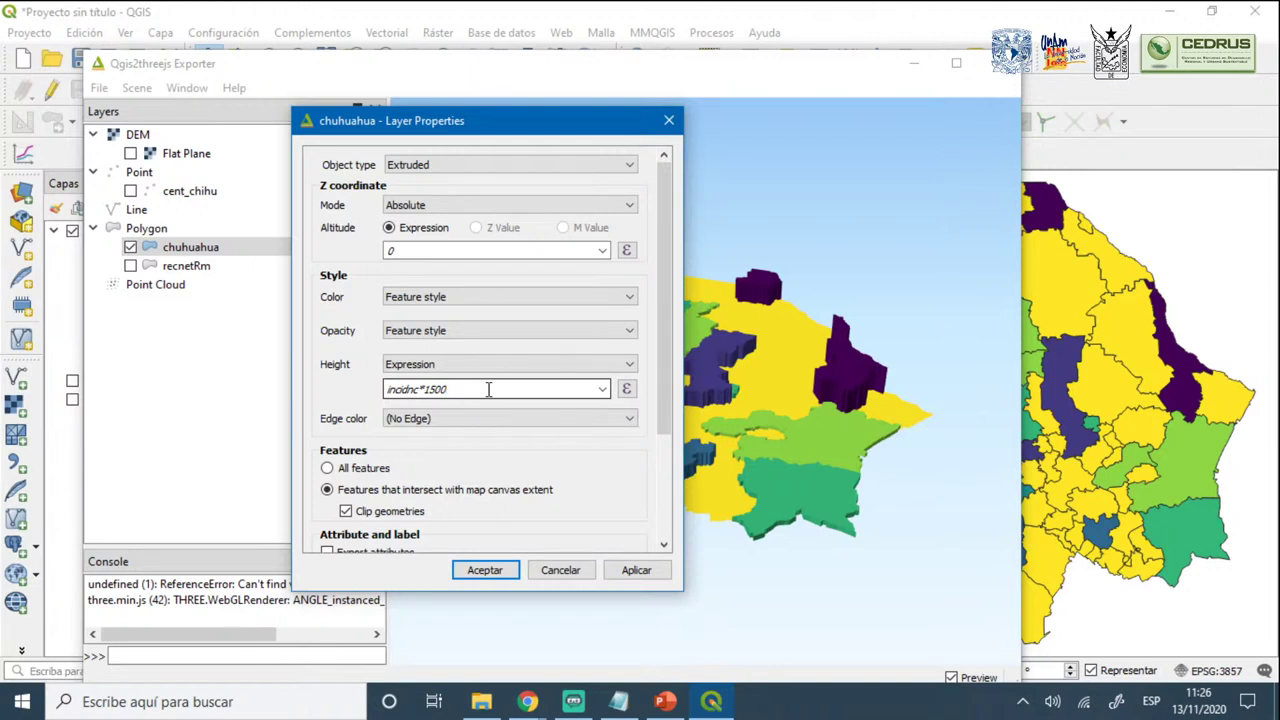
pyautogui.press('BackSpace')
pyautogui.press('BackSpace')
pyautogui.press('BackSpace')
pyautogui.press('BackSpace')
pyautogui.write('2500')
pyautogui.click(632, 574)
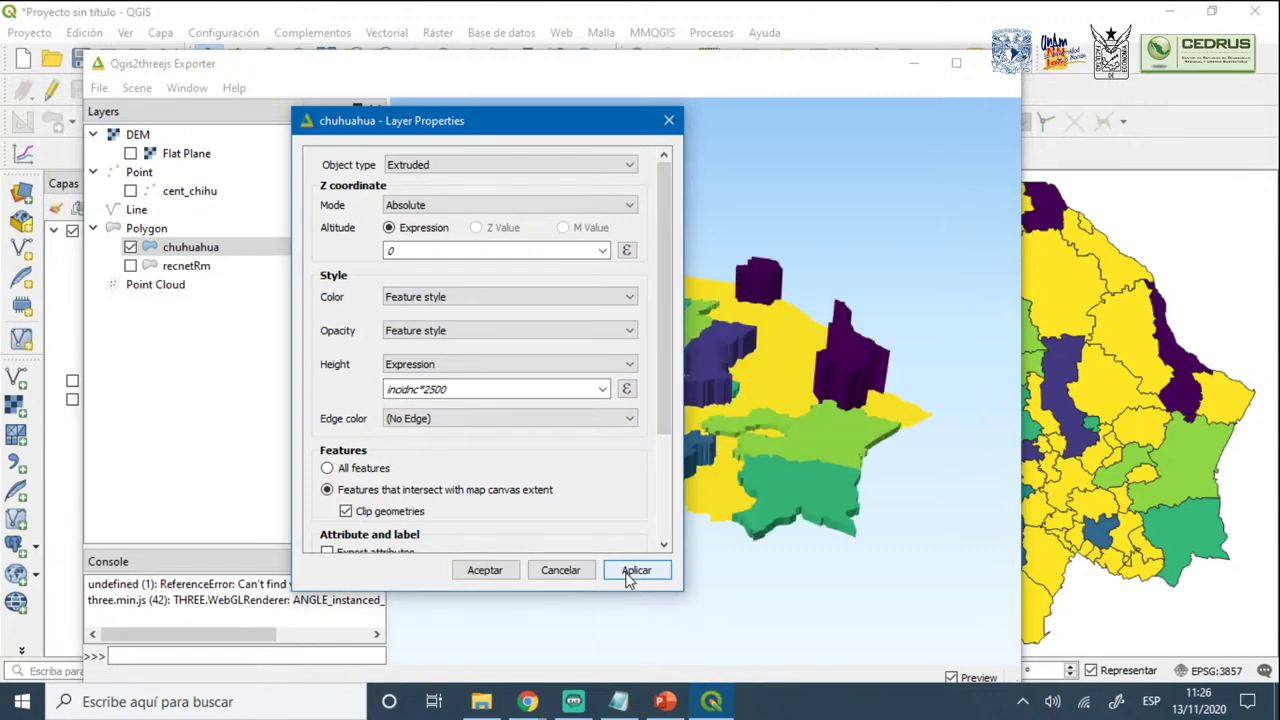
pyautogui.click(481, 574)
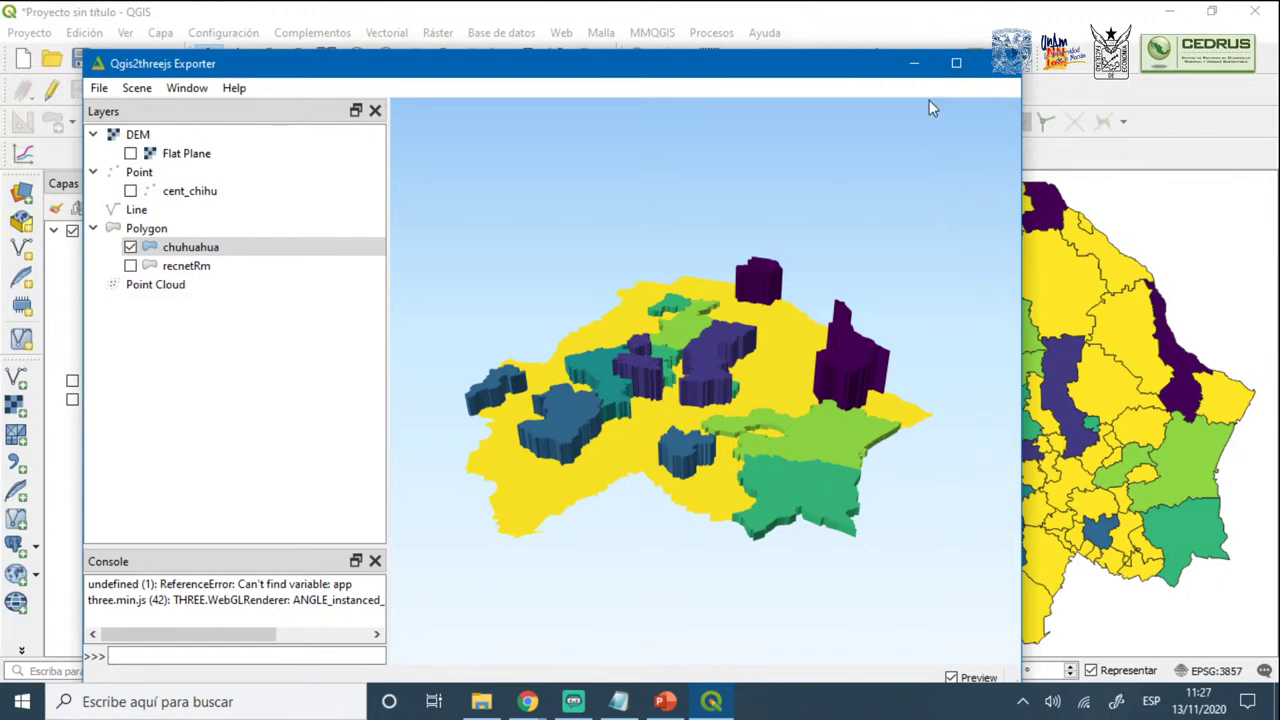
# Maximize the Qgis2threejs Exporter window and enable the Flat Plane DEM layer beneath the extruded municipalities
pyautogui.click(956, 63)
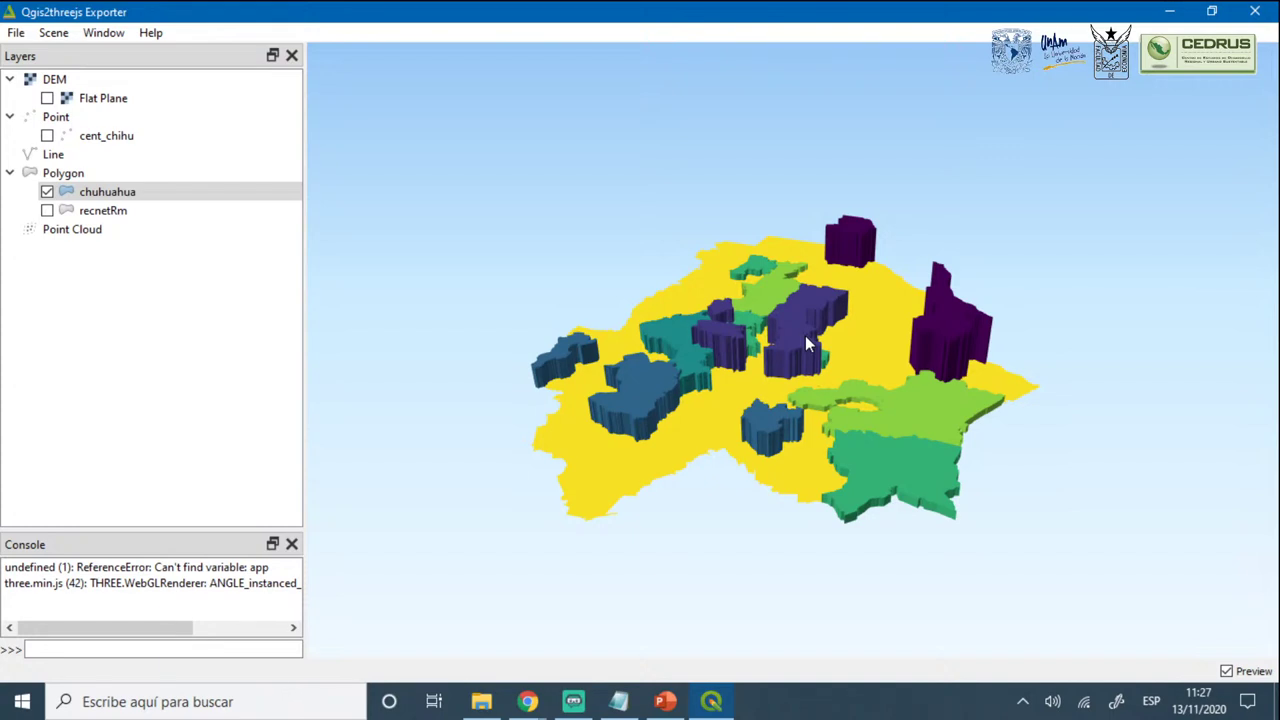
pyautogui.click(47, 98)
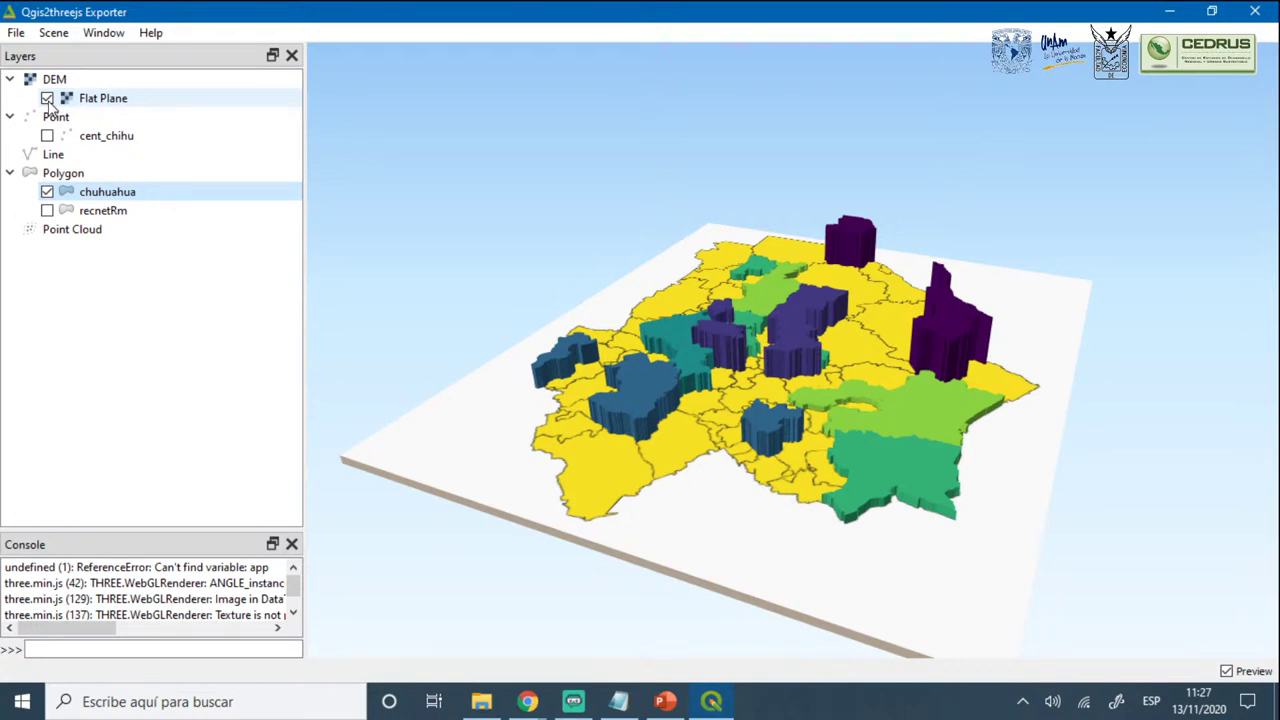
# Set the scene background to a solid black colour and apply it
pyautogui.click(54, 33)
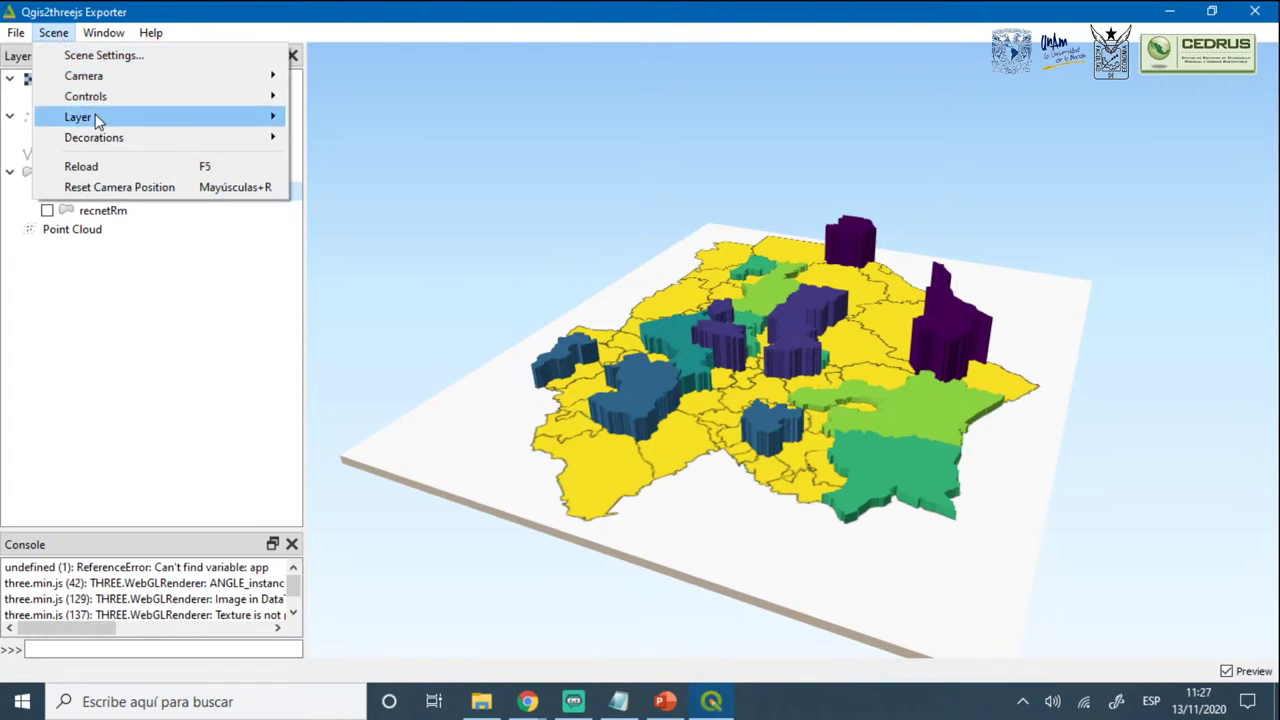
pyautogui.click(112, 60)
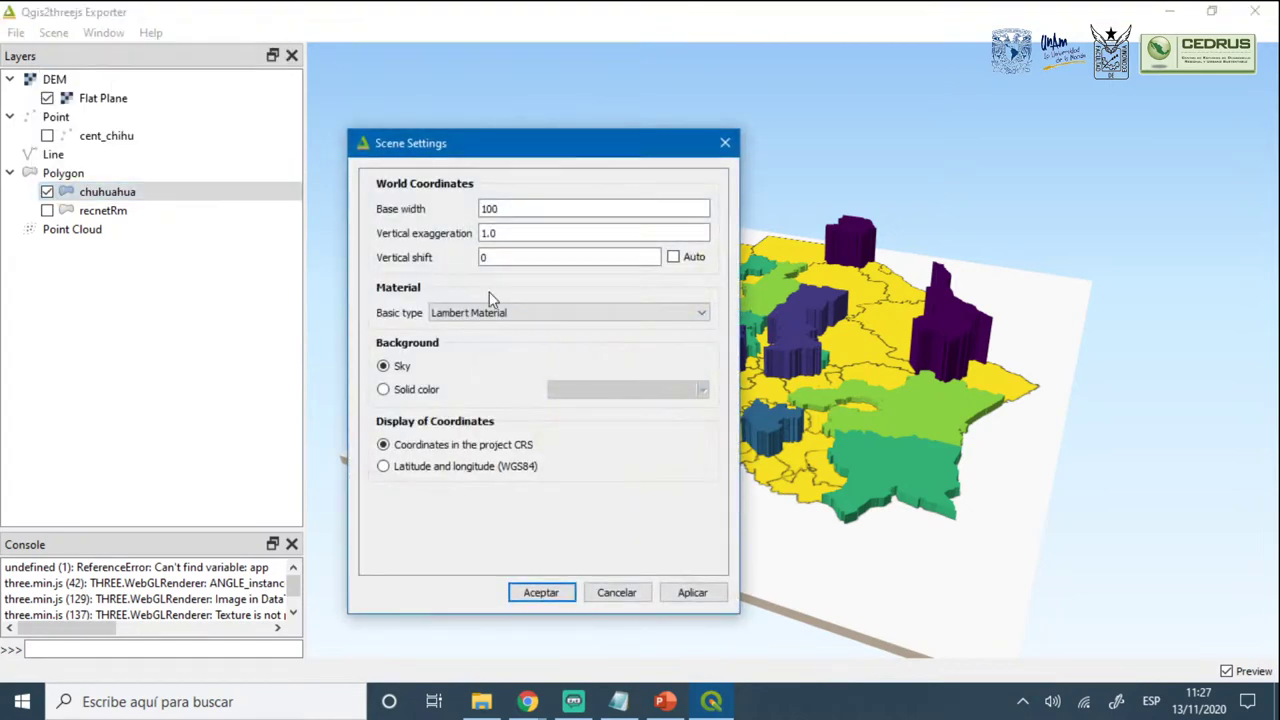
pyautogui.click(432, 396)
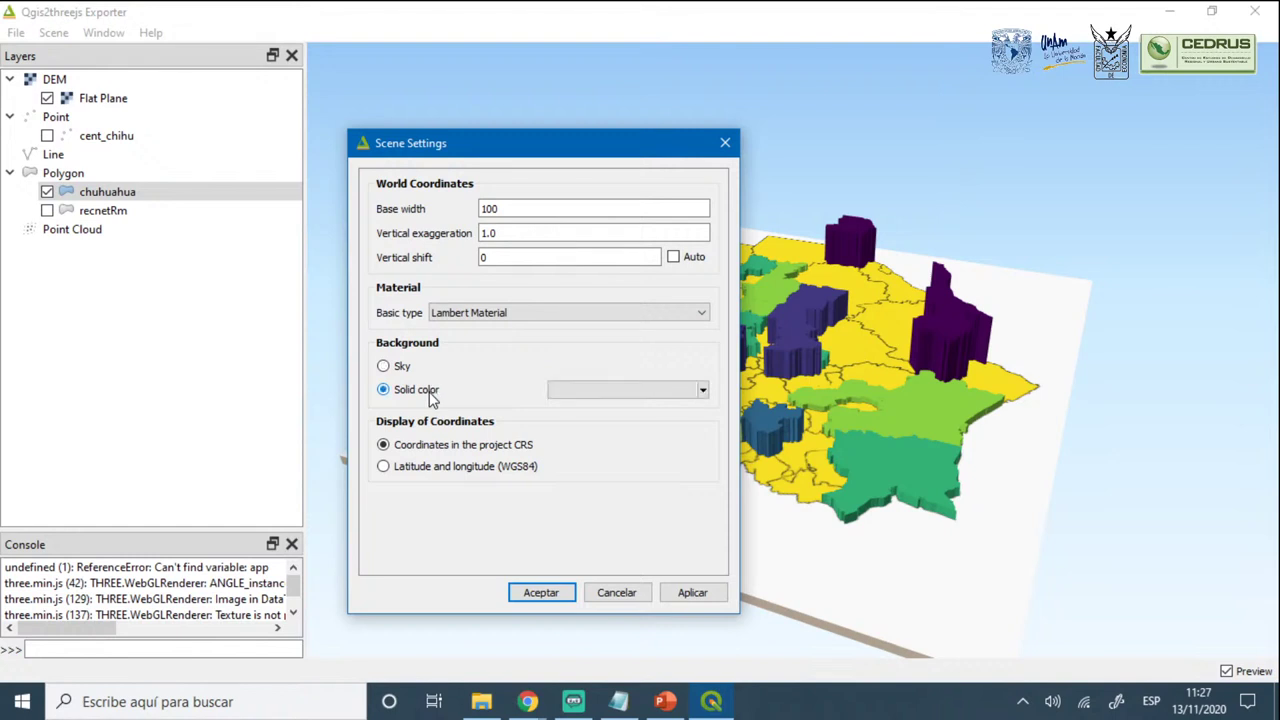
pyautogui.click(408, 366)
pyautogui.click(412, 392)
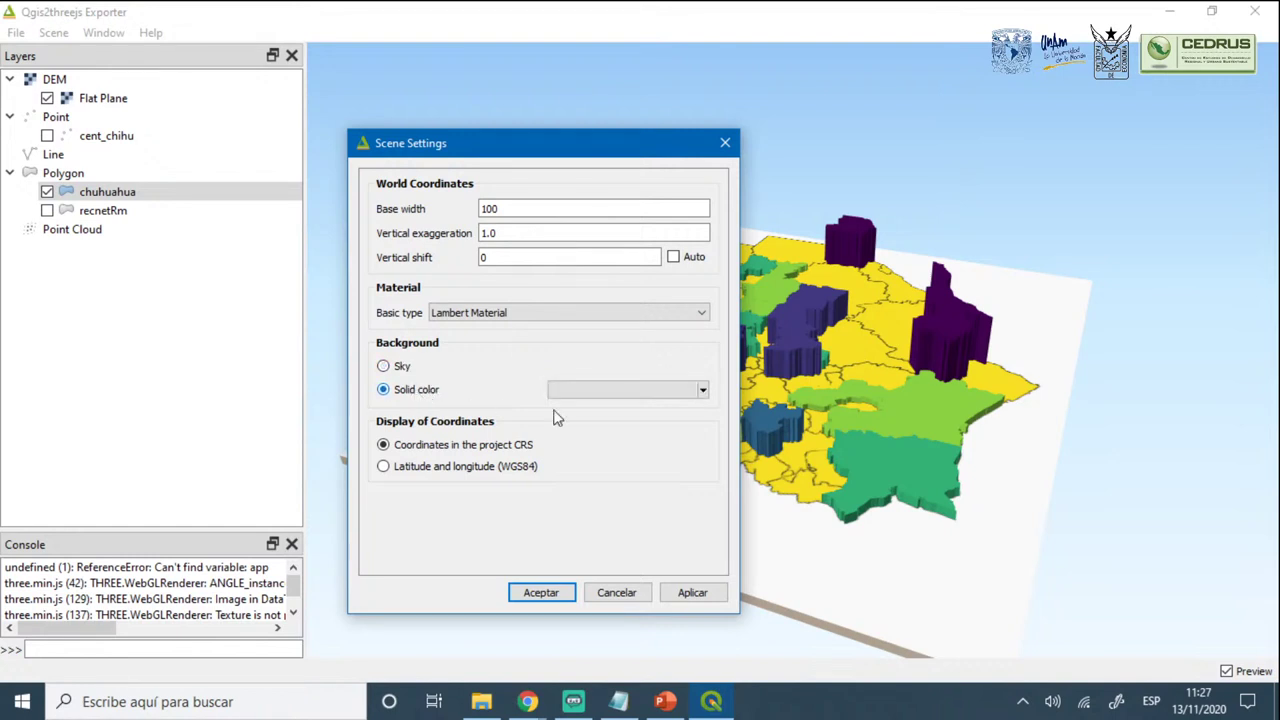
pyautogui.click(703, 390)
pyautogui.click(596, 553)
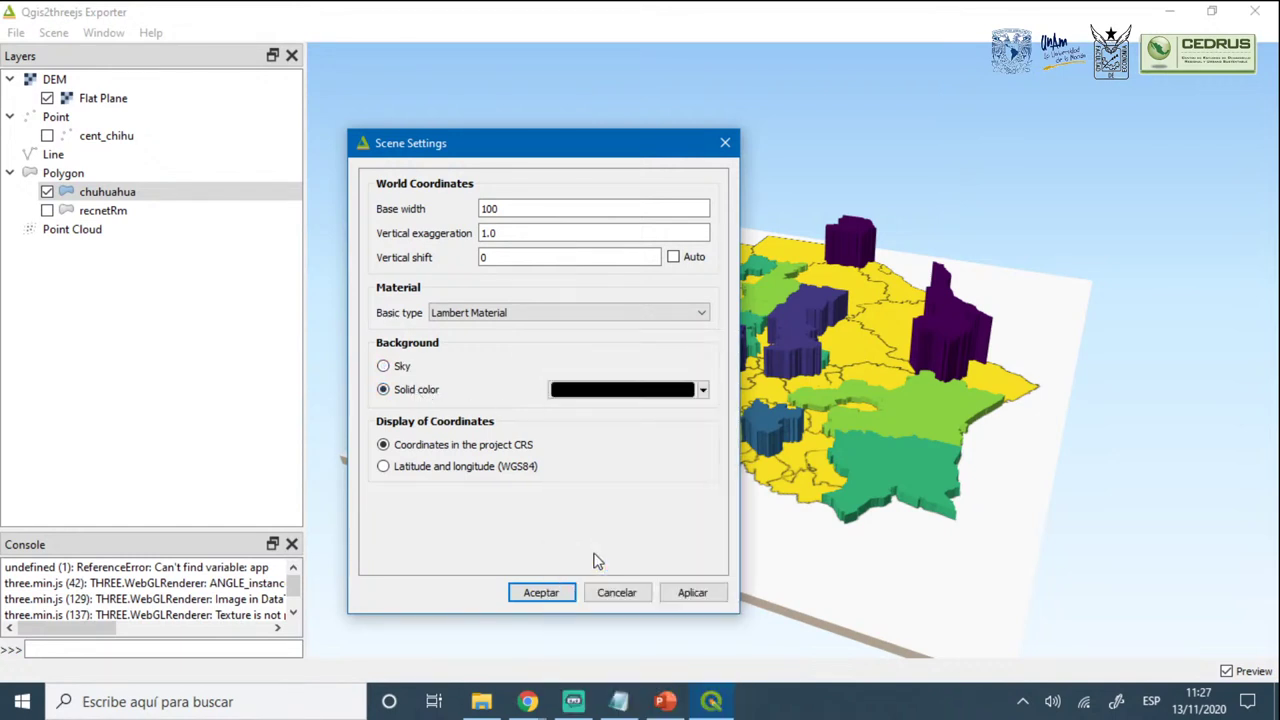
pyautogui.click(689, 593)
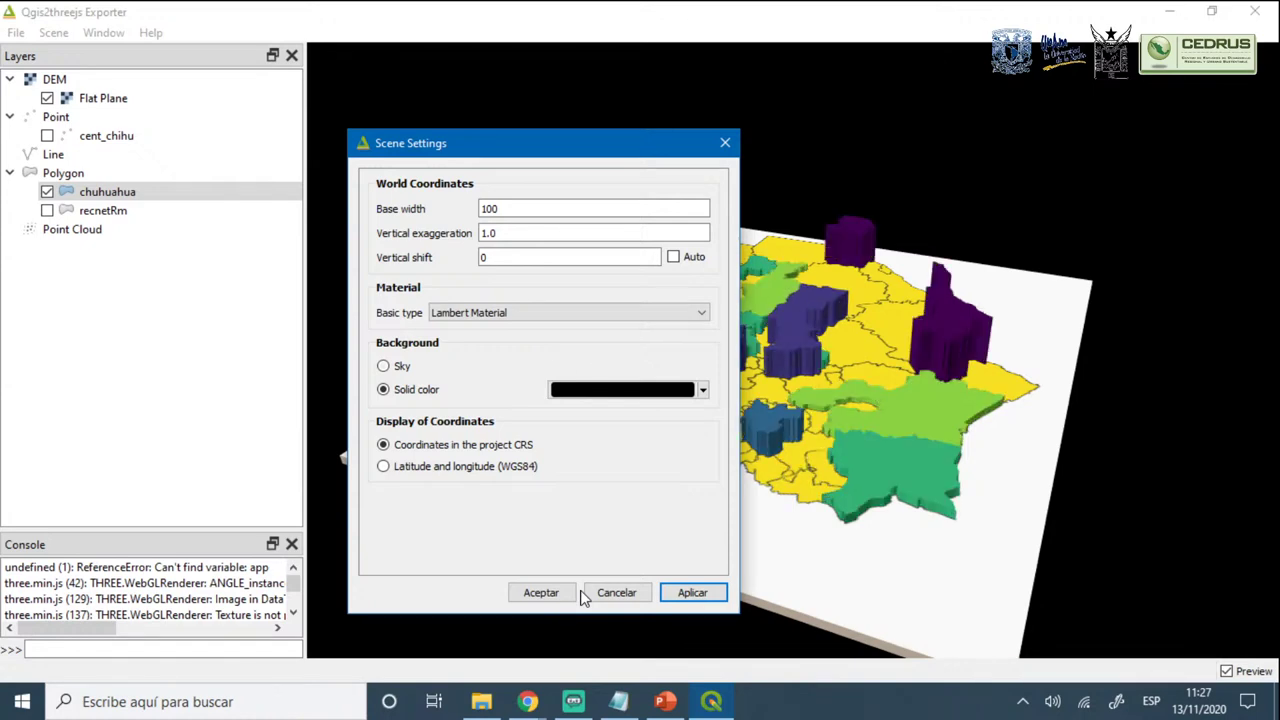
# Accept the scene settings and view the extruded municipalities from a higher angle in the 3D preview
pyautogui.click(541, 592)
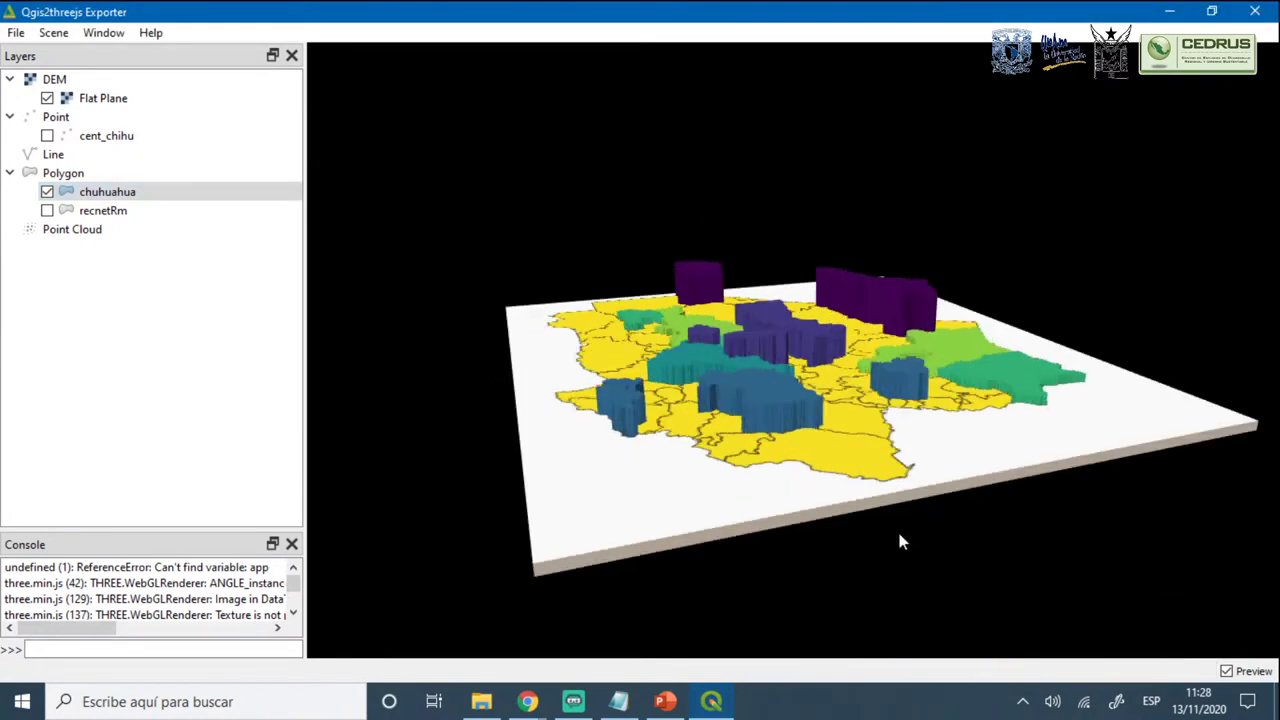
pyautogui.moveTo(897, 541); pyautogui.dragTo(854, 621)
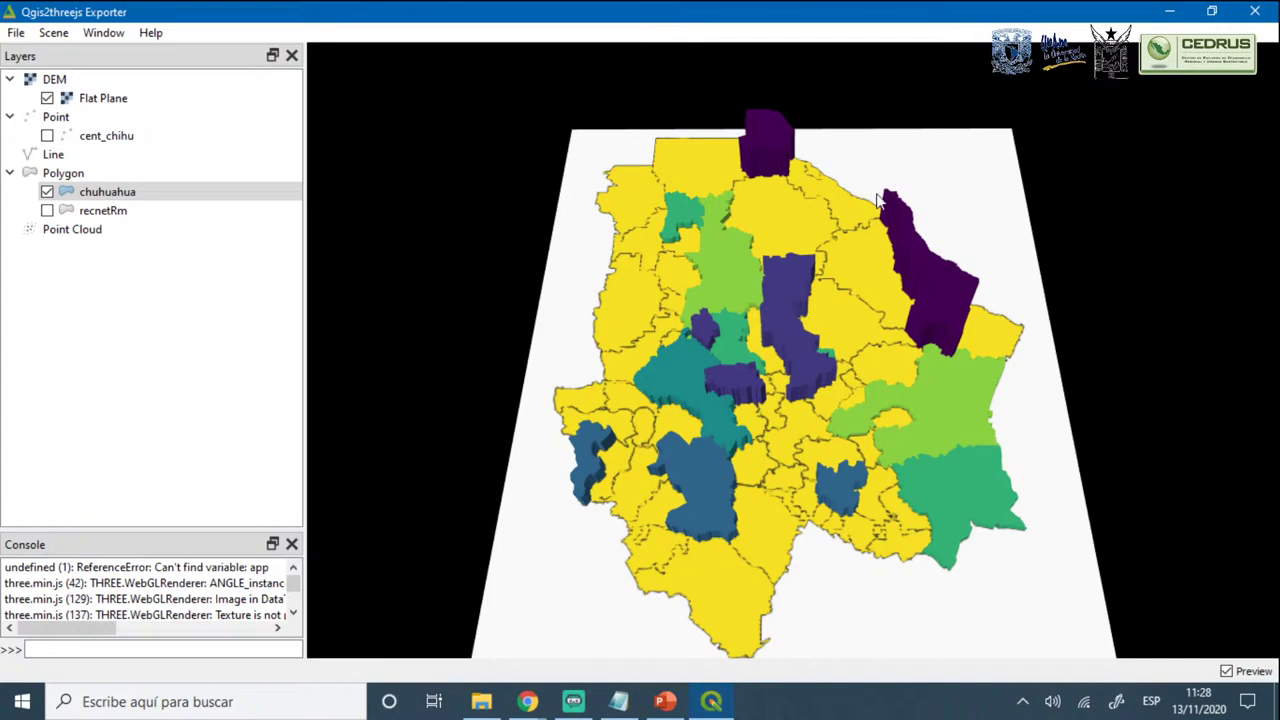
# Minimize the 3D exporter to return to the QGIS map and identify the attributes of the Juárez municipality
pyautogui.click(714, 705)
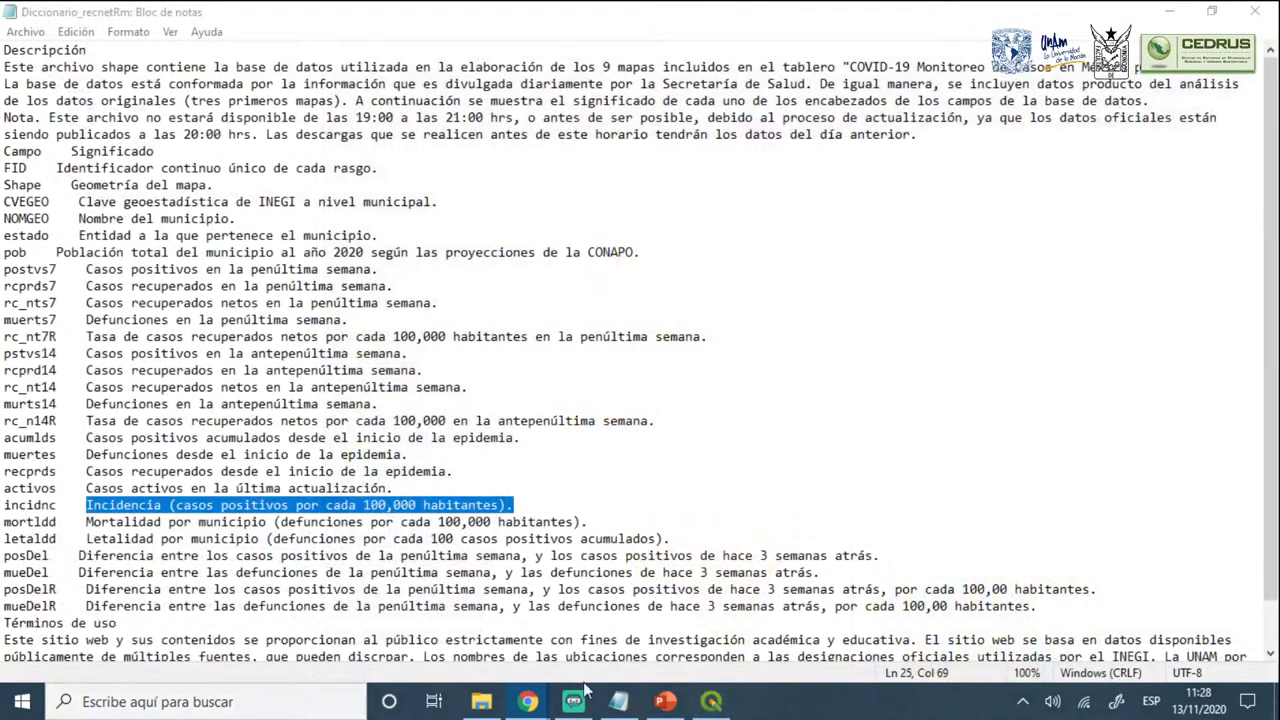
pyautogui.click(712, 704)
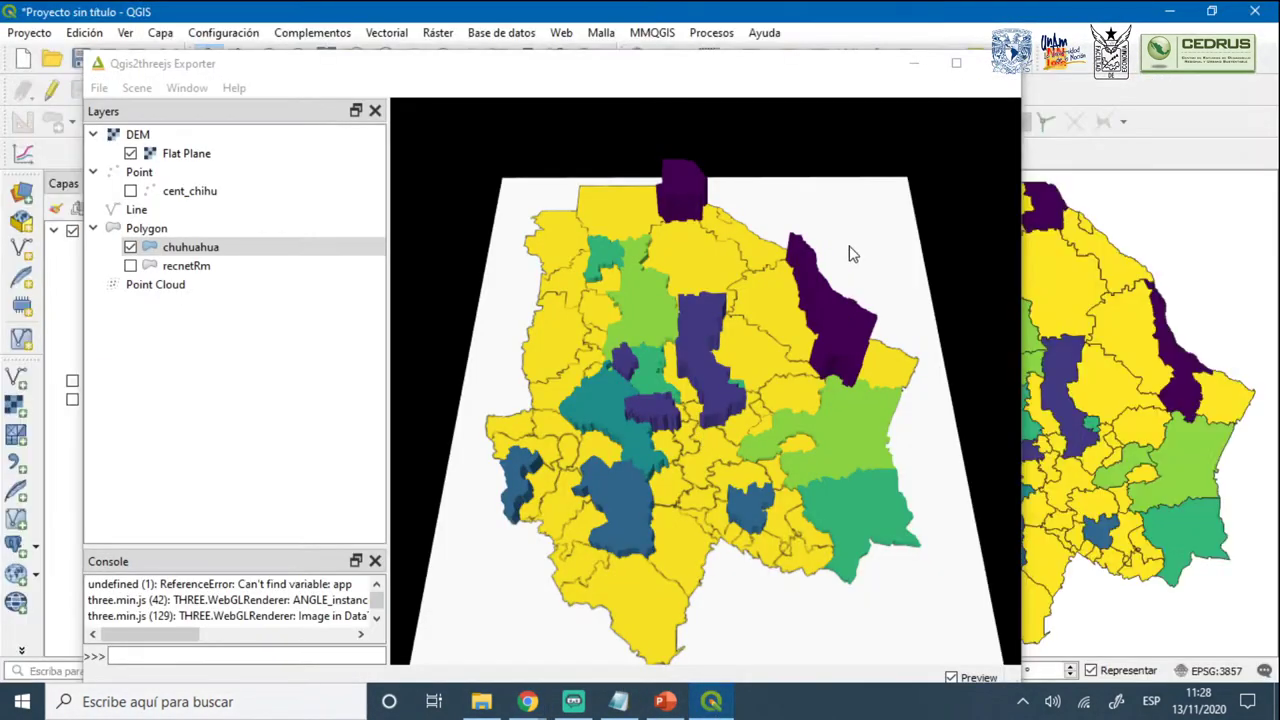
pyautogui.click(913, 63)
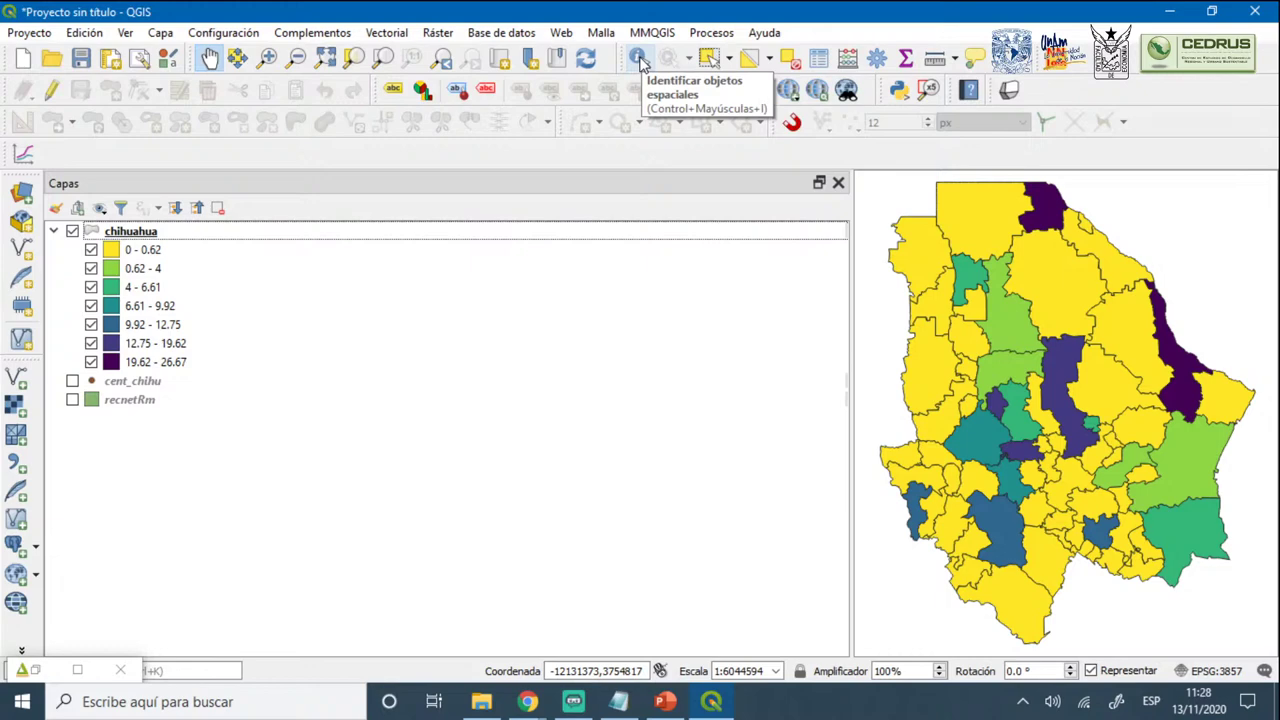
pyautogui.click(638, 58)
pyautogui.click(1048, 220)
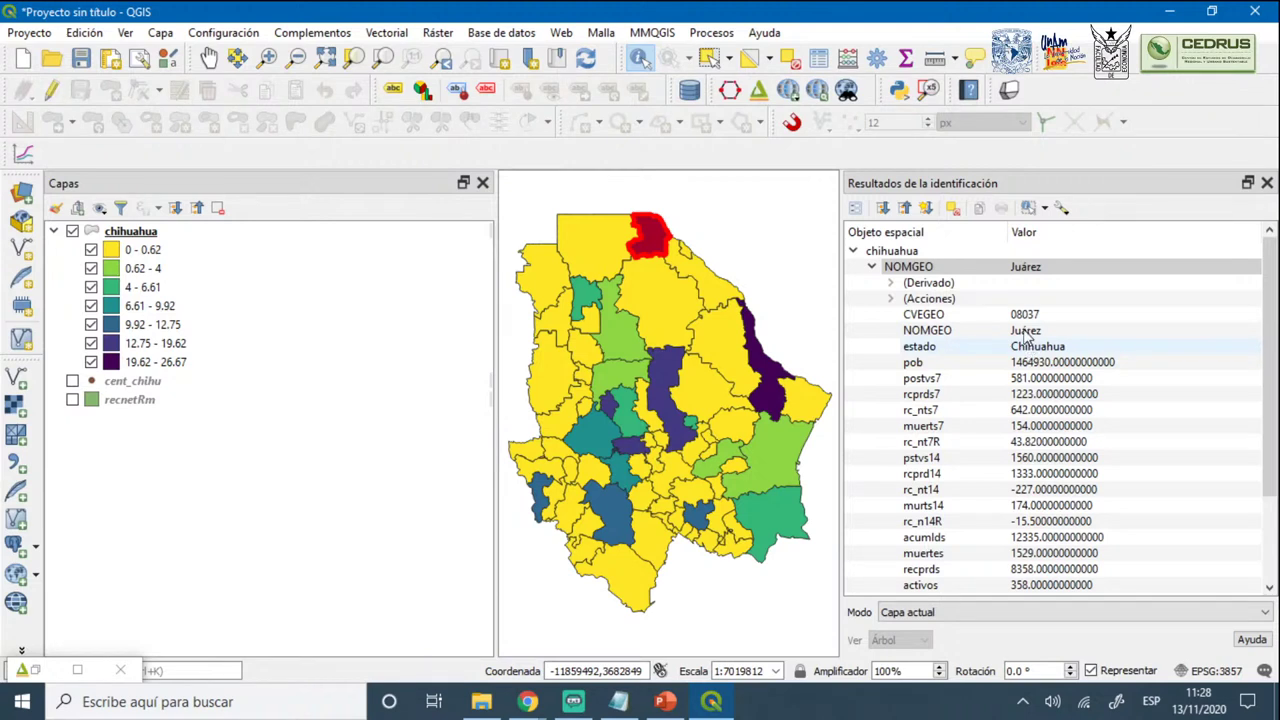
# Identify the Ojinaga and Juárez municipalities on the map and compare their incidnc values
pyautogui.click(773, 380)
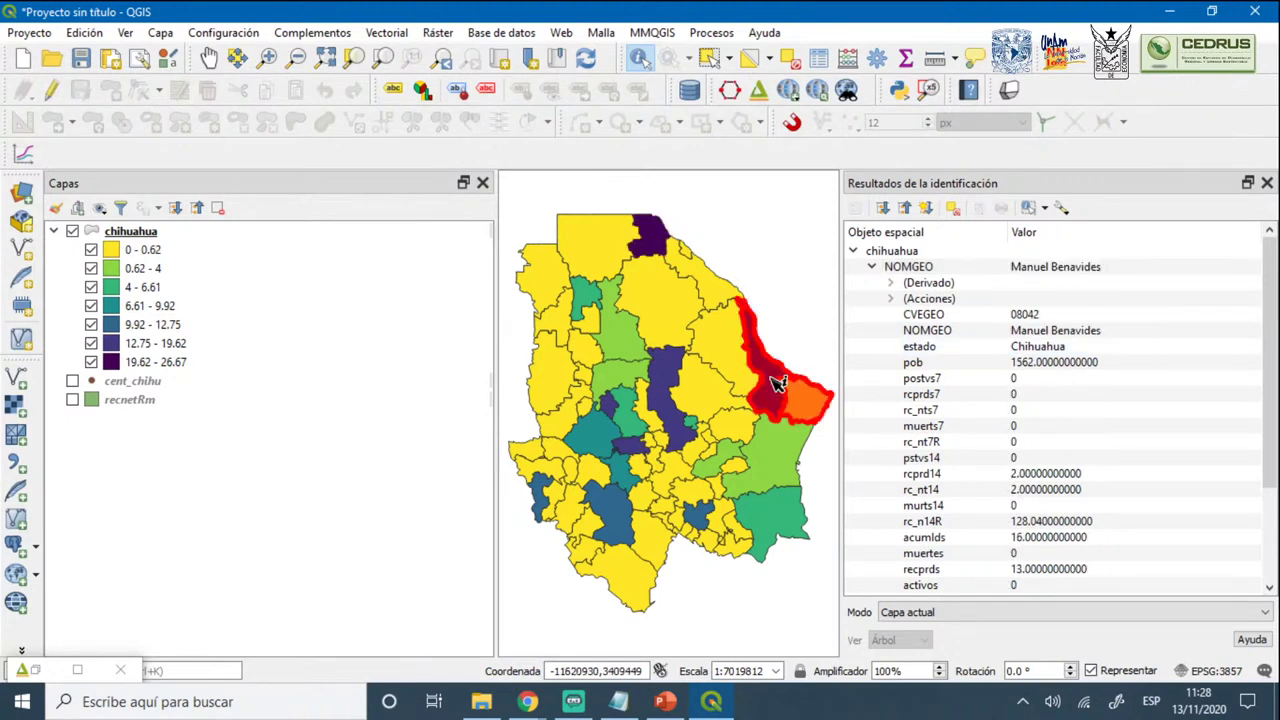
pyautogui.click(775, 412)
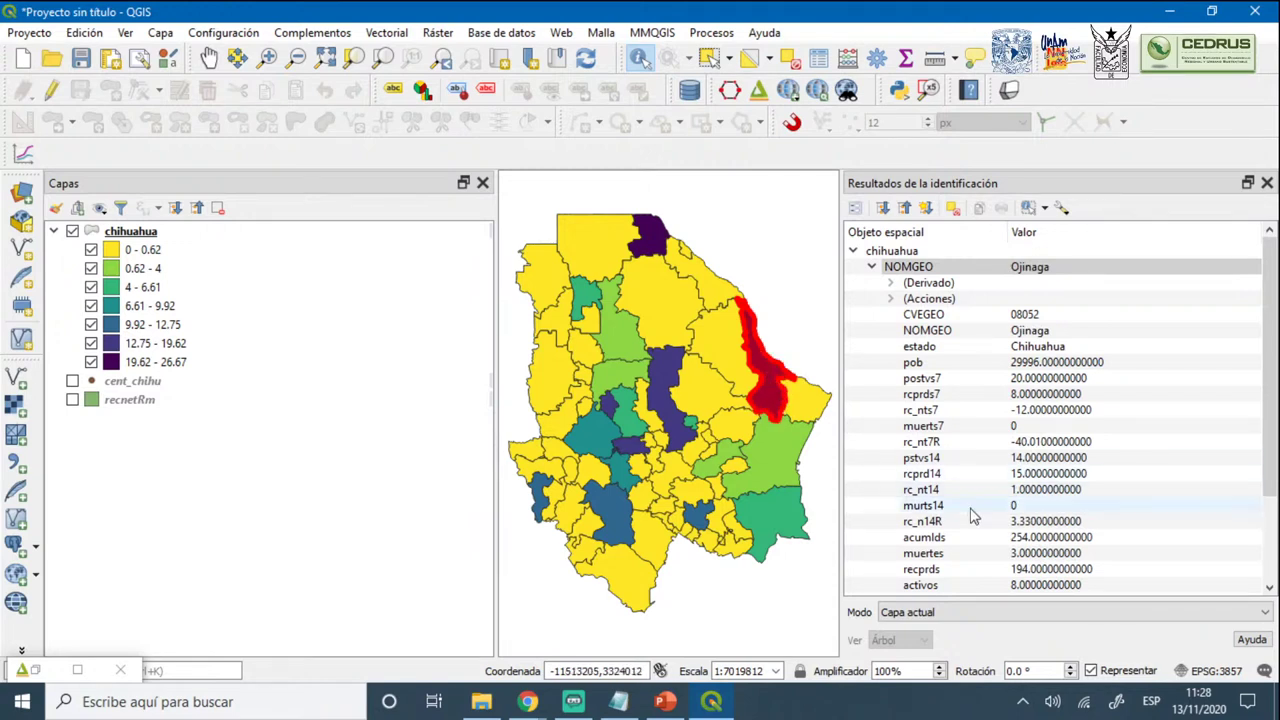
pyautogui.scroll(-3, 973, 515)
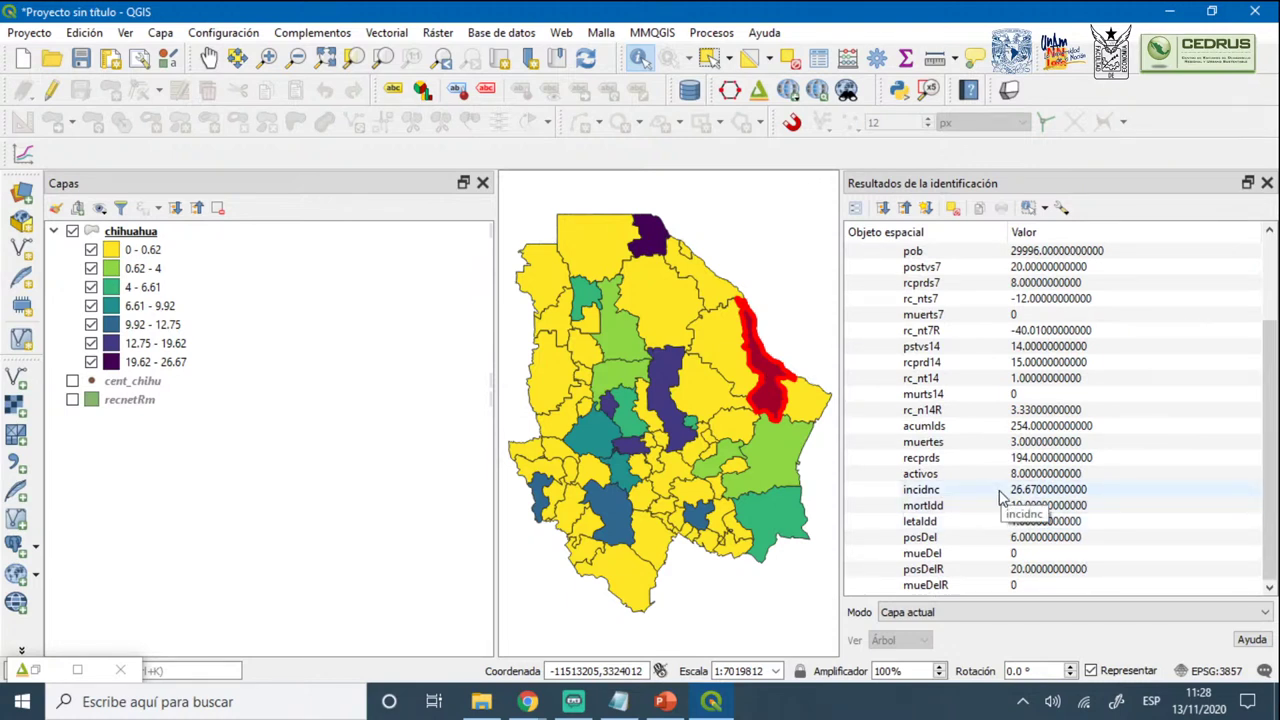
pyautogui.click(650, 245)
pyautogui.scroll(-1, 957, 528)
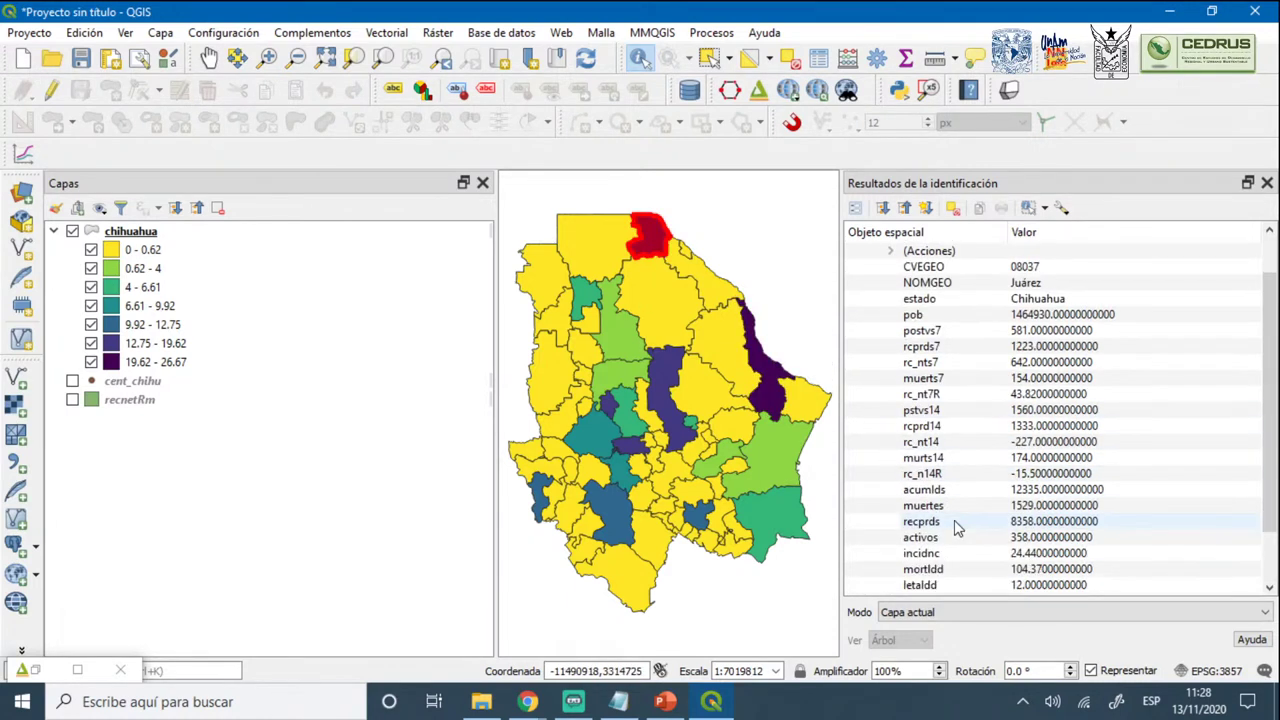
pyautogui.scroll(-1, 957, 528)
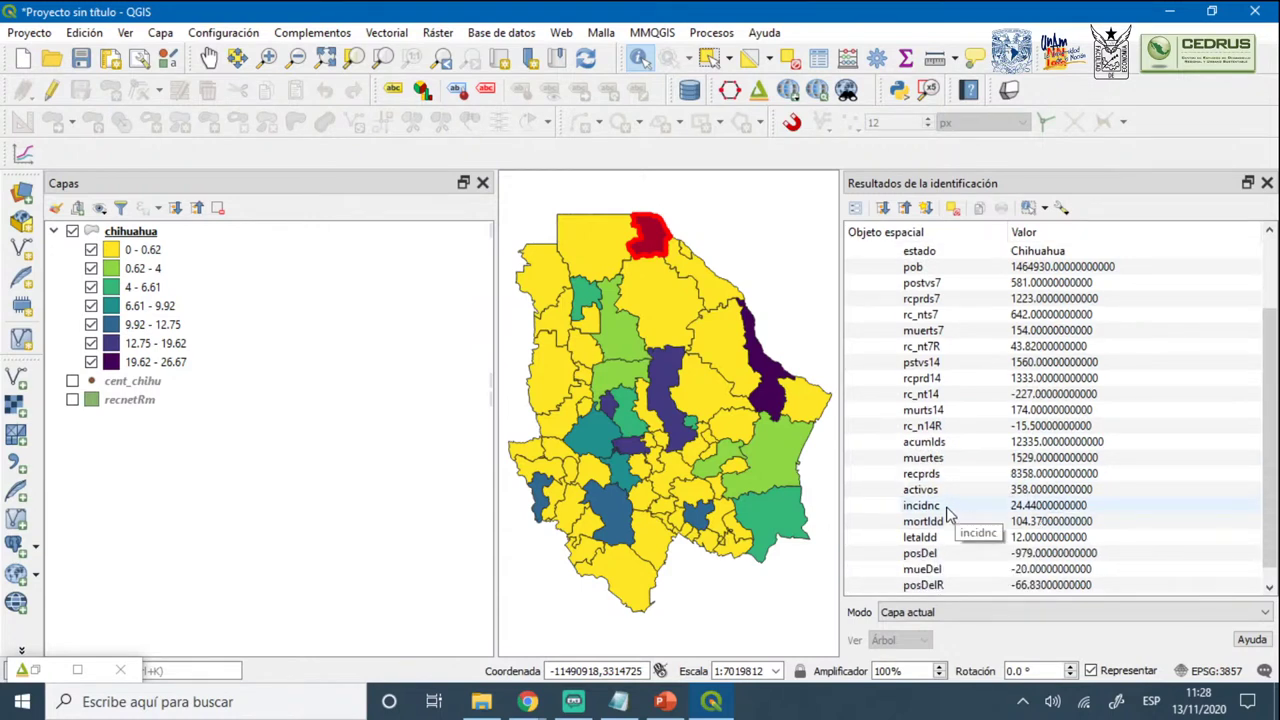
# Identify the Chihuahua municipality and read its population and incidnc values
pyautogui.click(677, 413)
pyautogui.click(675, 413)
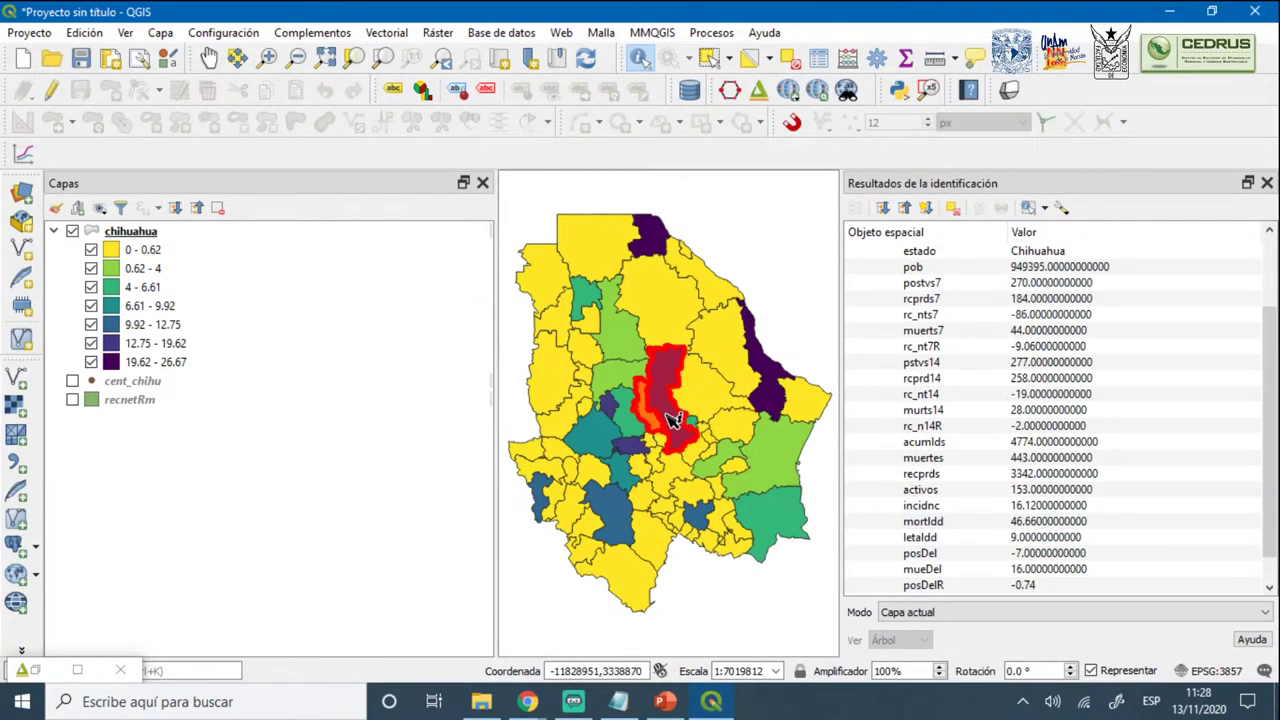
pyautogui.click(676, 418)
pyautogui.scroll(1, 676, 420)
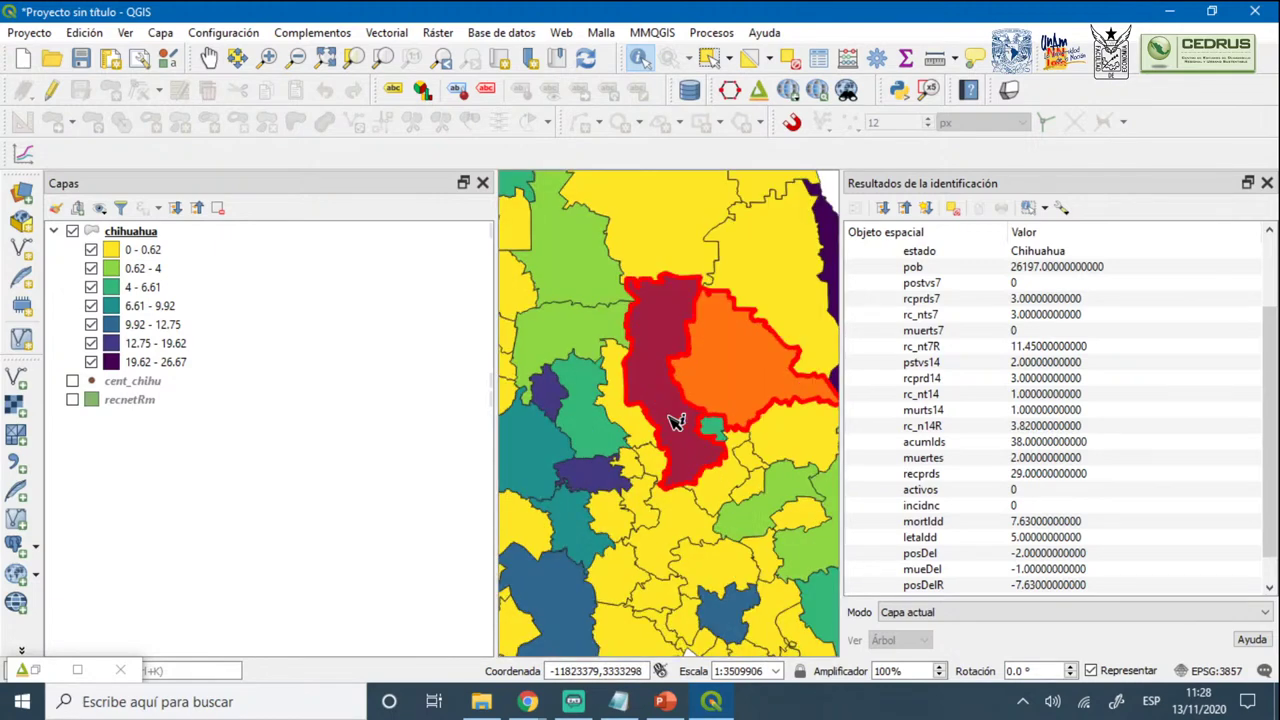
pyautogui.click(685, 422)
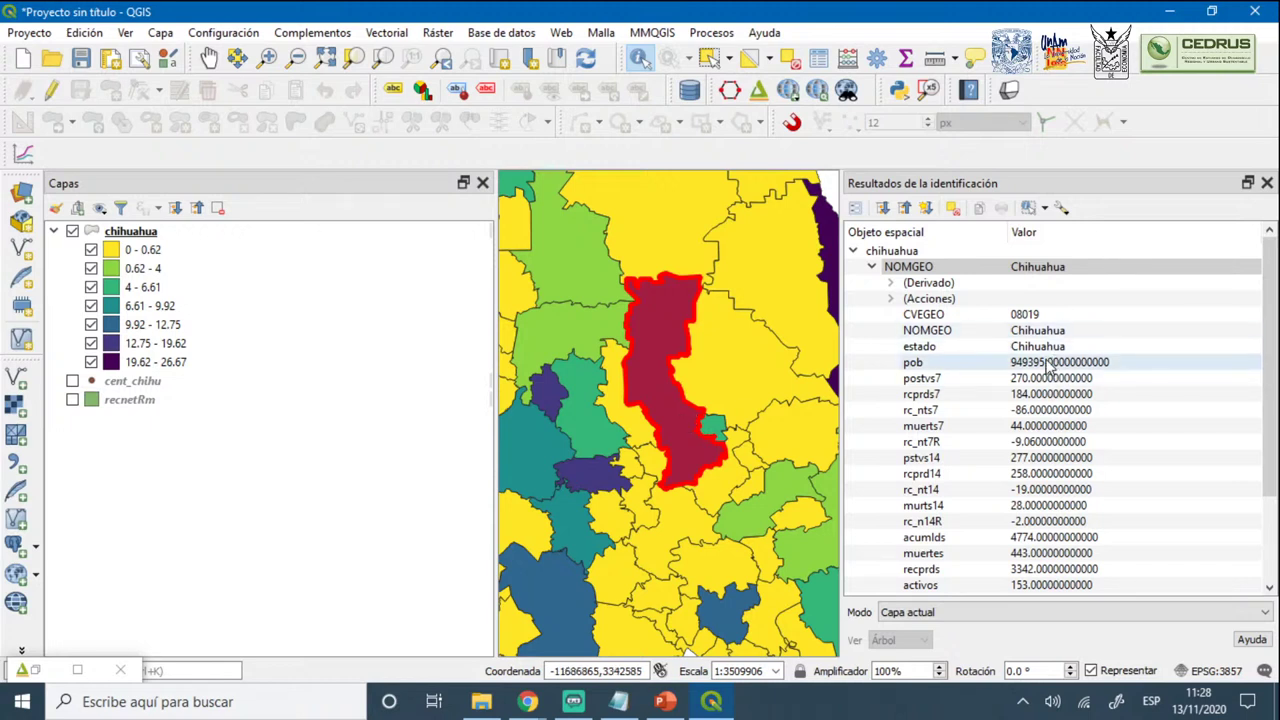
pyautogui.scroll(-2, 1040, 485)
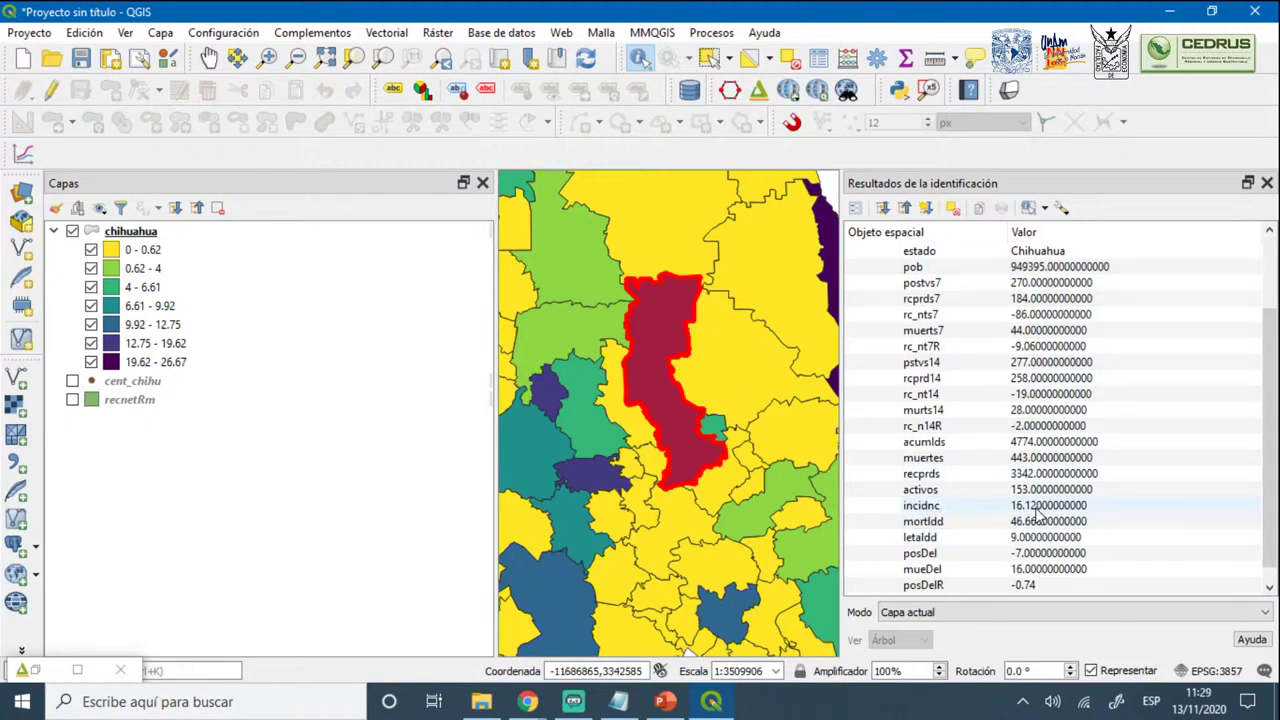
# Identify the Cusihuiriachi municipality and compare its attributes with those of the Chihuahua municipality
pyautogui.click(600, 466)
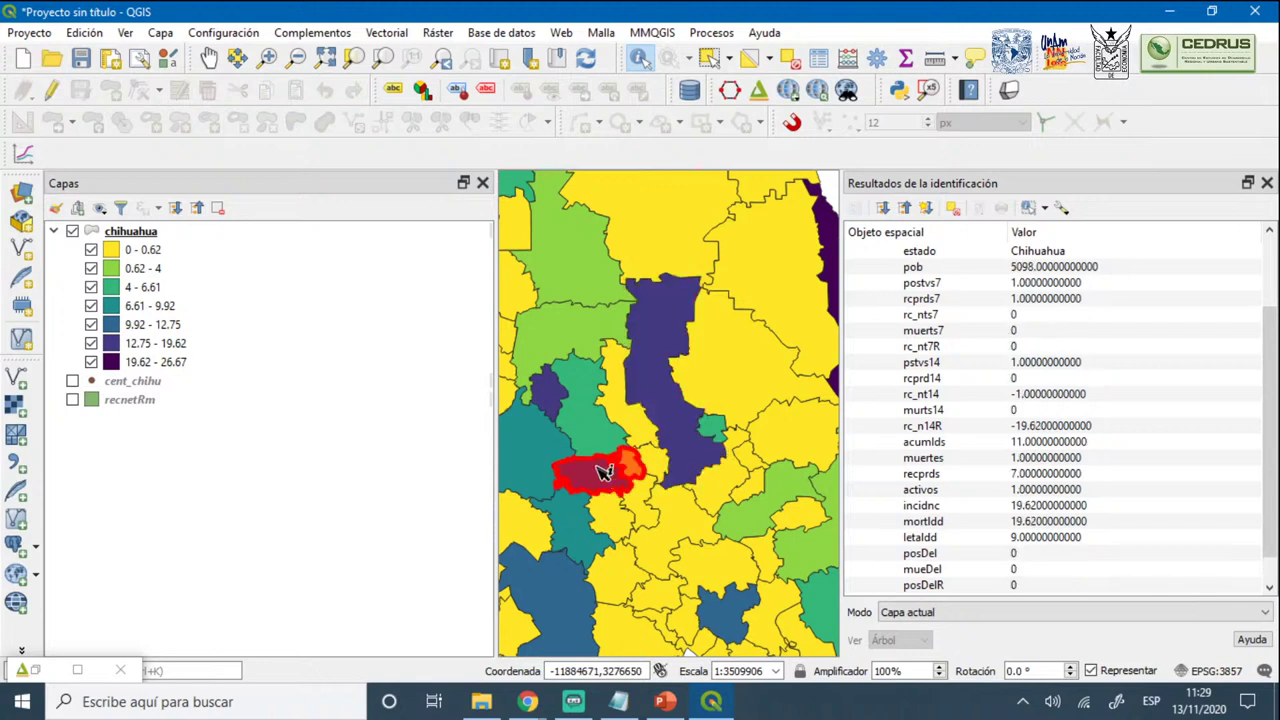
pyautogui.click(557, 397)
pyautogui.click(600, 484)
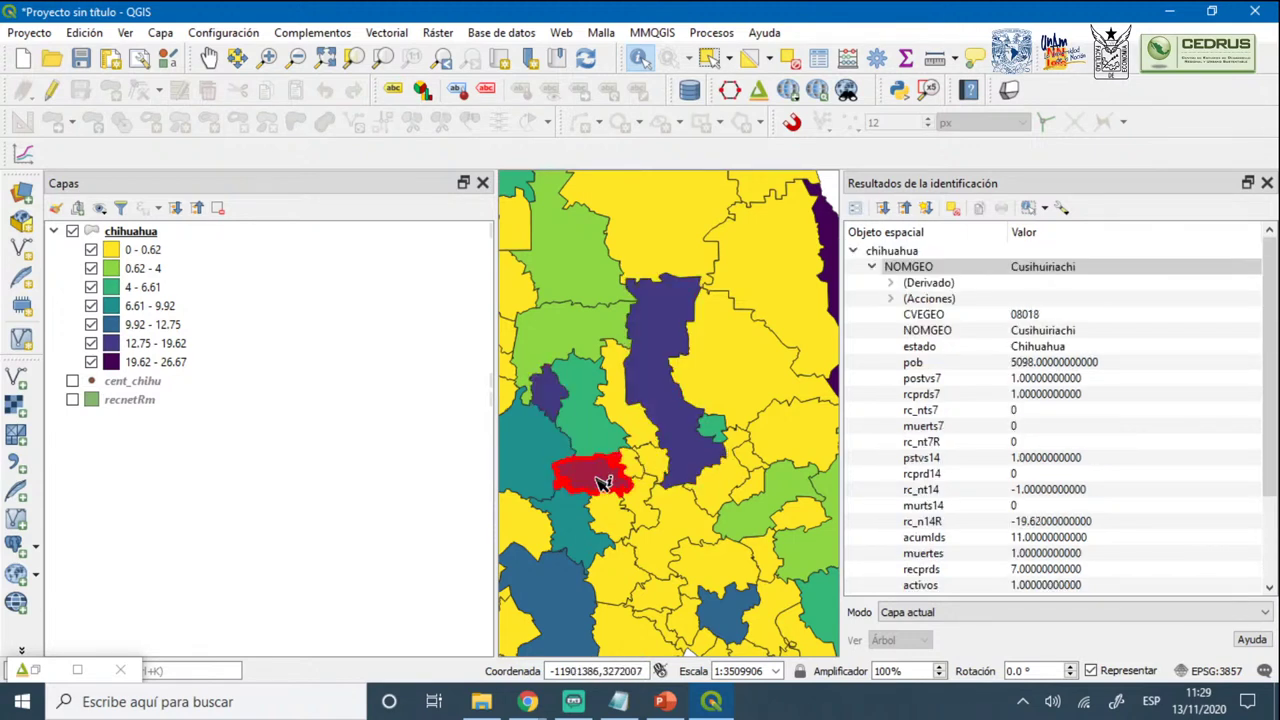
pyautogui.click(685, 414)
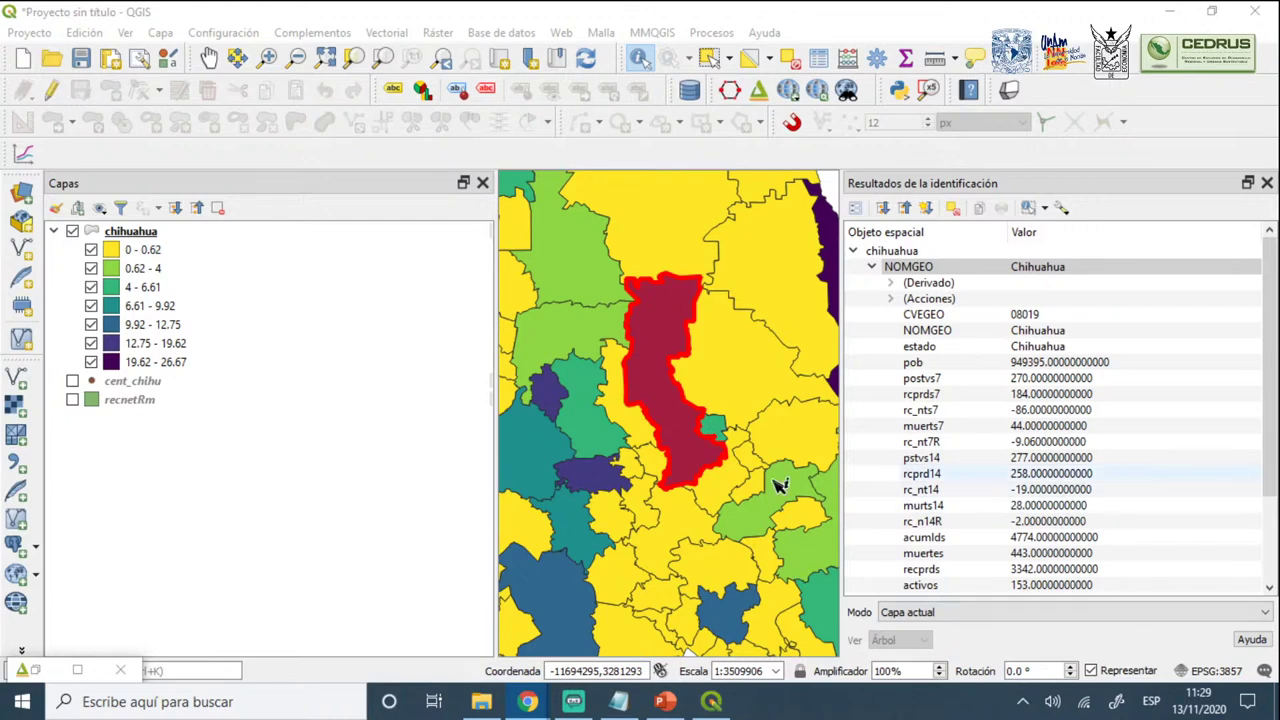
# Close the identification results, clear the municipality highlight and show the whole state on the map
pyautogui.click(1267, 183)
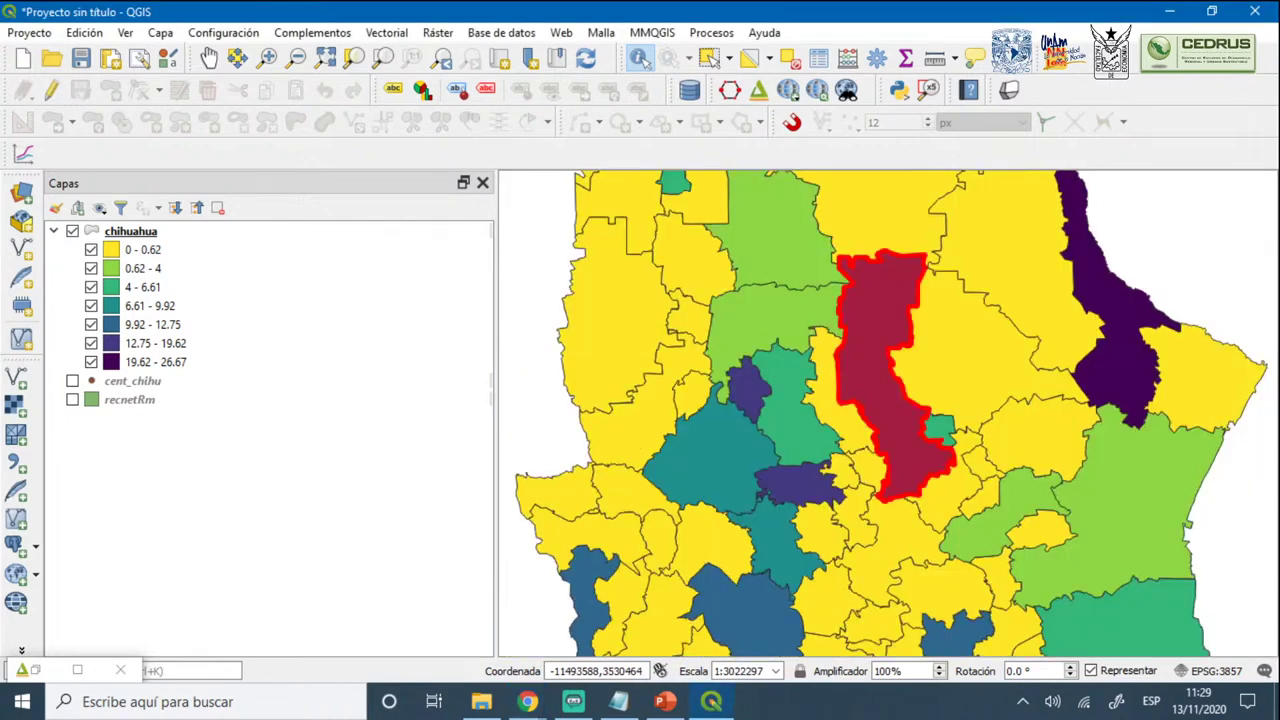
pyautogui.hotkey('alt', 'Tab')
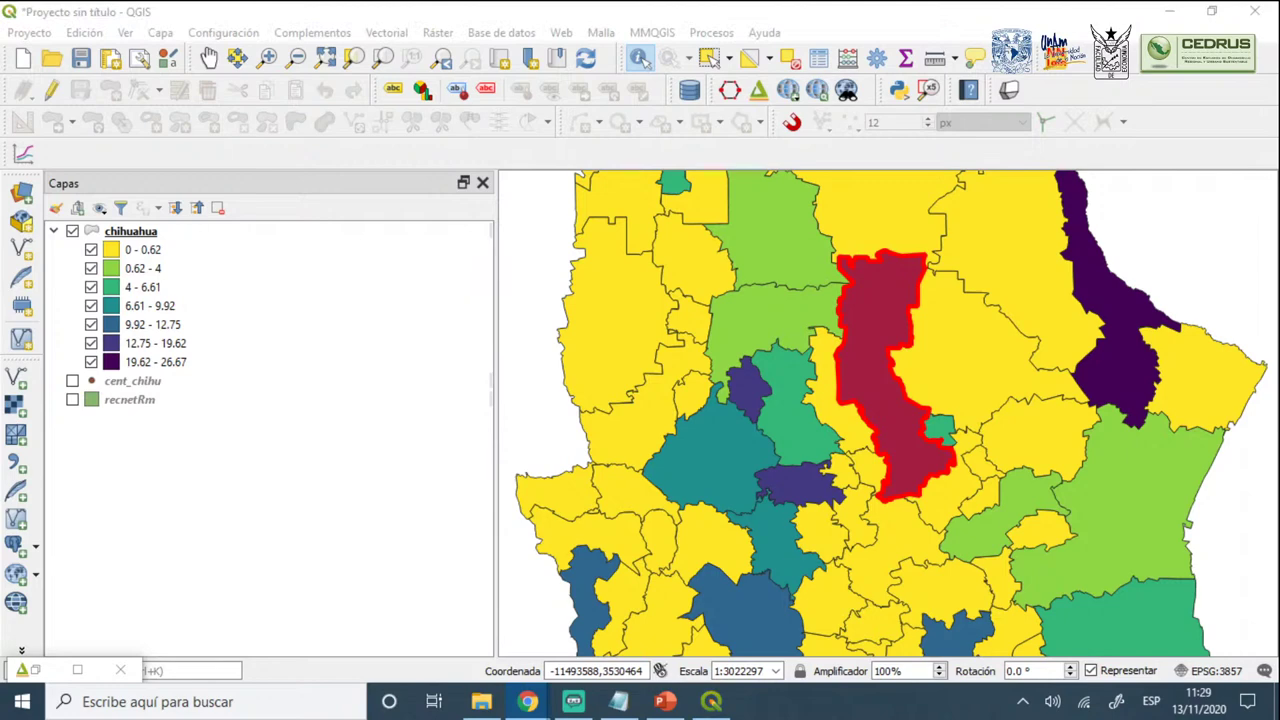
pyautogui.scroll(-2, 674, 408)
pyautogui.click(608, 403)
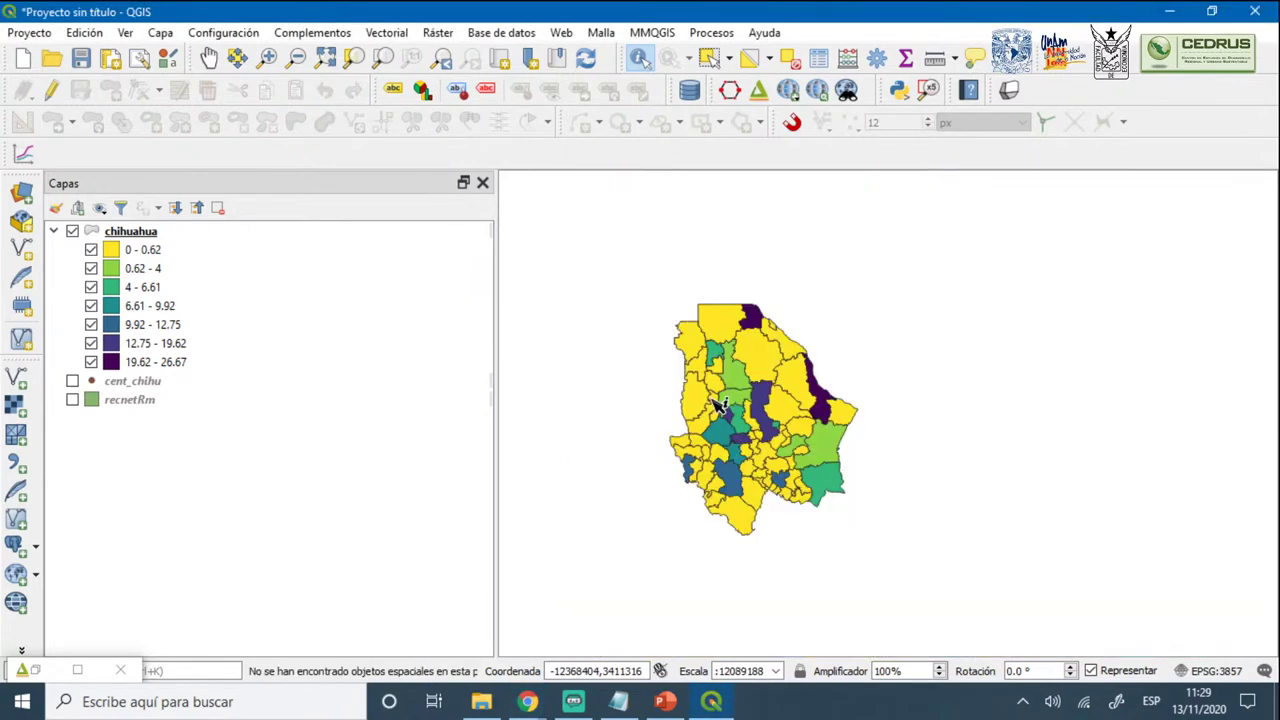
pyautogui.scroll(1, 718, 403)
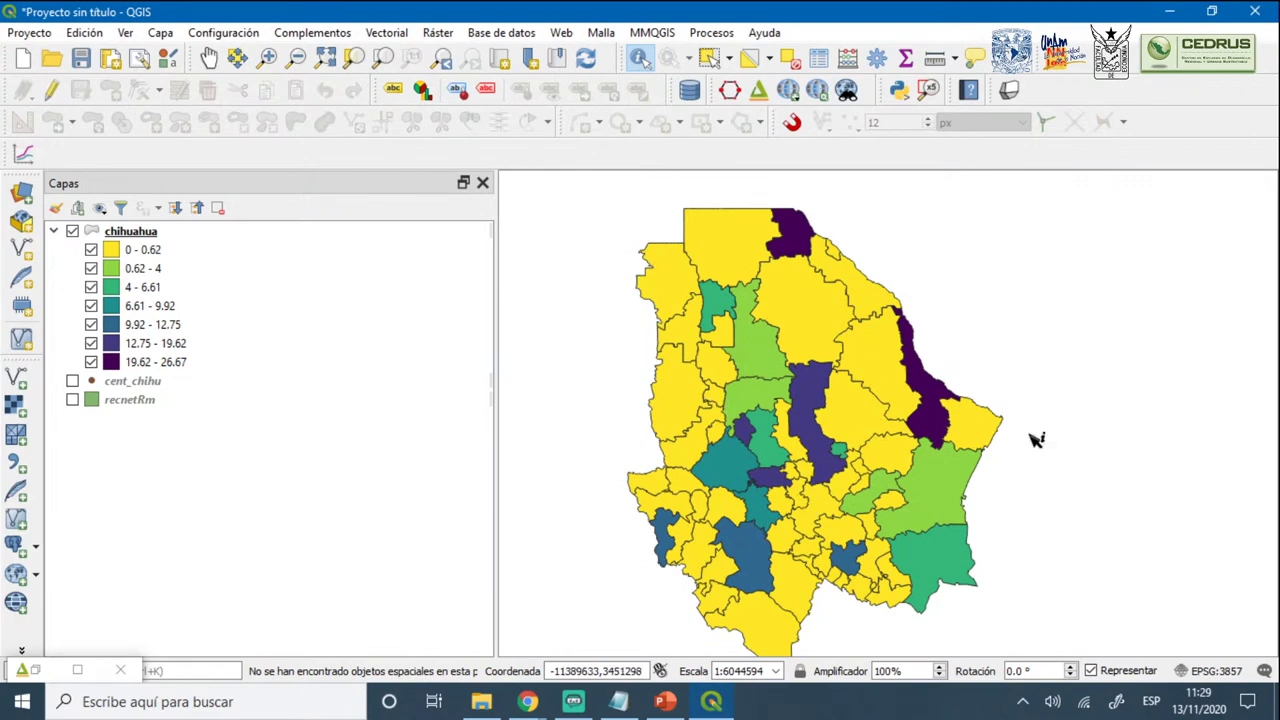
# Bring back the Qgis2threejs Exporter, maximize it and examine the extruded map from a lower angle
pyautogui.click(710, 706)
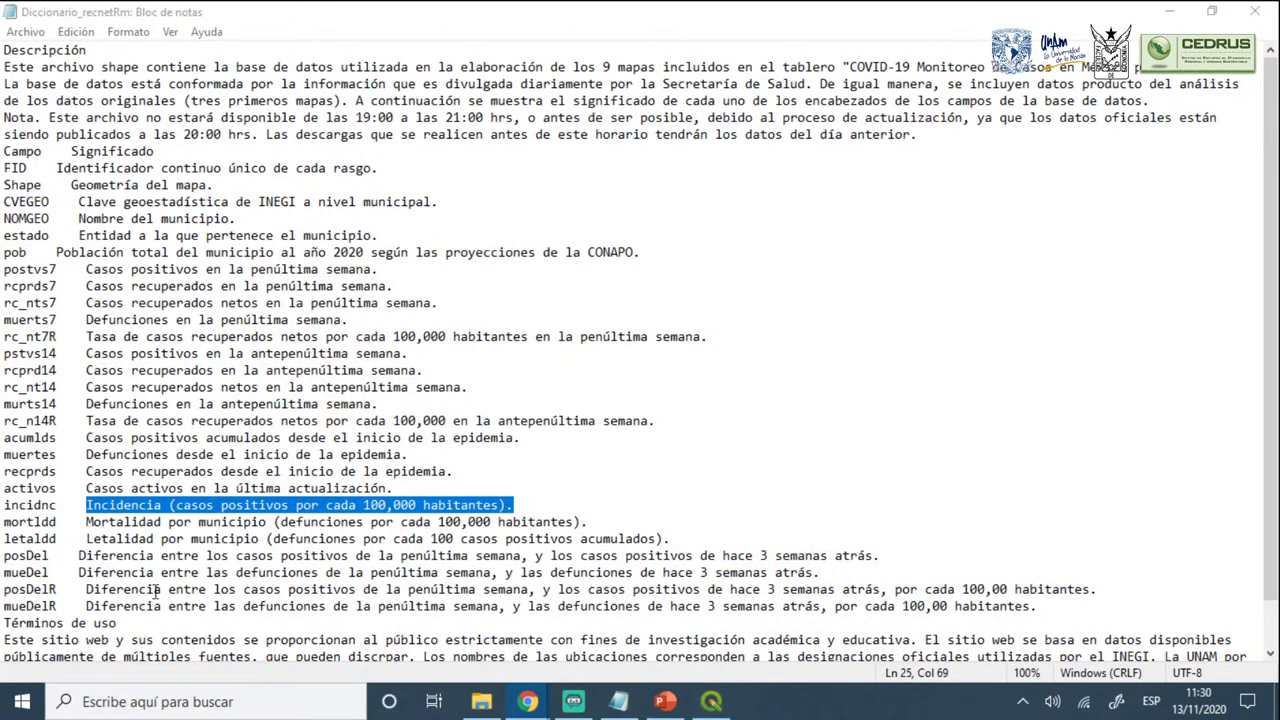
pyautogui.click(711, 701)
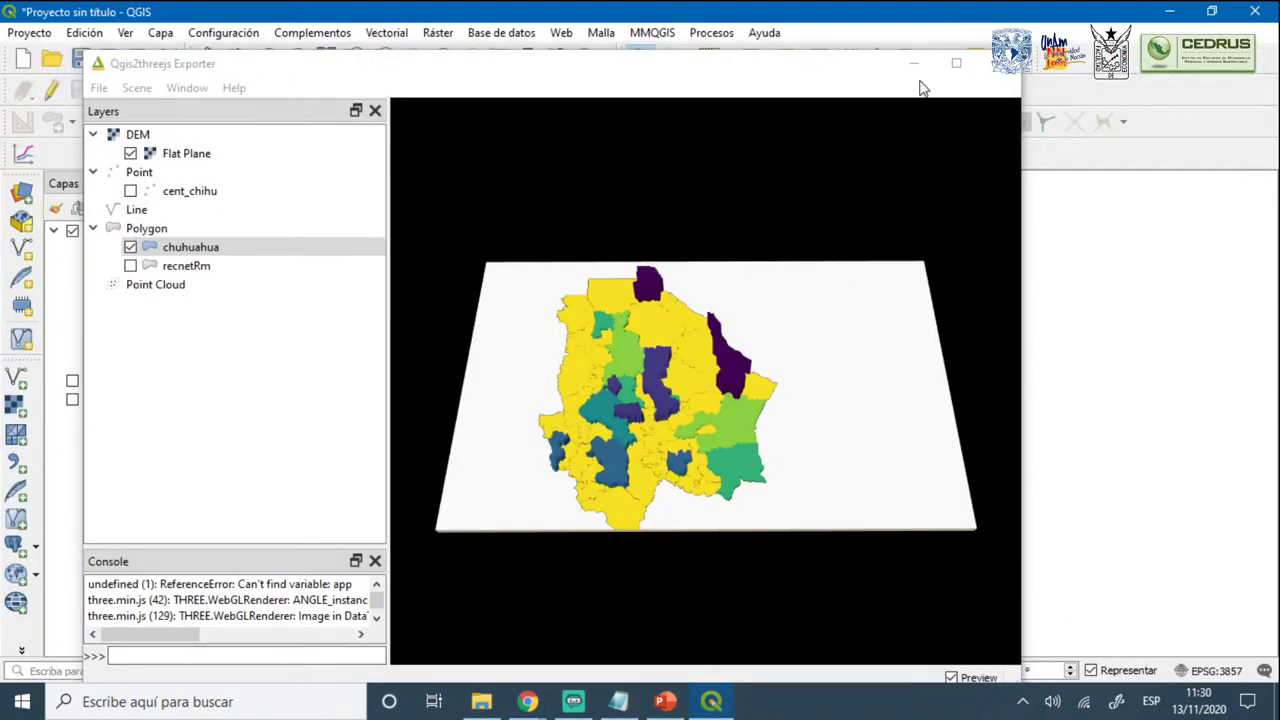
pyautogui.click(956, 63)
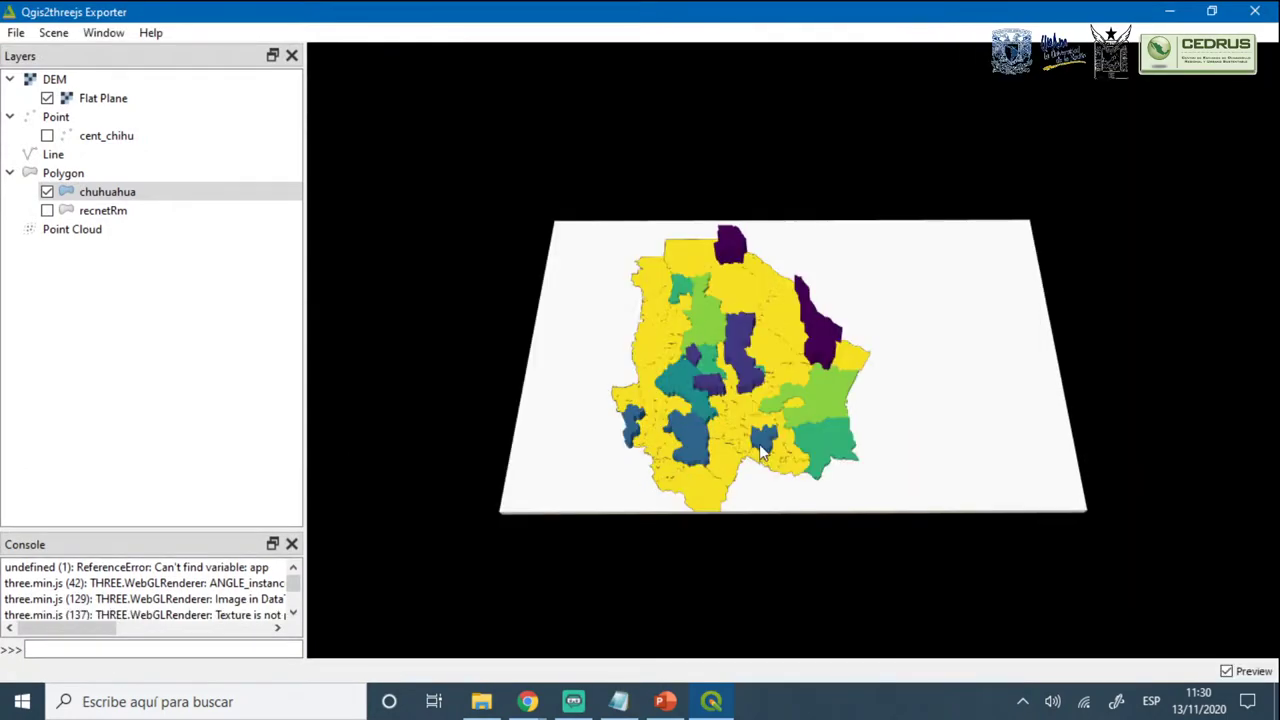
pyautogui.moveTo(760, 452); pyautogui.dragTo(833, 444)
# Minimize the 3D exporter and widen the layer list so the map canvas frames the state more tightly
pyautogui.click(711, 701)
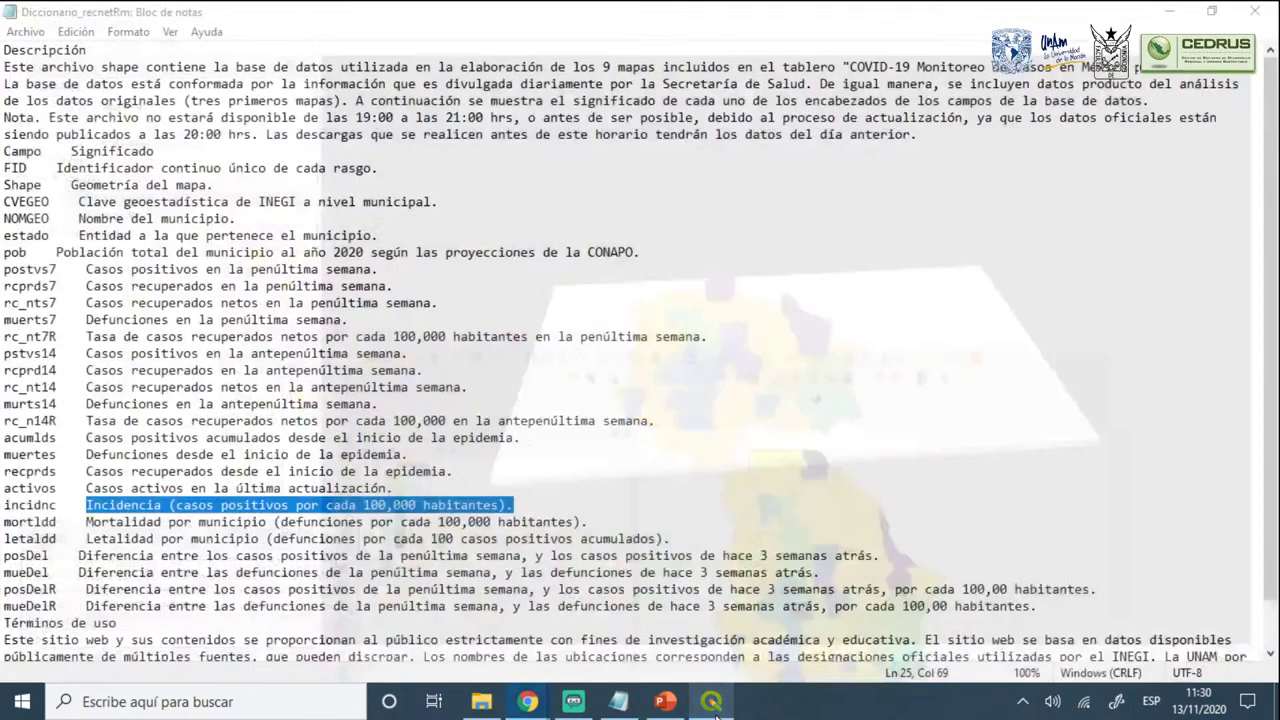
pyautogui.click(711, 701)
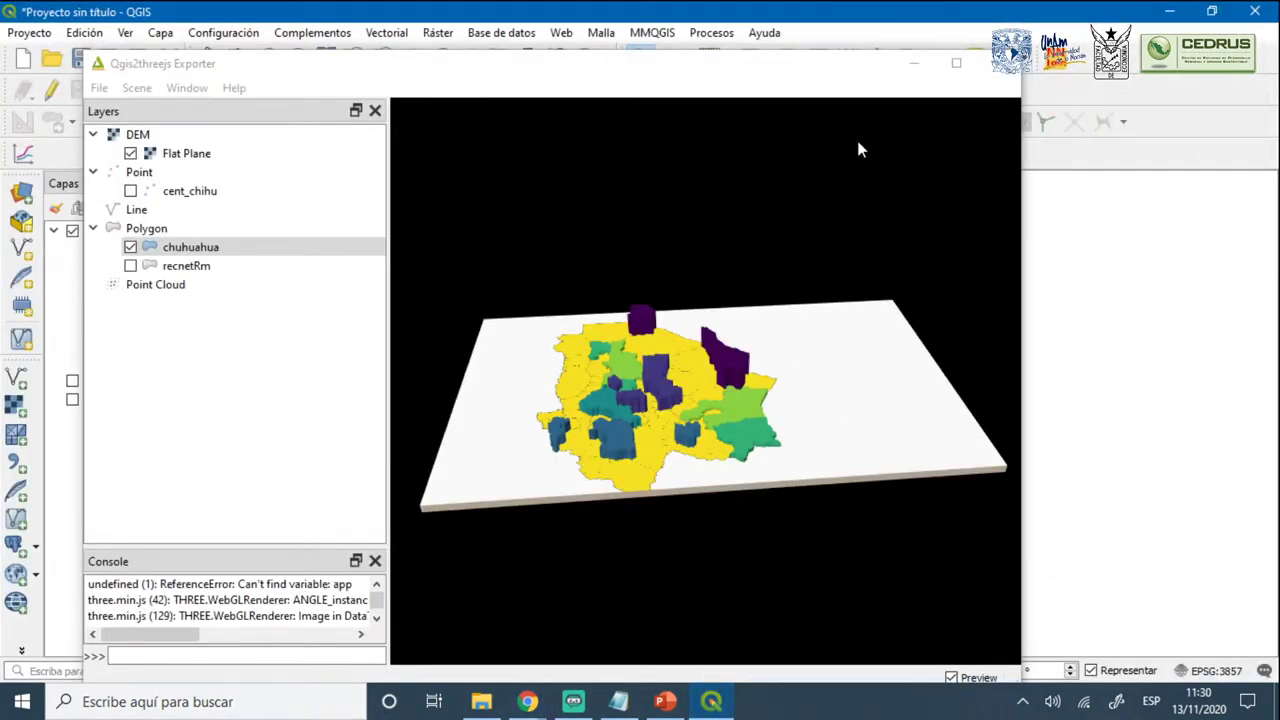
pyautogui.click(913, 64)
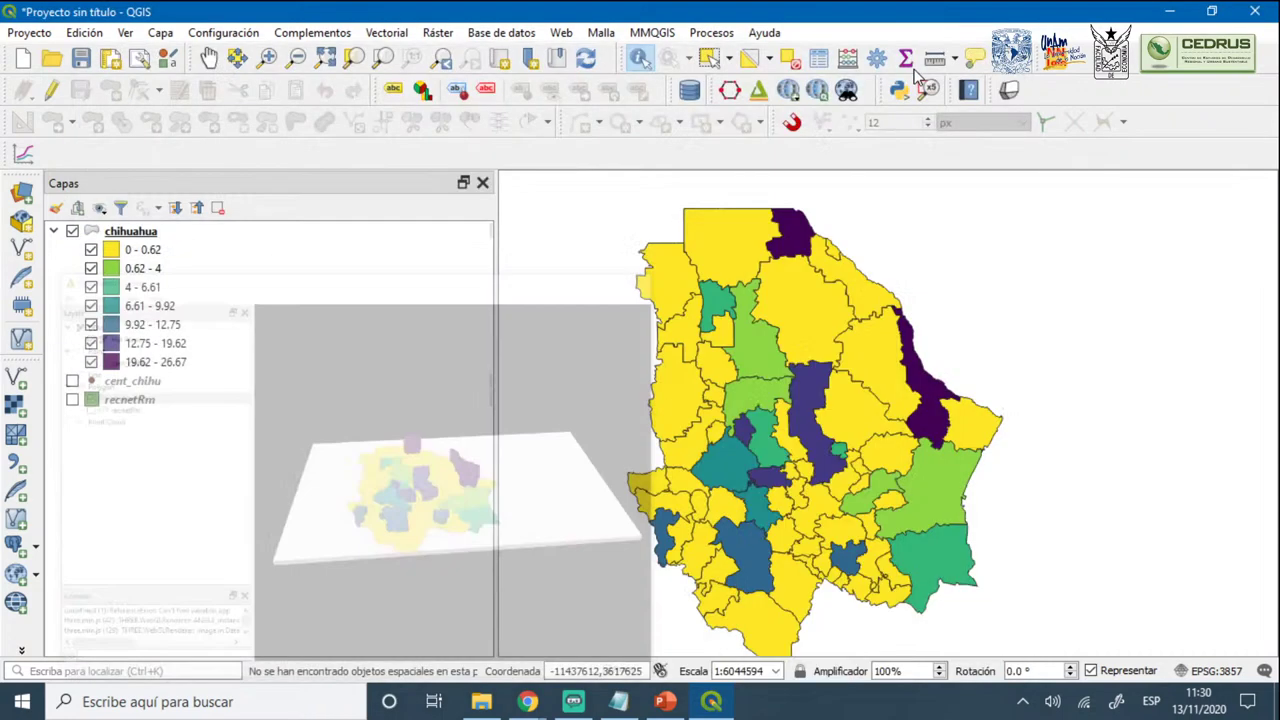
pyautogui.moveTo(494, 437); pyautogui.dragTo(763, 437)
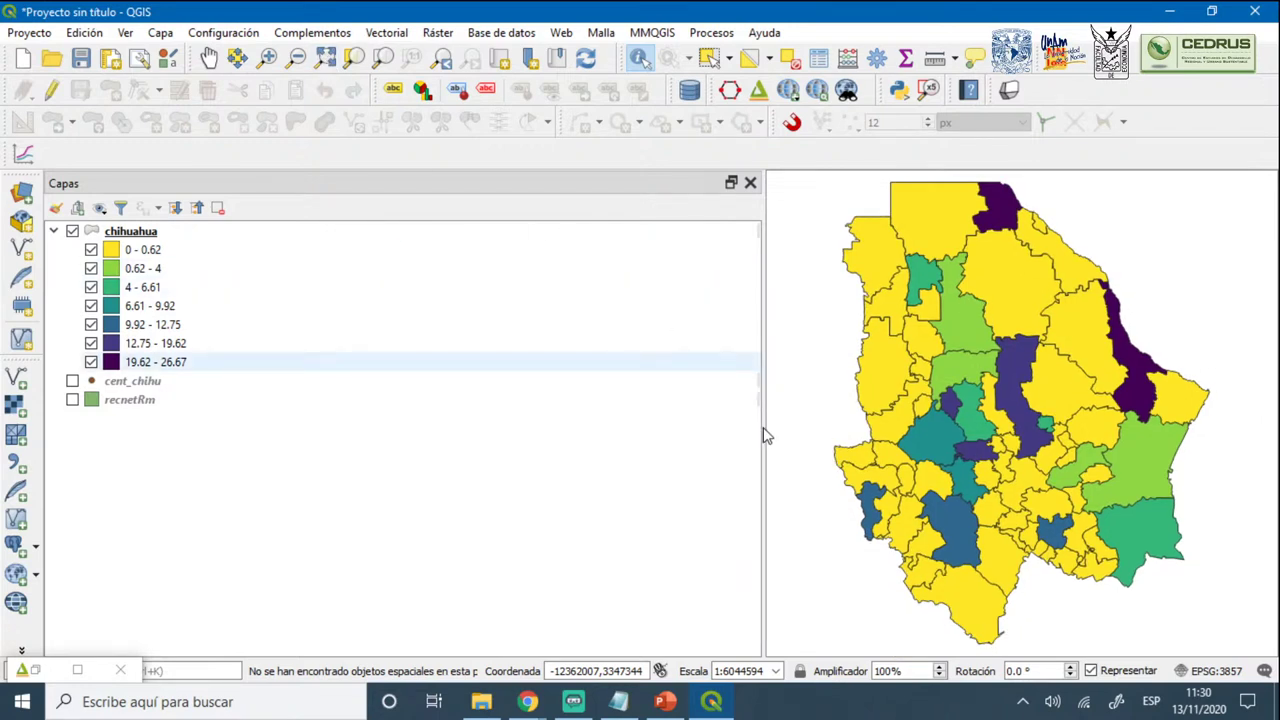
pyautogui.moveTo(763, 435); pyautogui.dragTo(908, 436)
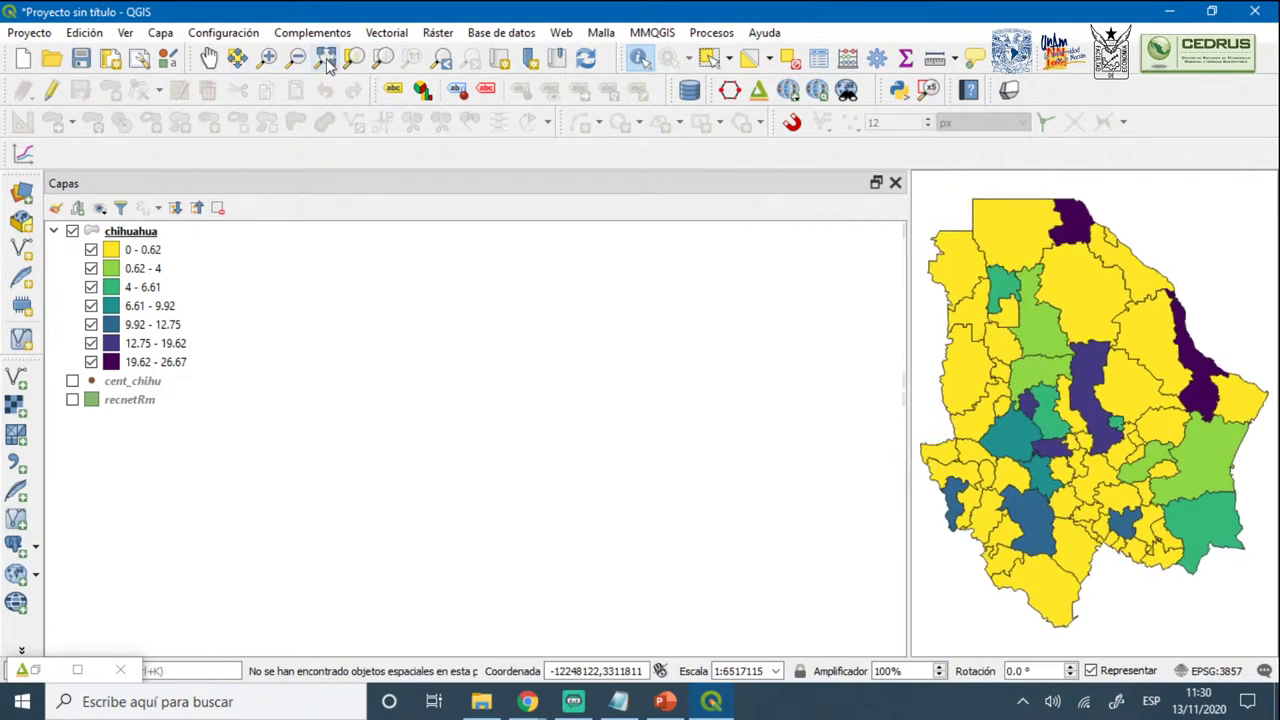
# Reopen and maximize the Qgis2threejs Exporter, and examine the rebuilt scene with the more tightly cropped base plane
pyautogui.click(722, 706)
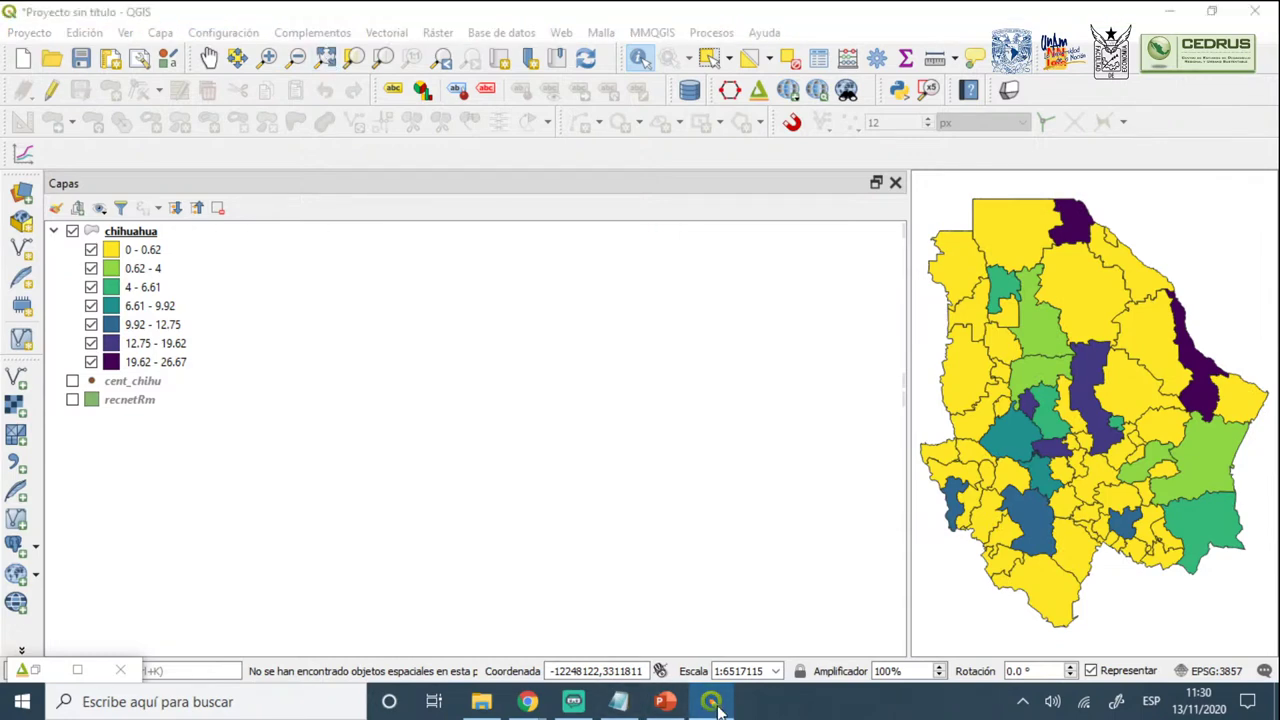
pyautogui.click(718, 701)
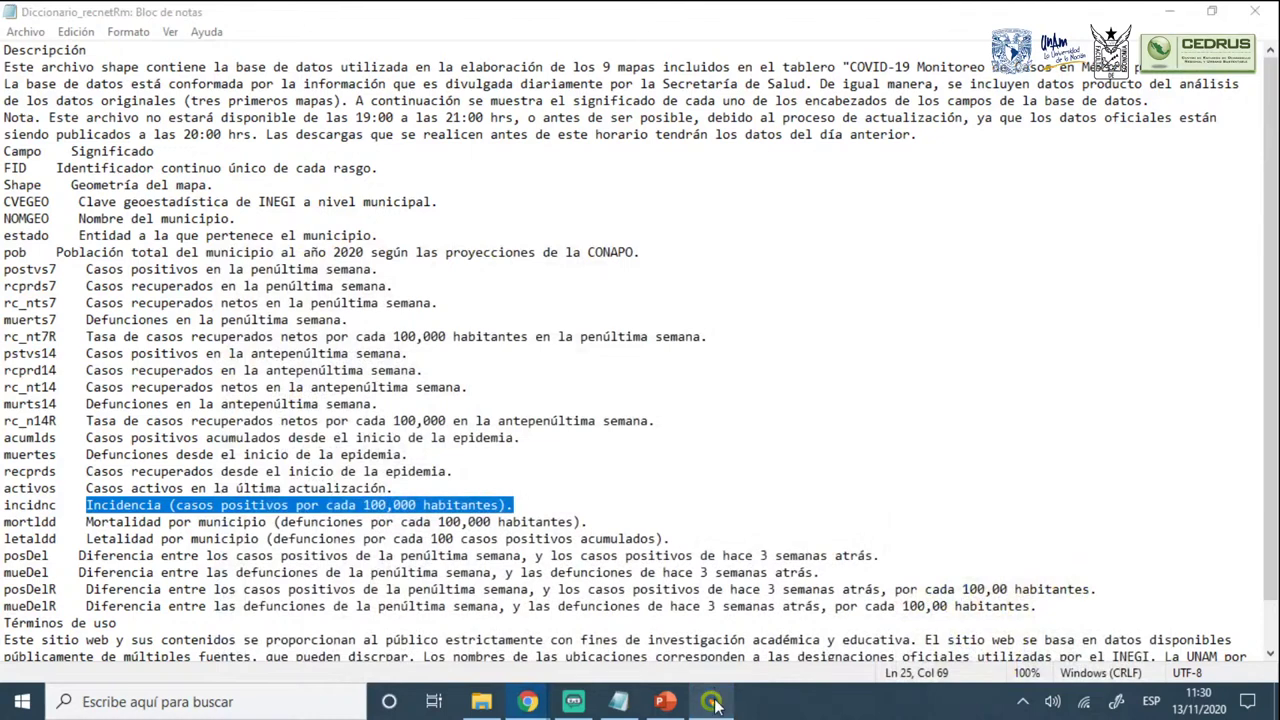
pyautogui.click(712, 702)
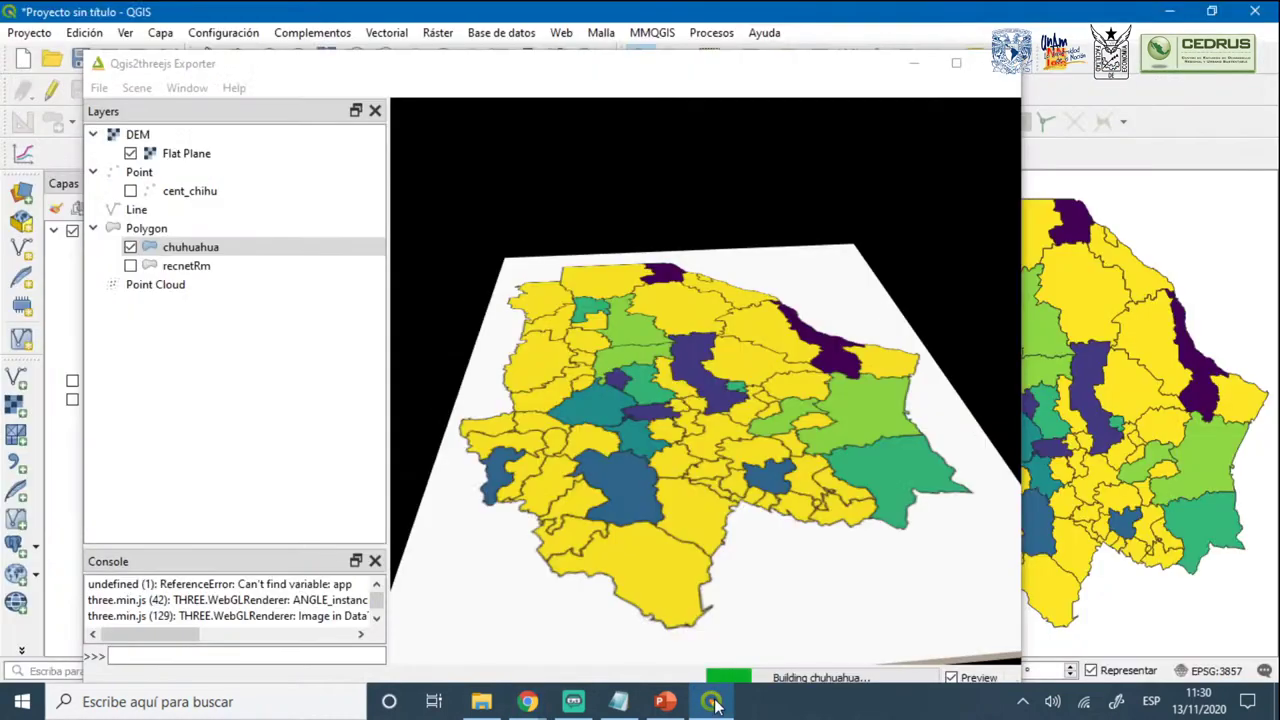
pyautogui.click(956, 65)
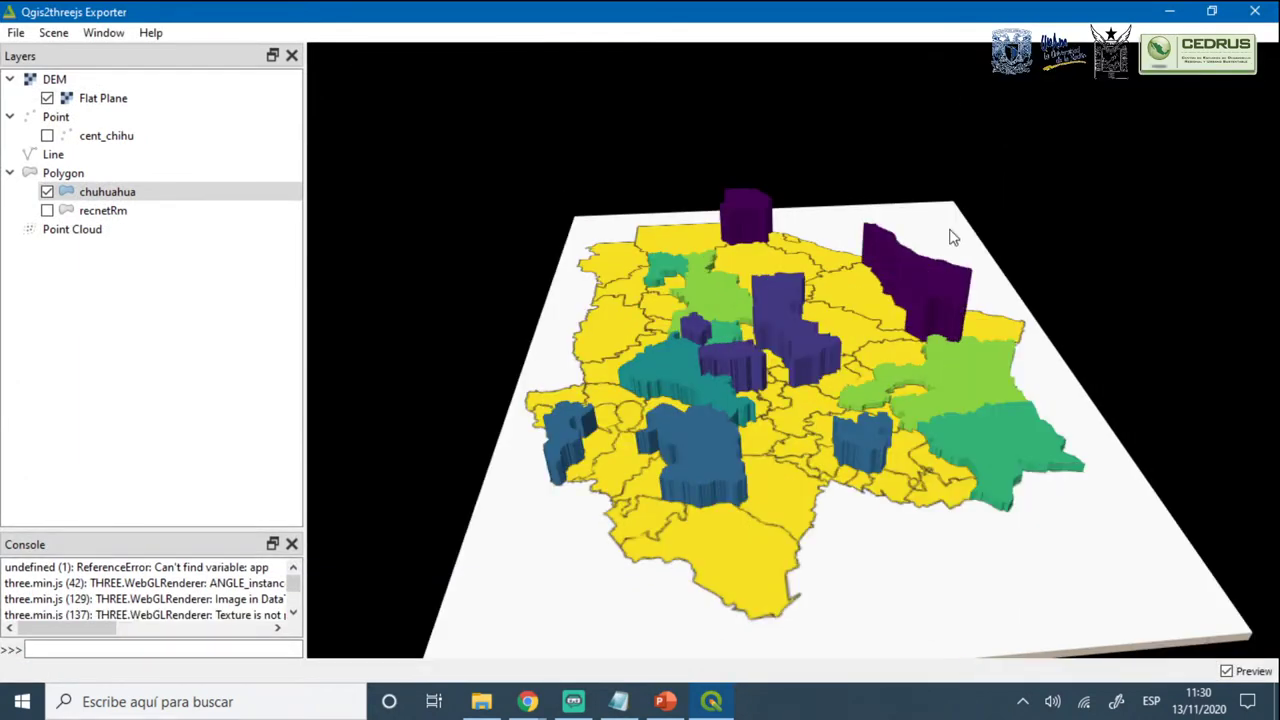
pyautogui.moveTo(946, 563); pyautogui.dragTo(928, 528)
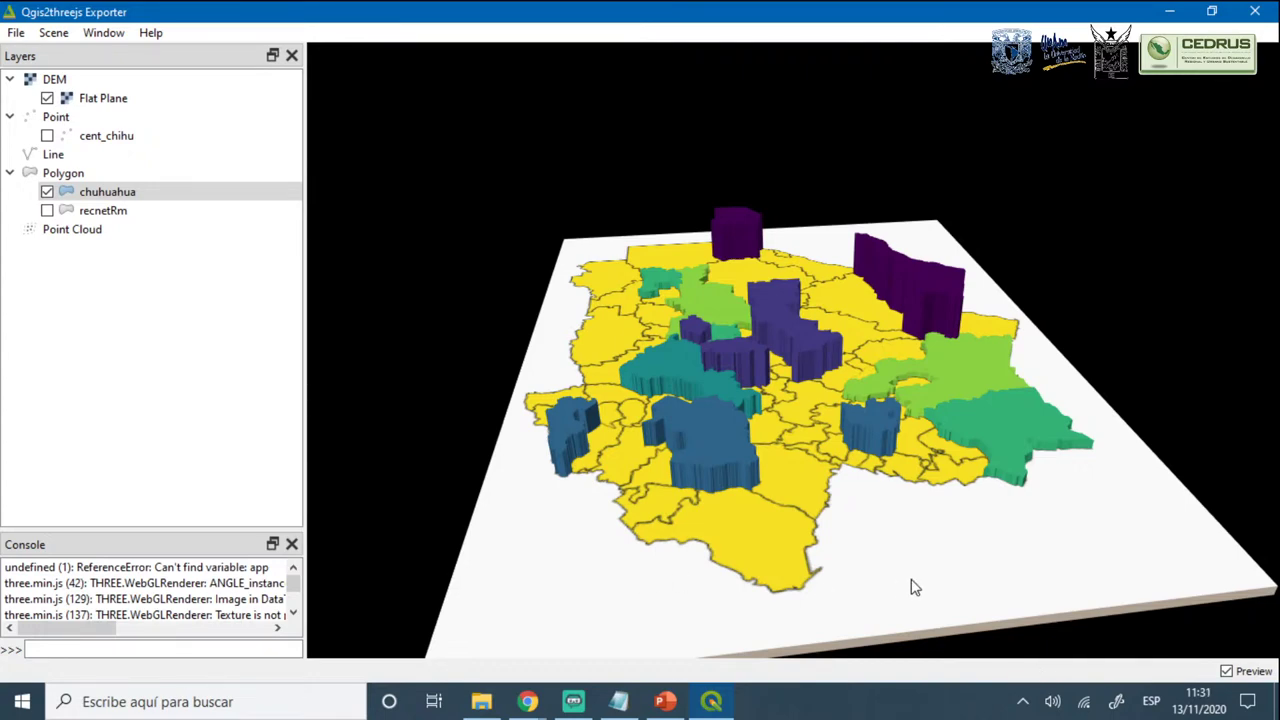
# Examine the extruded municipalities from several angles, hiding and restoring the chuhuahua polygon layer to compare with the flat map
pyautogui.moveTo(914, 586)
pyautogui.mouseDown()
pyautogui.moveTo(966, 511)
pyautogui.moveTo(931, 551)
pyautogui.moveTo(824, 572)
pyautogui.moveTo(920, 586)
pyautogui.moveTo(1046, 531)
pyautogui.moveTo(890, 566)
pyautogui.moveTo(940, 560)
pyautogui.moveTo(992, 676)
pyautogui.moveTo(1107, 624)
pyautogui.moveTo(1091, 609)
pyautogui.moveTo(894, 594)
pyautogui.moveTo(898, 560)
pyautogui.moveTo(914, 574)
pyautogui.mouseUp()
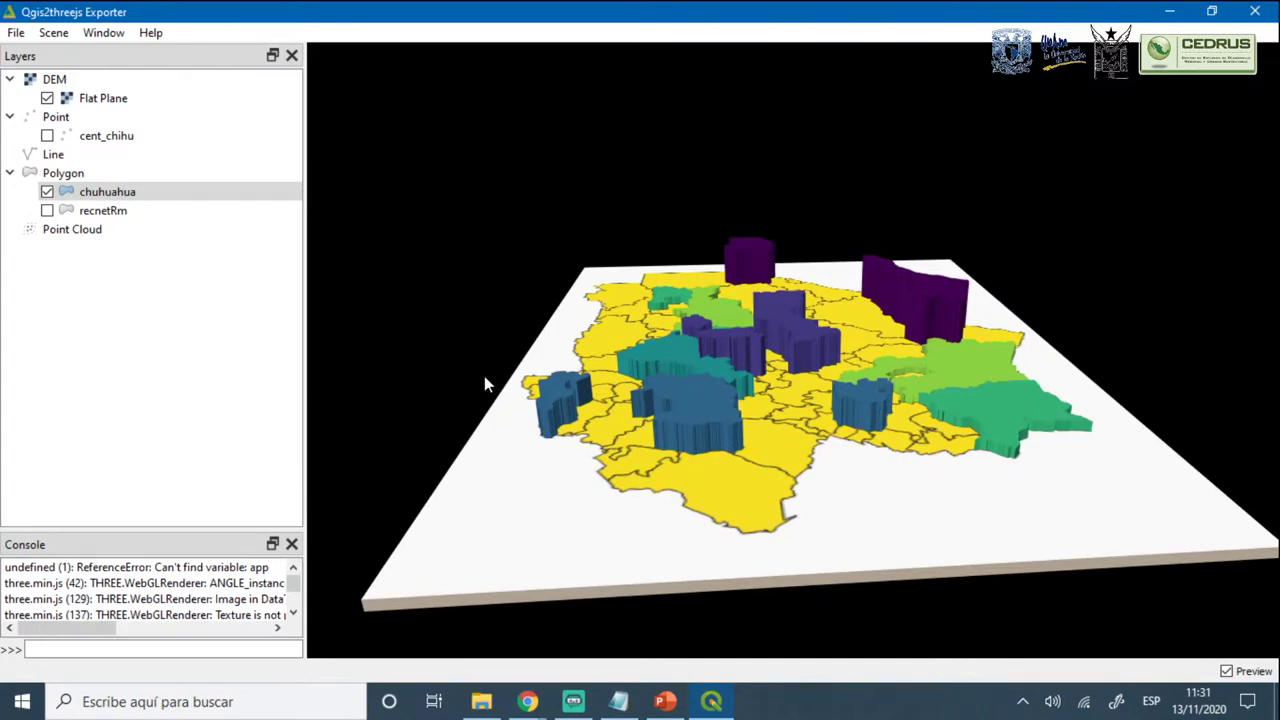
pyautogui.moveTo(627, 481); pyautogui.dragTo(600, 509)
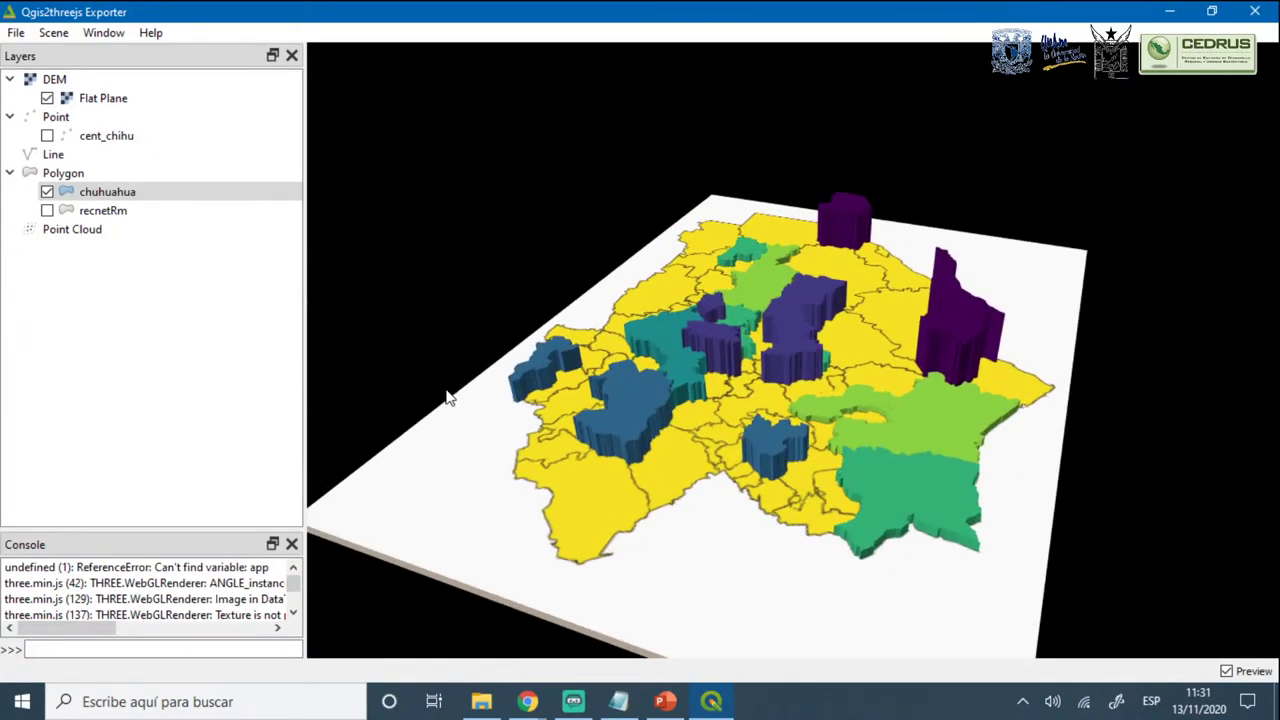
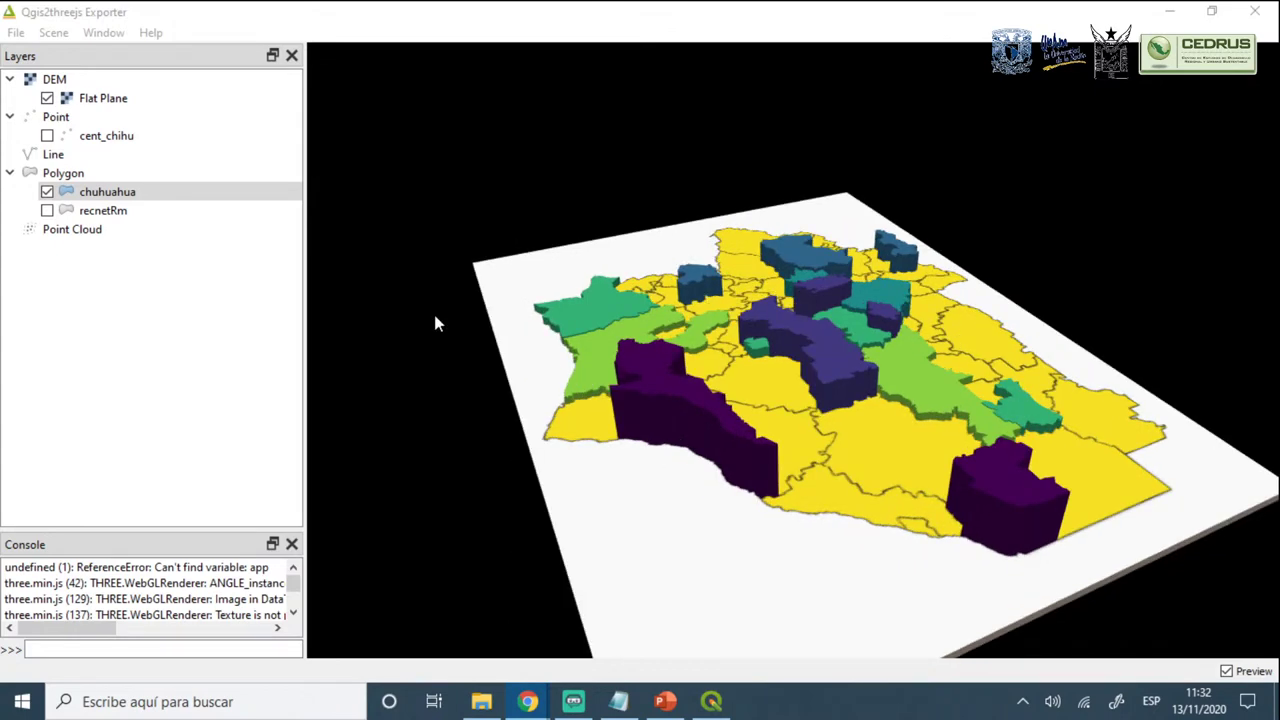
pyautogui.click(47, 191)
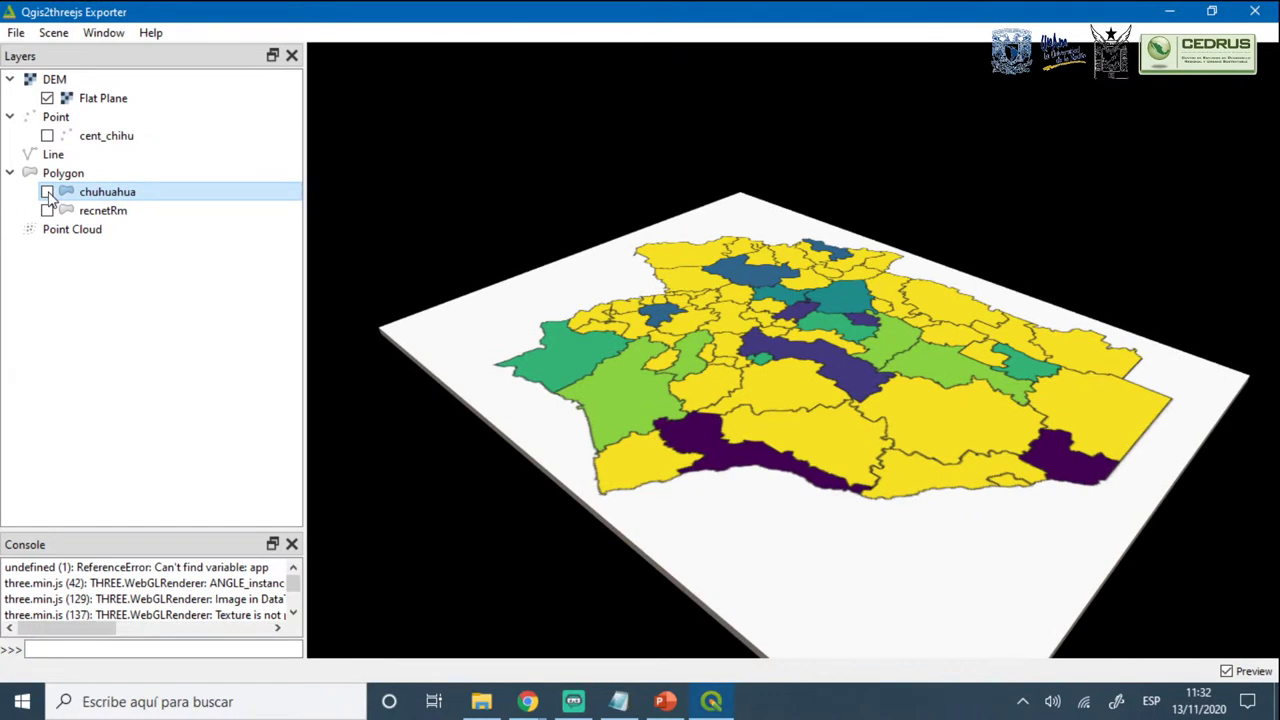
pyautogui.click(47, 192)
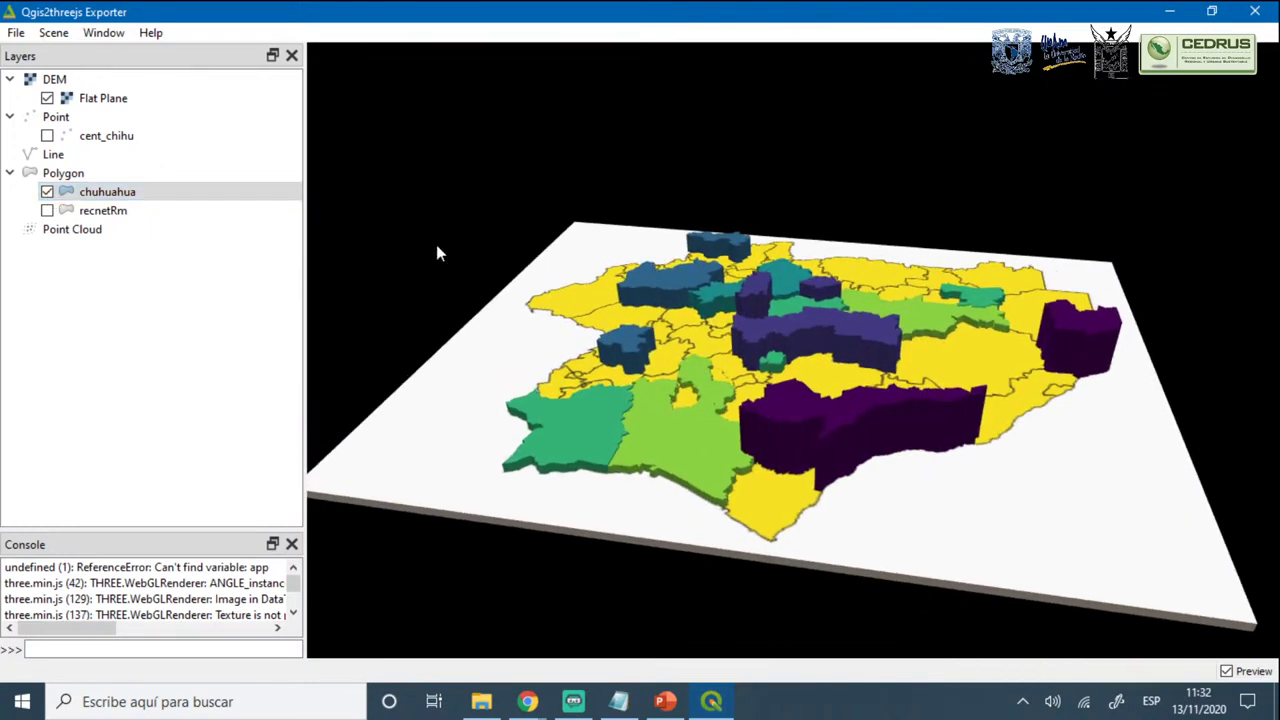
pyautogui.moveTo(377, 266); pyautogui.dragTo(528, 278)
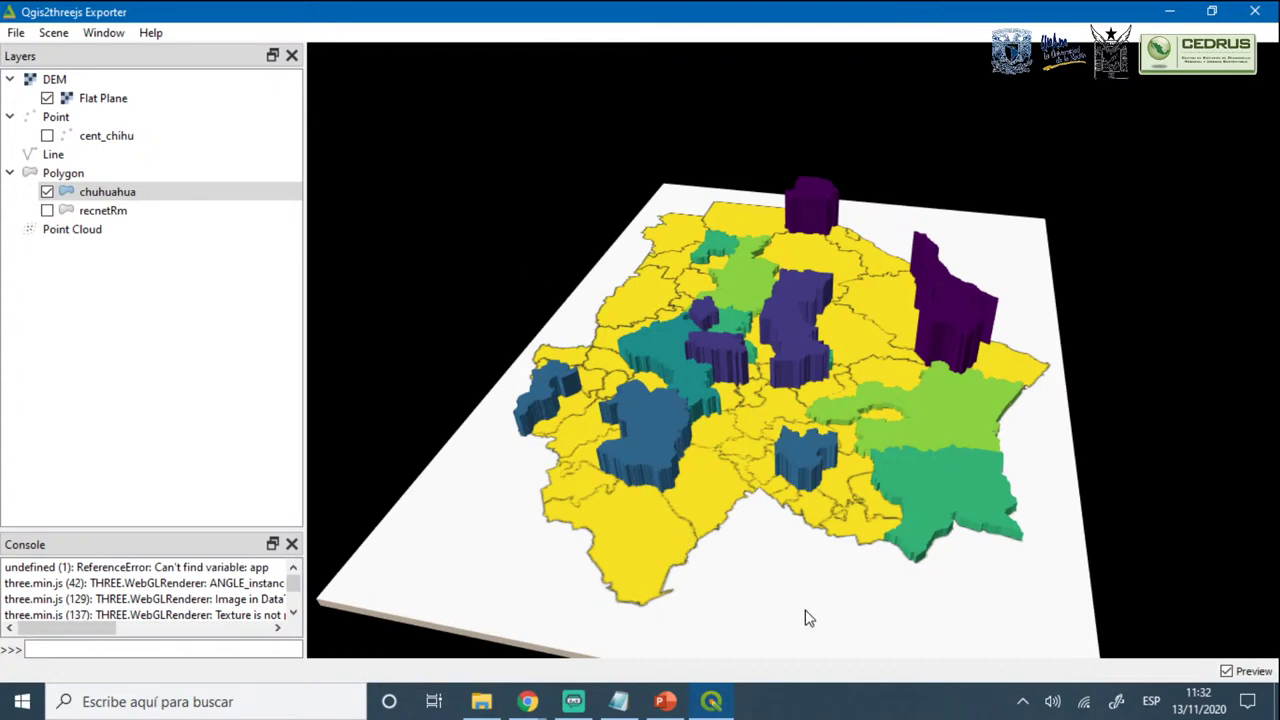
pyautogui.moveTo(808, 617); pyautogui.dragTo(777, 609)
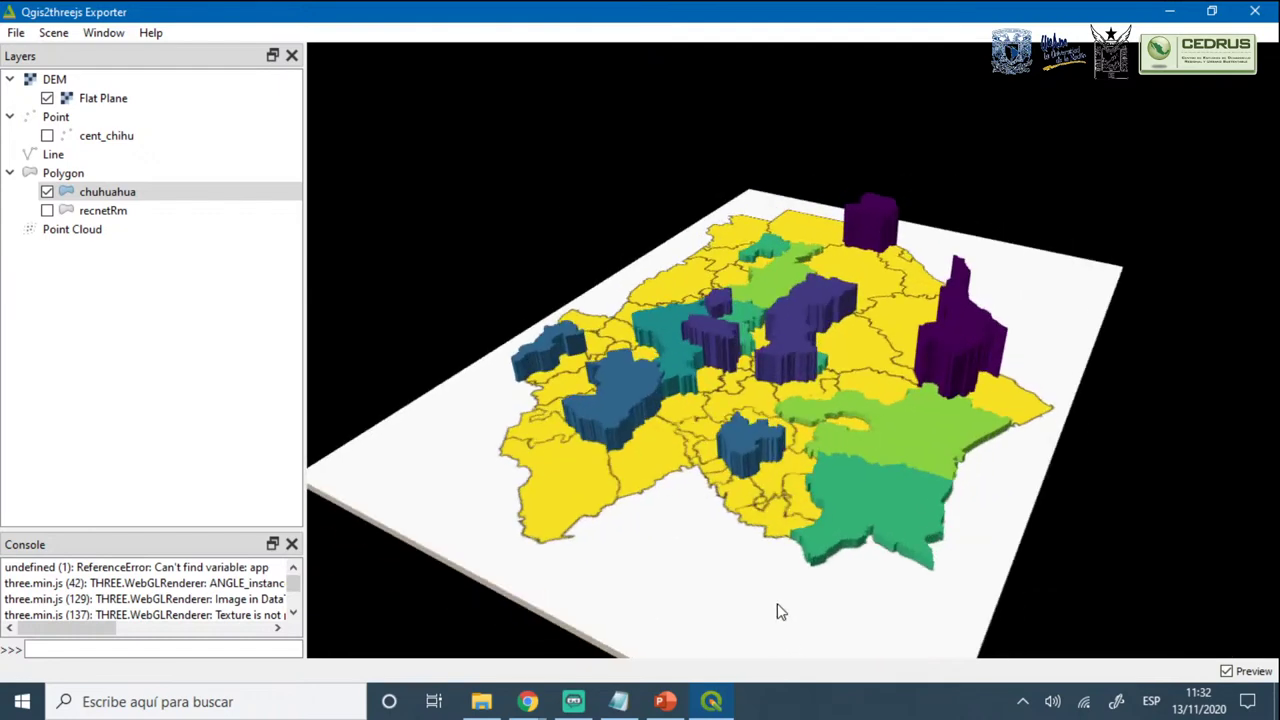
# Set the chuhuahua layer's object type to Polygon in its 3D properties, apply it, and view the scene from the south
pyautogui.click(62, 196)
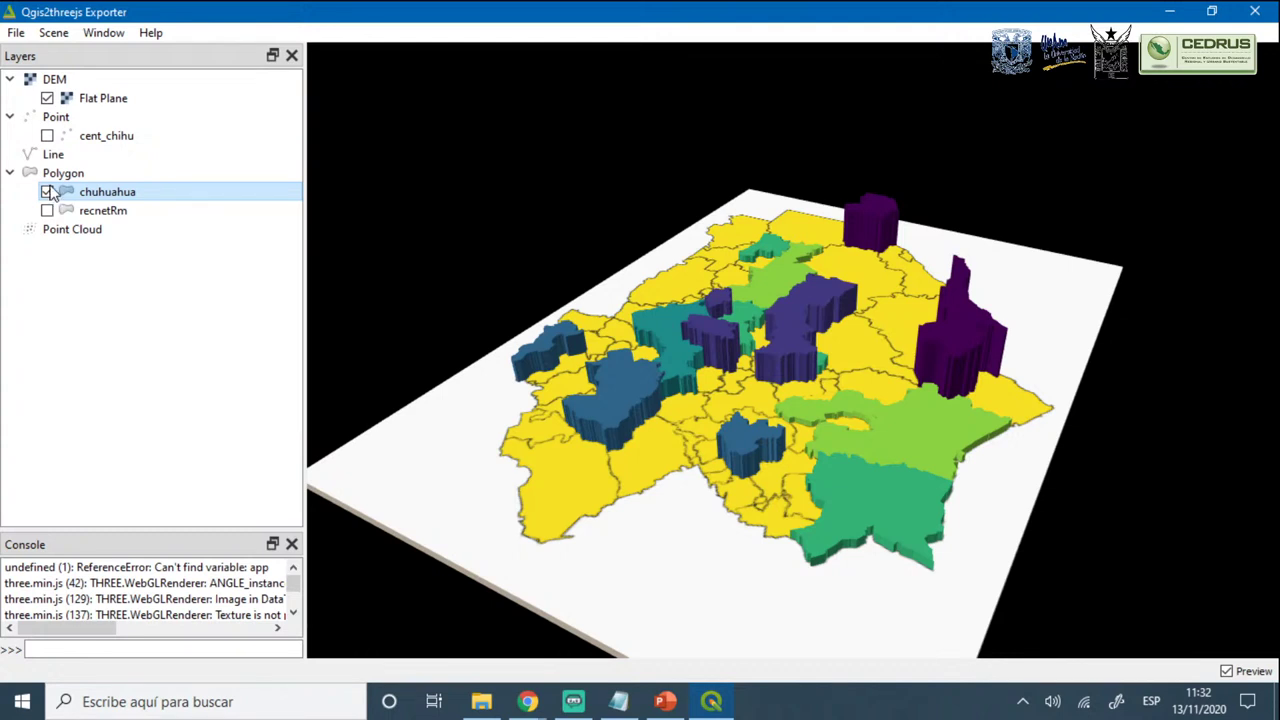
pyautogui.rightClick(132, 199)
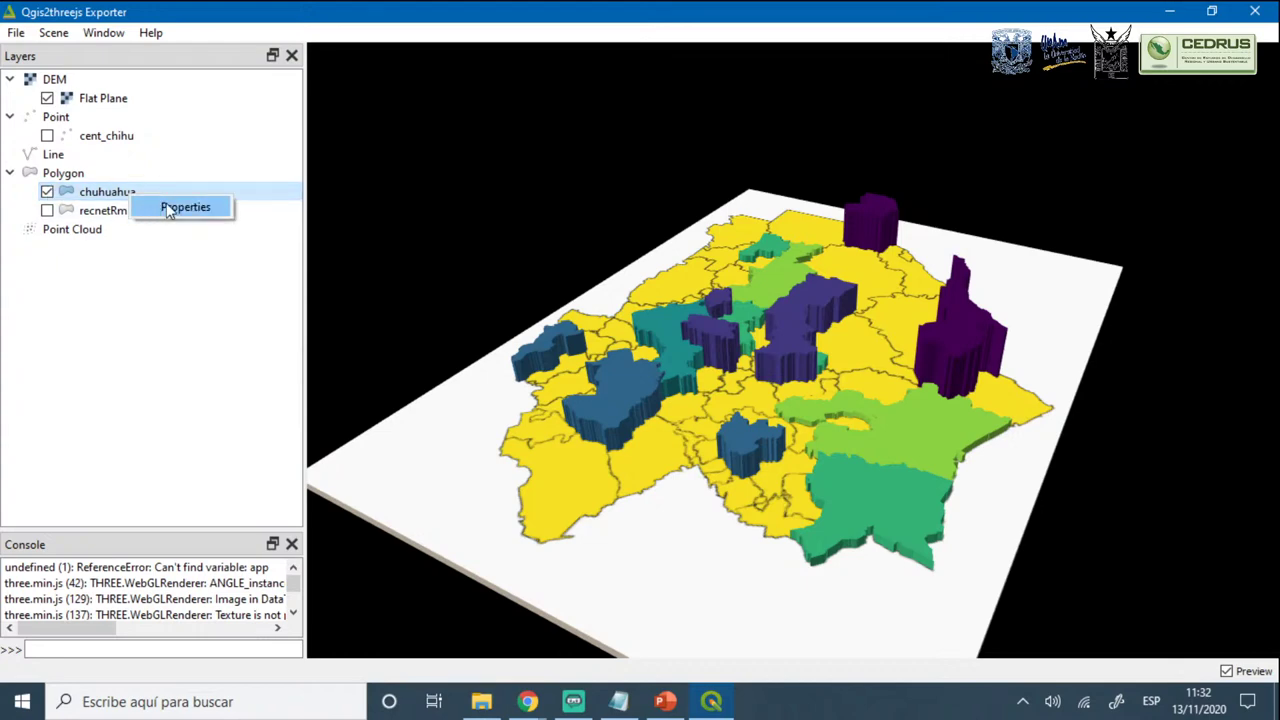
pyautogui.click(170, 208)
pyautogui.click(517, 187)
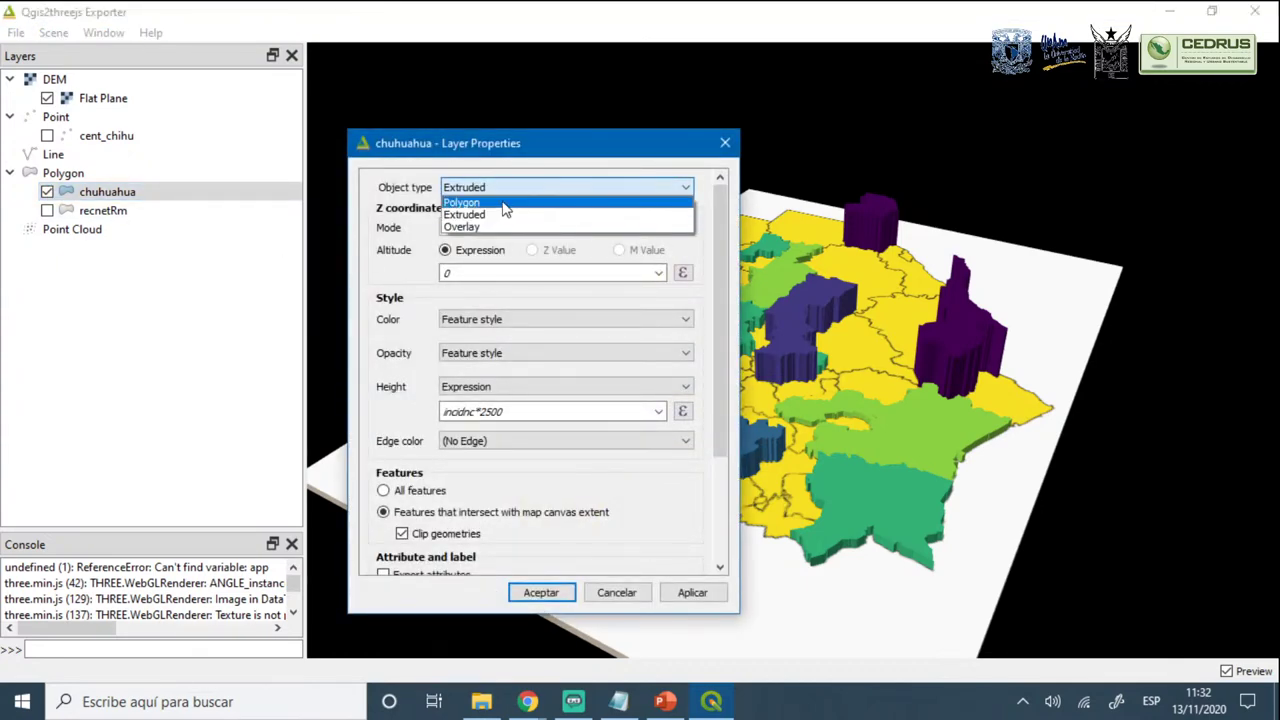
pyautogui.click(505, 203)
pyautogui.click(680, 592)
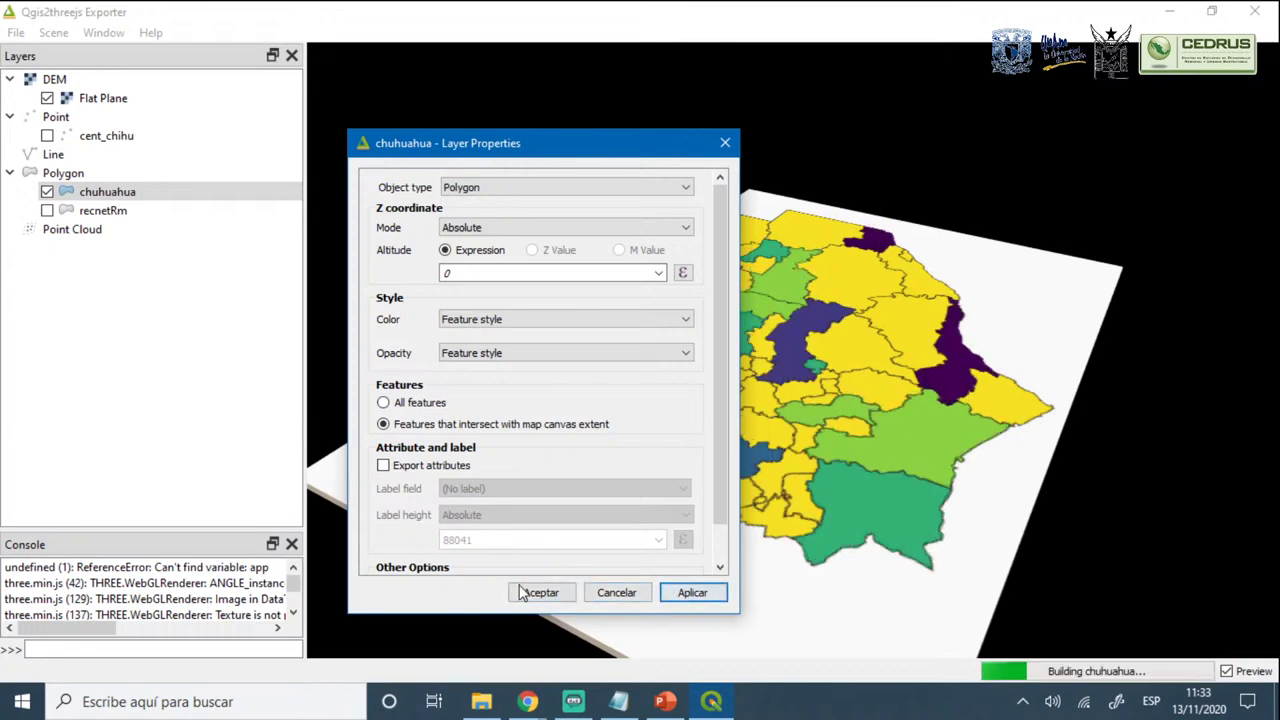
pyautogui.click(531, 593)
pyautogui.moveTo(763, 543); pyautogui.dragTo(808, 534)
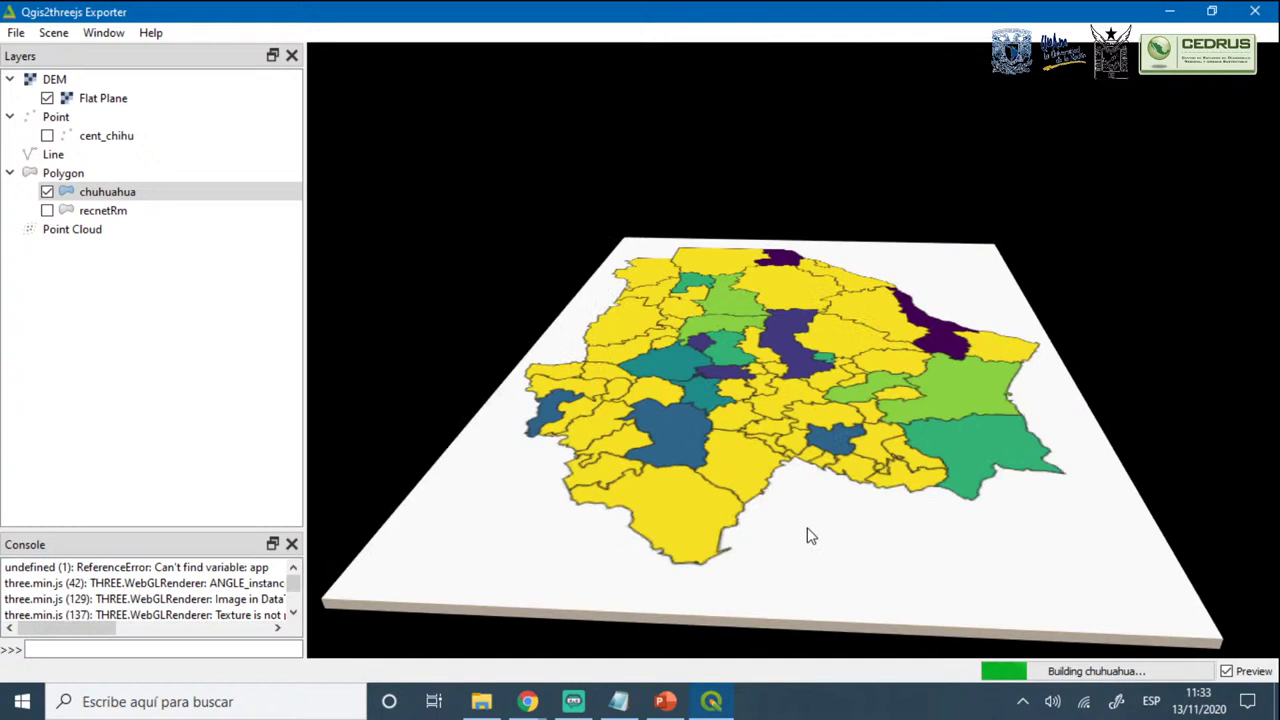
# Minimize the 3D exporter, show the cent_chihu point layer, collapse the chihuahua legend and move cent_chihu above chihuahua
pyautogui.click(1170, 12)
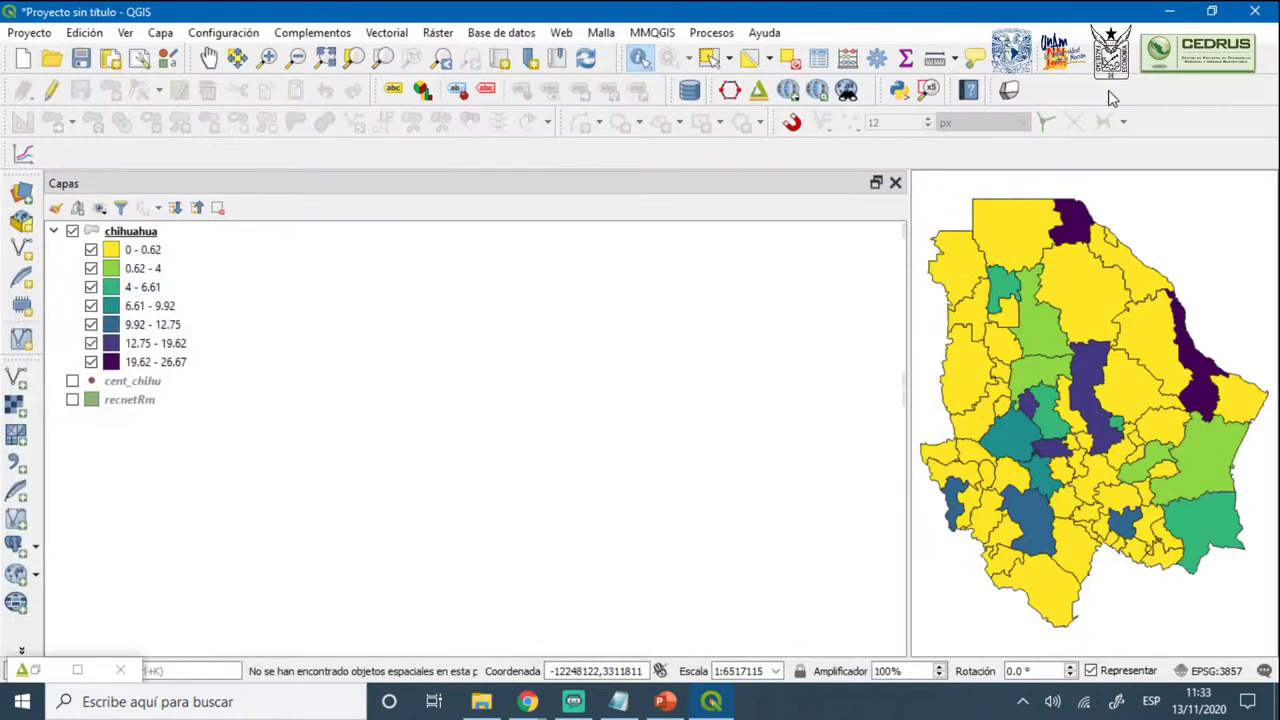
pyautogui.click(72, 381)
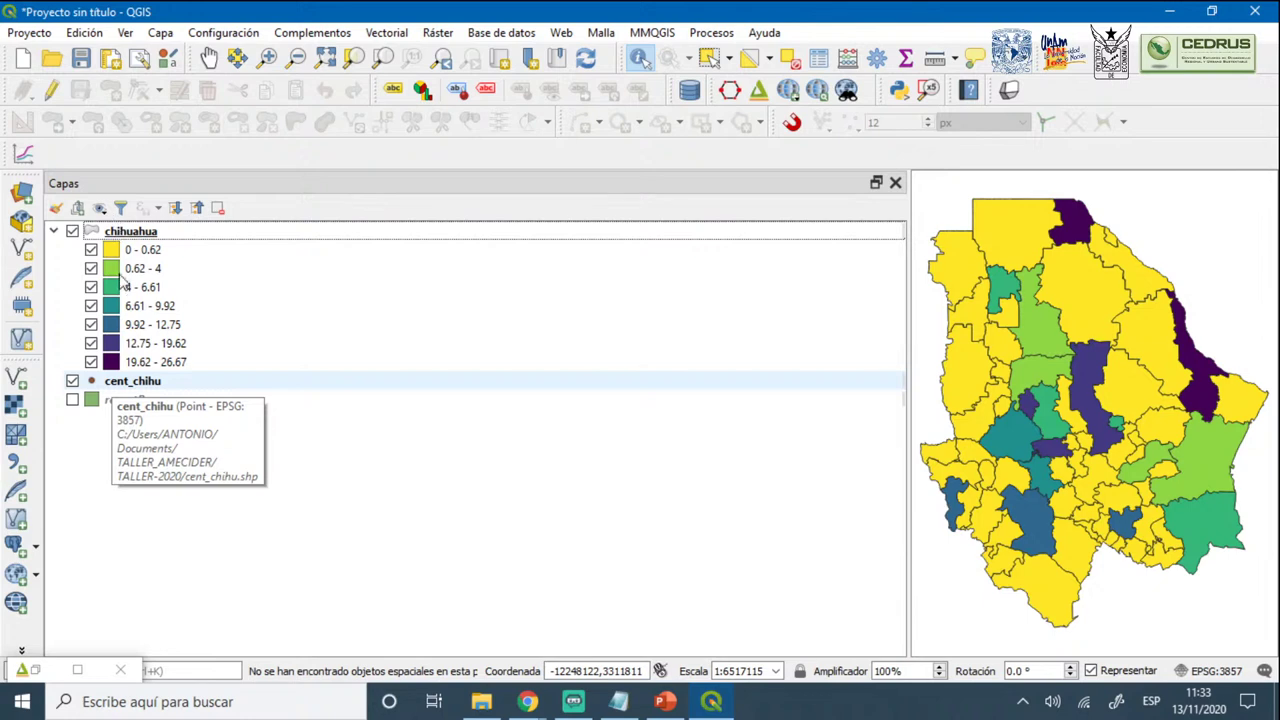
pyautogui.click(430, 380)
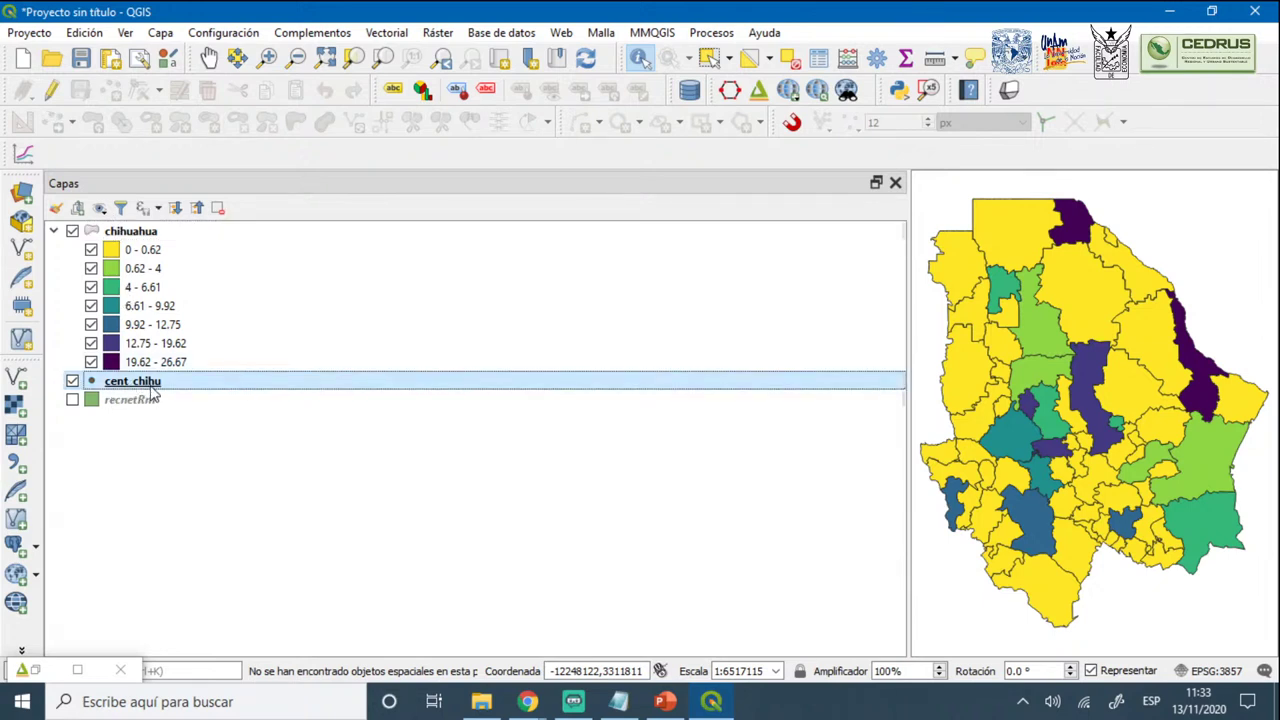
pyautogui.moveTo(152, 392)
pyautogui.mouseDown()
pyautogui.moveTo(130, 337)
pyautogui.moveTo(143, 229)
pyautogui.moveTo(150, 395)
pyautogui.mouseUp()
pyautogui.click(55, 231)
pyautogui.moveTo(122, 252); pyautogui.dragTo(120, 226)
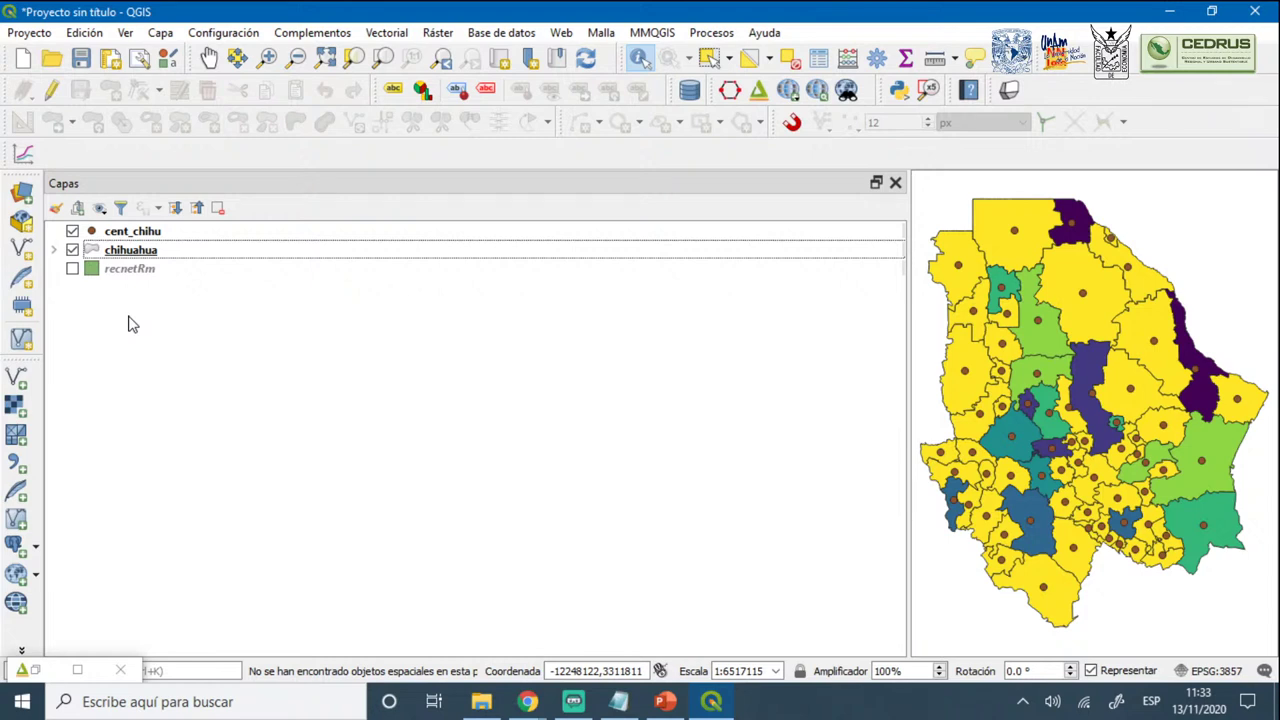
# Set the cent_chihu layer's symbology to Graduado, and switch to Notepad to consult the Diccionario_recnetRm field descriptions
pyautogui.click(129, 236)
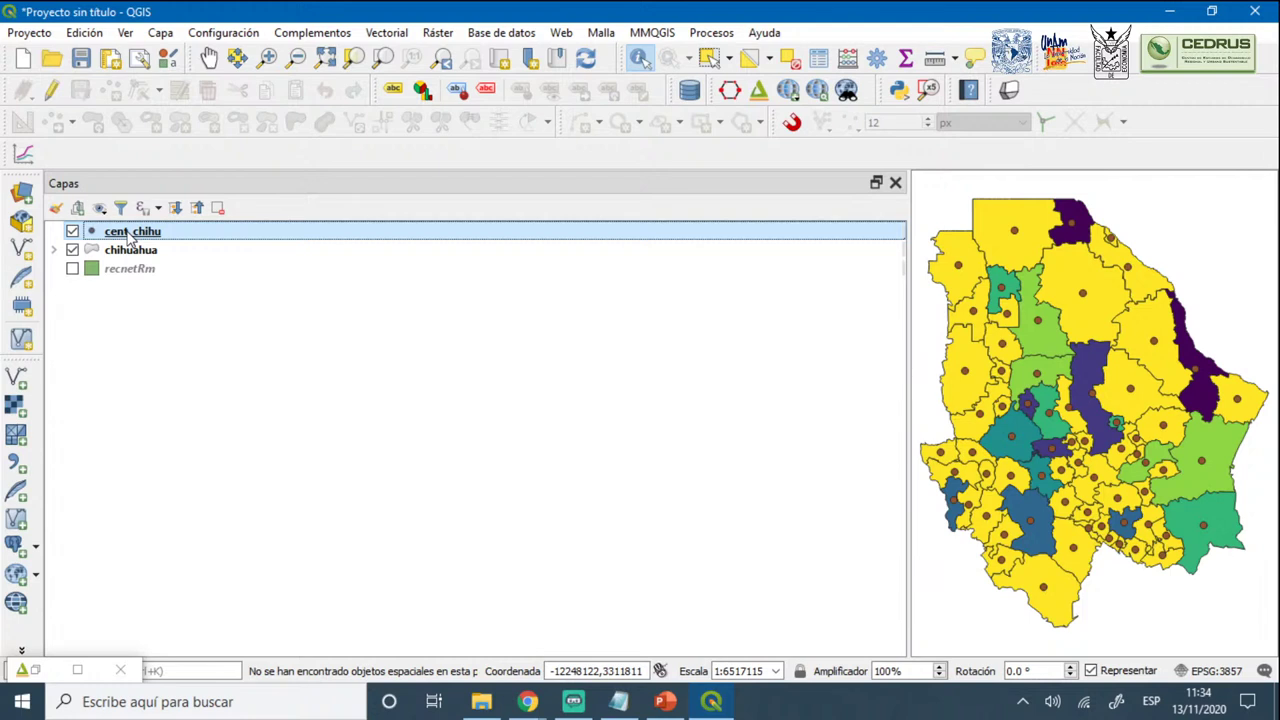
pyautogui.rightClick(128, 236)
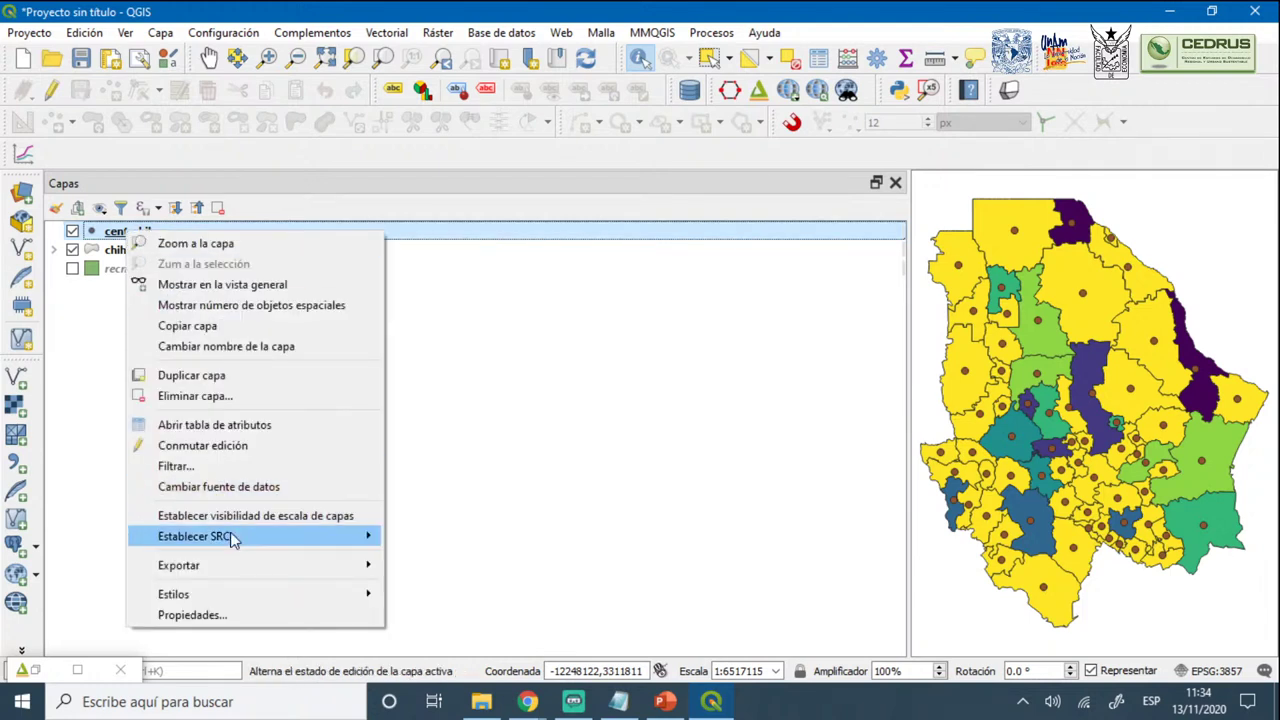
pyautogui.click(230, 635)
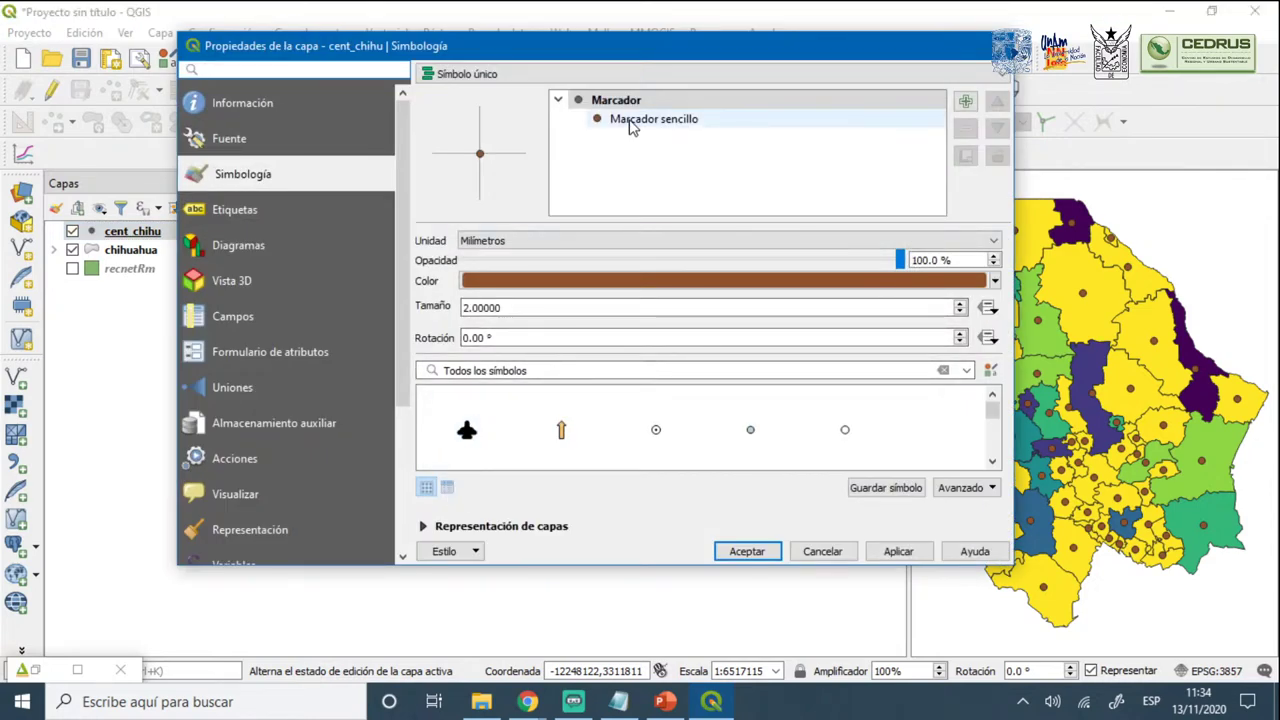
pyautogui.click(572, 76)
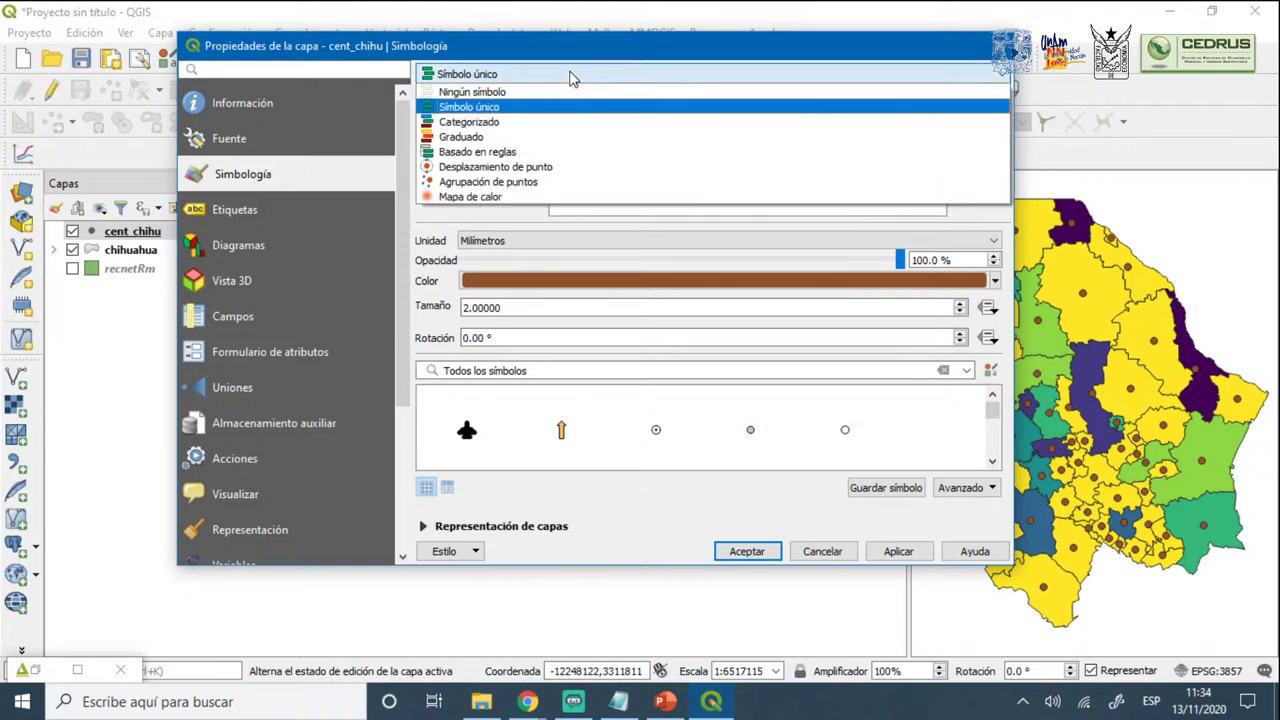
pyautogui.click(536, 137)
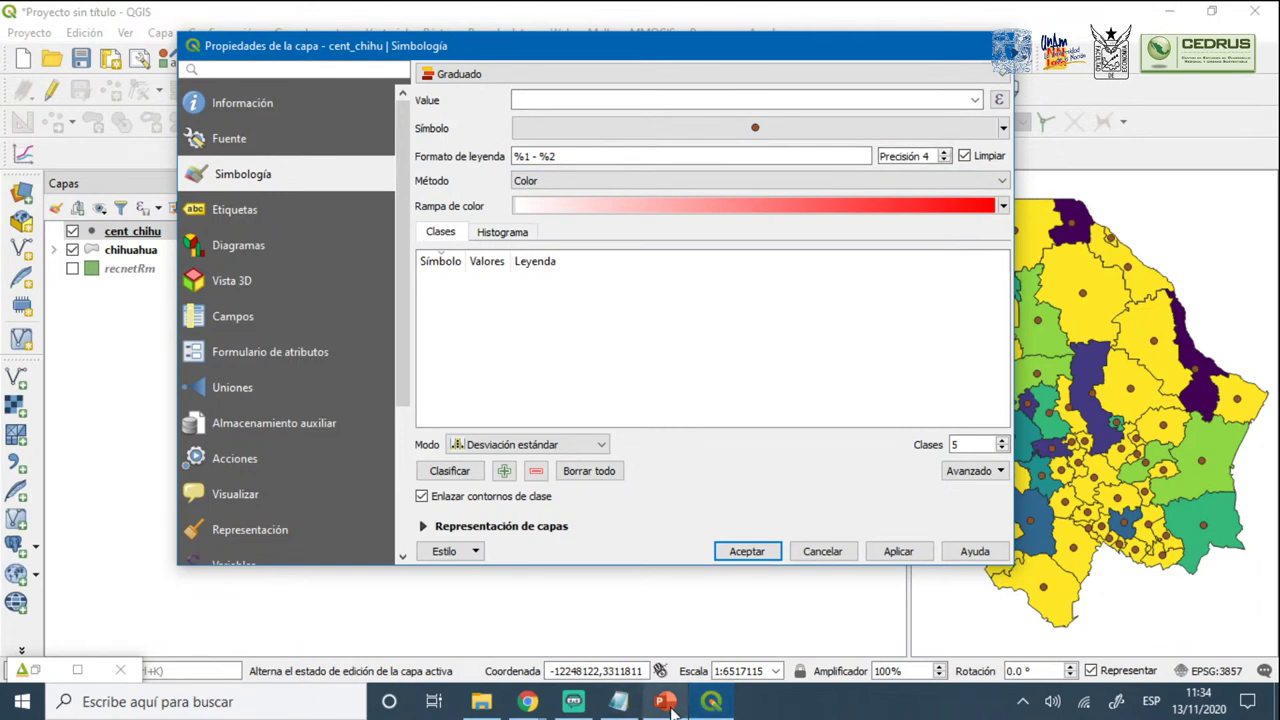
pyautogui.click(618, 701)
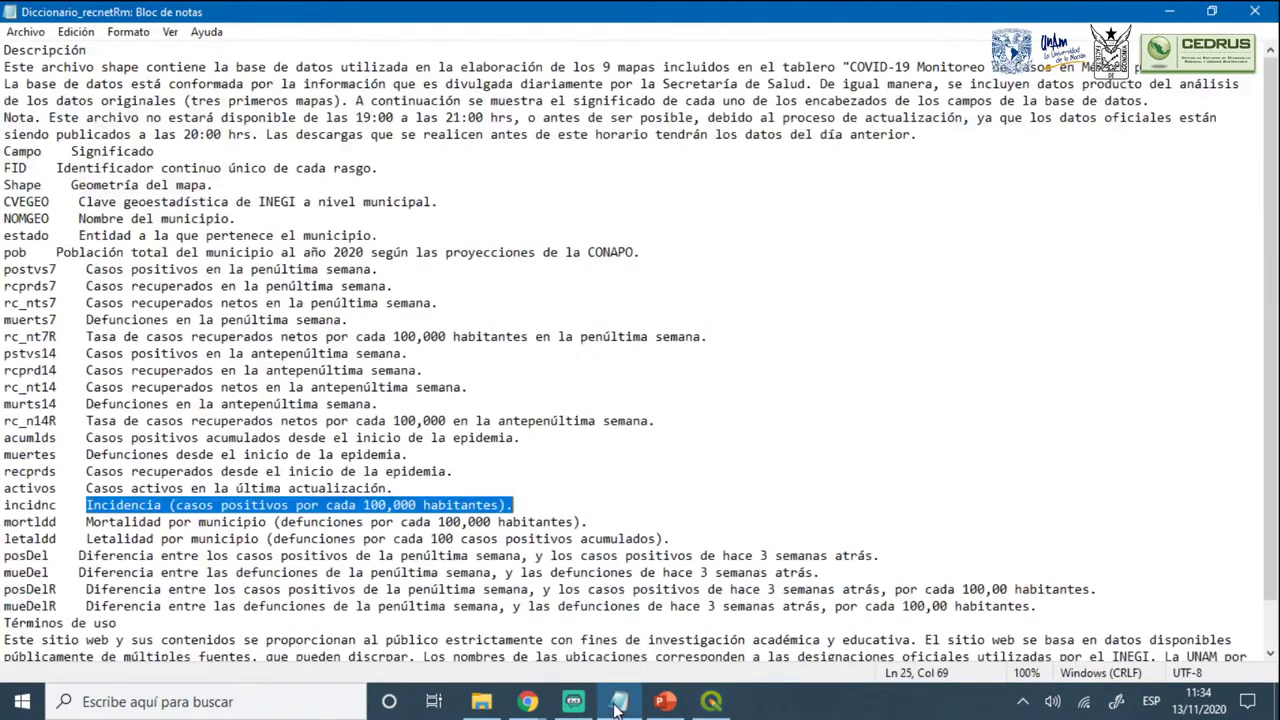
# Review the field dictionary's descriptions of weekly positive cases, active cases, deaths and cumulative positive cases
pyautogui.click(102, 270)
pyautogui.moveTo(86, 270); pyautogui.dragTo(390, 268)
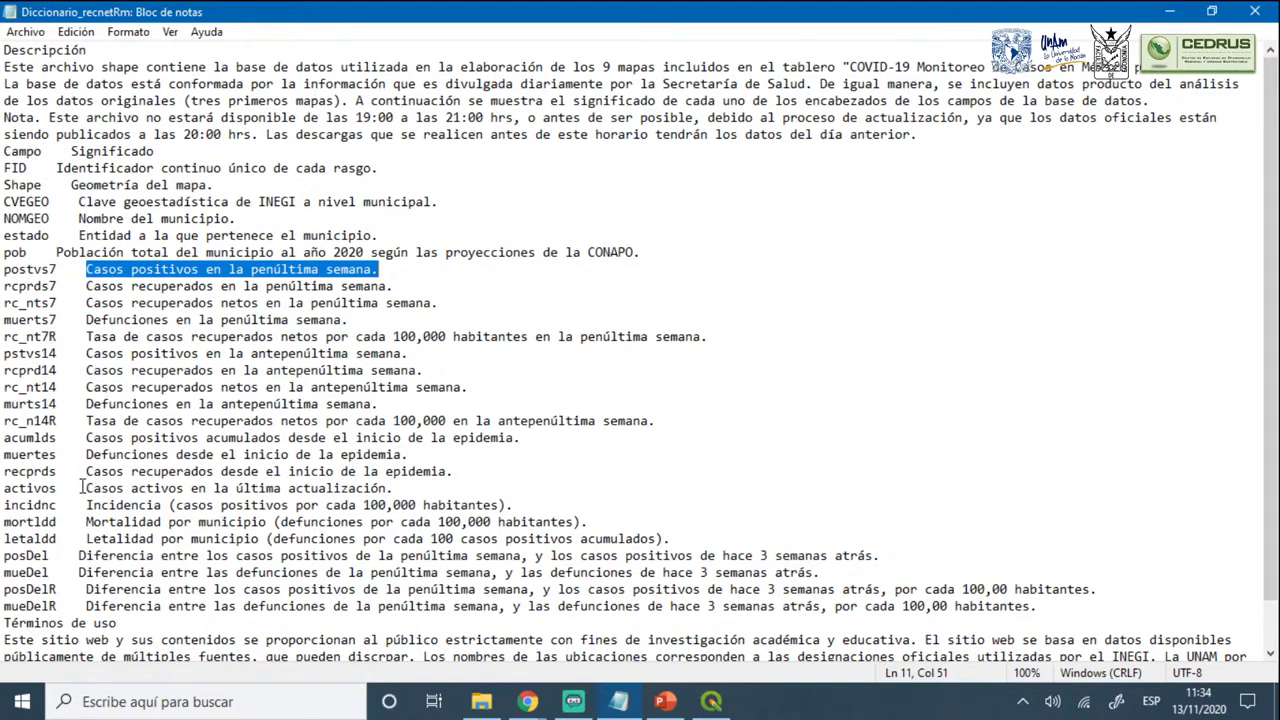
pyautogui.moveTo(80, 488); pyautogui.dragTo(416, 484)
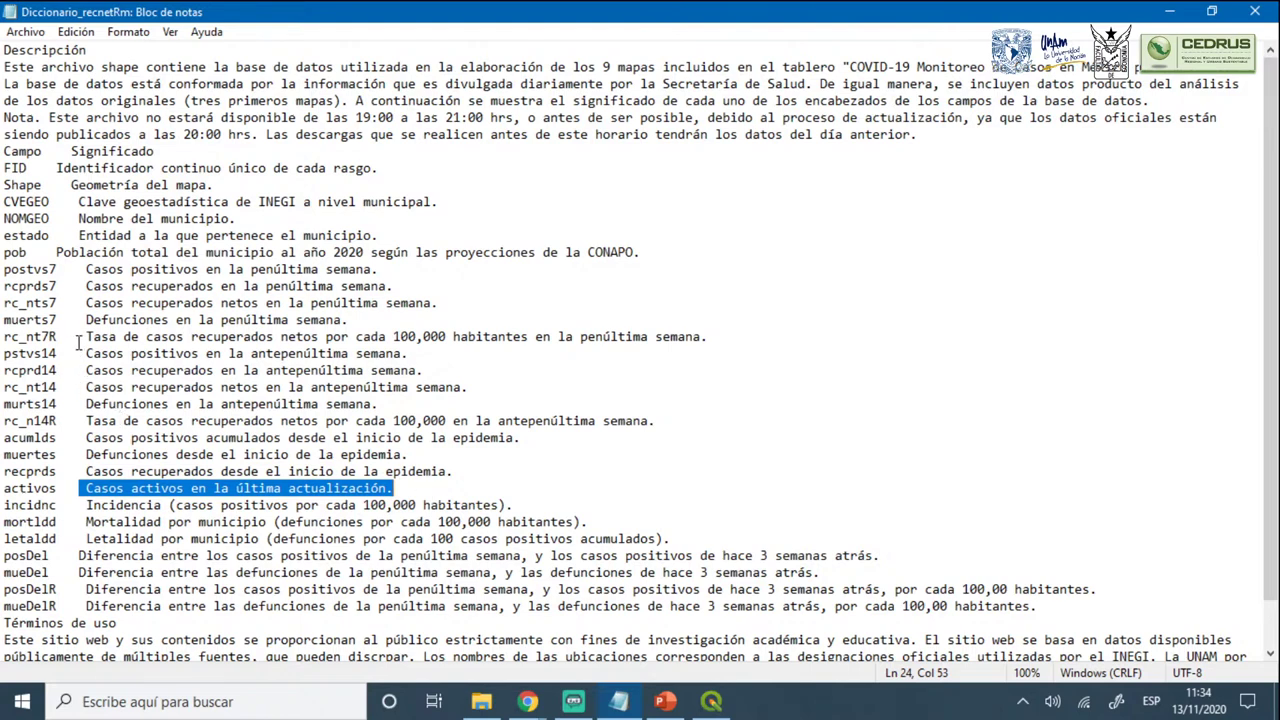
pyautogui.moveTo(84, 320); pyautogui.dragTo(130, 321)
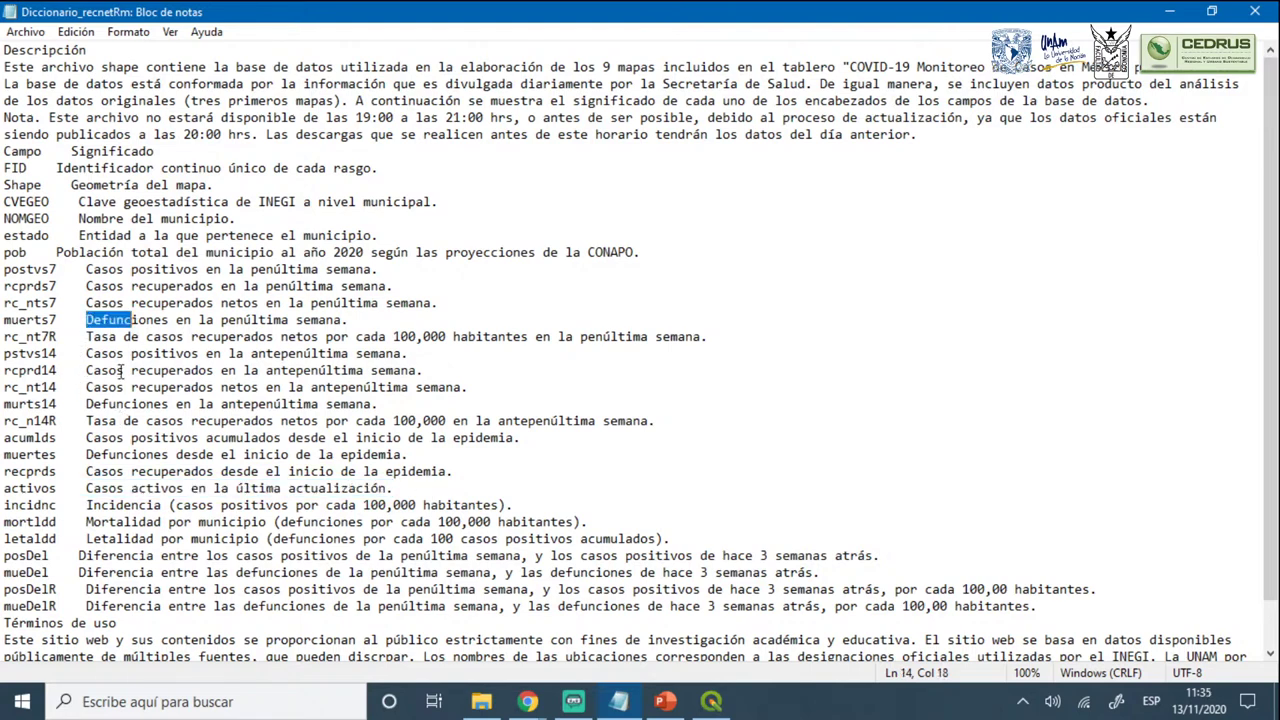
pyautogui.click(118, 370)
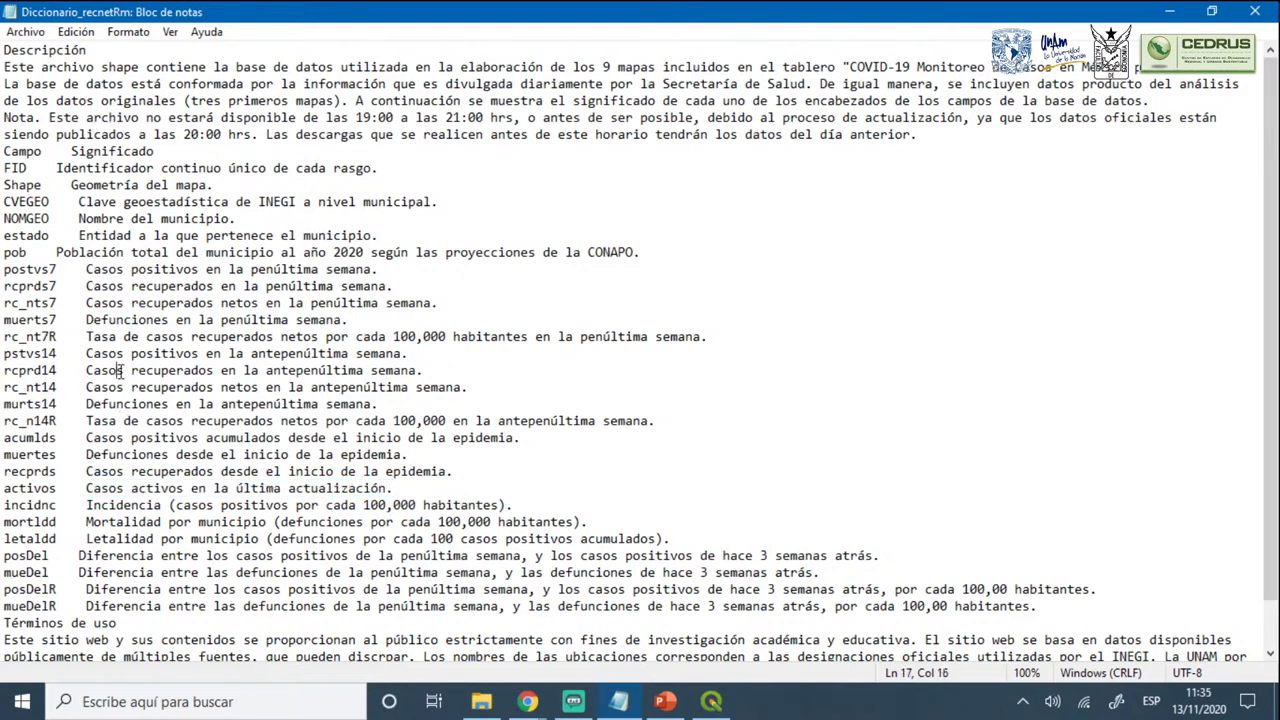
pyautogui.click(86, 438)
pyautogui.moveTo(86, 438); pyautogui.dragTo(540, 438)
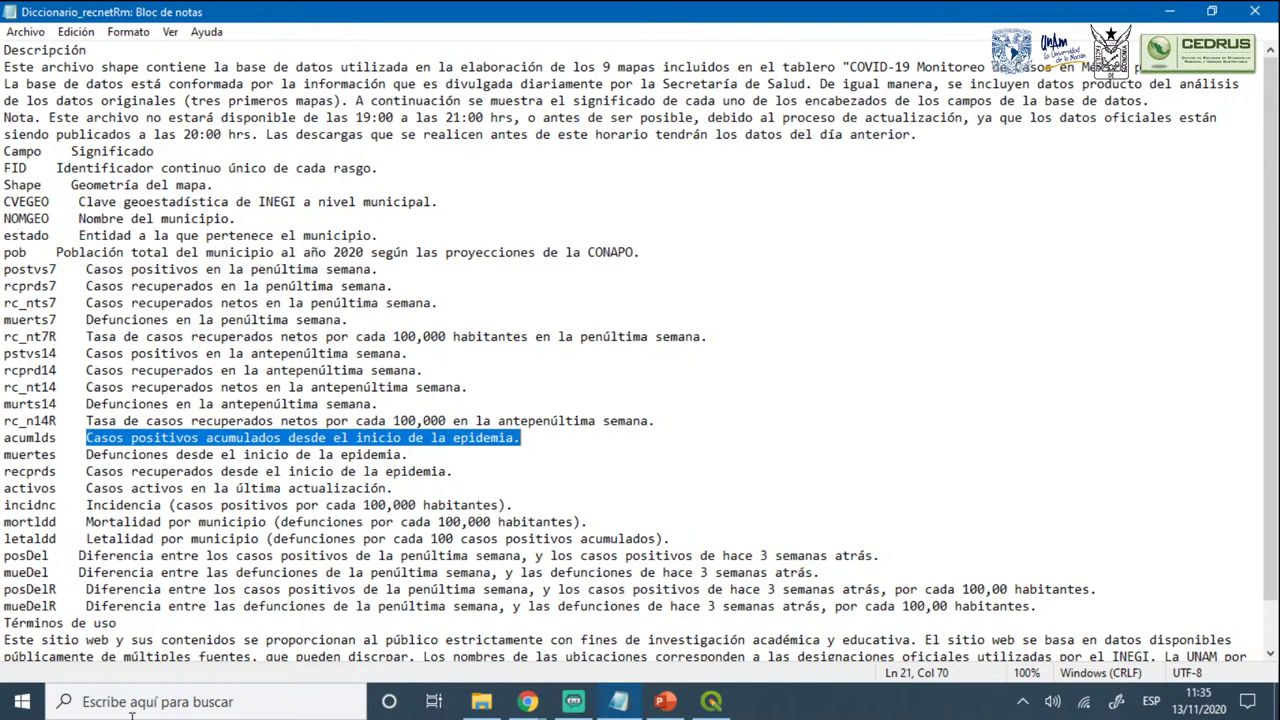
# Switch to QGIS and set cent_chihu's graduated symbology to the acumlds field with the YlOrRd color ramp
pyautogui.click(714, 703)
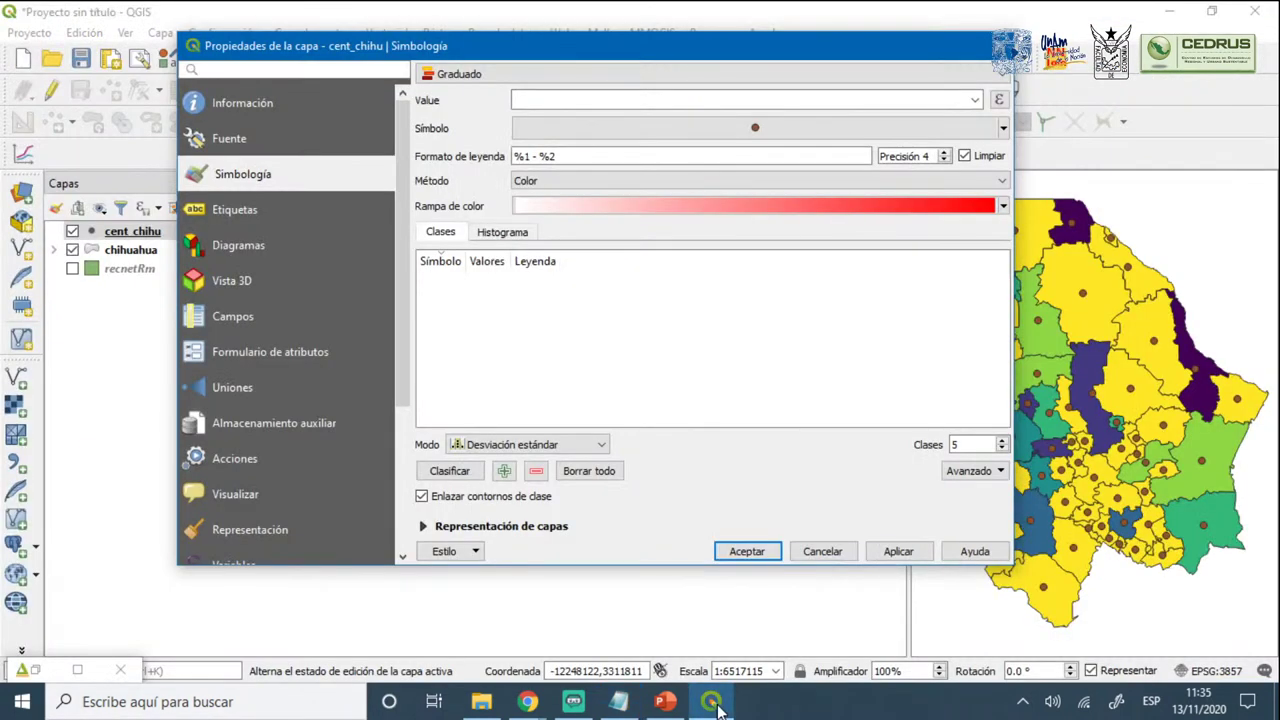
pyautogui.click(974, 101)
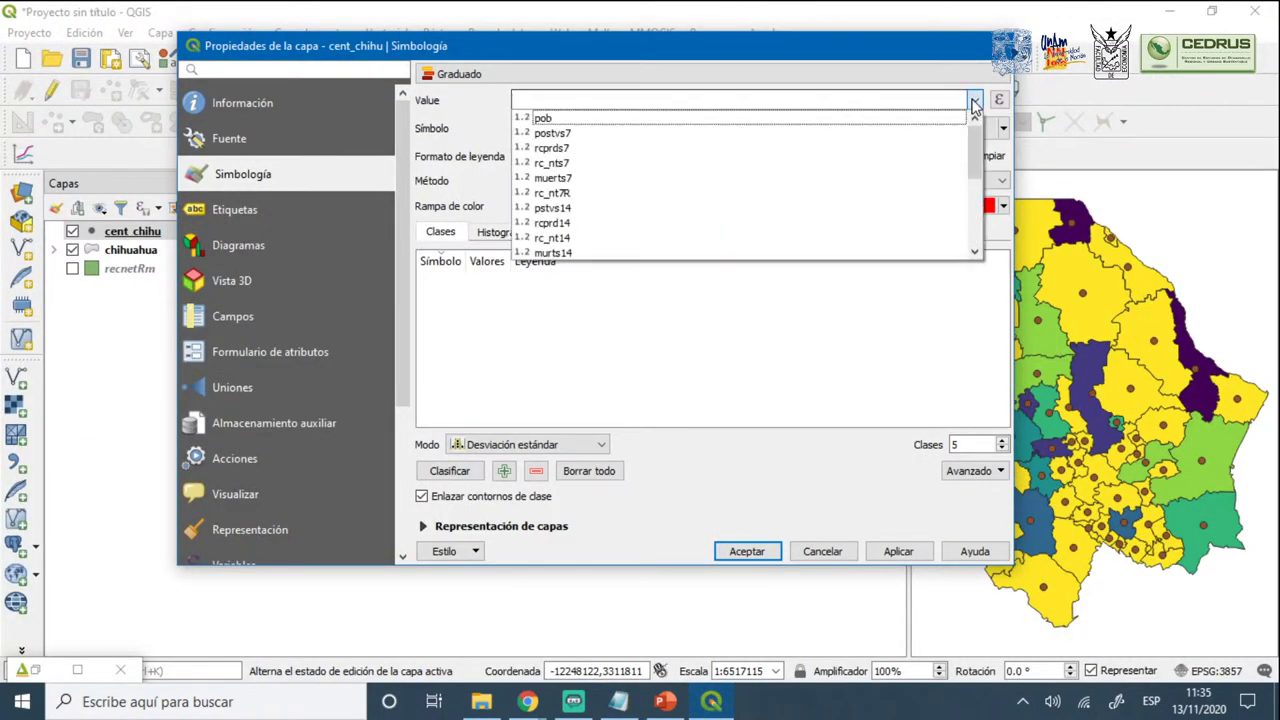
pyautogui.scroll(-1, 665, 220)
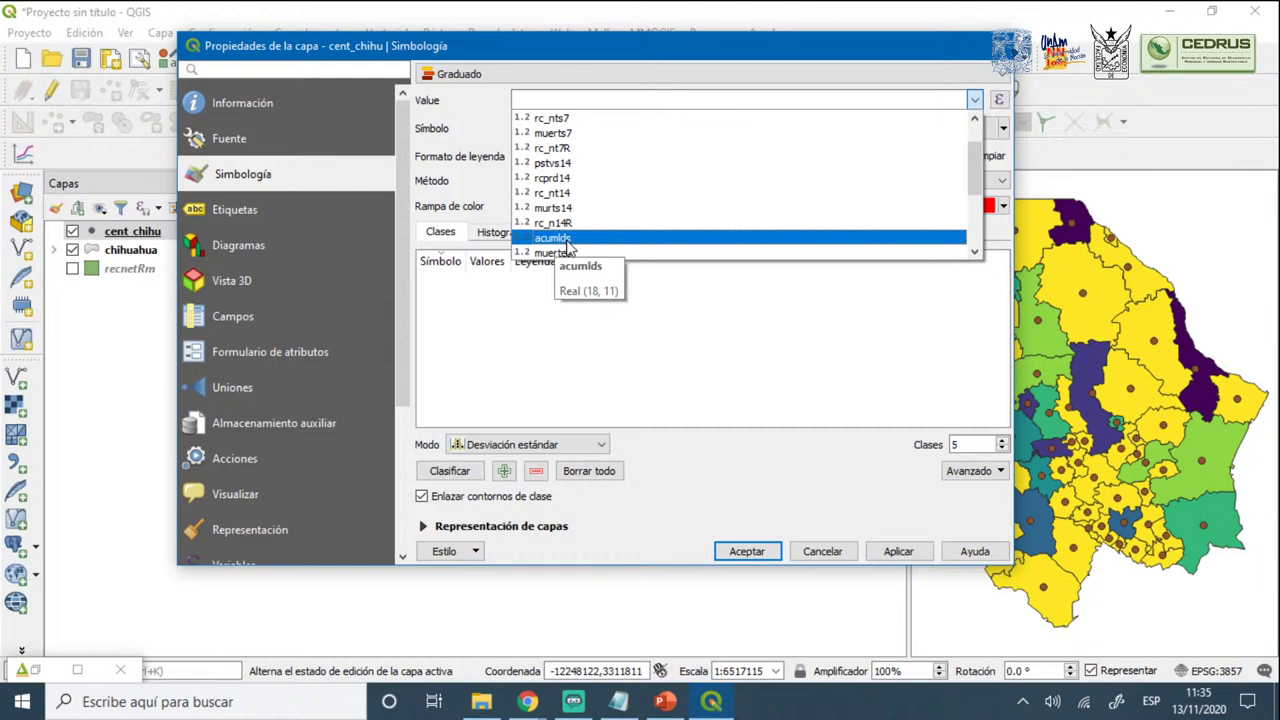
pyautogui.click(562, 240)
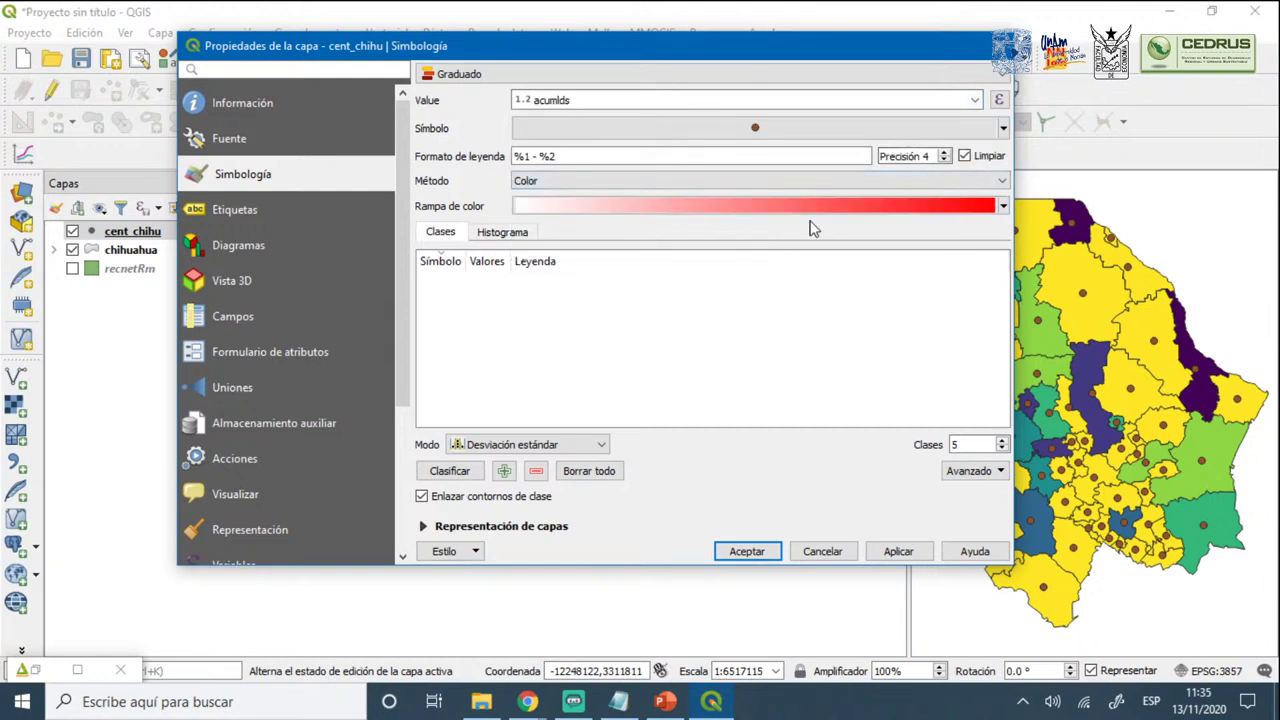
pyautogui.click(1003, 206)
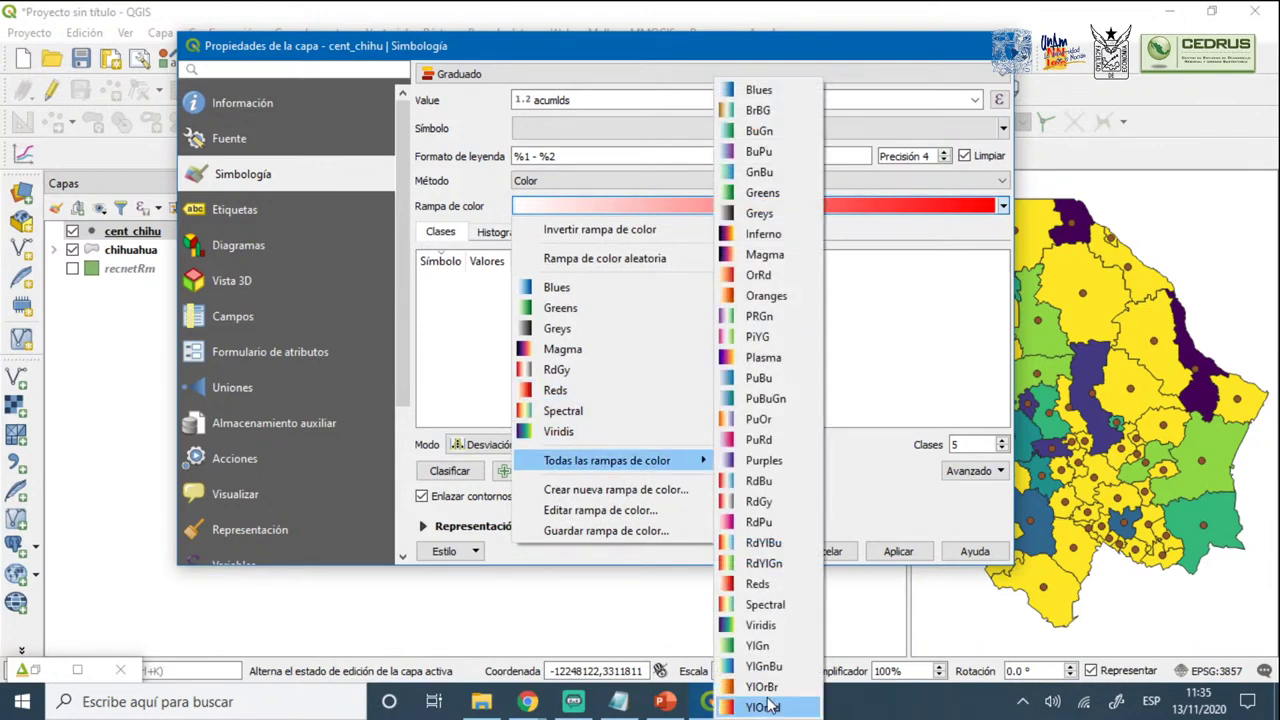
pyautogui.moveTo(620, 462)
pyautogui.click(784, 709)
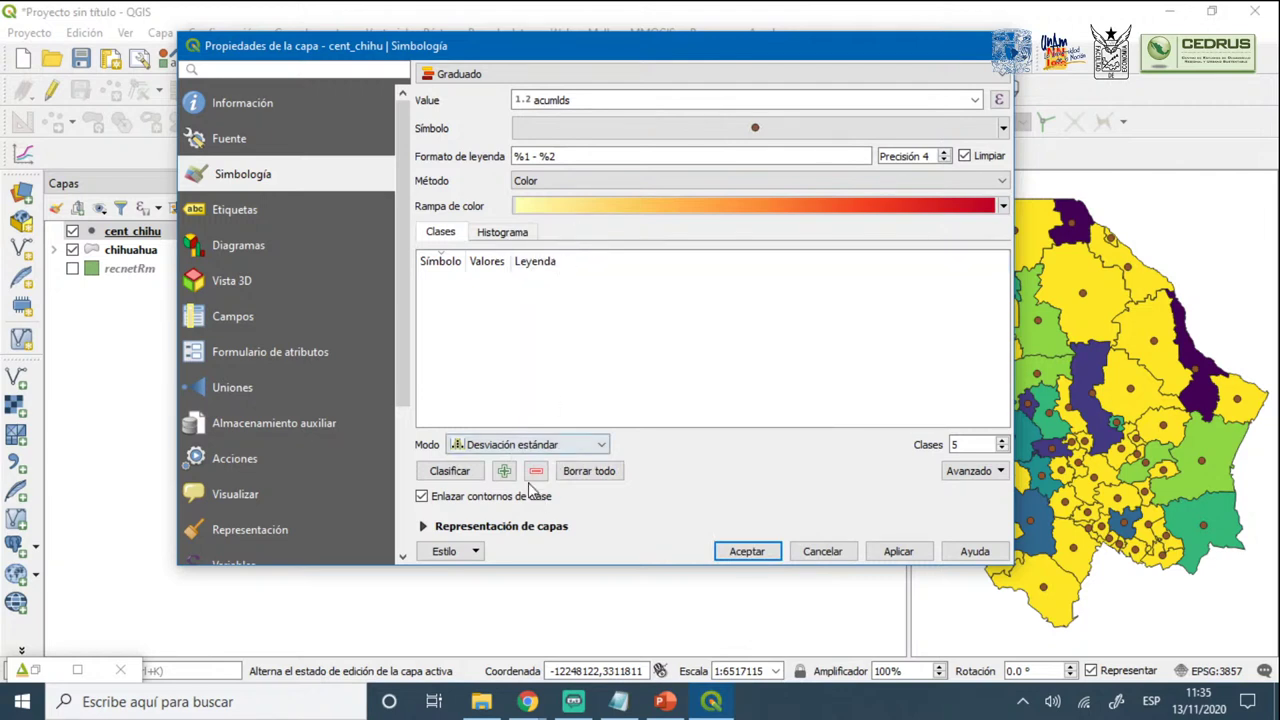
# Try classifying the acumlds values with the Pretty Breaks mode
pyautogui.click(525, 445)
pyautogui.click(529, 523)
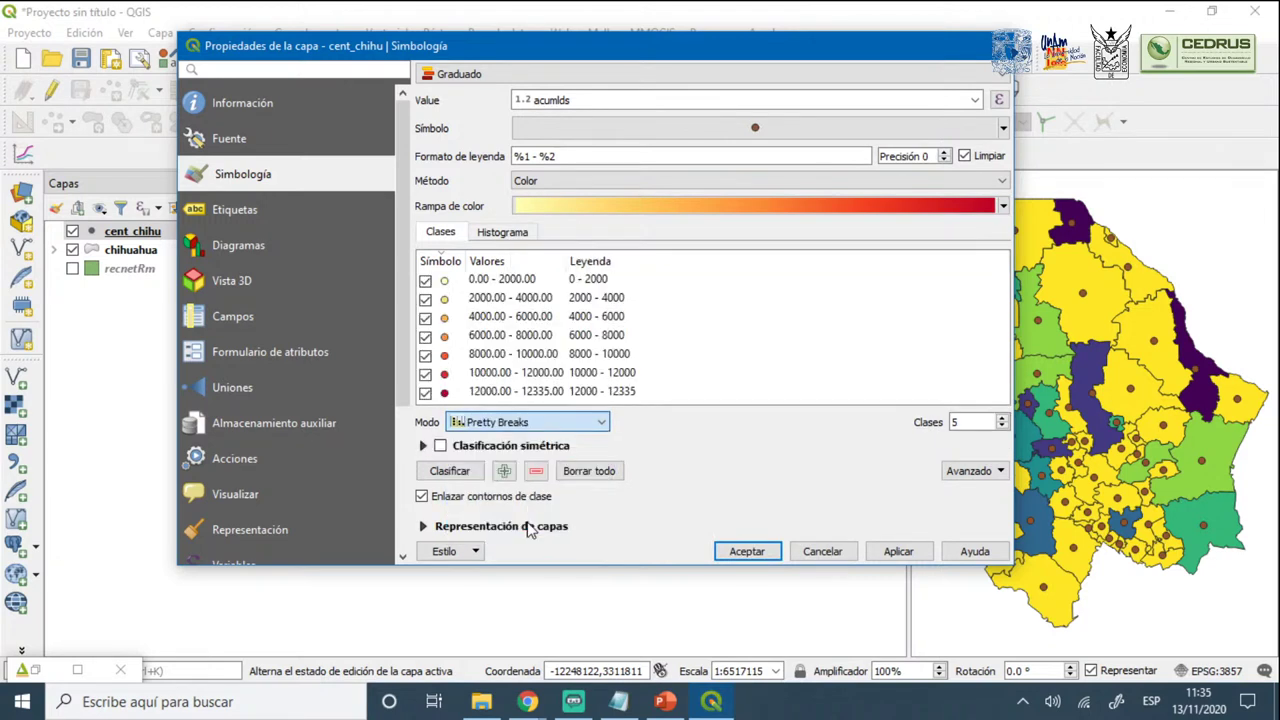
pyautogui.click(1003, 422)
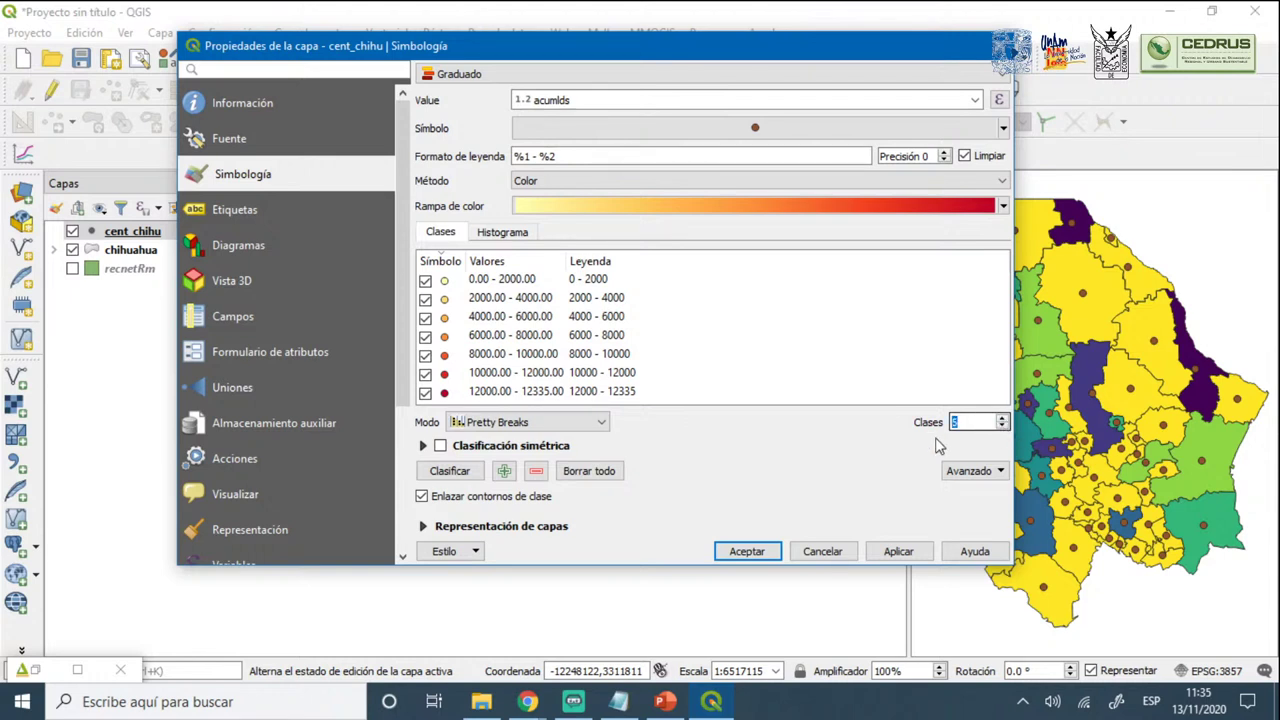
pyautogui.click(764, 318)
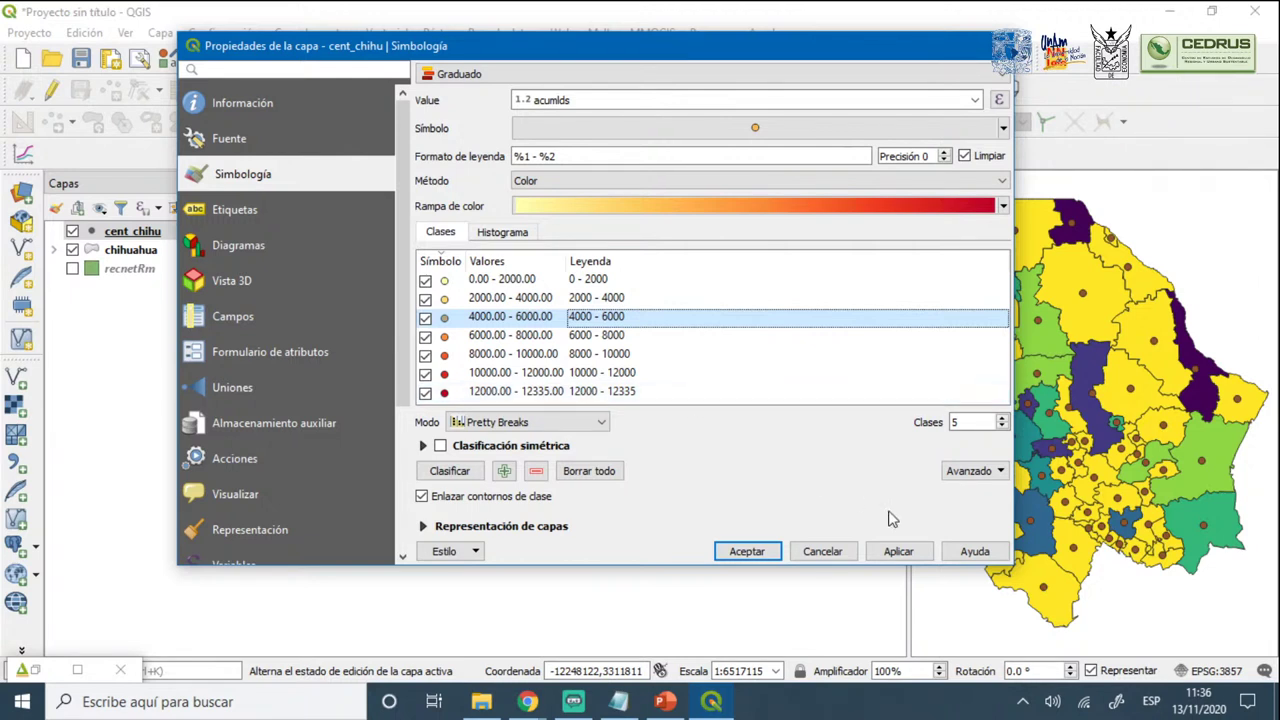
# Classify the acumlds values by natural breaks (Jenks) in 5 classes and accept the layer symbology
pyautogui.click(530, 422)
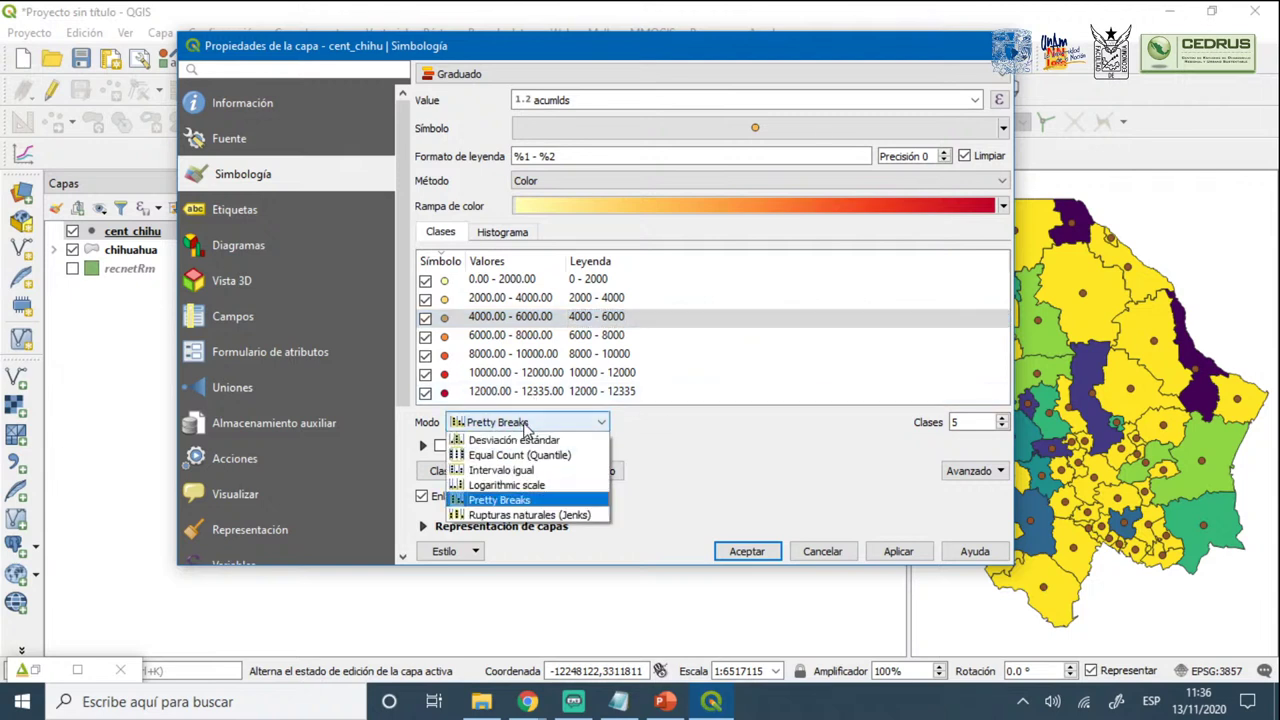
pyautogui.click(514, 518)
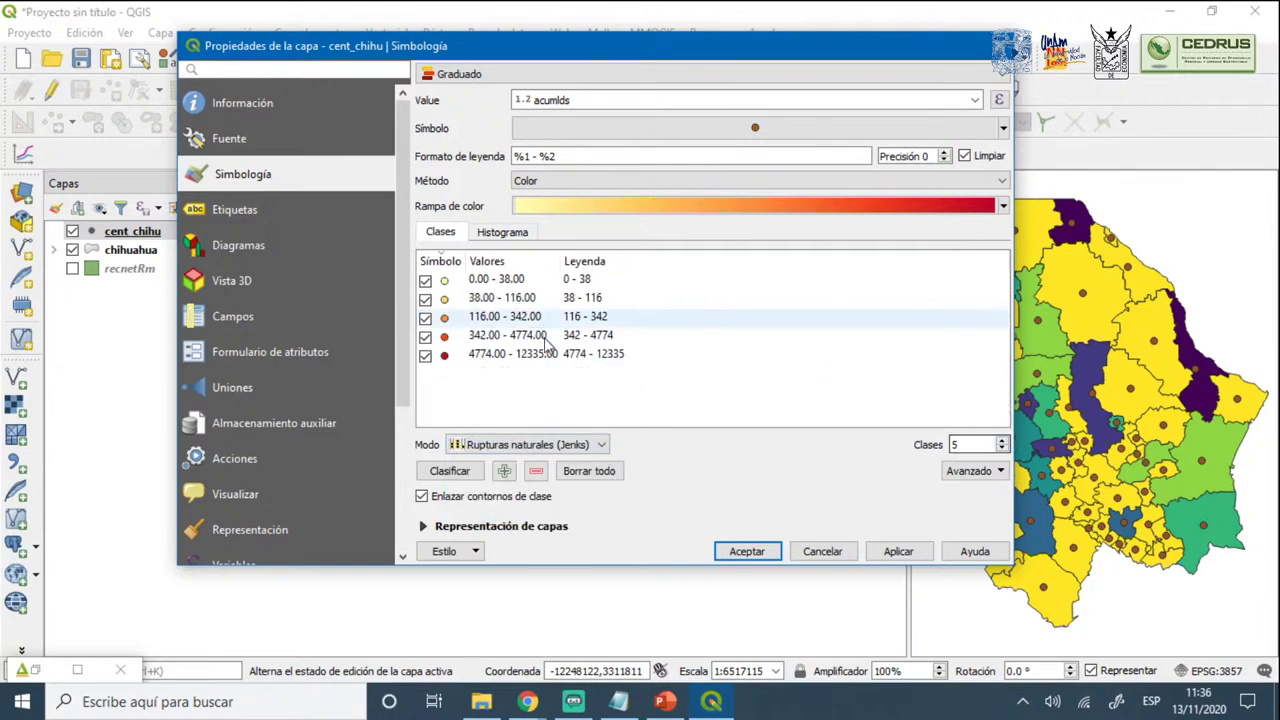
pyautogui.click(1002, 449)
pyautogui.click(1002, 440)
pyautogui.click(1002, 440)
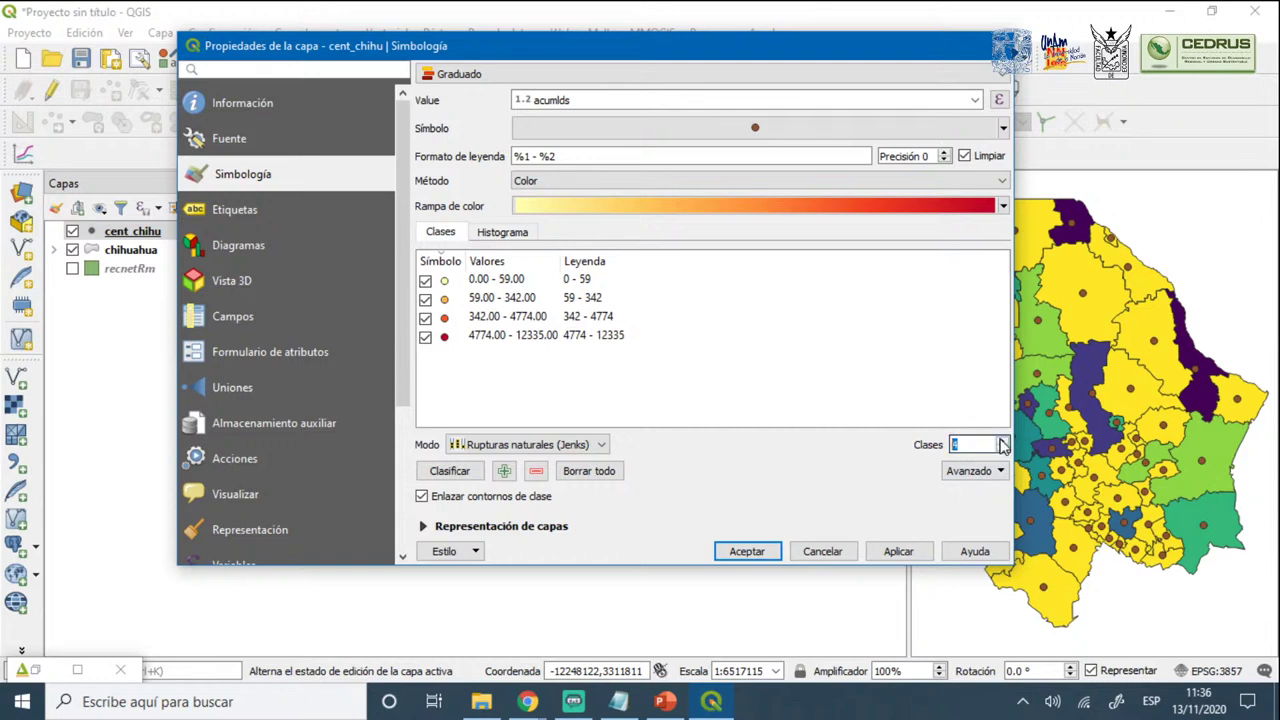
pyautogui.click(898, 551)
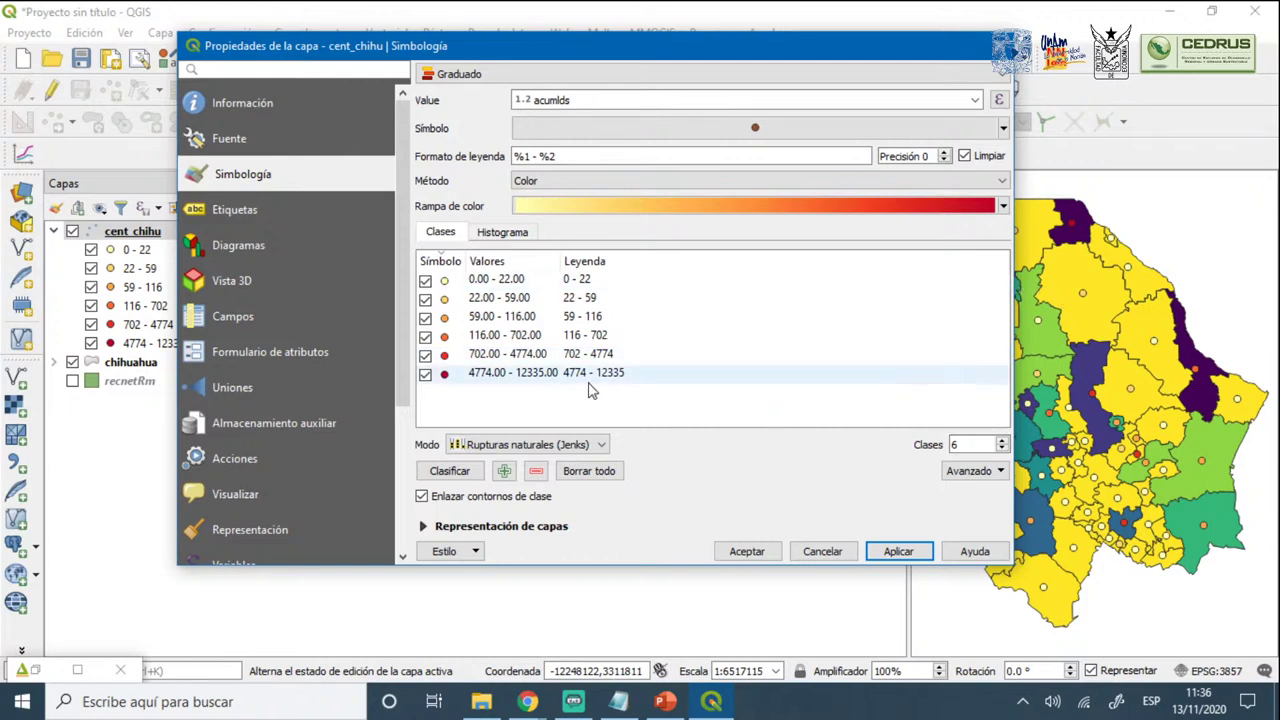
pyautogui.click(1002, 449)
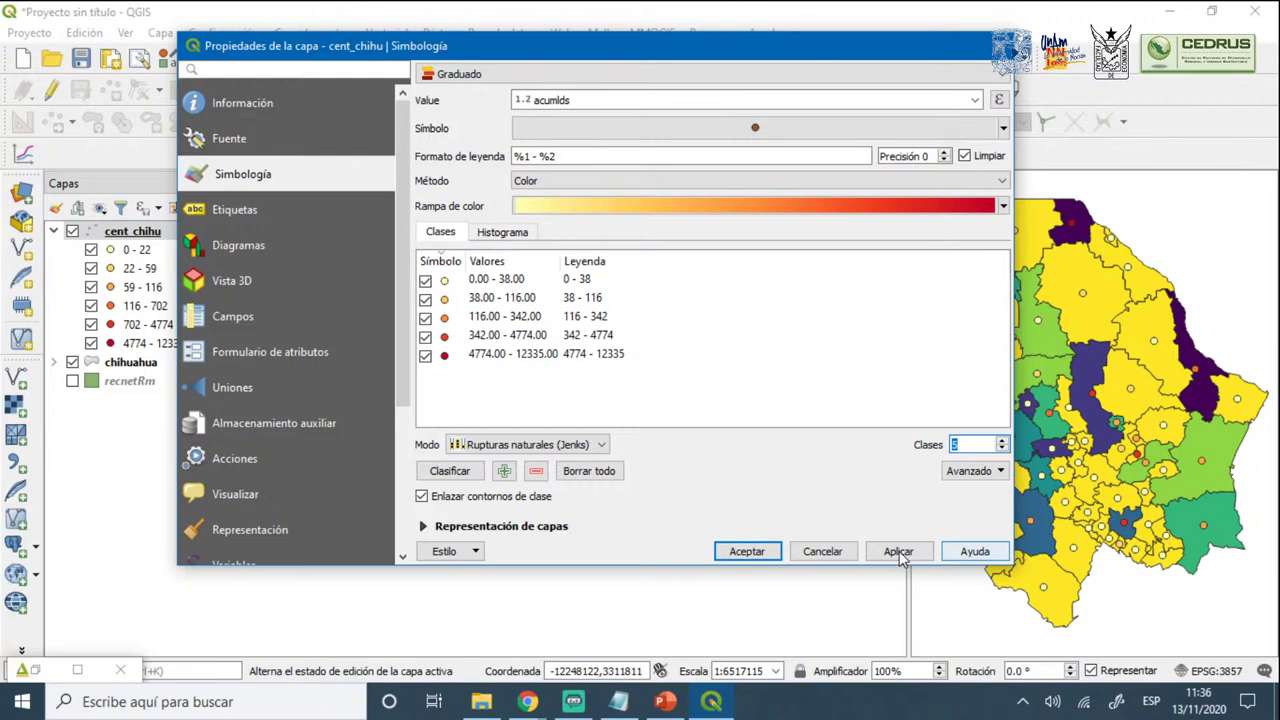
pyautogui.click(757, 558)
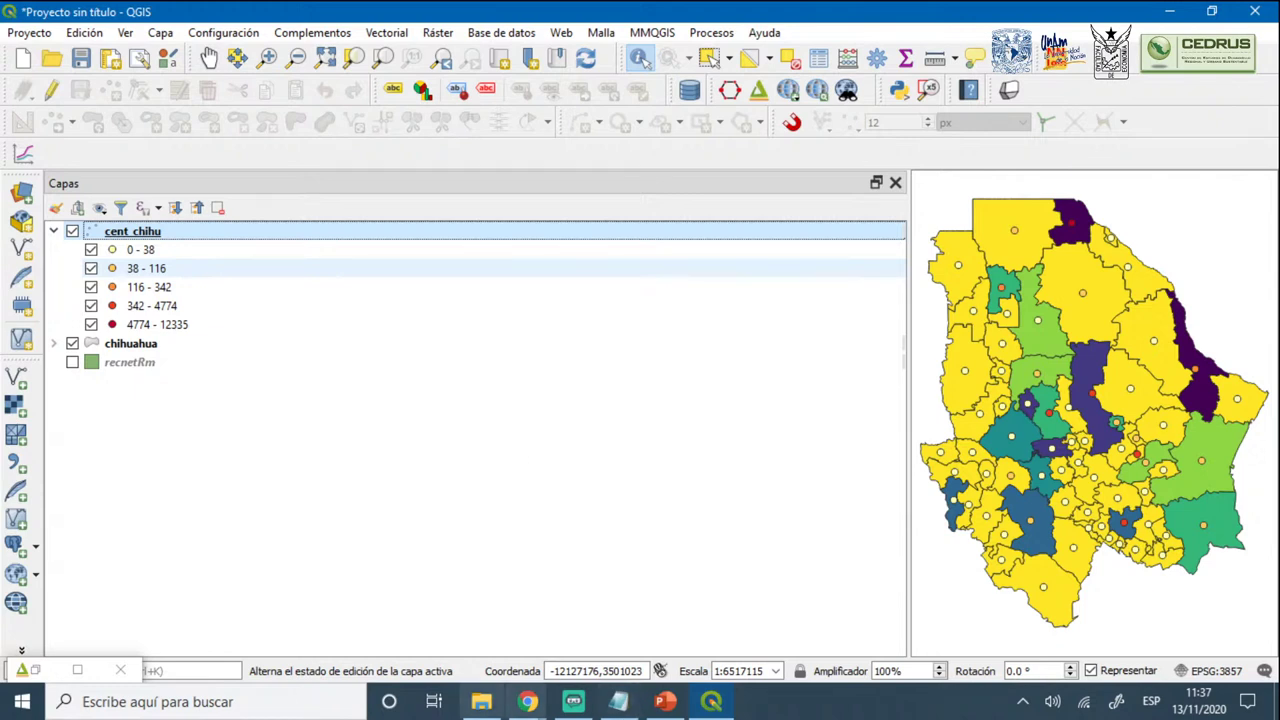
# Switch to the Qgis2threejs Exporter and turn on the cent_chihu point layer in the 3D scene
pyautogui.moveTo(481, 701)
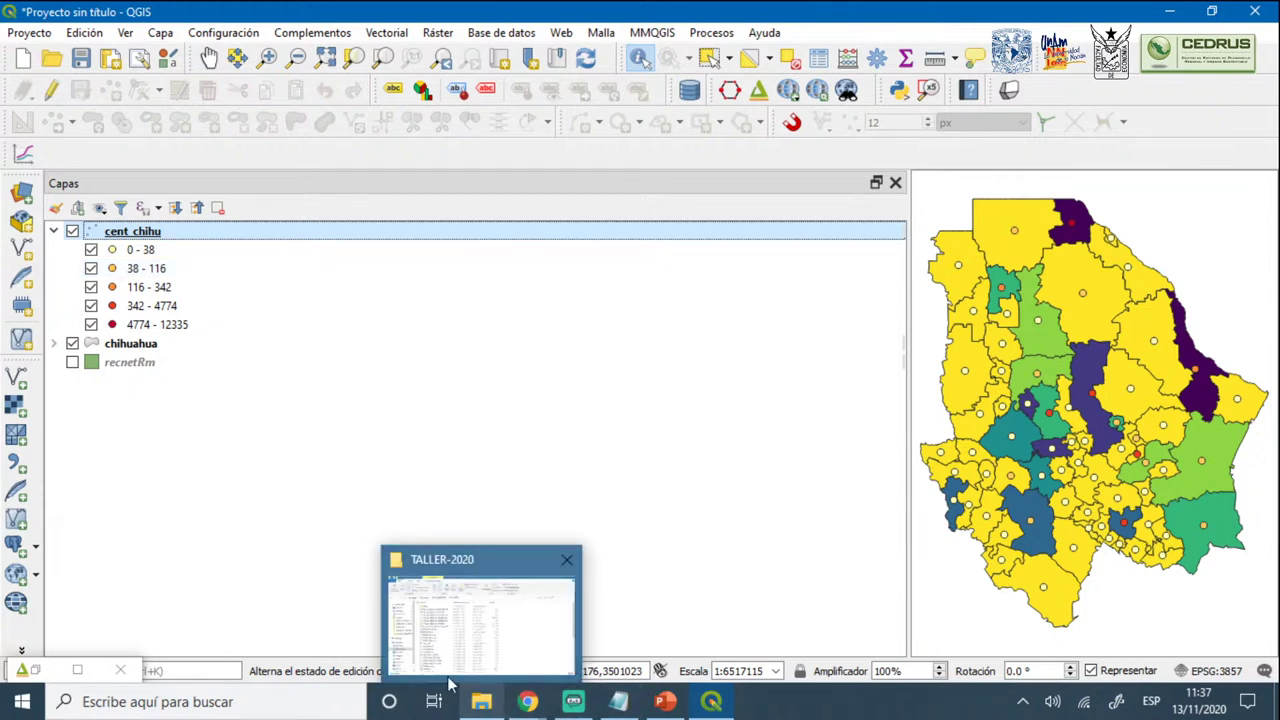
pyautogui.moveTo(665, 701)
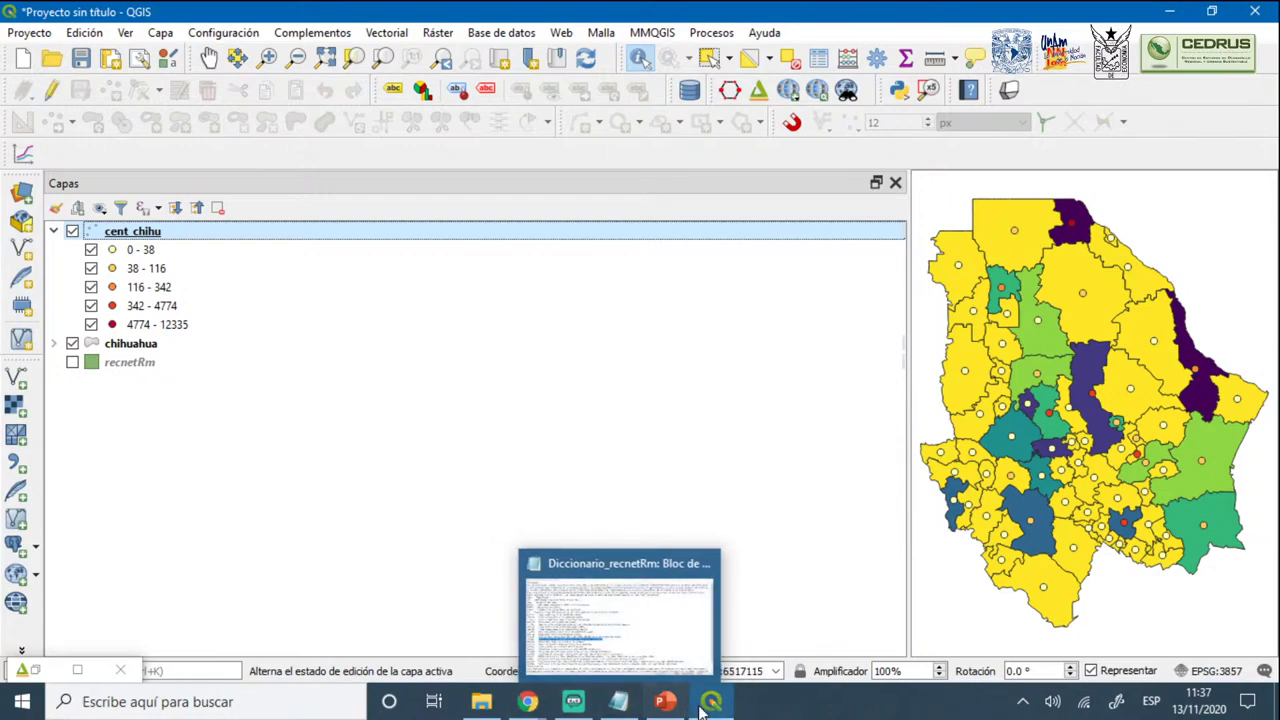
pyautogui.moveTo(712, 703)
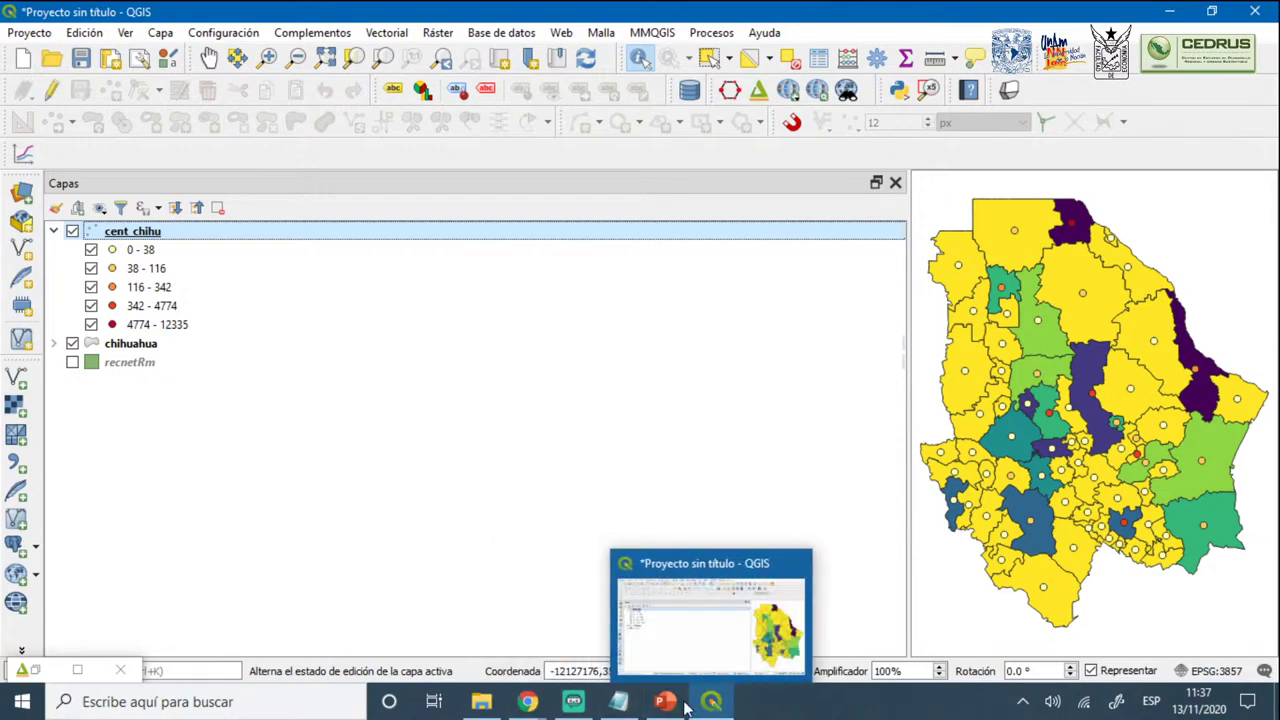
pyautogui.click(619, 701)
pyautogui.click(712, 701)
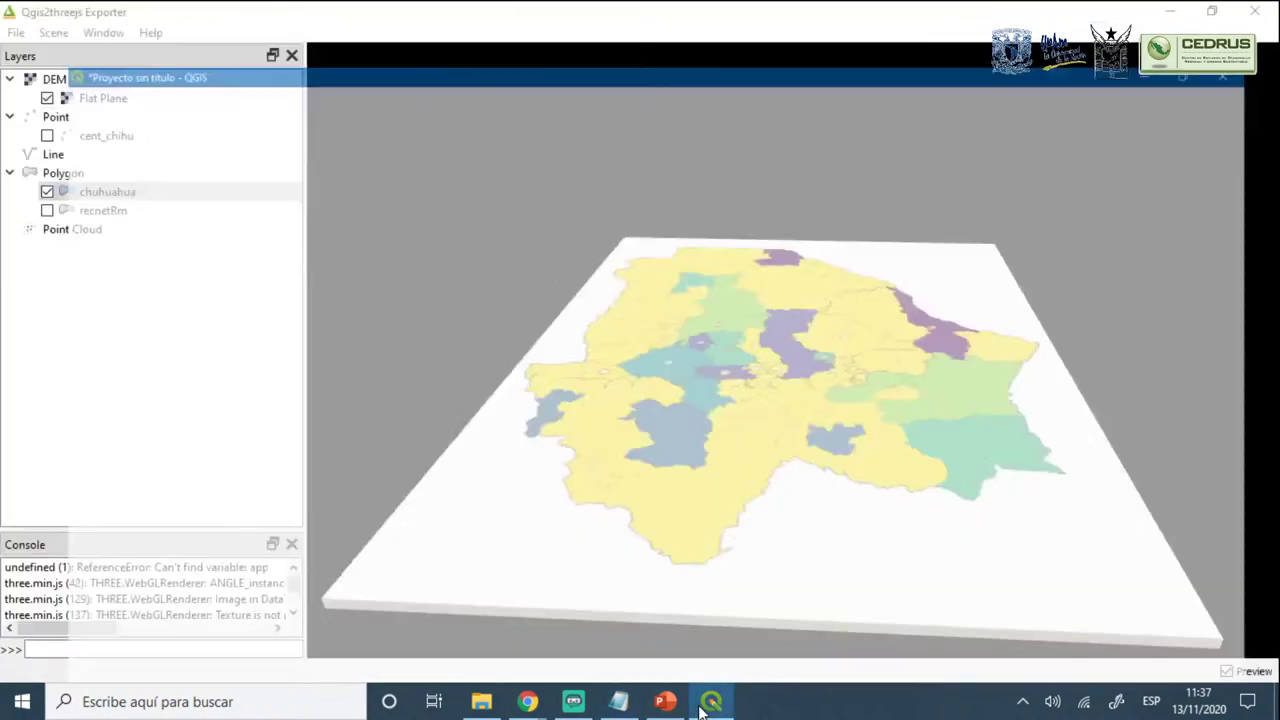
pyautogui.moveTo(783, 390); pyautogui.dragTo(731, 423)
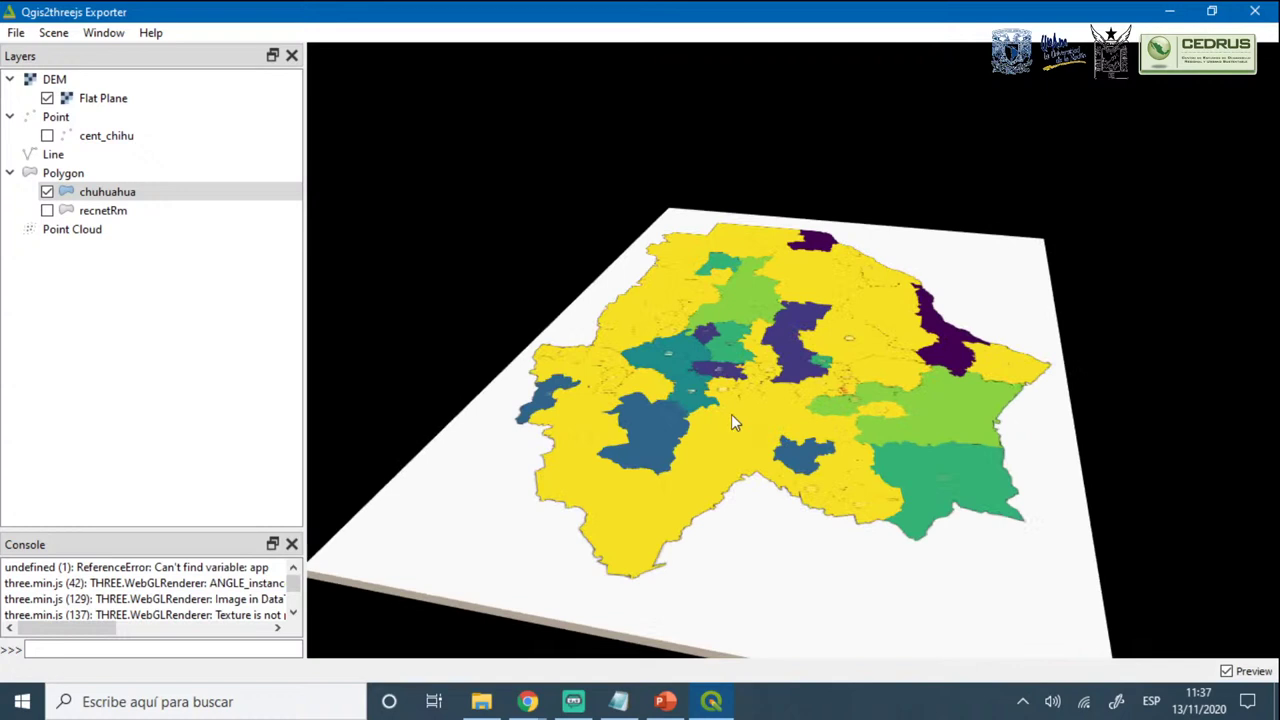
pyautogui.click(47, 136)
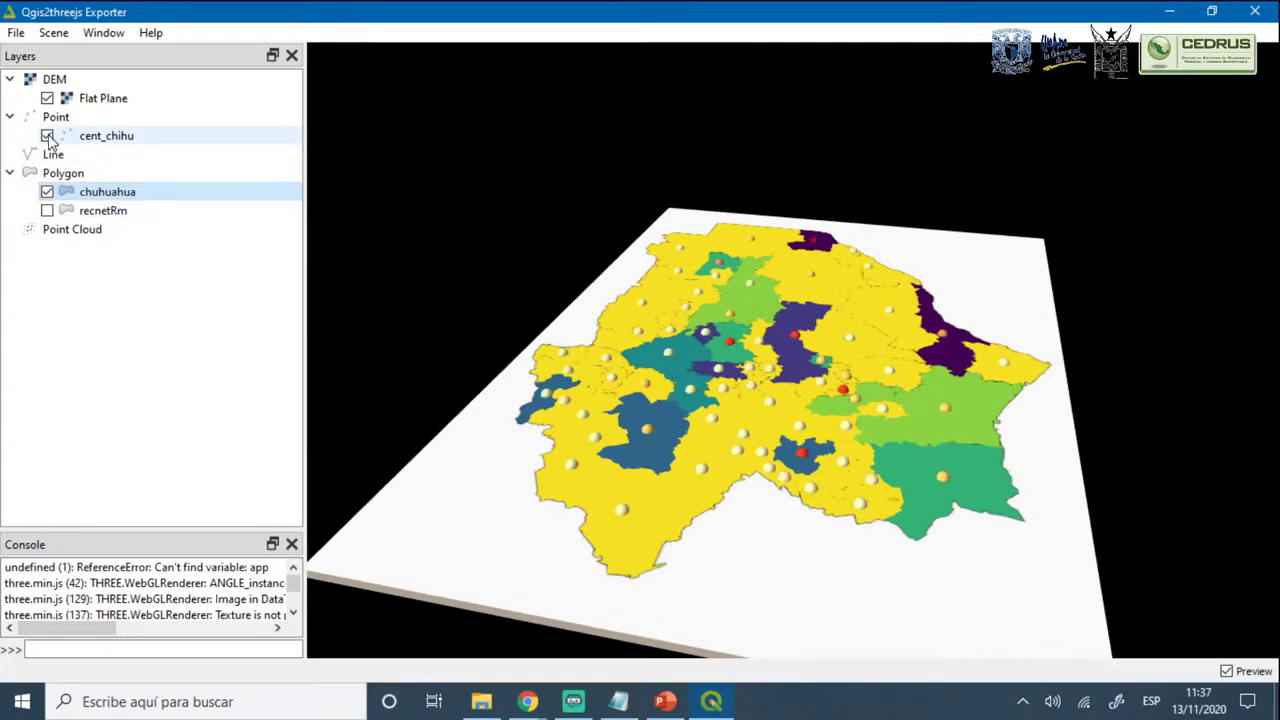
# Open the cent_chihu layer's properties in the exporter and set its object type to Cone
pyautogui.moveTo(690, 409)
pyautogui.mouseDown()
pyautogui.moveTo(876, 516)
pyautogui.moveTo(686, 412)
pyautogui.moveTo(696, 430)
pyautogui.moveTo(677, 448)
pyautogui.moveTo(688, 395)
pyautogui.moveTo(692, 434)
pyautogui.moveTo(705, 413)
pyautogui.moveTo(736, 430)
pyautogui.moveTo(658, 393)
pyautogui.moveTo(716, 408)
pyautogui.moveTo(717, 469)
pyautogui.moveTo(687, 407)
pyautogui.moveTo(682, 430)
pyautogui.moveTo(675, 380)
pyautogui.moveTo(709, 417)
pyautogui.moveTo(692, 425)
pyautogui.mouseUp()
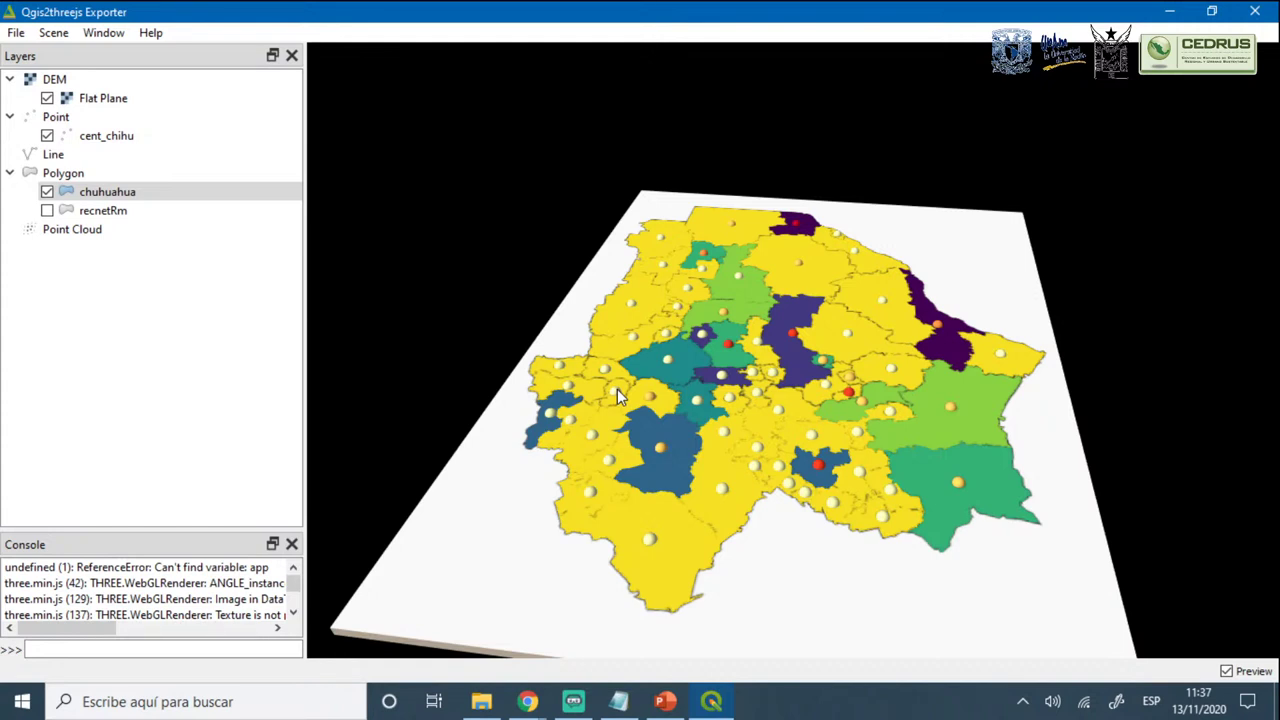
pyautogui.rightClick(109, 141)
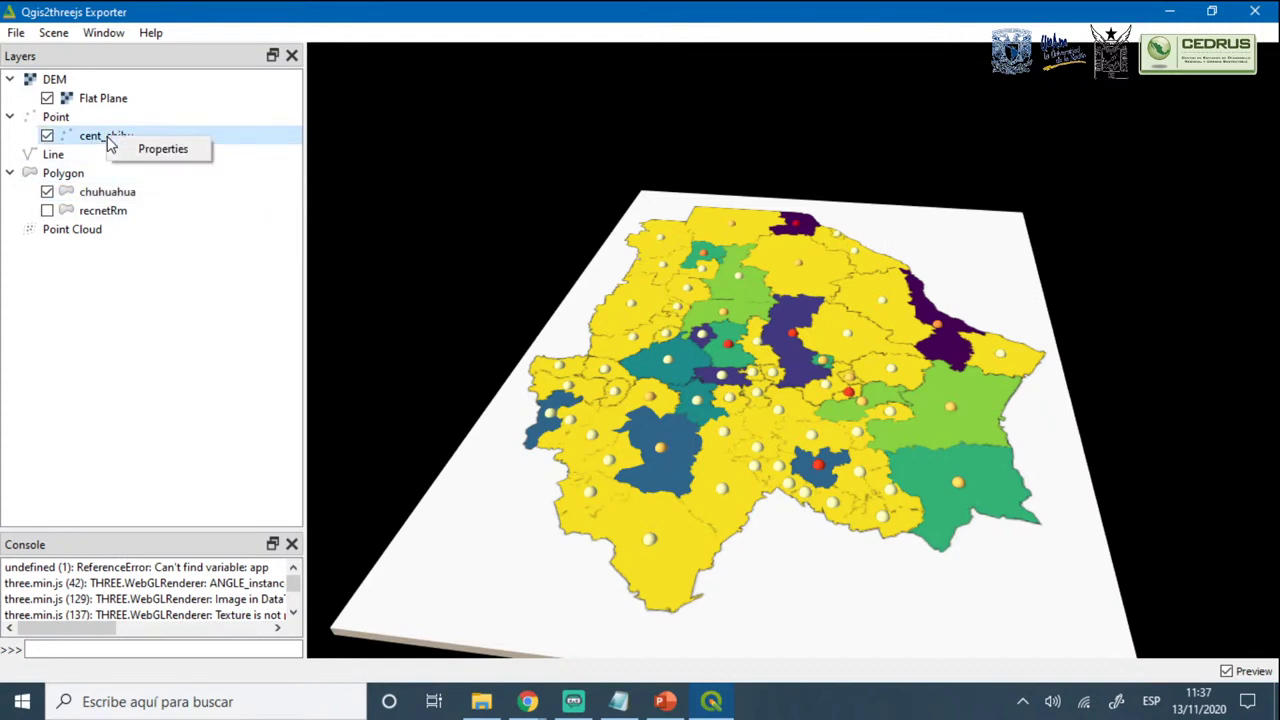
pyautogui.click(160, 150)
pyautogui.click(490, 189)
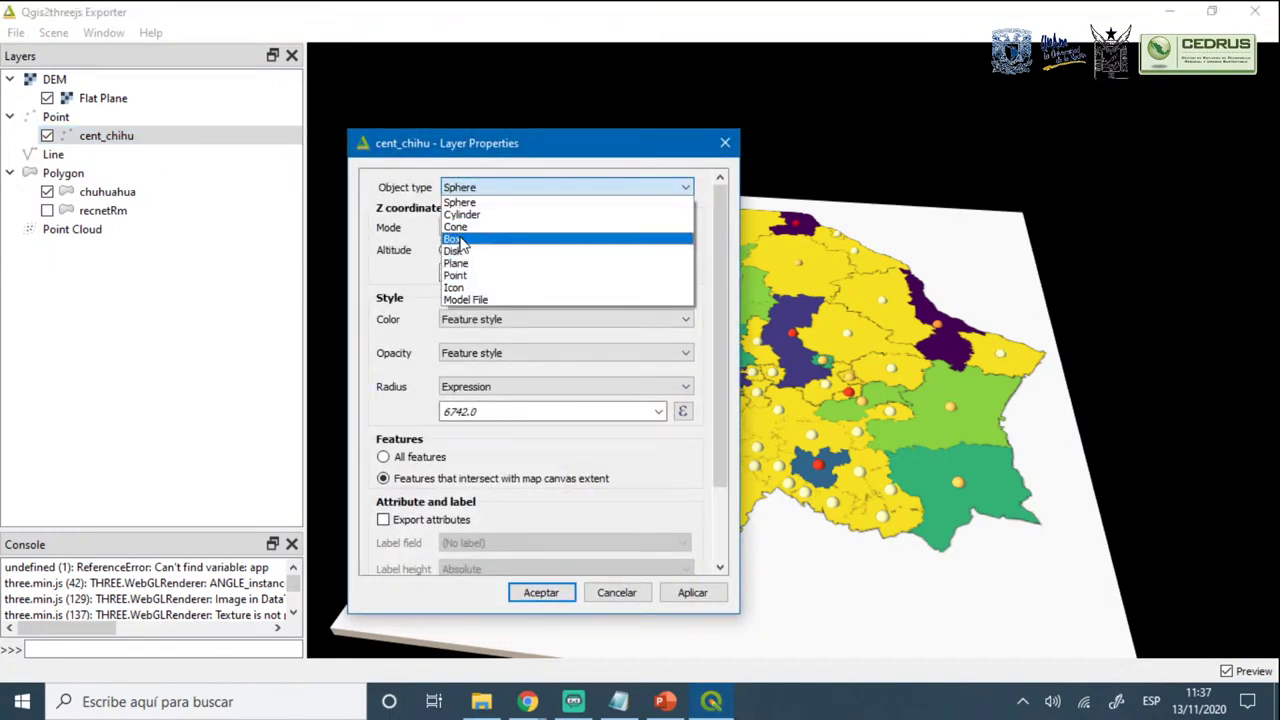
pyautogui.click(458, 228)
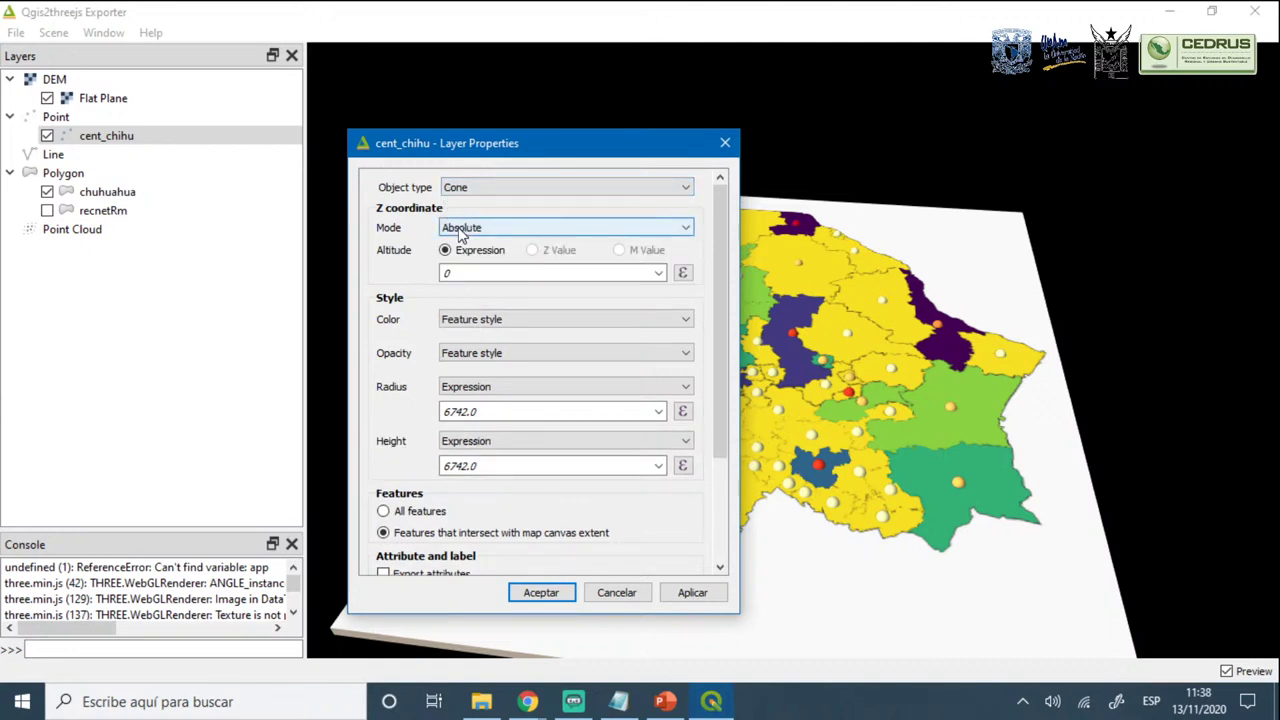
# Set the cones' height expression to acumlds*15 and apply it to the 3D scene
pyautogui.click(485, 448)
pyautogui.click(494, 457)
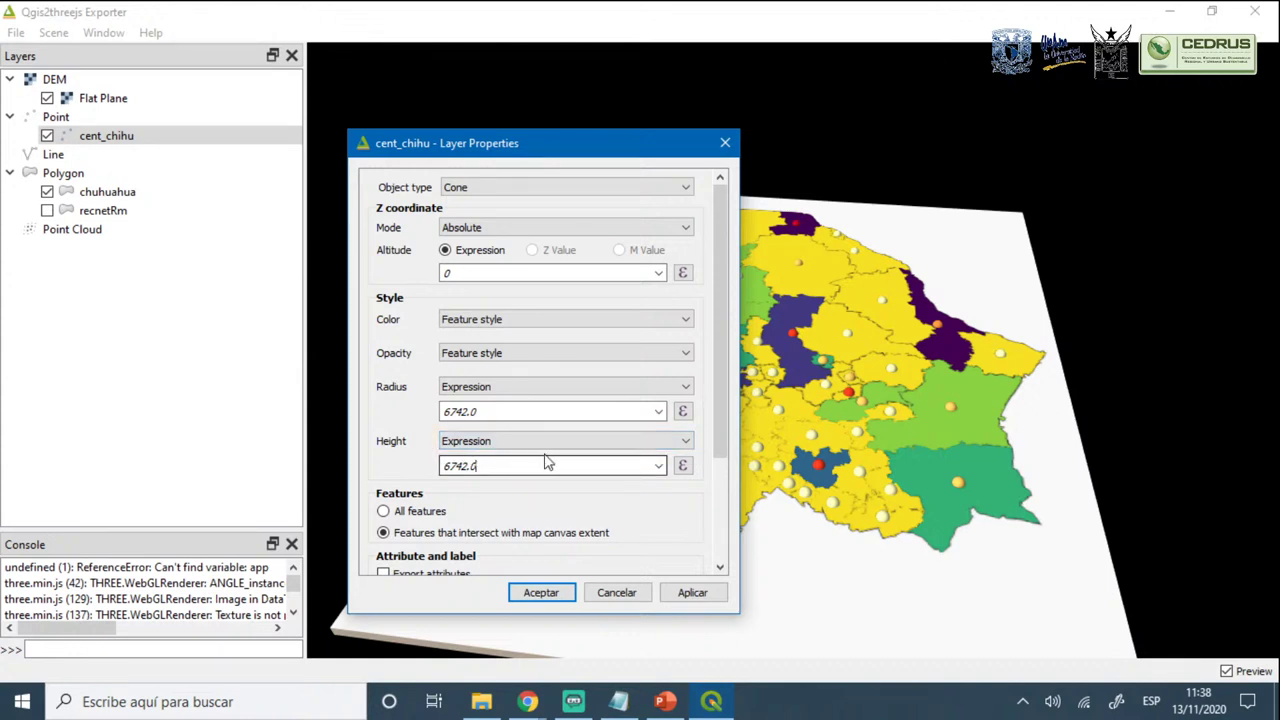
pyautogui.click(659, 466)
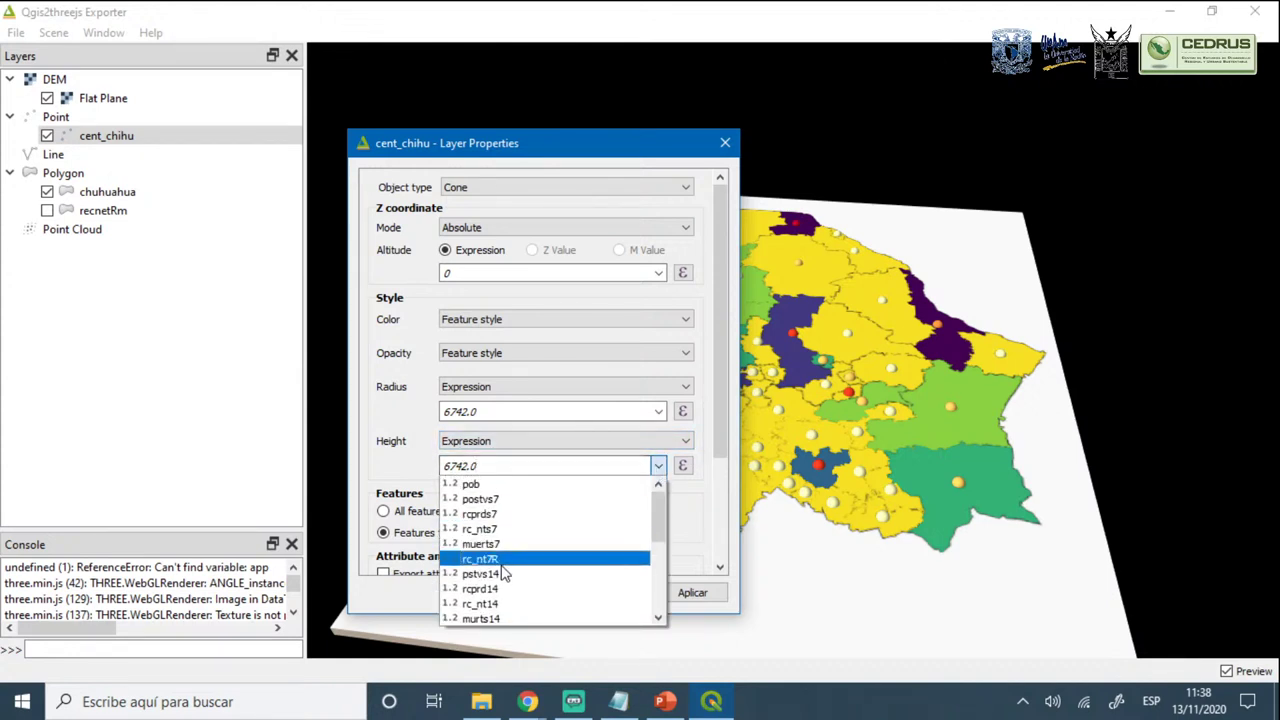
pyautogui.scroll(-2, 485, 575)
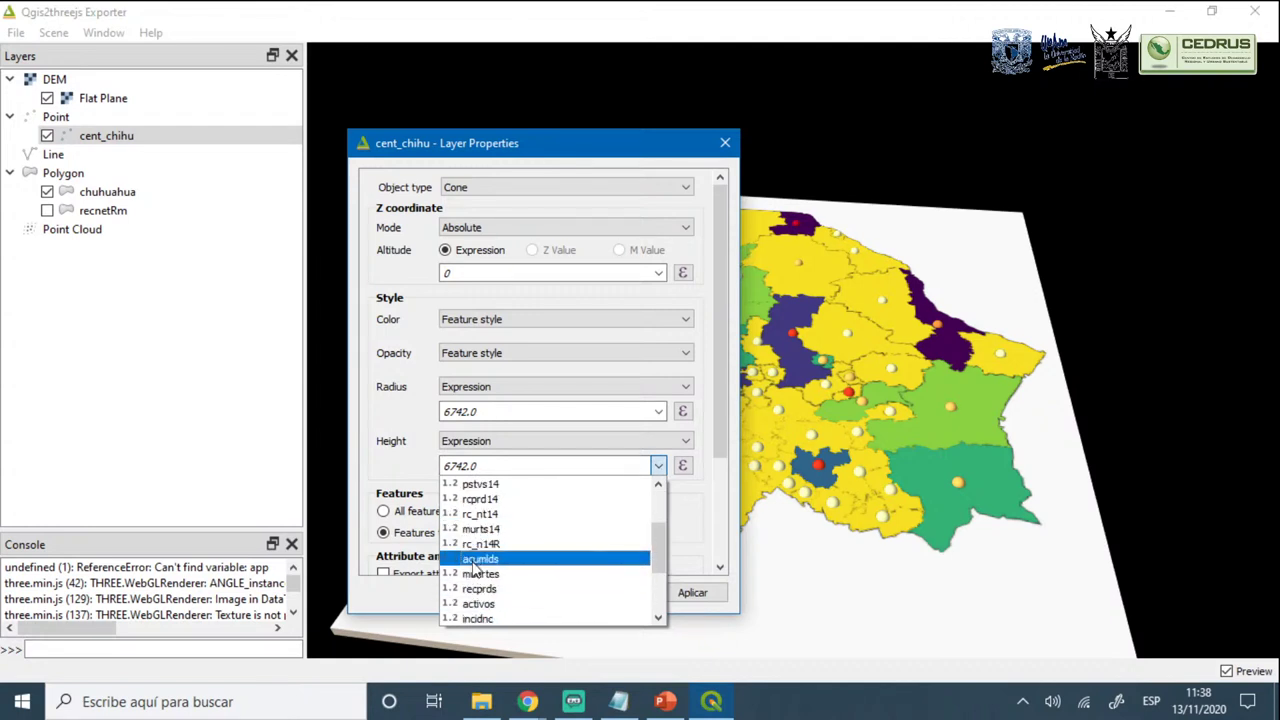
pyautogui.click(480, 558)
pyautogui.write('*')
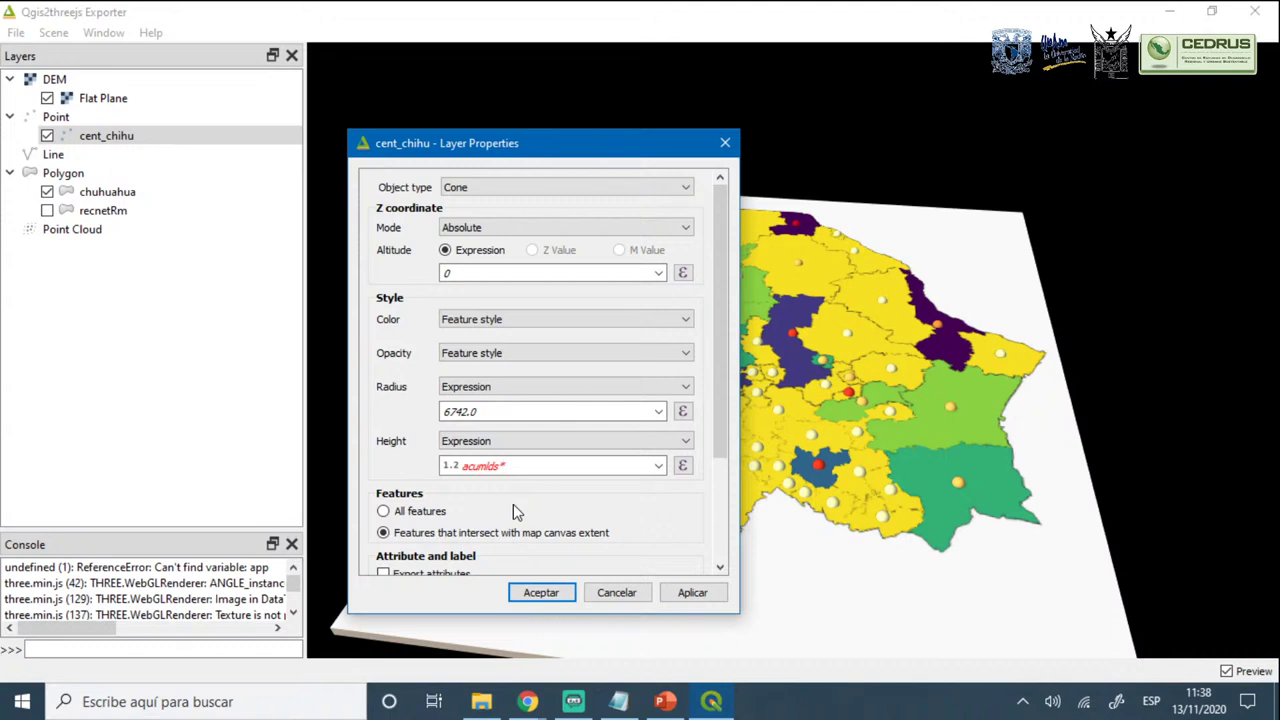
pyautogui.write('15')
pyautogui.click(695, 597)
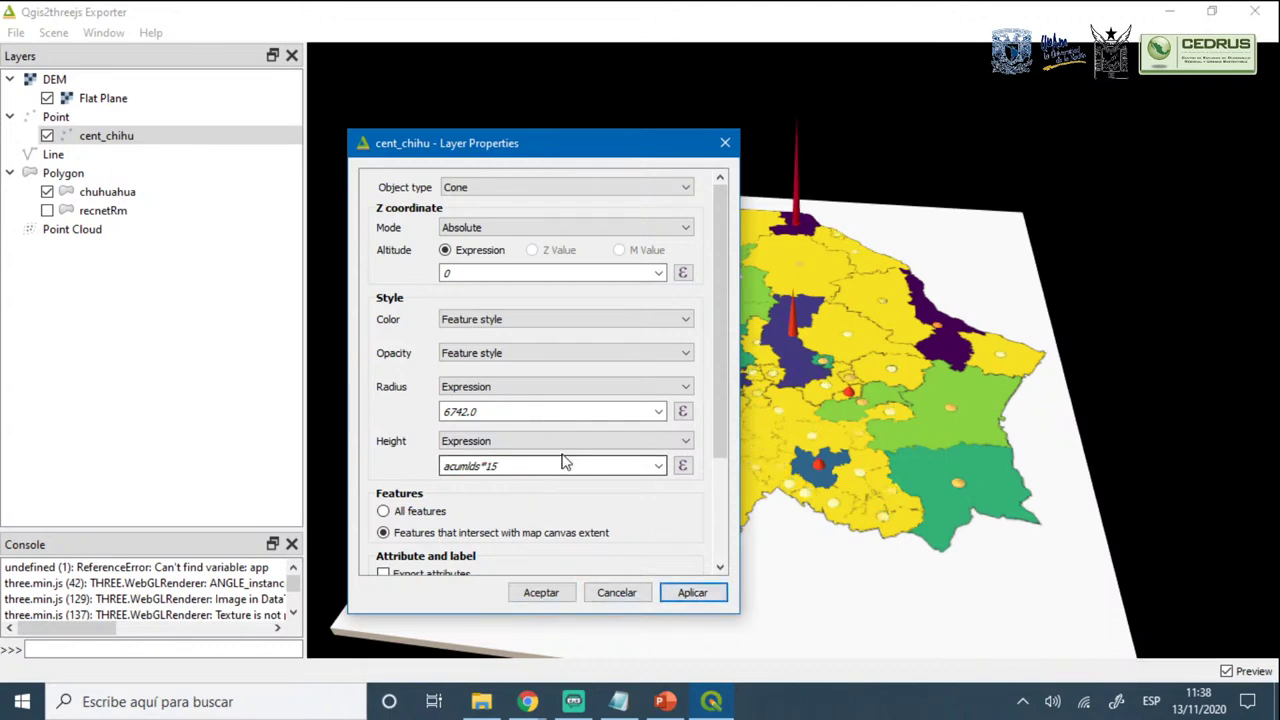
# Set the cones' height expression to acumlds*20 and apply it to the 3D scene
pyautogui.moveTo(585, 152); pyautogui.dragTo(471, 116)
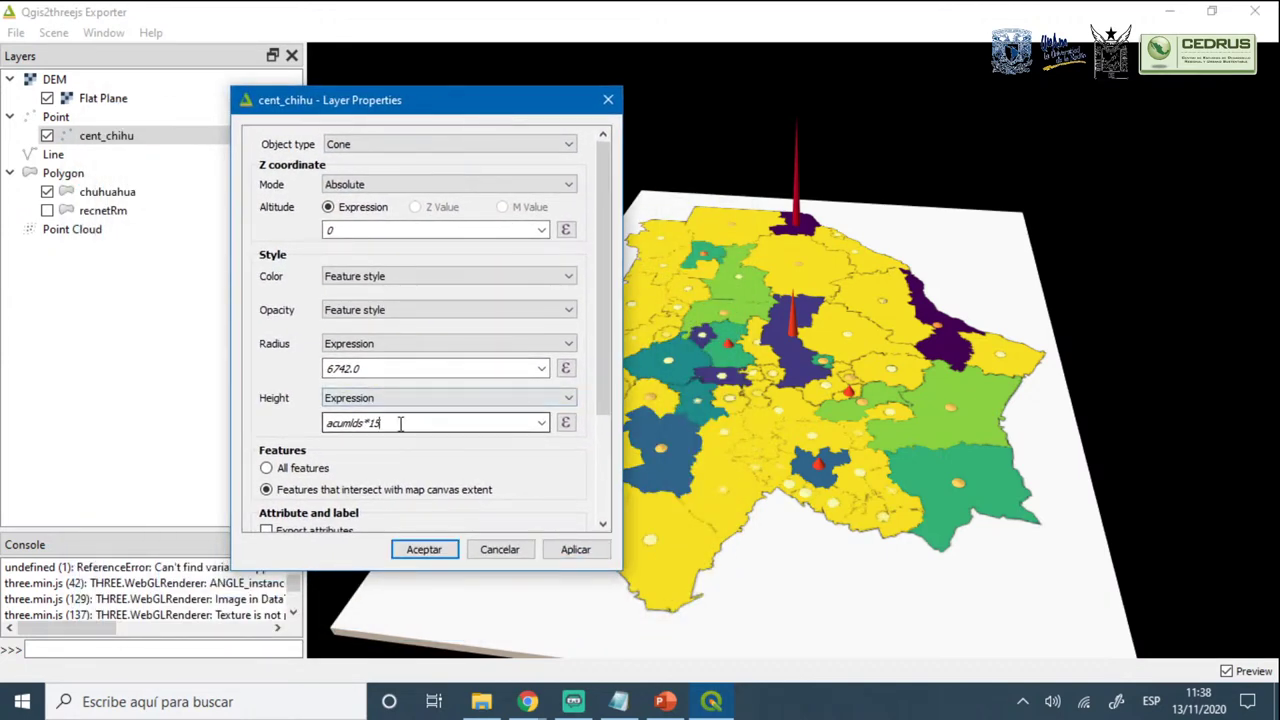
pyautogui.press('BackSpace')
pyautogui.write('20')
pyautogui.click(573, 553)
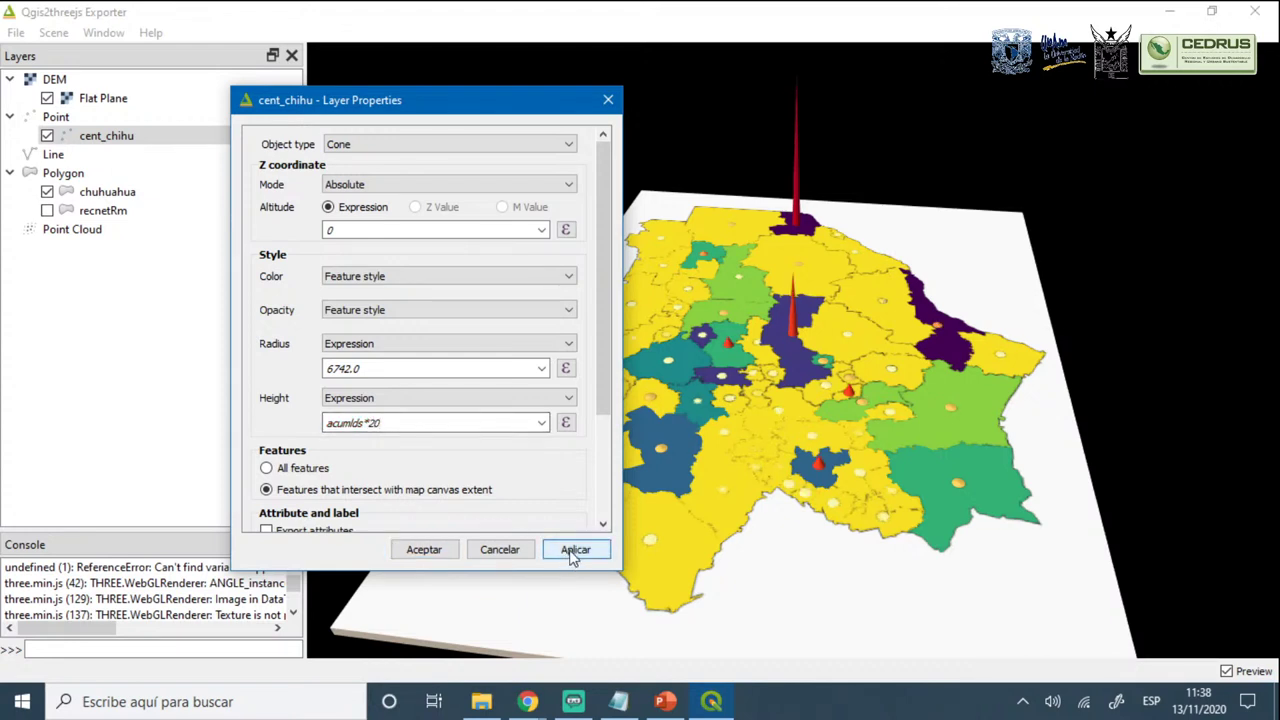
# Raise the cone height expression to acumlds*35 and apply it to the scene
pyautogui.click(401, 421)
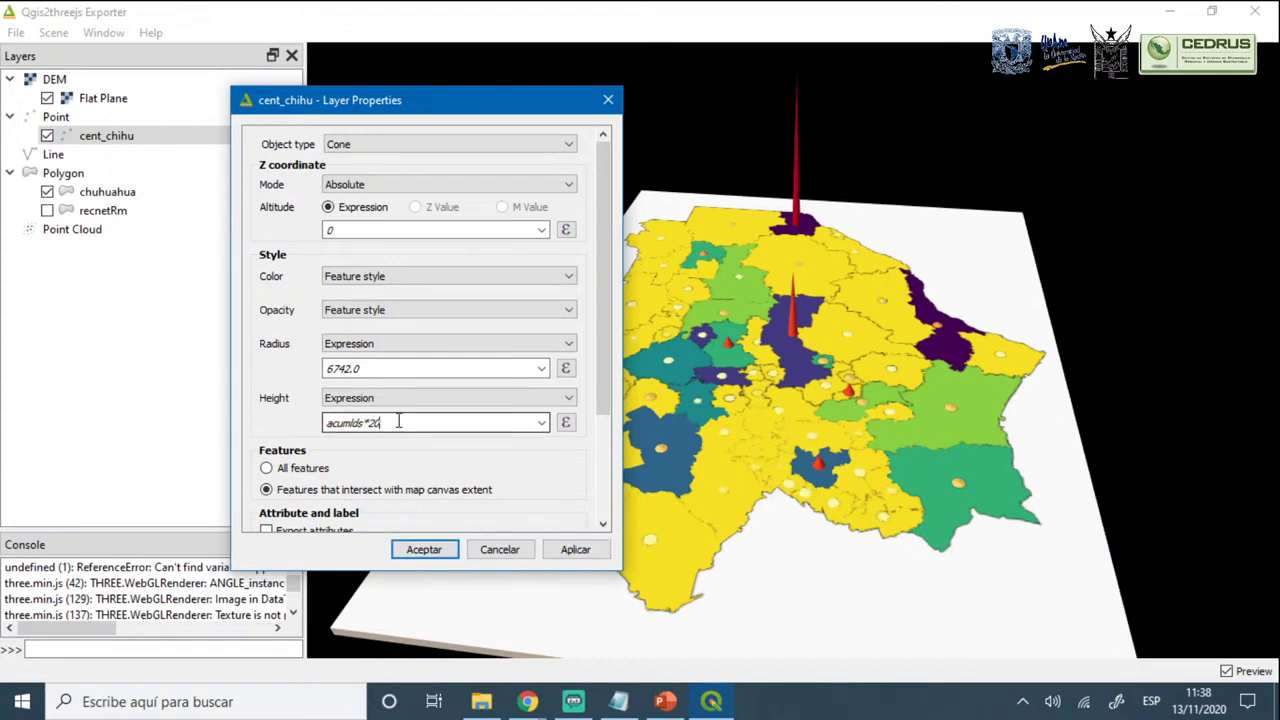
pyautogui.press('BackSpace')
pyautogui.press('BackSpace')
pyautogui.write('35')
pyautogui.click(575, 549)
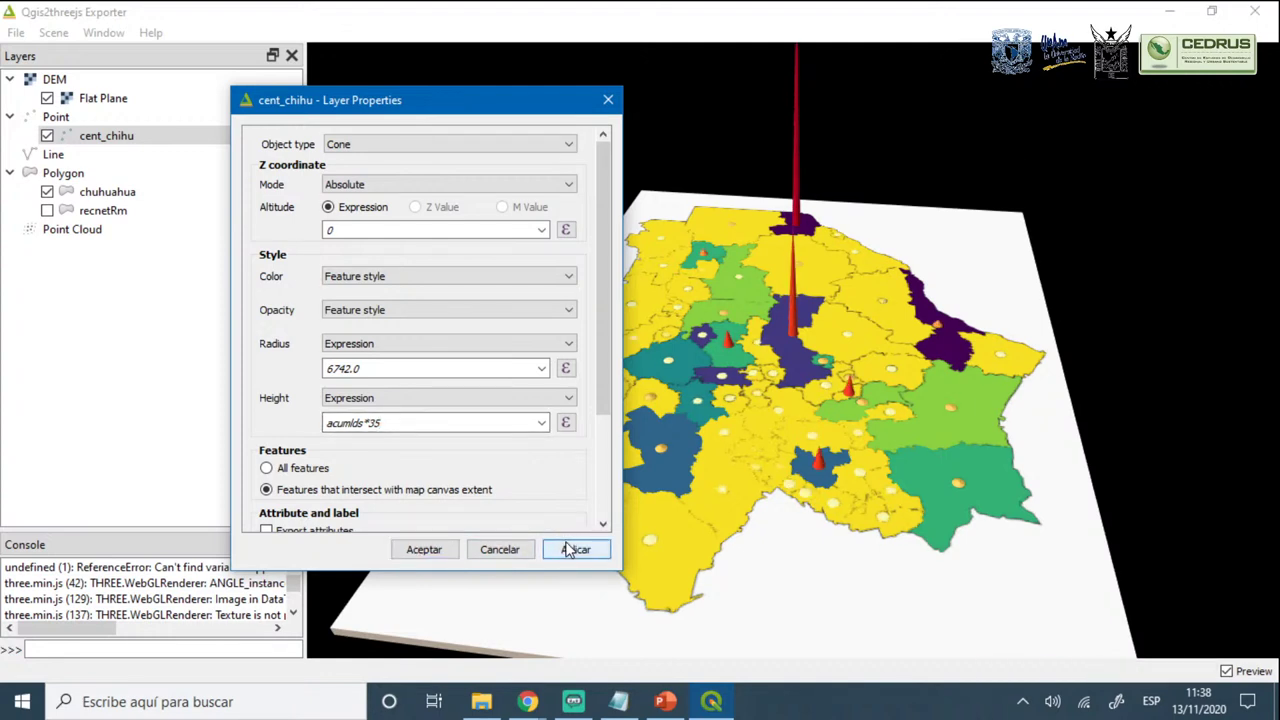
# Try a cone height expression of acumlds*30, settle on acumlds*25, and accept the layer properties
pyautogui.click(408, 422)
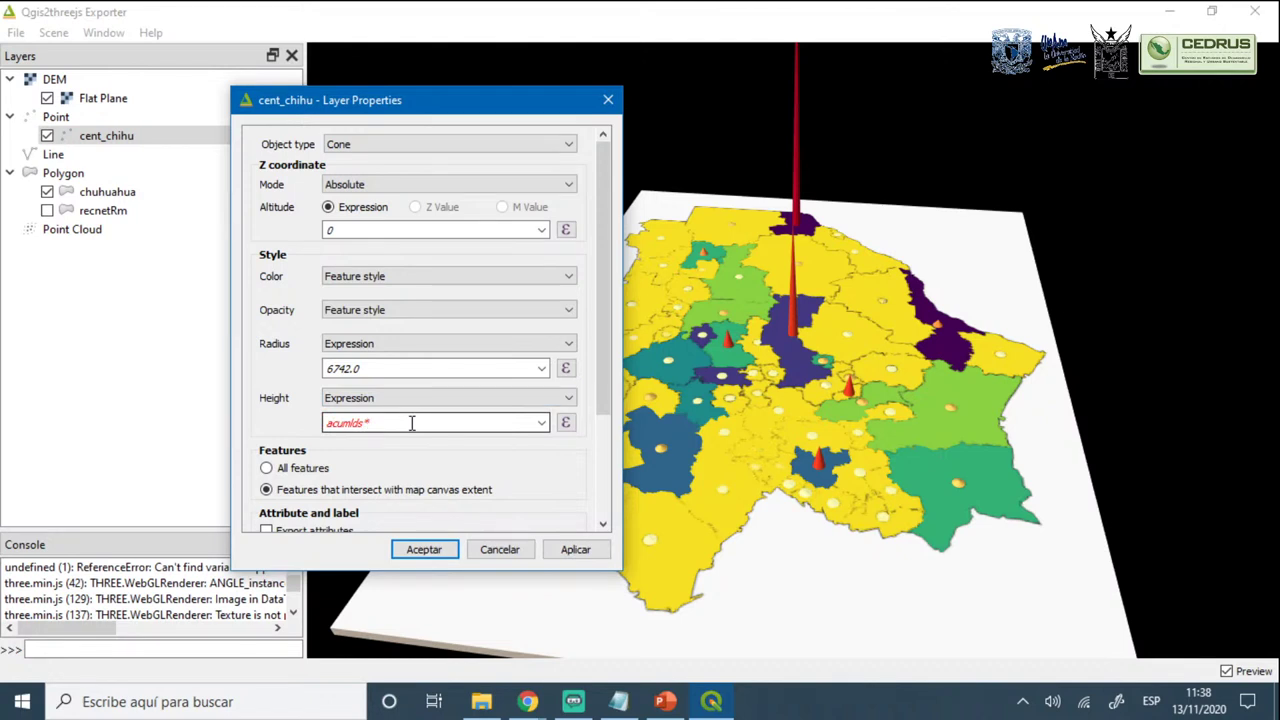
pyautogui.click(572, 549)
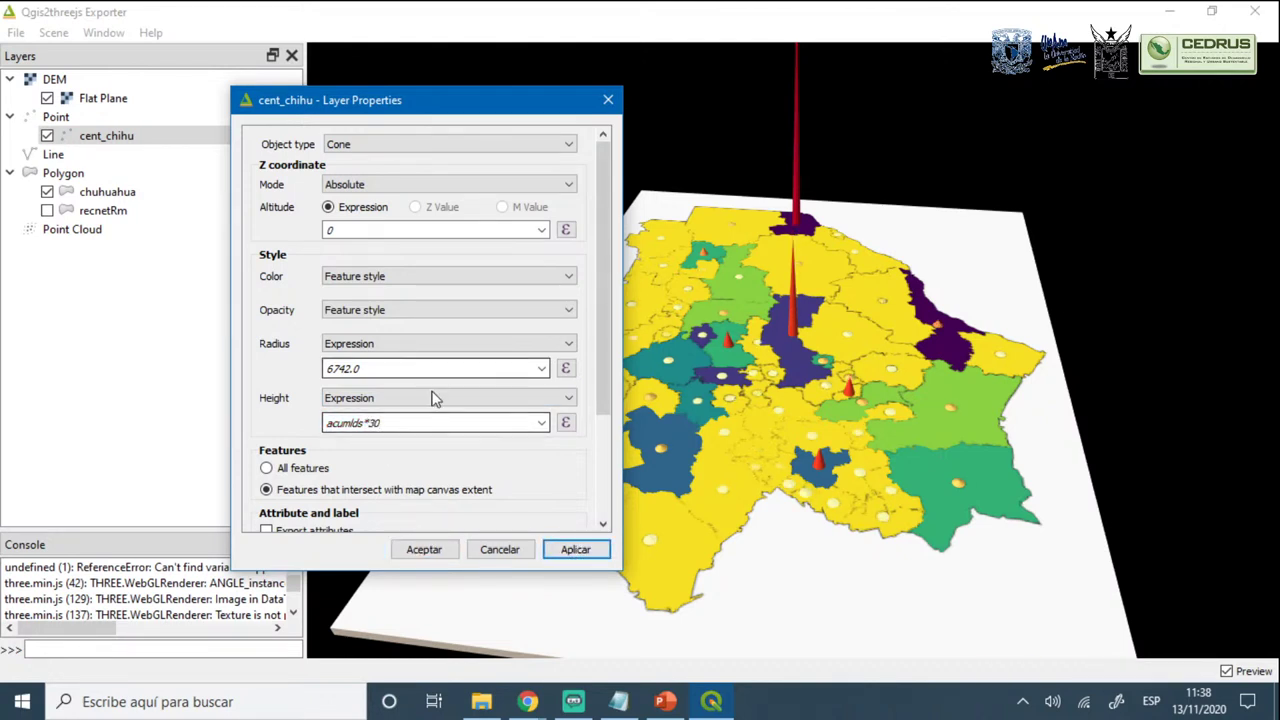
pyautogui.click(424, 427)
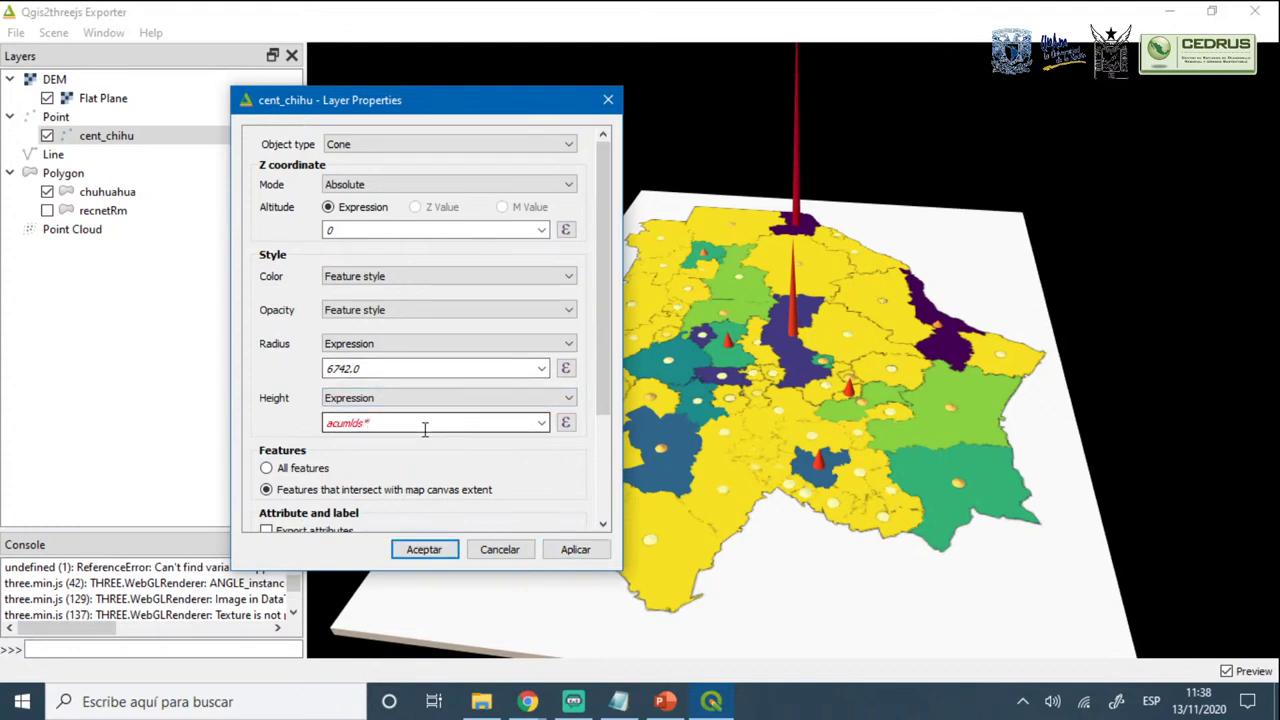
pyautogui.write('25')
pyautogui.click(586, 552)
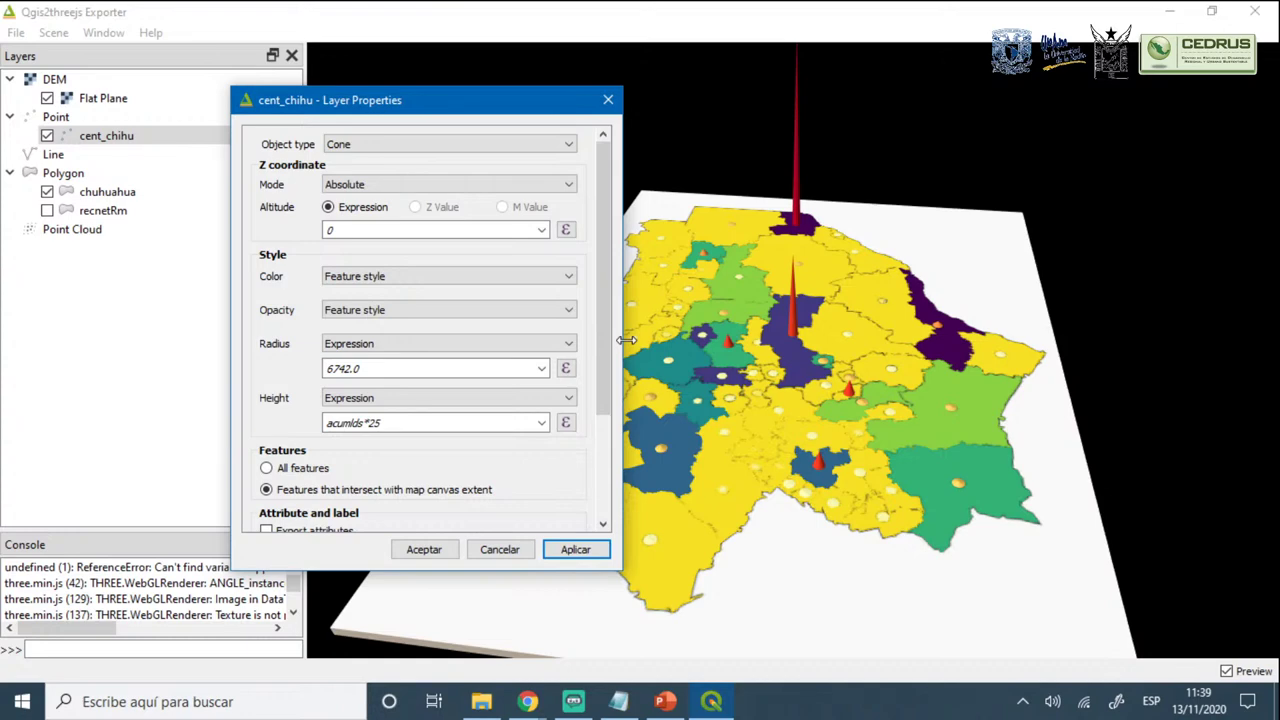
pyautogui.click(426, 552)
# Compare the 3D scene with the Flat Plane hidden and shown, and examine the cones over the municipalities from several angles and distances
pyautogui.click(47, 98)
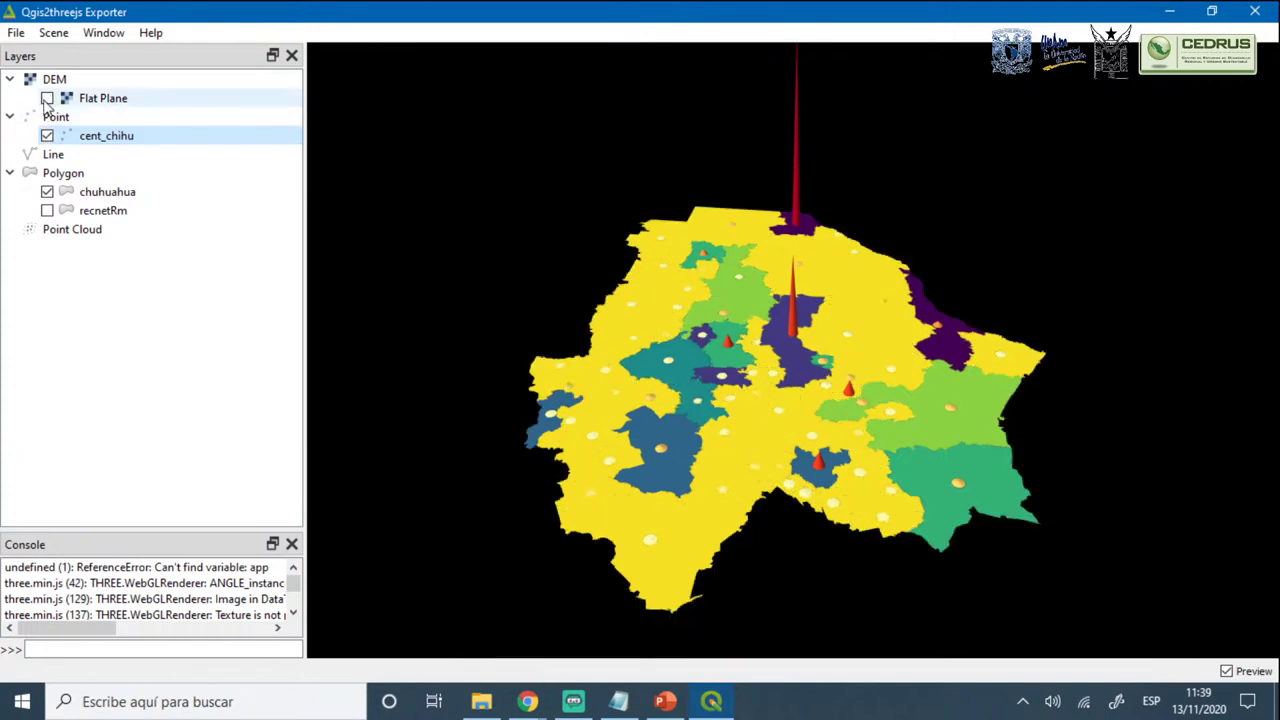
pyautogui.moveTo(763, 421); pyautogui.dragTo(714, 422)
pyautogui.click(47, 98)
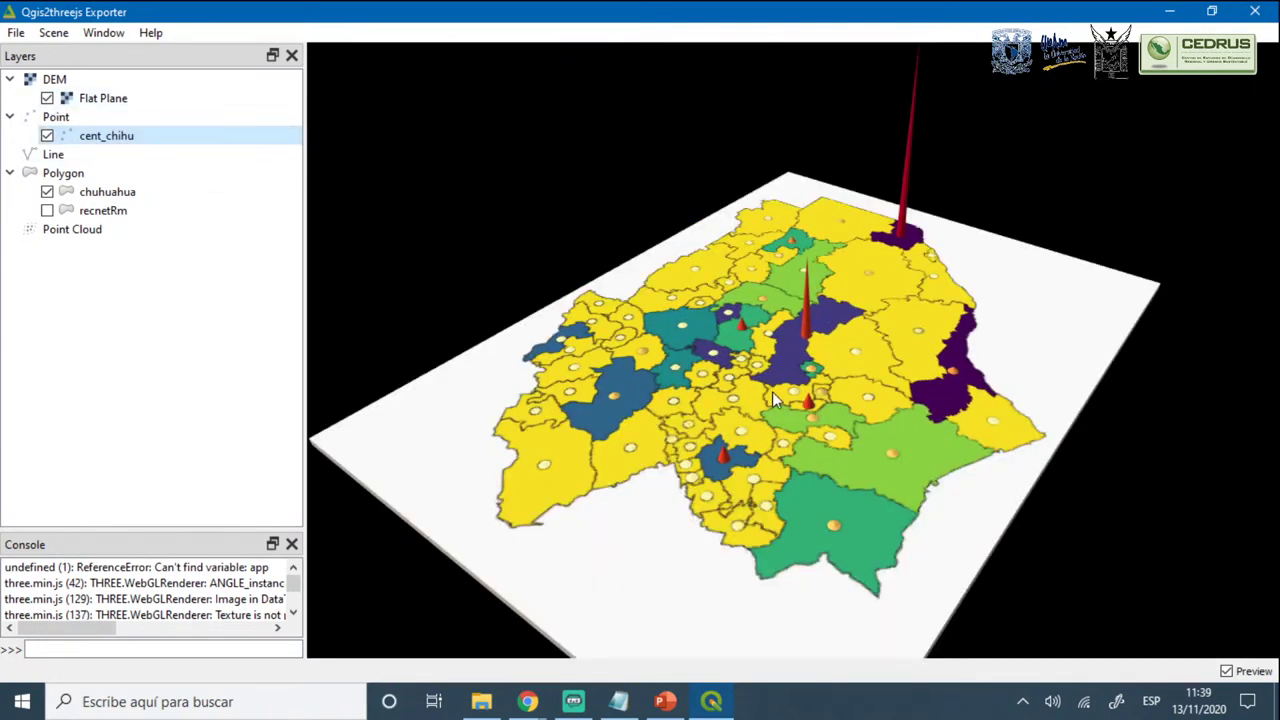
pyautogui.moveTo(772, 391); pyautogui.dragTo(816, 361)
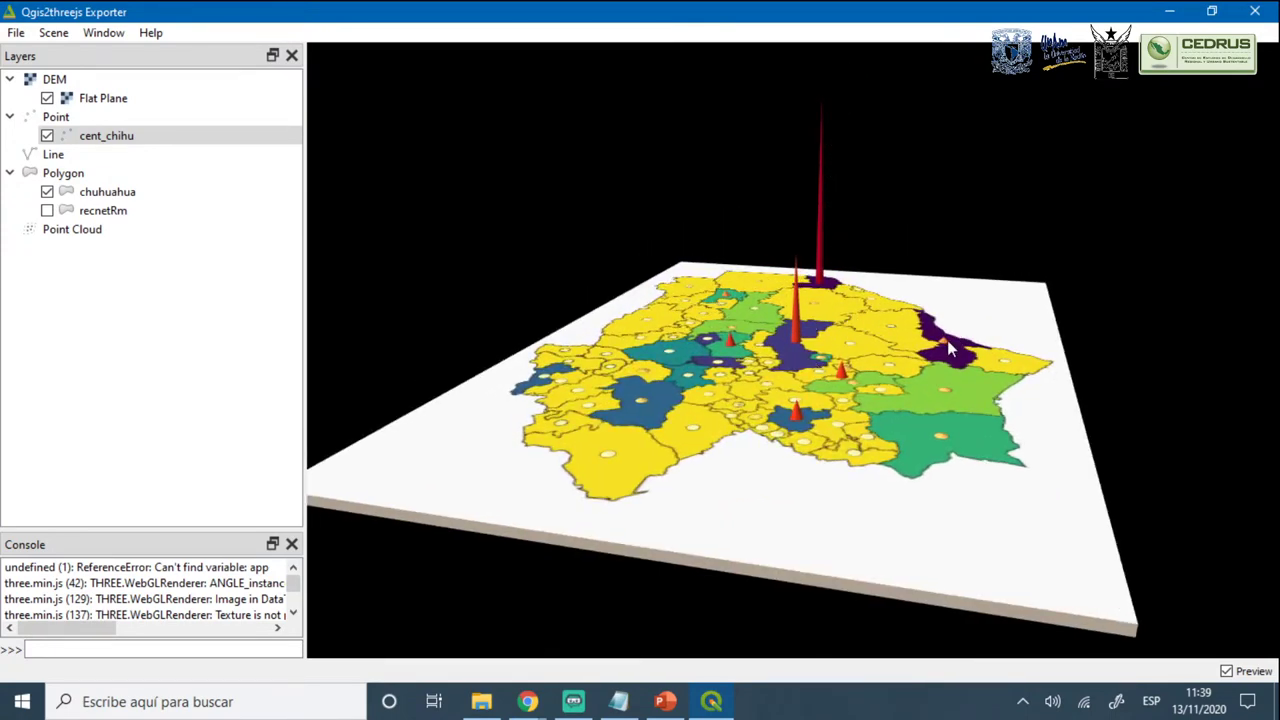
pyautogui.scroll(3, 938, 355)
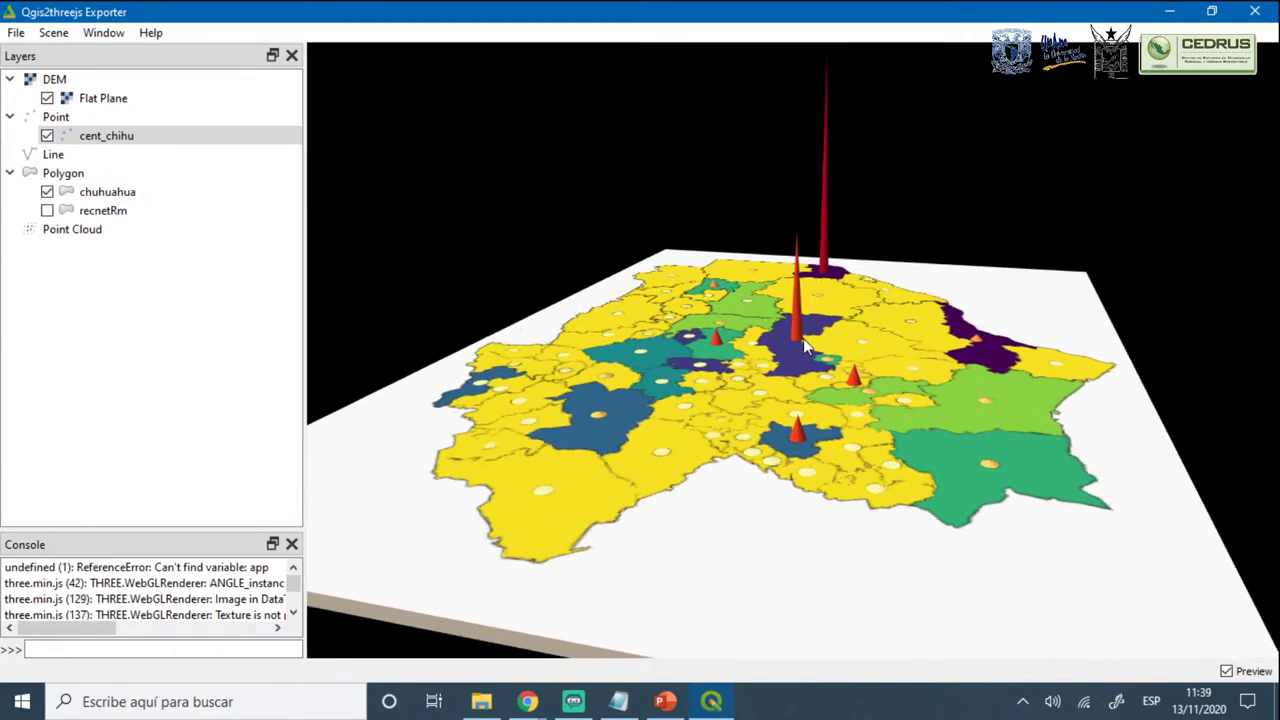
pyautogui.scroll(5, 973, 372)
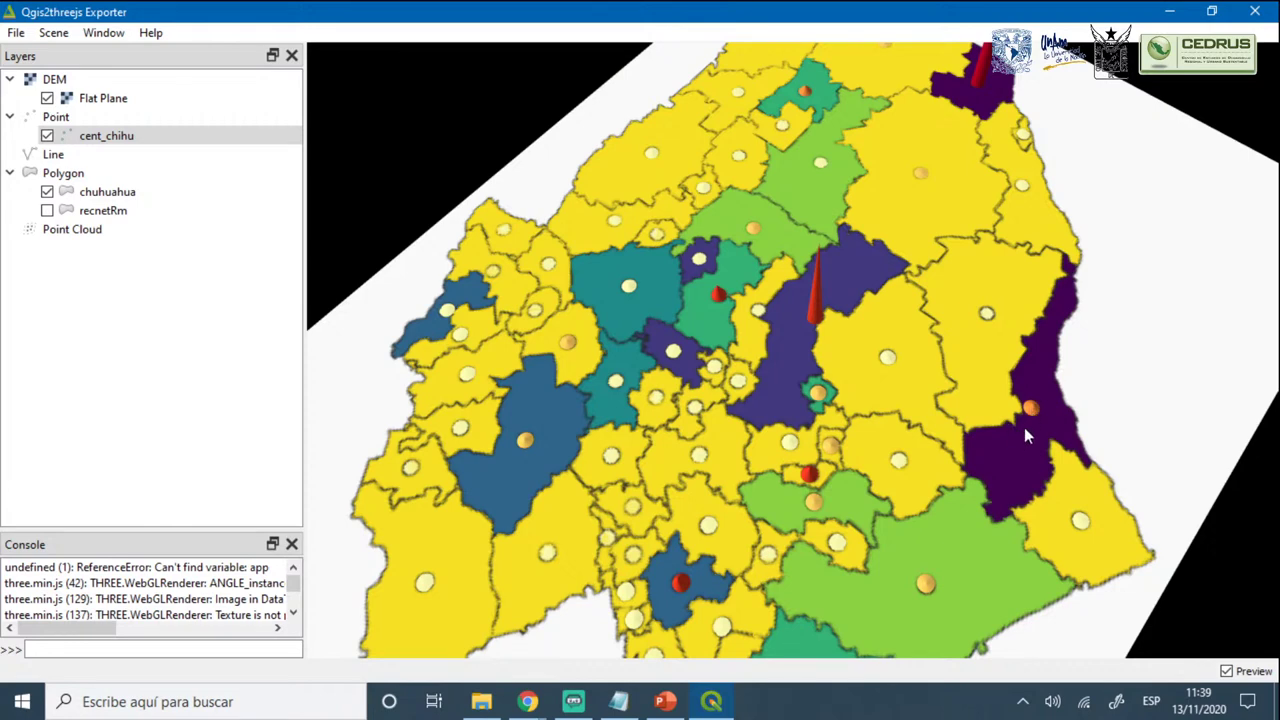
pyautogui.moveTo(1021, 485); pyautogui.dragTo(1037, 436)
pyautogui.scroll(-6, 908, 410)
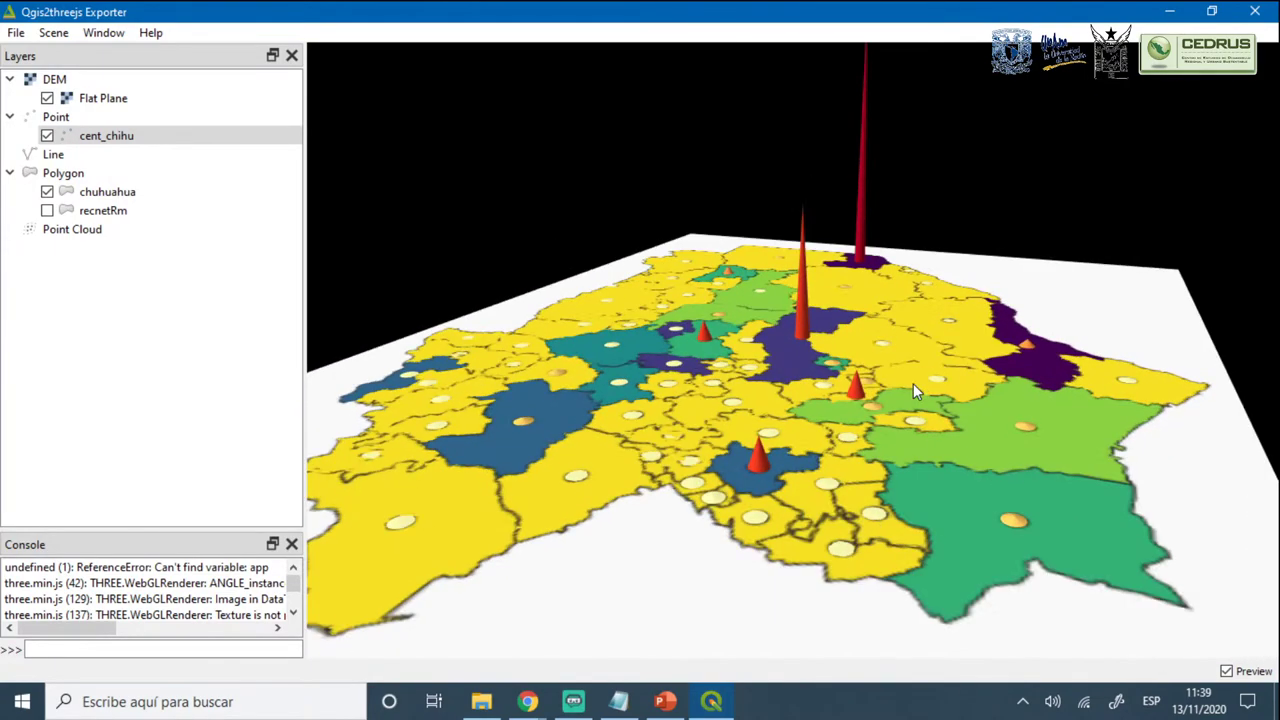
pyautogui.scroll(-2, 896, 414)
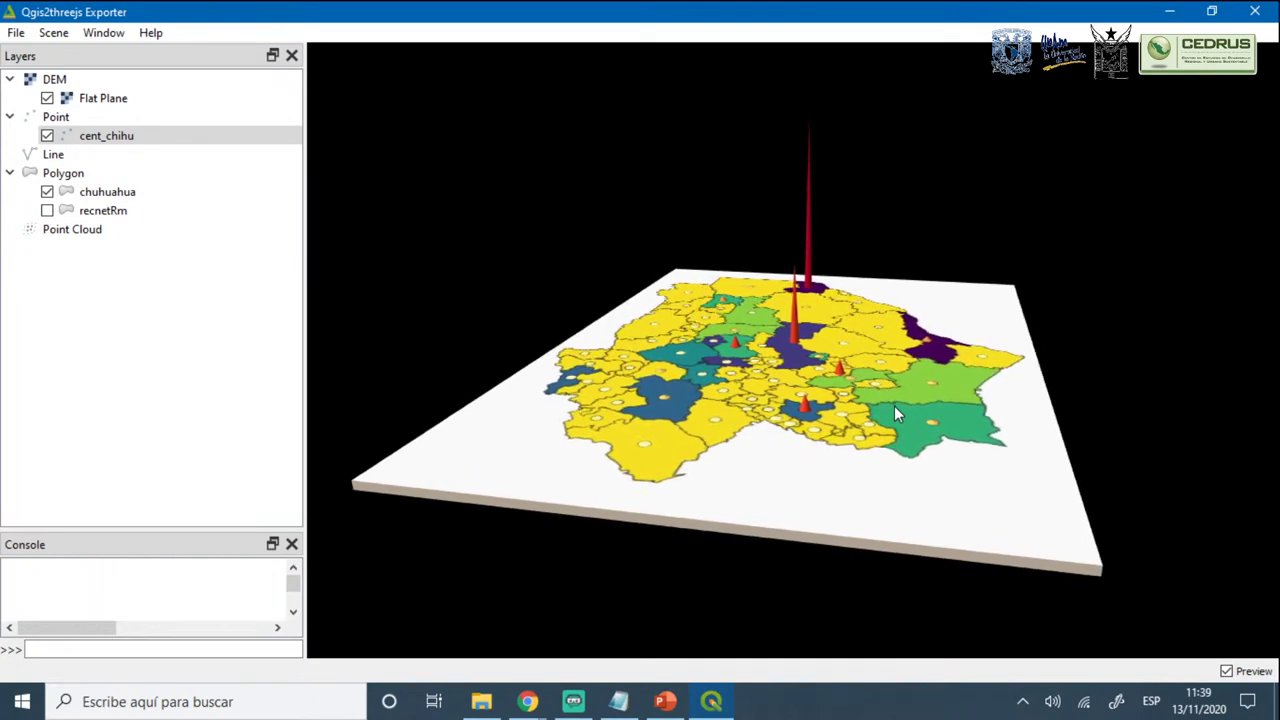
# Turn off the cent_chihu layer in the 3D scene and switch to the main QGIS window, minimizing the exporter
pyautogui.click(48, 136)
pyautogui.click(47, 136)
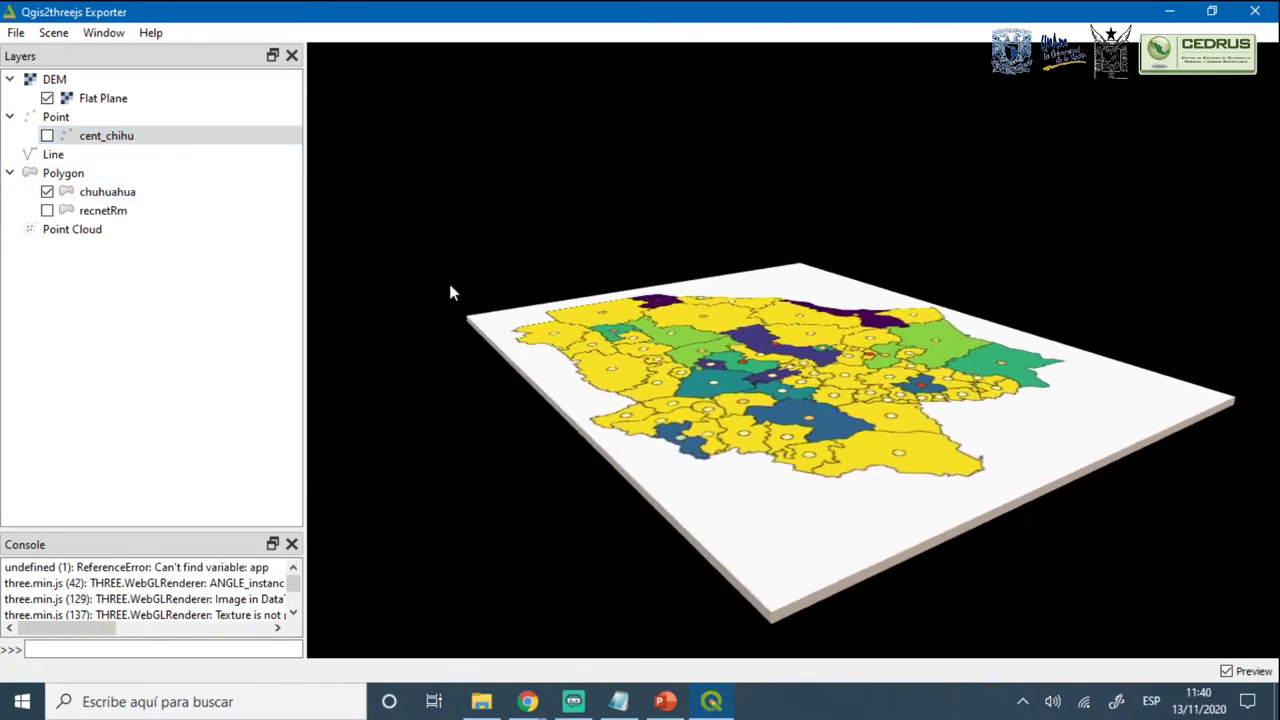
pyautogui.click(714, 703)
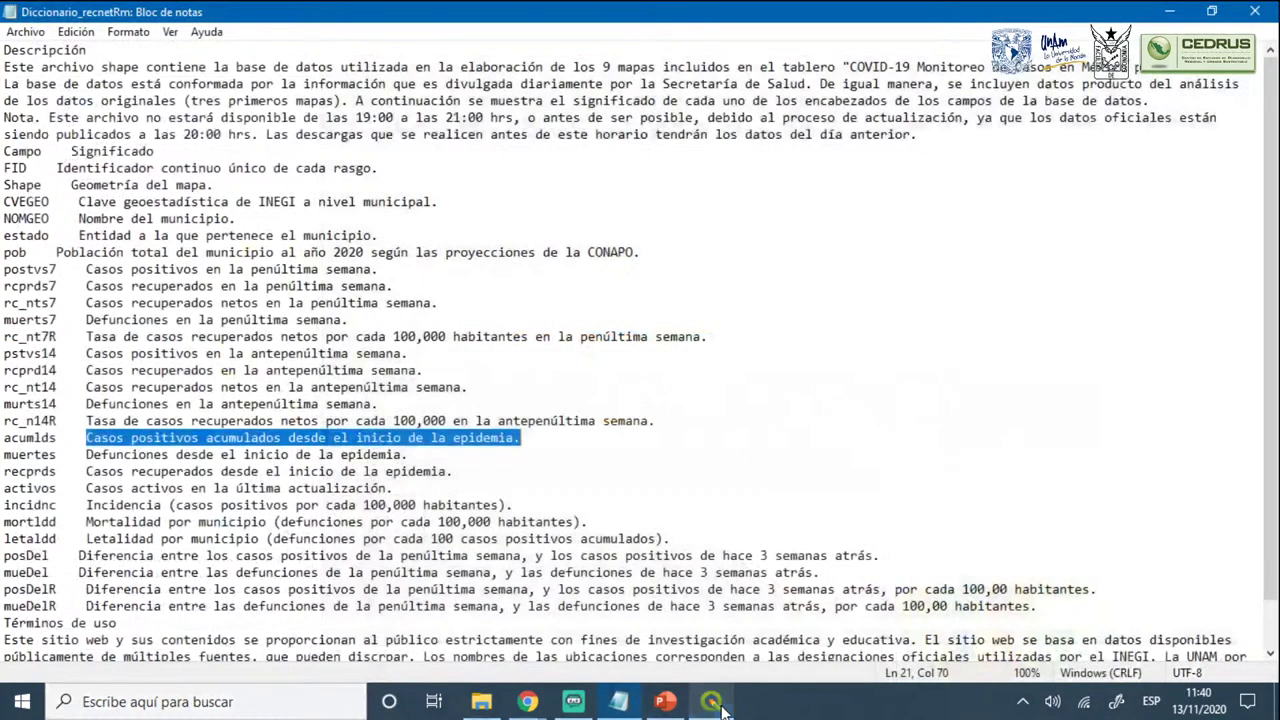
pyautogui.click(714, 703)
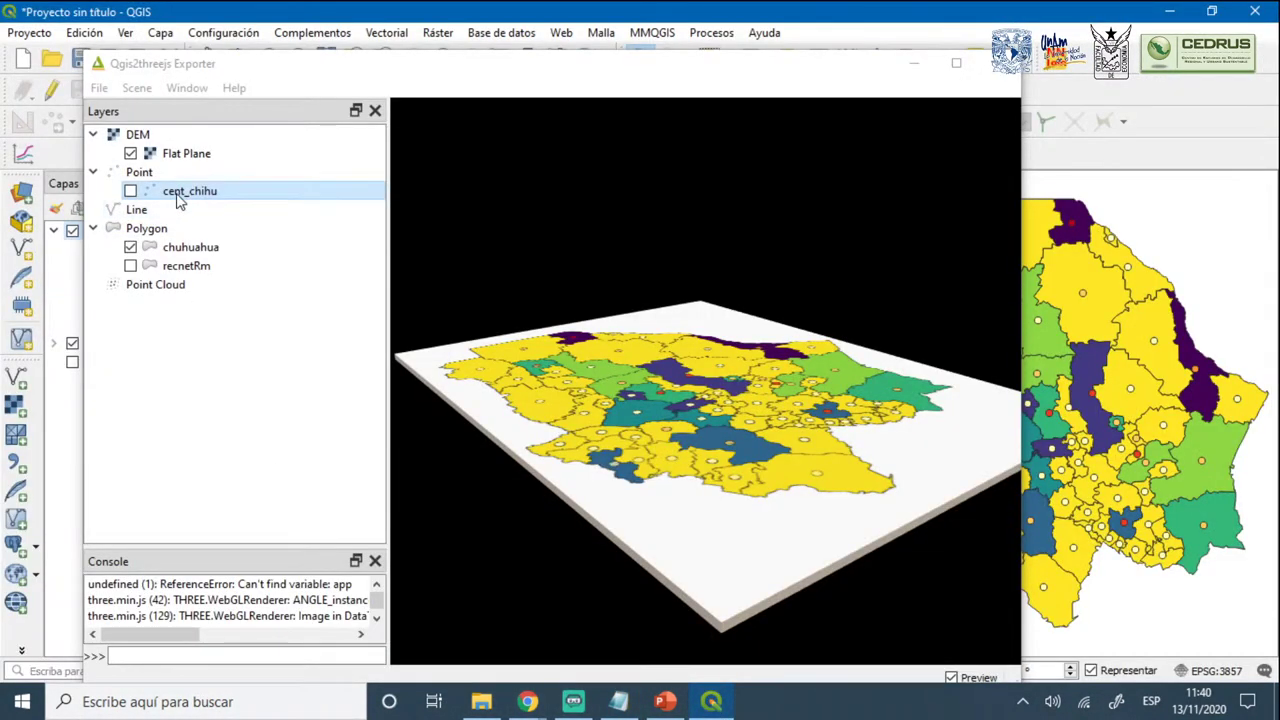
pyautogui.click(913, 63)
# Change the graduated symbology value of the cent_chihu layer to pob, then apply and accept it
pyautogui.rightClick(160, 247)
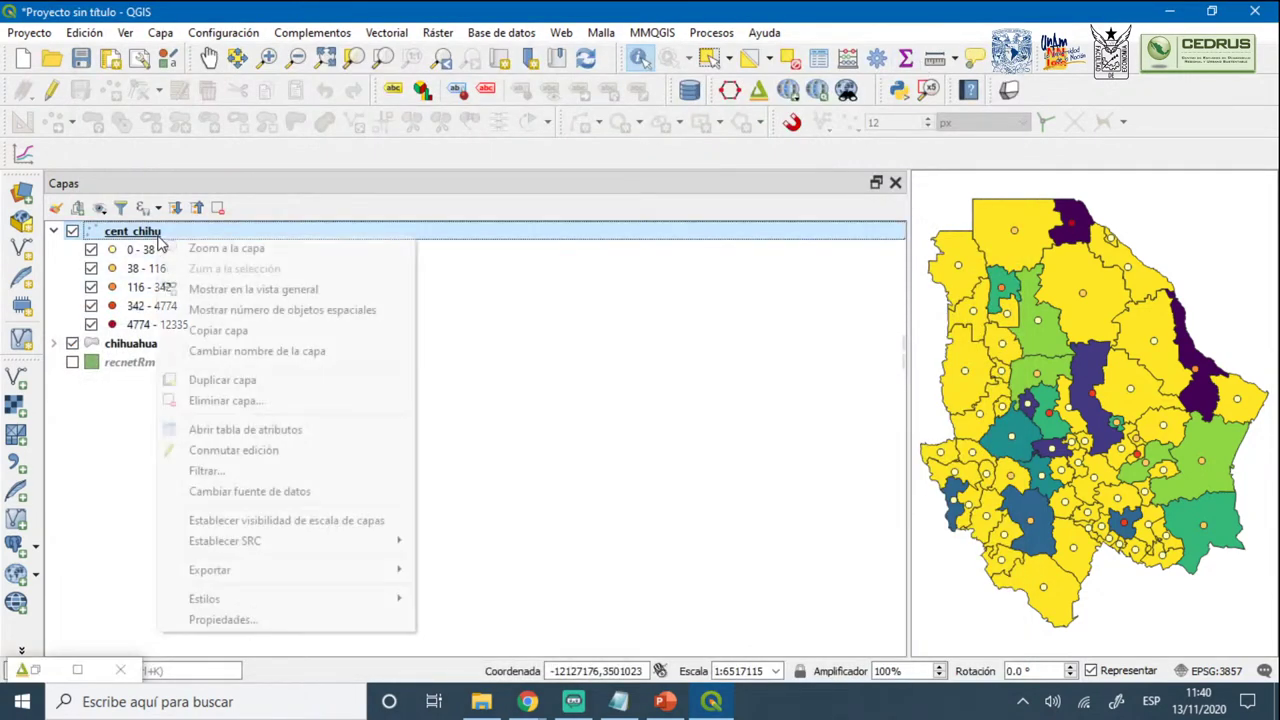
pyautogui.click(252, 619)
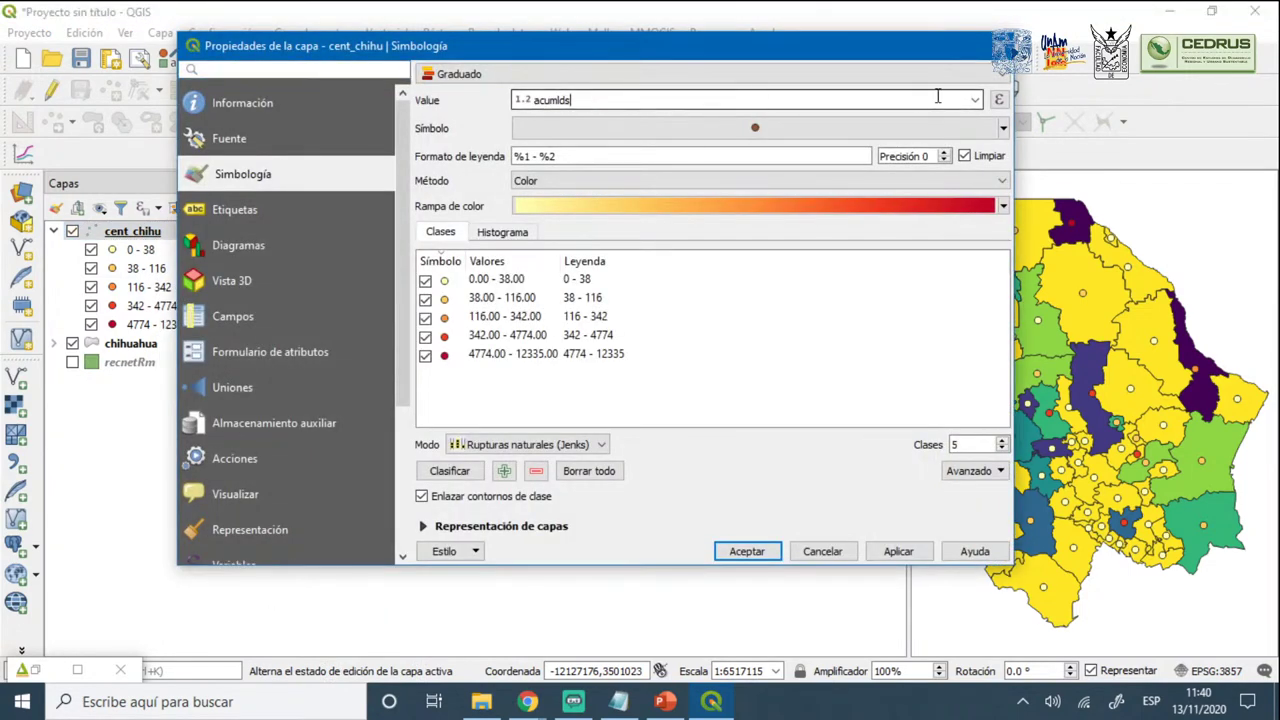
pyautogui.click(975, 101)
pyautogui.scroll(4, 600, 180)
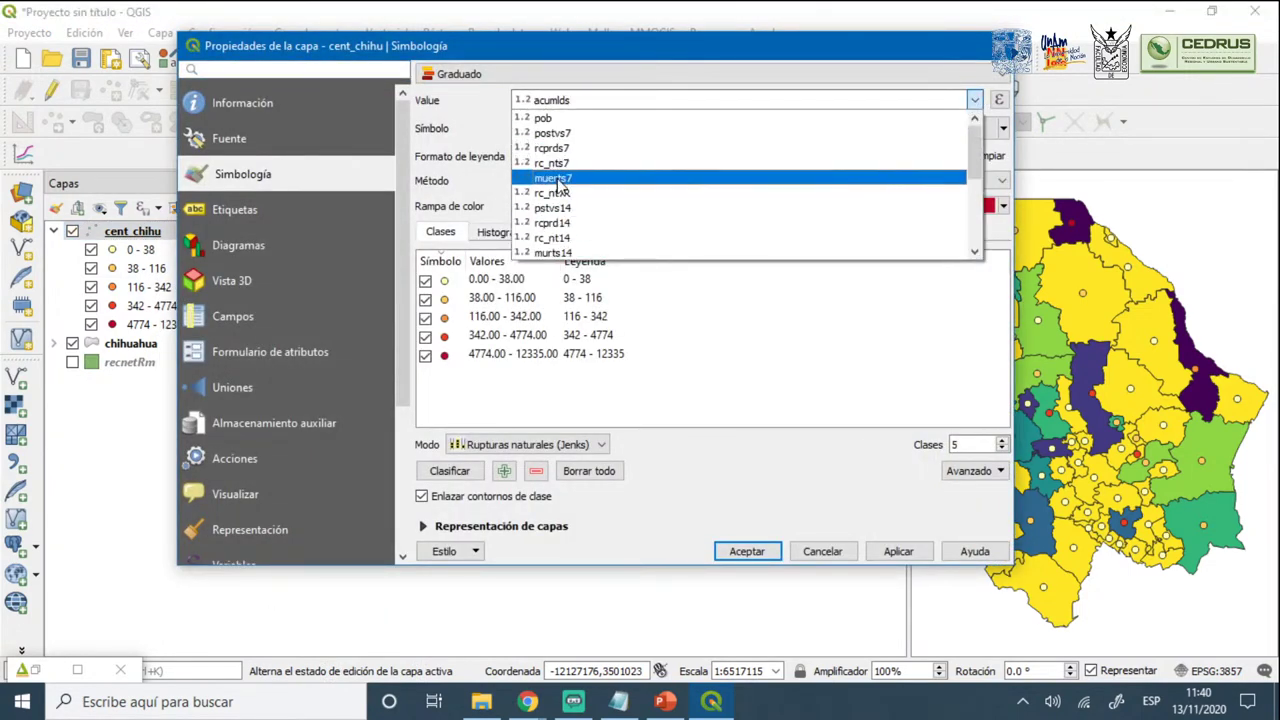
pyautogui.click(543, 118)
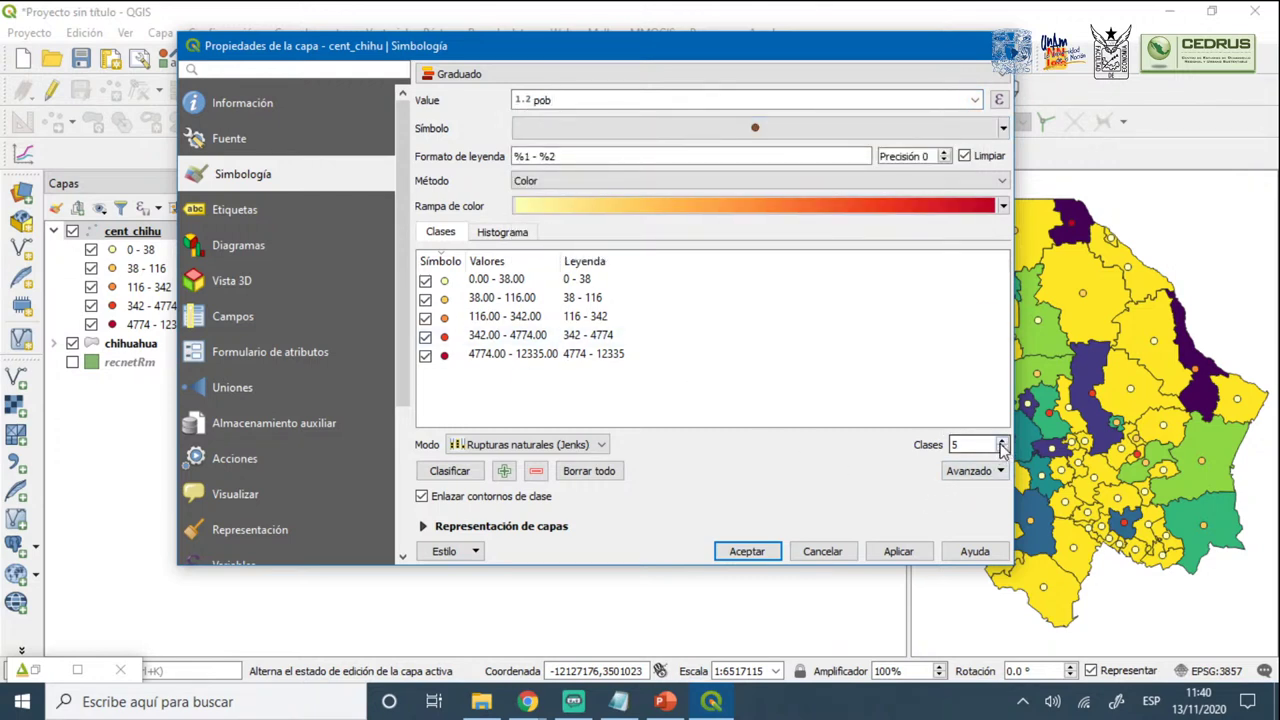
pyautogui.click(900, 552)
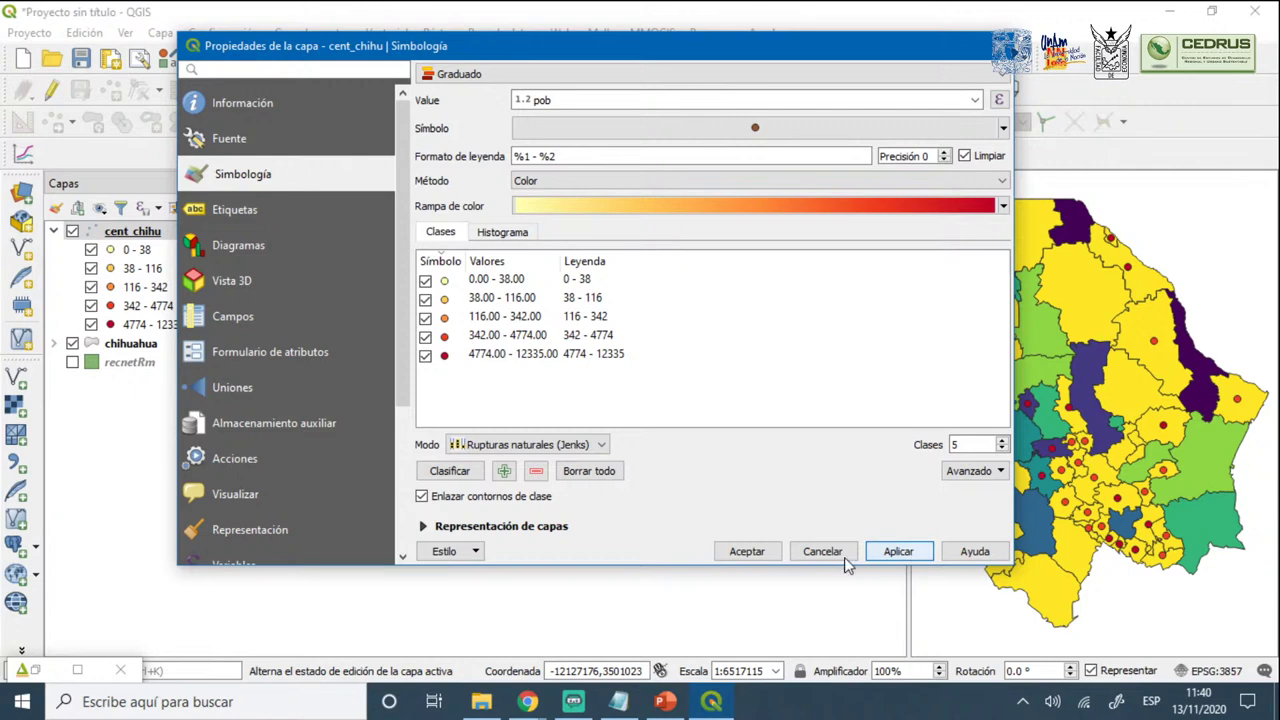
pyautogui.click(748, 552)
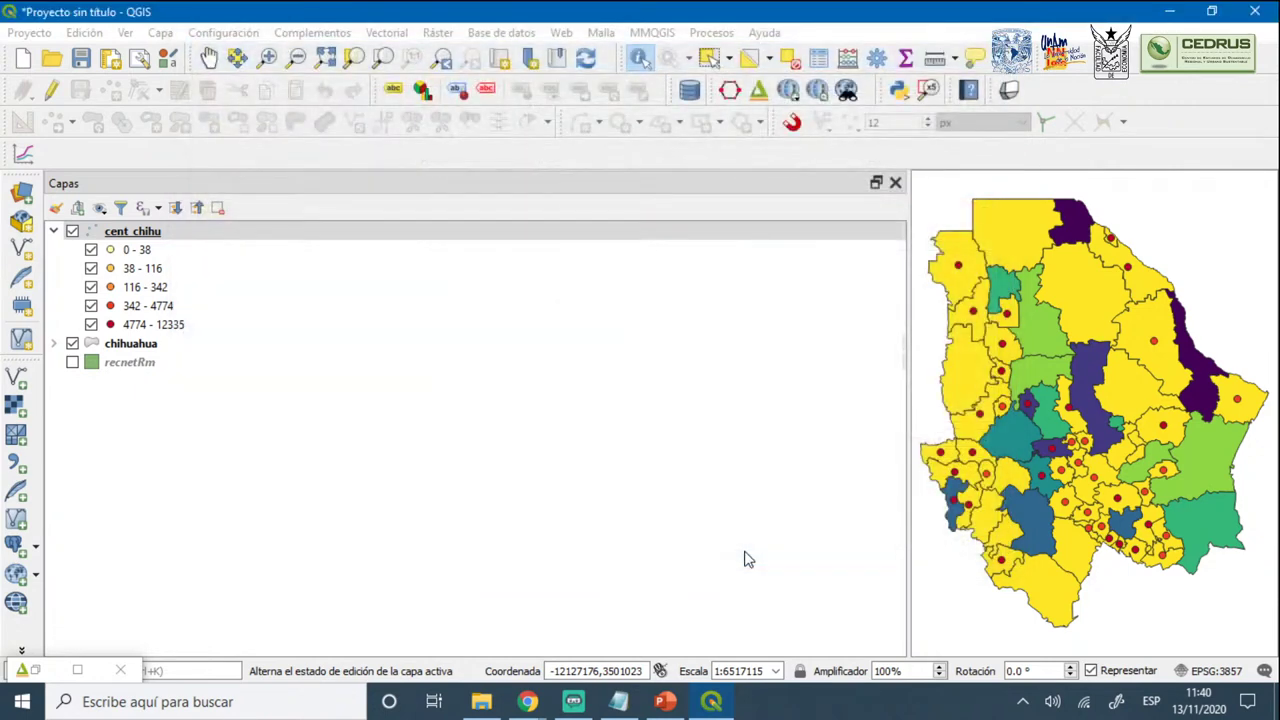
# Switch back to the Qgis2threejs Exporter and maximize its window
pyautogui.rightClick(115, 236)
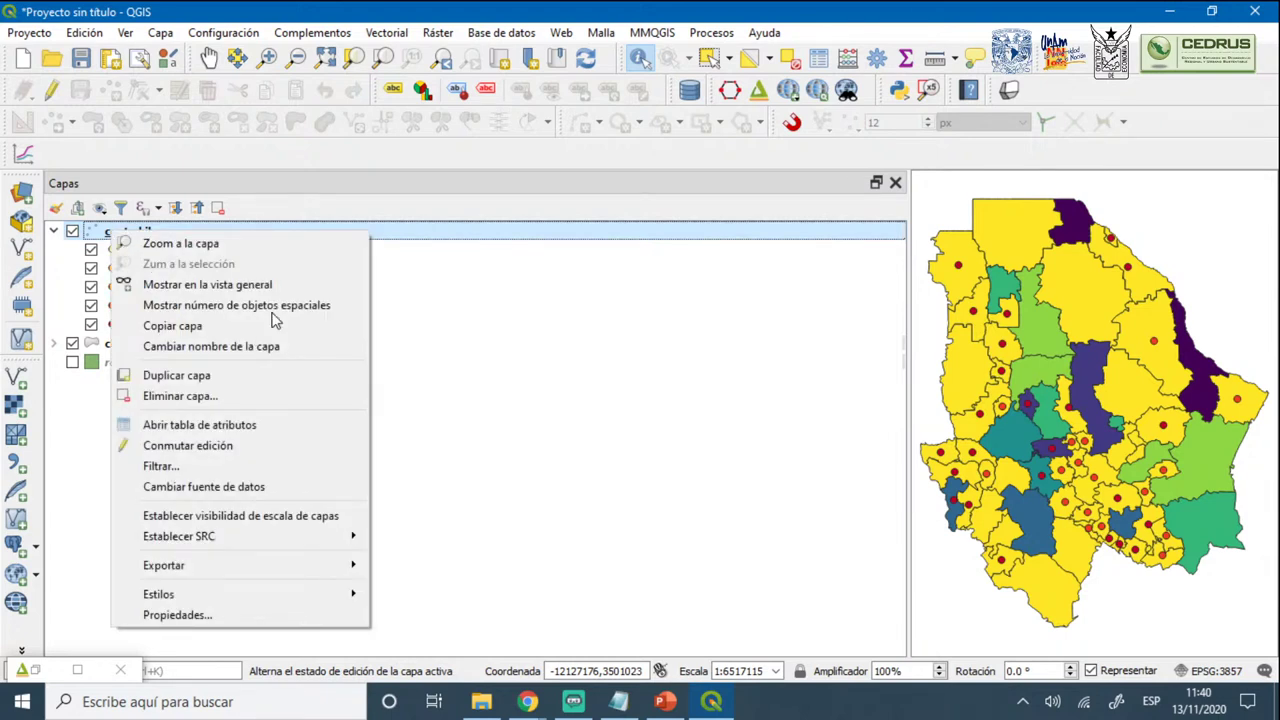
pyautogui.click(440, 578)
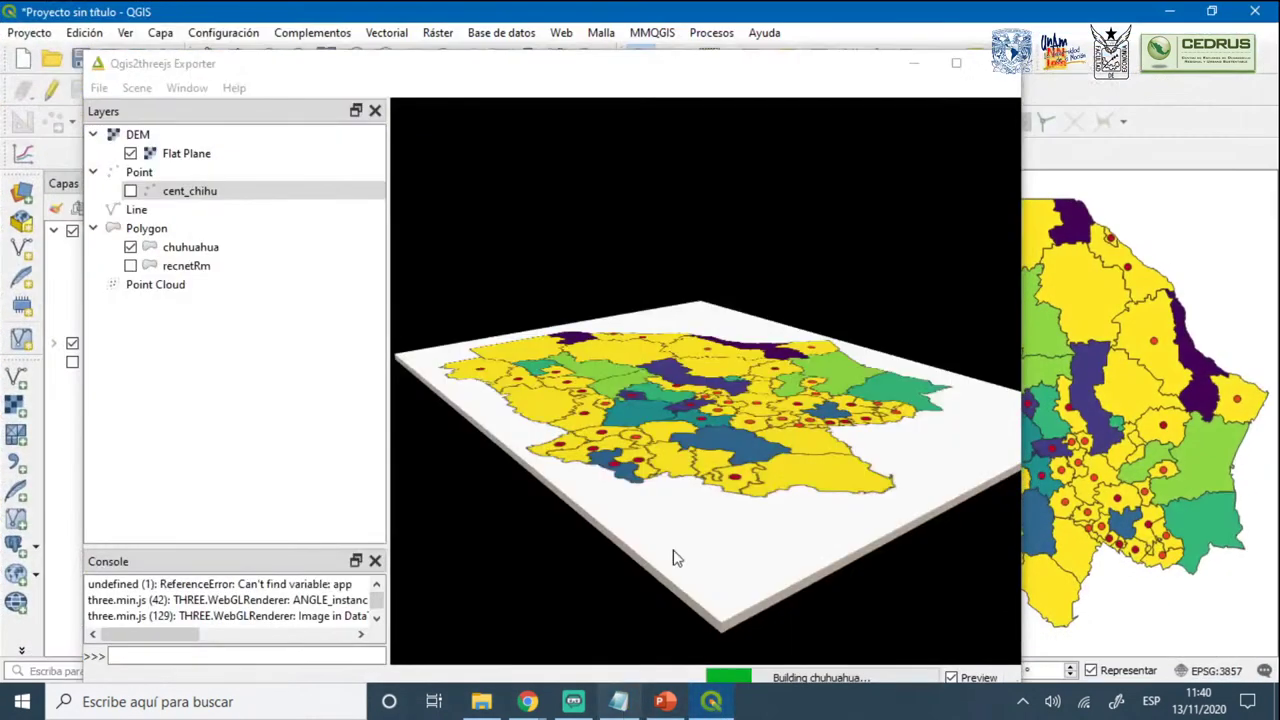
pyautogui.moveTo(675, 558); pyautogui.dragTo(626, 509)
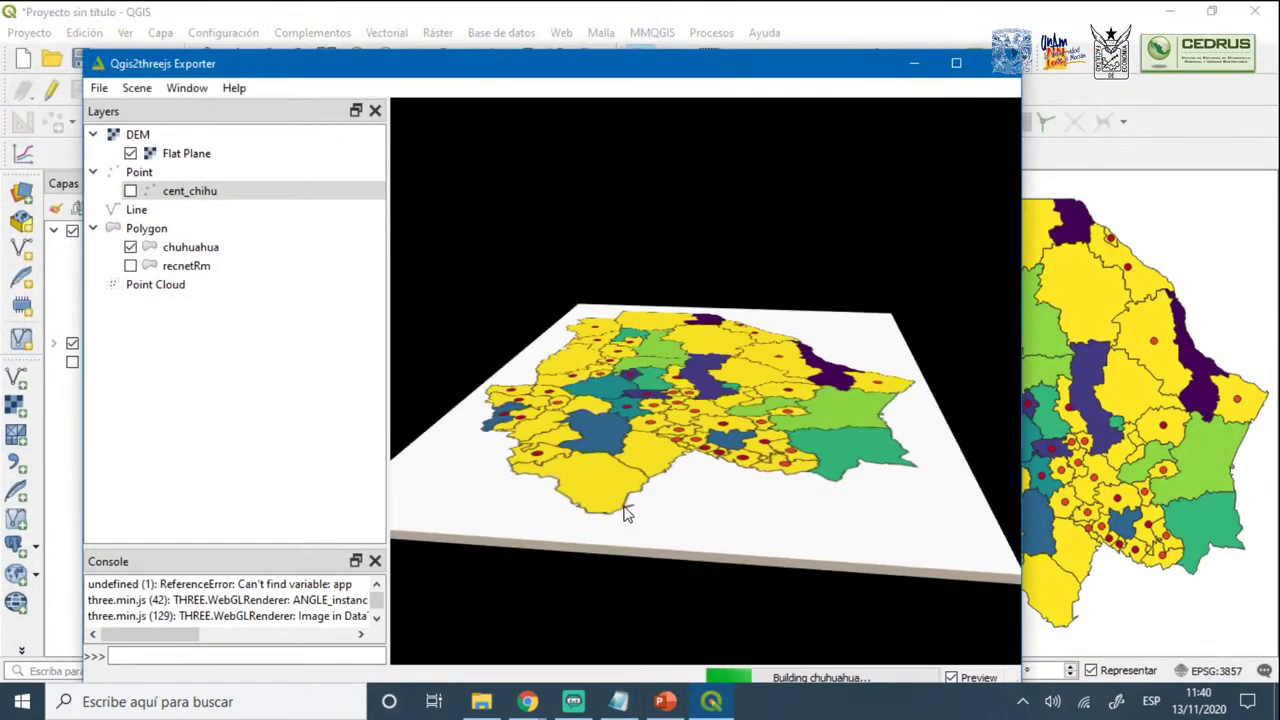
pyautogui.click(956, 65)
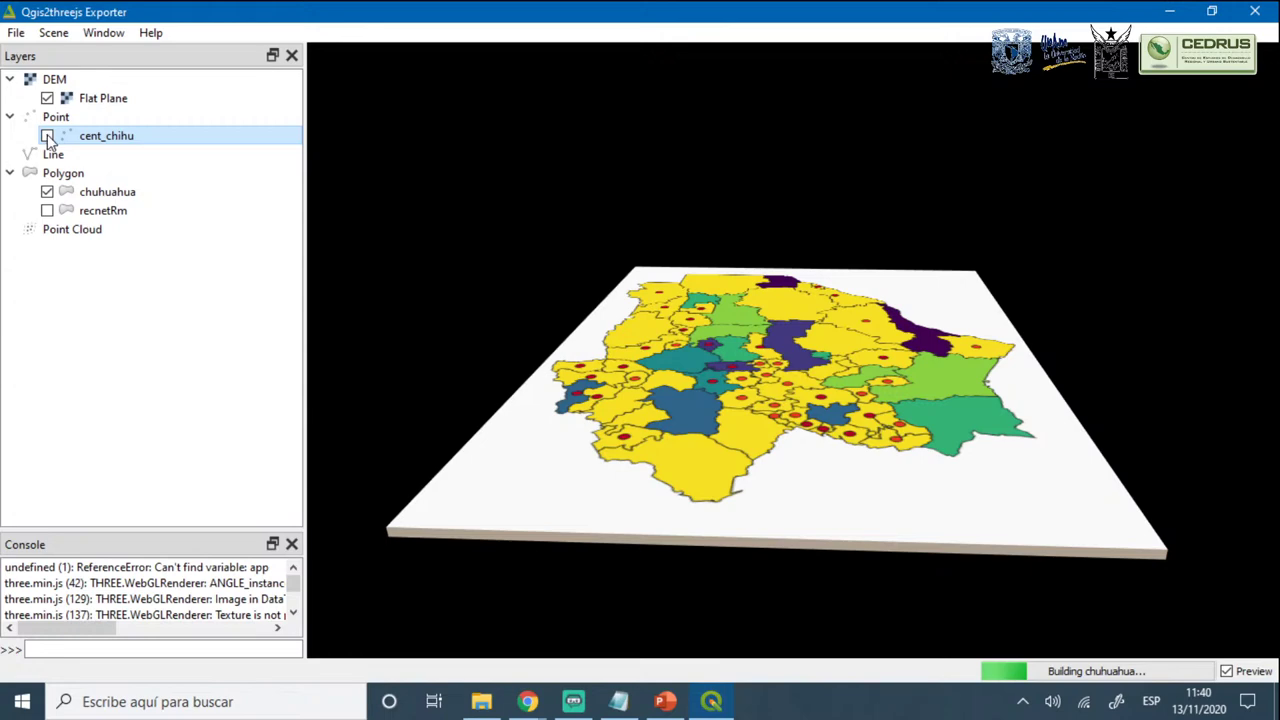
# Turn the cent_chihu layer back on, keep its object type as Cone, and apply a height expression of pob*25
pyautogui.doubleClick(47, 134)
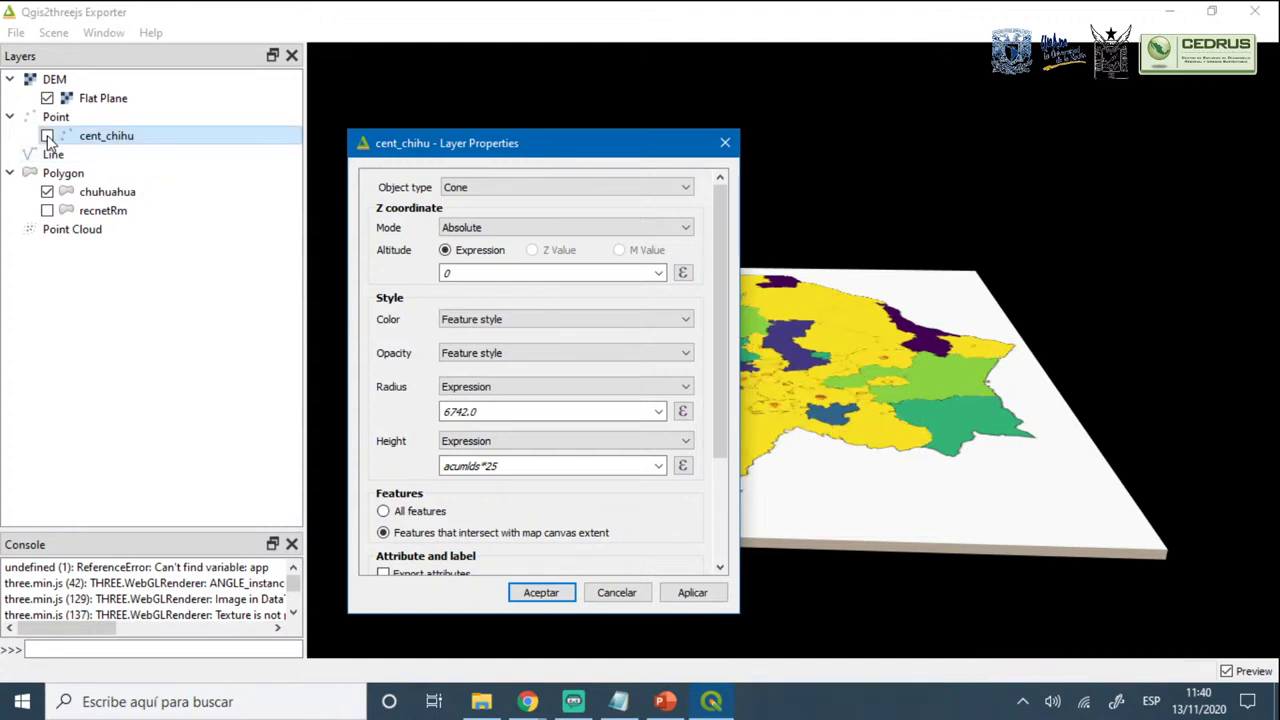
pyautogui.click(47, 135)
pyautogui.click(556, 190)
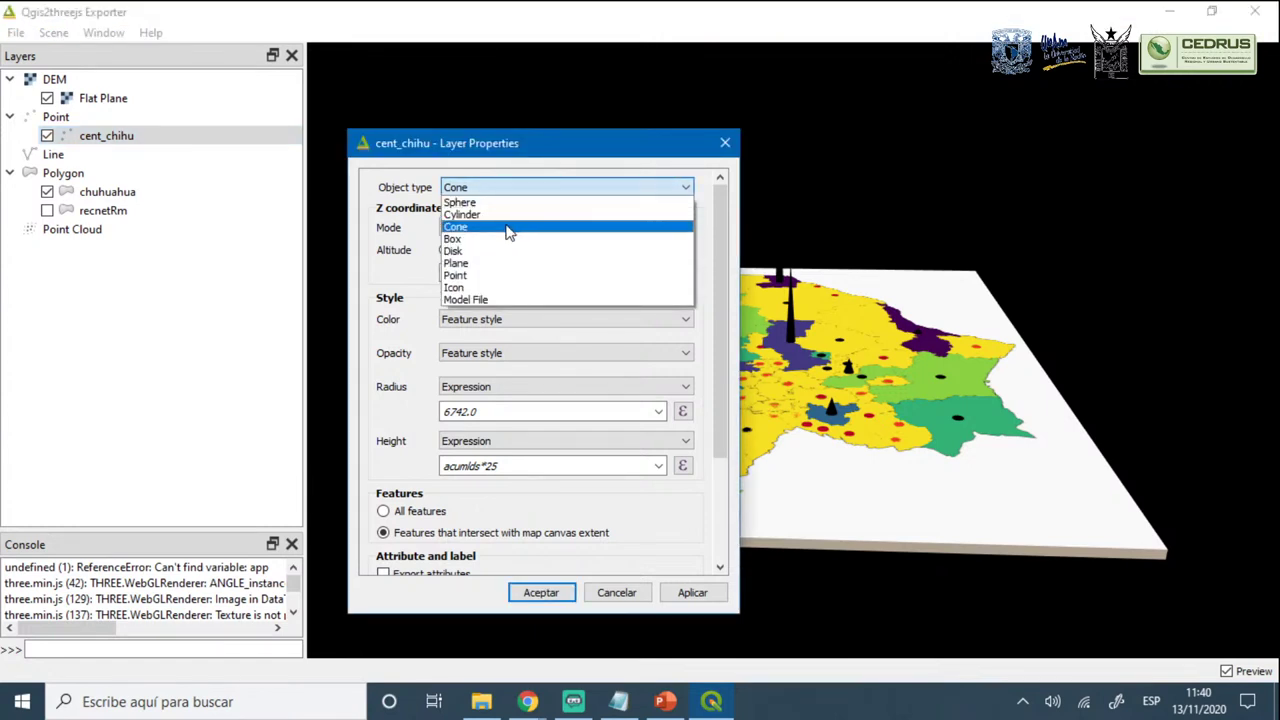
pyautogui.click(517, 223)
pyautogui.click(658, 466)
pyautogui.scroll(5, 492, 500)
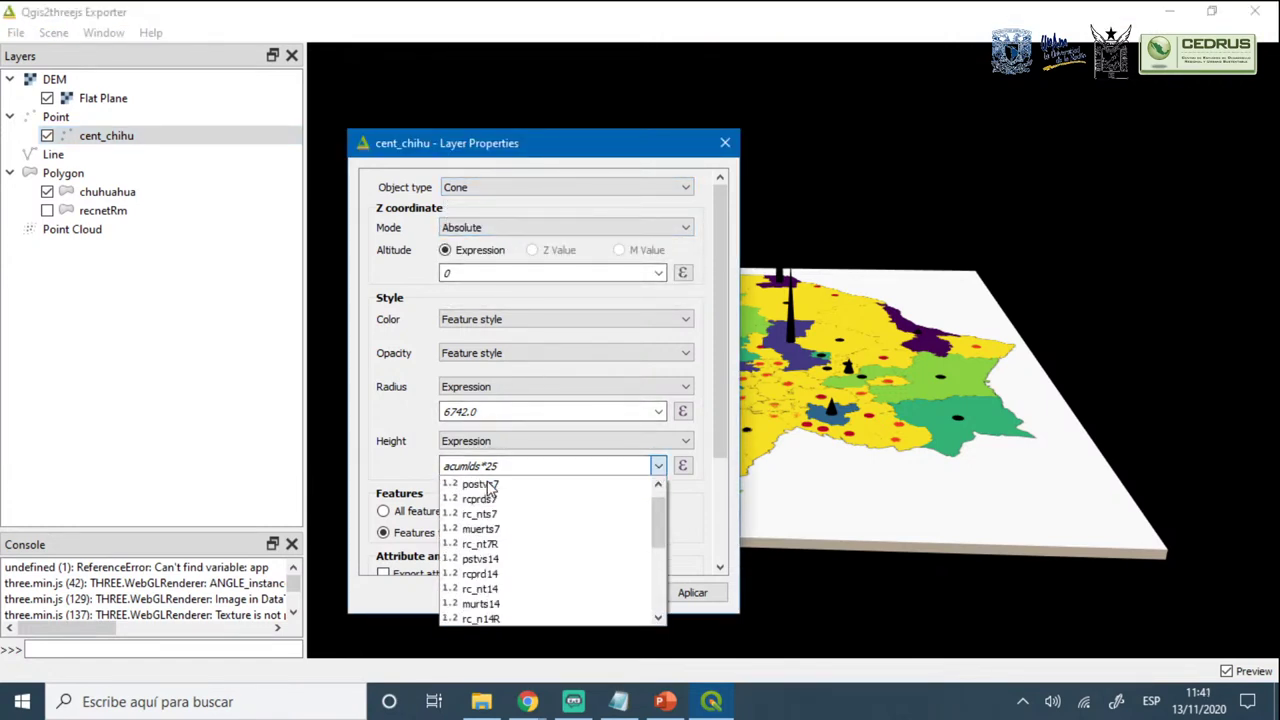
pyautogui.click(480, 484)
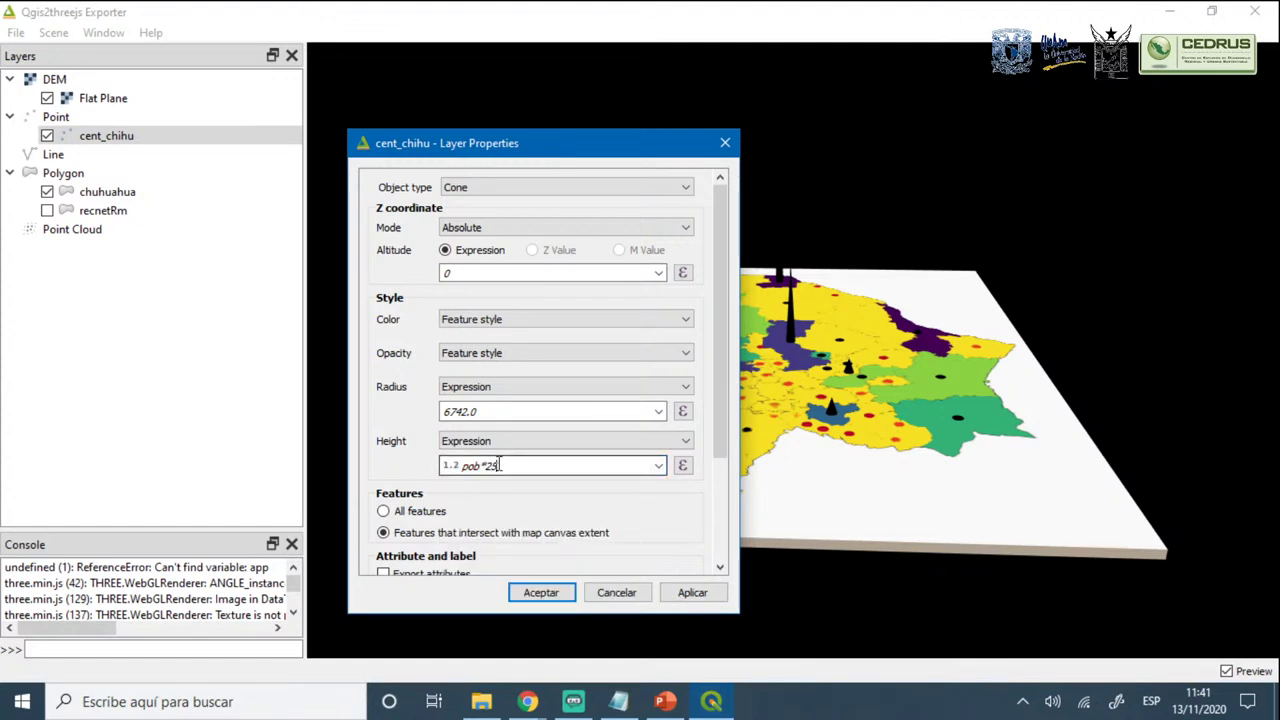
pyautogui.click(692, 593)
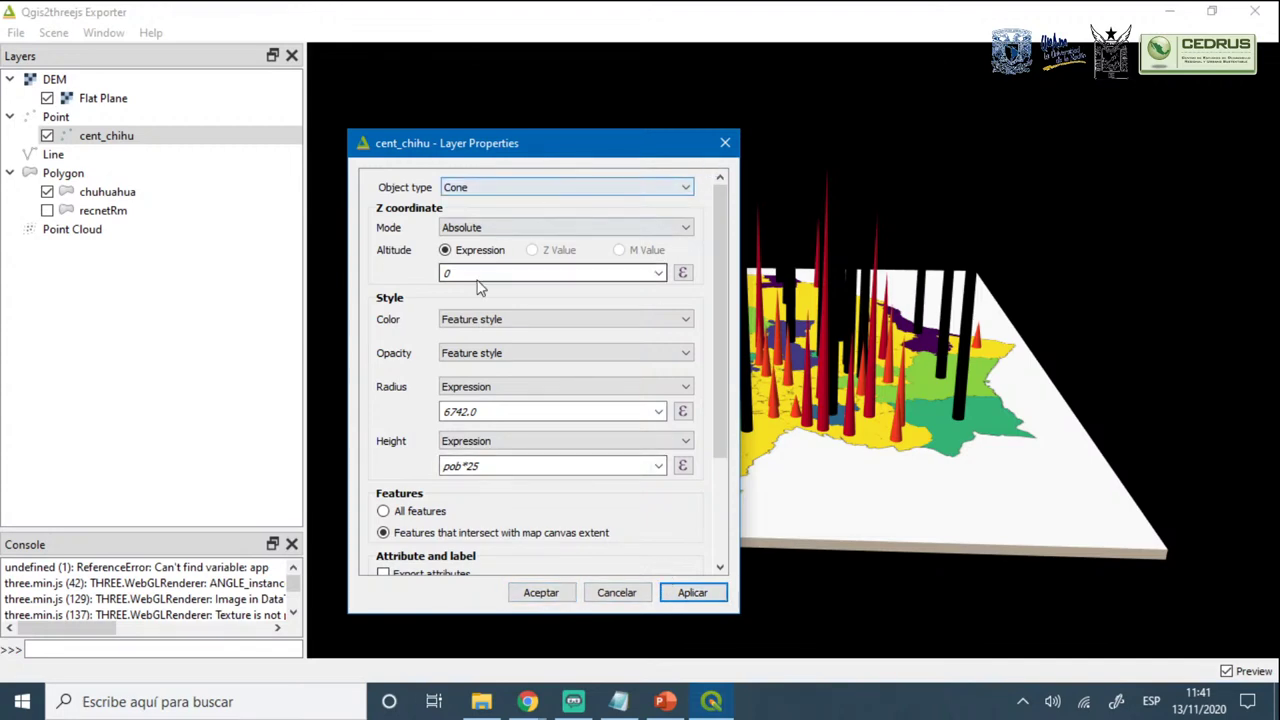
pyautogui.click(725, 143)
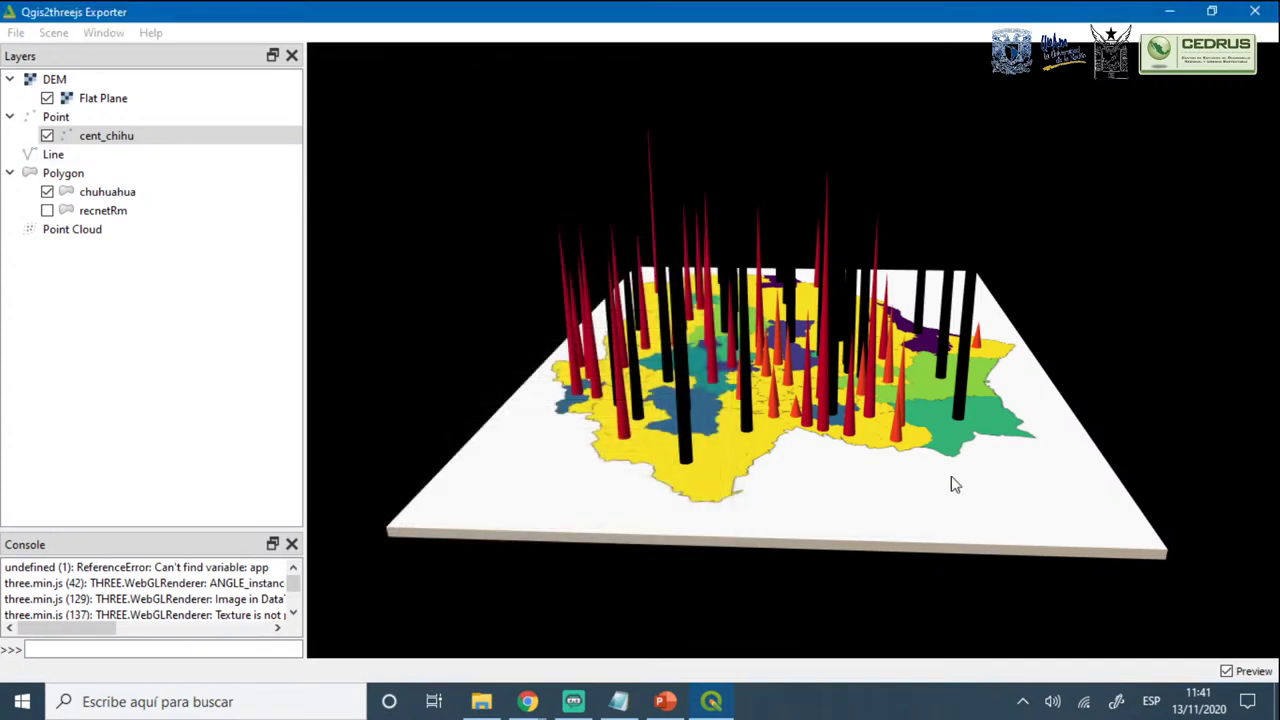
pyautogui.moveTo(951, 483); pyautogui.dragTo(871, 451)
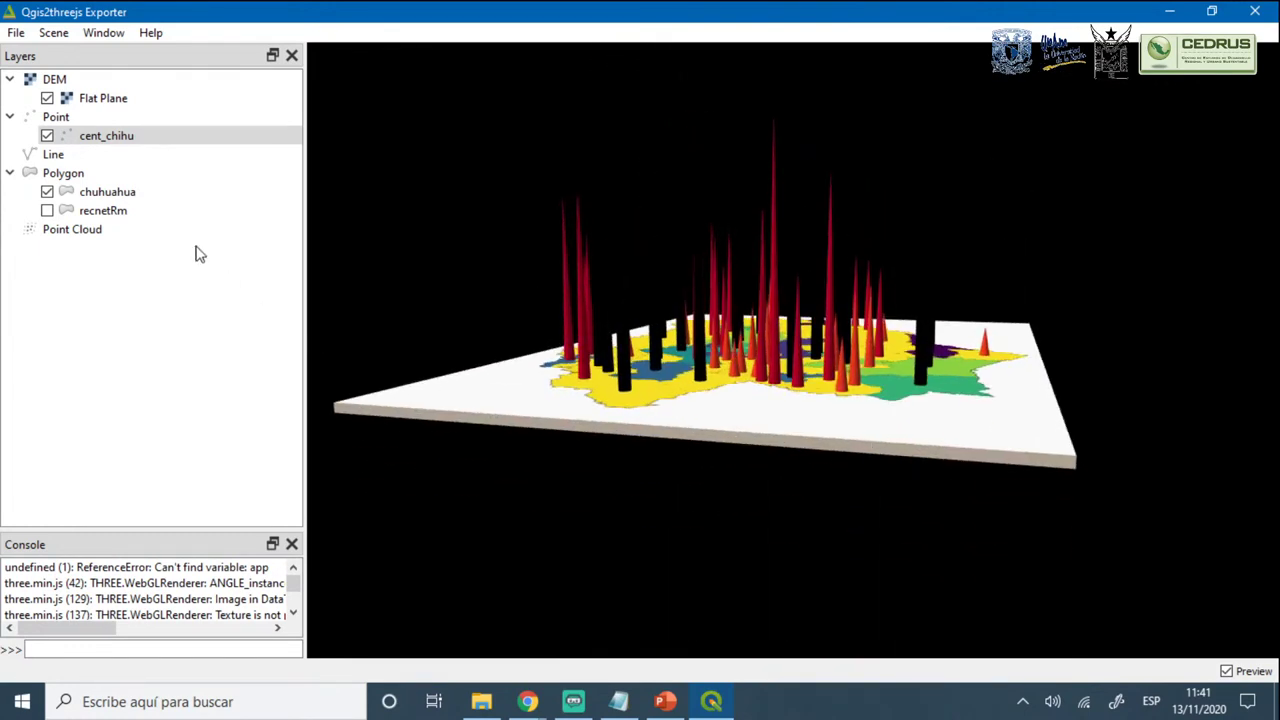
# Apply a height expression of pob*15 to the cent_chihu cones, close the layer properties and inspect the 3D scene
pyautogui.rightClick(100, 142)
pyautogui.click(150, 153)
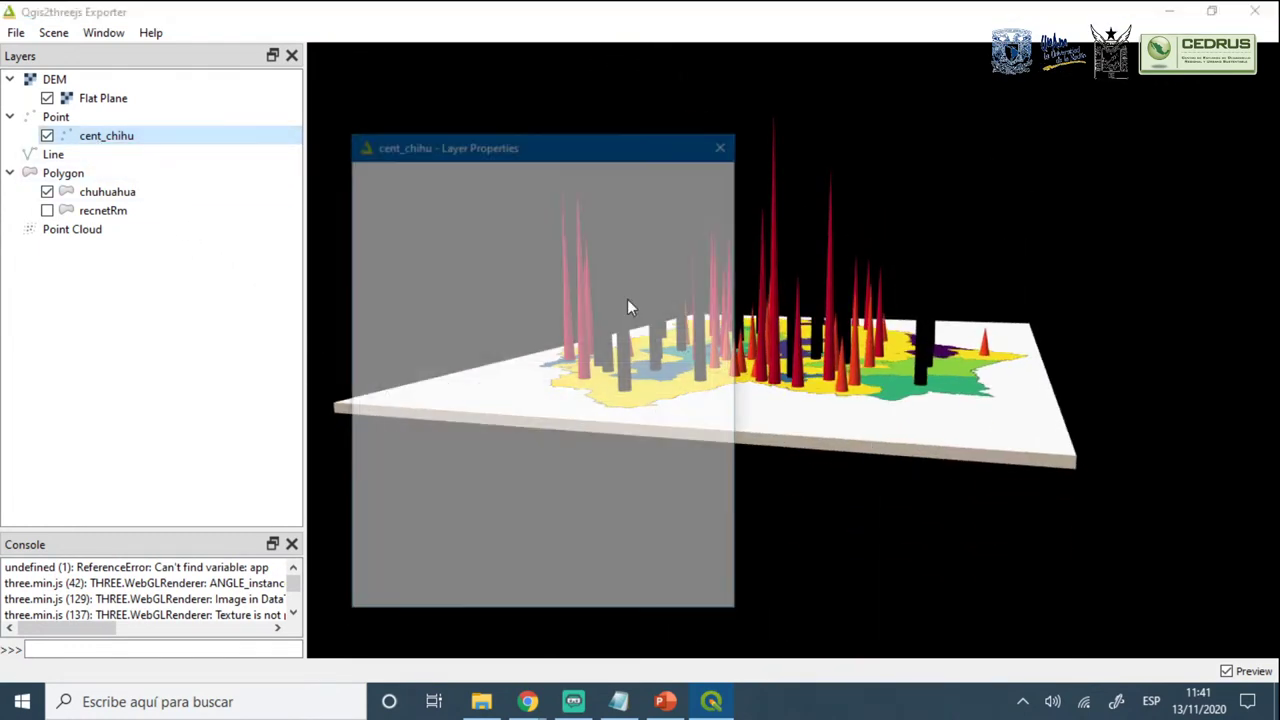
pyautogui.click(508, 465)
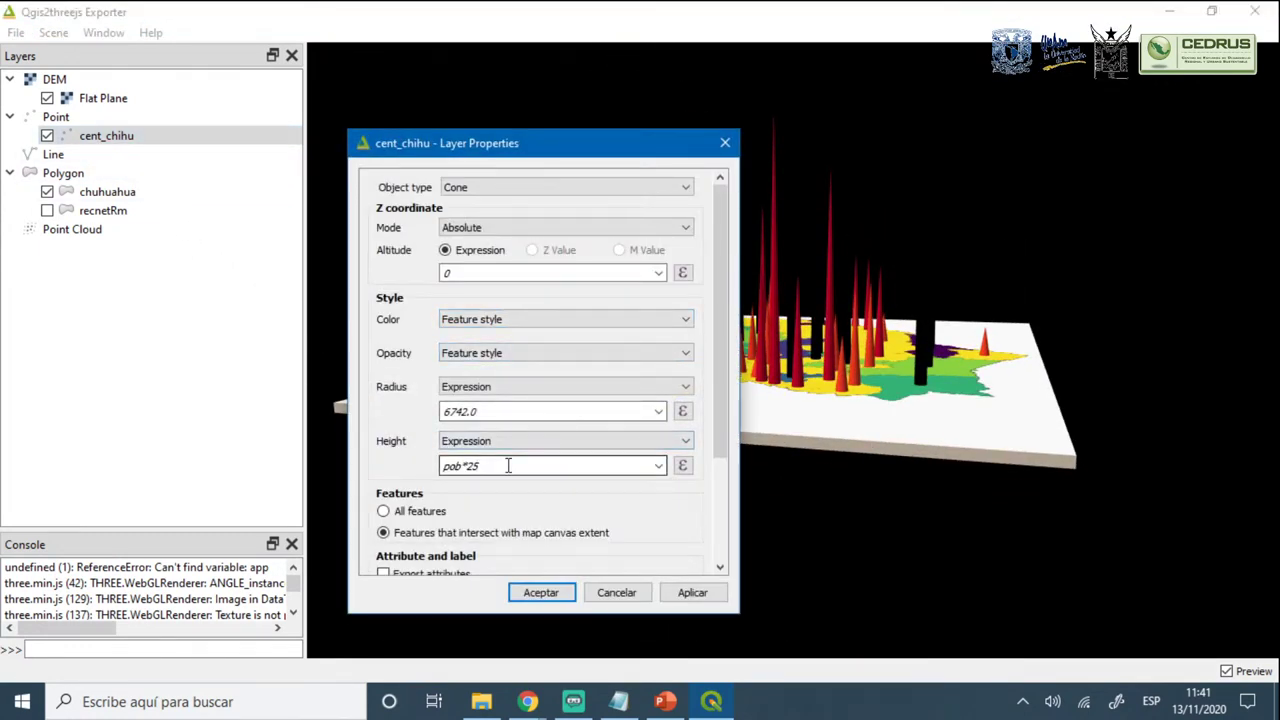
pyautogui.click(530, 187)
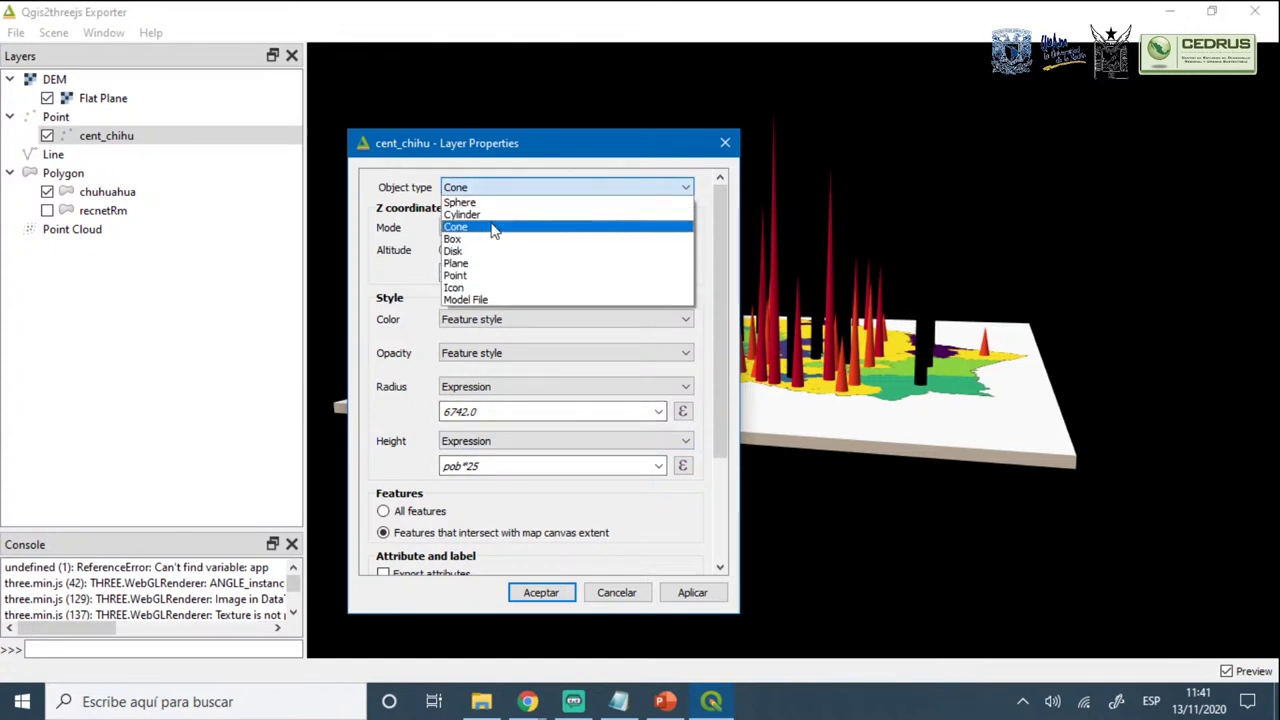
pyautogui.click(493, 228)
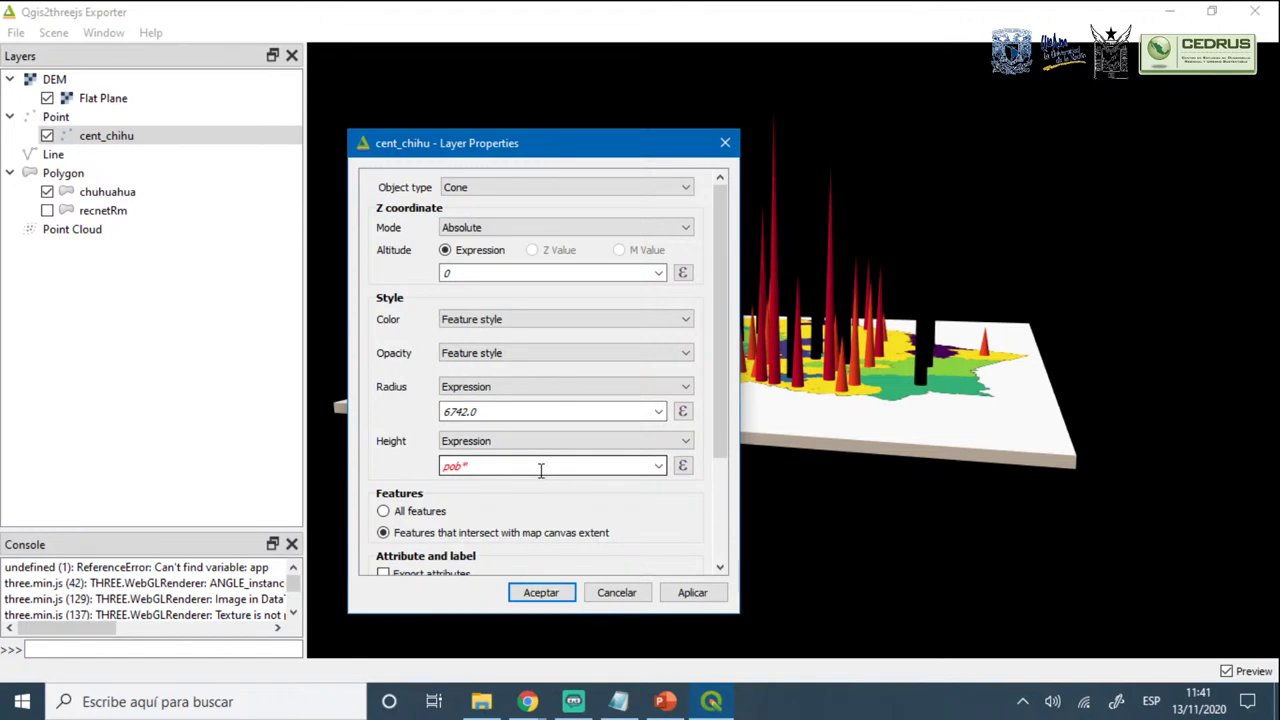
pyautogui.click(692, 595)
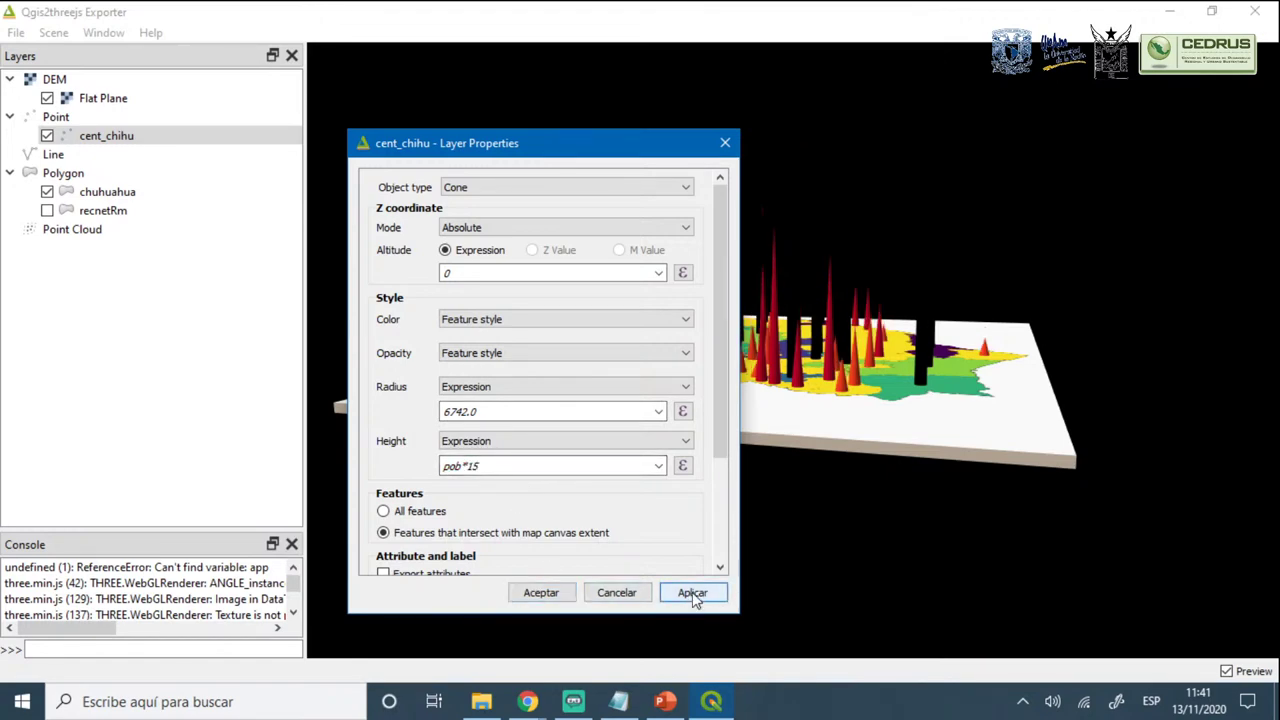
pyautogui.moveTo(876, 339); pyautogui.dragTo(912, 455)
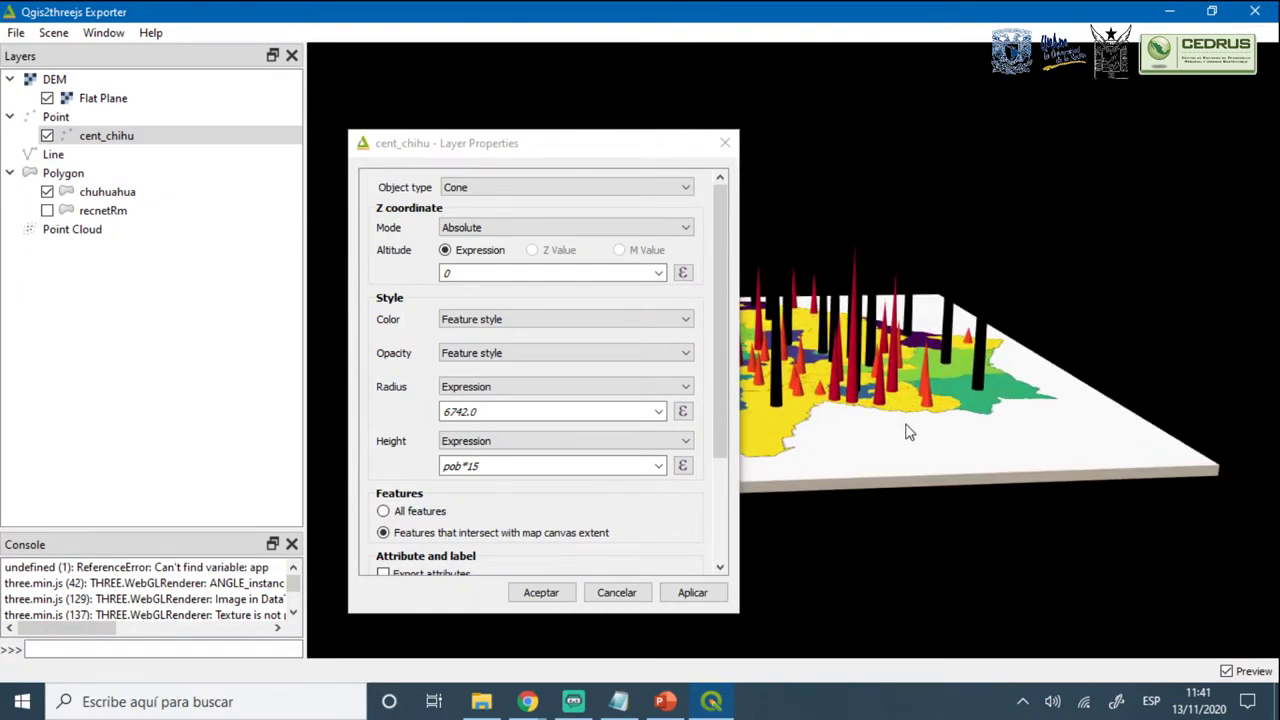
pyautogui.click(725, 143)
pyautogui.moveTo(705, 244); pyautogui.dragTo(747, 371)
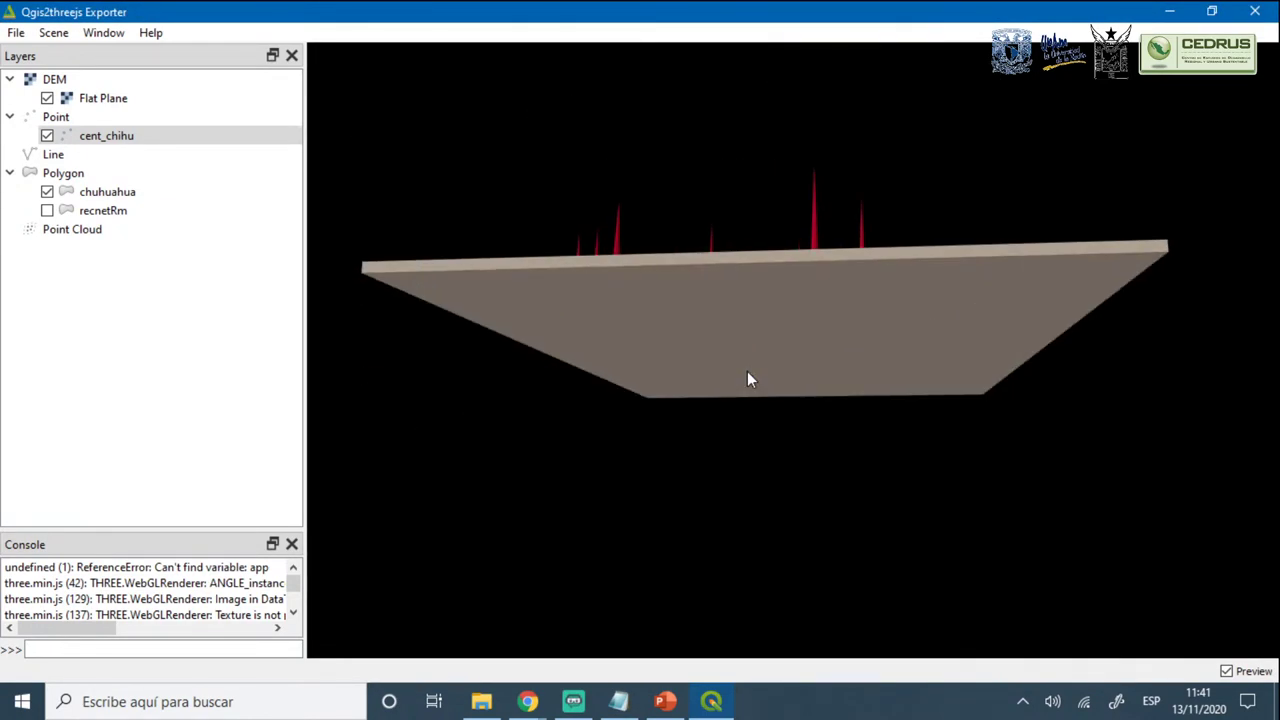
# Switch to the main QGIS window and minimize the Qgis2threejs Exporter
pyautogui.click(716, 702)
pyautogui.click(665, 703)
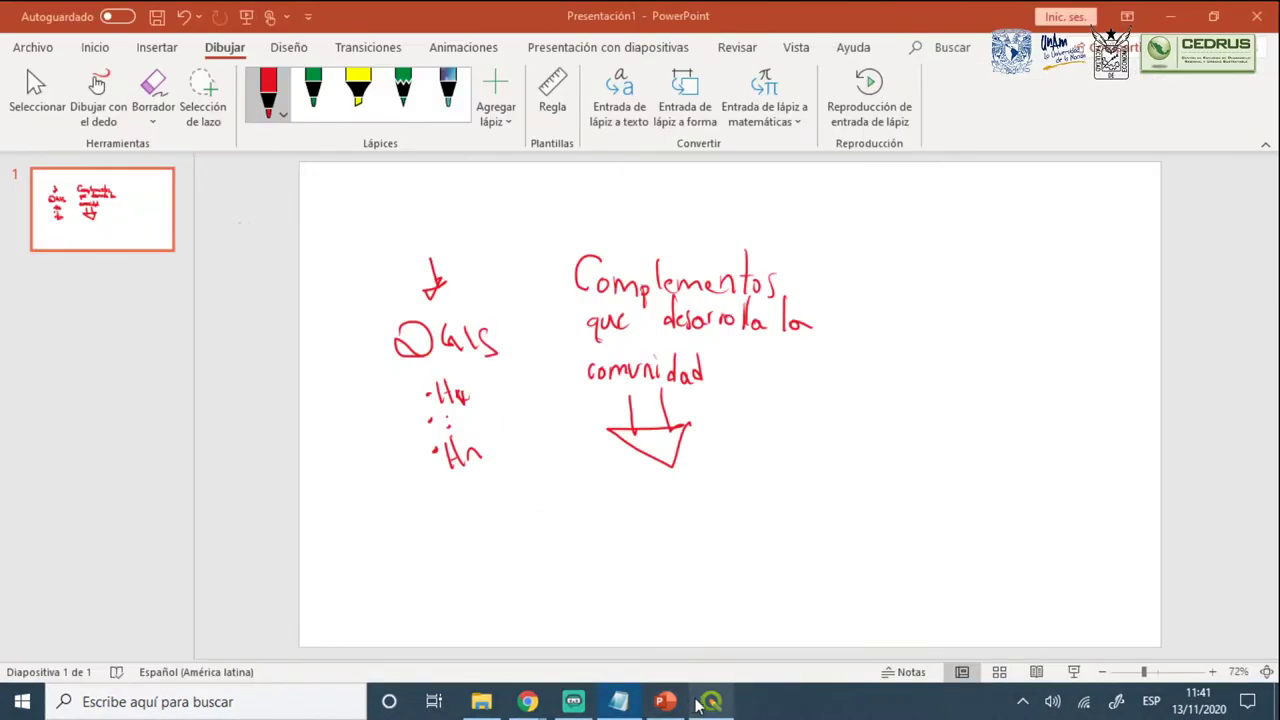
pyautogui.click(665, 704)
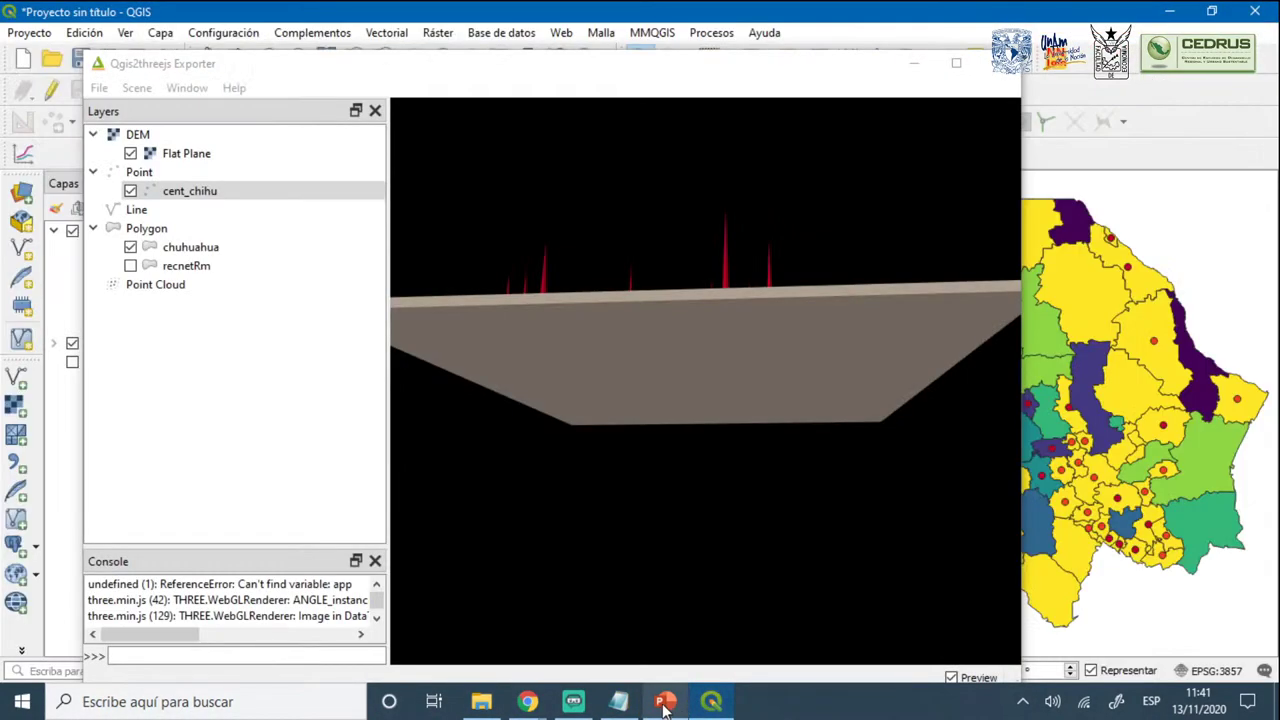
pyautogui.click(913, 63)
# Reset the cent_chihu layer's symbology to Ningún símbolo, then apply and accept it
pyautogui.rightClick(110, 234)
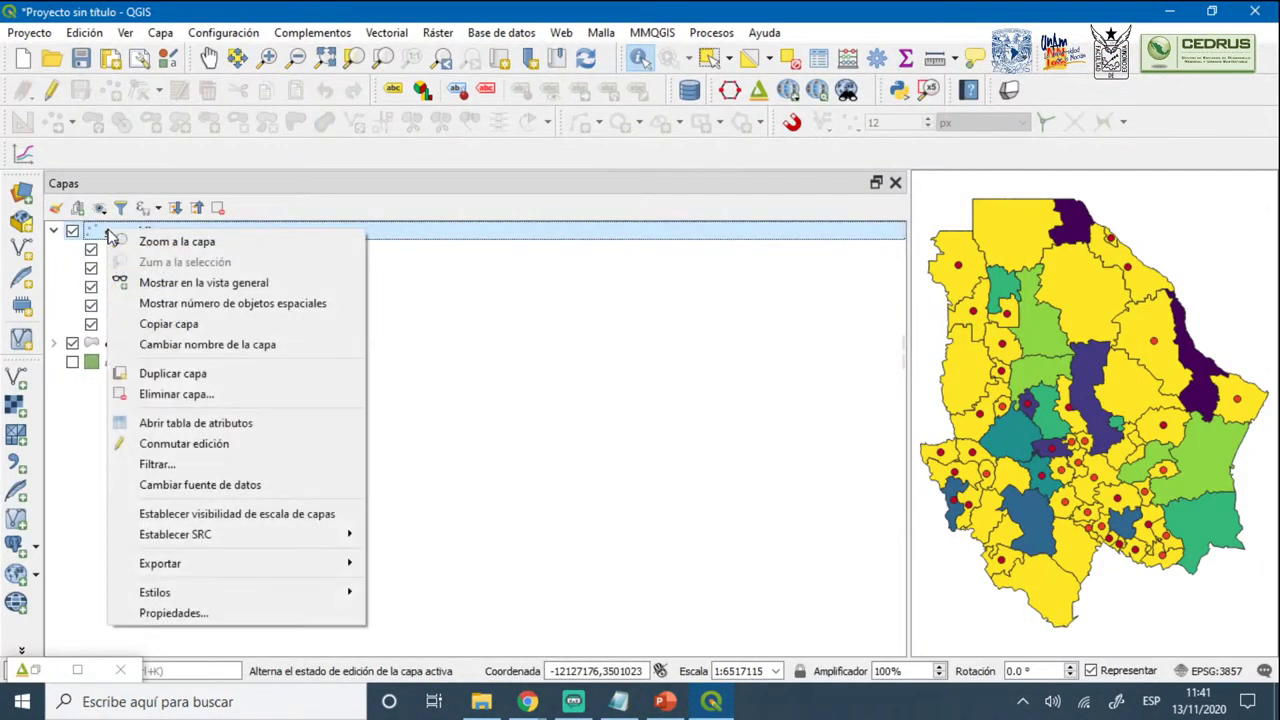
pyautogui.click(212, 615)
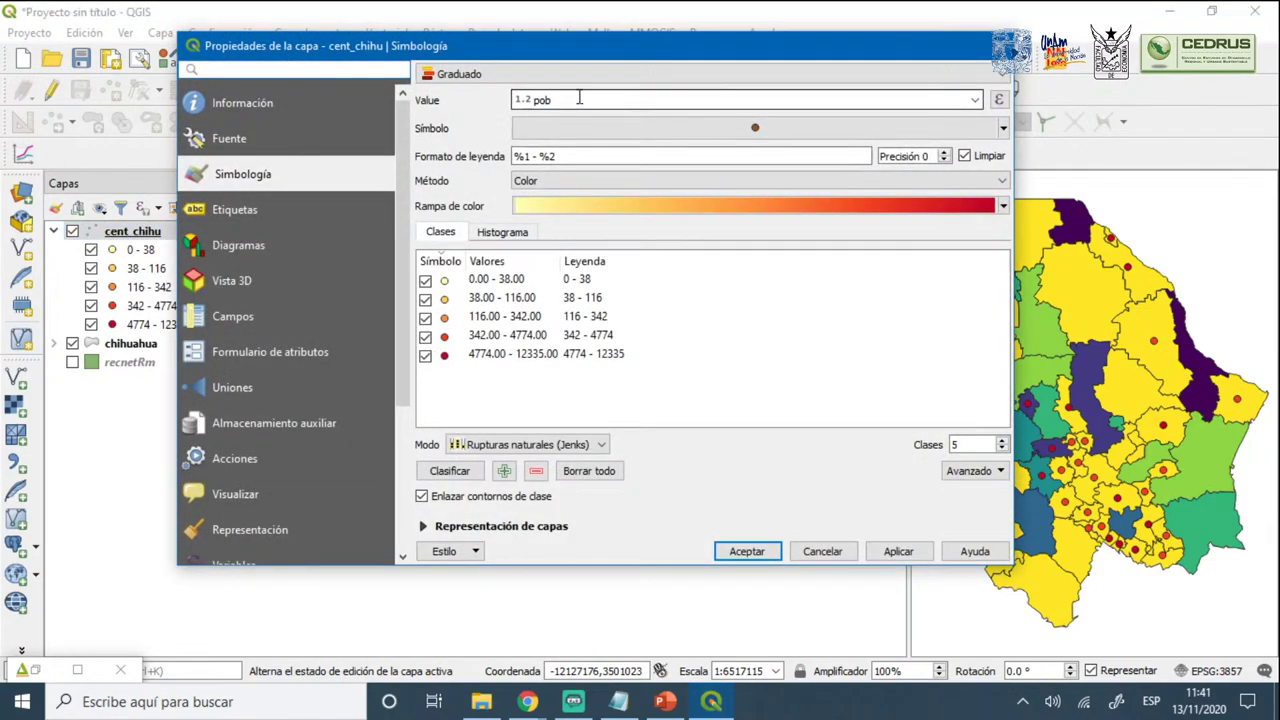
pyautogui.click(562, 76)
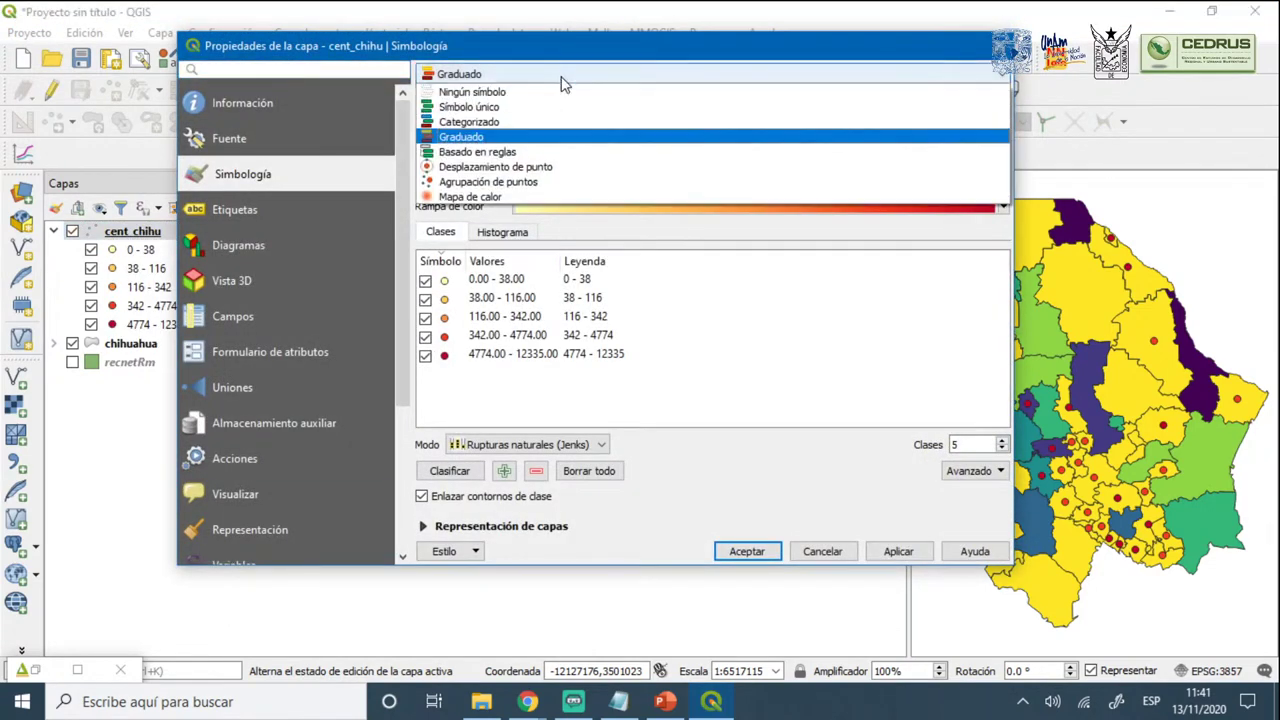
pyautogui.click(530, 96)
pyautogui.click(900, 551)
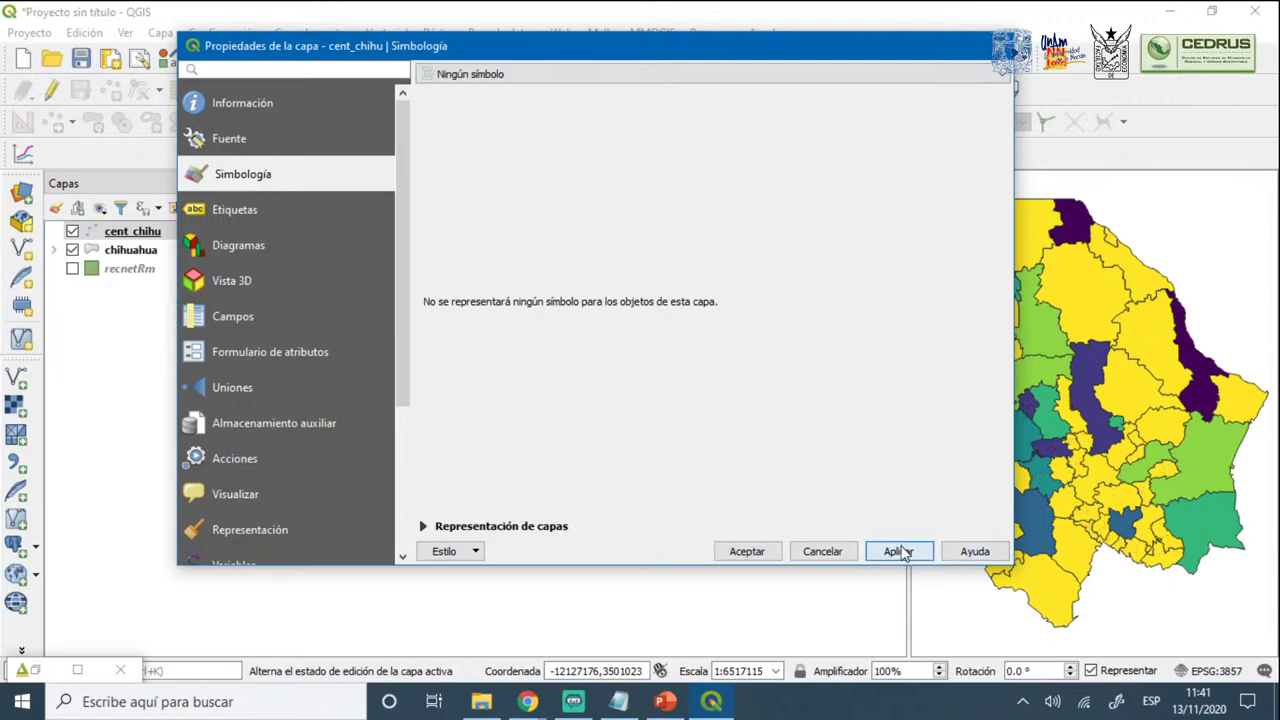
pyautogui.click(767, 558)
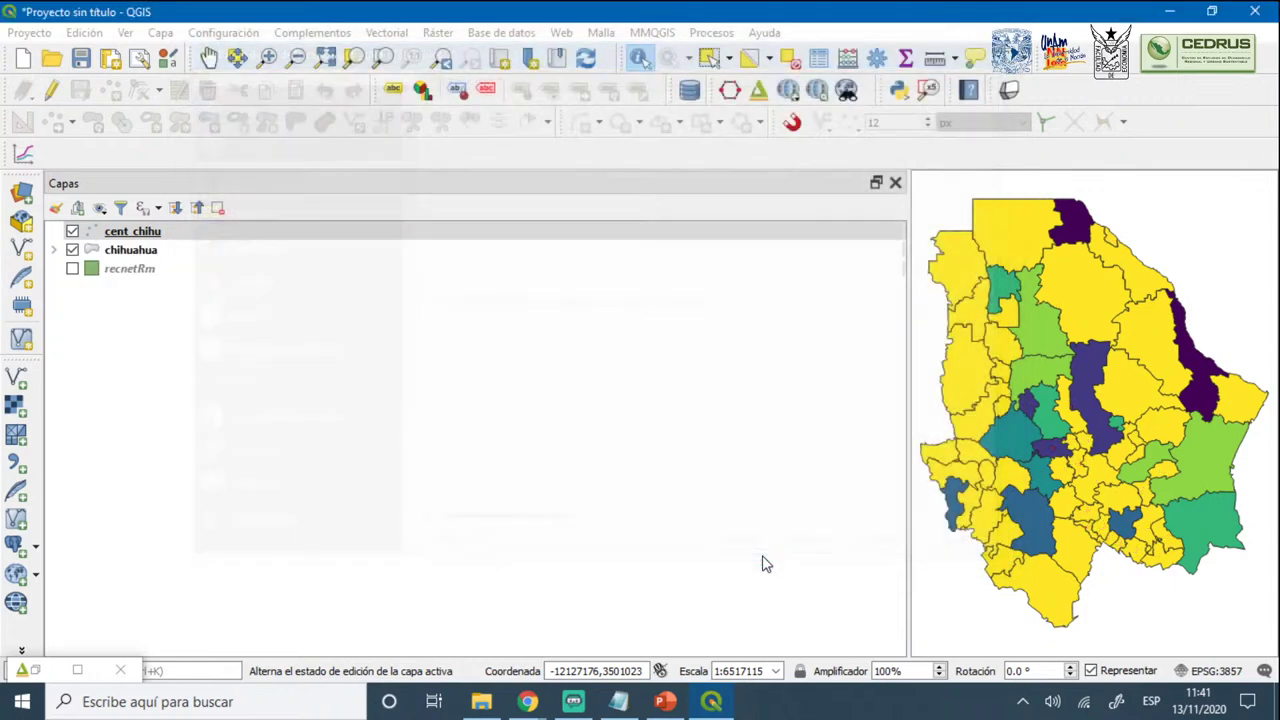
# Set the cent_chihu symbology to Graduado by pob, classified with the Rupturas naturales (Jenks) mode
pyautogui.rightClick(136, 232)
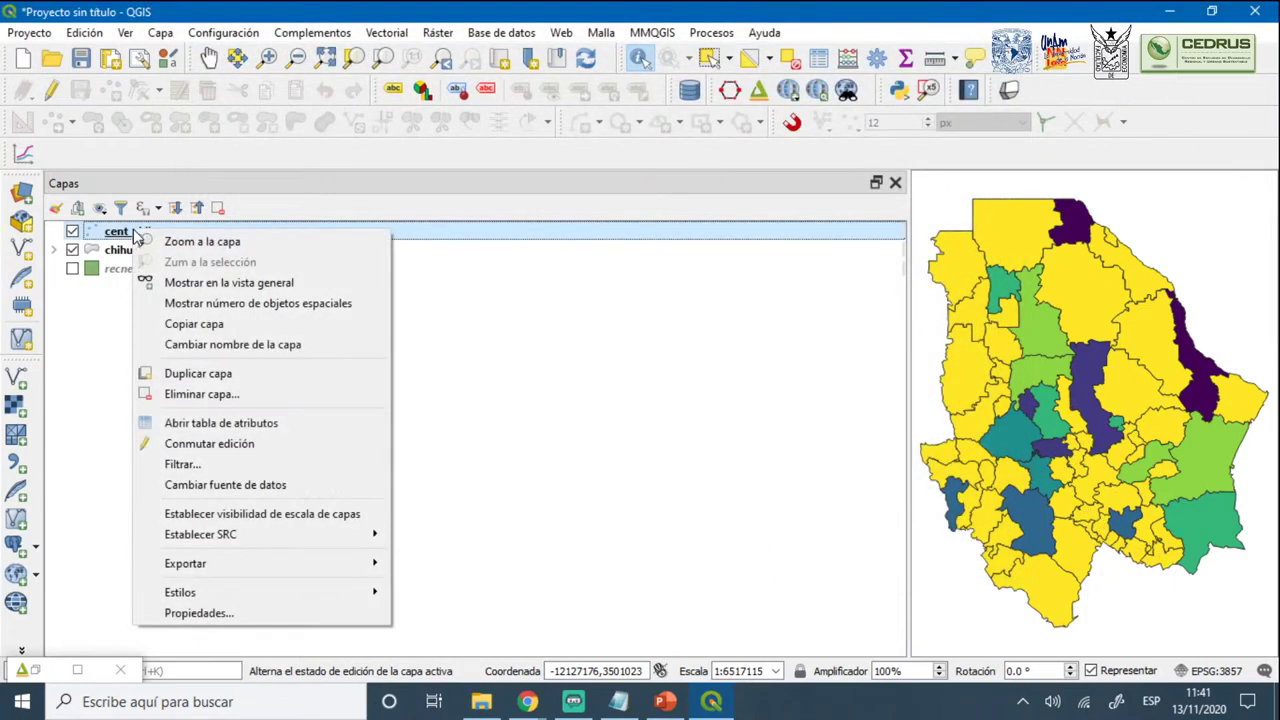
pyautogui.click(212, 613)
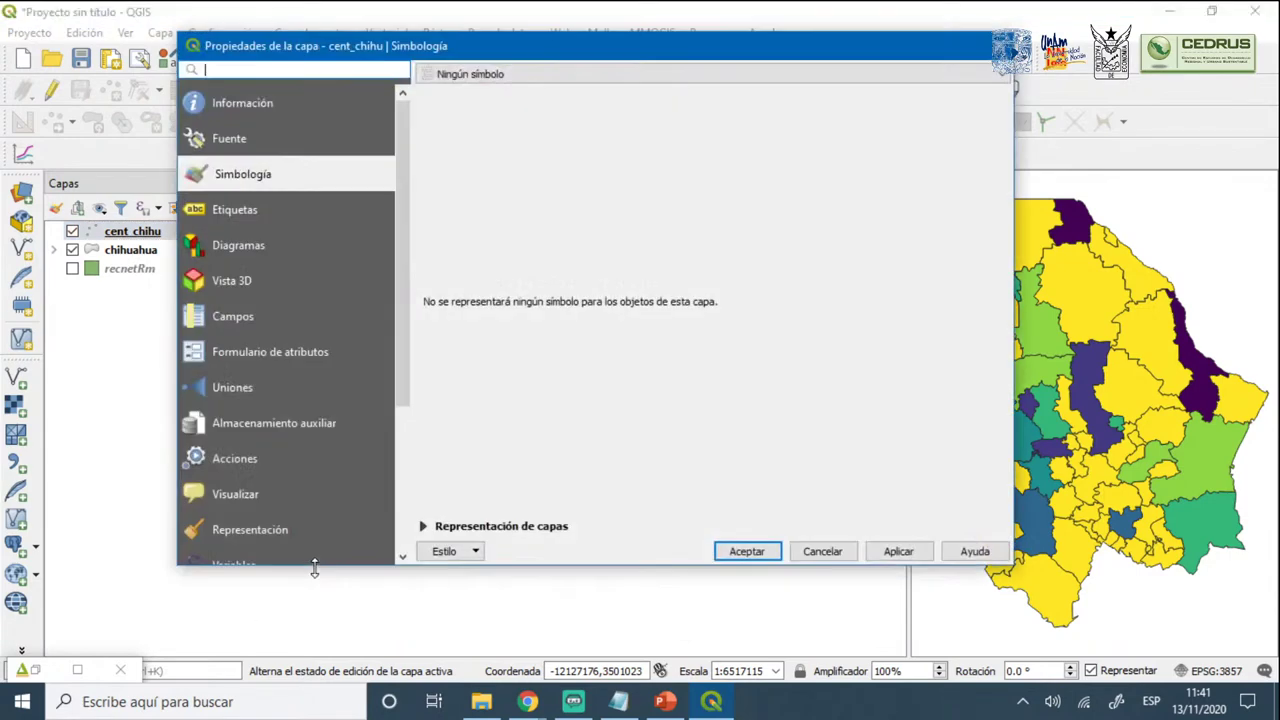
pyautogui.click(524, 75)
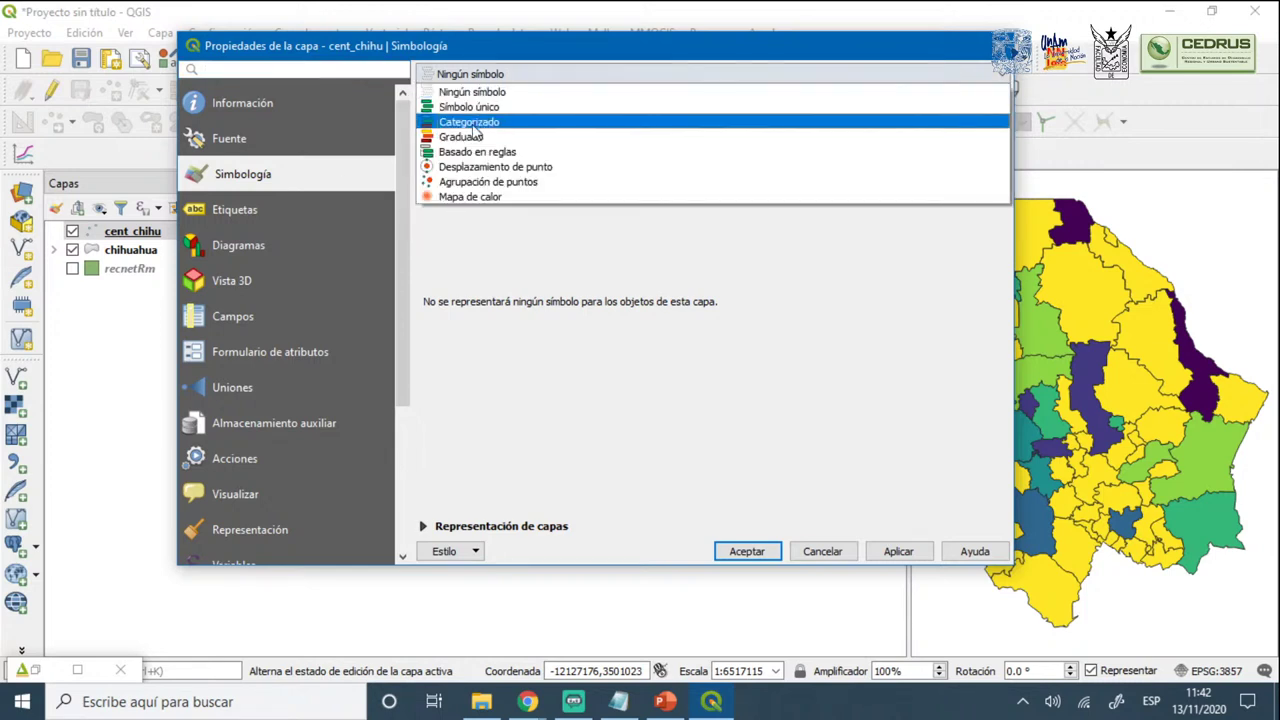
pyautogui.click(470, 137)
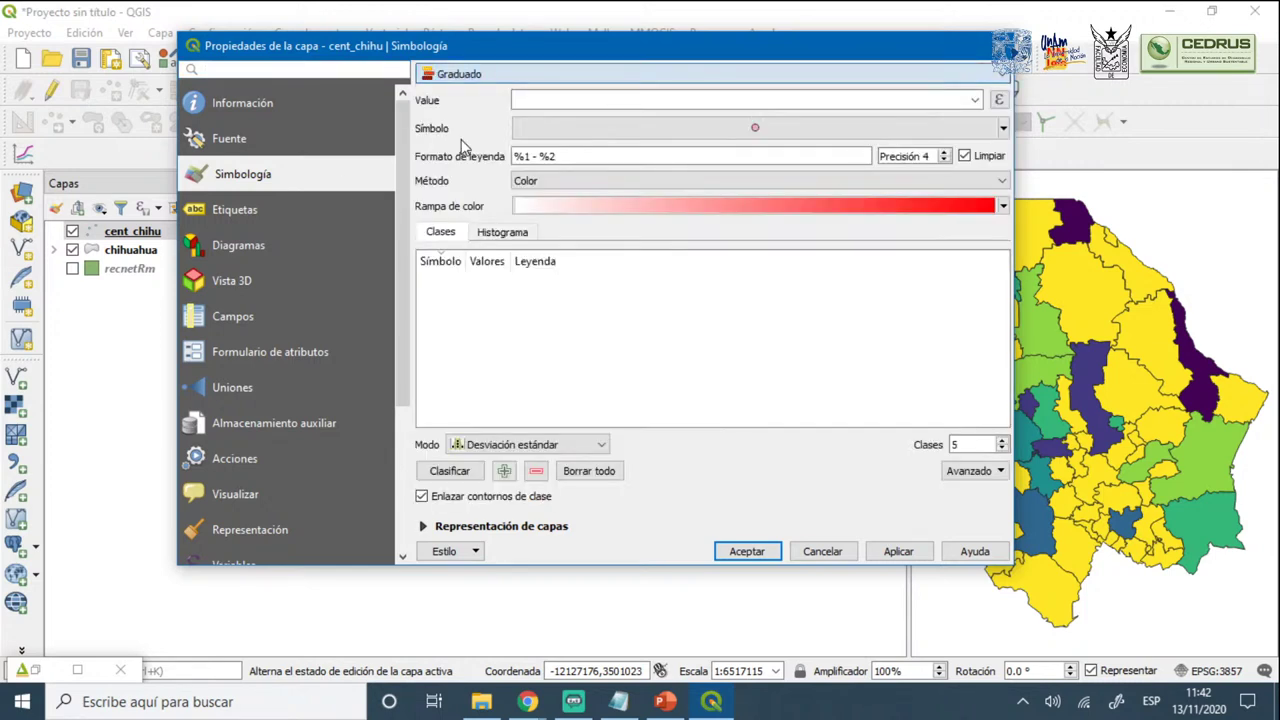
pyautogui.click(975, 100)
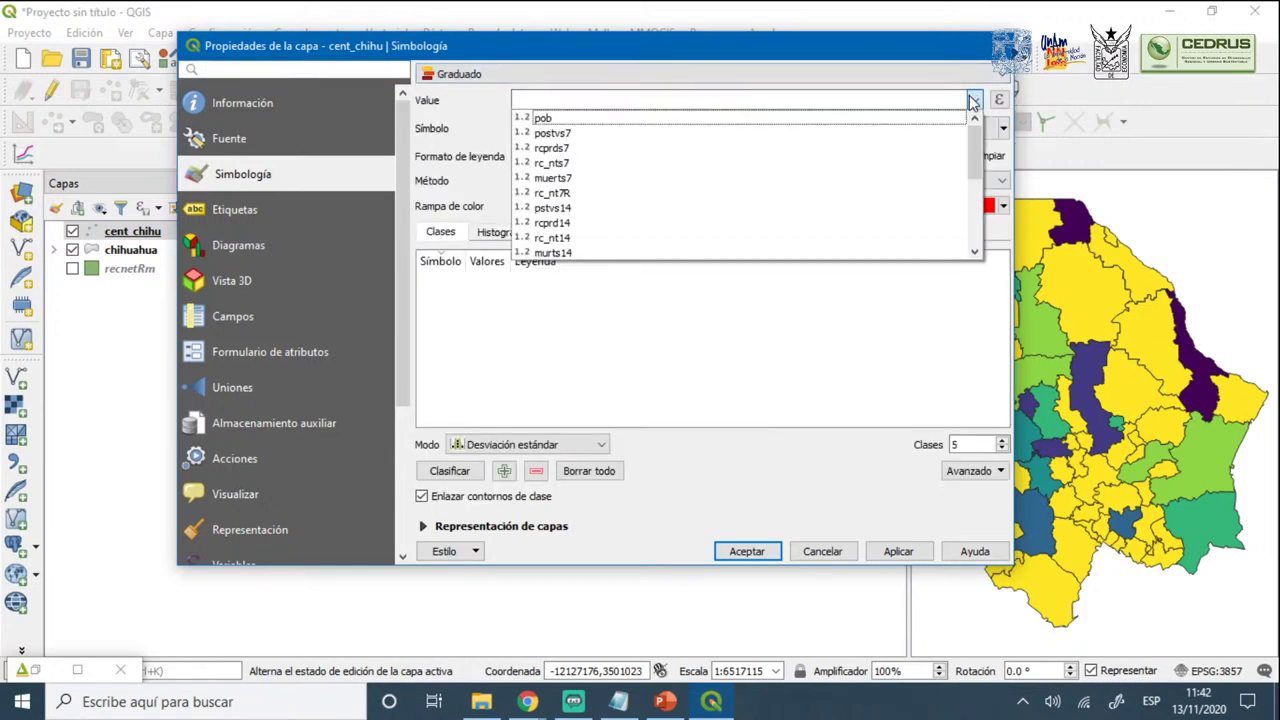
pyautogui.click(548, 119)
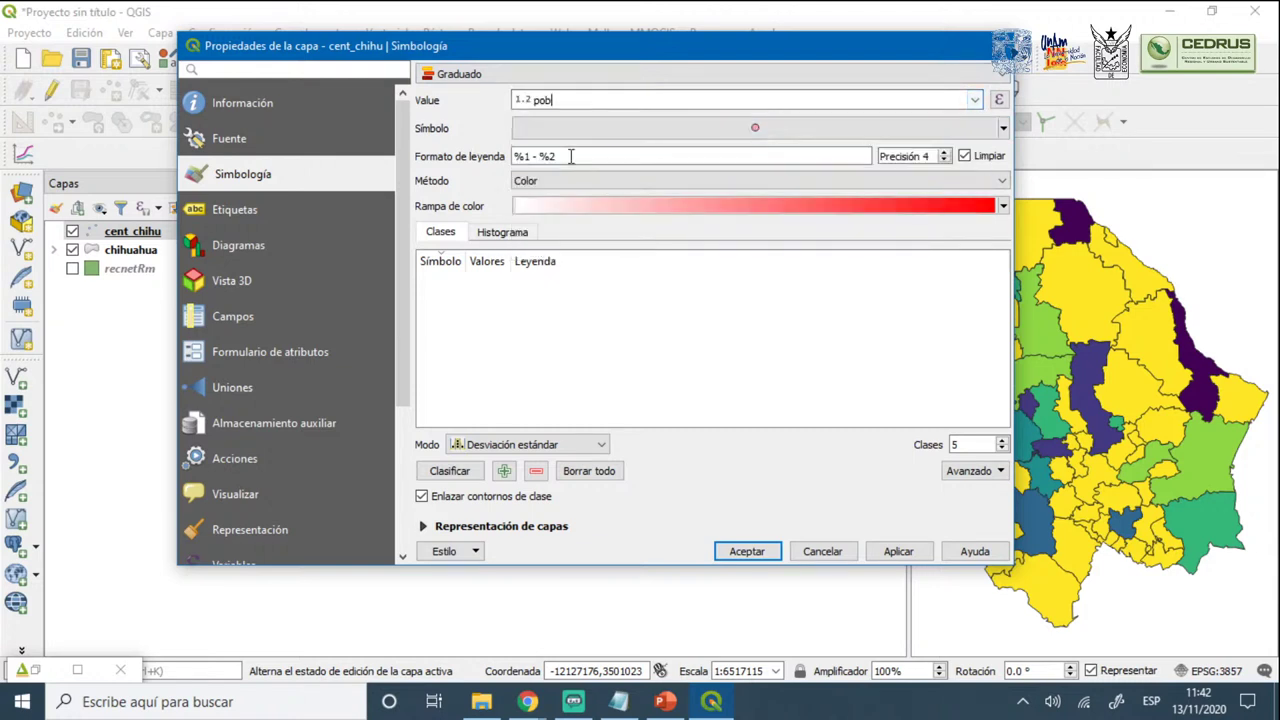
pyautogui.click(500, 445)
pyautogui.click(503, 531)
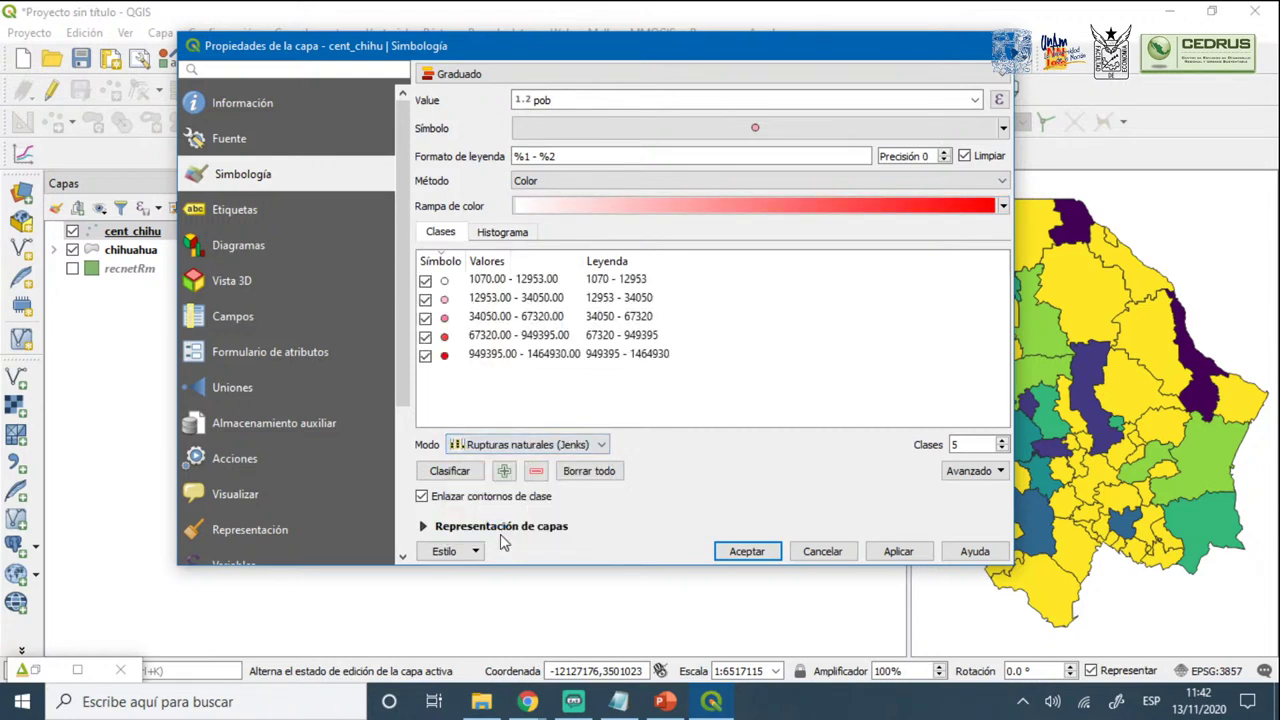
# Try the YlOrRd color ramp on the pob classes
pyautogui.click(724, 208)
pyautogui.moveTo(676, 475)
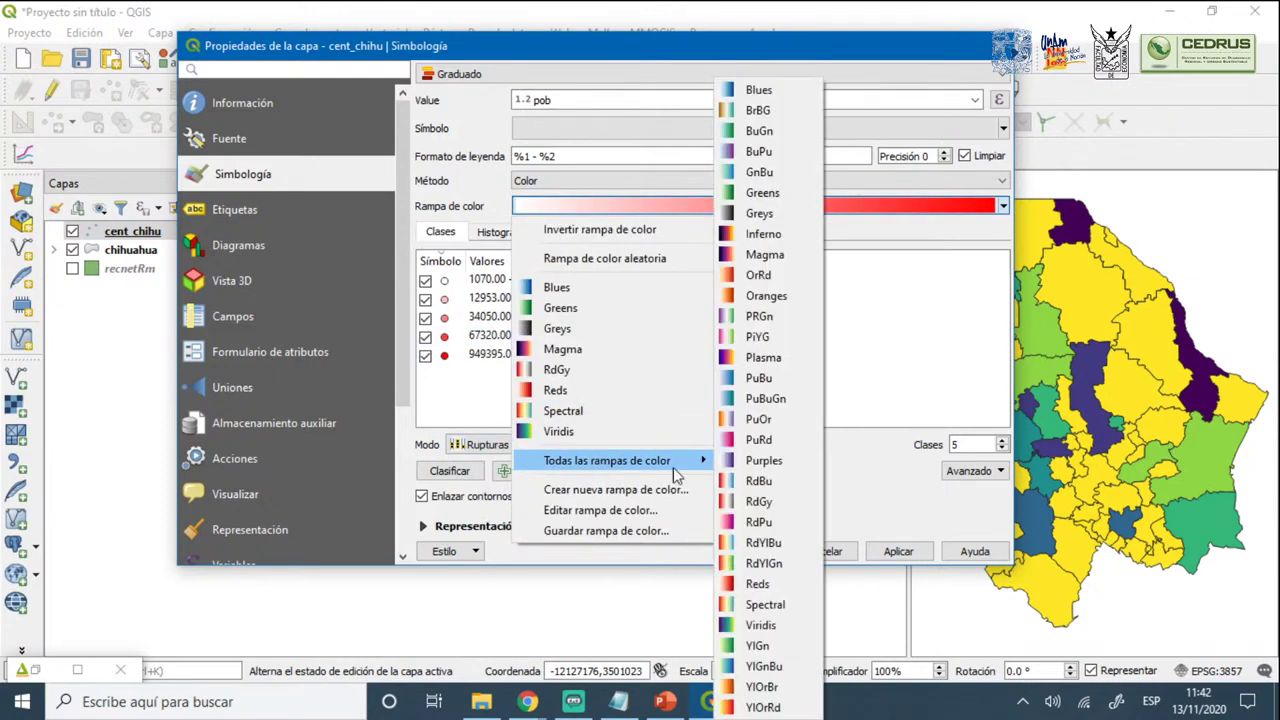
pyautogui.click(762, 707)
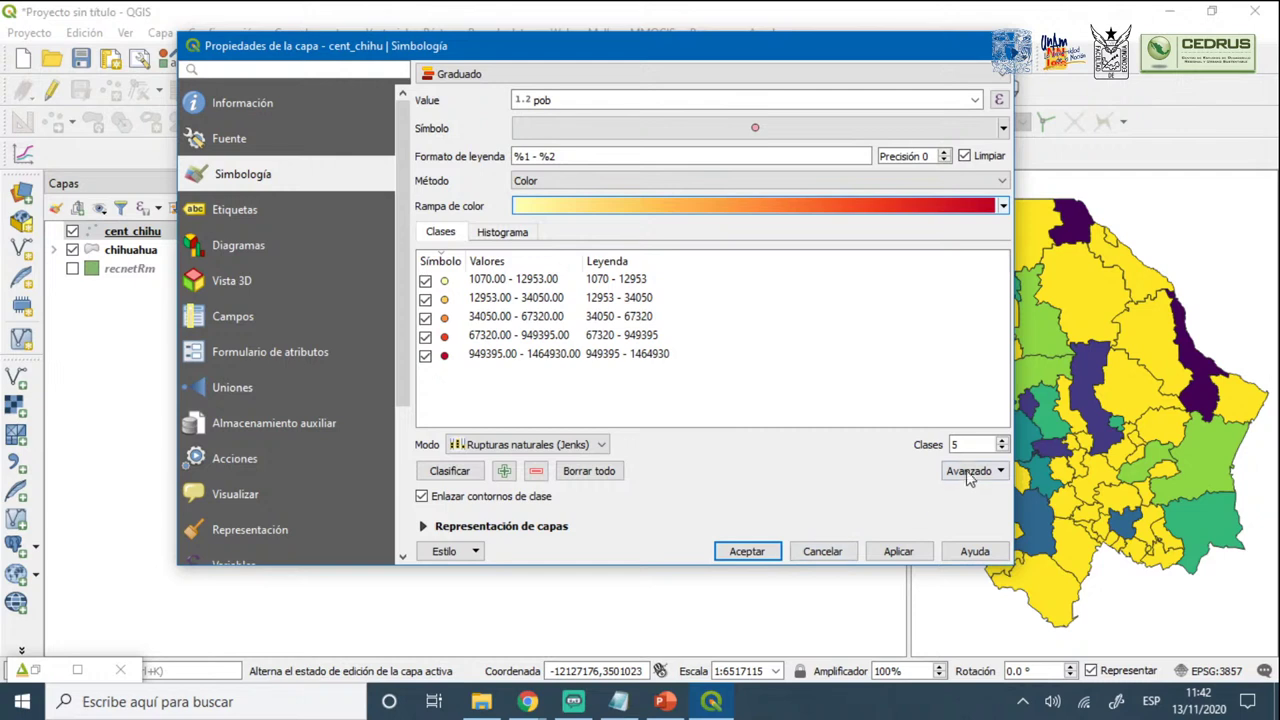
# Choose the PuRd color ramp for the pob classes, then apply and accept the symbology
pyautogui.click(628, 208)
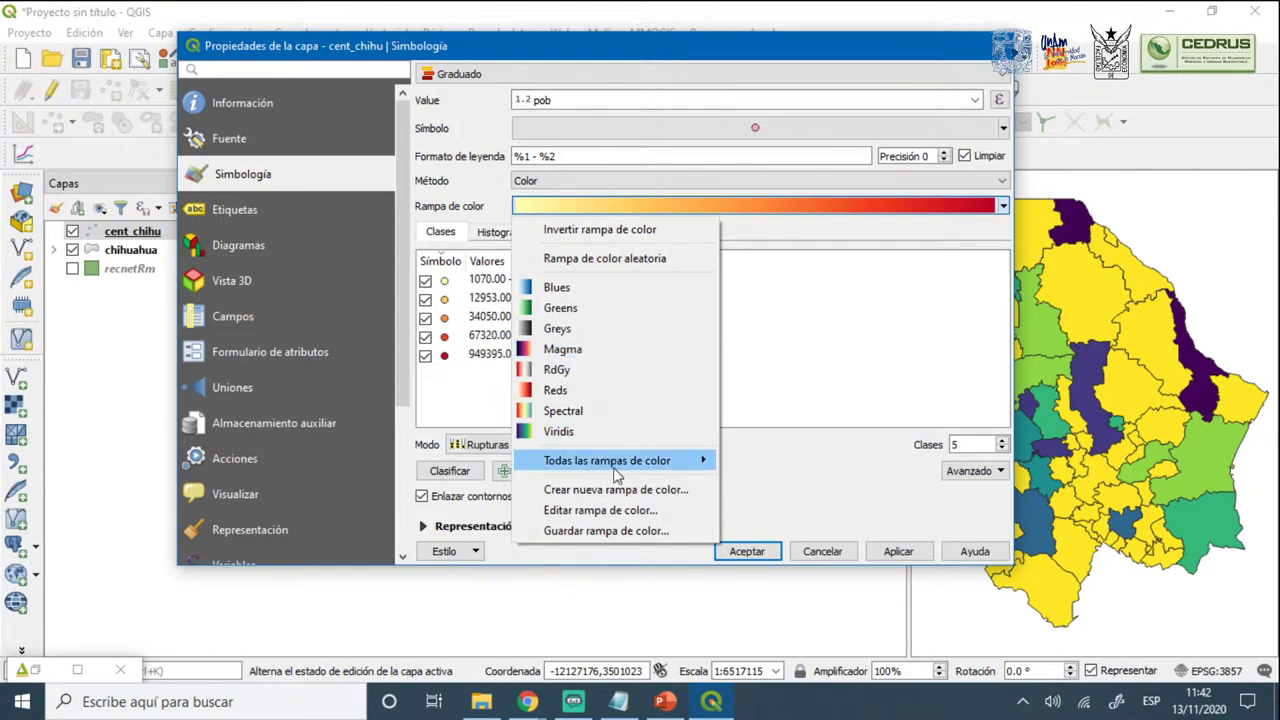
pyautogui.moveTo(622, 464)
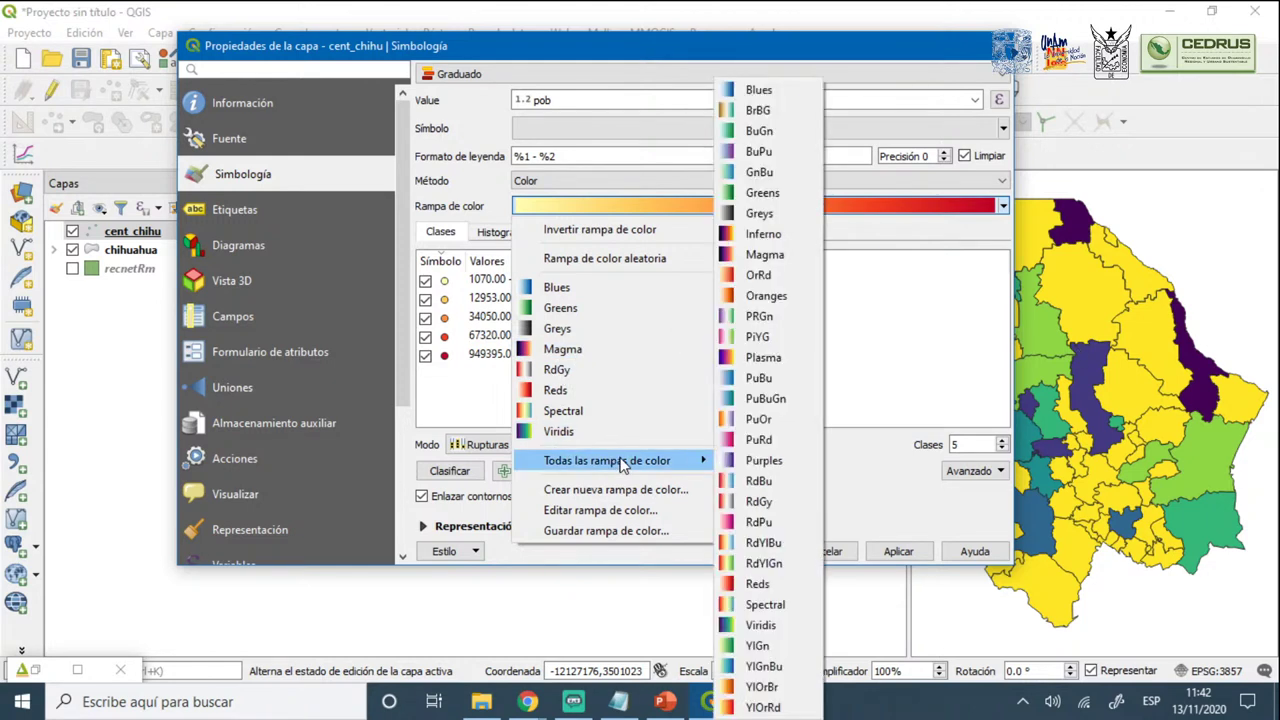
pyautogui.click(760, 442)
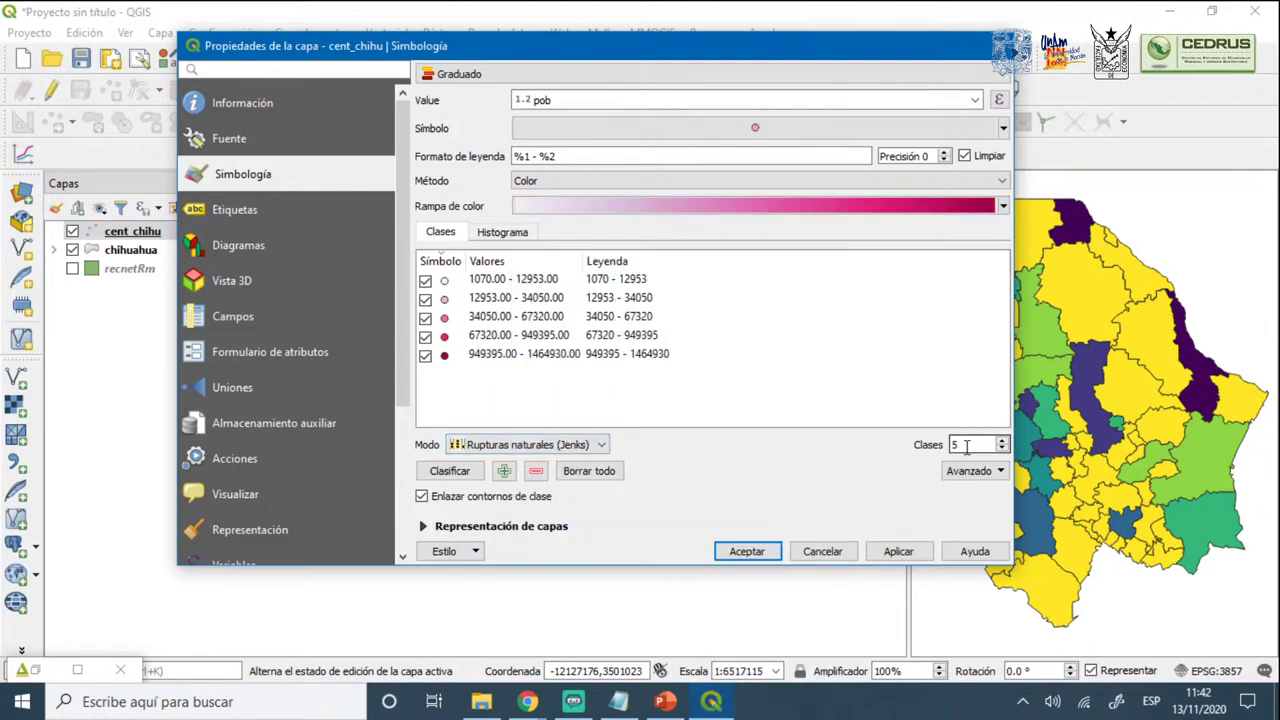
pyautogui.click(898, 555)
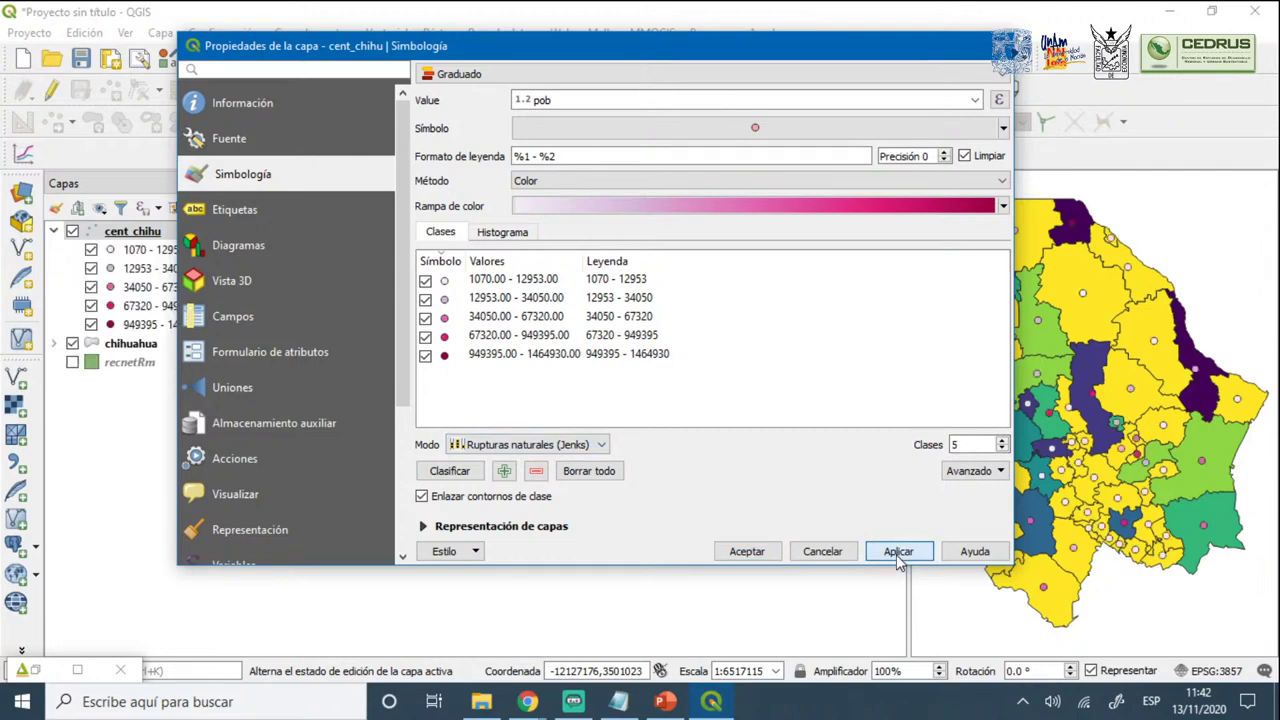
pyautogui.click(745, 552)
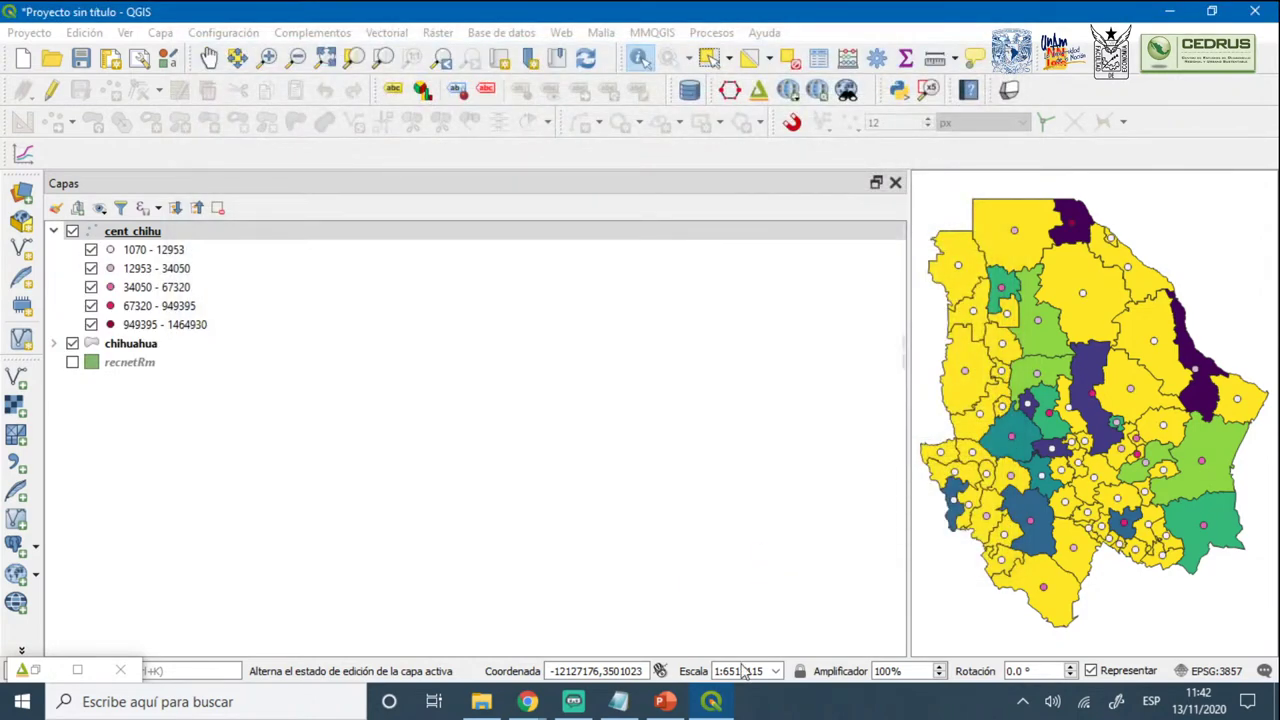
# Return to the Qgis2threejs Exporter, maximize its window and view the recolored cones from above the map
pyautogui.click(712, 703)
pyautogui.click(712, 703)
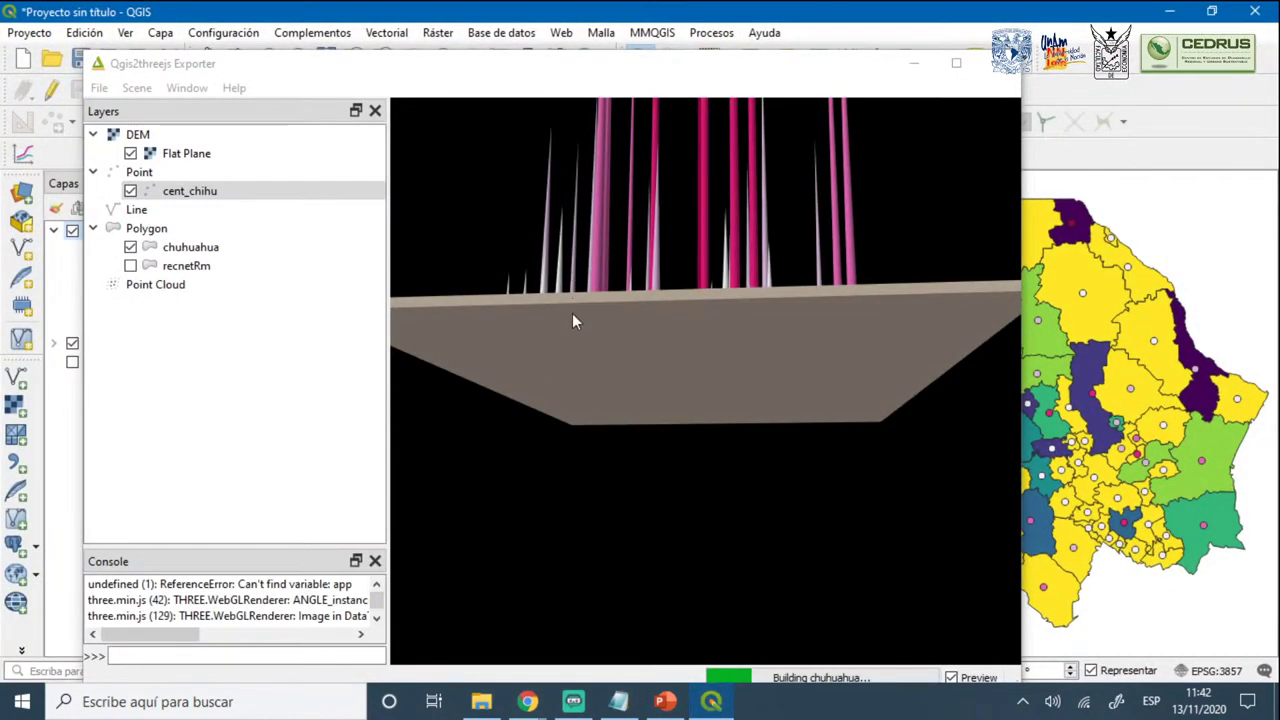
pyautogui.click(958, 64)
pyautogui.moveTo(811, 251); pyautogui.dragTo(800, 292)
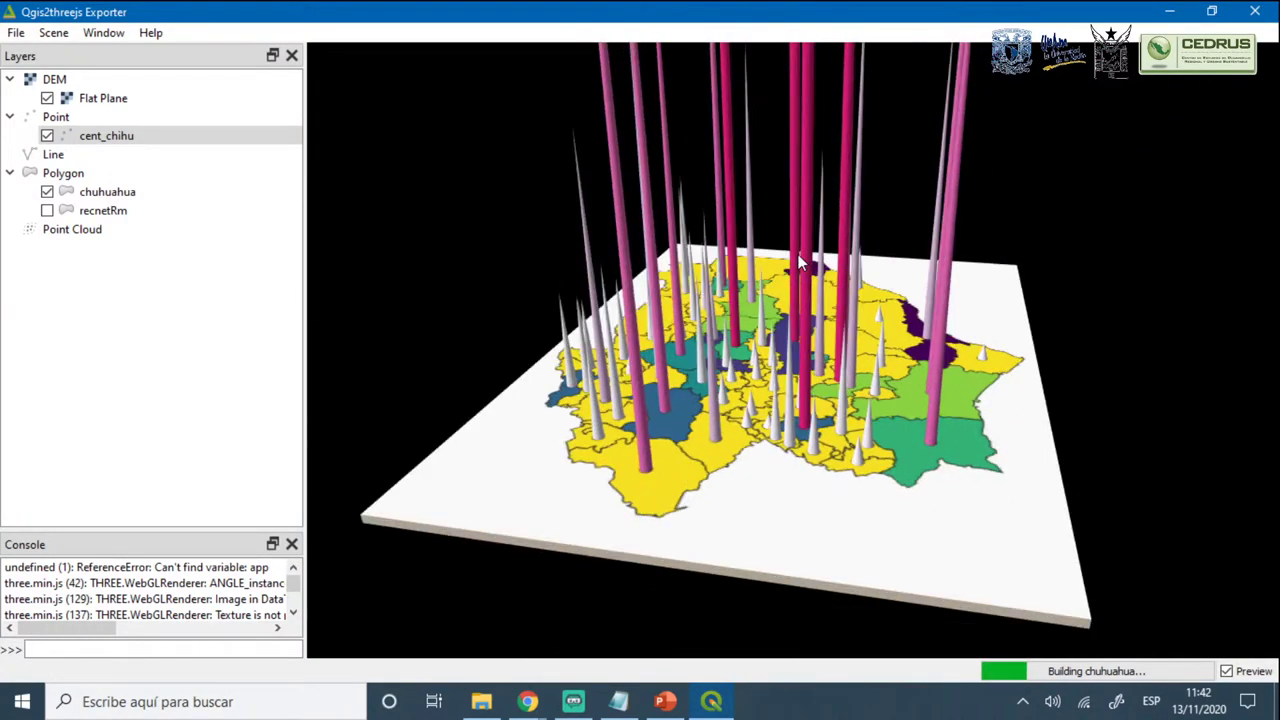
# Reduce the cent_chihu cone height expression through pob*5 and pob*2 to pob*.8, accept it and inspect the scene
pyautogui.rightClick(118, 142)
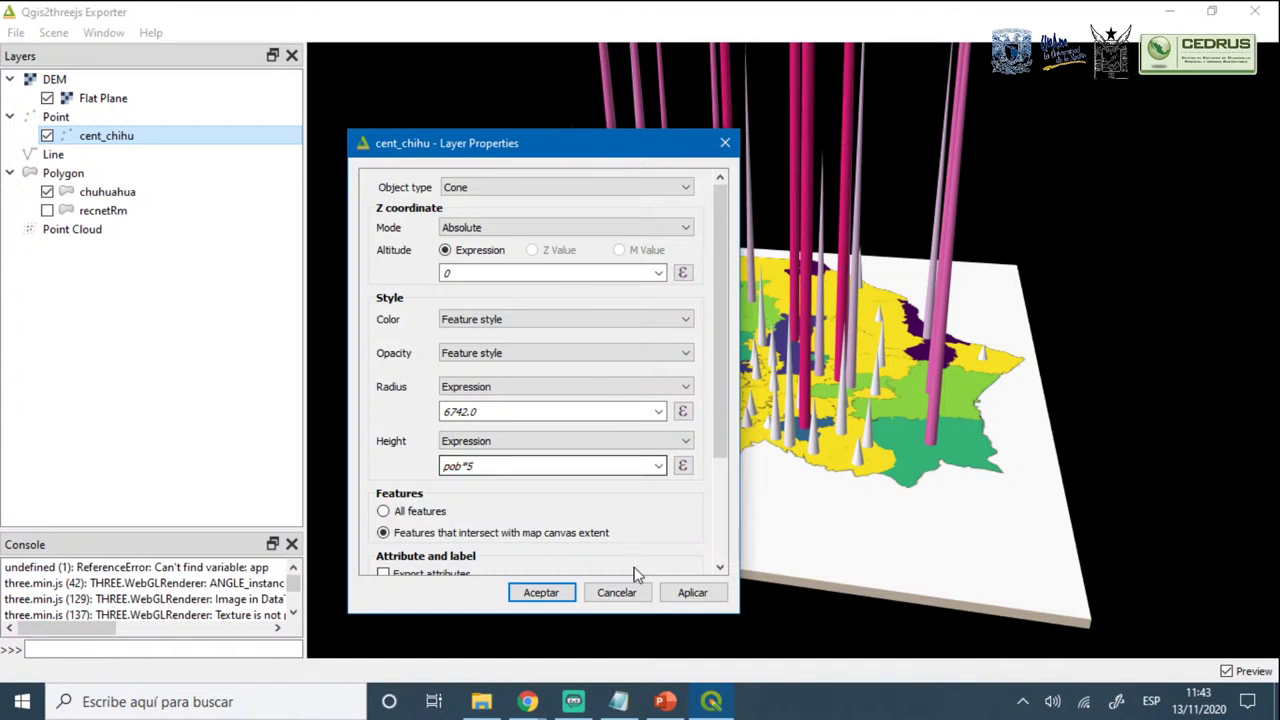
pyautogui.click(692, 592)
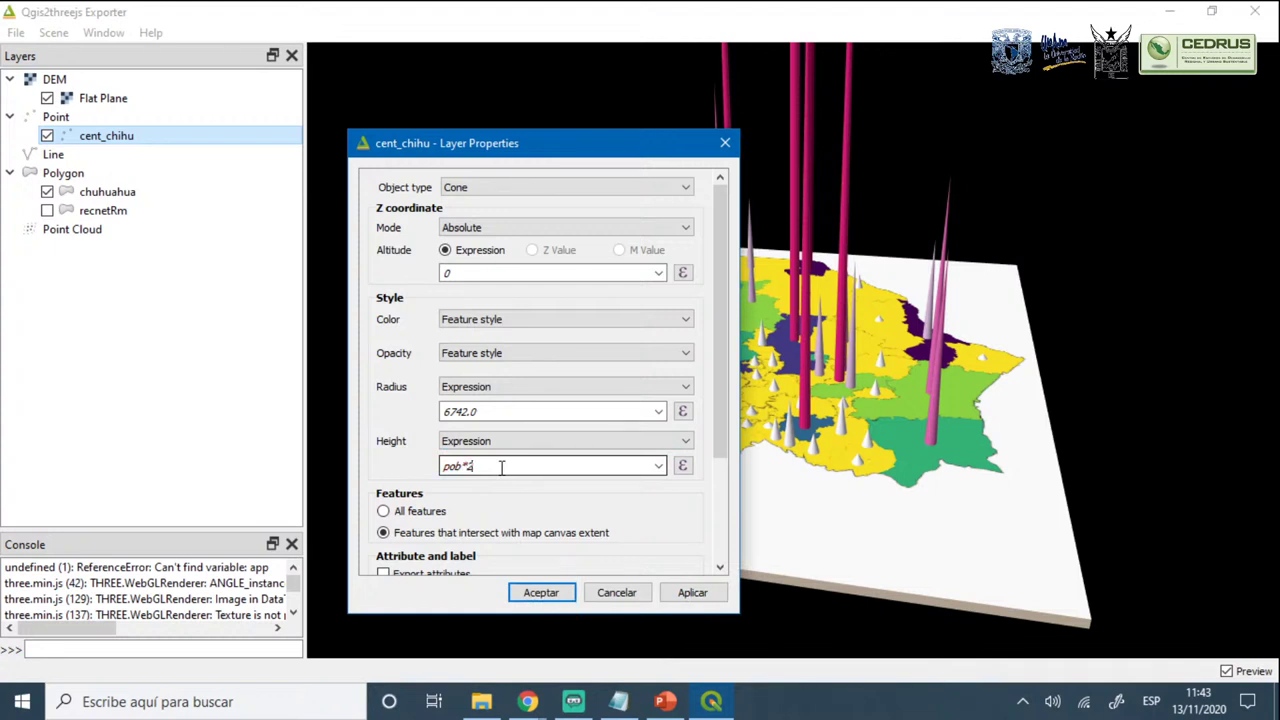
pyautogui.click(701, 593)
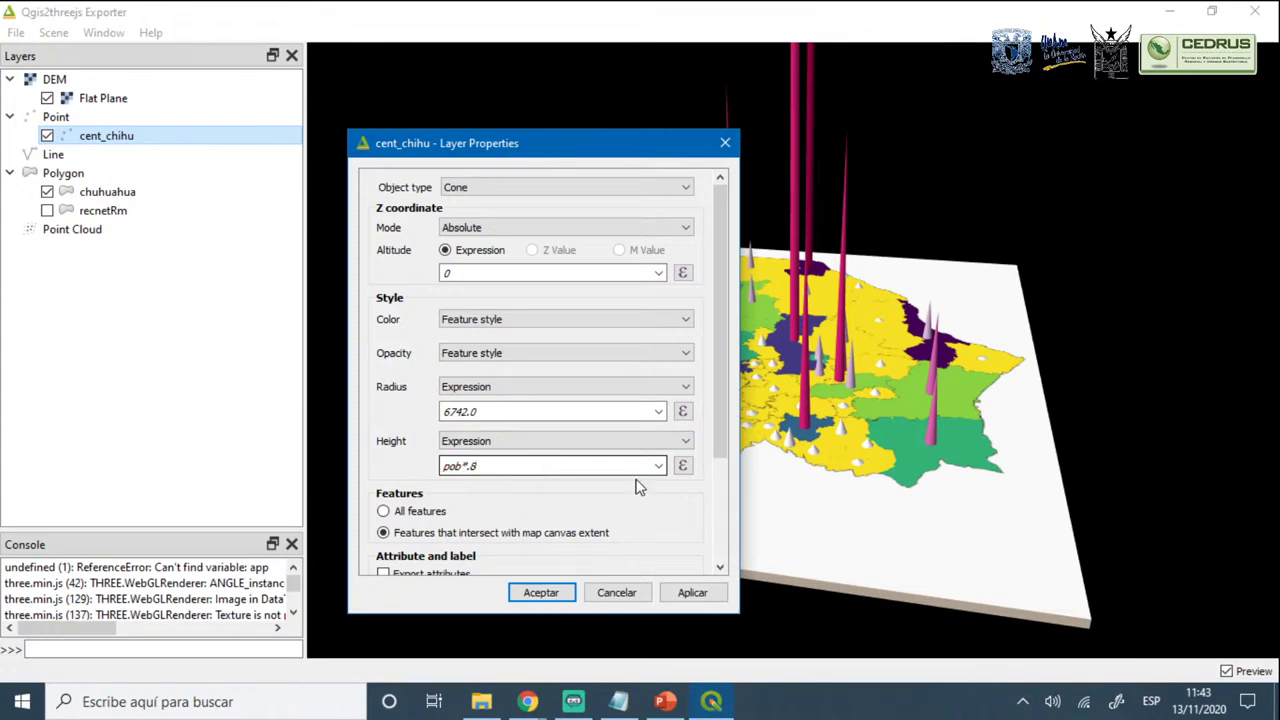
pyautogui.click(694, 598)
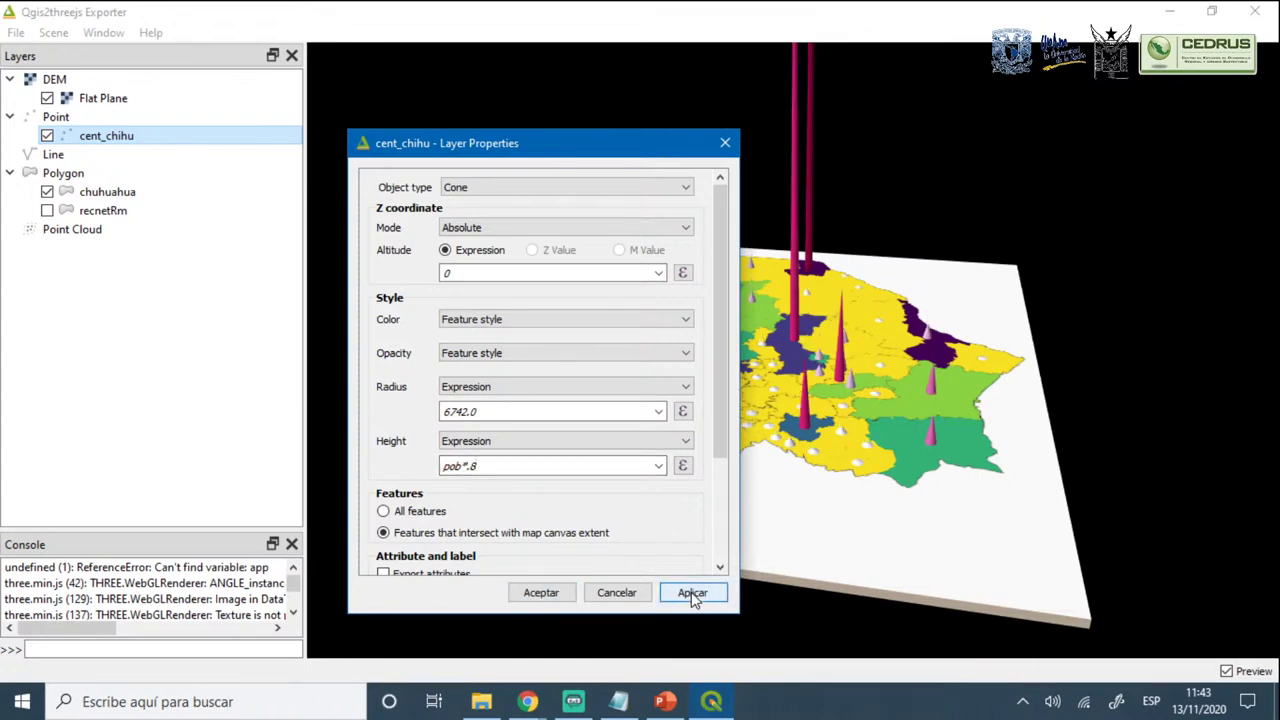
pyautogui.click(541, 593)
pyautogui.moveTo(749, 520)
pyautogui.mouseDown()
pyautogui.moveTo(685, 548)
pyautogui.moveTo(724, 447)
pyautogui.moveTo(726, 491)
pyautogui.moveTo(866, 463)
pyautogui.moveTo(790, 535)
pyautogui.moveTo(669, 469)
pyautogui.moveTo(839, 588)
pyautogui.moveTo(806, 449)
pyautogui.moveTo(766, 506)
pyautogui.moveTo(686, 497)
pyautogui.moveTo(753, 507)
pyautogui.mouseUp()
pyautogui.moveTo(750, 445); pyautogui.dragTo(789, 323)
pyautogui.scroll(2, 789, 323)
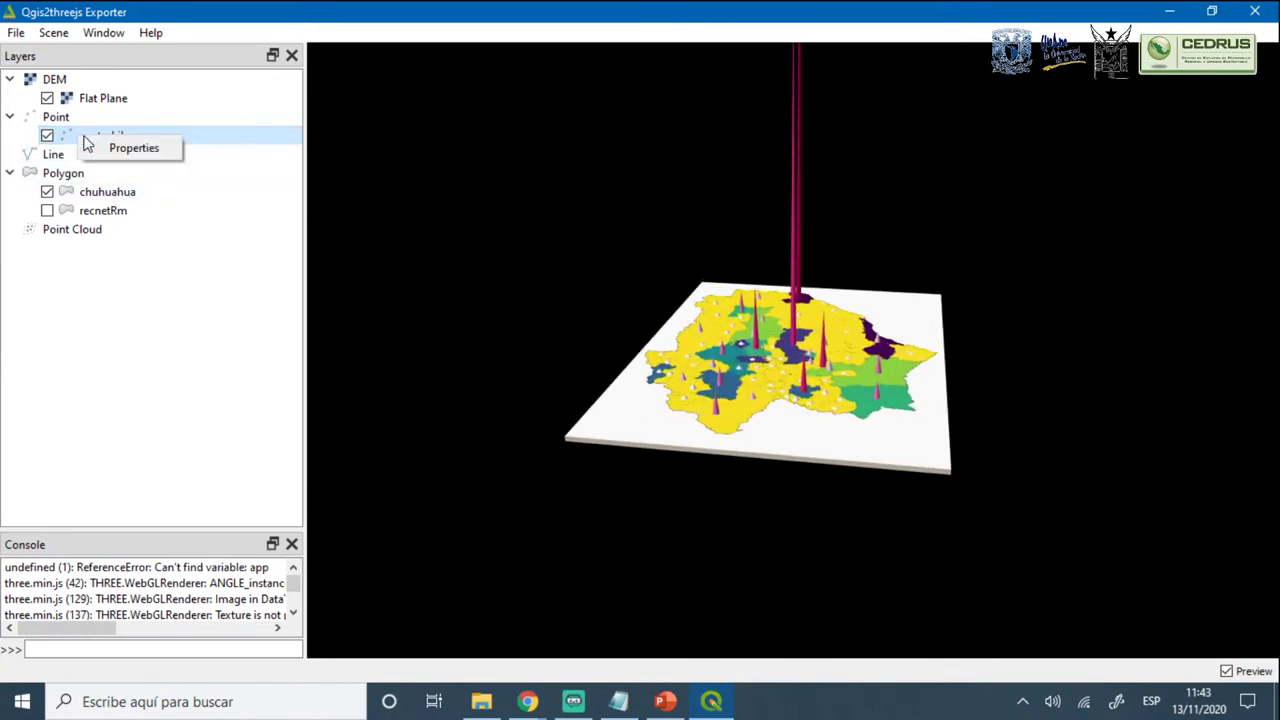
# Set the cent_chihu cone height expression to pob*.3, apply and accept it, and inspect the scene from other angles
pyautogui.doubleClick(114, 140)
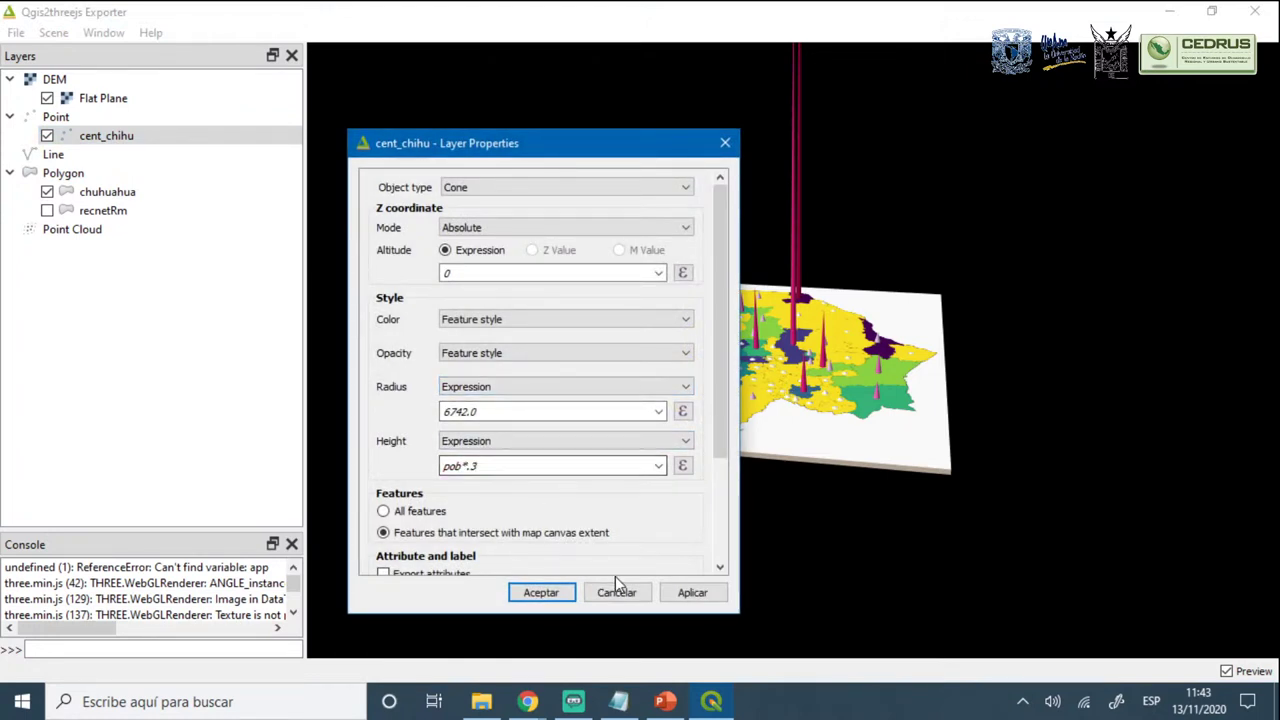
pyautogui.click(688, 592)
pyautogui.click(541, 592)
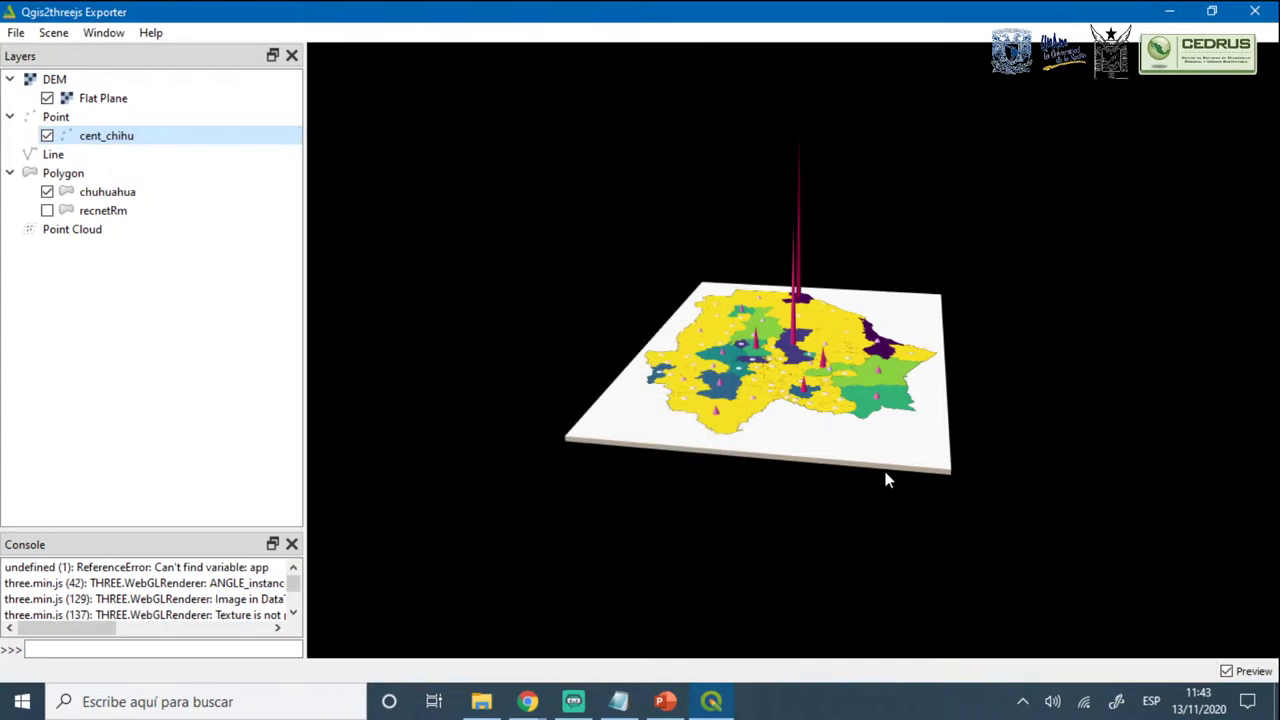
pyautogui.moveTo(885, 480); pyautogui.dragTo(802, 473)
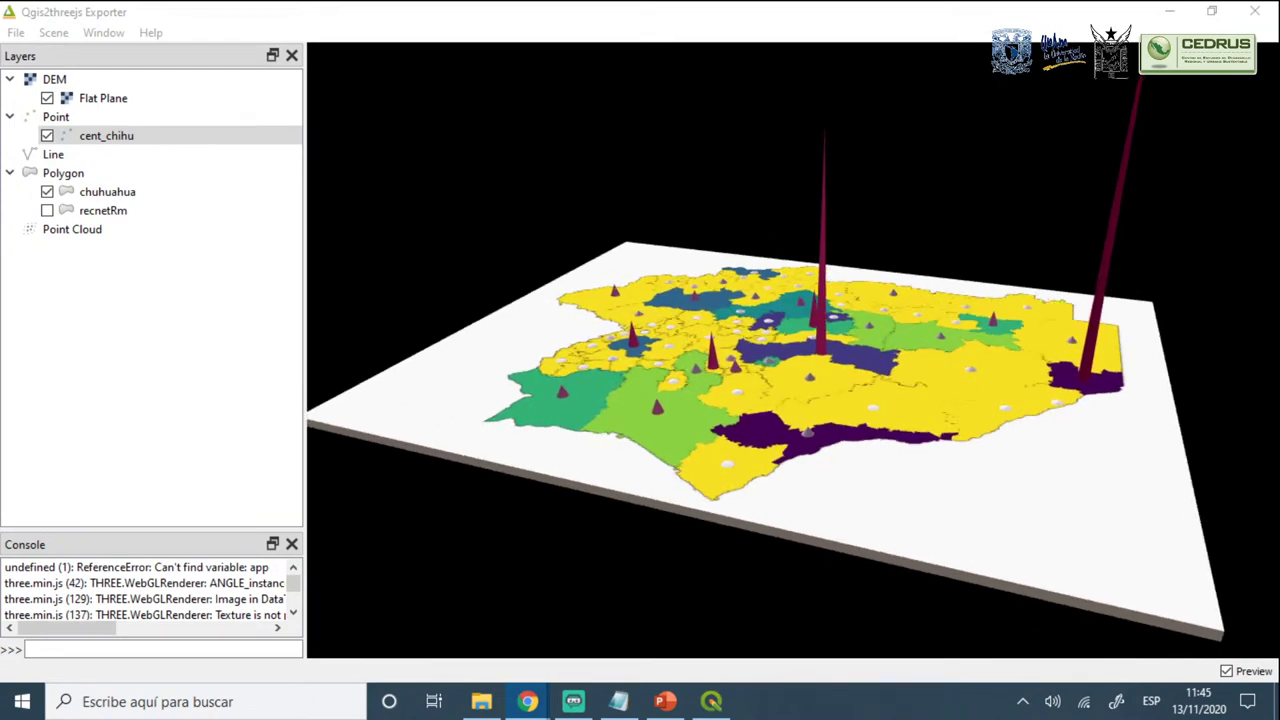
pyautogui.moveTo(567, 396); pyautogui.dragTo(728, 425)
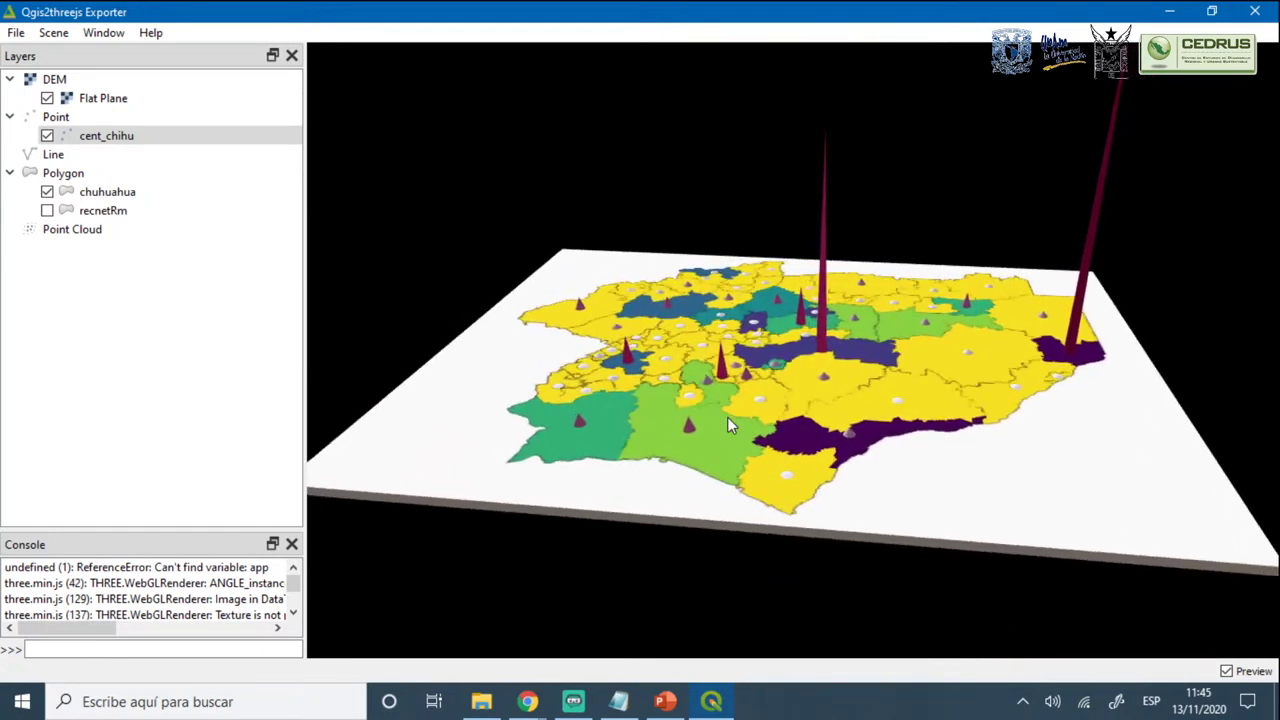
# Hide the cent_chihu and chuhuahua layers in the 3D scene, view the flat map and close the exporter
pyautogui.click(47, 135)
pyautogui.click(47, 192)
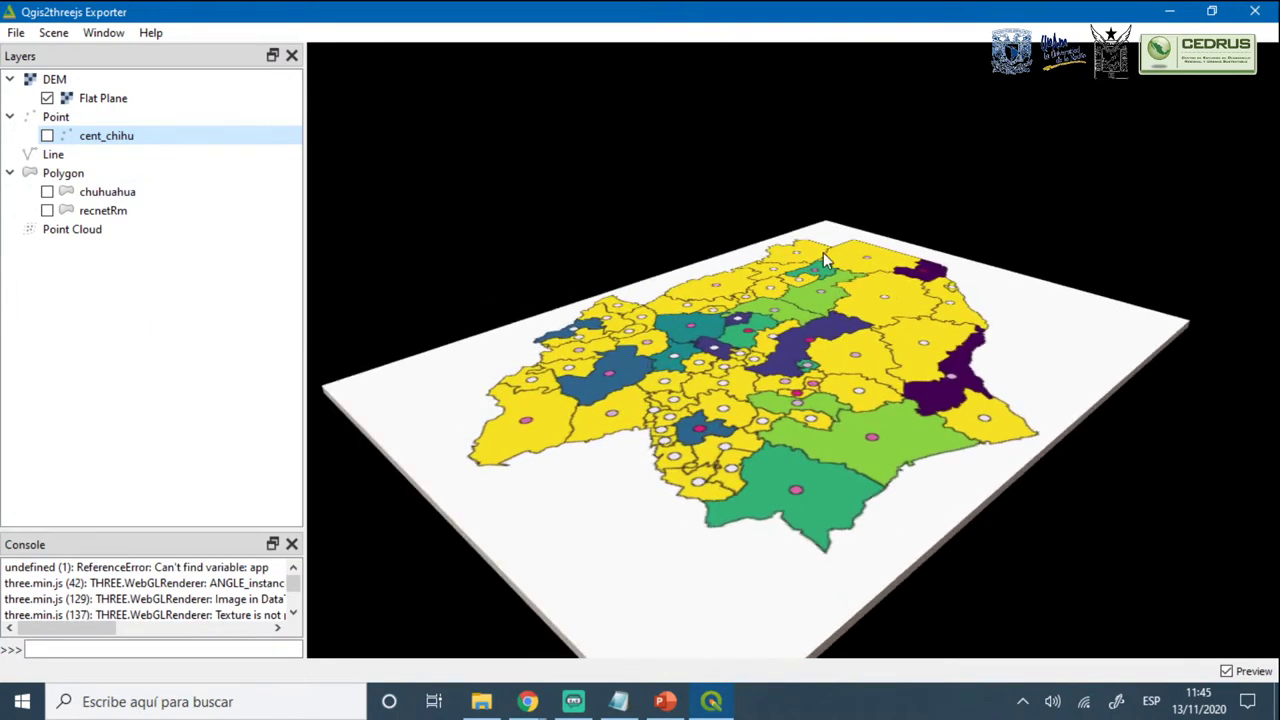
pyautogui.click(978, 196)
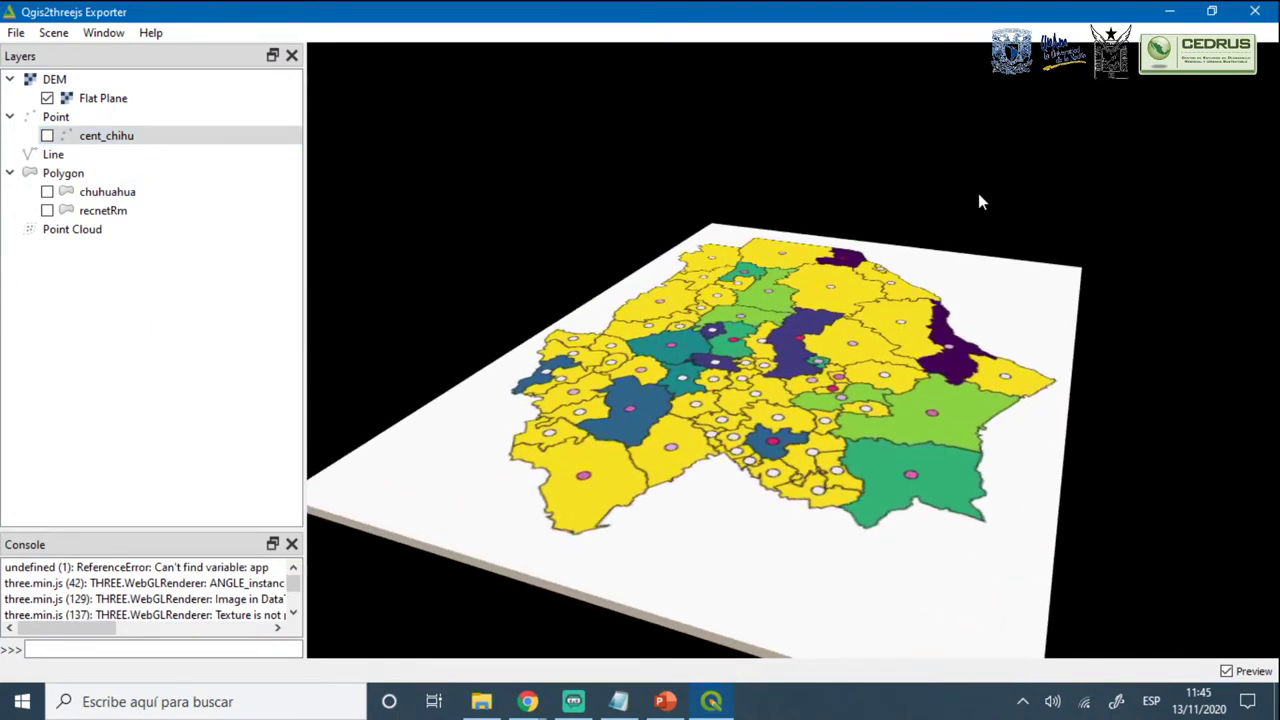
pyautogui.click(1245, 10)
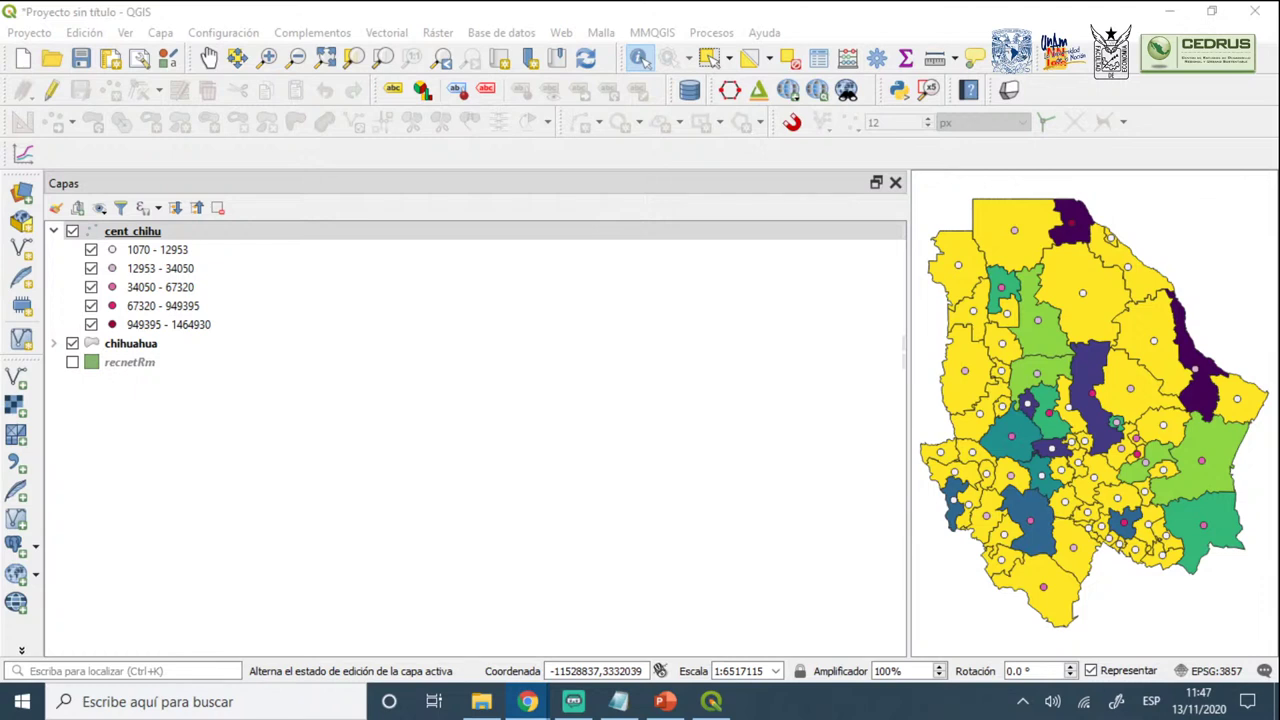
# Hide the cent_chihu layer in the QGIS project and leave recnetRm switched off
pyautogui.click(128, 366)
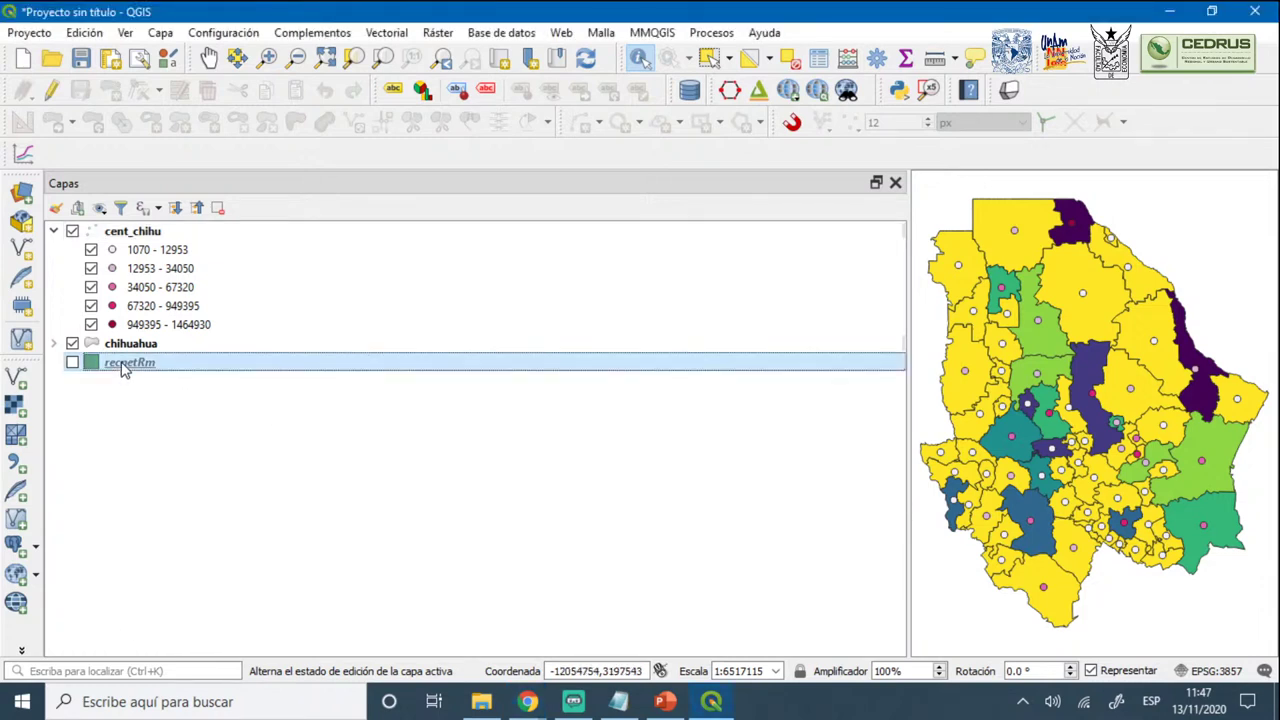
pyautogui.click(73, 364)
pyautogui.click(73, 364)
pyautogui.click(72, 231)
pyautogui.click(194, 446)
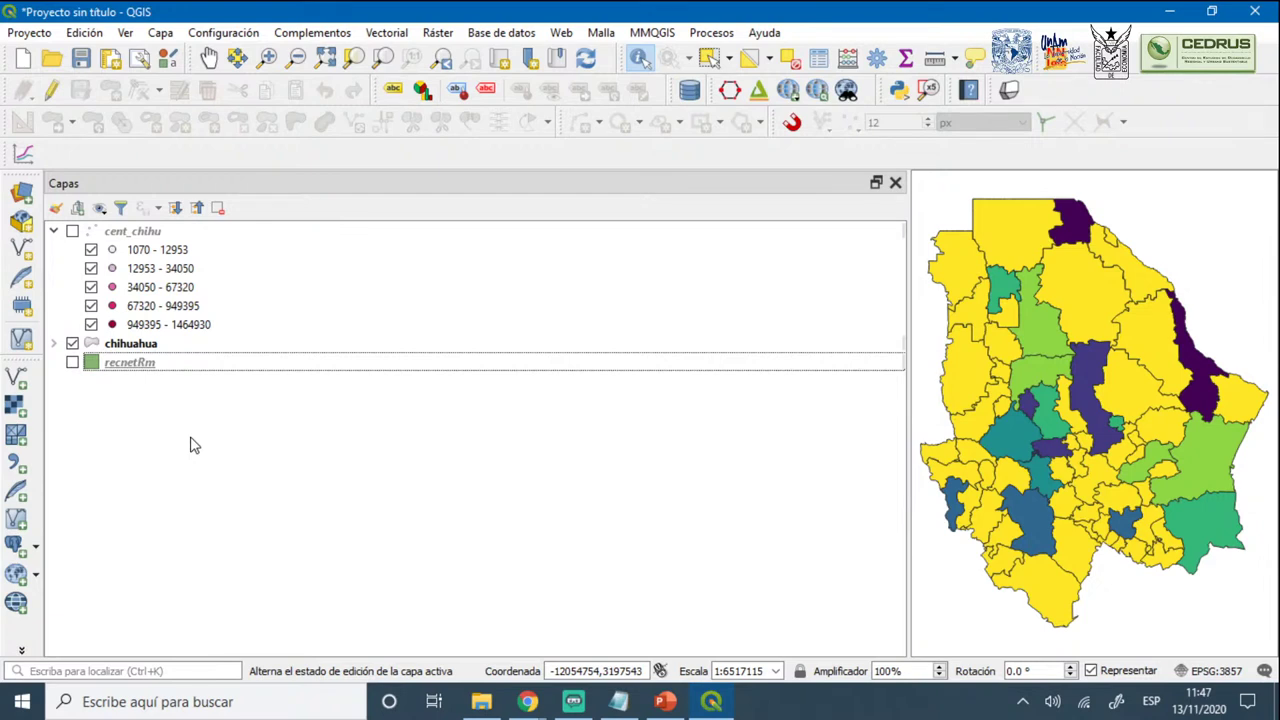
# Add the INEGI_DENUE_12112020.shp vector layer from the TALLER-2020 folder, move it above cent_chihu and enlarge the map area
pyautogui.click(22, 192)
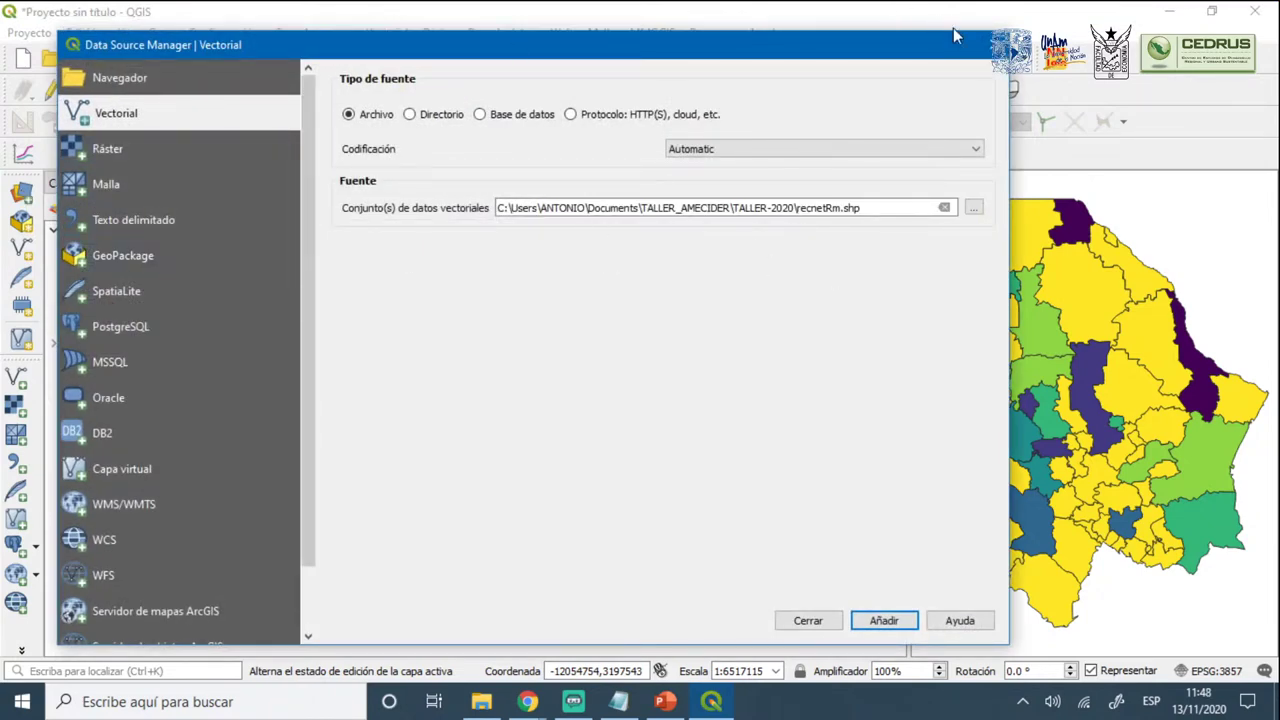
pyautogui.click(997, 44)
pyautogui.click(22, 192)
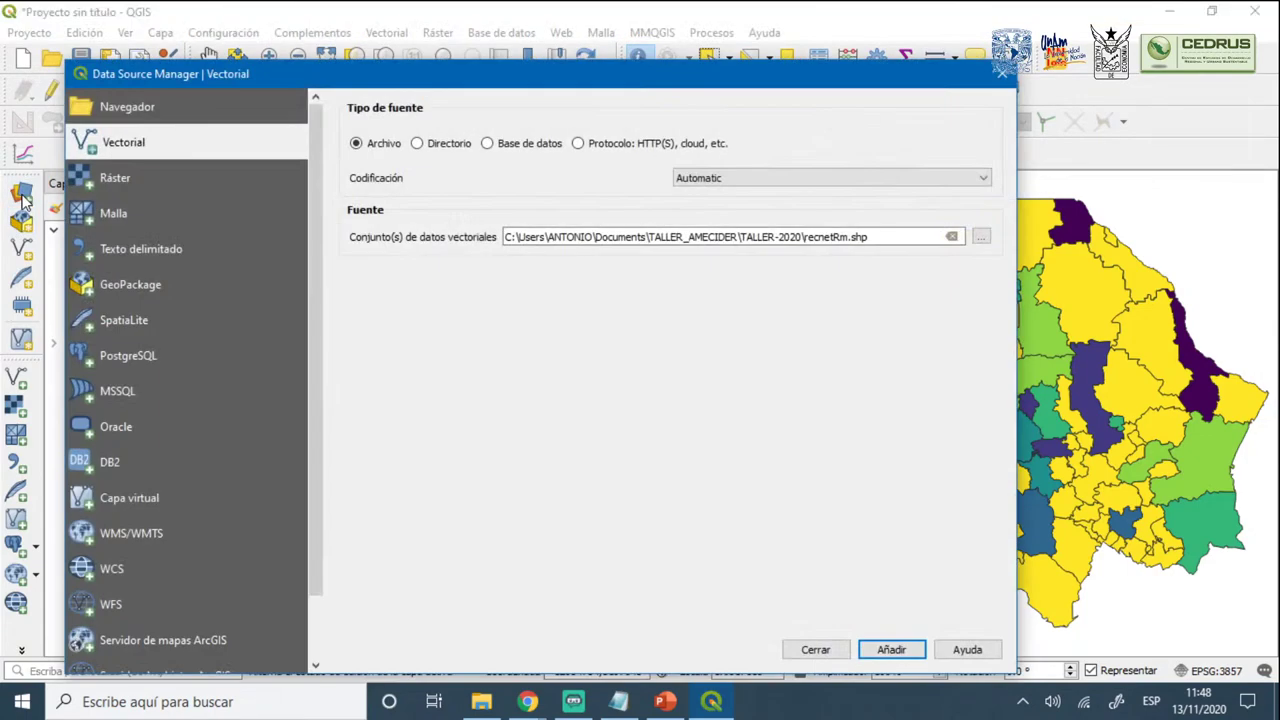
pyautogui.click(981, 237)
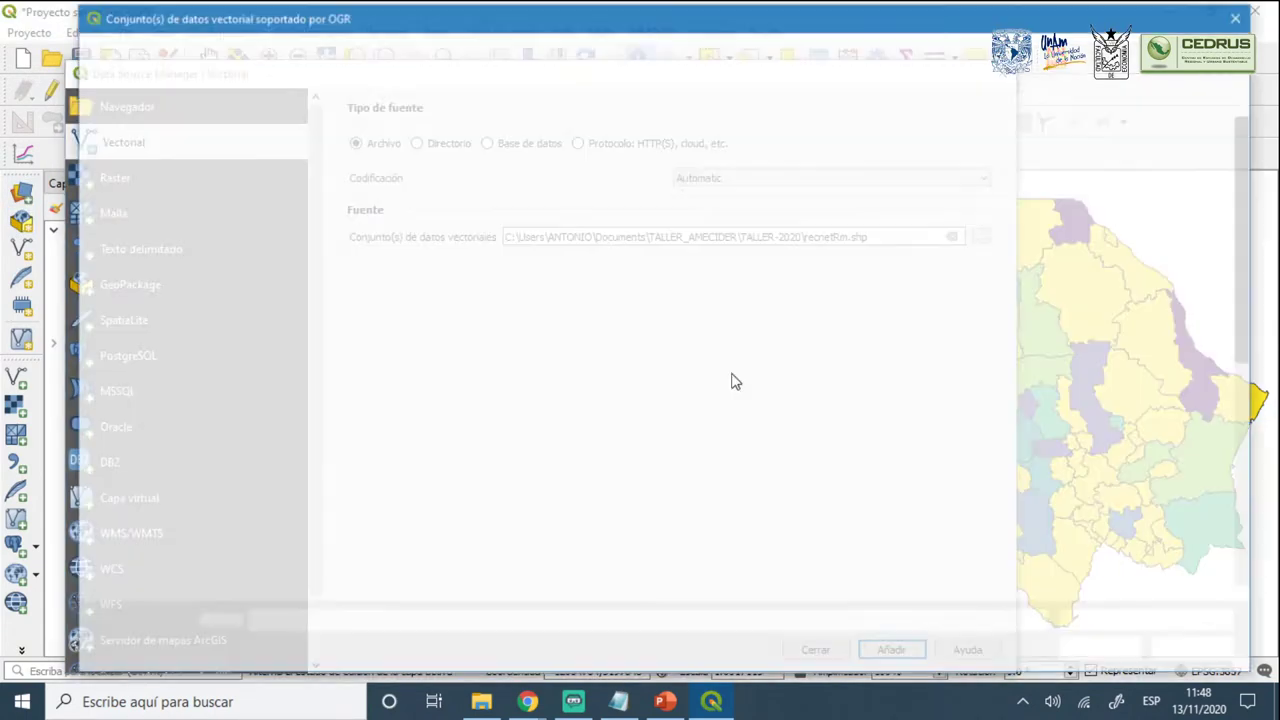
pyautogui.scroll(-7, 491, 466)
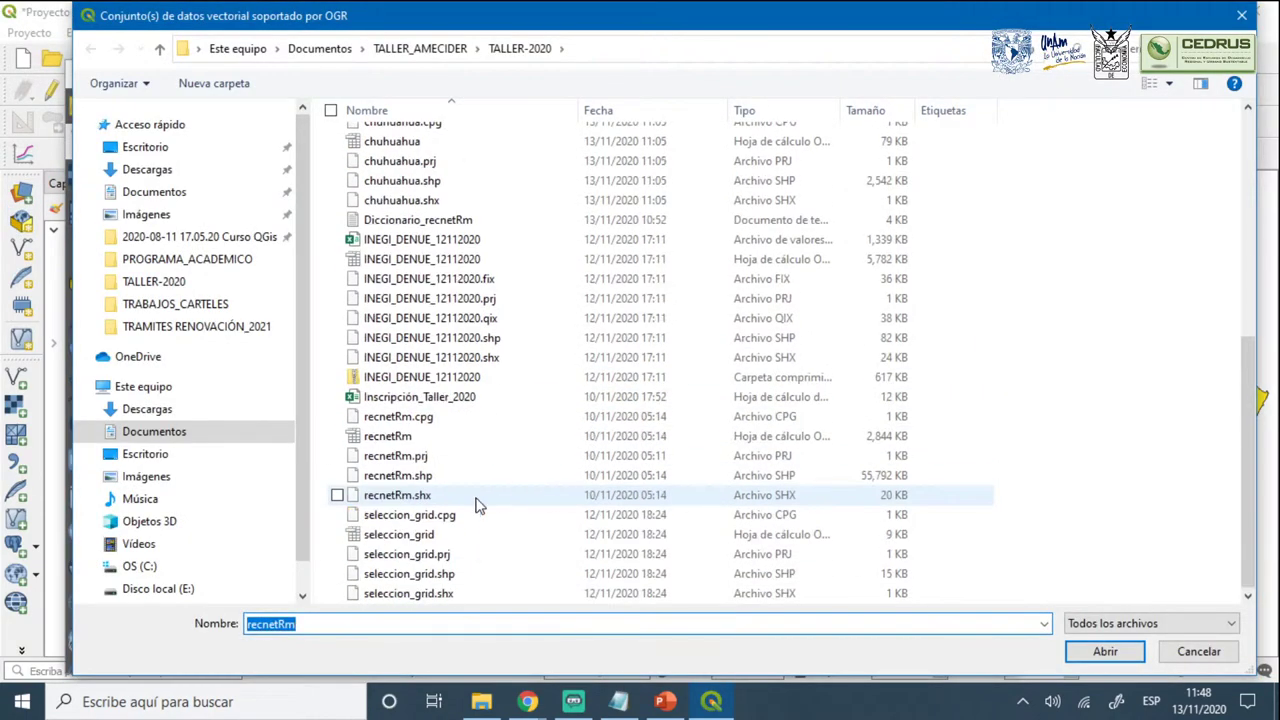
pyautogui.scroll(2, 477, 503)
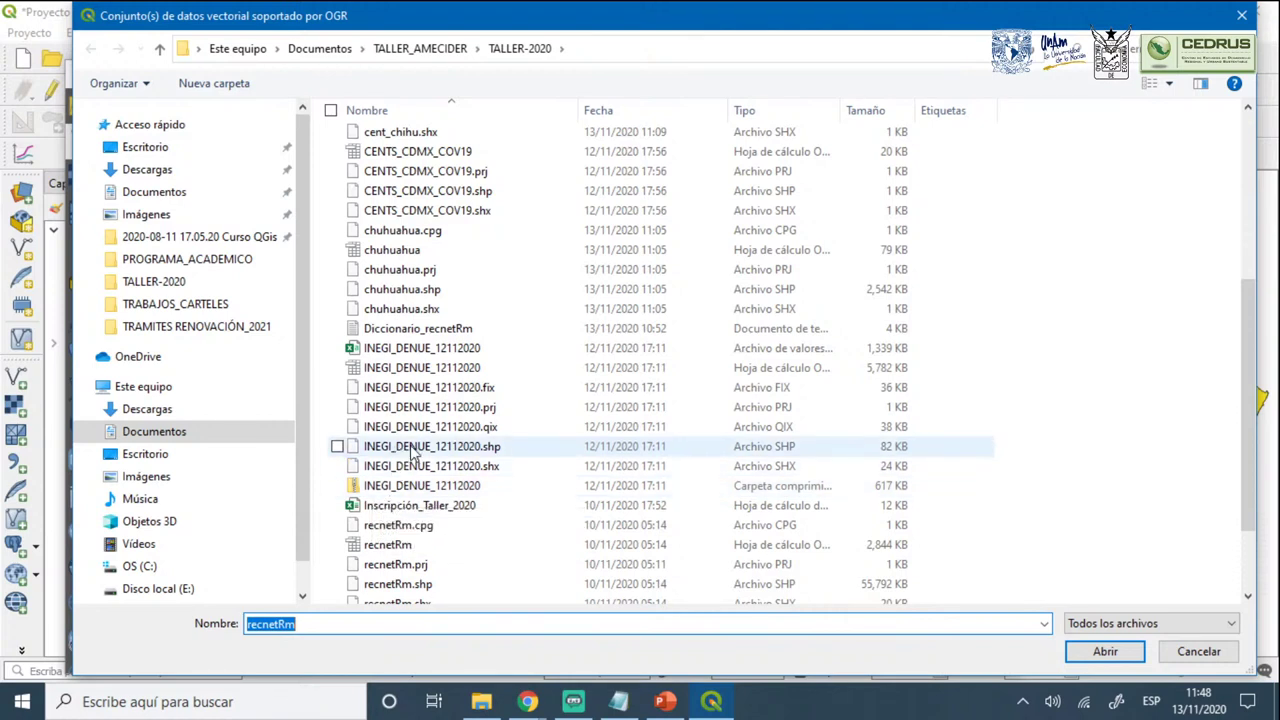
pyautogui.click(484, 452)
pyautogui.doubleClick(484, 452)
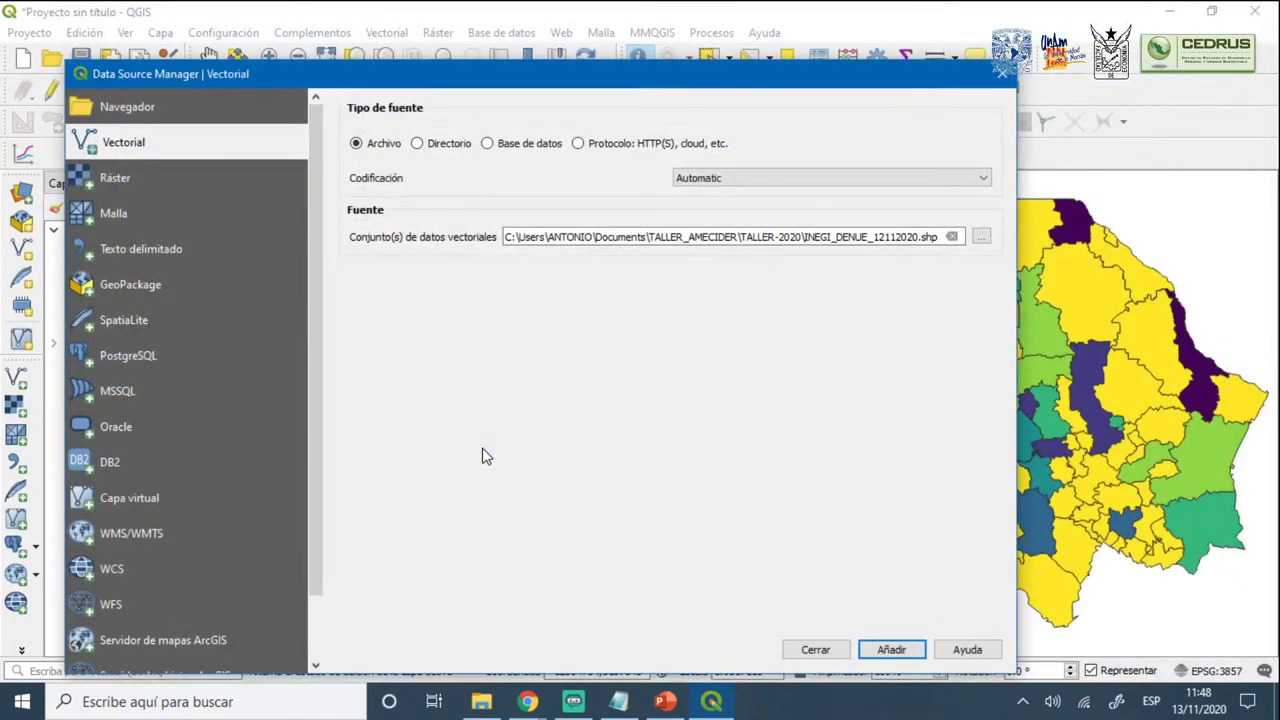
pyautogui.click(878, 652)
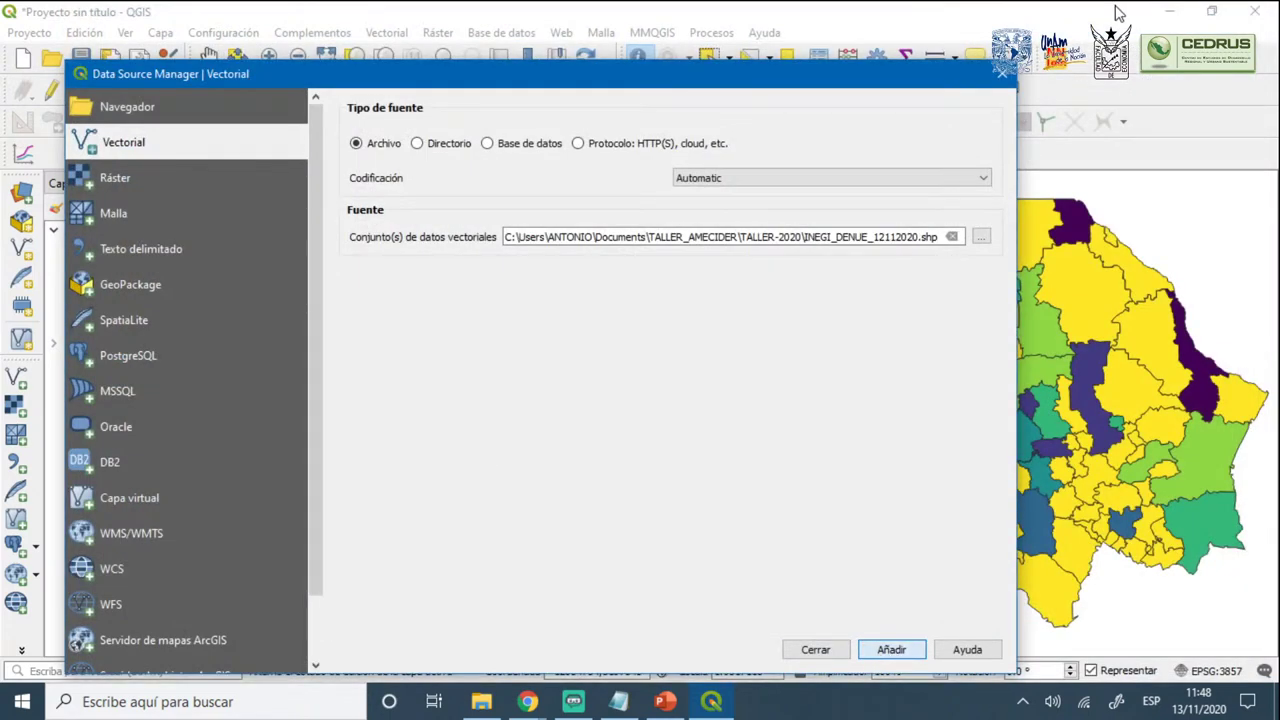
pyautogui.click(1002, 72)
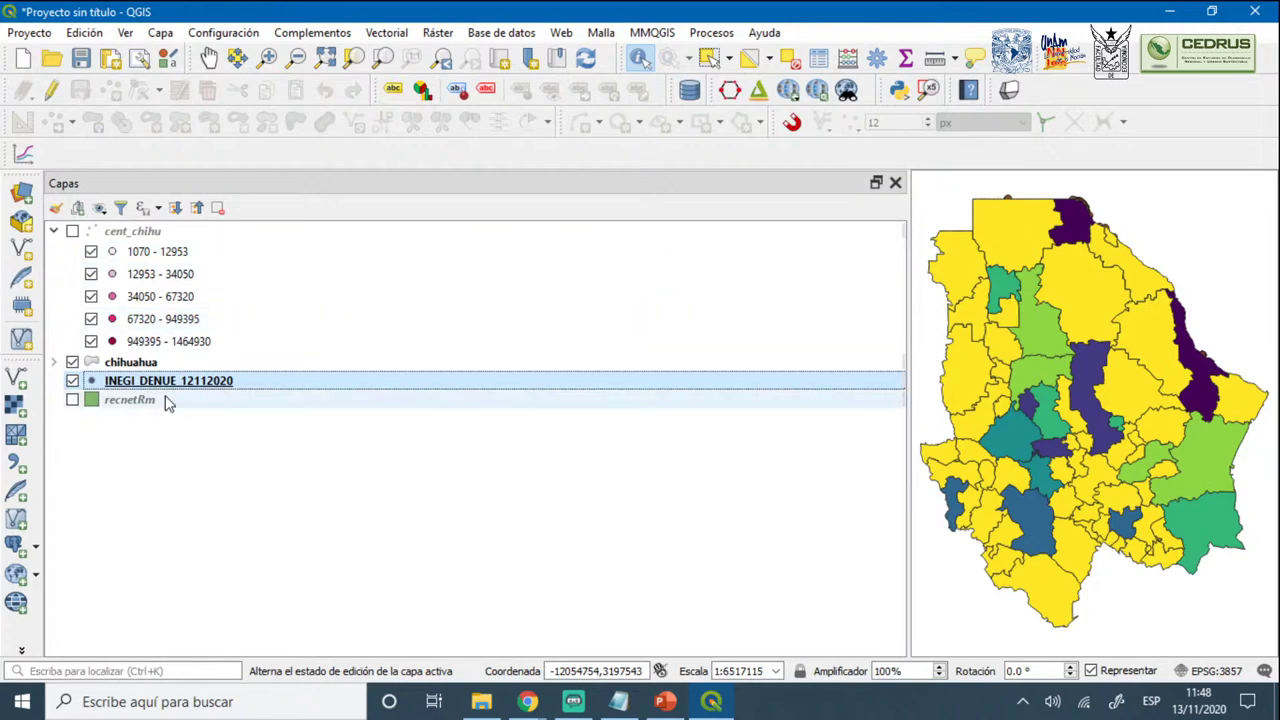
pyautogui.moveTo(134, 386); pyautogui.dragTo(120, 226)
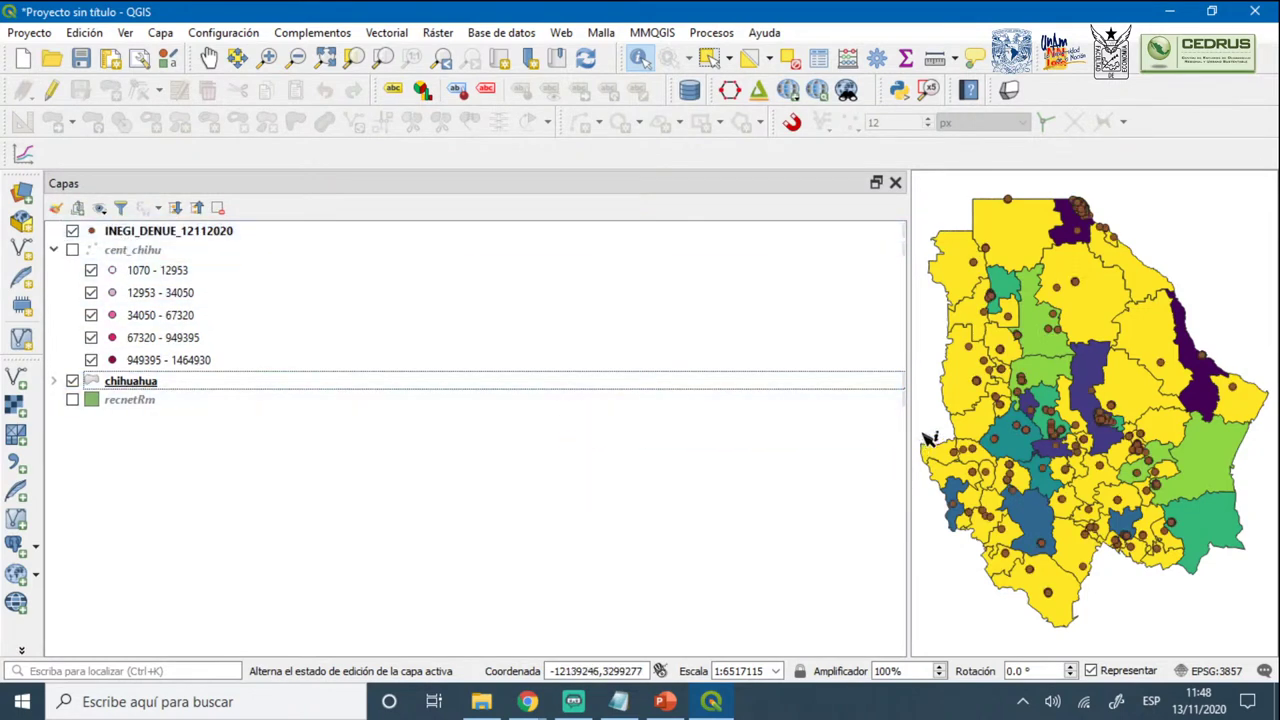
pyautogui.moveTo(909, 436); pyautogui.dragTo(262, 434)
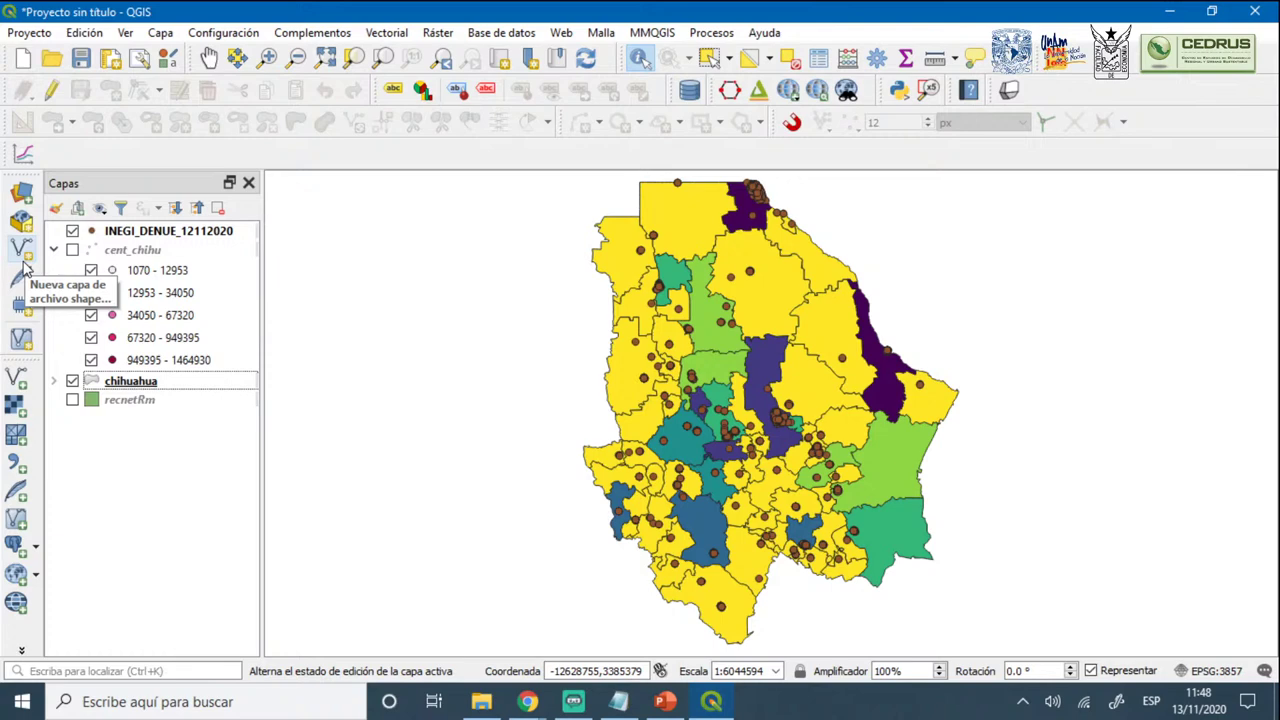
pyautogui.click(22, 194)
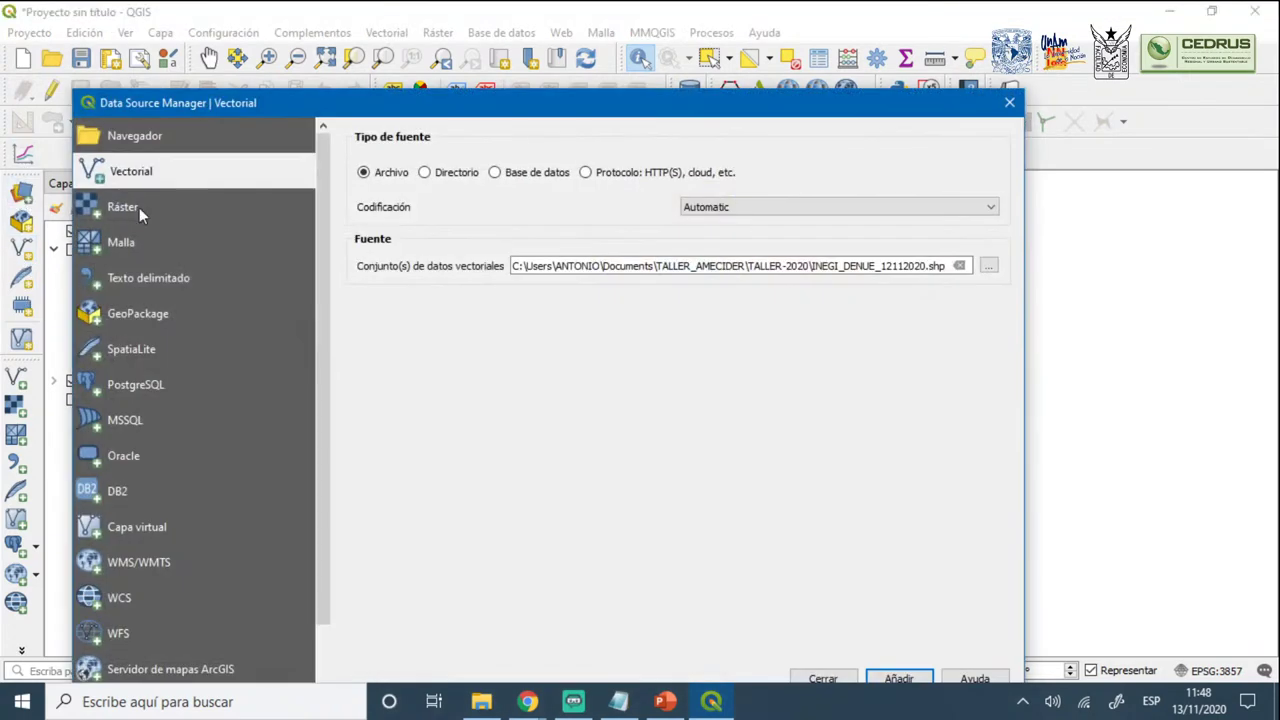
pyautogui.click(988, 265)
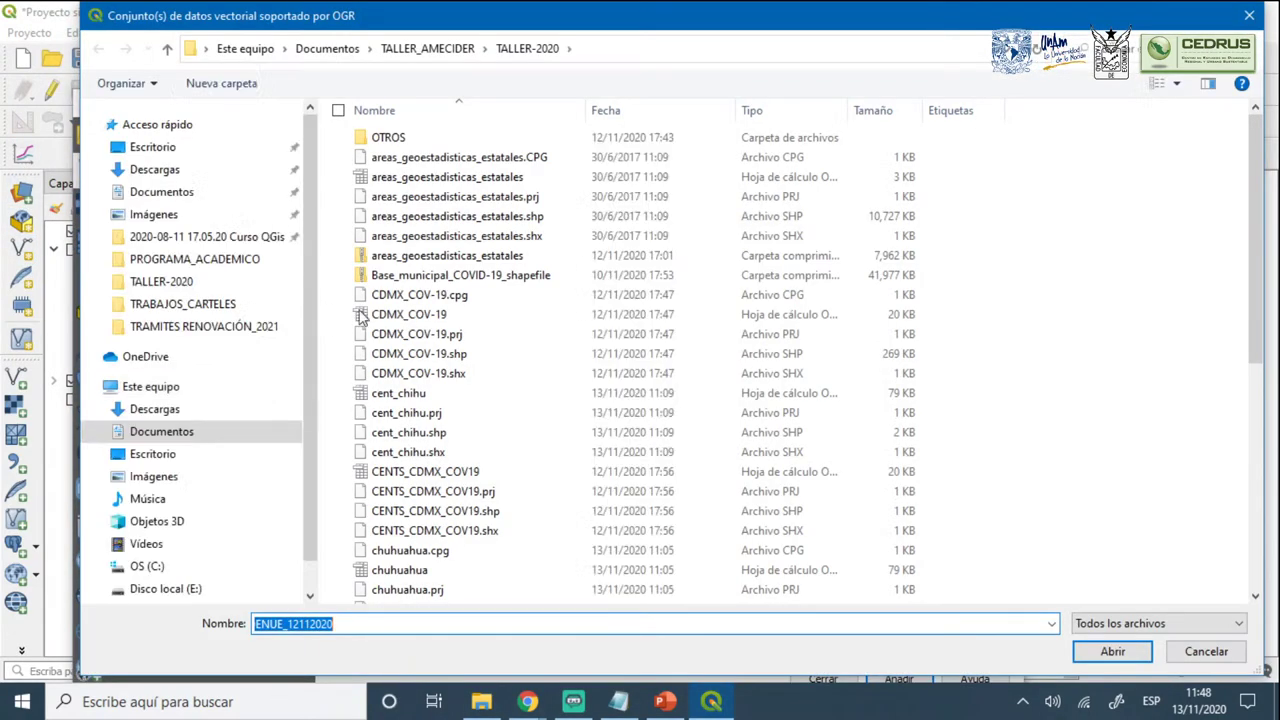
pyautogui.doubleClick(460, 216)
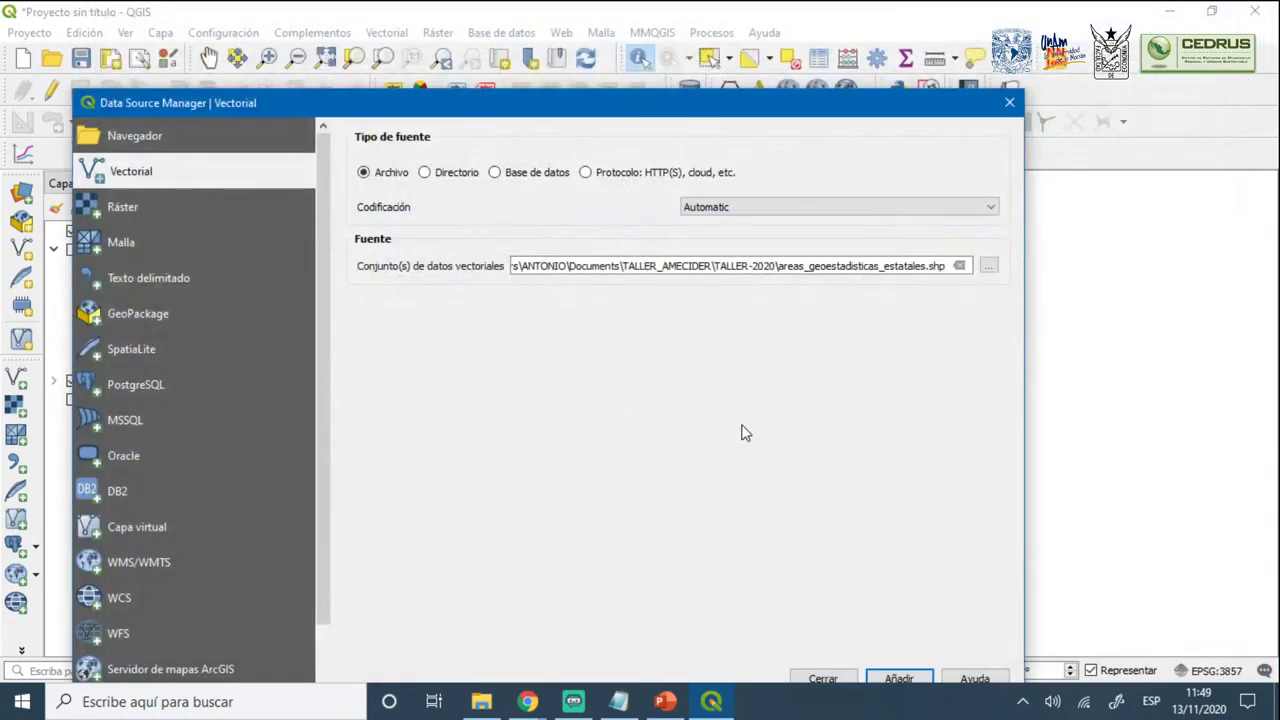
pyautogui.click(1009, 102)
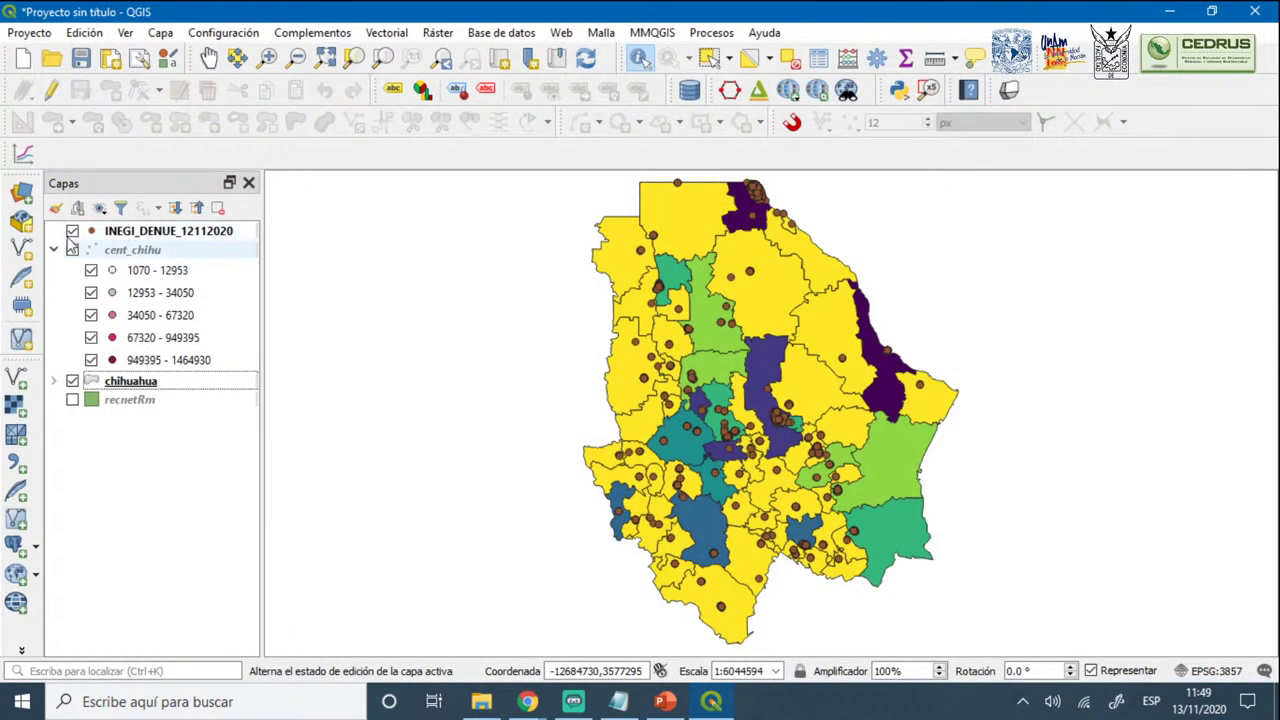
# Add the areas_geoestadisticas_estatales.shp vector layer from the TALLER-2020 folder and dismiss the coordinate transformation choice
pyautogui.click(24, 192)
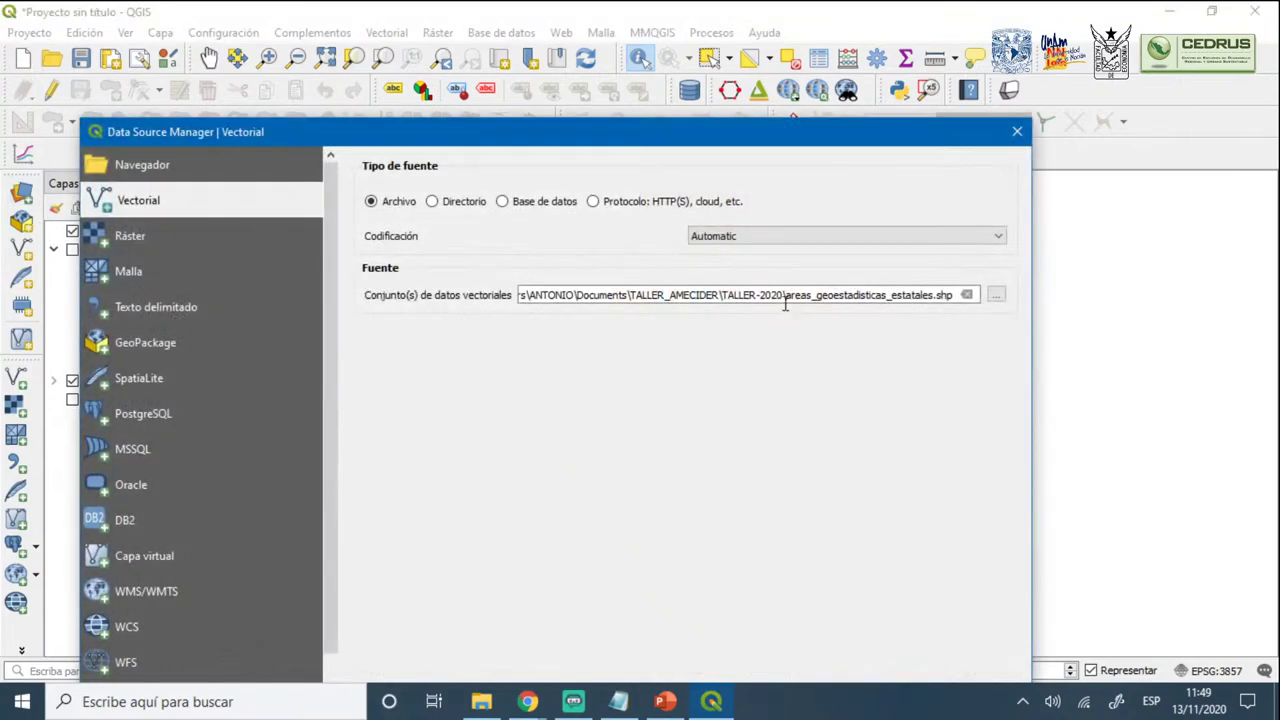
pyautogui.click(998, 295)
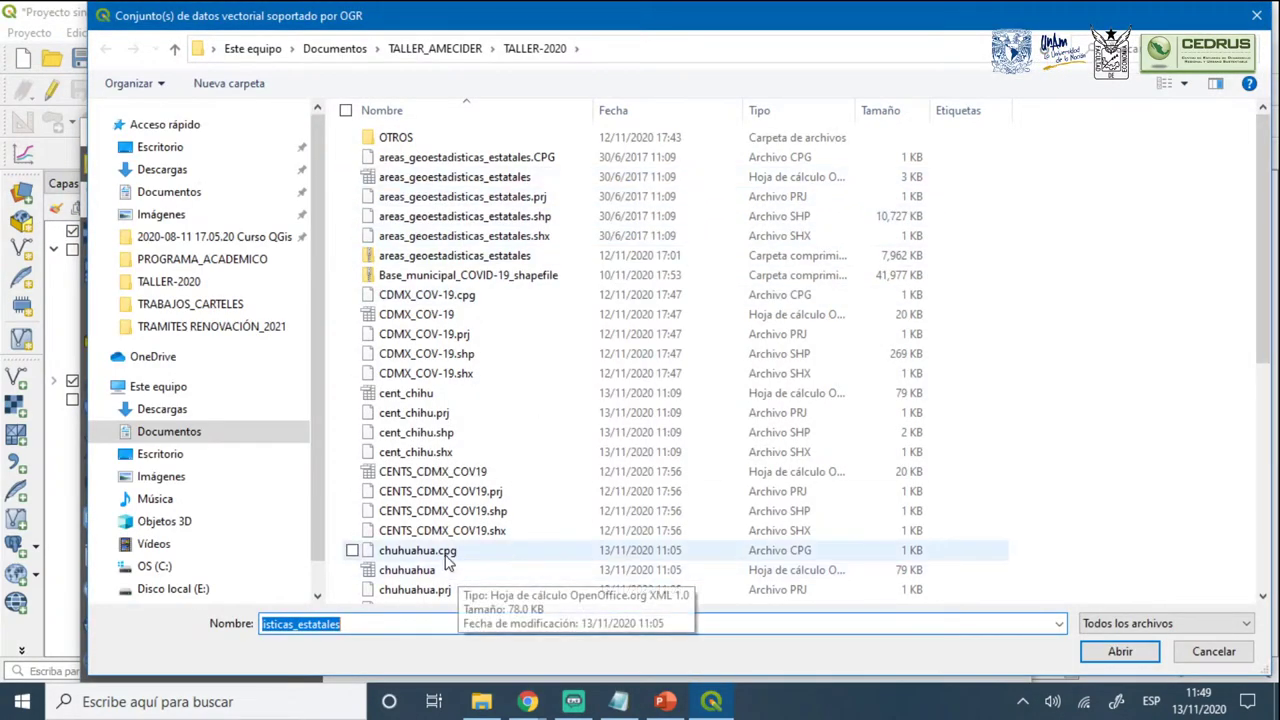
pyautogui.scroll(-5, 430, 550)
pyautogui.scroll(5, 445, 562)
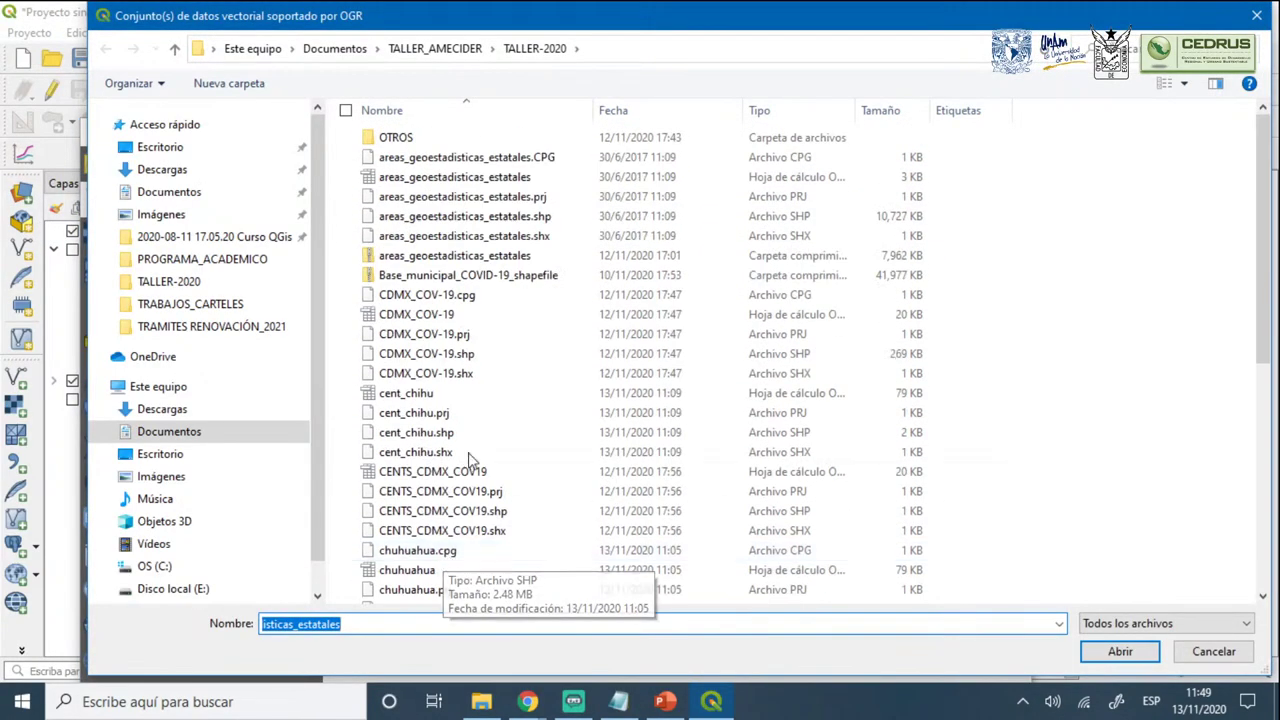
pyautogui.doubleClick(490, 222)
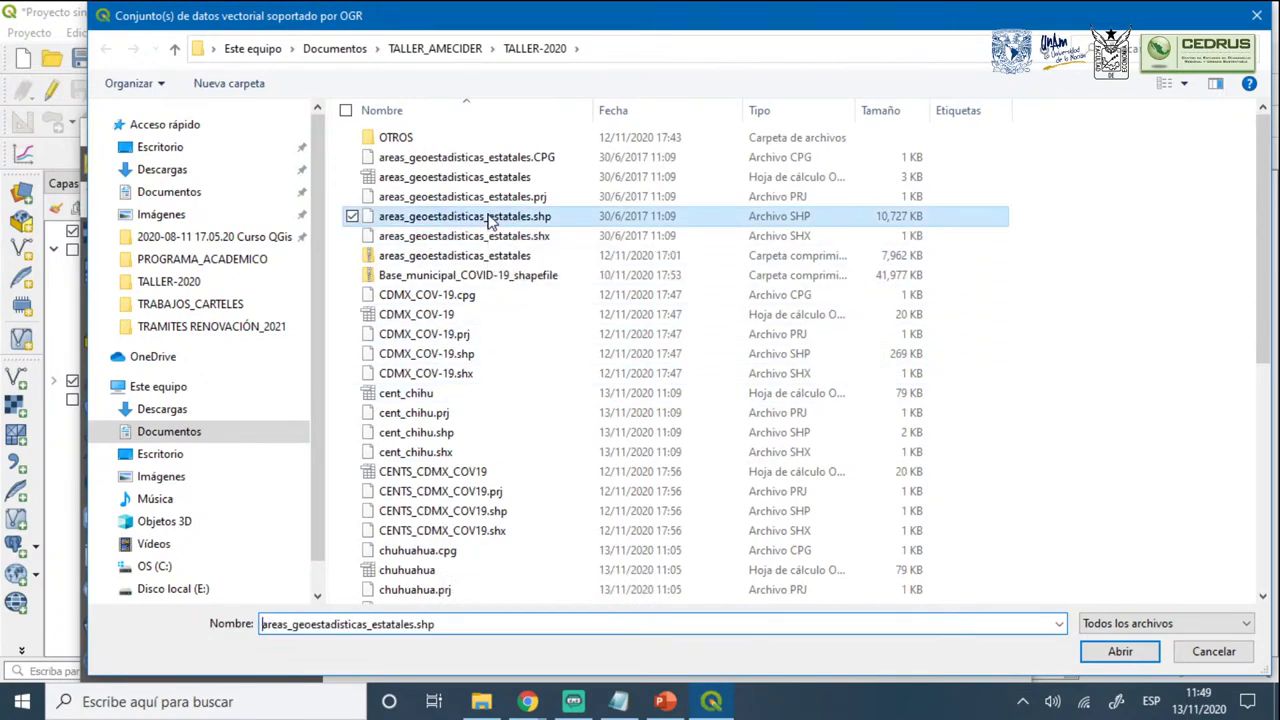
pyautogui.moveTo(589, 134); pyautogui.dragTo(557, 23)
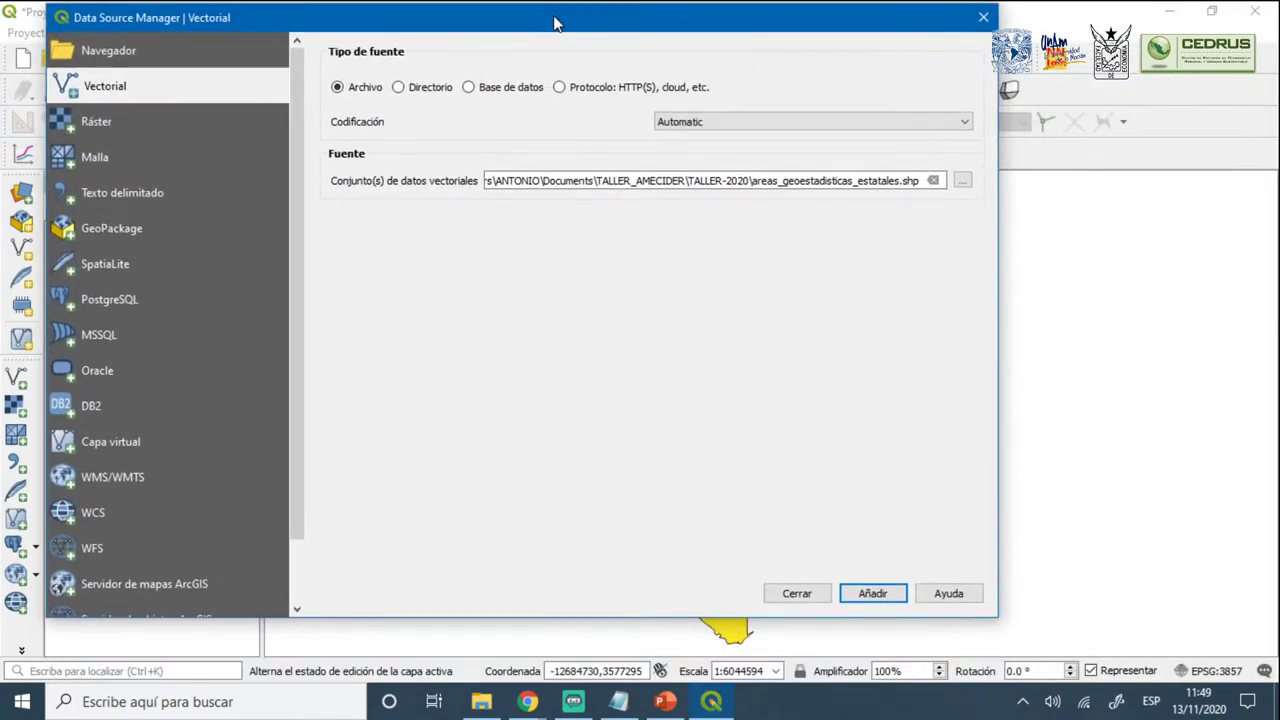
pyautogui.click(868, 594)
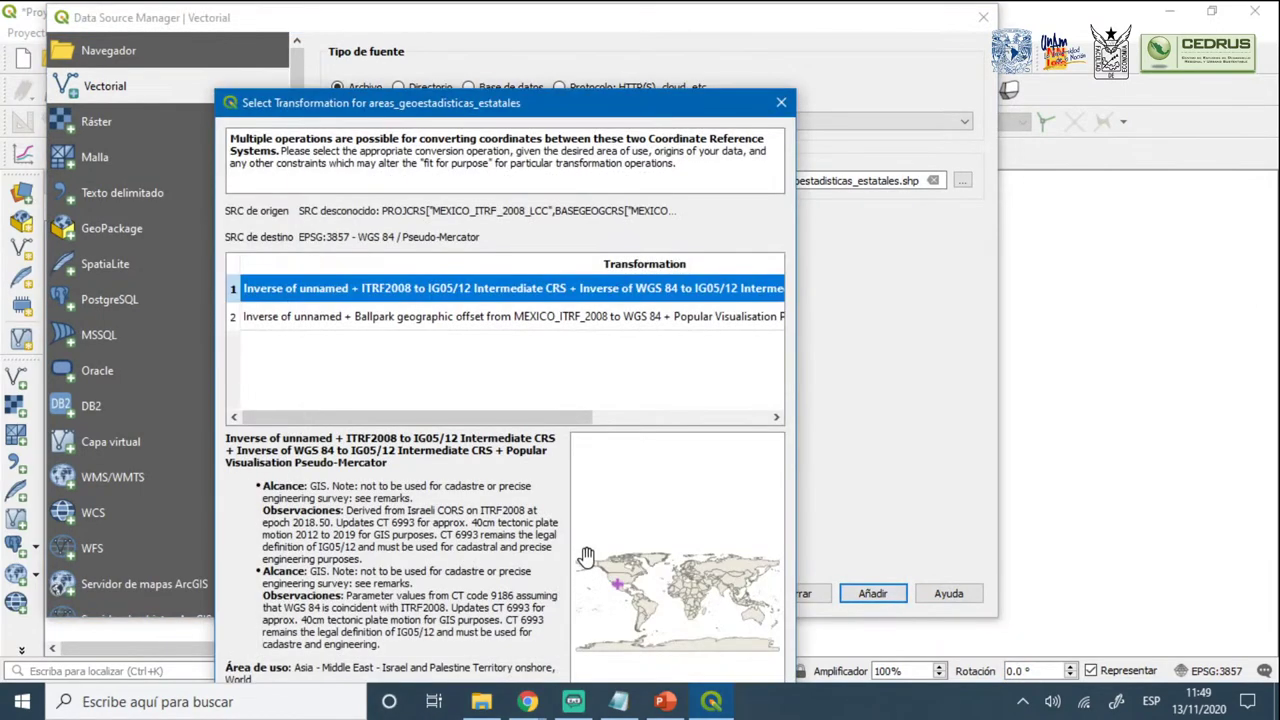
pyautogui.moveTo(726, 106); pyautogui.dragTo(701, 30)
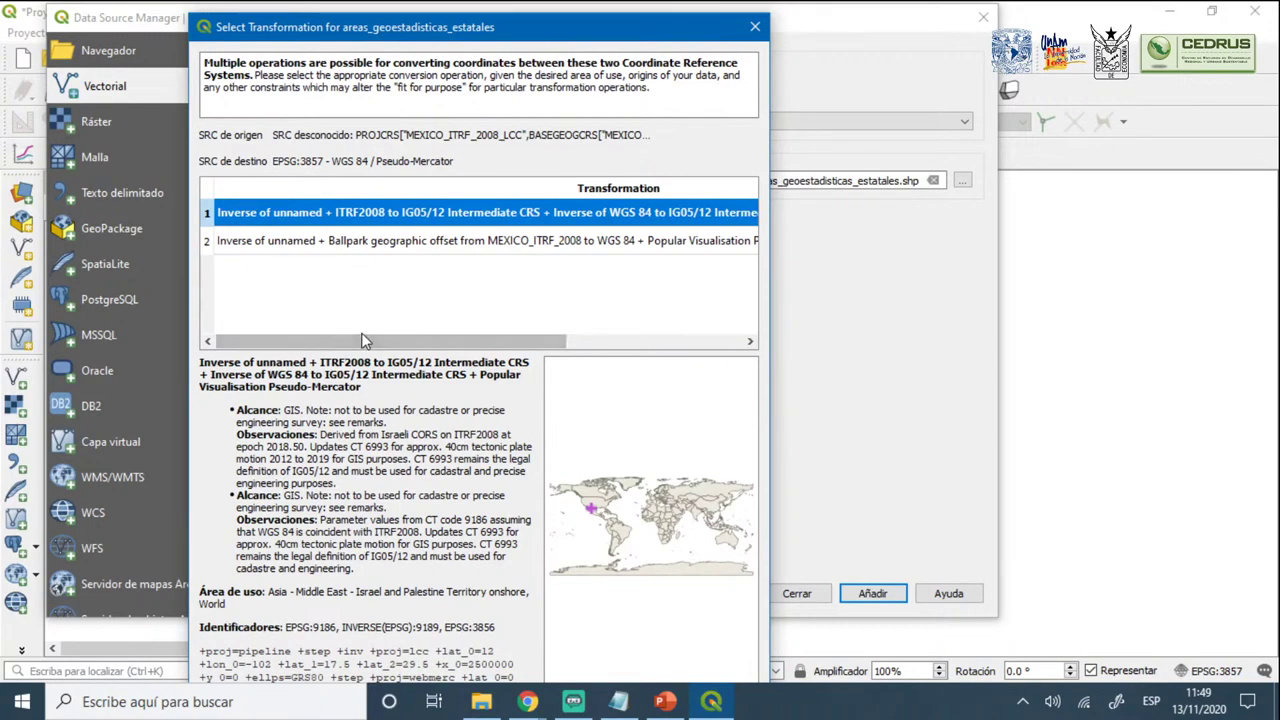
pyautogui.click(753, 29)
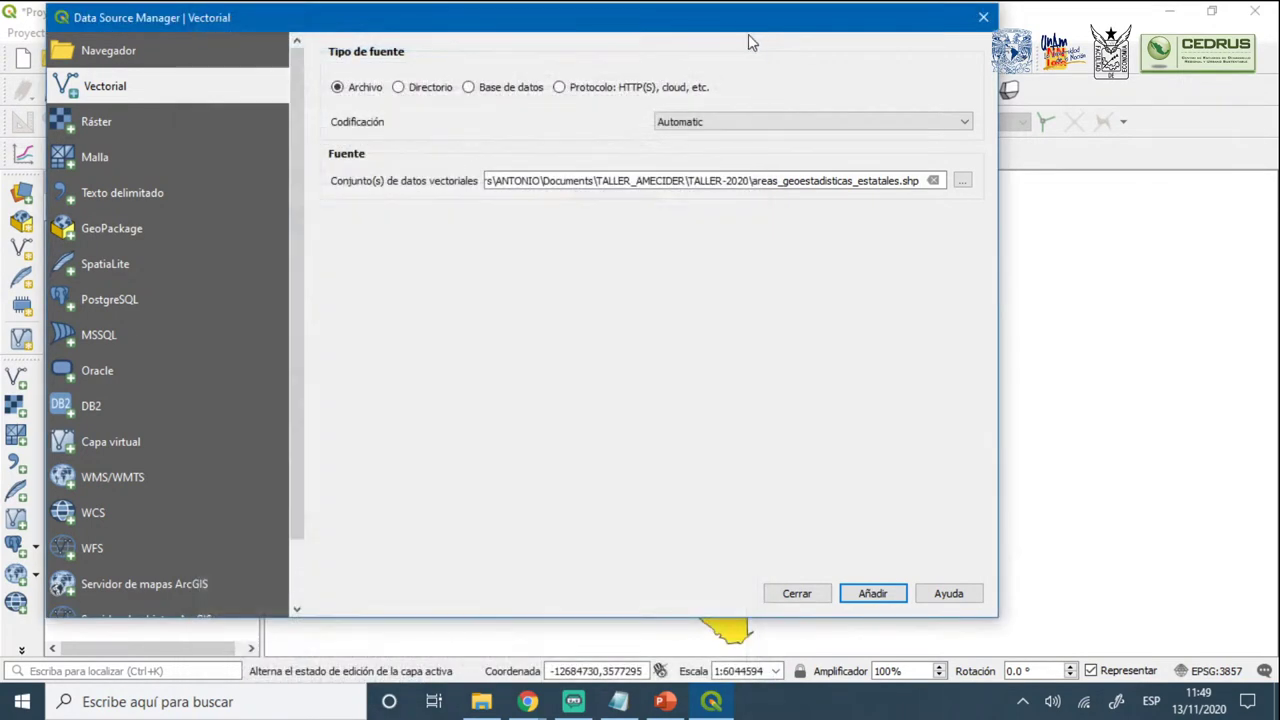
# Add the areas_geoestadisticas_estatales layer a second time, dismiss the transformation choice and close the data source manager
pyautogui.click(872, 594)
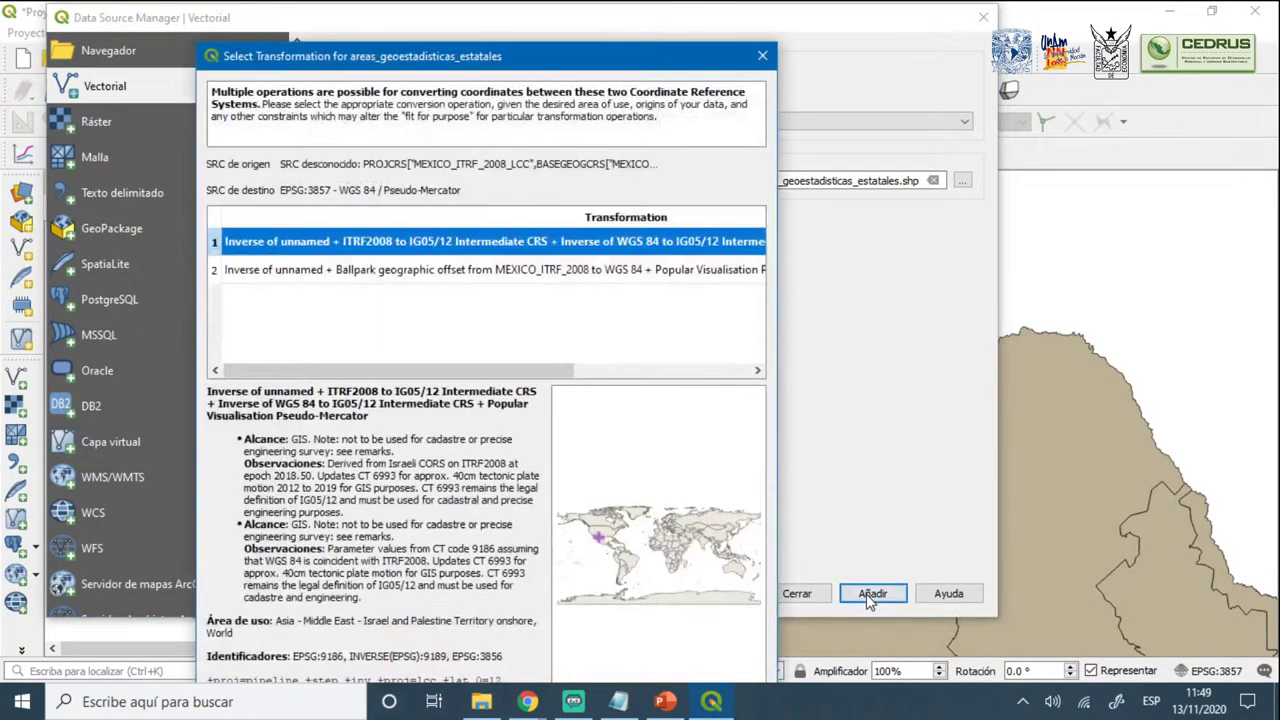
pyautogui.click(764, 53)
pyautogui.click(984, 20)
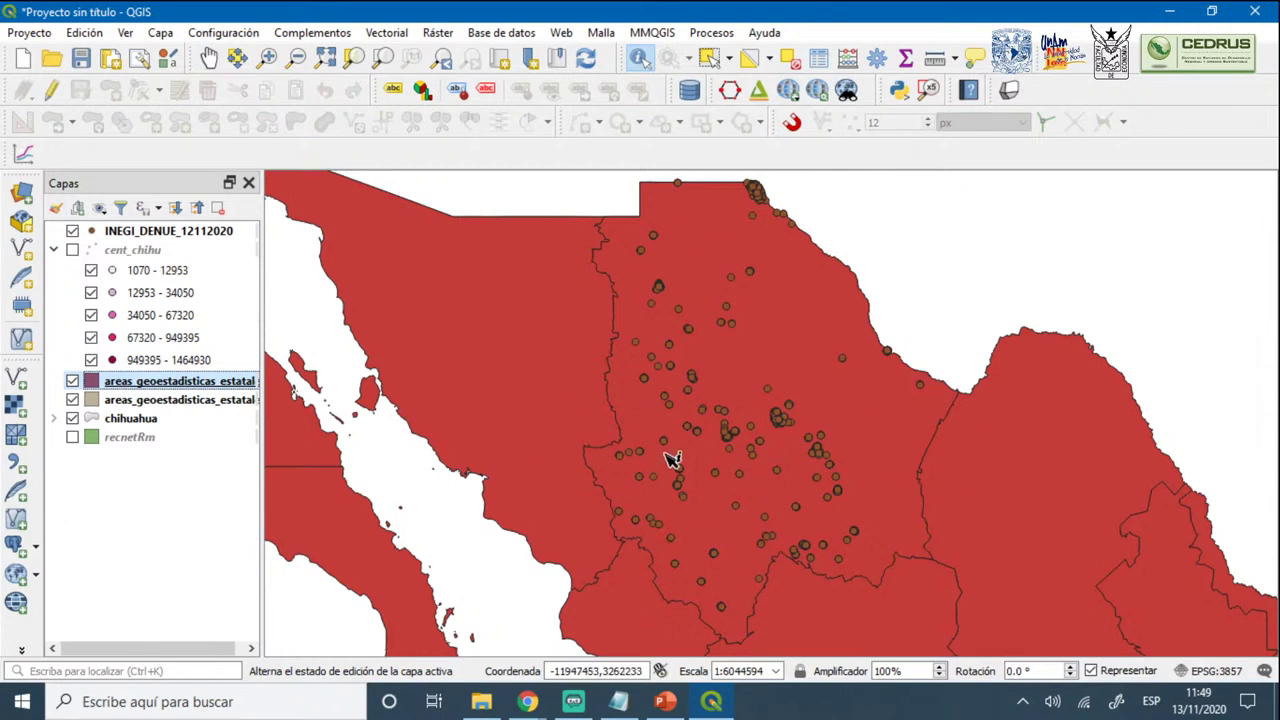
# Filter the upper areas_geoestadisticas_estatales layer with "NOM_ENT" = 'Chihuahua', test the query and apply it
pyautogui.rightClick(137, 390)
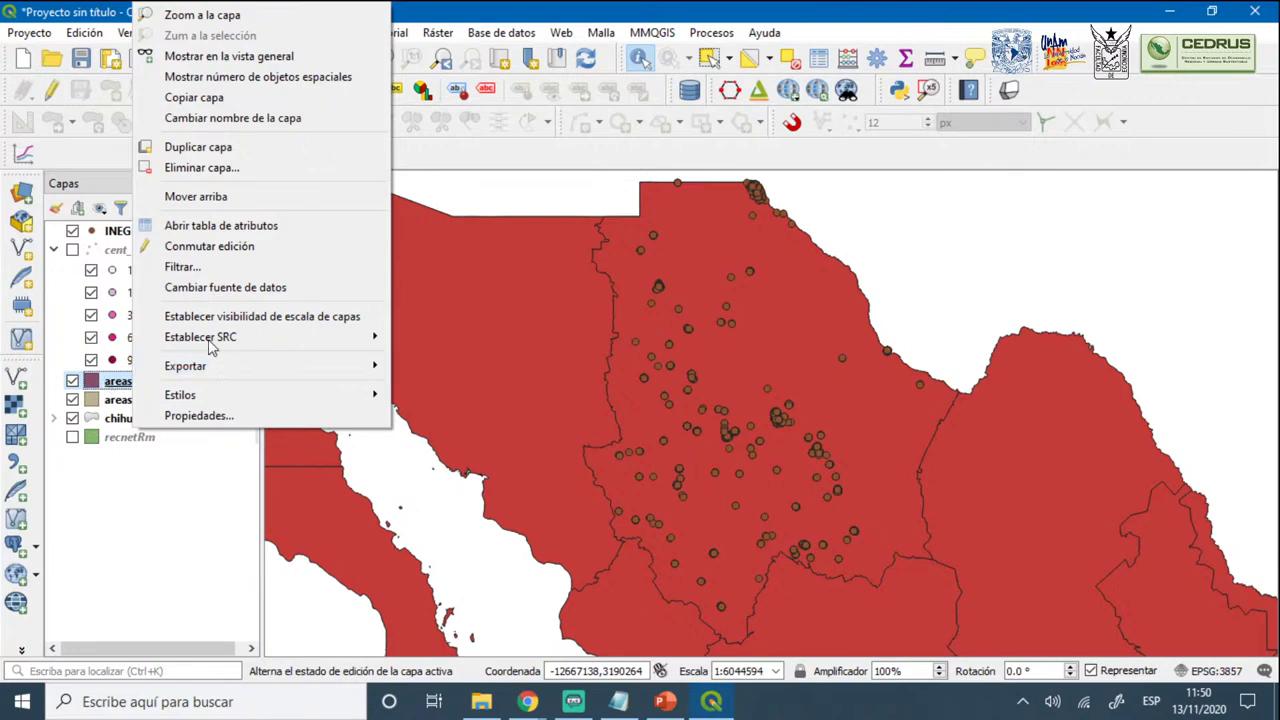
pyautogui.click(180, 267)
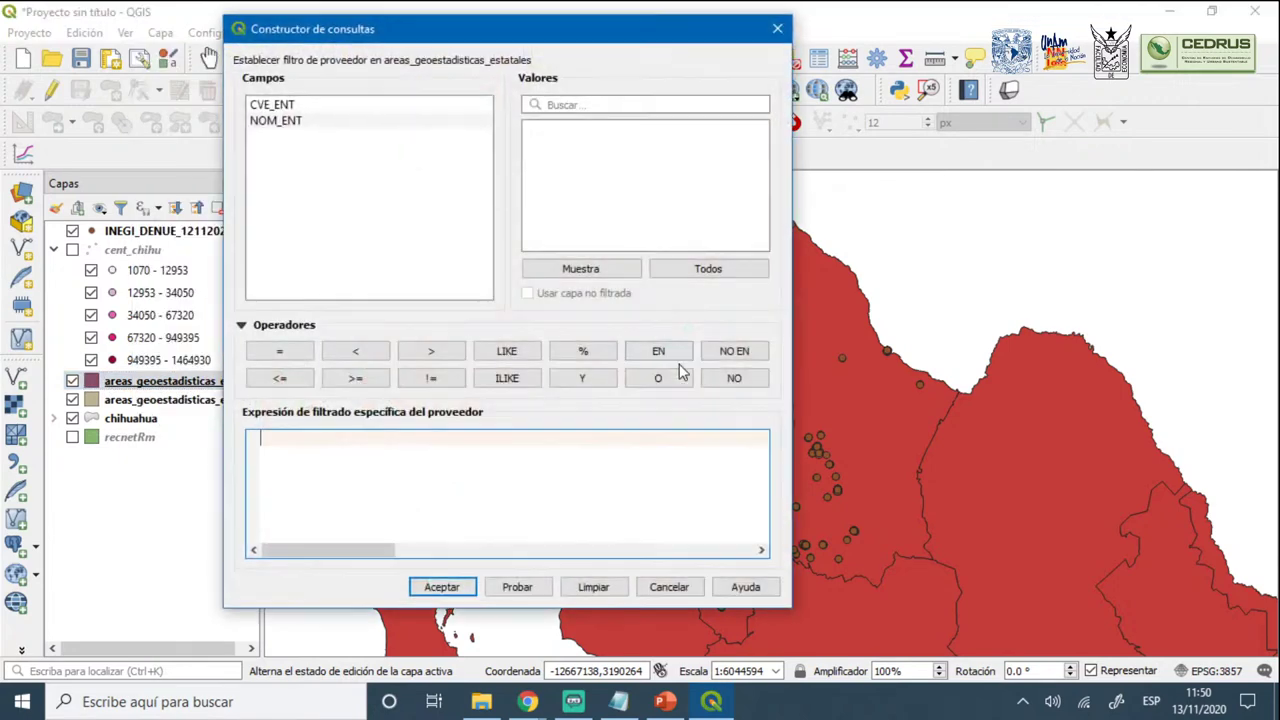
pyautogui.doubleClick(288, 120)
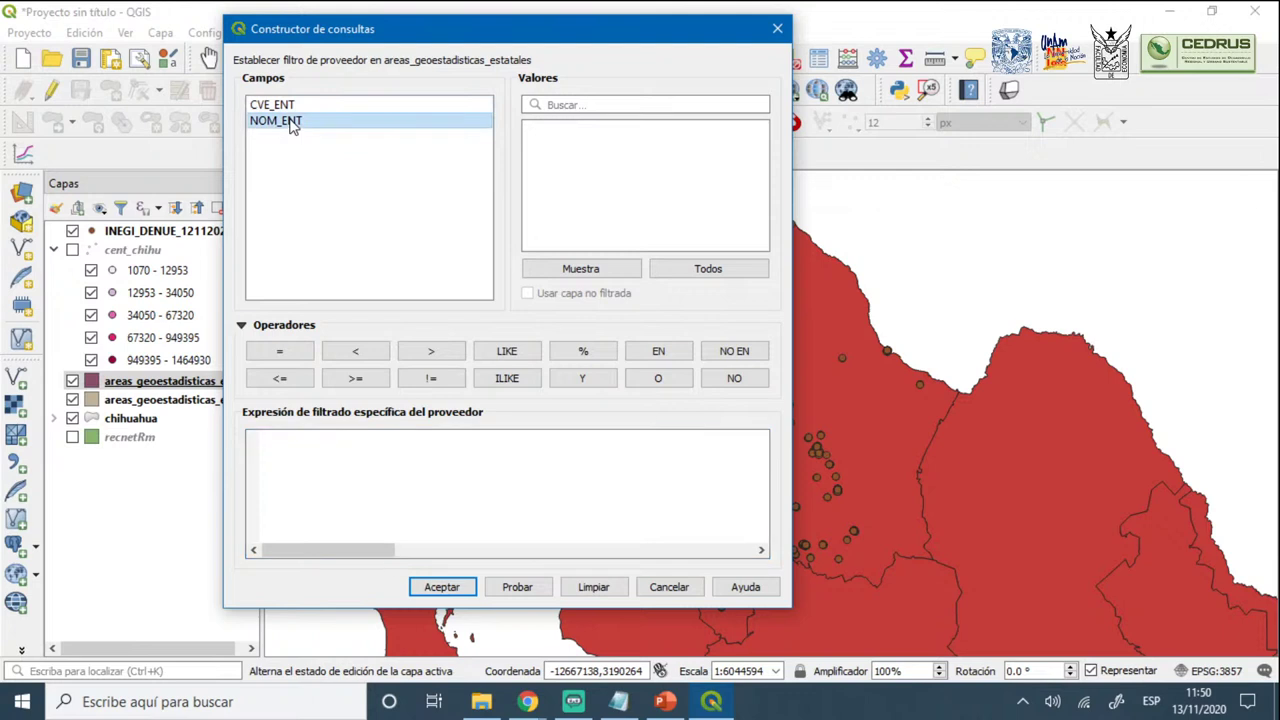
pyautogui.click(288, 352)
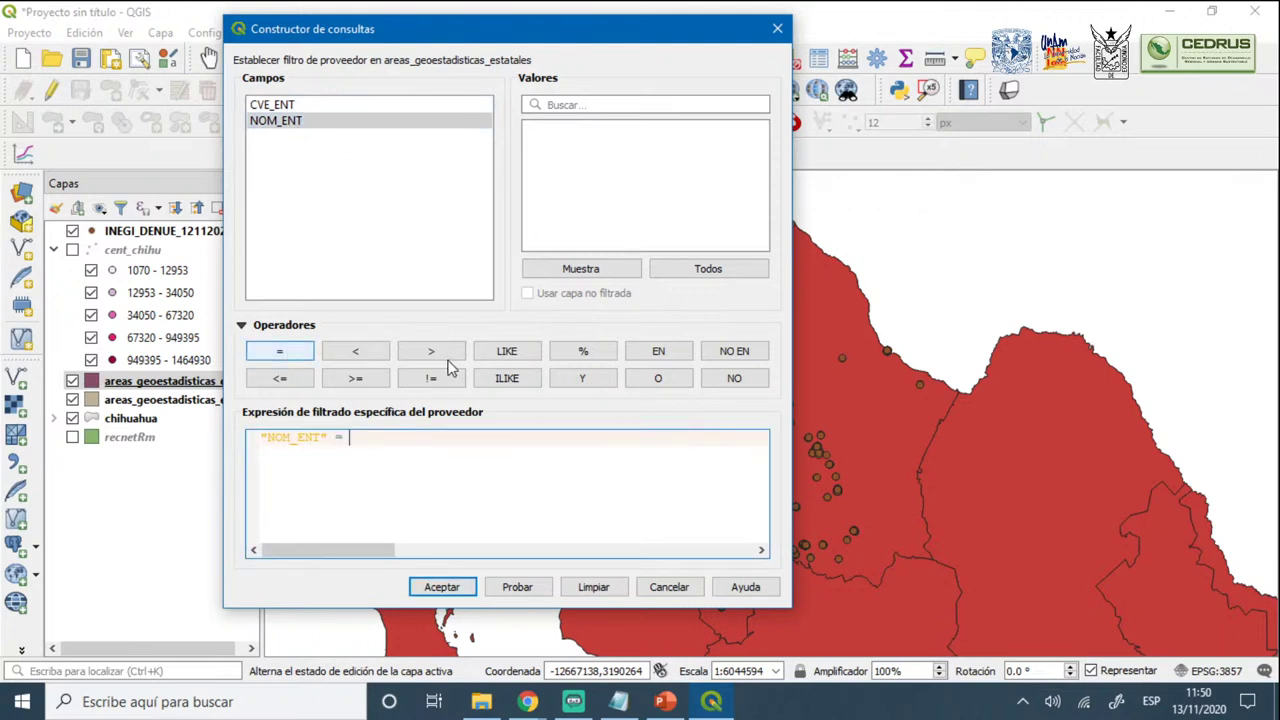
pyautogui.click(698, 276)
pyautogui.scroll(-1, 565, 192)
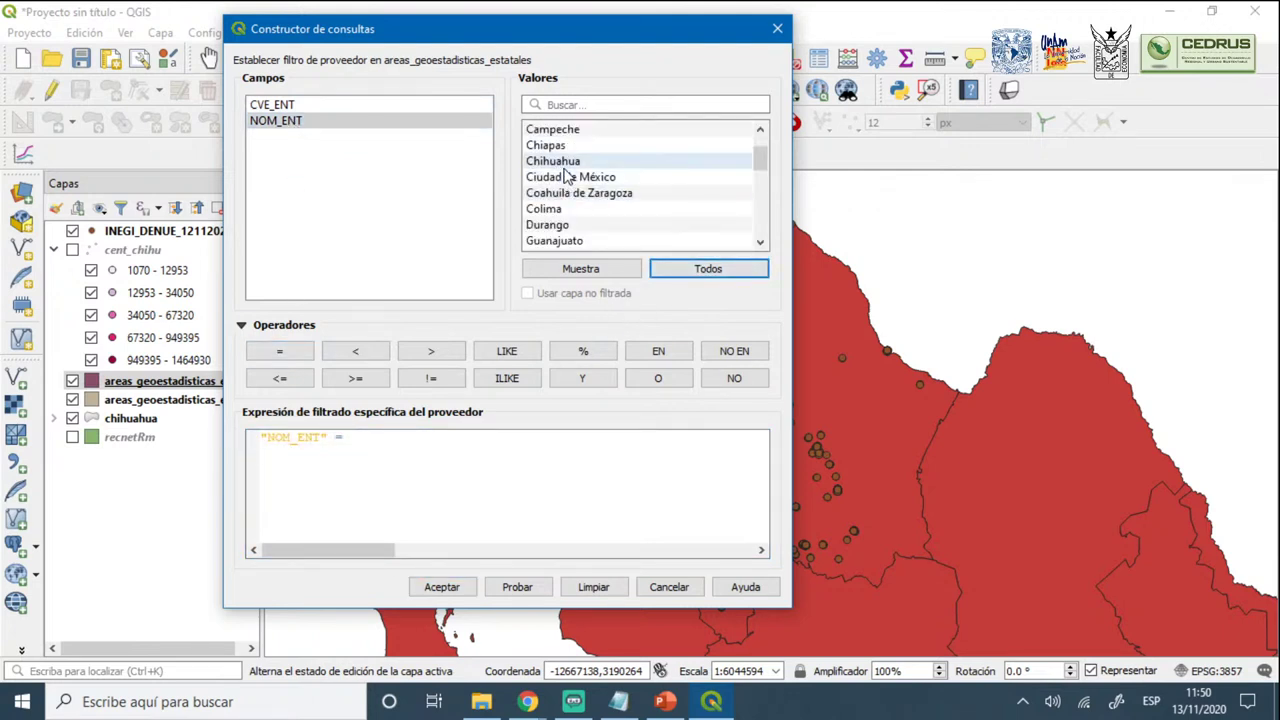
pyautogui.doubleClick(560, 161)
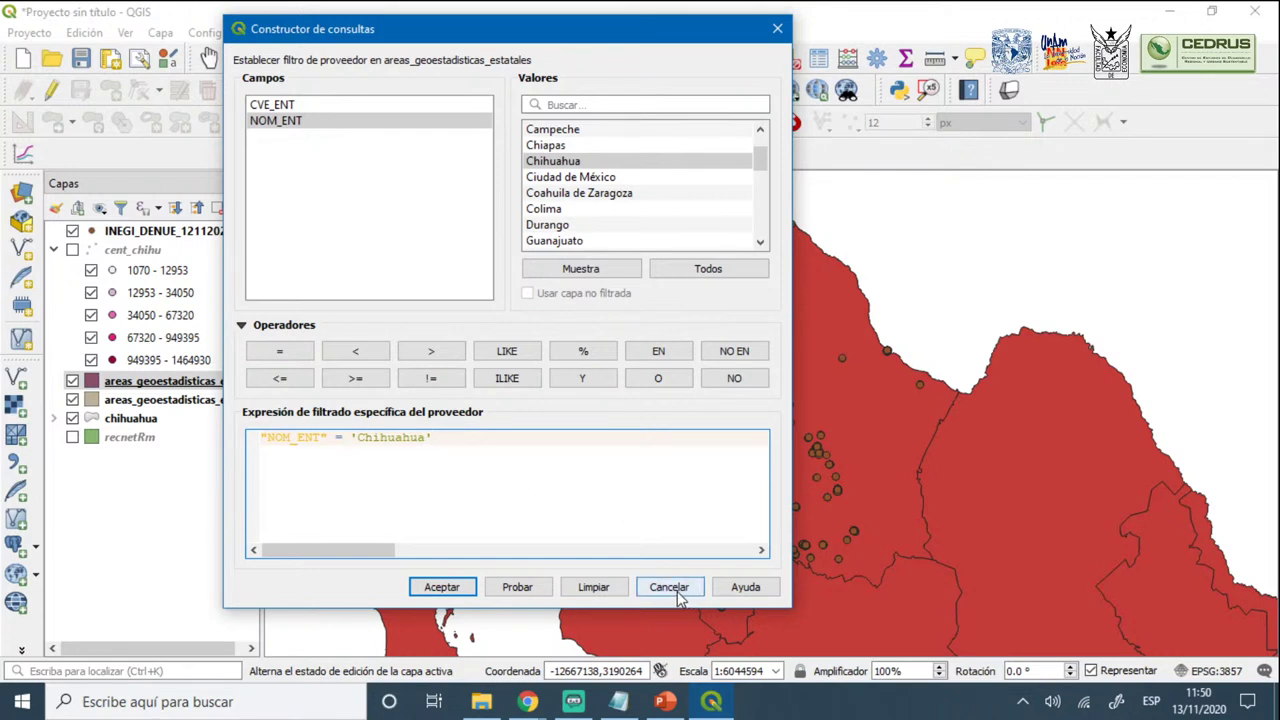
pyautogui.click(517, 588)
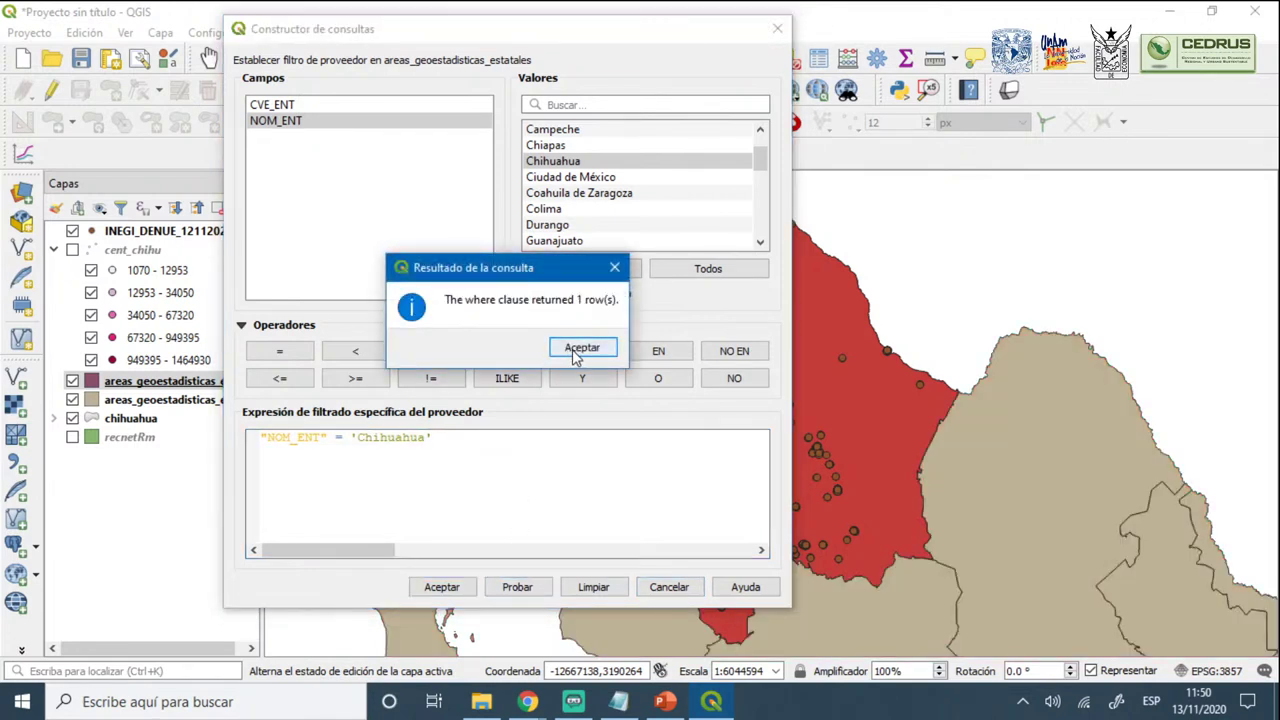
pyautogui.click(580, 348)
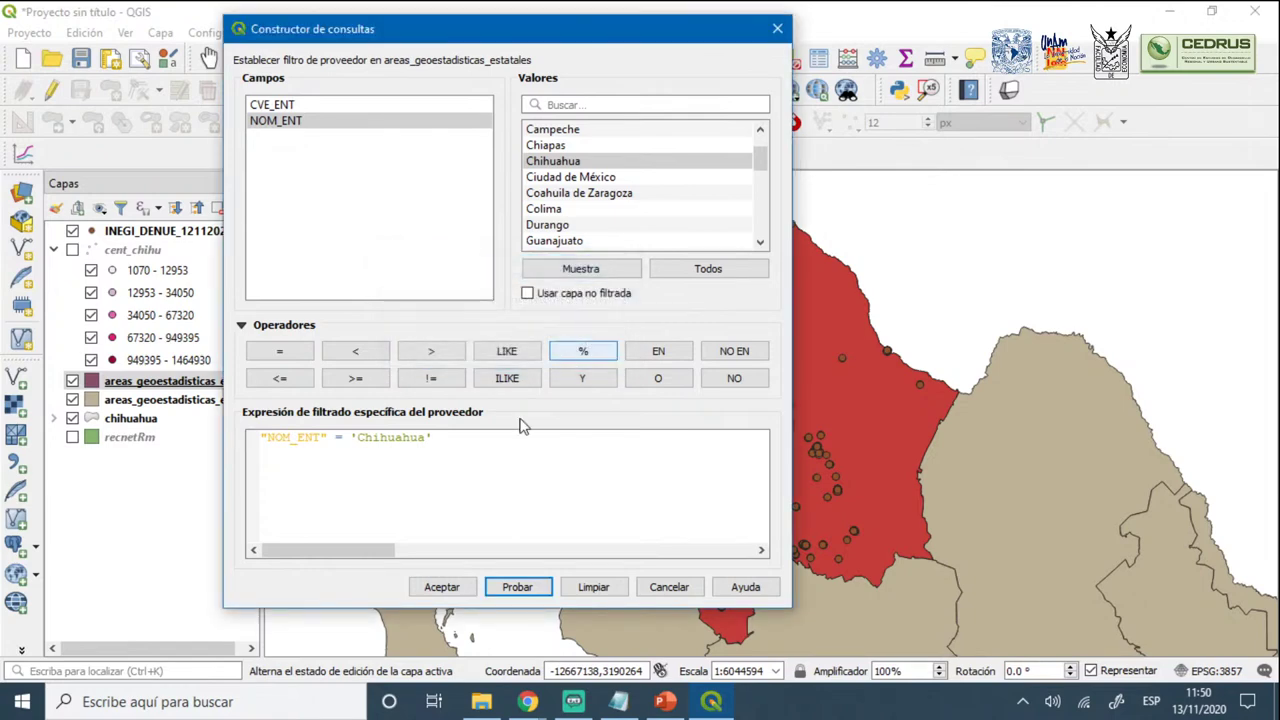
pyautogui.click(441, 587)
# Remove the unfiltered duplicate of the areas_geoestadisticas_estatales layer from the project
pyautogui.click(158, 400)
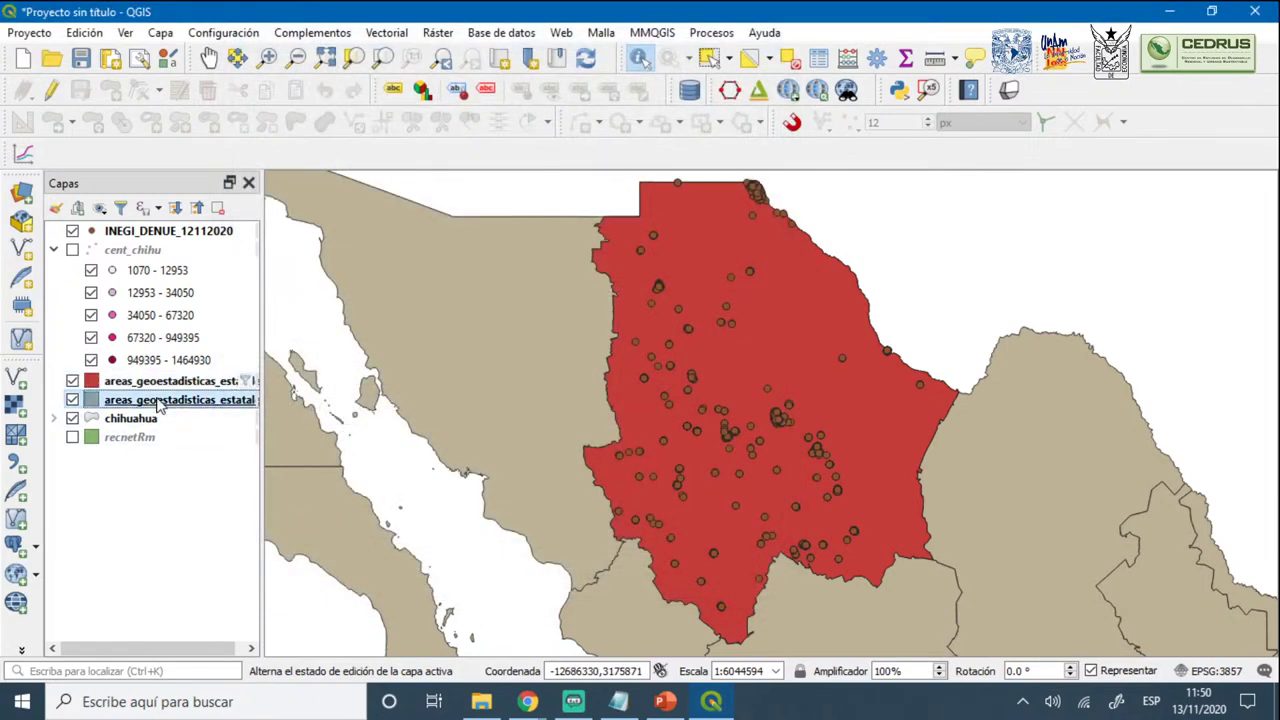
pyautogui.click(216, 208)
pyautogui.click(610, 376)
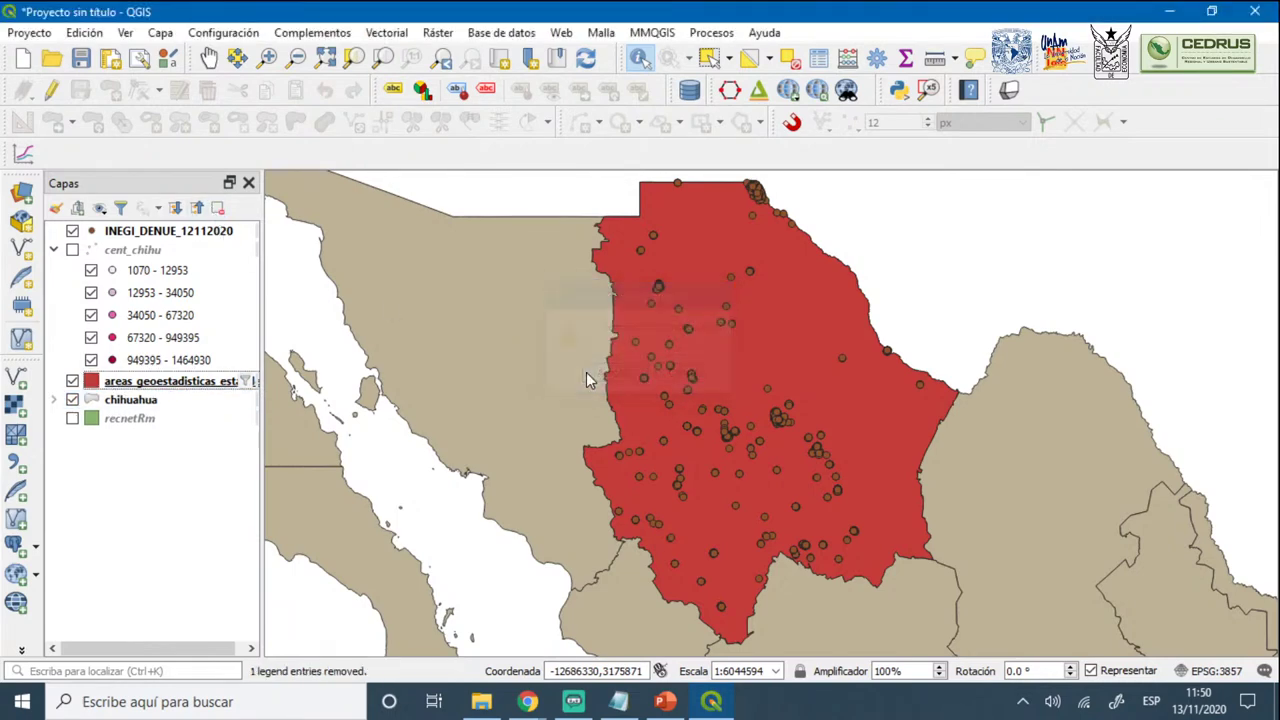
# Export the filtered state layer as the ESRI shapefile lim_Chihuahua in the TALLER-2020 folder, dismissing the transformation choice and export notice
pyautogui.rightClick(140, 384)
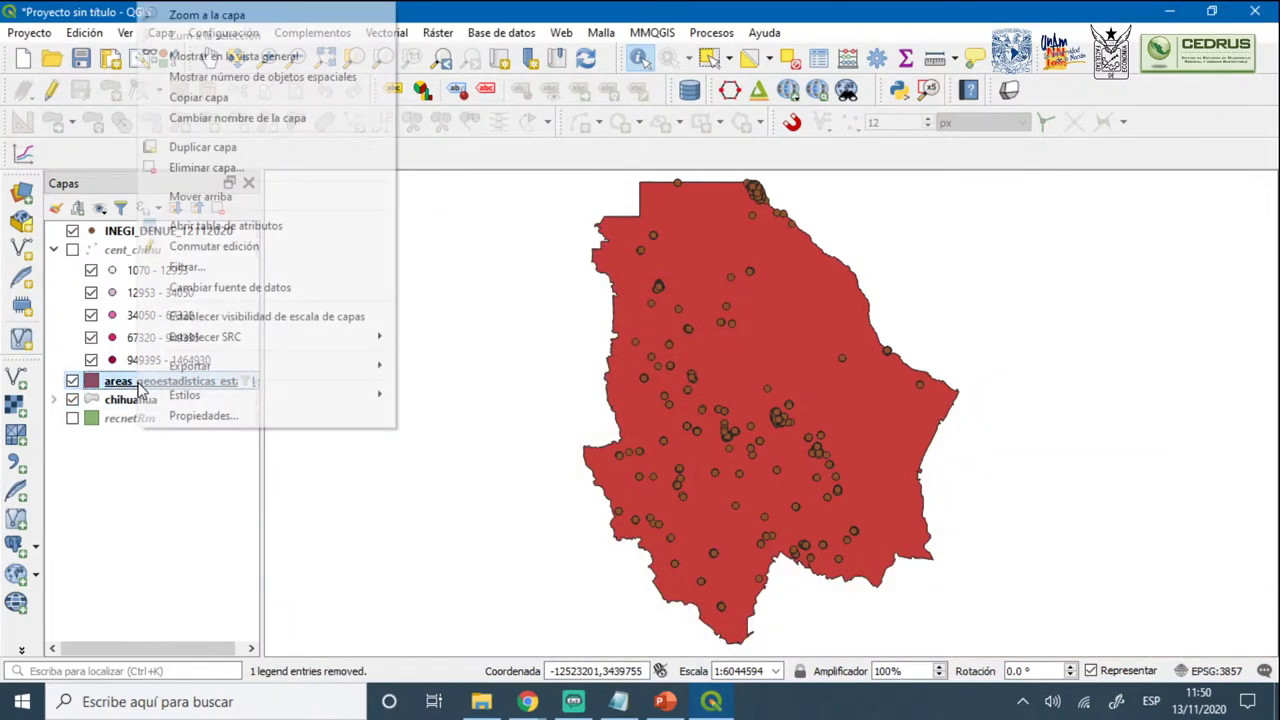
pyautogui.moveTo(345, 368)
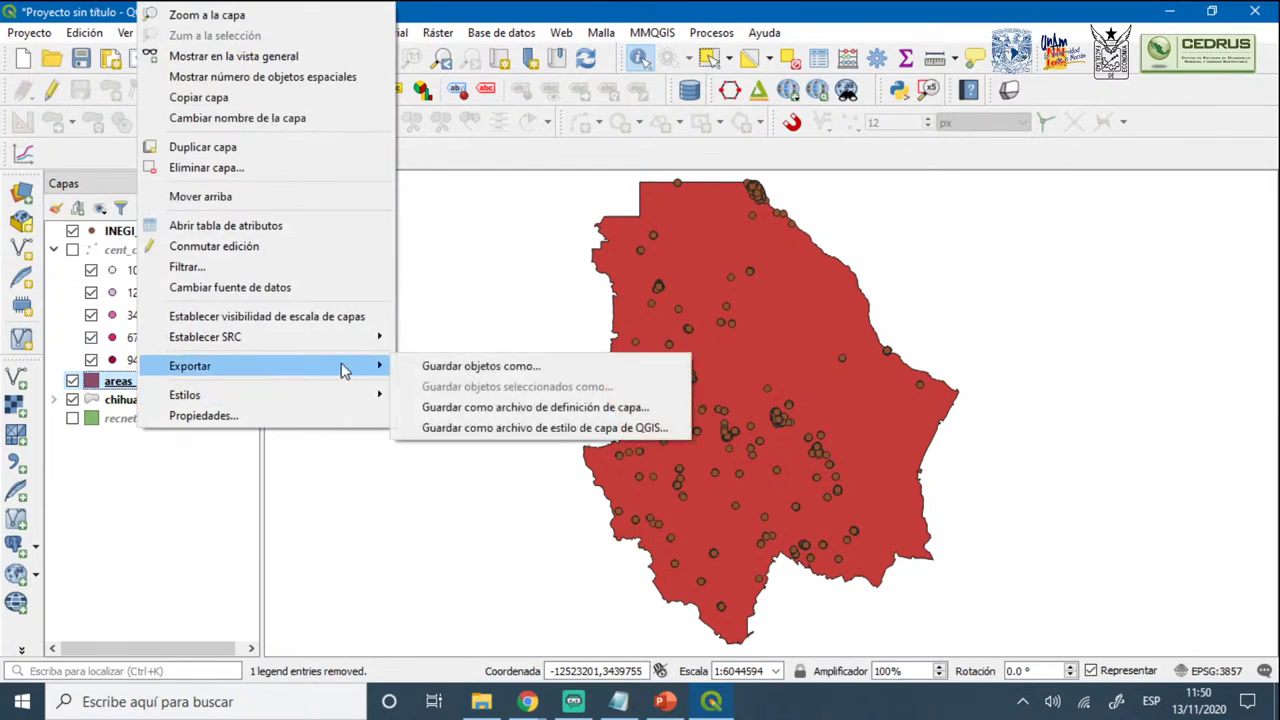
pyautogui.click(499, 366)
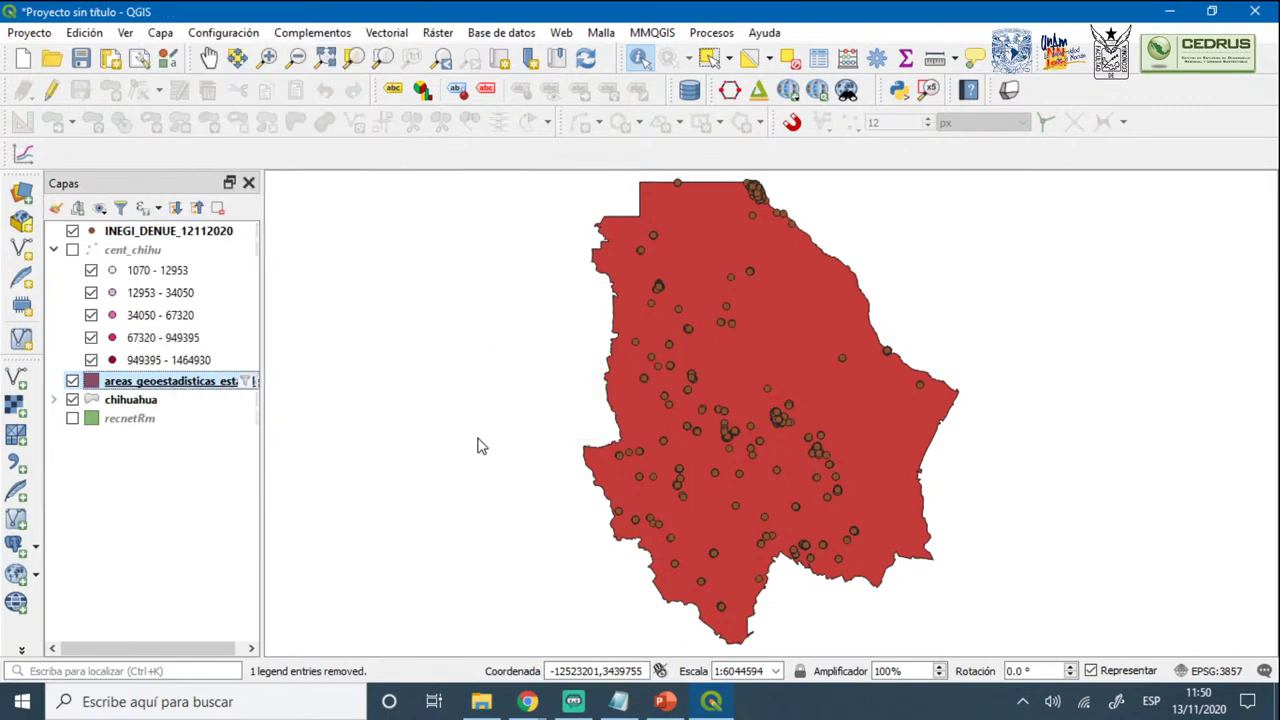
pyautogui.click(651, 83)
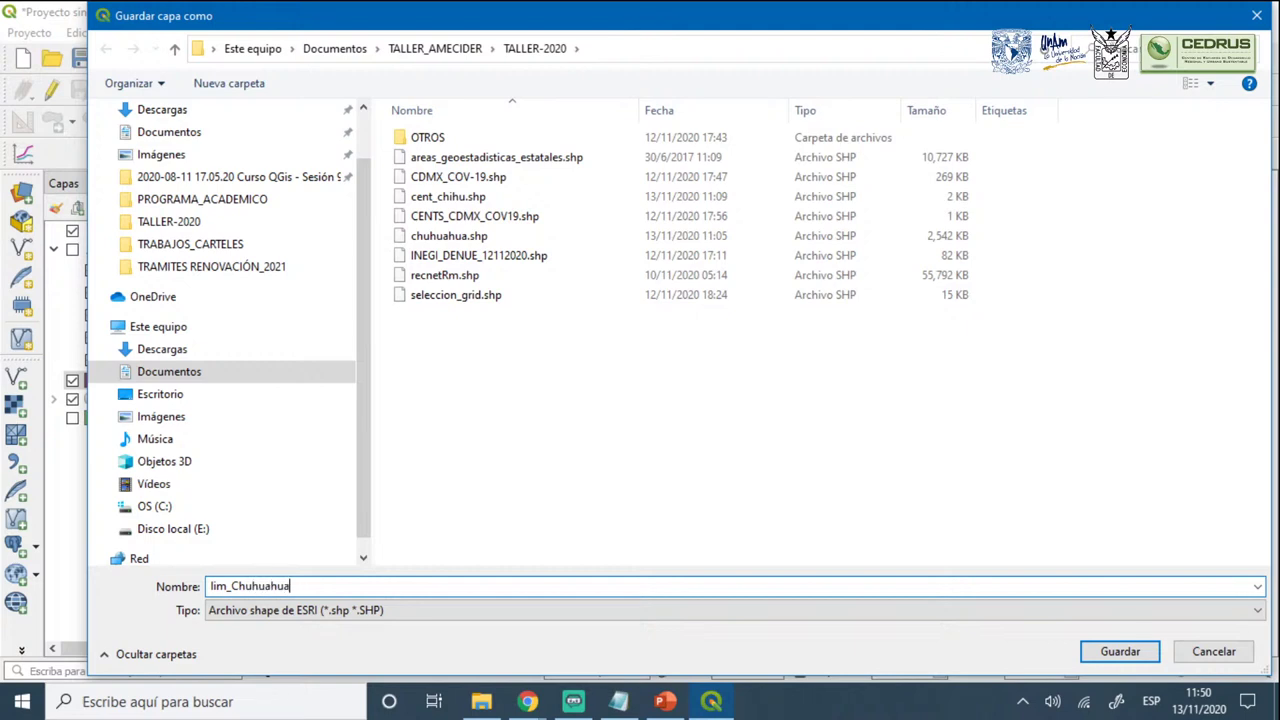
pyautogui.click(249, 586)
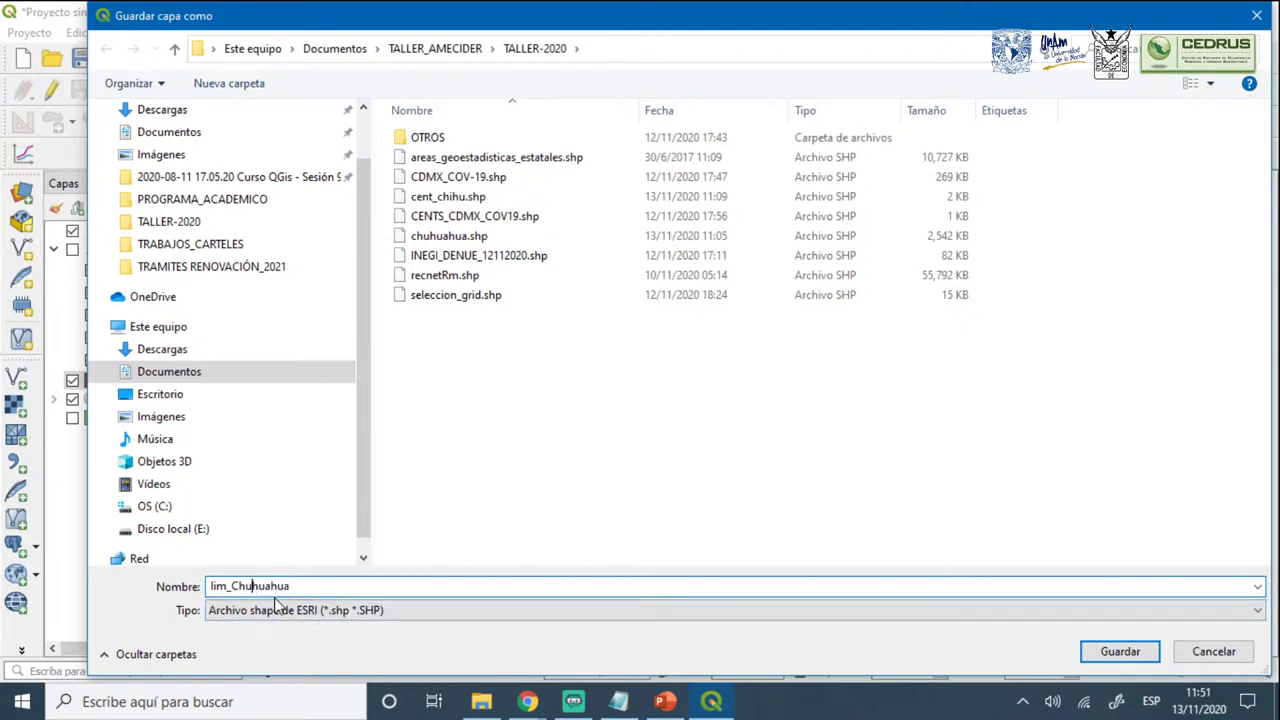
pyautogui.press('BackSpace')
pyautogui.write('i')
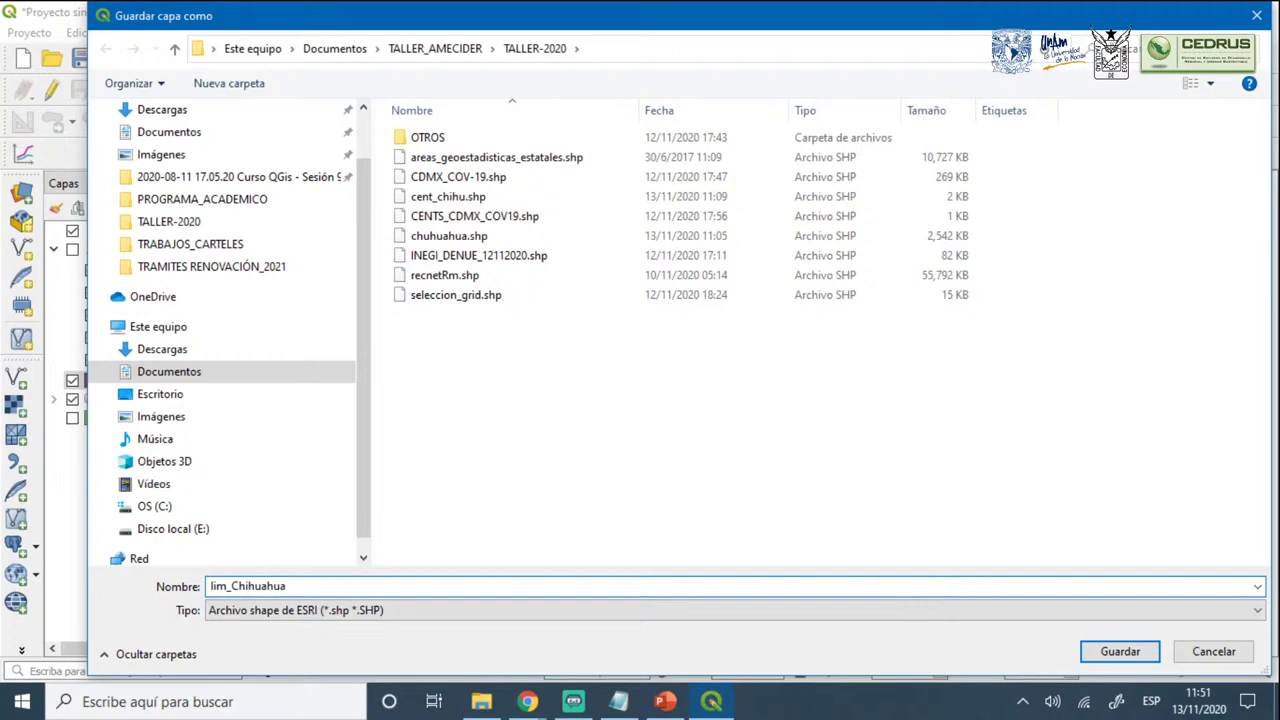
pyautogui.click(1145, 660)
pyautogui.click(484, 605)
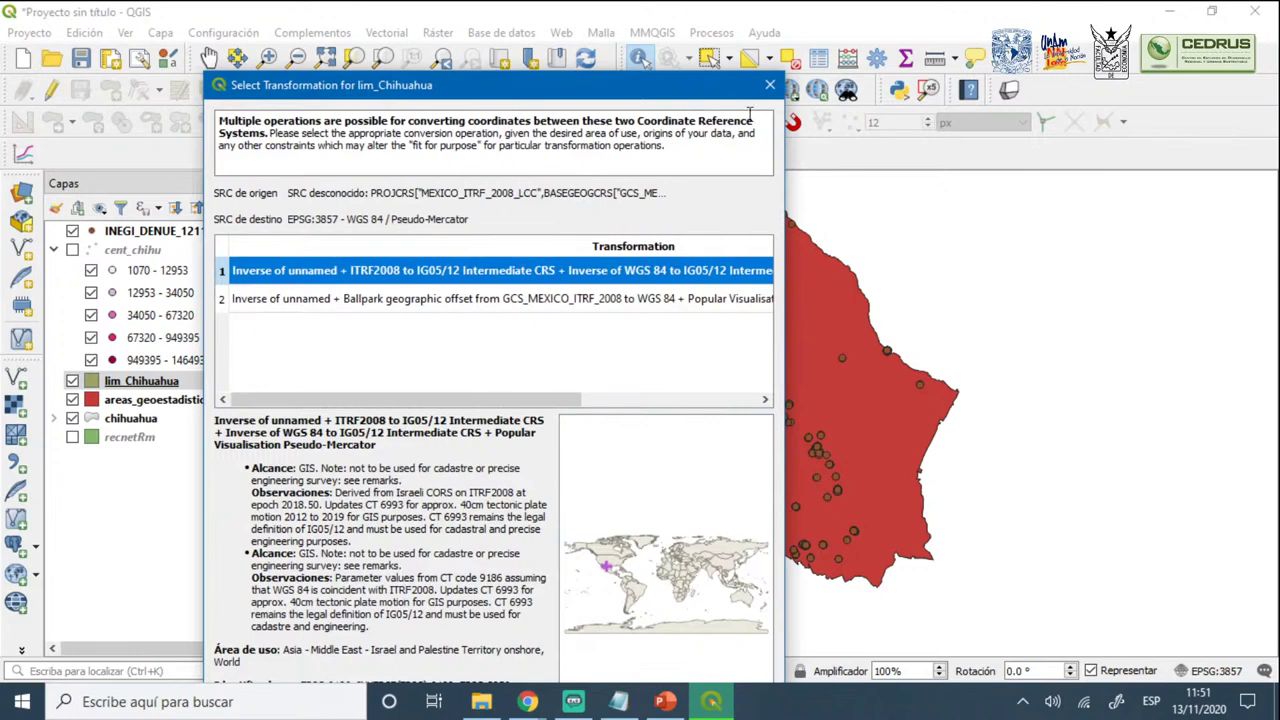
pyautogui.click(770, 85)
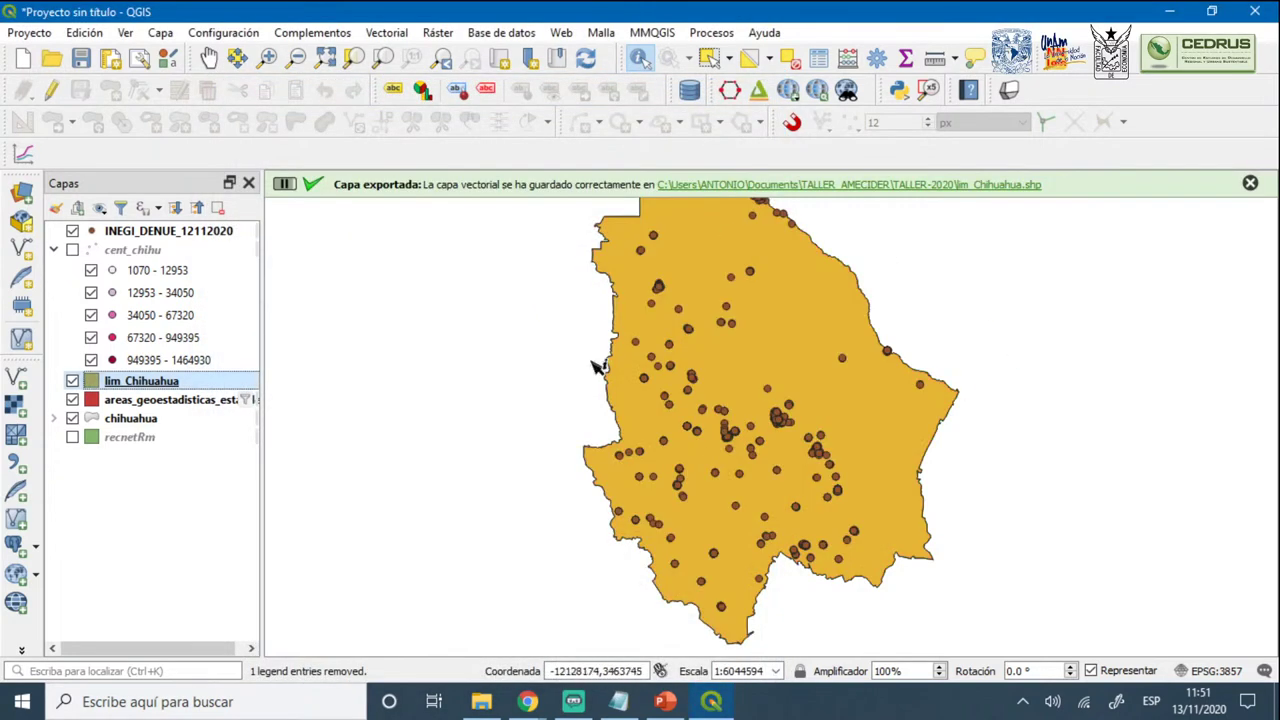
pyautogui.click(1250, 183)
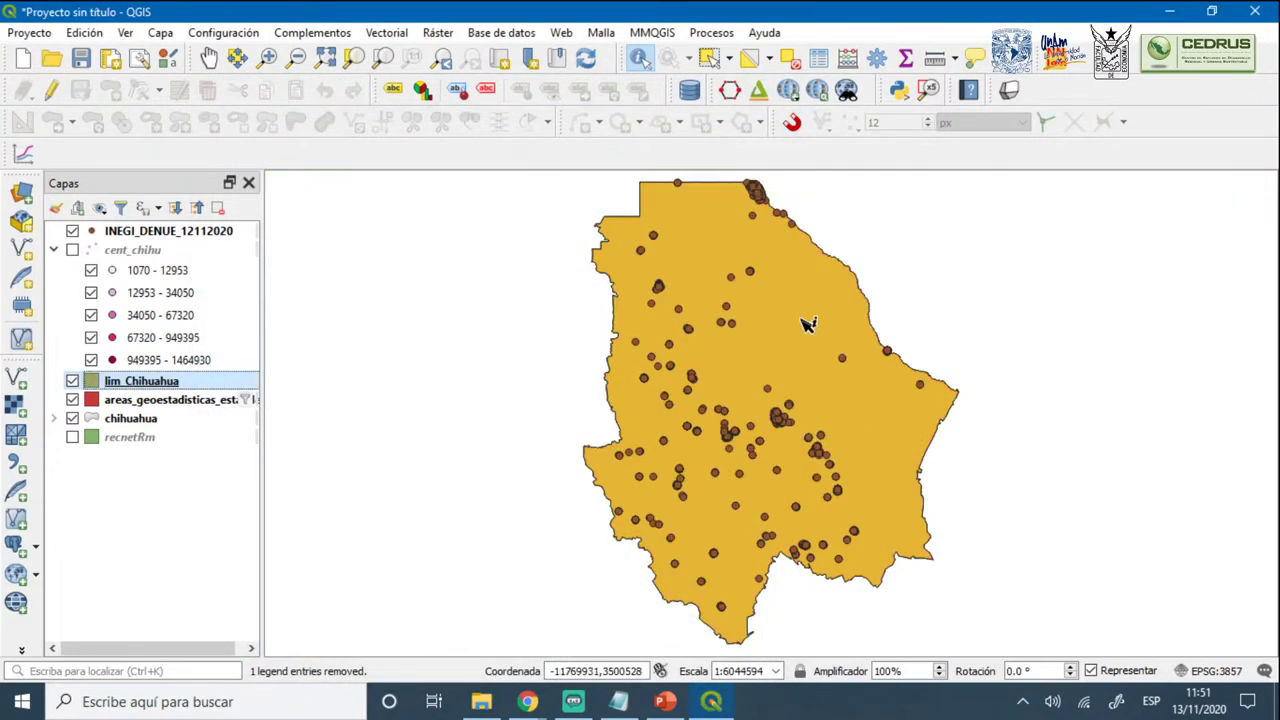
# Hide the areas_geoestadisticas_estatales layer and clear its filter expression
pyautogui.click(73, 399)
pyautogui.click(90, 402)
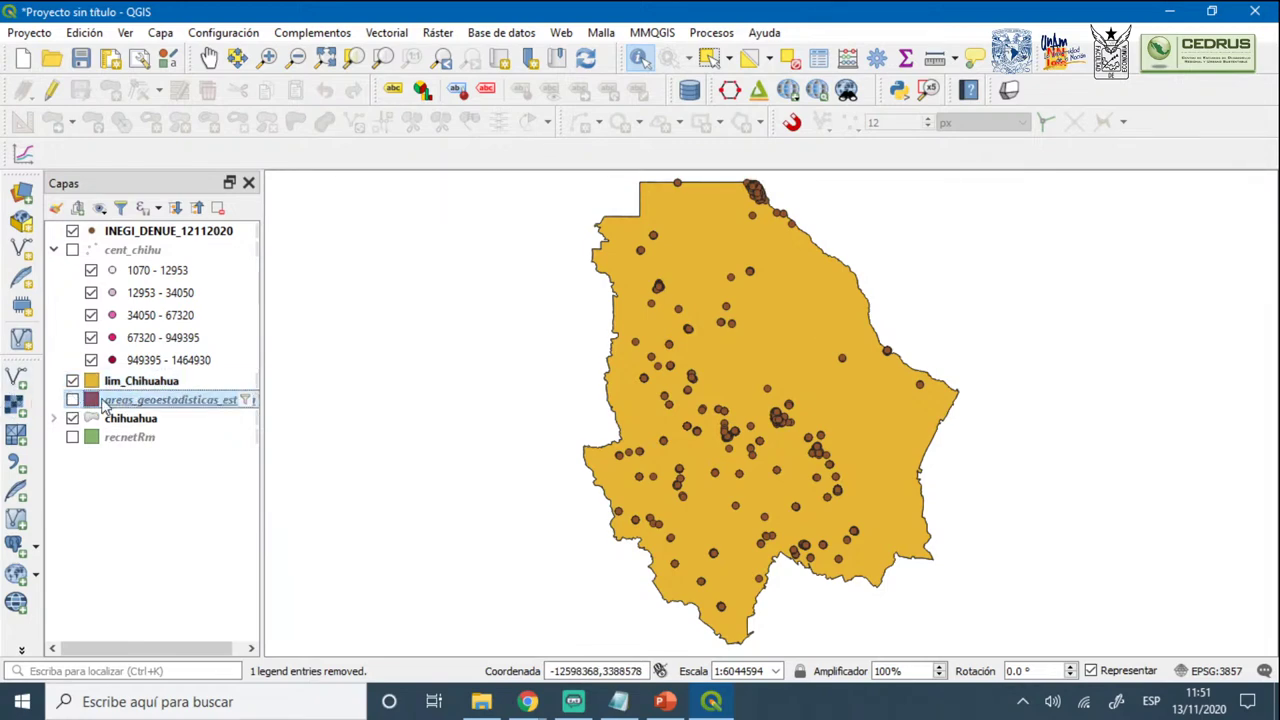
pyautogui.rightClick(106, 406)
pyautogui.click(151, 287)
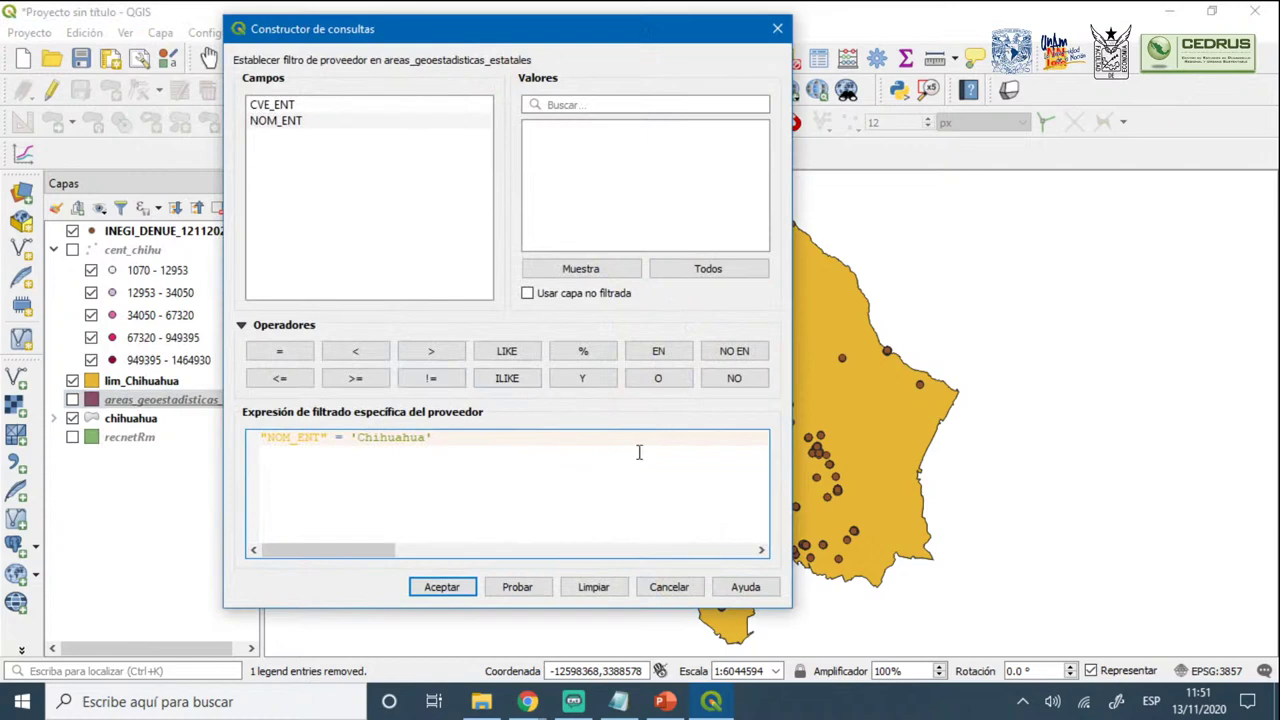
pyautogui.click(620, 588)
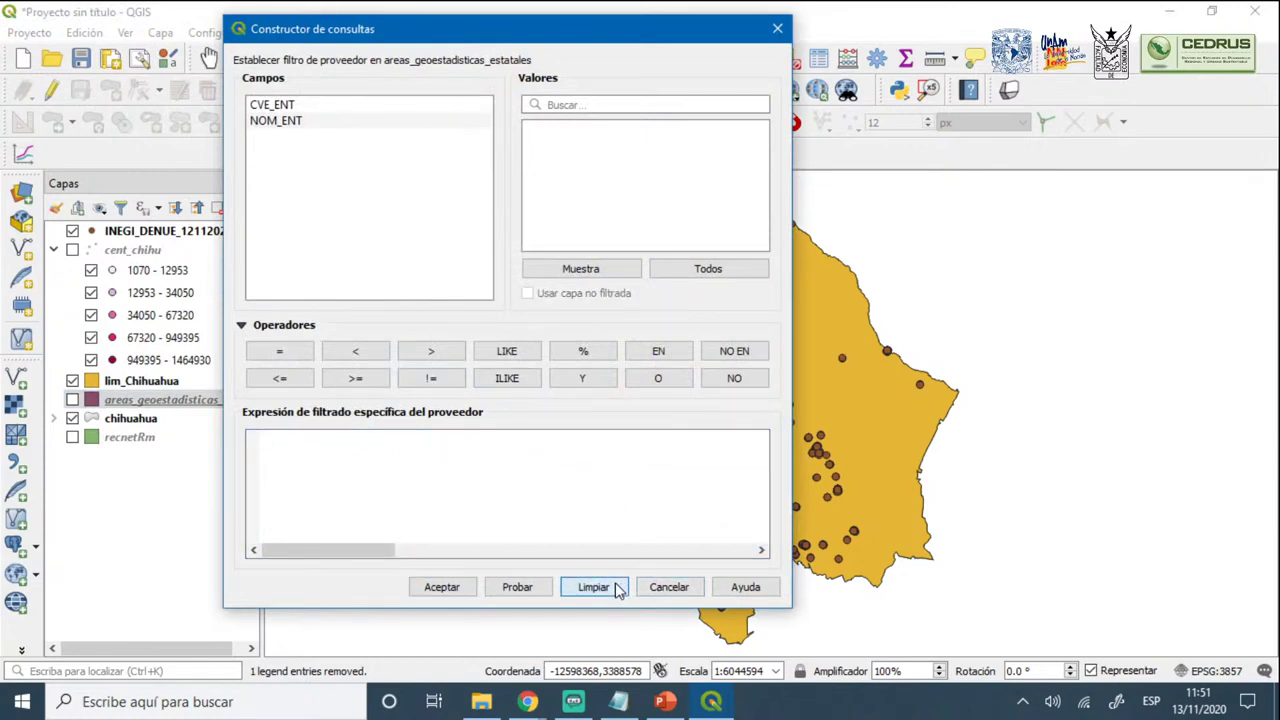
pyautogui.click(440, 588)
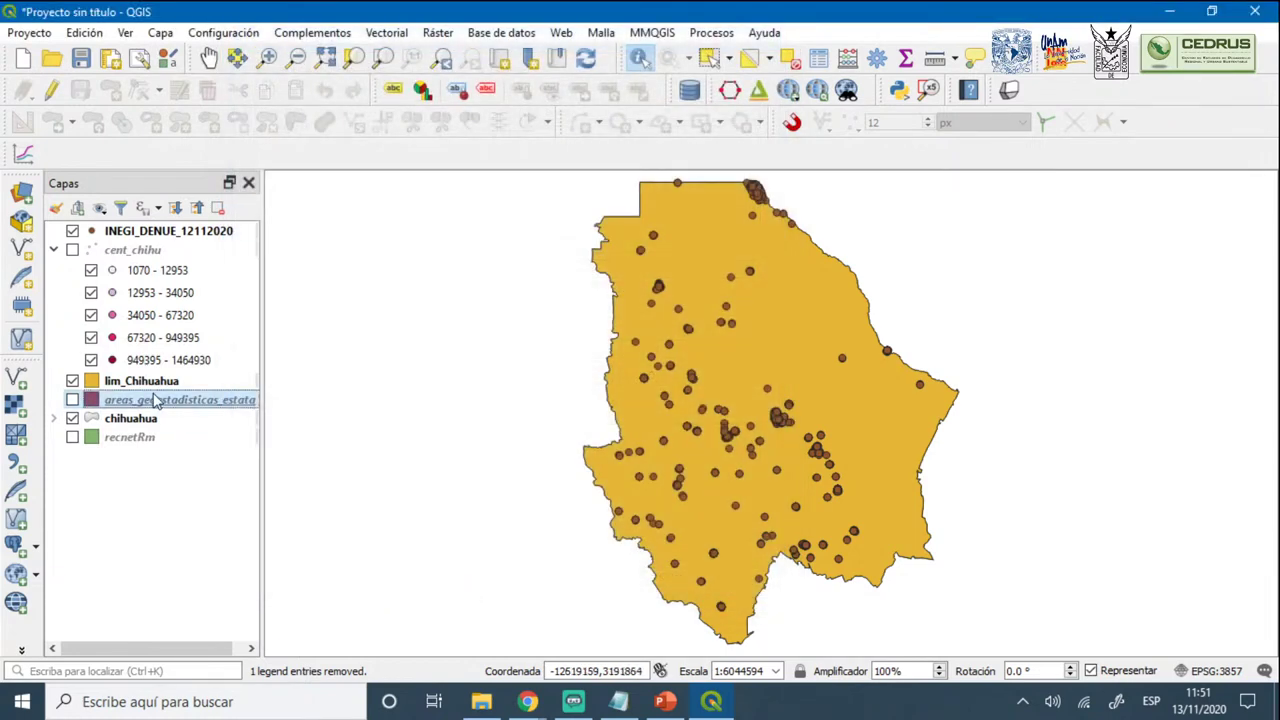
pyautogui.click(73, 400)
pyautogui.click(73, 400)
# Switch to Chrome, open INEGI's Directorio Estadístico Nacional de Unidades Económicas from the denue search results and dismiss the presentation notice
pyautogui.hotkey('alt', 'Tab')
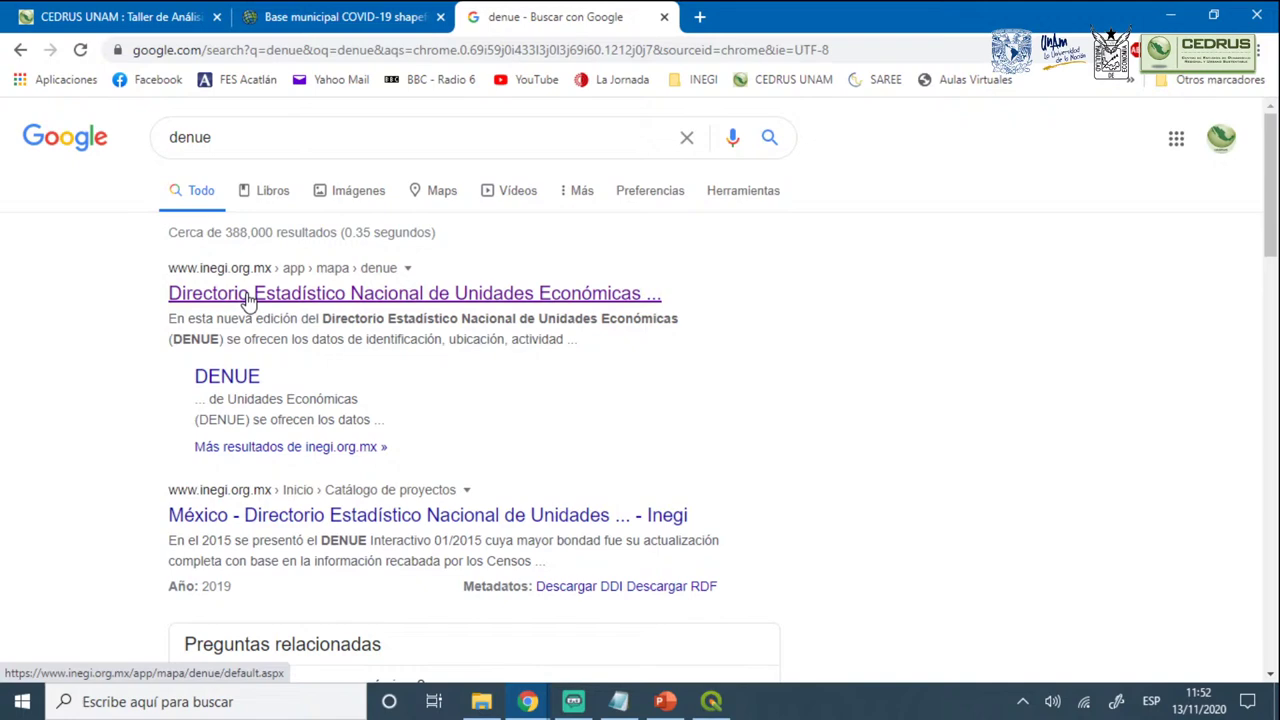
pyautogui.click(250, 300)
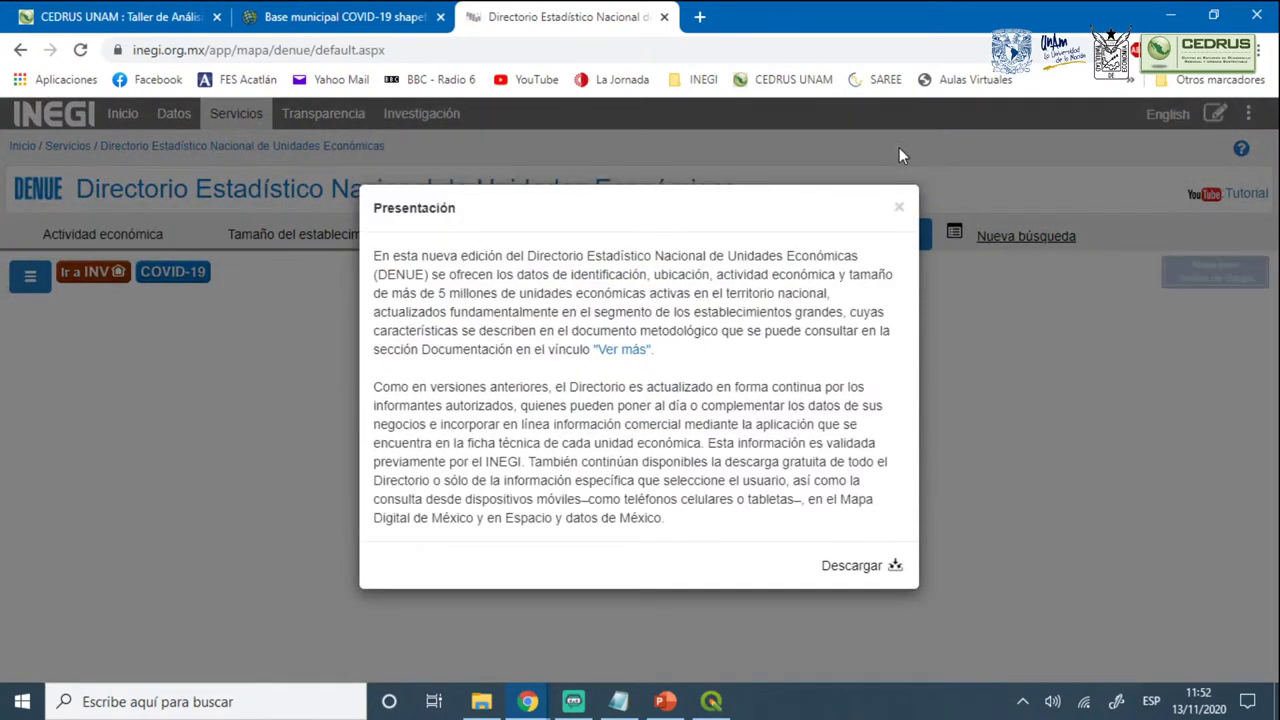
pyautogui.click(898, 211)
# Select Consultorios médicos, Hospitales and Servicios de ambulancias among the essential COVID-19 economic activities
pyautogui.click(92, 231)
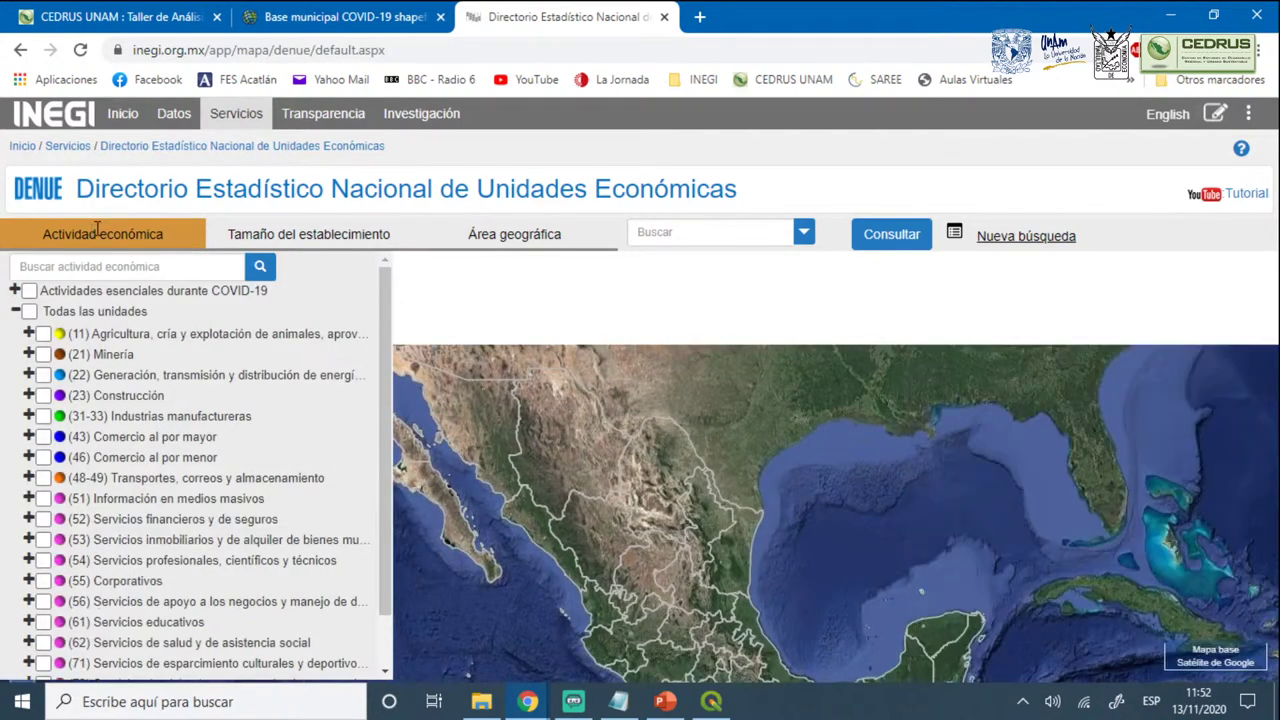
pyautogui.click(16, 291)
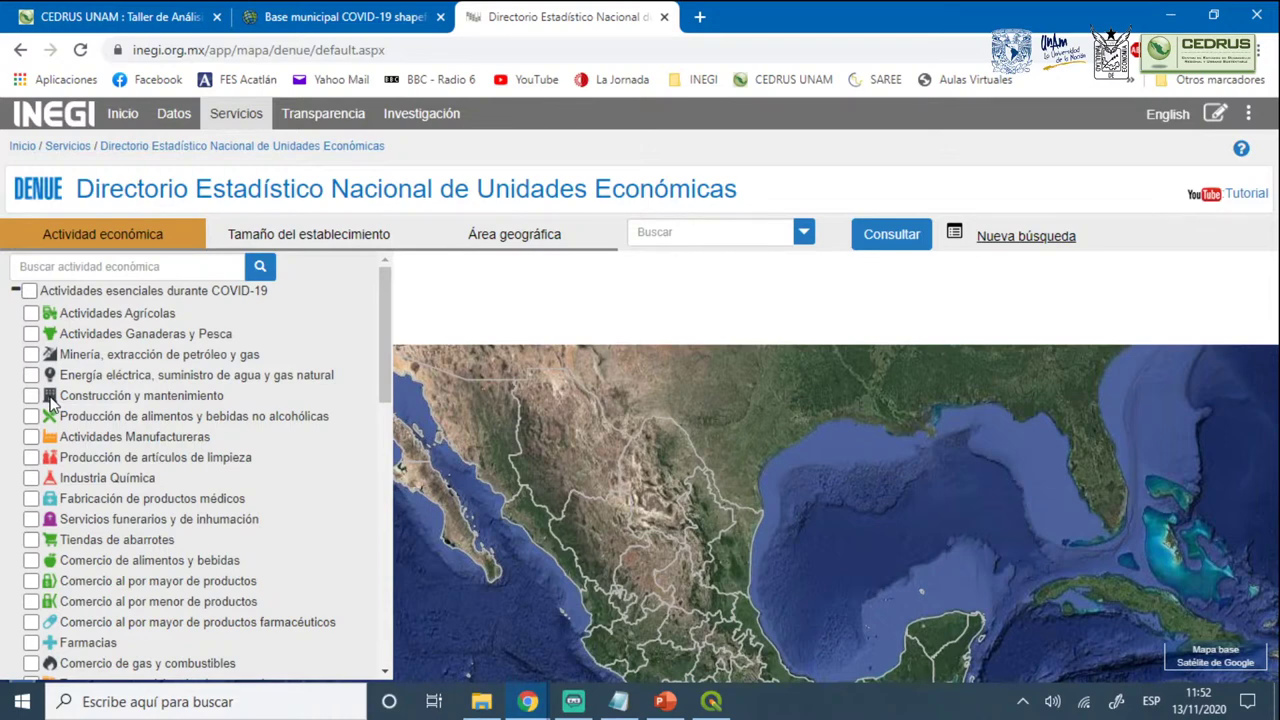
pyautogui.scroll(-4, 50, 400)
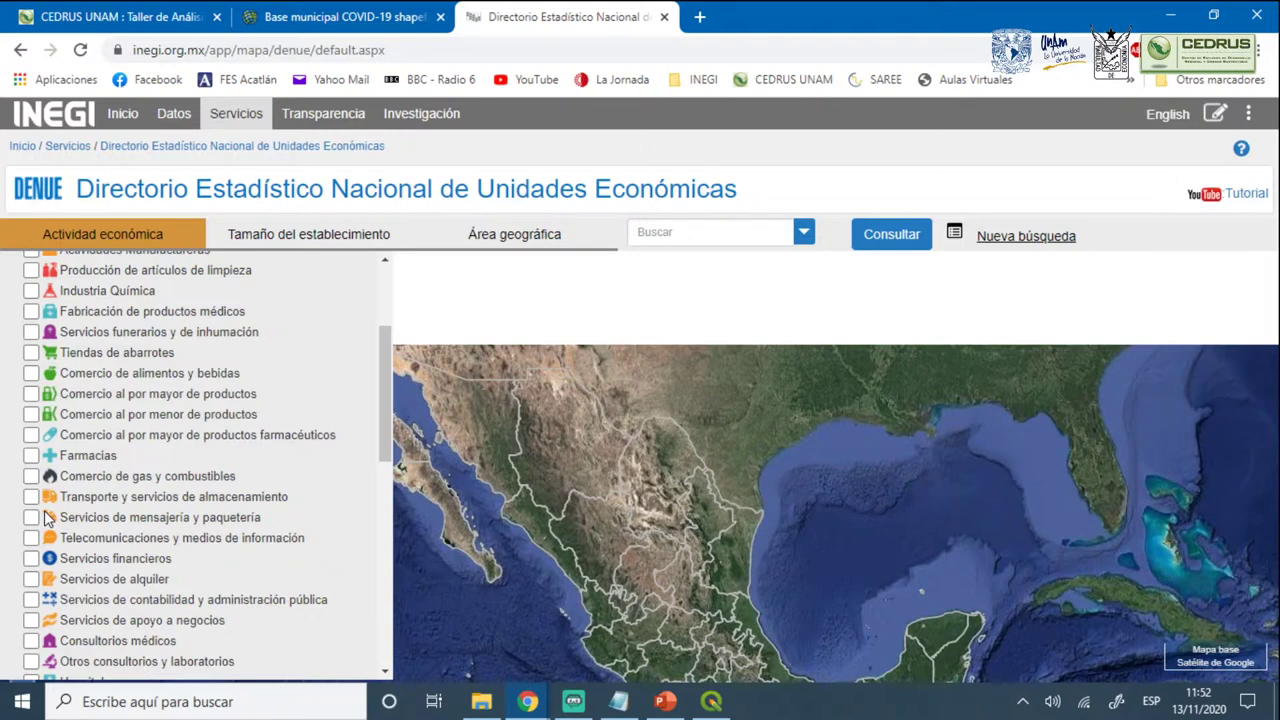
pyautogui.scroll(-4, 45, 517)
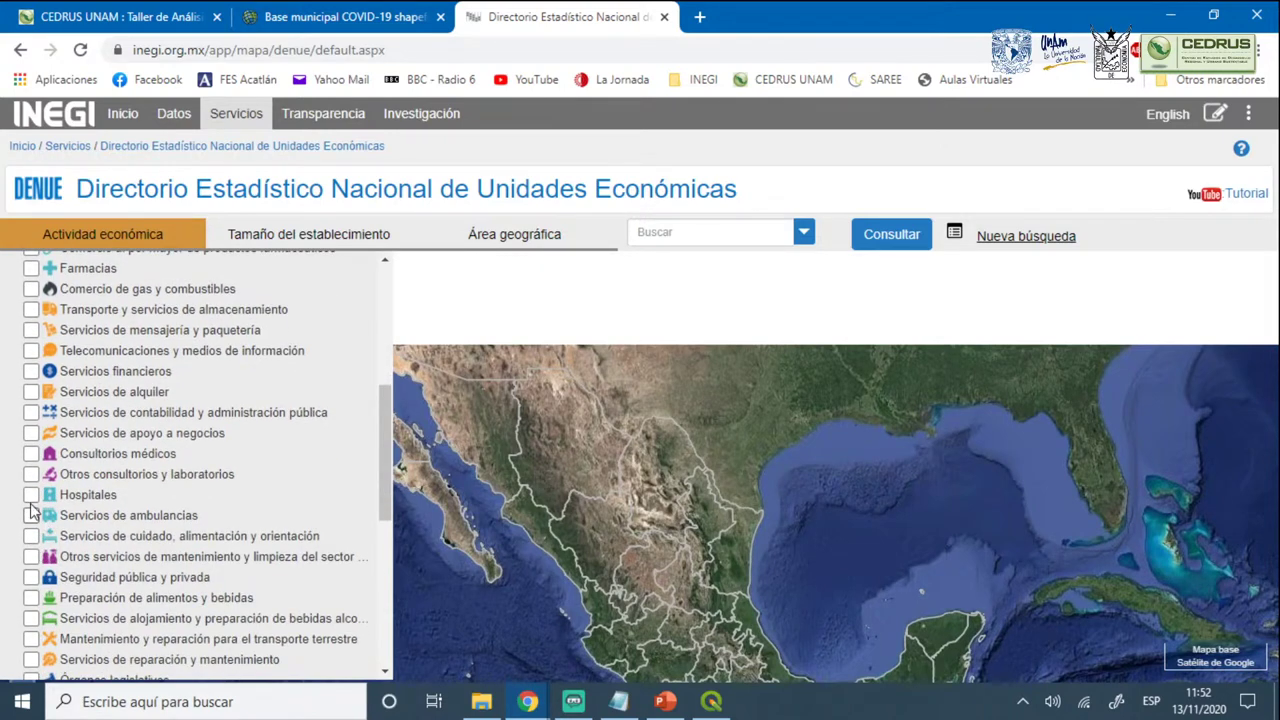
pyautogui.scroll(-2, 31, 480)
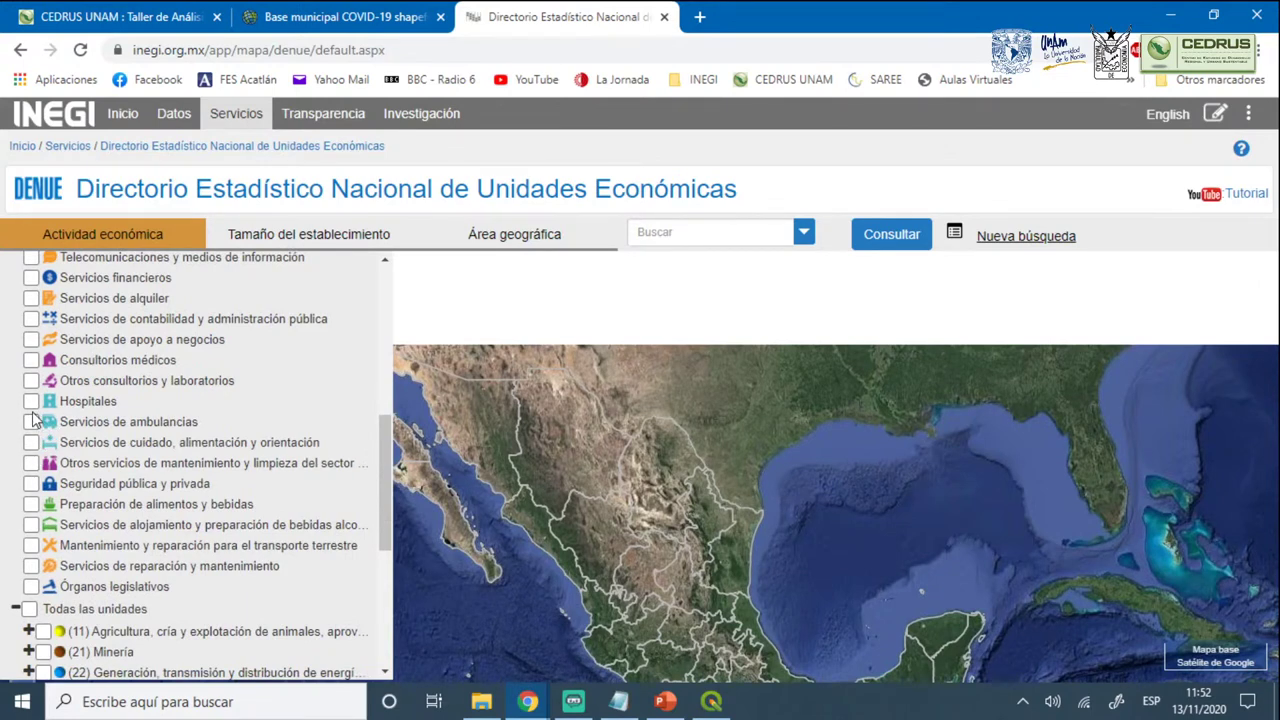
pyautogui.scroll(3, 33, 415)
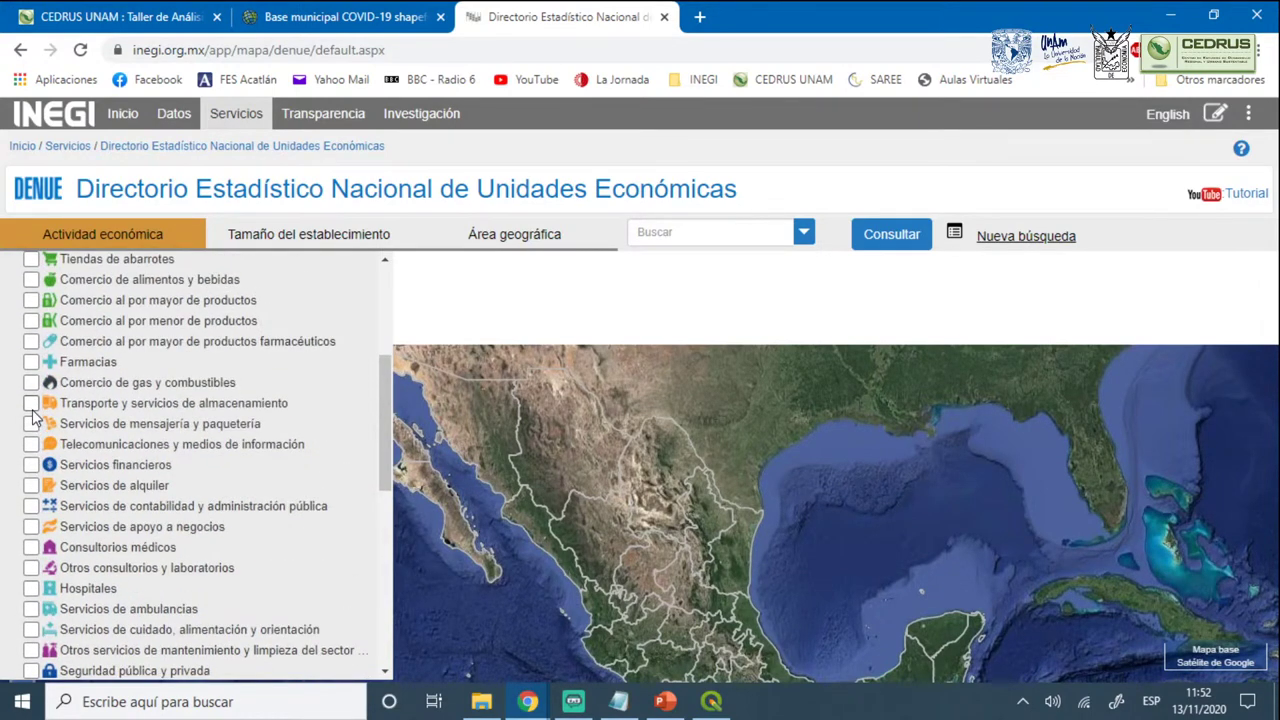
pyautogui.scroll(-2, 33, 415)
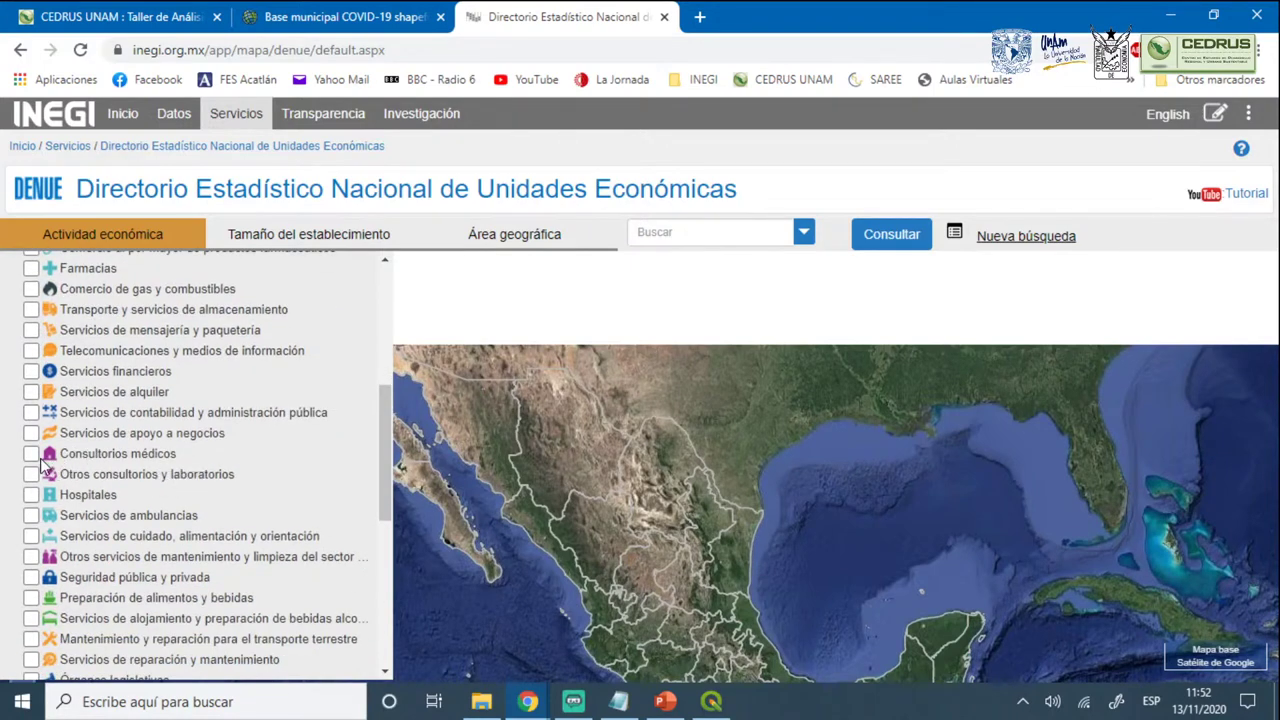
pyautogui.click(31, 455)
pyautogui.click(31, 495)
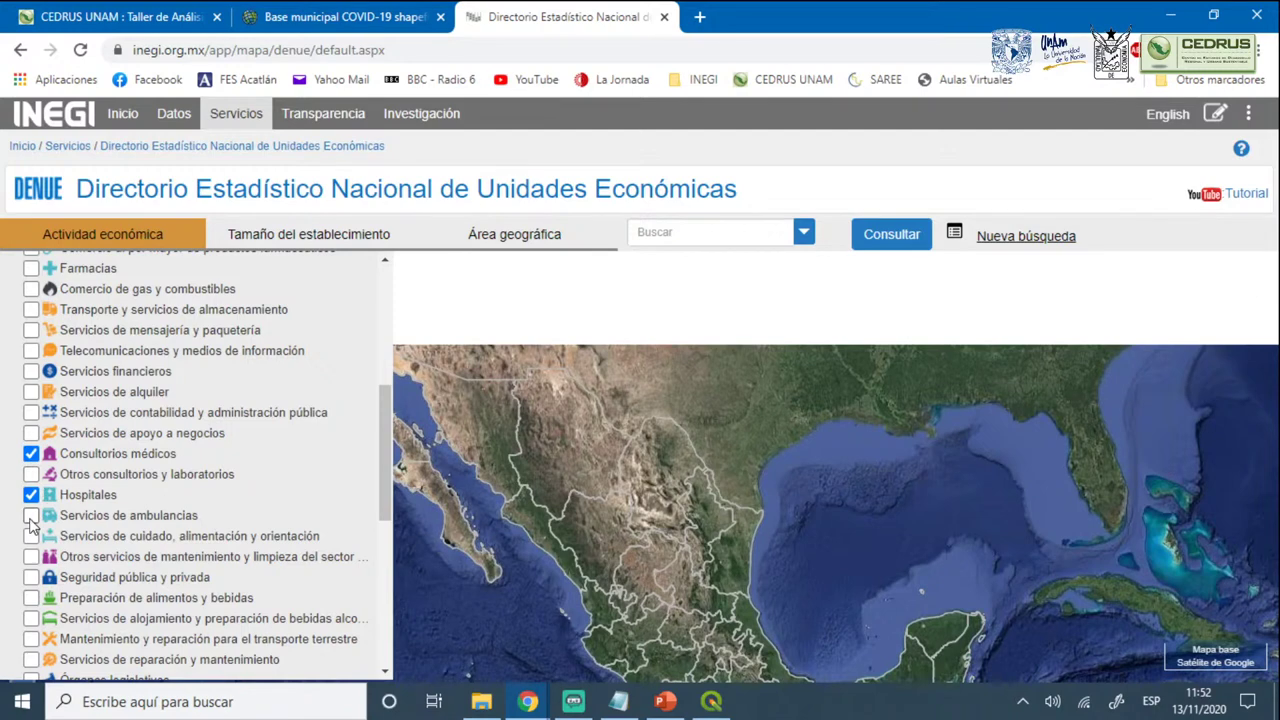
pyautogui.click(31, 516)
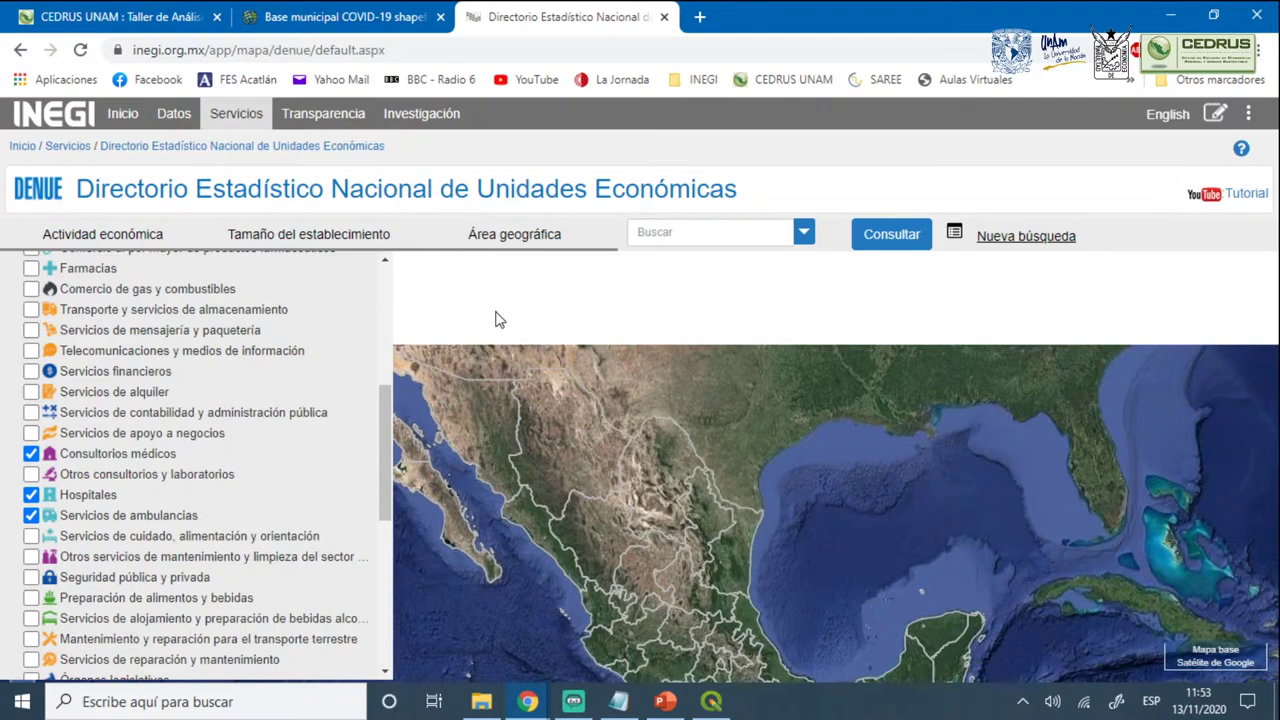
pyautogui.click(767, 706)
pyautogui.click(449, 293)
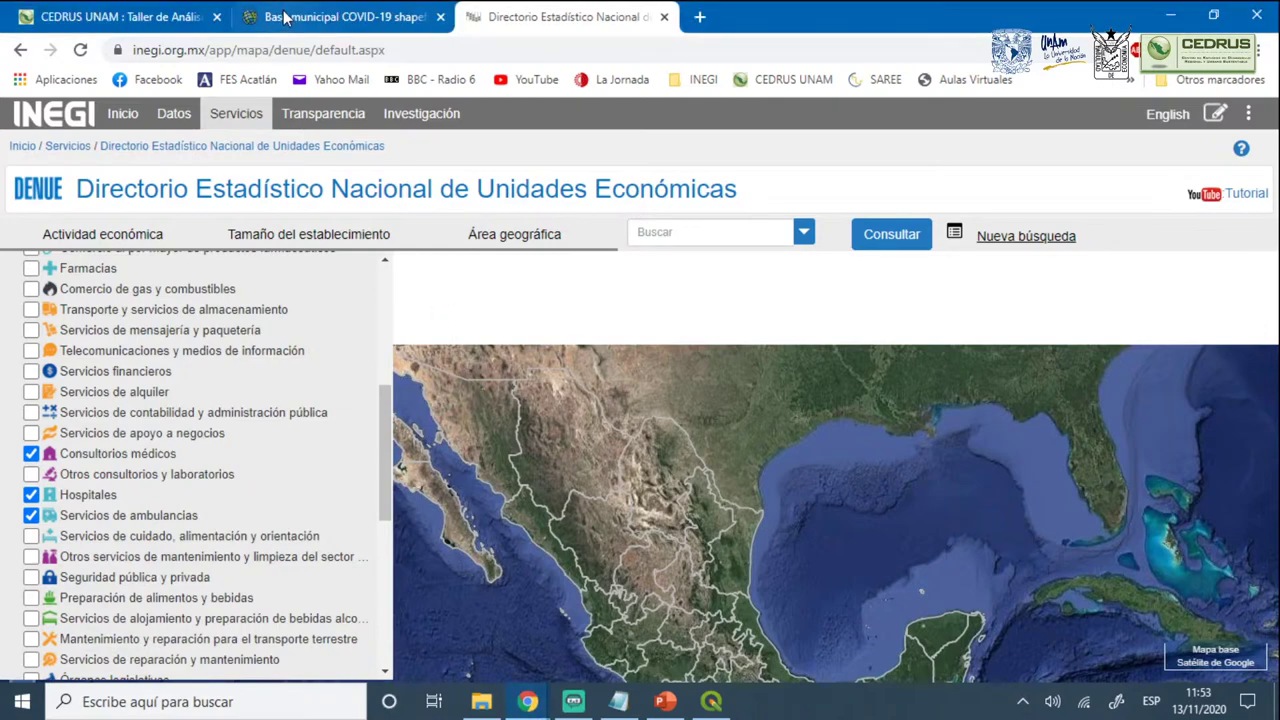
# Bring up the CEDRUS workshop page listing the exercise files, and switch back to QGIS
pyautogui.click(330, 18)
pyautogui.click(136, 12)
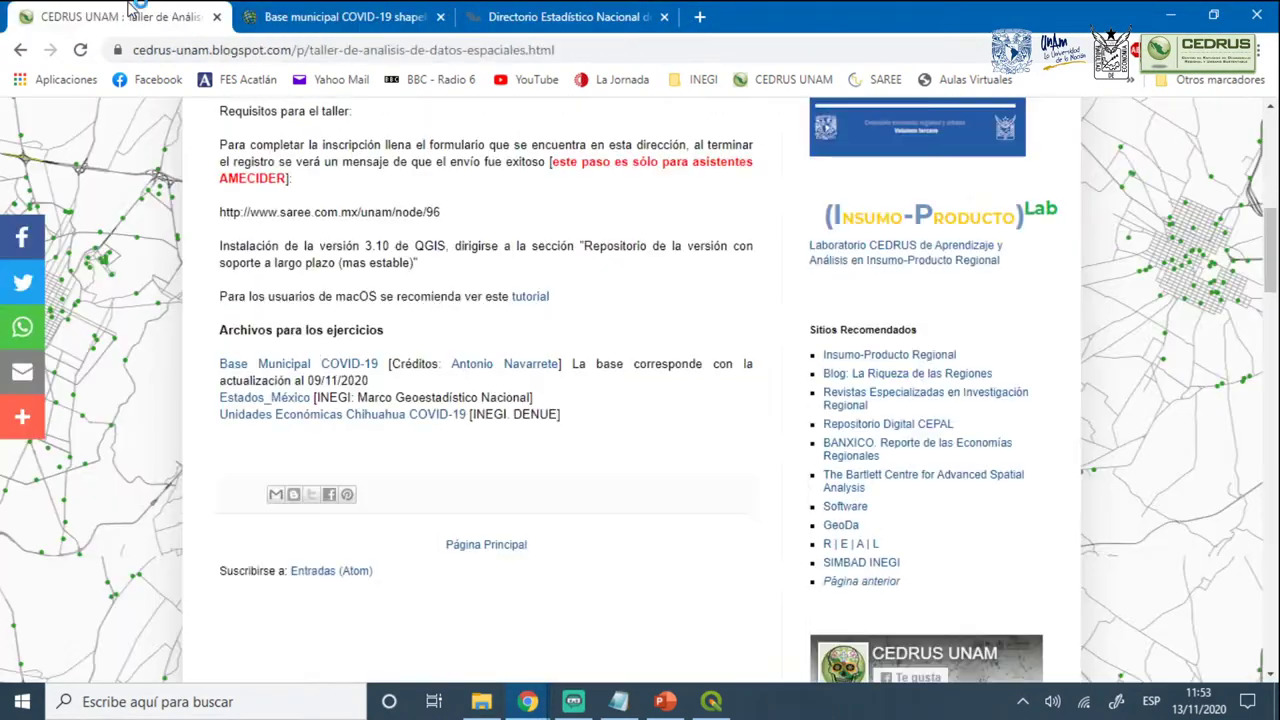
pyautogui.click(722, 706)
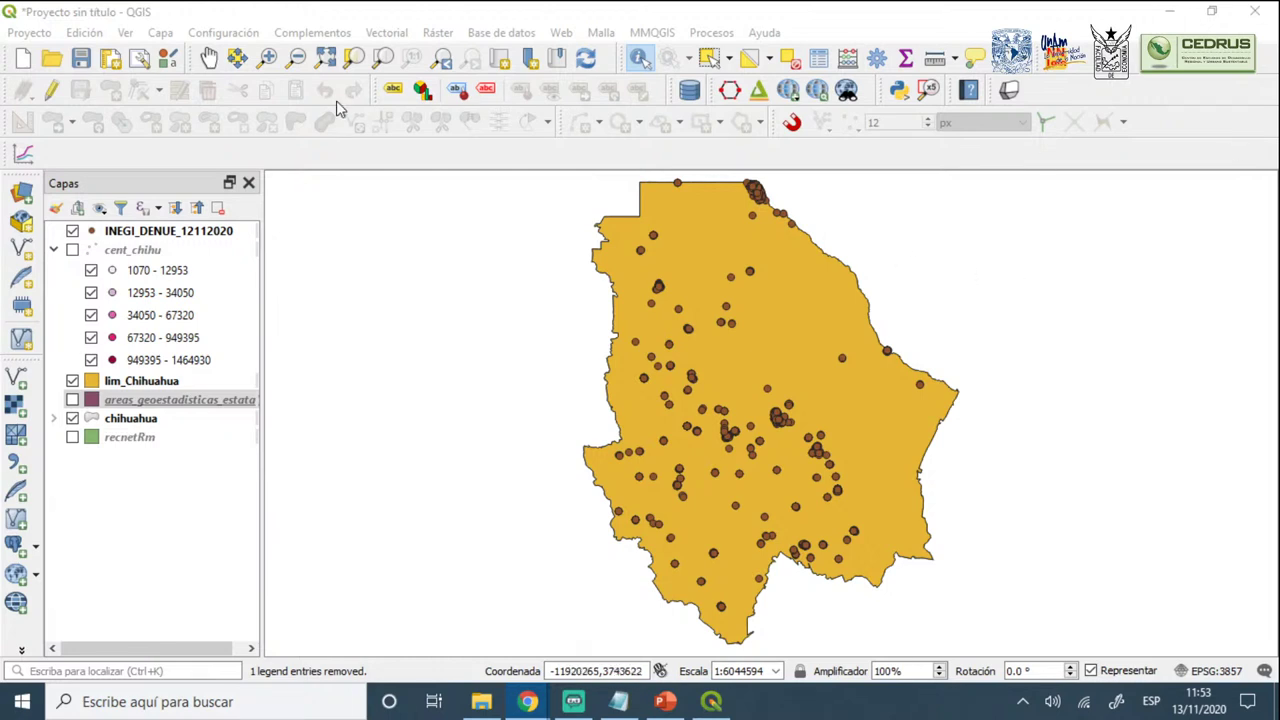
# Search all plugins in the plugin manager for MMQGIS, replacing the Qgis2threejs search, and close the manager
pyautogui.click(333, 17)
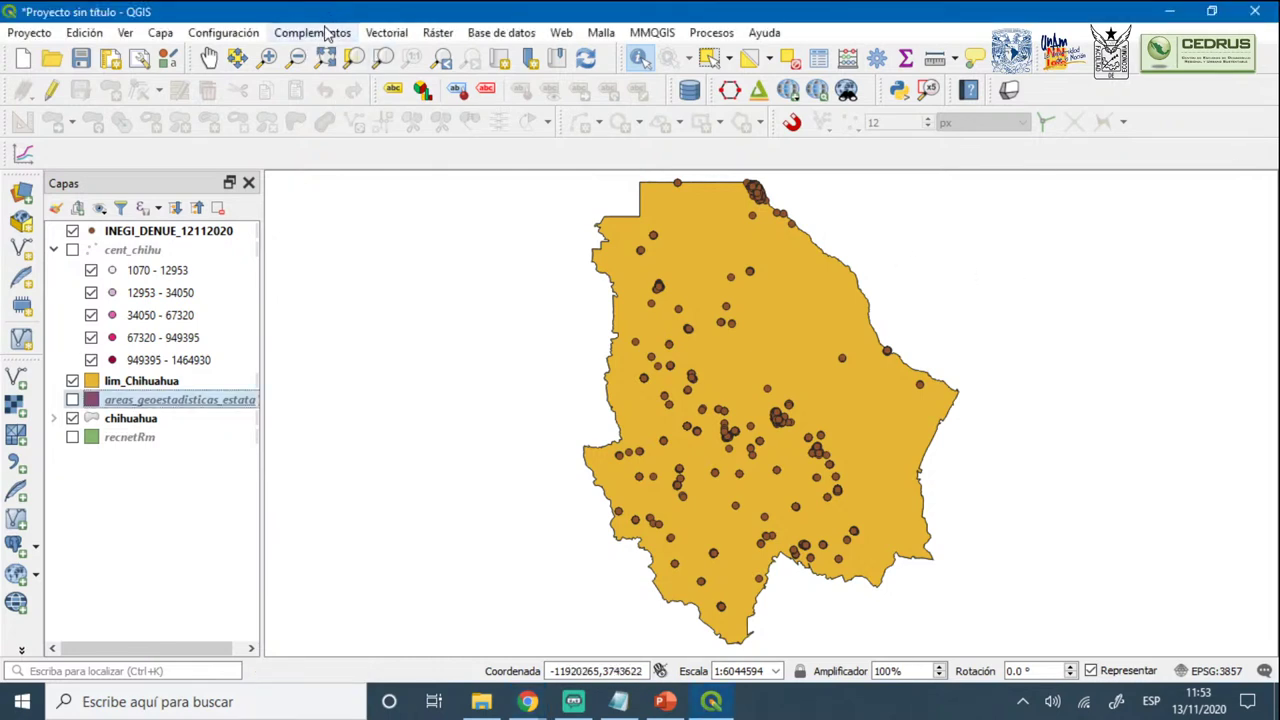
pyautogui.click(326, 35)
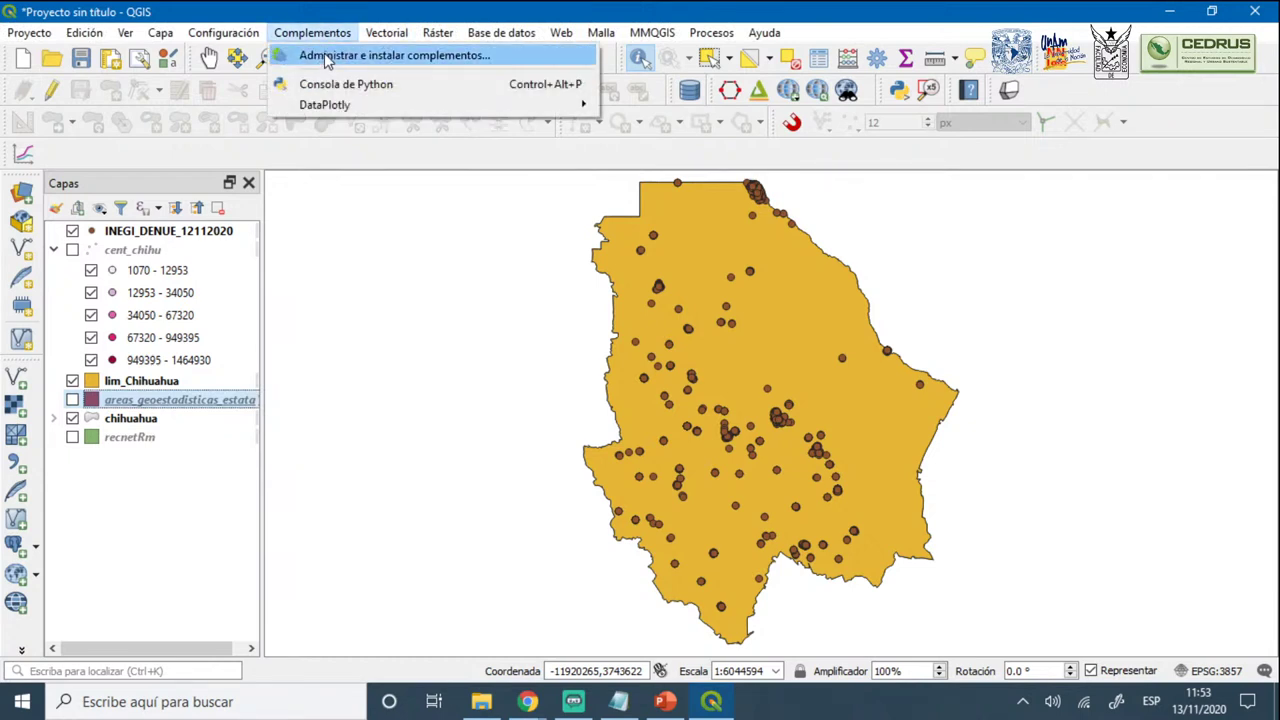
pyautogui.click(326, 57)
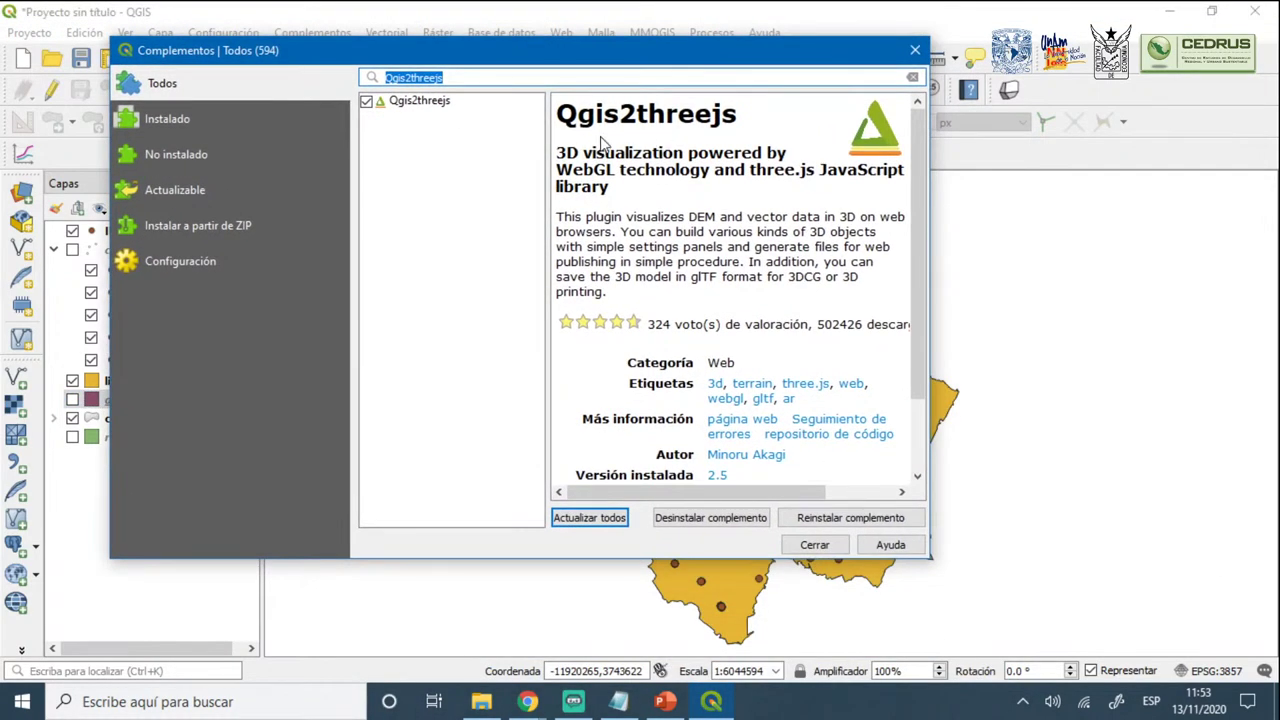
pyautogui.click(523, 80)
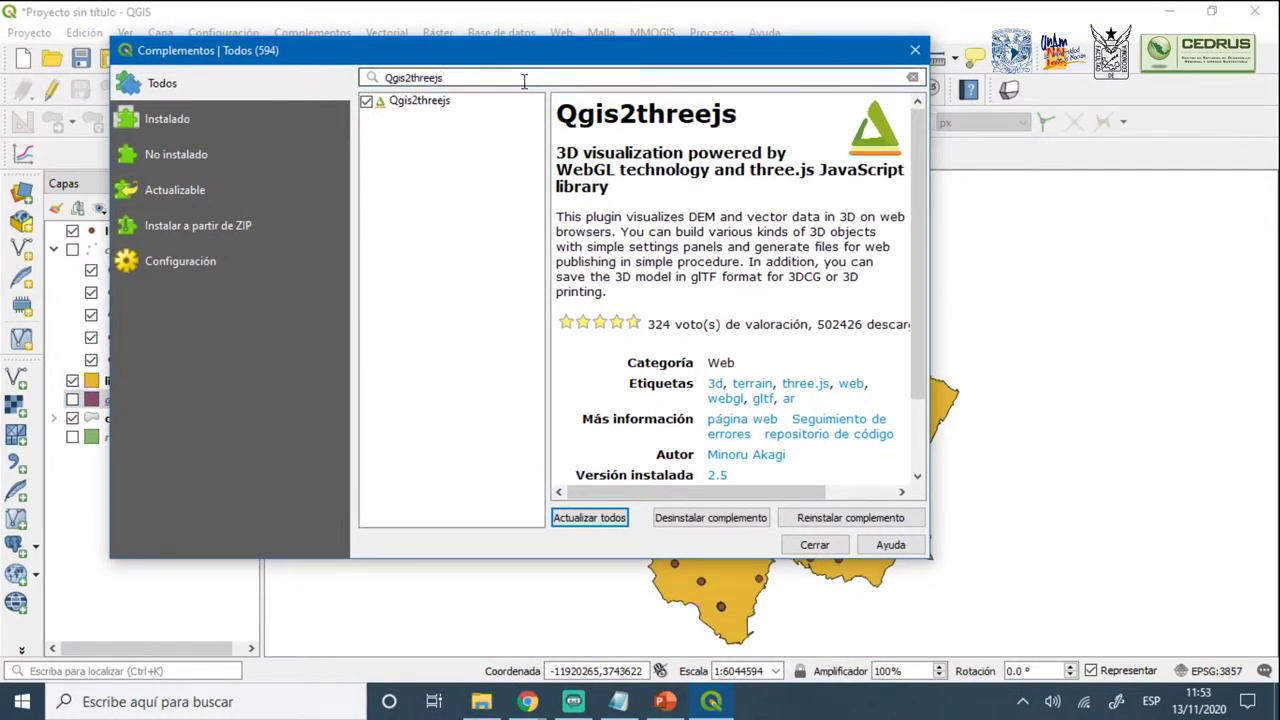
pyautogui.press('BackSpace')
pyautogui.press('BackSpace')
pyautogui.press('BackSpace')
pyautogui.press('BackSpace')
pyautogui.press('BackSpace')
pyautogui.press('BackSpace')
pyautogui.press('BackSpace')
pyautogui.press('BackSpace')
pyautogui.press('BackSpace')
pyautogui.press('BackSpace')
pyautogui.press('BackSpace')
pyautogui.press('BackSpace')
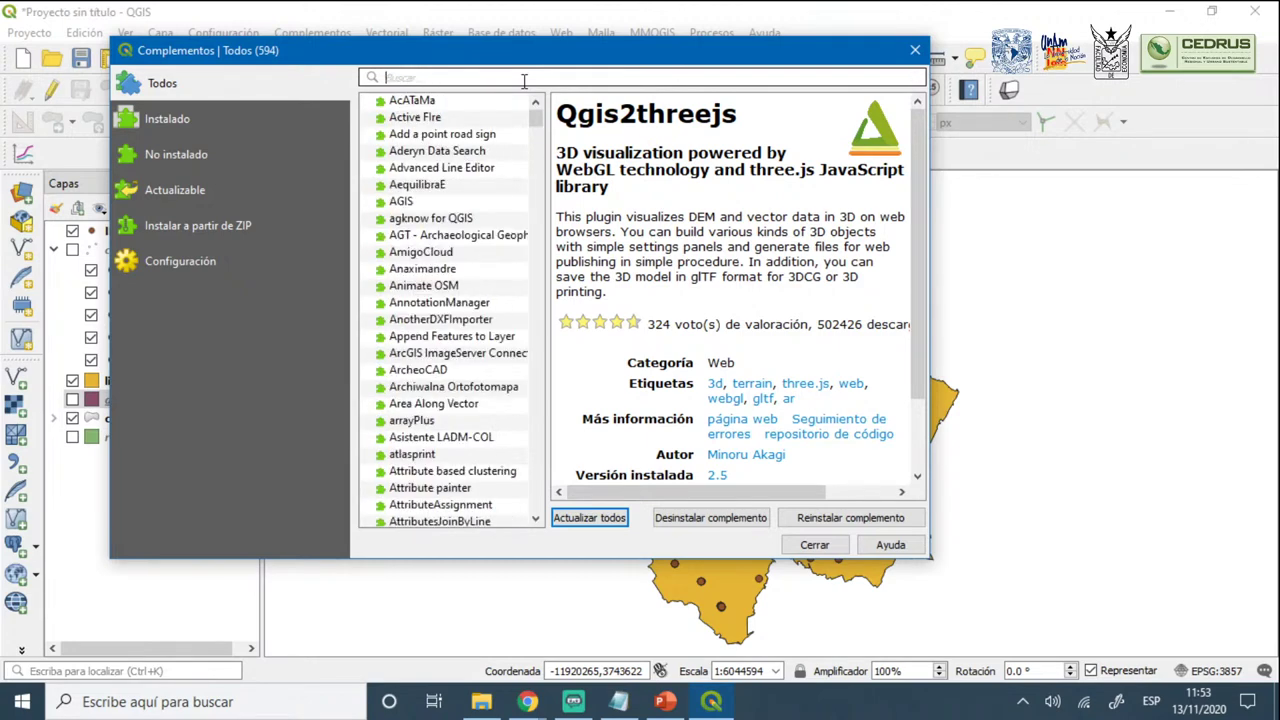
pyautogui.write('MM')
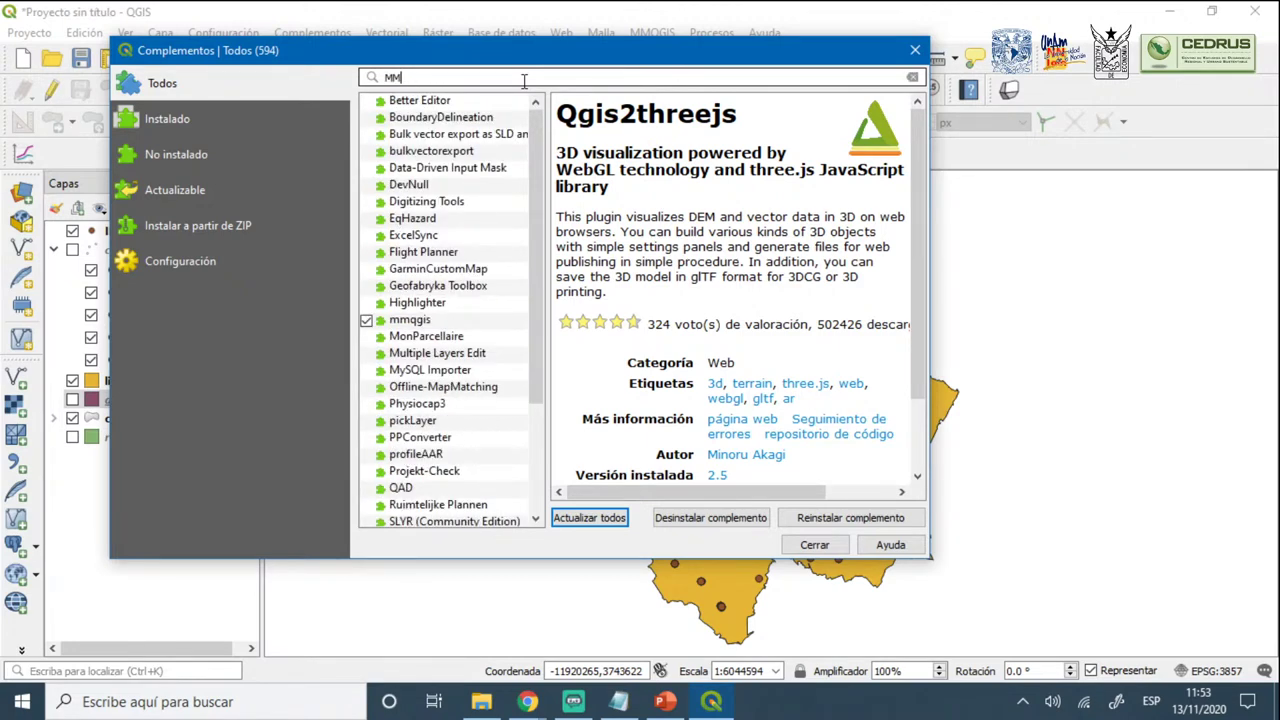
pyautogui.write('QGIS')
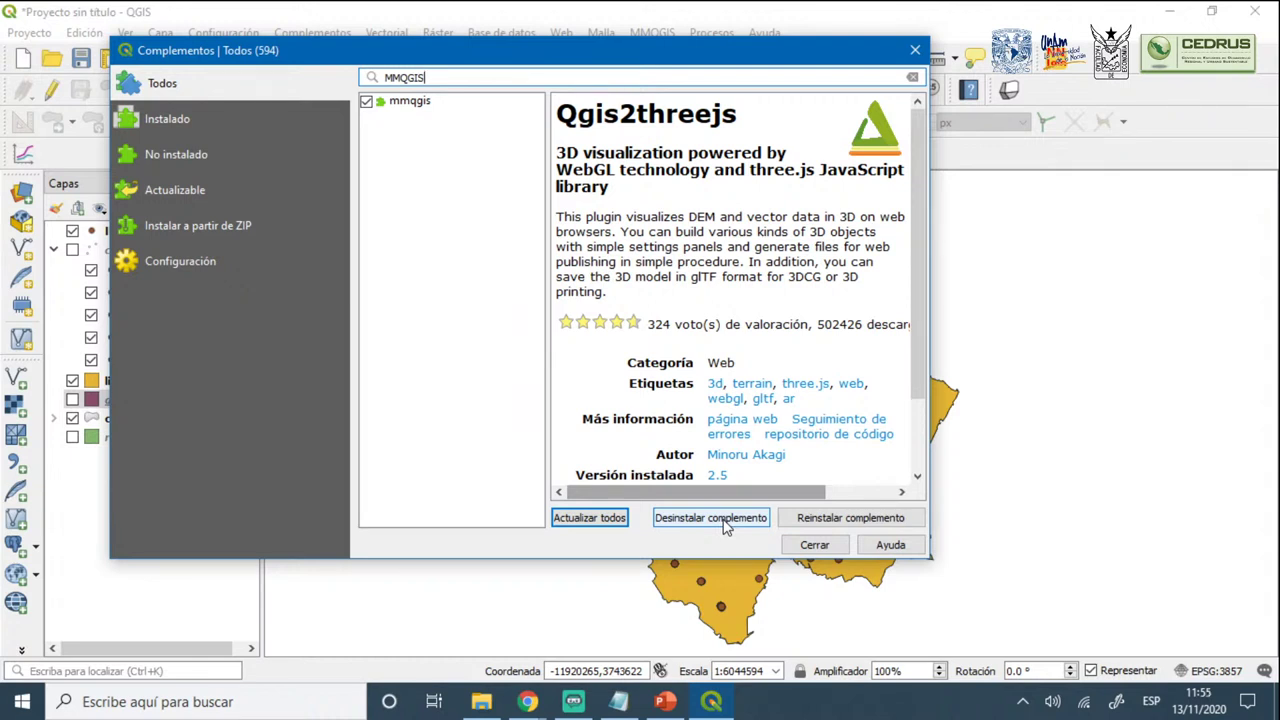
pyautogui.click(915, 50)
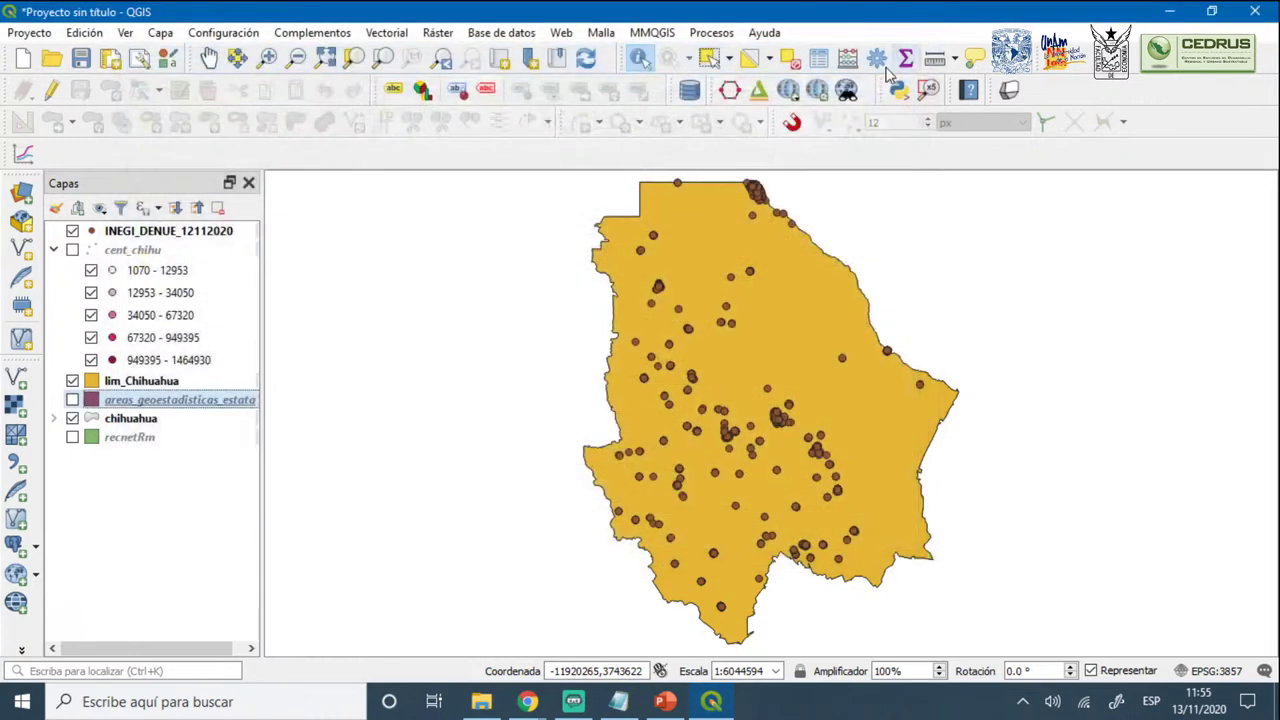
pyautogui.click(384, 33)
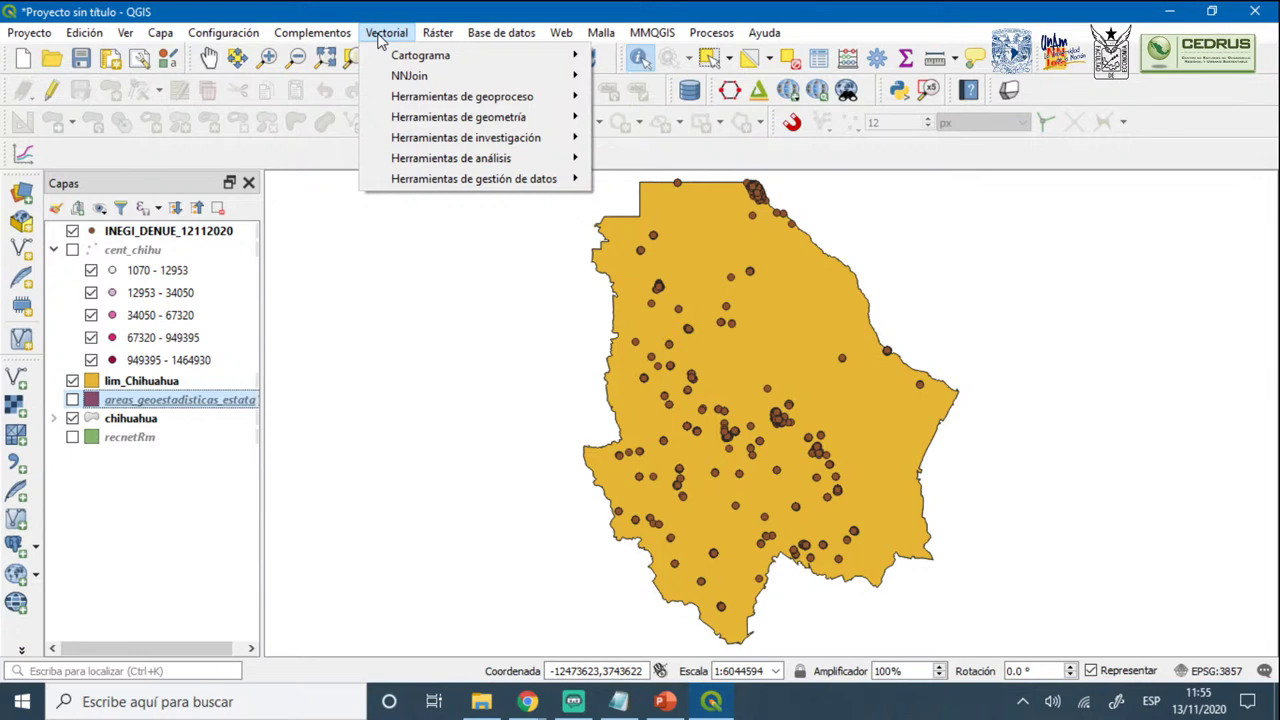
pyautogui.moveTo(448, 140)
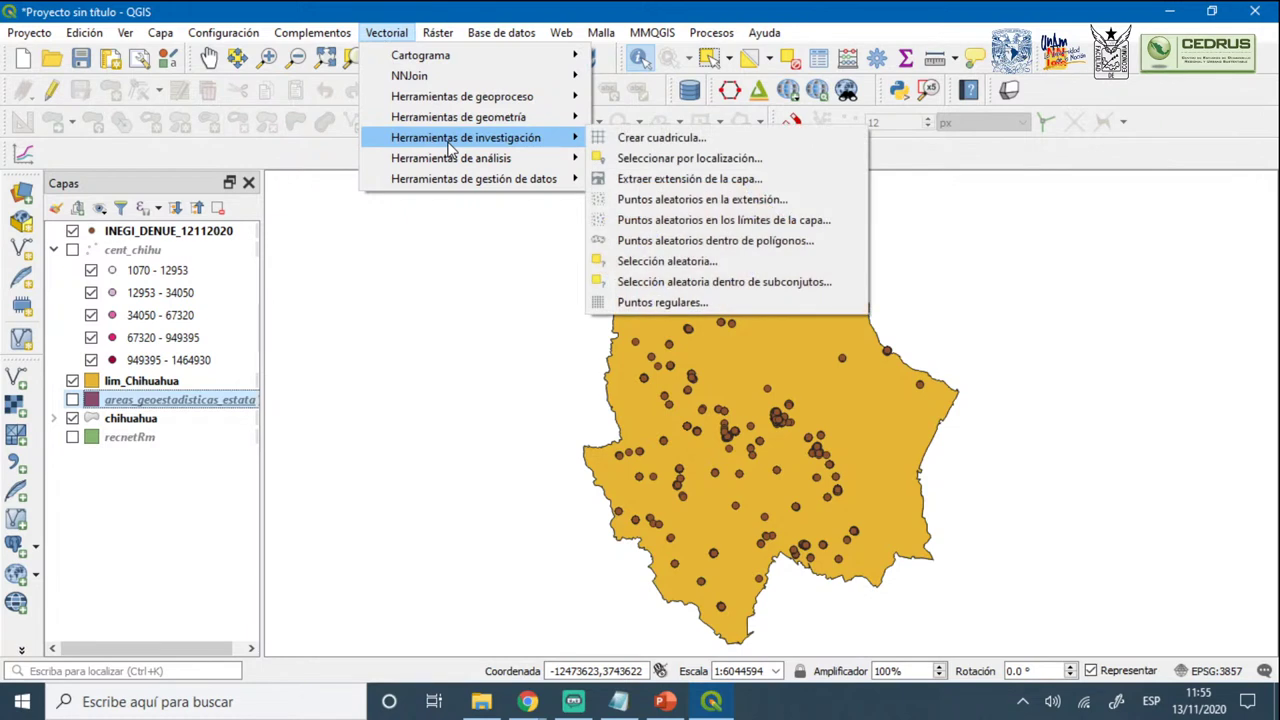
pyautogui.click(412, 26)
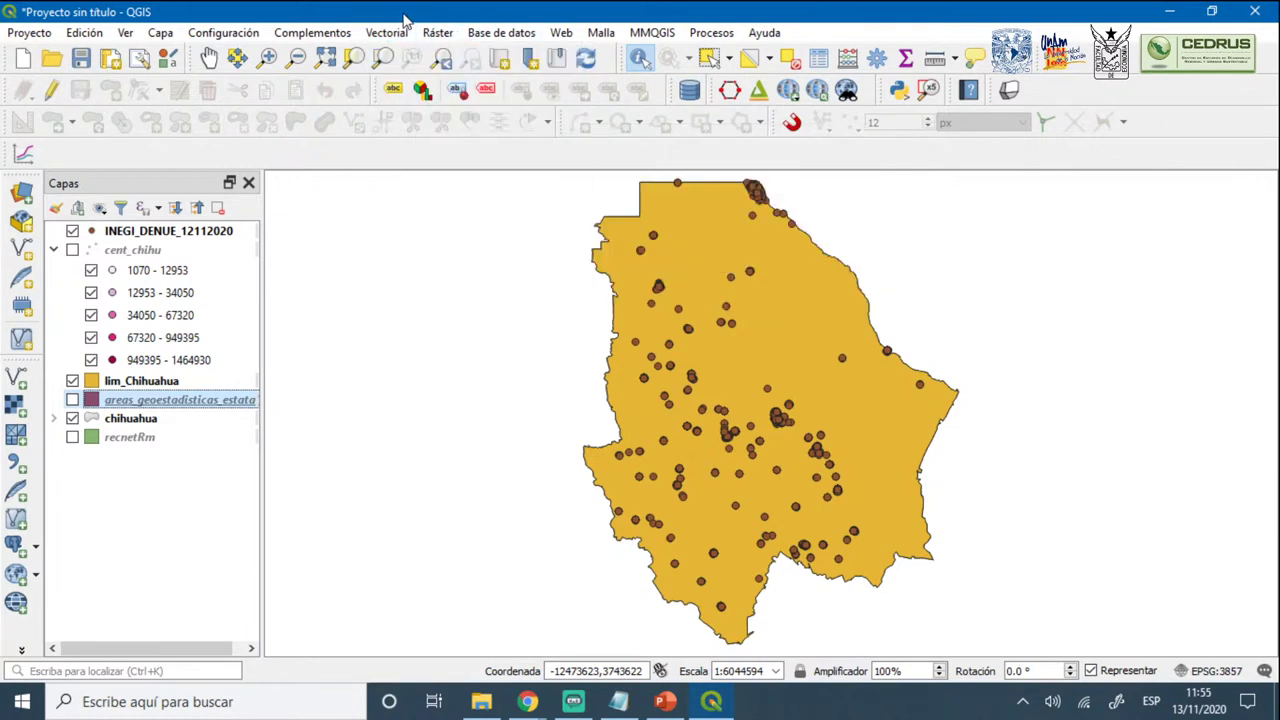
# Start creating an MMQGIS grid layer and set its geometry type to Hexagons
pyautogui.click(639, 37)
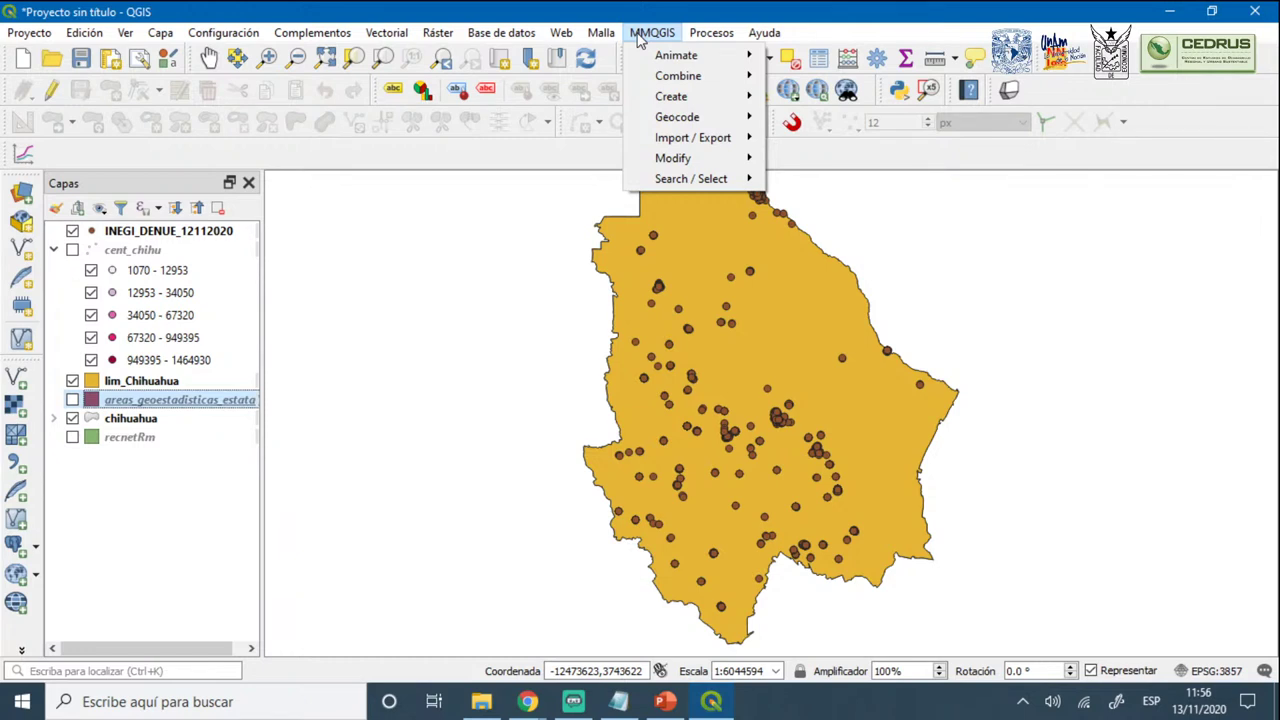
pyautogui.moveTo(714, 138)
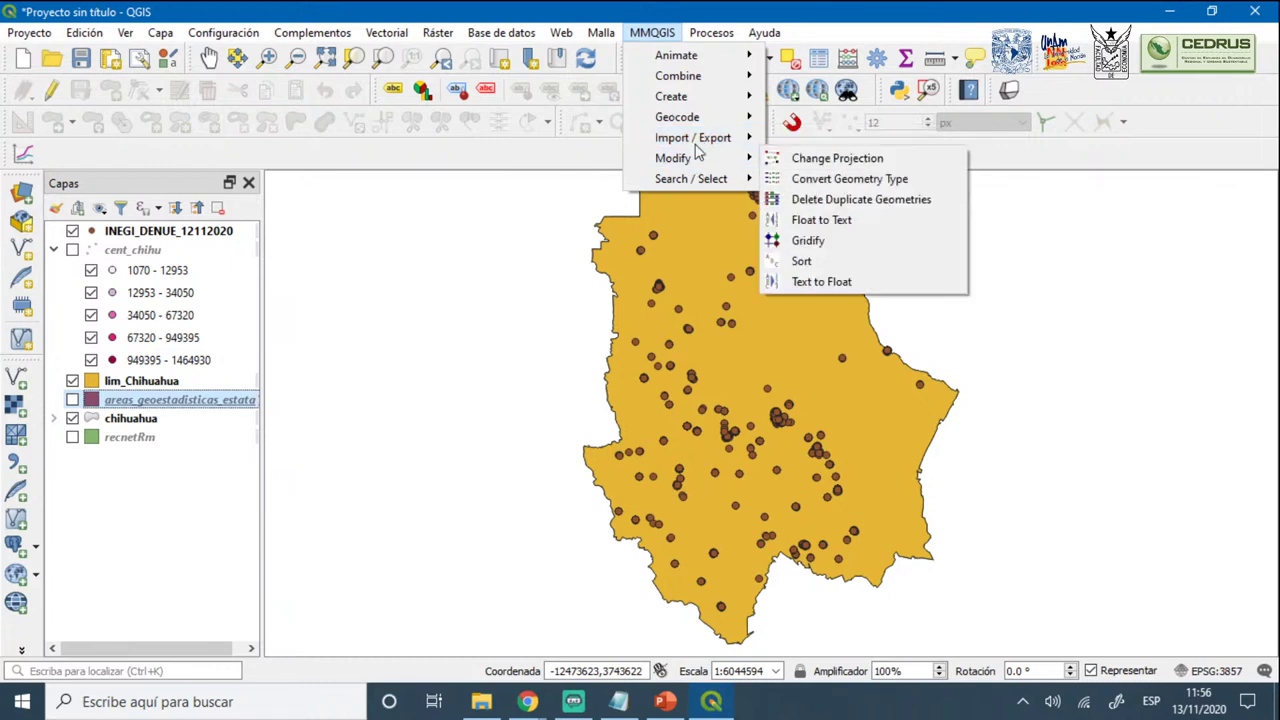
pyautogui.moveTo(695, 103)
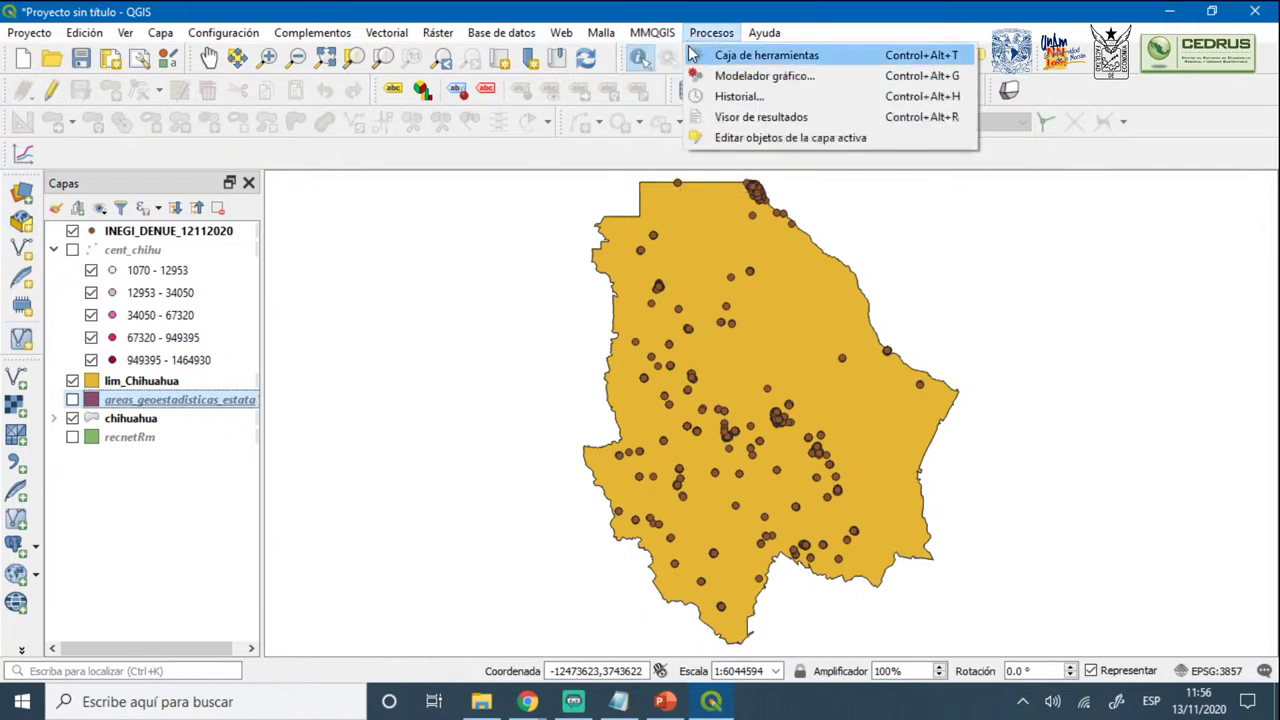
pyautogui.moveTo(660, 57)
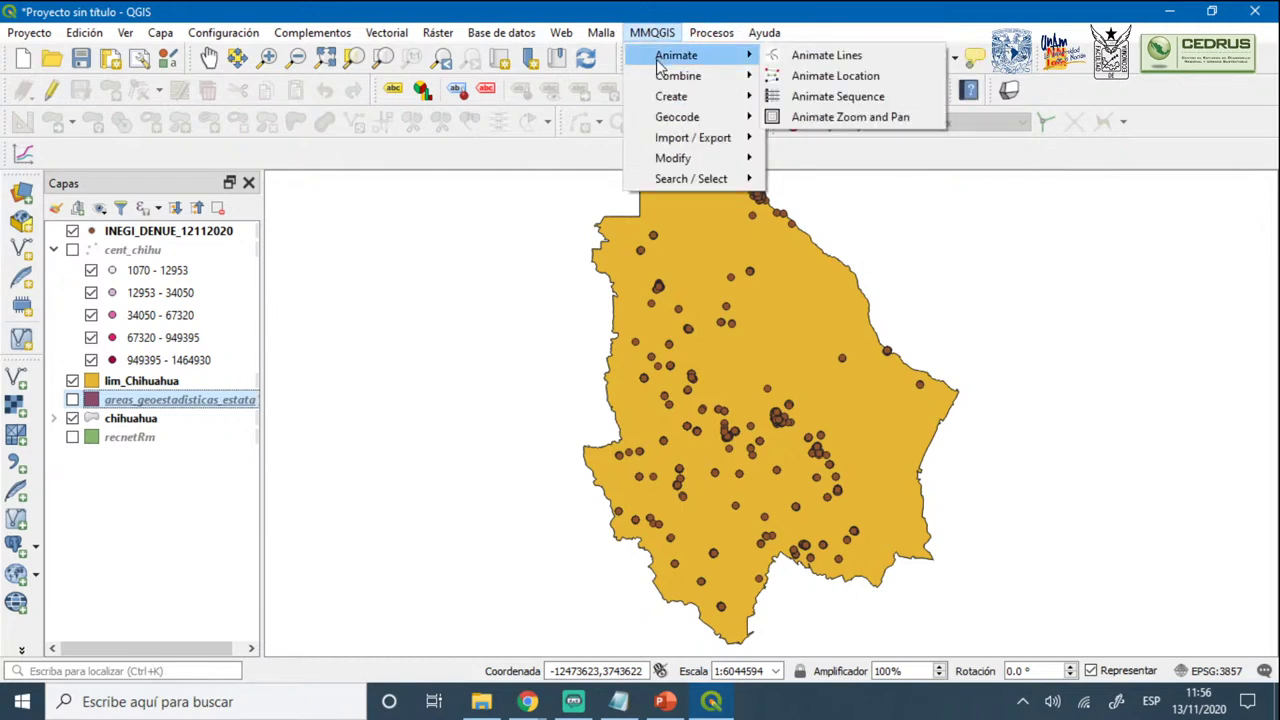
pyautogui.moveTo(673, 78)
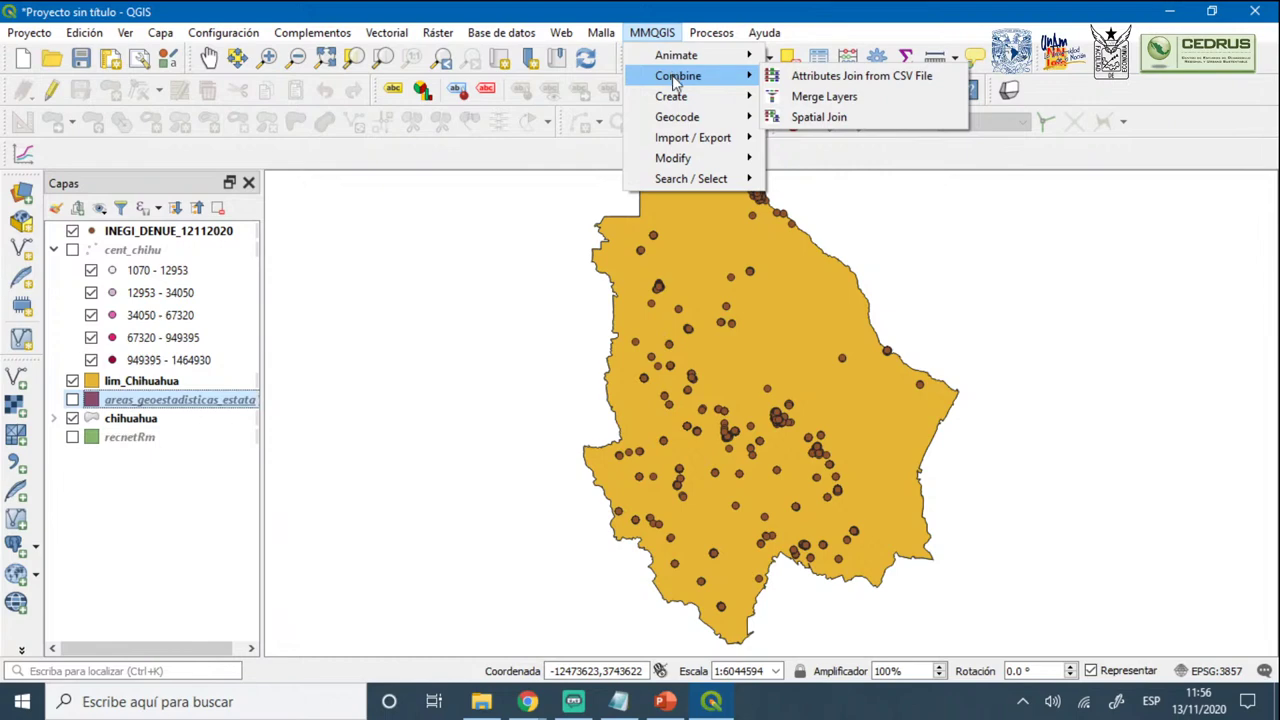
pyautogui.moveTo(764, 100)
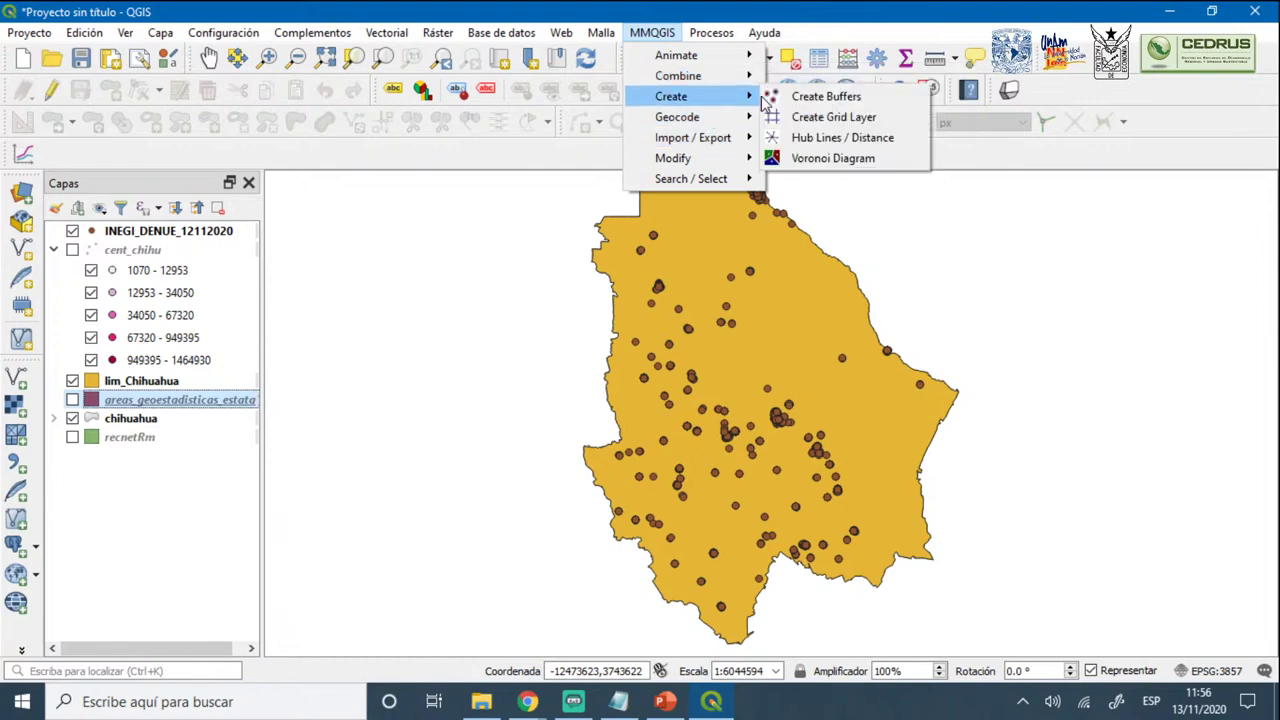
pyautogui.click(828, 118)
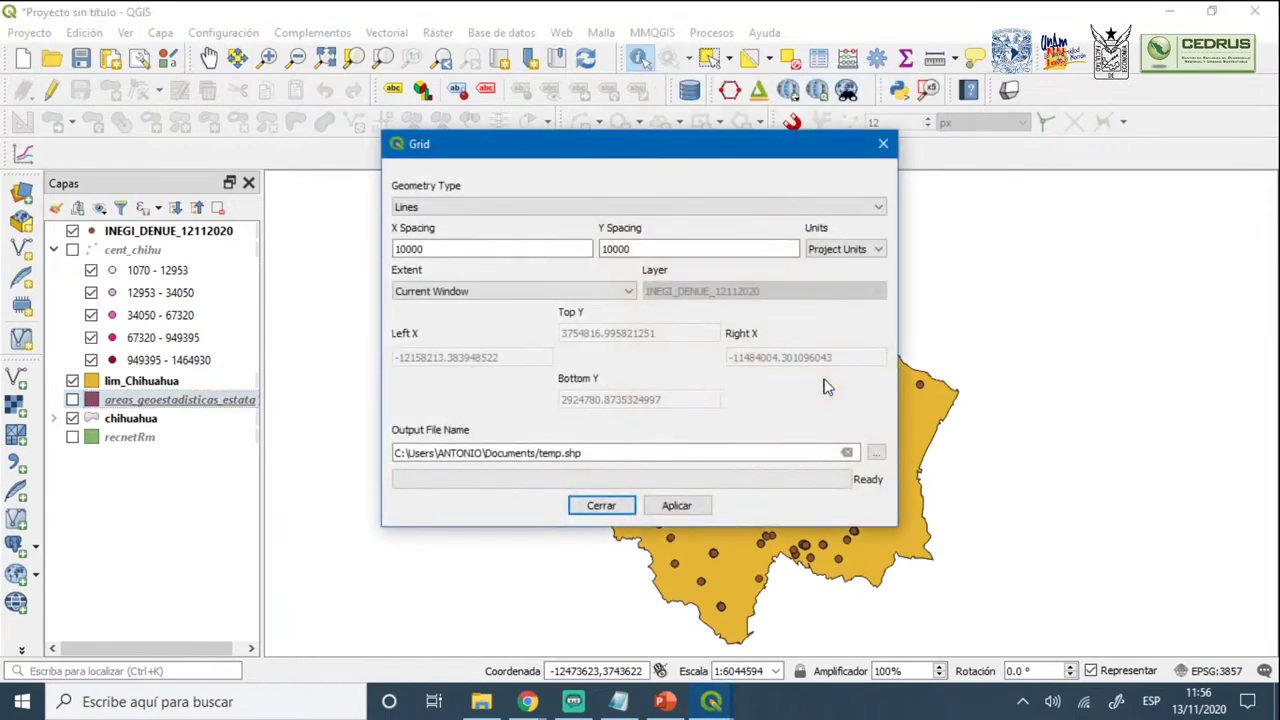
pyautogui.moveTo(757, 143); pyautogui.dragTo(563, 60)
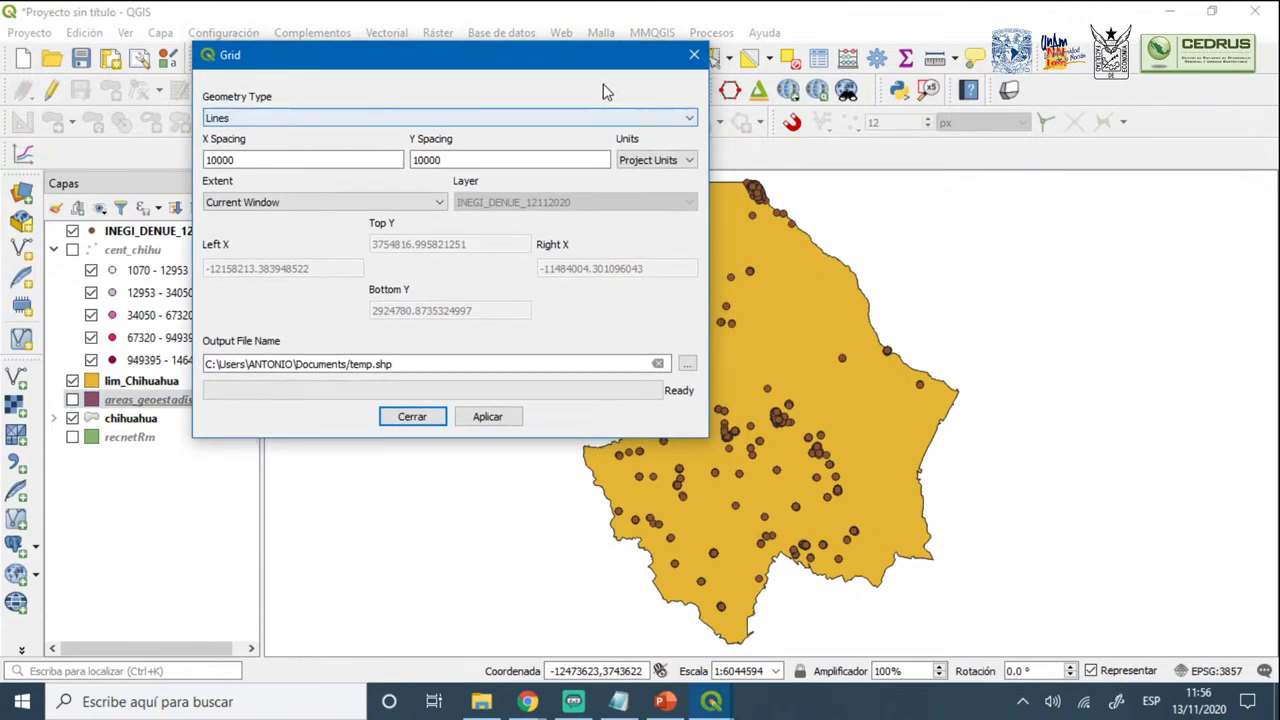
pyautogui.click(320, 121)
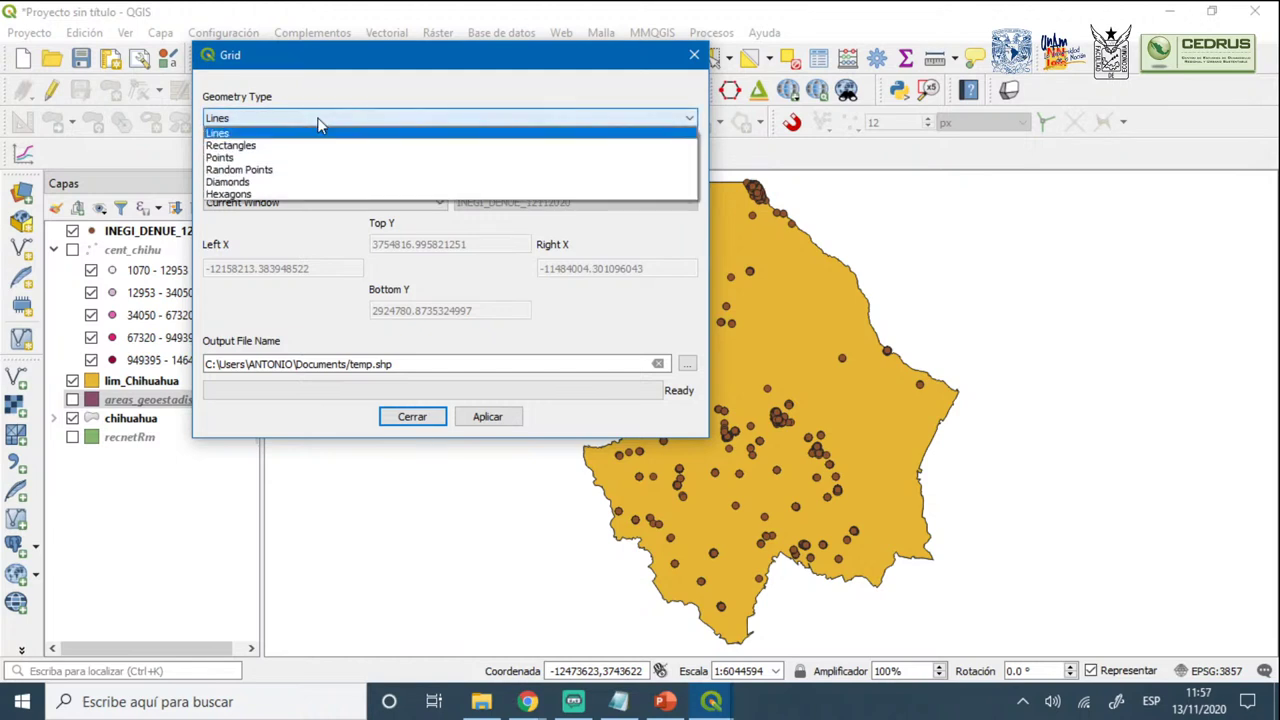
pyautogui.click(275, 196)
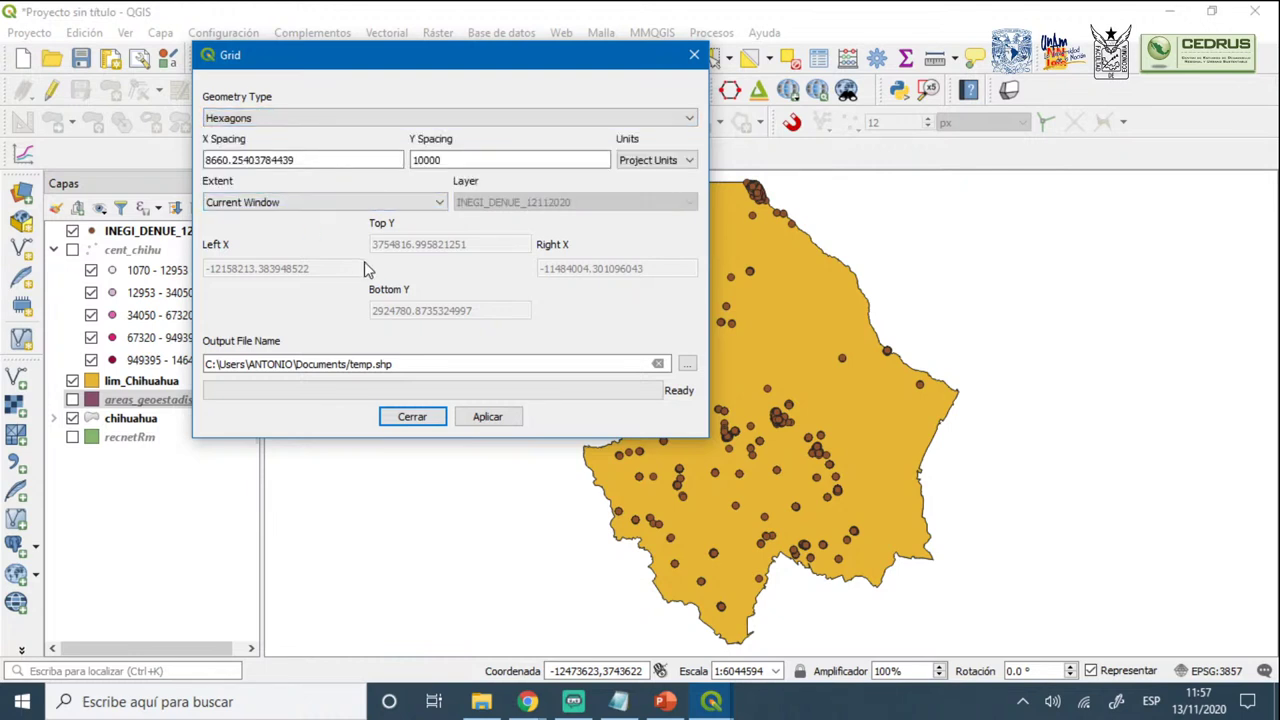
# Keep the hexagon grid's extent at Current Window and set its X spacing to .3 in project units
pyautogui.click(403, 202)
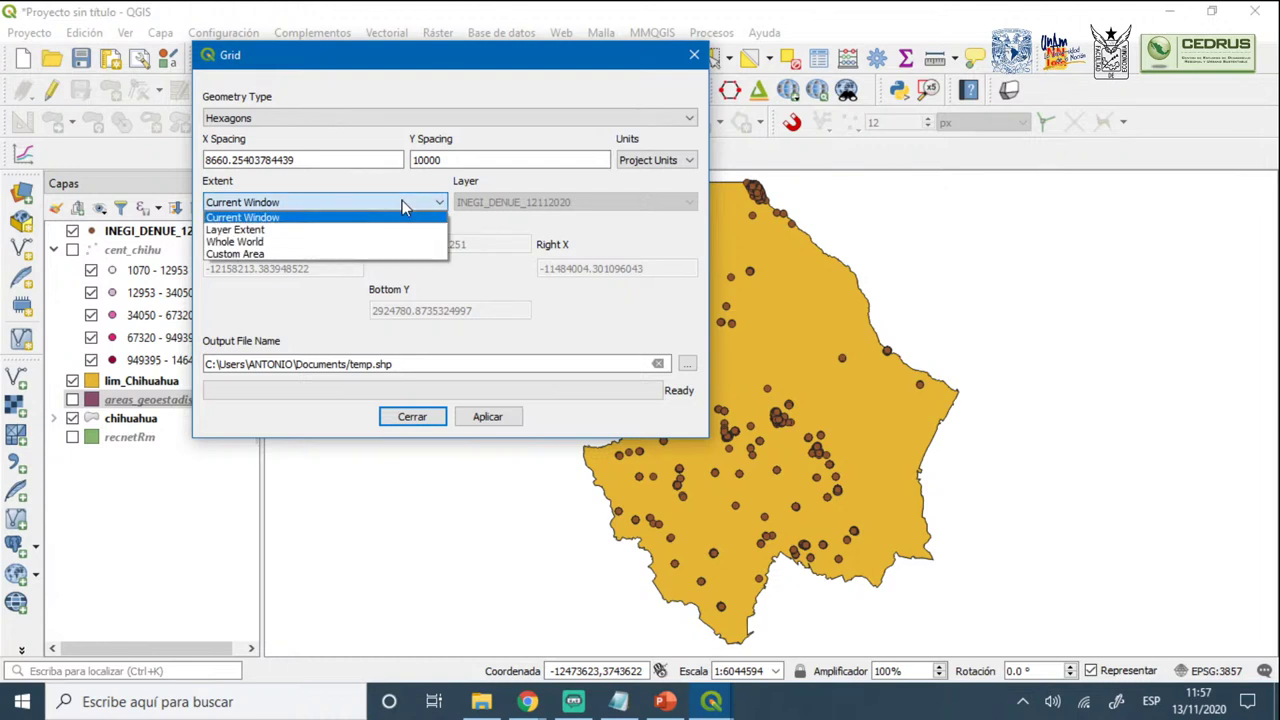
pyautogui.click(402, 202)
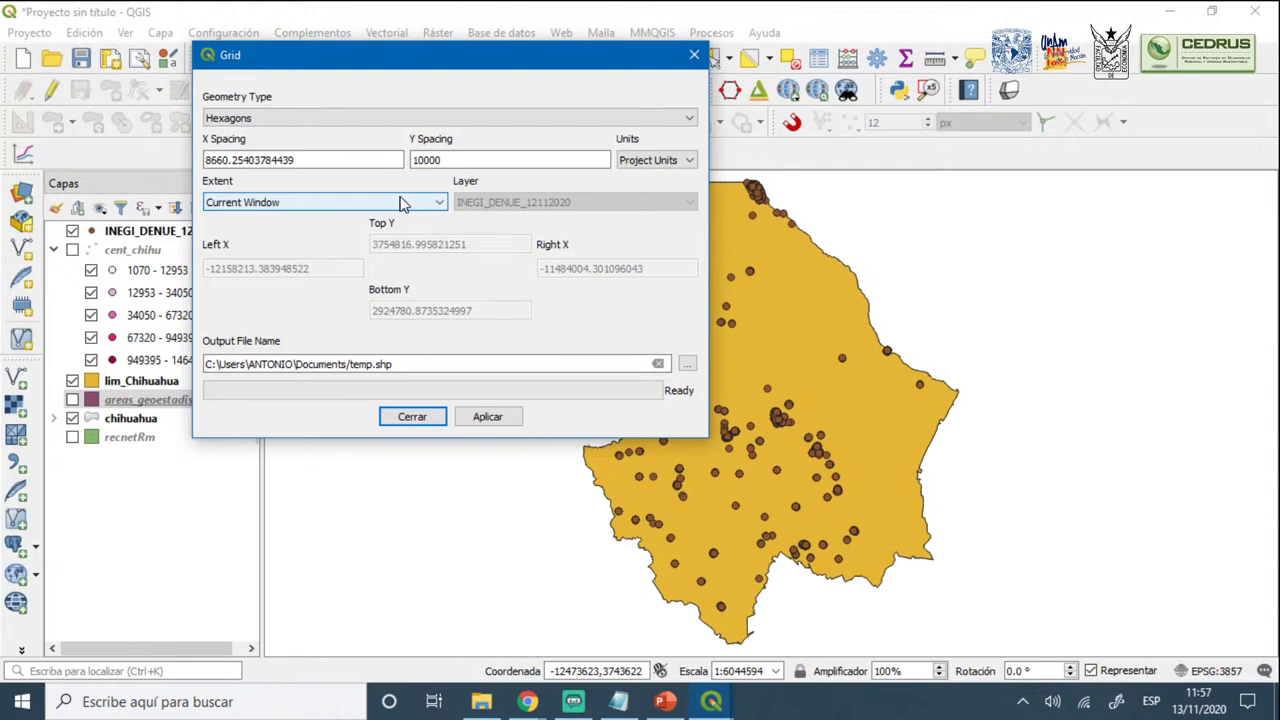
pyautogui.click(336, 160)
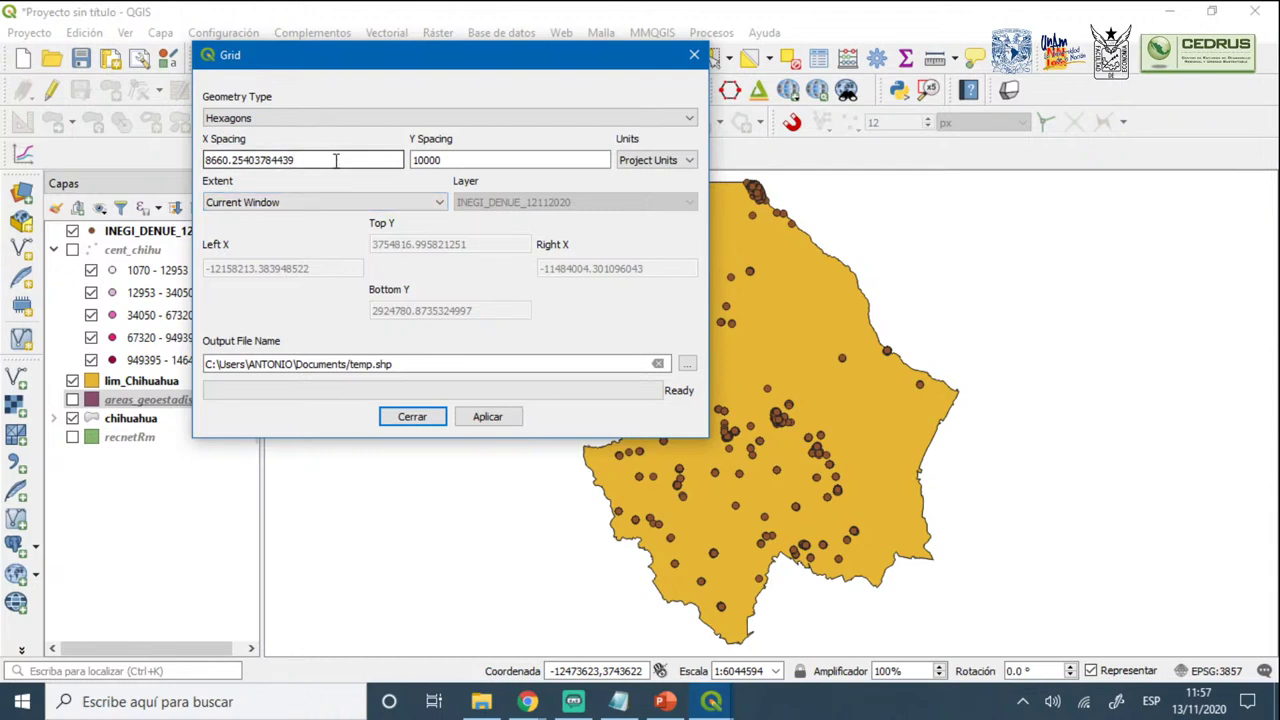
pyautogui.moveTo(336, 160); pyautogui.dragTo(205, 161)
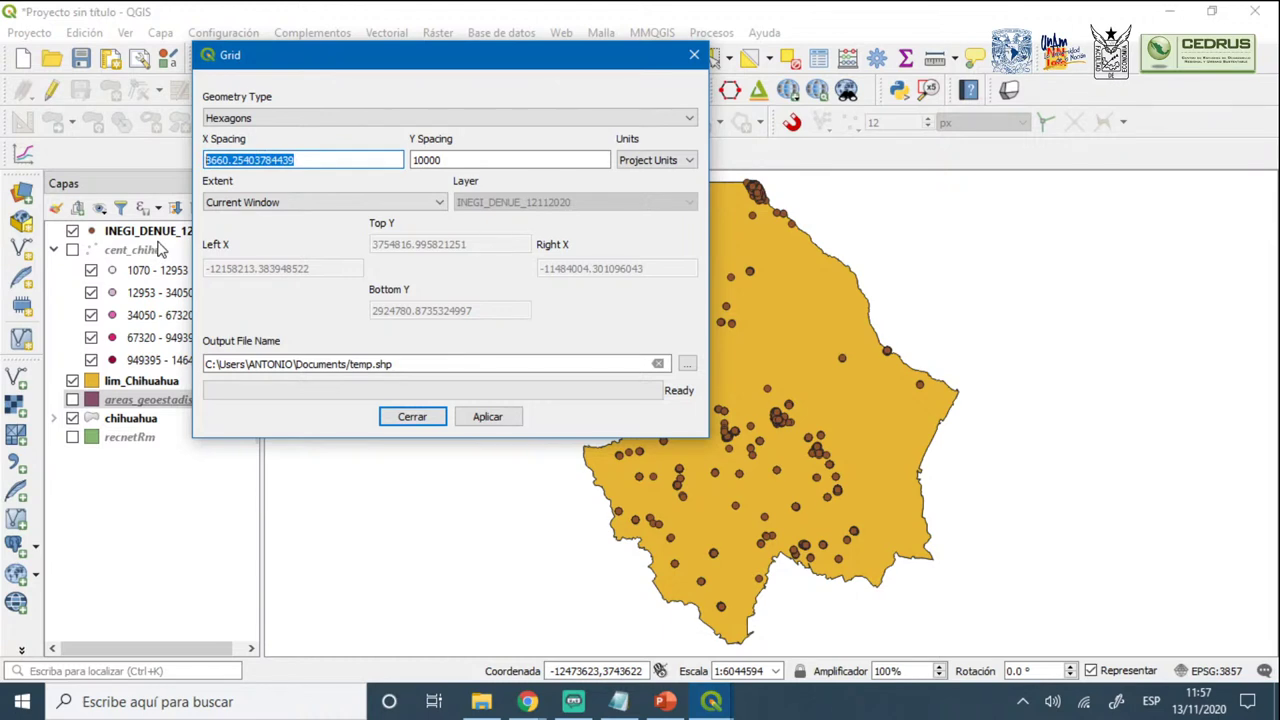
pyautogui.press('BackSpace')
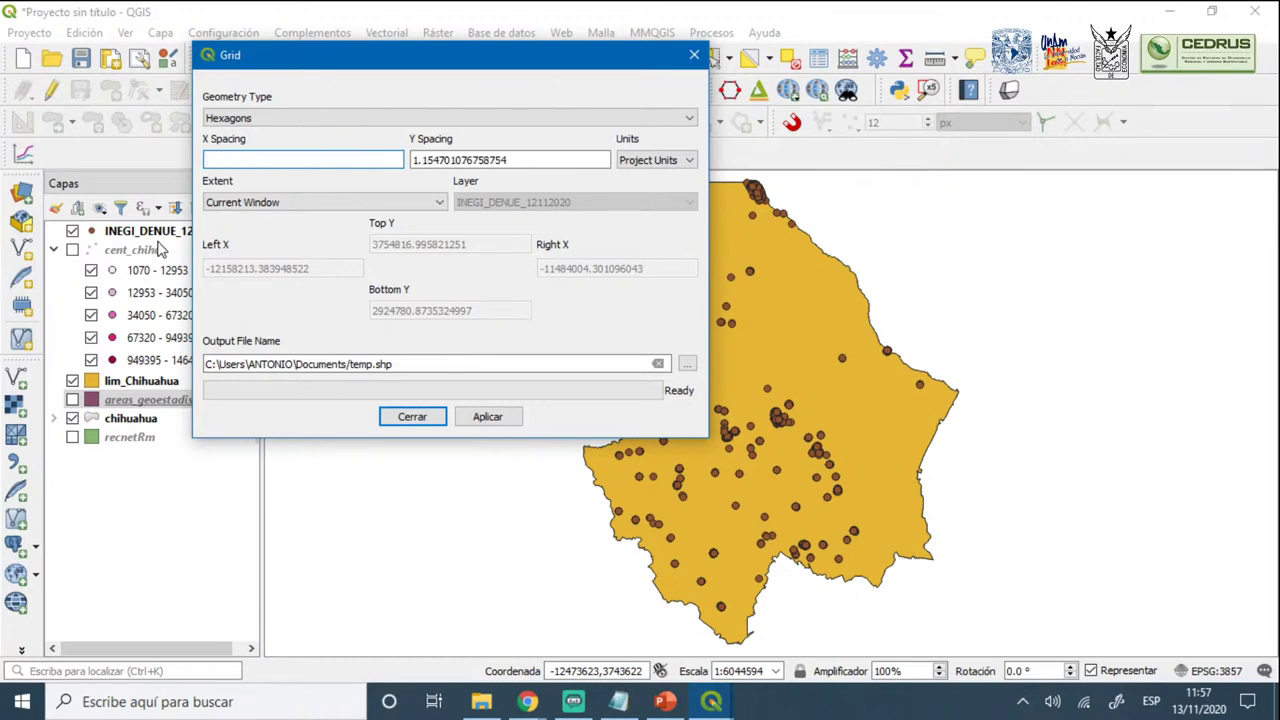
pyautogui.write('.3')
# Try to generate the hexagon grid layer and force the unresponsive QGIS program to close
pyautogui.click(500, 421)
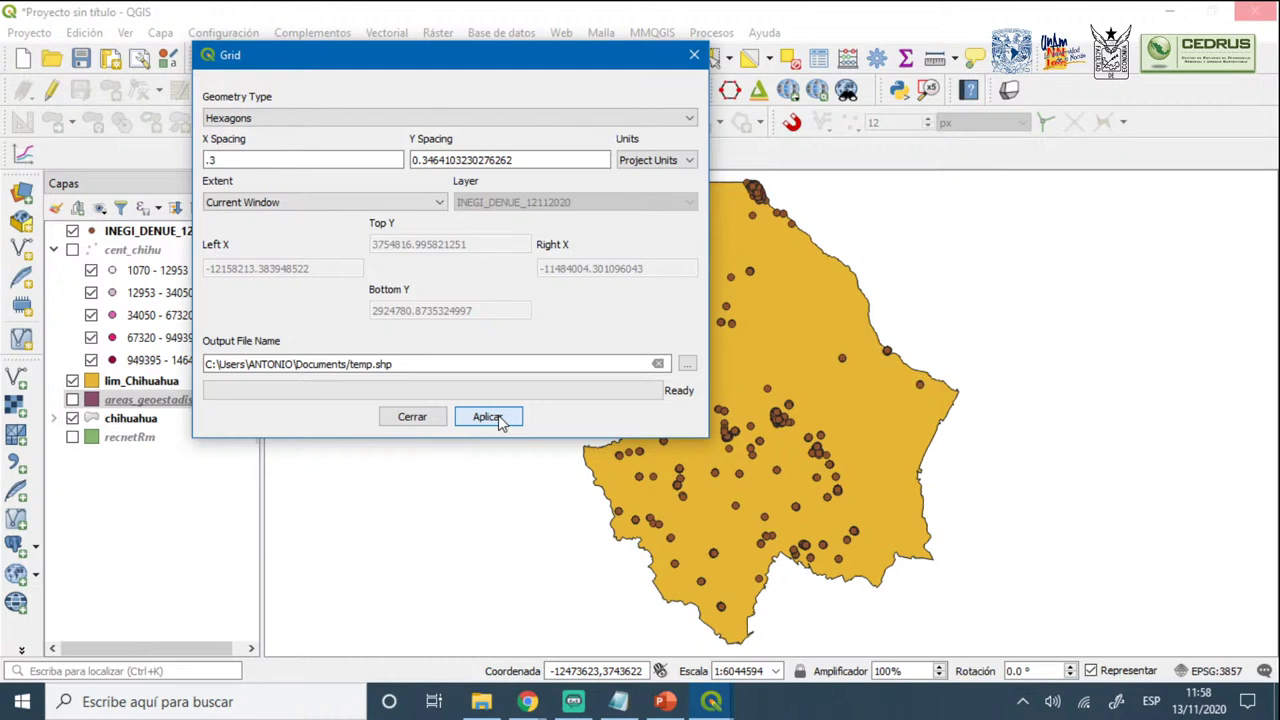
pyautogui.click(500, 420)
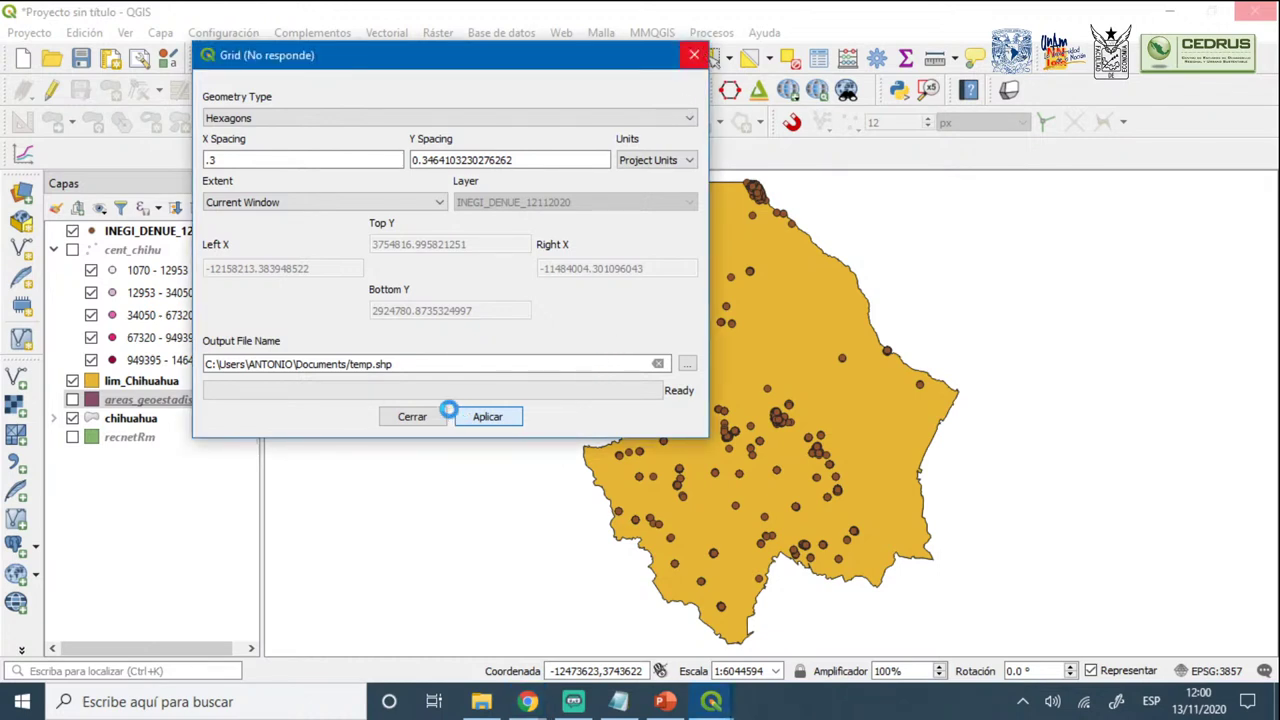
pyautogui.click(449, 410)
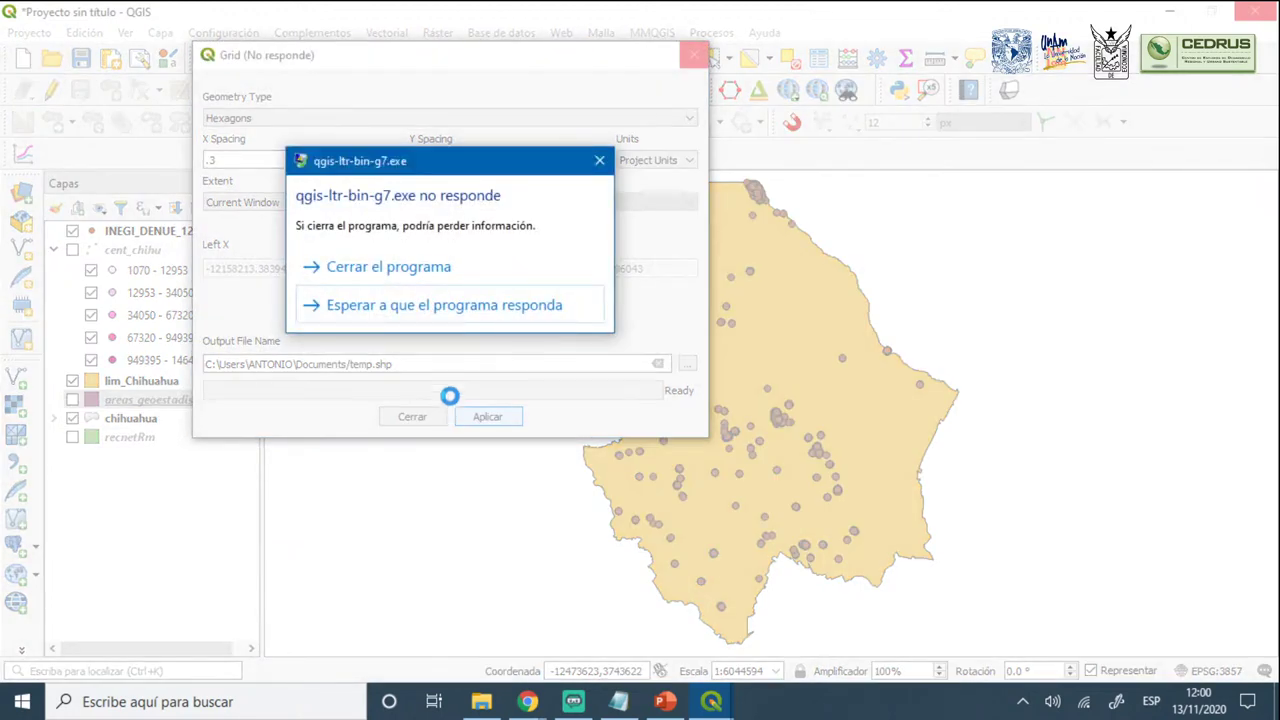
pyautogui.click(426, 275)
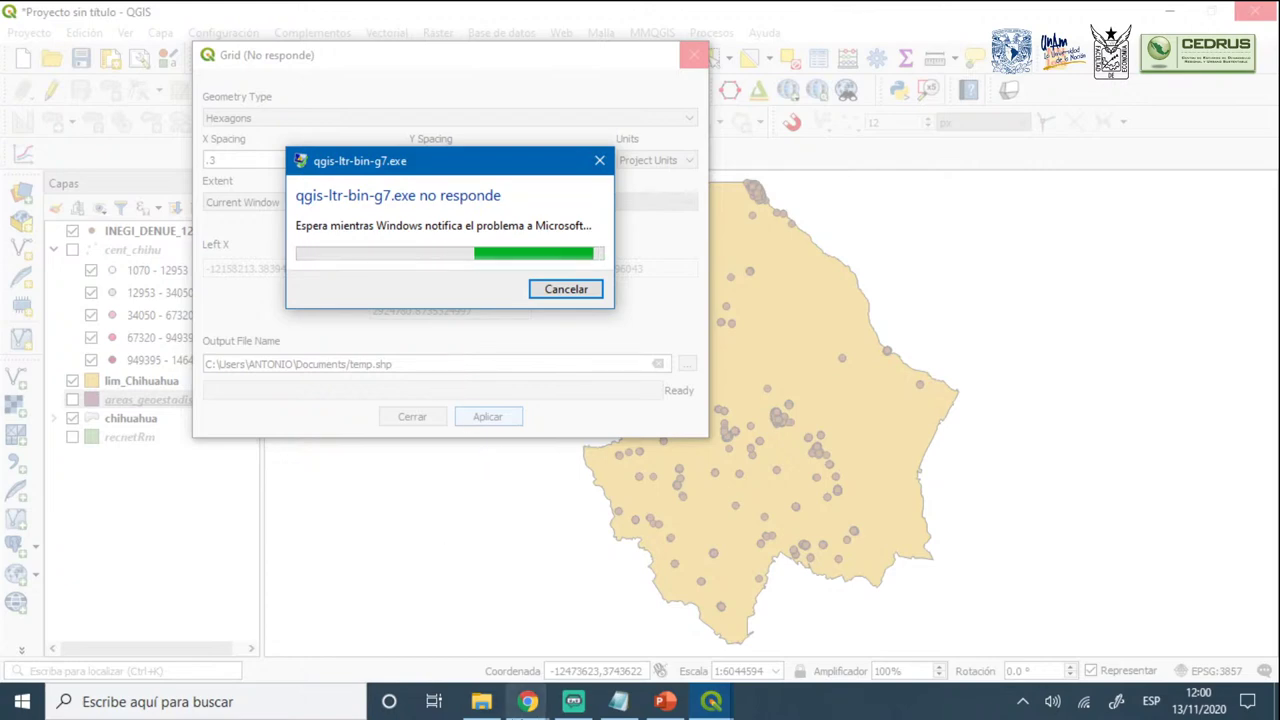
pyautogui.click(481, 702)
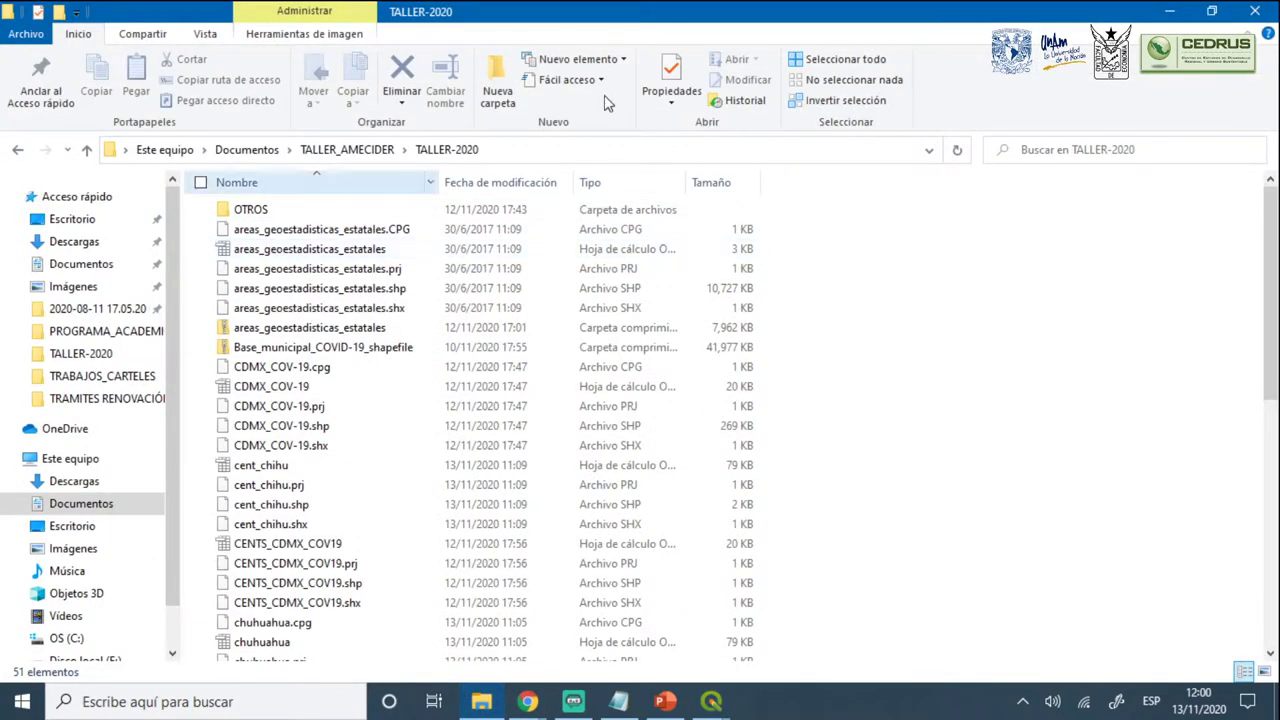
pyautogui.click(55, 219)
pyautogui.scroll(-2, 260, 300)
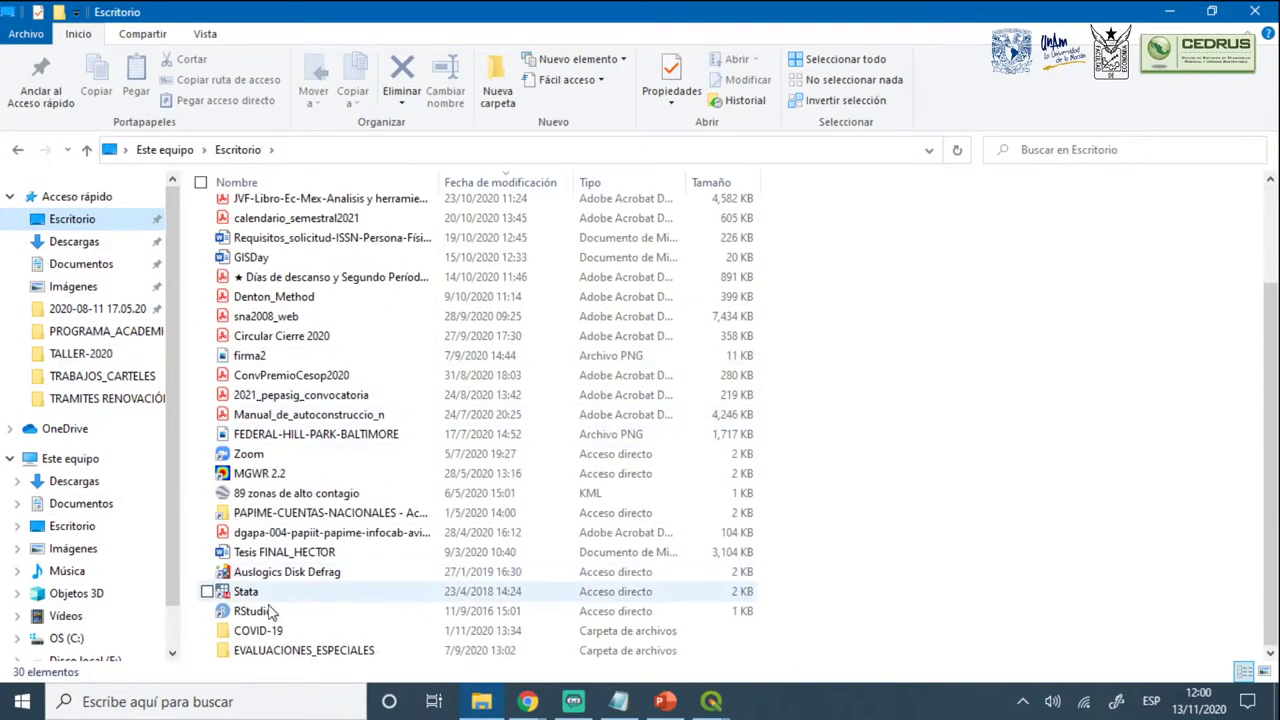
pyautogui.scroll(2, 262, 620)
pyautogui.scroll(-2, 250, 612)
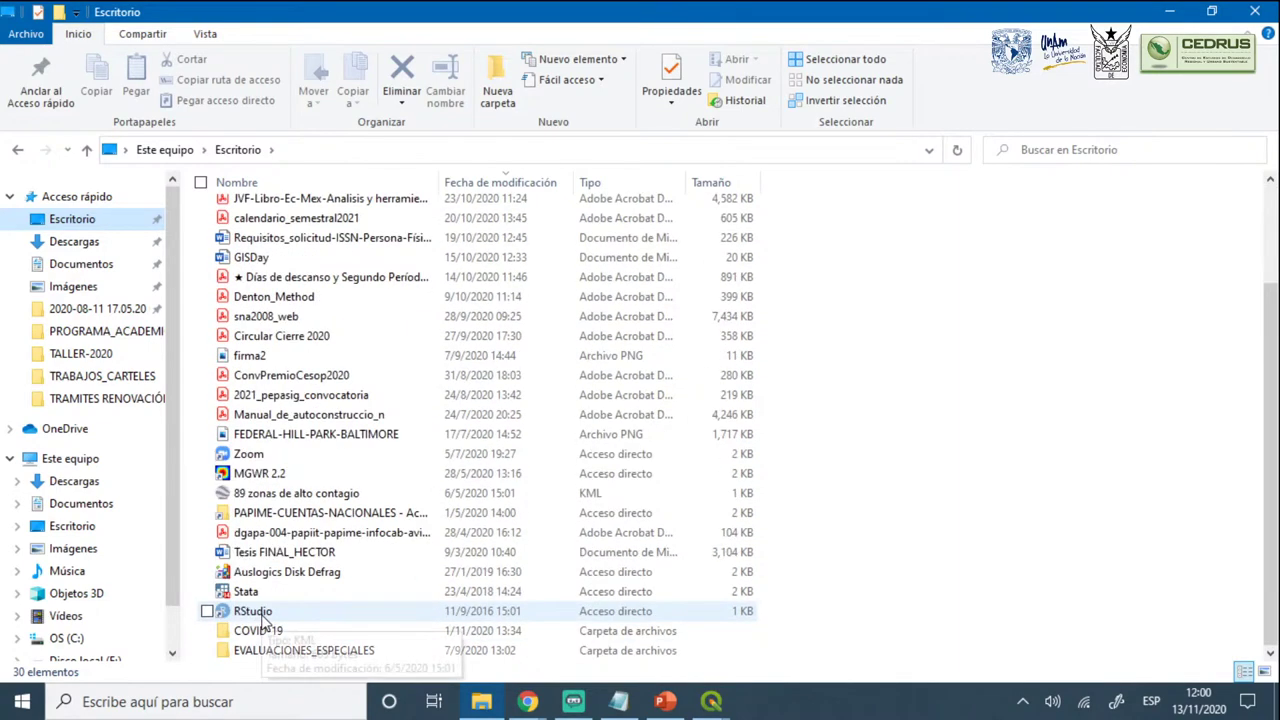
pyautogui.click(1174, 12)
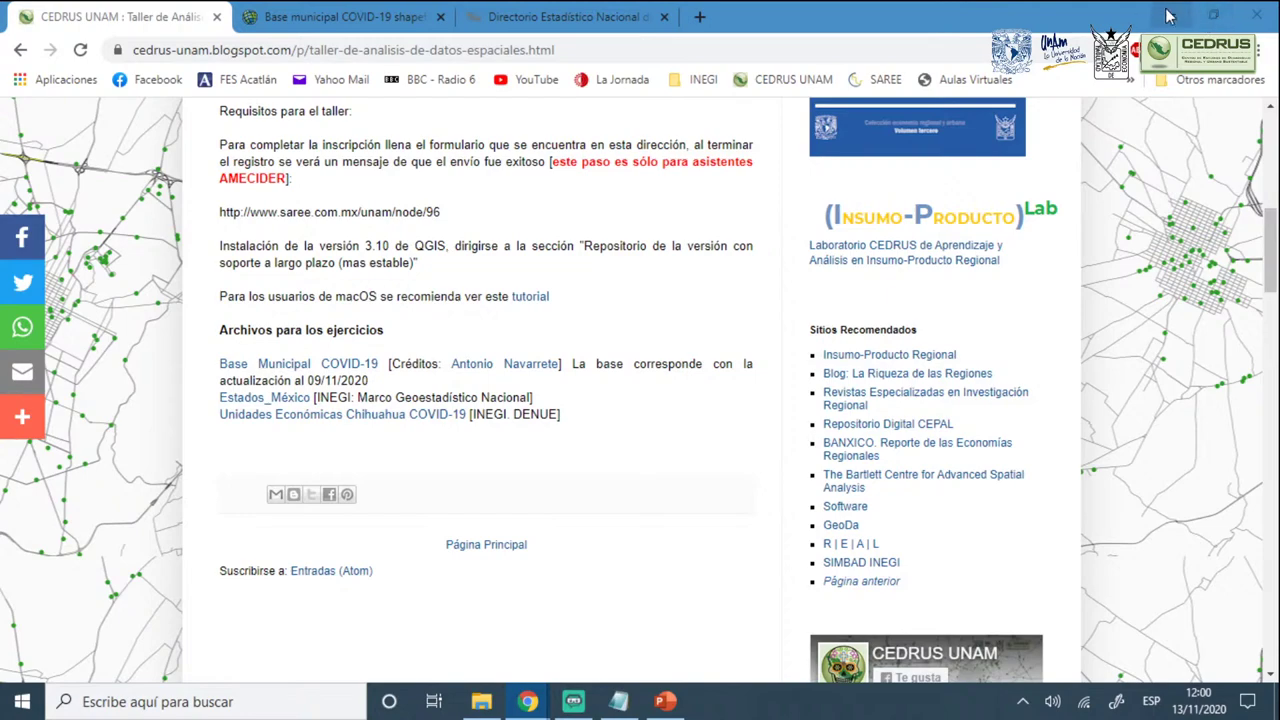
# Minimize the open windows and relaunch QGIS Desktop 3.10.8 with GRASS 7.8.3 from the desktop's QGIS 3.10 folder
pyautogui.click(1174, 14)
pyautogui.click(1170, 16)
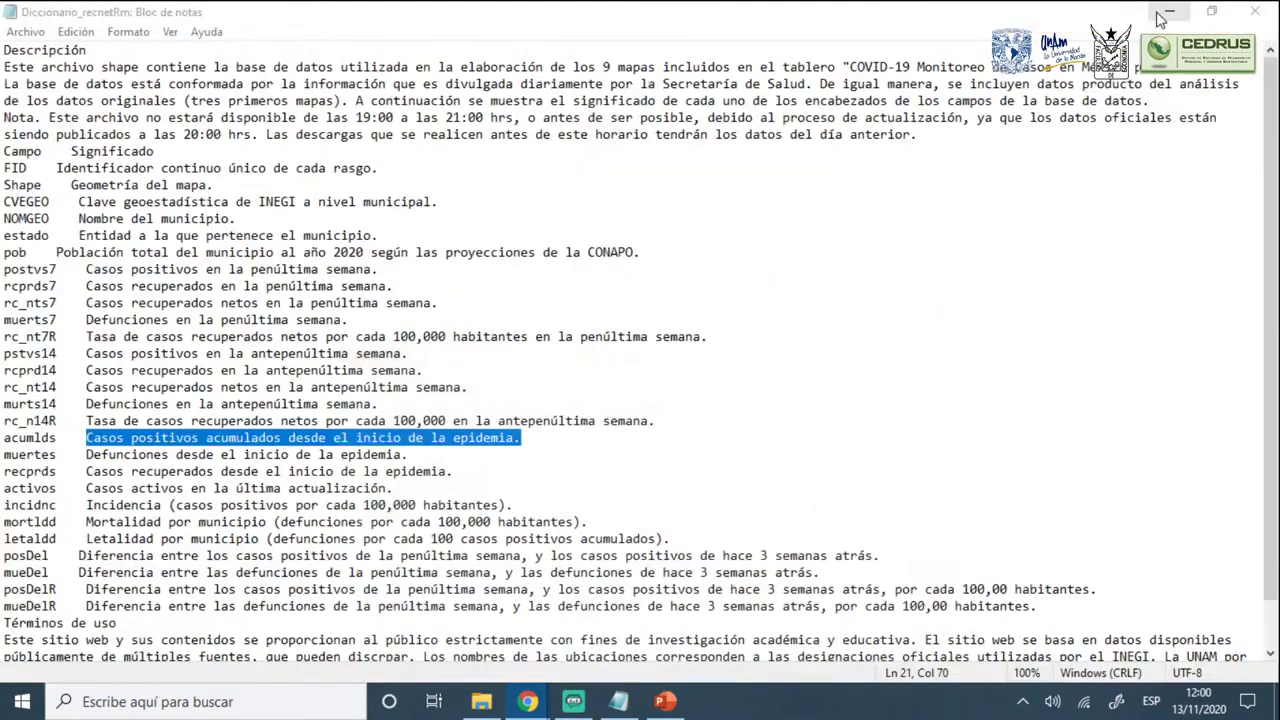
pyautogui.click(1169, 12)
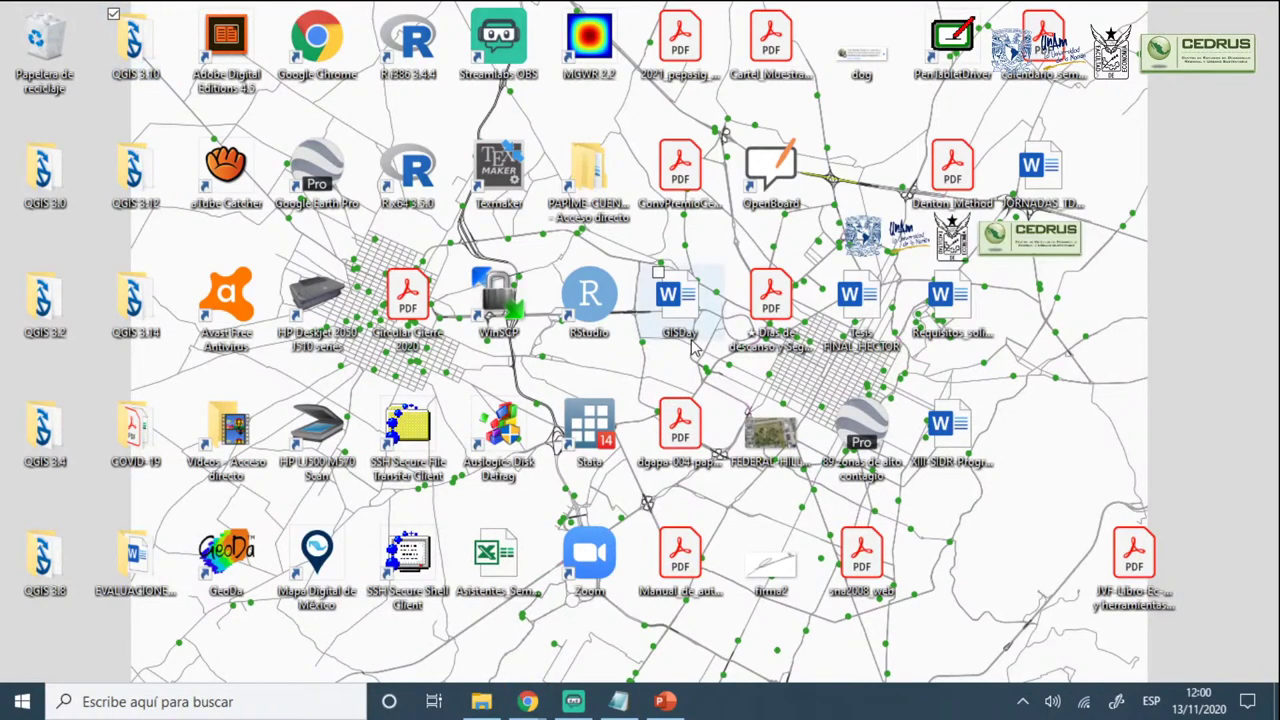
pyautogui.press('super+e')
pyautogui.click(1059, 147)
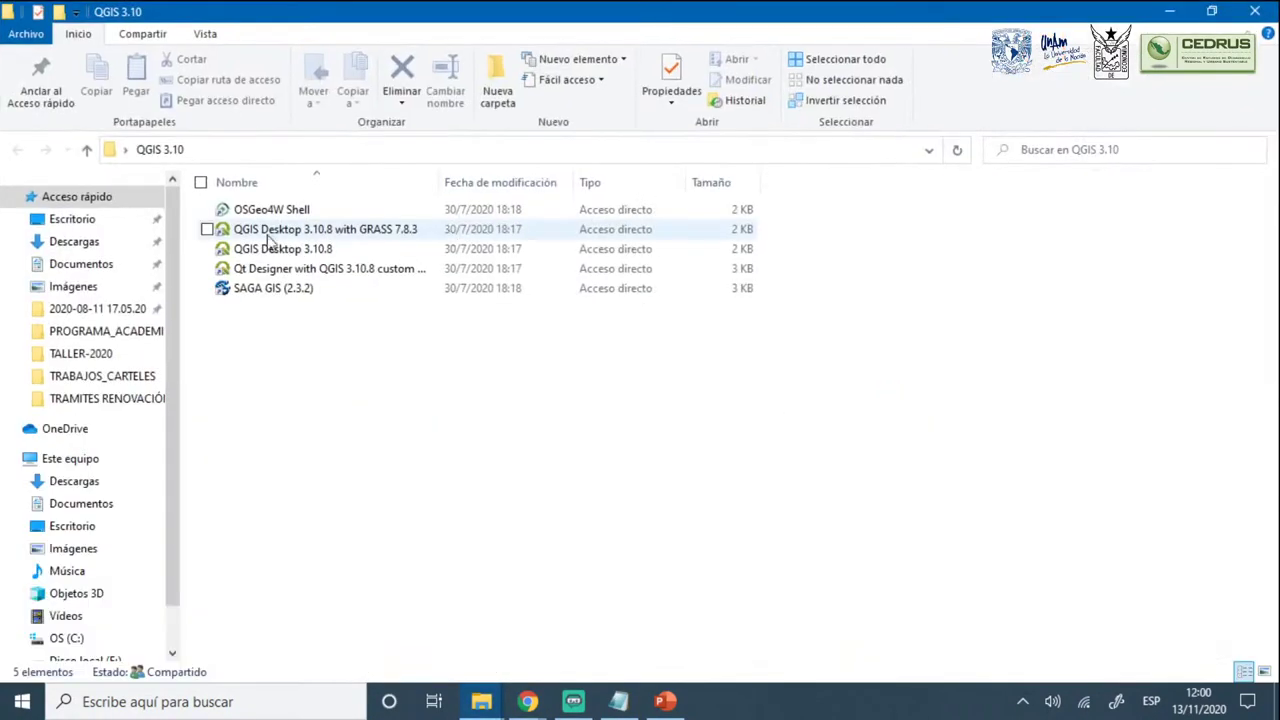
pyautogui.click(279, 231)
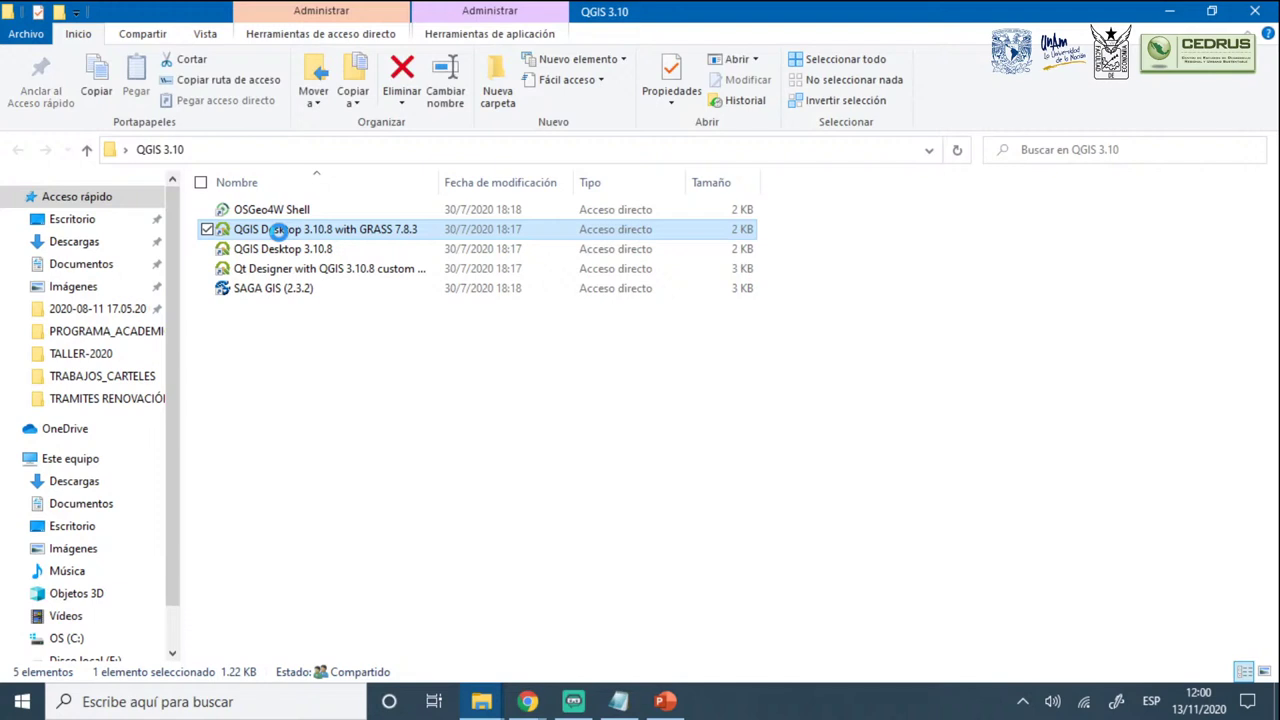
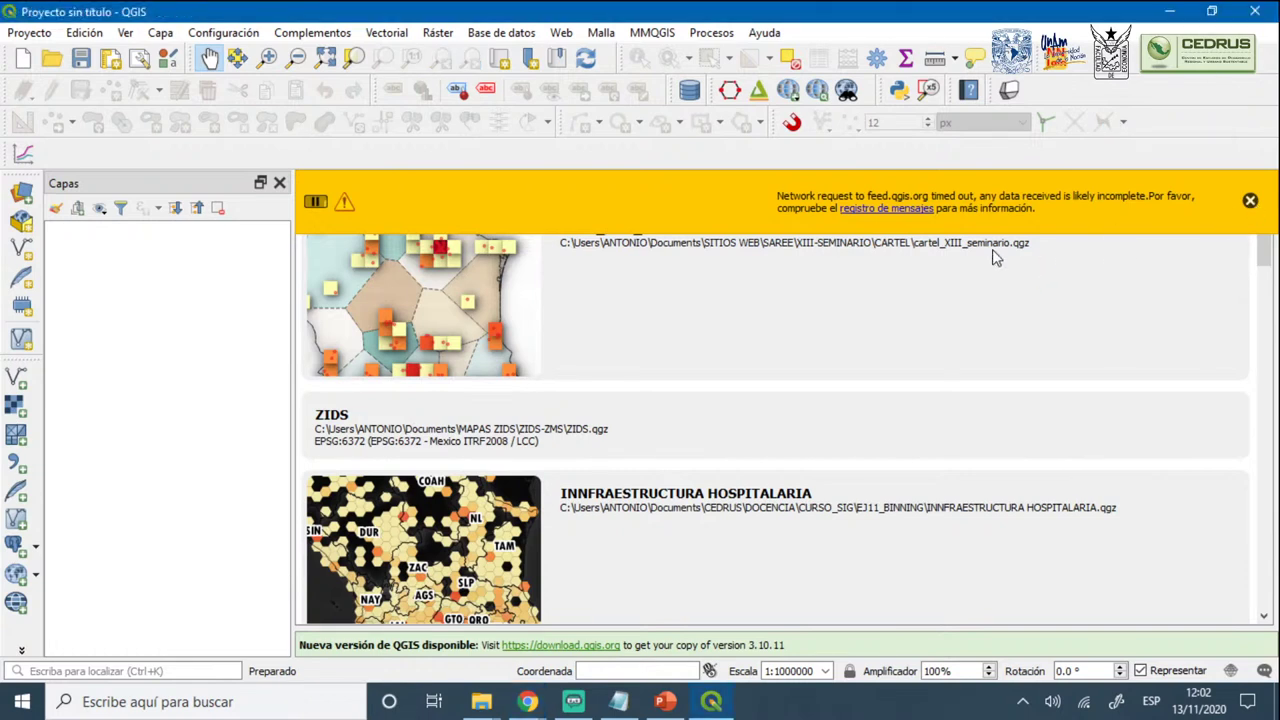
# Dismiss the network warning, start a new blank project and browse the TALLER-2020 folder for vector datasets
pyautogui.click(1250, 200)
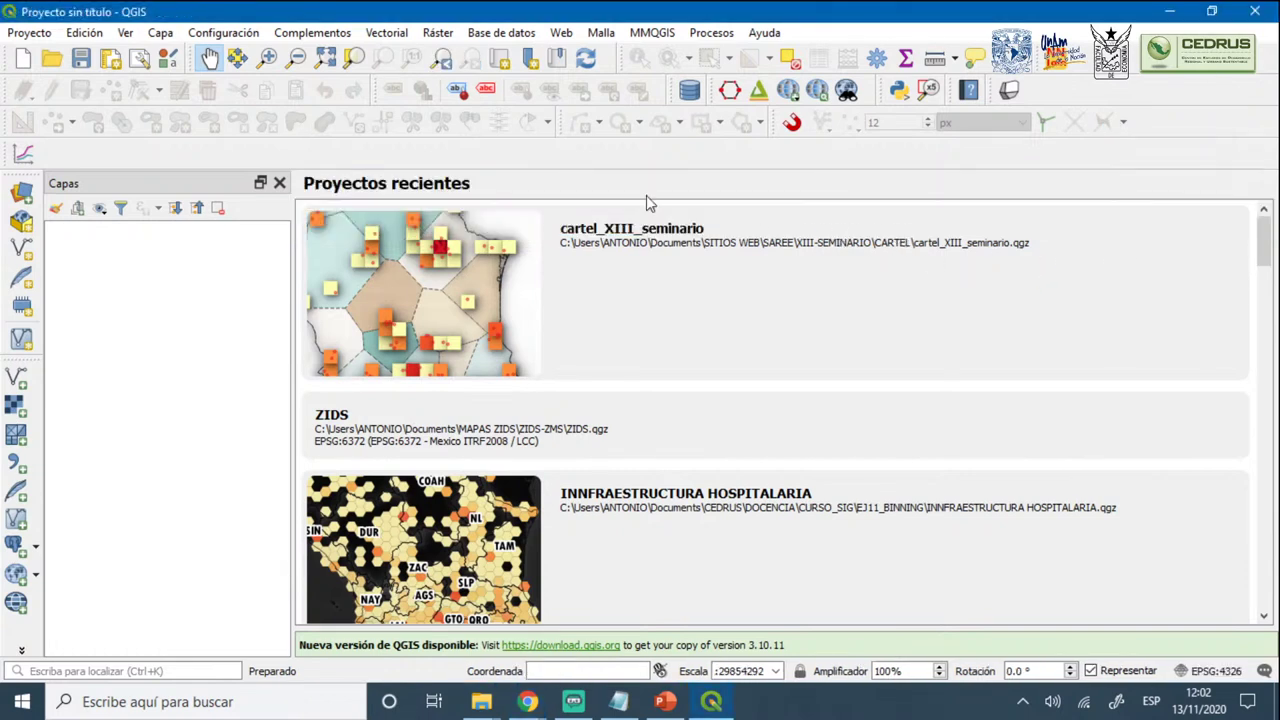
pyautogui.click(23, 58)
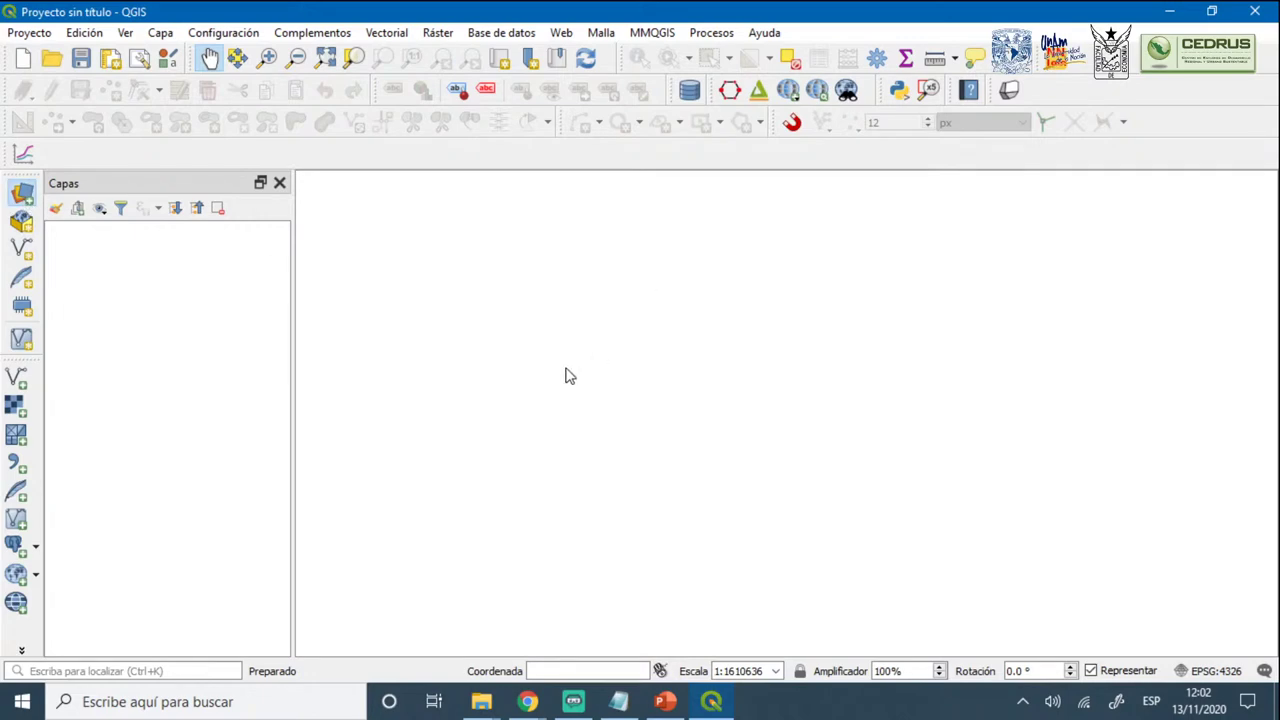
pyautogui.hotkey('ctrl', 'l')
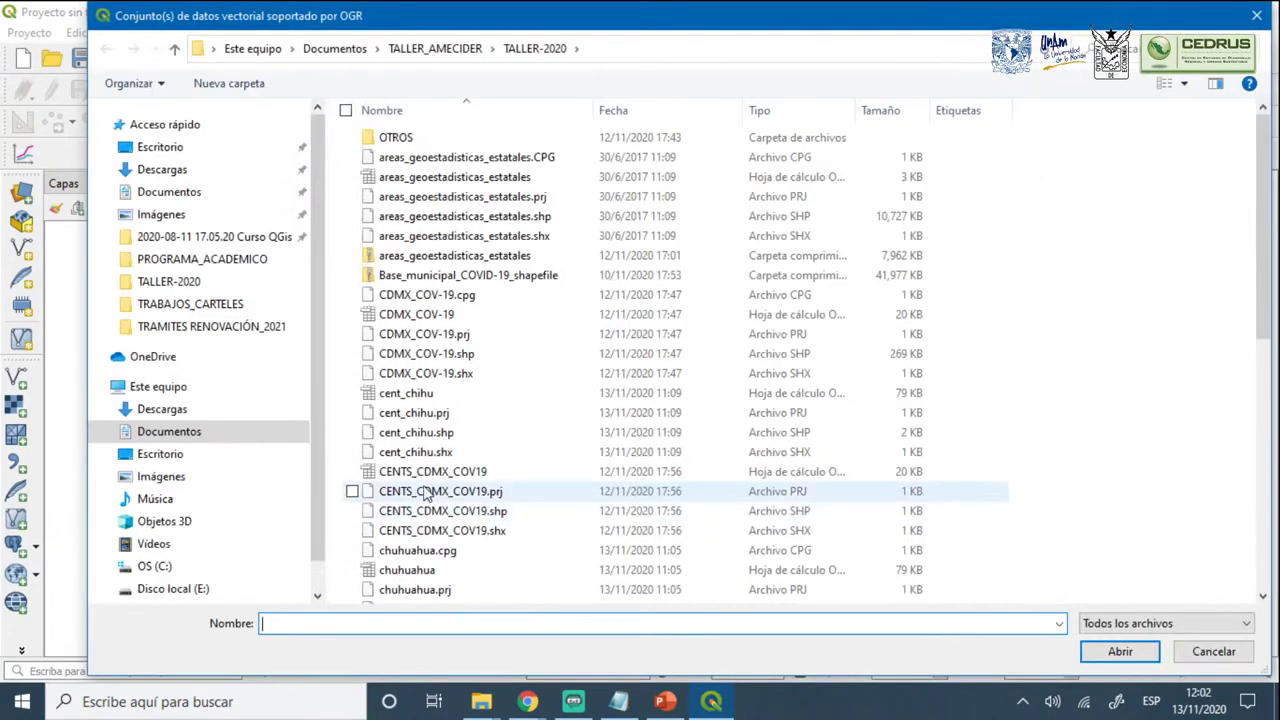
# Select cent_chihu.shp, chuhuahua.shp and lim_Chihuahua.shp together, look through the remaining files and clear the selection
pyautogui.click(420, 435)
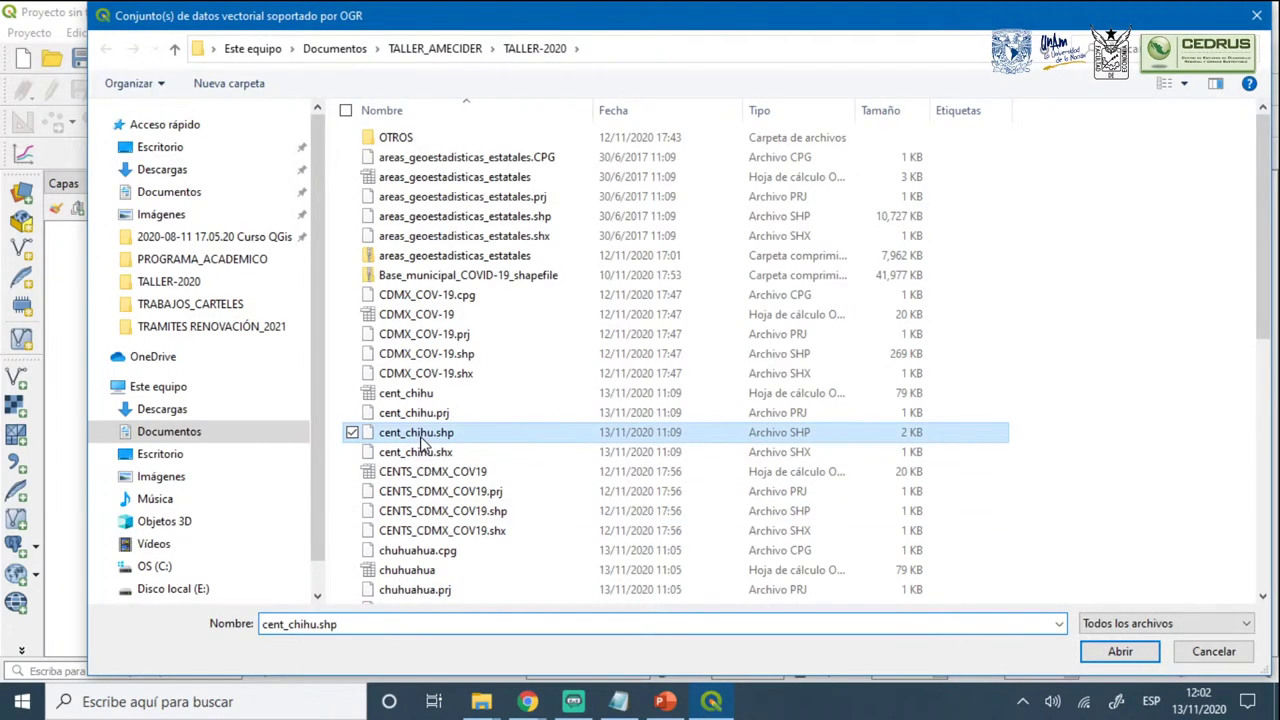
pyautogui.scroll(-2, 407, 487)
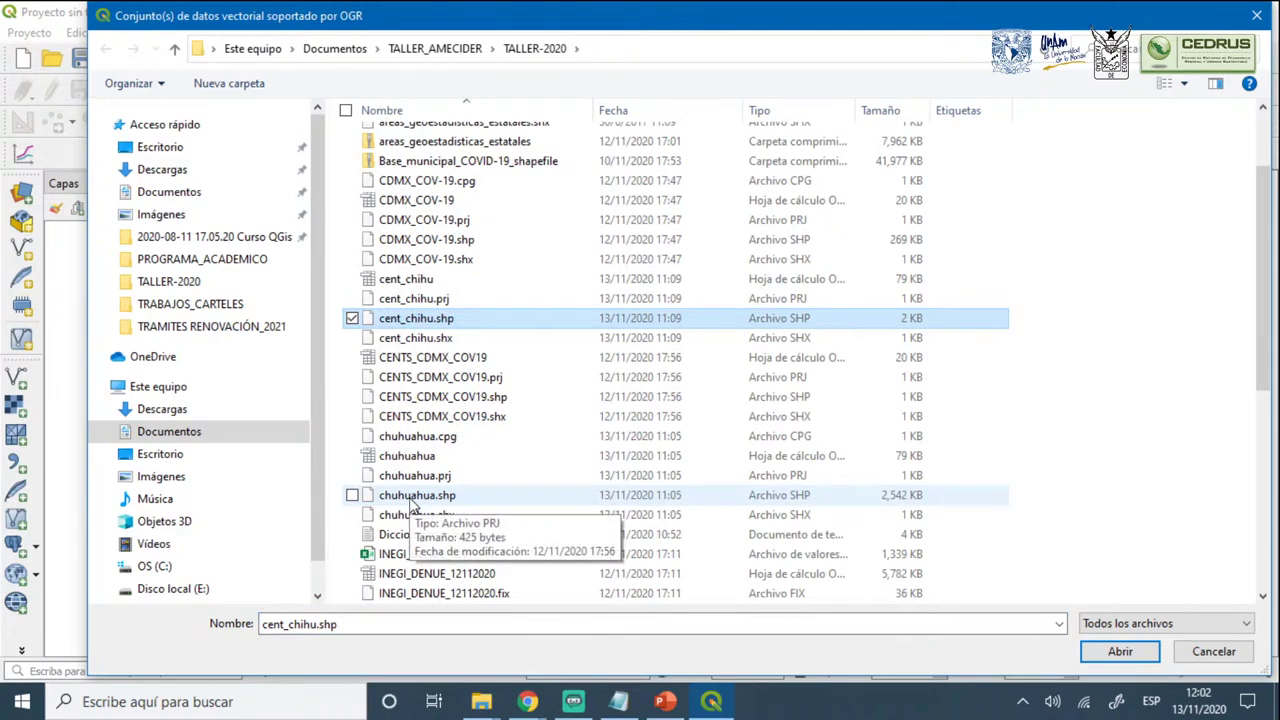
pyautogui.scroll(2, 410, 505)
pyautogui.scroll(-5, 410, 505)
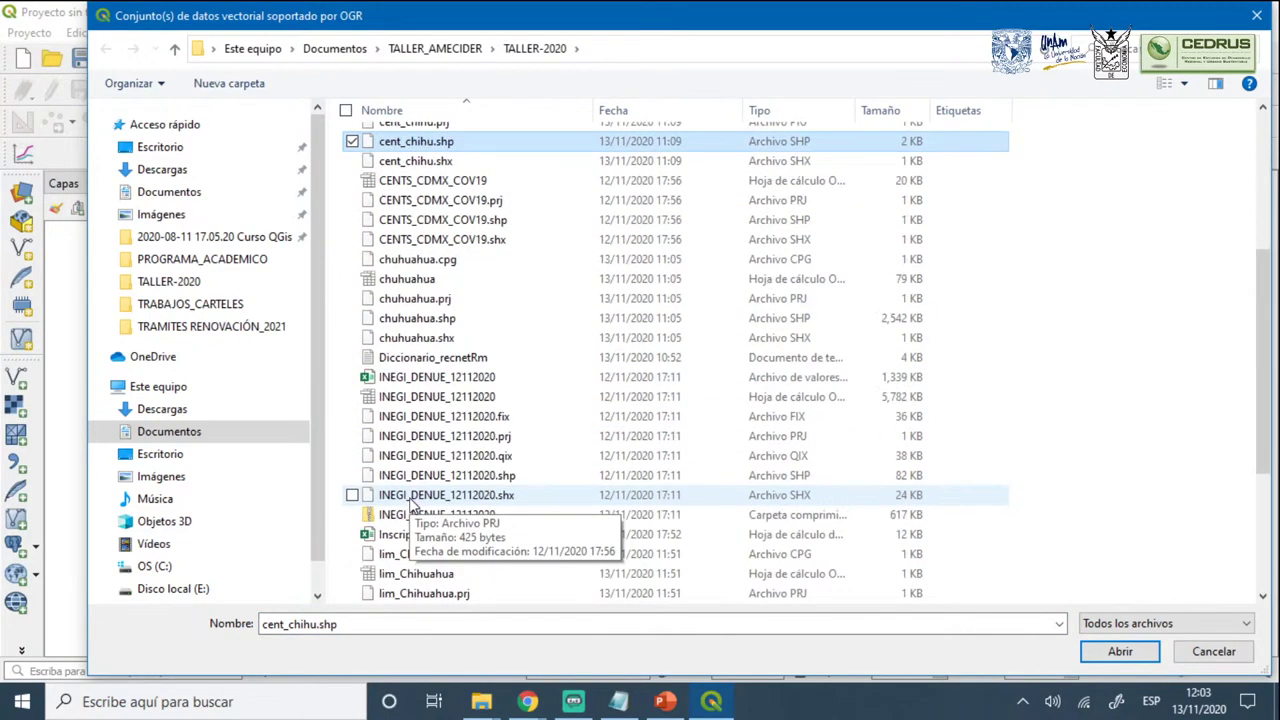
pyautogui.keyDown('ctrl'); pyautogui.click(407, 322); pyautogui.keyUp('ctrl')
pyautogui.scroll(-4, 410, 415)
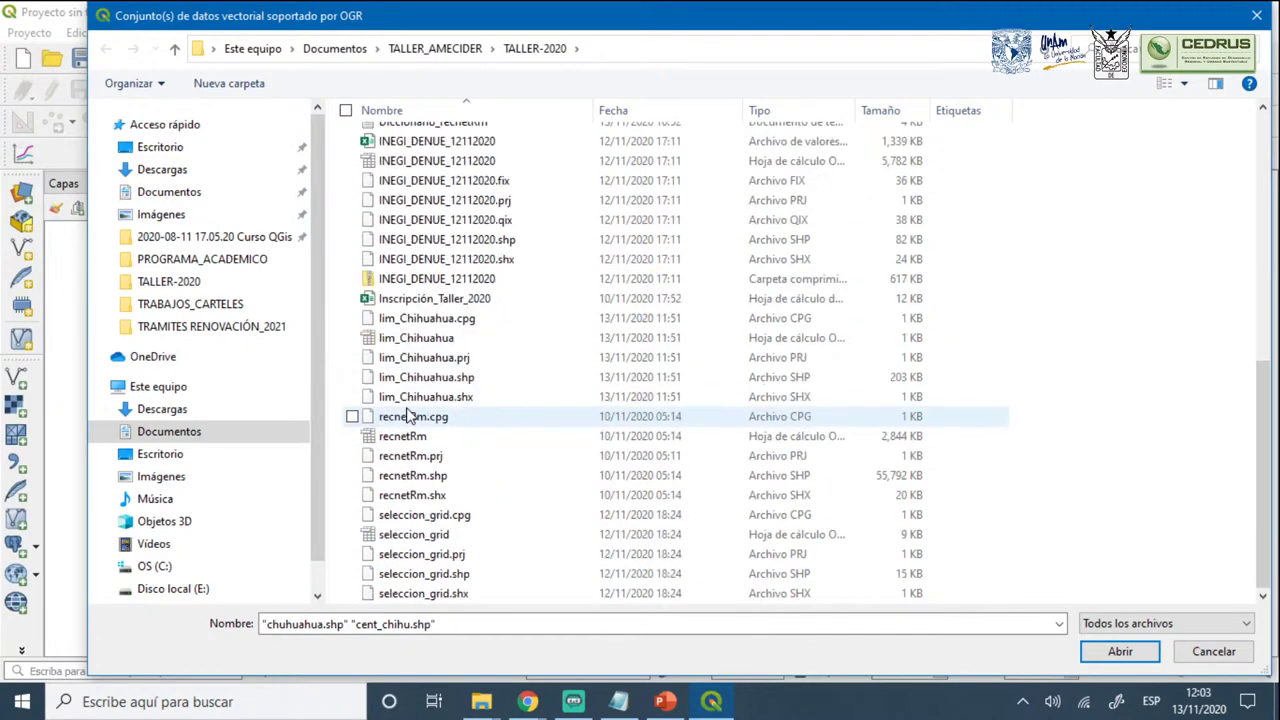
pyautogui.keyDown('ctrl'); pyautogui.click(415, 378); pyautogui.keyUp('ctrl')
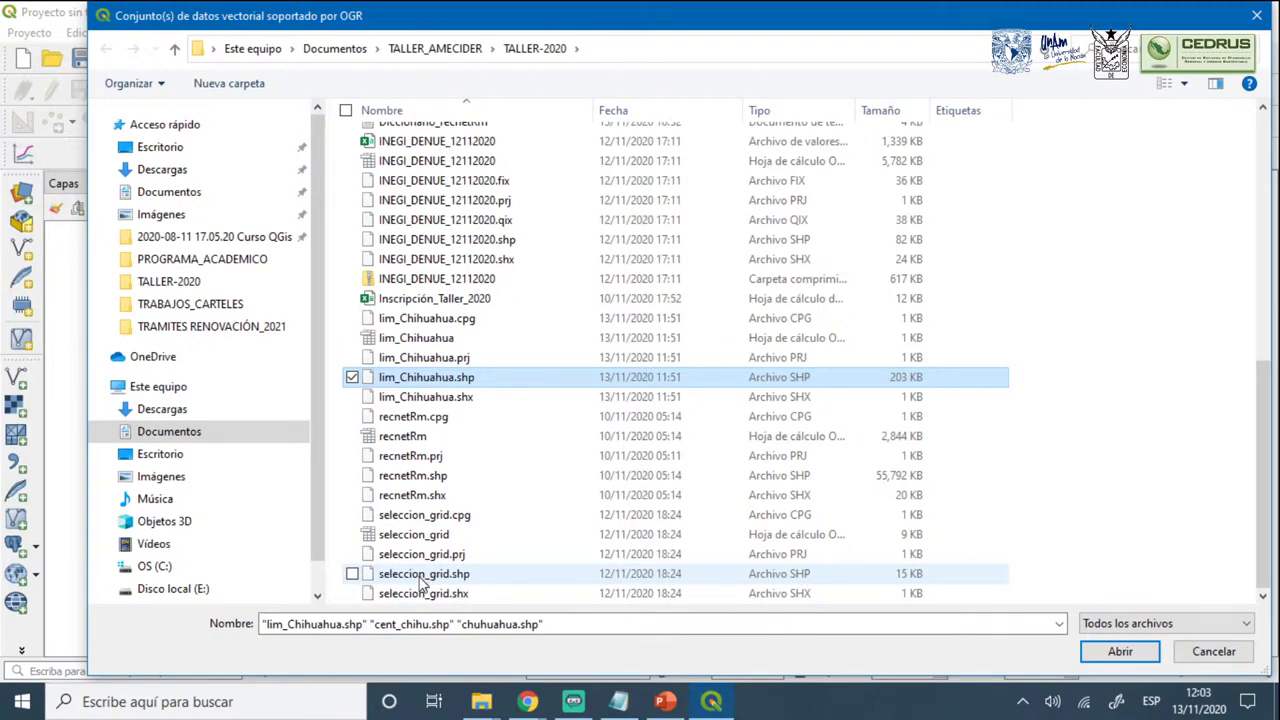
pyautogui.scroll(9, 420, 585)
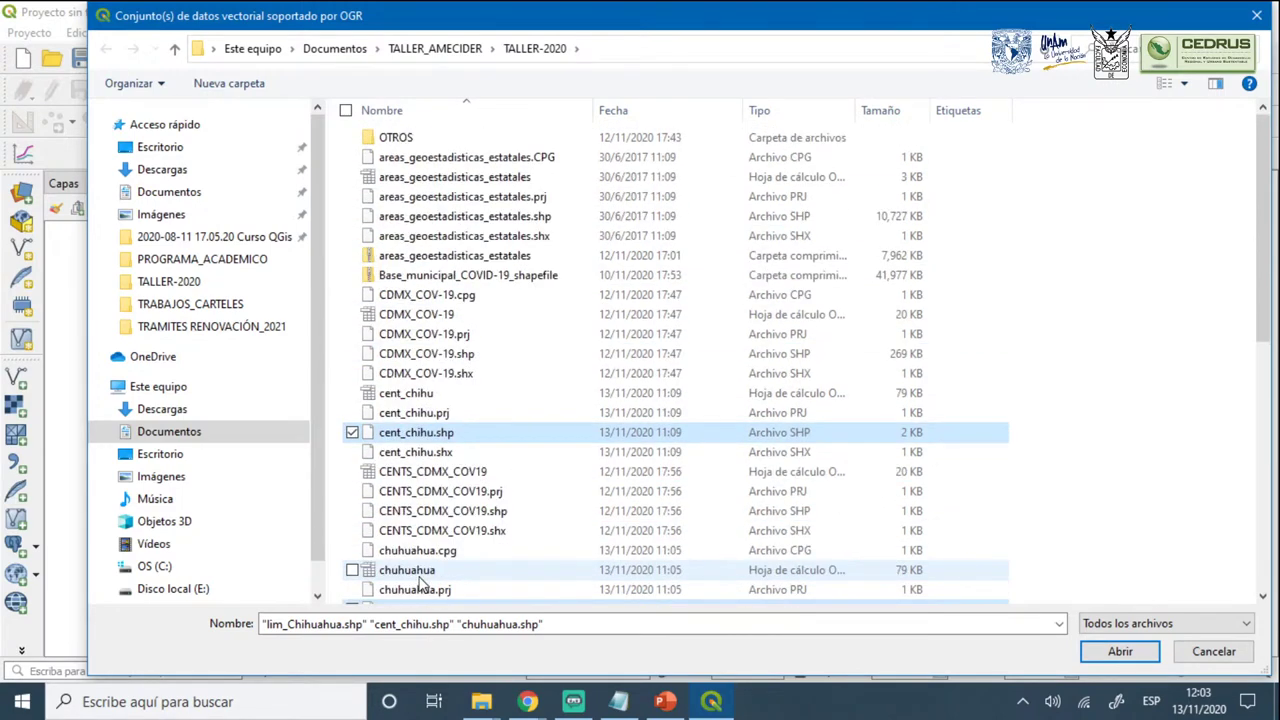
pyautogui.scroll(-3, 470, 505)
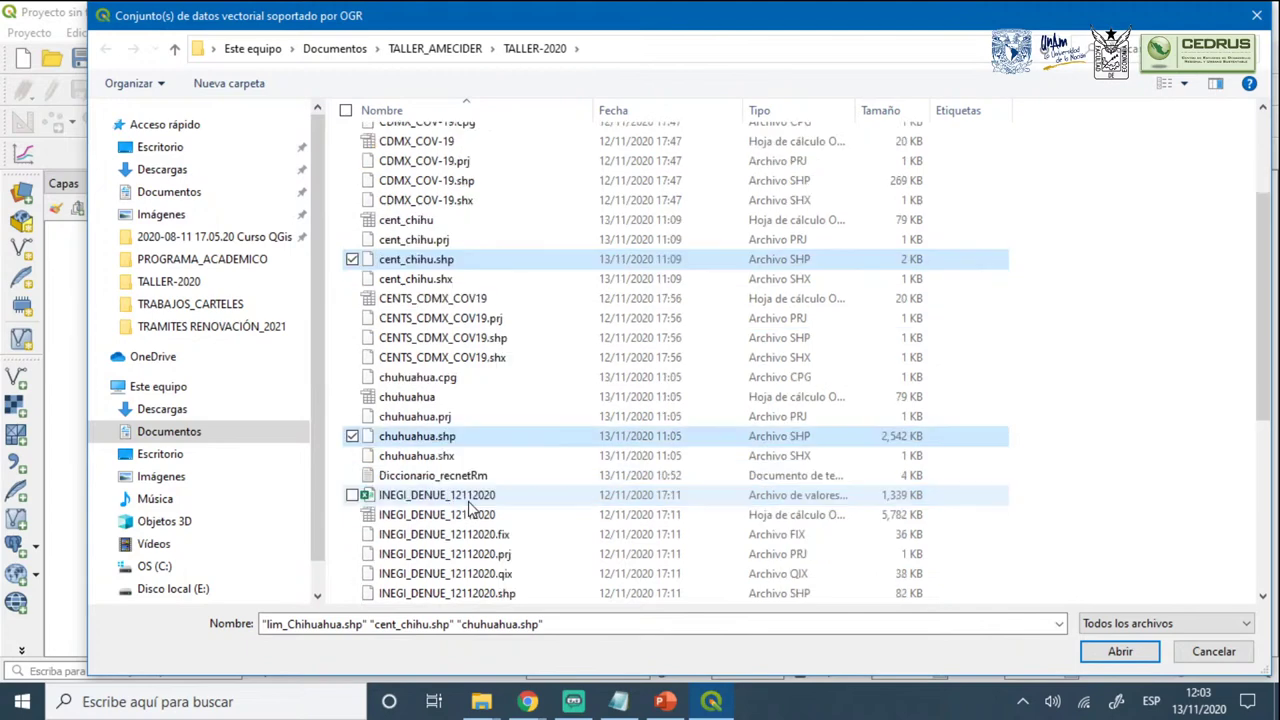
pyautogui.scroll(-3, 472, 507)
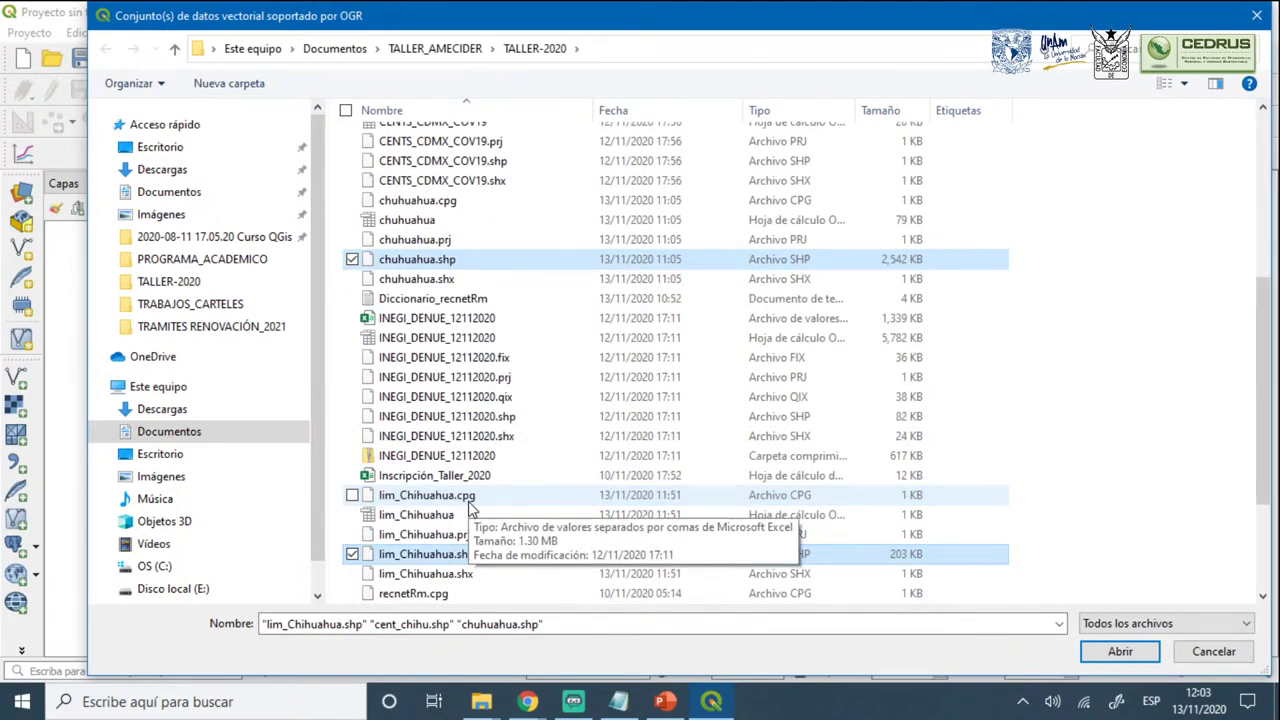
pyautogui.scroll(-3, 470, 510)
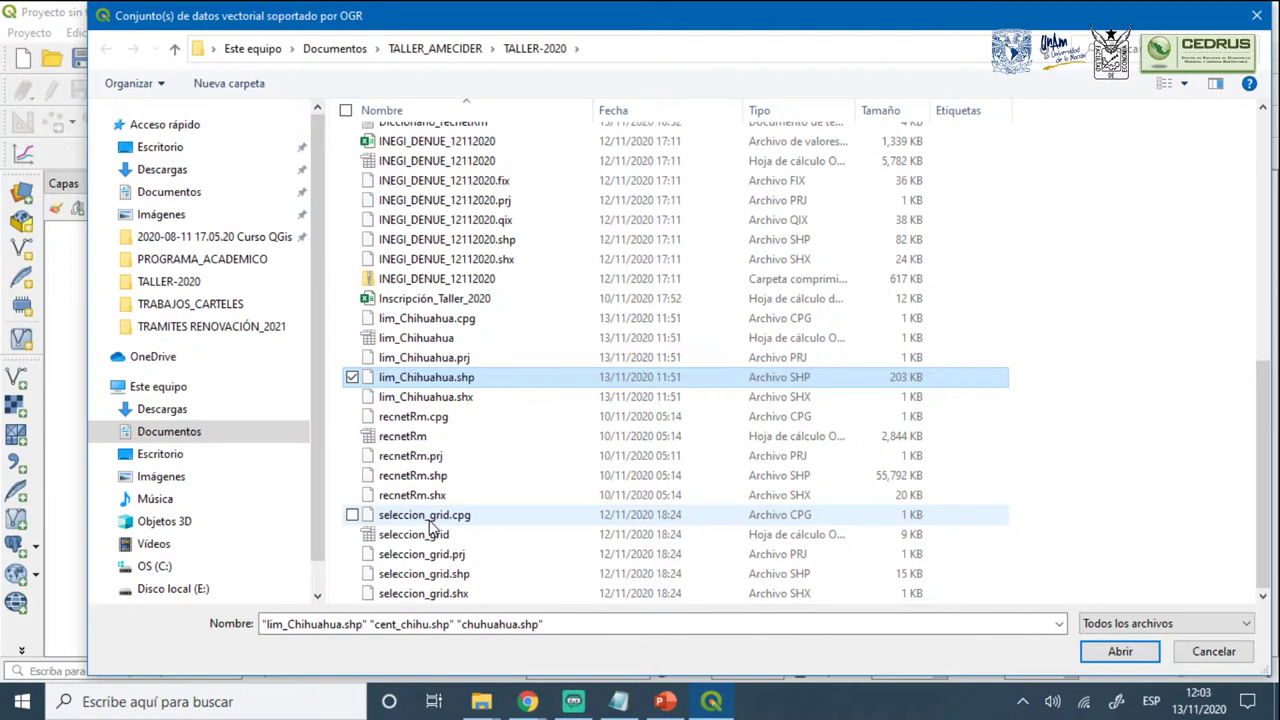
pyautogui.scroll(1, 430, 530)
pyautogui.scroll(1, 432, 530)
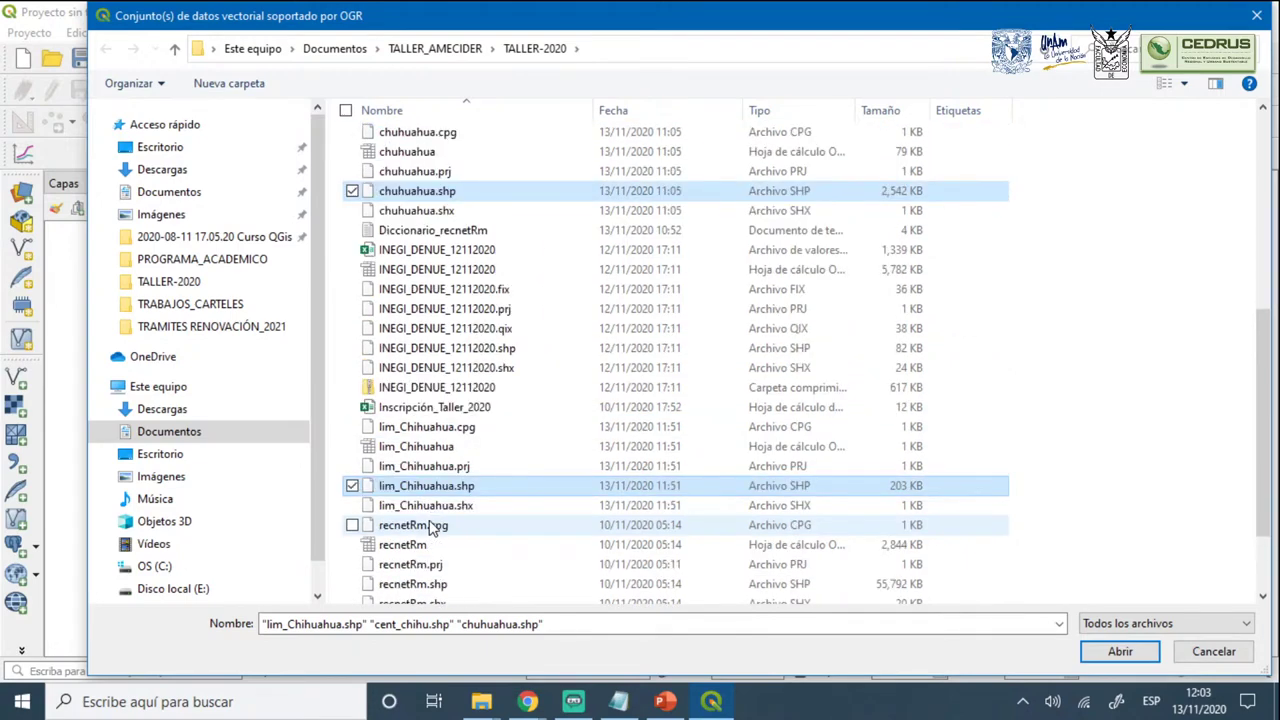
pyautogui.scroll(3, 432, 530)
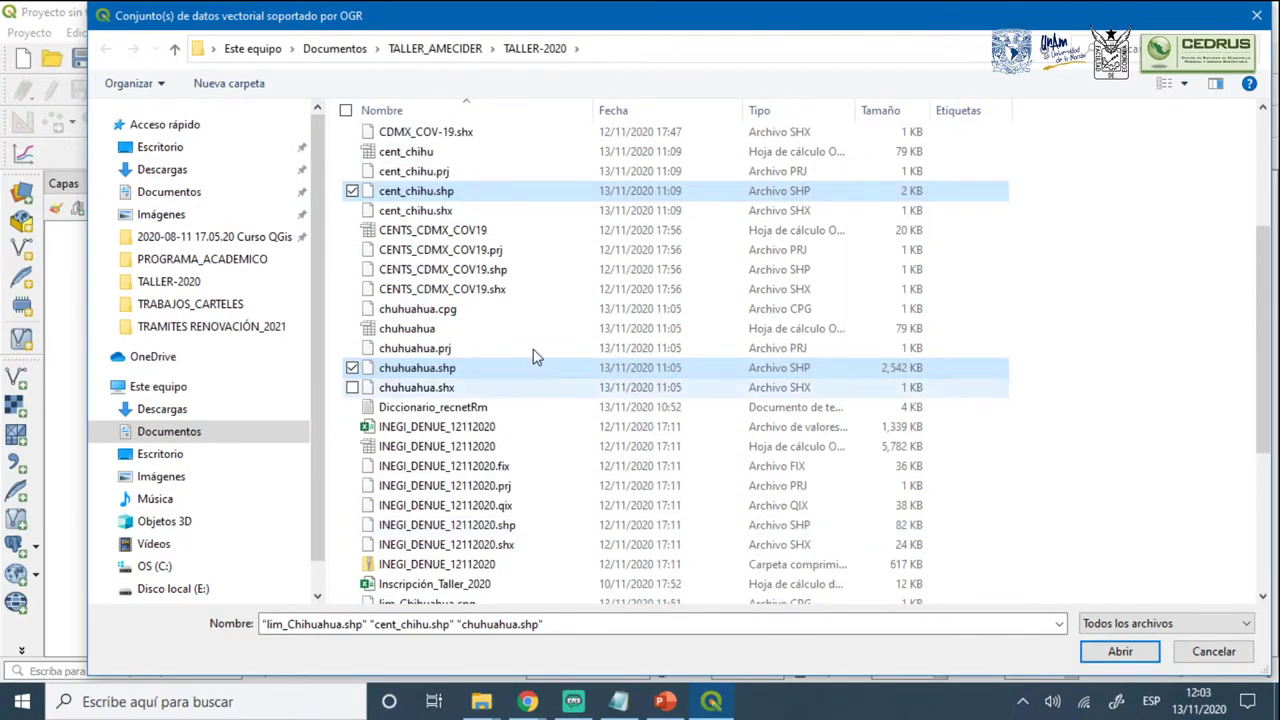
pyautogui.click(1157, 417)
# Rename the five chuhuahua shapefile component files to chihuahua
pyautogui.click(417, 309)
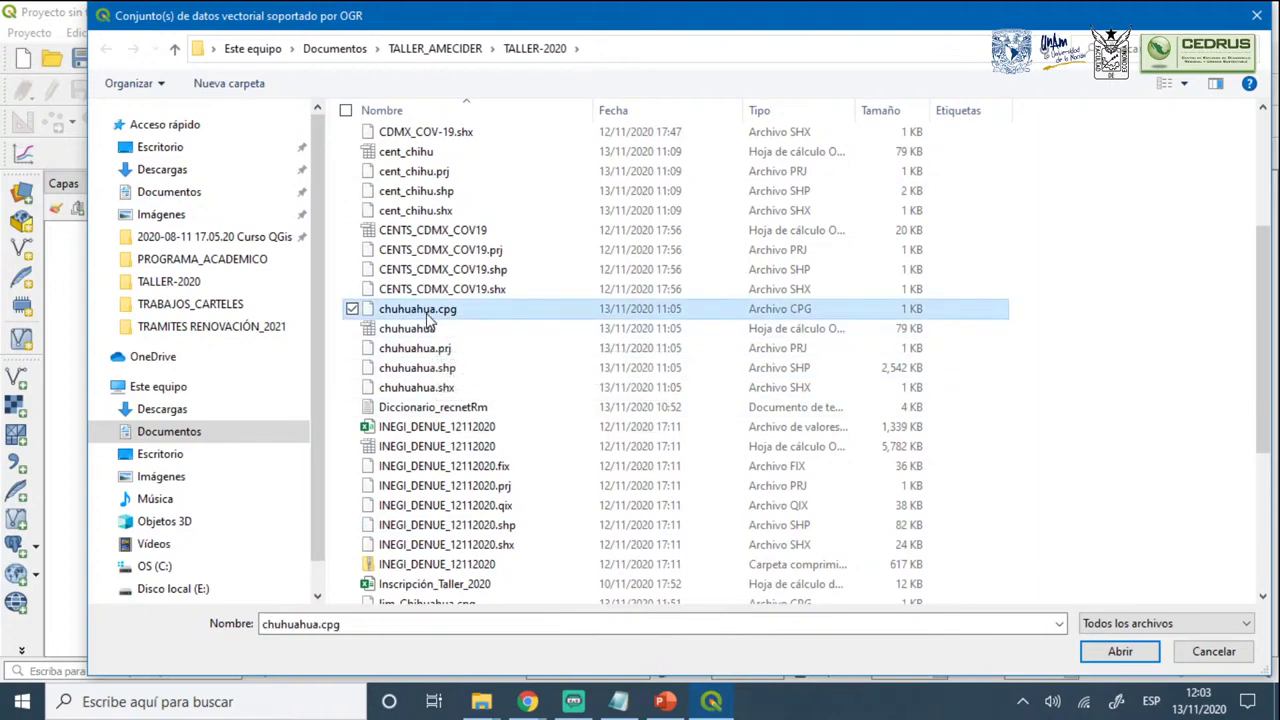
pyautogui.keyDown('shift'); pyautogui.click(412, 388); pyautogui.keyUp('shift')
pyautogui.click(411, 389)
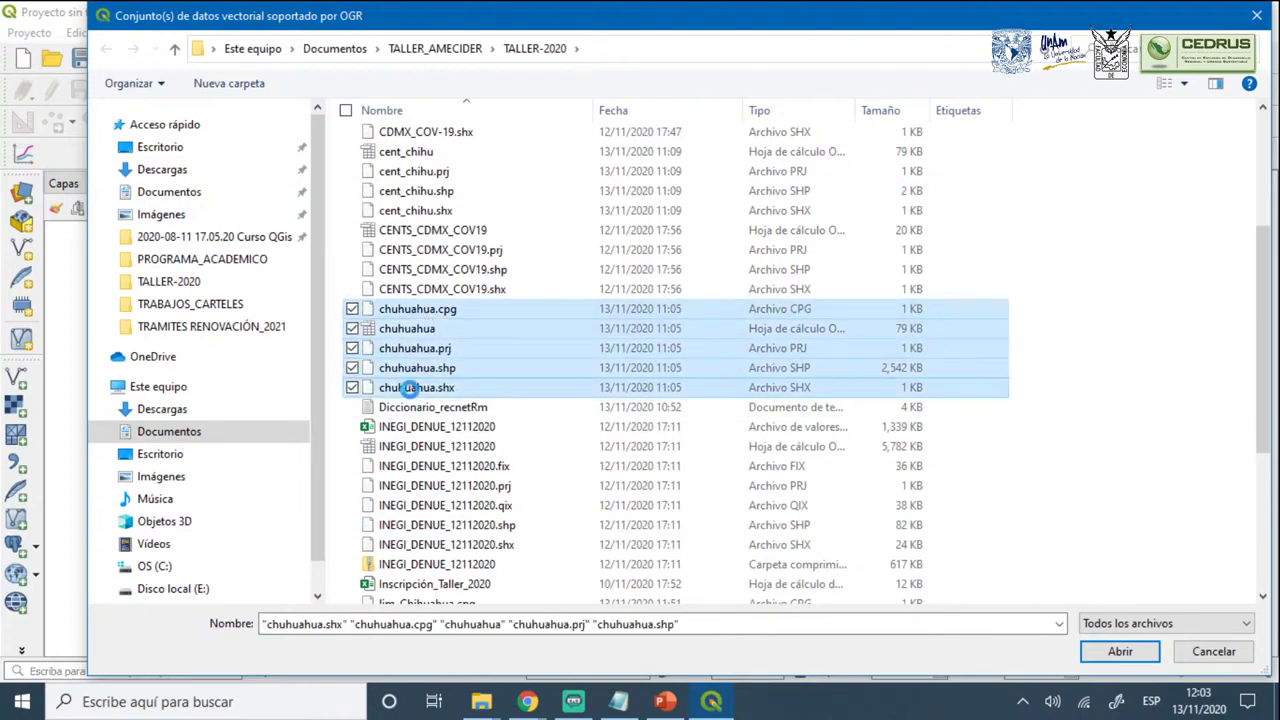
pyautogui.rightClick(411, 389)
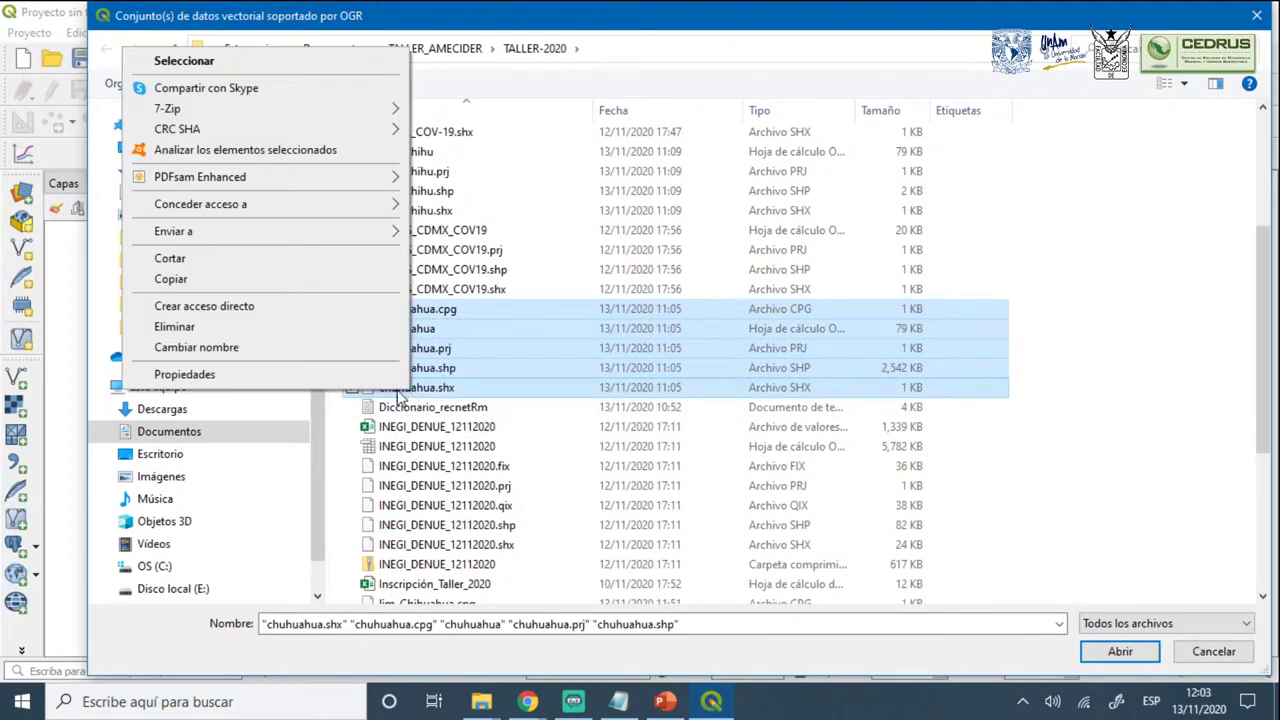
pyautogui.click(240, 346)
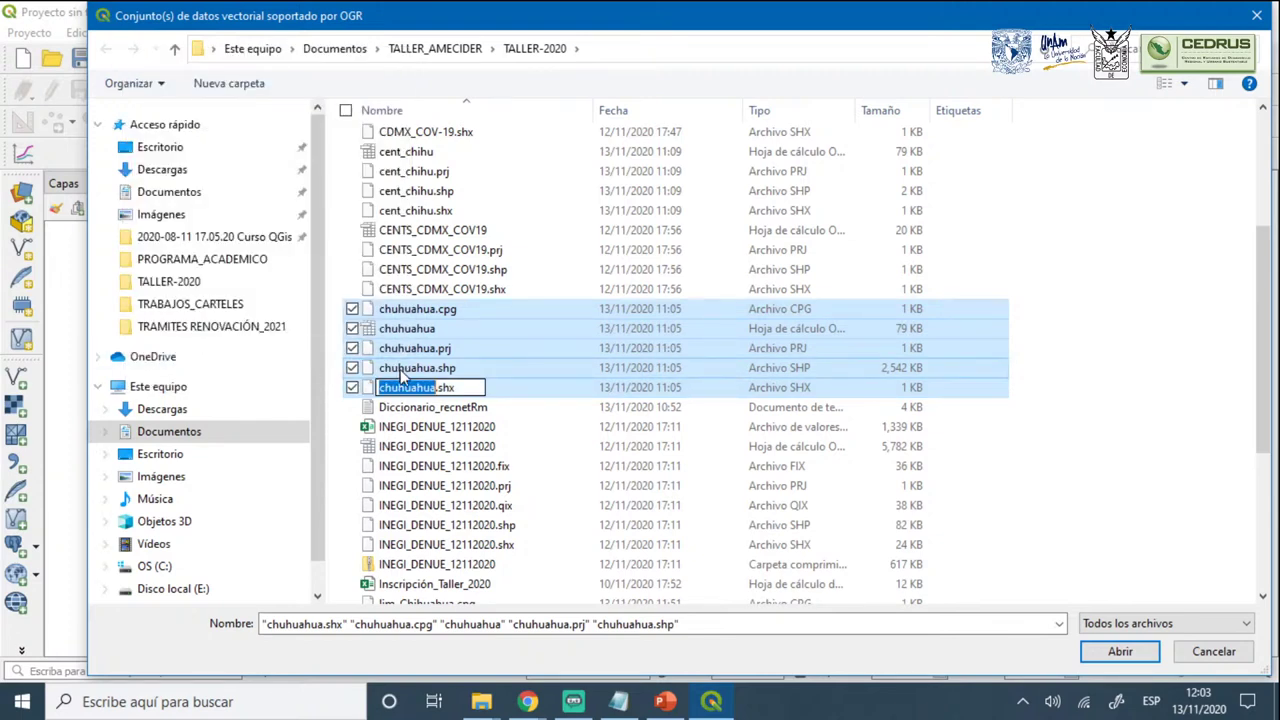
pyautogui.click(398, 388)
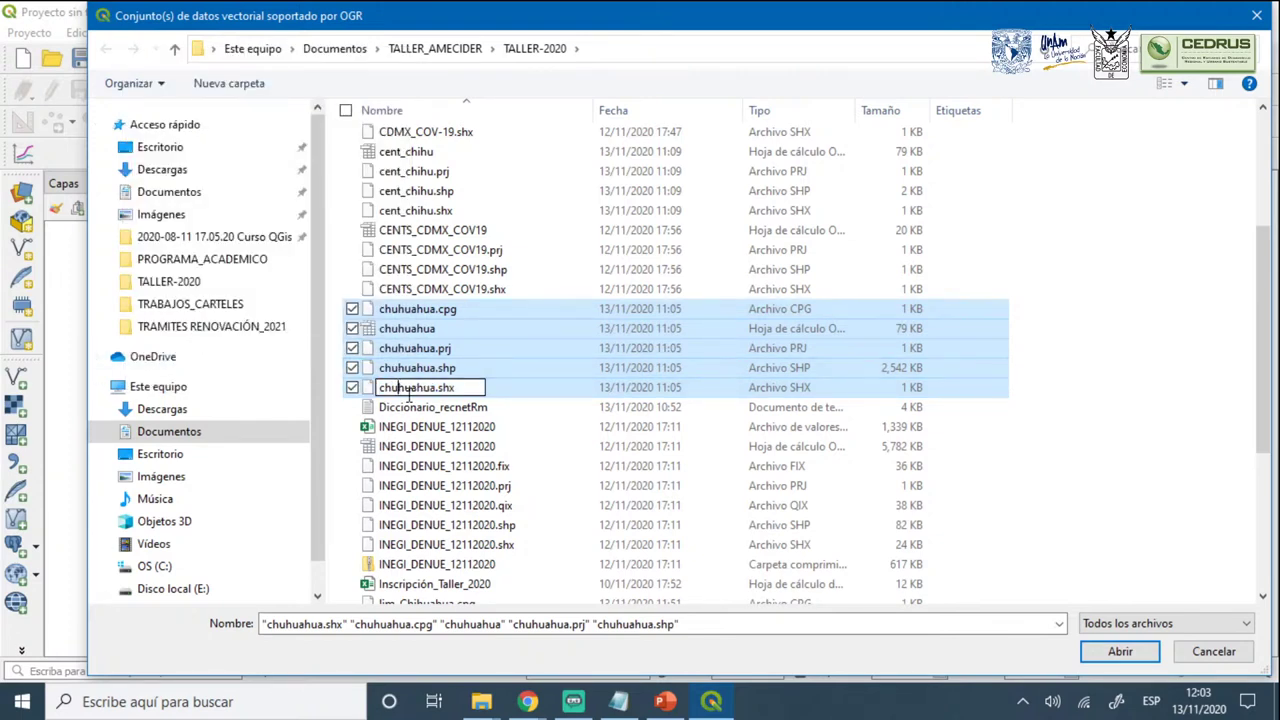
pyautogui.press('Delete')
pyautogui.write('i')
pyautogui.press('Return')
pyautogui.click(1093, 406)
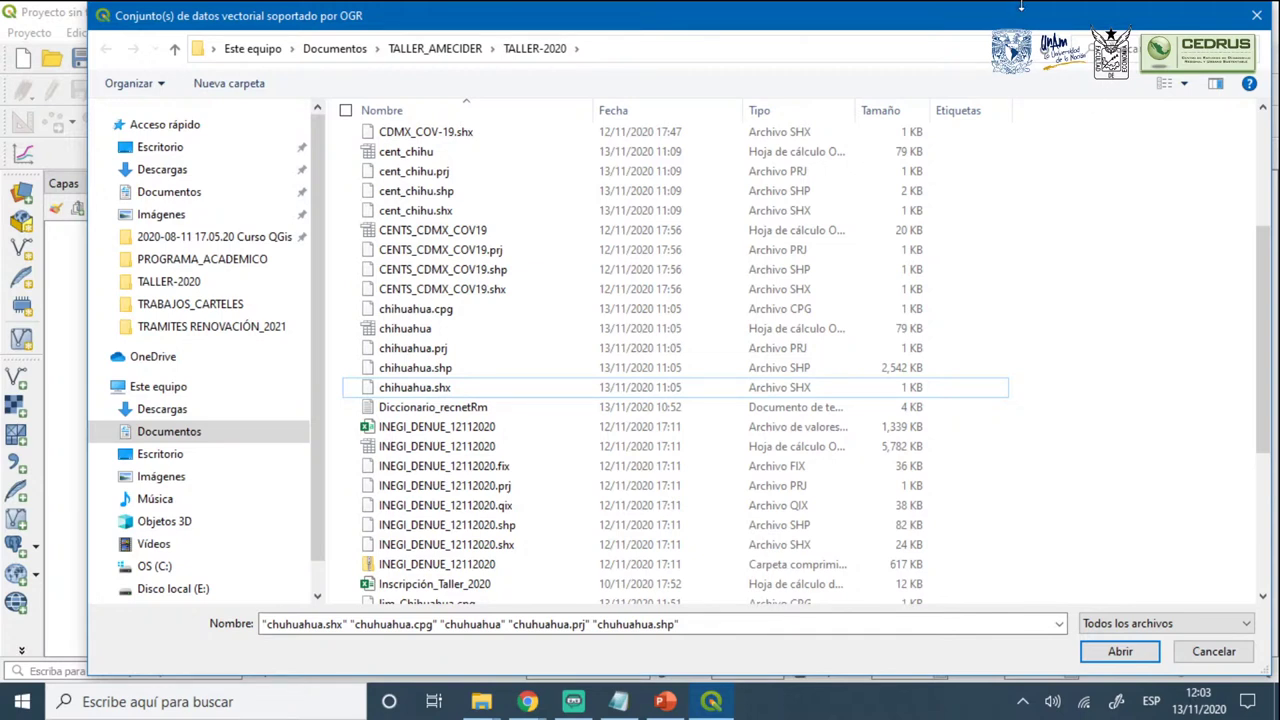
# Try to open the Chihuahua dataset using the old chuhuahua file names
pyautogui.press('Return')
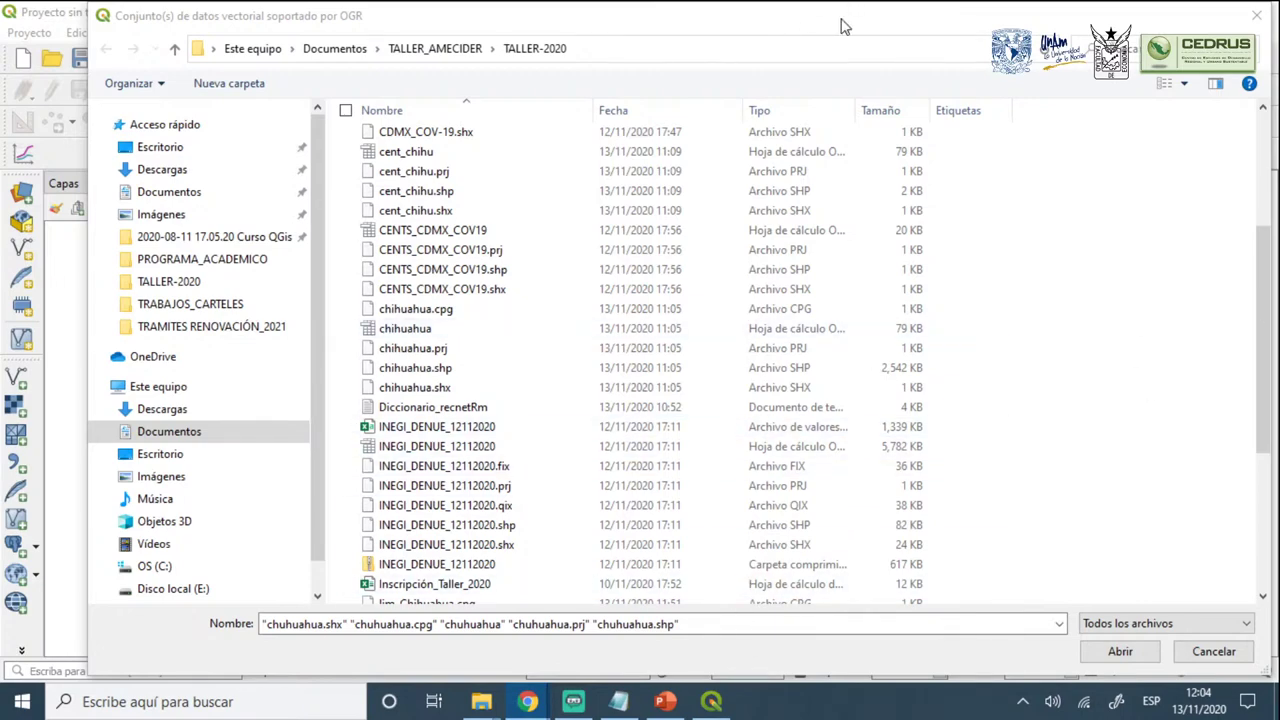
pyautogui.moveTo(846, 26)
pyautogui.mouseDown()
pyautogui.moveTo(686, 28)
pyautogui.moveTo(825, 27)
pyautogui.mouseUp()
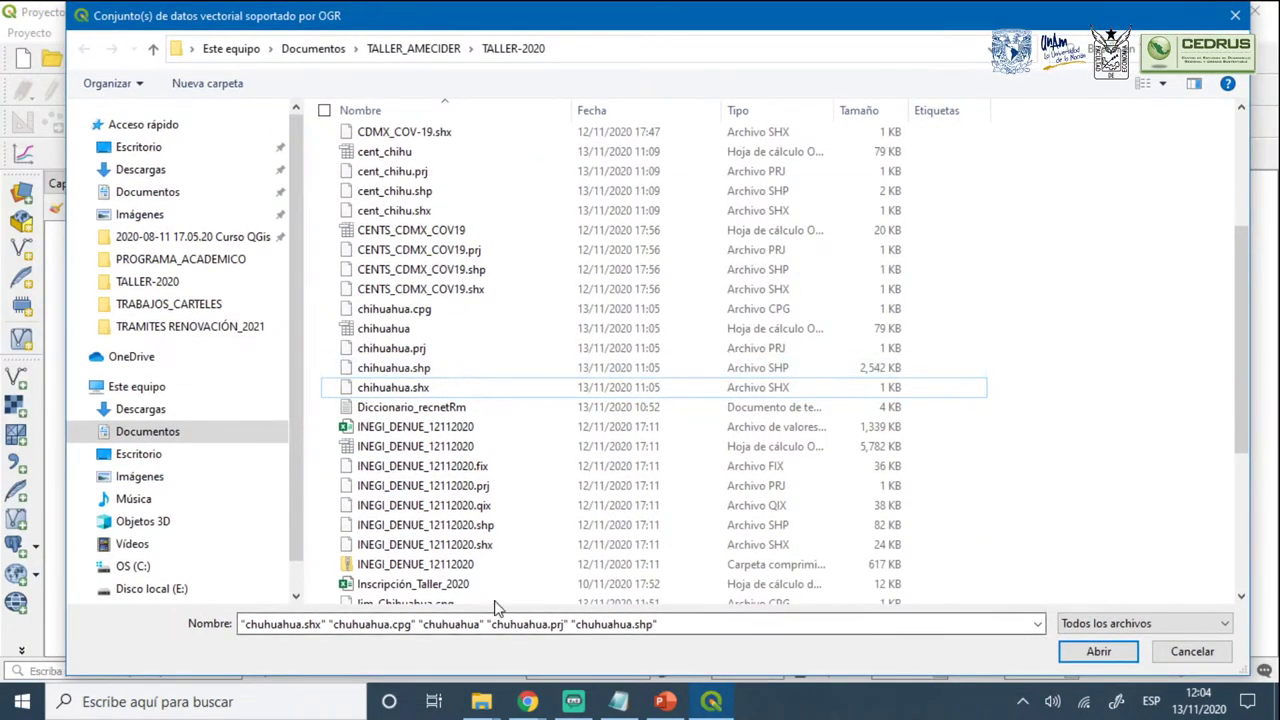
pyautogui.click(1098, 651)
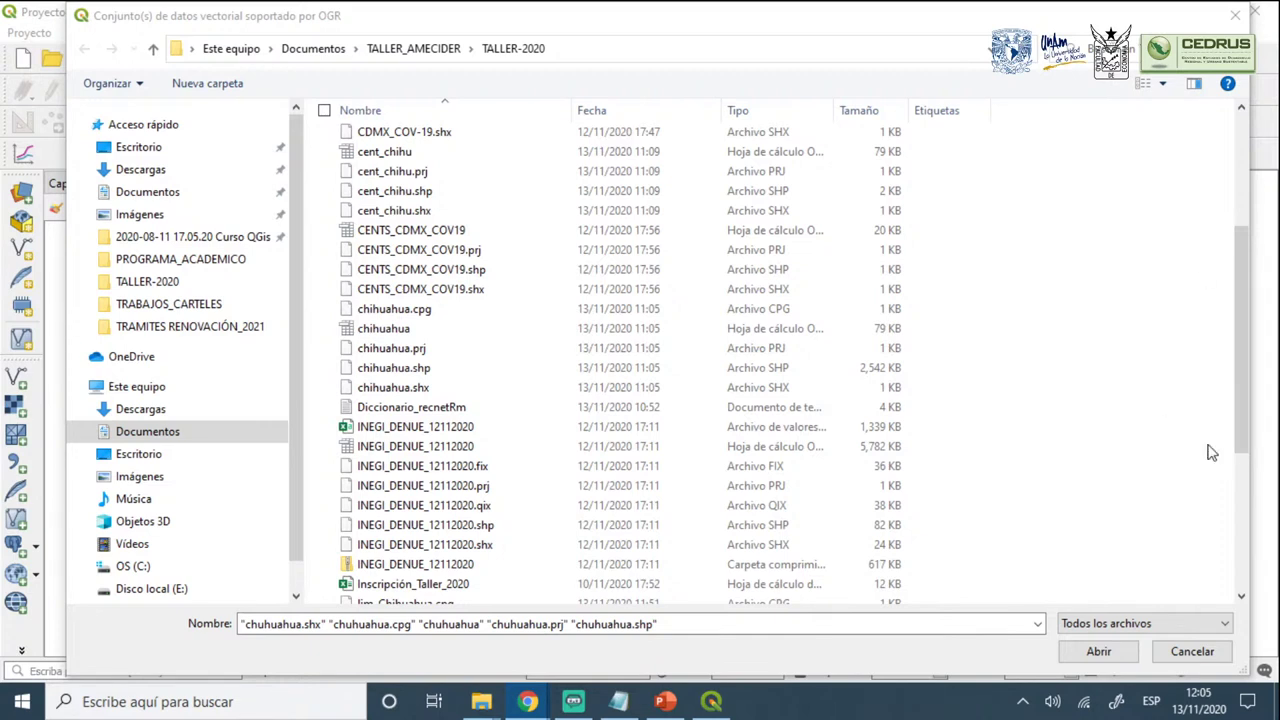
# Clear the old chuhuahua names from the dataset file name entry
pyautogui.scroll(-1, 872, 274)
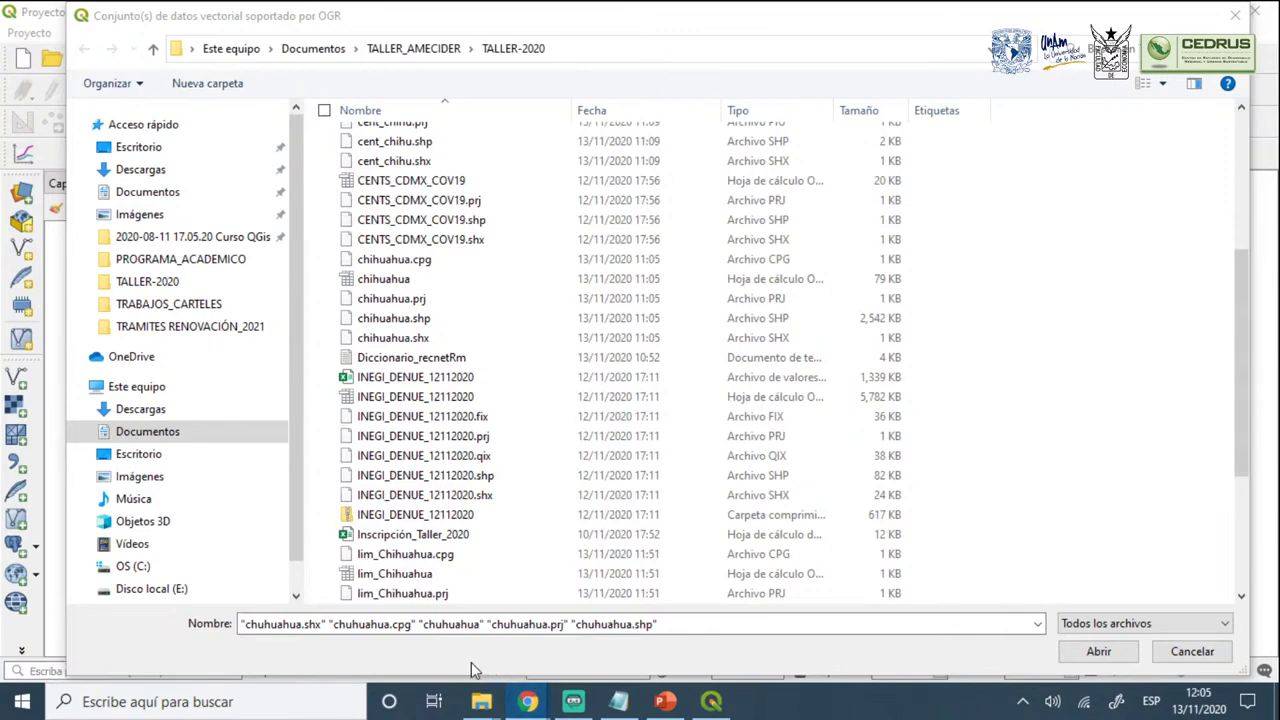
pyautogui.scroll(-2, 530, 578)
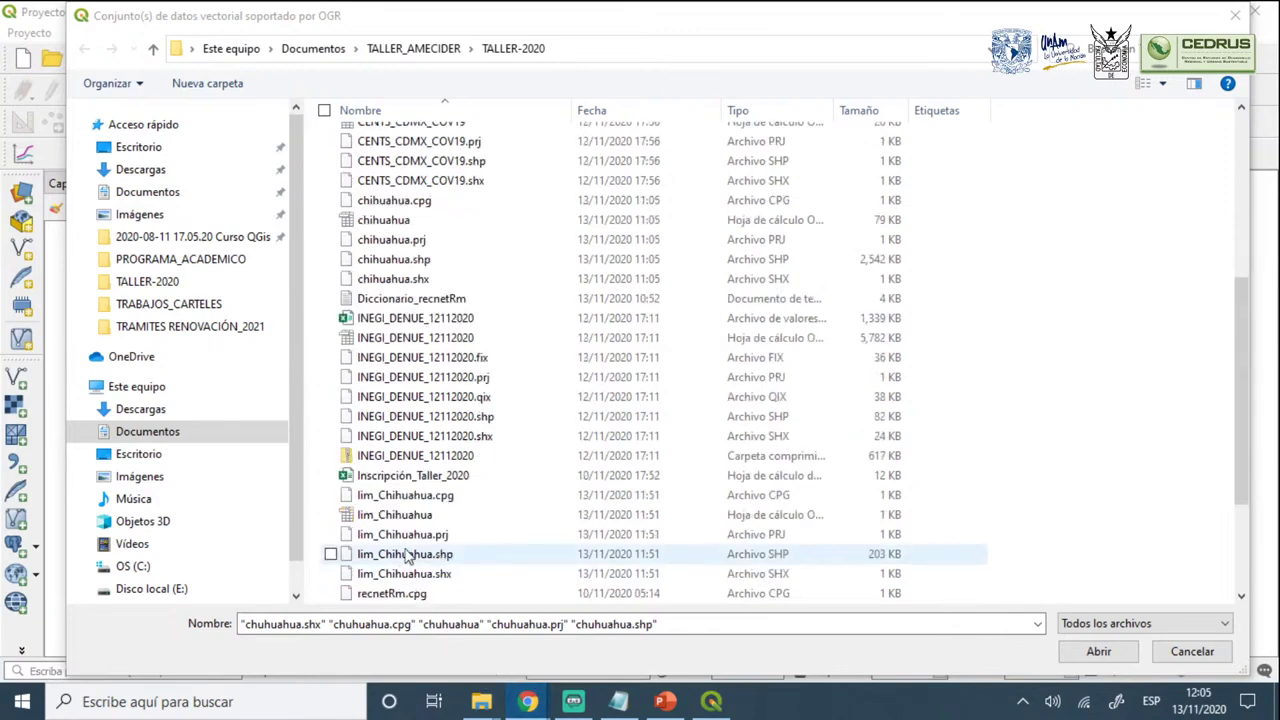
pyautogui.click(690, 624)
pyautogui.press('BackSpace')
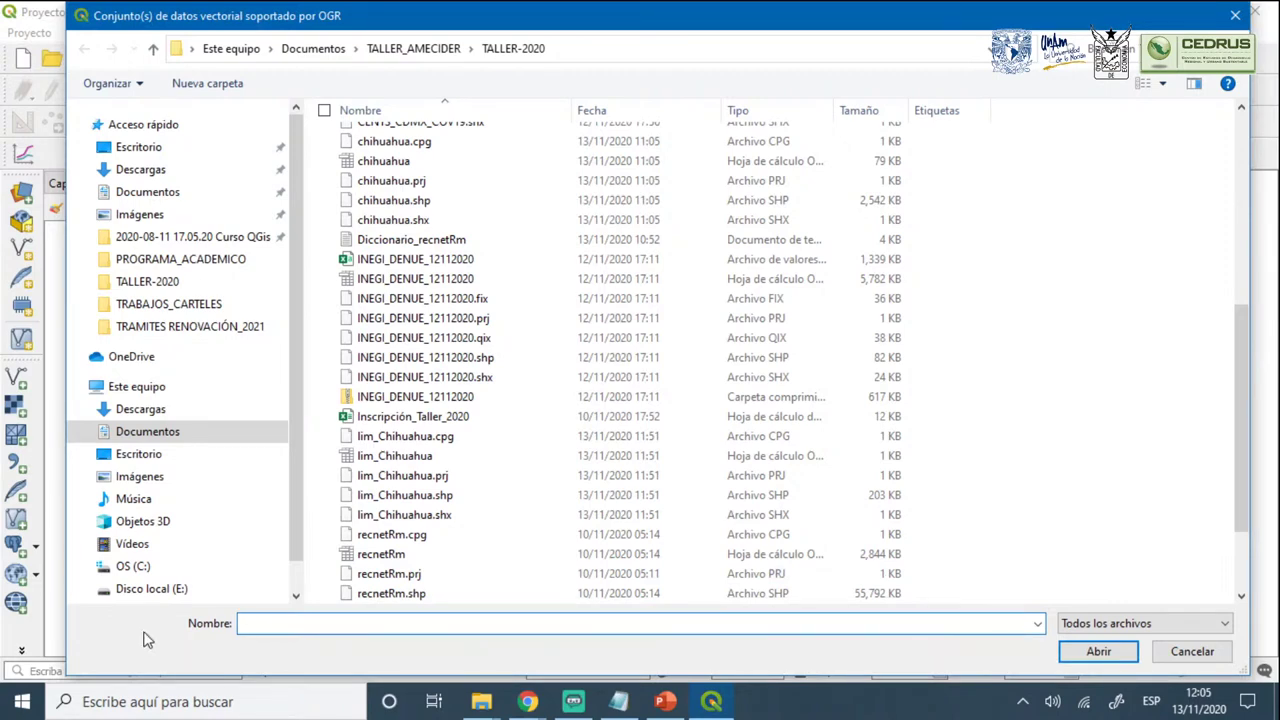
# Select cent_chihu.shp, chihuahua.shp, INEGI_DENUE_12112020.shp and lim_Chihuahua.shp together and open them as the vector source
pyautogui.scroll(7, 651, 374)
pyautogui.scroll(-1, 440, 335)
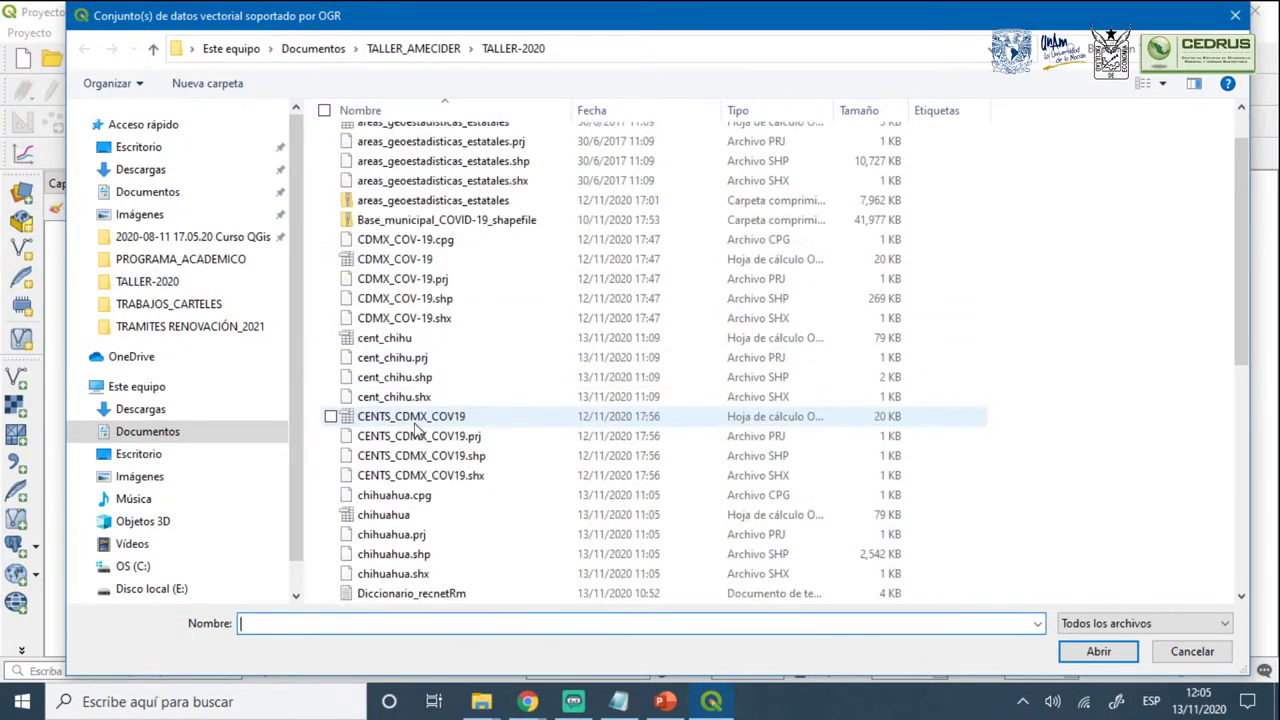
pyautogui.click(398, 380)
pyautogui.scroll(-3, 405, 420)
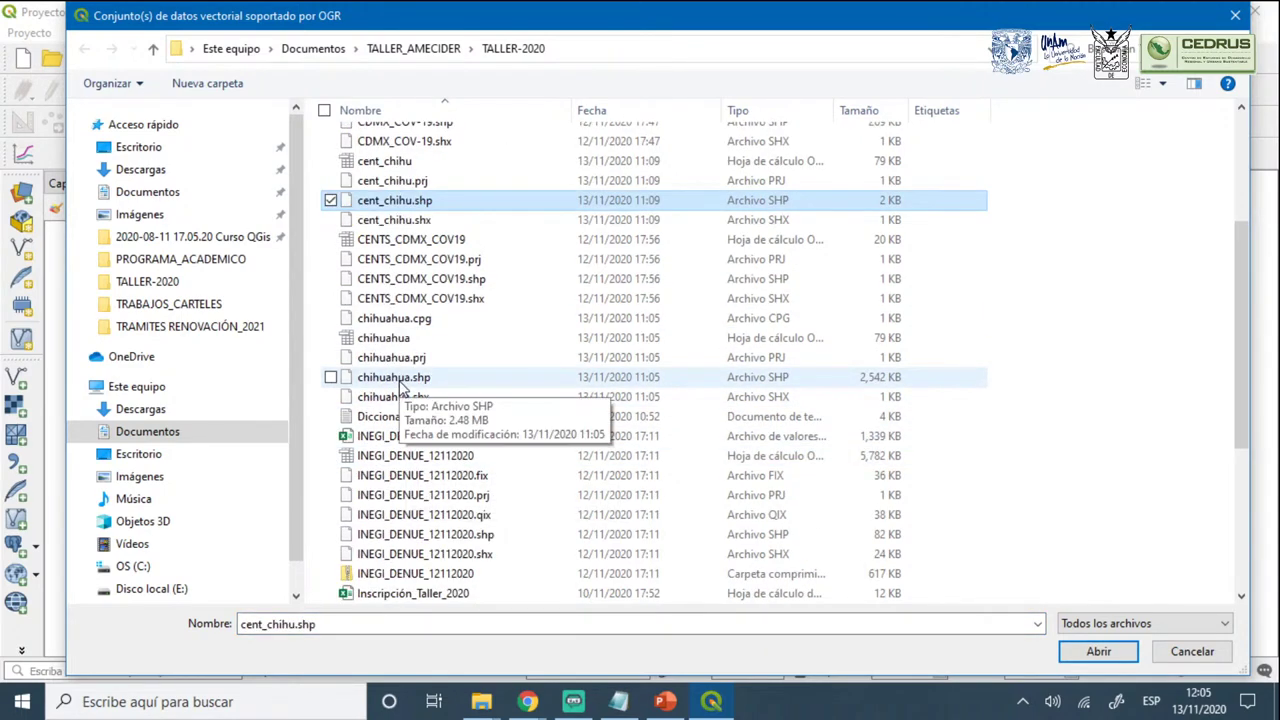
pyautogui.keyDown('ctrl'); pyautogui.click(401, 384); pyautogui.keyUp('ctrl')
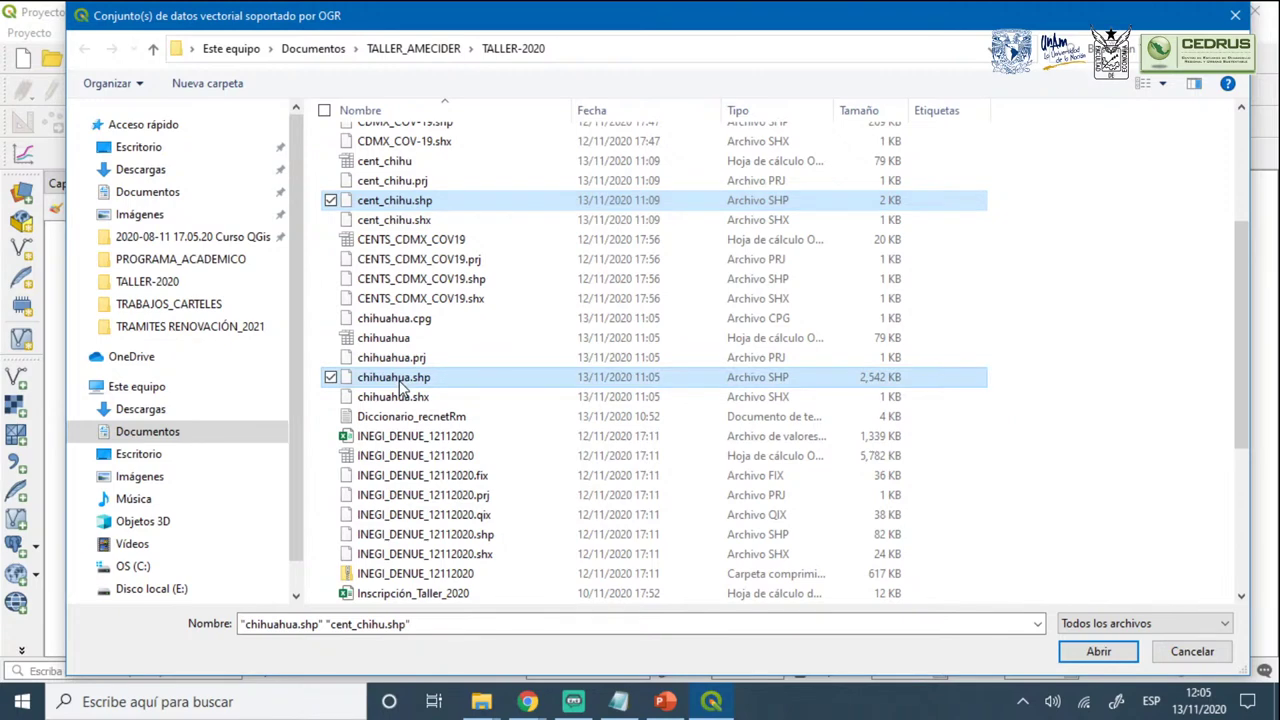
pyautogui.scroll(-2, 401, 387)
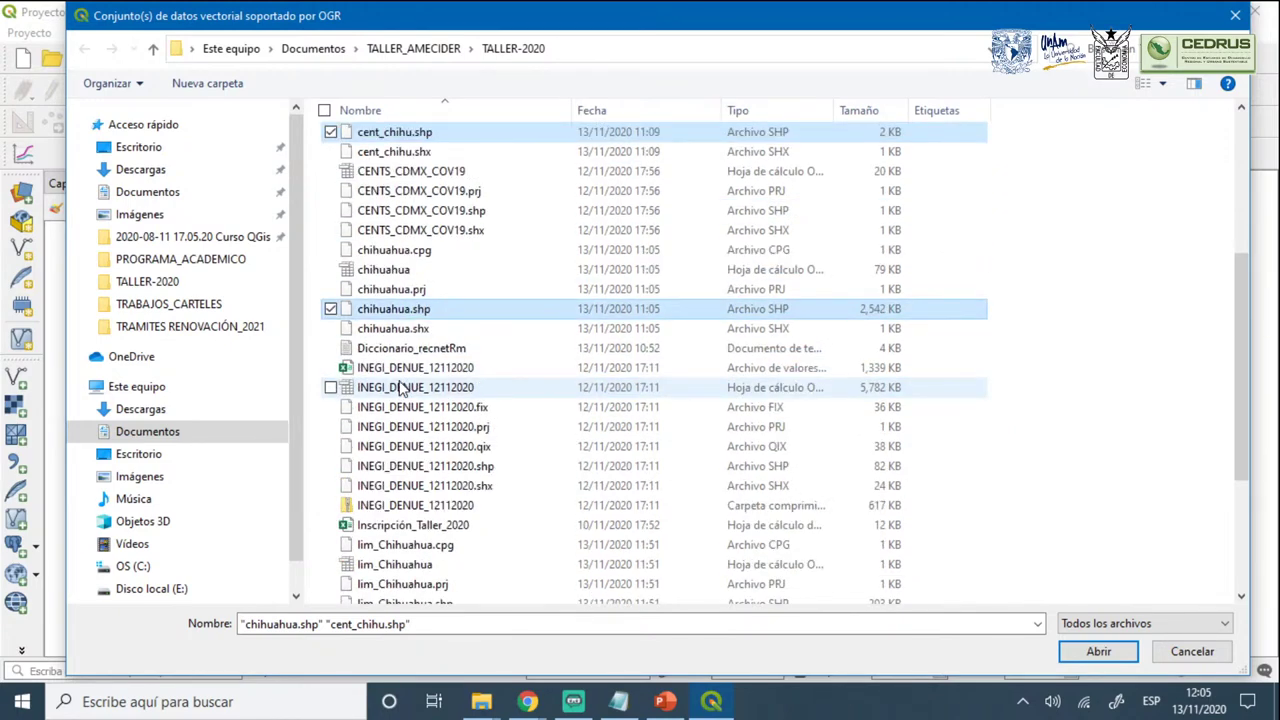
pyautogui.scroll(-2, 420, 522)
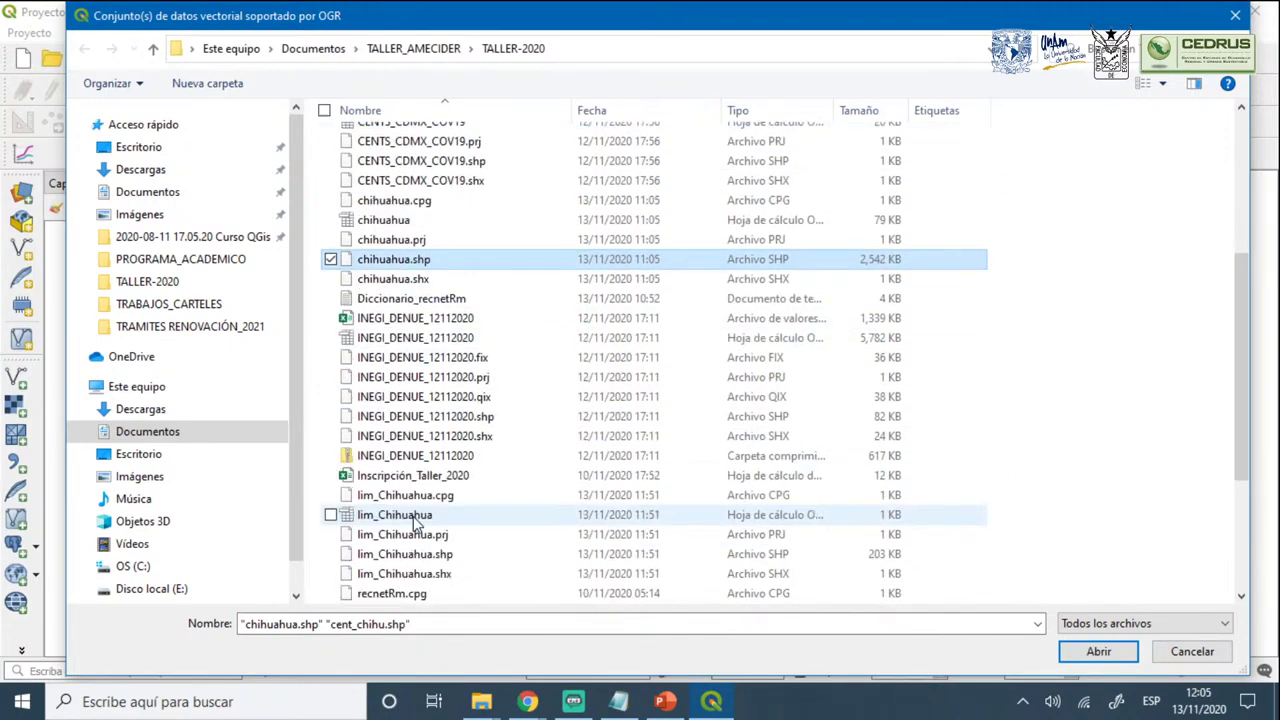
pyautogui.keyDown('ctrl'); pyautogui.click(435, 359); pyautogui.keyUp('ctrl')
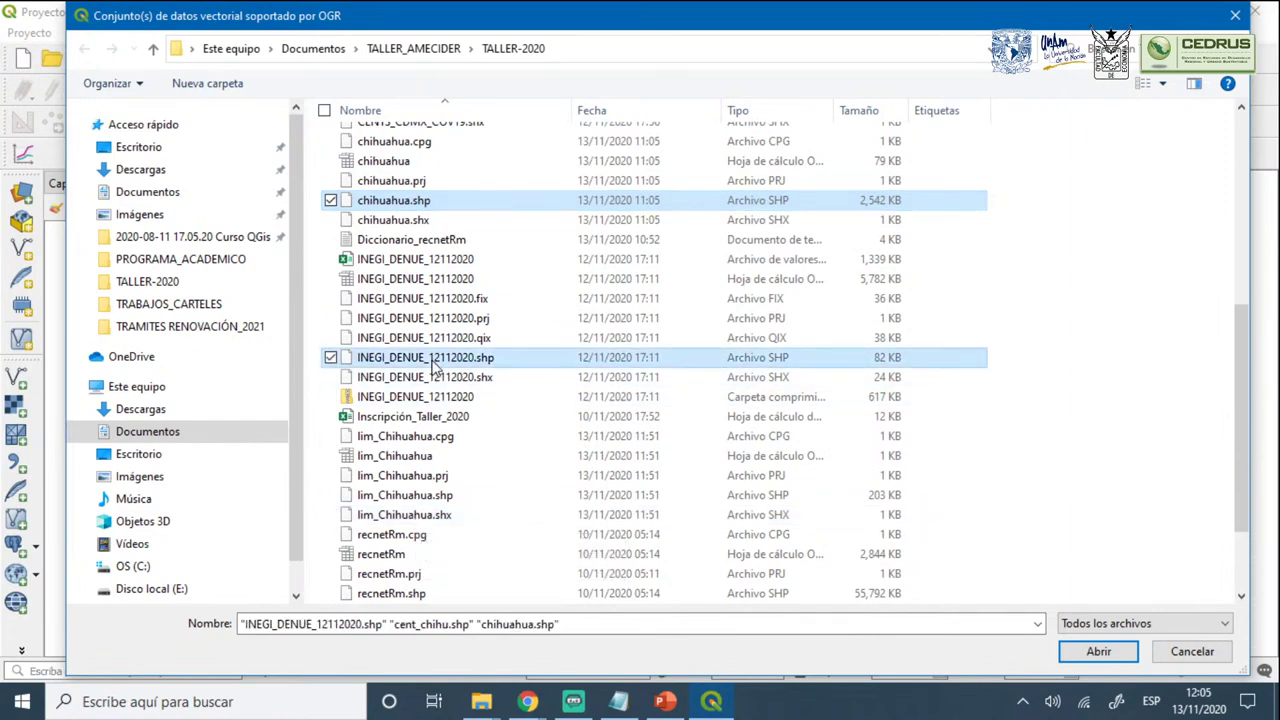
pyautogui.scroll(-1, 436, 470)
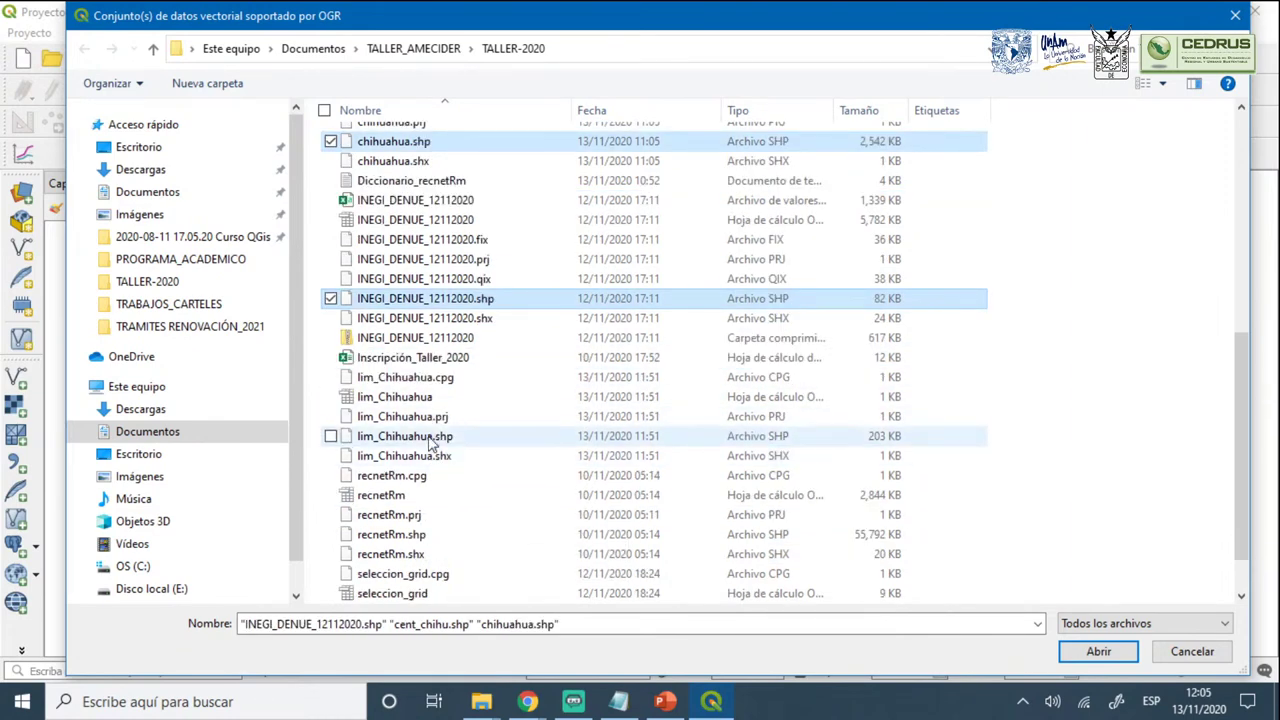
pyautogui.keyDown('ctrl'); pyautogui.click(432, 436); pyautogui.keyUp('ctrl')
pyautogui.click(1084, 651)
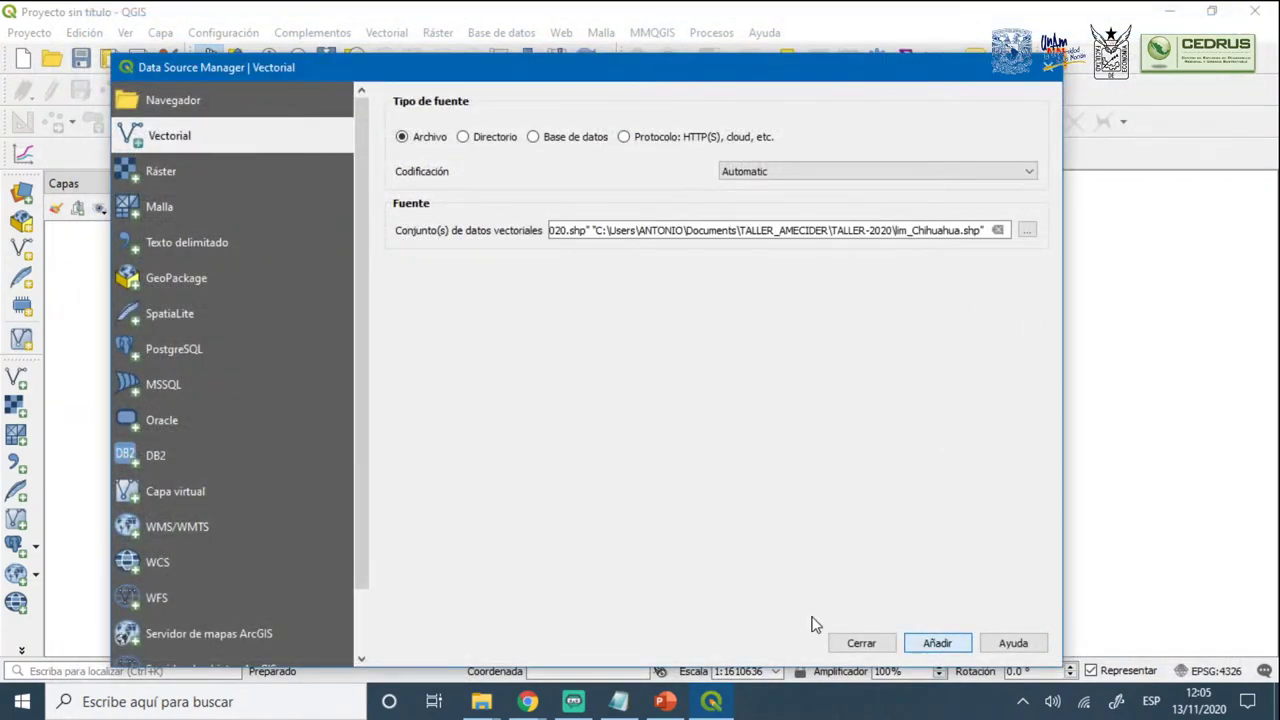
# Add the four Chihuahua layers to the project, dismiss the coordinate transformation selection and close the data source manager
pyautogui.press('Return')
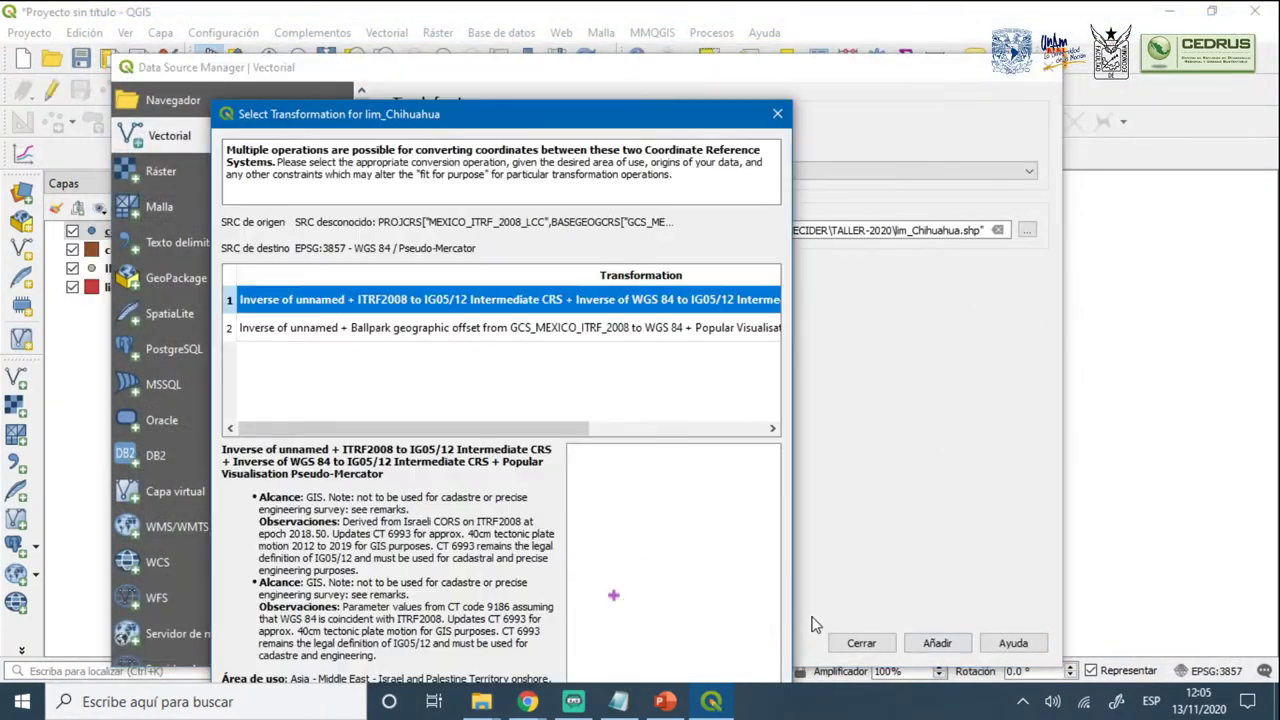
pyautogui.click(786, 116)
pyautogui.click(780, 115)
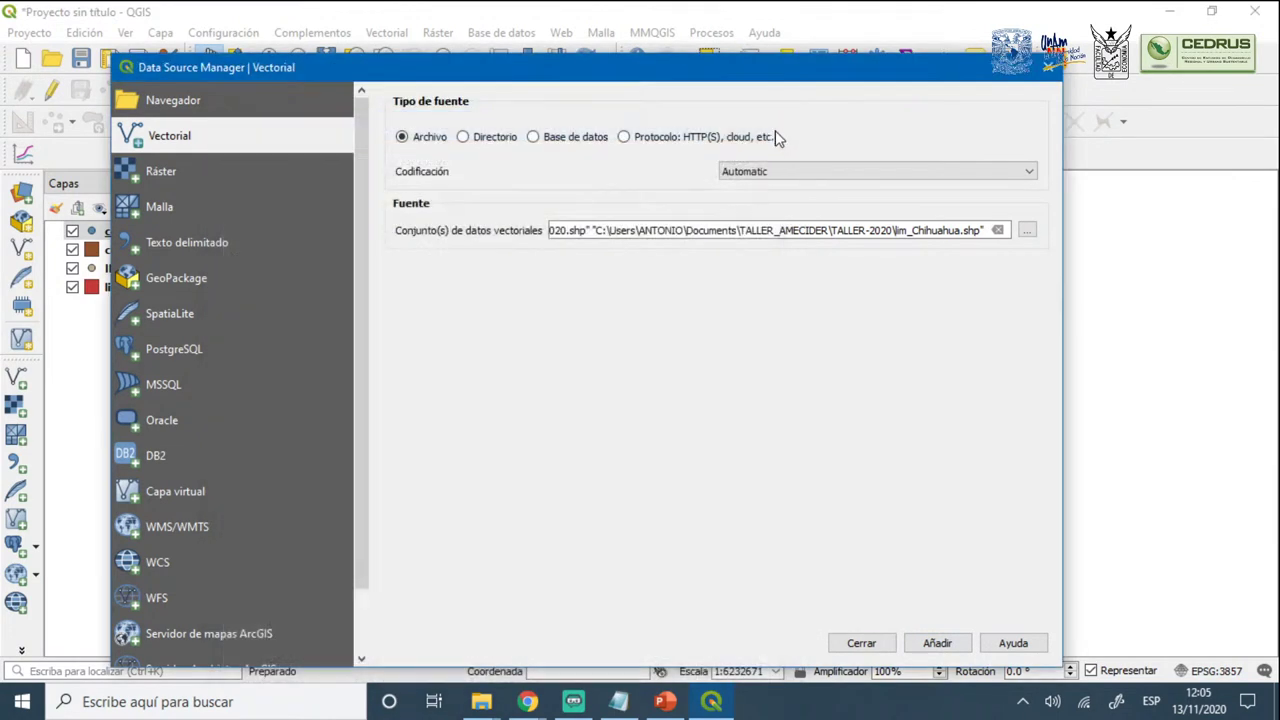
pyautogui.click(1052, 70)
pyautogui.scroll(1, 757, 409)
pyautogui.scroll(-1, 757, 409)
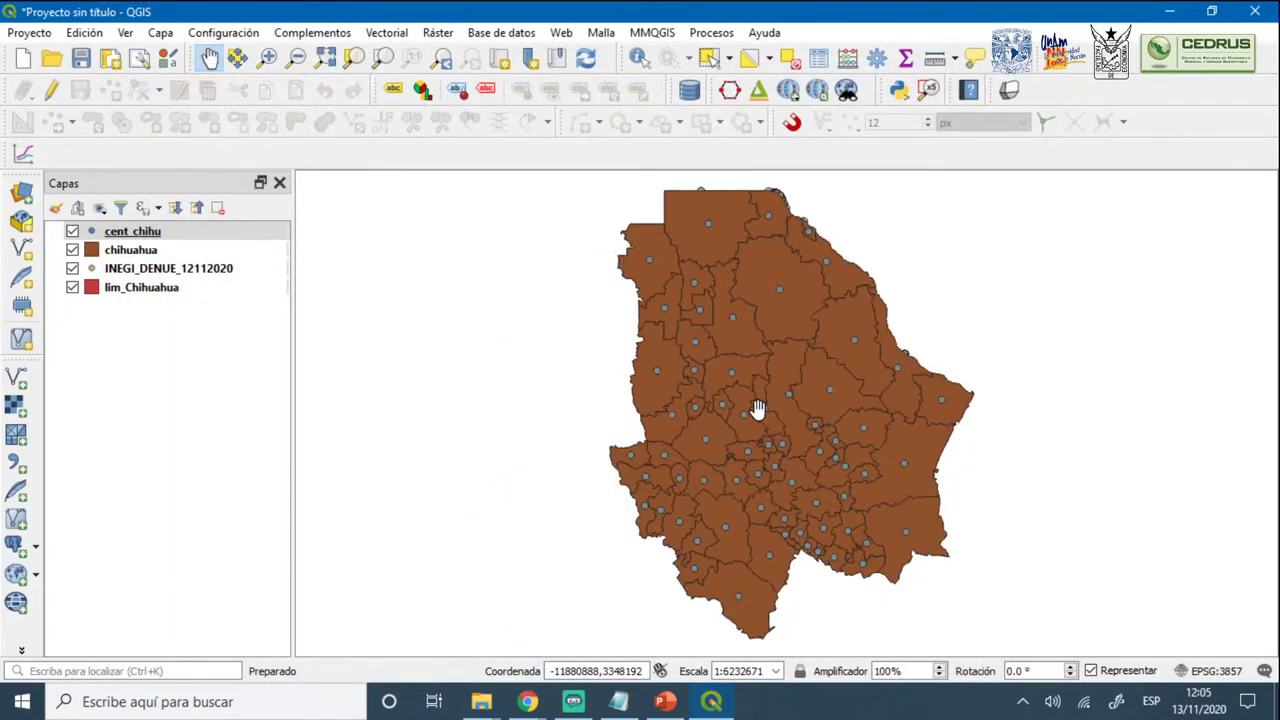
pyautogui.moveTo(763, 346); pyautogui.dragTo(743, 380)
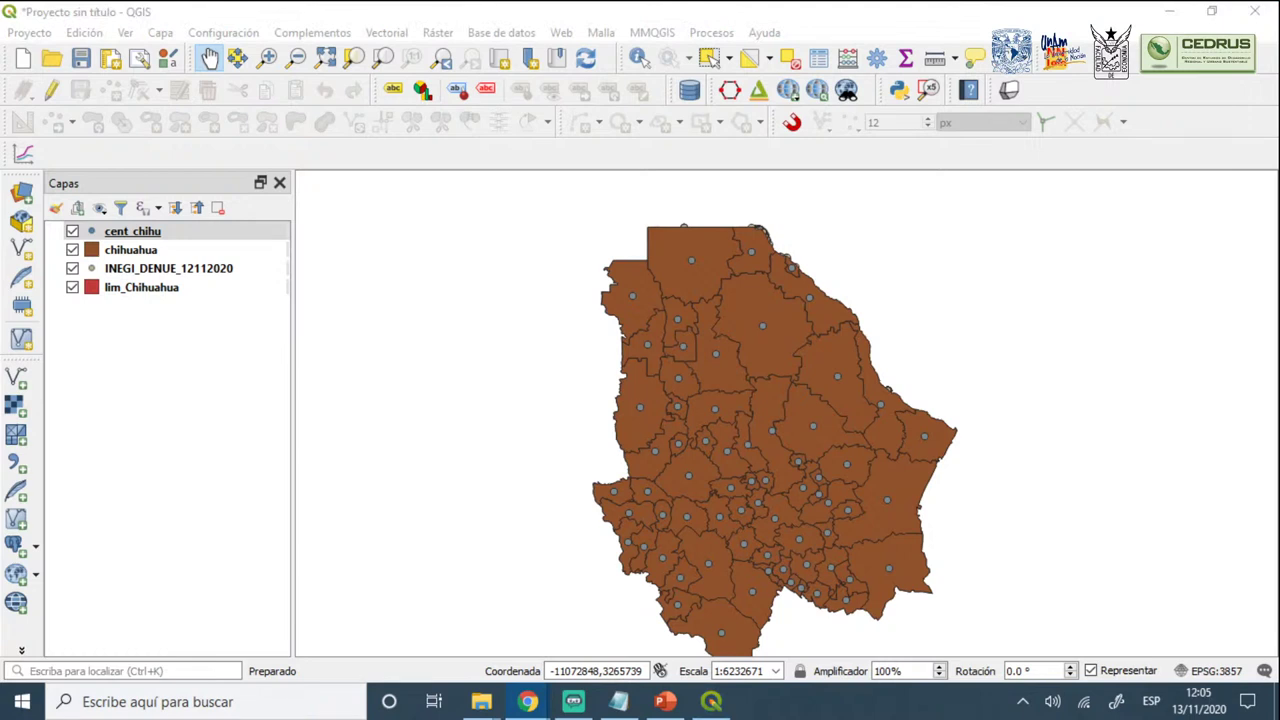
pyautogui.moveTo(766, 462); pyautogui.dragTo(758, 426)
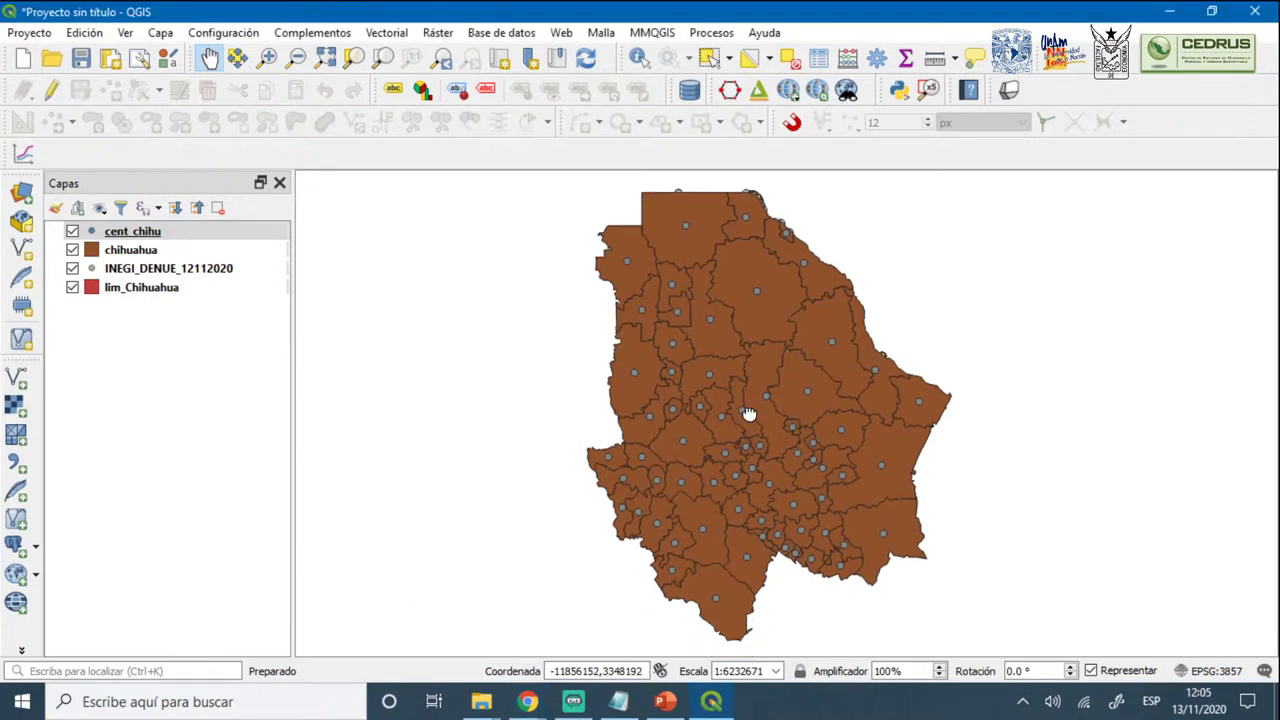
# Move the INEGI_DENUE_12112020 layer above cent_chihu so it is first in the layer order
pyautogui.click(120, 252)
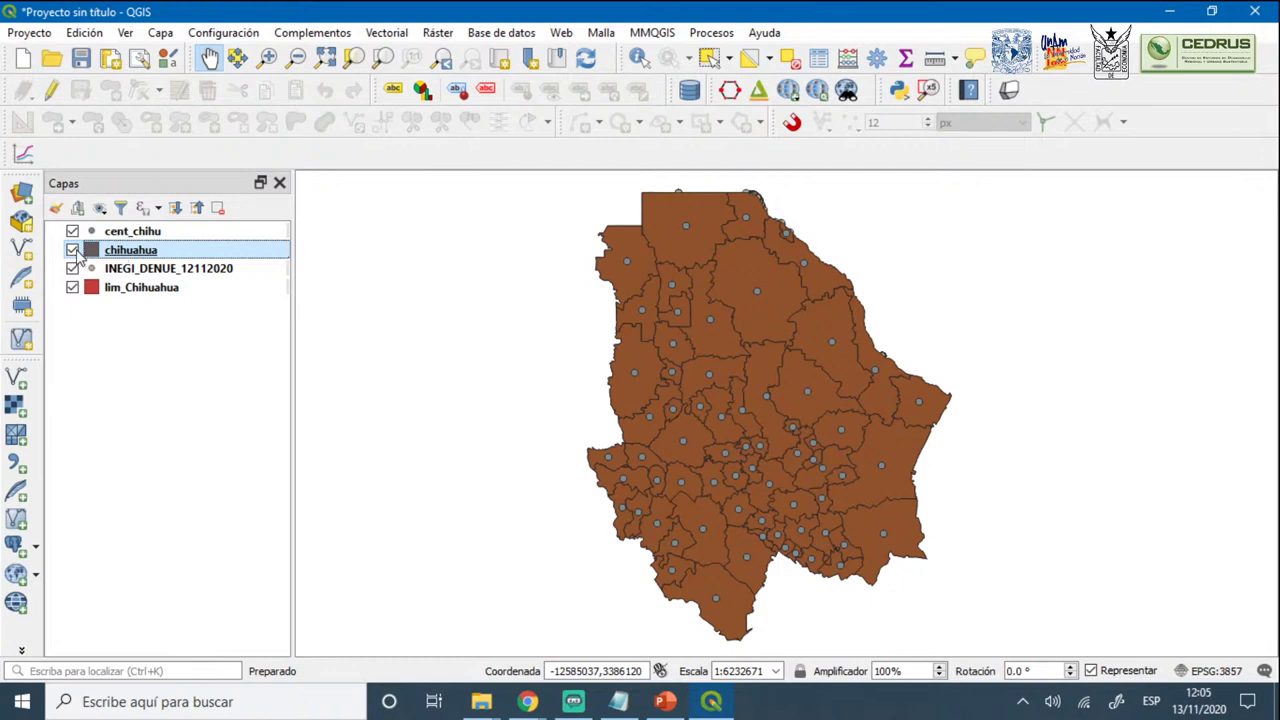
pyautogui.moveTo(125, 269); pyautogui.dragTo(118, 225)
pyautogui.click(112, 264)
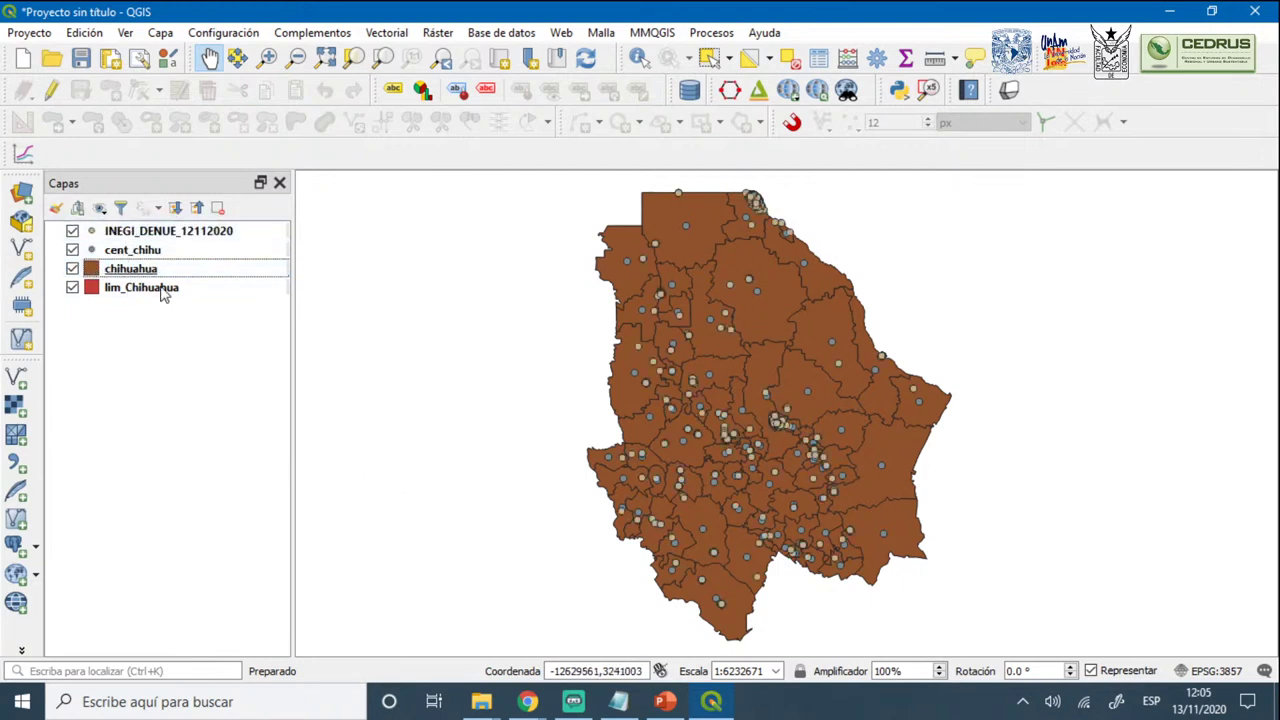
# Hide the cent_chihu, chihuahua and lim_Chihuahua layers, leaving only INEGI_DENUE_12112020 visible
pyautogui.click(72, 250)
pyautogui.click(72, 268)
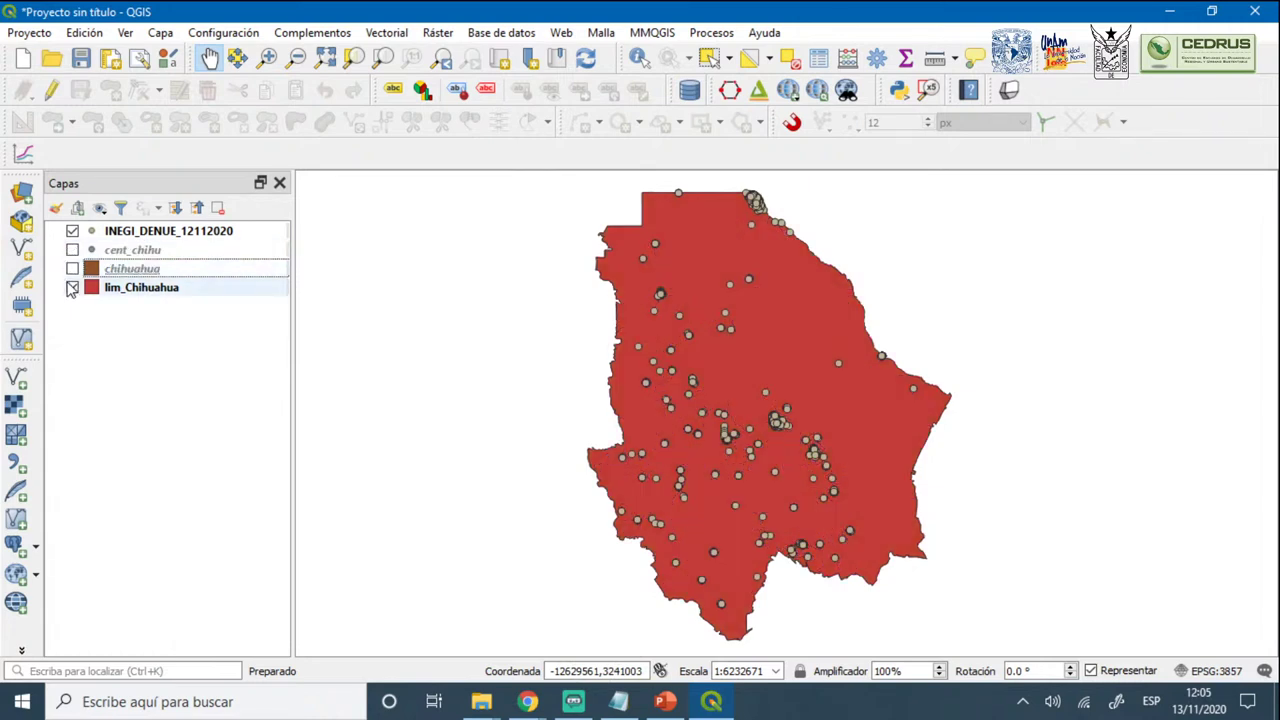
pyautogui.click(72, 287)
pyautogui.click(72, 250)
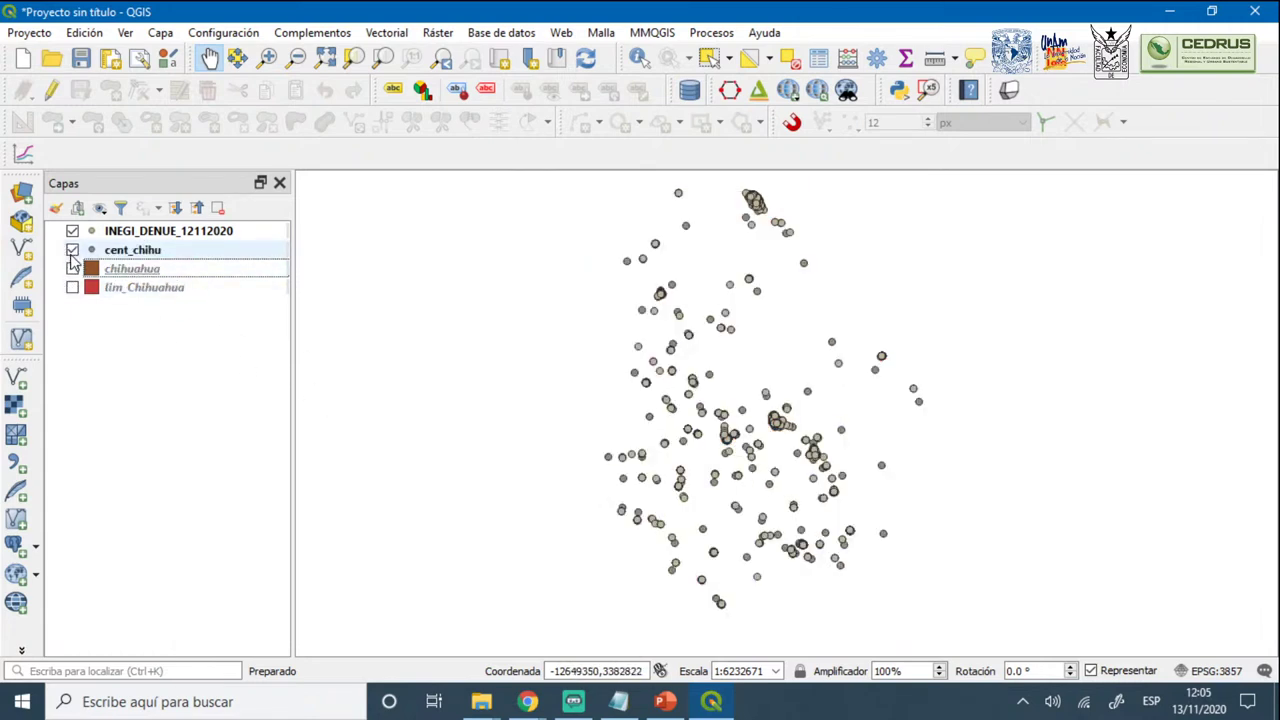
pyautogui.click(72, 250)
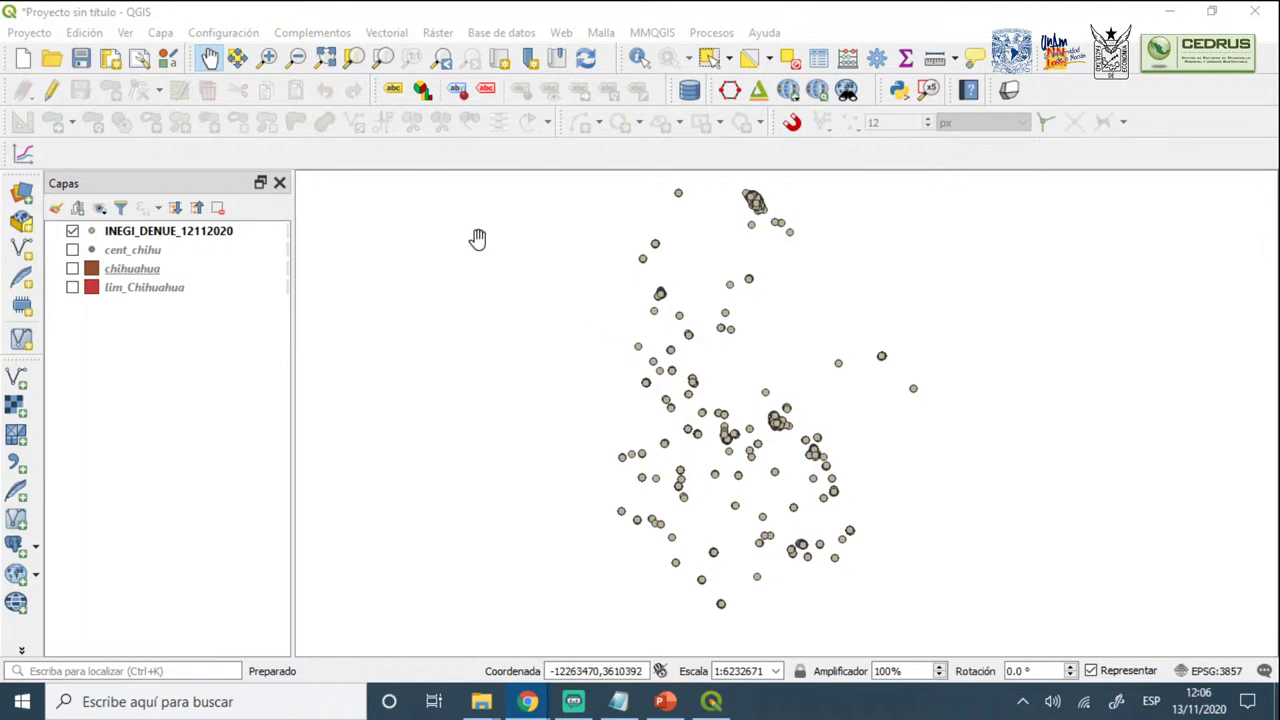
# Start the MMQGIS Create Grid Layer tool and set the grid's geometry type to Hexagons
pyautogui.click(378, 34)
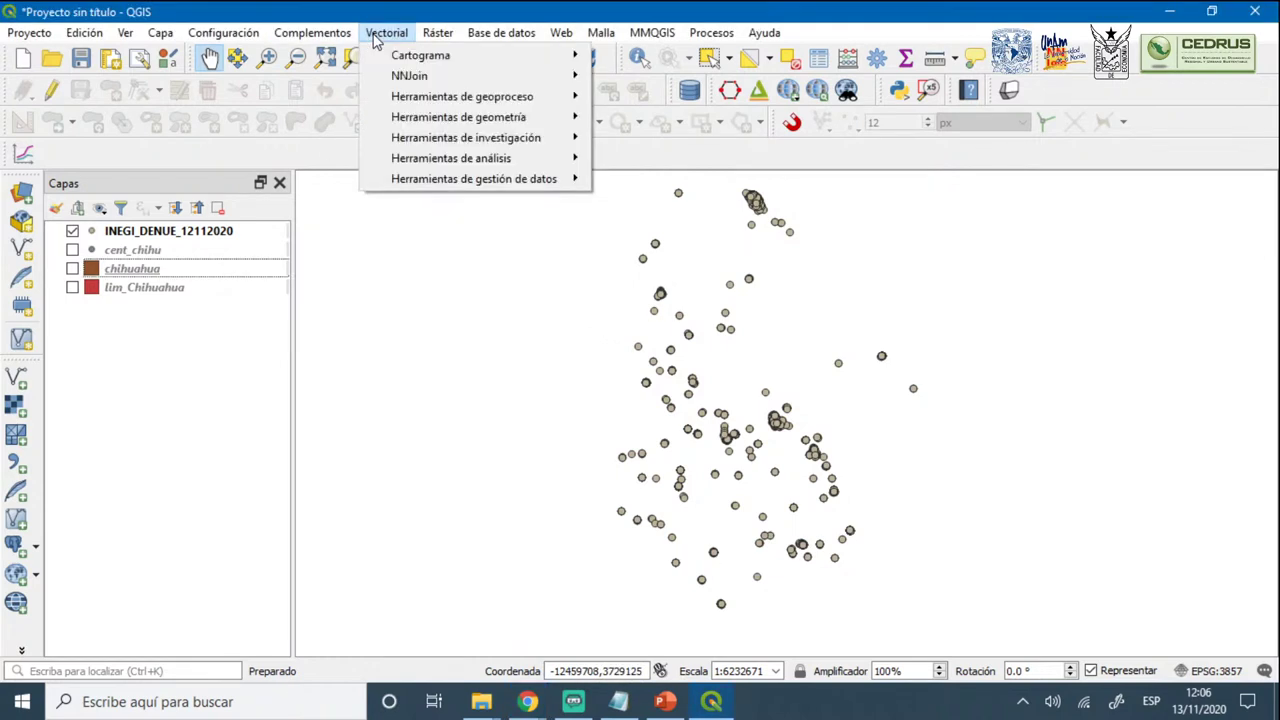
pyautogui.moveTo(570, 35)
pyautogui.moveTo(647, 38)
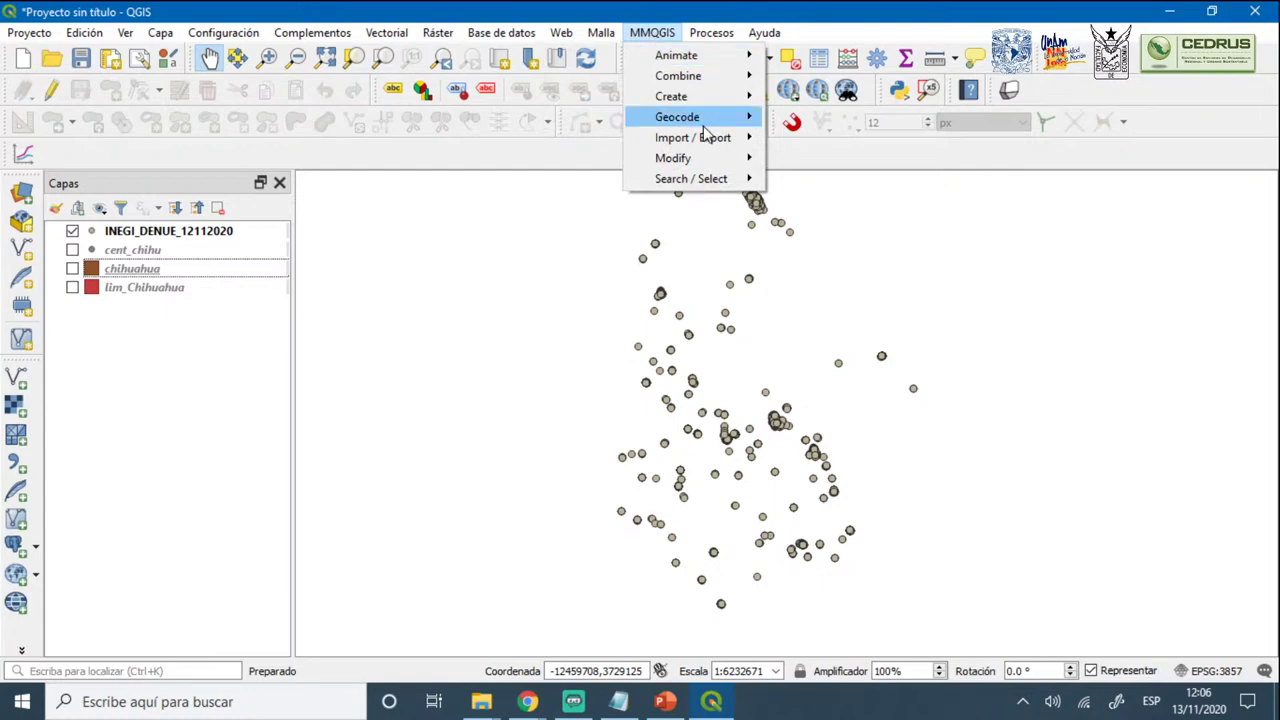
pyautogui.moveTo(706, 105)
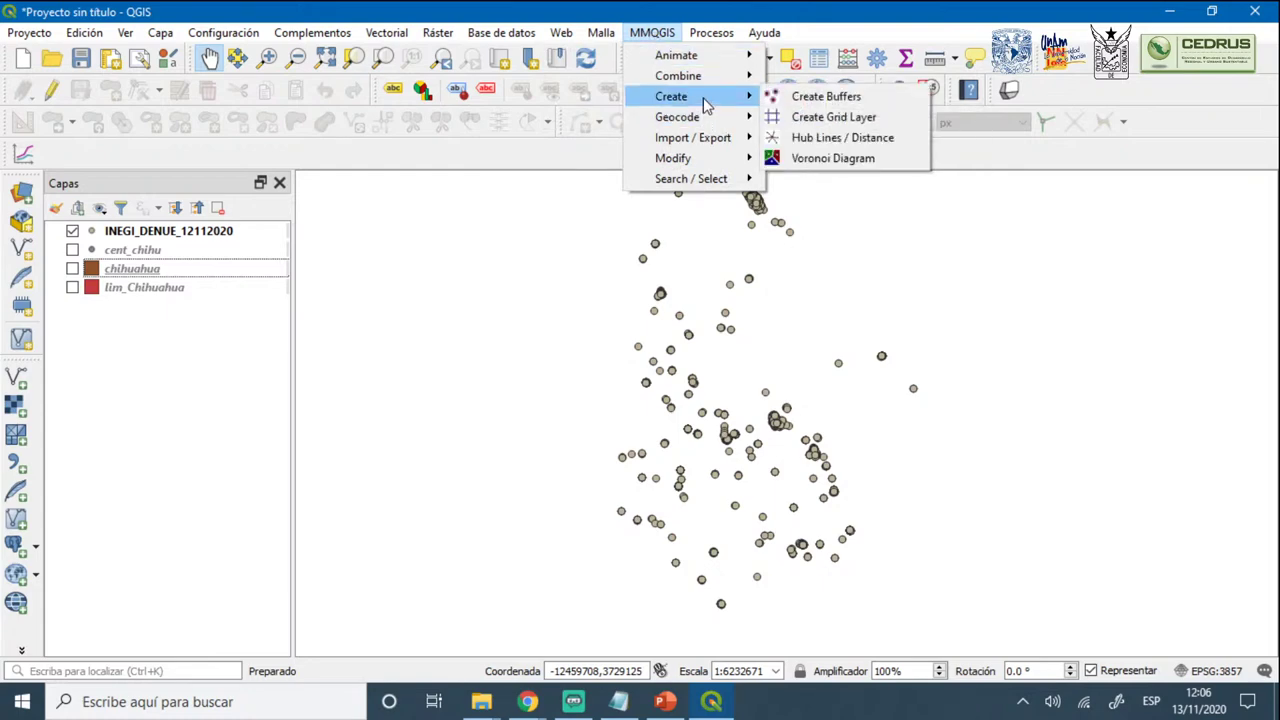
pyautogui.click(836, 118)
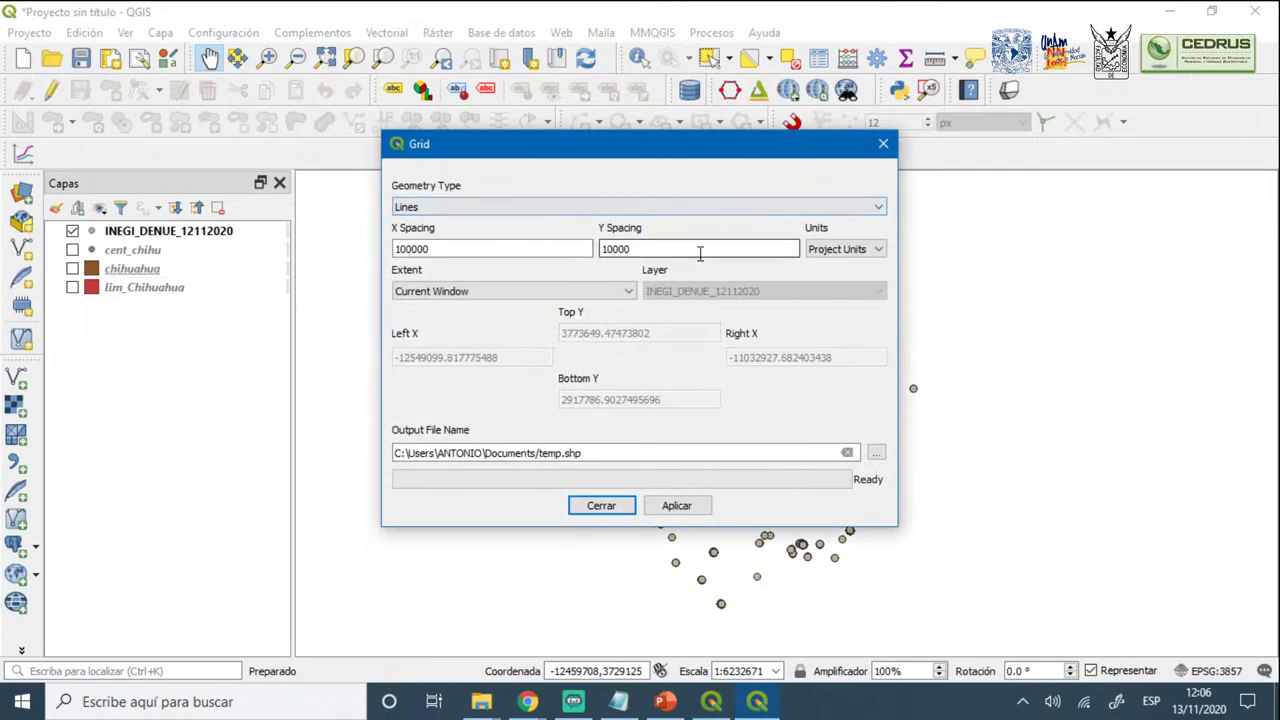
pyautogui.moveTo(551, 149); pyautogui.dragTo(422, 110)
pyautogui.click(349, 160)
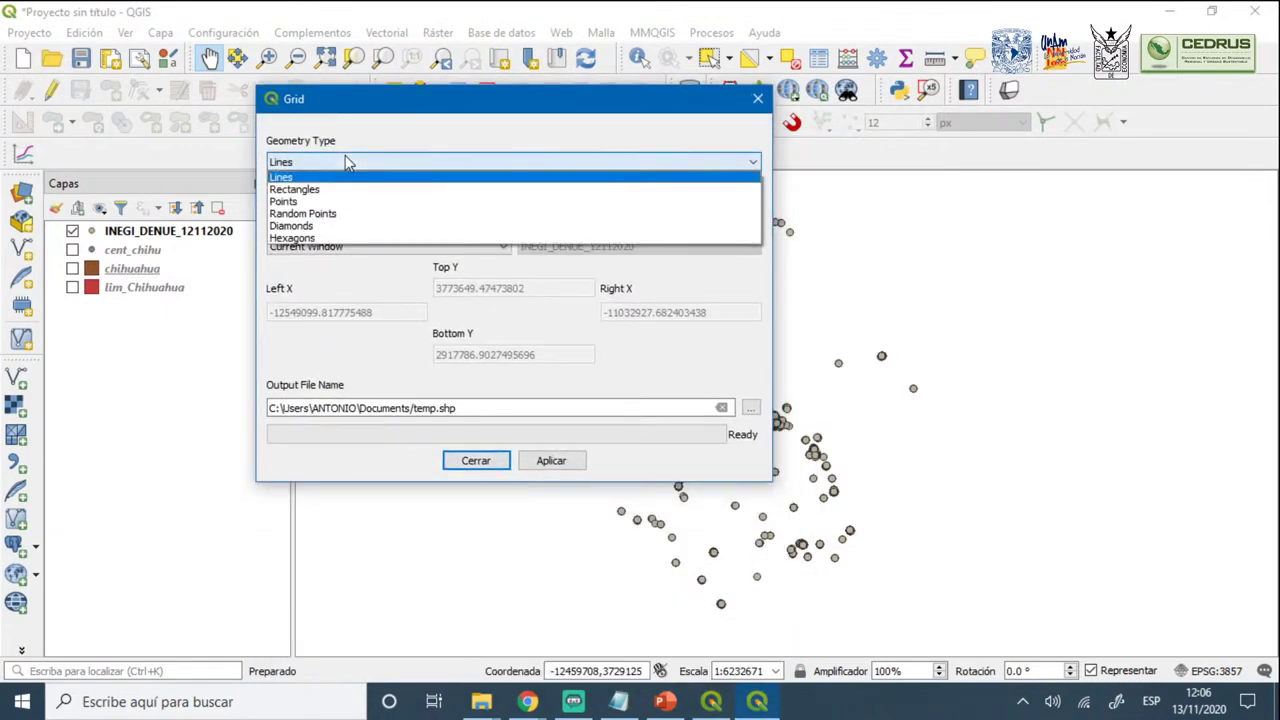
pyautogui.click(313, 239)
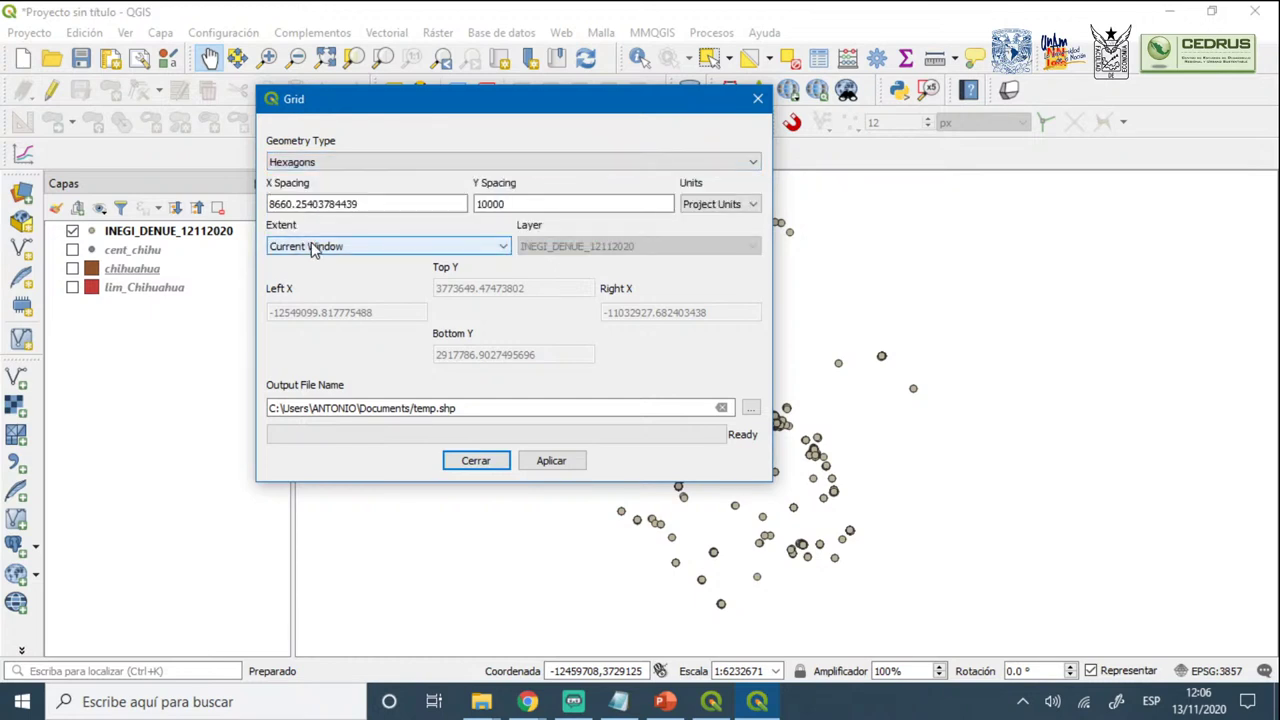
pyautogui.click(285, 204)
pyautogui.press('BackSpace')
pyautogui.write('5')
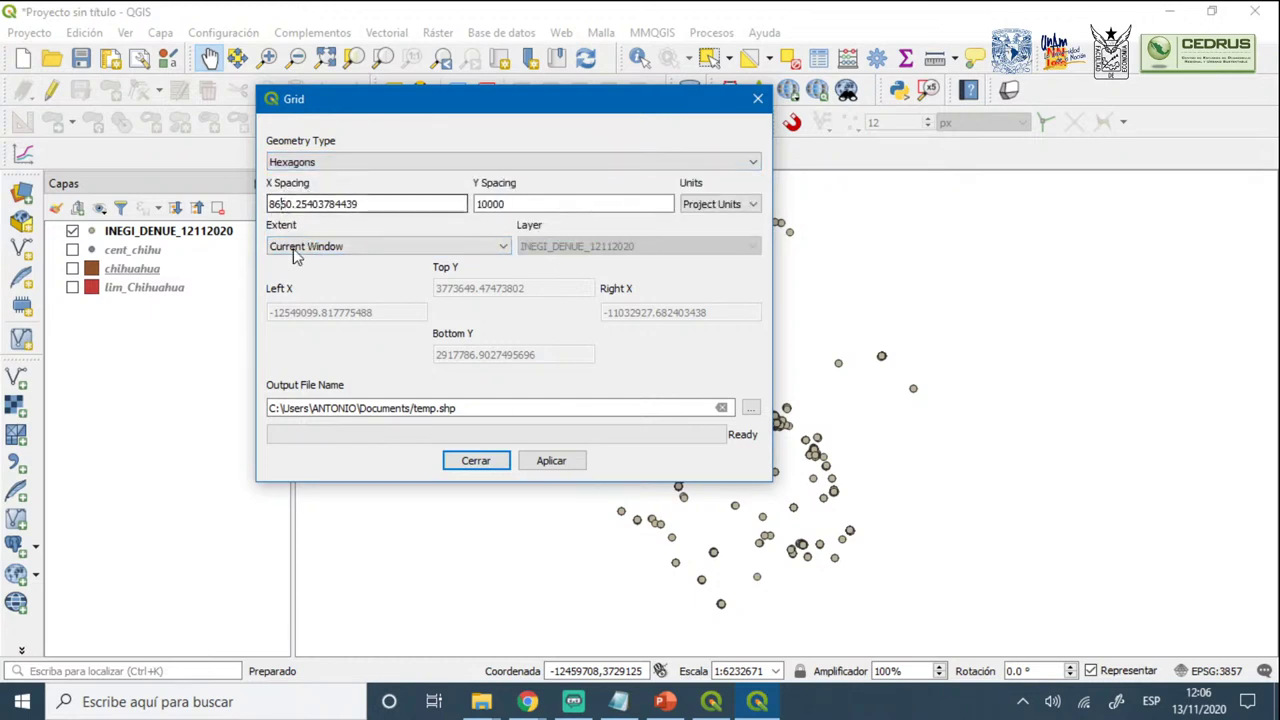
pyautogui.press('Delete')
pyautogui.write('6')
# Generate the hexagon grid over the current window extent with 10000 Y spacing as temp.shp and close the tool
pyautogui.click(384, 247)
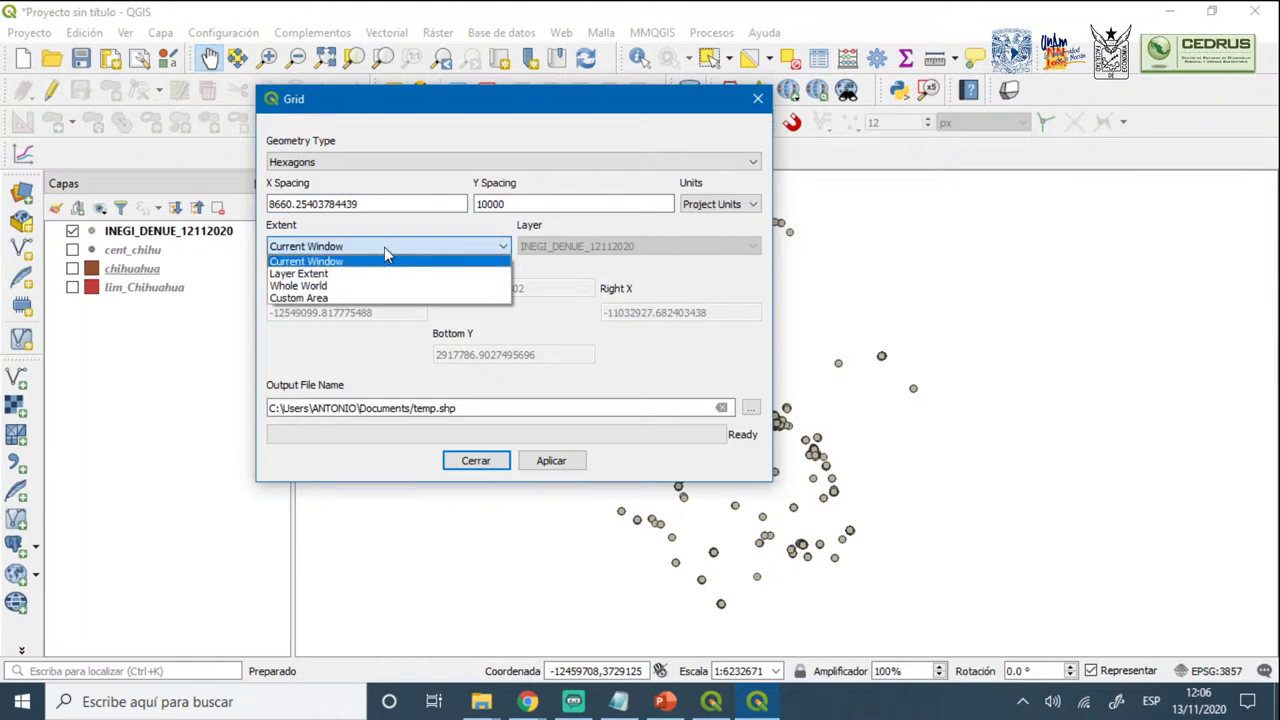
pyautogui.click(385, 248)
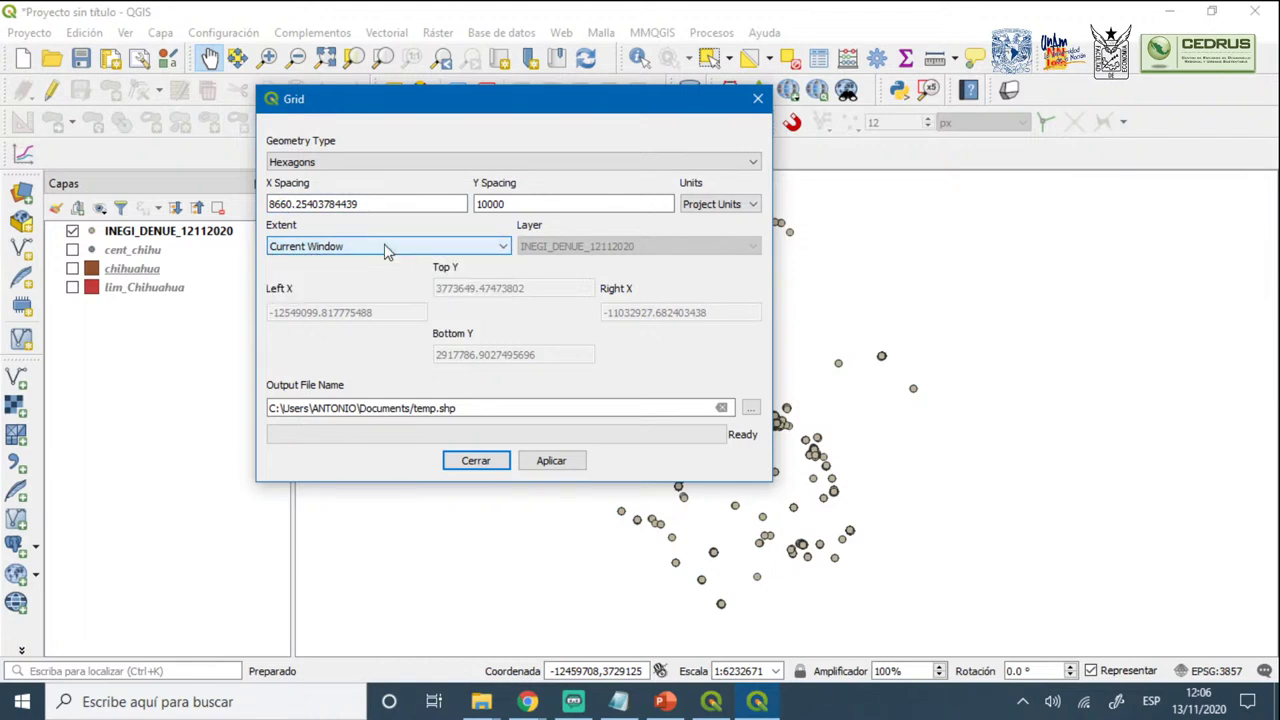
pyautogui.click(555, 466)
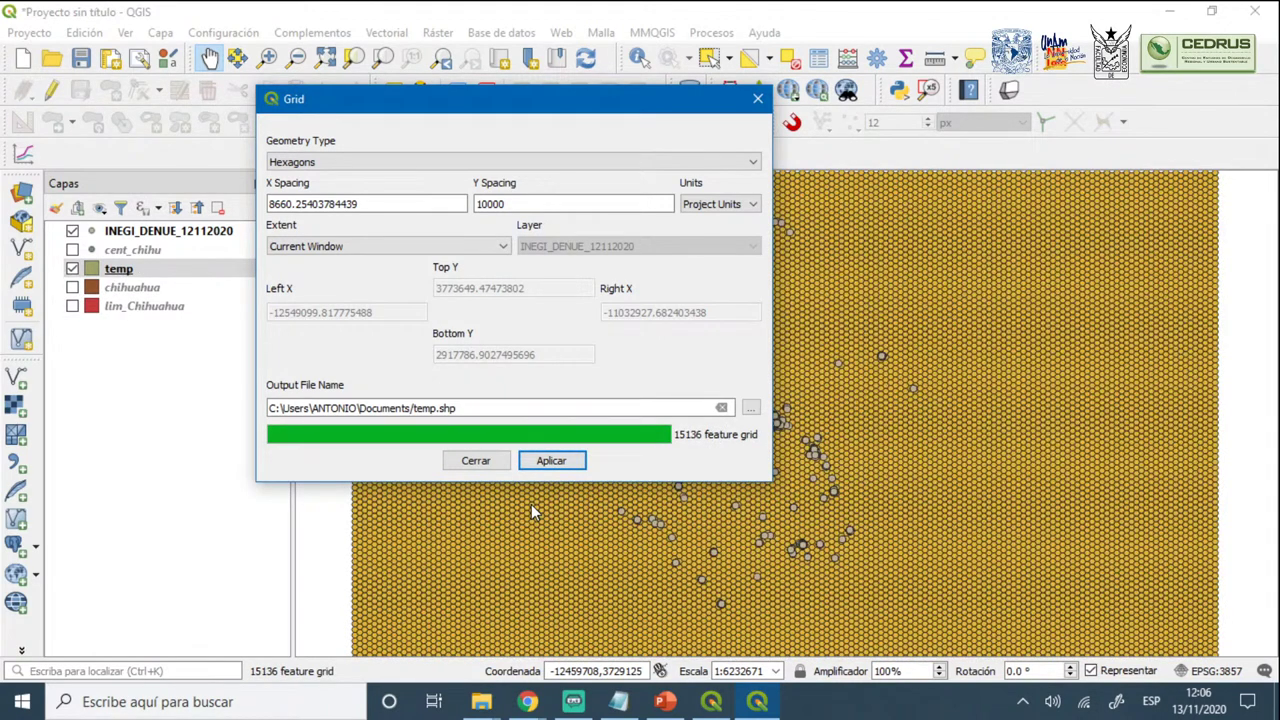
pyautogui.click(758, 100)
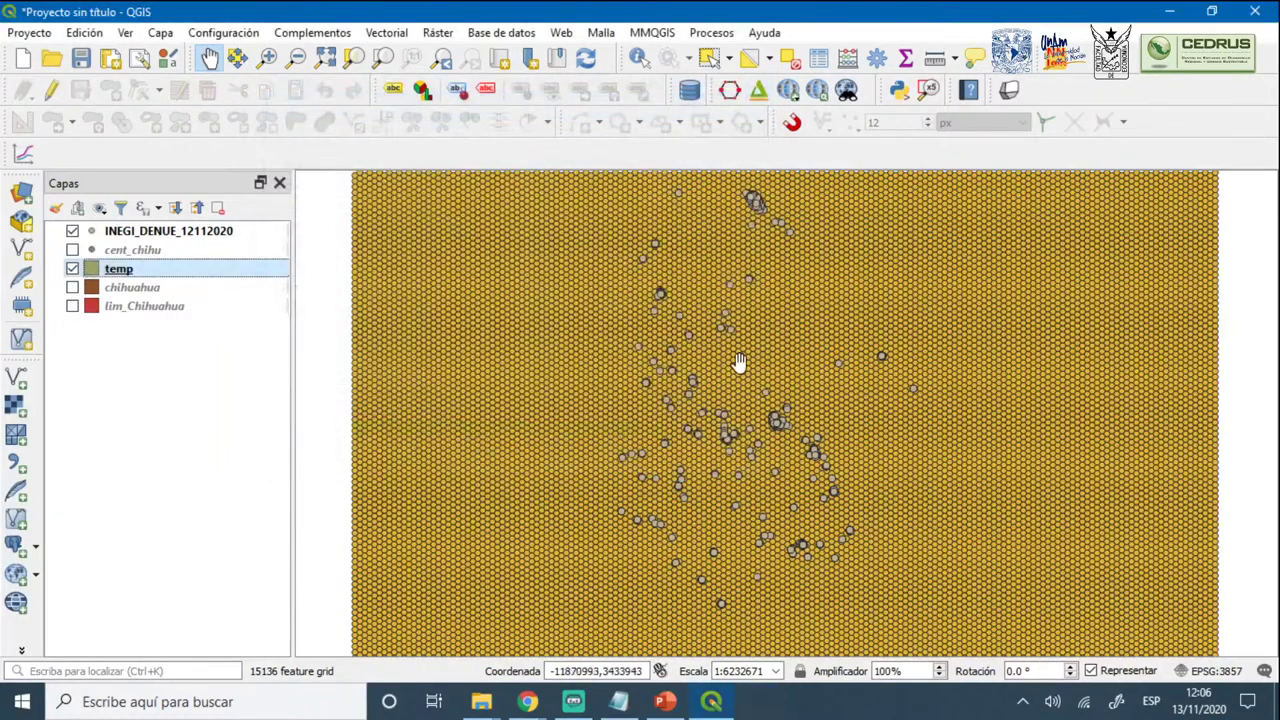
# Inspect the hexagon size against the DENUE points and remove the temp grid layer from the project
pyautogui.scroll(1, 716, 375)
pyautogui.scroll(1, 716, 375)
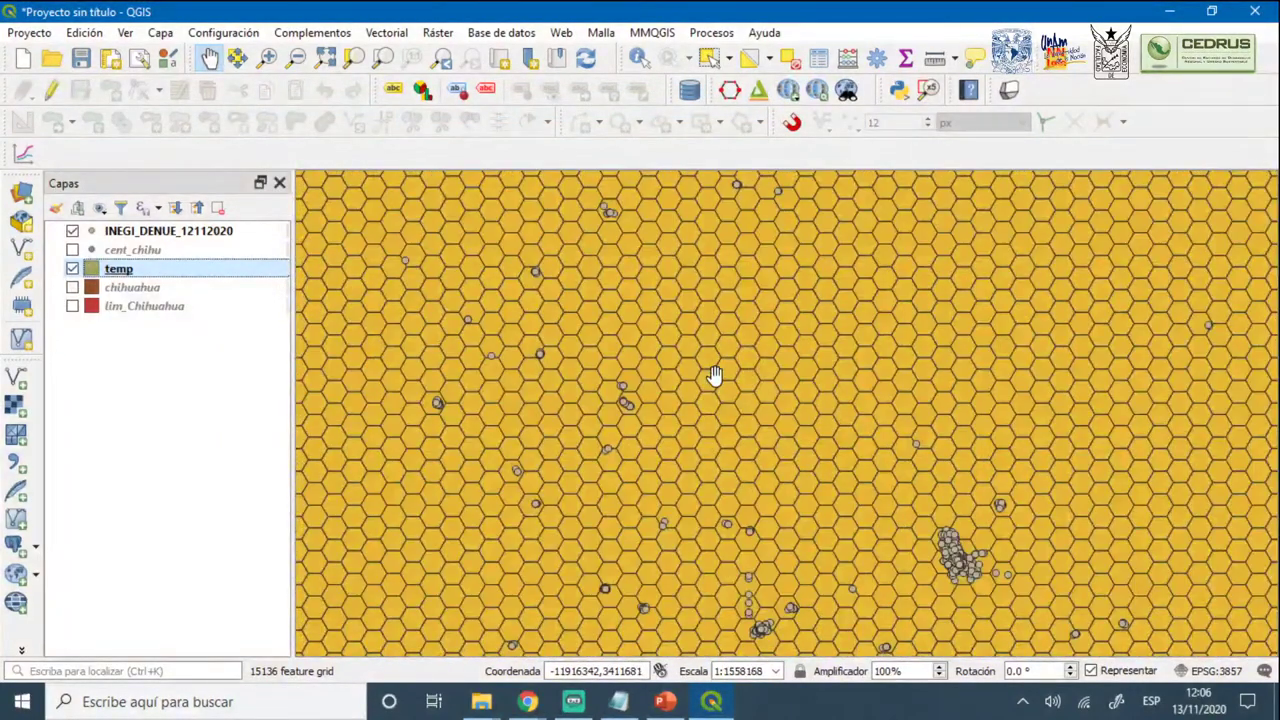
pyautogui.scroll(-1, 714, 374)
pyautogui.scroll(-1, 731, 420)
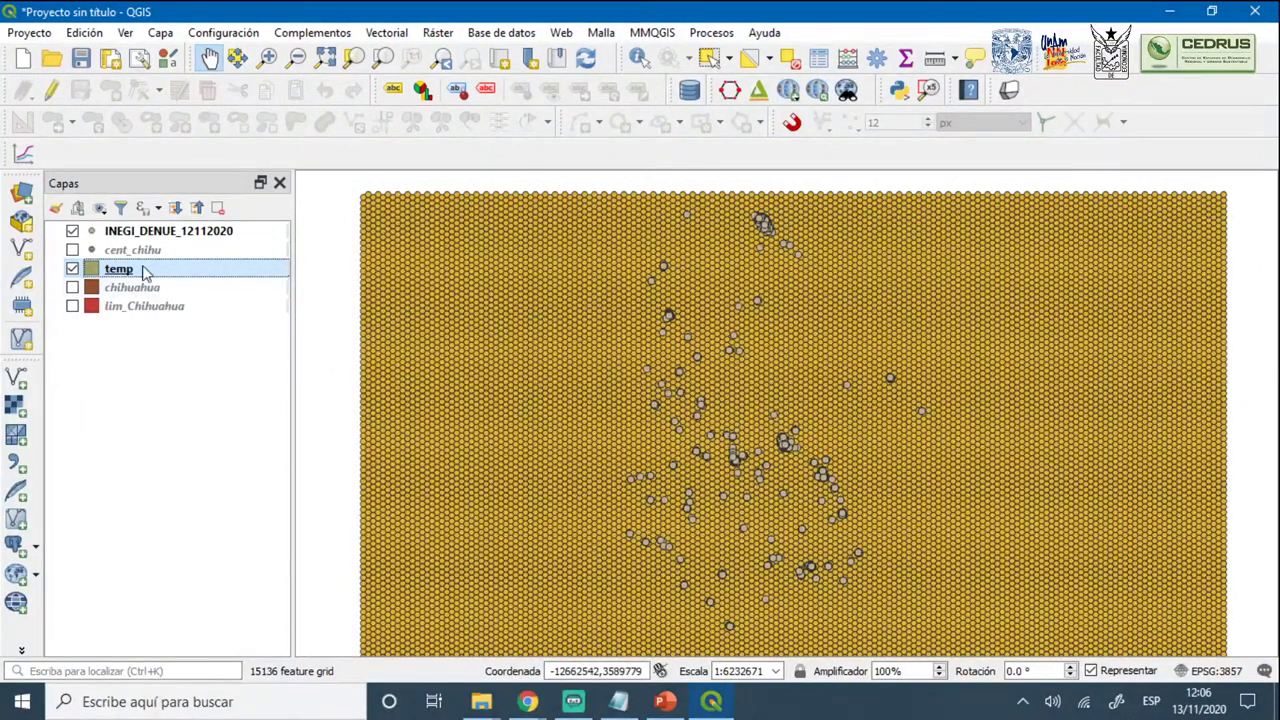
pyautogui.click(220, 213)
pyautogui.click(614, 375)
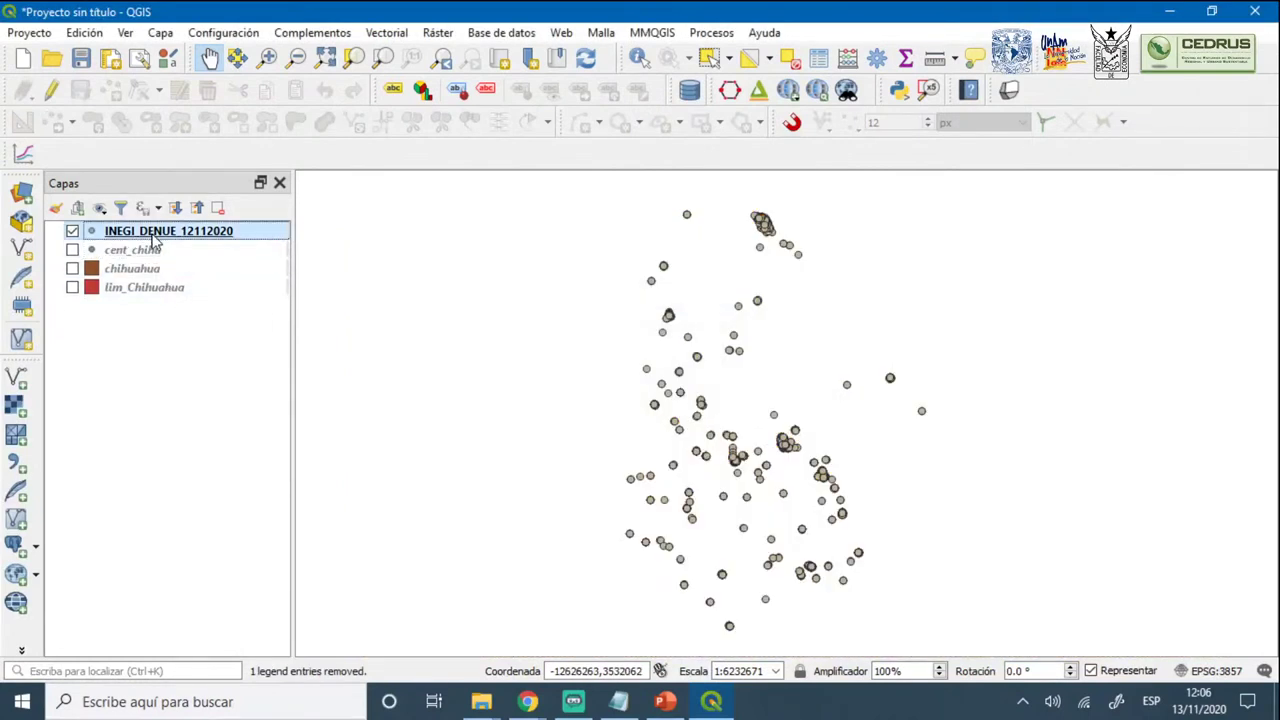
# Generate a hexagon grid over the current window extent with 6000.25403784439 X spacing as temp.shp and close the tool
pyautogui.click(652, 32)
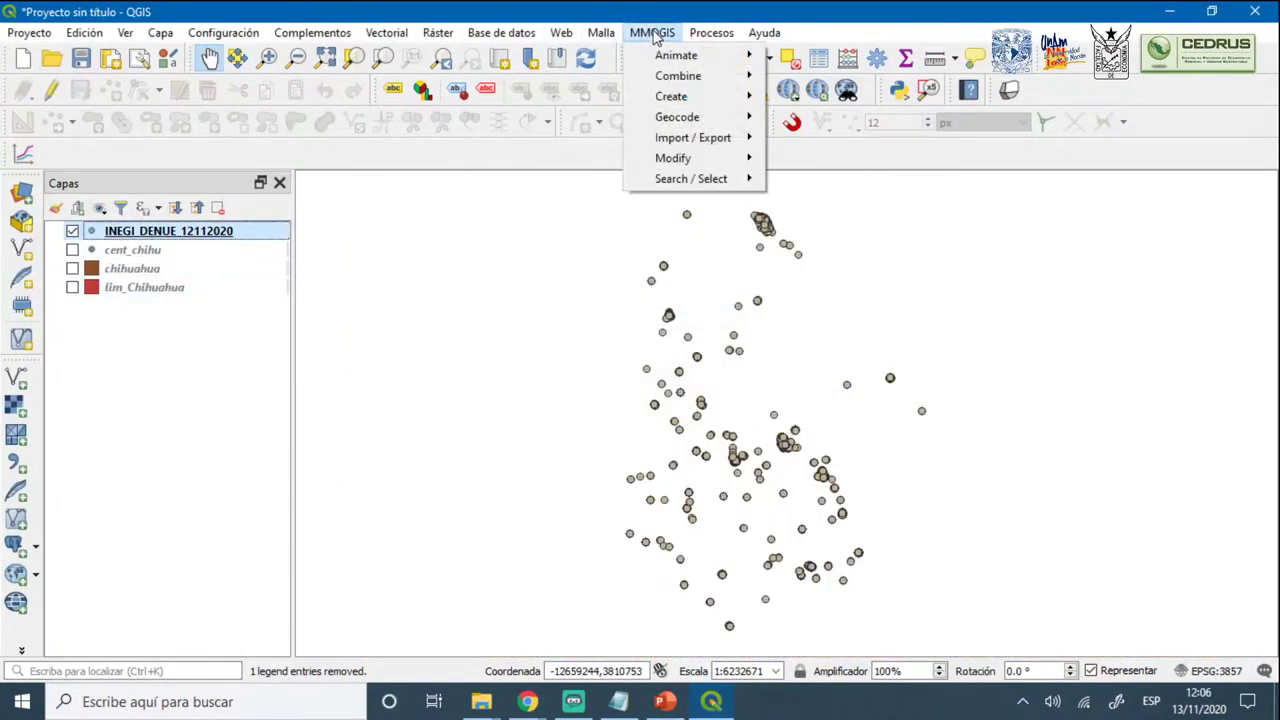
pyautogui.moveTo(690, 96)
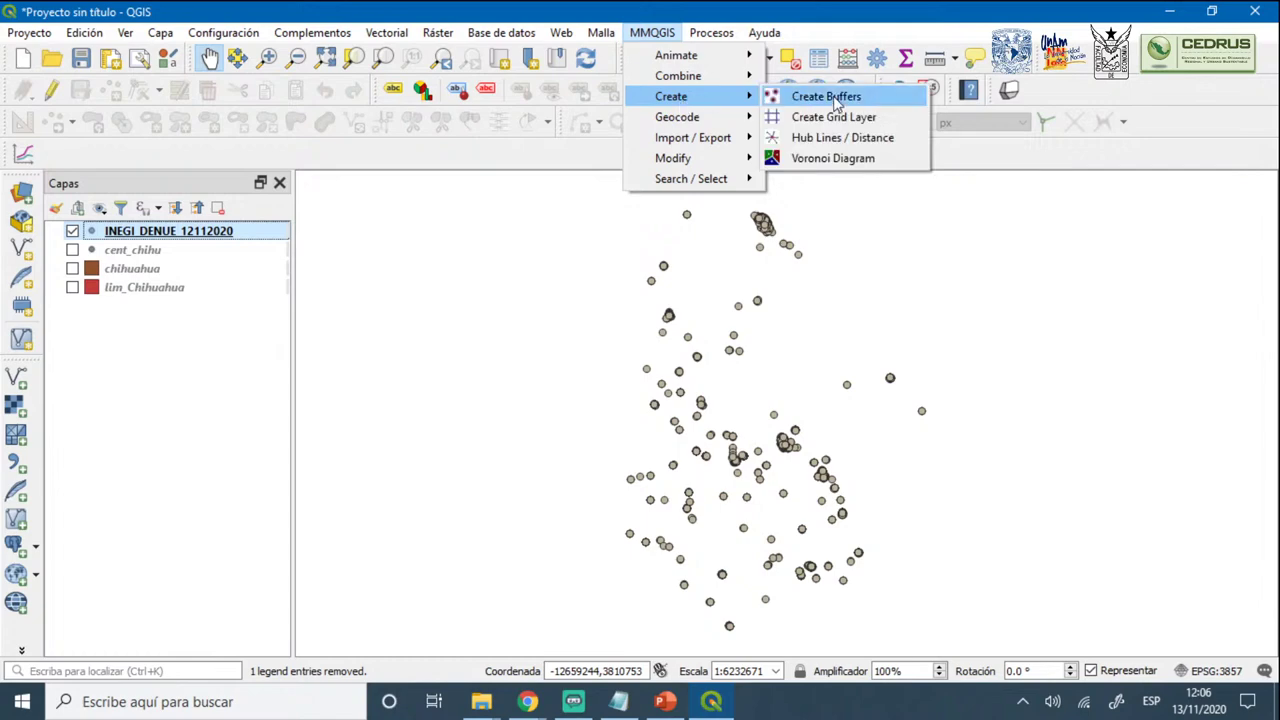
pyautogui.click(833, 117)
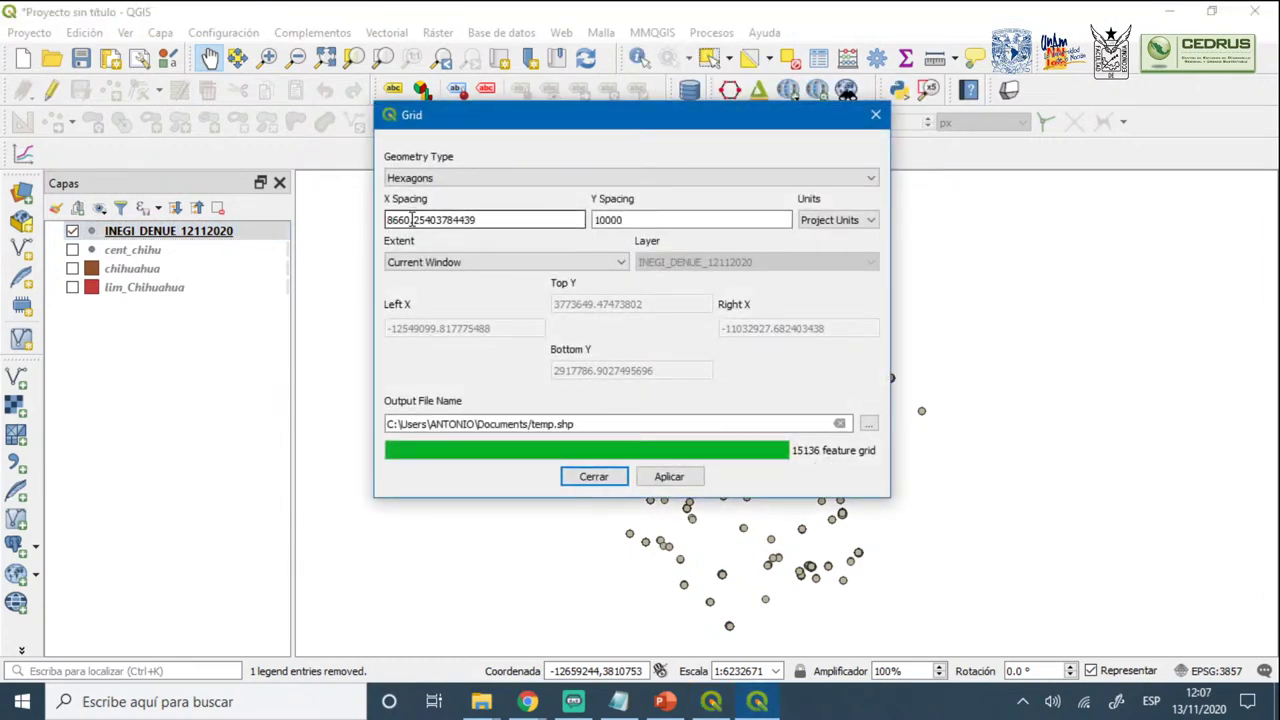
pyautogui.click(411, 219)
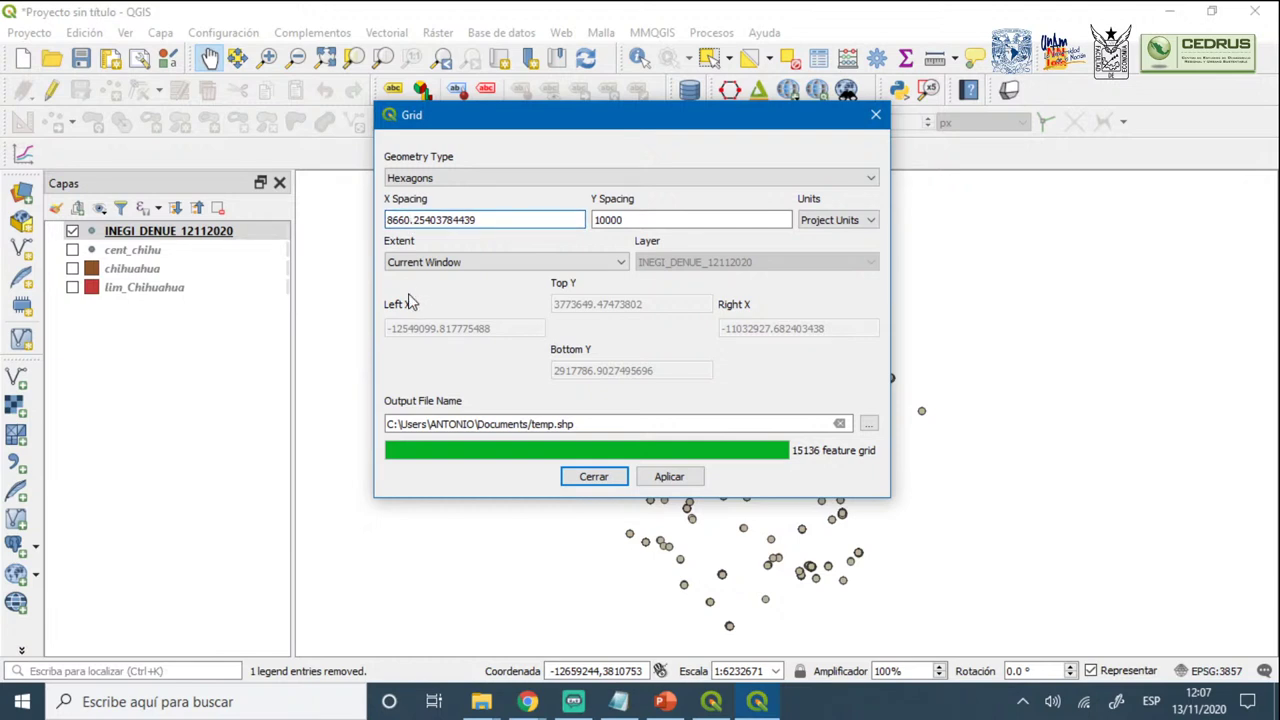
pyautogui.press('BackSpace')
pyautogui.press('BackSpace')
pyautogui.press('BackSpace')
pyautogui.press('BackSpace')
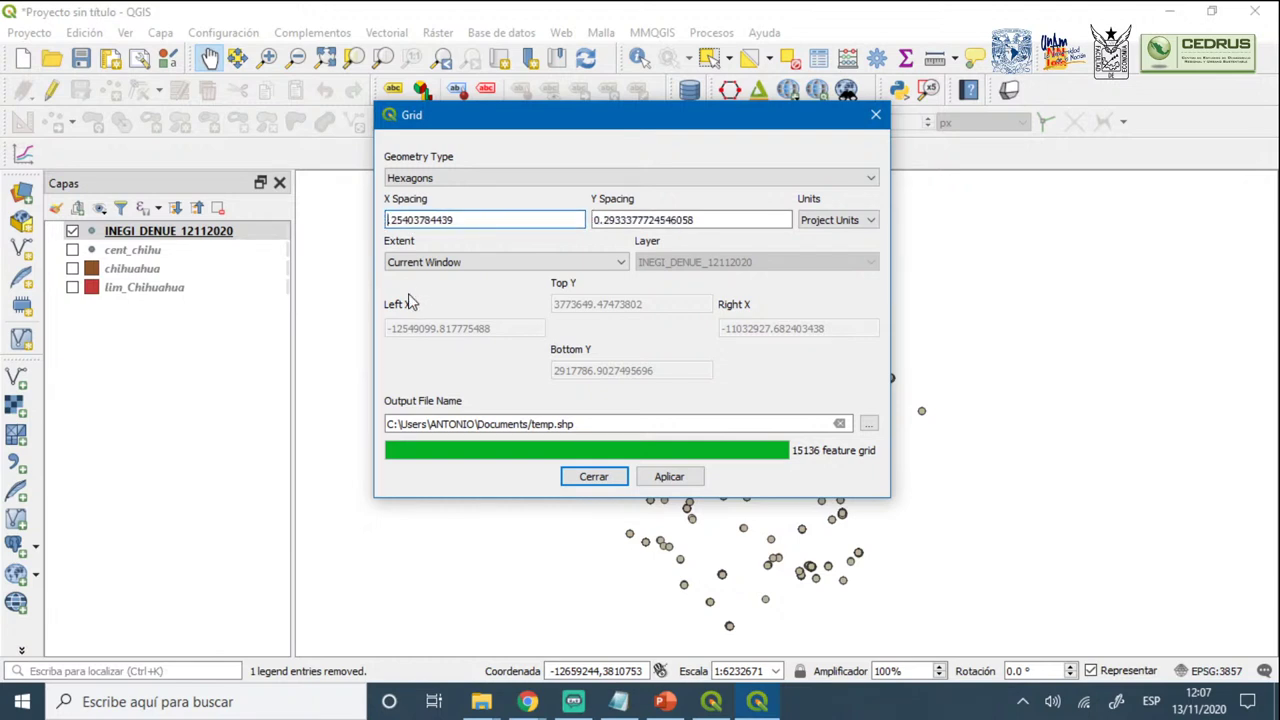
pyautogui.write('6000')
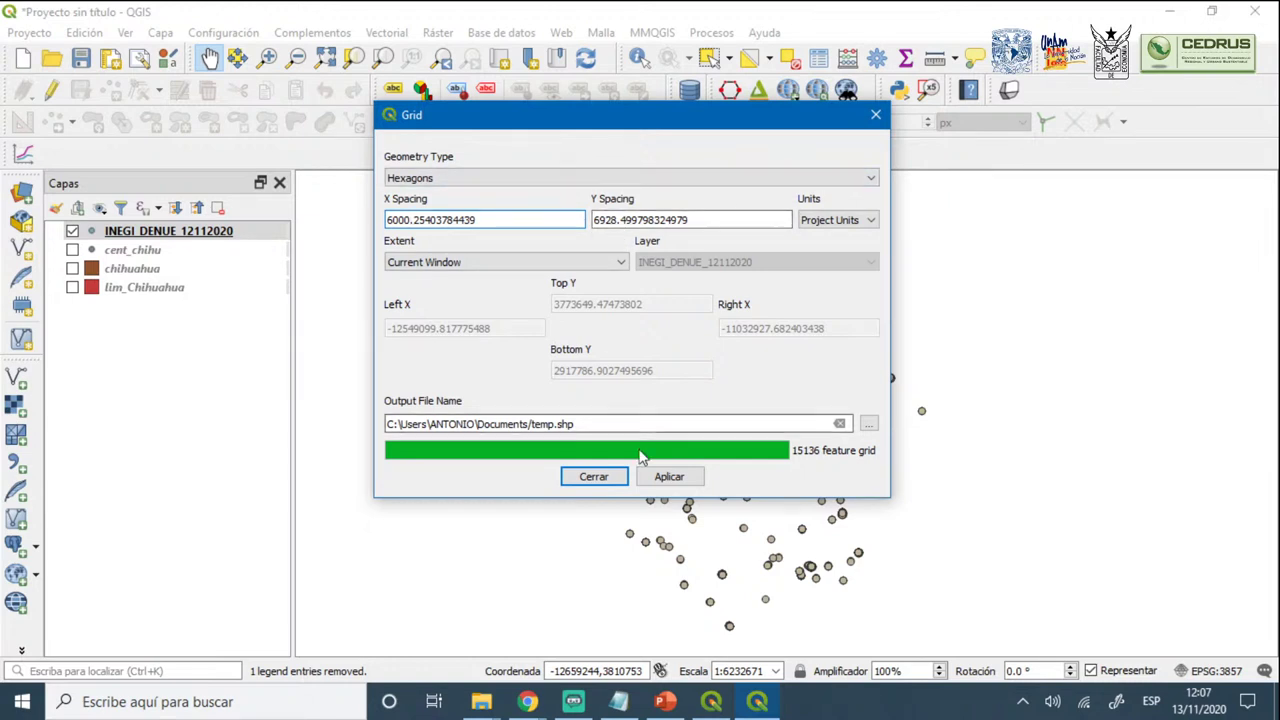
pyautogui.click(662, 480)
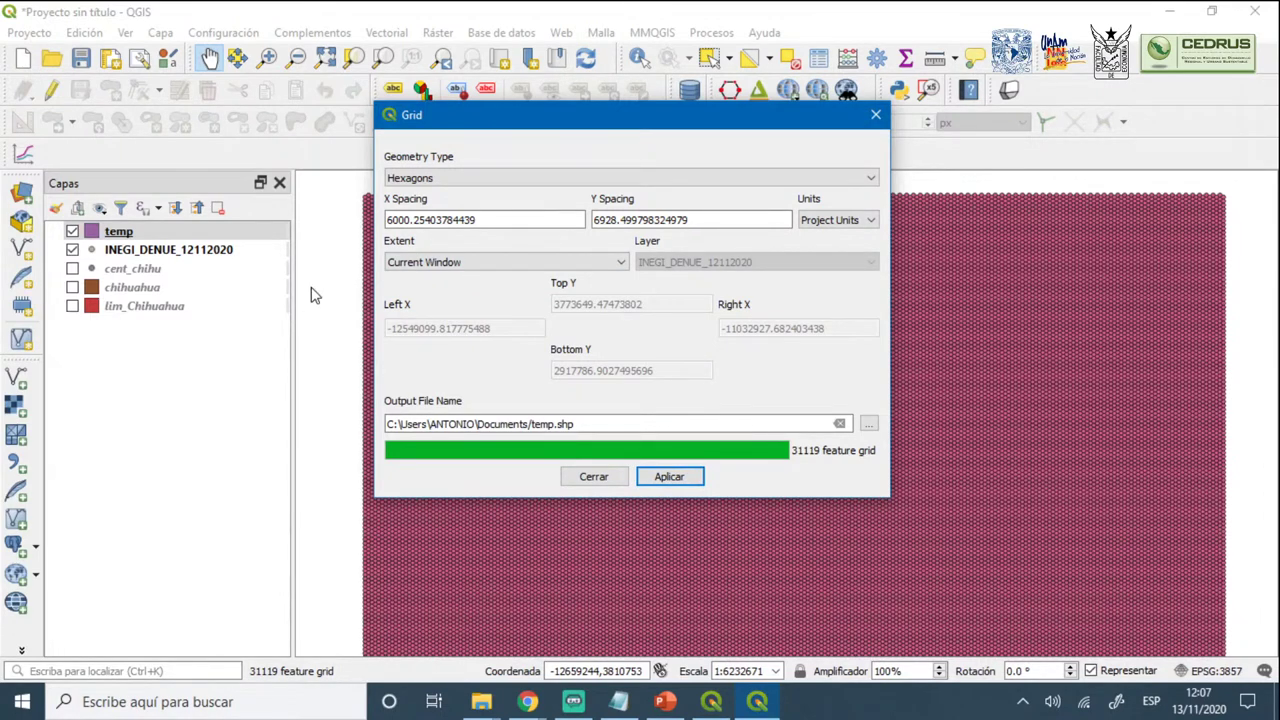
pyautogui.click(875, 119)
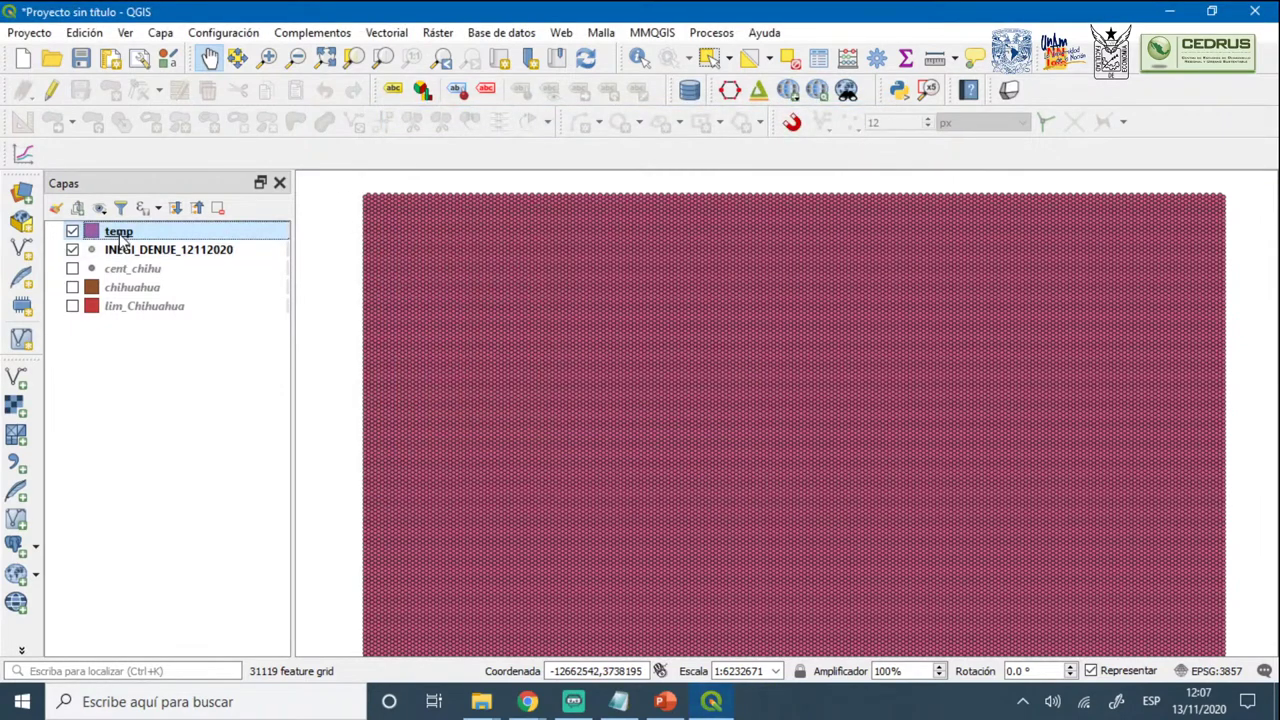
# Remove the temp grid layer from the project and select the INEGI_DENUE_12112020 layer
pyautogui.click(219, 208)
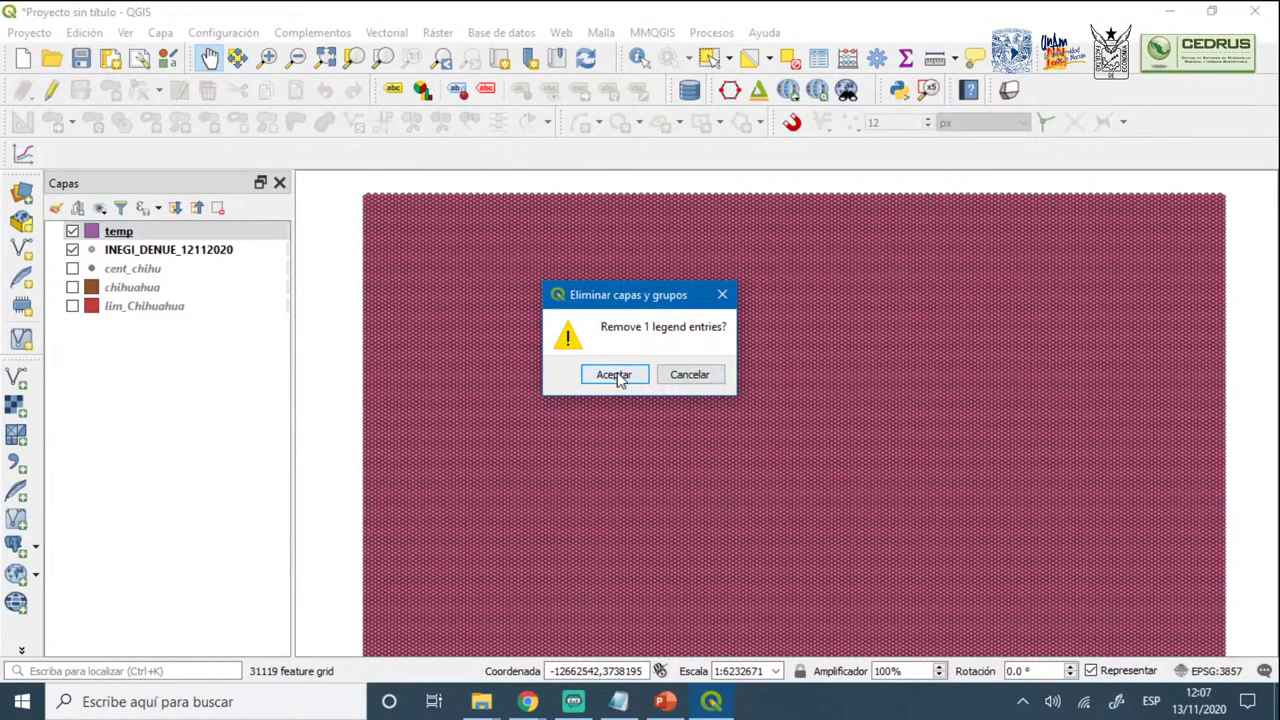
pyautogui.click(615, 373)
pyautogui.click(140, 235)
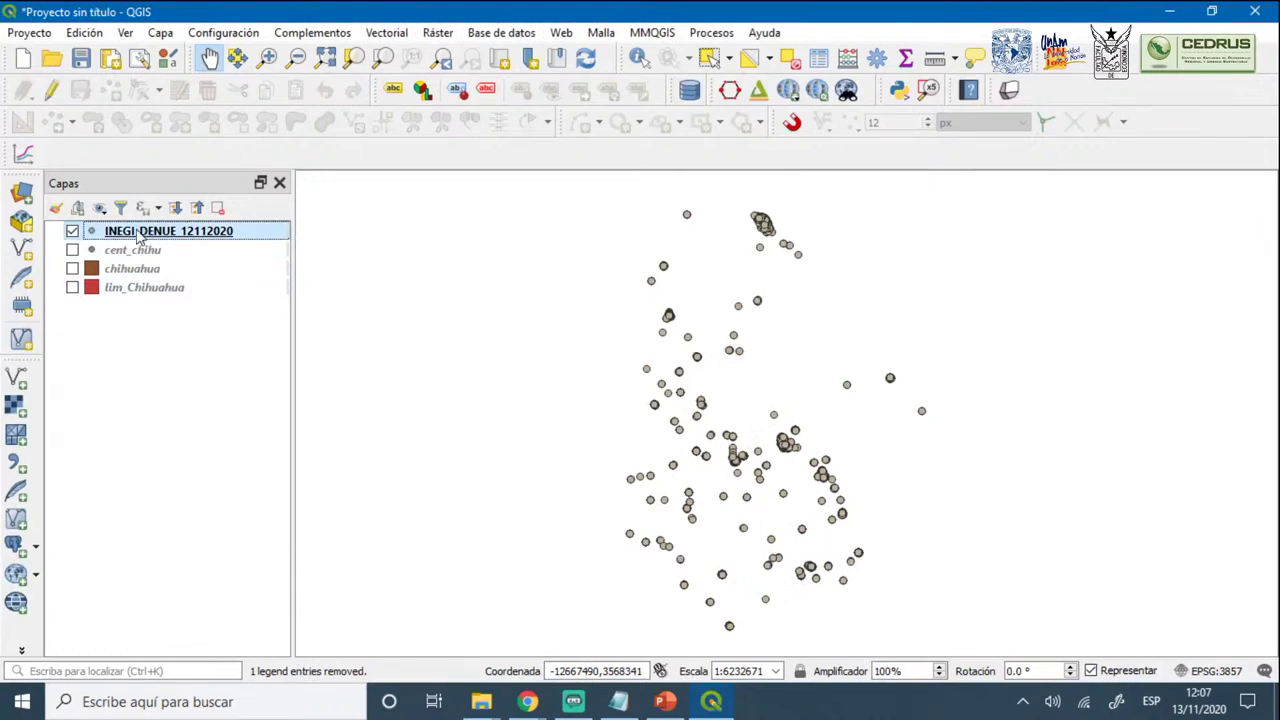
# Generate a coarser hexagon grid over the current window extent with 10000.25403784439 X spacing as temp.shp and close the tool
pyautogui.click(666, 33)
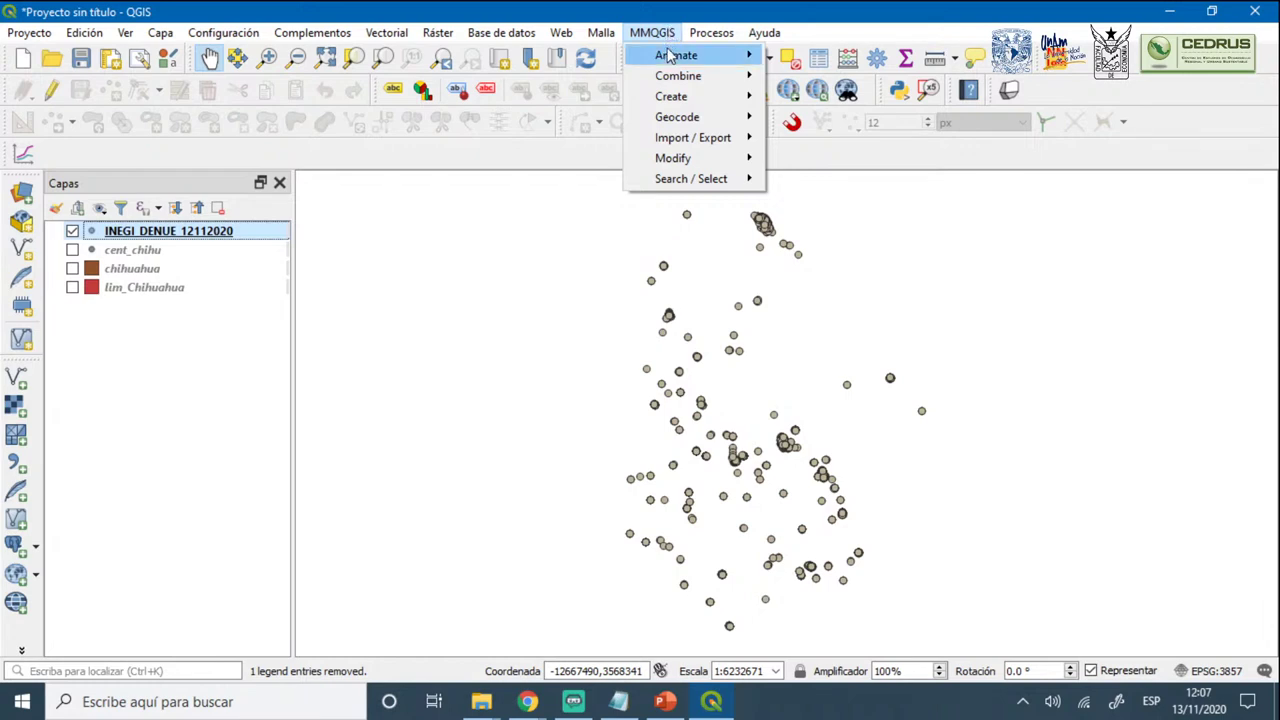
pyautogui.moveTo(679, 100)
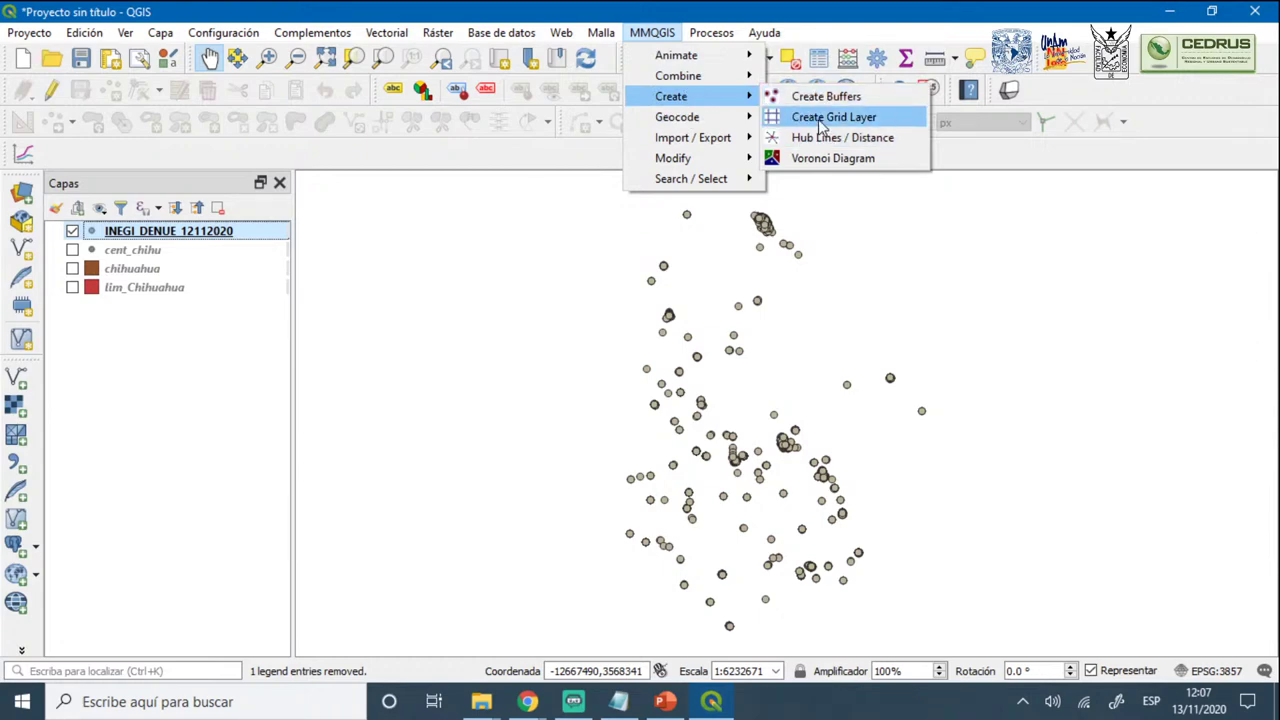
pyautogui.click(820, 120)
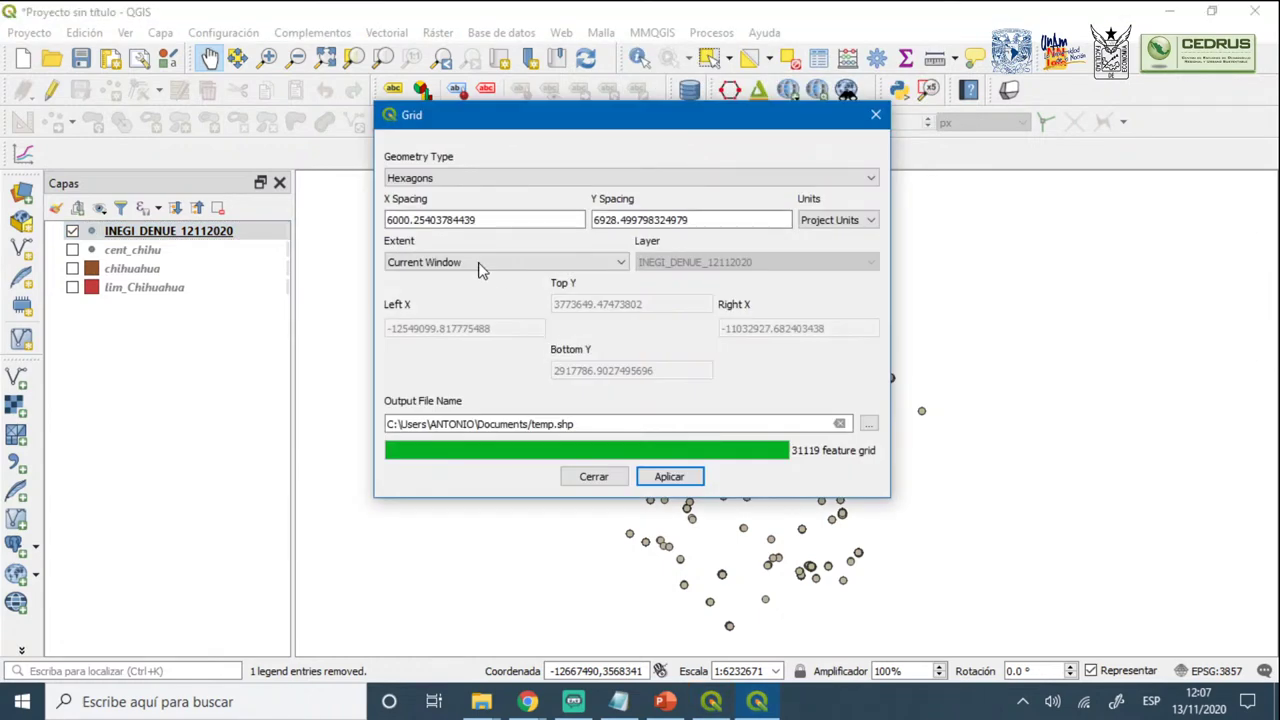
pyautogui.click(405, 220)
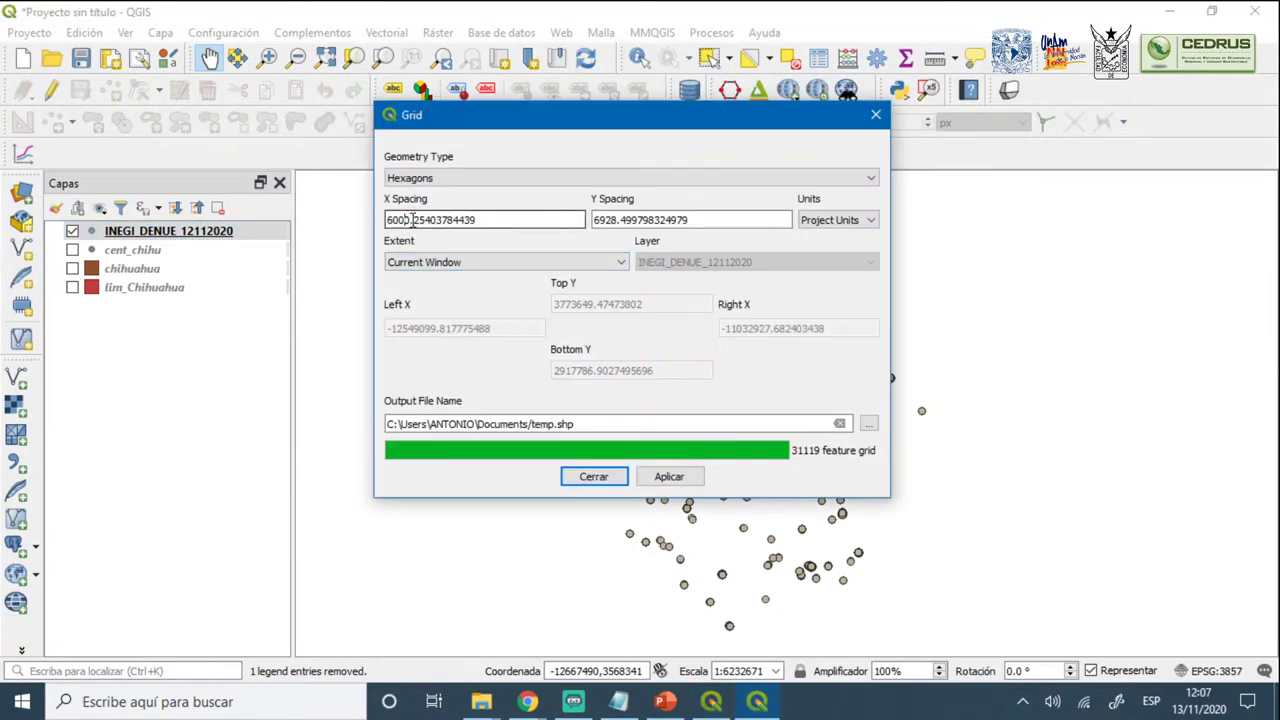
pyautogui.moveTo(410, 220); pyautogui.dragTo(380, 225)
pyautogui.write('10')
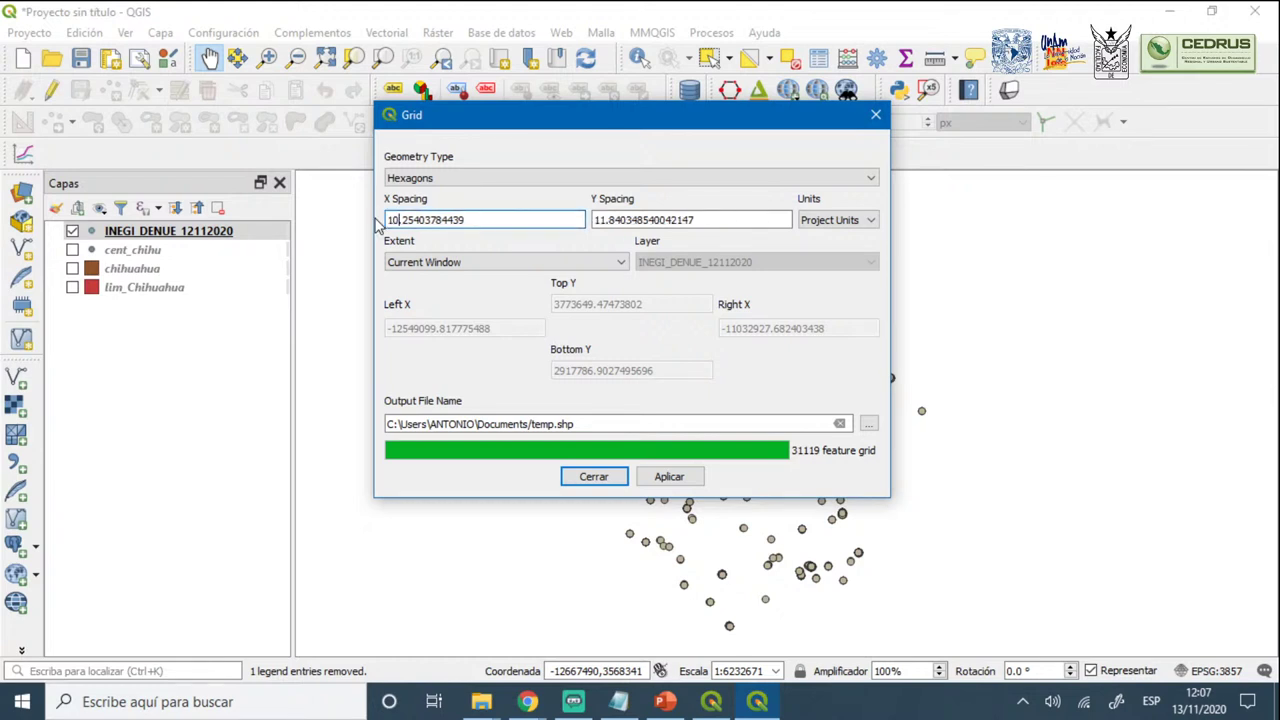
pyautogui.write('000')
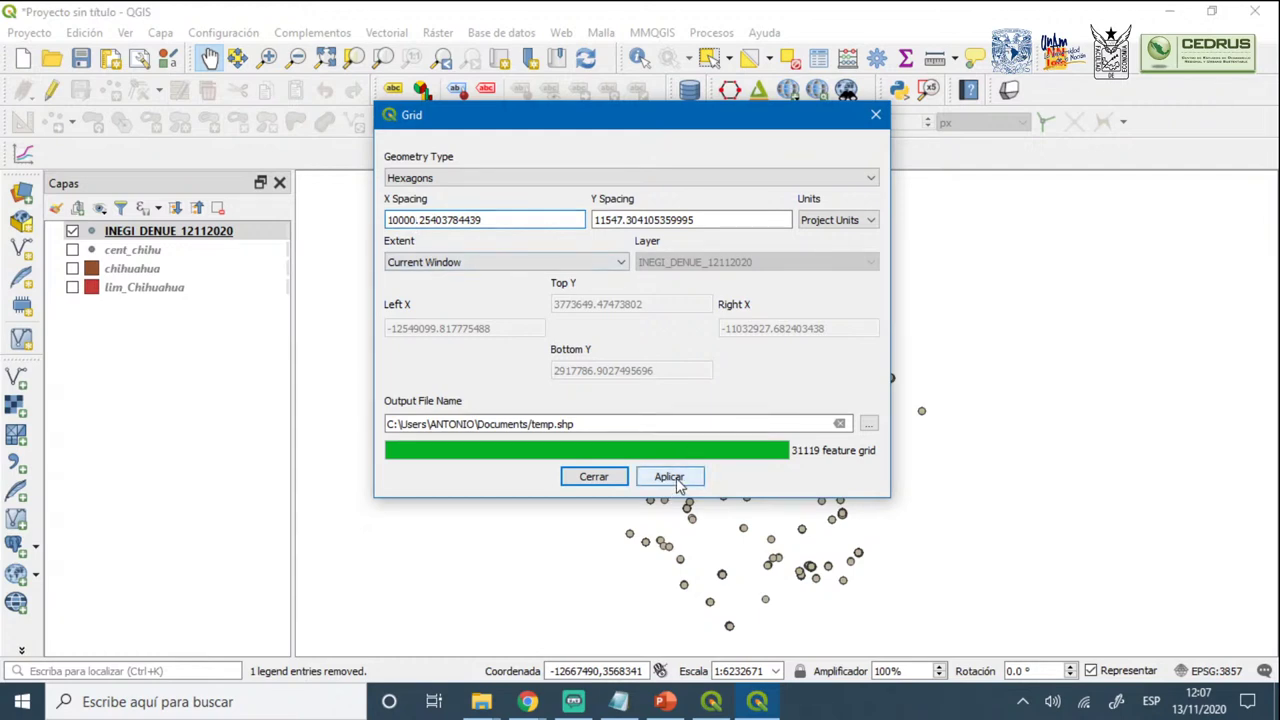
pyautogui.click(672, 480)
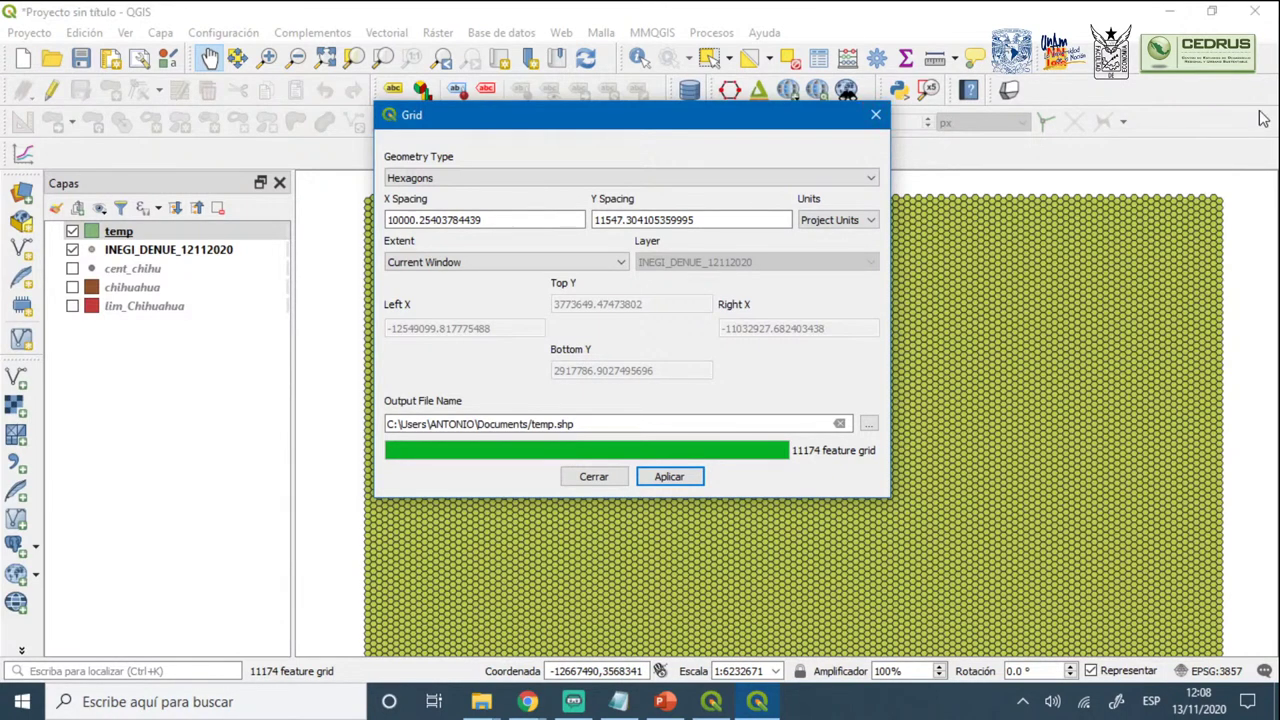
pyautogui.click(527, 701)
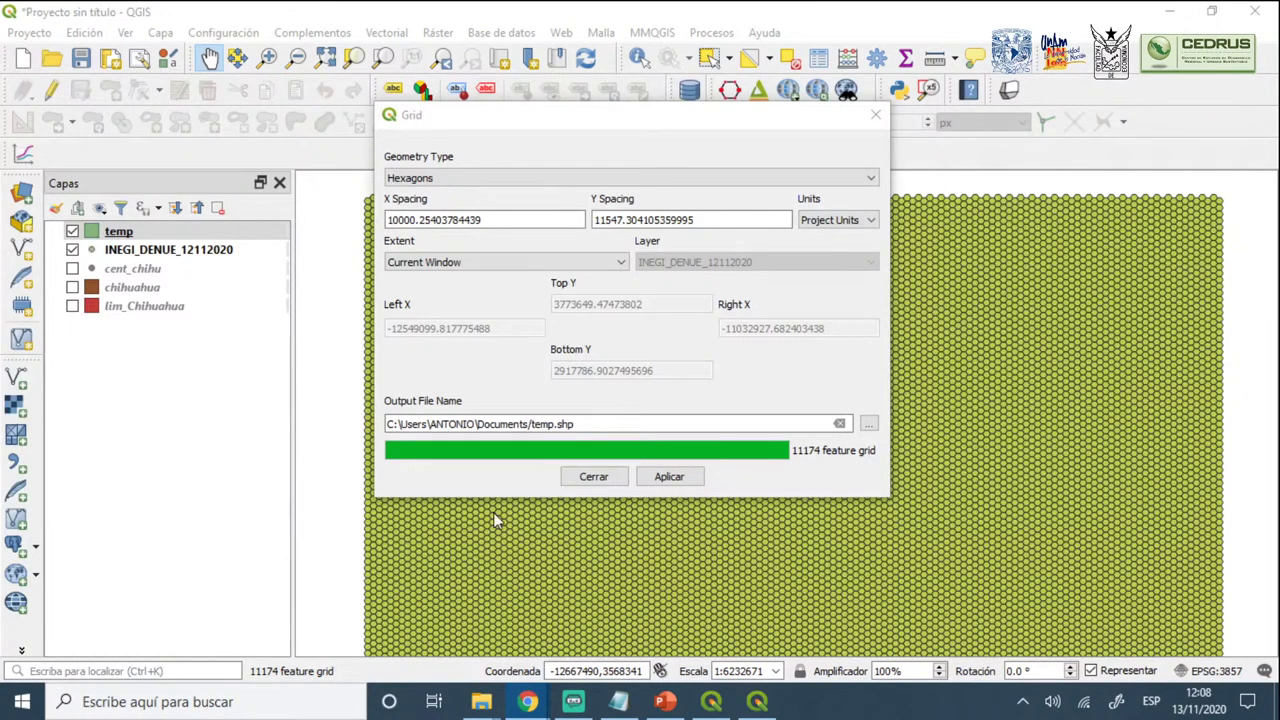
pyautogui.click(419, 220)
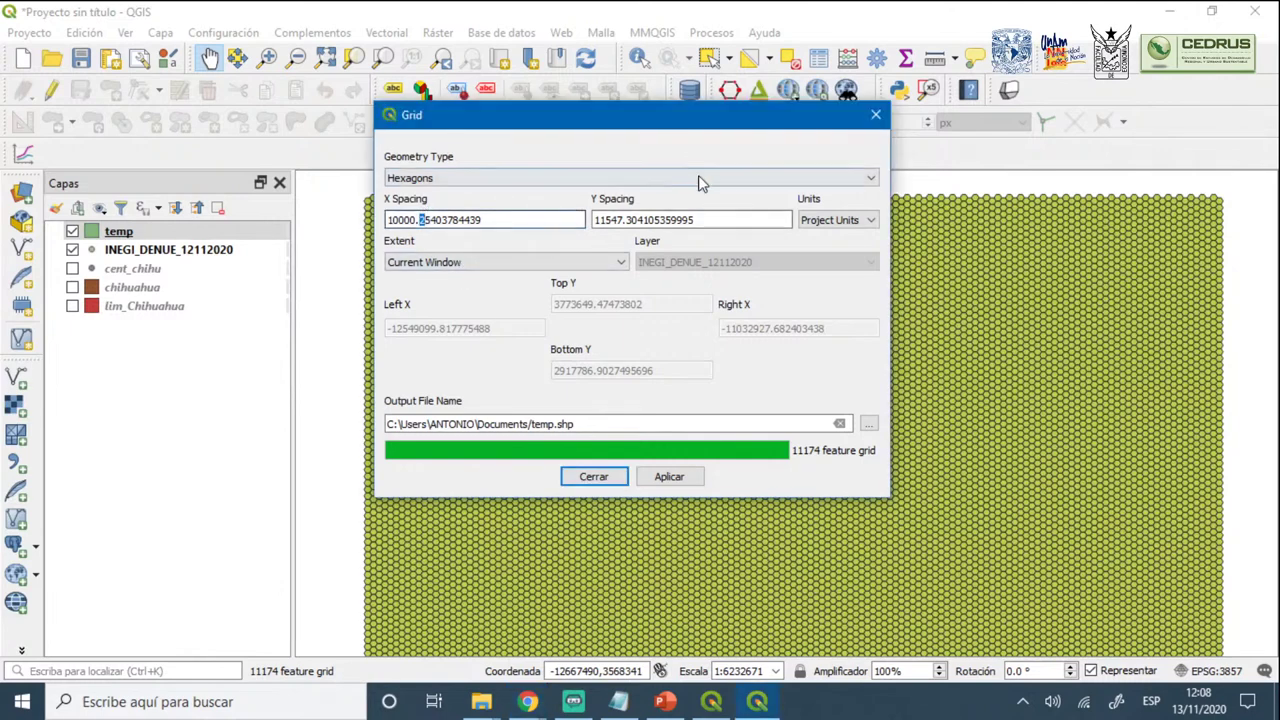
pyautogui.click(876, 116)
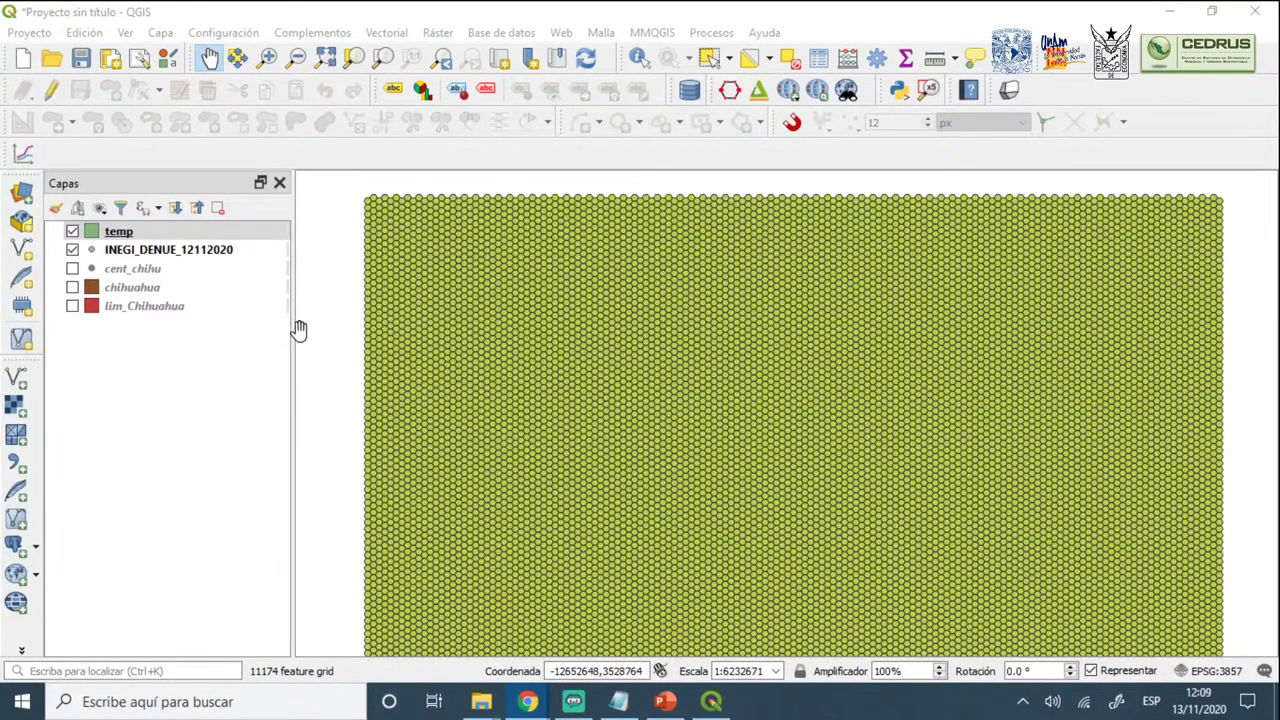
# Delete the temp layer of the 10000-spacing grid from the project and select INEGI_DENUE_12112020
pyautogui.click(218, 207)
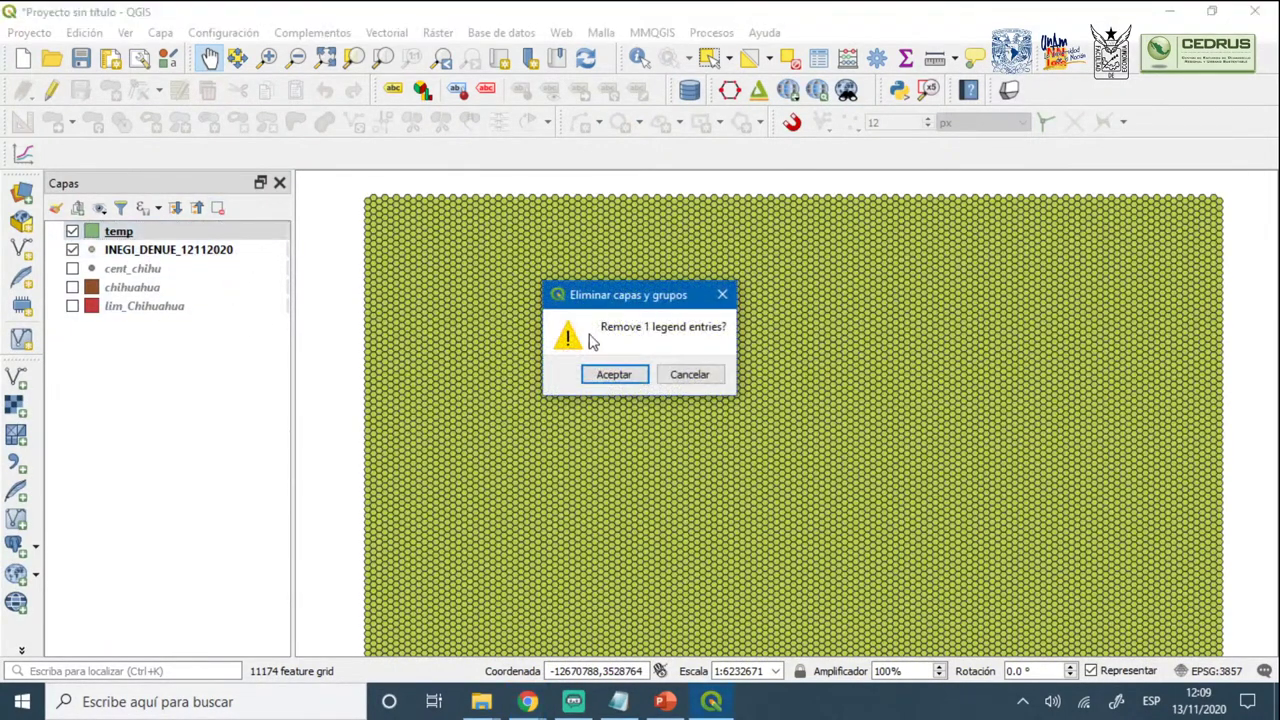
pyautogui.click(622, 381)
pyautogui.click(136, 232)
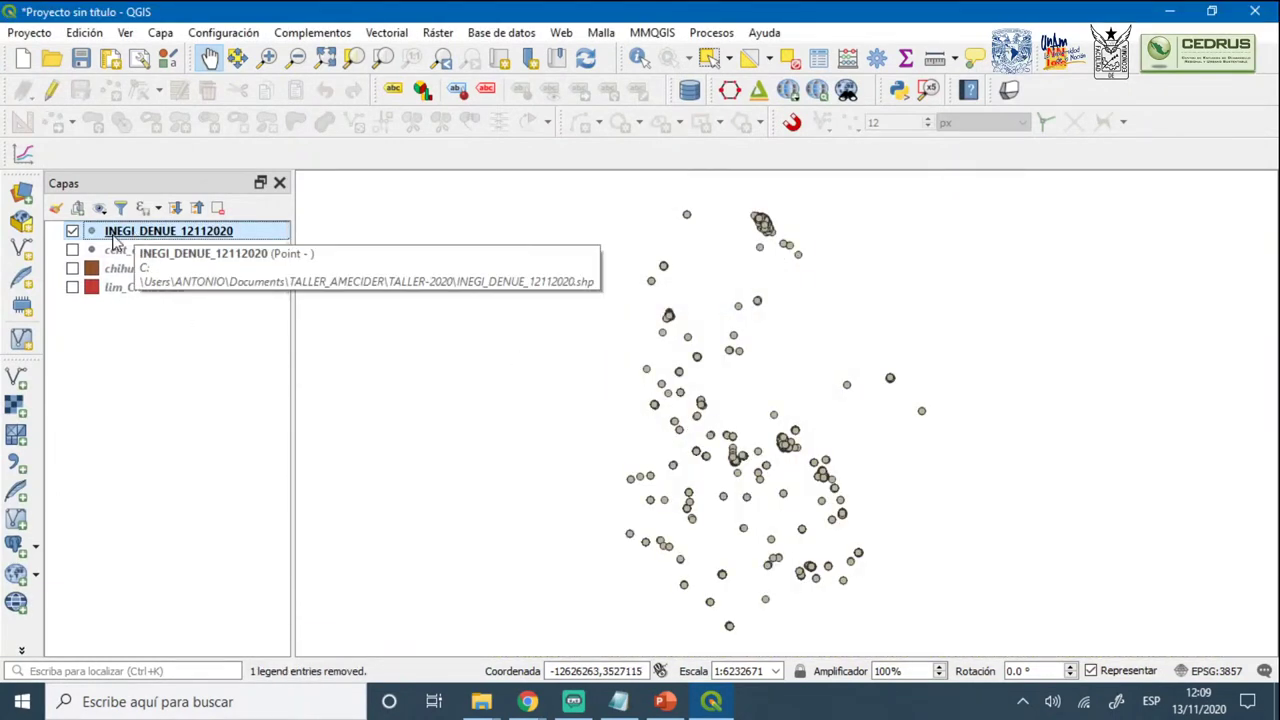
# Try a hexagon grid over the current window extent with 16000.25403784439 X spacing, and remove the resulting temp layer from the project
pyautogui.click(652, 32)
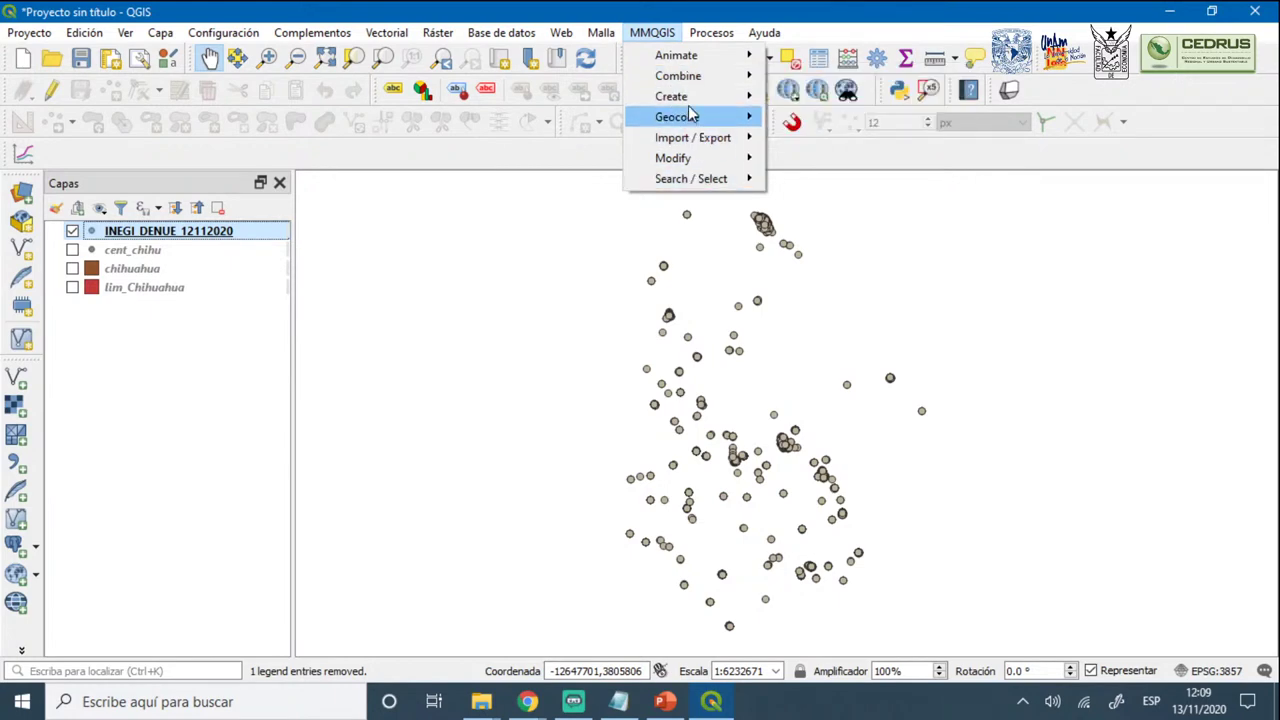
pyautogui.moveTo(708, 98)
pyautogui.click(833, 117)
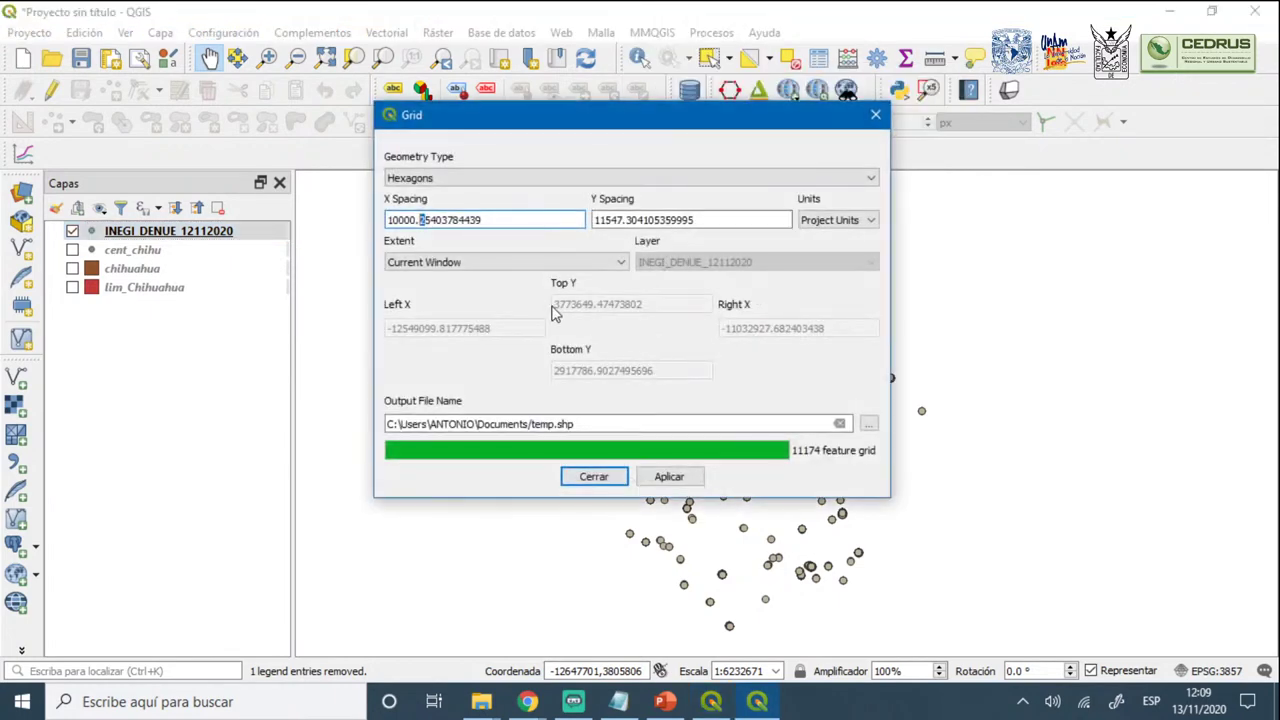
pyautogui.click(412, 219)
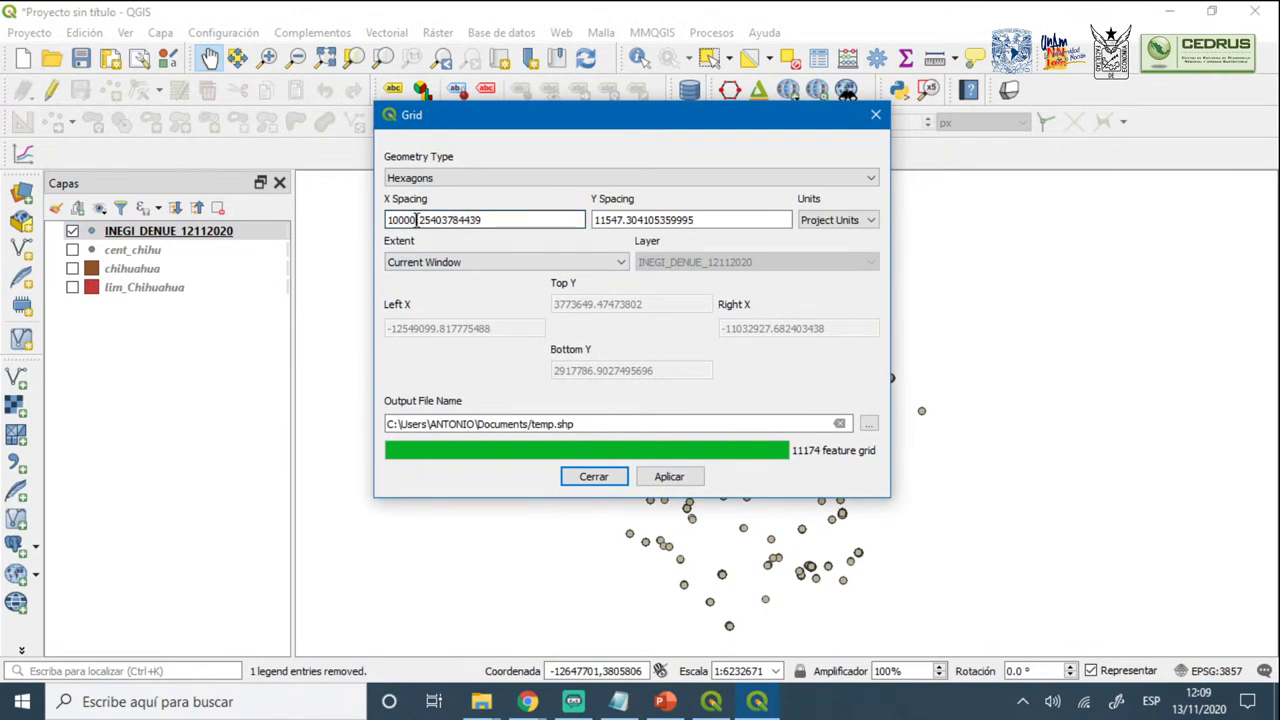
pyautogui.moveTo(412, 219); pyautogui.dragTo(341, 234)
pyautogui.press('BackSpace')
pyautogui.write('15')
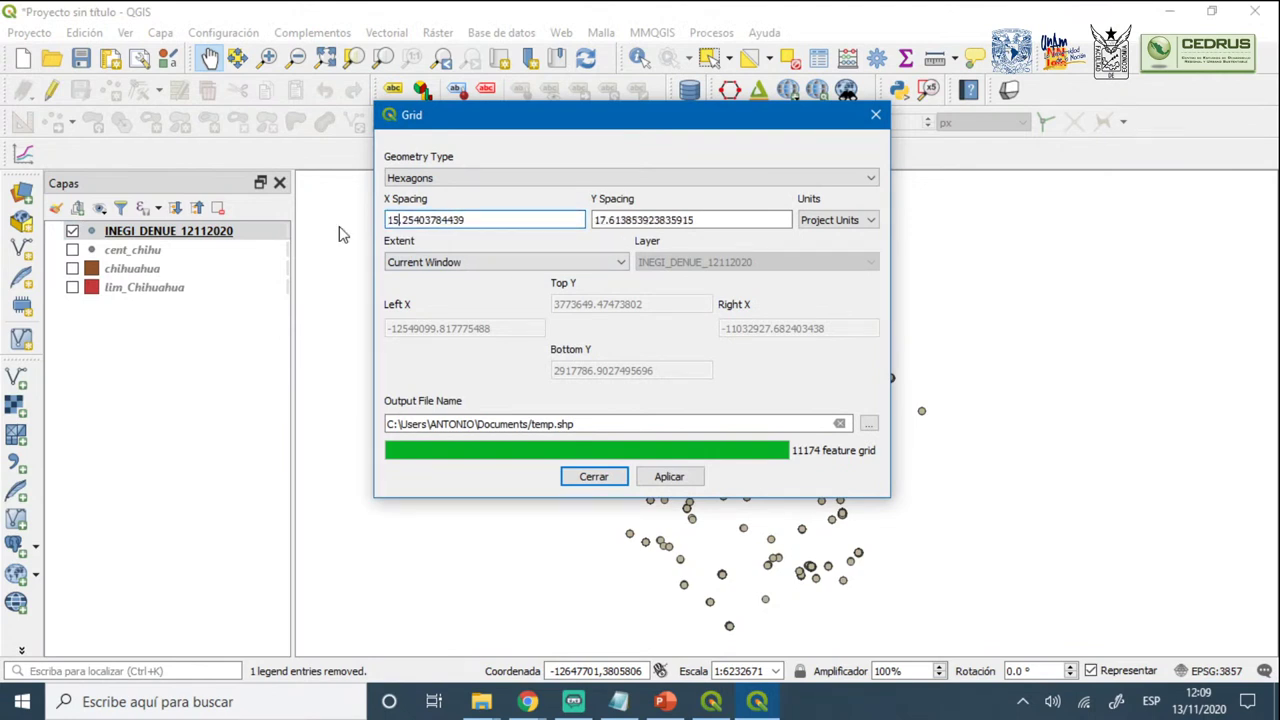
pyautogui.press('BackSpace')
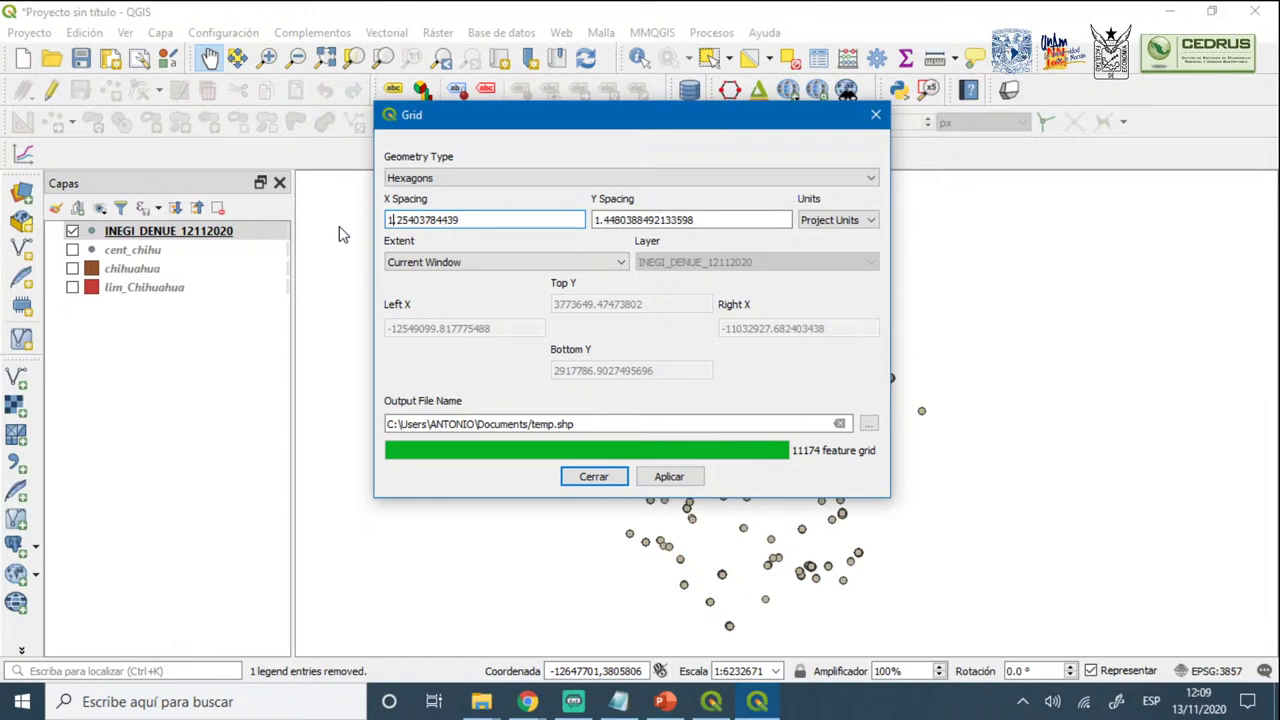
pyautogui.write('6000')
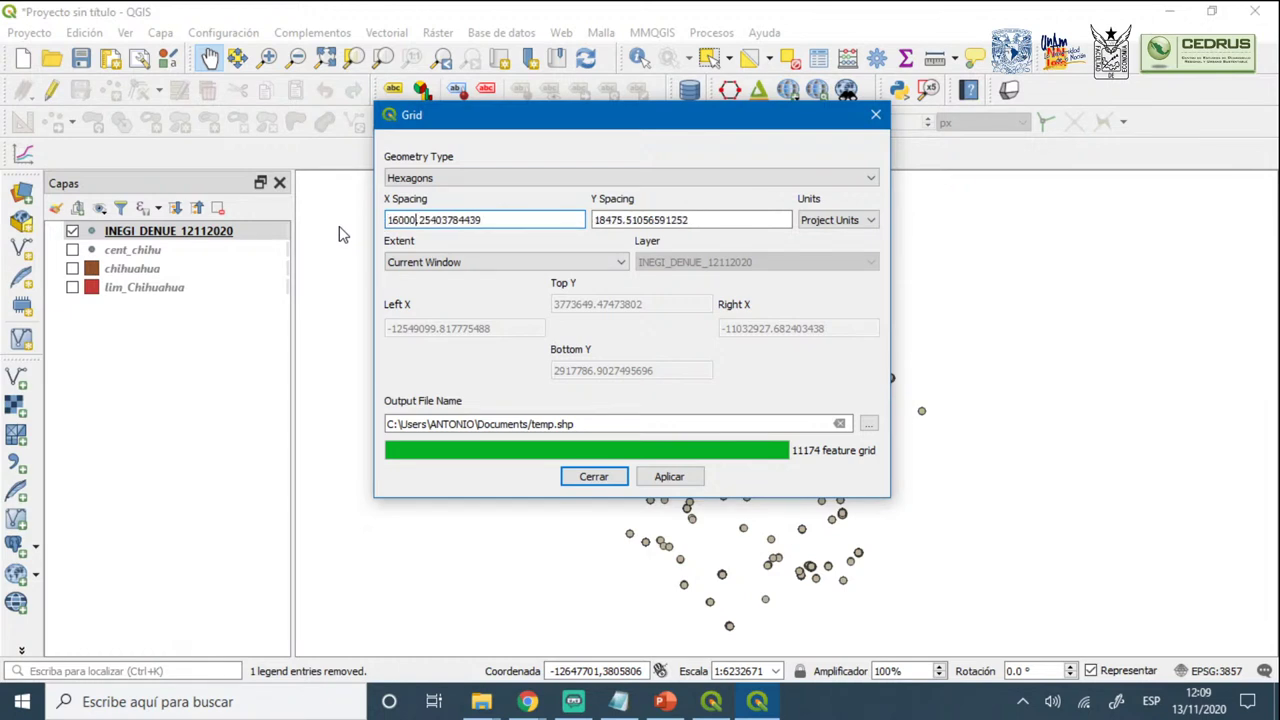
pyautogui.click(668, 477)
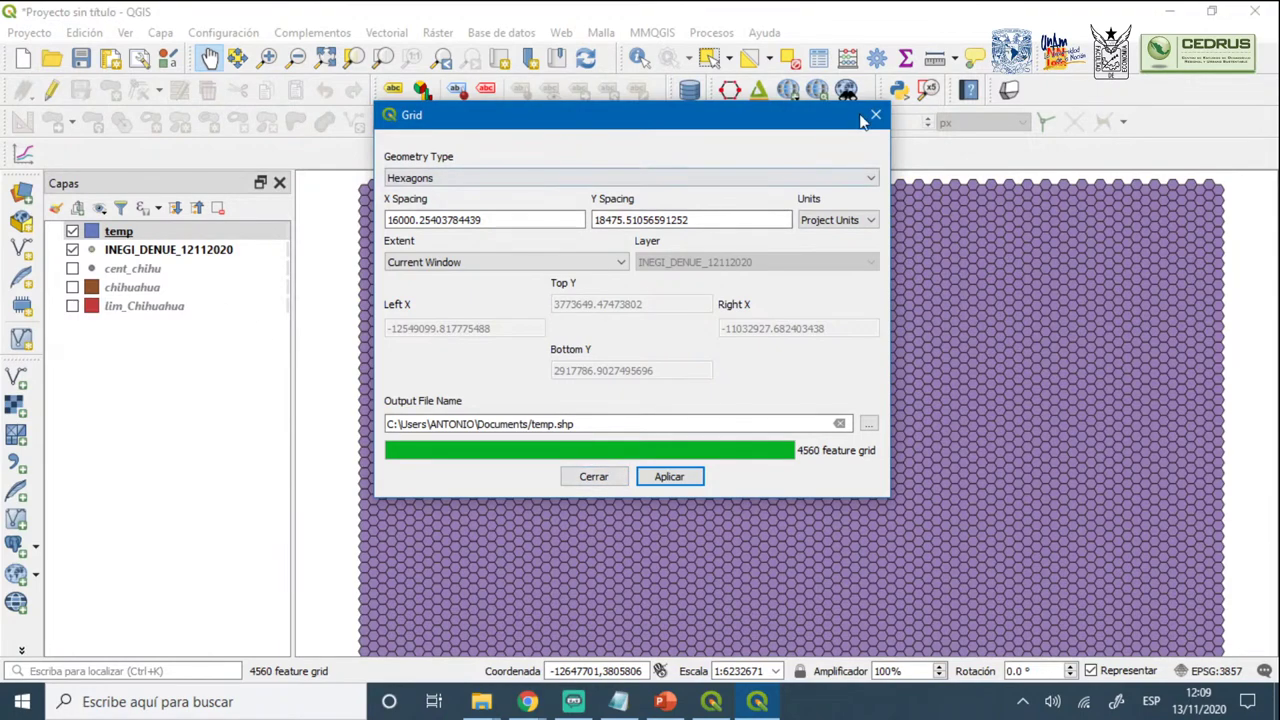
pyautogui.click(875, 114)
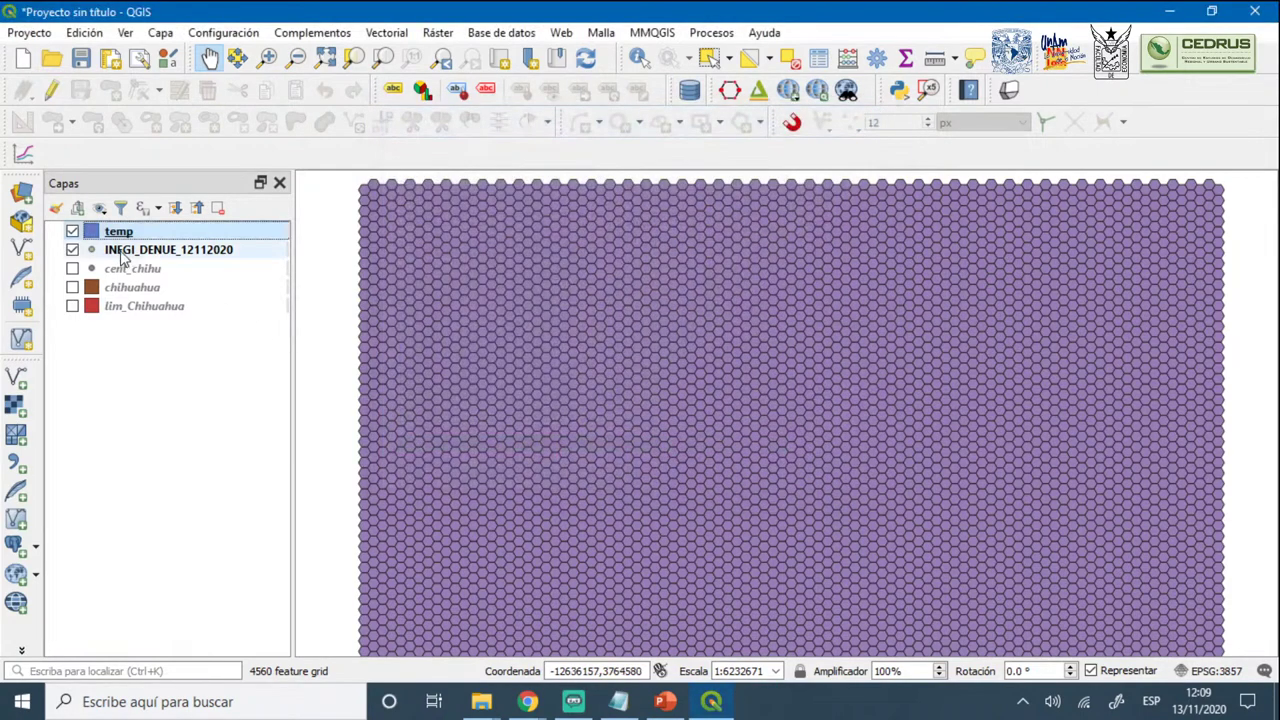
pyautogui.click(218, 207)
pyautogui.click(614, 376)
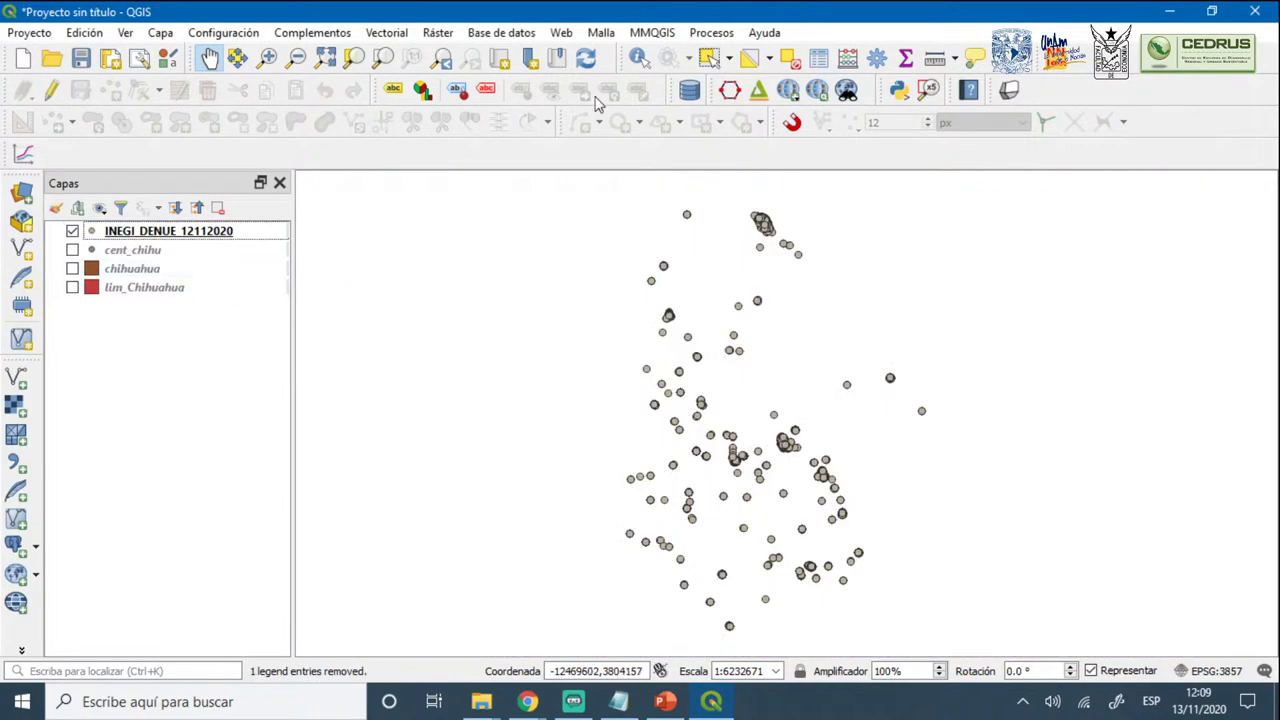
# Generate an MMQGIS hexagon grid over the current window extent with 20000.25403784439 X spacing as temp.shp, and close the tool
pyautogui.click(648, 33)
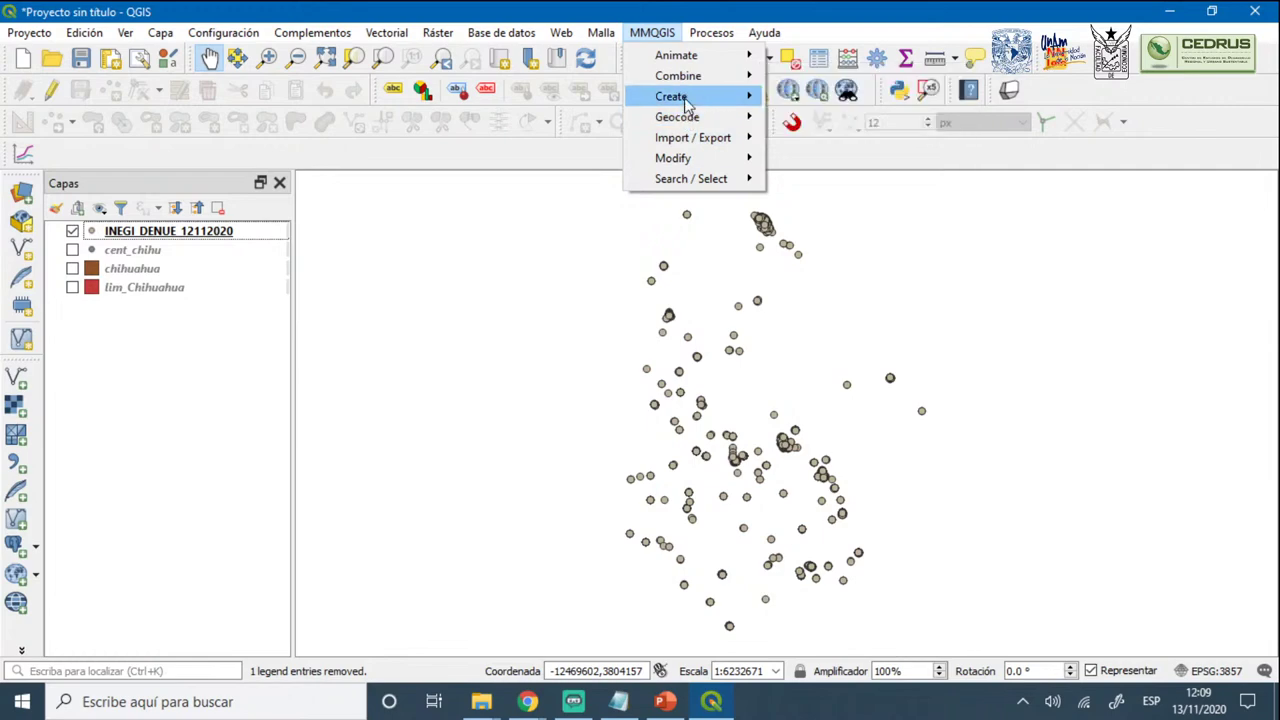
pyautogui.moveTo(721, 101)
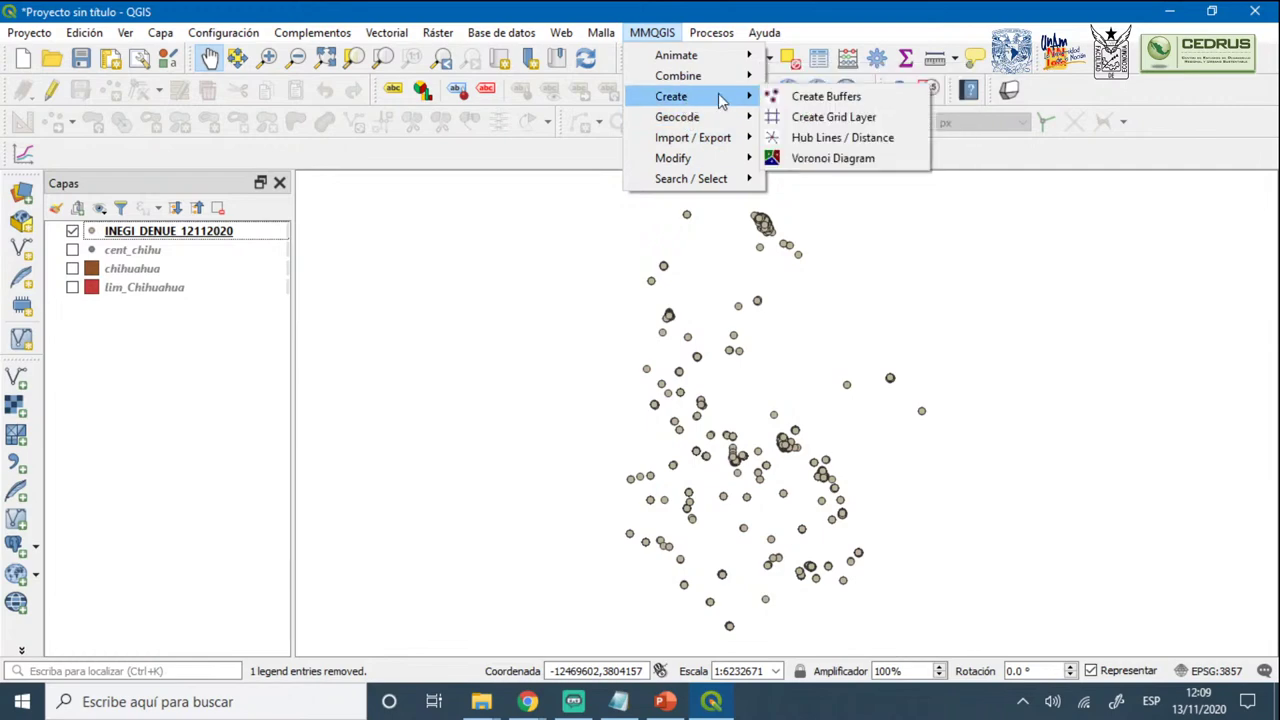
pyautogui.click(820, 118)
pyautogui.click(420, 220)
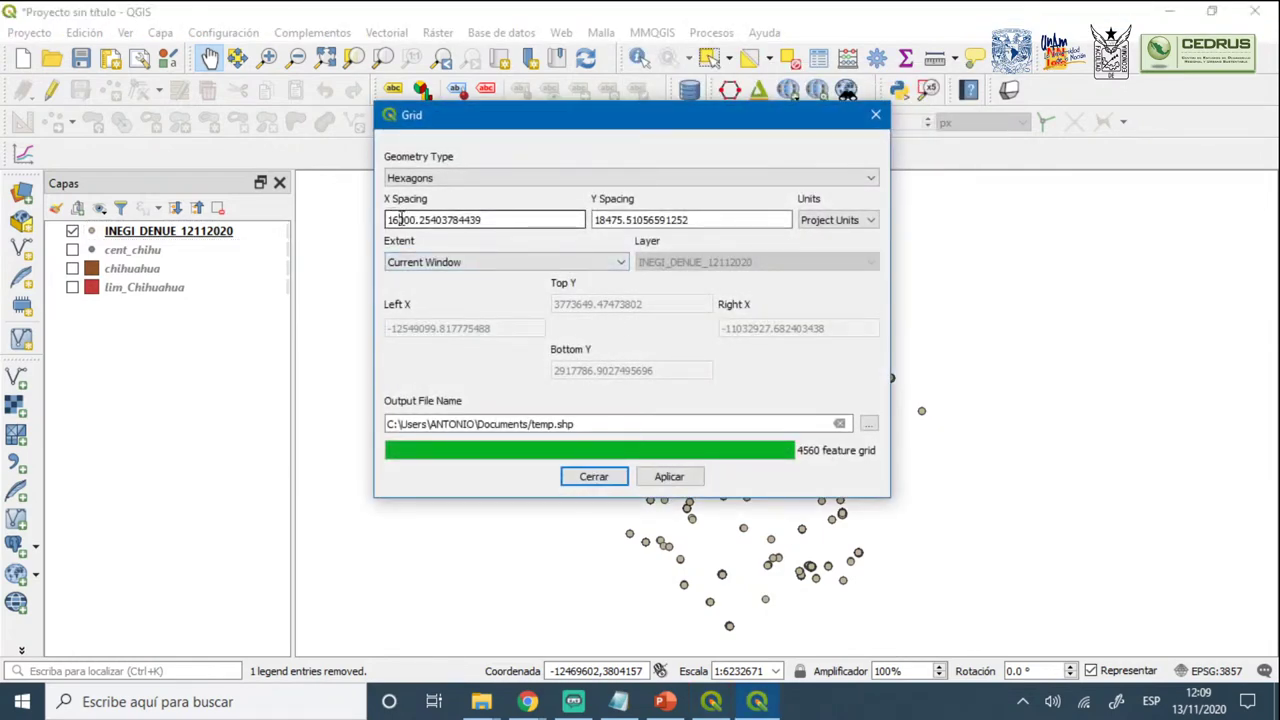
pyautogui.hotkey('shift', 'Home')
pyautogui.press('BackSpace')
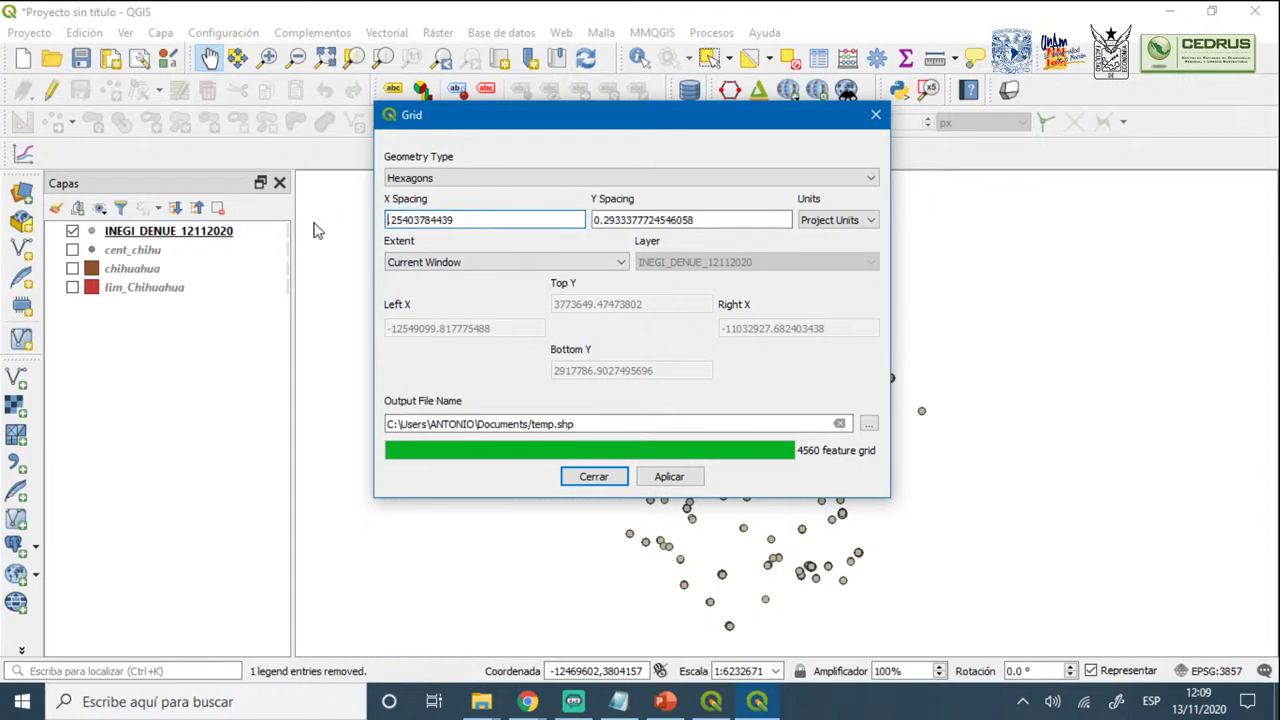
pyautogui.write('200')
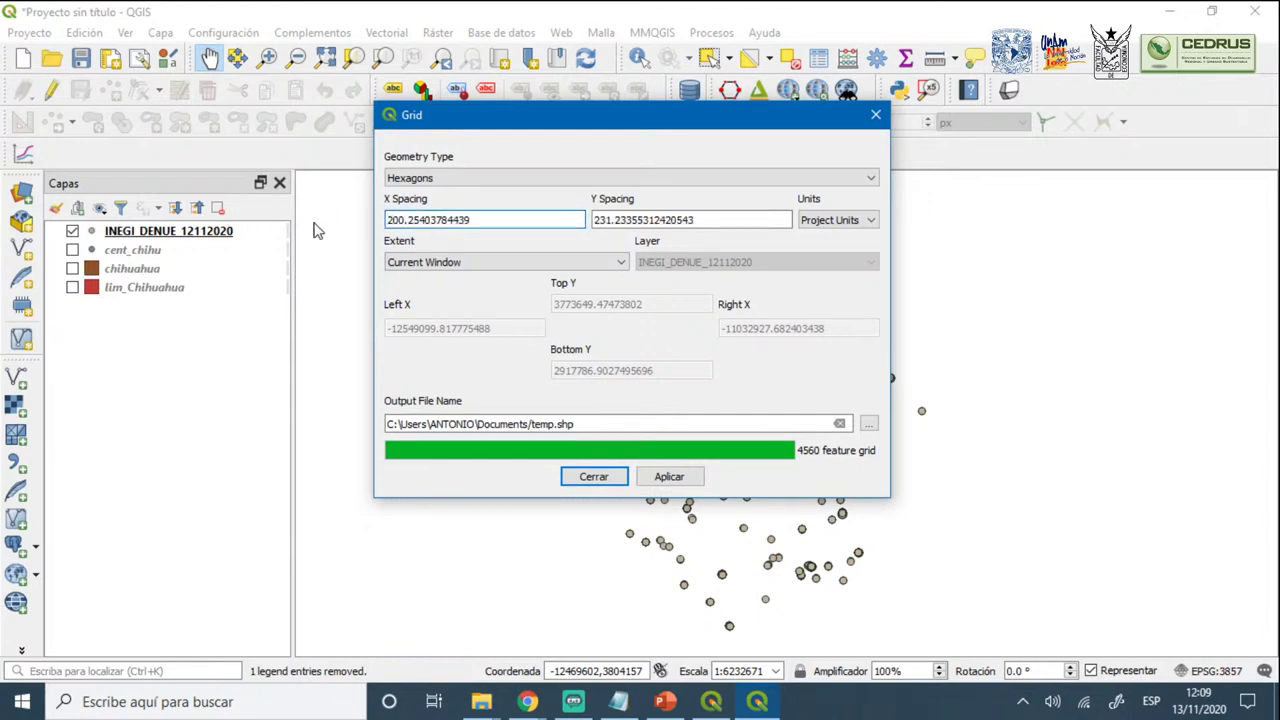
pyautogui.write('00')
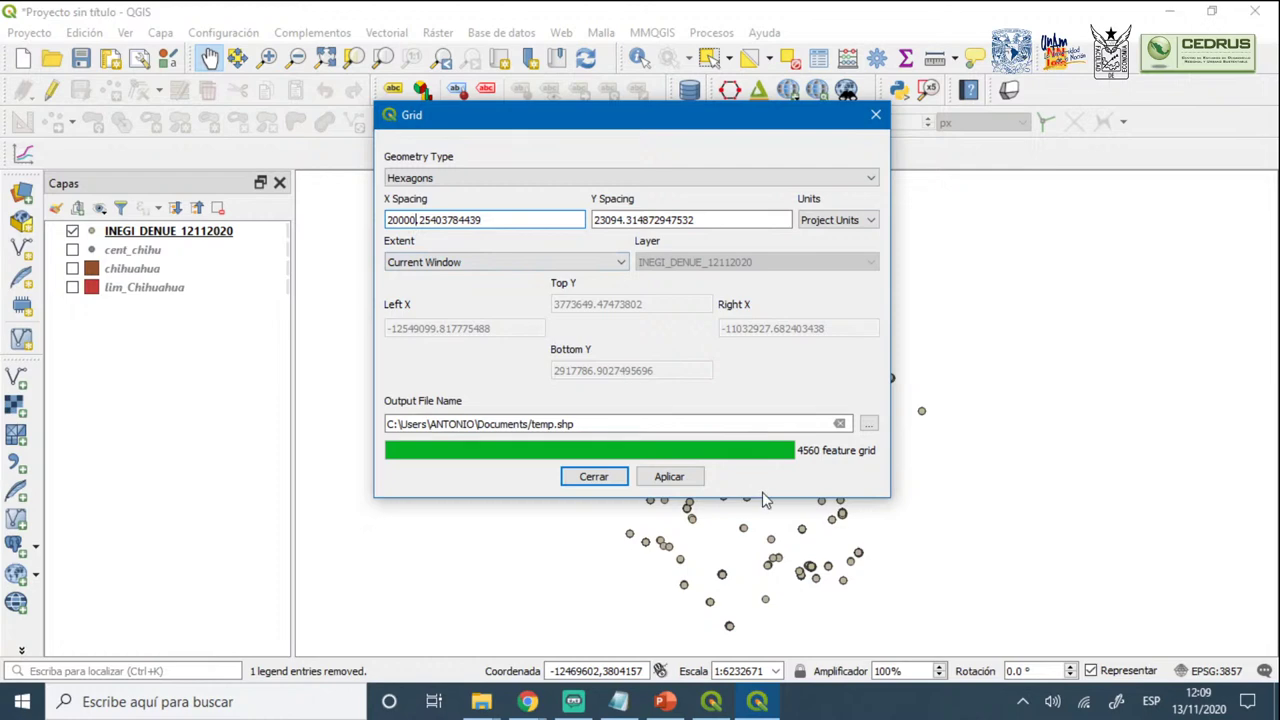
pyautogui.click(690, 477)
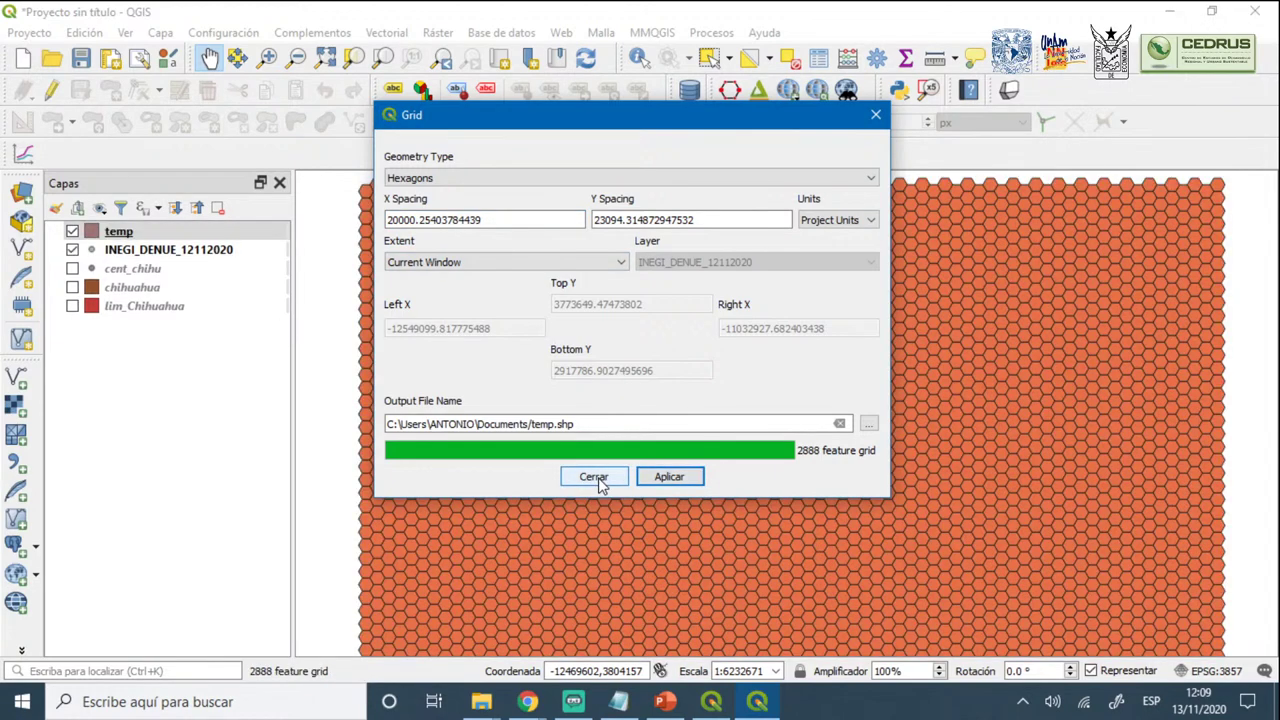
pyautogui.click(594, 477)
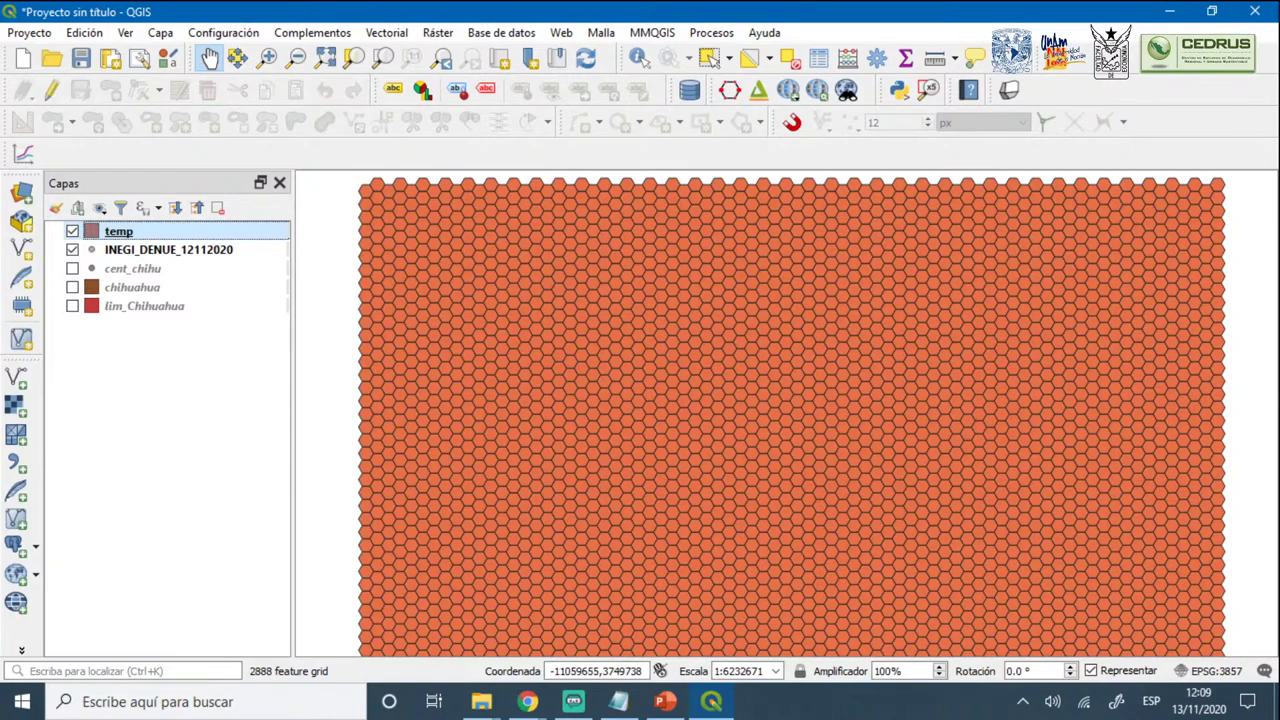
# Switch to Chrome and search the web for "generar teselaciones arcgis" from the DENUE page's tab
pyautogui.click(527, 701)
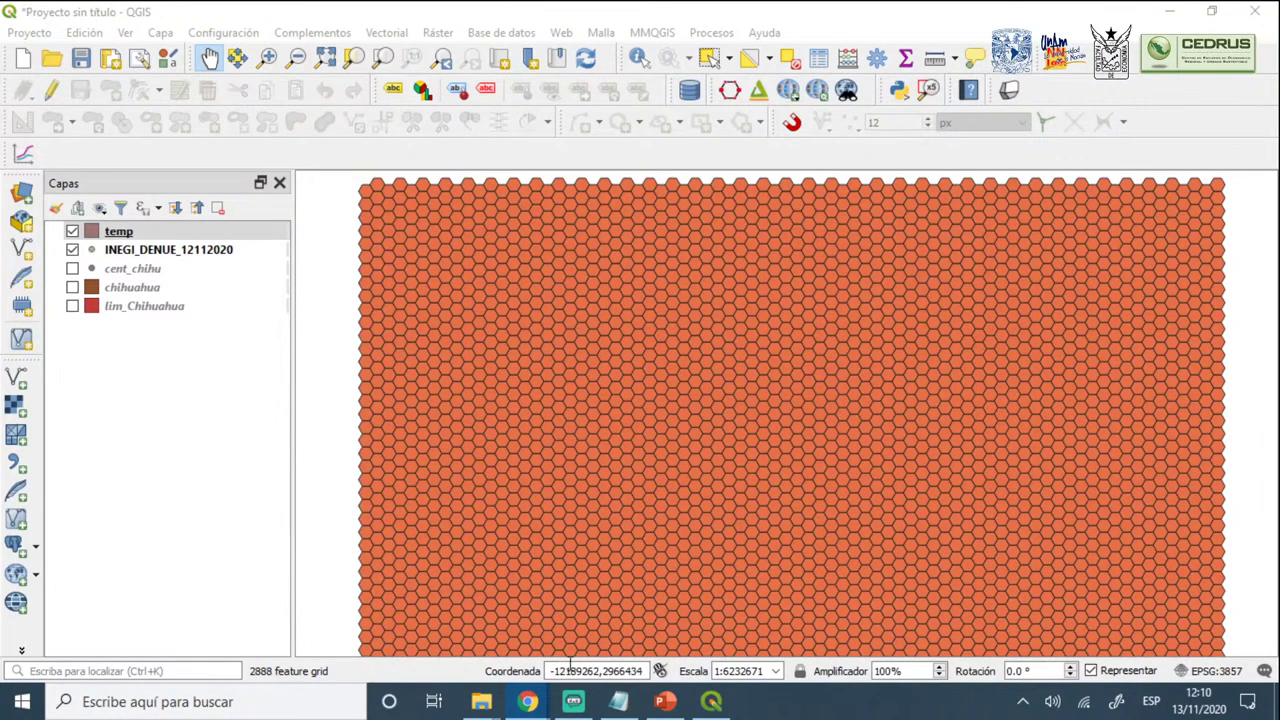
pyautogui.moveTo(525, 708)
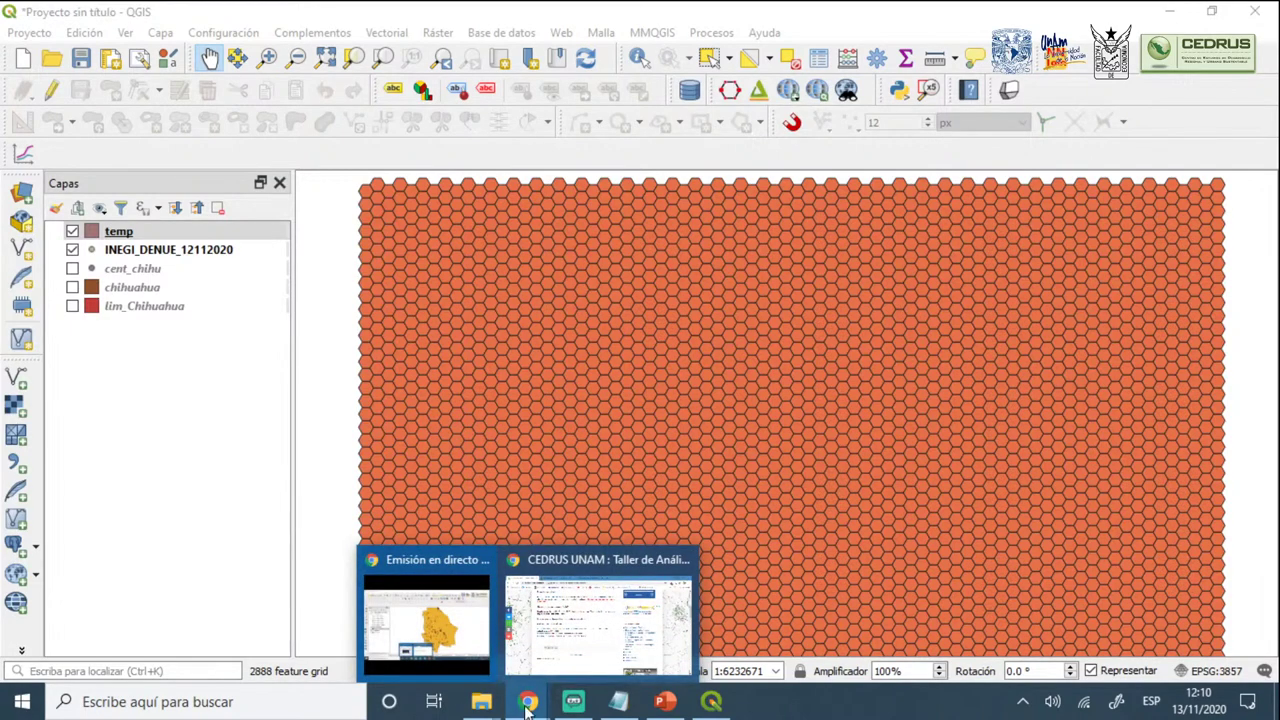
pyautogui.click(576, 658)
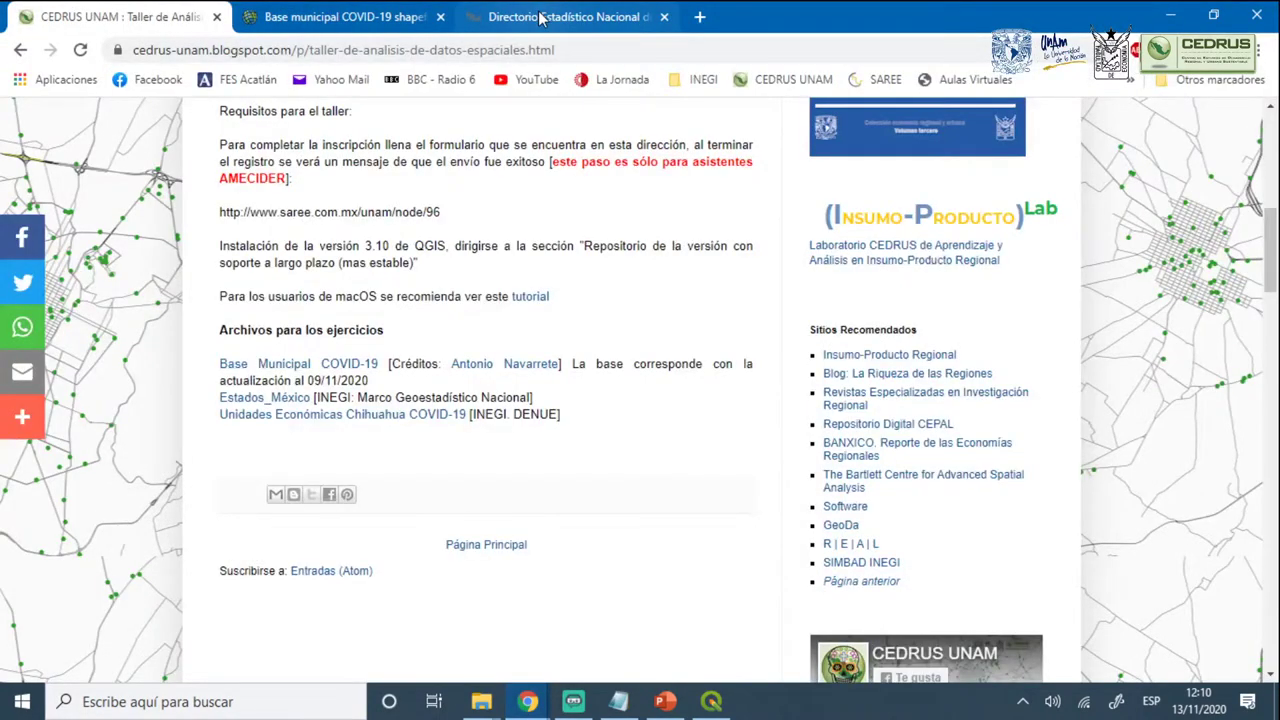
pyautogui.click(540, 19)
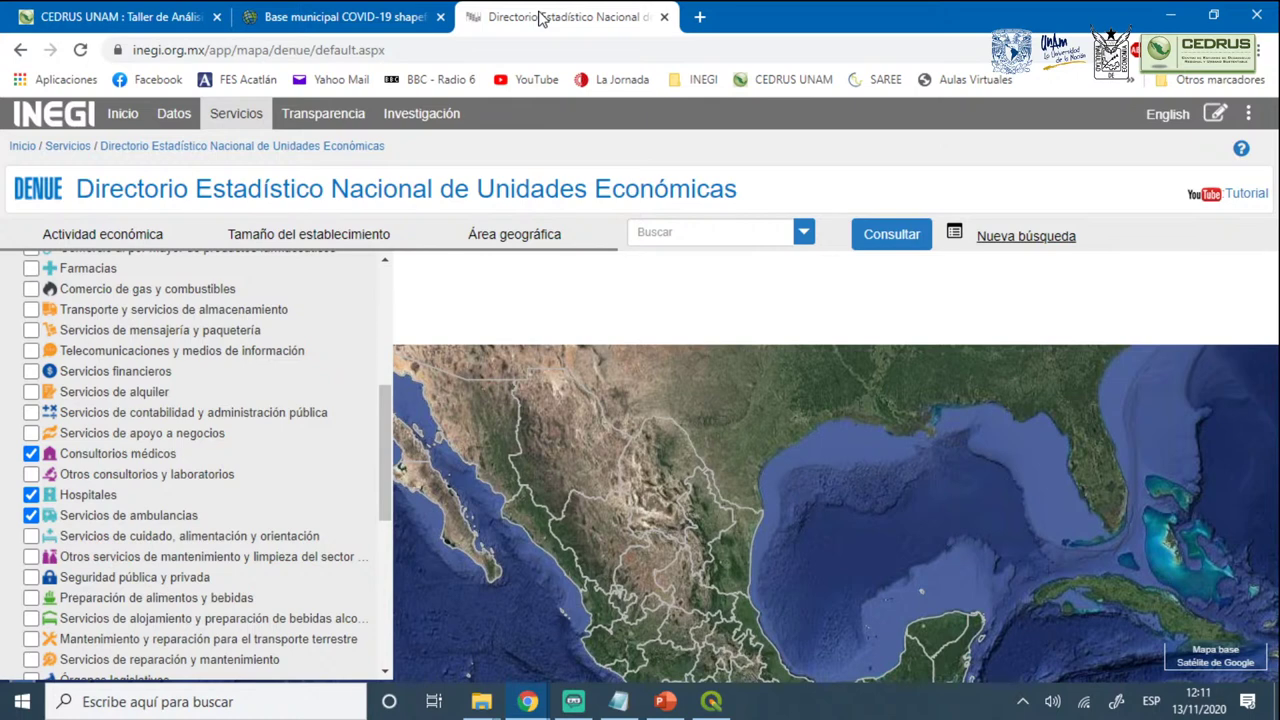
pyautogui.click(380, 50)
pyautogui.write('gener')
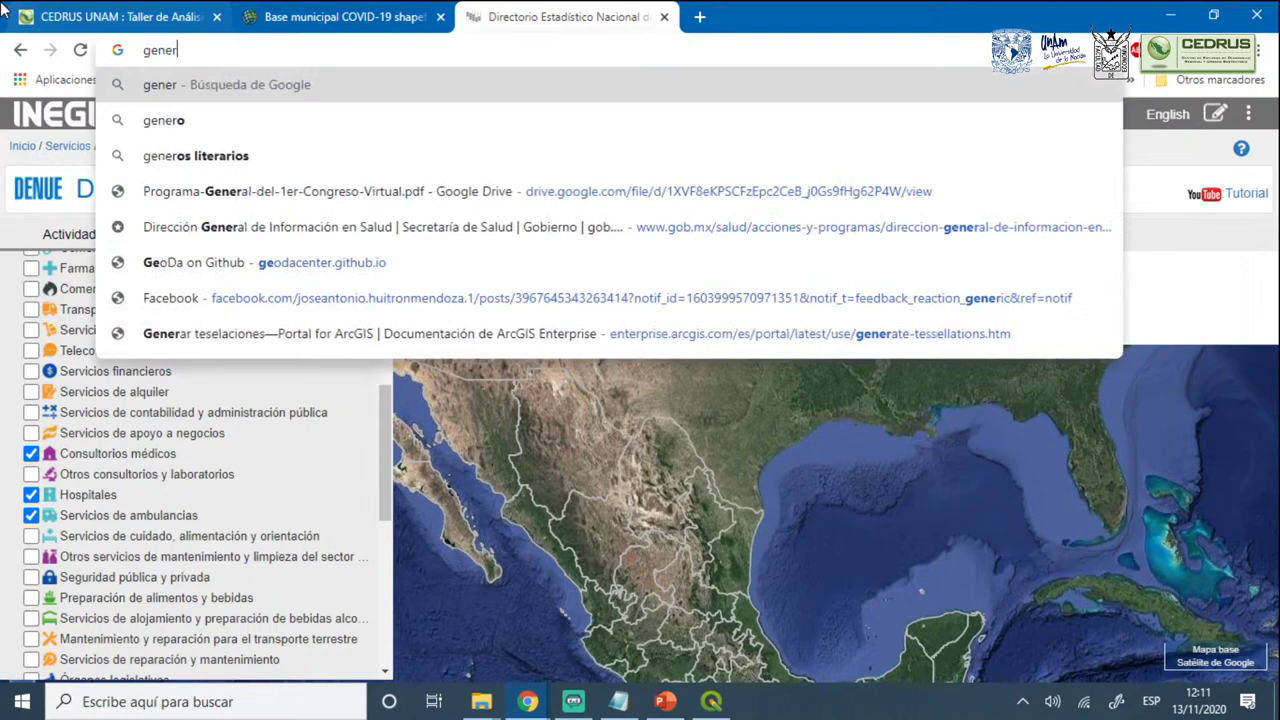
pyautogui.write('ar teselaciones arc')
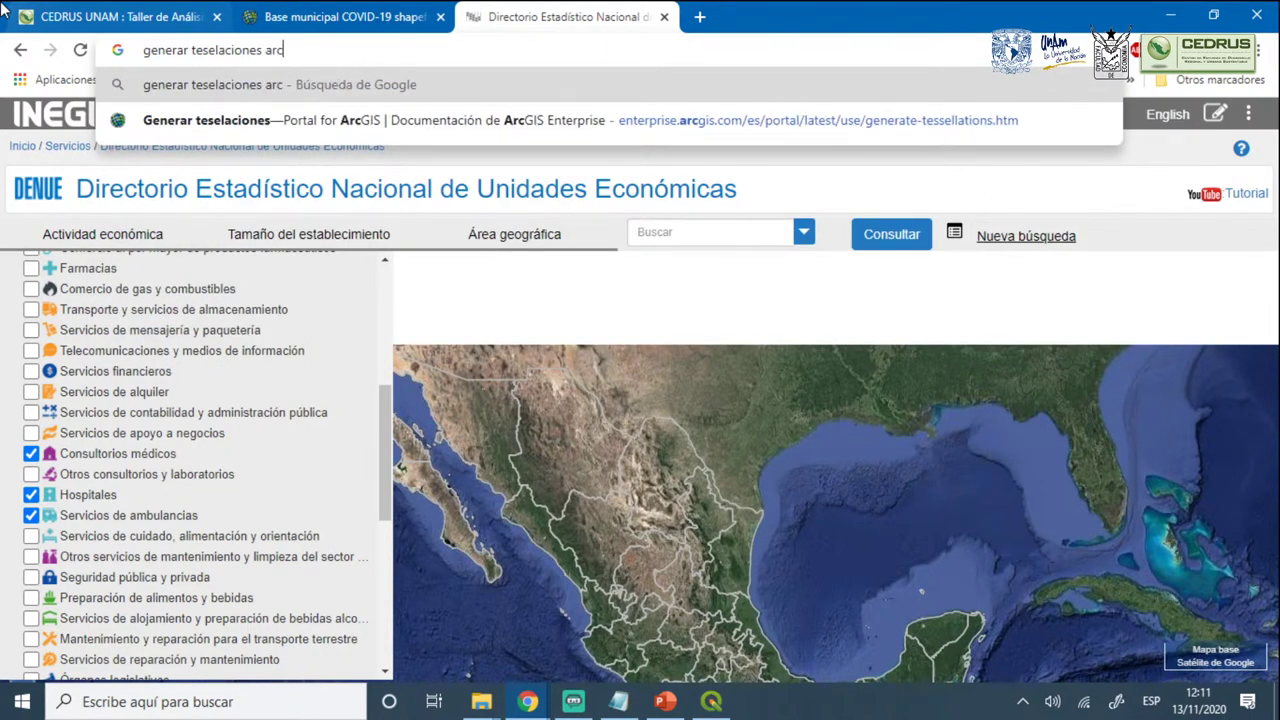
pyautogui.write('gis')
pyautogui.press('BackSpace')
pyautogui.press('BackSpace')
pyautogui.press('BackSpace')
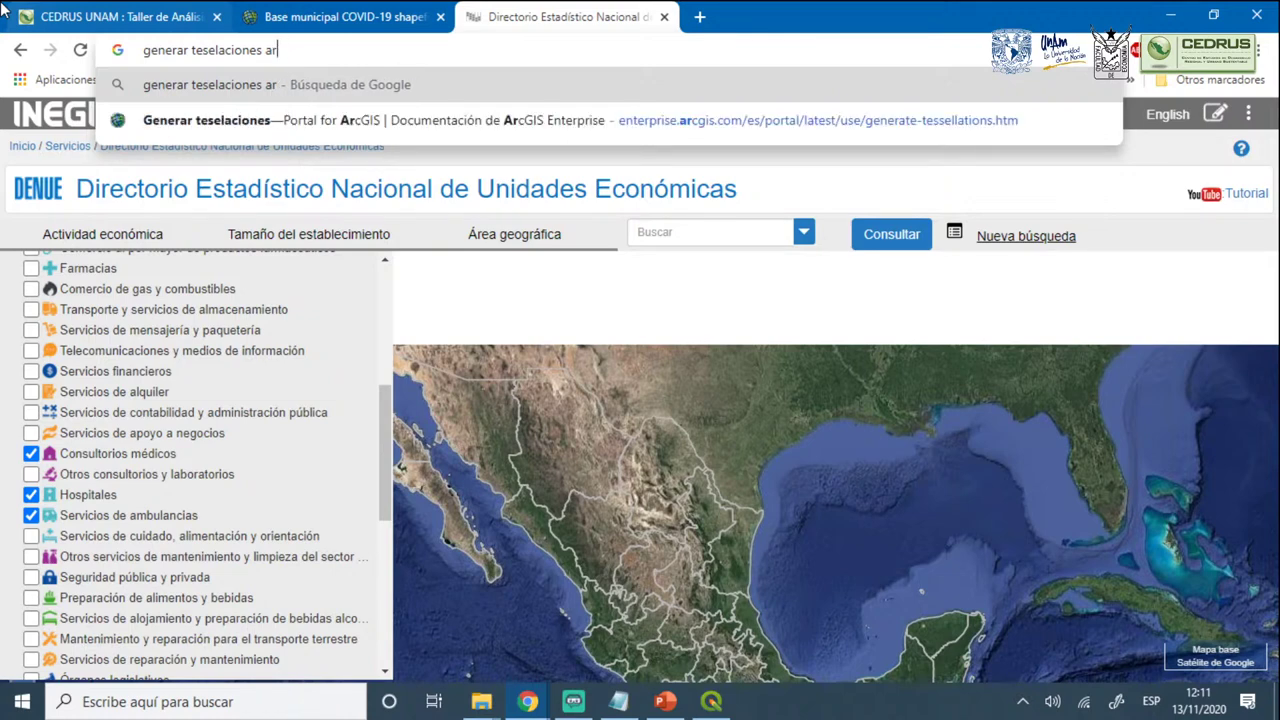
pyautogui.write('cgis')
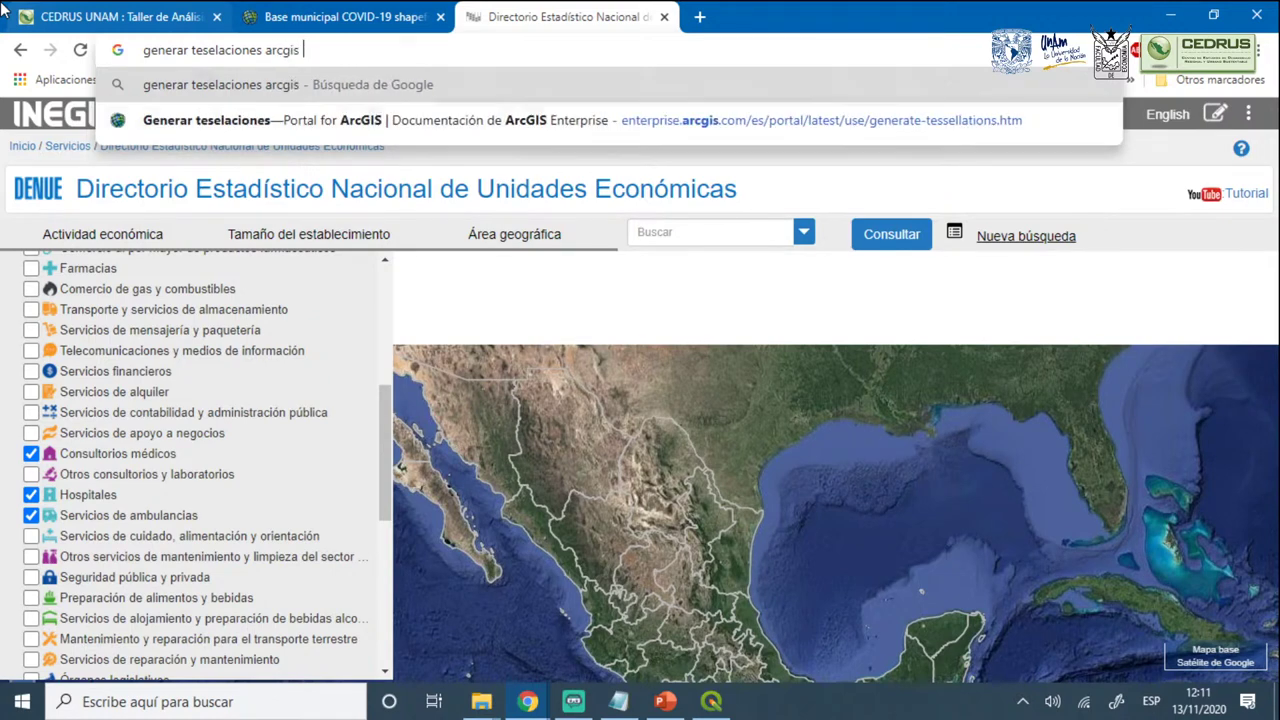
pyautogui.press('Return')
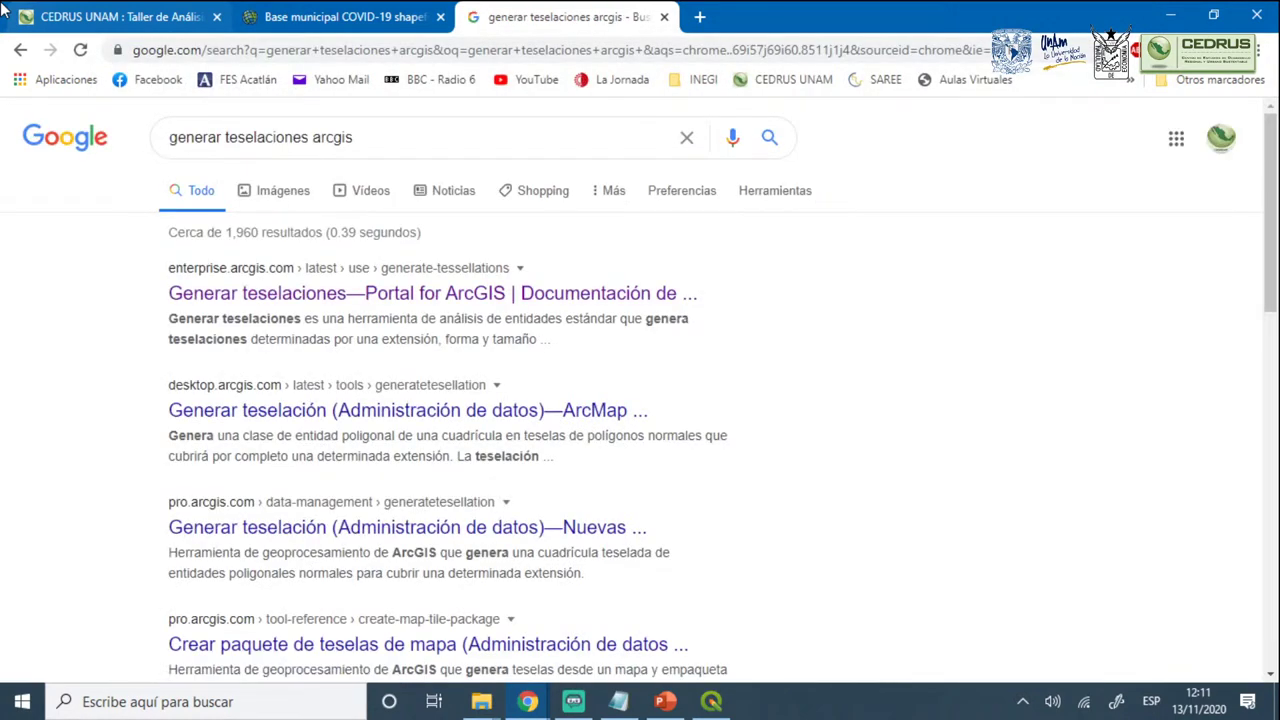
# Open the Portal for ArcGIS page "Generar teselaciones" and read the tool's description and its usage examples
pyautogui.click(311, 293)
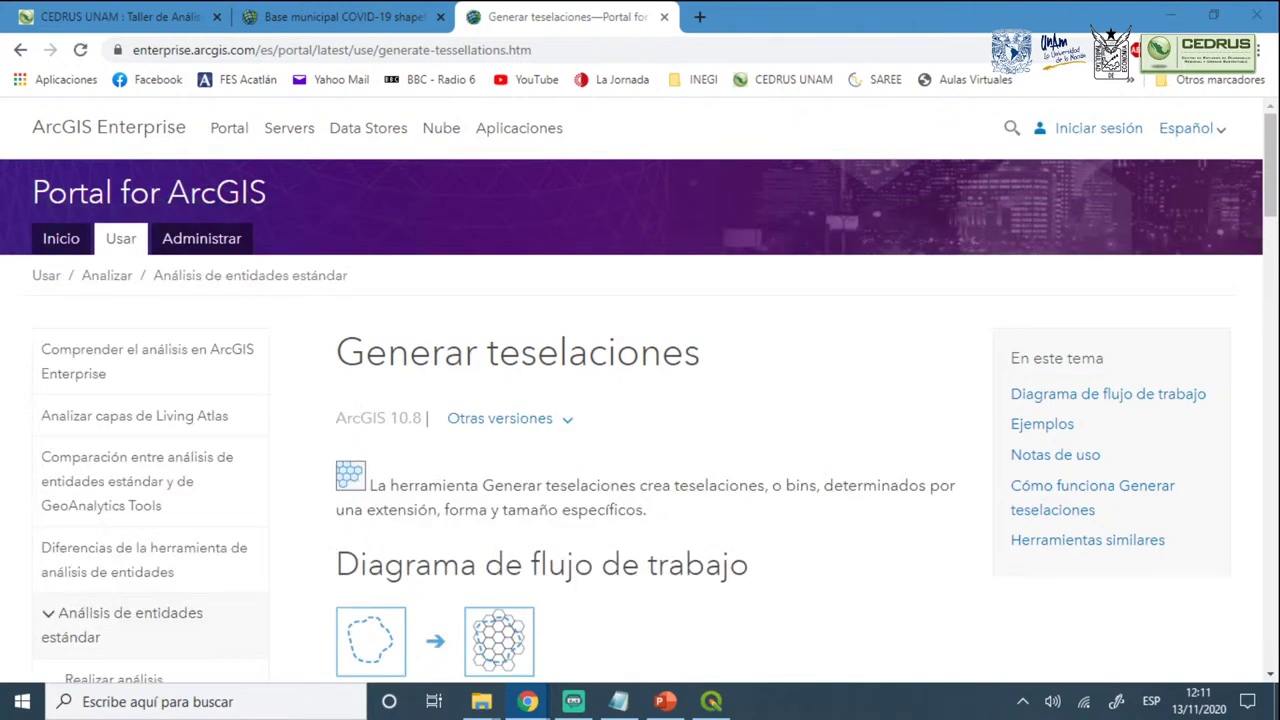
pyautogui.scroll(-4, 528, 503)
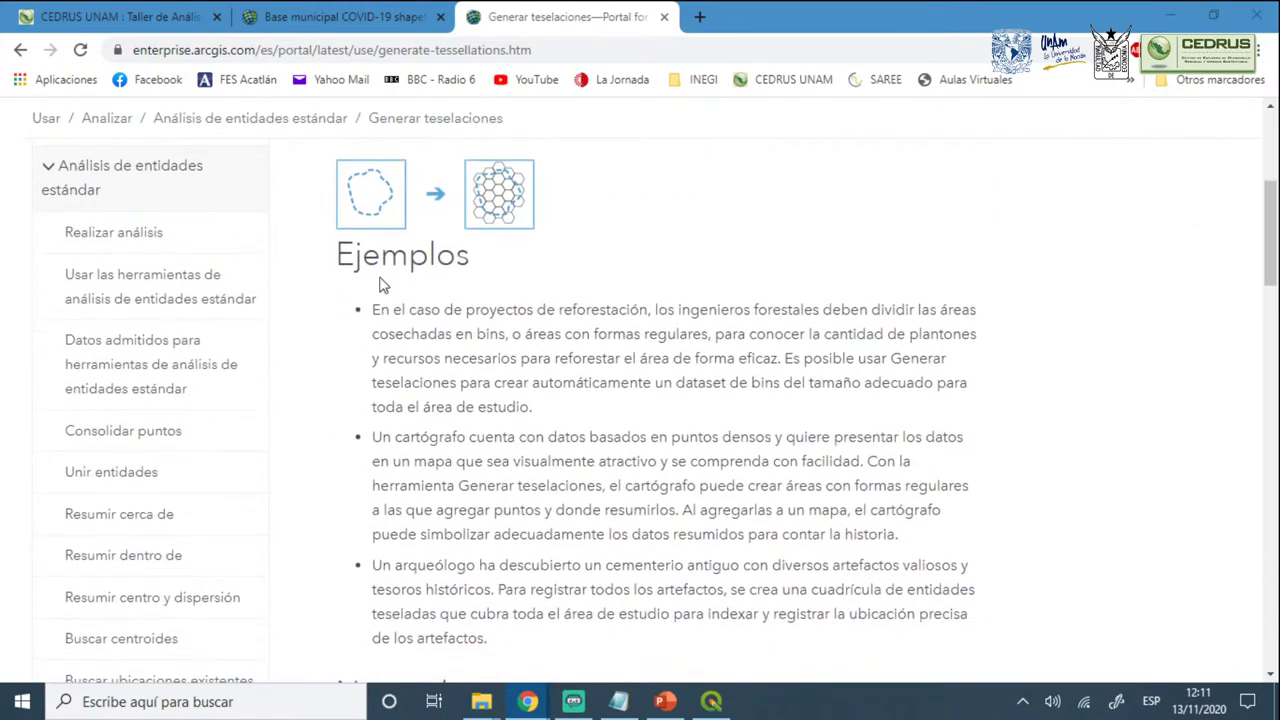
pyautogui.scroll(2, 478, 318)
pyautogui.scroll(3, 478, 318)
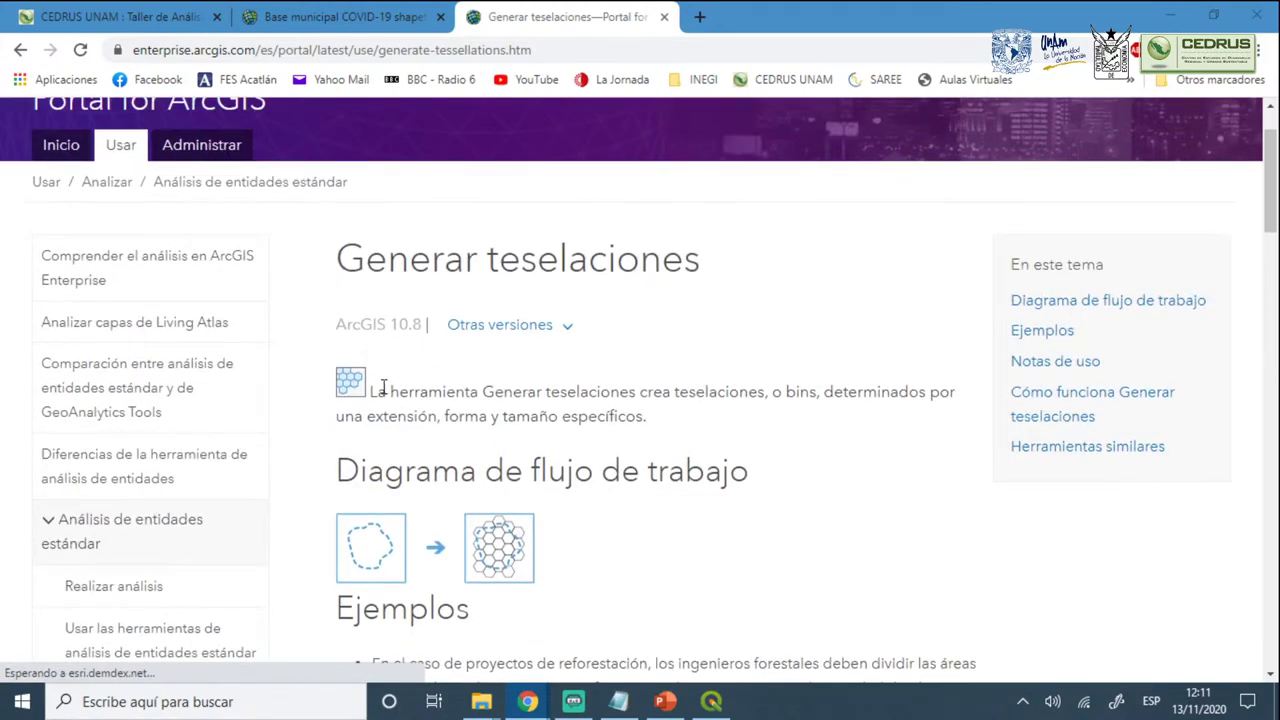
pyautogui.moveTo(380, 390); pyautogui.dragTo(750, 391)
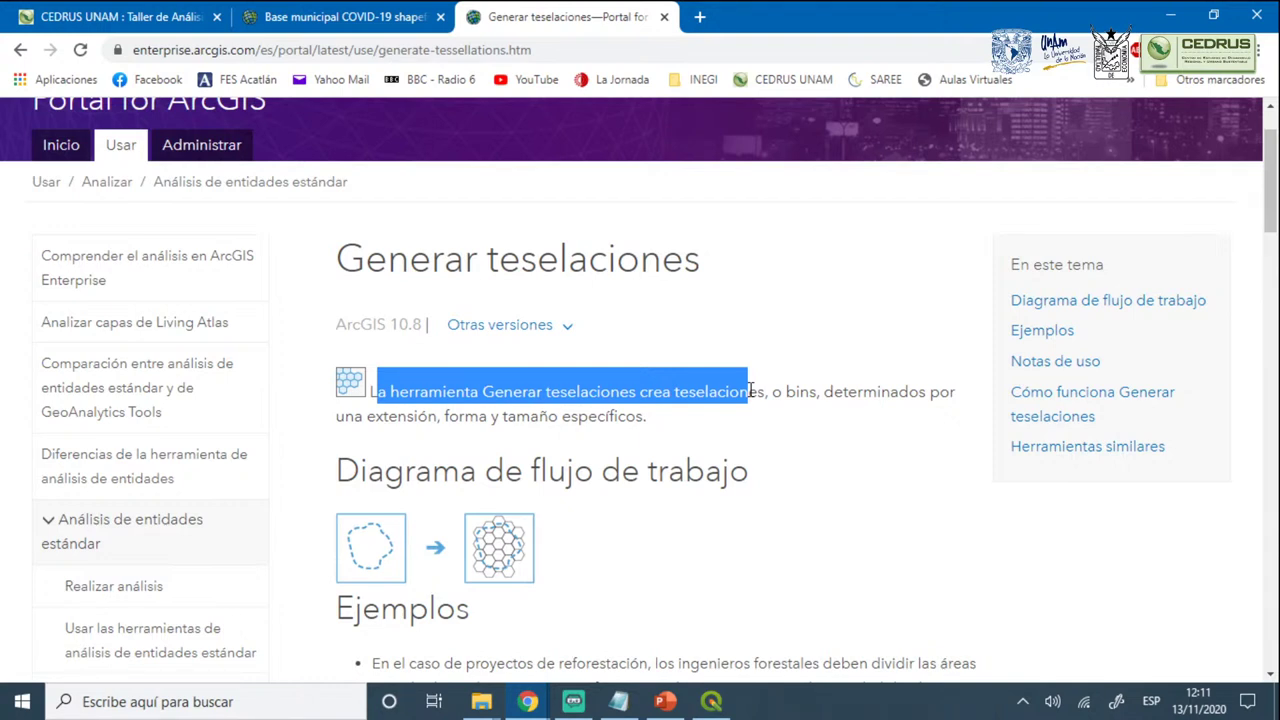
pyautogui.scroll(-5, 701, 470)
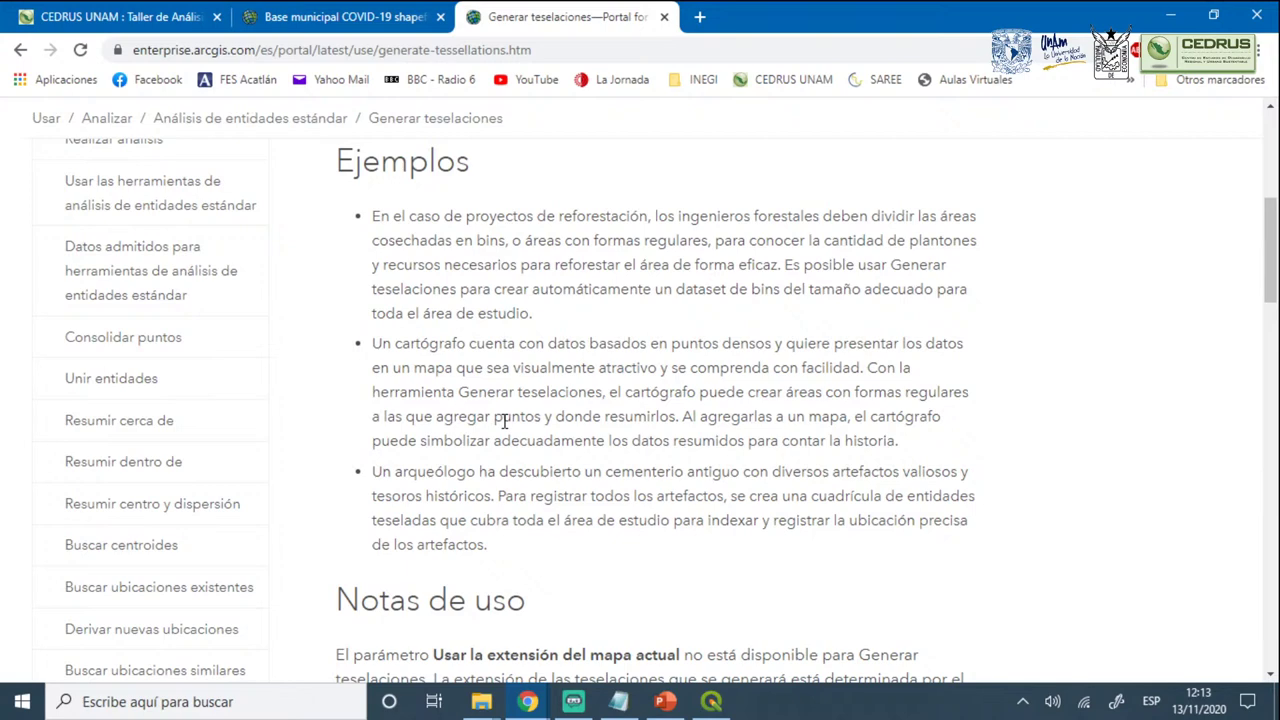
# Switch back to QGIS and hide the temp hexagon grid layer
pyautogui.moveTo(528, 701)
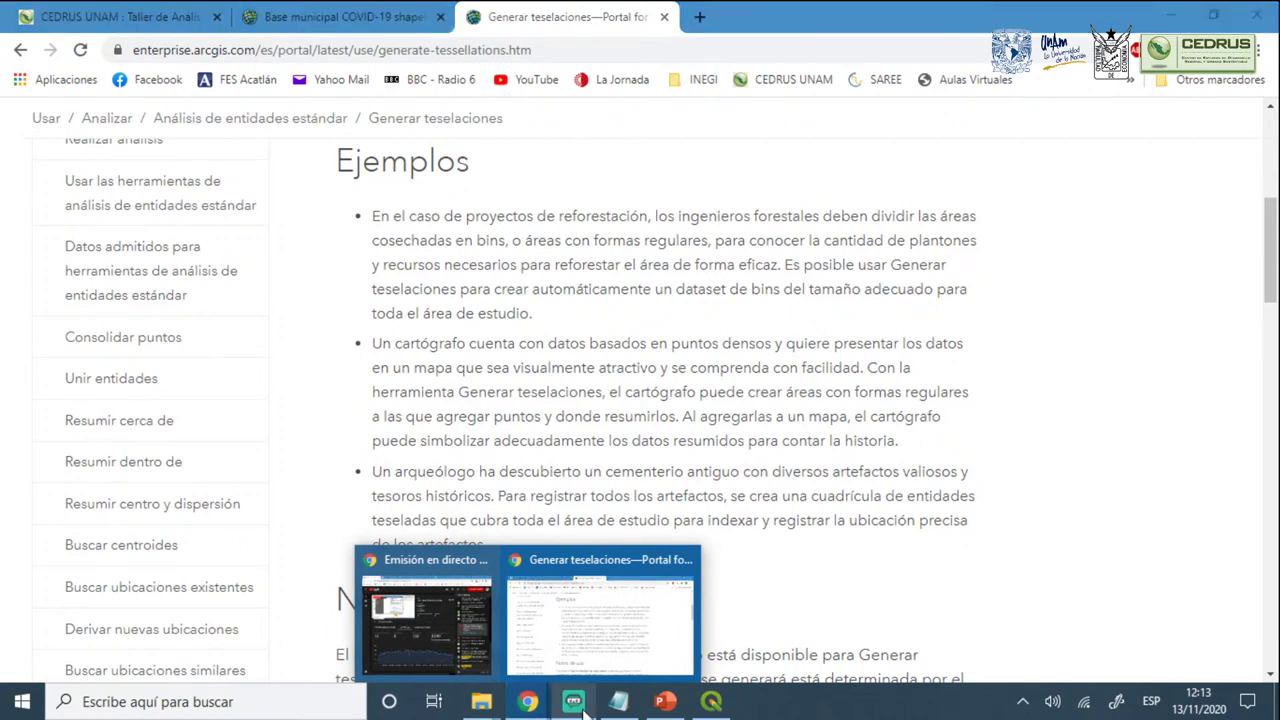
pyautogui.click(708, 702)
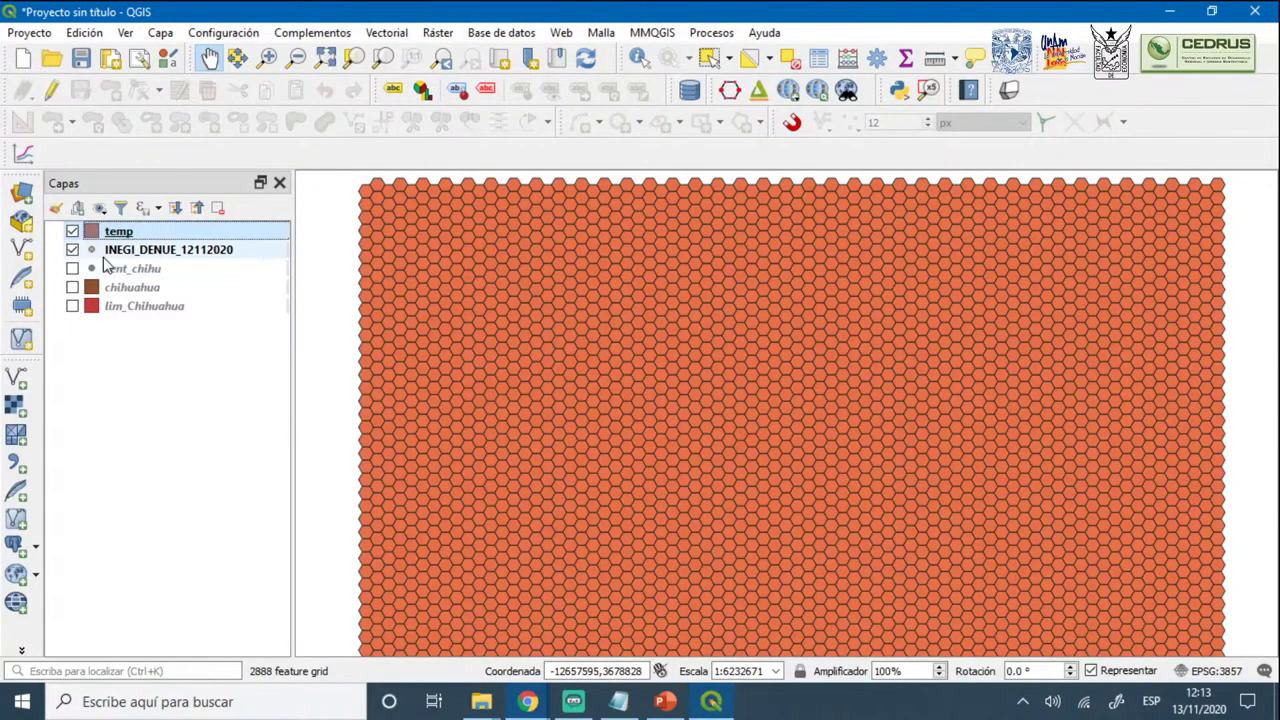
pyautogui.click(72, 231)
# Examine how the INEGI_DENUE_12112020 points are distributed in the dense northern cluster and around it at several scales
pyautogui.scroll(2, 760, 237)
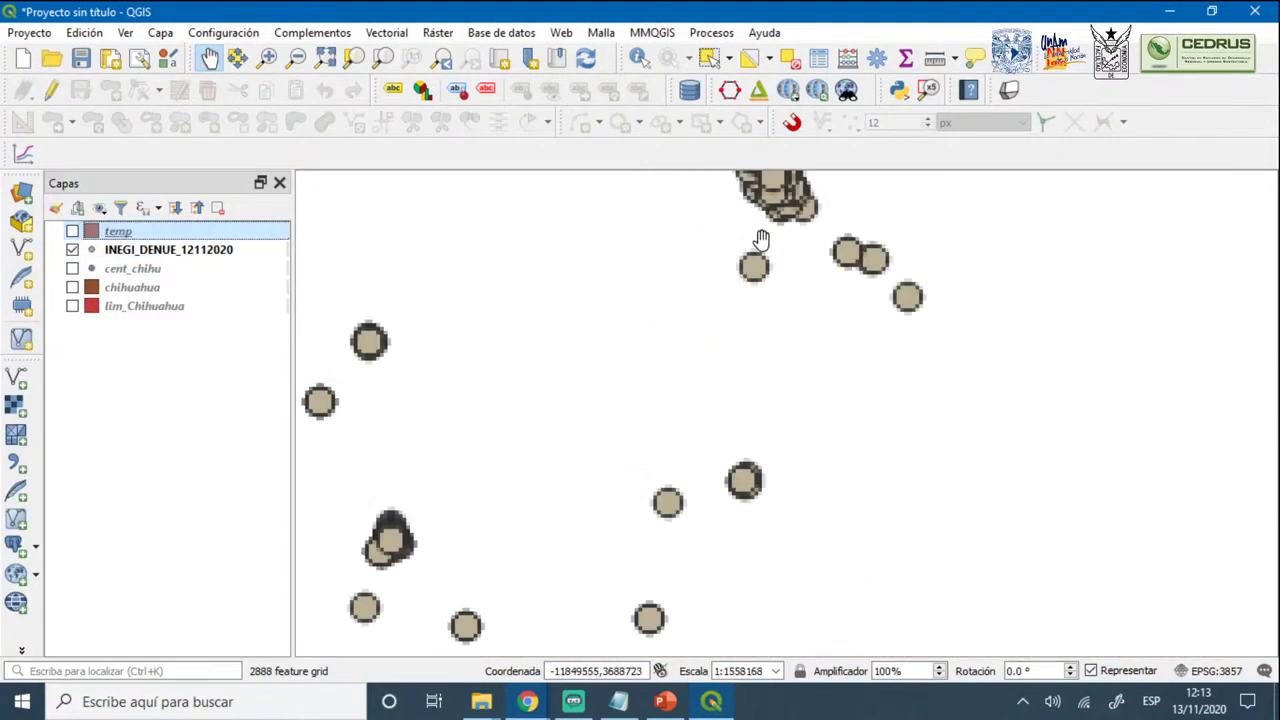
pyautogui.moveTo(760, 229); pyautogui.dragTo(718, 410)
pyautogui.scroll(3, 718, 410)
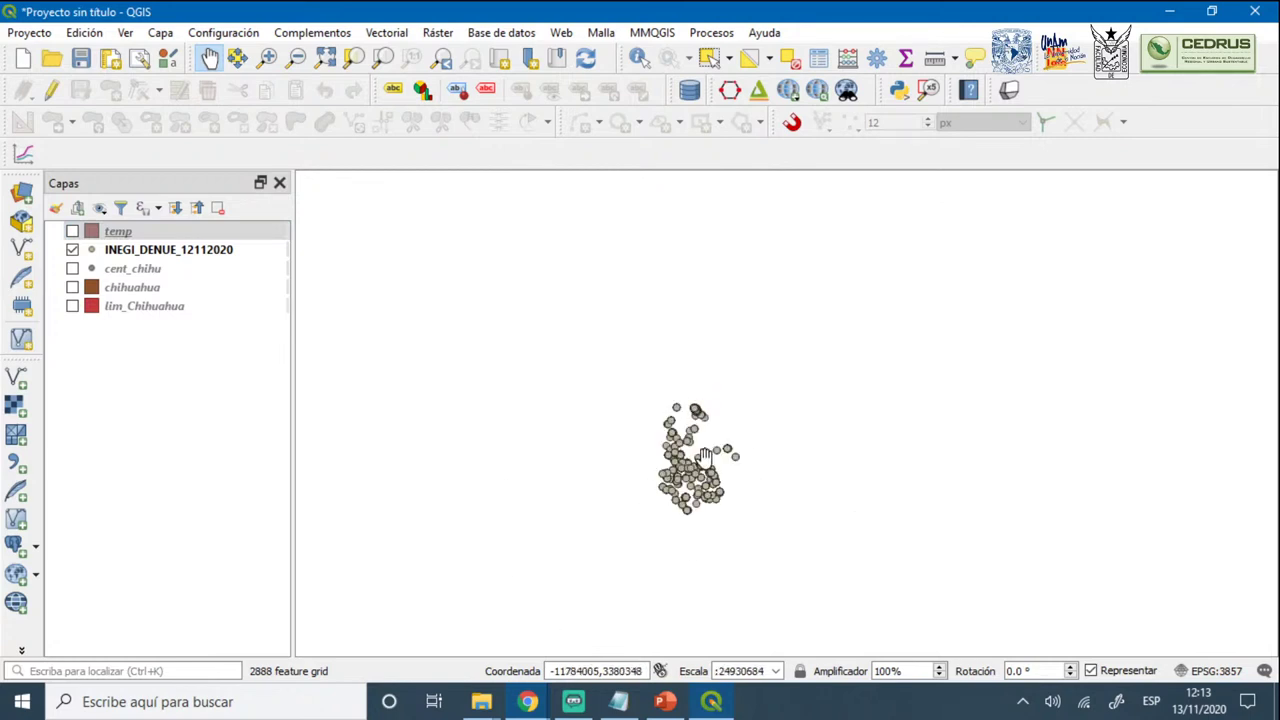
pyautogui.scroll(2, 715, 303)
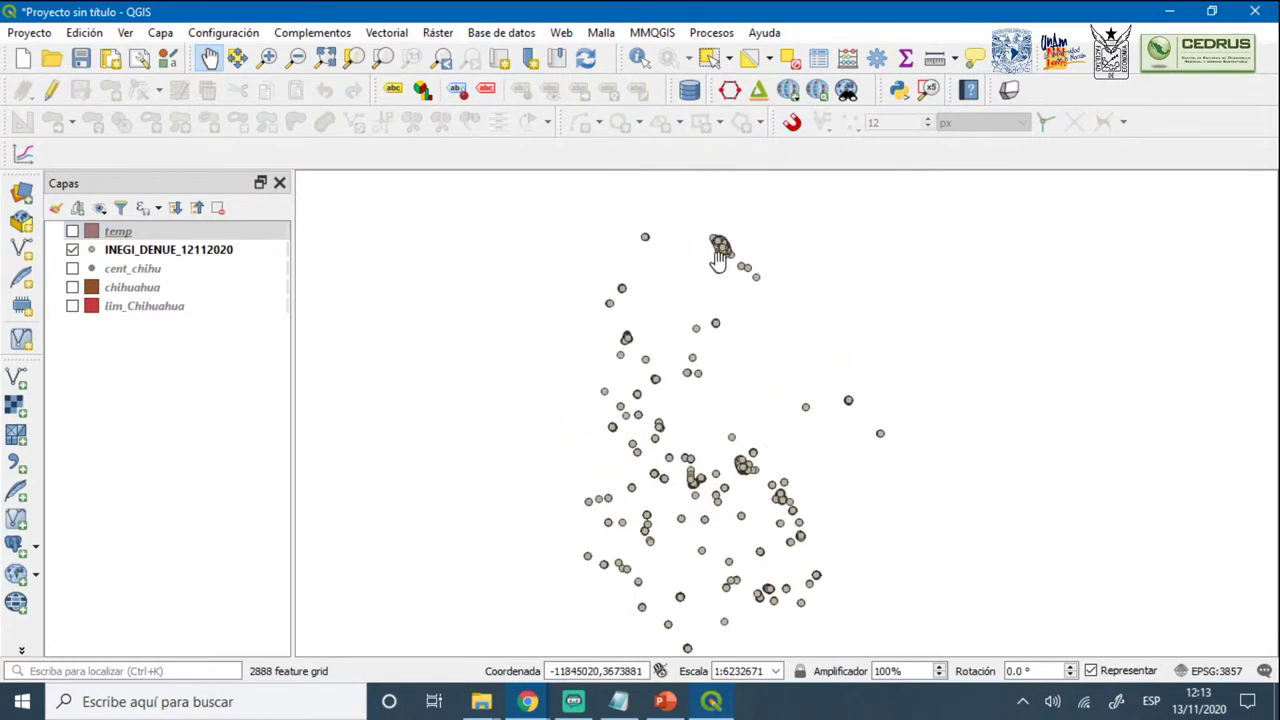
pyautogui.moveTo(717, 240); pyautogui.dragTo(718, 315)
pyautogui.scroll(3, 718, 315)
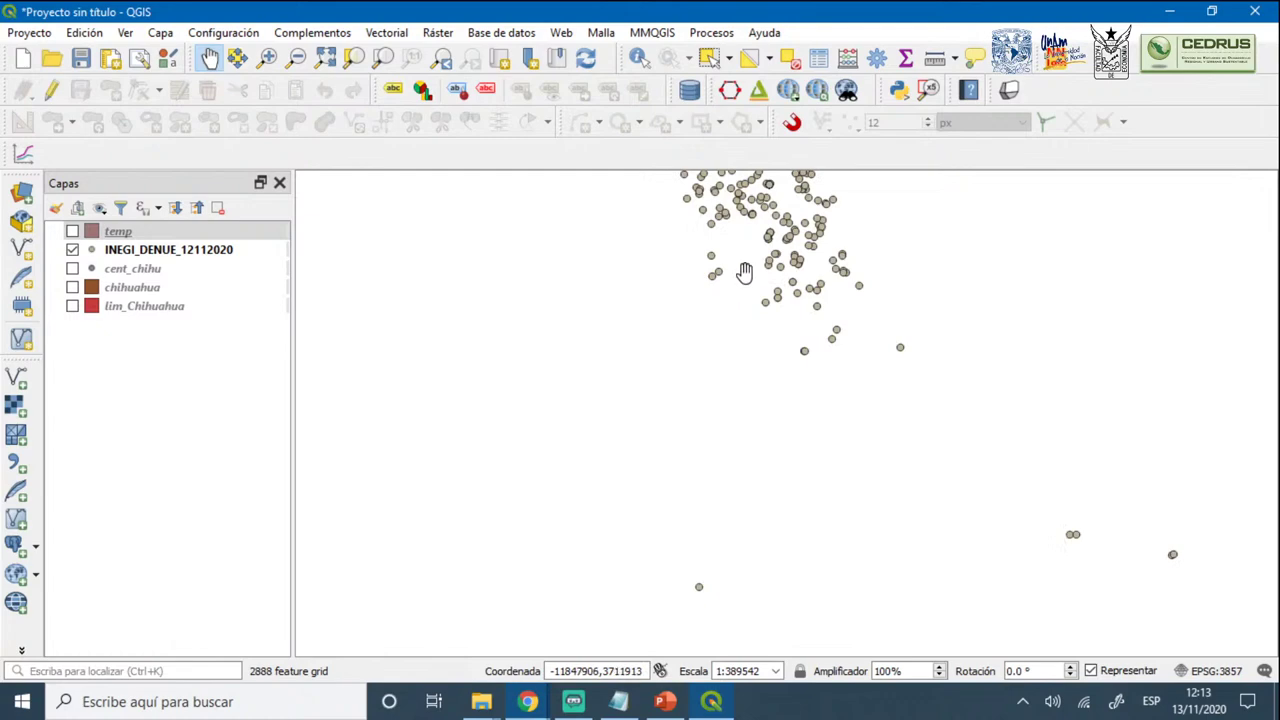
pyautogui.moveTo(746, 271); pyautogui.dragTo(760, 360)
pyautogui.scroll(1, 769, 380)
pyautogui.scroll(-3, 769, 380)
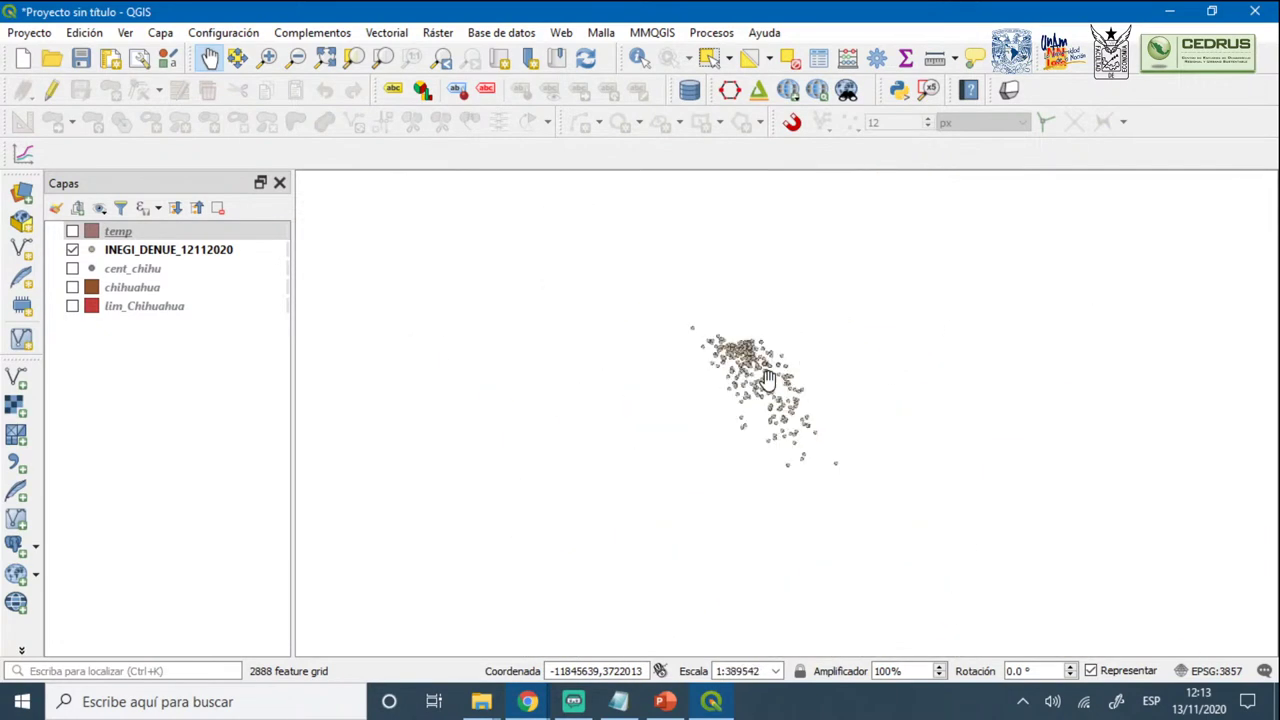
pyautogui.scroll(4, 769, 380)
pyautogui.scroll(-2, 768, 379)
pyautogui.scroll(2, 768, 379)
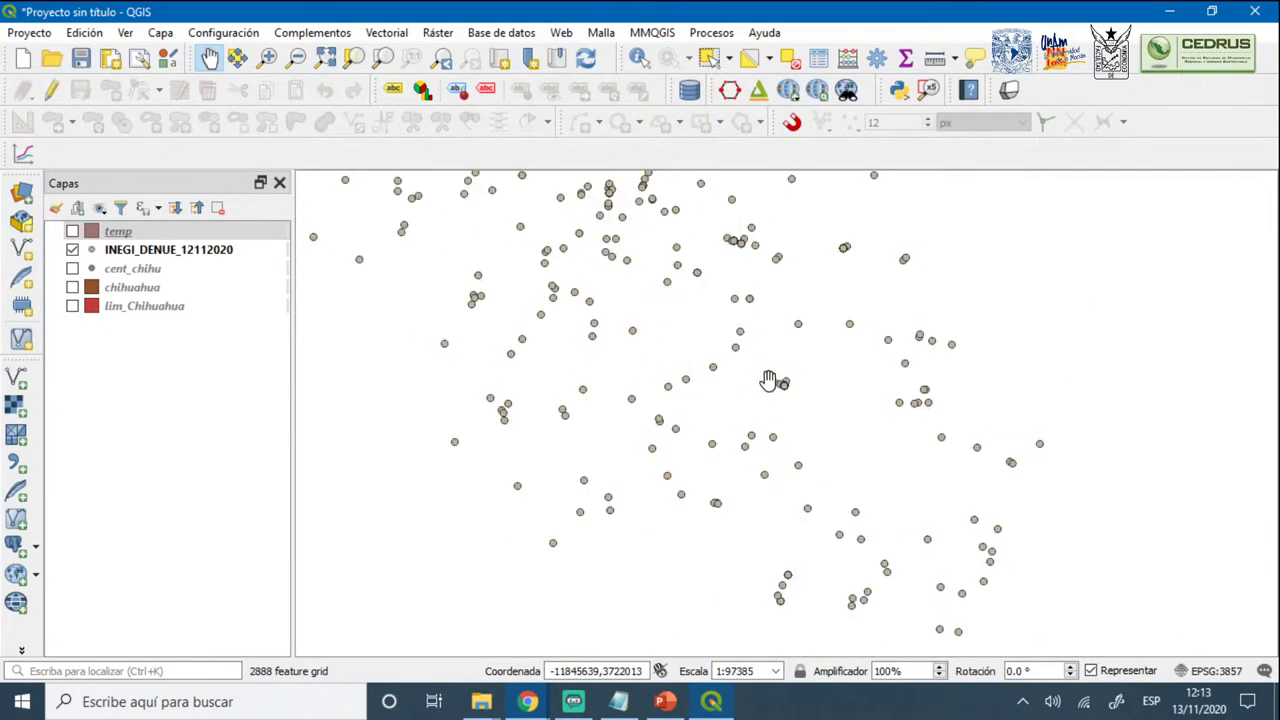
pyautogui.scroll(-4, 768, 380)
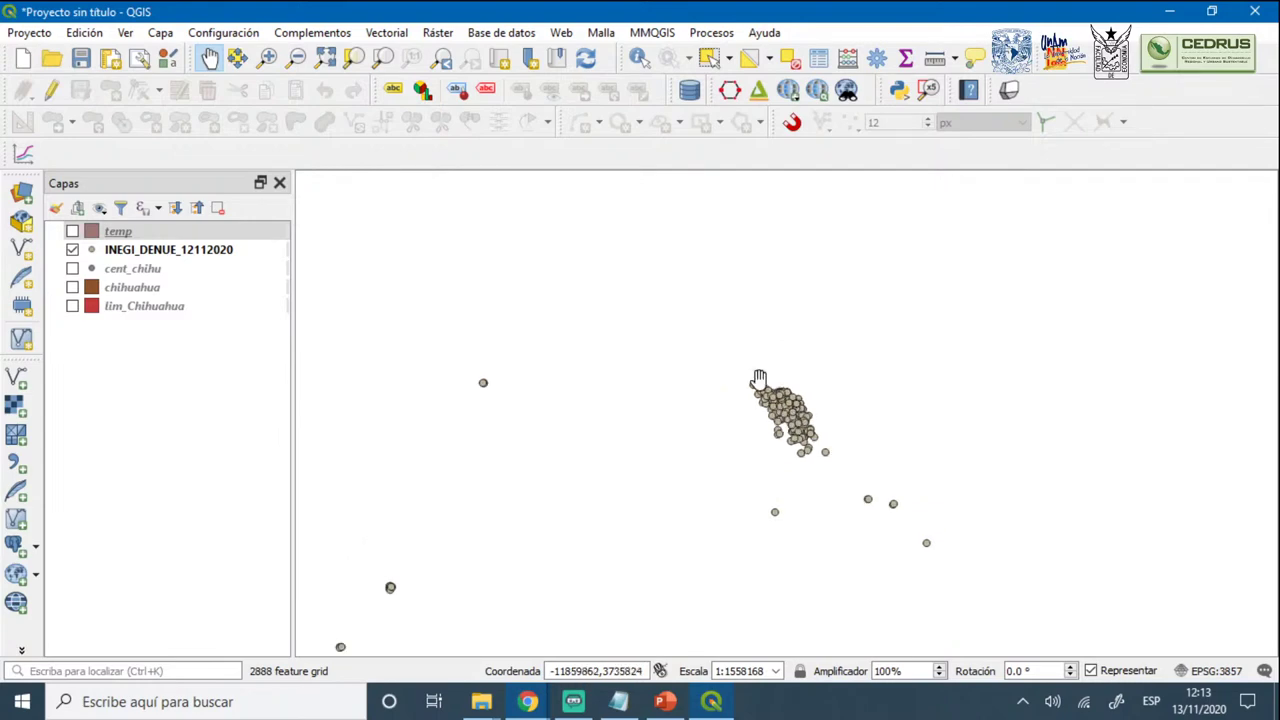
pyautogui.scroll(4, 760, 380)
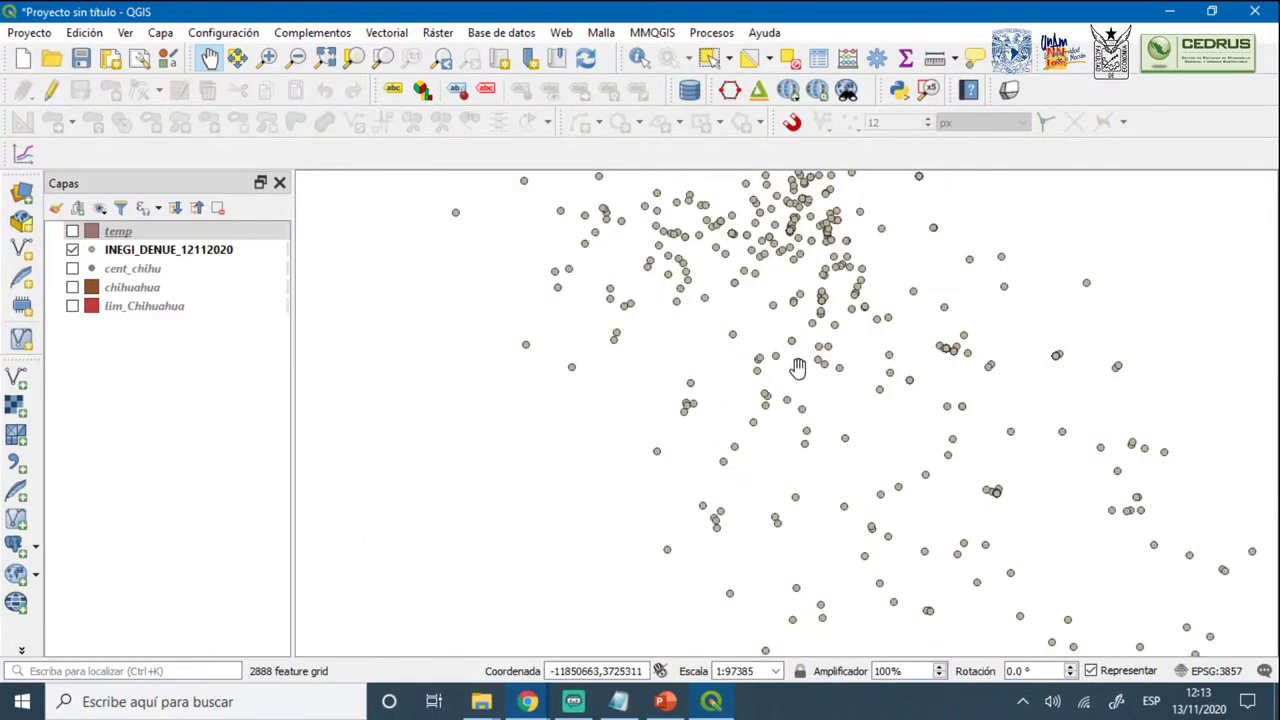
pyautogui.scroll(1, 798, 368)
pyautogui.scroll(-2, 798, 368)
pyautogui.scroll(1, 798, 368)
pyautogui.moveTo(800, 300); pyautogui.dragTo(806, 413)
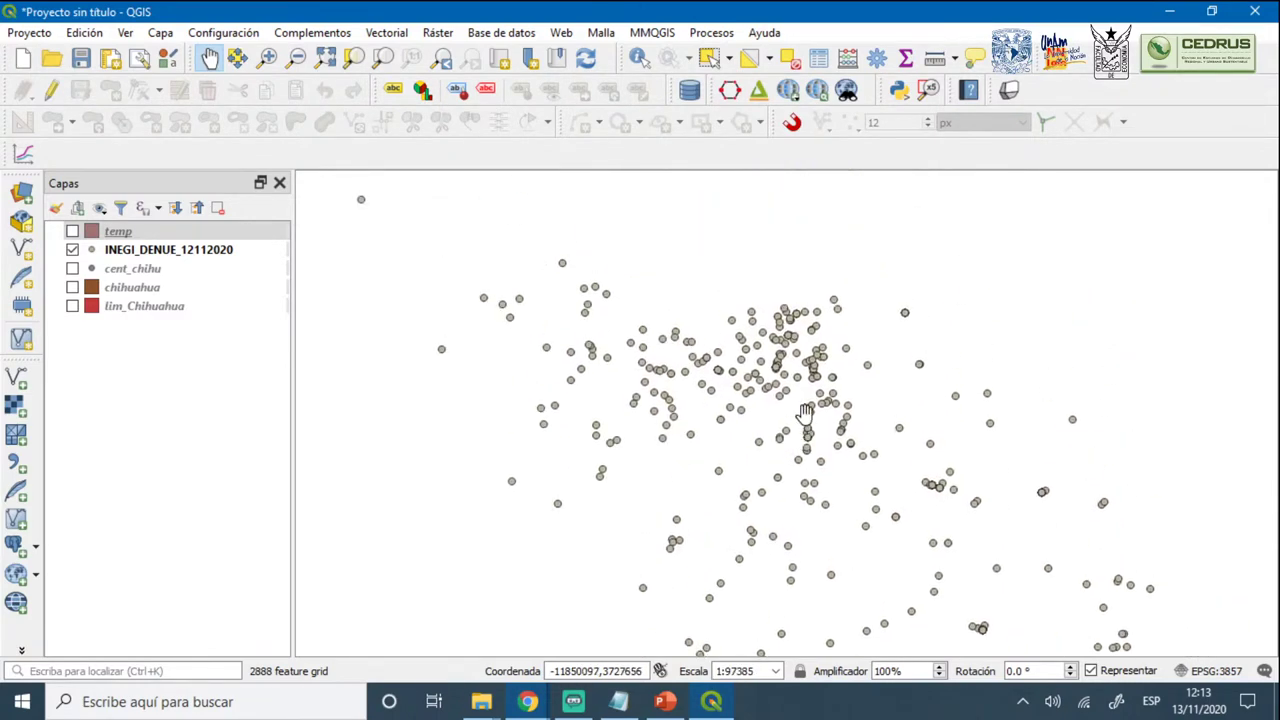
pyautogui.scroll(3, 802, 366)
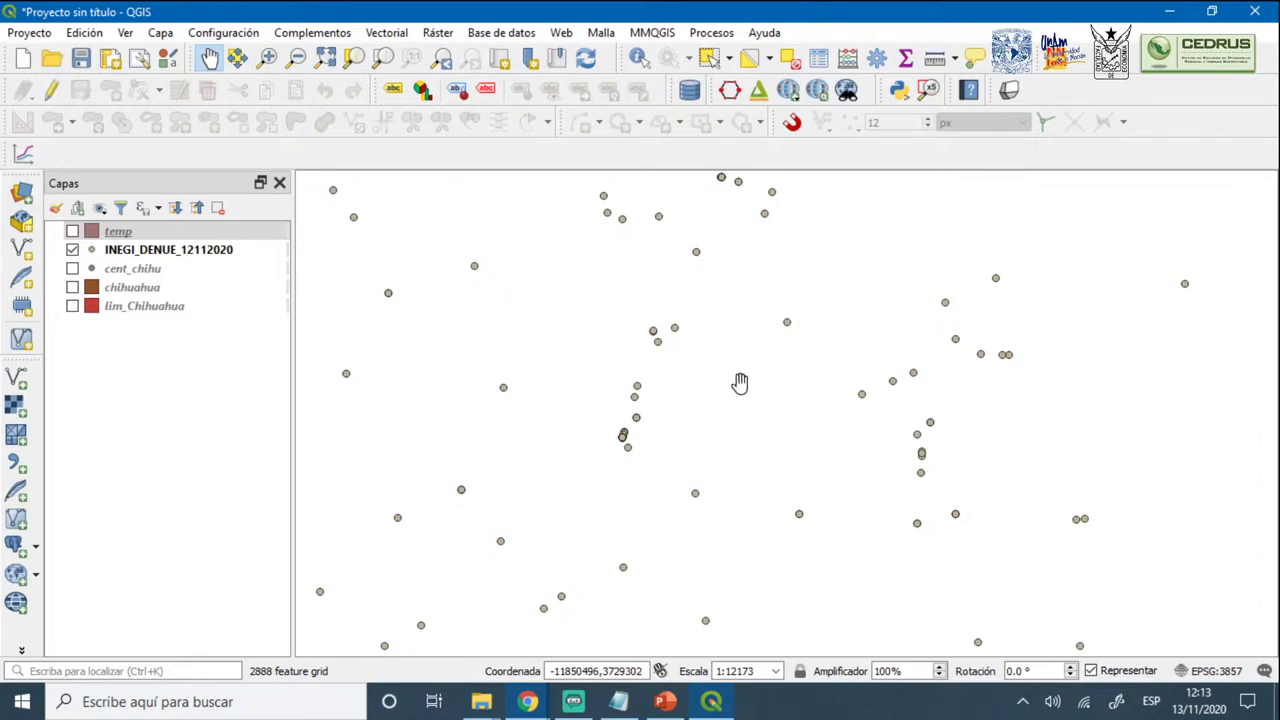
pyautogui.scroll(-7, 740, 383)
pyautogui.moveTo(733, 540); pyautogui.dragTo(751, 363)
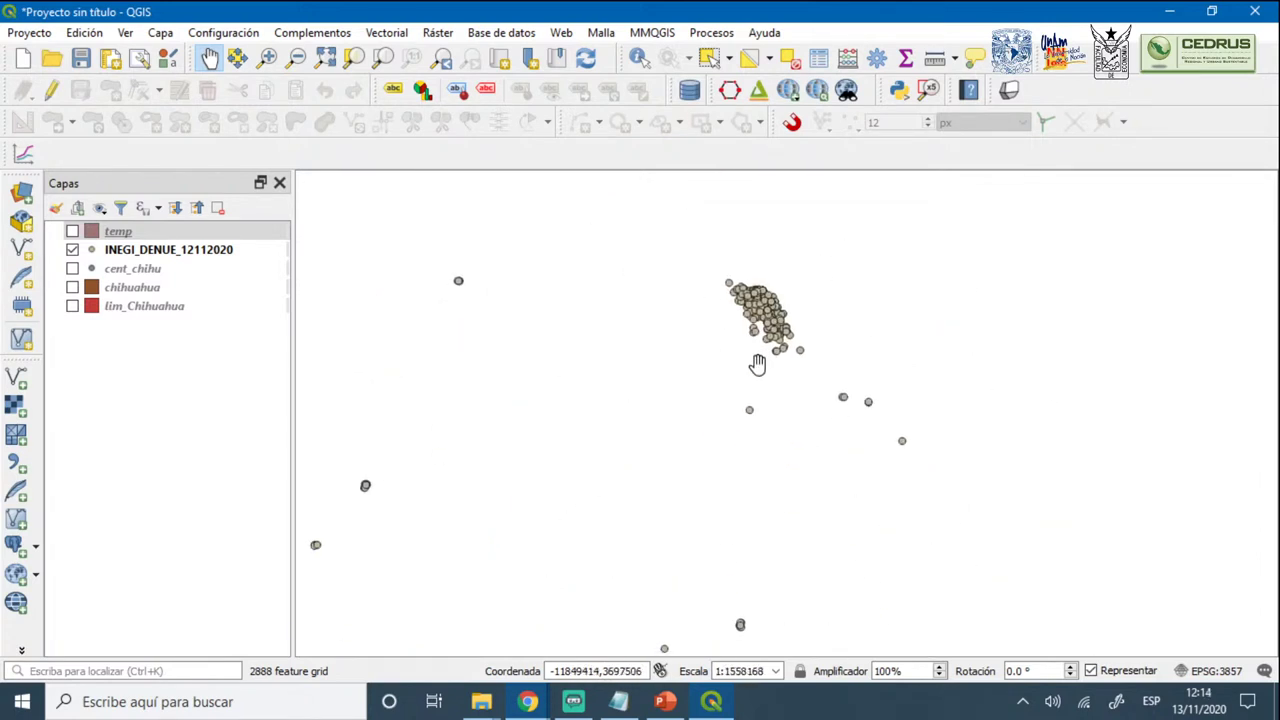
# Show the temp hexagon grid layer again over the full extent of the INEGI_DENUE_12112020 points
pyautogui.scroll(-4, 738, 415)
pyautogui.click(326, 58)
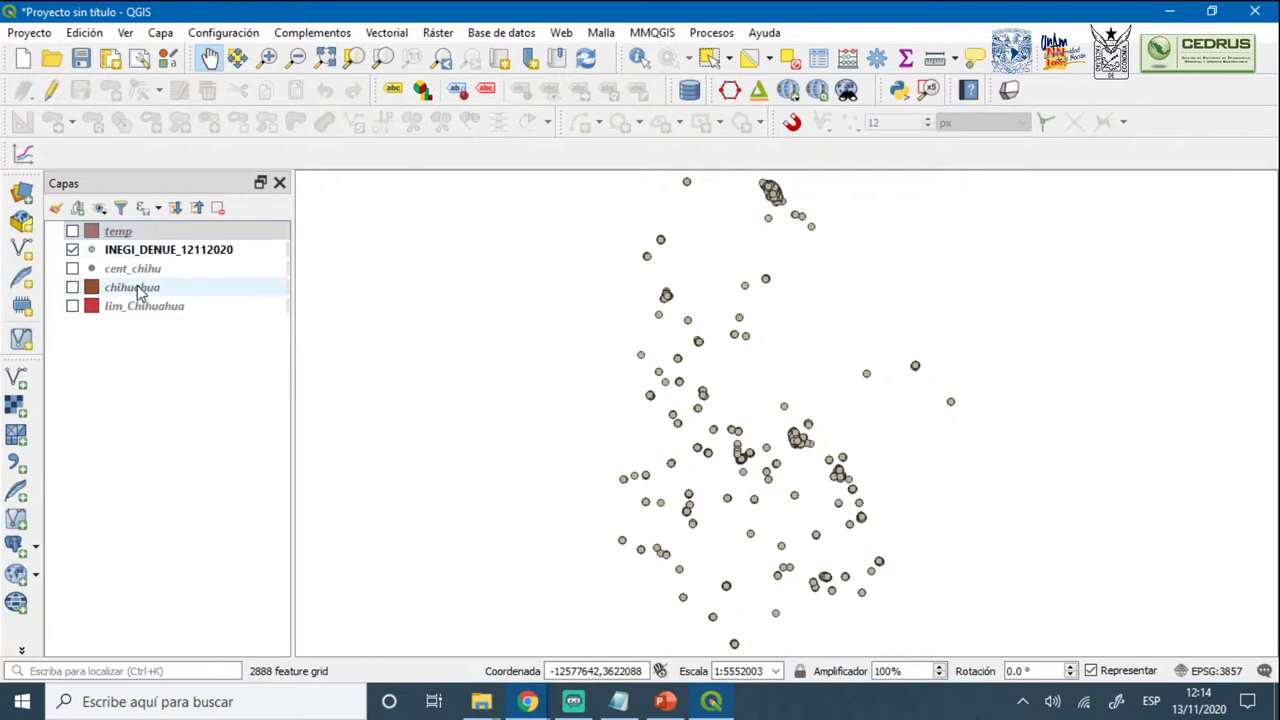
pyautogui.click(72, 231)
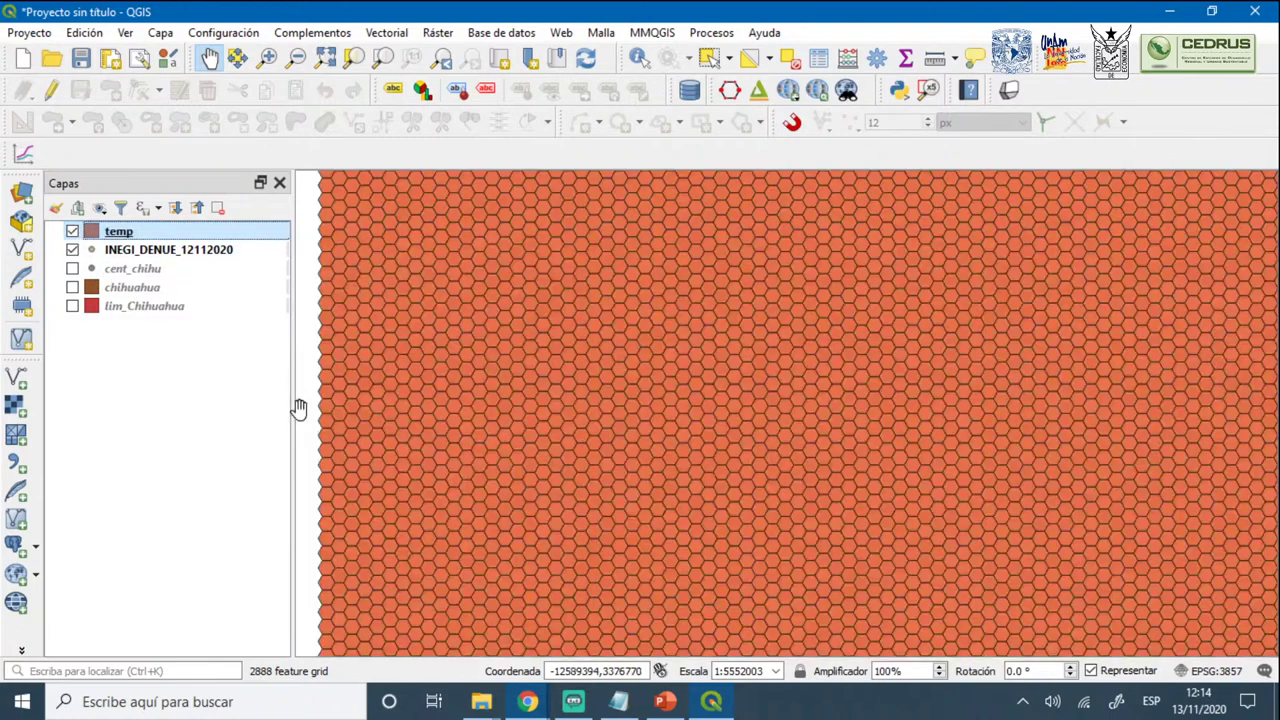
# Examine the temp hexagon grid's cell size and overall coverage at a closer scale and at its whole extent
pyautogui.scroll(-1, 640, 390)
pyautogui.scroll(1, 640, 390)
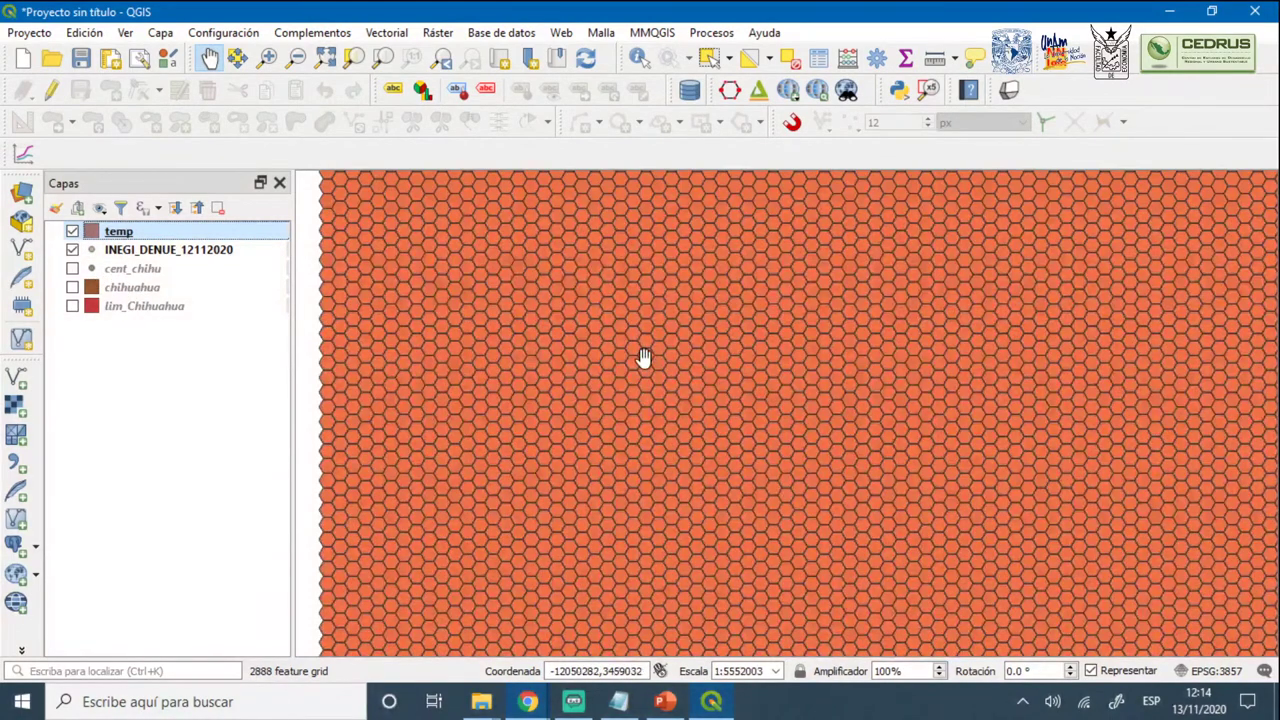
pyautogui.scroll(-1, 643, 357)
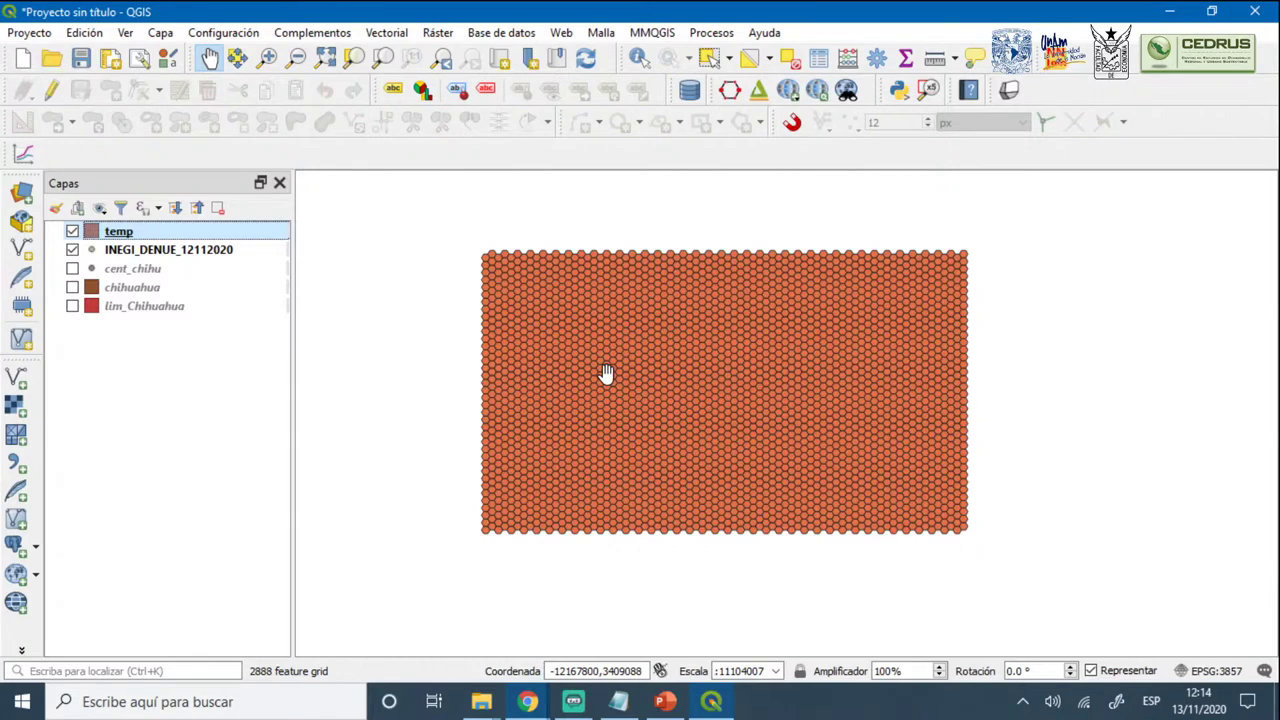
pyautogui.scroll(1, 614, 367)
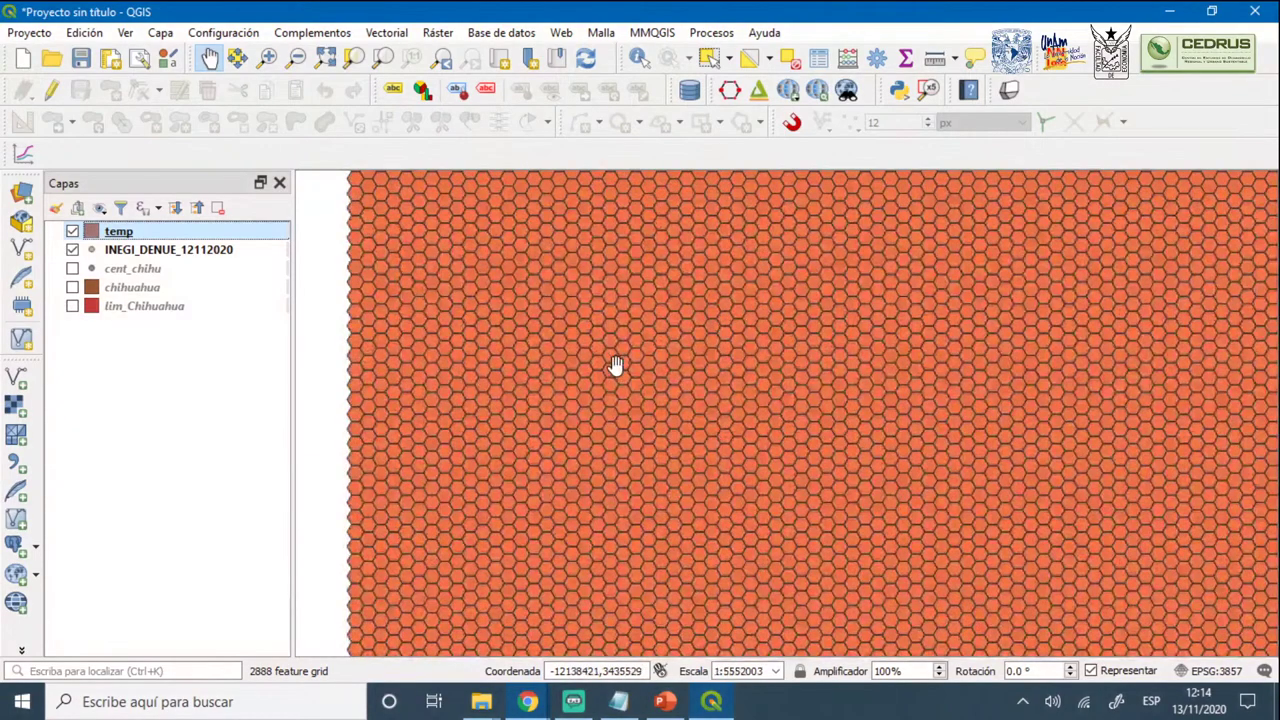
pyautogui.scroll(-1, 615, 365)
pyautogui.scroll(1, 615, 365)
pyautogui.scroll(-1, 615, 365)
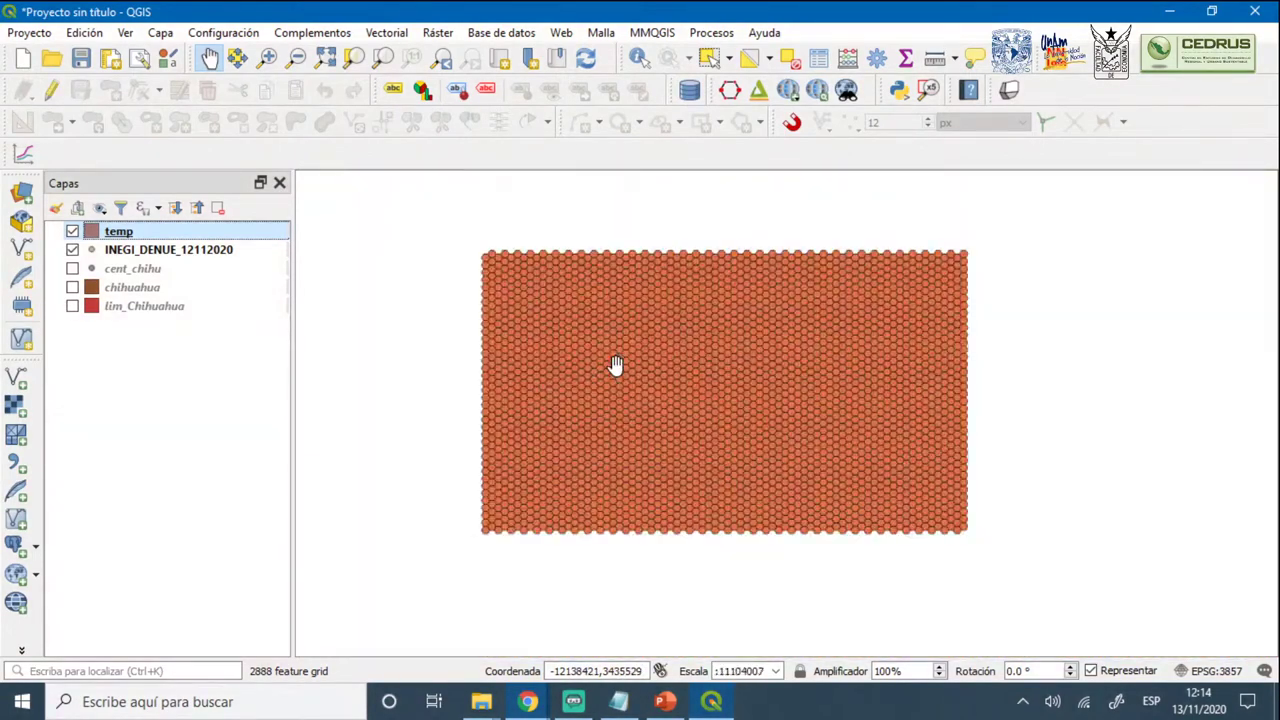
pyautogui.scroll(1, 615, 365)
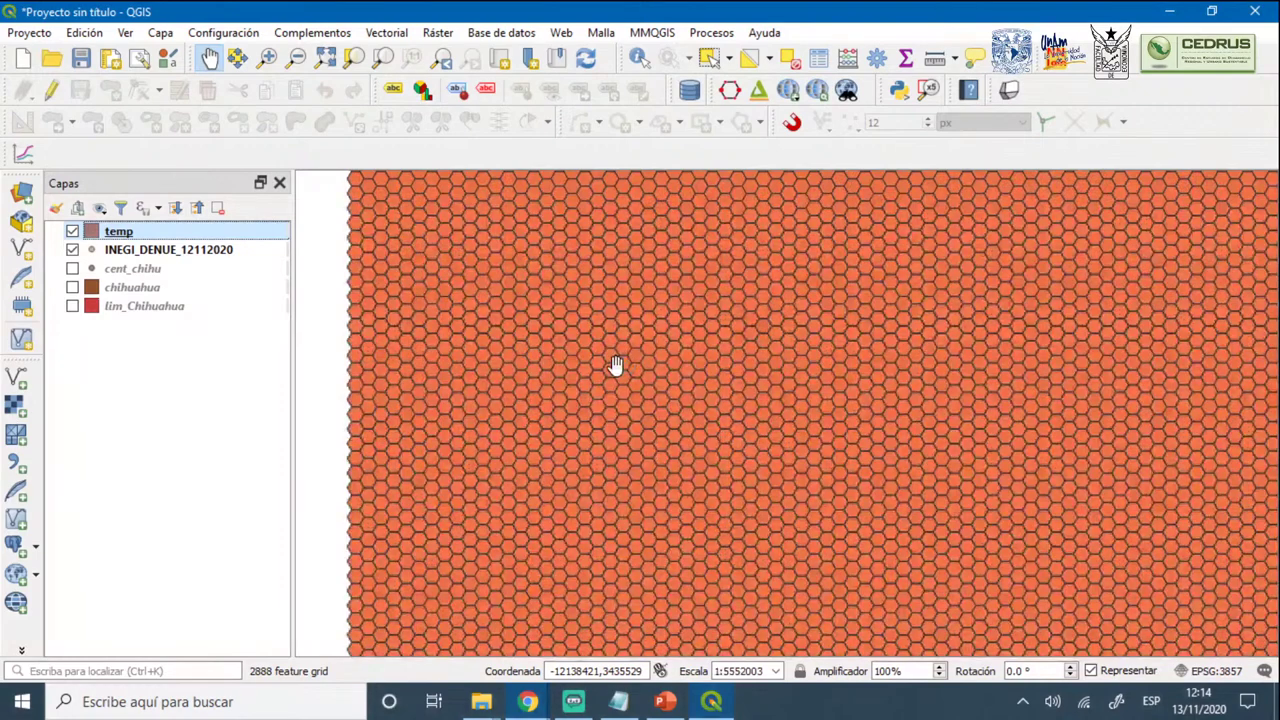
pyautogui.scroll(-1, 615, 365)
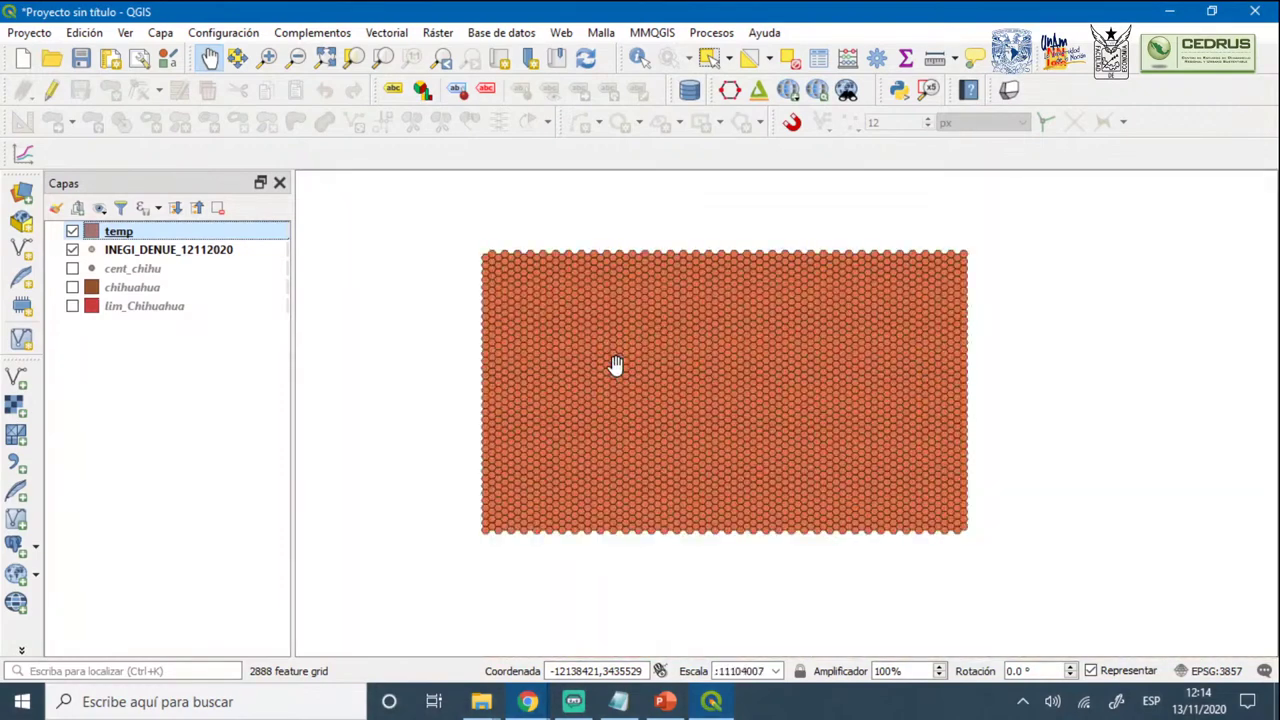
# Select by location the temp hexagons that intersect the INEGI_DENUE_12112020 points, creating a new selection
pyautogui.click(388, 38)
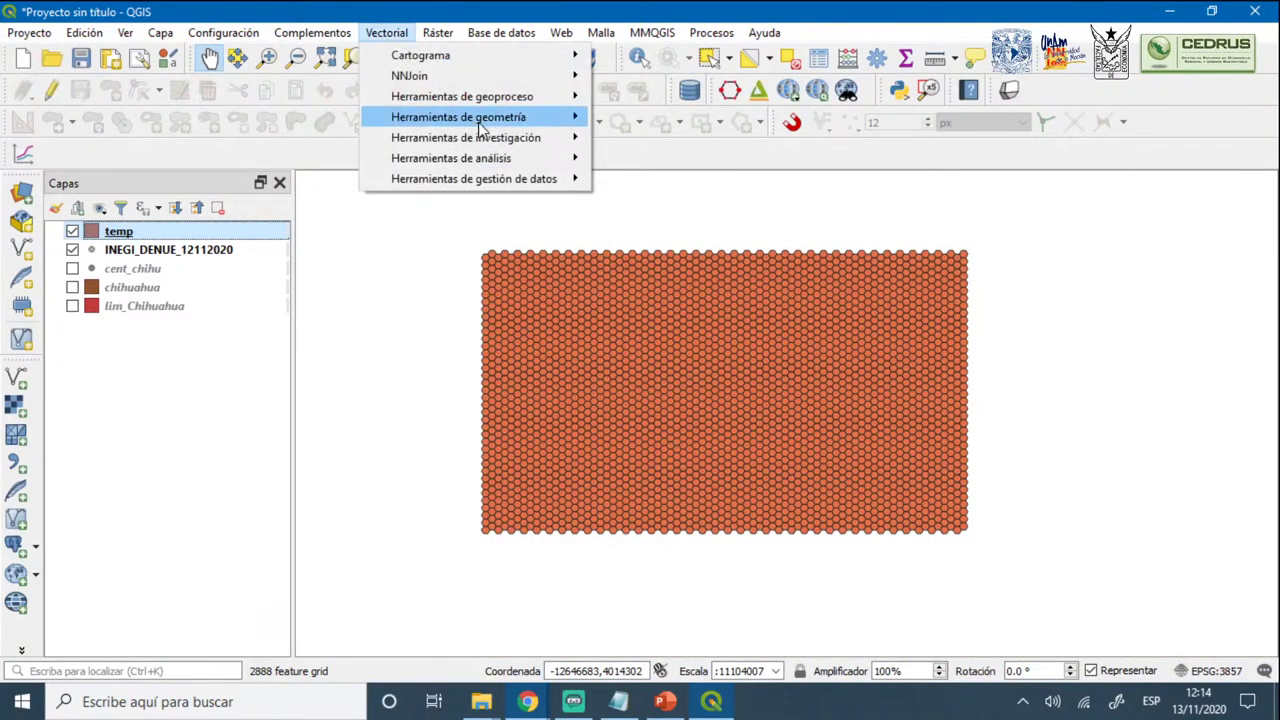
pyautogui.moveTo(490, 142)
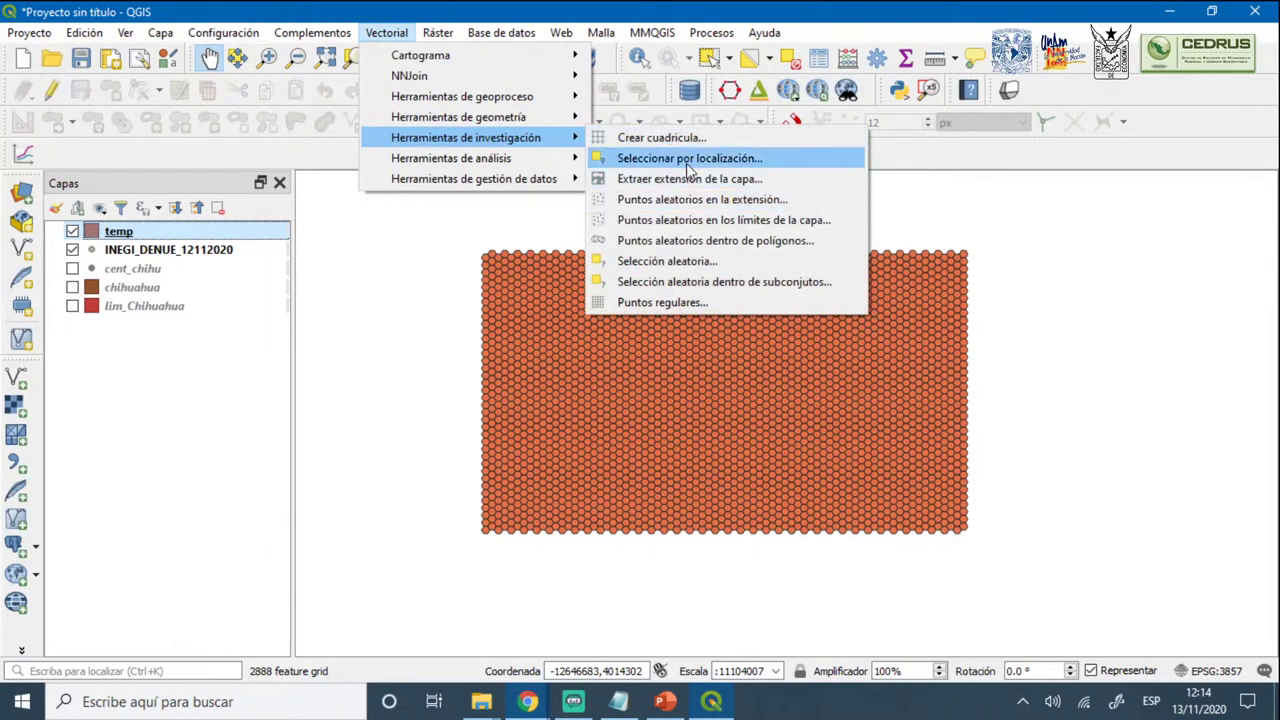
pyautogui.click(688, 161)
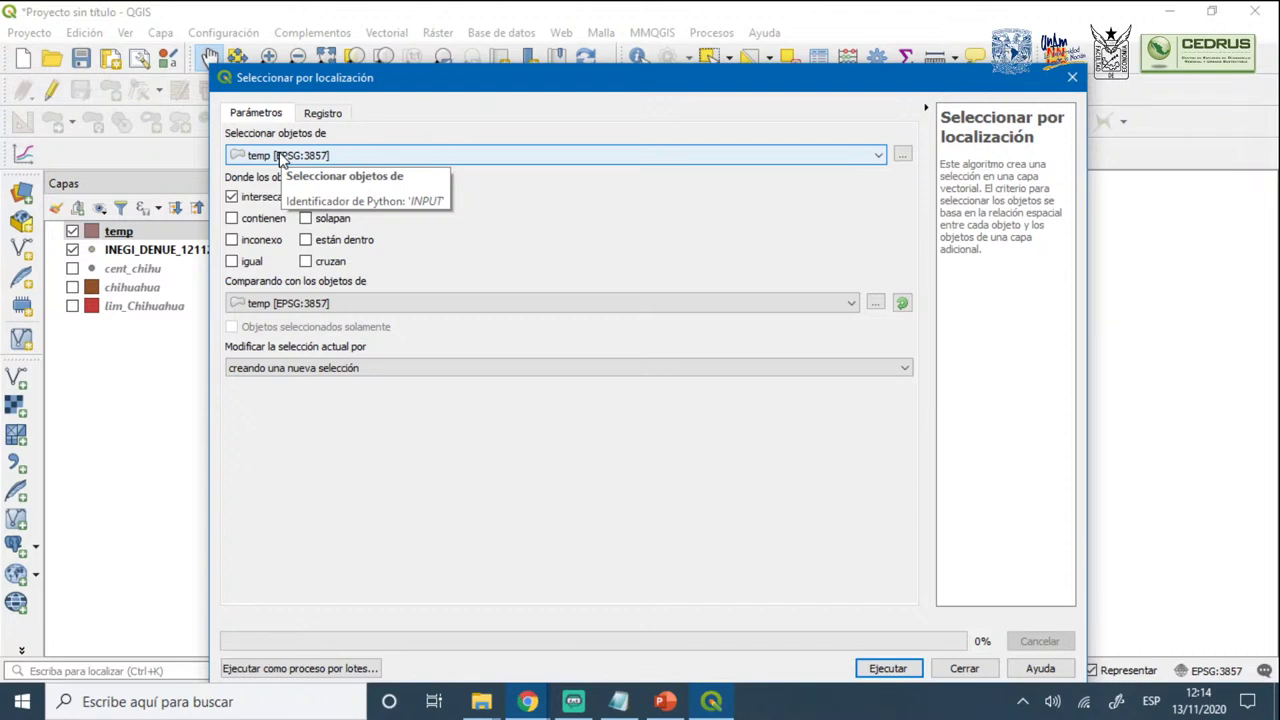
pyautogui.click(338, 306)
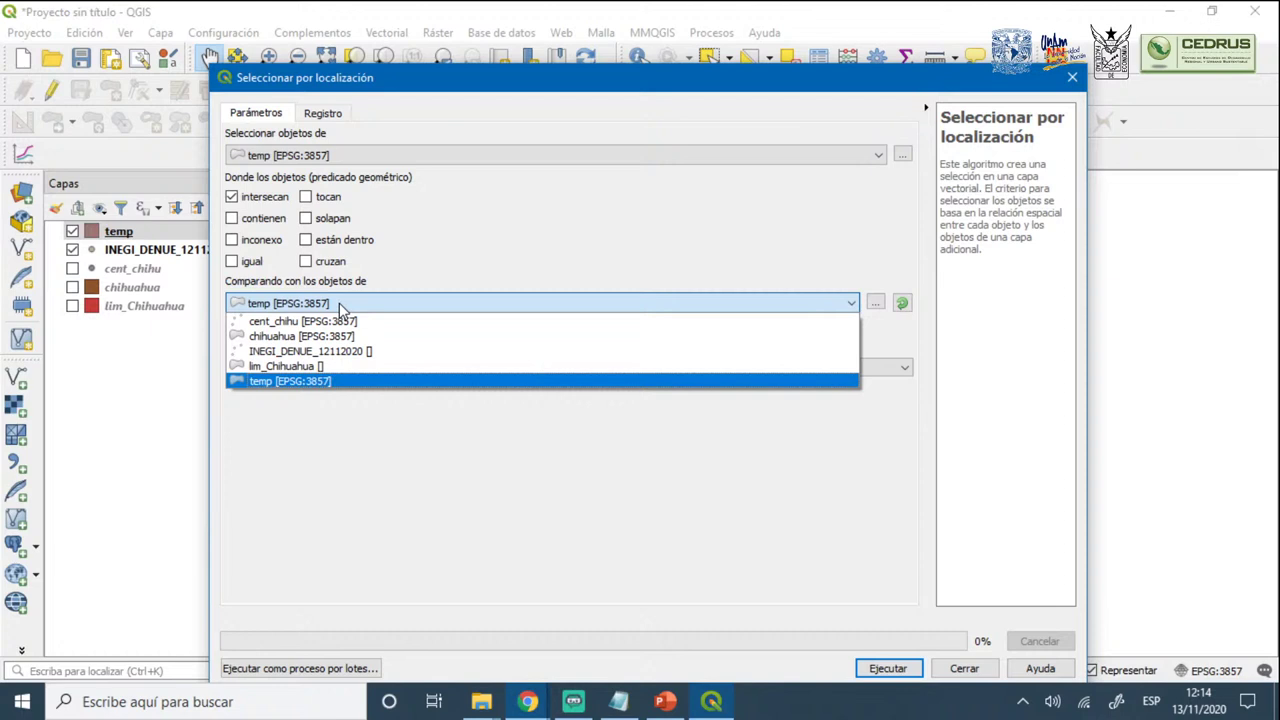
pyautogui.click(322, 352)
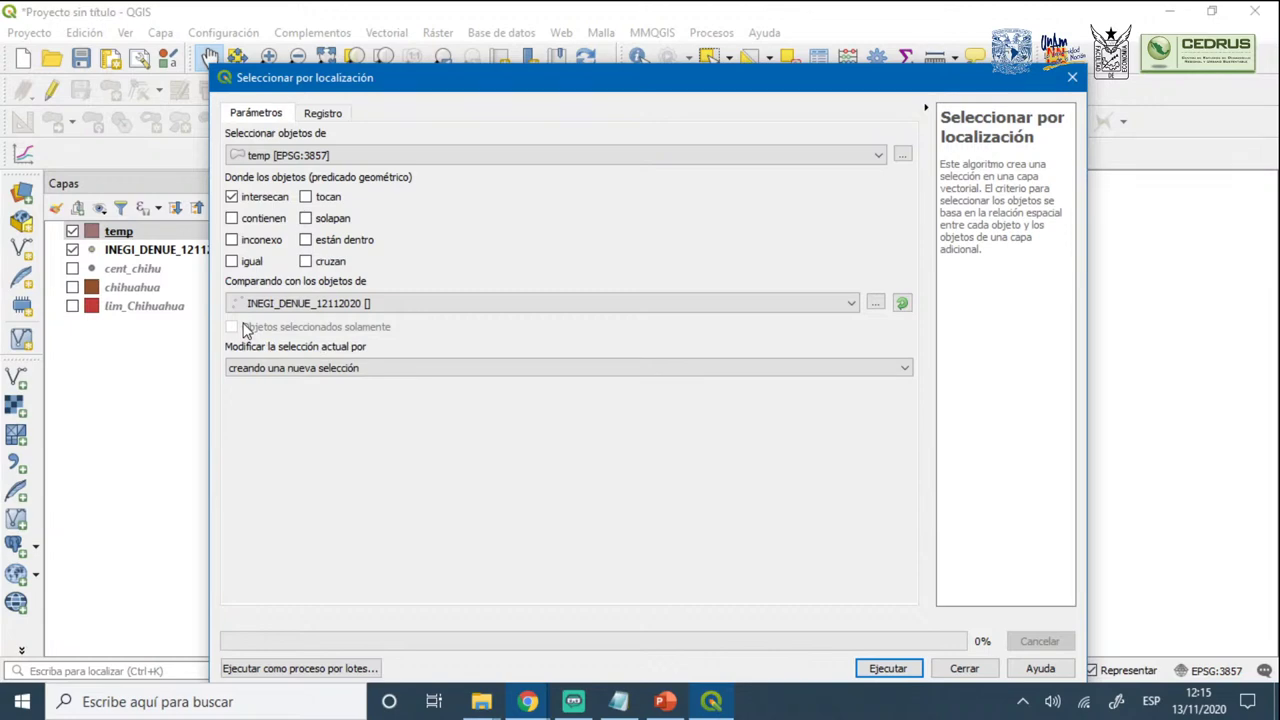
pyautogui.click(887, 668)
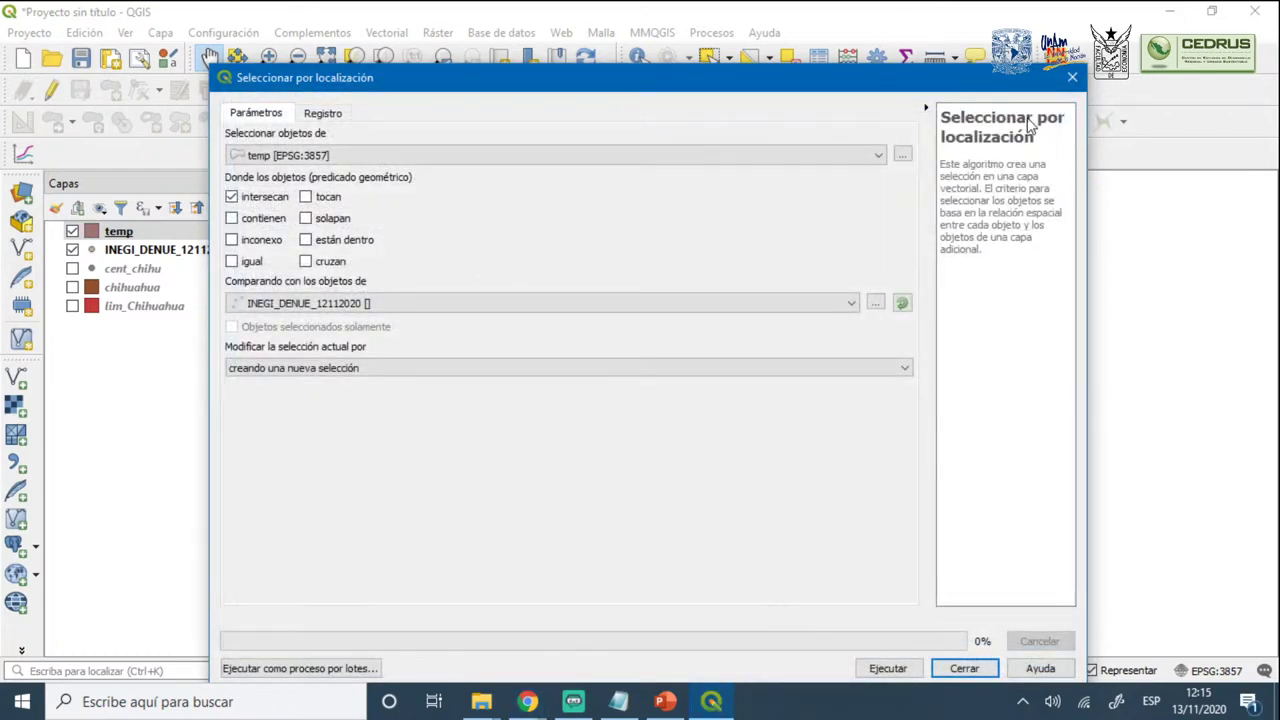
pyautogui.click(1073, 77)
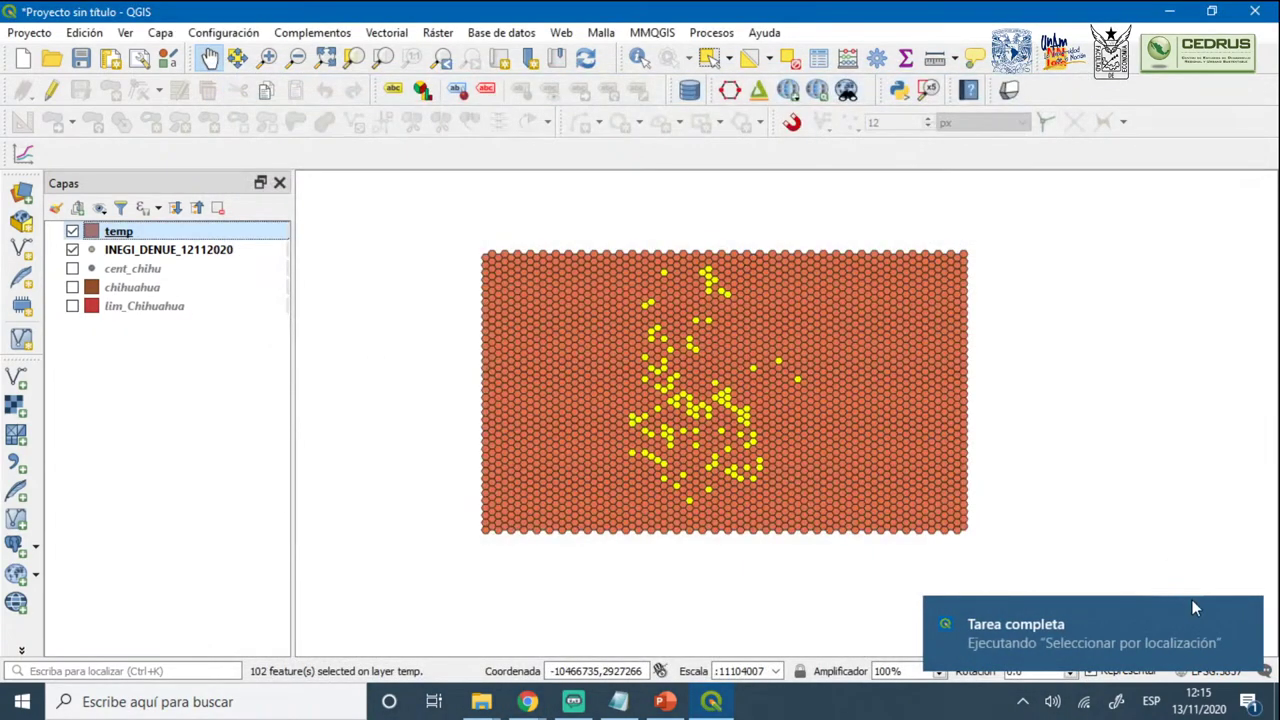
# Examine how the selected hexagons are distributed across the temp grid at several scales
pyautogui.scroll(1, 678, 407)
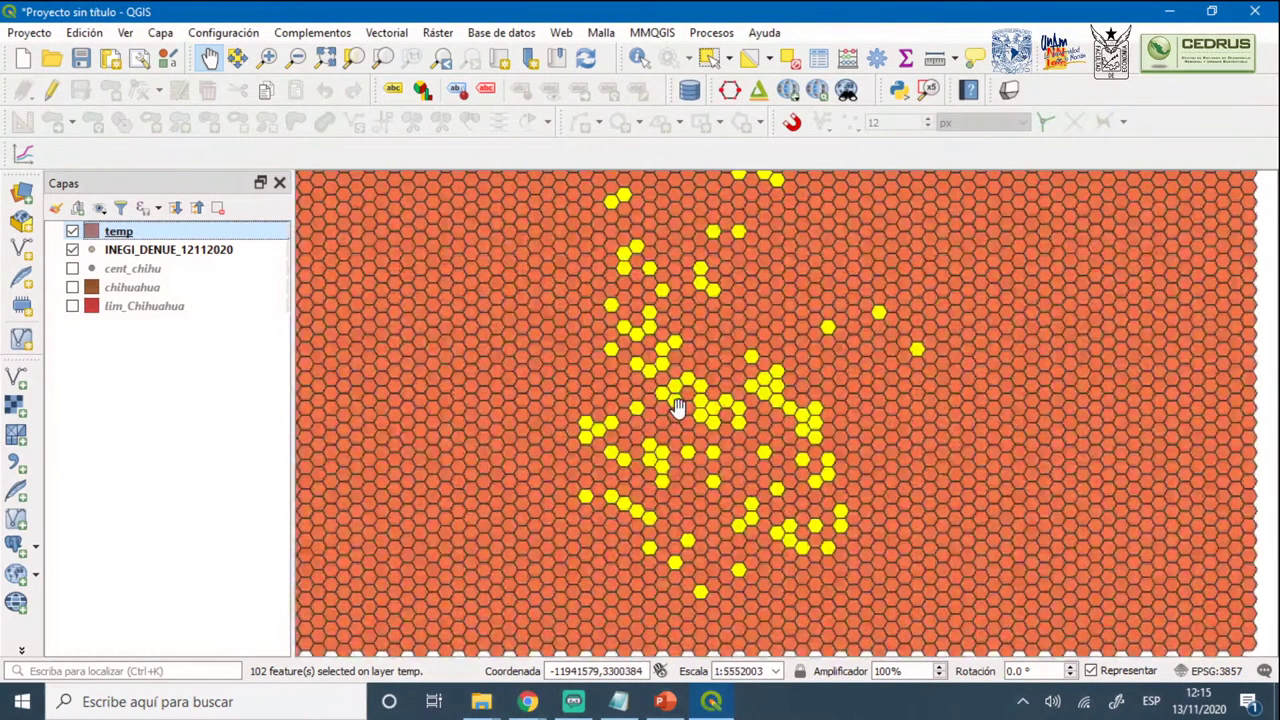
pyautogui.scroll(-1, 670, 410)
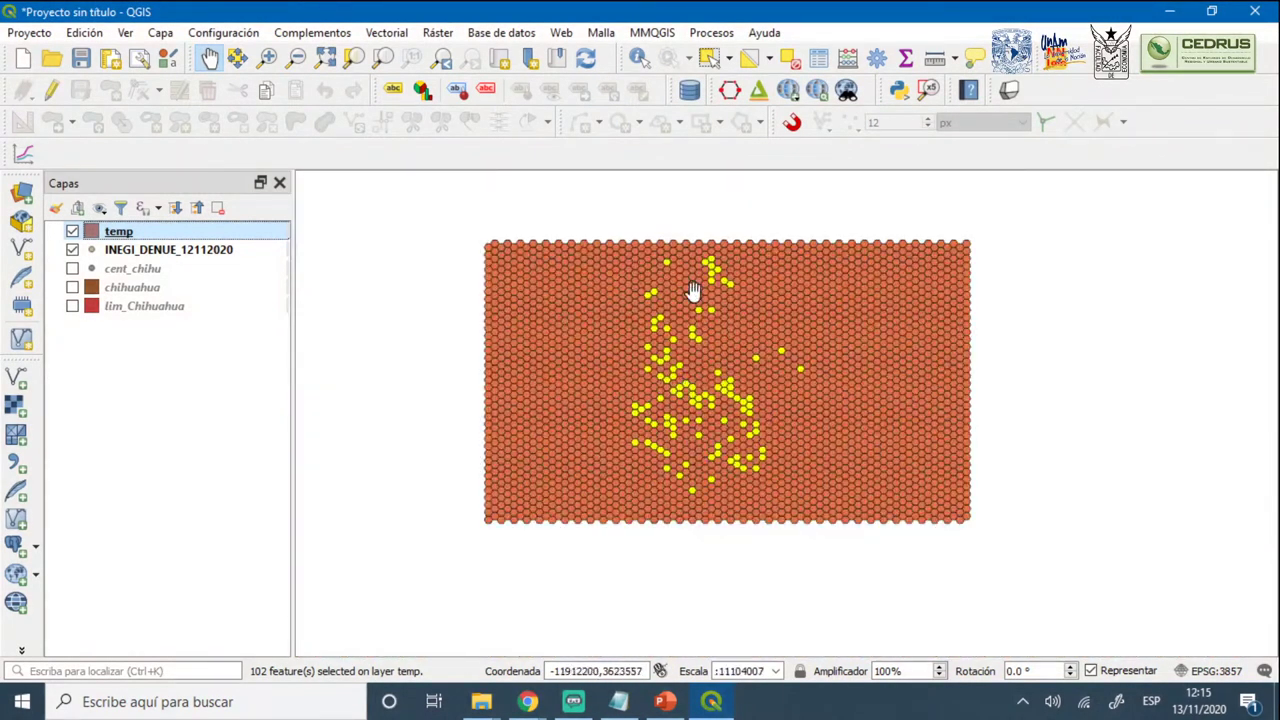
pyautogui.scroll(1, 707, 412)
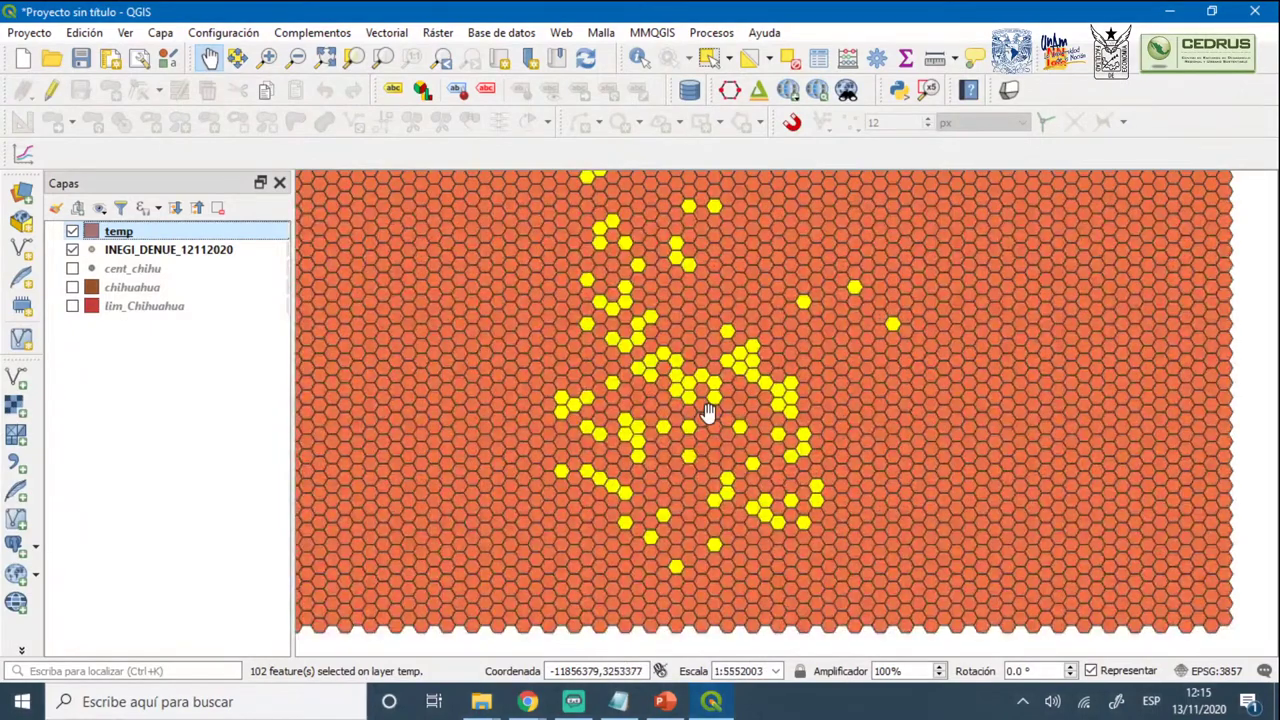
pyautogui.scroll(1, 707, 412)
pyautogui.scroll(-2, 717, 416)
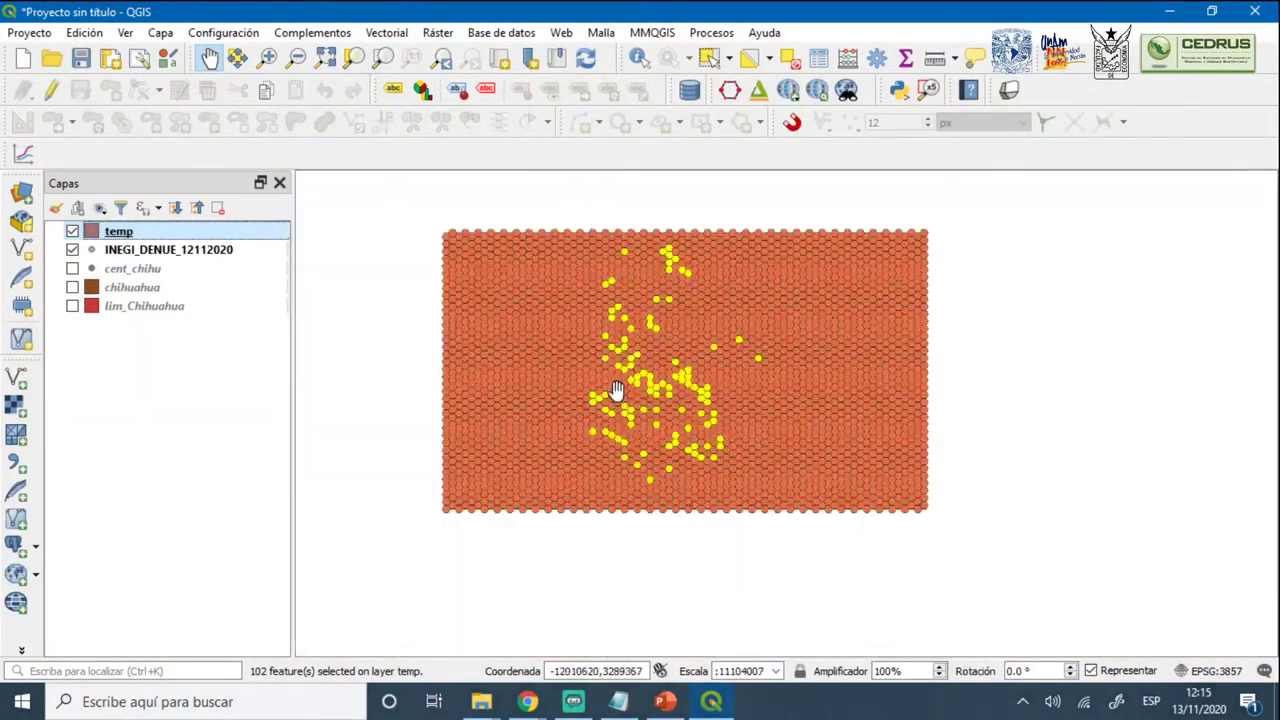
pyautogui.scroll(1, 635, 393)
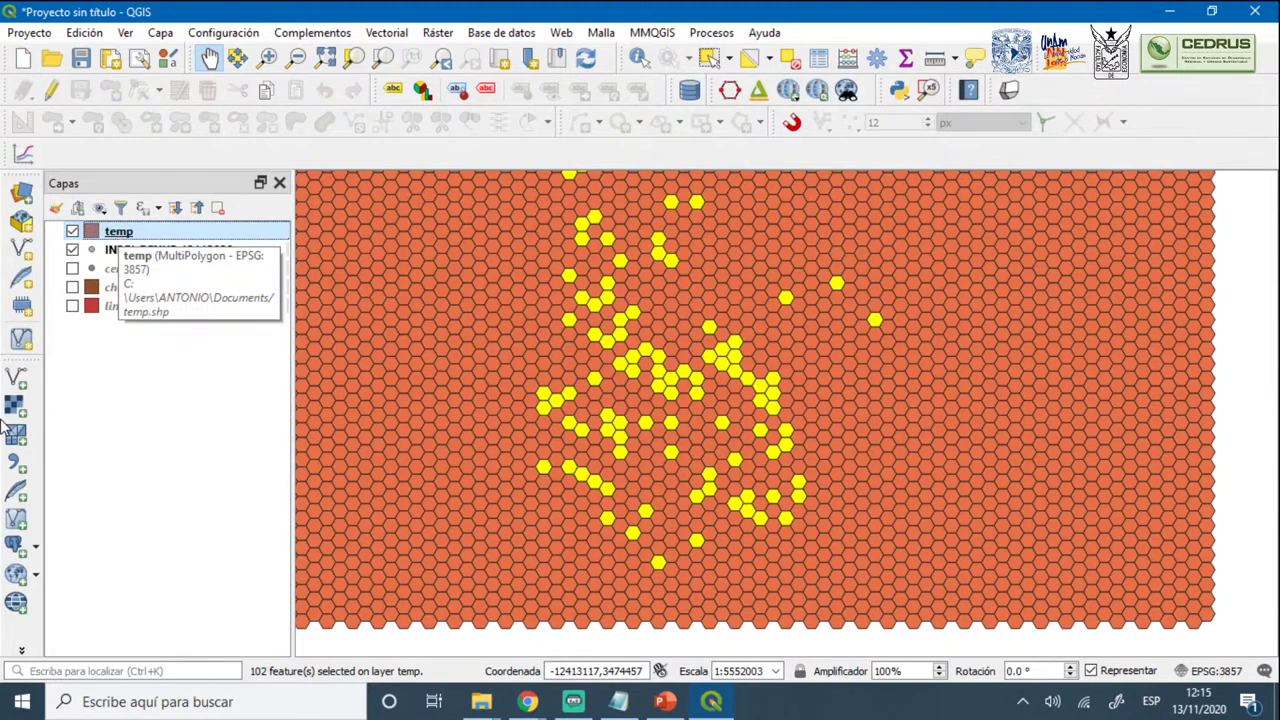
pyautogui.rightClick(108, 234)
pyautogui.moveTo(200, 577)
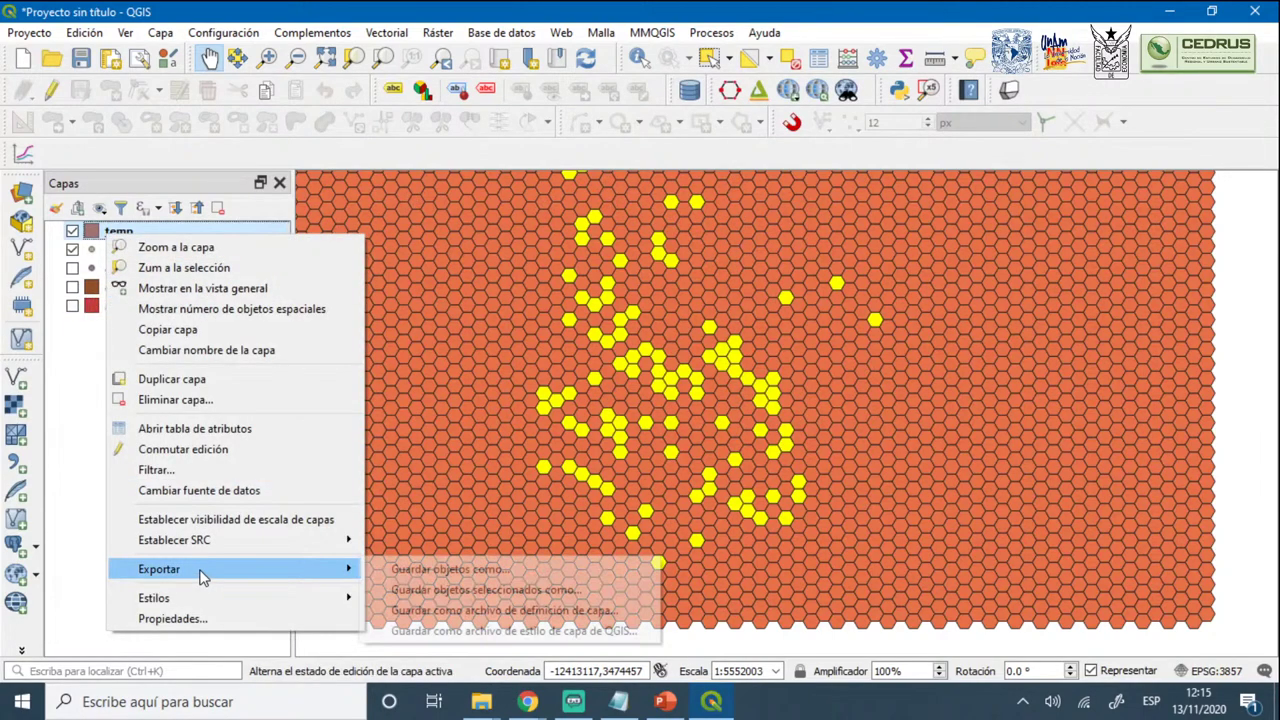
pyautogui.click(481, 594)
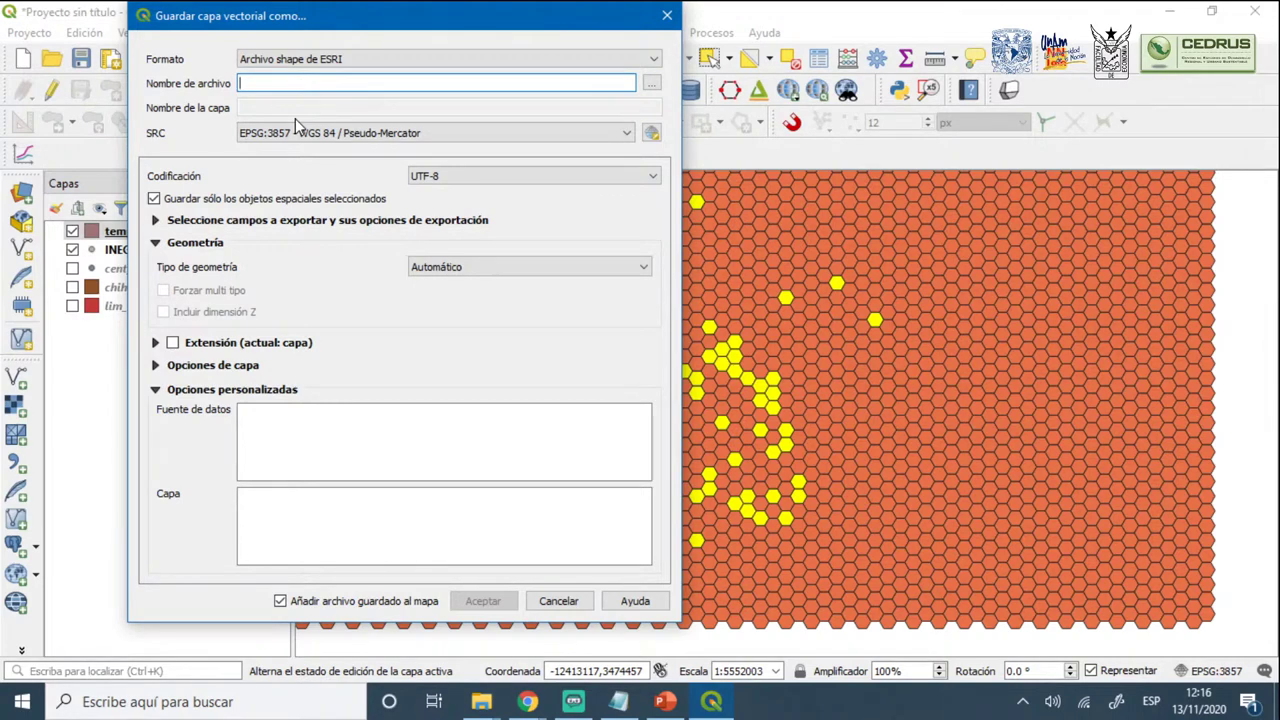
pyautogui.click(665, 17)
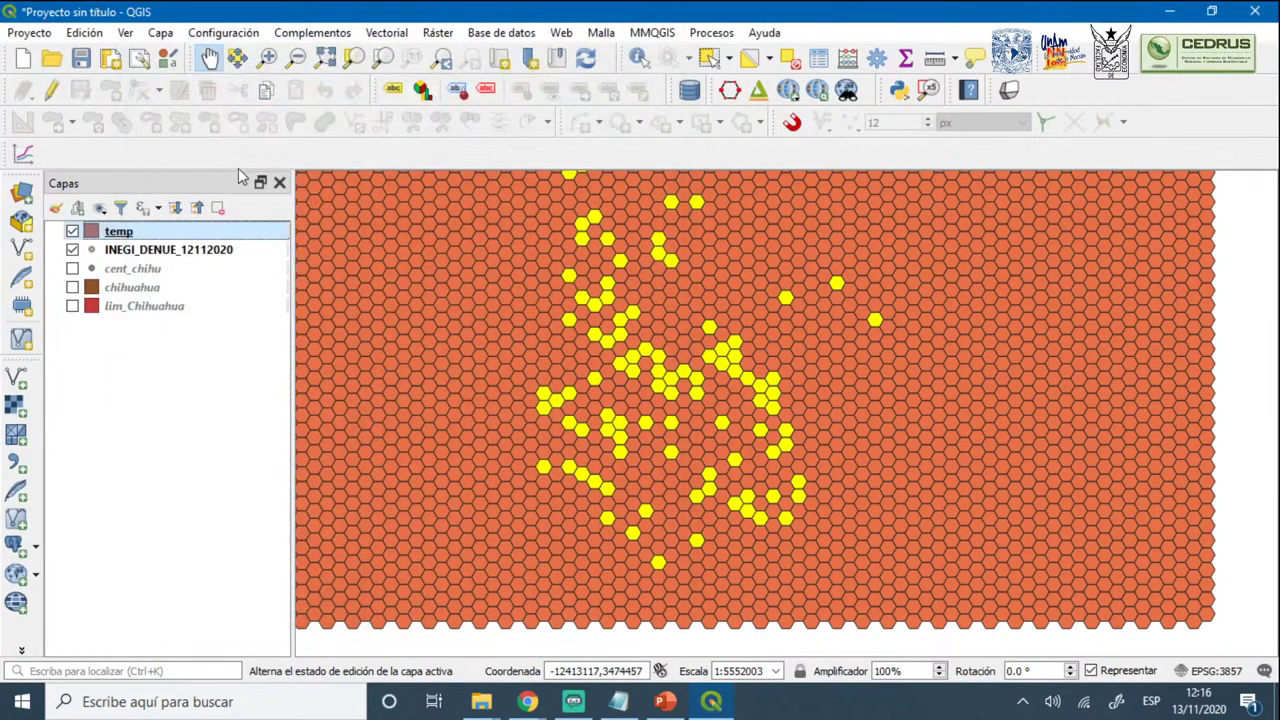
# Open the export options of the temp hexagon grid layer
pyautogui.rightClick(119, 232)
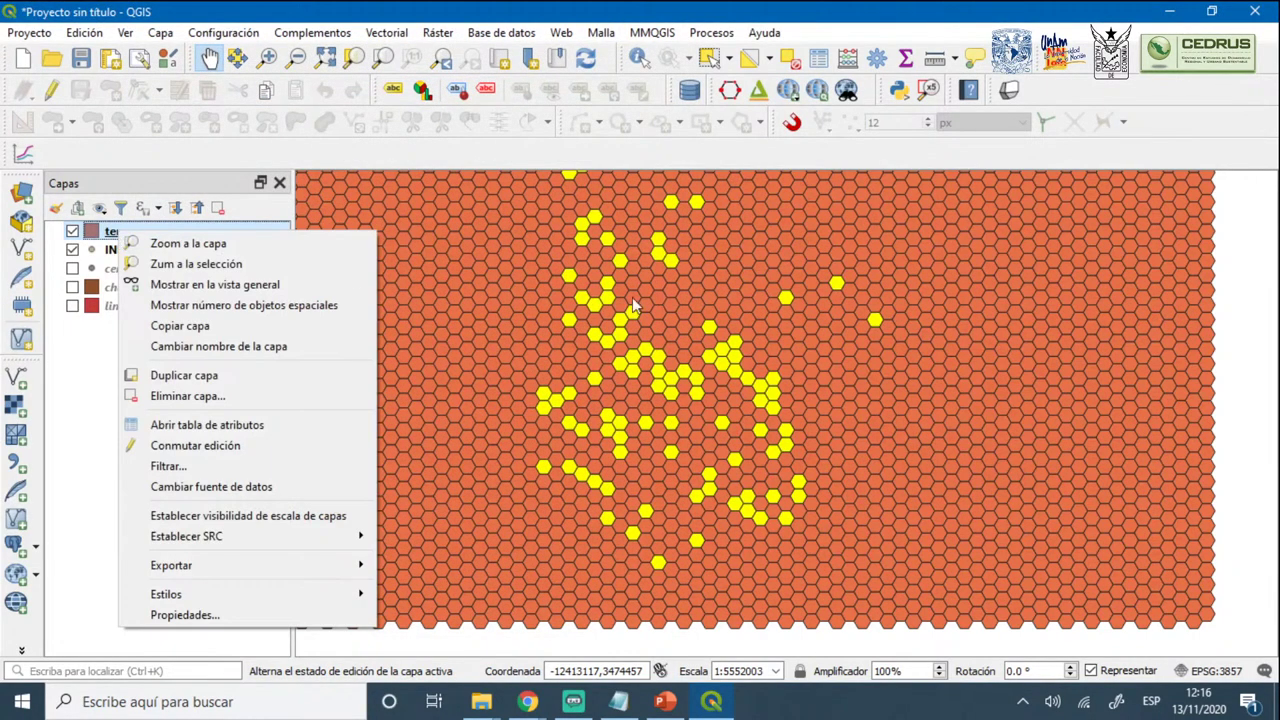
pyautogui.moveTo(266, 568)
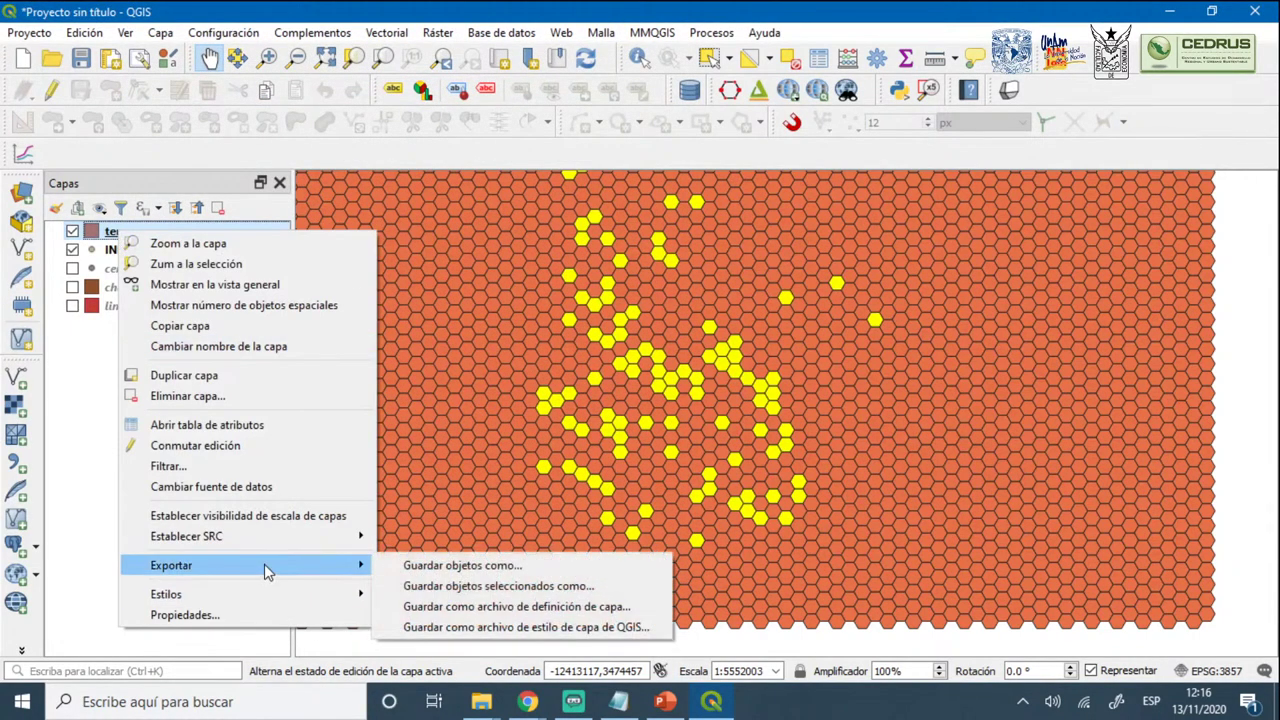
# Export only the selected hexagons of the temp layer as an ESRI shapefile named tes_chihuahua in the TALLER-2020 folder
pyautogui.click(475, 587)
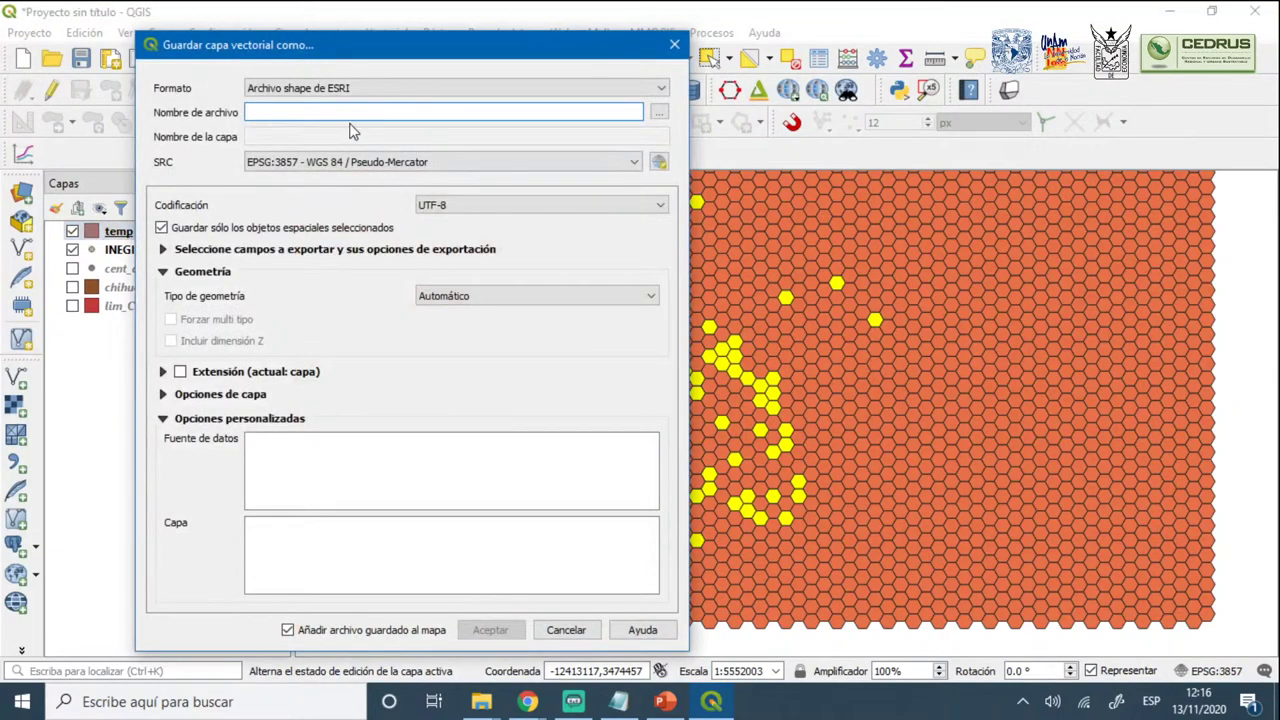
pyautogui.click(658, 116)
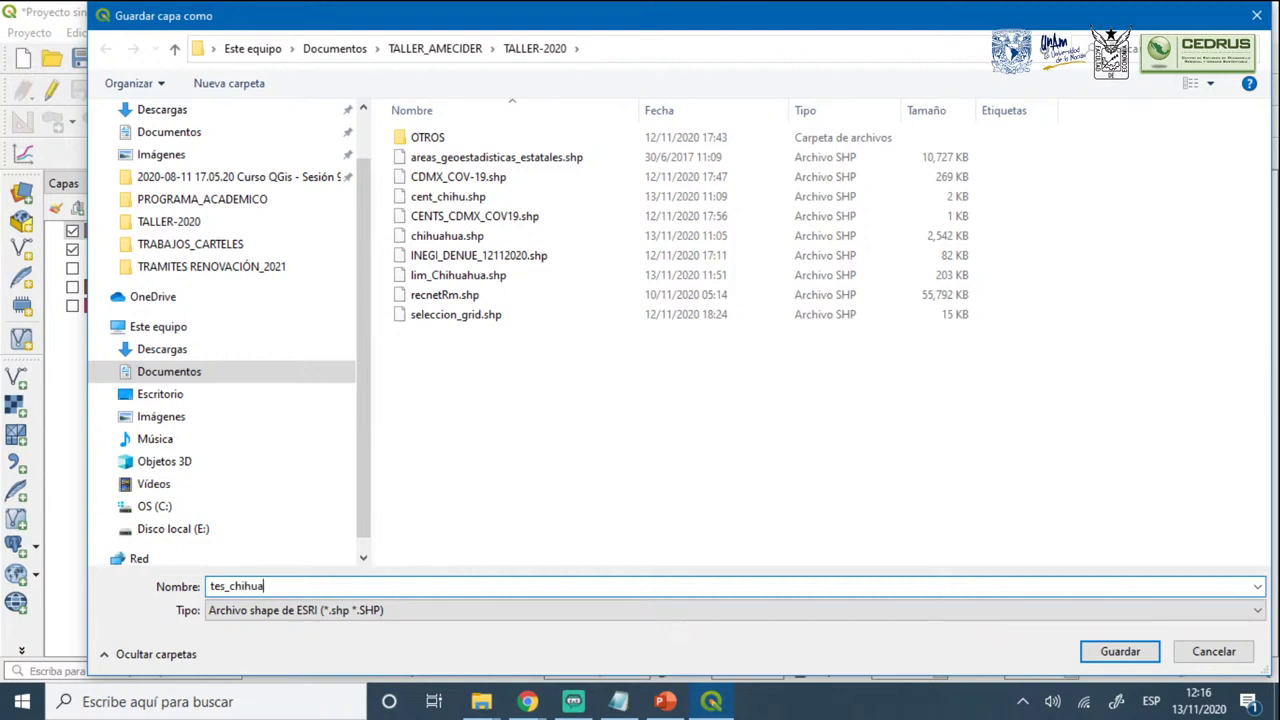
pyautogui.click(1115, 654)
pyautogui.click(498, 636)
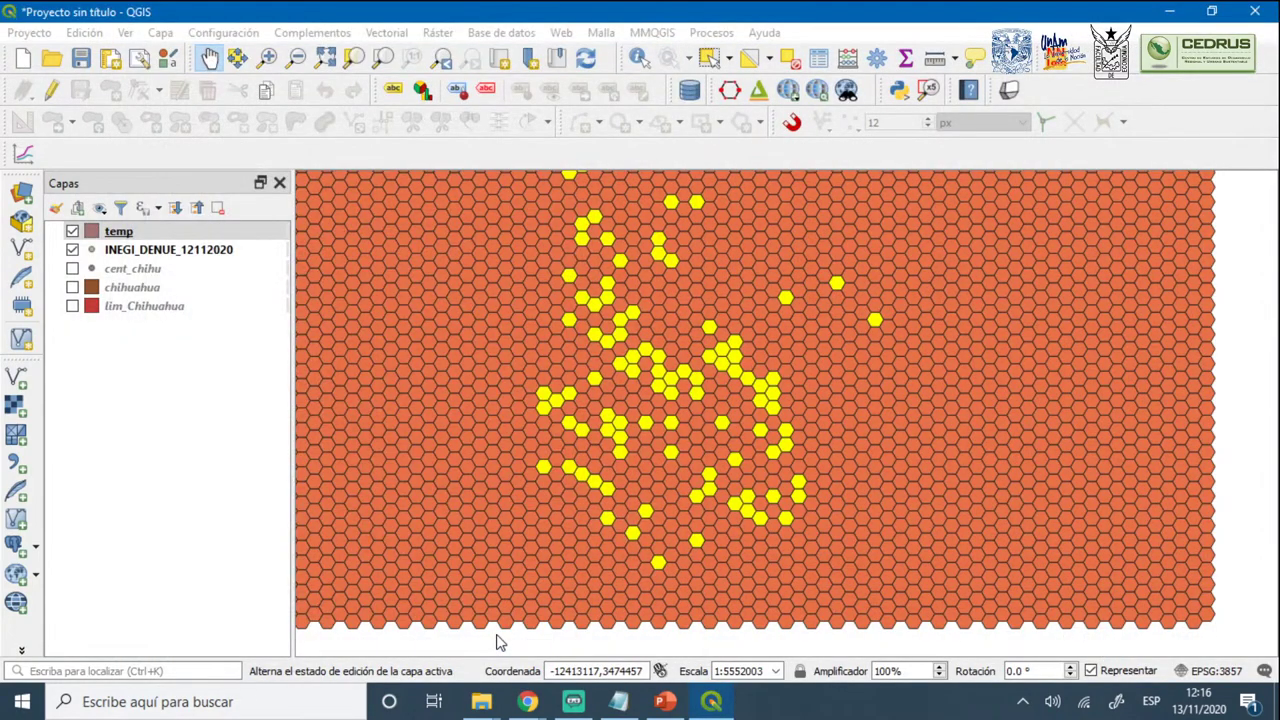
# Remove the temp grid layer from the project and dismiss the export notification
pyautogui.click(118, 250)
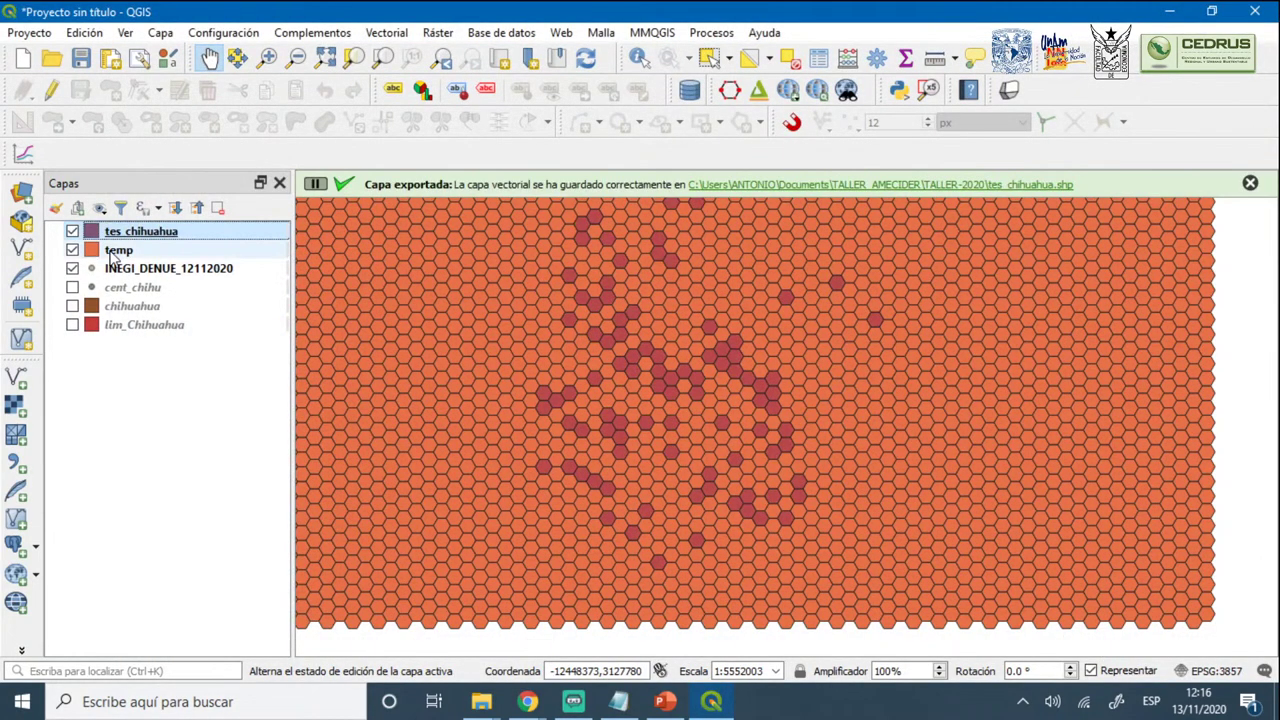
pyautogui.click(219, 208)
pyautogui.click(600, 374)
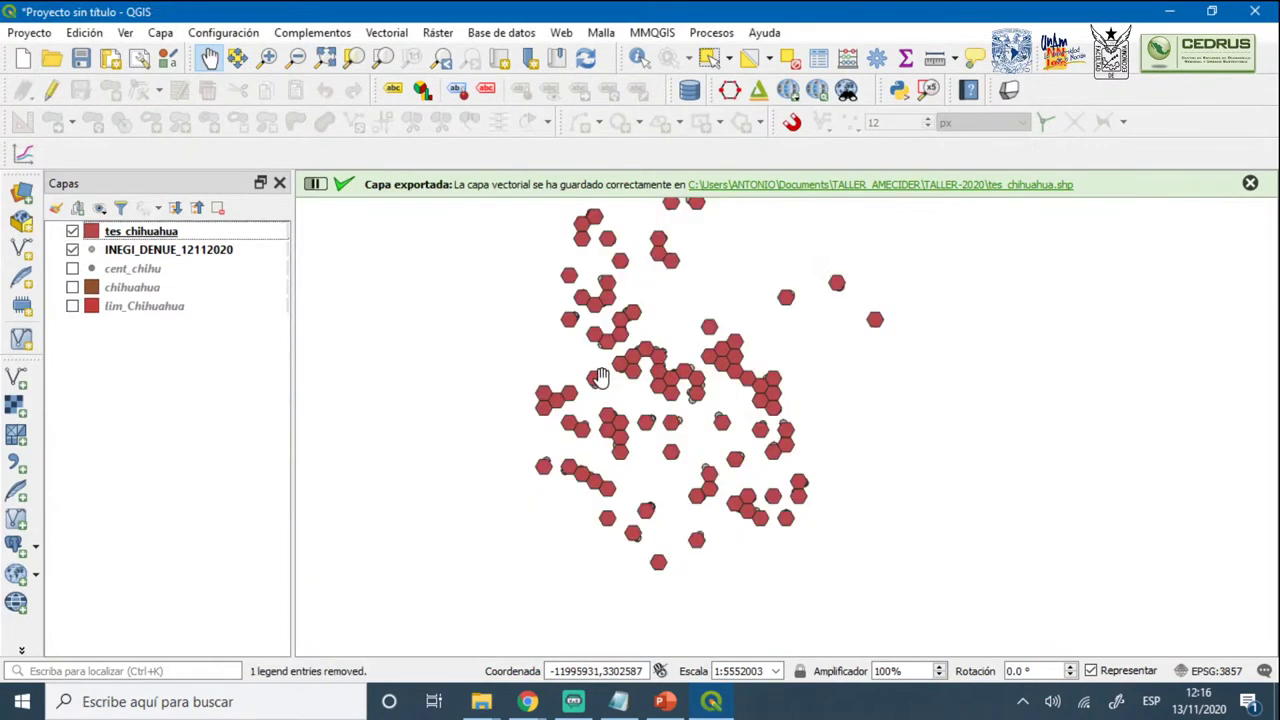
pyautogui.click(1250, 183)
pyautogui.scroll(-1, 926, 326)
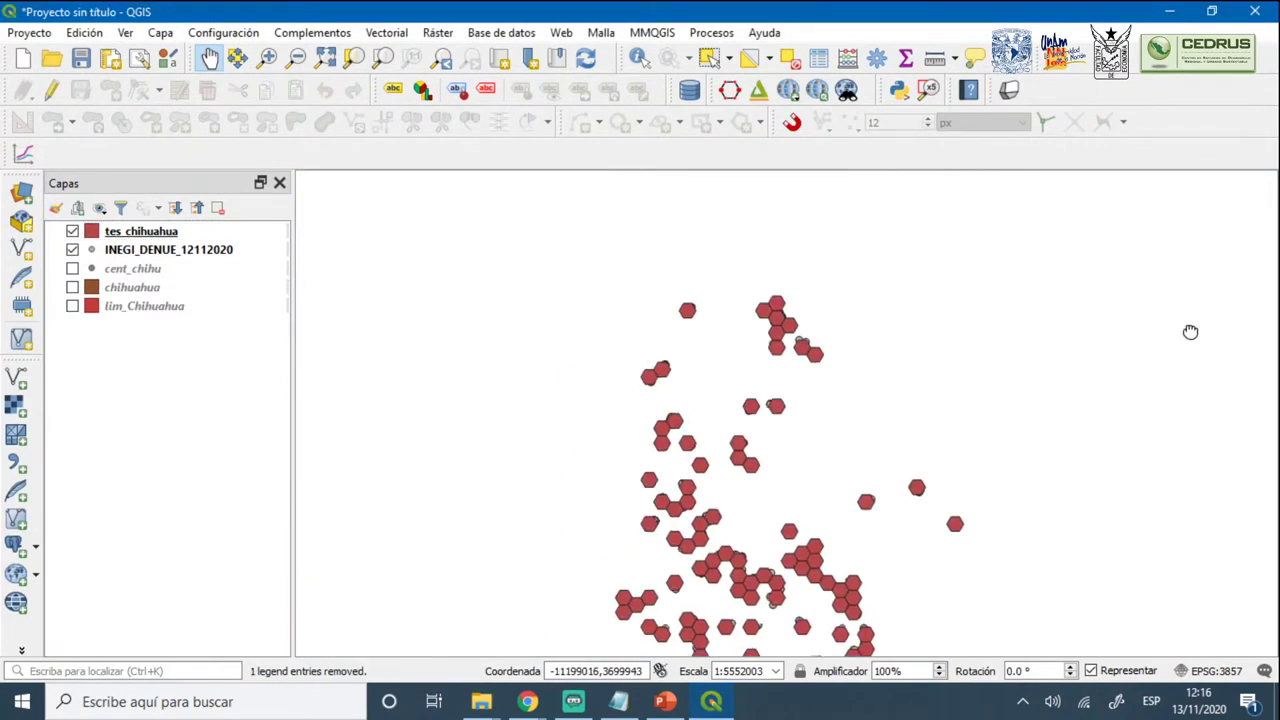
pyautogui.scroll(1, 843, 409)
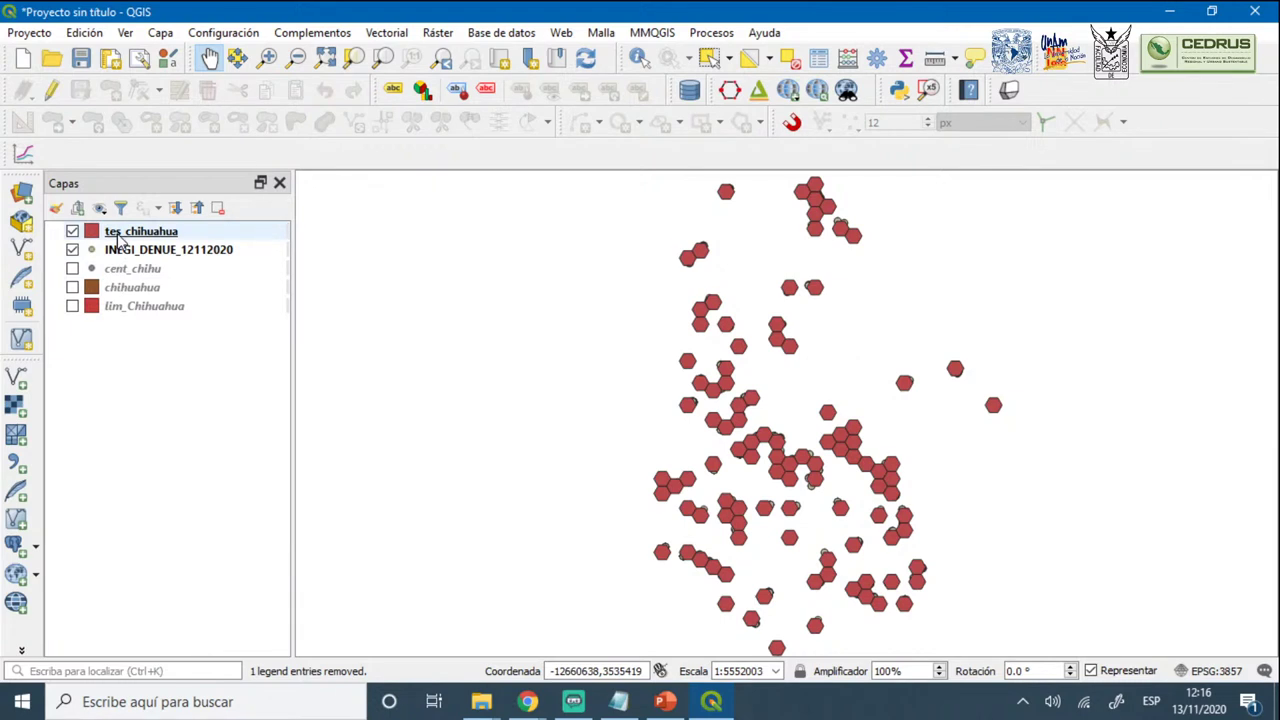
# Set up Count Points in Polygon with tes_chihuahua as the polygons and INEGI_DENUE_12112020 as the points
pyautogui.click(386, 33)
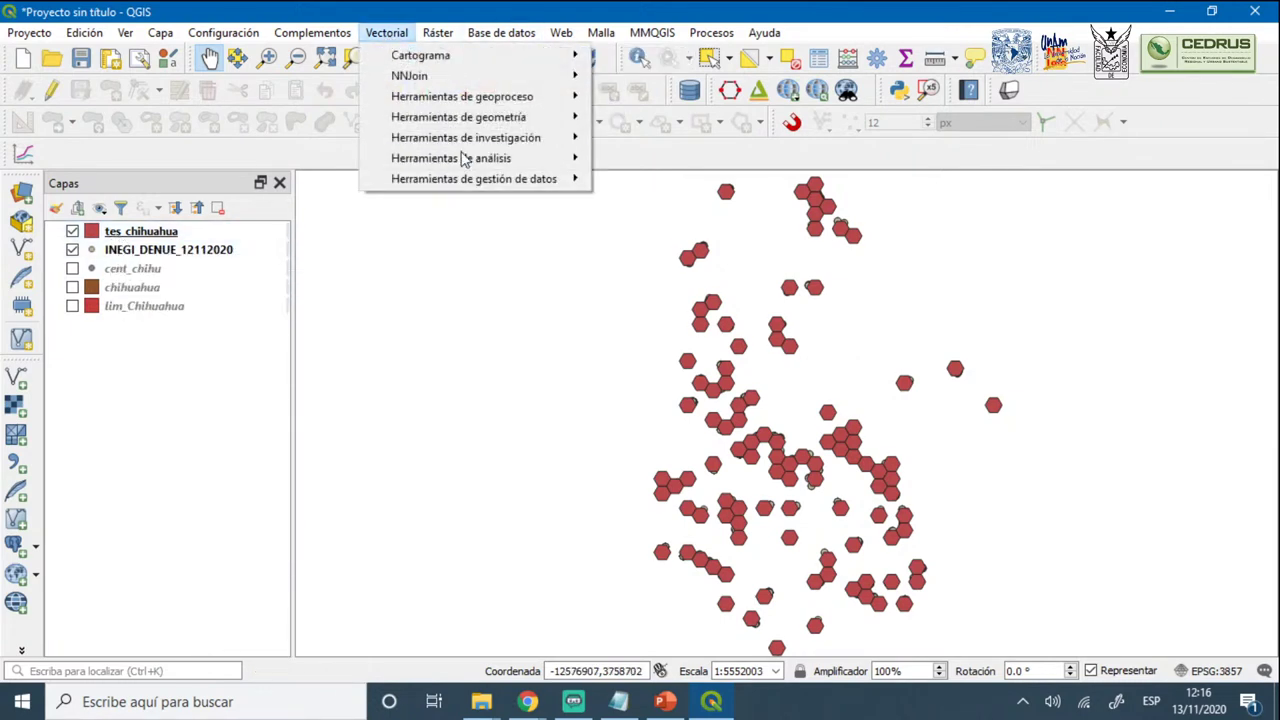
pyautogui.moveTo(463, 160)
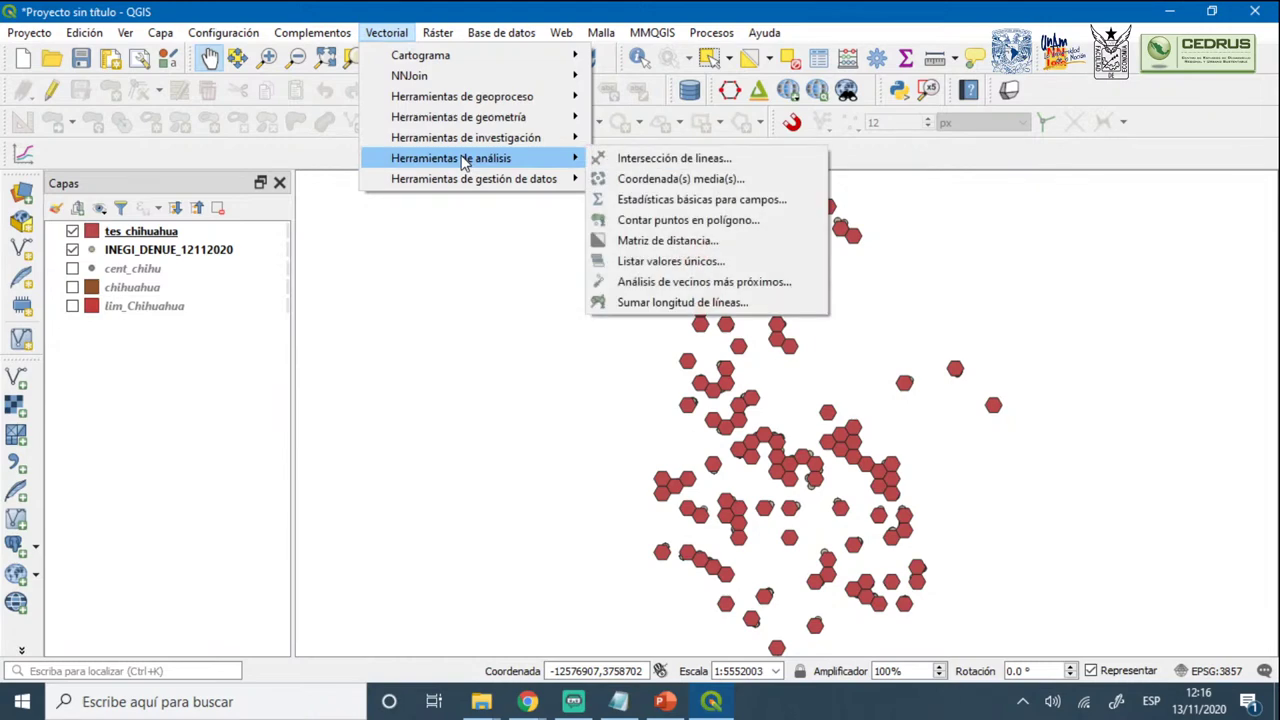
pyautogui.click(690, 230)
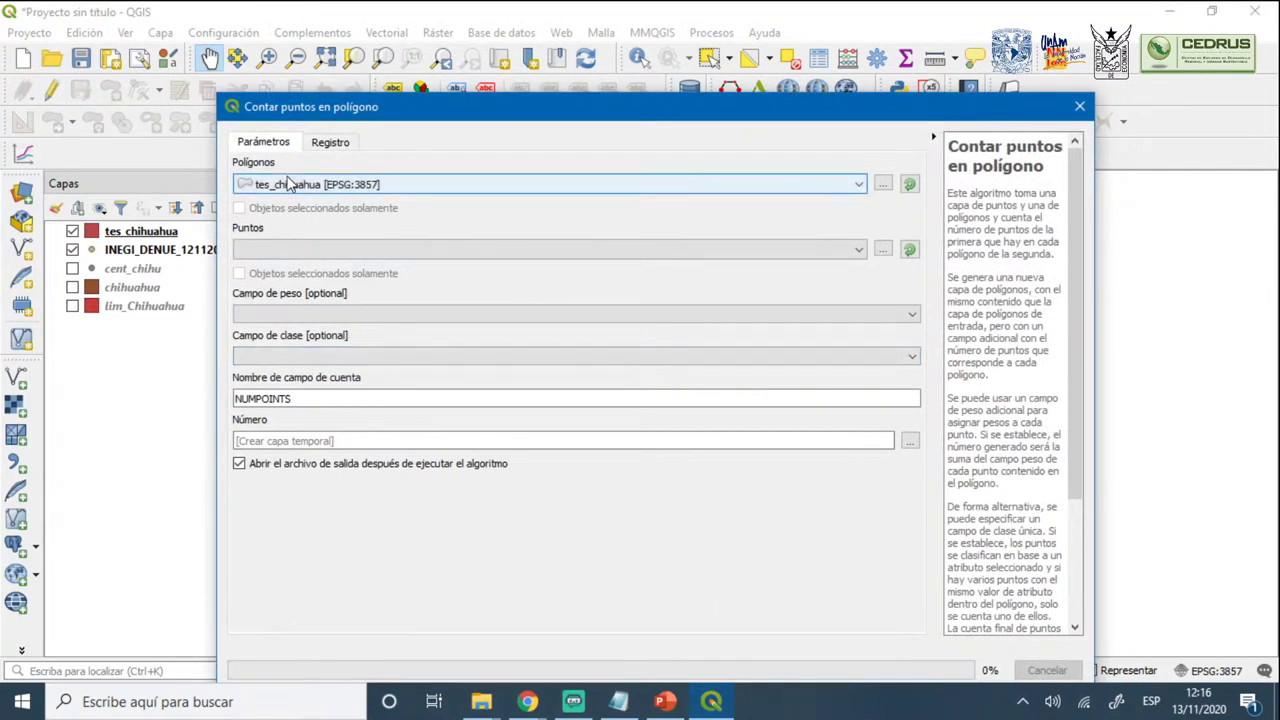
pyautogui.click(279, 250)
pyautogui.click(279, 284)
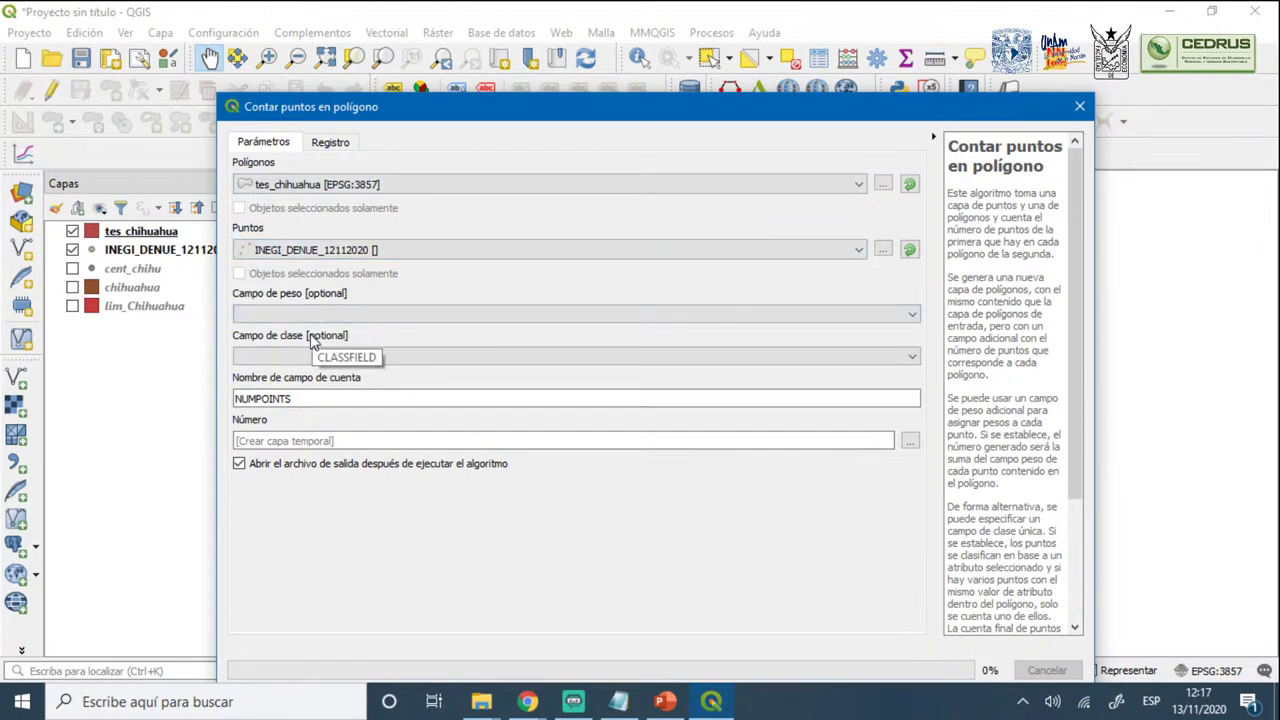
# Run the point count with count field NUMPOINTS, saving the output to the shapefile ue_cov19_chih.shp, and close the tool
pyautogui.click(290, 398)
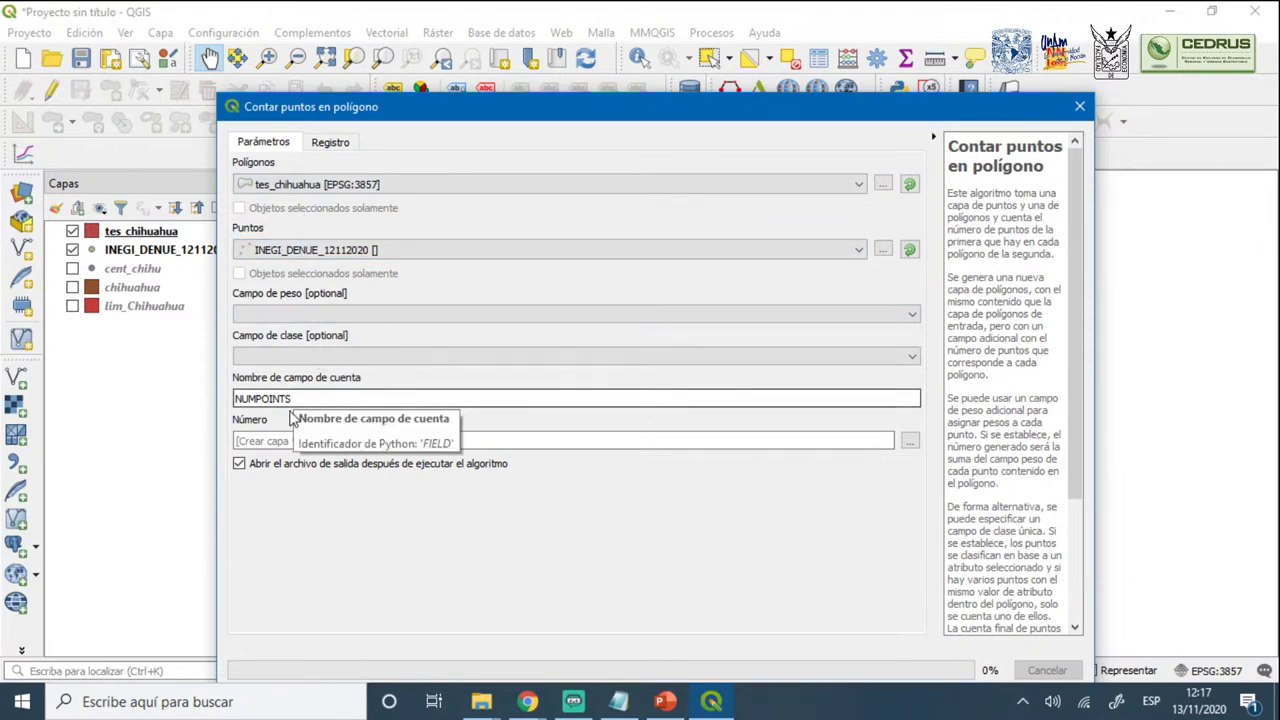
pyautogui.doubleClick(290, 398)
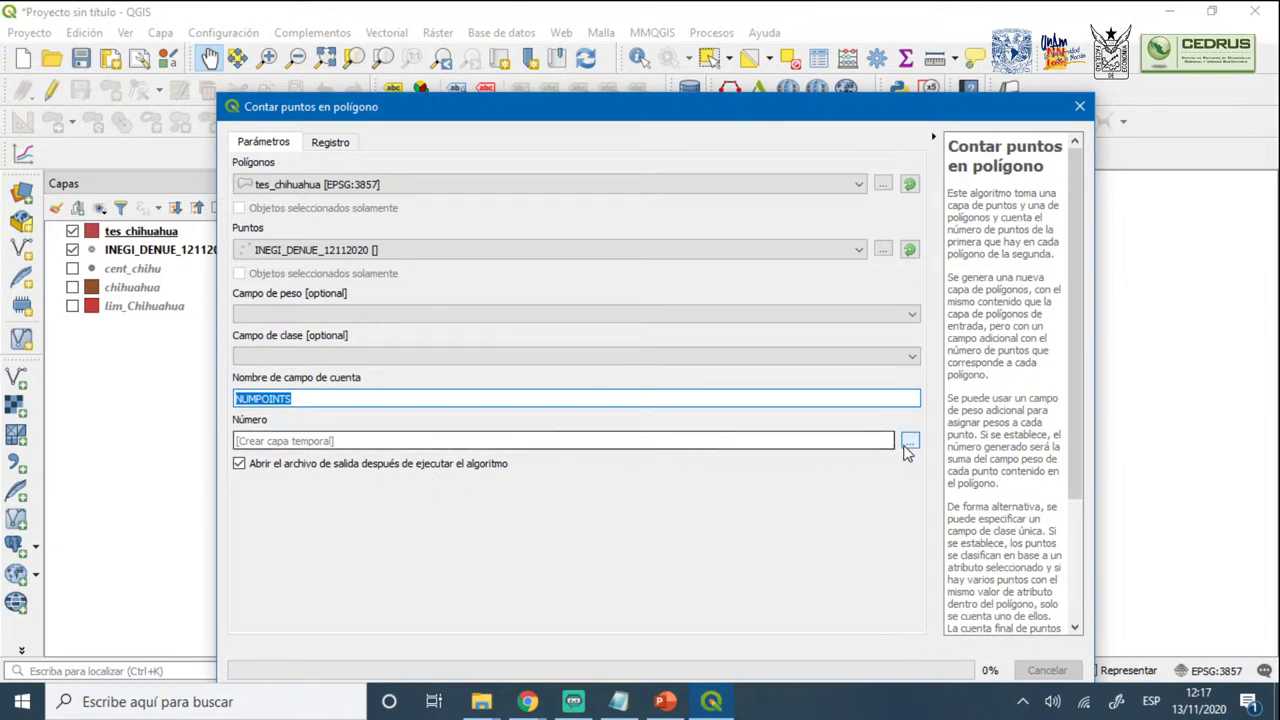
pyautogui.click(910, 442)
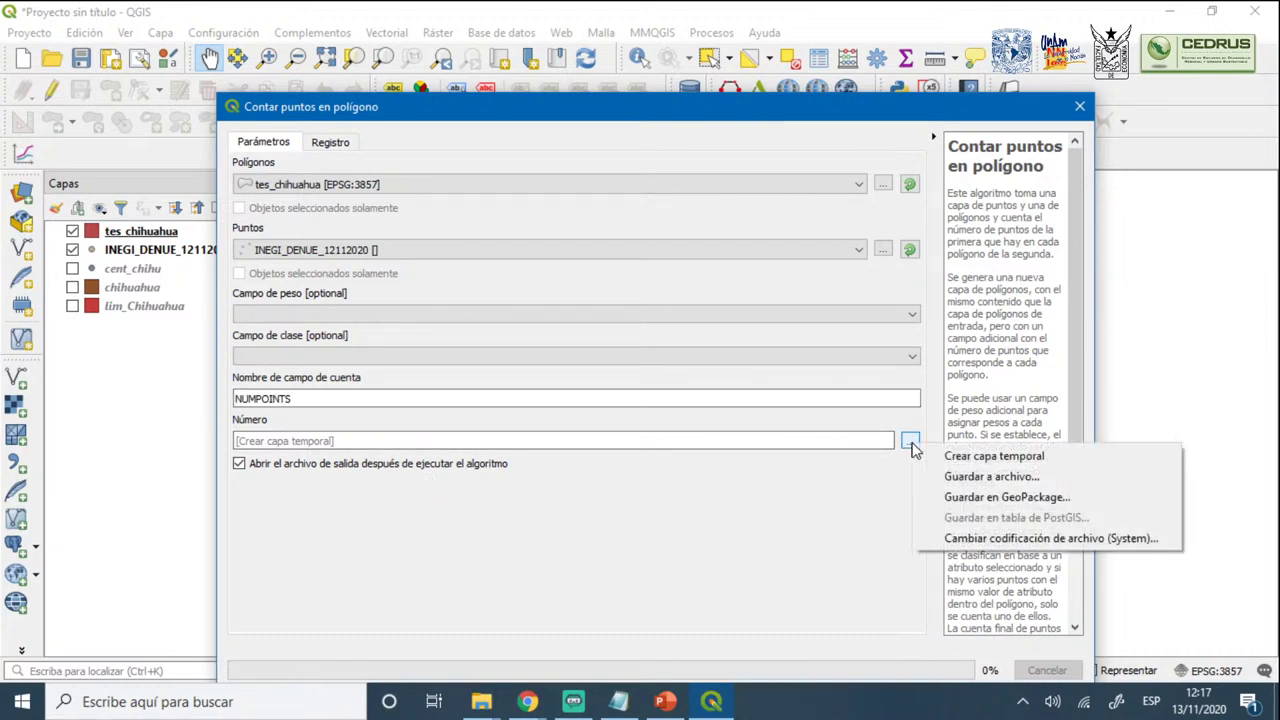
pyautogui.click(988, 478)
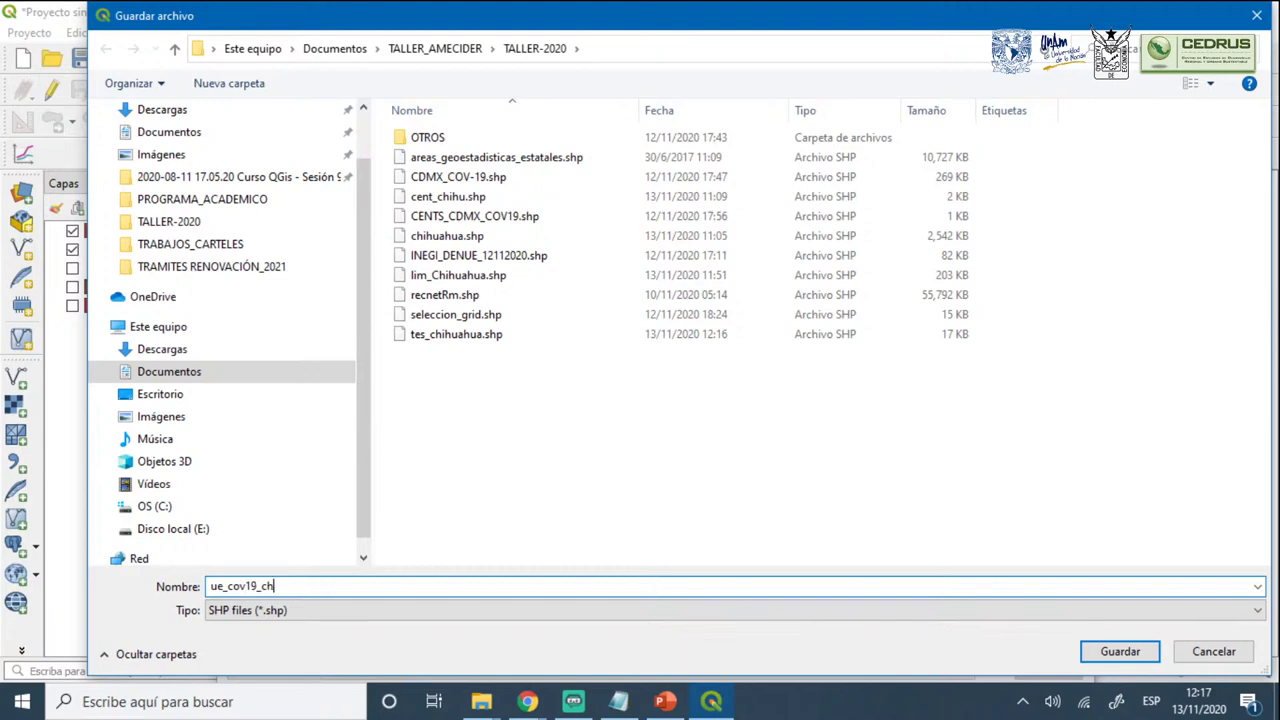
pyautogui.click(1100, 647)
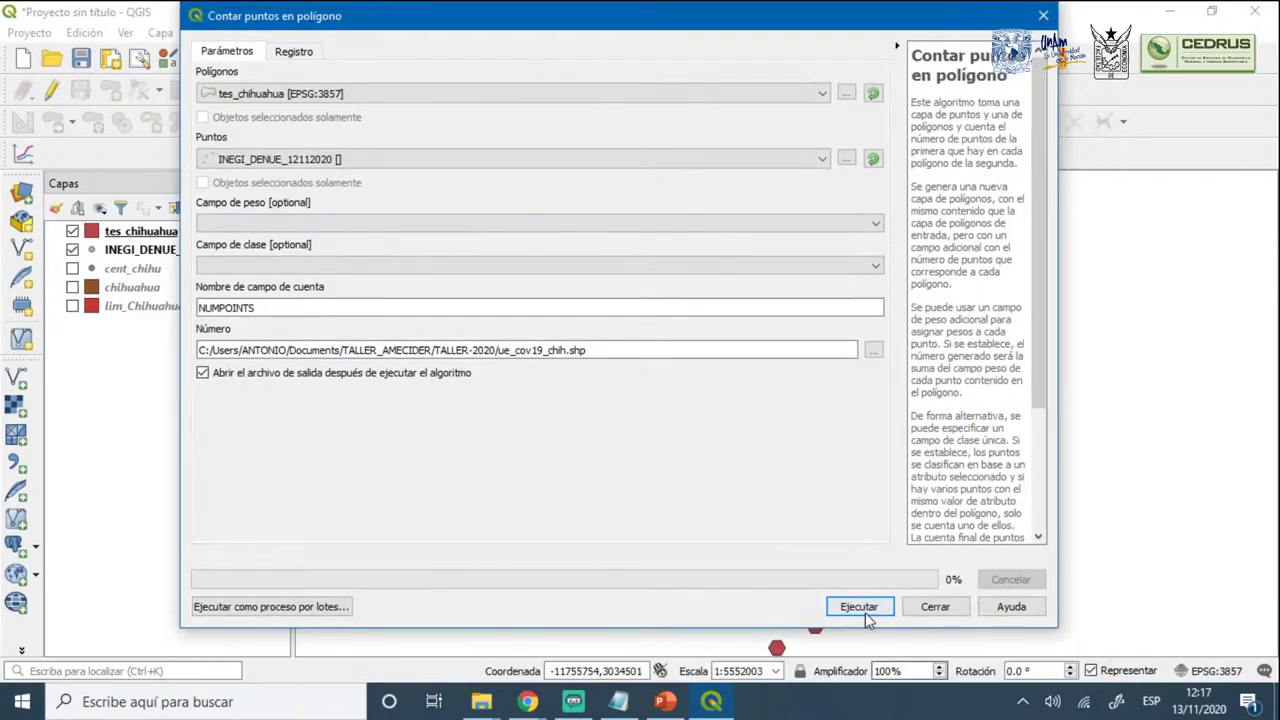
pyautogui.click(862, 608)
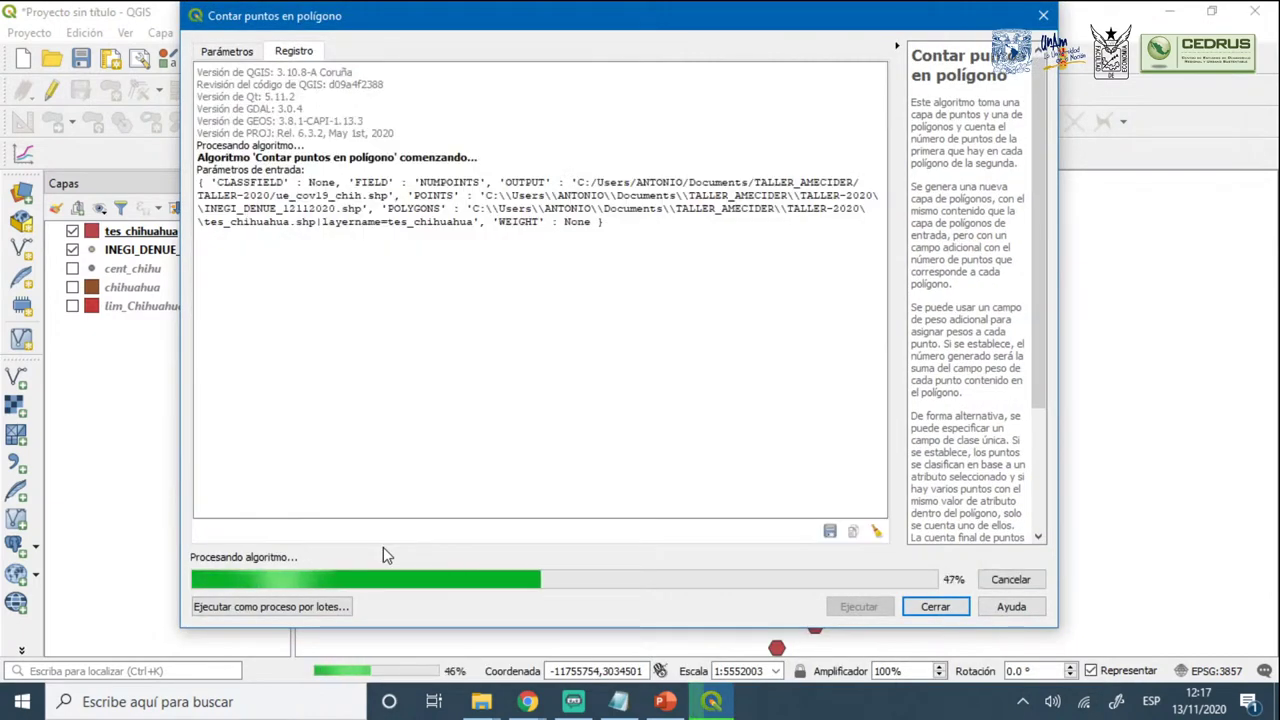
pyautogui.click(1041, 17)
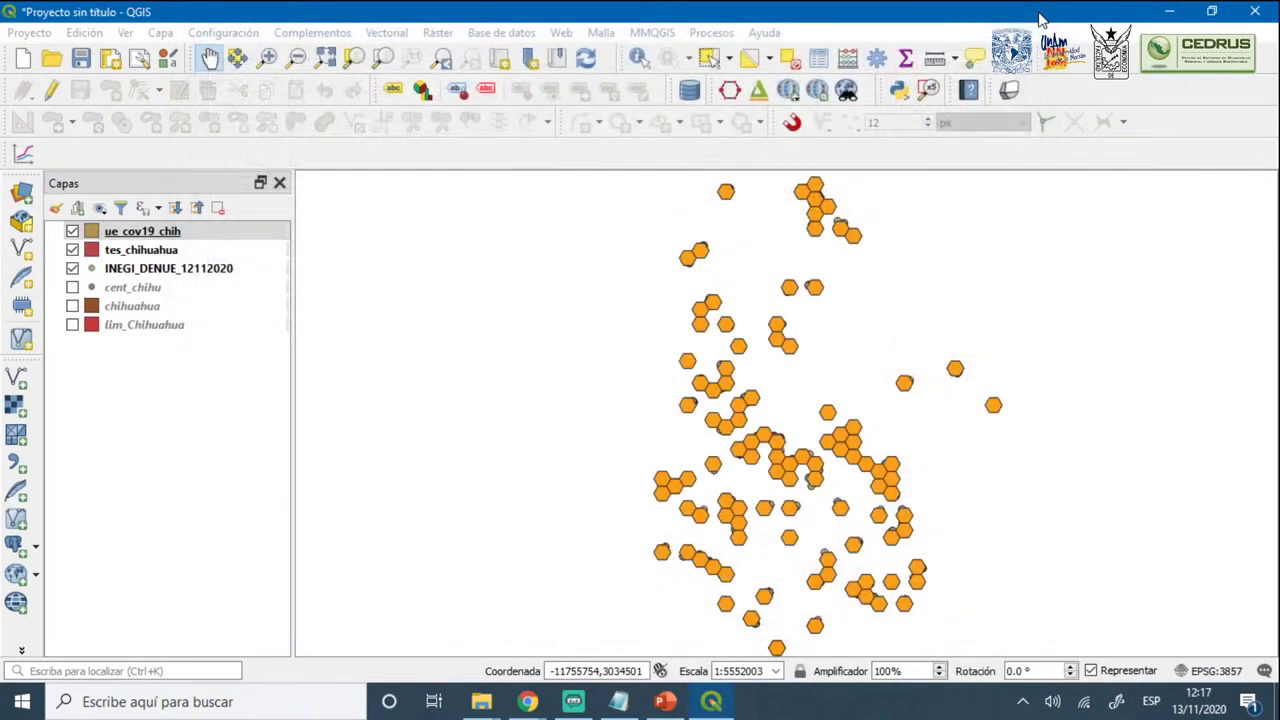
# Remove the tes_chihuahua layer from the project and turn on the chihuahua municipalities layer
pyautogui.click(113, 253)
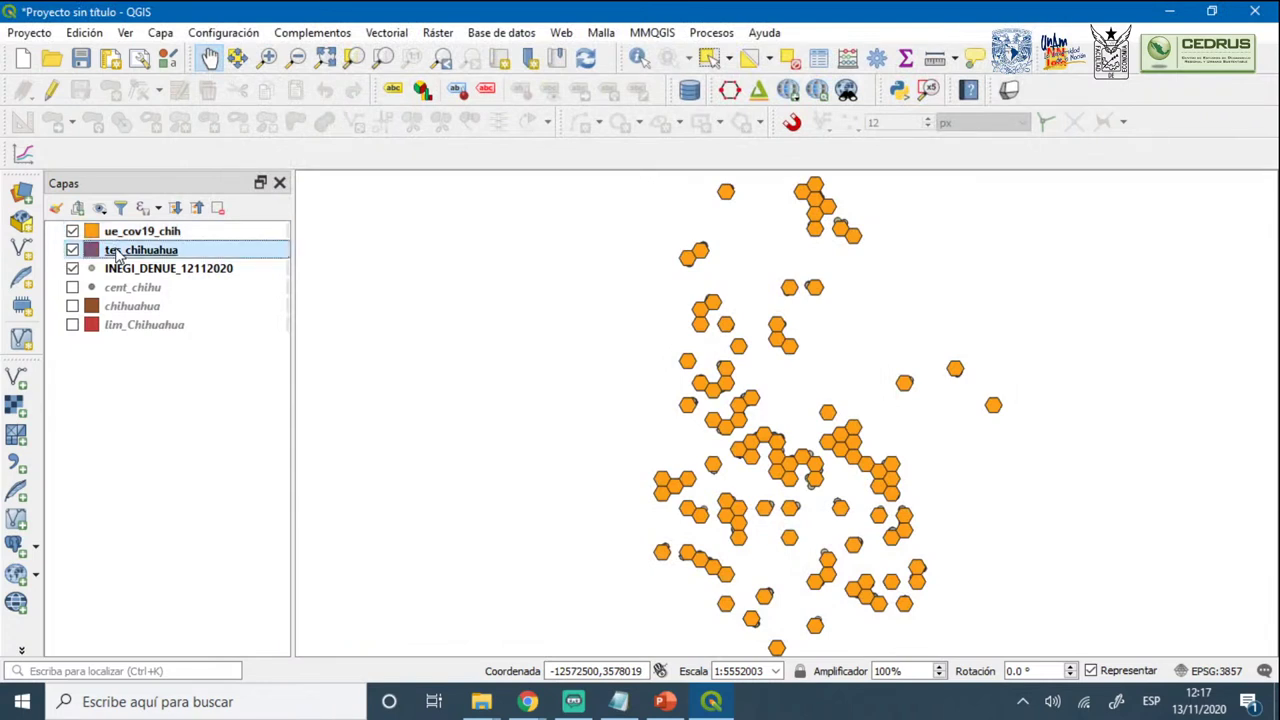
pyautogui.click(218, 207)
pyautogui.click(614, 378)
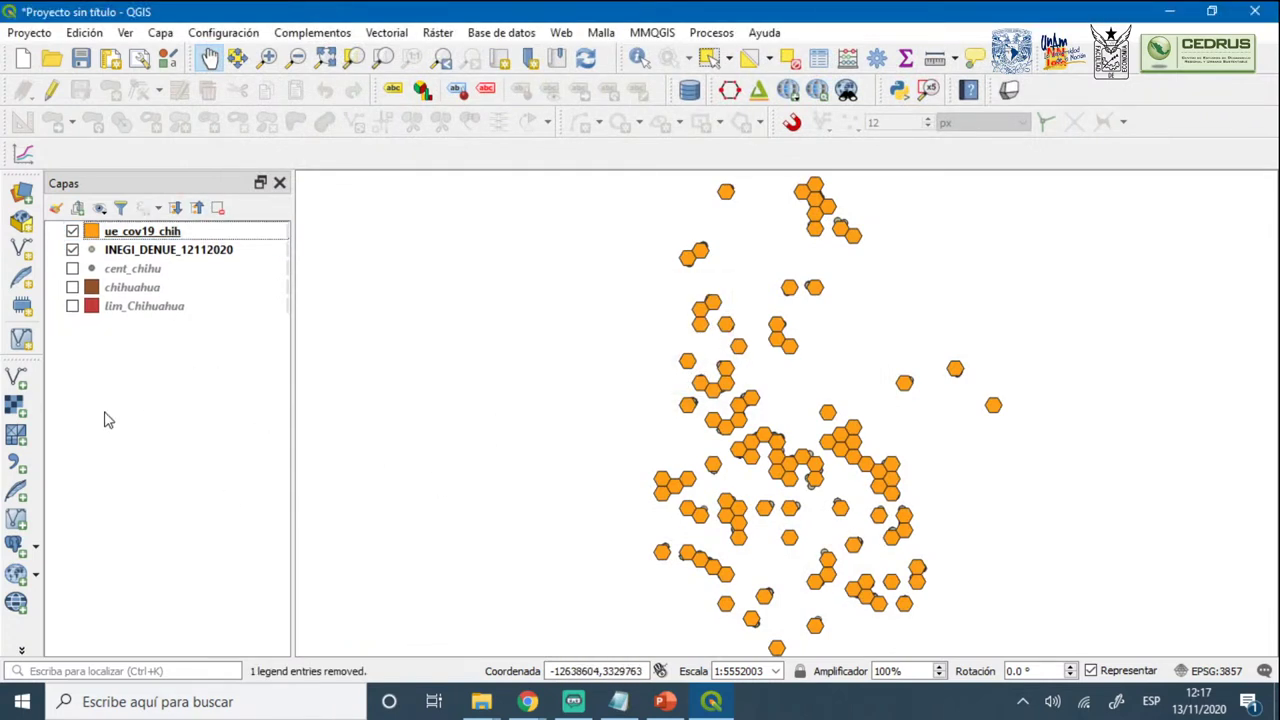
pyautogui.click(72, 287)
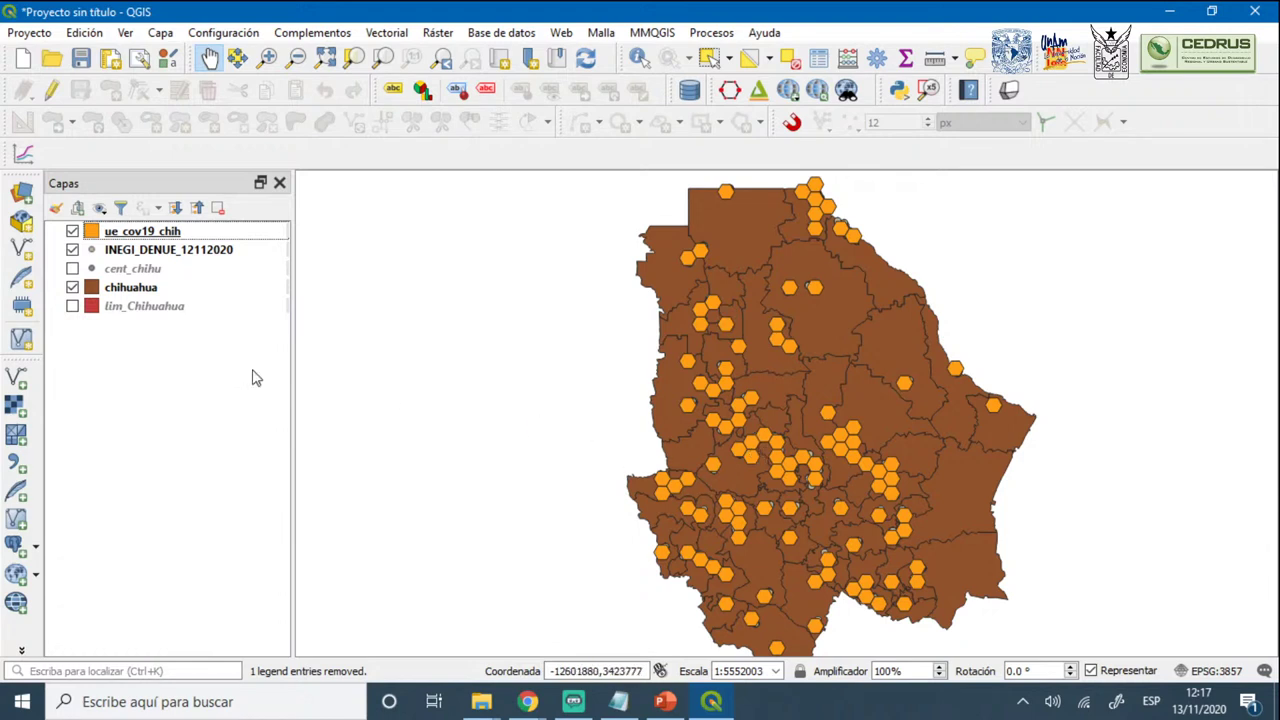
# Switch the chihuahua layer's symbology to Graduated, using the activos field as the value
pyautogui.rightClick(126, 288)
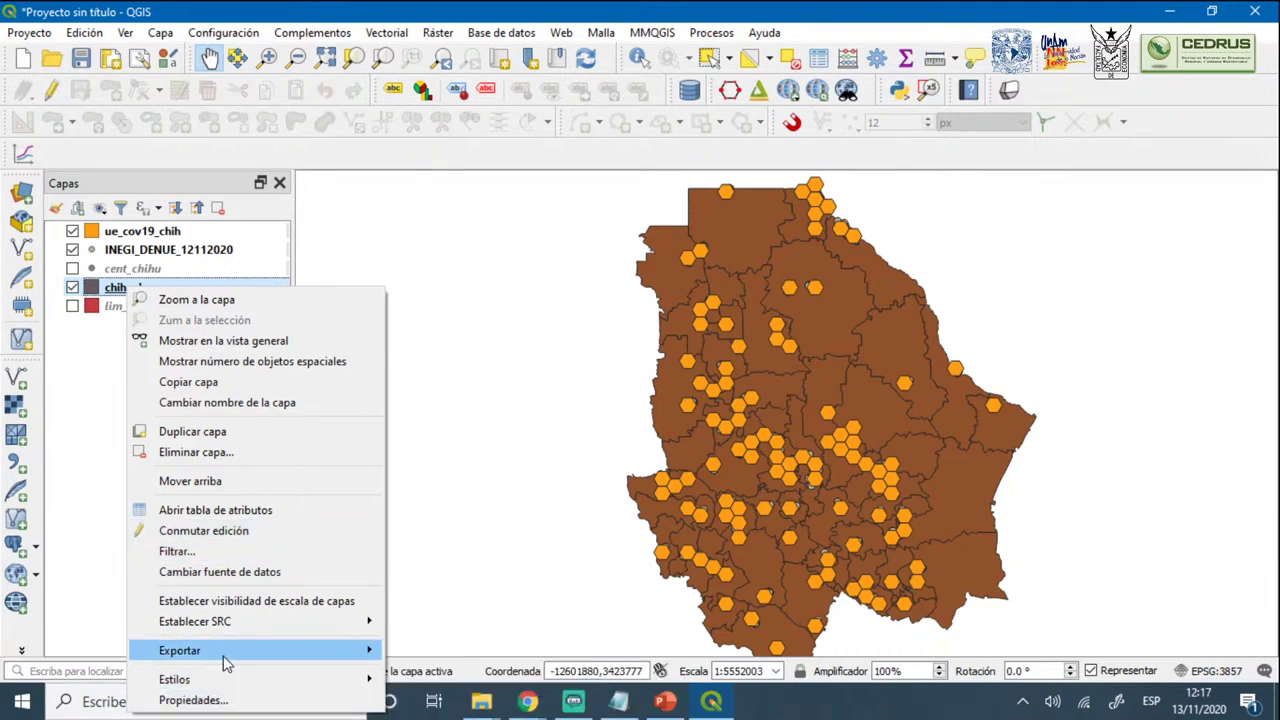
pyautogui.moveTo(225, 660)
pyautogui.click(222, 700)
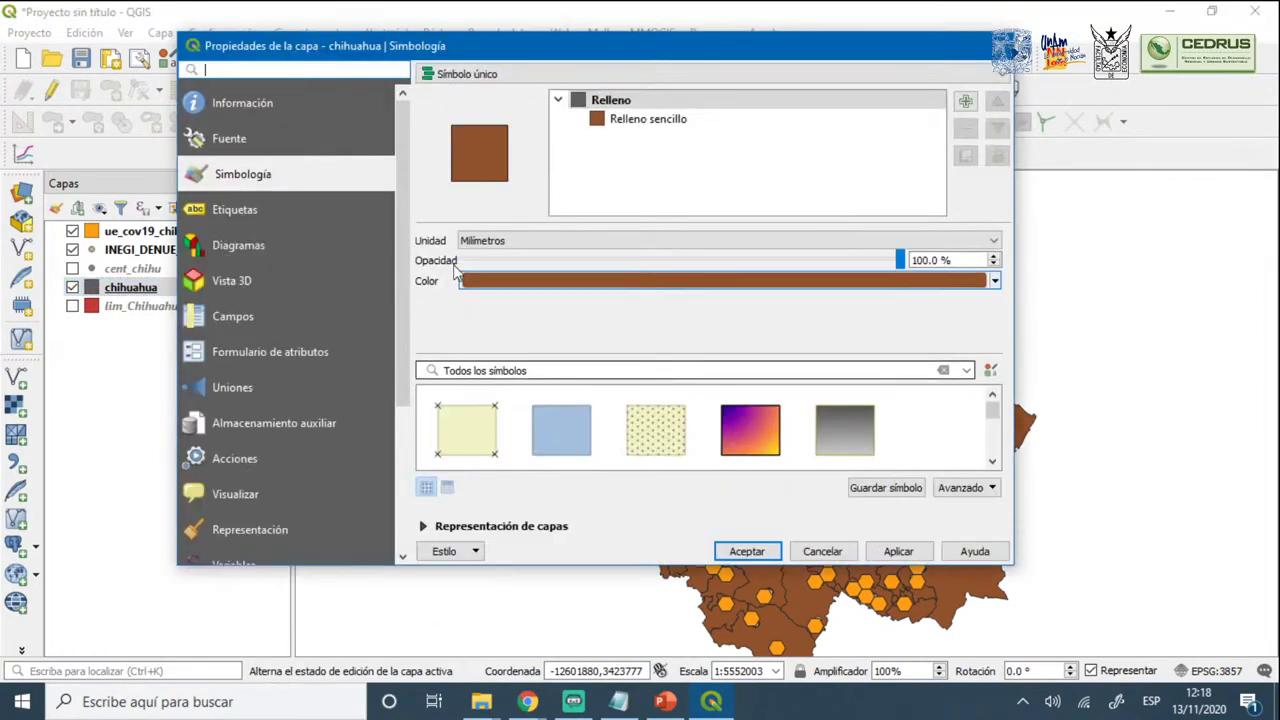
pyautogui.click(480, 74)
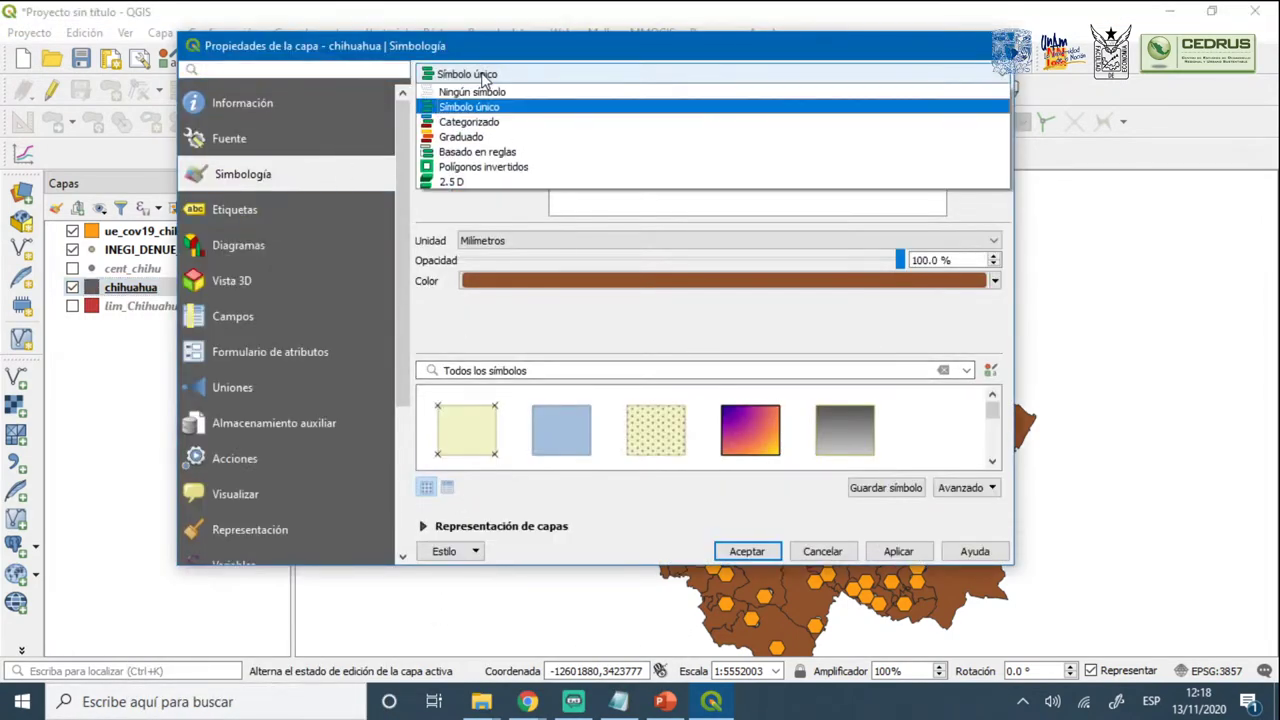
pyautogui.click(484, 152)
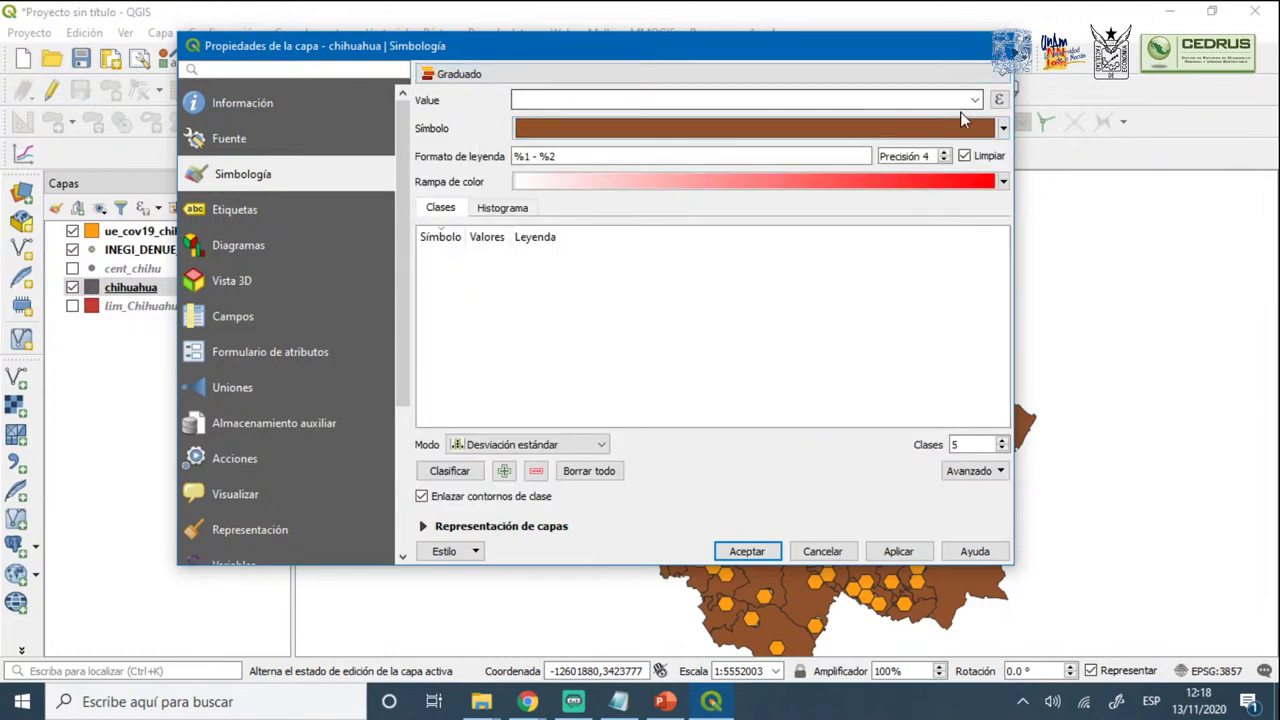
pyautogui.click(972, 100)
pyautogui.scroll(-4, 700, 185)
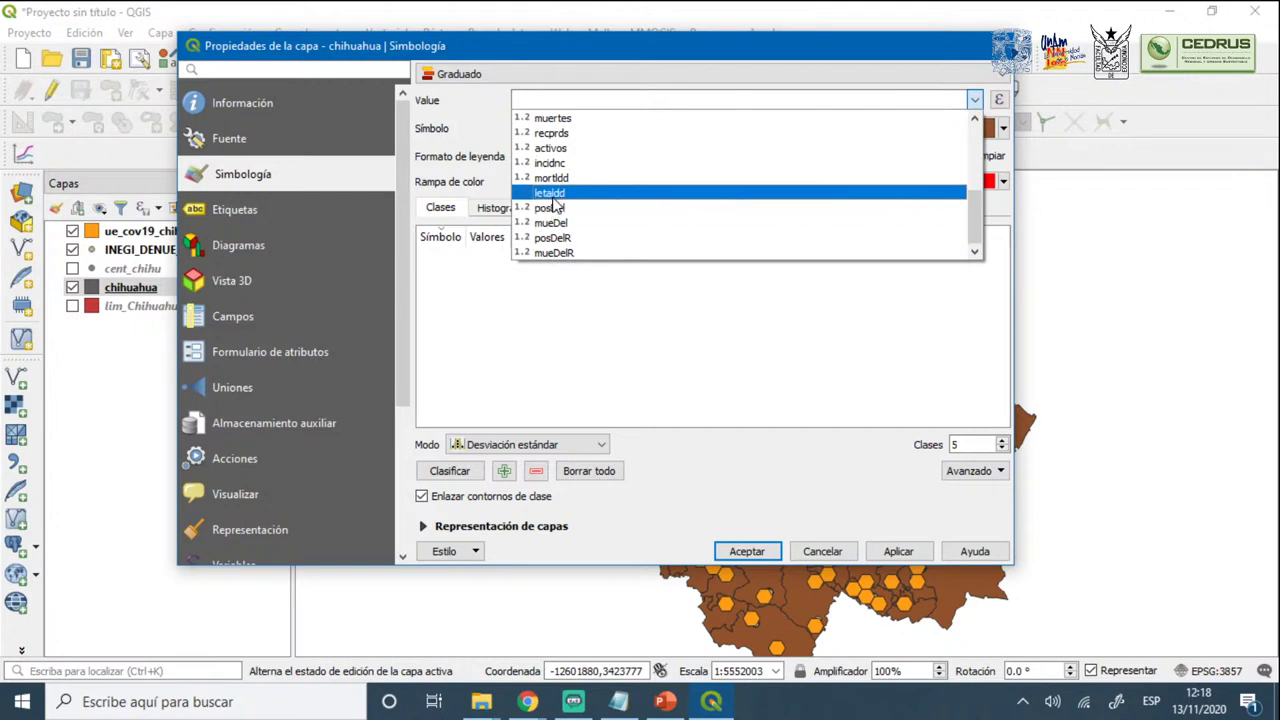
pyautogui.click(550, 147)
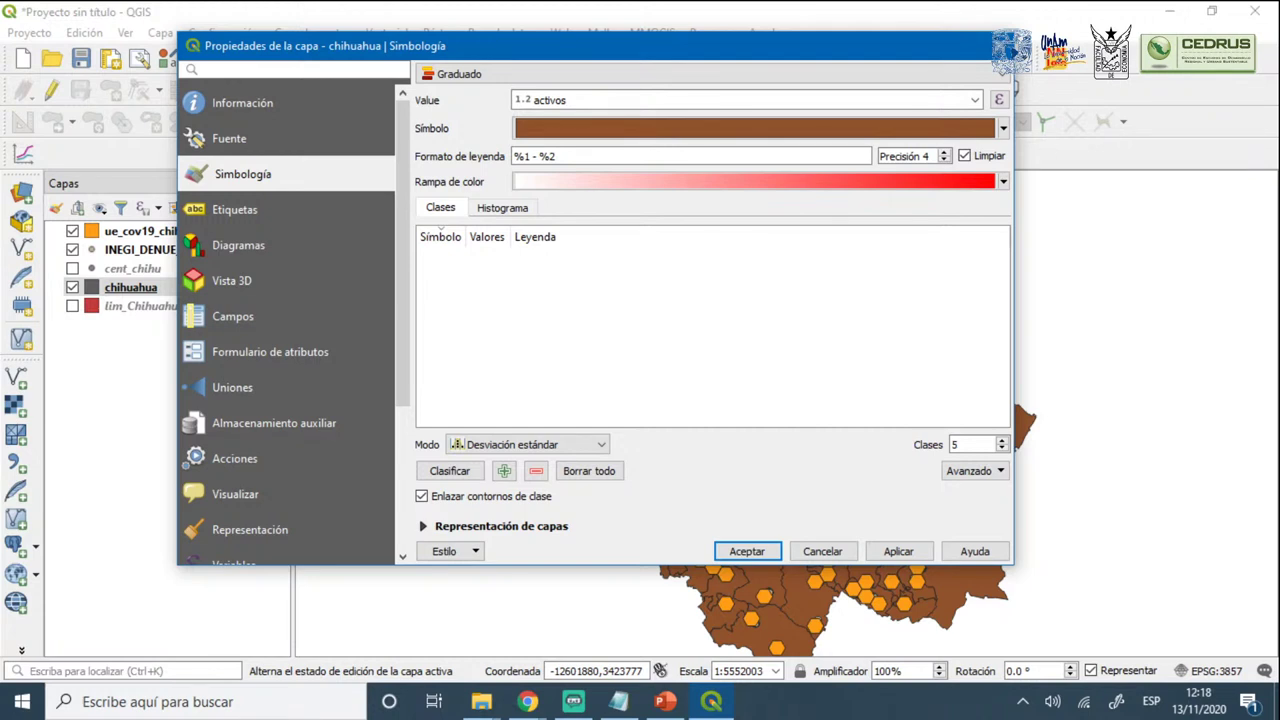
# Classify the activos values by natural breaks (Jenks) and colour them with the inverted Viridis ramp
pyautogui.hotkey('alt', 'Tab')
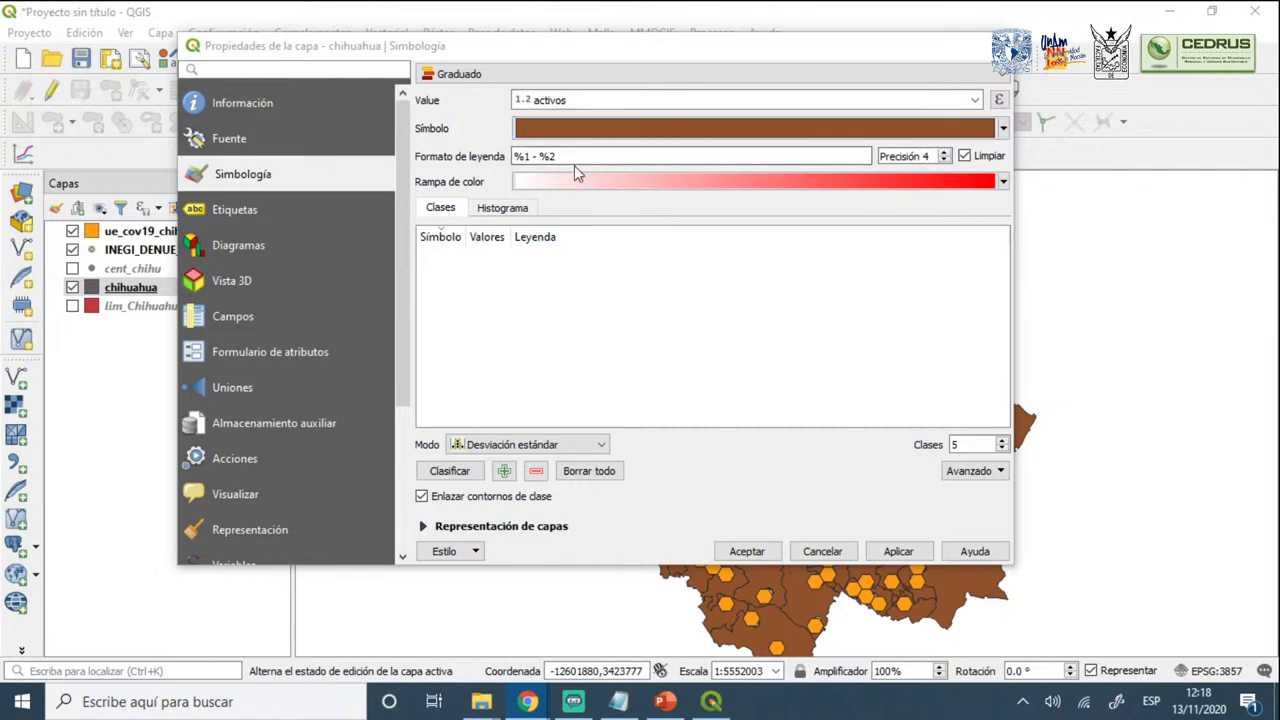
pyautogui.click(470, 446)
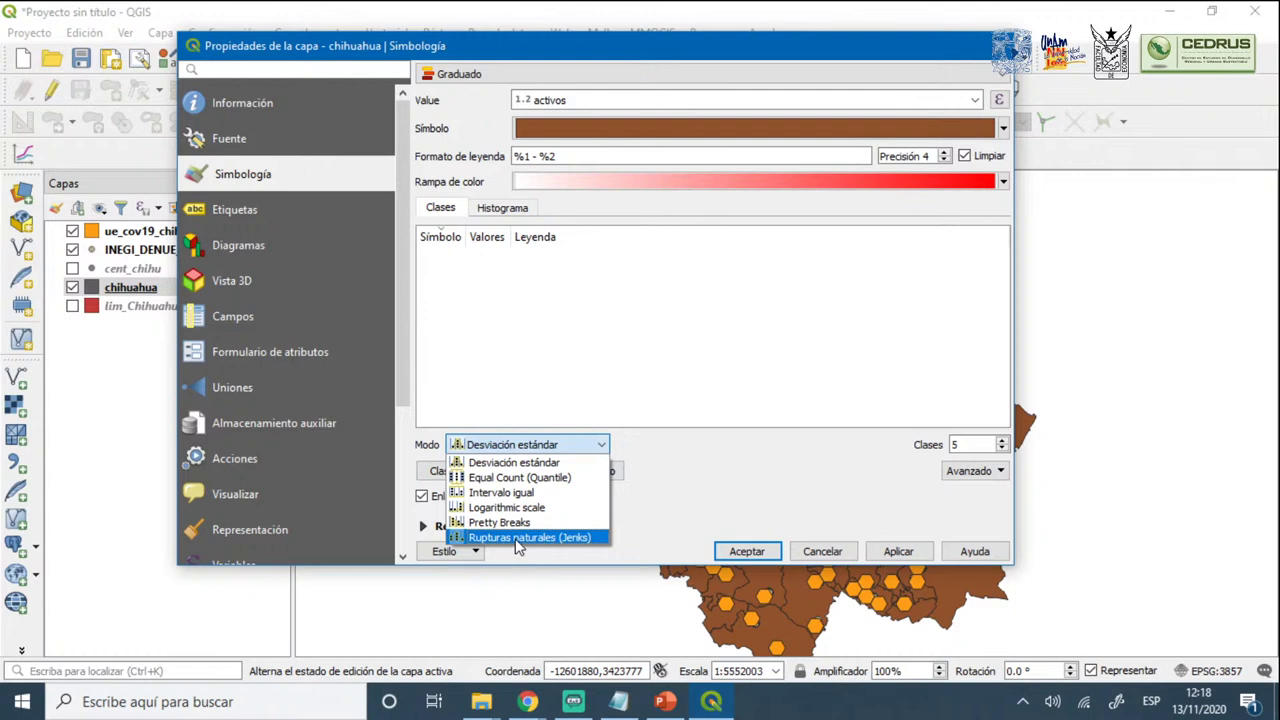
pyautogui.click(520, 539)
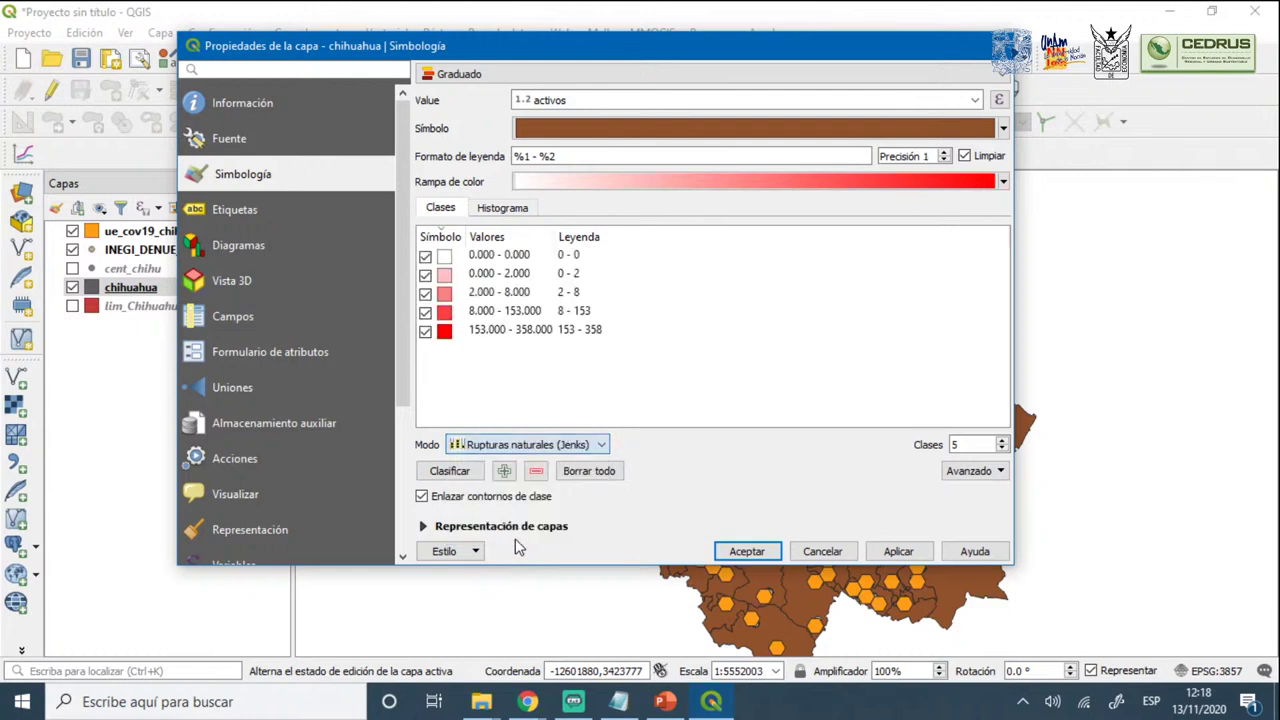
pyautogui.click(645, 181)
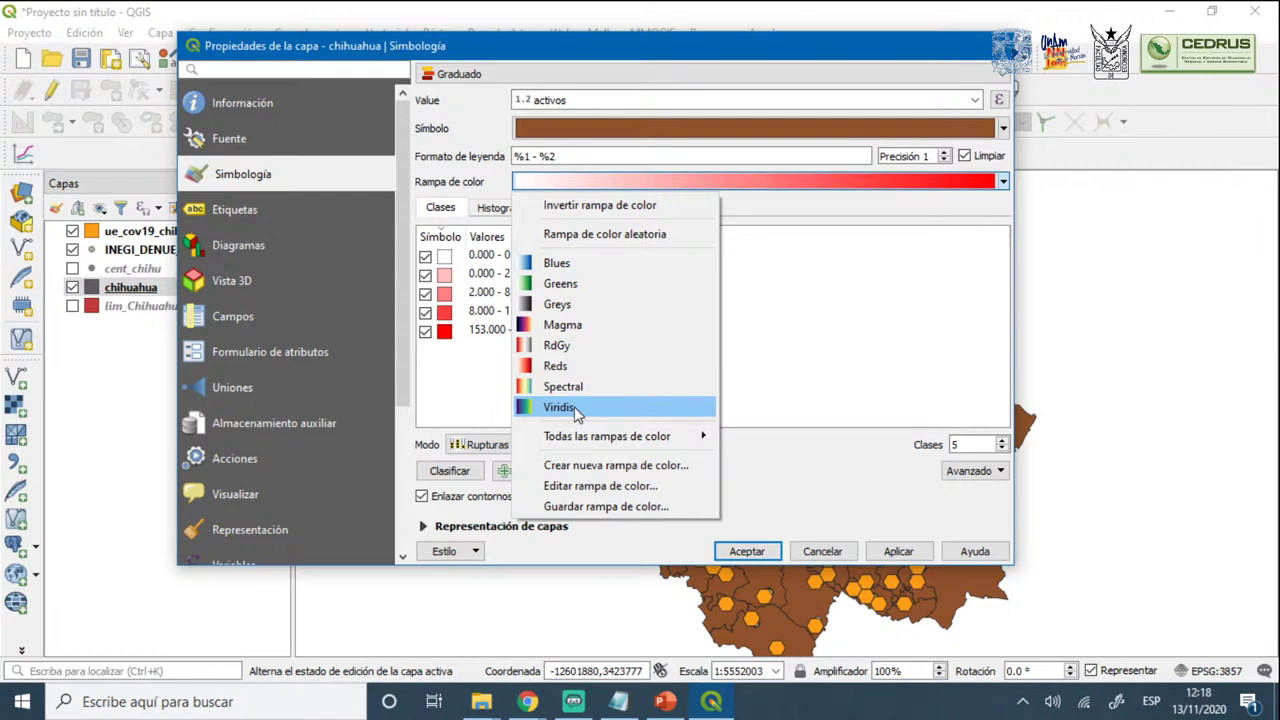
pyautogui.click(558, 407)
pyautogui.click(670, 186)
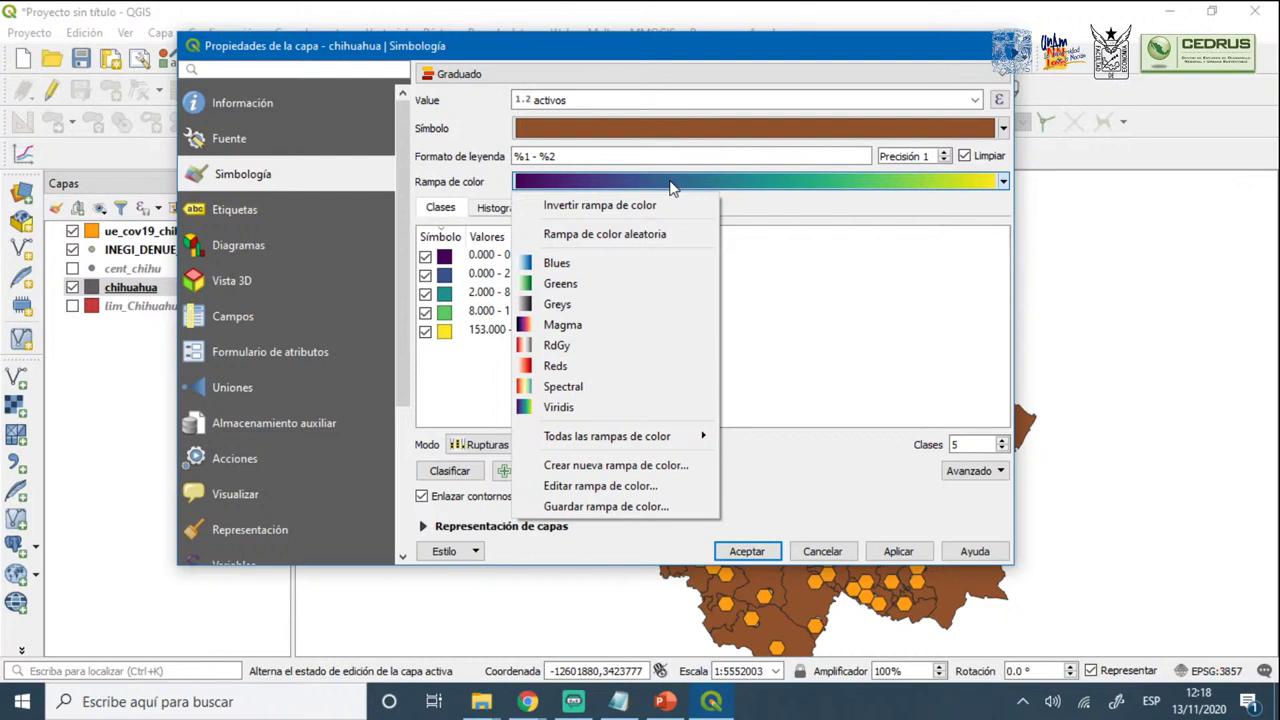
pyautogui.click(644, 206)
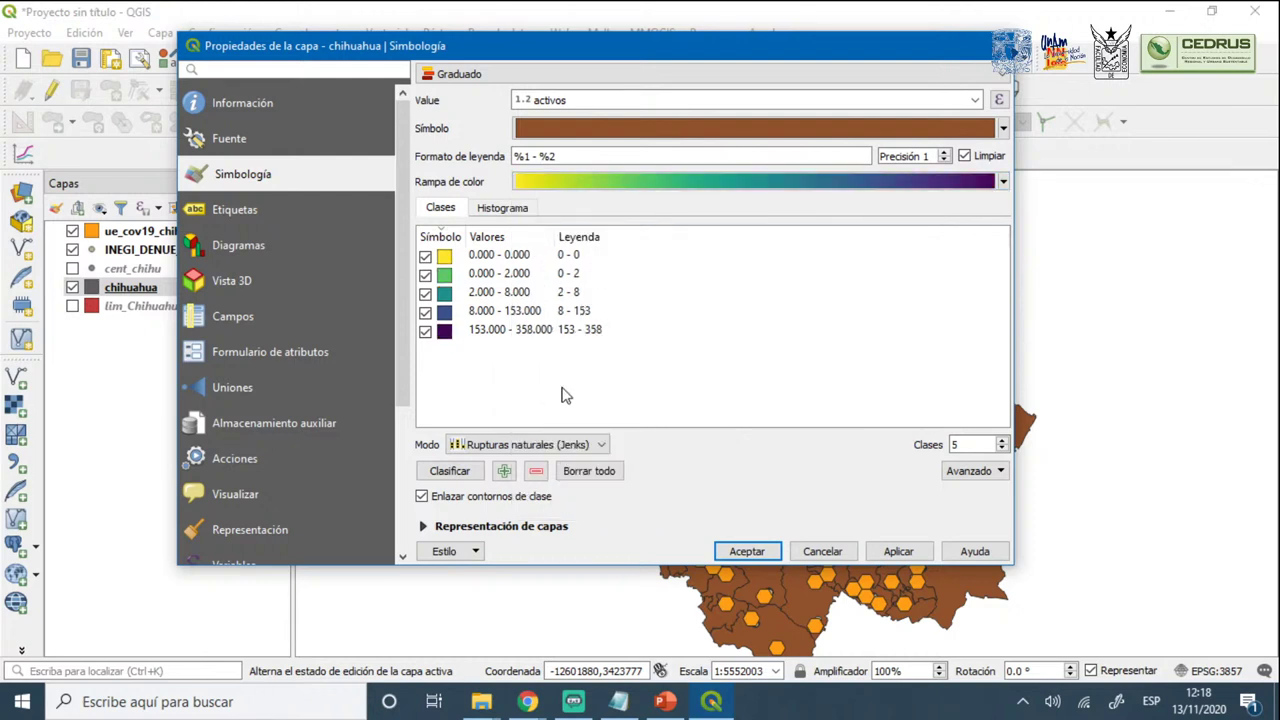
# Set the number of classes to 7 and apply the graduated style to the chihuahua layer
pyautogui.click(1002, 441)
pyautogui.click(1002, 441)
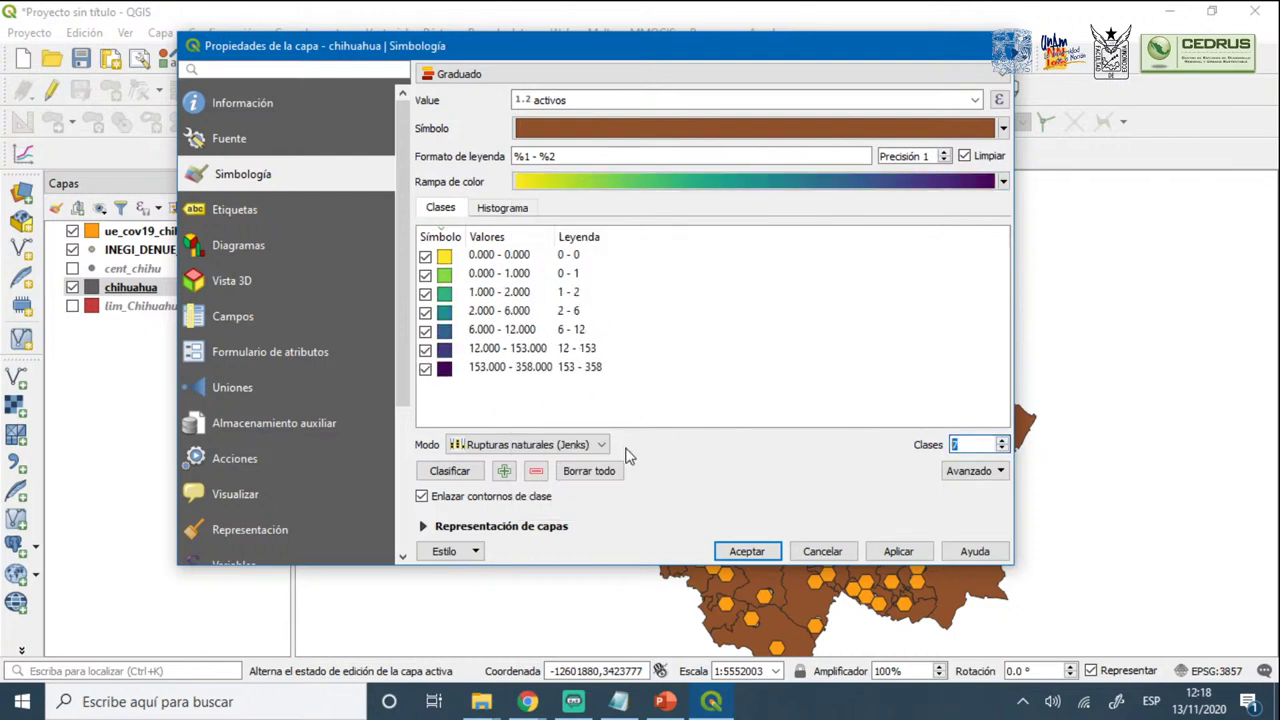
pyautogui.click(897, 552)
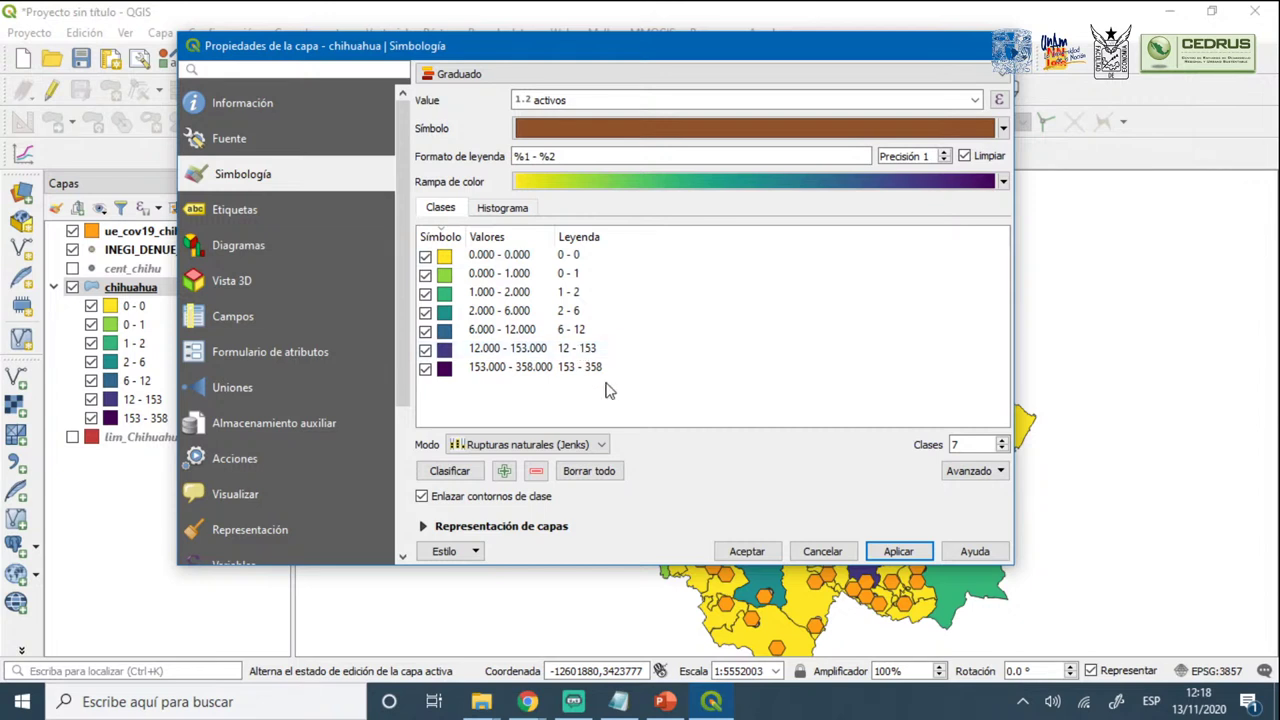
# Reduce the chihuahua layer's graduated classification to 5 classes and apply the style
pyautogui.click(1002, 449)
pyautogui.click(1002, 449)
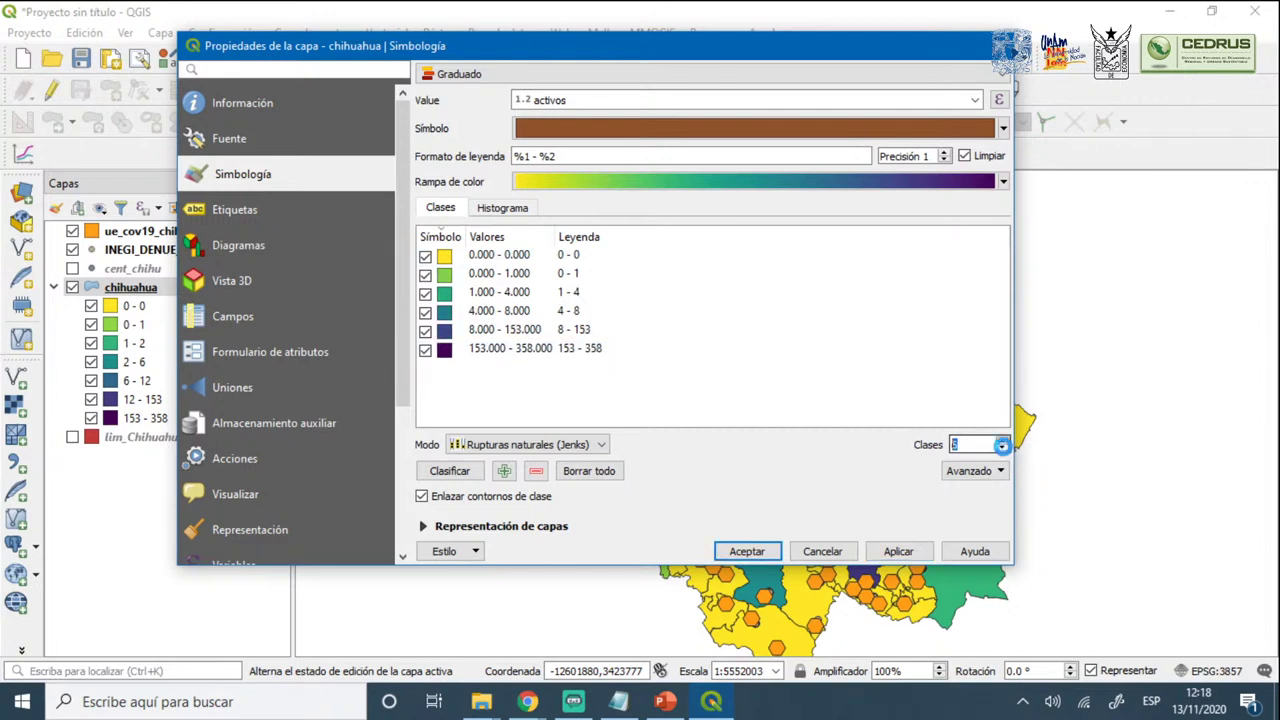
pyautogui.click(898, 551)
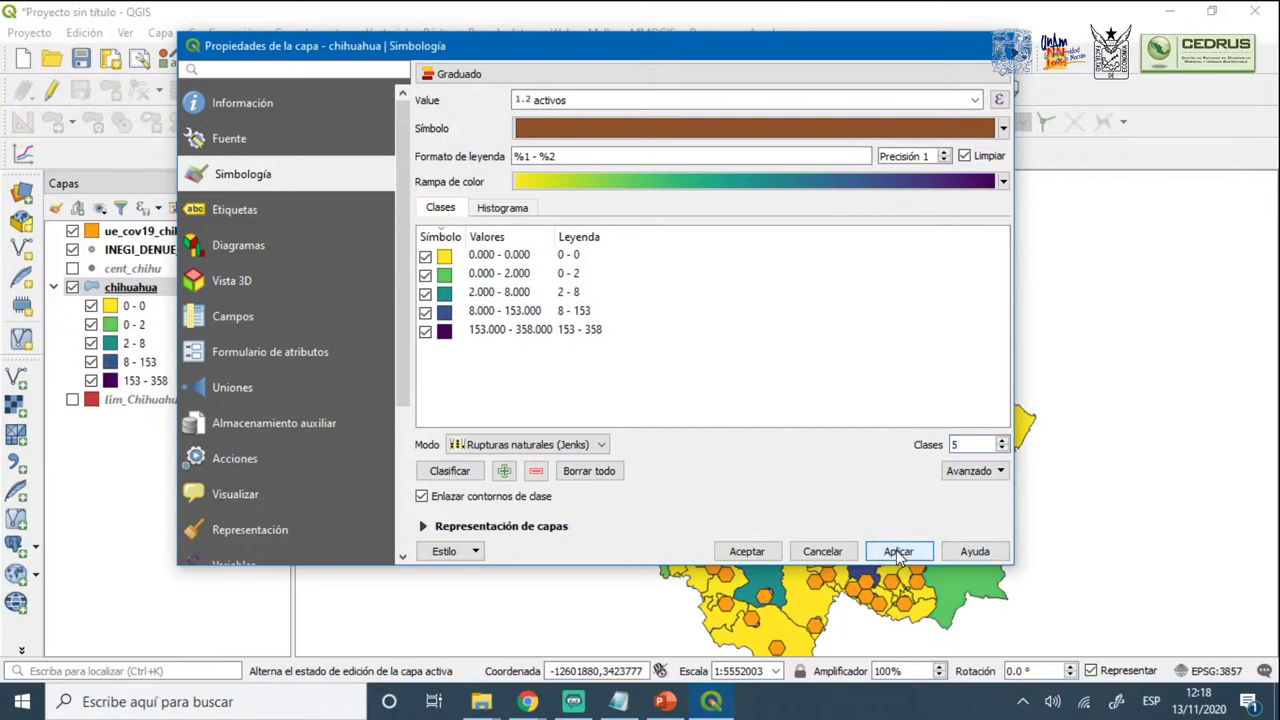
pyautogui.click(746, 551)
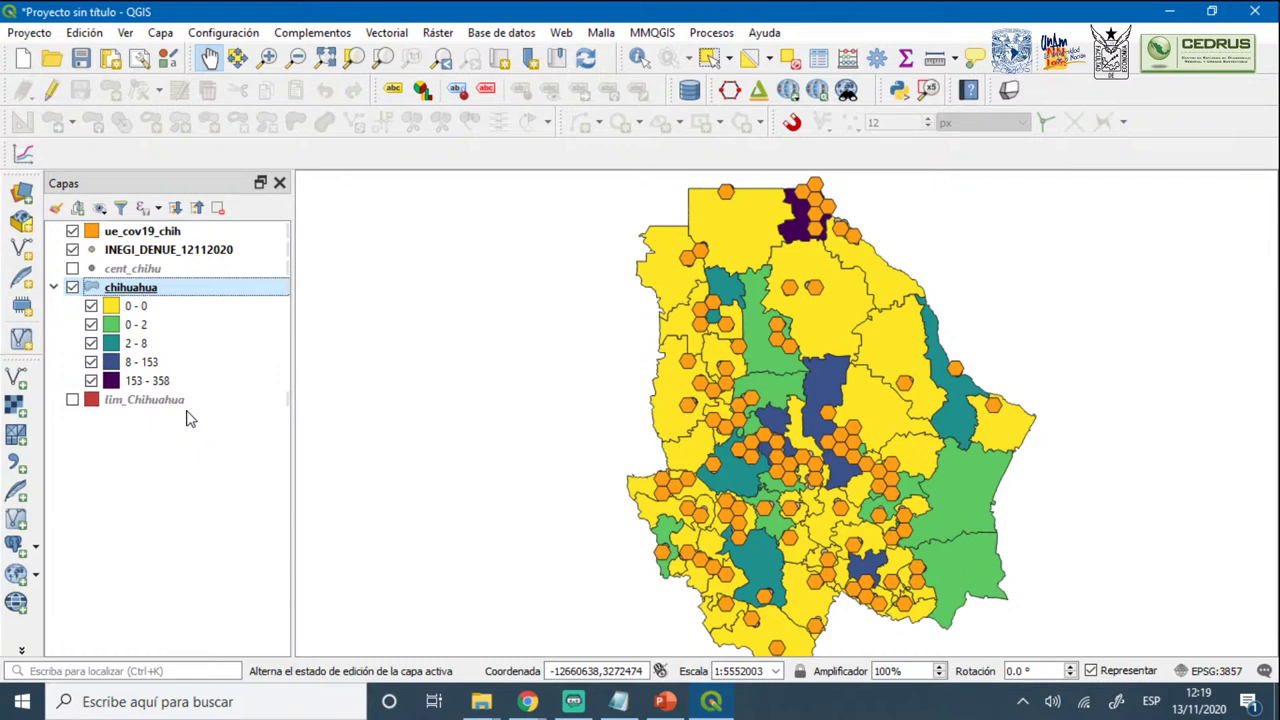
# Switch the ue_cov19_chih hexagon layer's symbology to Graduated, using the NUMPOINTS field as the value
pyautogui.click(126, 233)
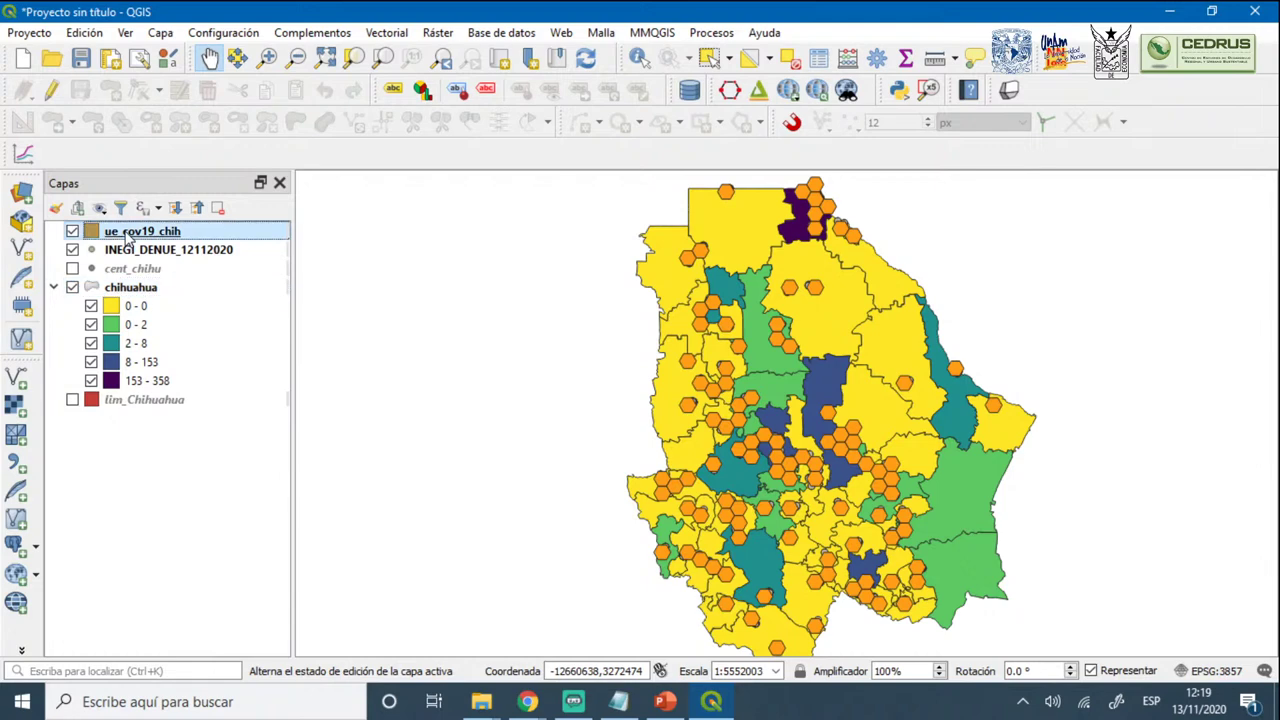
pyautogui.rightClick(127, 234)
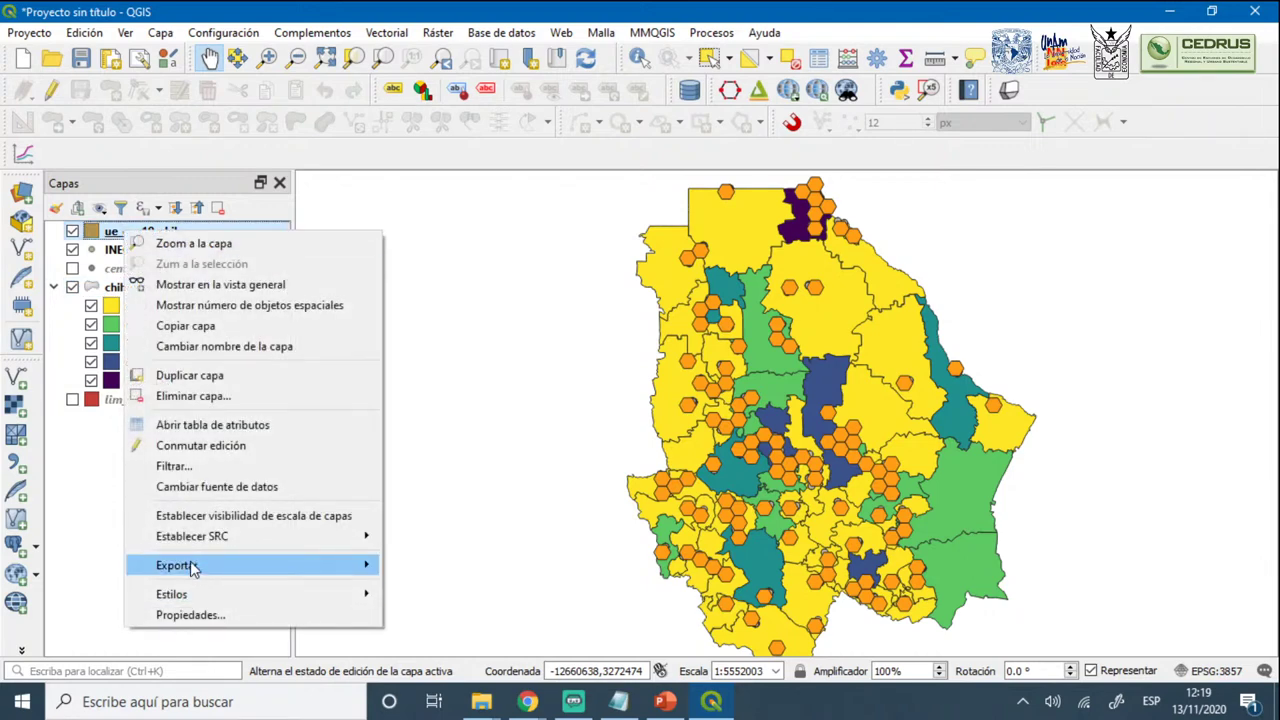
pyautogui.click(210, 615)
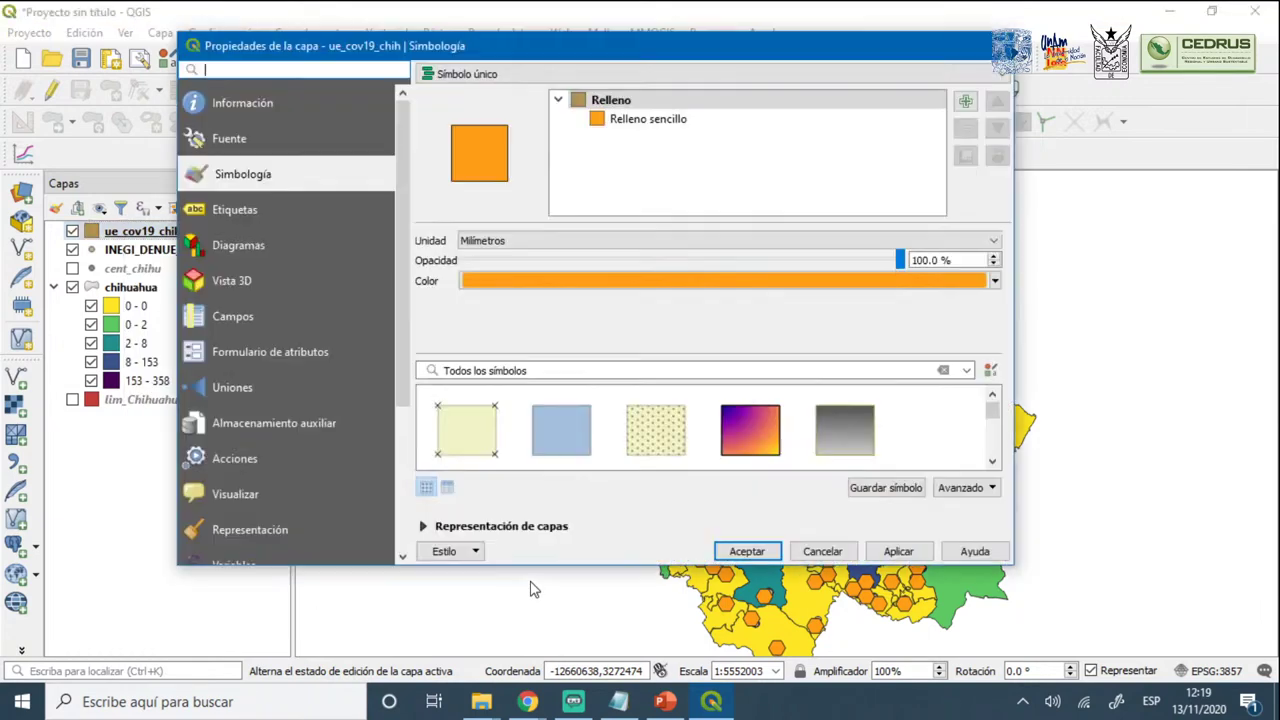
pyautogui.click(551, 74)
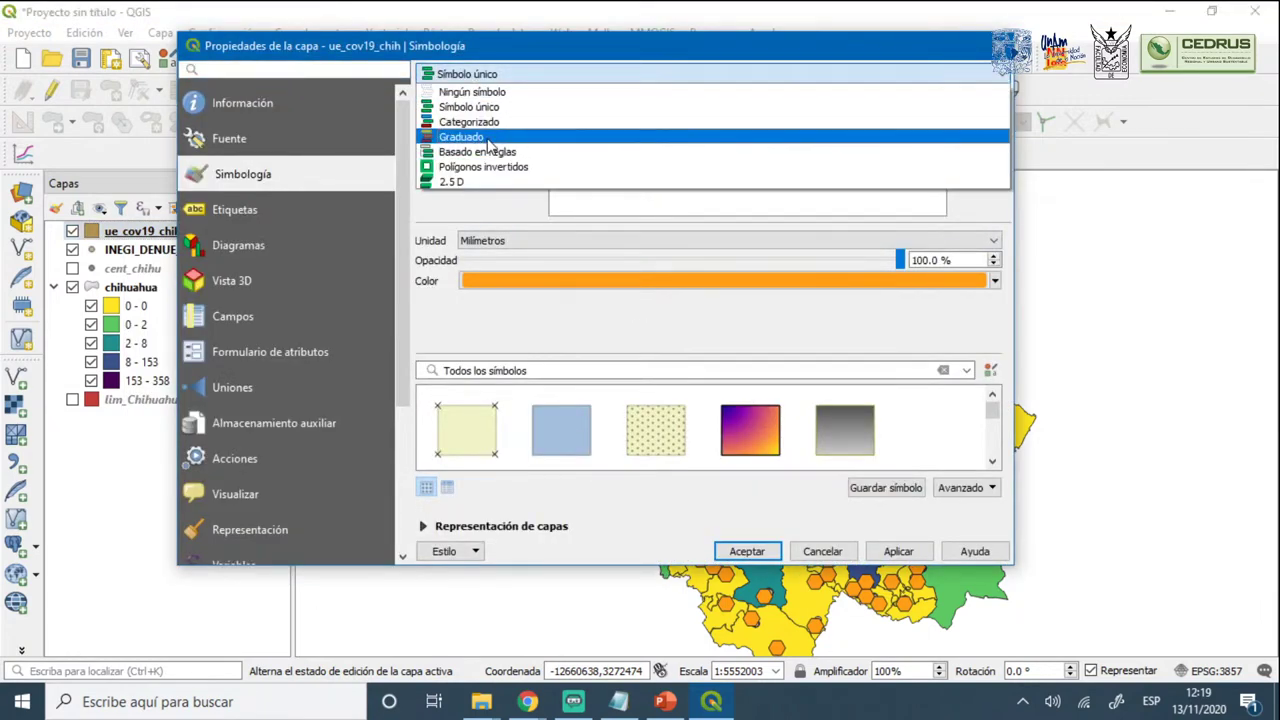
pyautogui.click(489, 138)
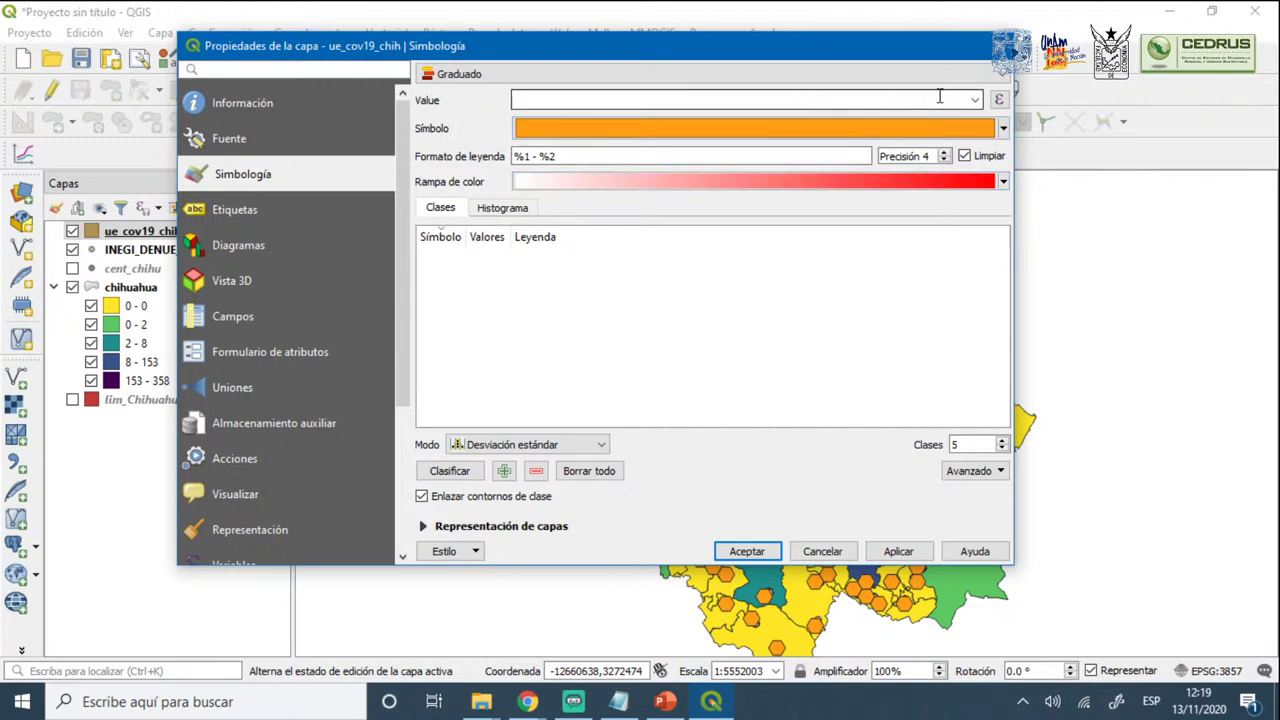
pyautogui.click(971, 101)
pyautogui.click(575, 178)
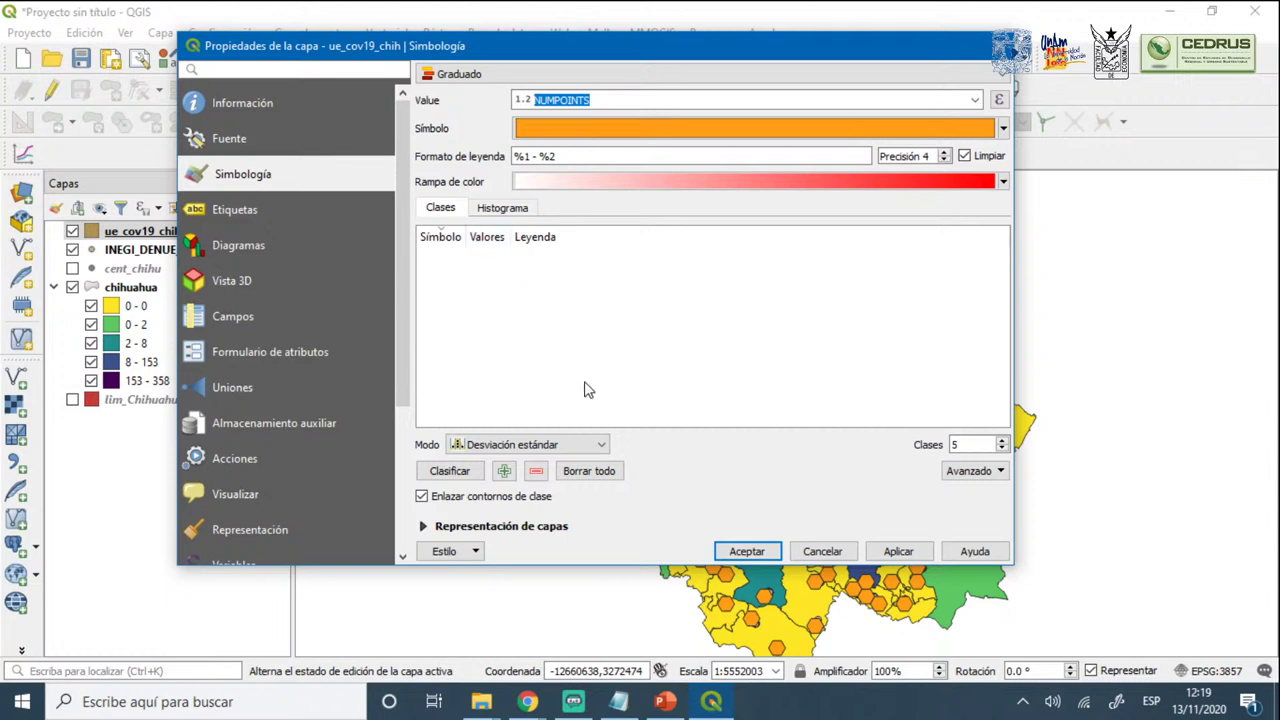
# Colour the ue_cov19_chih hexagons with the YlOrBr ramp, classify them by natural breaks (Jenks) and apply the style
pyautogui.click(1003, 182)
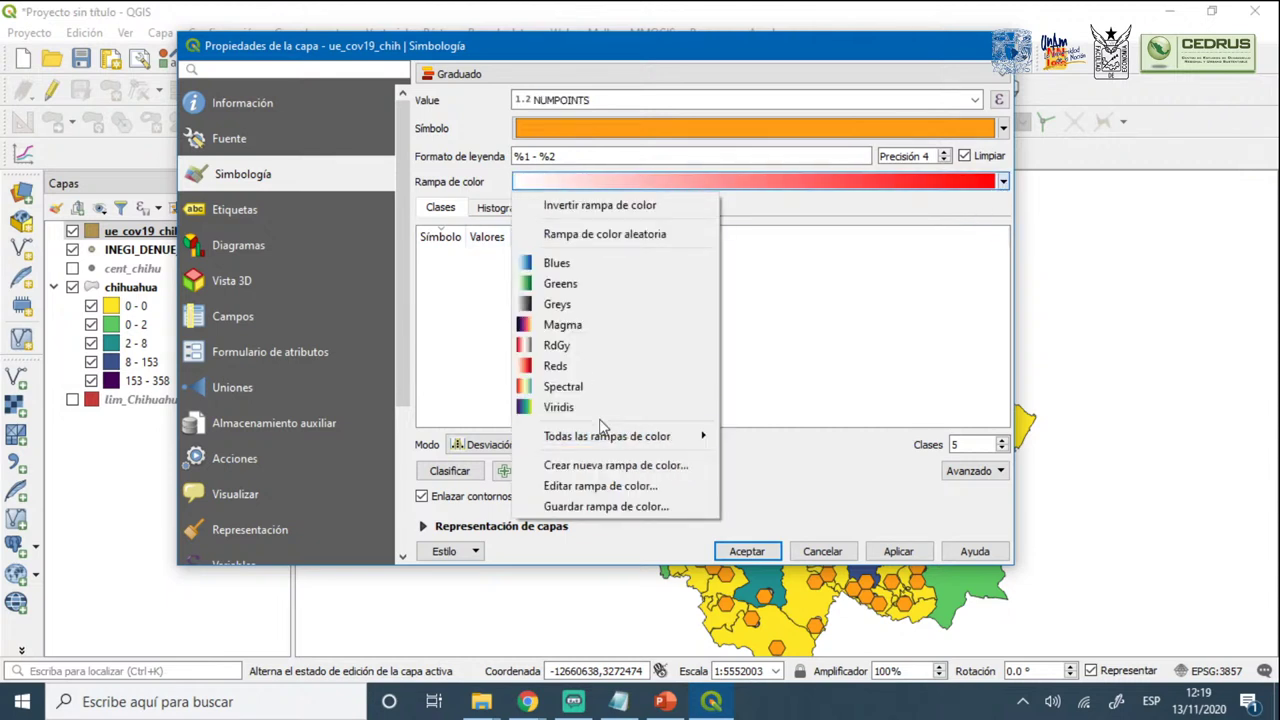
pyautogui.moveTo(614, 436)
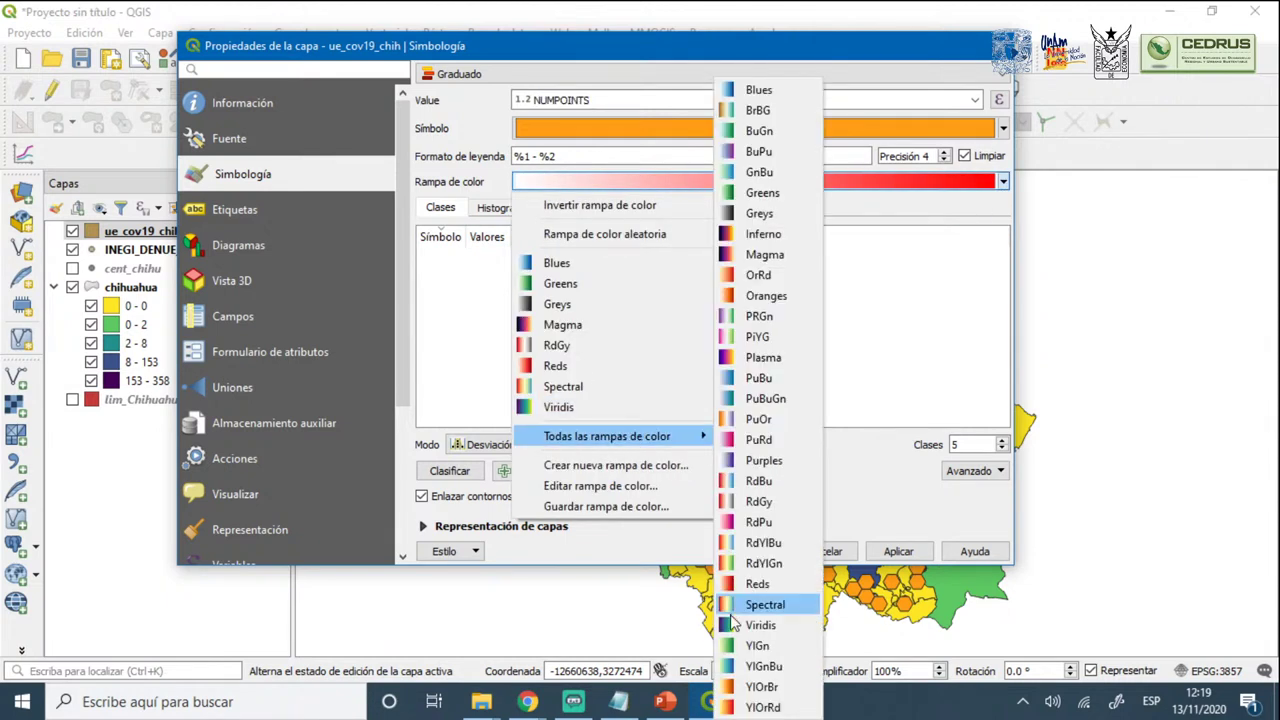
pyautogui.click(760, 689)
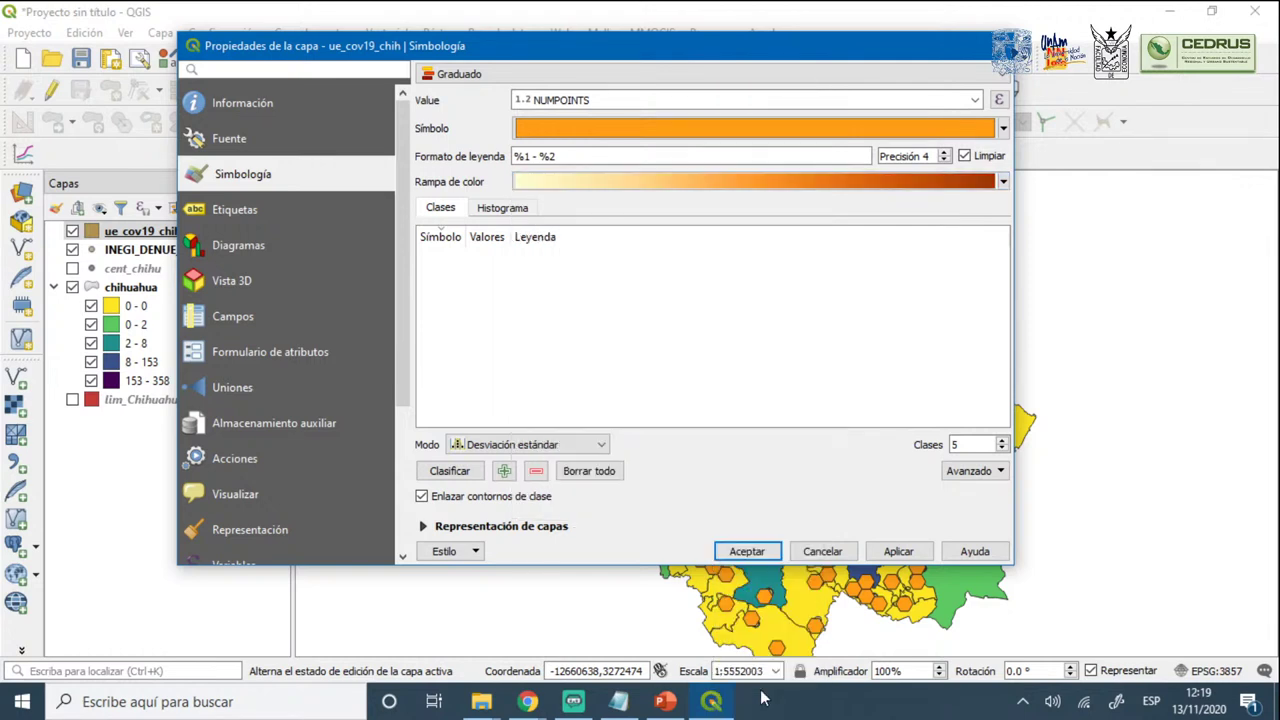
pyautogui.click(500, 447)
pyautogui.click(502, 545)
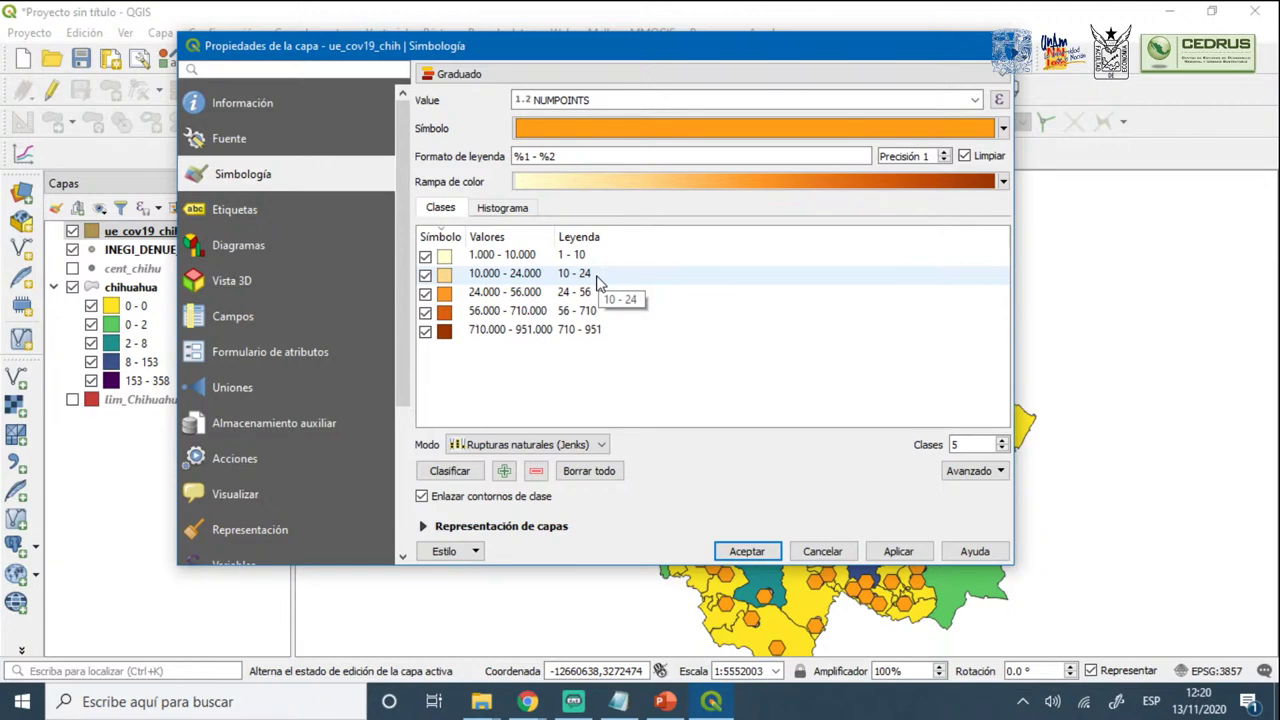
pyautogui.click(898, 551)
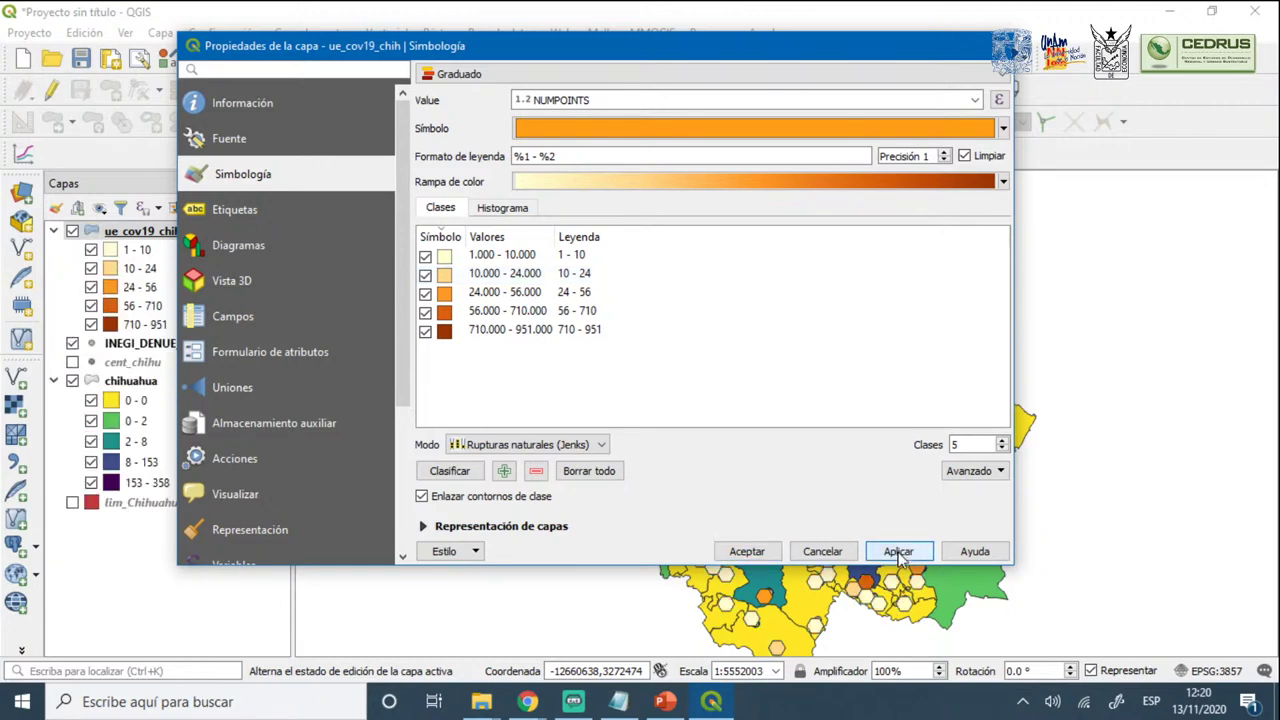
pyautogui.click(750, 555)
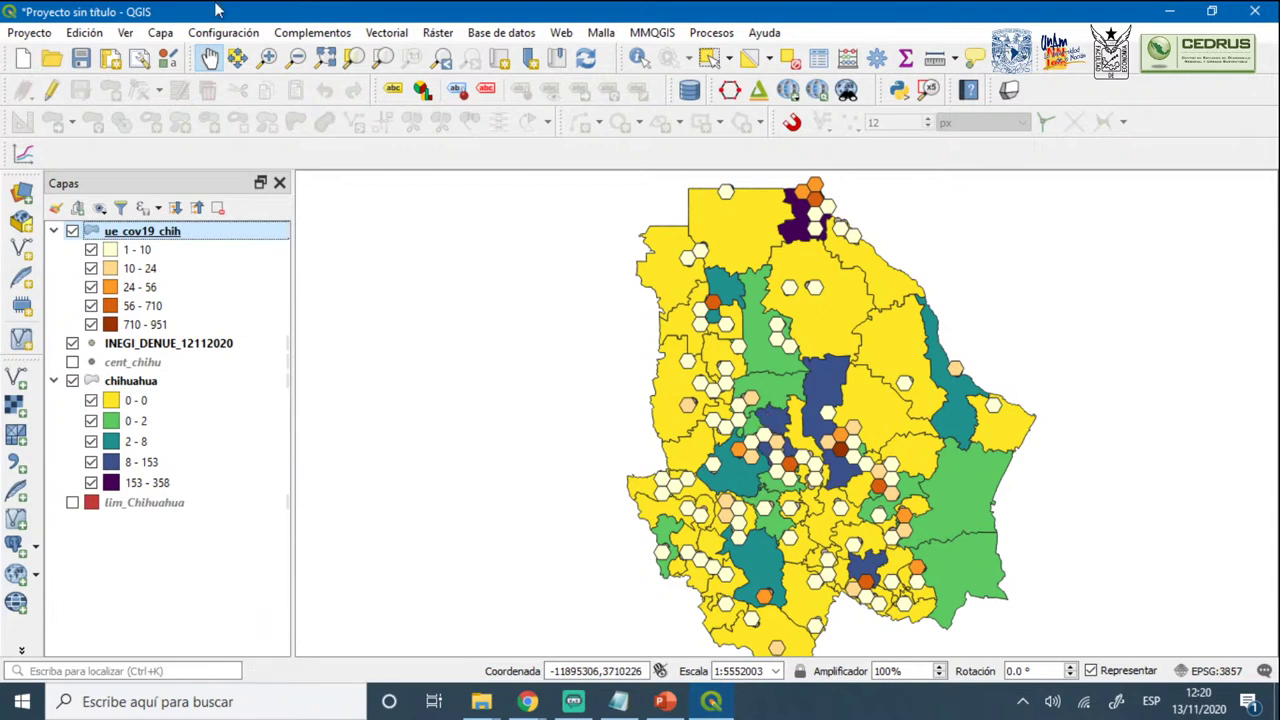
# Search the plugin manager's full plugin list for "quick"
pyautogui.click(307, 38)
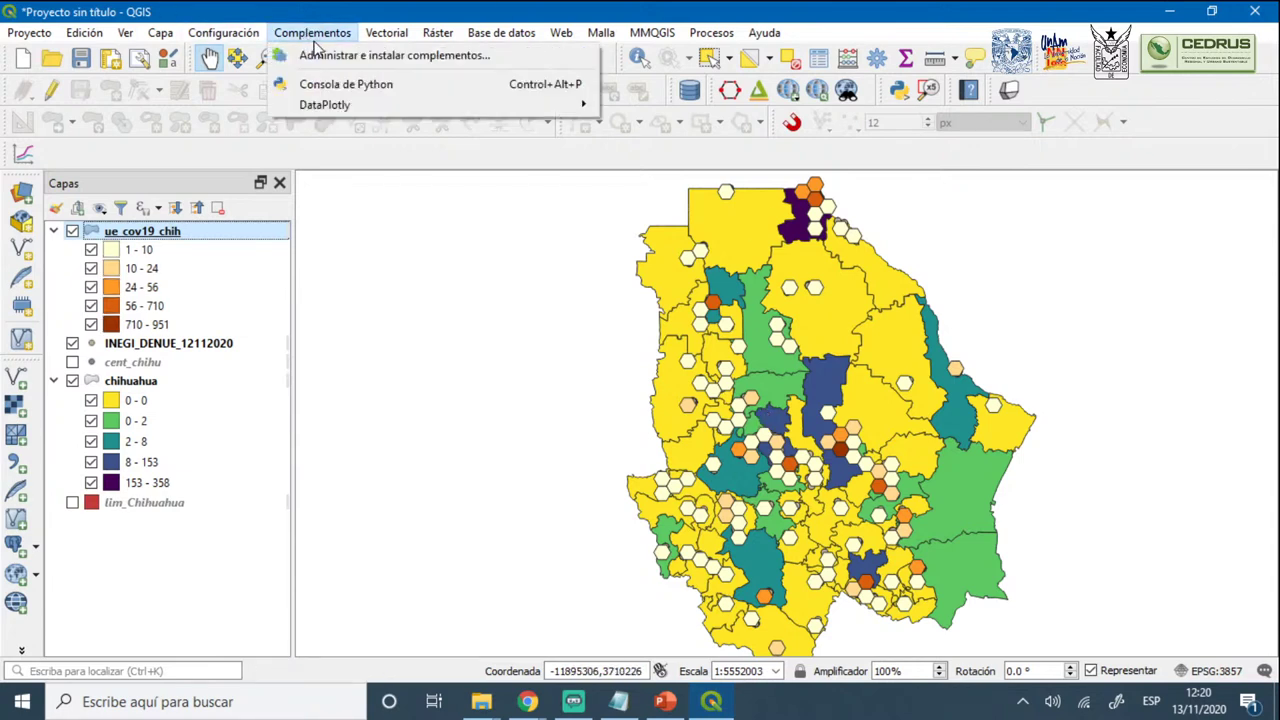
pyautogui.moveTo(562, 36)
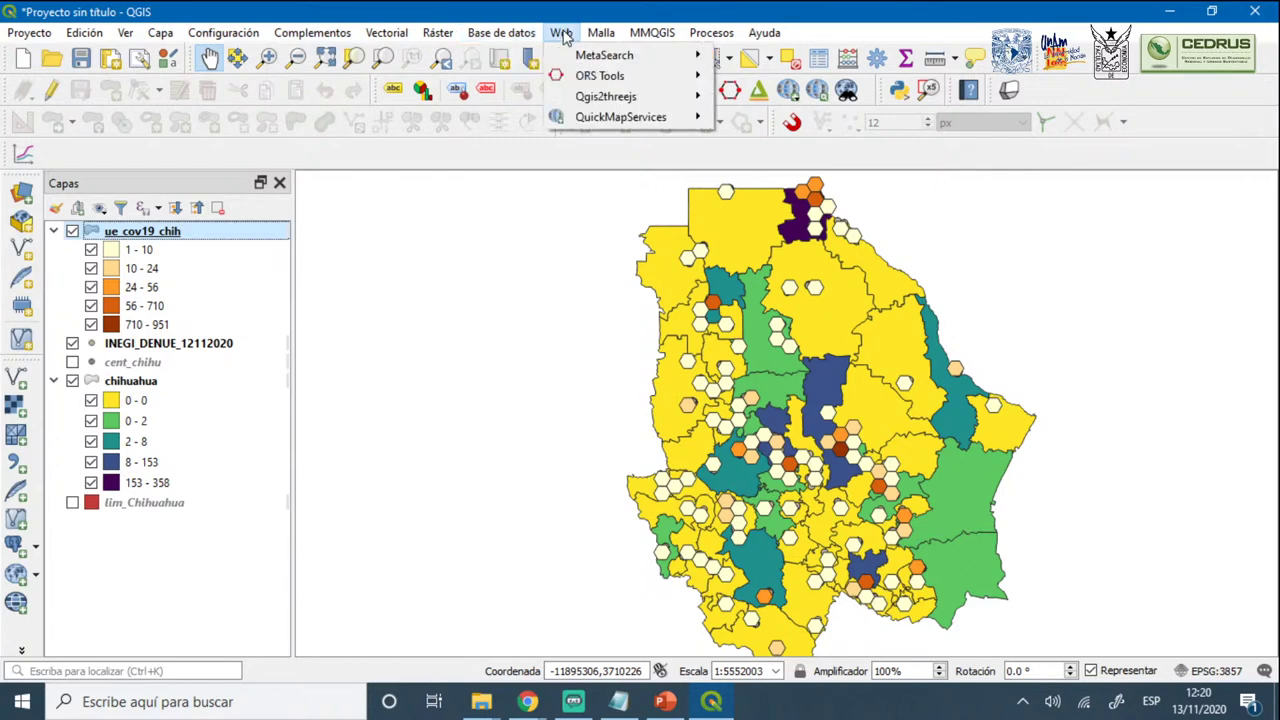
pyautogui.click(300, 36)
pyautogui.click(305, 34)
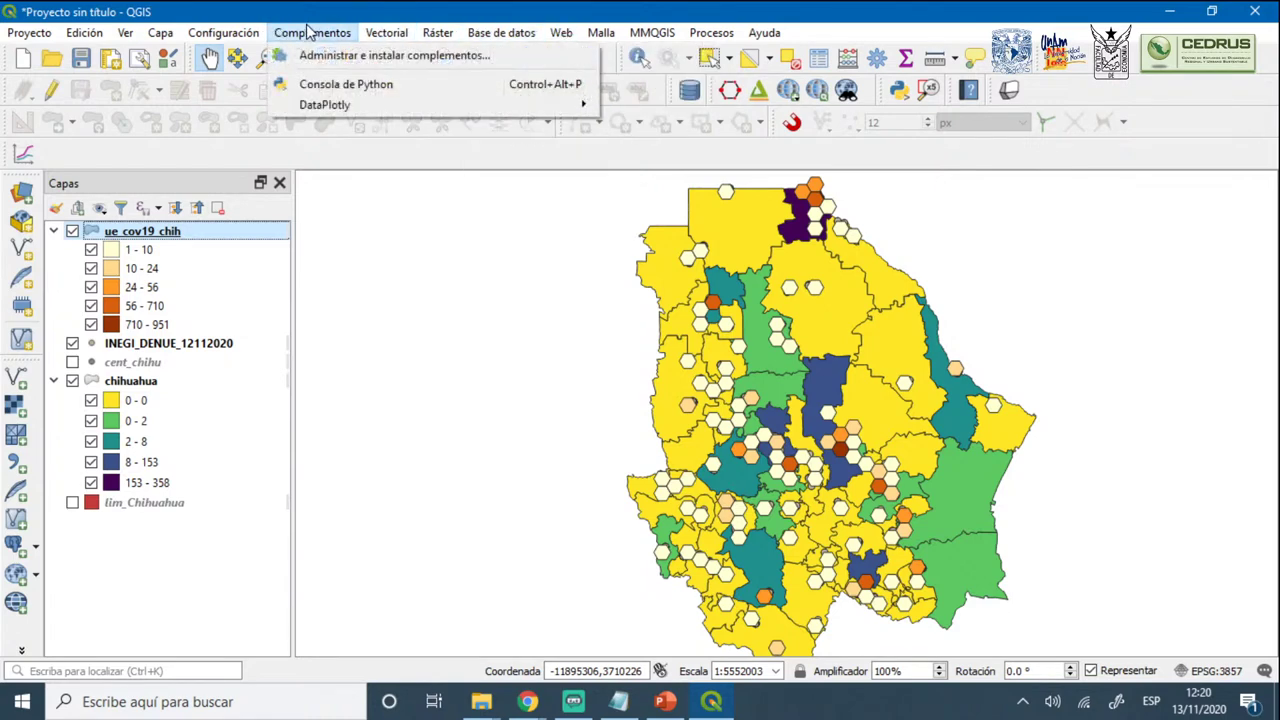
pyautogui.click(316, 56)
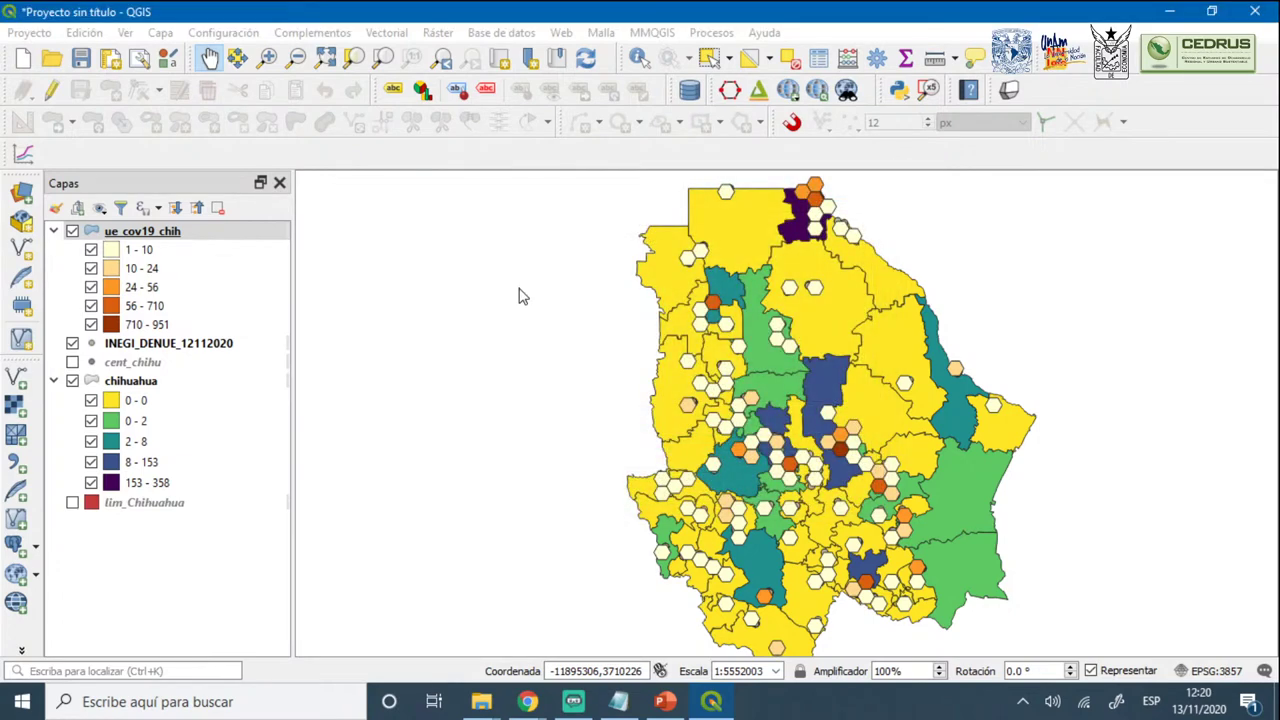
pyautogui.click(530, 165)
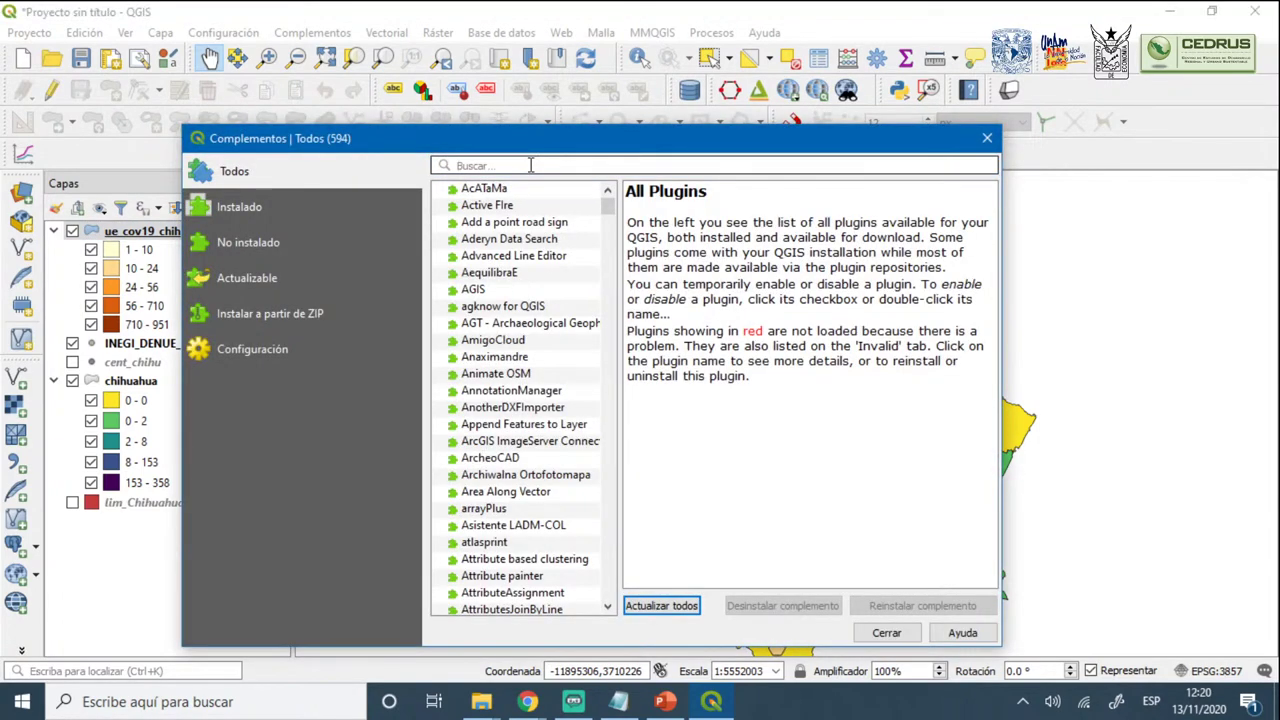
pyautogui.write('q')
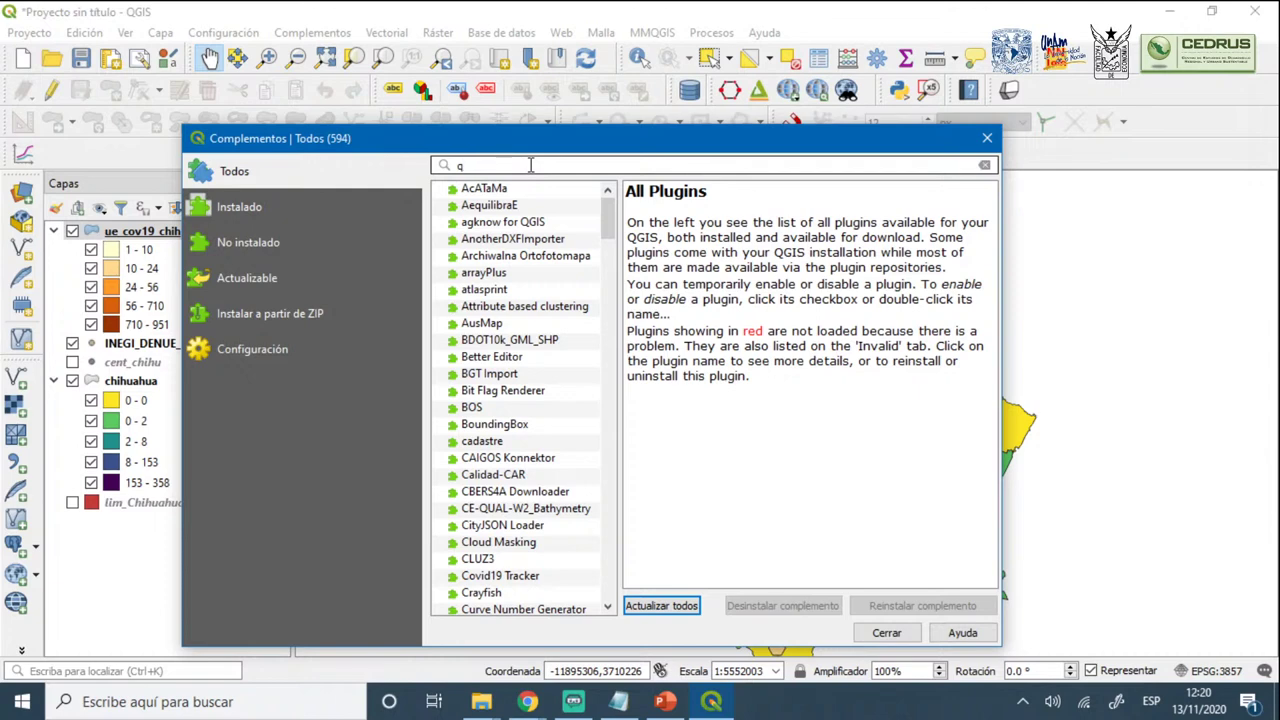
pyautogui.write('uick')
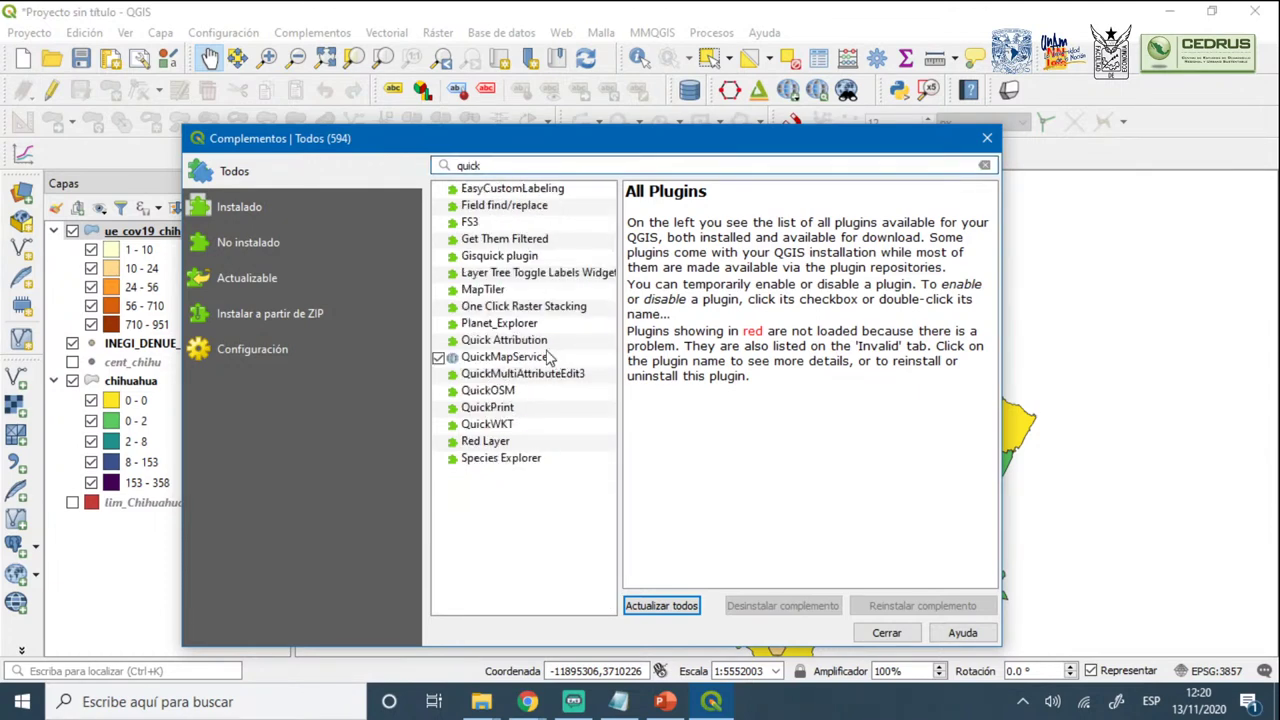
# Examine the QuickMapServices plugin's description and installed version, and close the plugin manager
pyautogui.click(547, 360)
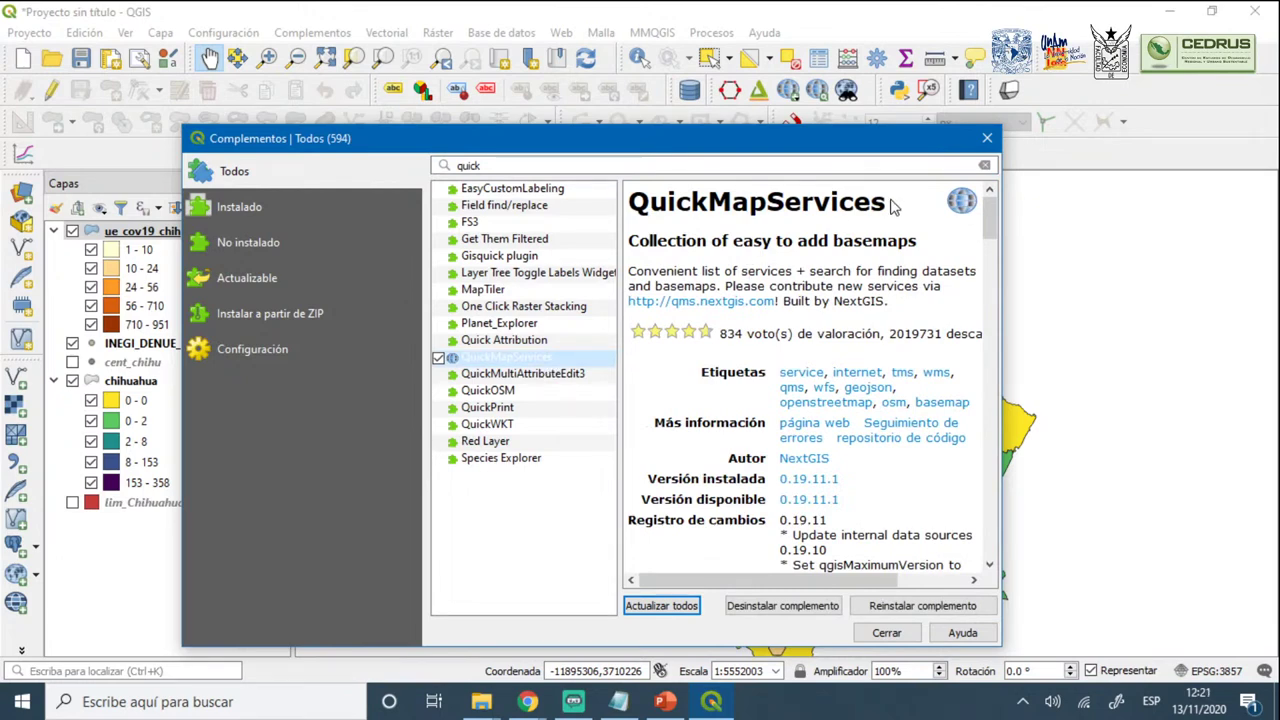
pyautogui.moveTo(888, 204); pyautogui.dragTo(637, 201)
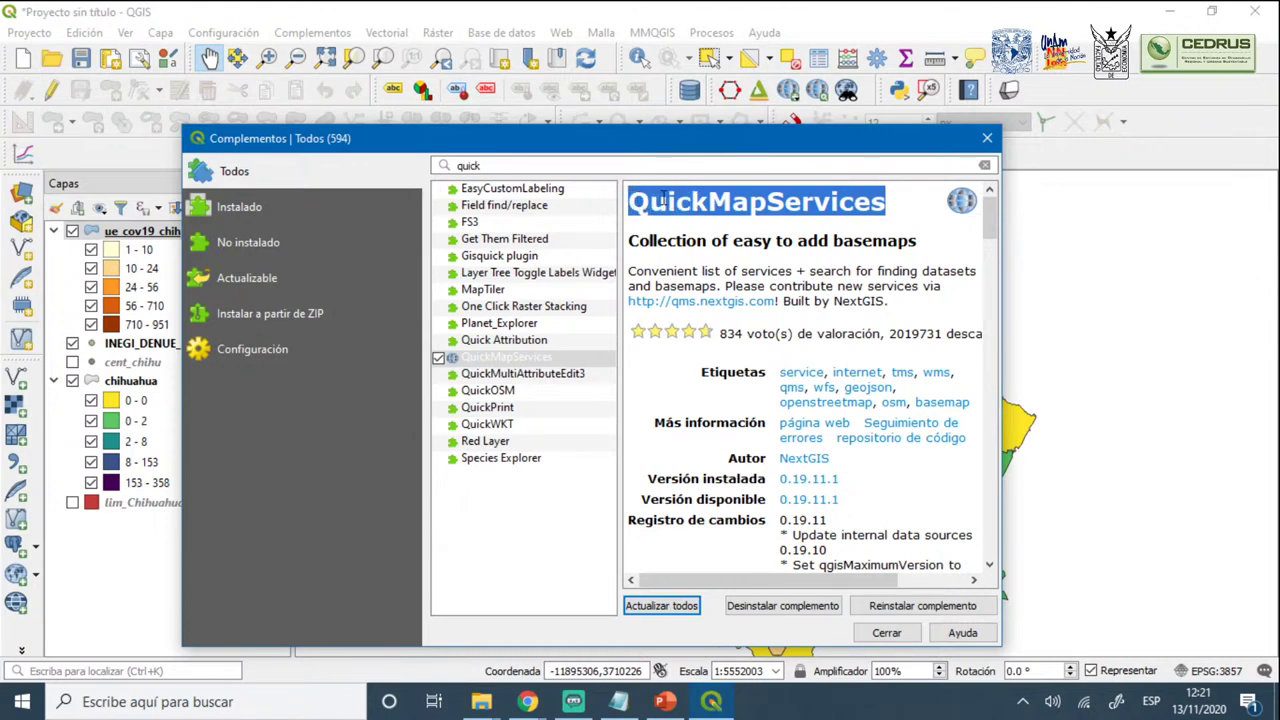
pyautogui.click(664, 200)
pyautogui.doubleClick(703, 203)
pyautogui.click(527, 701)
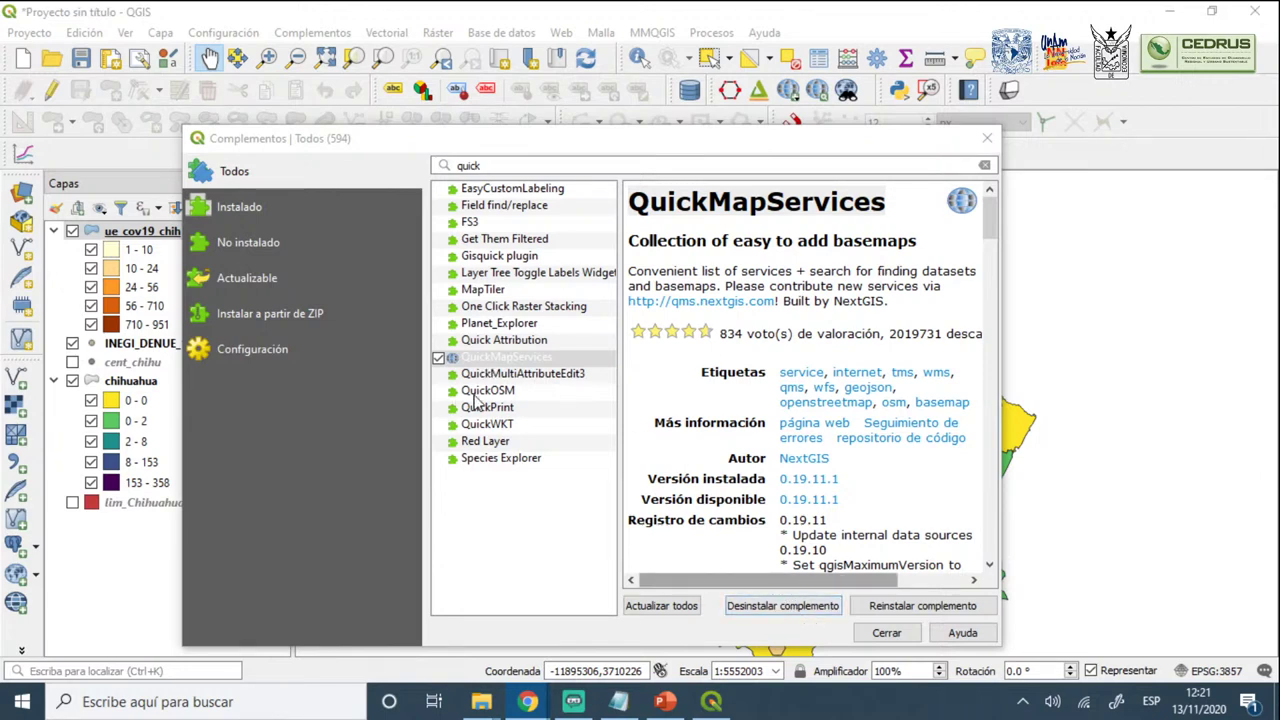
pyautogui.click(987, 140)
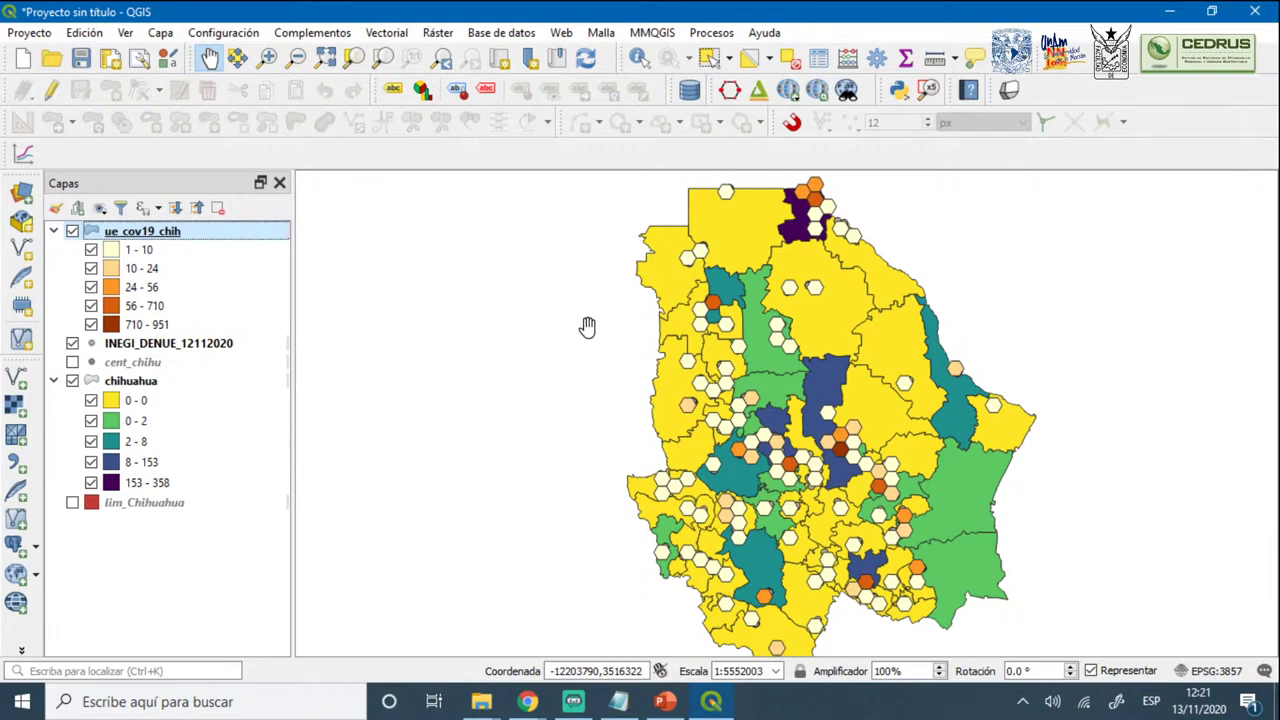
# Open the Qgis2threejs Exporter for the current map
pyautogui.scroll(-1, 757, 425)
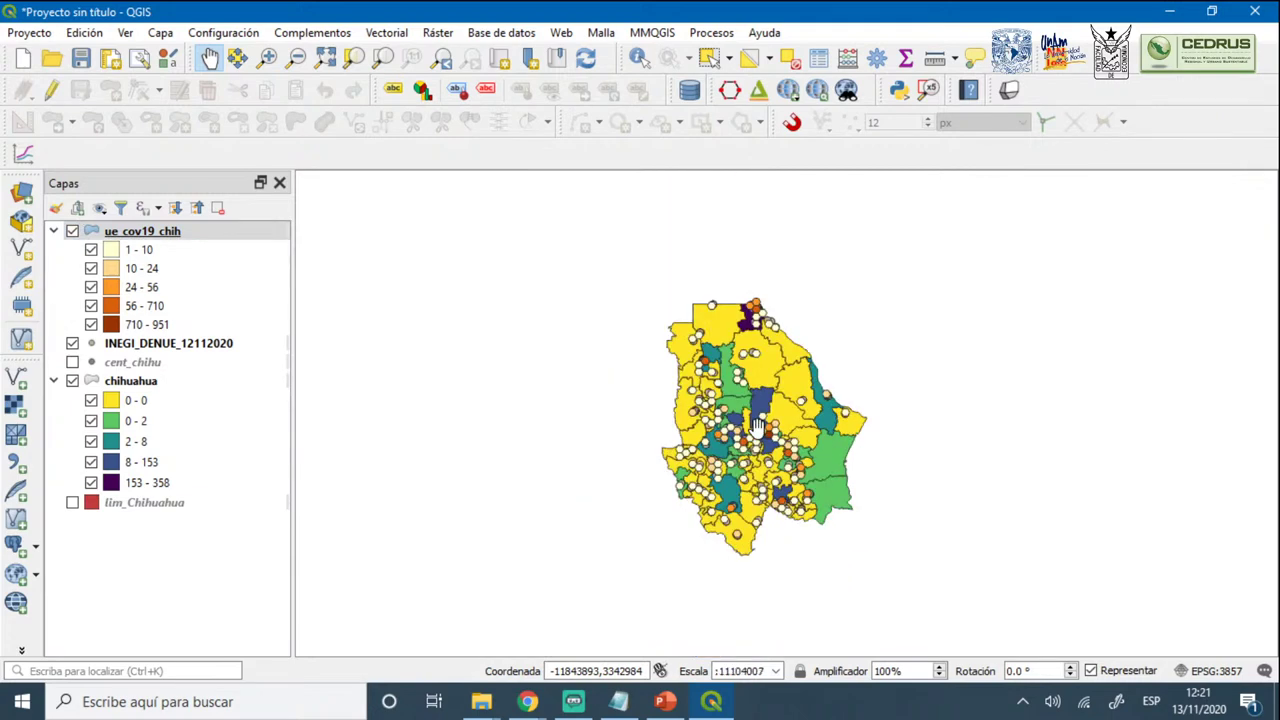
pyautogui.scroll(1, 757, 425)
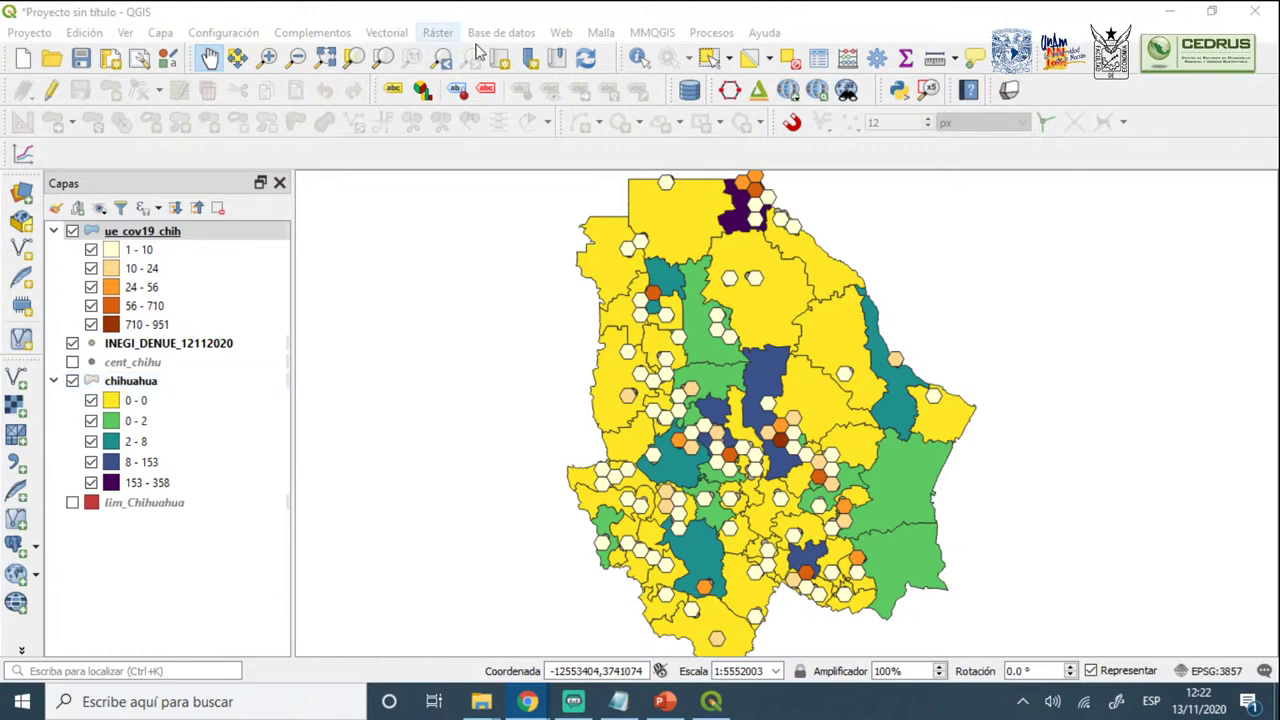
pyautogui.click(652, 33)
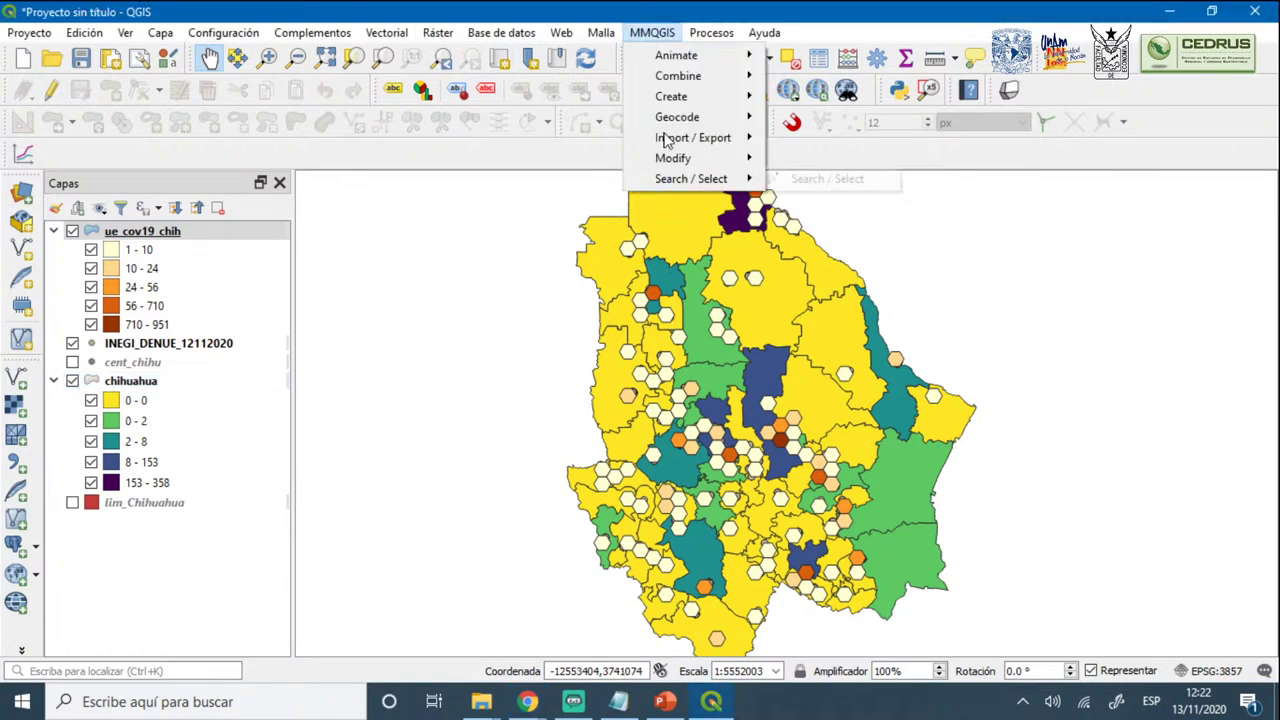
pyautogui.moveTo(540, 36)
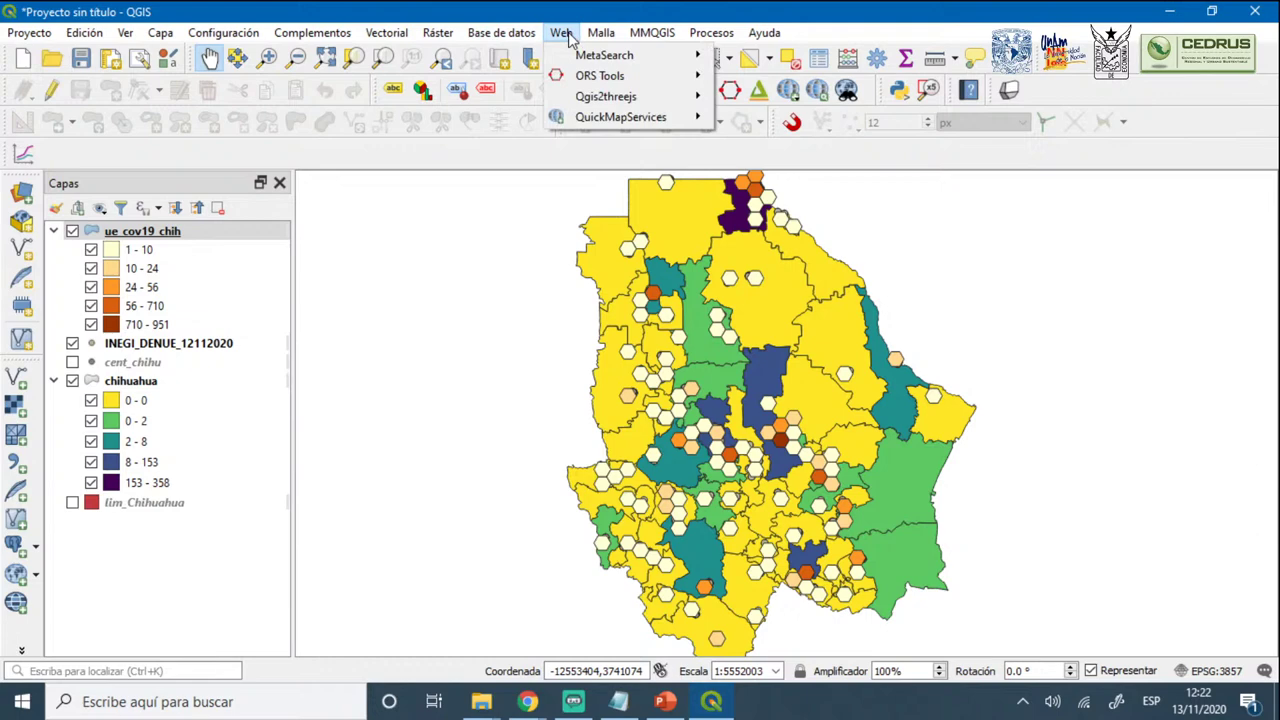
pyautogui.moveTo(660, 97)
pyautogui.click(770, 101)
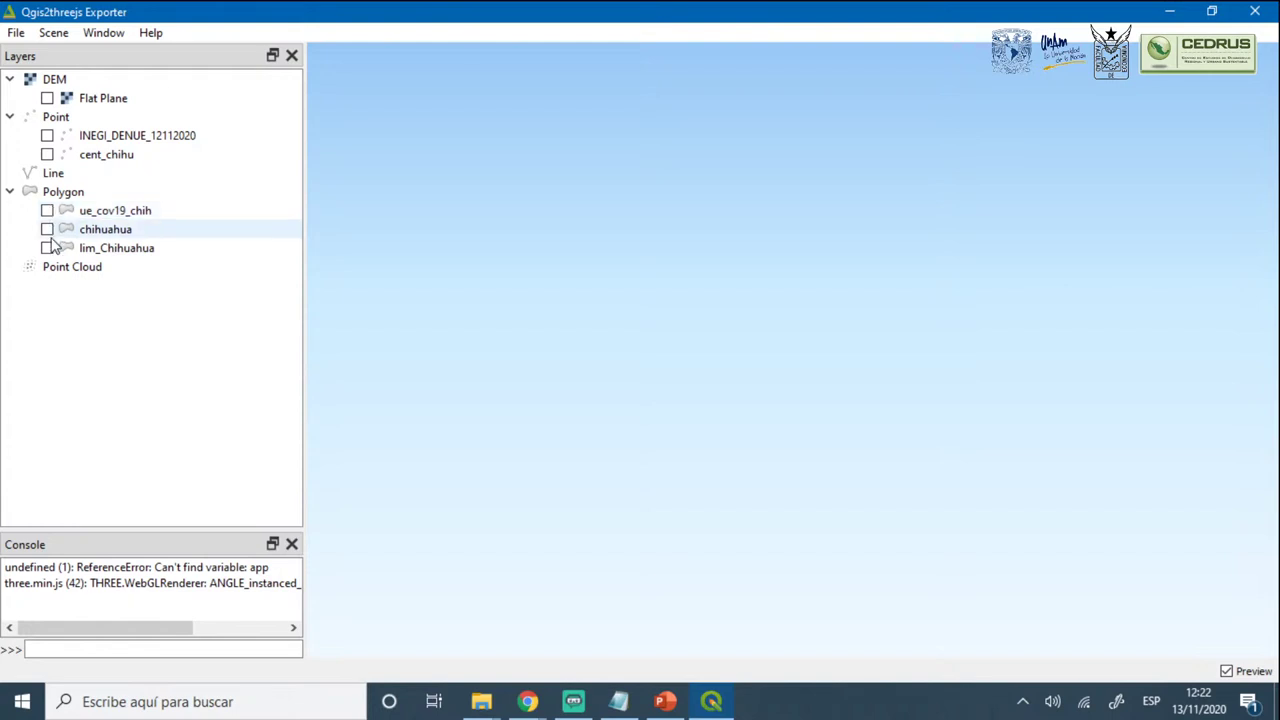
# Include the ue_cov19_chih and chihuahua polygon layers in the 3D scene, leaving lim_Chihuahua out
pyautogui.click(47, 211)
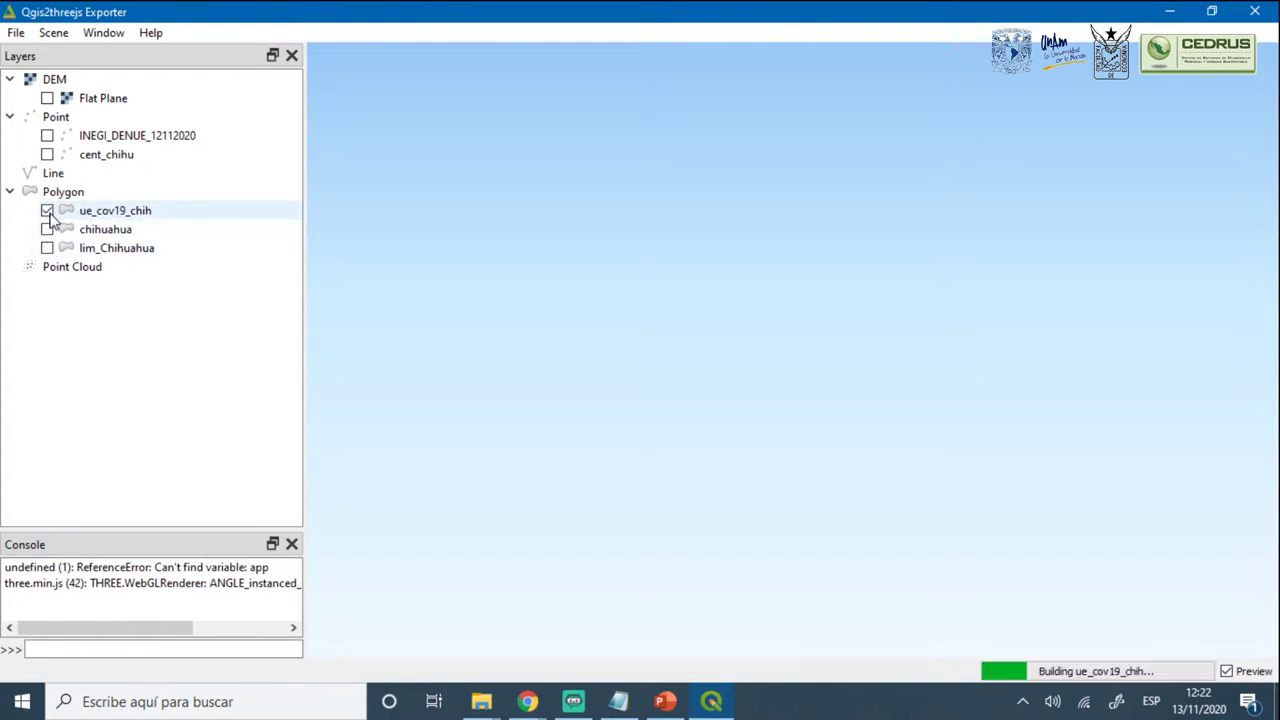
pyautogui.moveTo(709, 457); pyautogui.dragTo(757, 417)
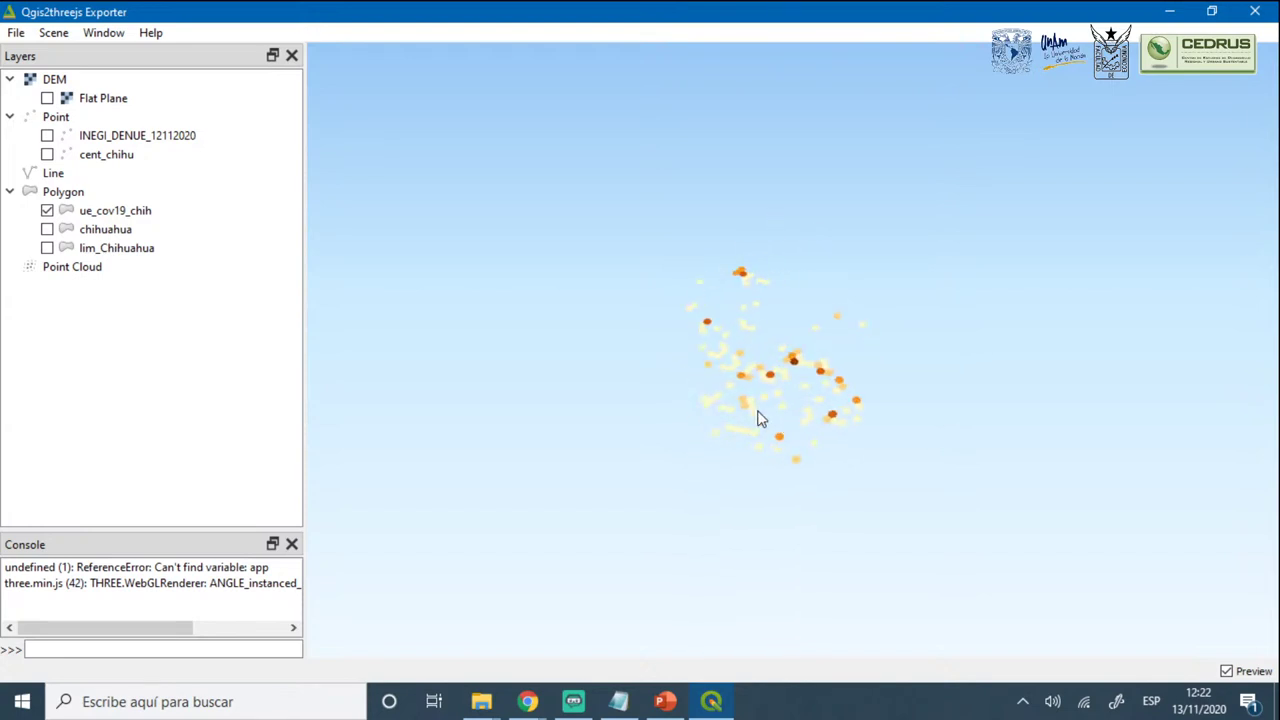
pyautogui.click(47, 250)
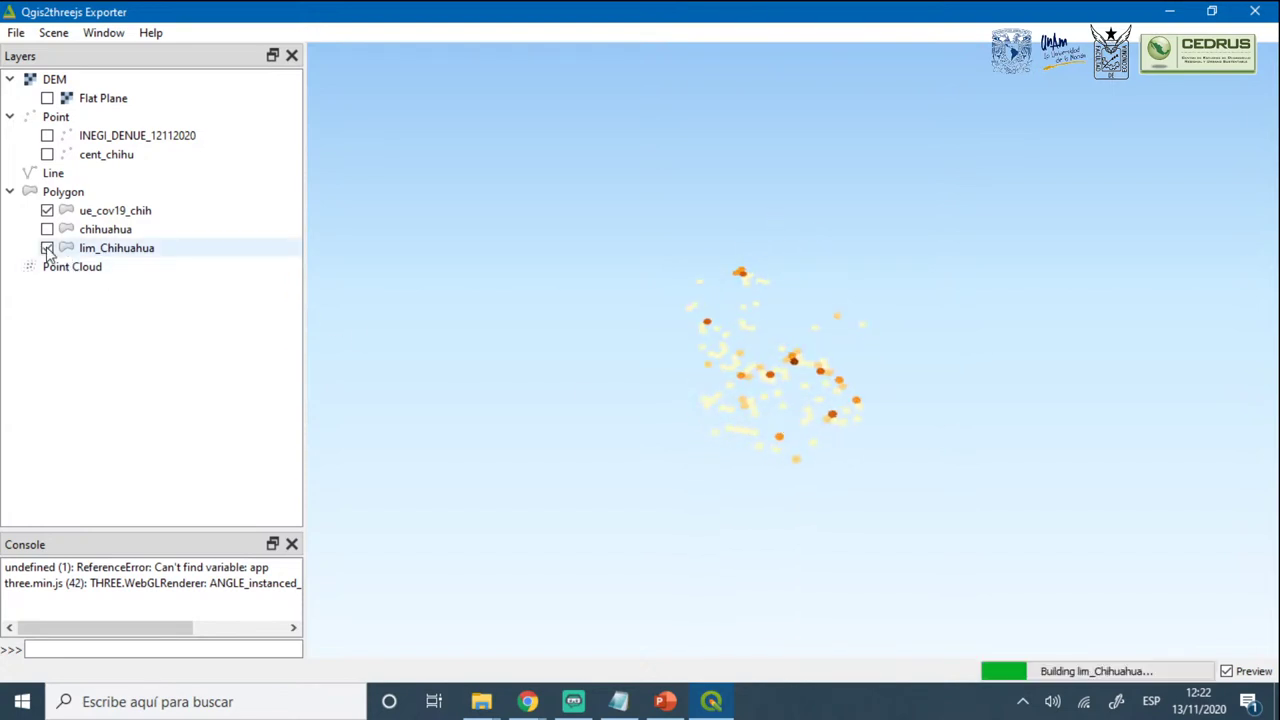
pyautogui.click(47, 248)
pyautogui.click(47, 230)
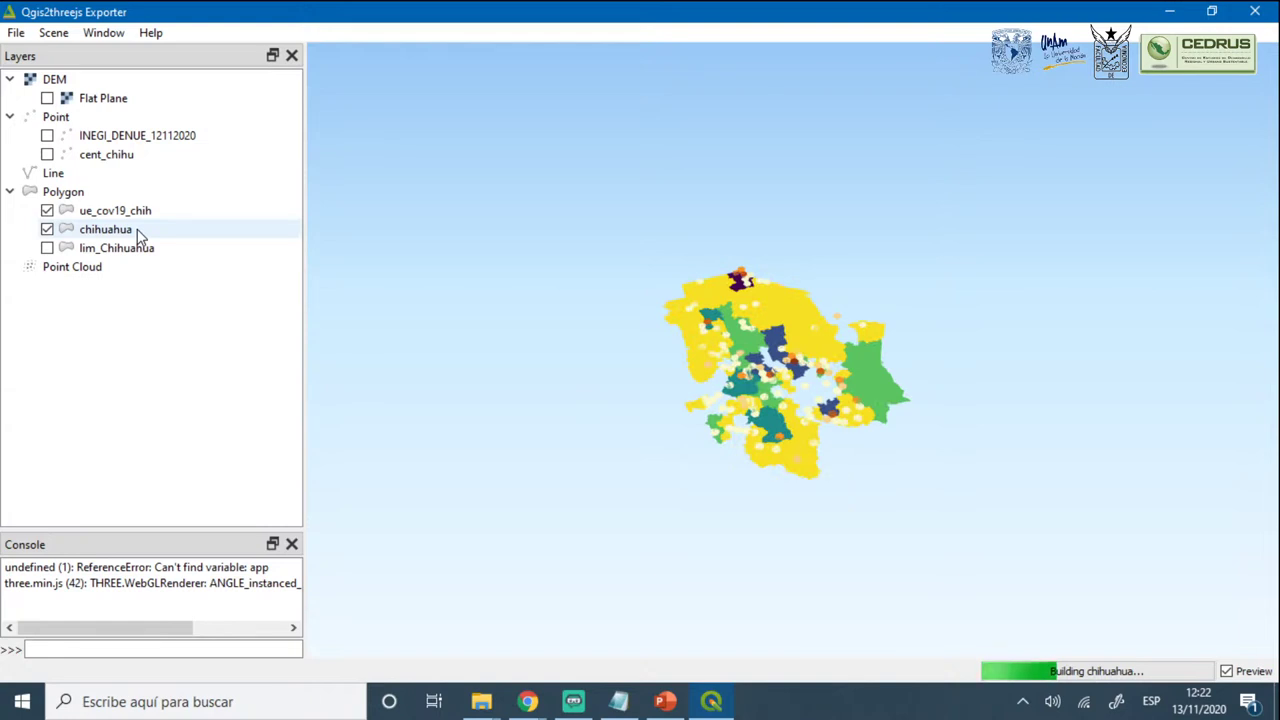
# Set the 3D object type of the ue_cov19_chih layer to Extruded
pyautogui.click(47, 211)
pyautogui.click(47, 211)
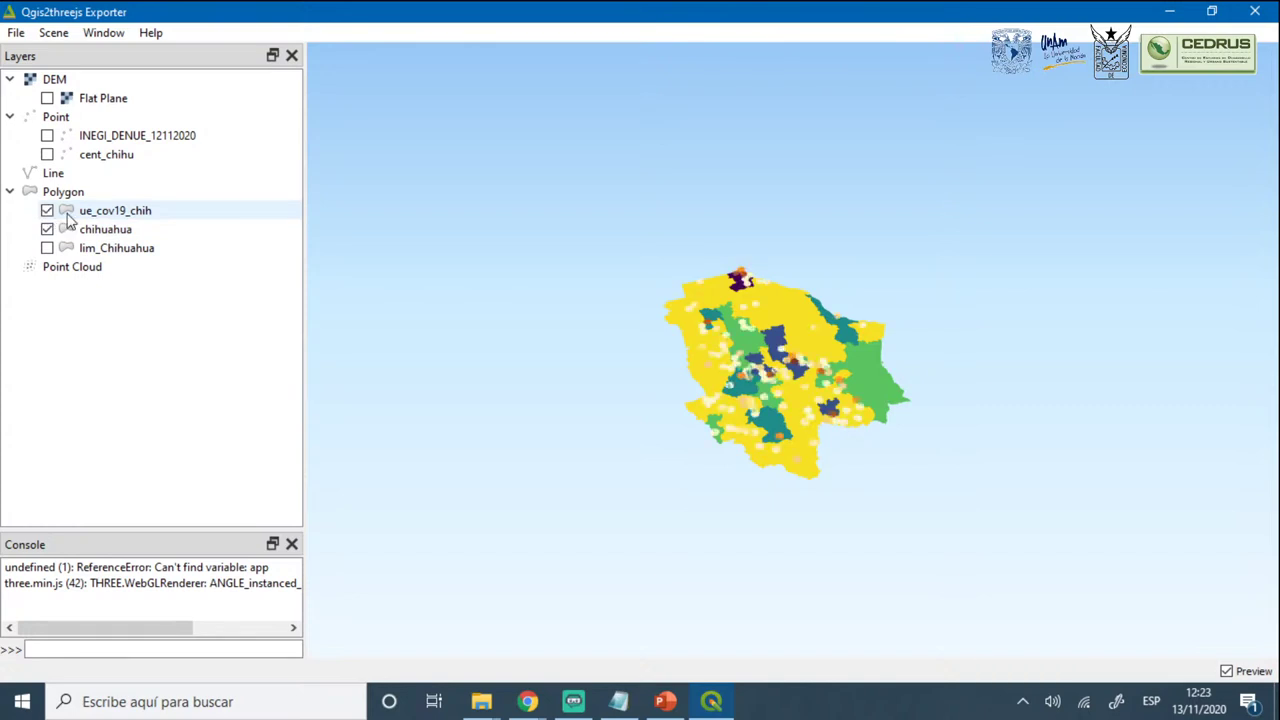
pyautogui.rightClick(95, 219)
pyautogui.click(150, 223)
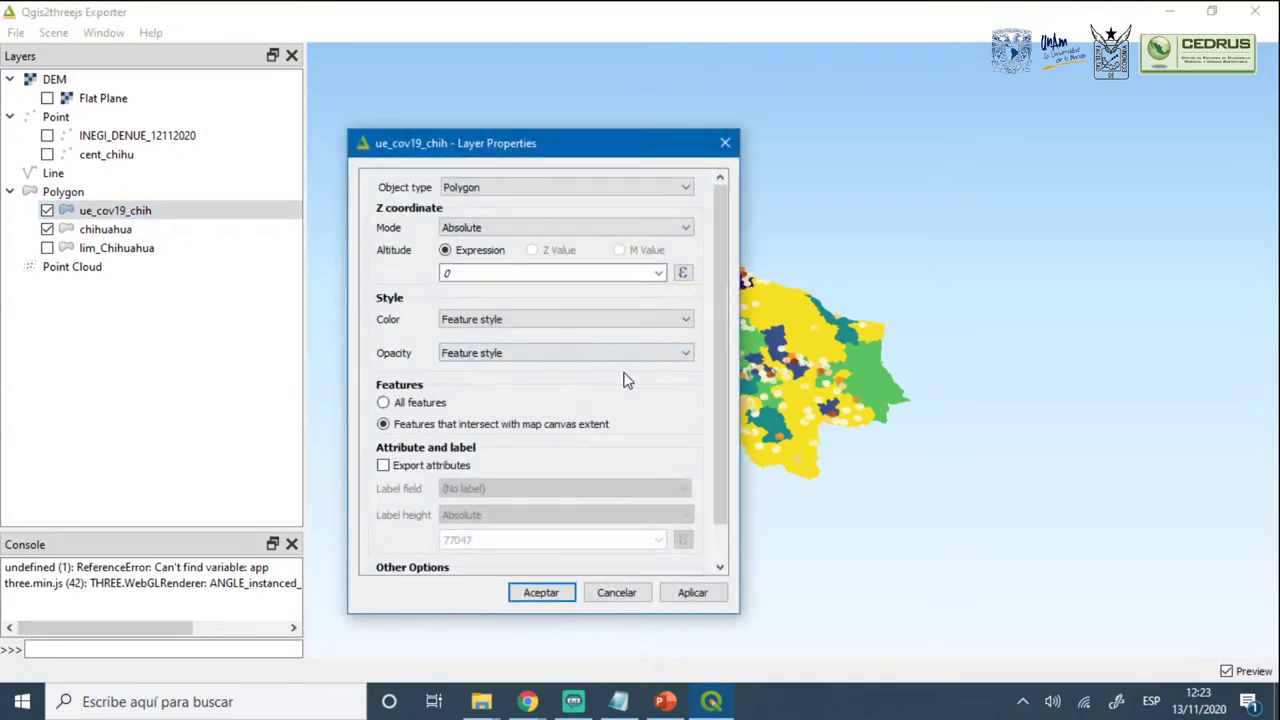
pyautogui.click(500, 189)
pyautogui.click(491, 199)
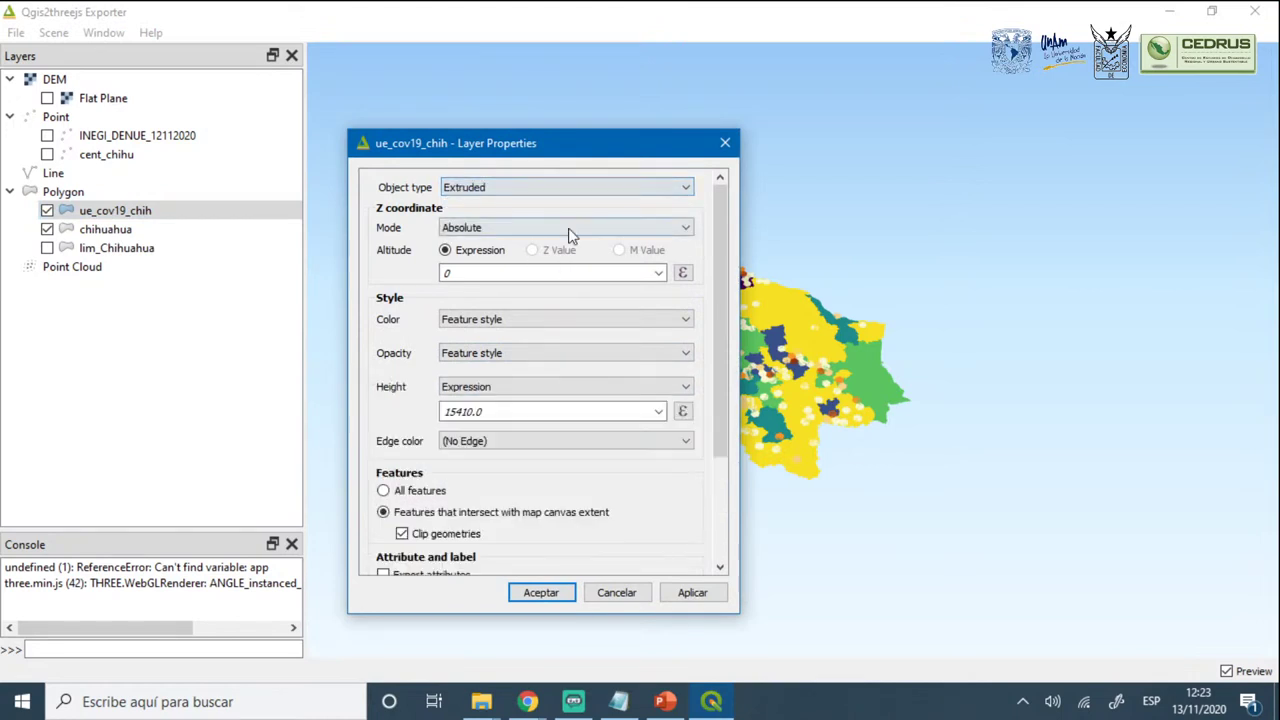
# Set the ue_cov19_chih extrusion height to the expression NUMPOINTS*50 and apply it to the scene
pyautogui.click(514, 410)
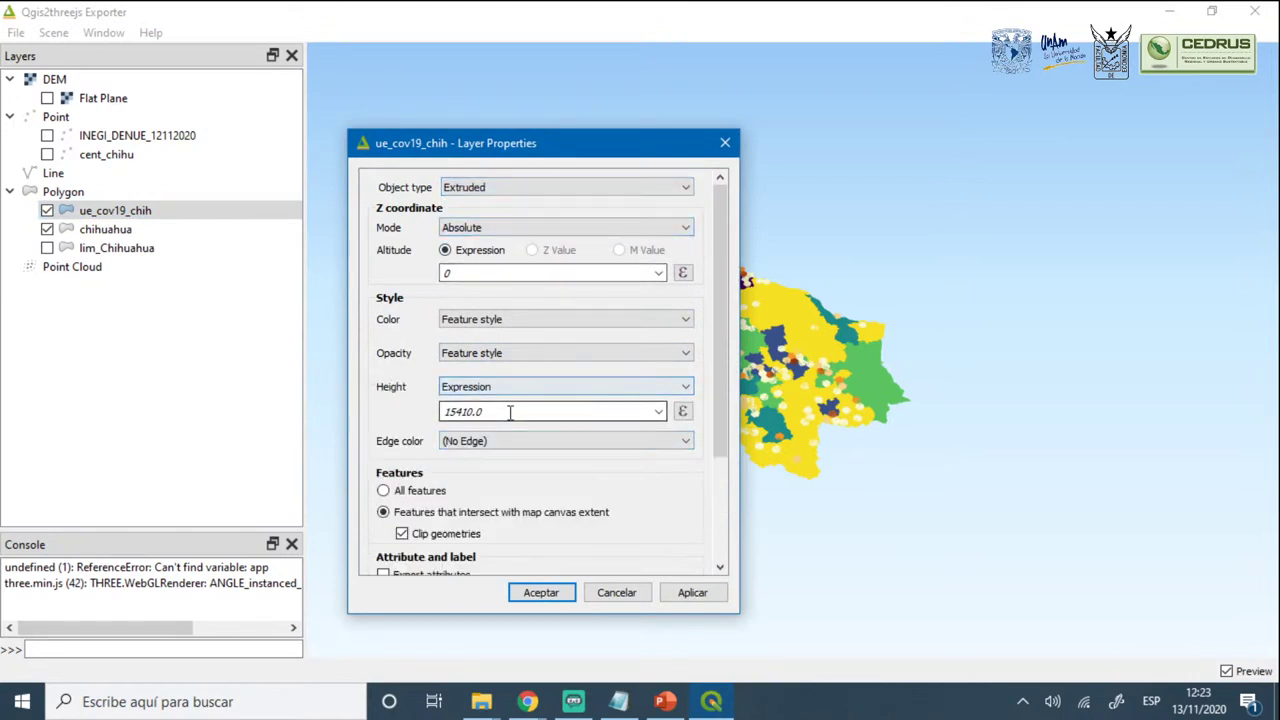
pyautogui.click(559, 389)
pyautogui.click(559, 389)
pyautogui.click(658, 412)
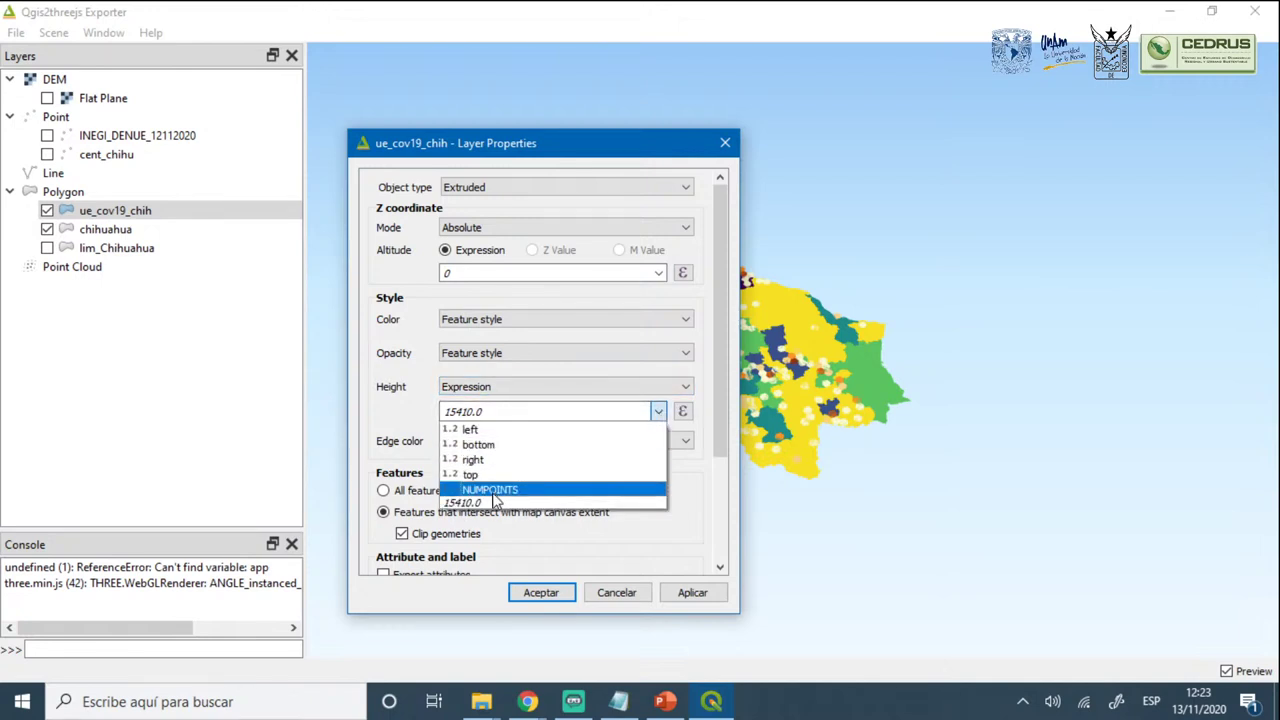
pyautogui.click(494, 490)
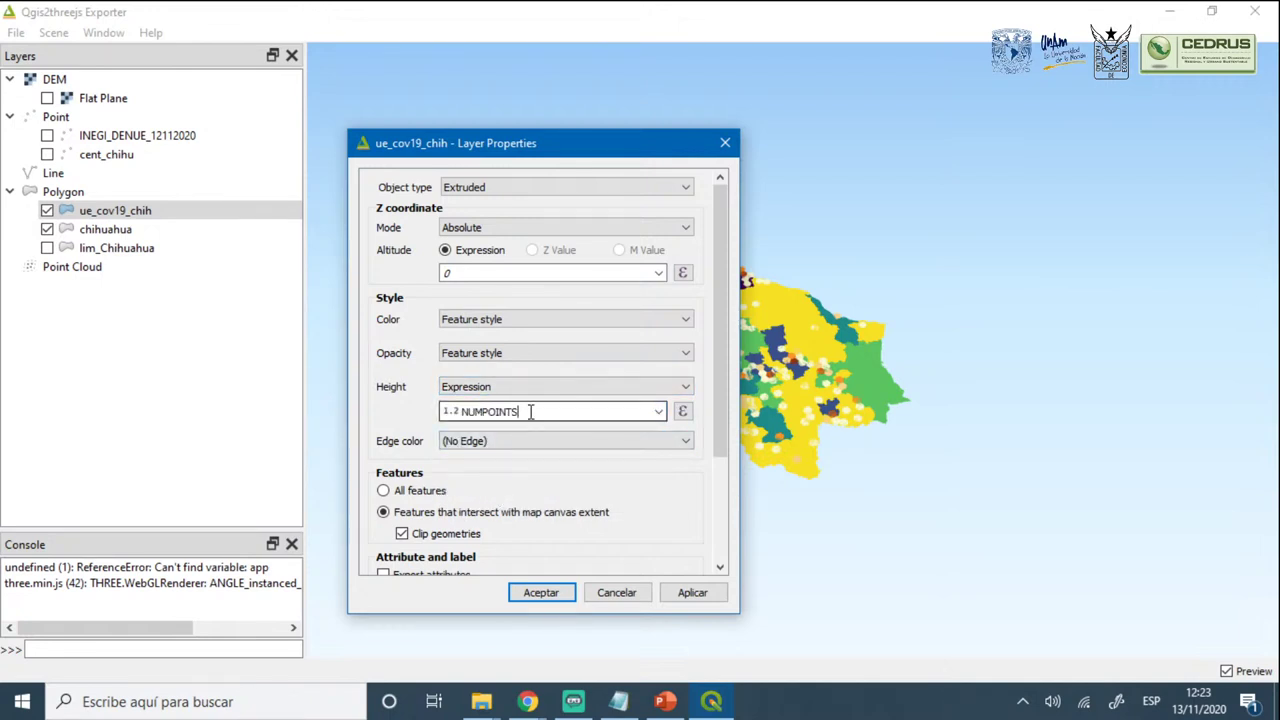
pyautogui.write('*50')
pyautogui.click(692, 592)
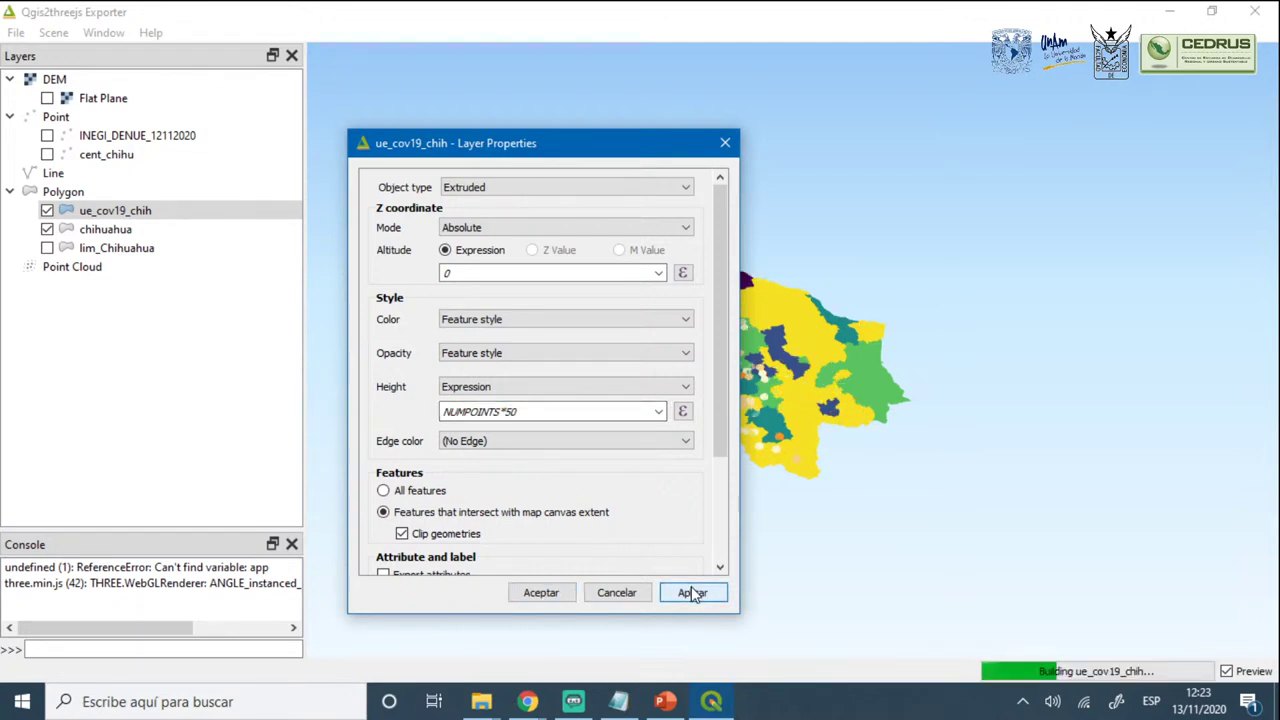
# Try the height expression NUMPOINTS*200 for the extruded hexagons and apply it
pyautogui.click(551, 410)
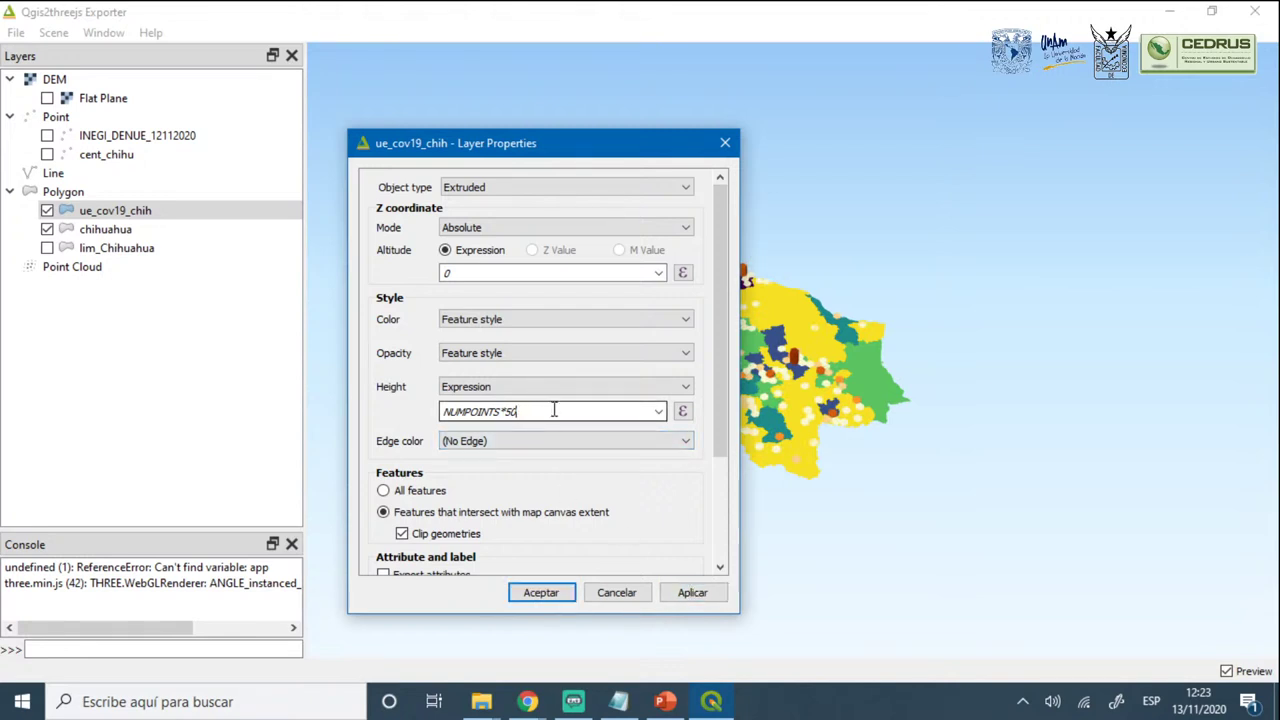
pyautogui.press('BackSpace')
pyautogui.press('BackSpace')
pyautogui.write('200')
pyautogui.click(704, 596)
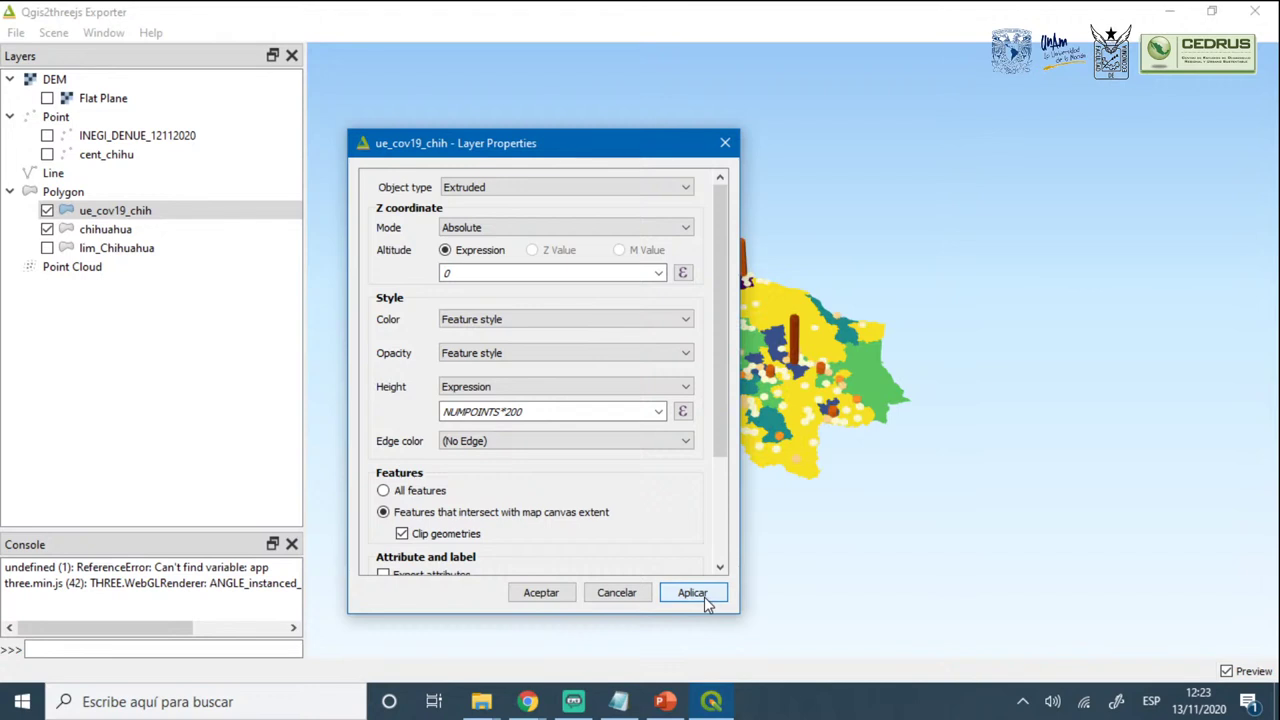
# Set the extruded hexagons' height expression to NUMPOINTS*500, apply it and accept the layer properties
pyautogui.click(546, 409)
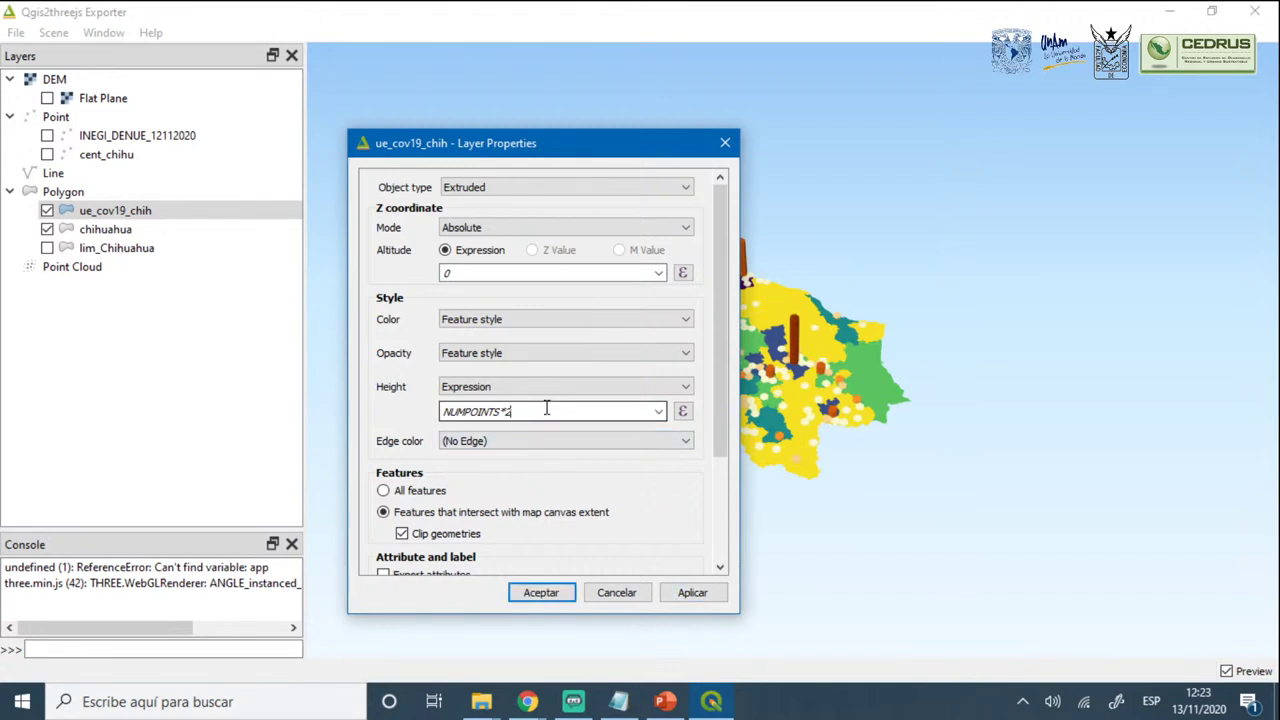
pyautogui.press('BackSpace')
pyautogui.write('500')
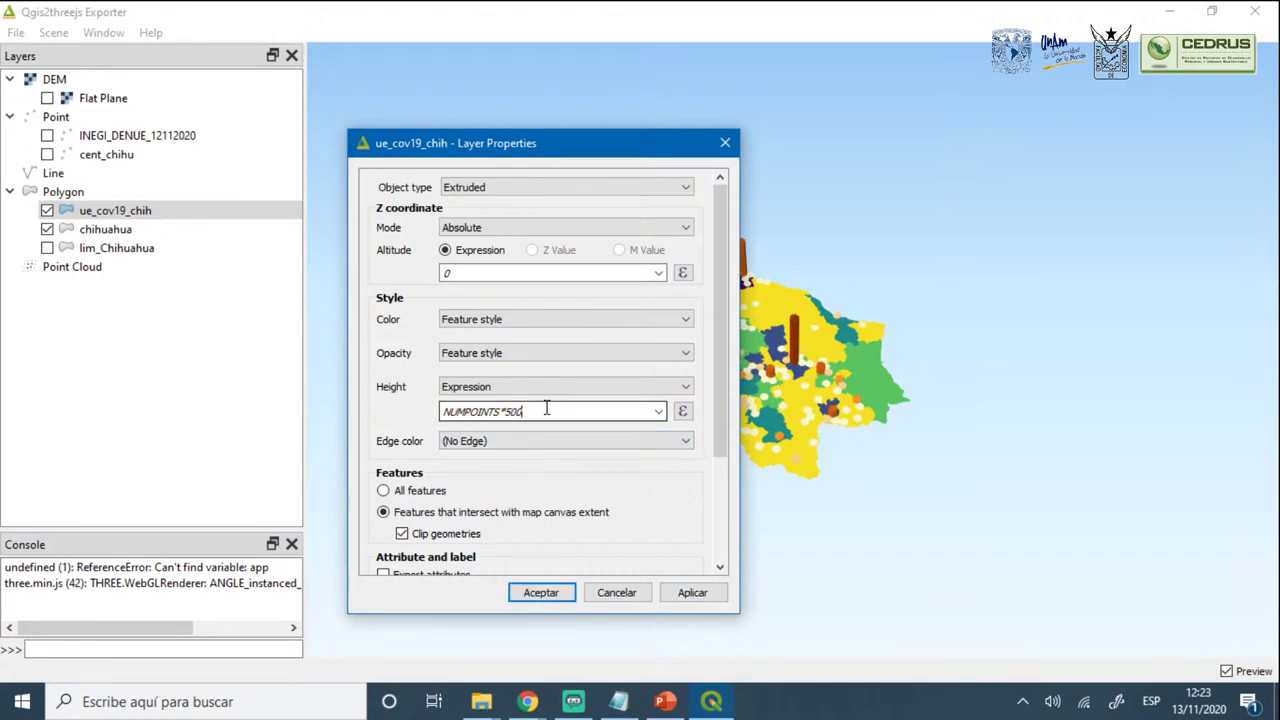
pyautogui.click(692, 592)
pyautogui.click(541, 592)
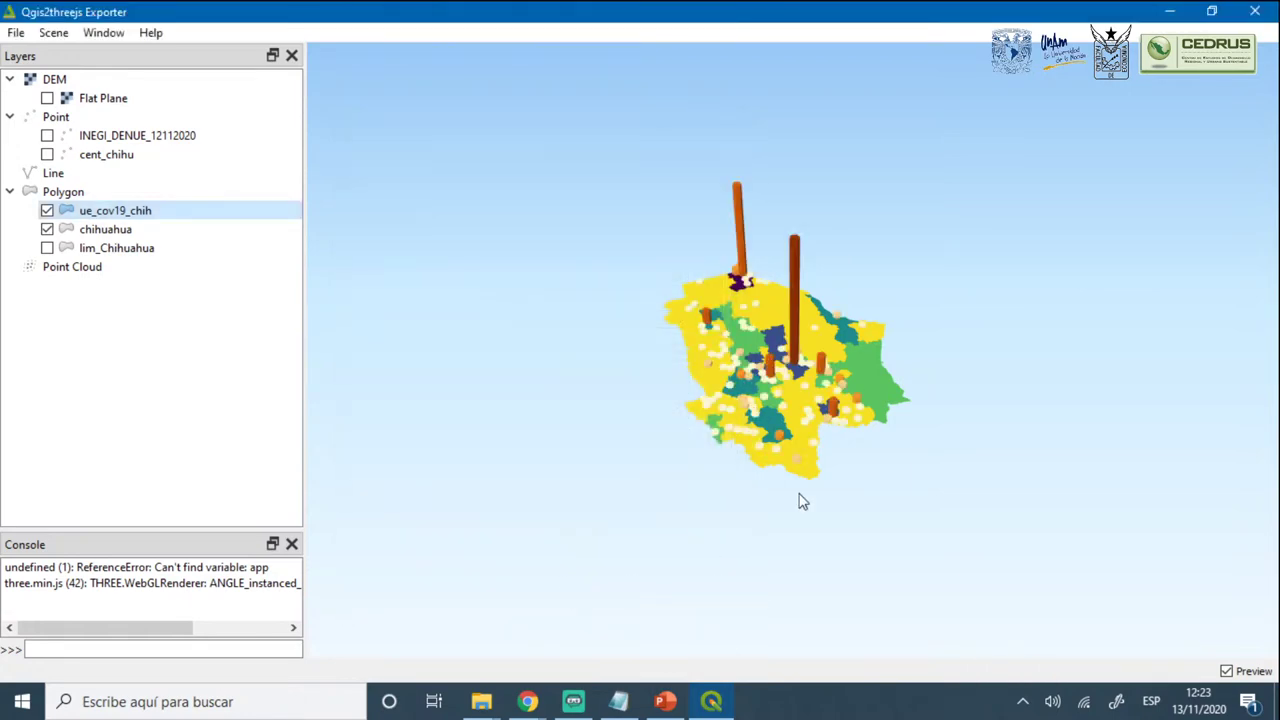
# Add the Flat Plane DEM as a base under the extruded hexagons and municipalities
pyautogui.moveTo(800, 500); pyautogui.dragTo(720, 477)
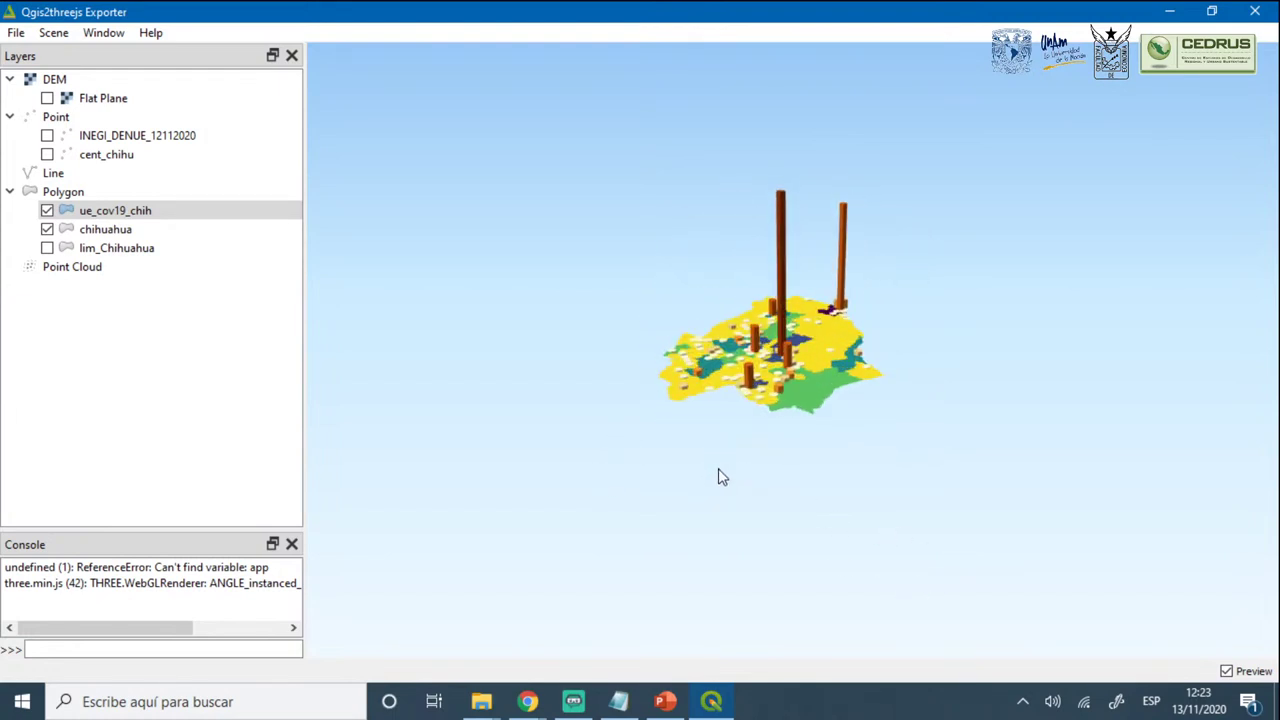
pyautogui.click(47, 98)
pyautogui.moveTo(800, 430); pyautogui.dragTo(626, 511)
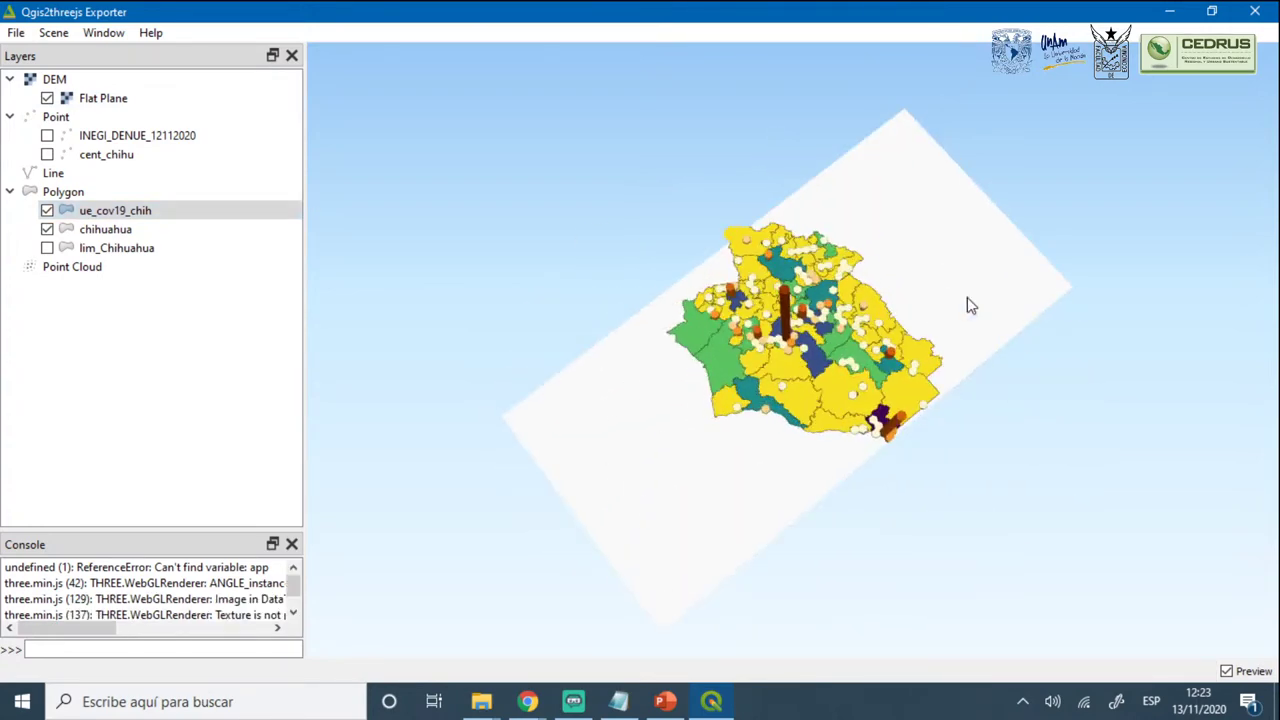
pyautogui.moveTo(967, 298); pyautogui.dragTo(946, 402)
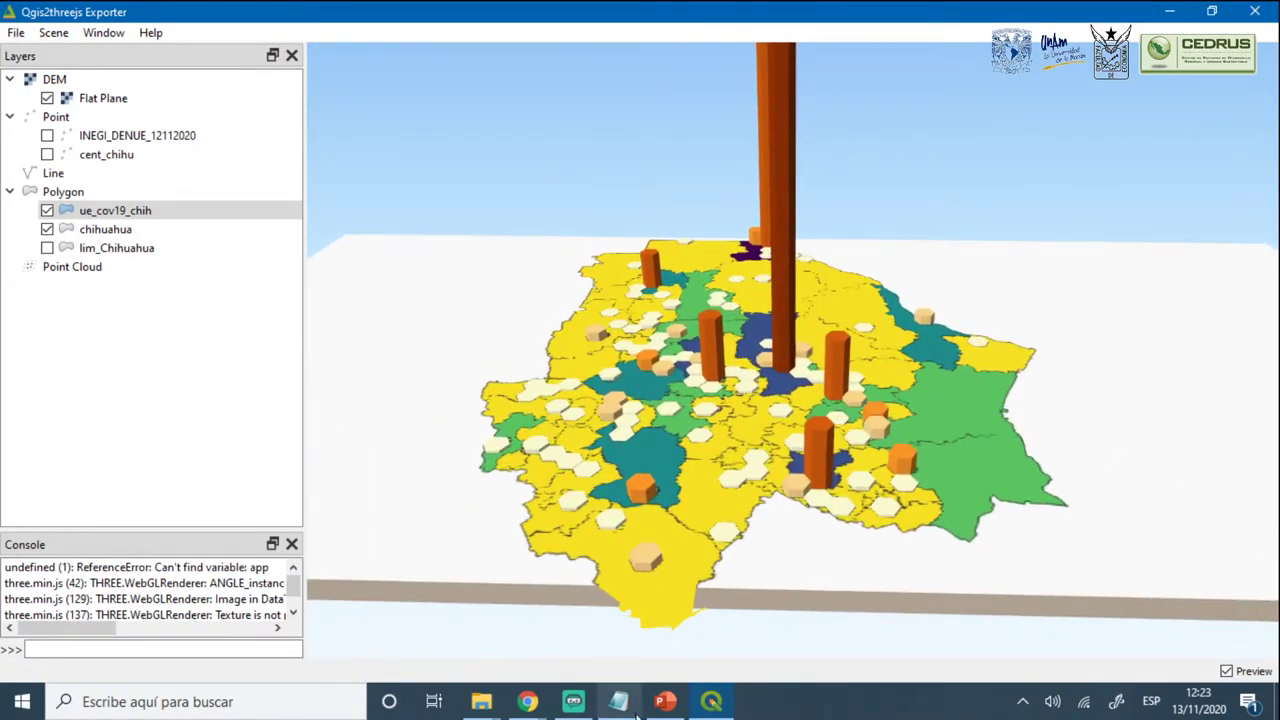
# Switch to the QGIS main window, zoom the map to its full extent and widen the layers panel so the canvas frames Chihuahua tightly
pyautogui.click(711, 703)
pyautogui.click(711, 703)
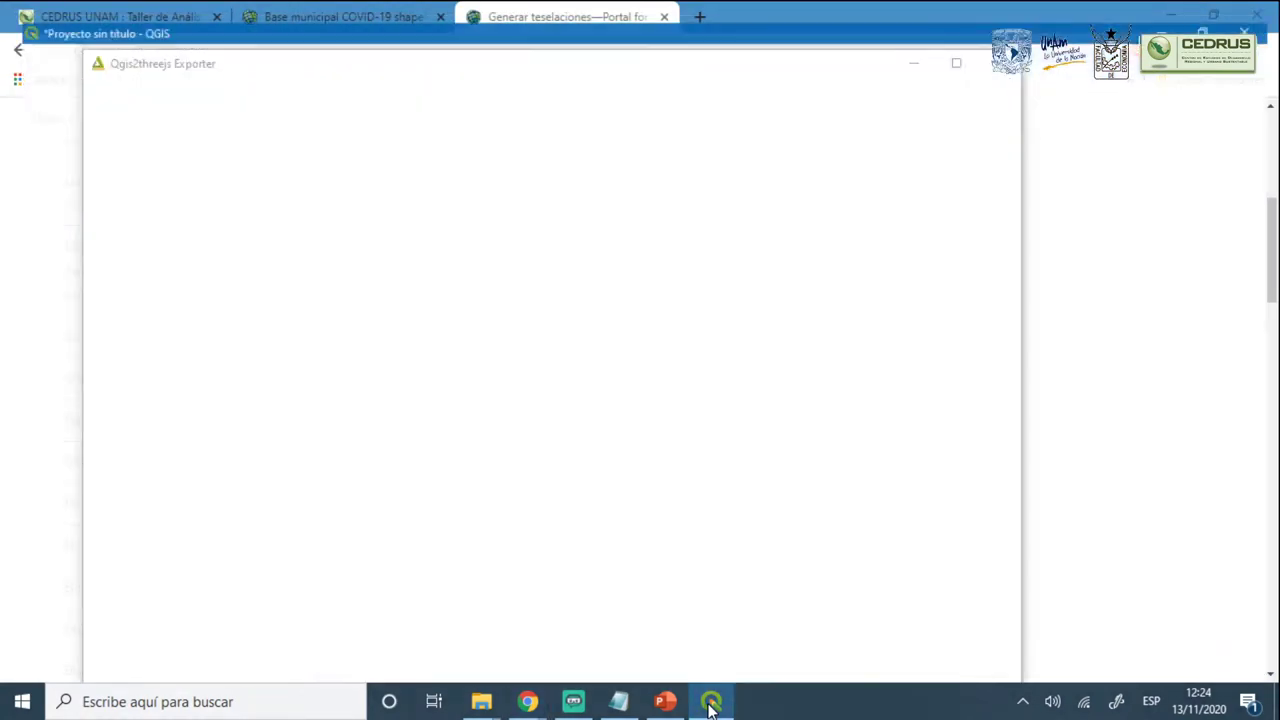
pyautogui.click(905, 62)
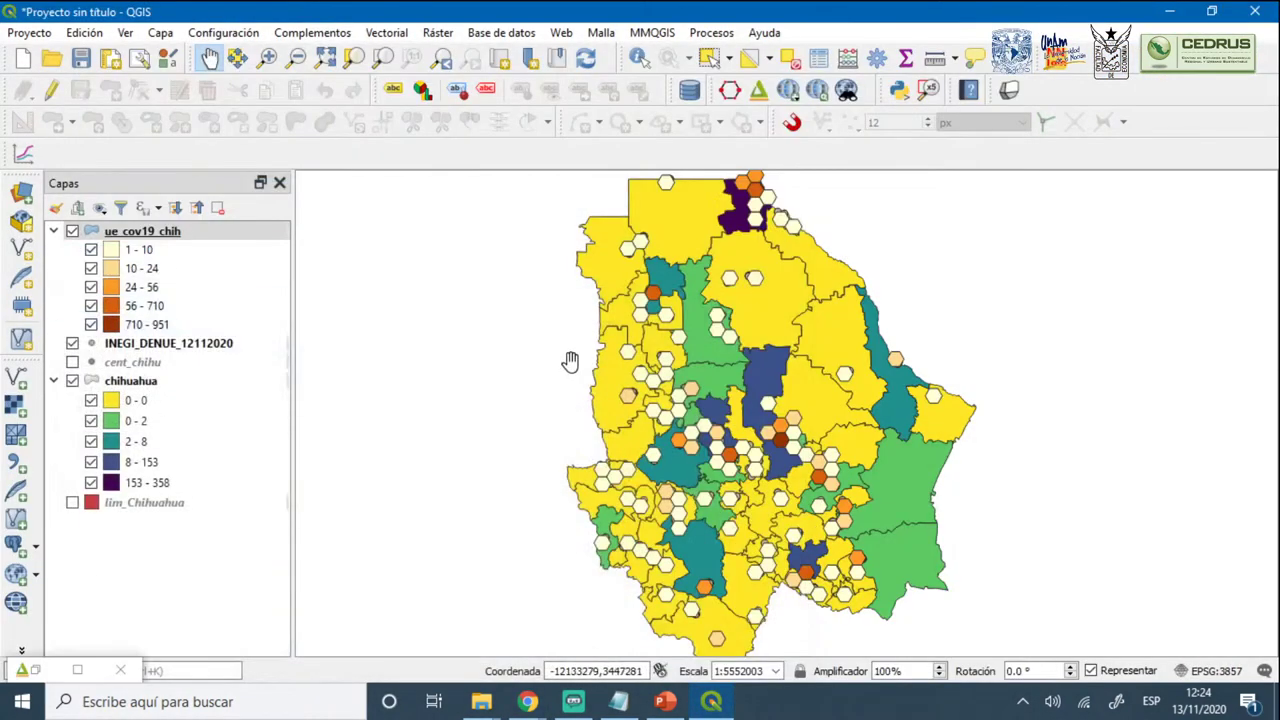
pyautogui.scroll(-1, 690, 330)
pyautogui.scroll(1, 690, 338)
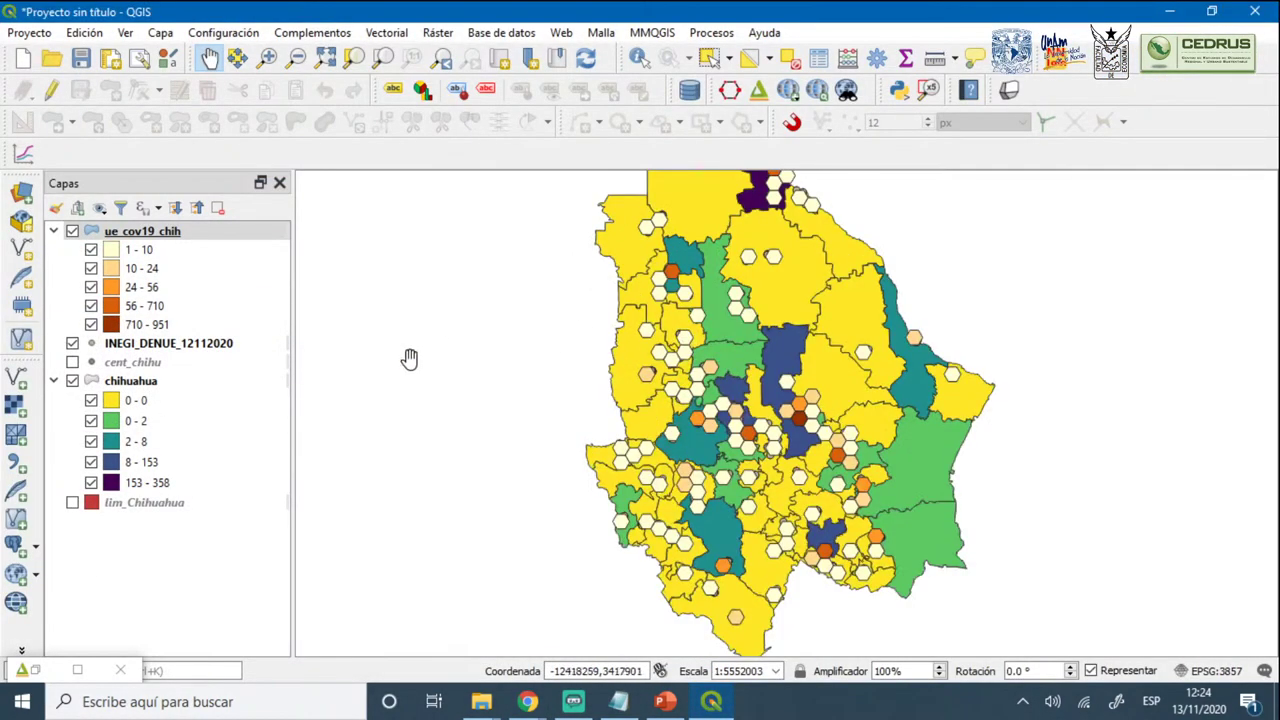
pyautogui.moveTo(293, 371); pyautogui.dragTo(683, 379)
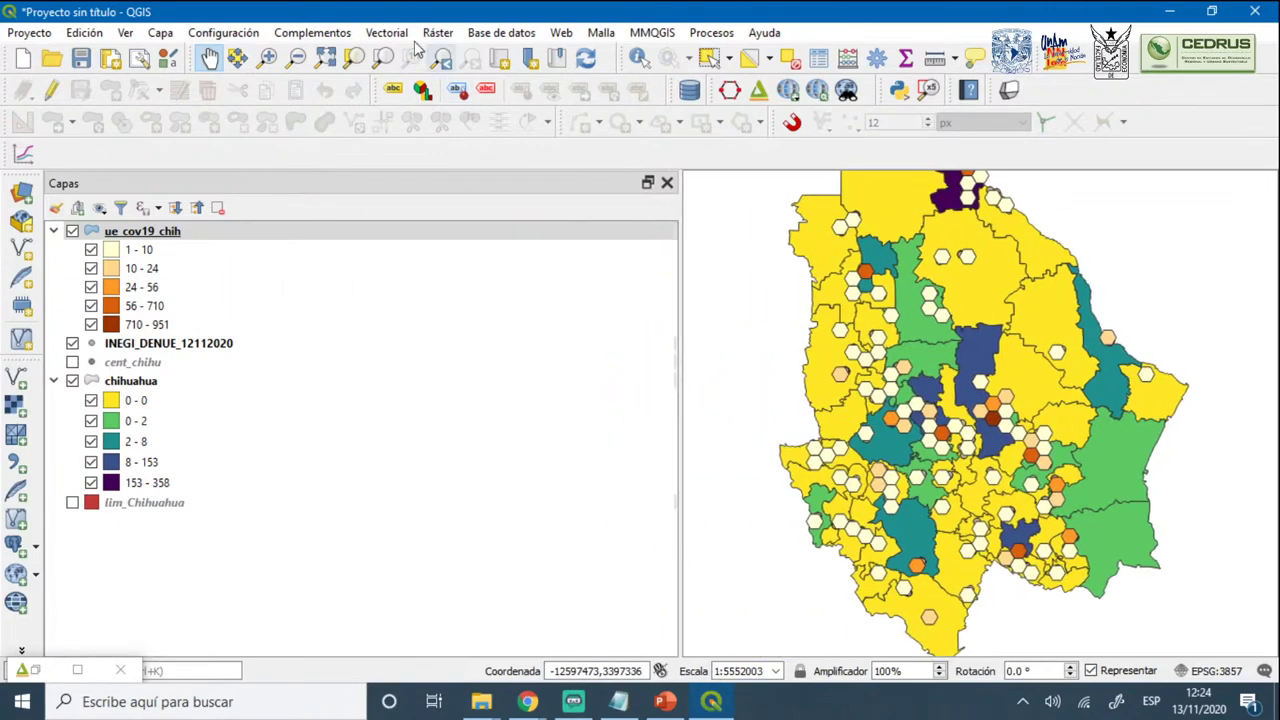
pyautogui.scroll(-1, 782, 314)
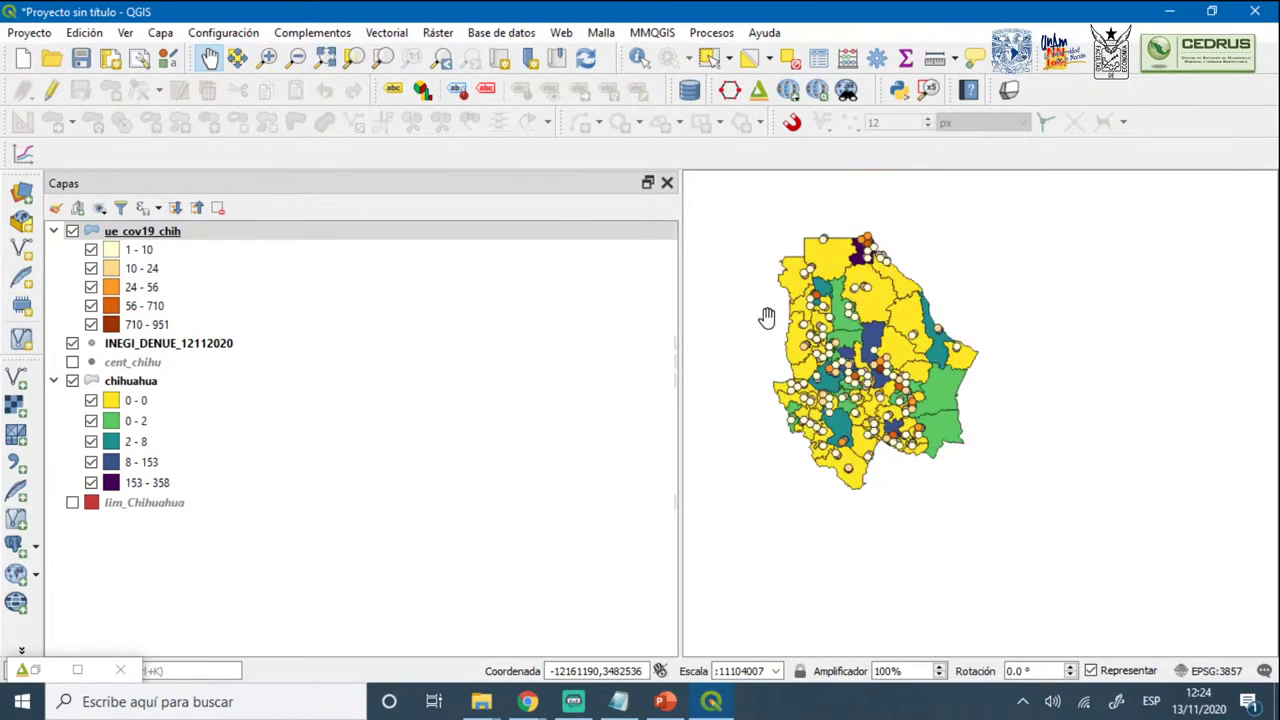
pyautogui.click(325, 57)
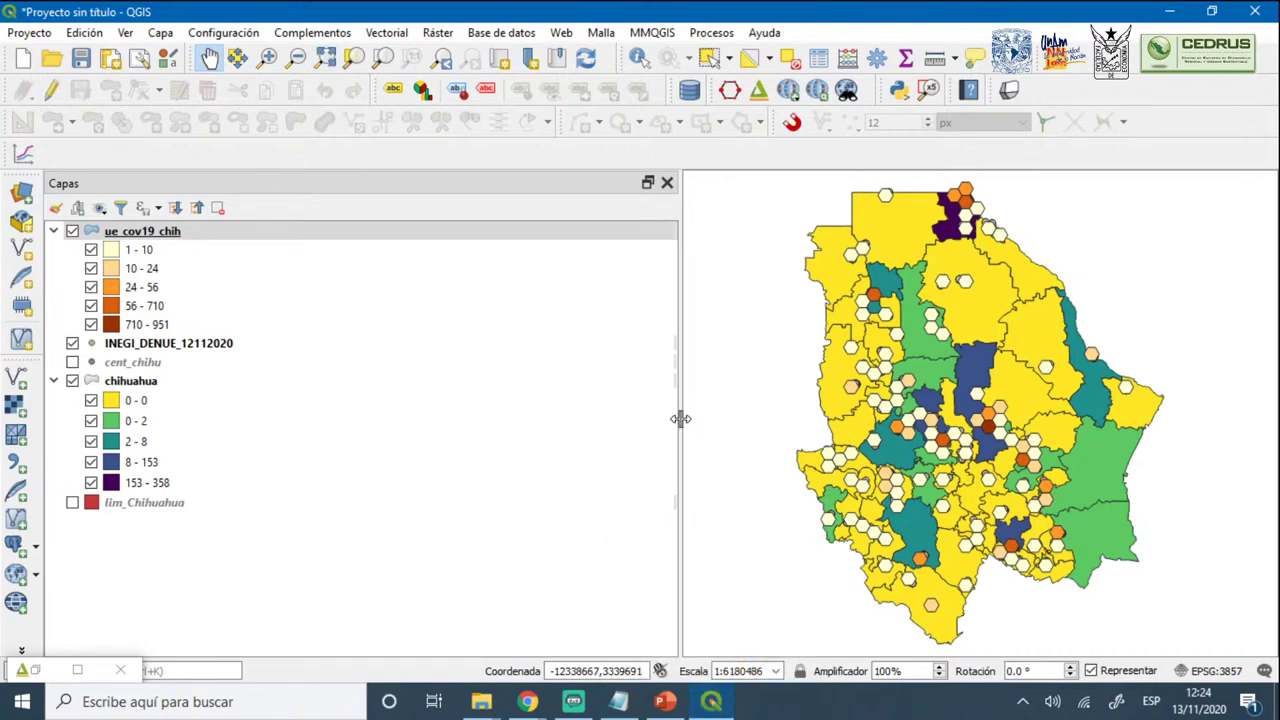
pyautogui.moveTo(680, 417); pyautogui.dragTo(848, 420)
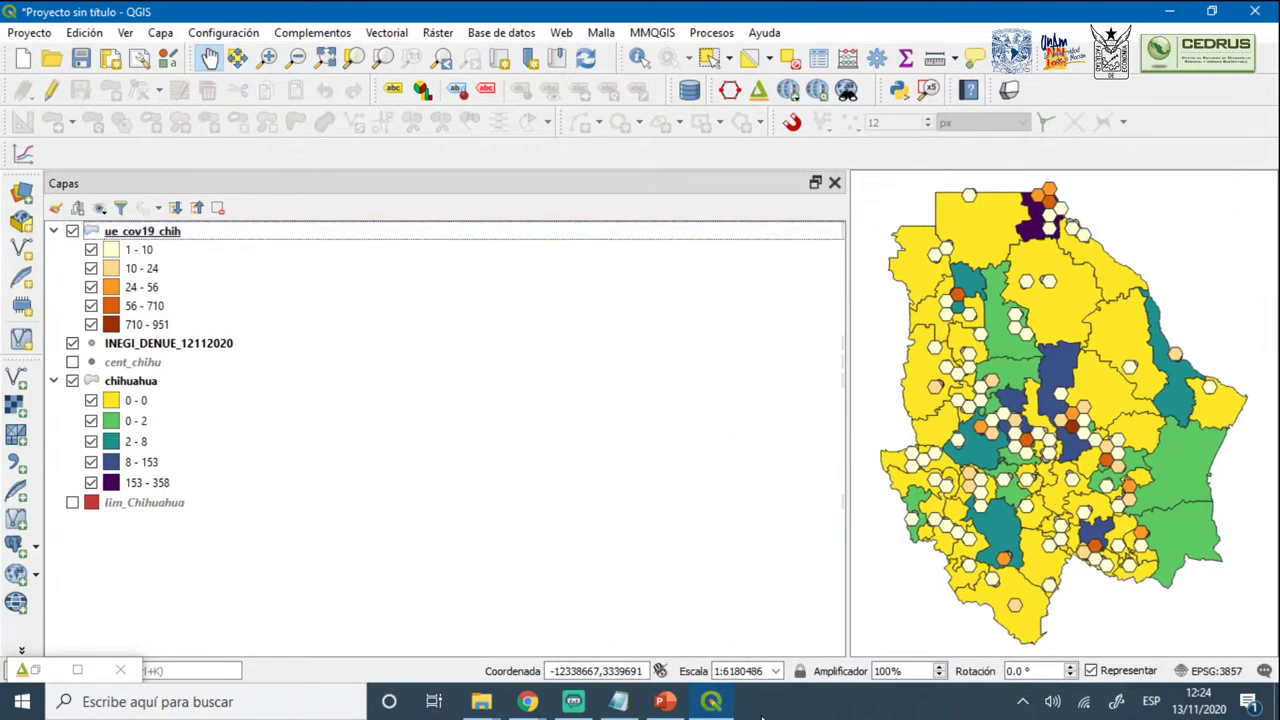
# Return to the Qgis2threejs Exporter and maximize its window
pyautogui.click(711, 701)
pyautogui.click(713, 703)
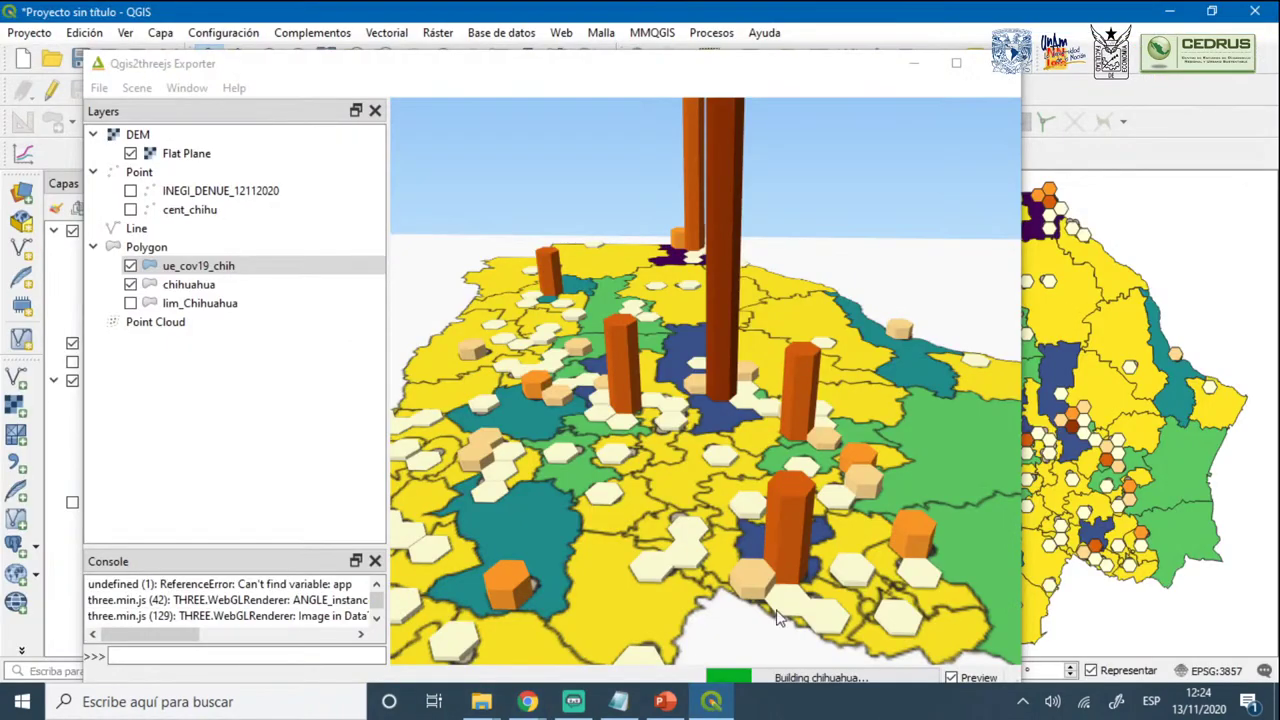
pyautogui.click(957, 64)
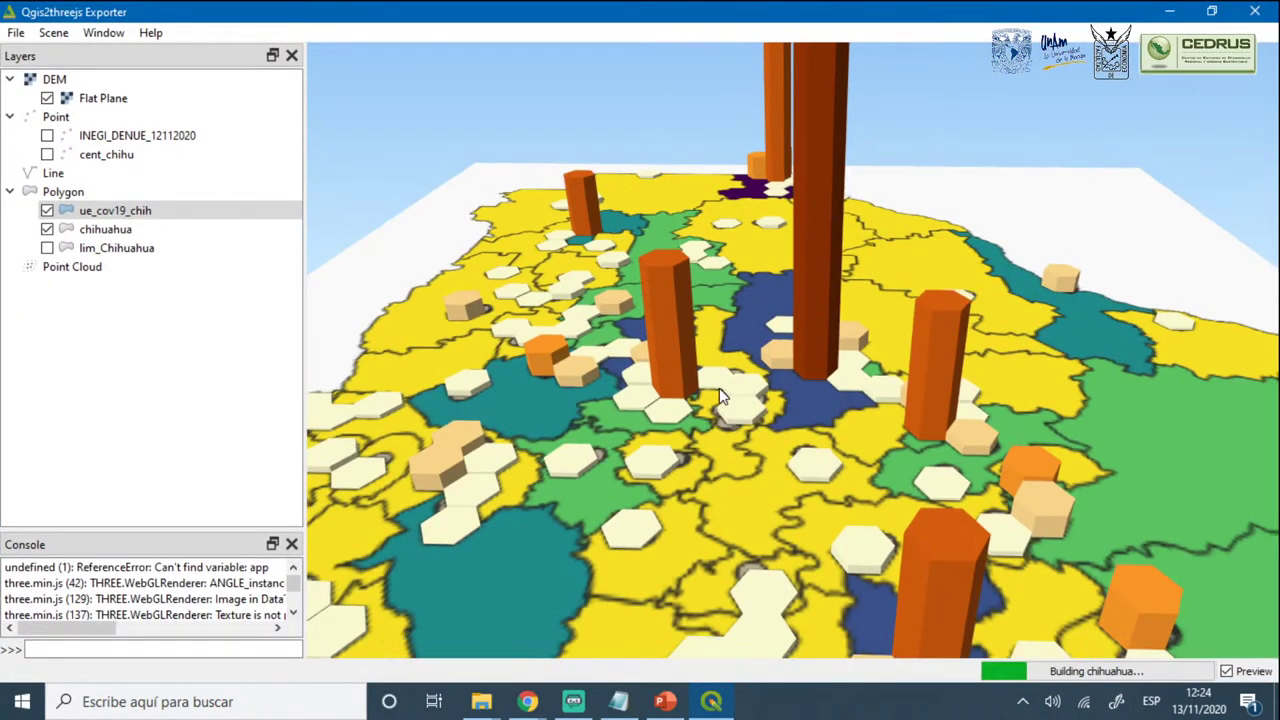
# Examine the 3D scene with its tighter base plane and hexagon columns from several angles
pyautogui.scroll(-3, 719, 388)
pyautogui.scroll(-2, 719, 388)
pyautogui.moveTo(719, 388); pyautogui.dragTo(830, 458)
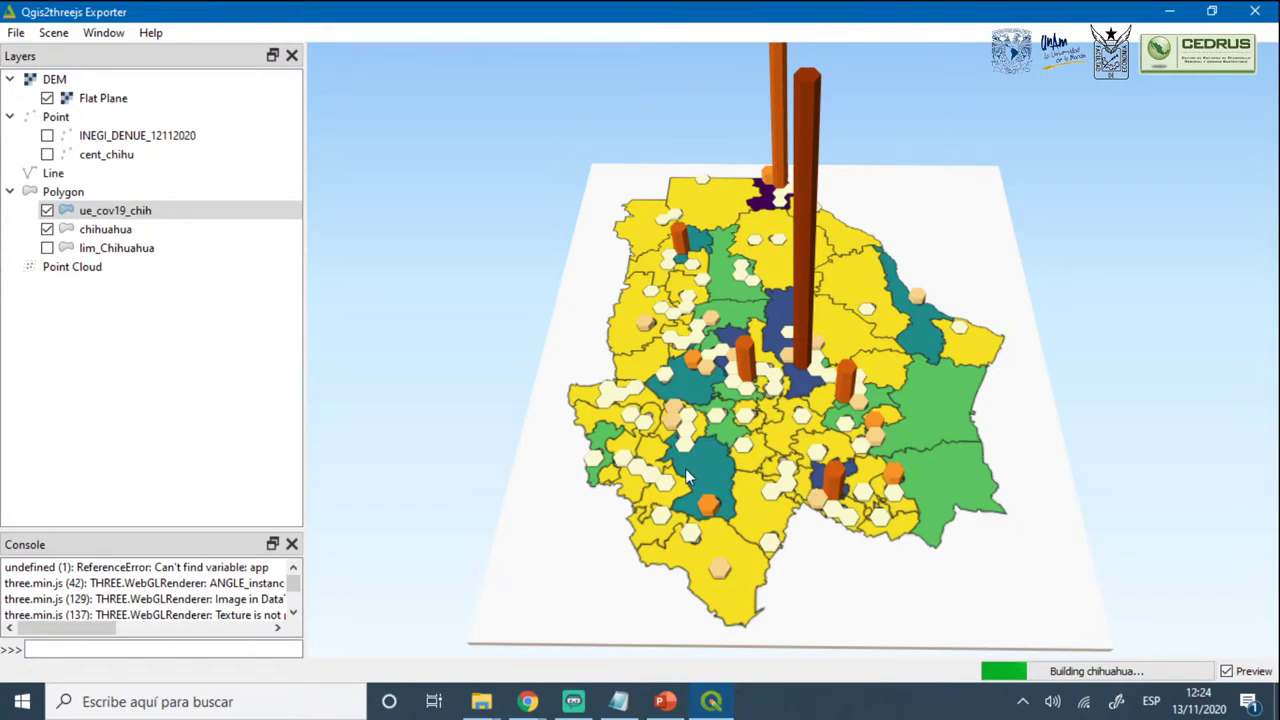
pyautogui.moveTo(685, 478); pyautogui.dragTo(685, 468)
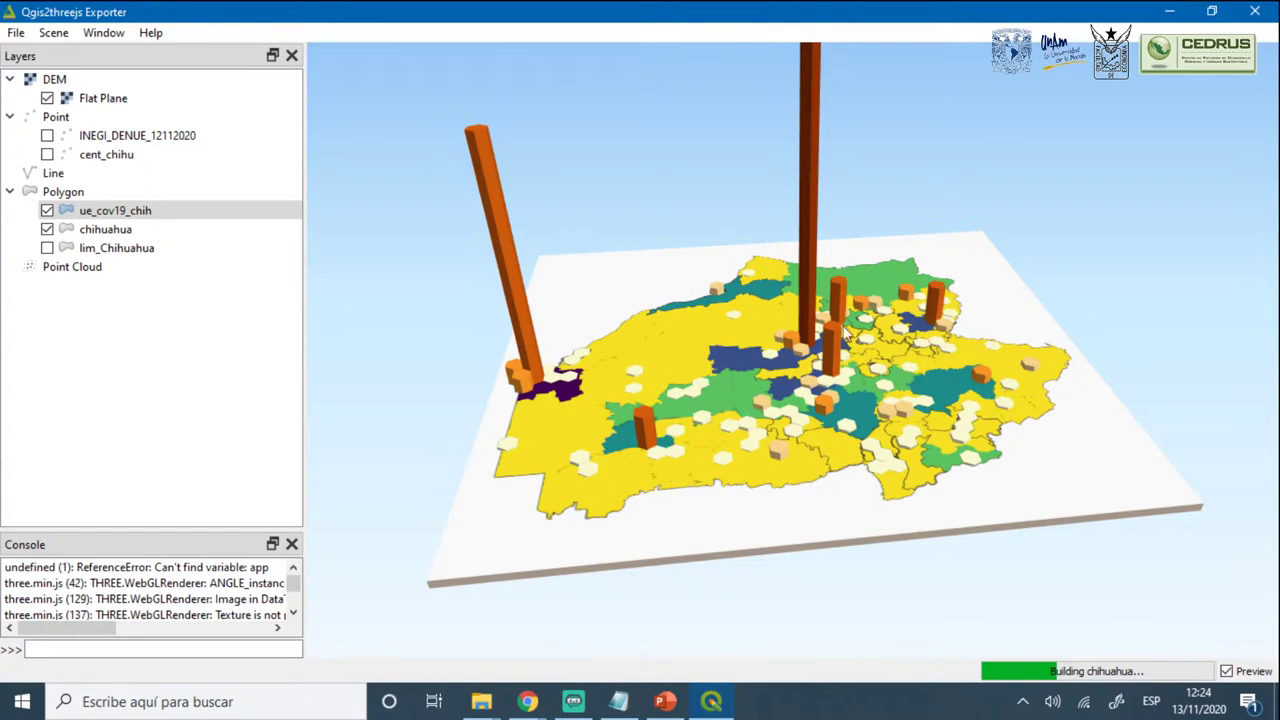
pyautogui.moveTo(855, 408); pyautogui.dragTo(879, 432)
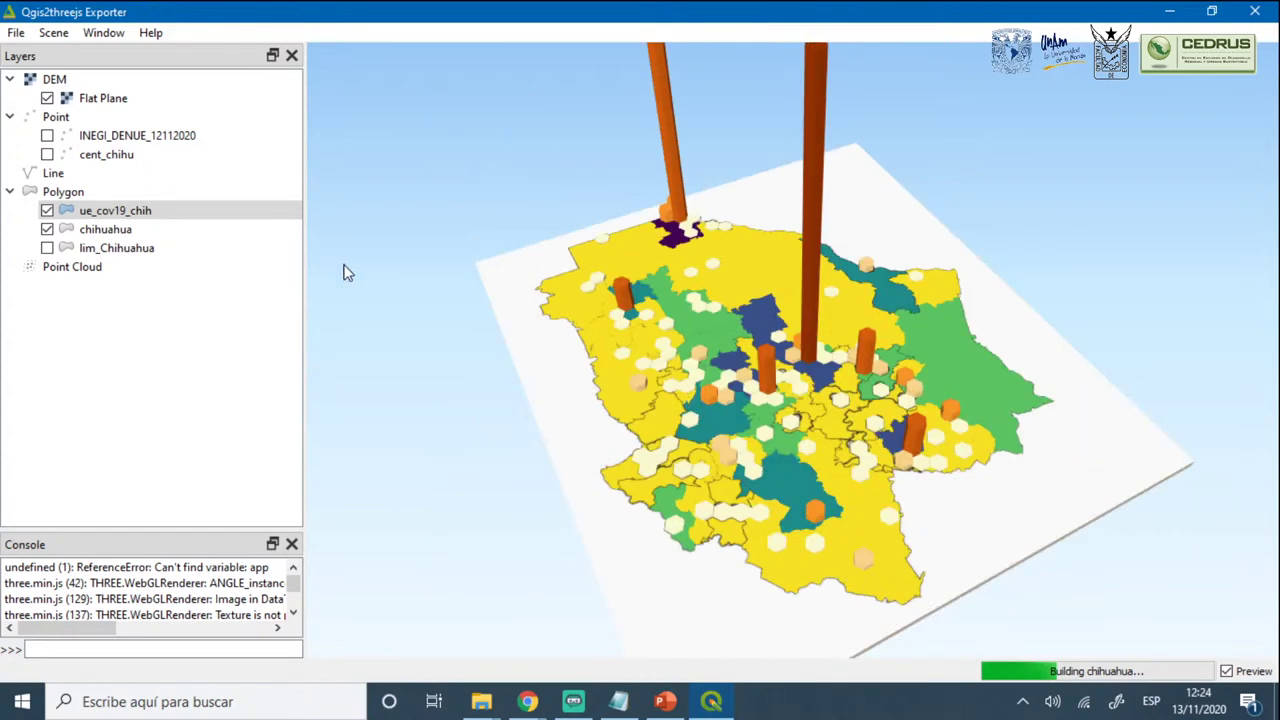
pyautogui.moveTo(420, 300); pyautogui.dragTo(623, 381)
pyautogui.moveTo(686, 414); pyautogui.dragTo(869, 430)
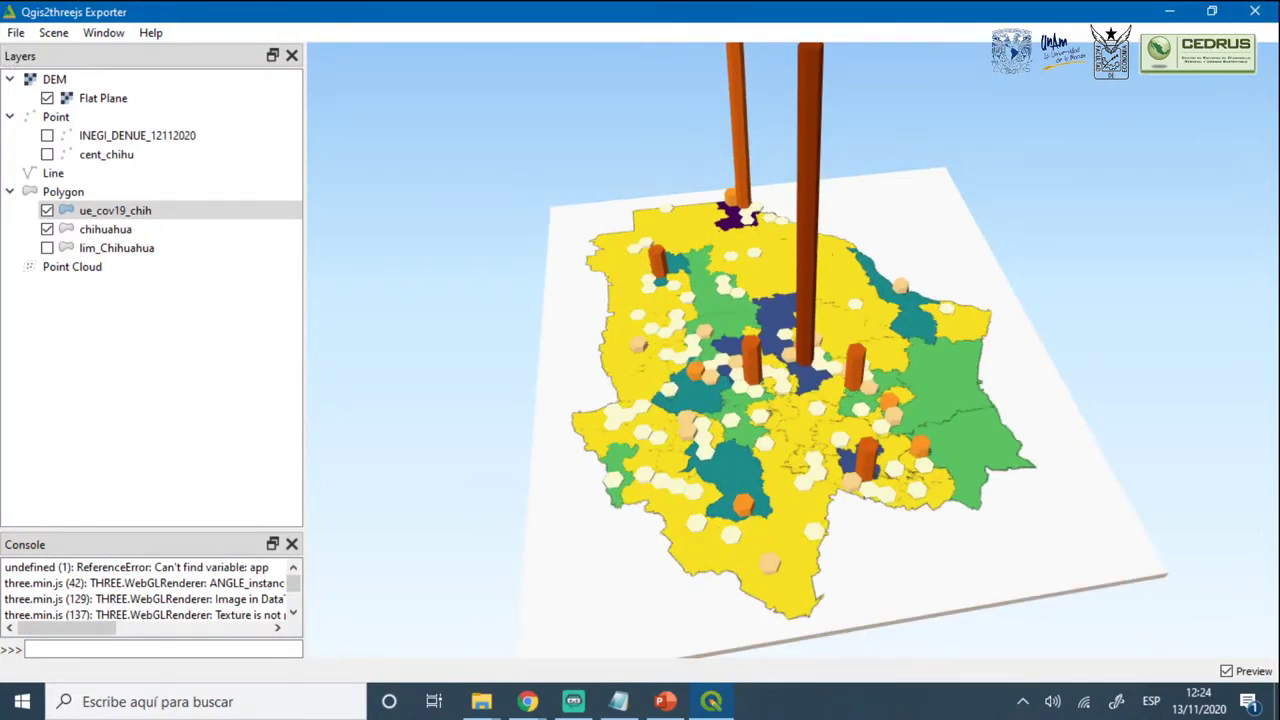
pyautogui.hotkey('alt', 'Tab')
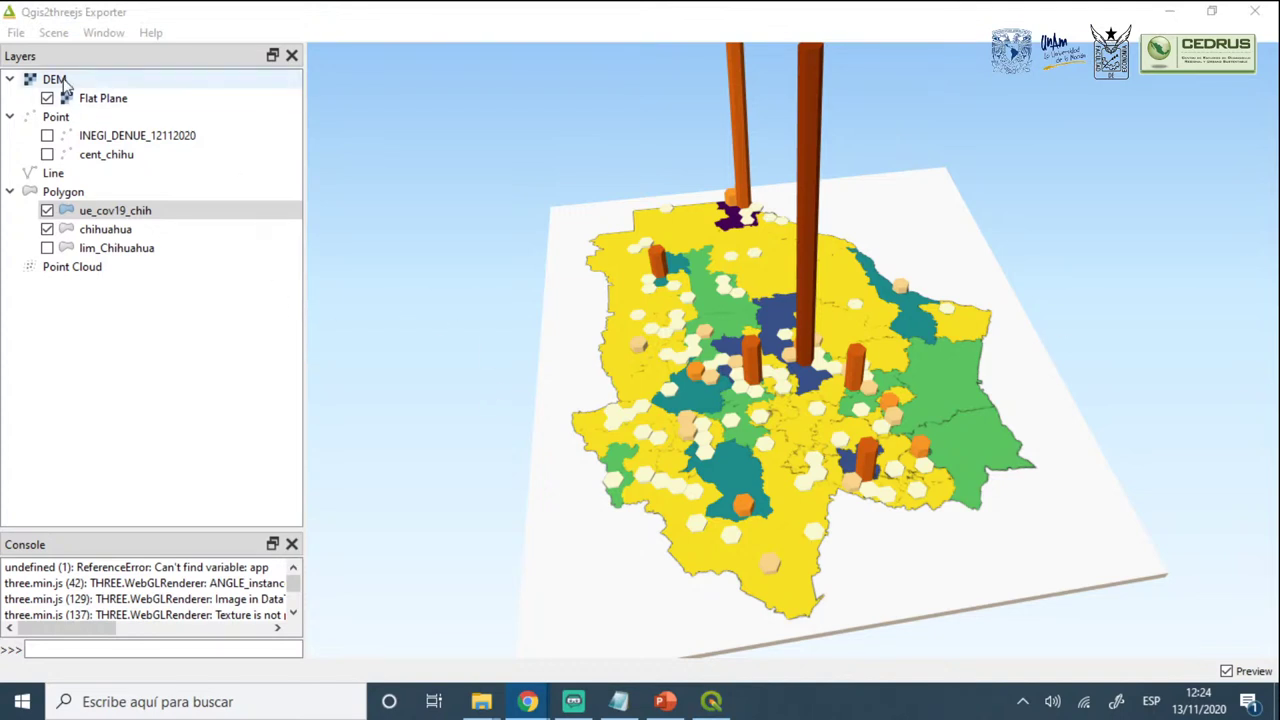
pyautogui.click(16, 33)
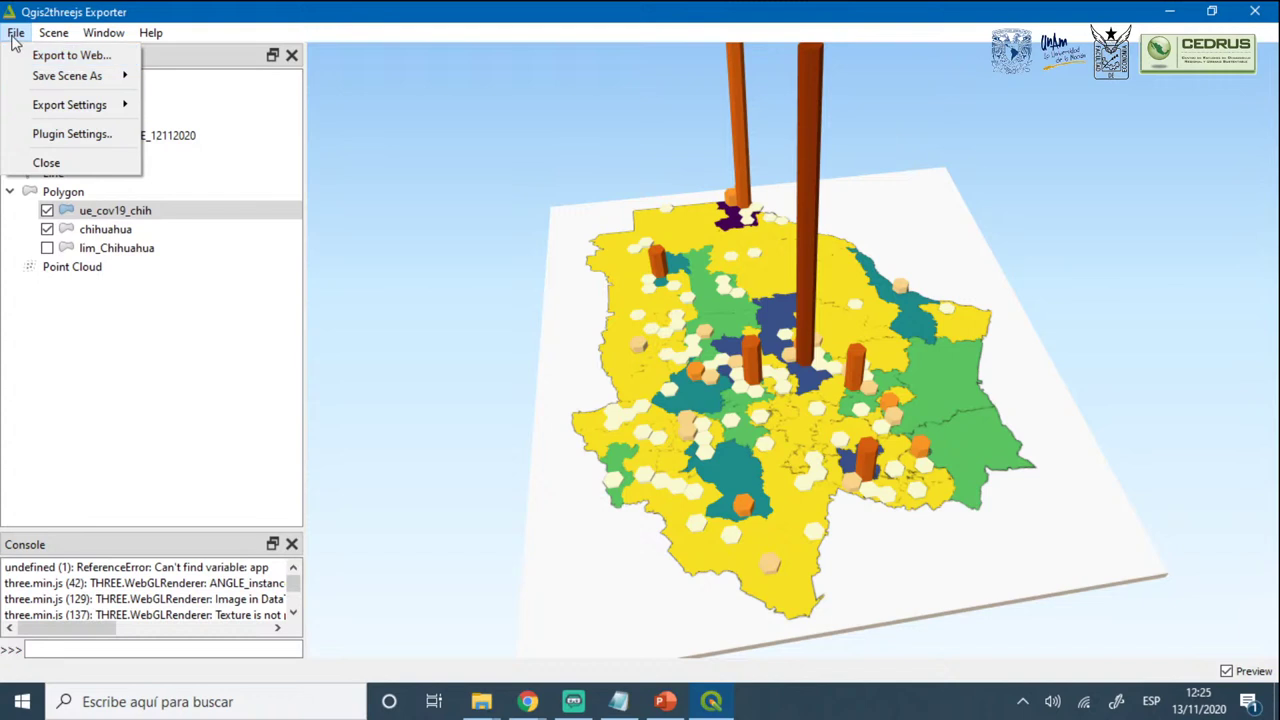
pyautogui.click(17, 35)
pyautogui.click(18, 36)
pyautogui.moveTo(58, 75)
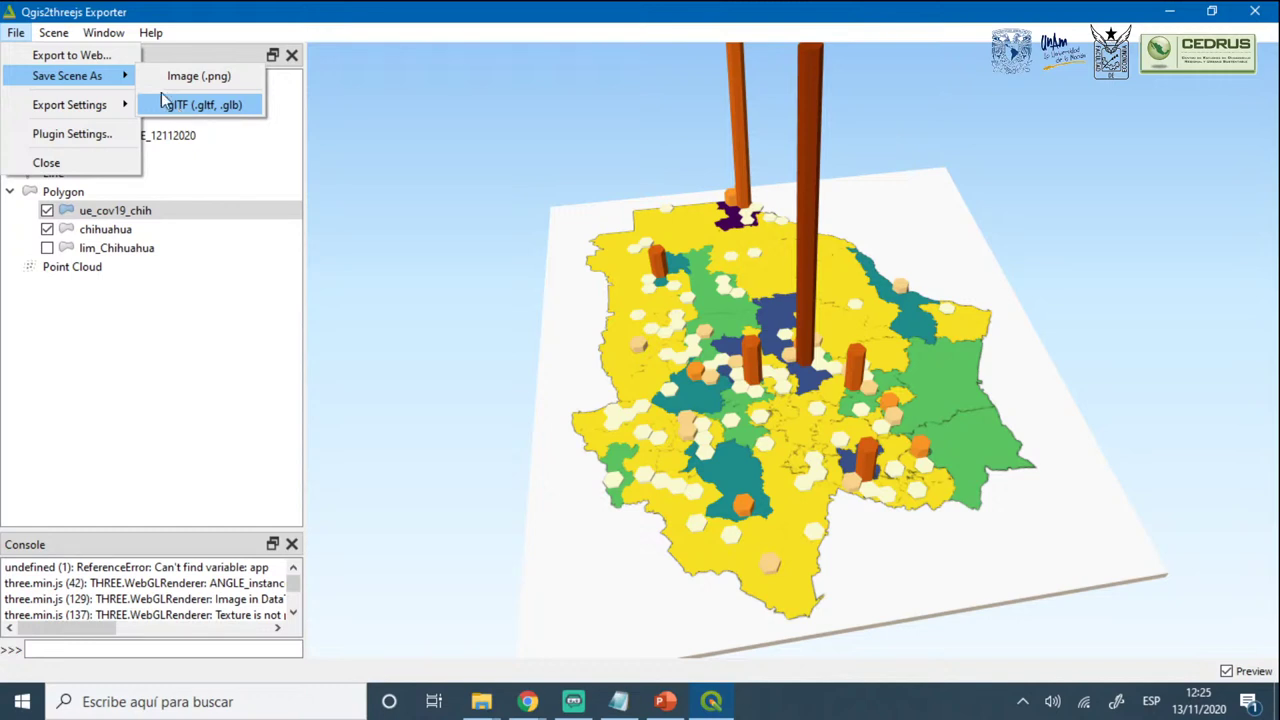
pyautogui.moveTo(83, 112)
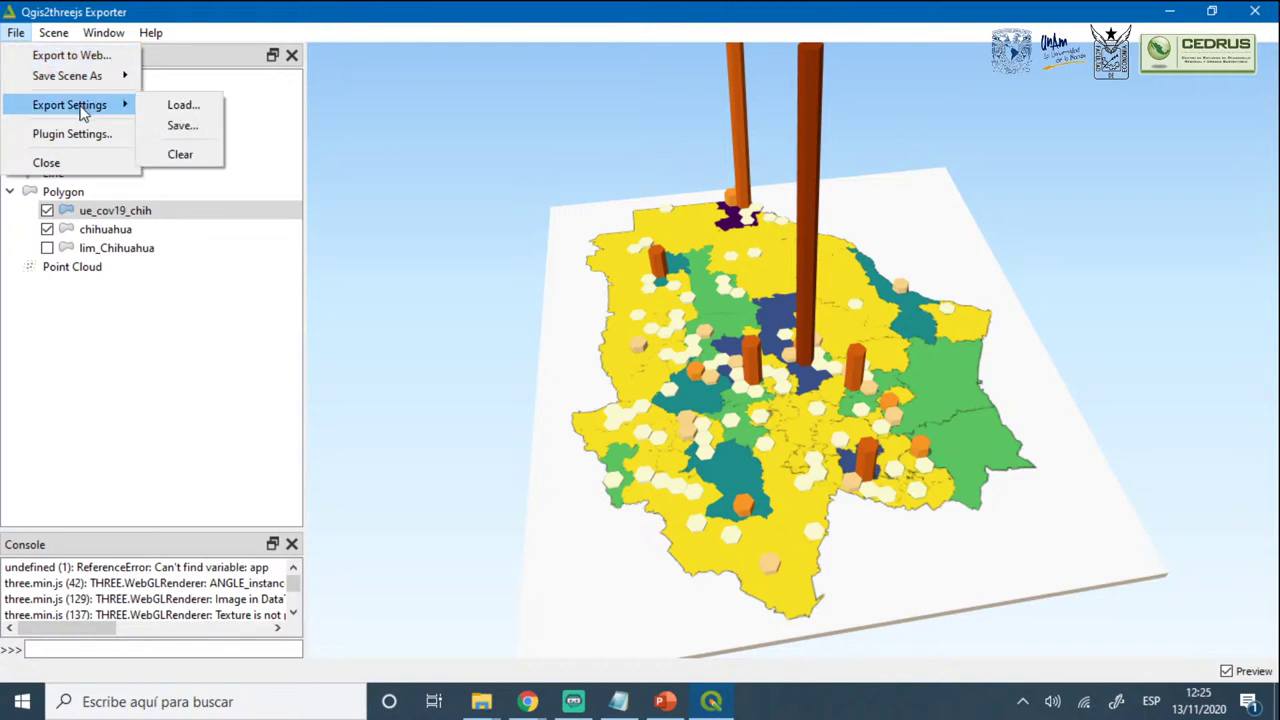
pyautogui.click(180, 126)
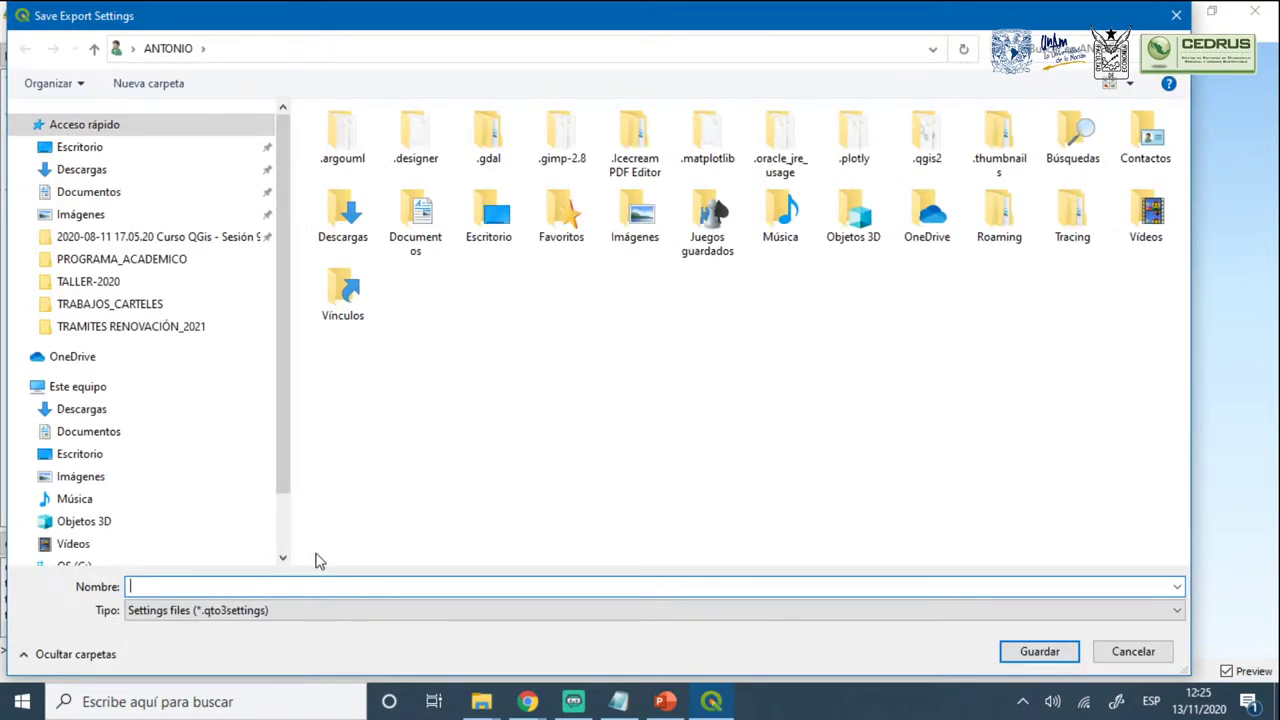
pyautogui.click(1175, 17)
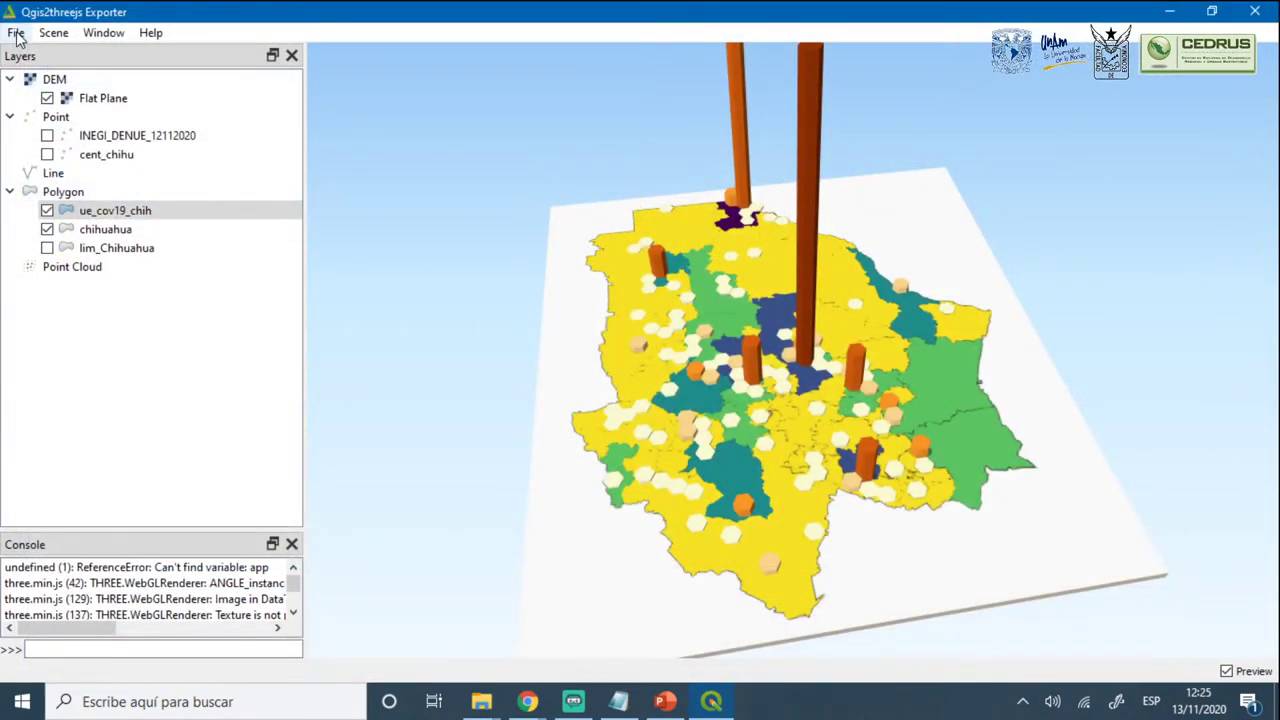
pyautogui.click(16, 35)
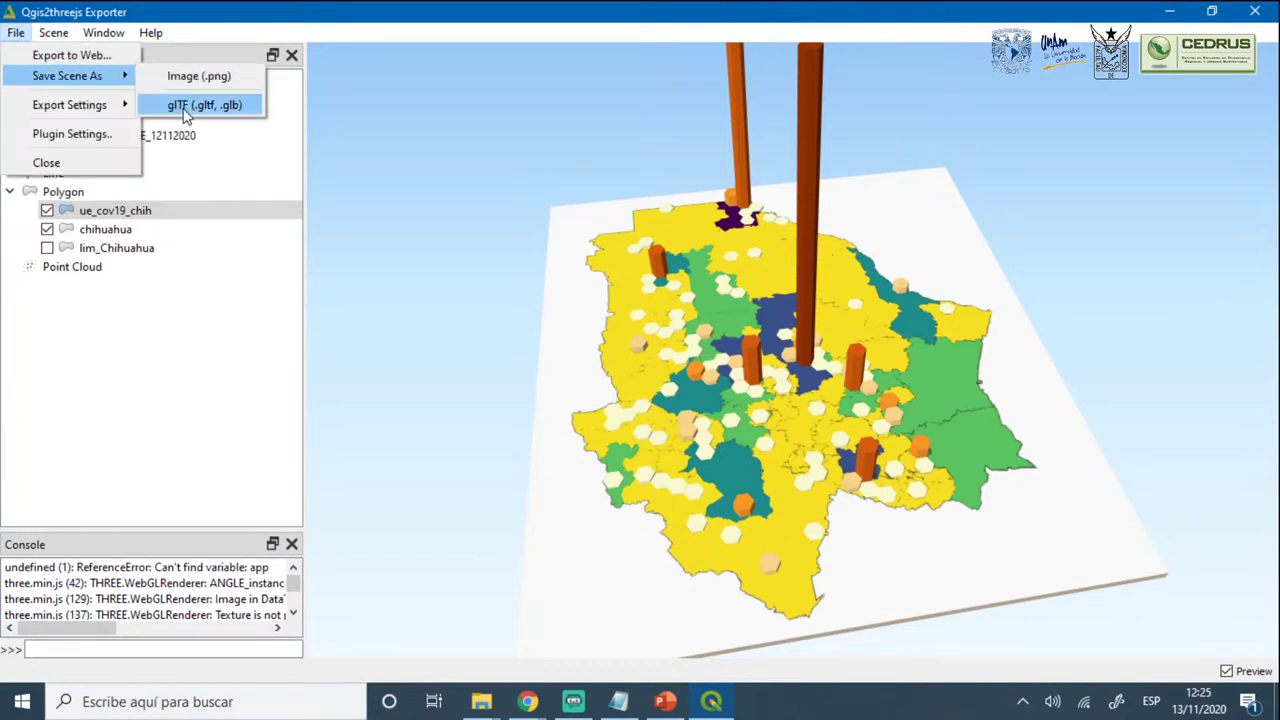
pyautogui.moveTo(90, 108)
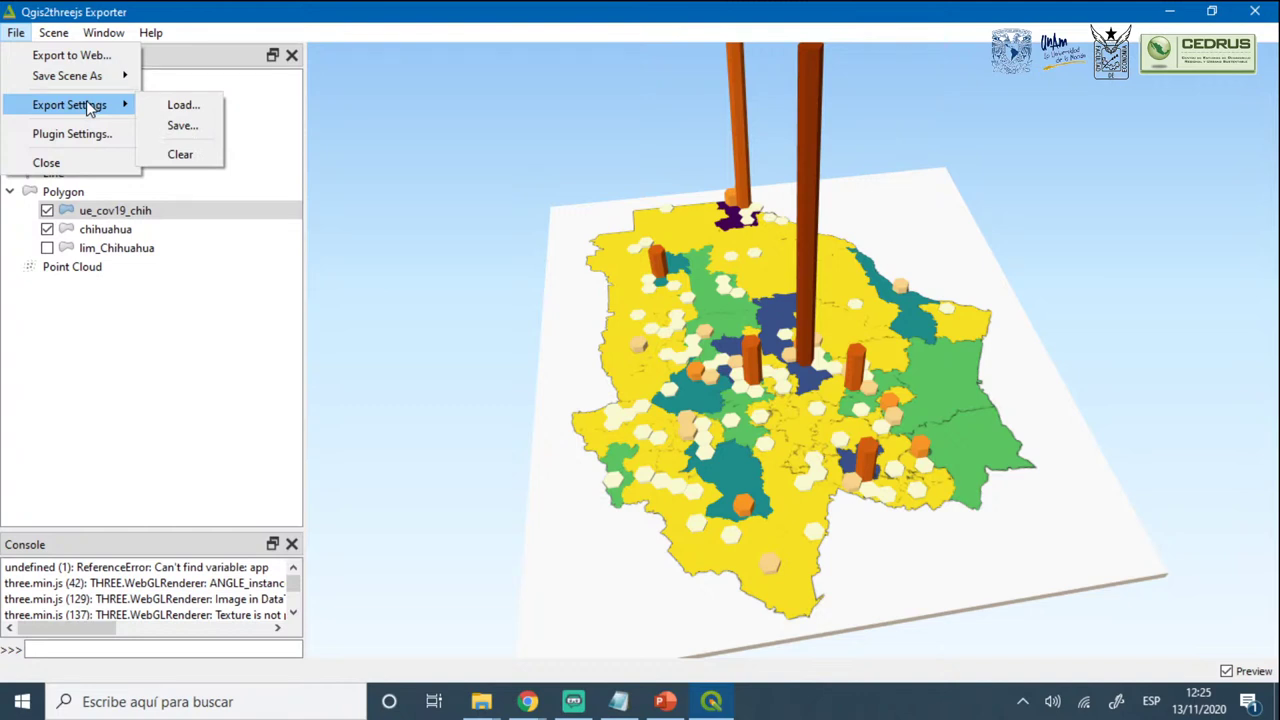
pyautogui.moveTo(102, 78)
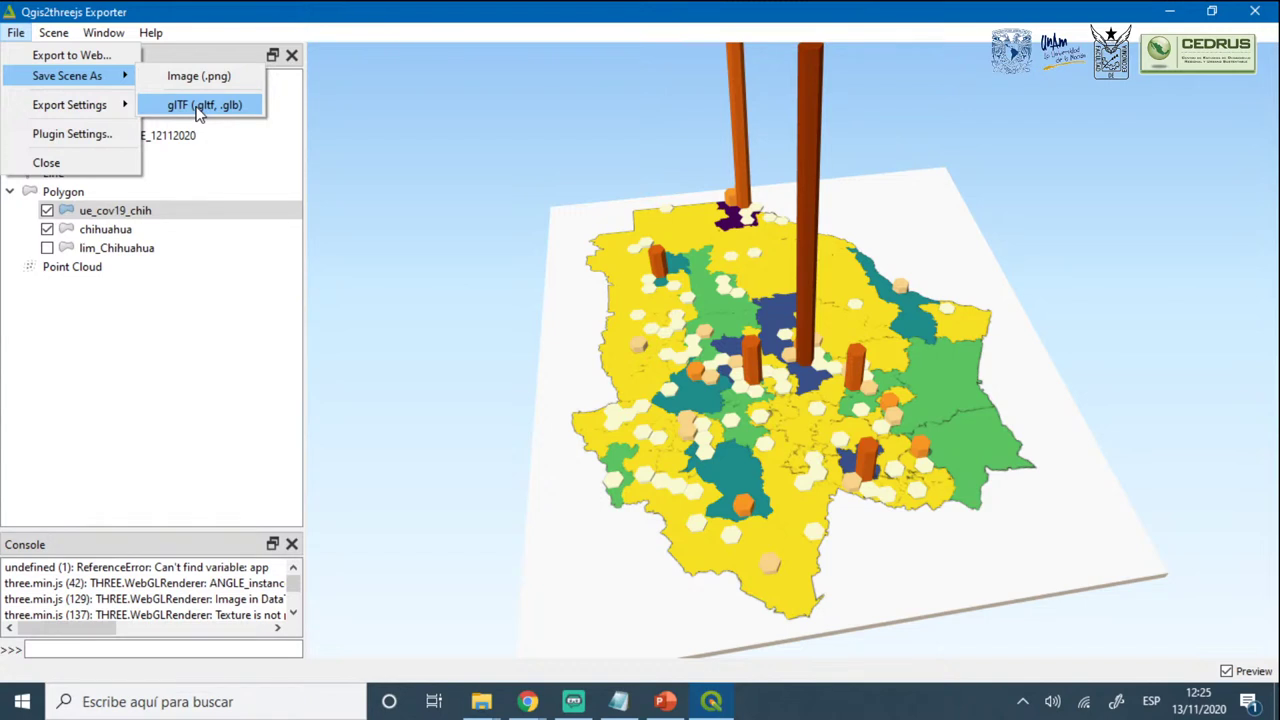
# Switch to the QGIS main window and narrow the layers panel to enlarge the map canvas
pyautogui.click(1172, 12)
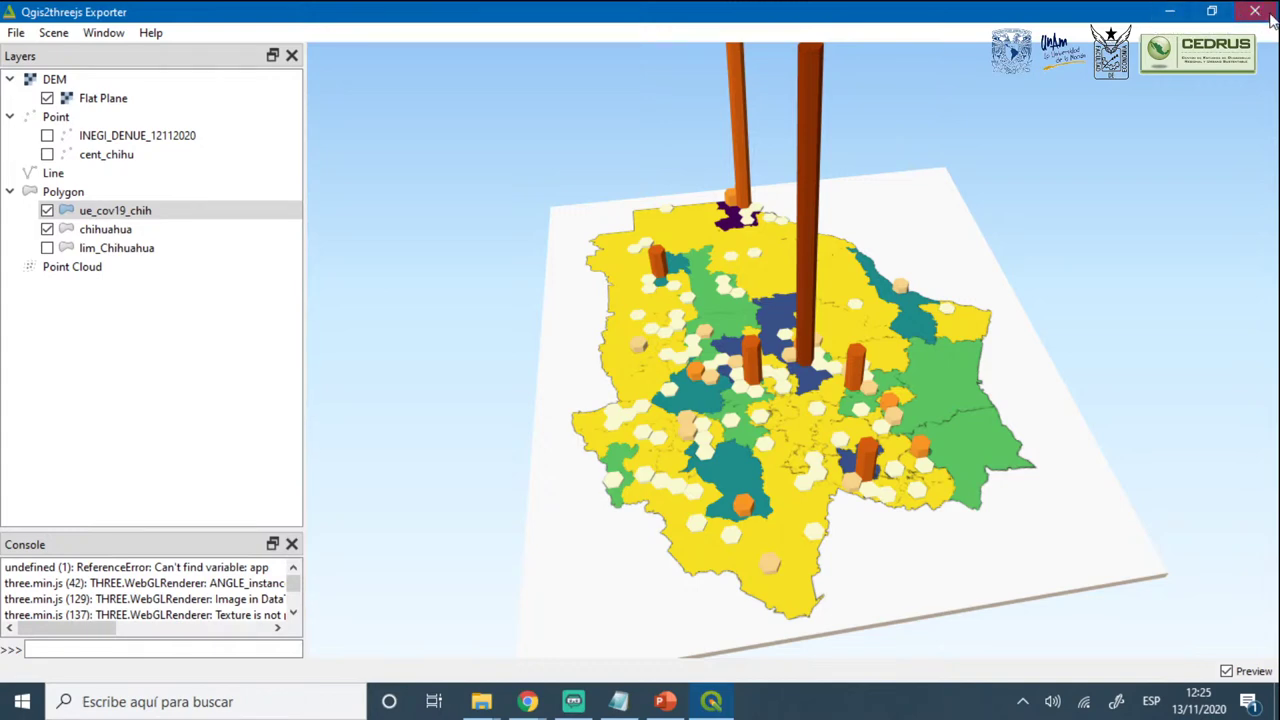
pyautogui.hotkey('alt', 'Tab')
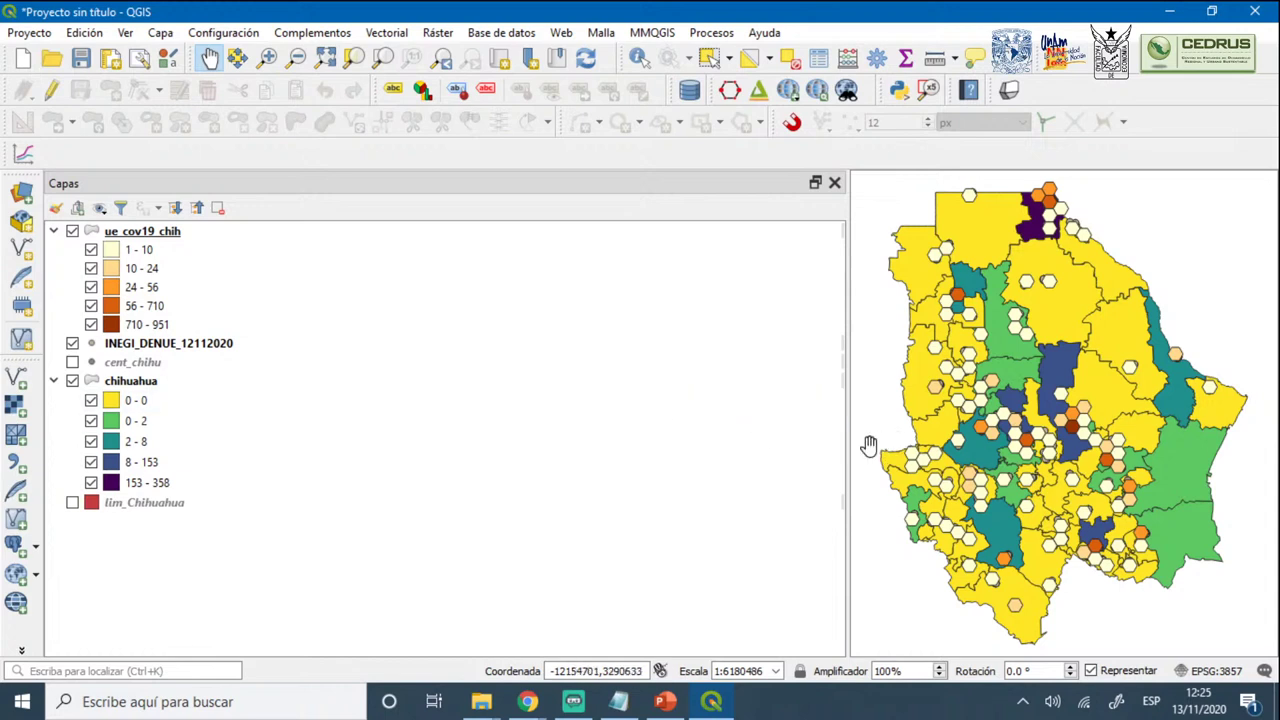
pyautogui.moveTo(849, 443); pyautogui.dragTo(251, 426)
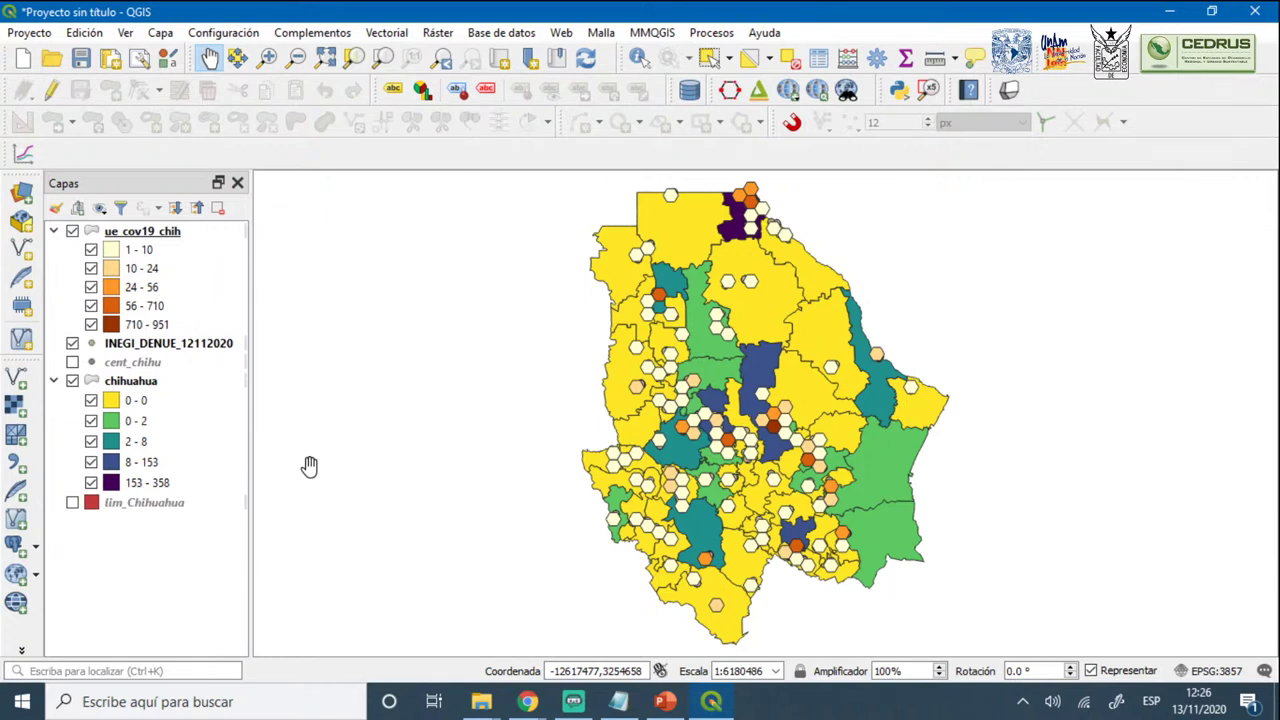
# Add the Google Satellite basemap from QuickMapServices to the project
pyautogui.click(561, 33)
pyautogui.moveTo(604, 103)
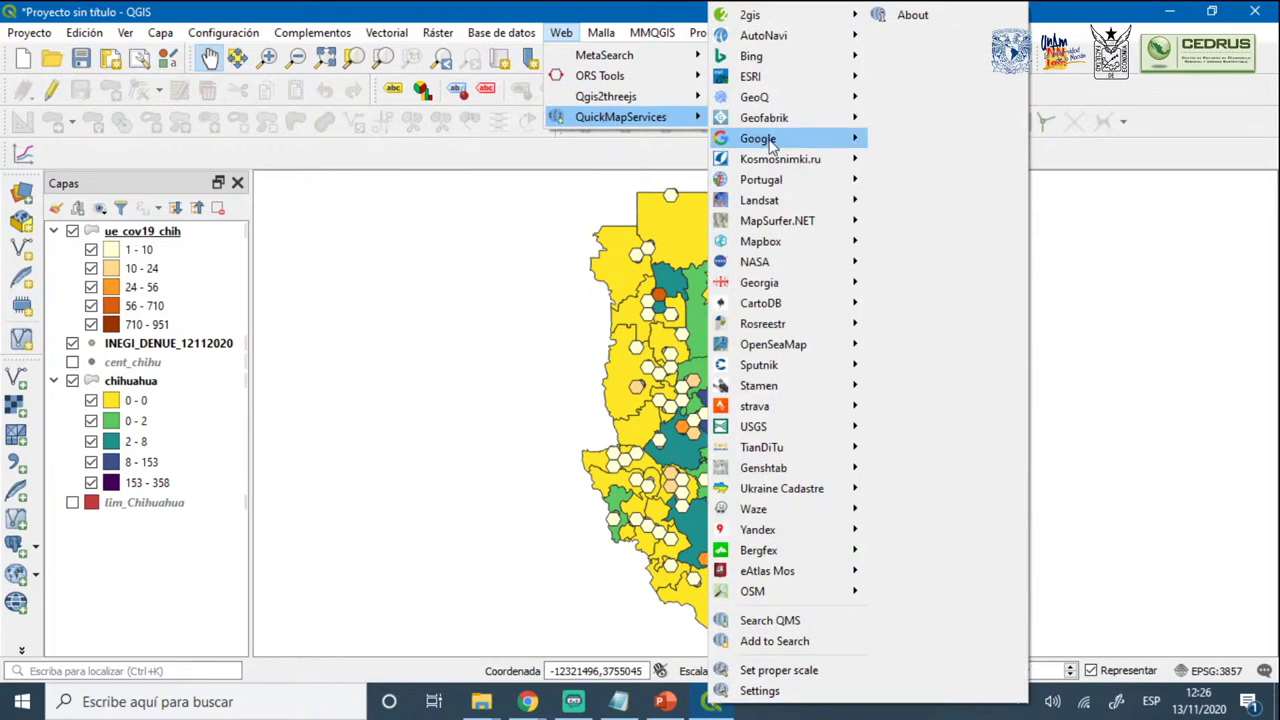
pyautogui.moveTo(768, 142)
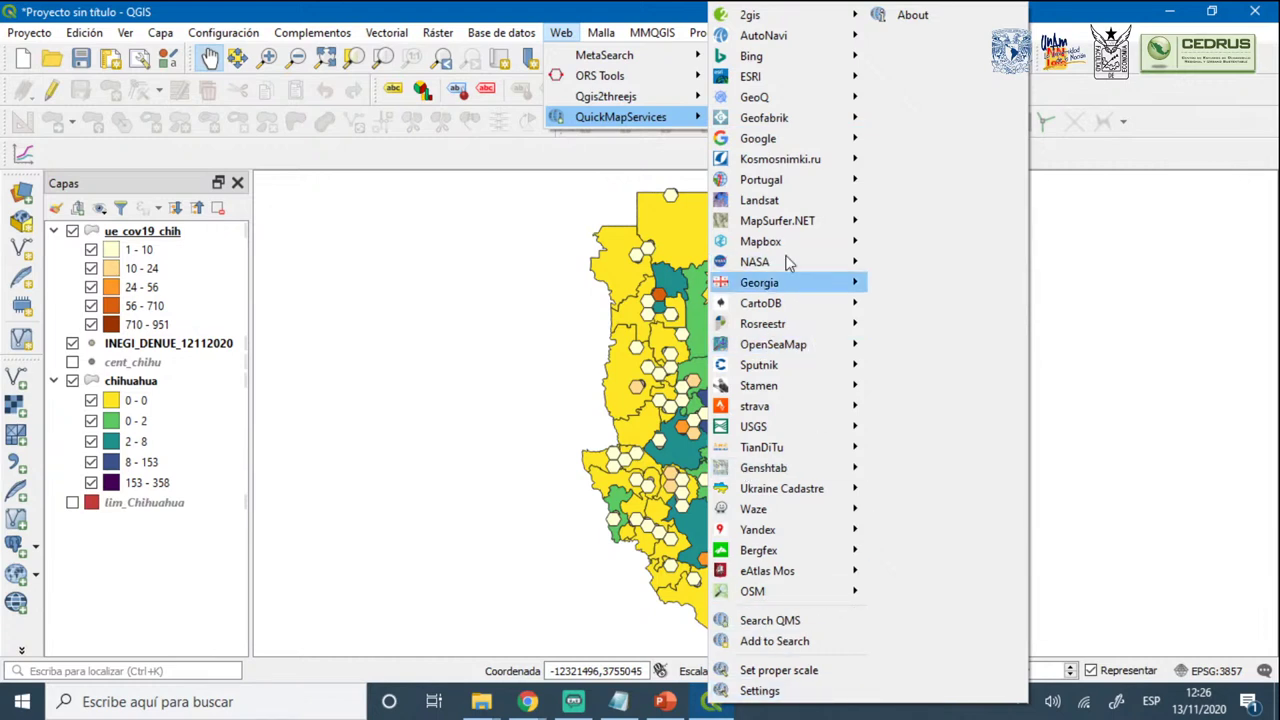
pyautogui.moveTo(789, 266)
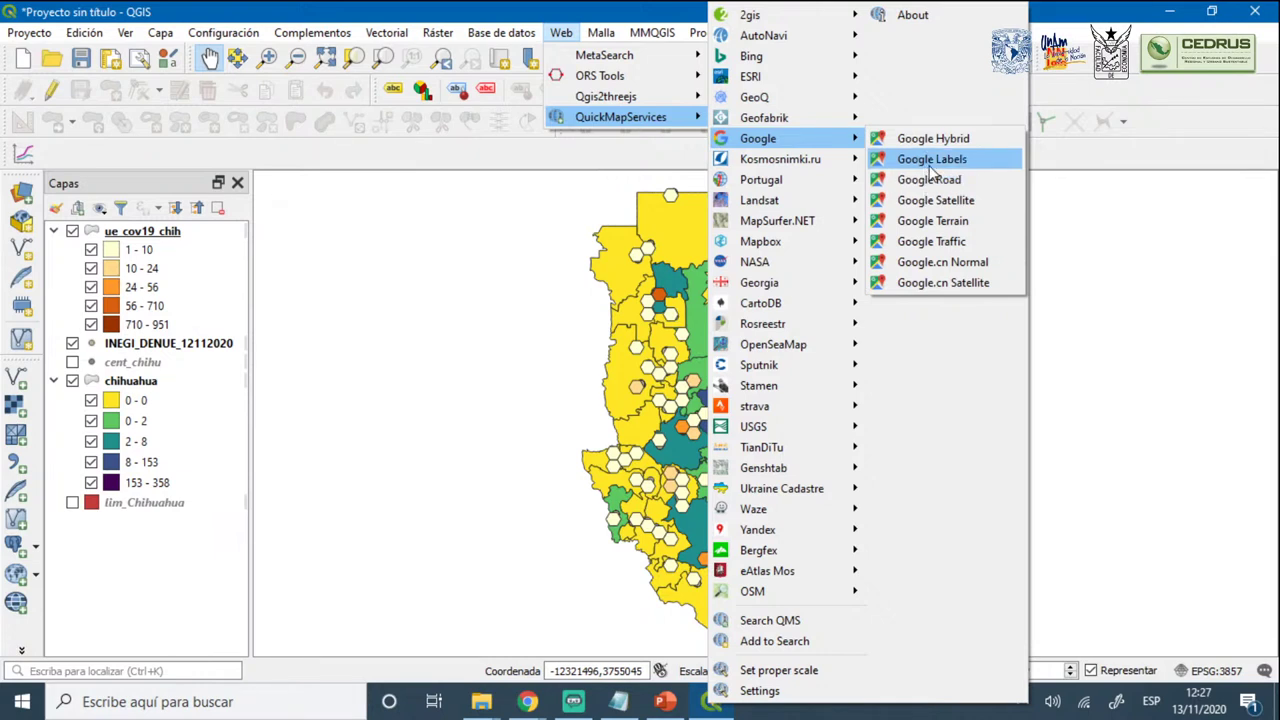
pyautogui.click(930, 199)
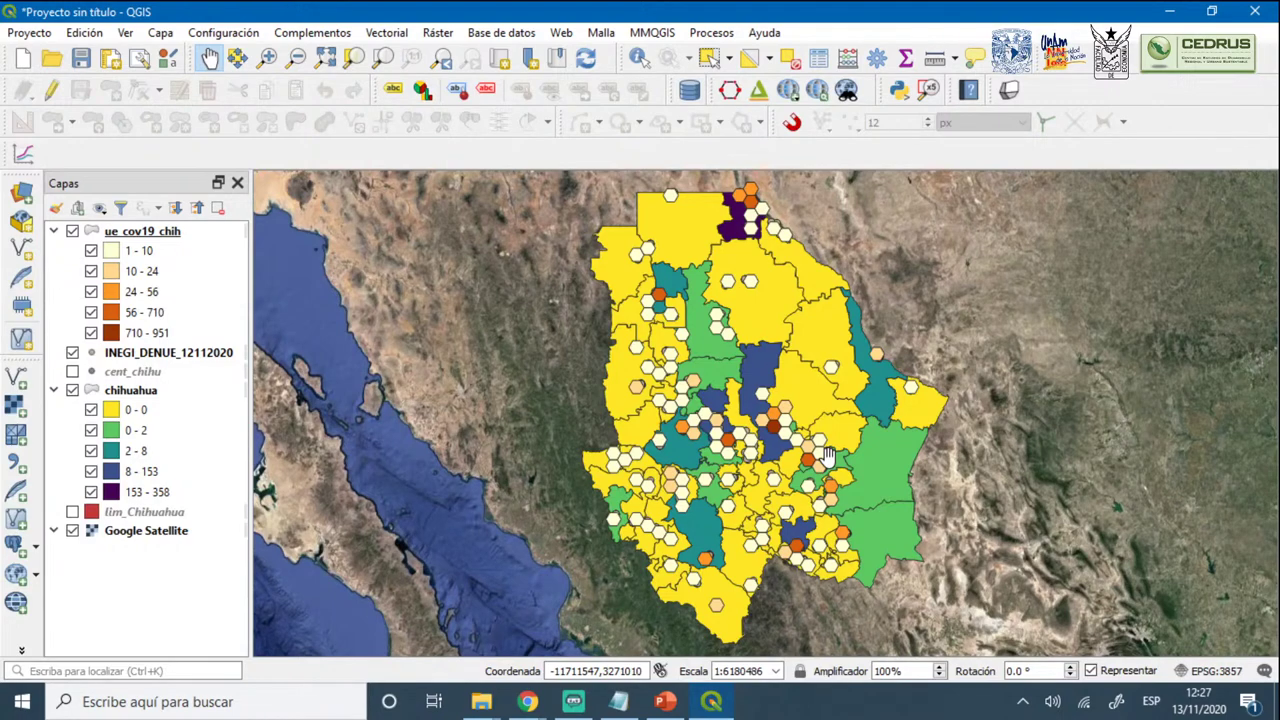
# Set the symbol opacity of the graduated chihuahua layer to 70 % and apply it
pyautogui.rightClick(141, 392)
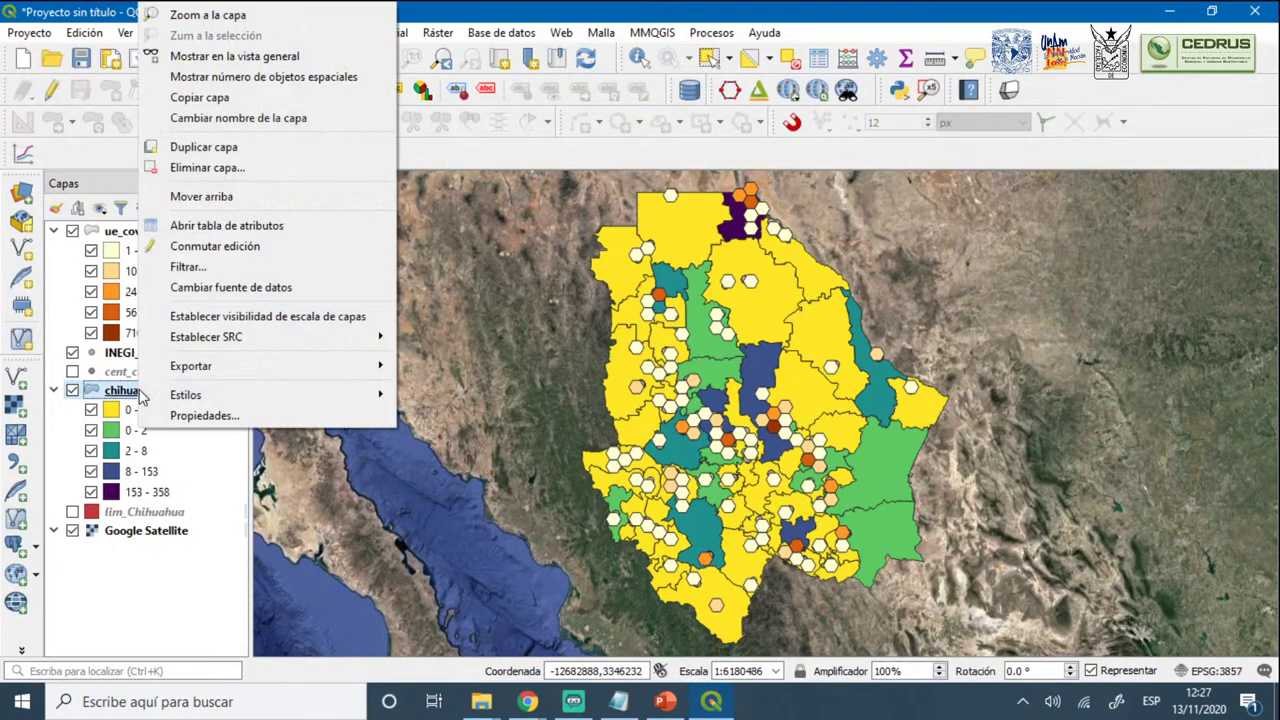
pyautogui.click(203, 415)
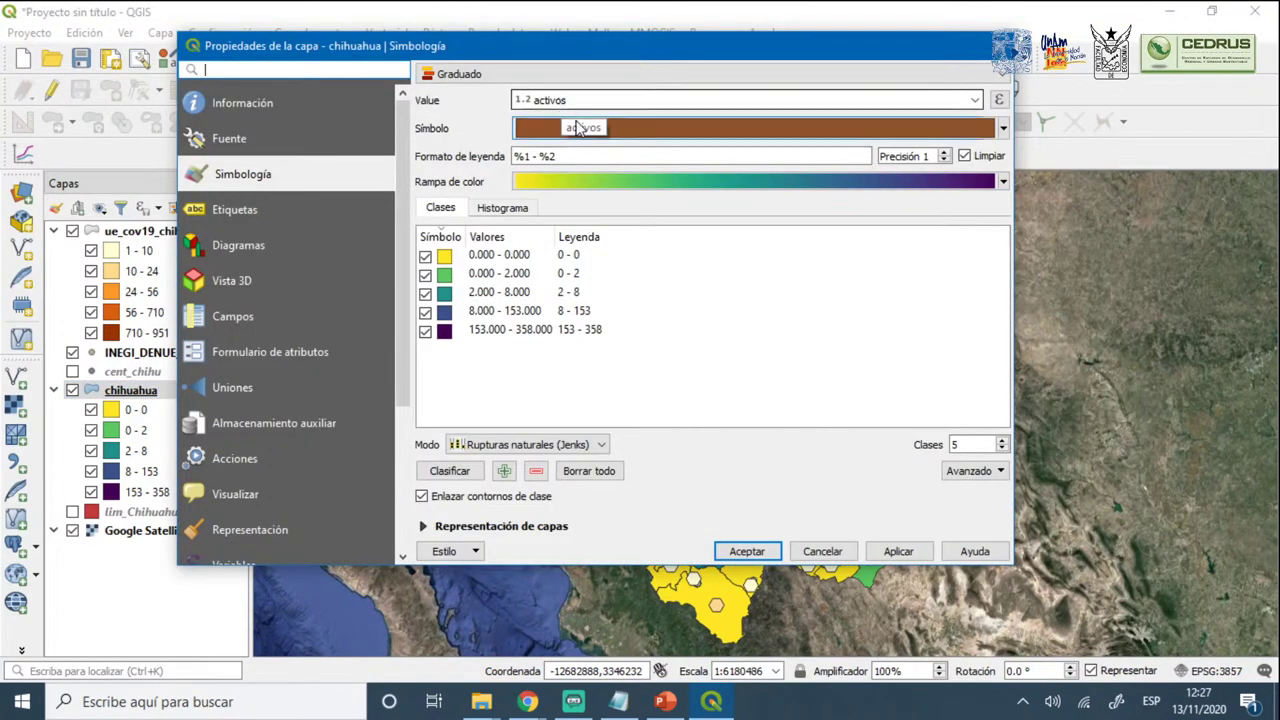
pyautogui.click(676, 136)
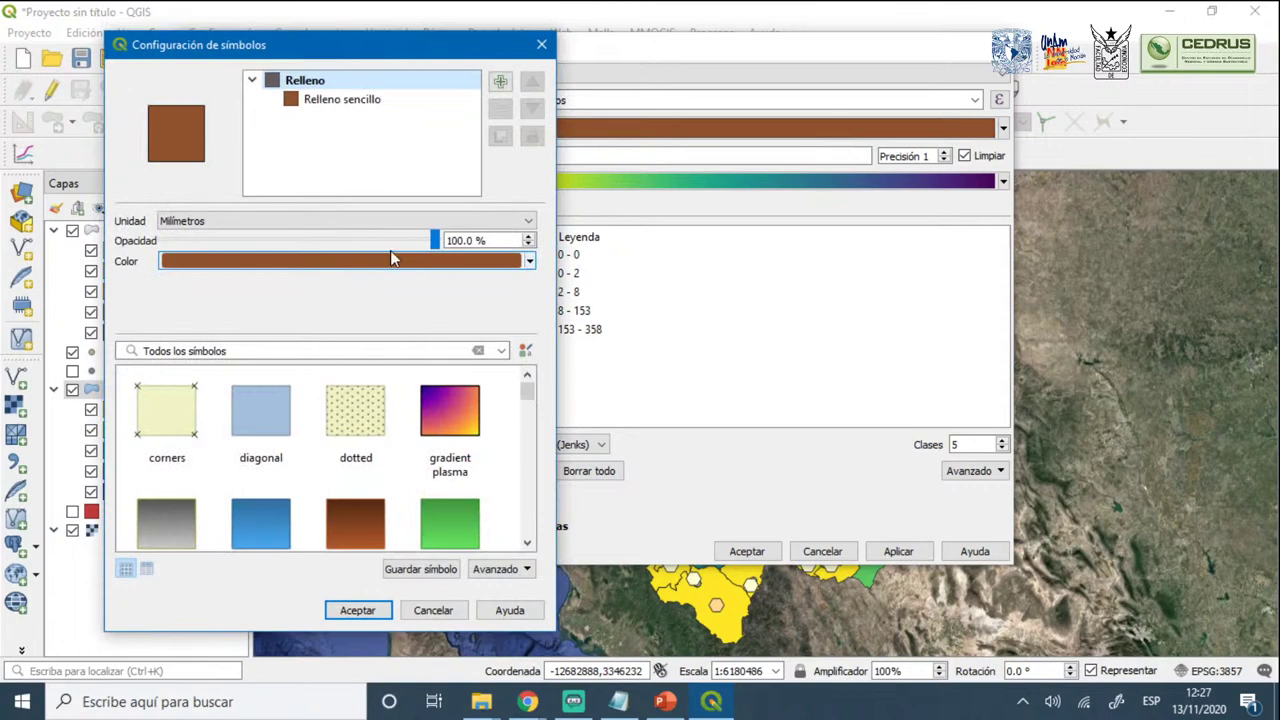
pyautogui.click(466, 241)
pyautogui.doubleClick(466, 240)
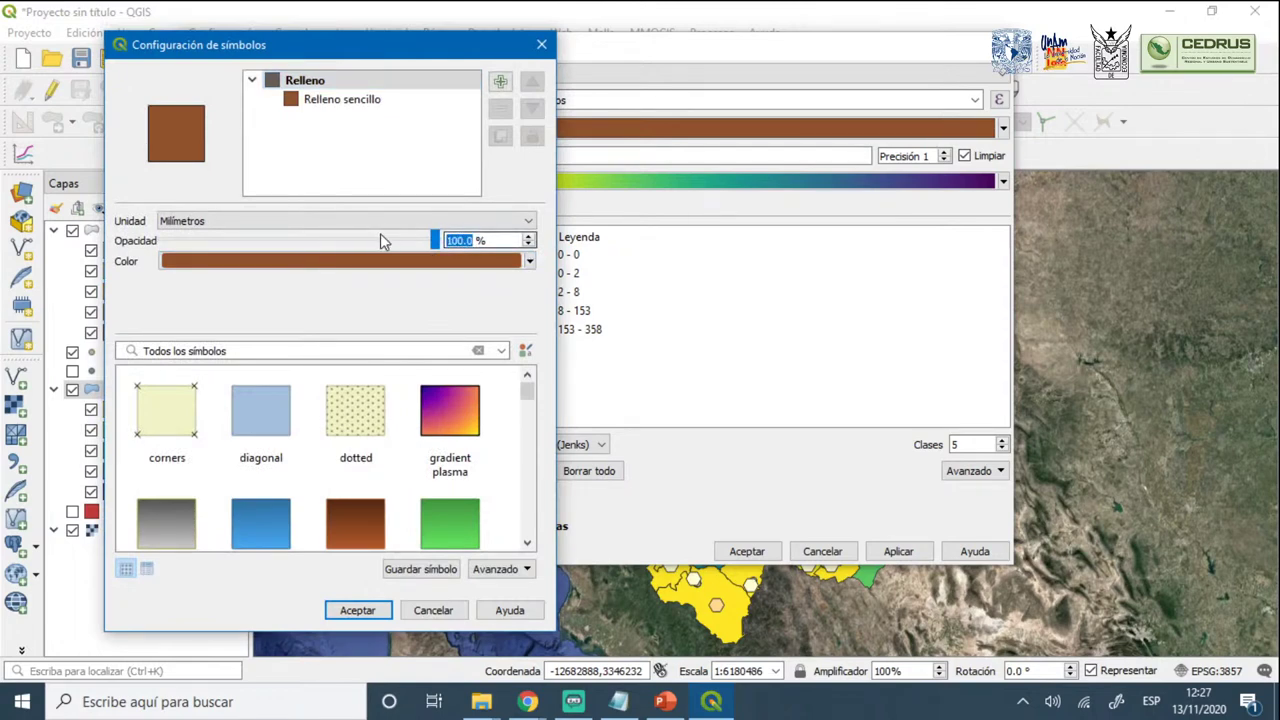
pyautogui.write('70')
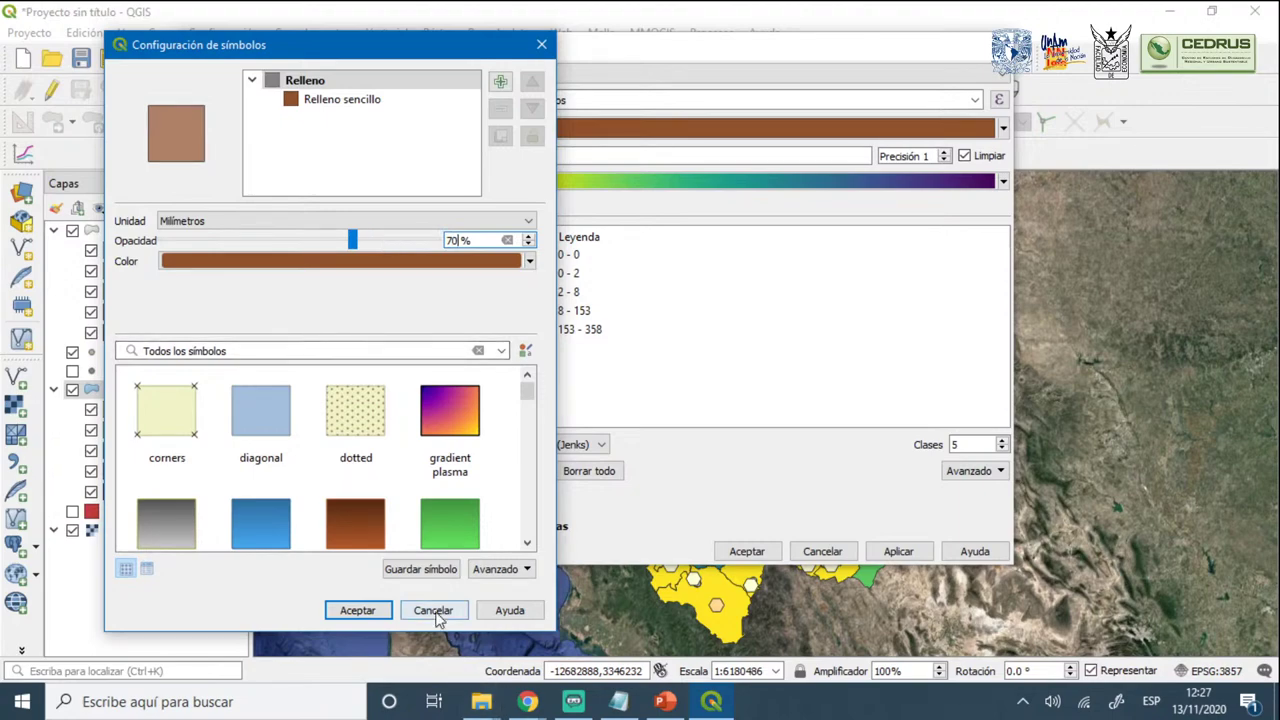
pyautogui.click(357, 609)
pyautogui.click(898, 551)
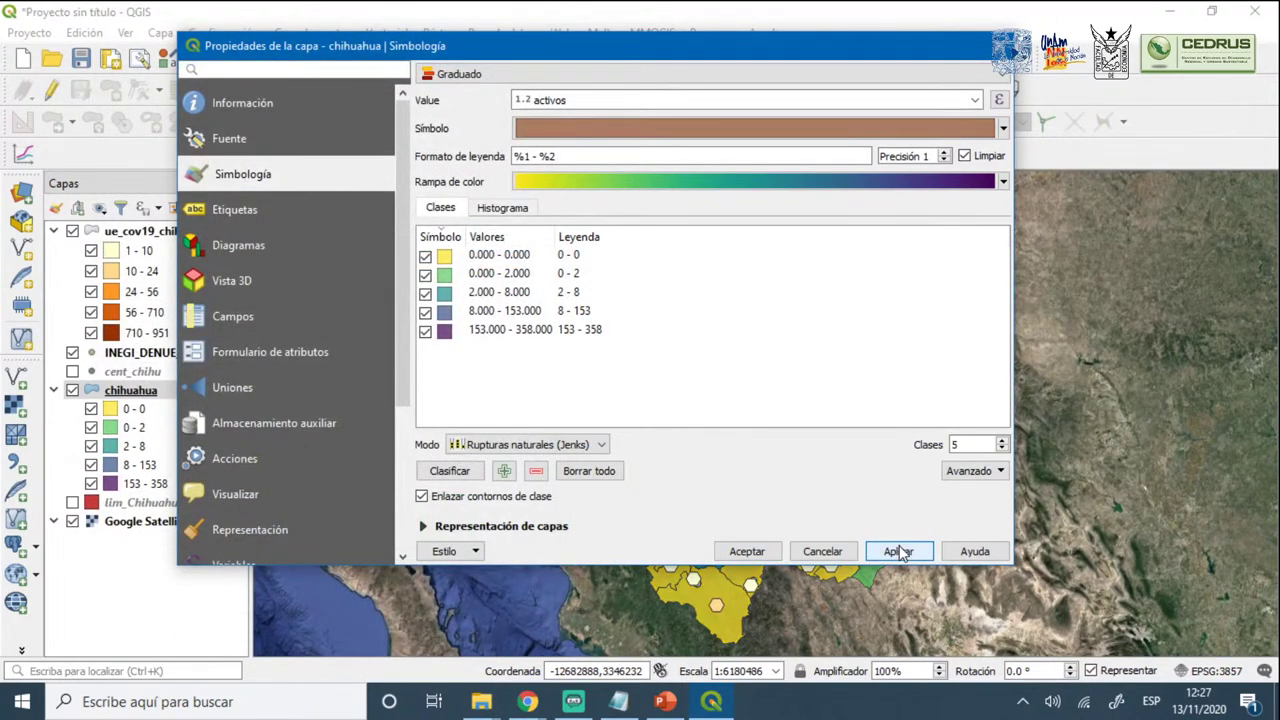
pyautogui.click(746, 552)
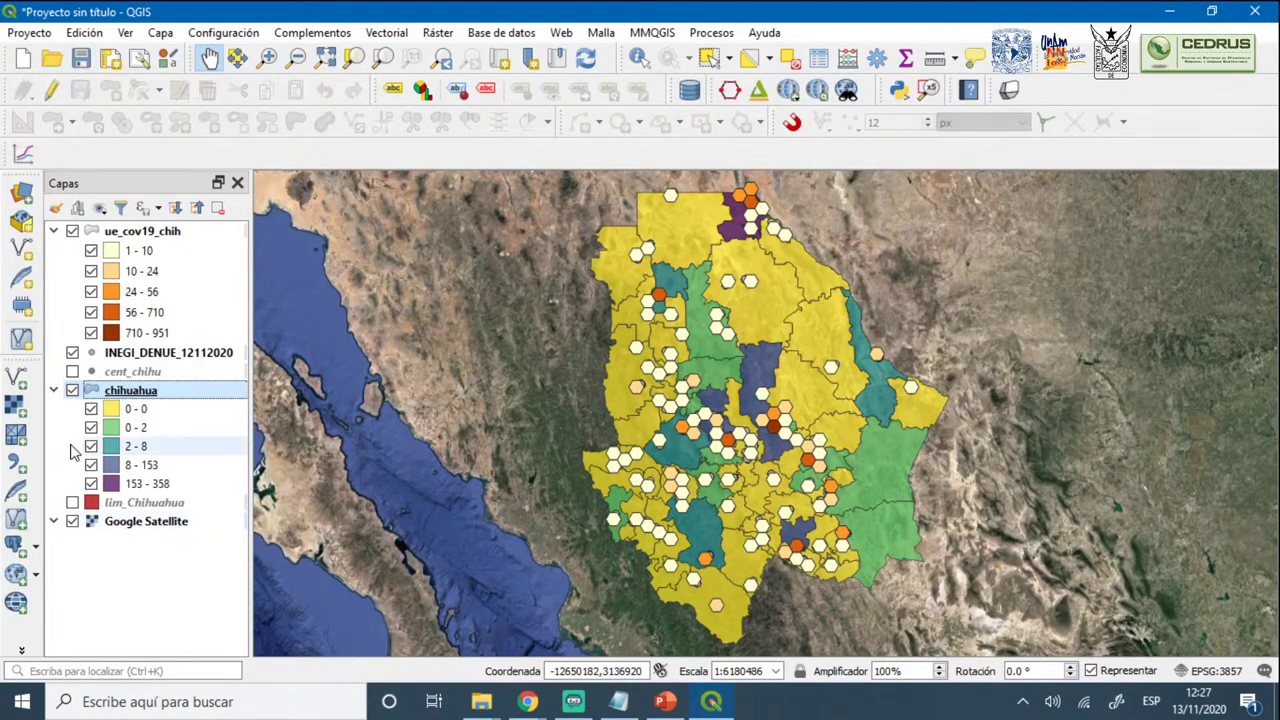
# Add the vector layer areas_geoestadisticas_estatales.shp with the transformation prompt dismissed, and place it below the chihuahua layer
pyautogui.click(24, 193)
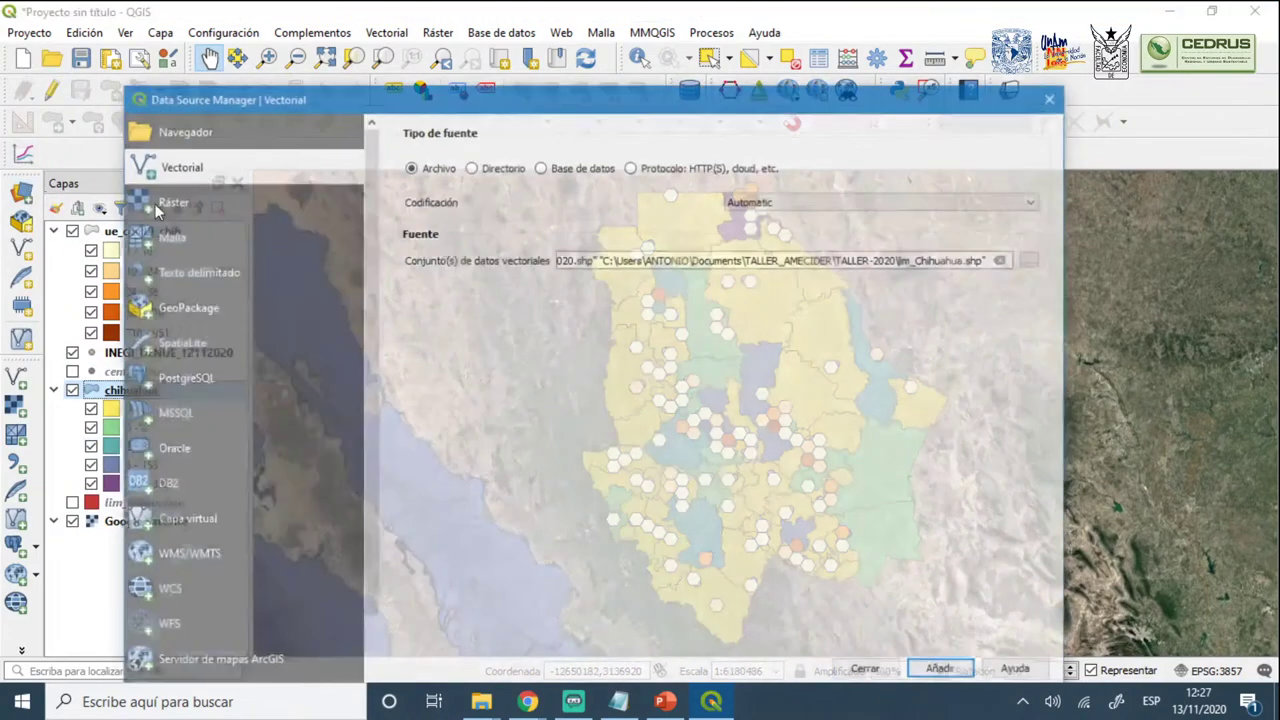
pyautogui.click(1034, 259)
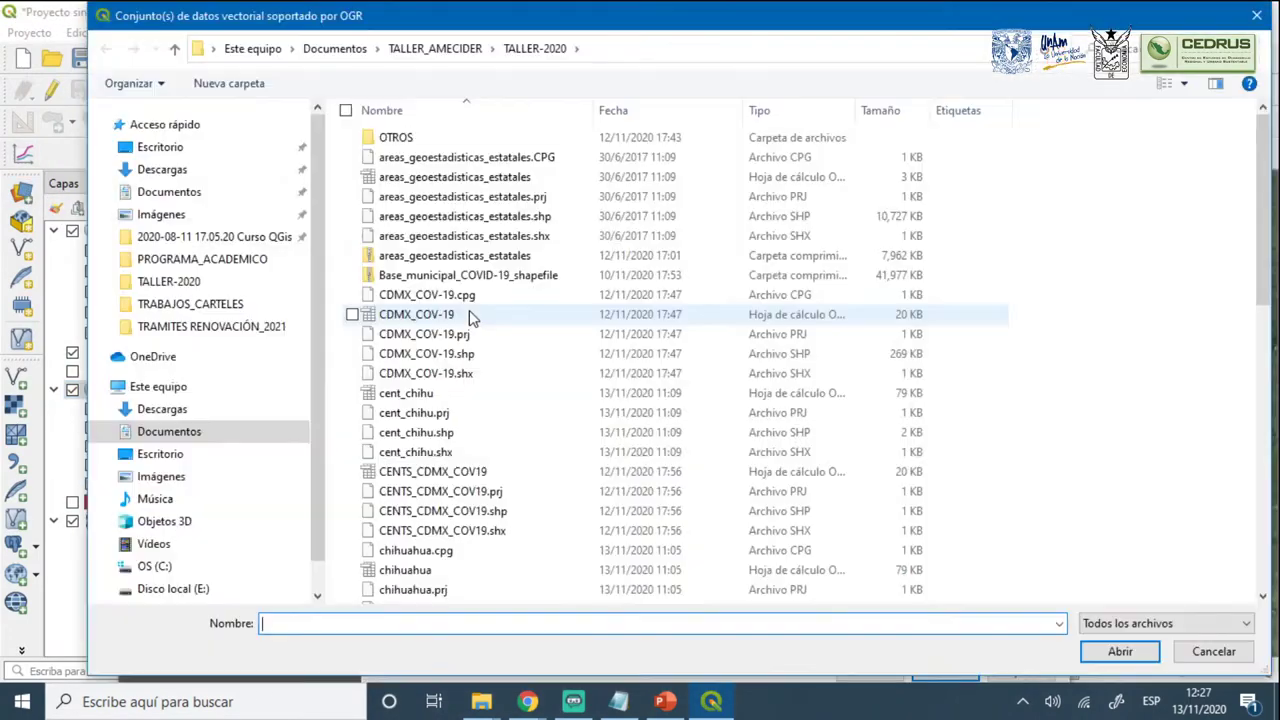
pyautogui.click(470, 216)
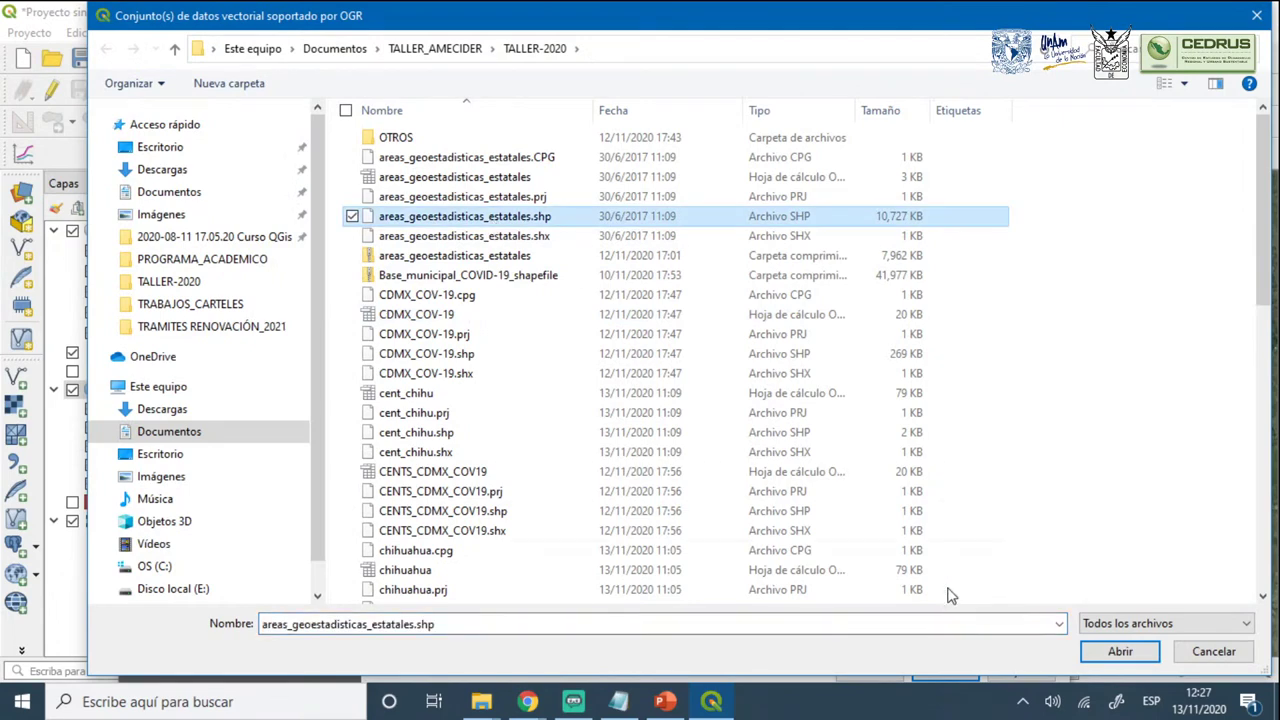
pyautogui.click(1138, 655)
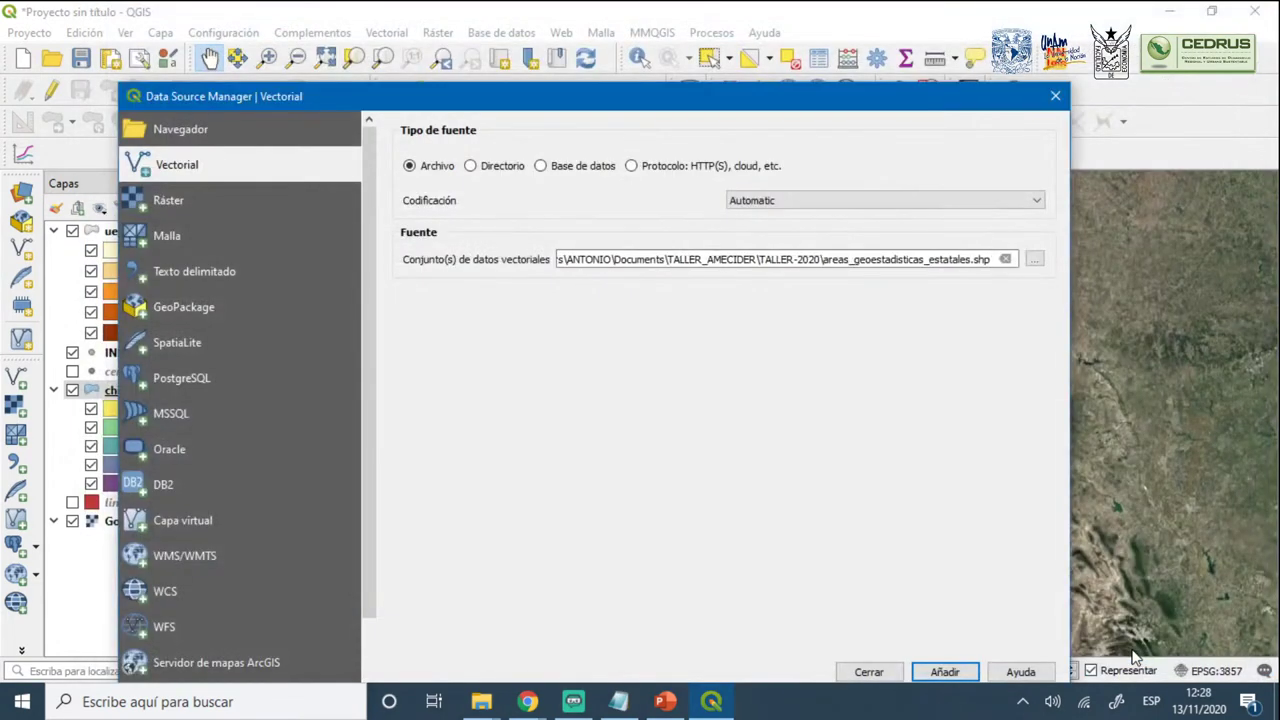
pyautogui.click(952, 674)
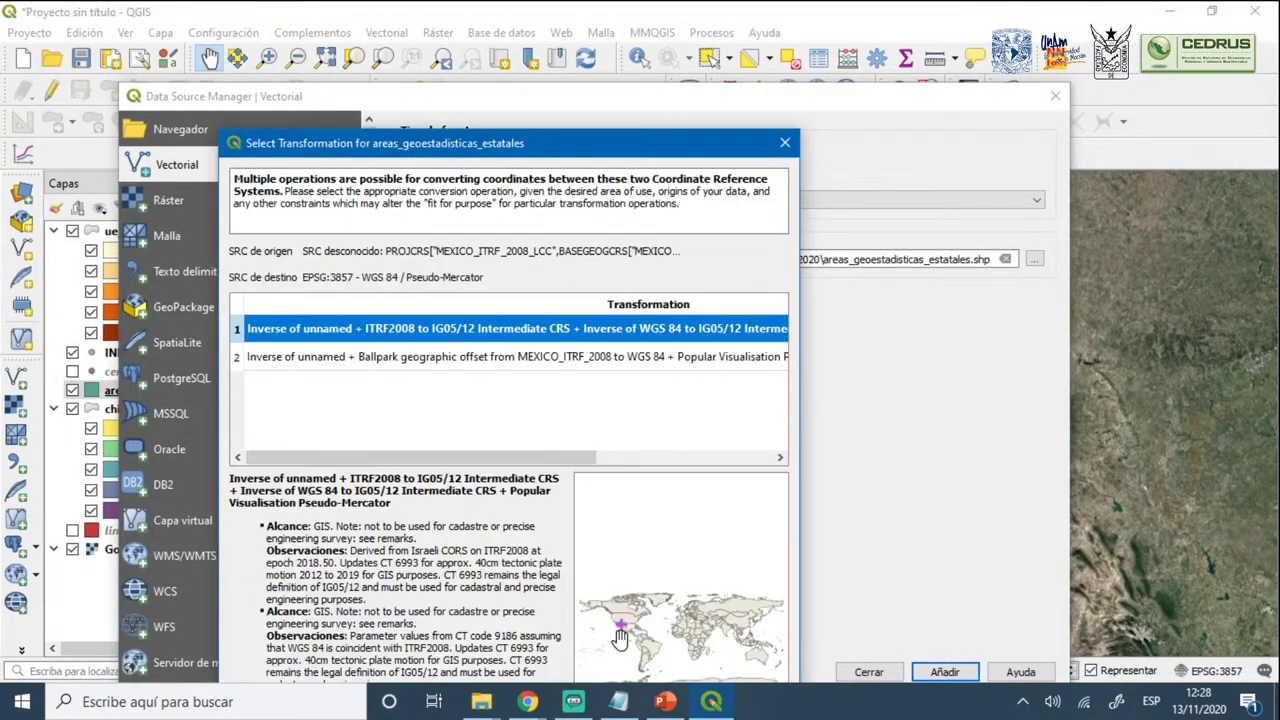
pyautogui.click(784, 143)
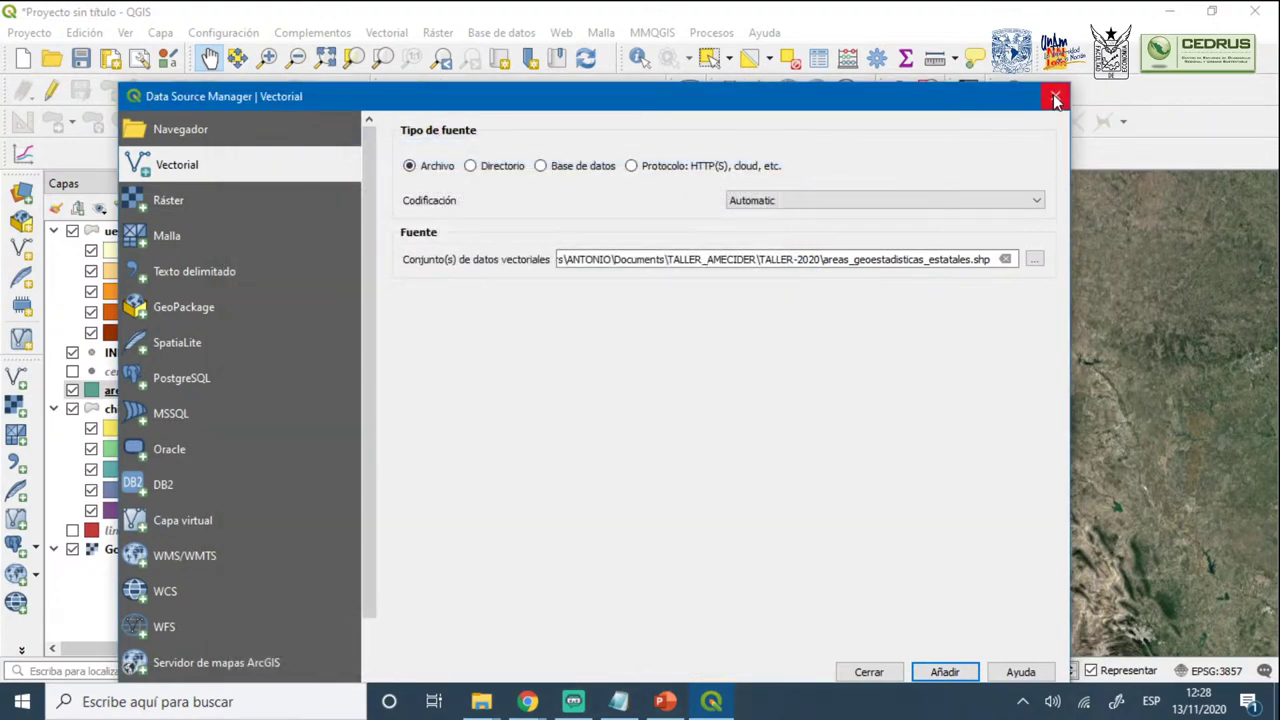
pyautogui.click(1055, 96)
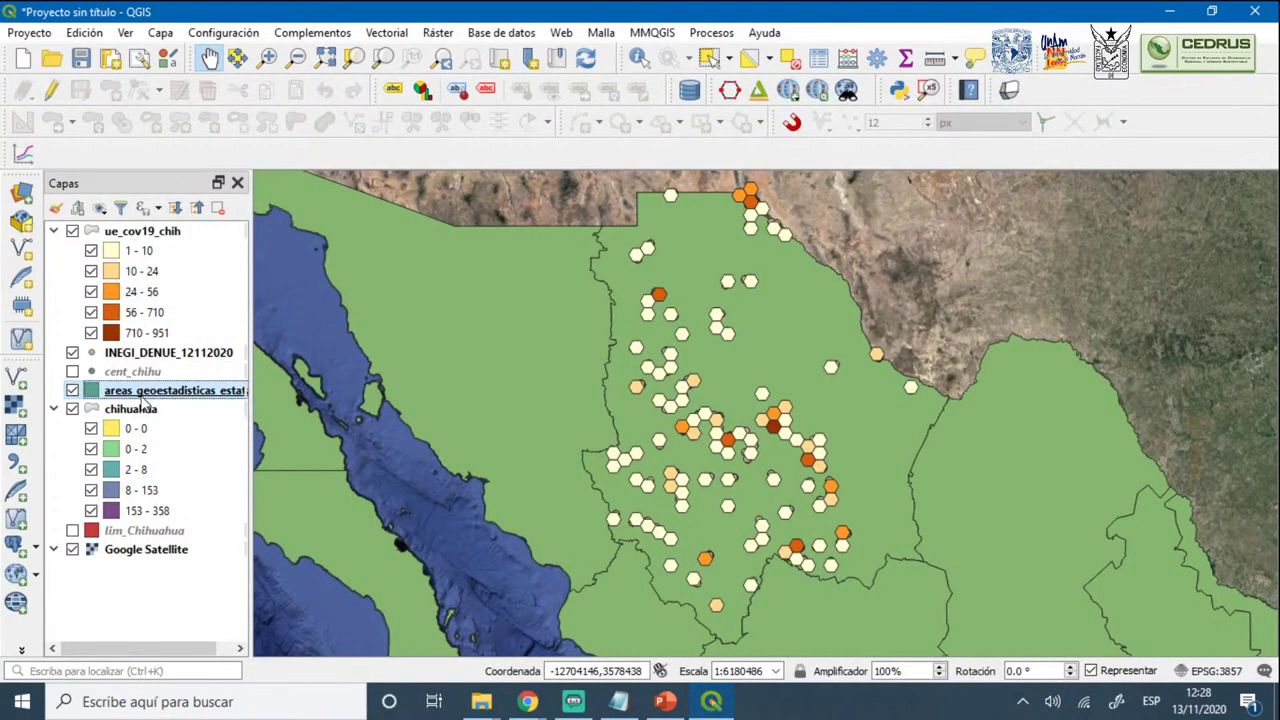
pyautogui.moveTo(143, 395); pyautogui.dragTo(133, 535)
# Give the areas_geoestadisticas_estatales layer's simple fill a transparent fill colour and a white outline
pyautogui.rightClick(132, 511)
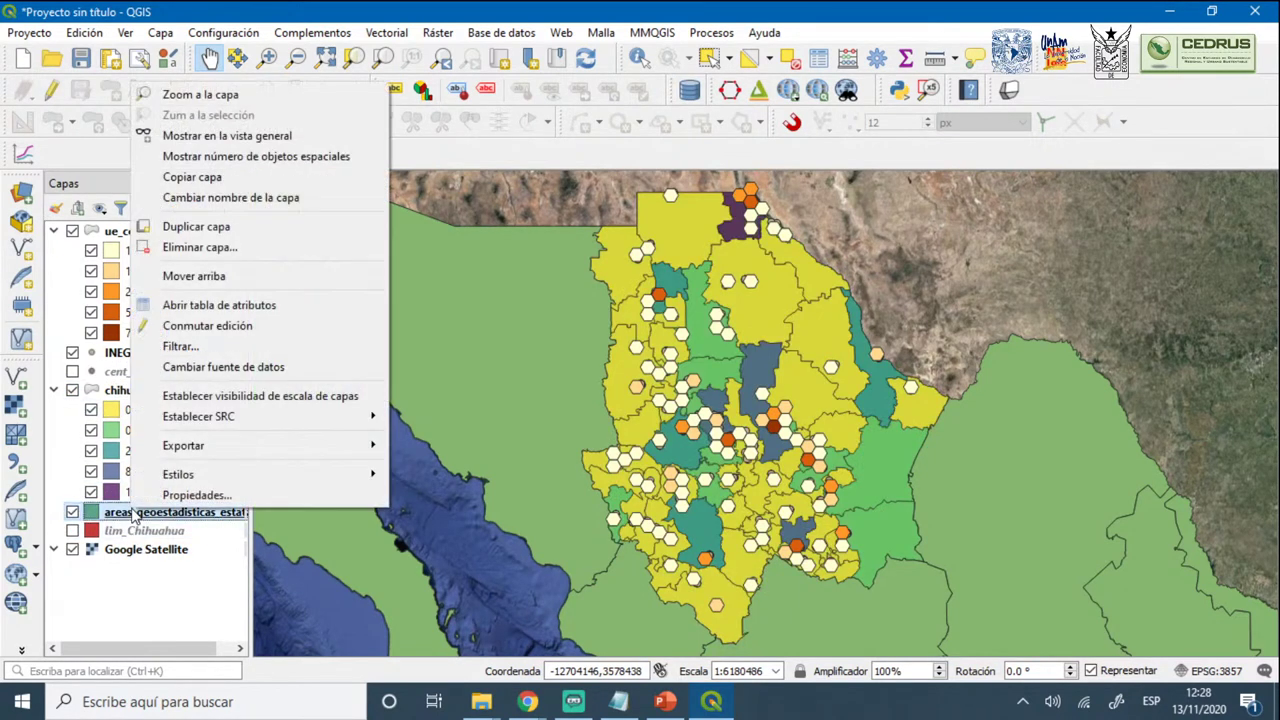
pyautogui.click(195, 496)
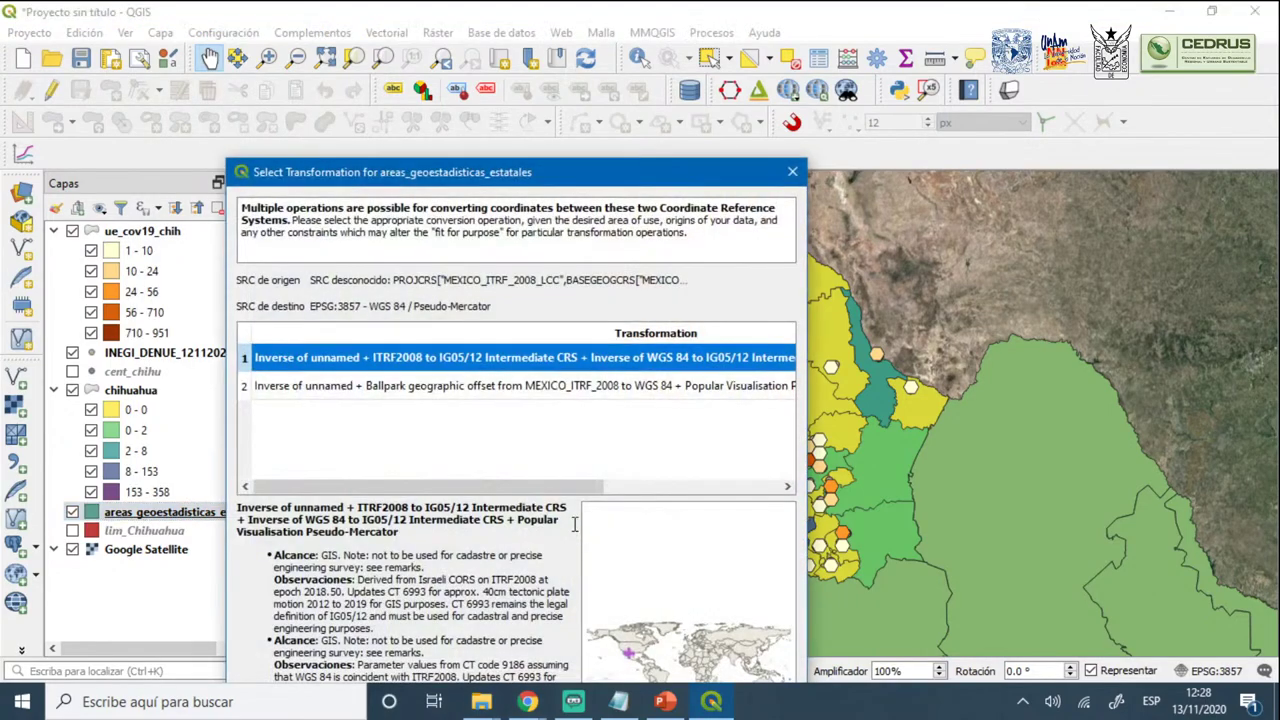
pyautogui.click(792, 171)
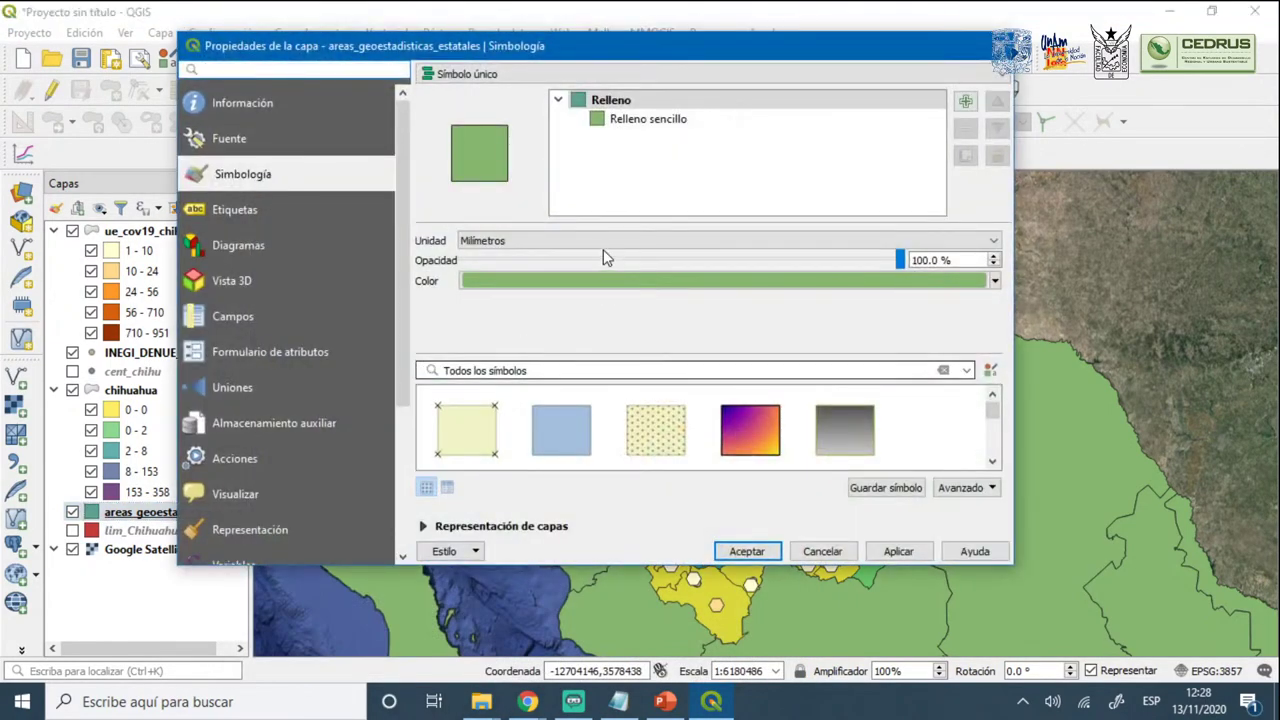
pyautogui.click(665, 120)
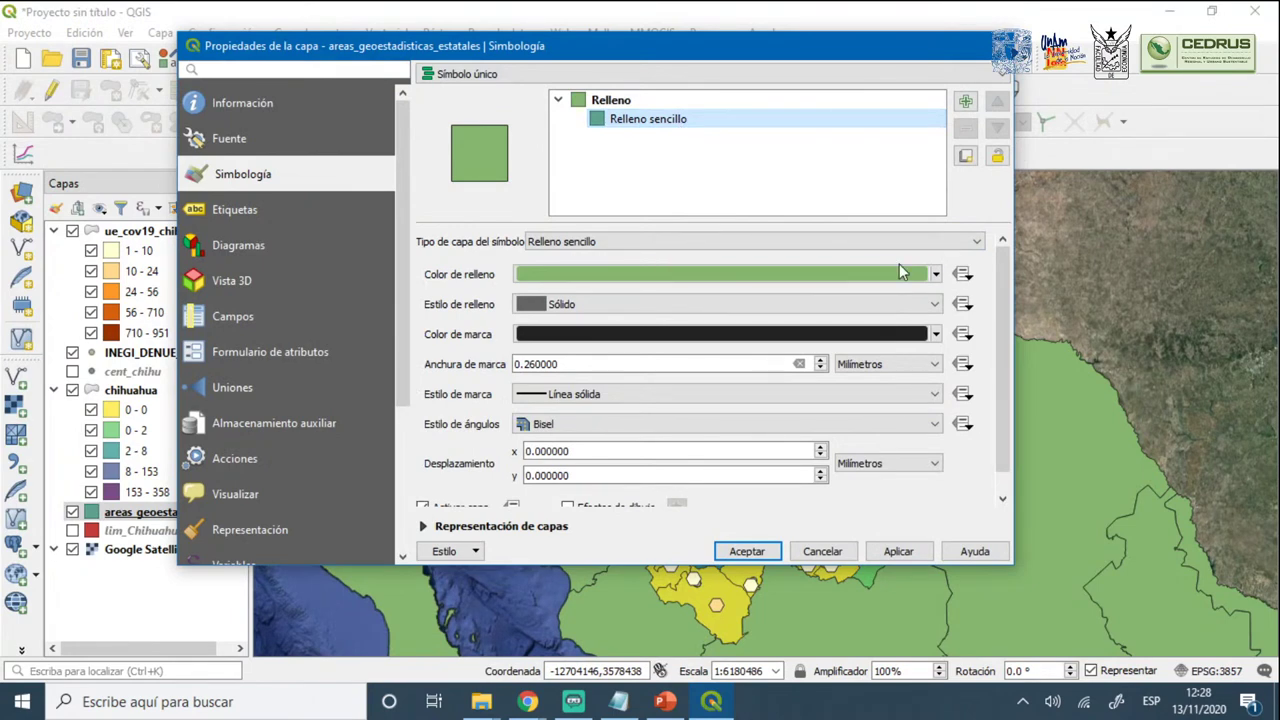
pyautogui.click(938, 281)
pyautogui.click(557, 292)
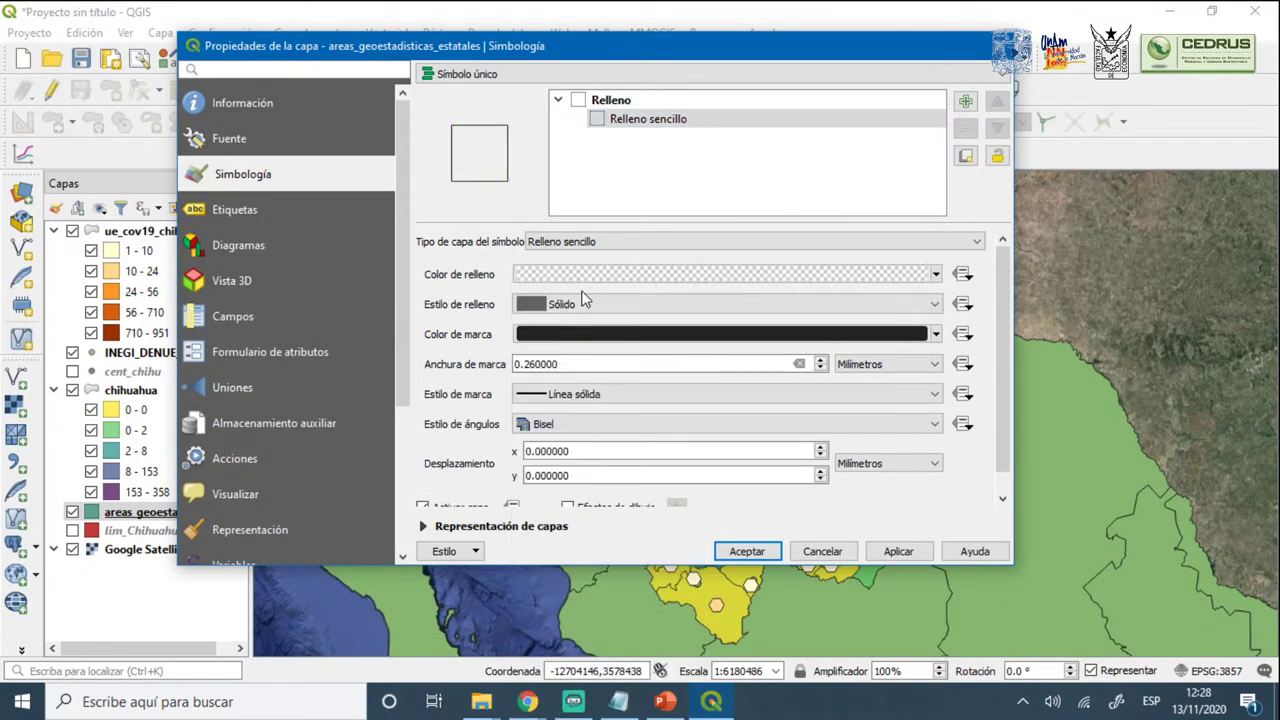
pyautogui.click(936, 334)
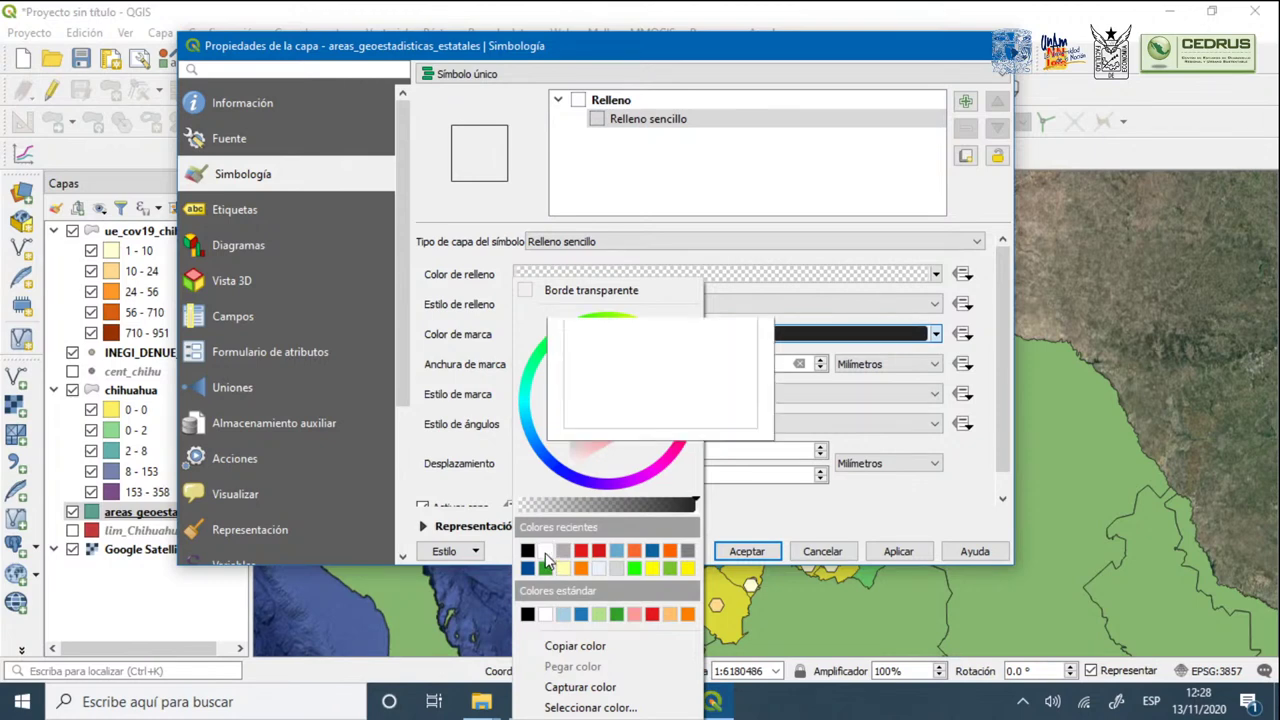
pyautogui.click(546, 552)
pyautogui.click(893, 558)
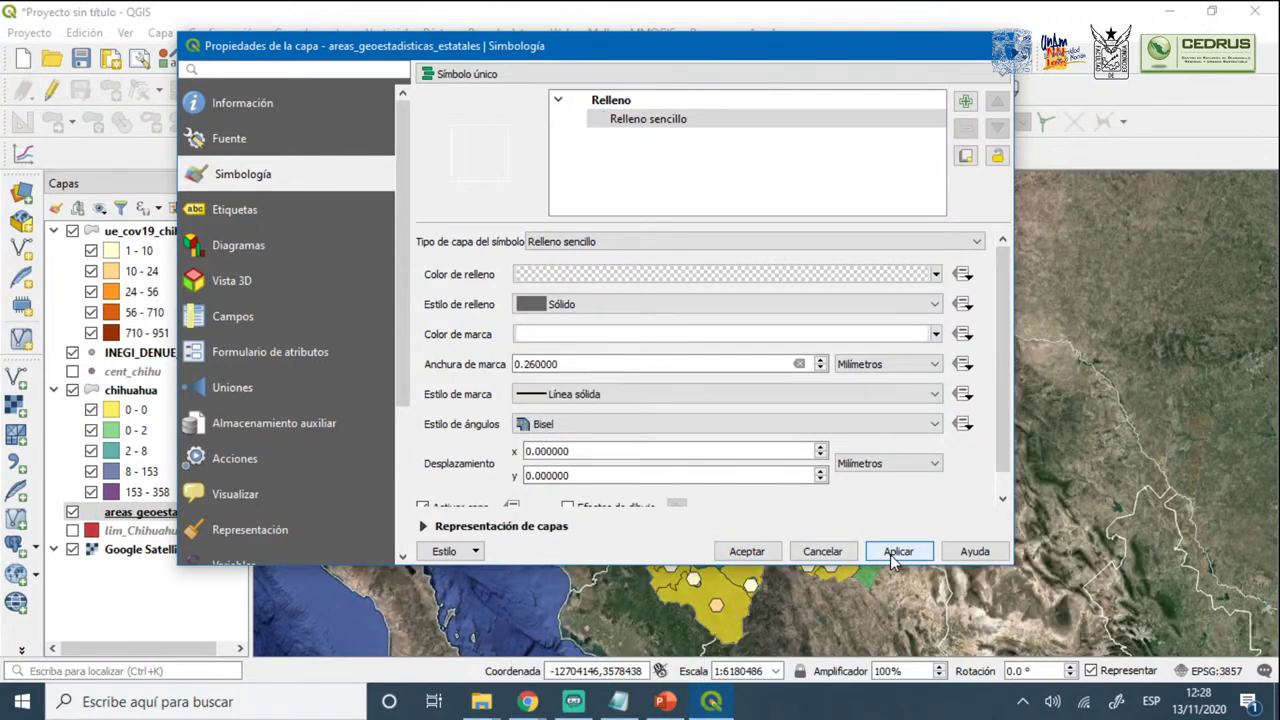
# Set the state boundaries' outline width to 0.46 mm and accept the layer properties
pyautogui.click(936, 334)
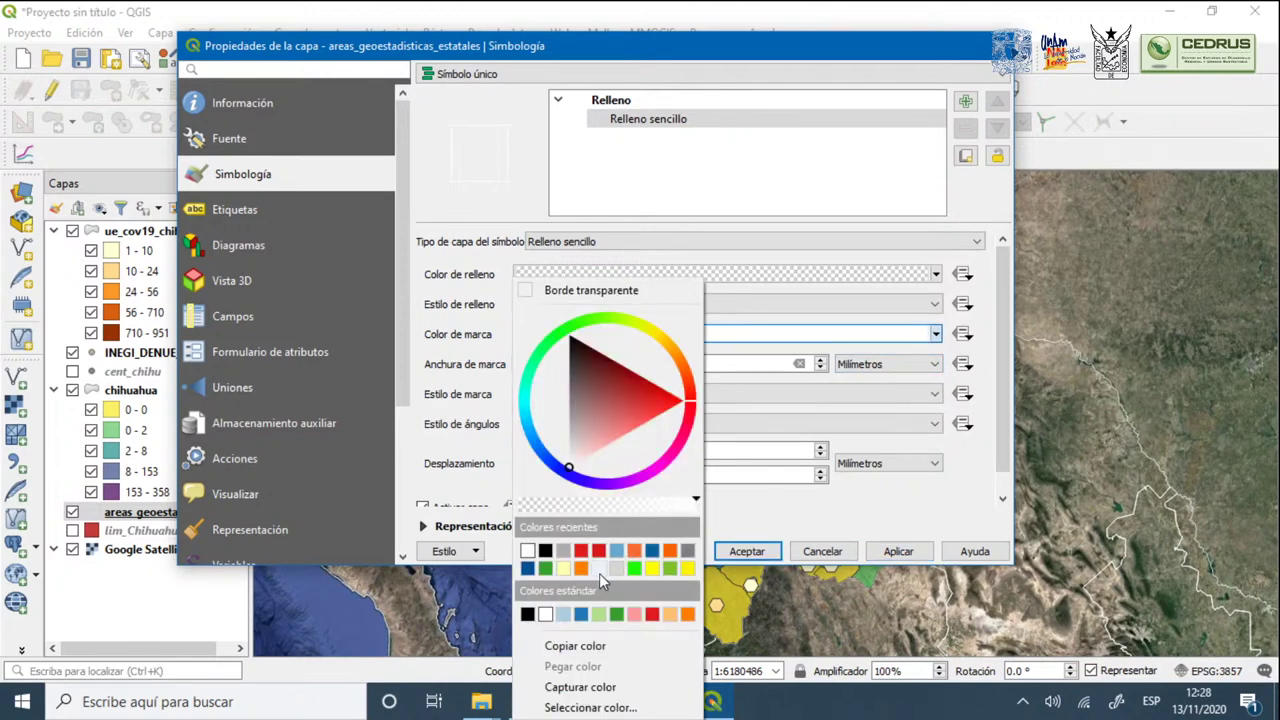
pyautogui.click(810, 326)
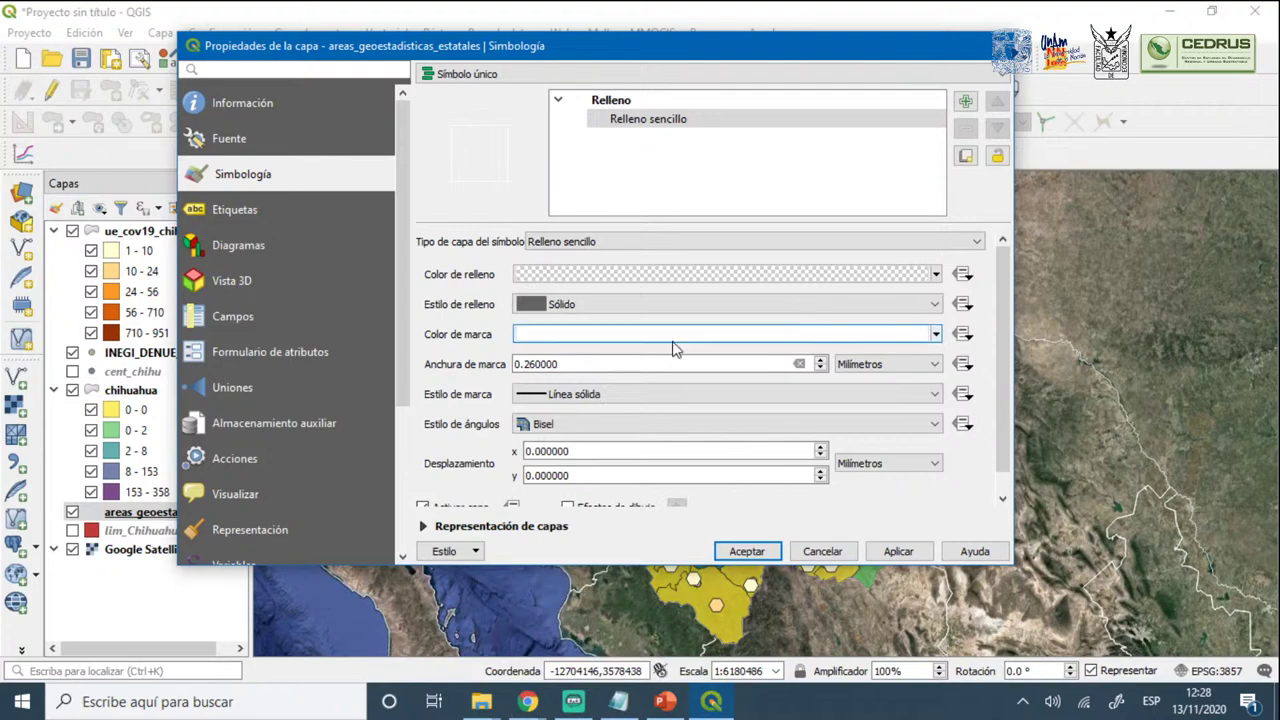
pyautogui.click(821, 361)
pyautogui.click(898, 551)
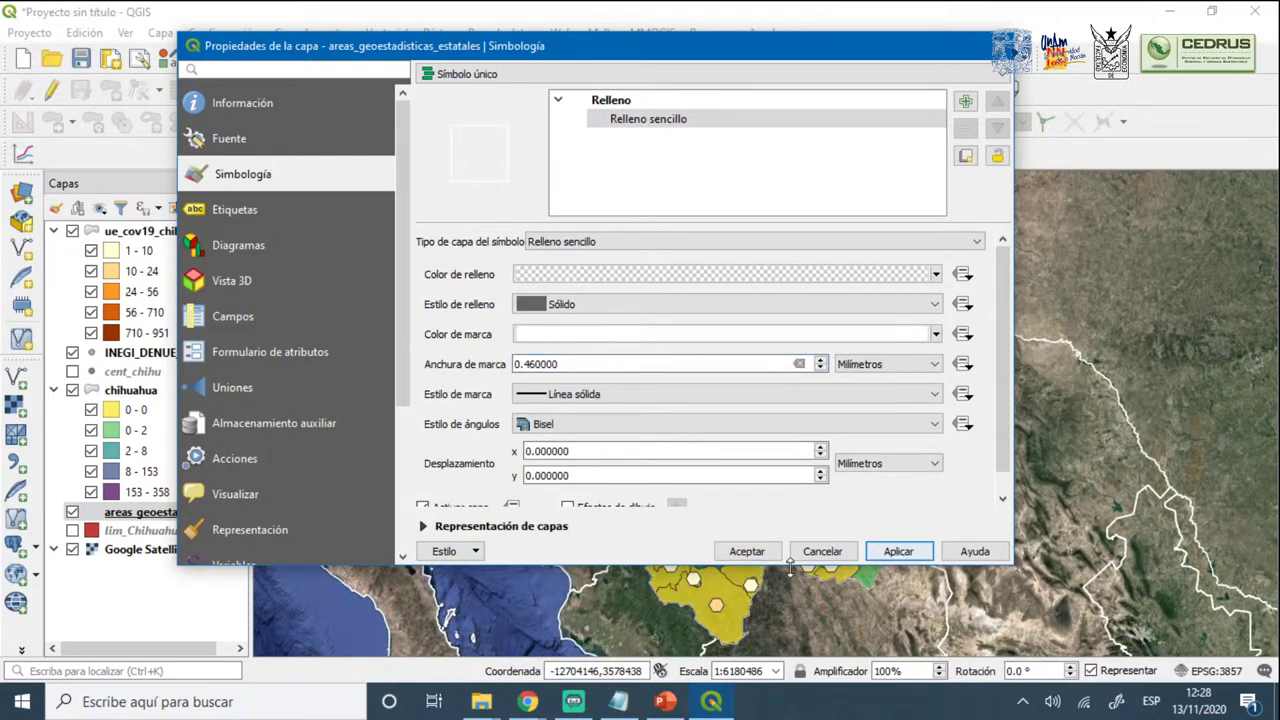
pyautogui.click(746, 556)
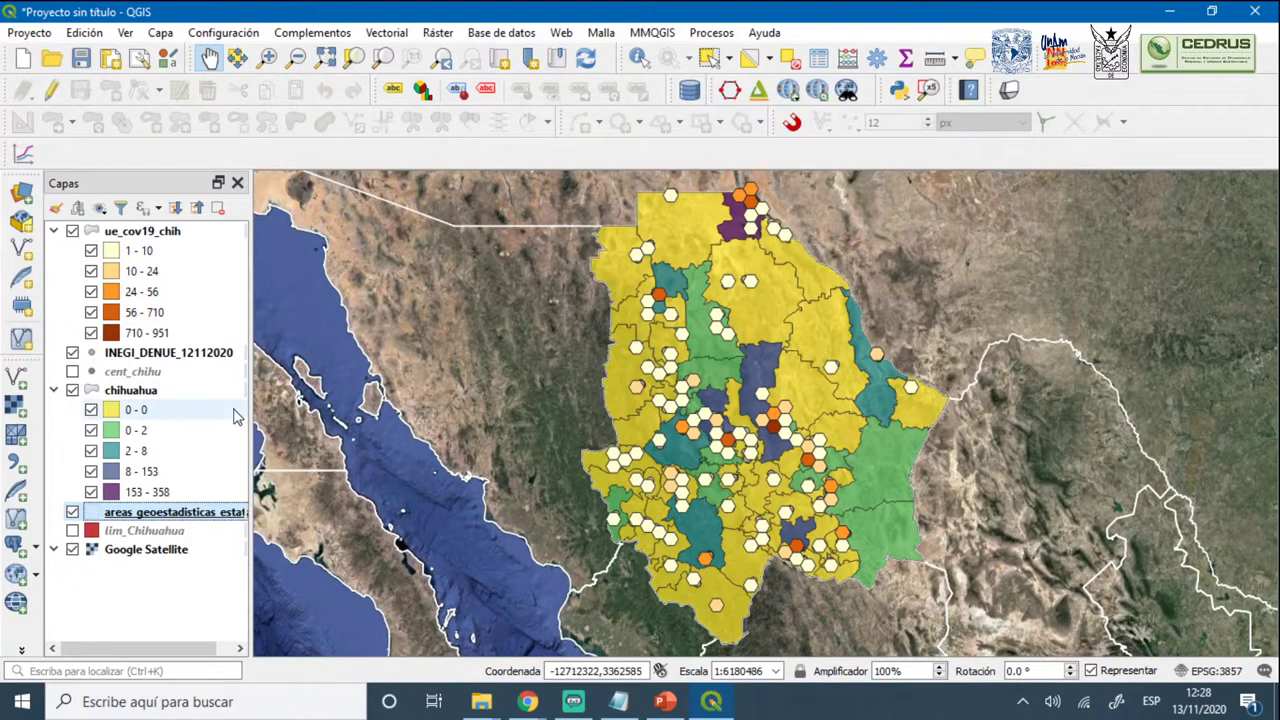
# Turn on single labels for the ue_cov19_chih layer, using the NUMPOINTS field as the label value
pyautogui.click(145, 232)
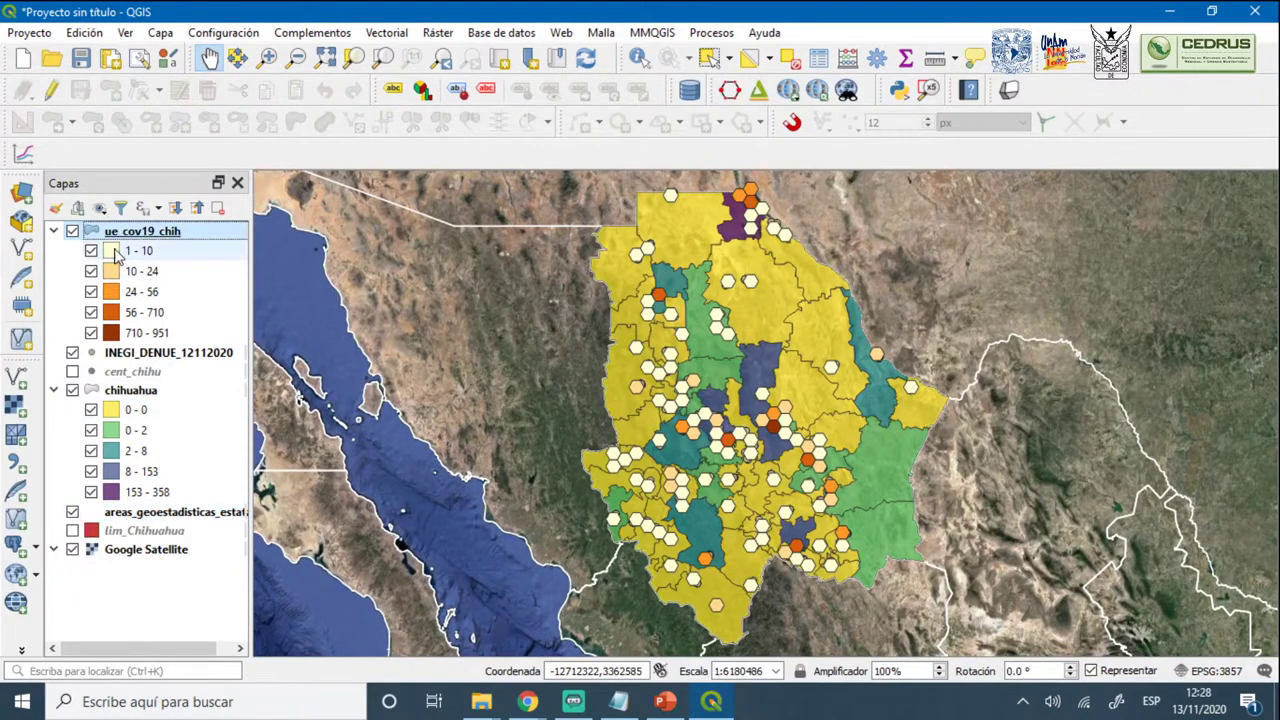
pyautogui.click(397, 90)
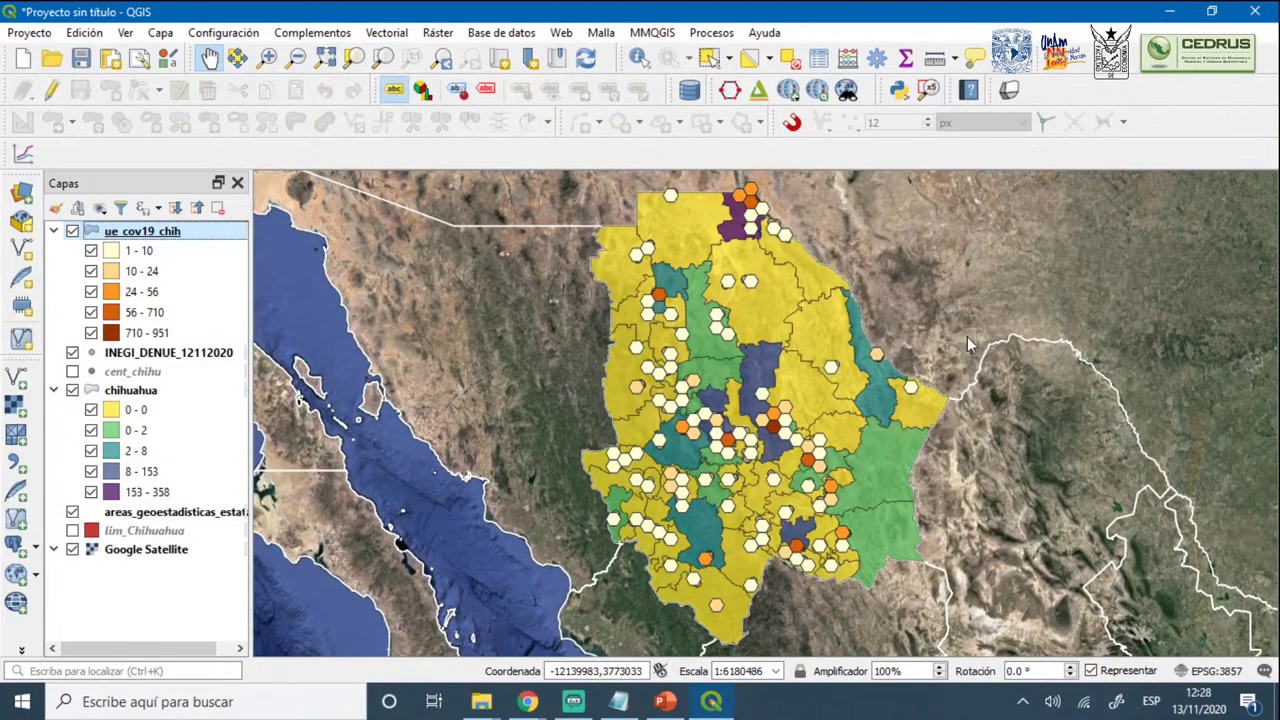
pyautogui.click(1086, 236)
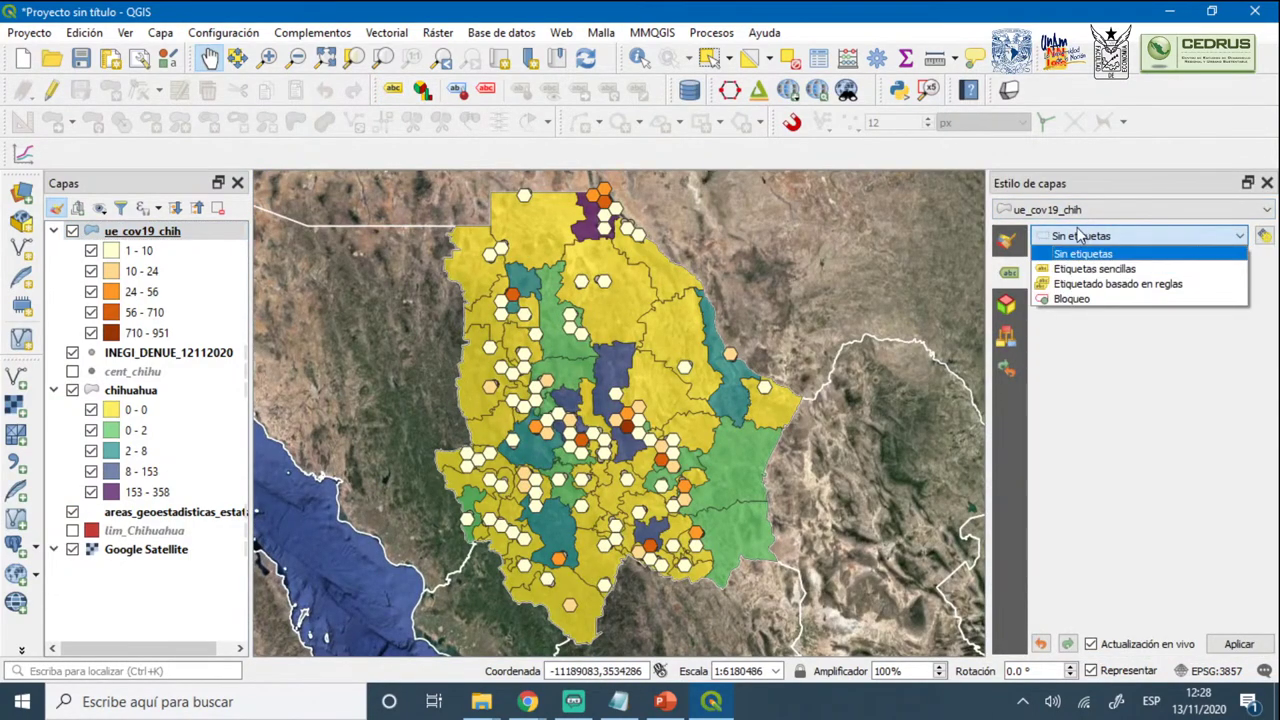
pyautogui.click(1112, 320)
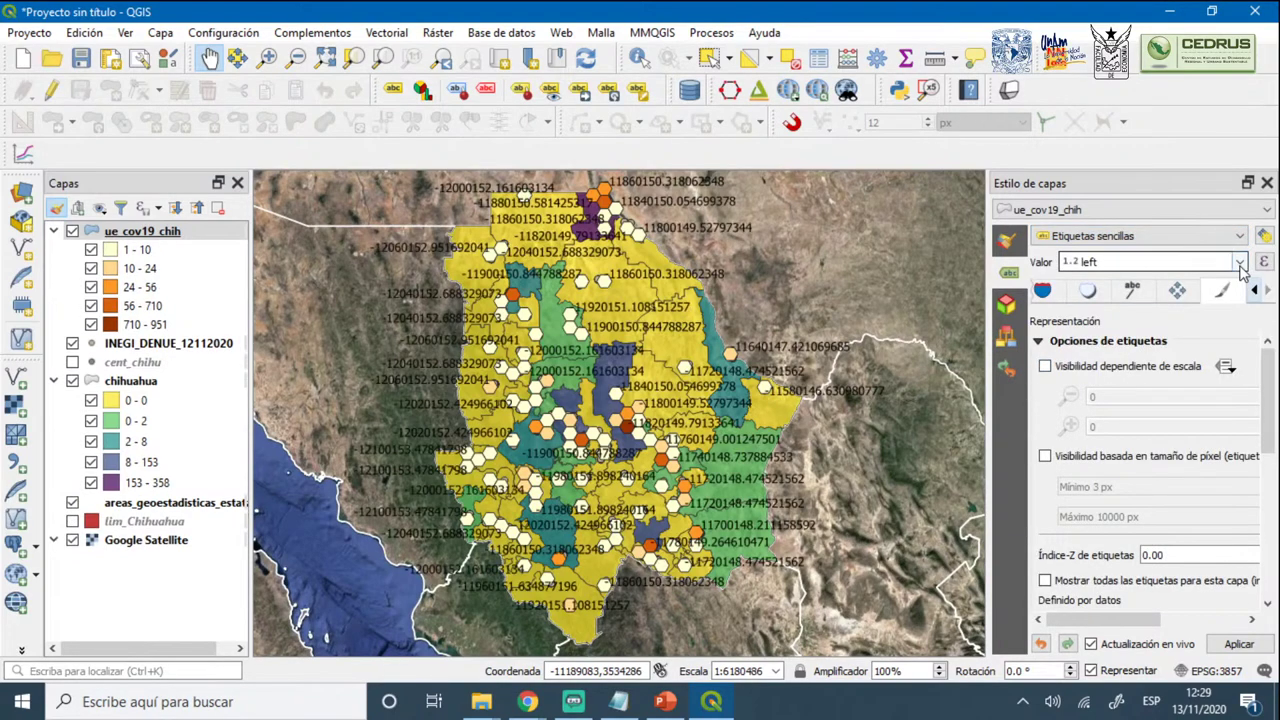
pyautogui.click(1240, 262)
pyautogui.click(1122, 340)
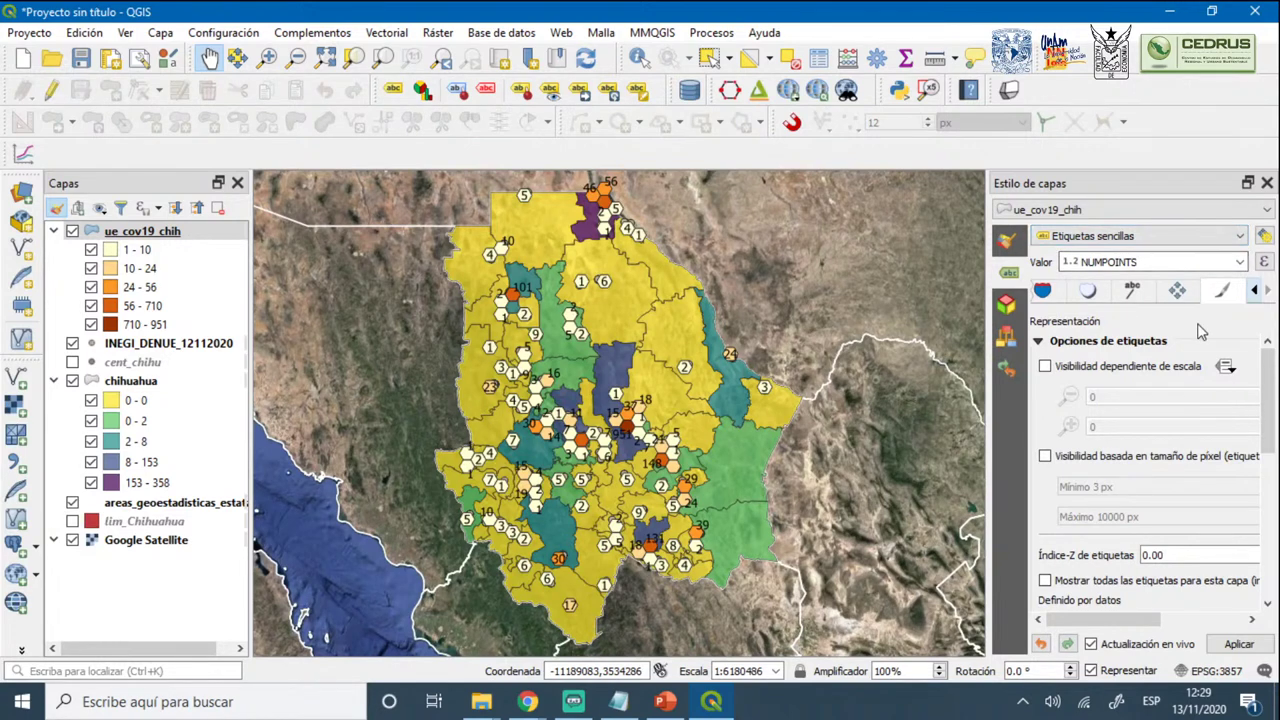
# Widen the layer styling panel and set the ue_cov19_chih label text size to 9 points
pyautogui.click(1080, 296)
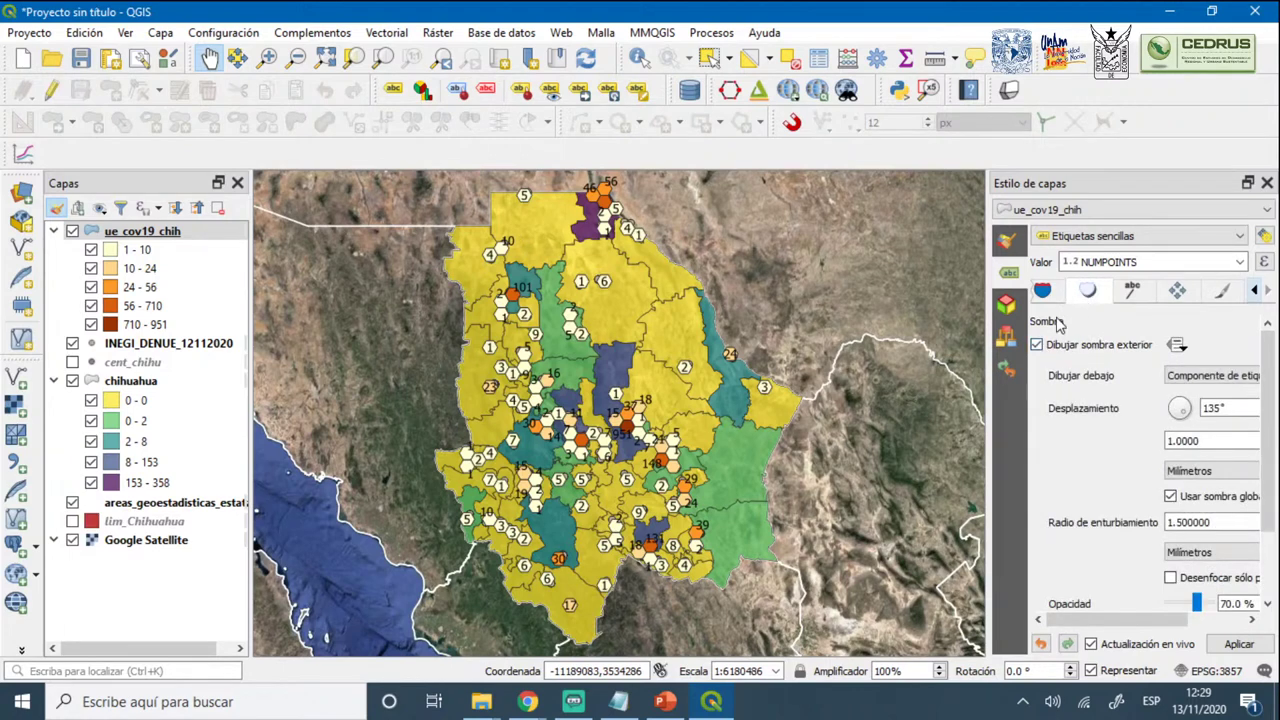
pyautogui.click(1048, 294)
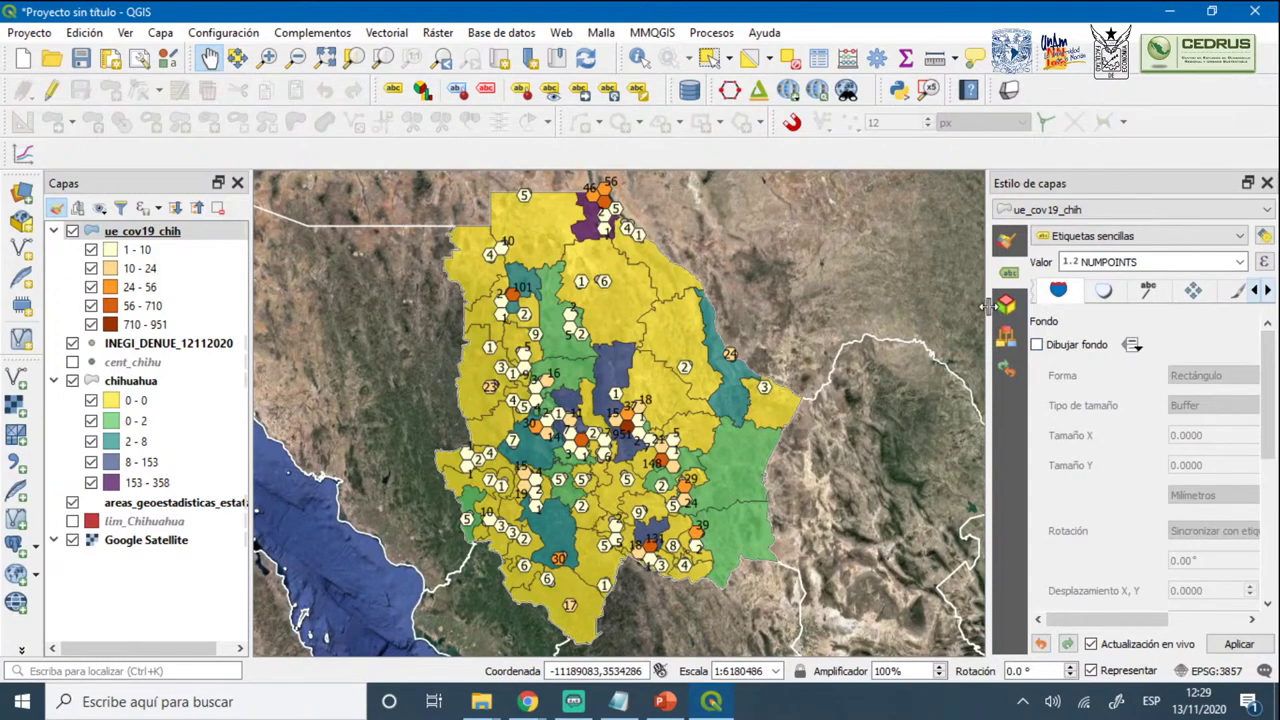
pyautogui.moveTo(985, 307); pyautogui.dragTo(827, 322)
pyautogui.click(899, 292)
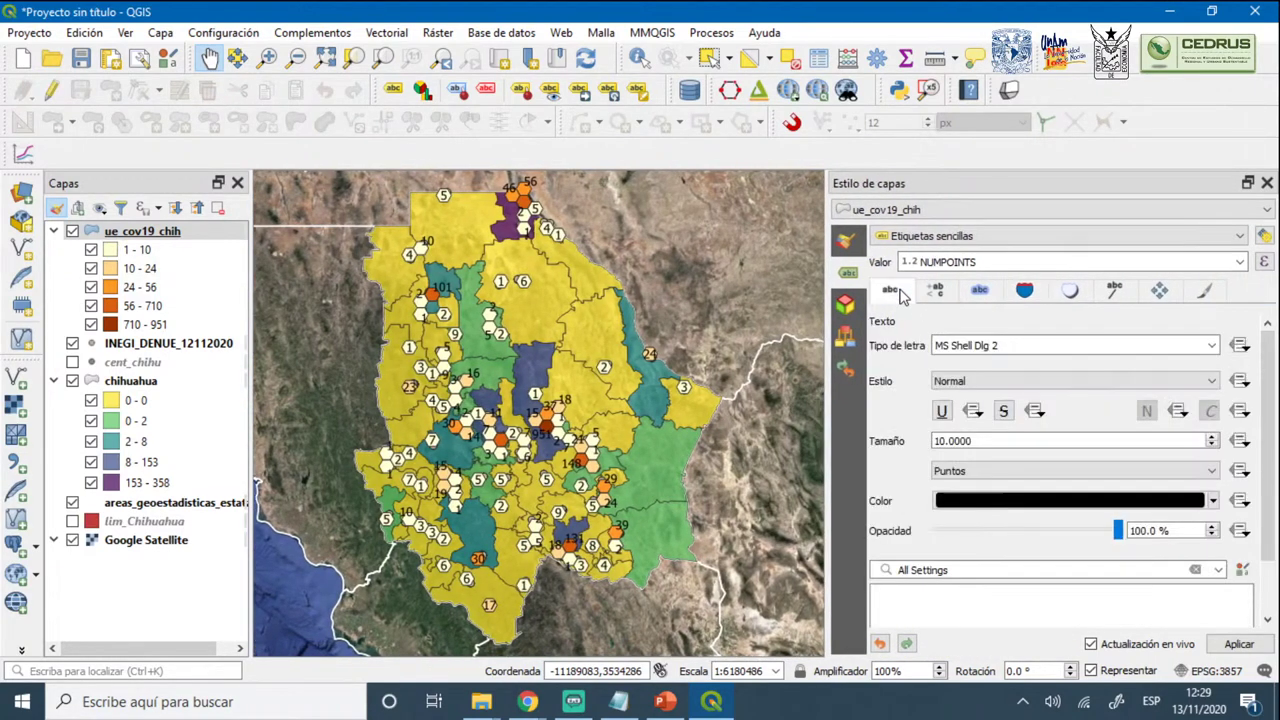
pyautogui.click(1212, 446)
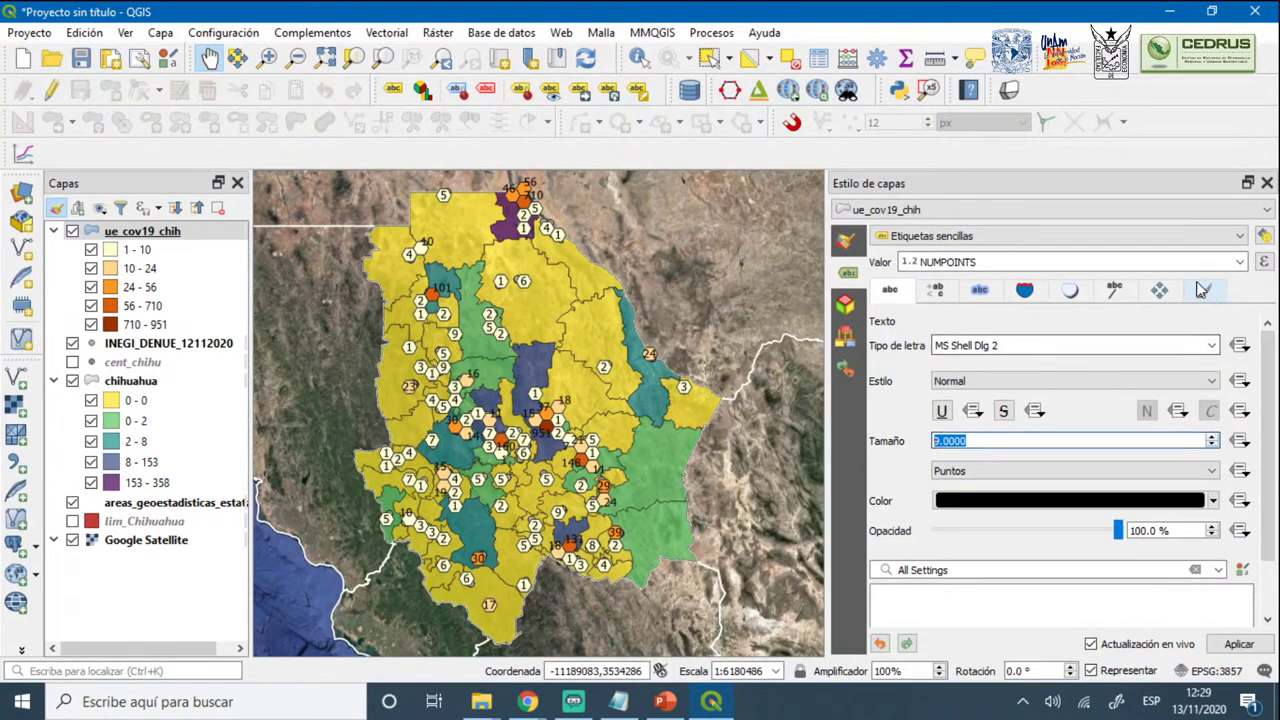
# Draw a 1 mm text buffer around the NUMPOINTS labels and colour it yellow
pyautogui.click(982, 292)
pyautogui.click(914, 346)
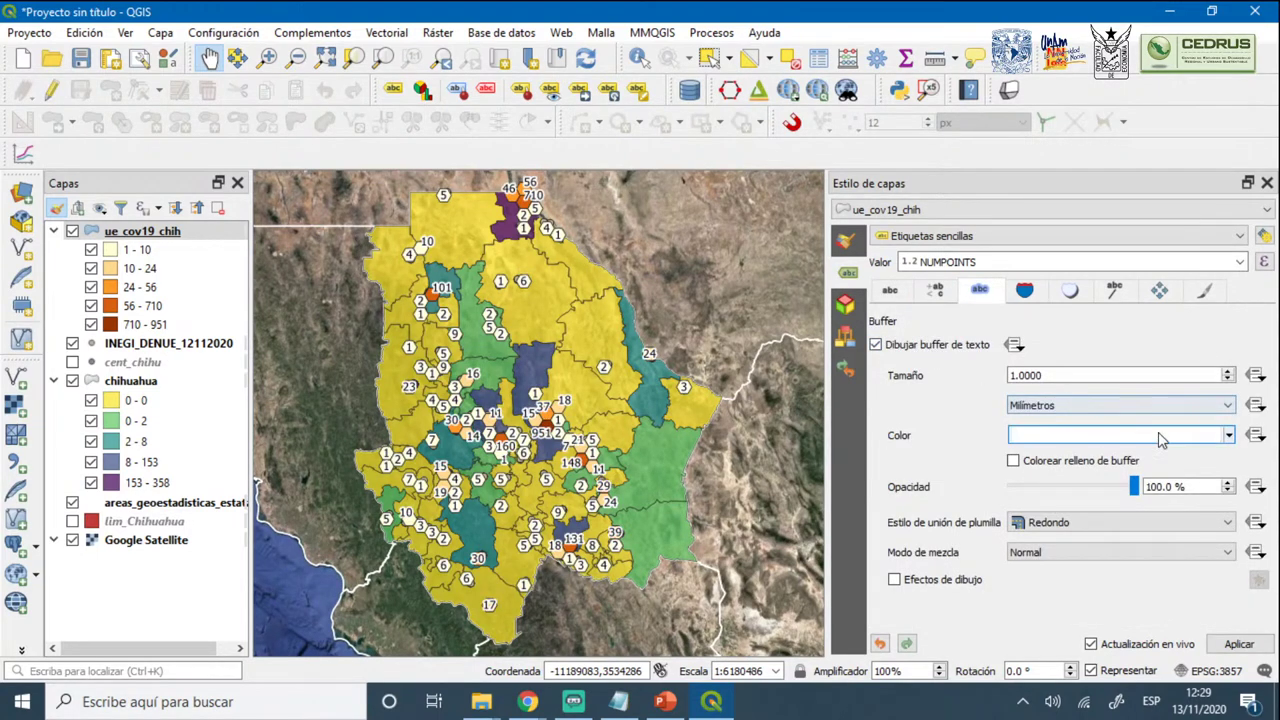
pyautogui.click(1229, 437)
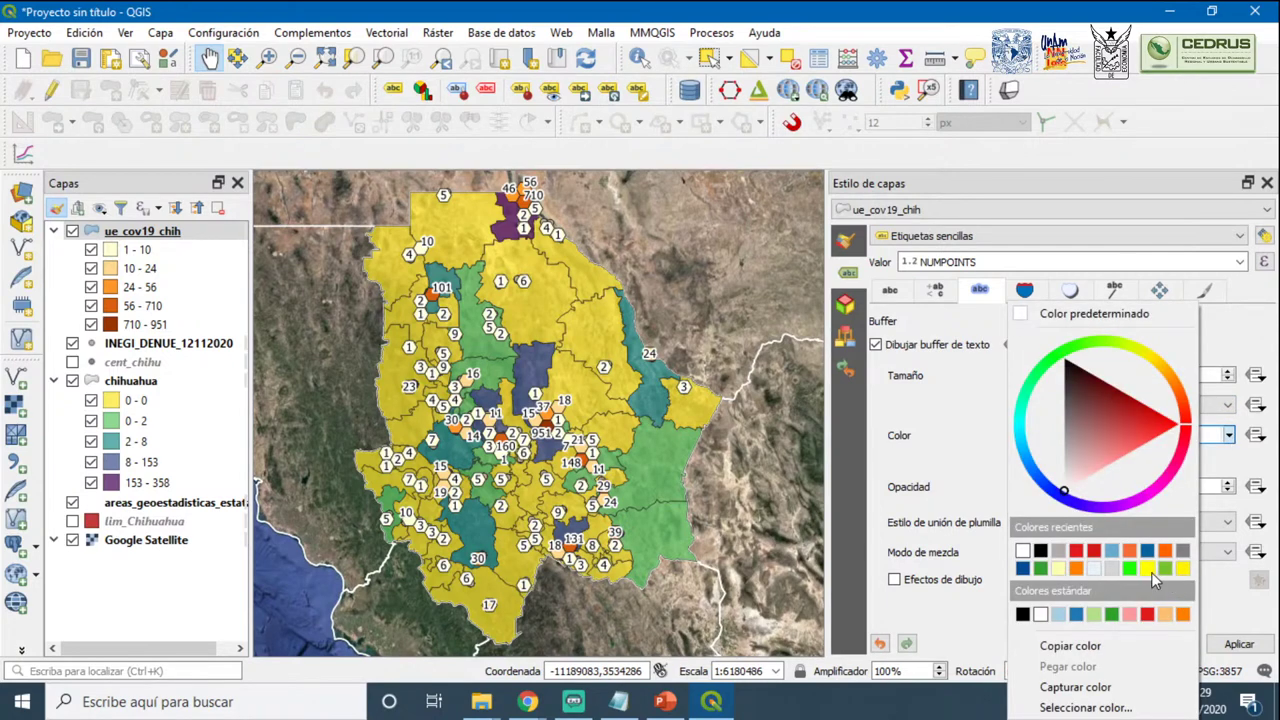
pyautogui.click(1149, 569)
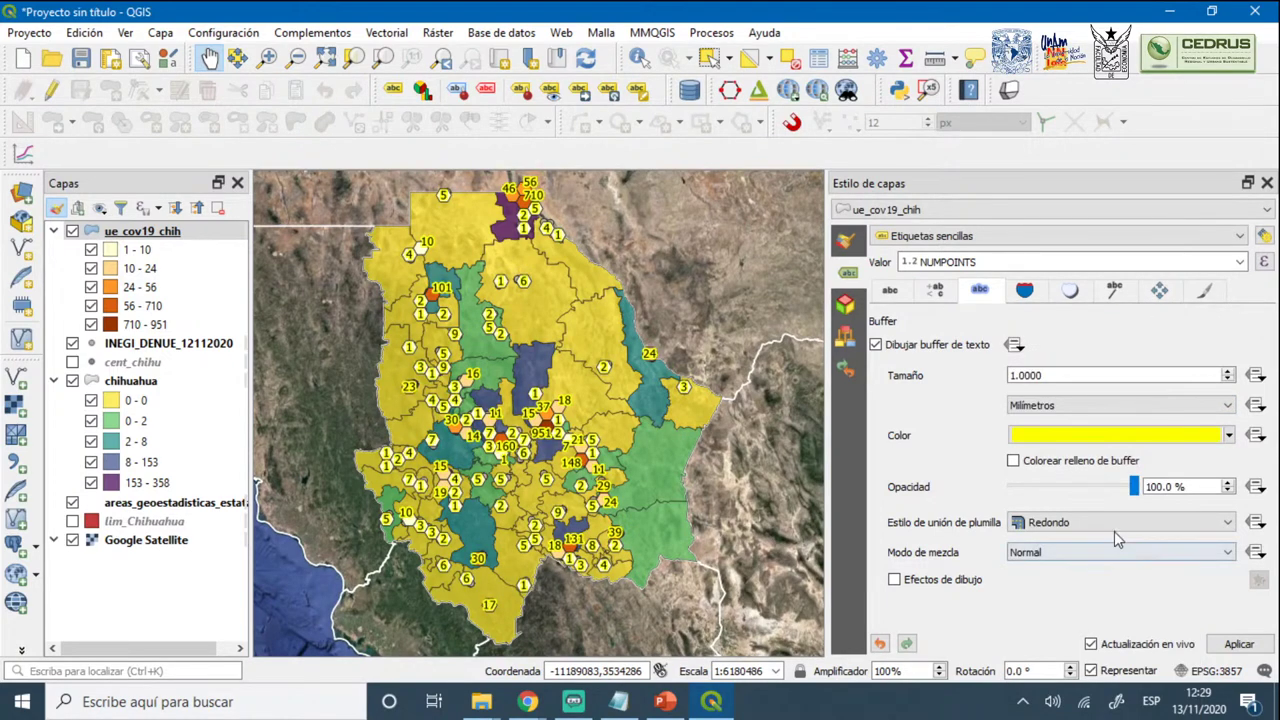
# Change the label text buffer's colour to green
pyautogui.click(893, 293)
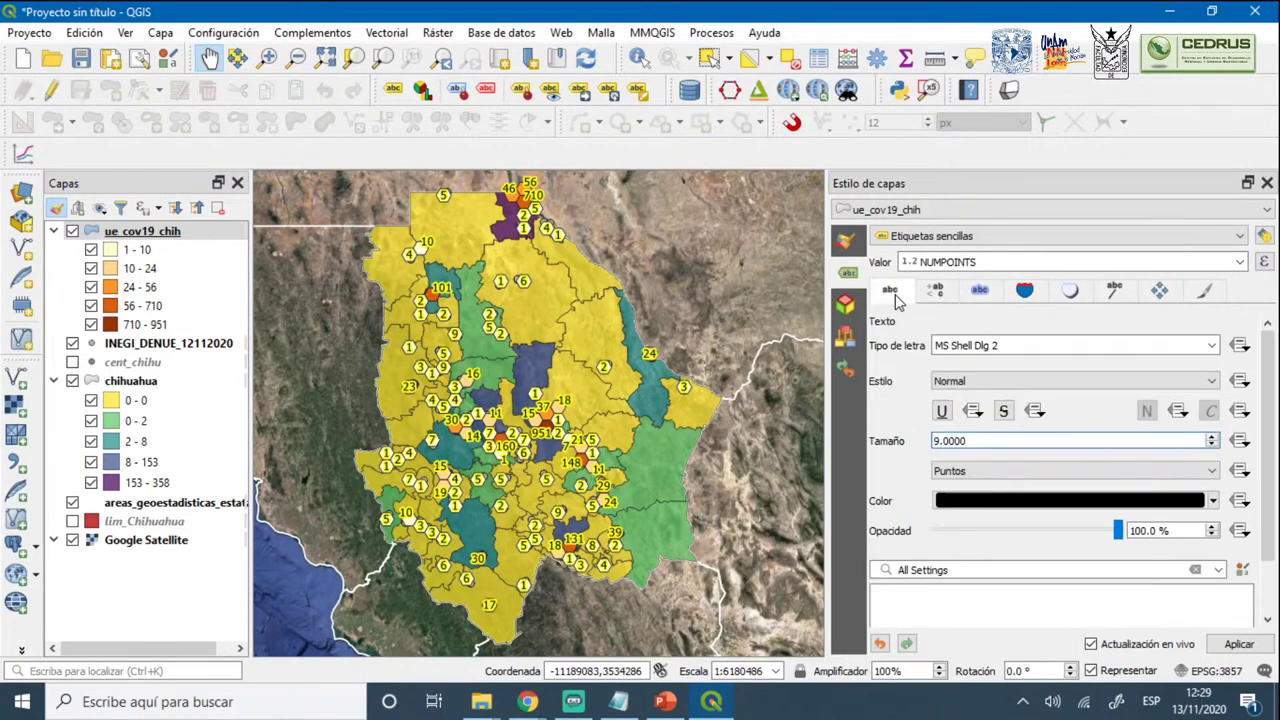
pyautogui.click(979, 290)
pyautogui.click(1229, 437)
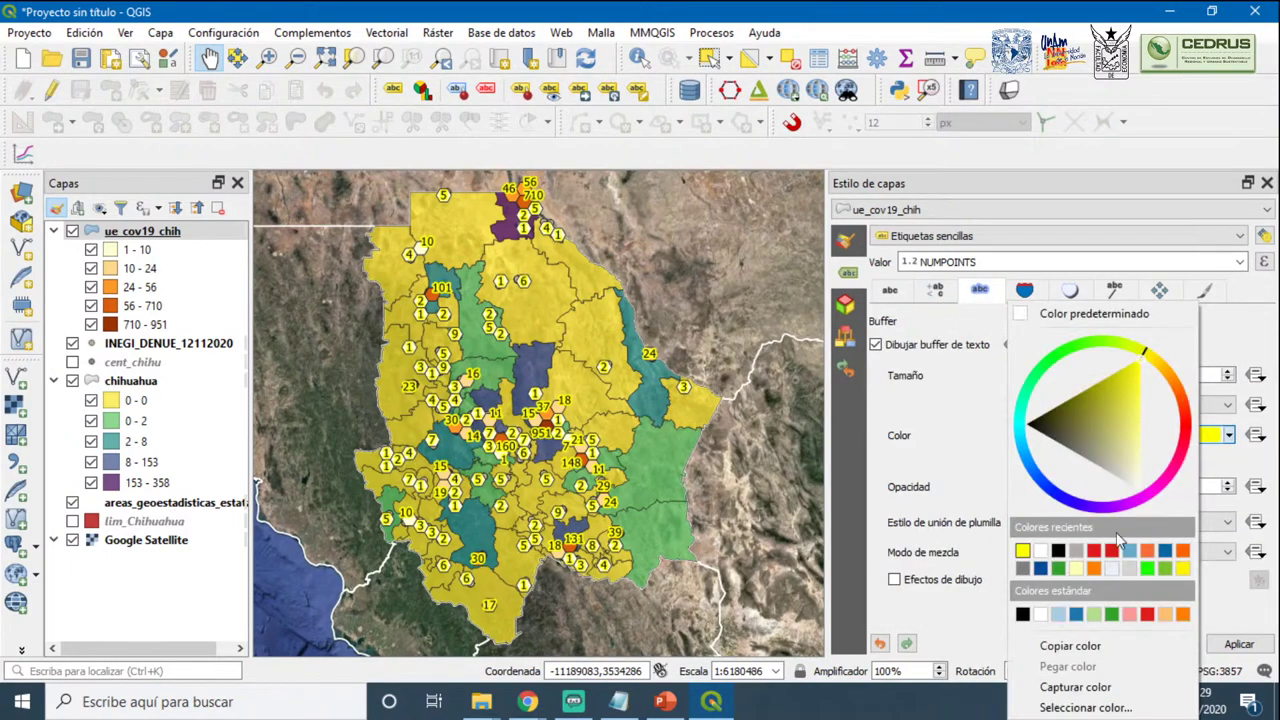
pyautogui.click(1165, 568)
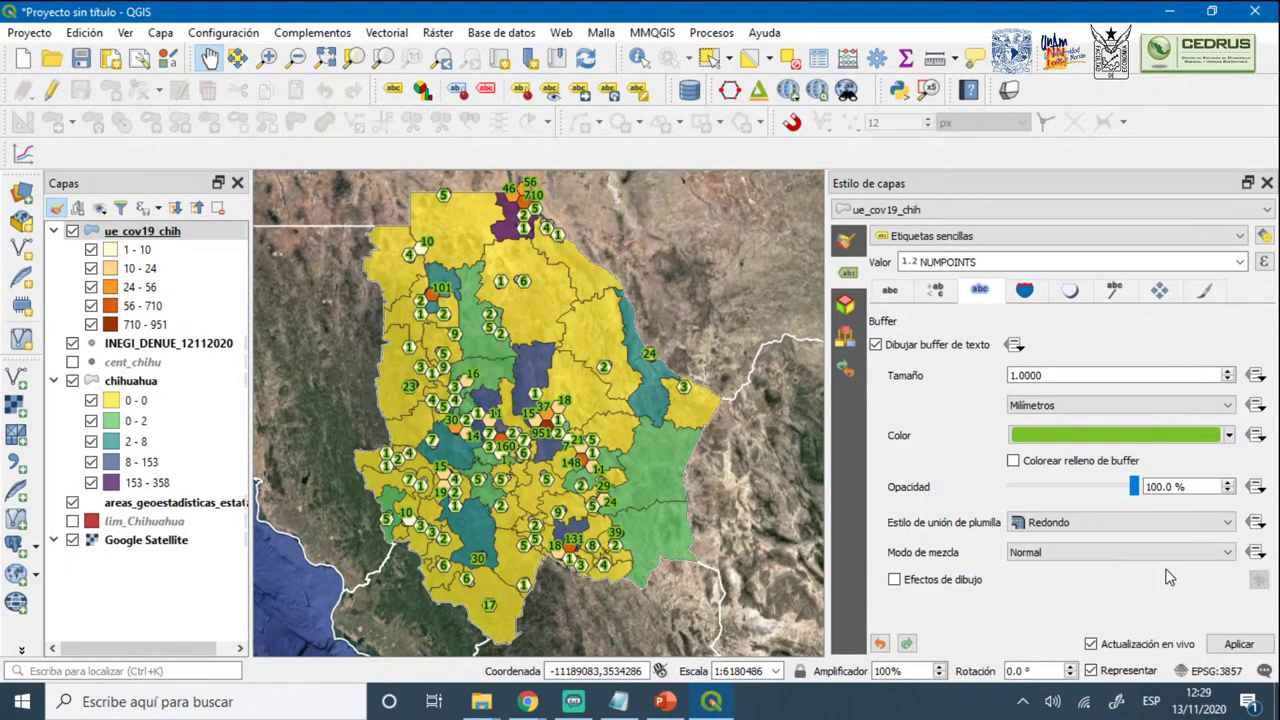
# Set the label text size to 7 points and place the labels by offset from centroid
pyautogui.click(890, 290)
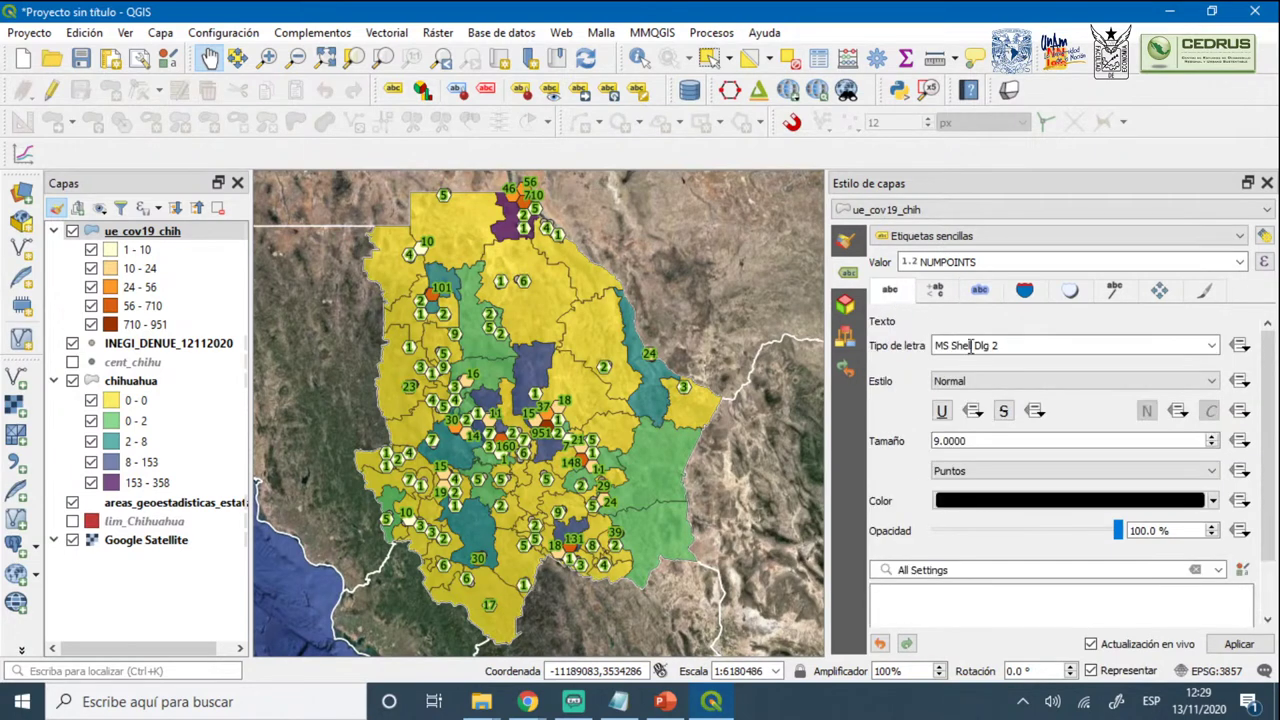
pyautogui.click(1213, 446)
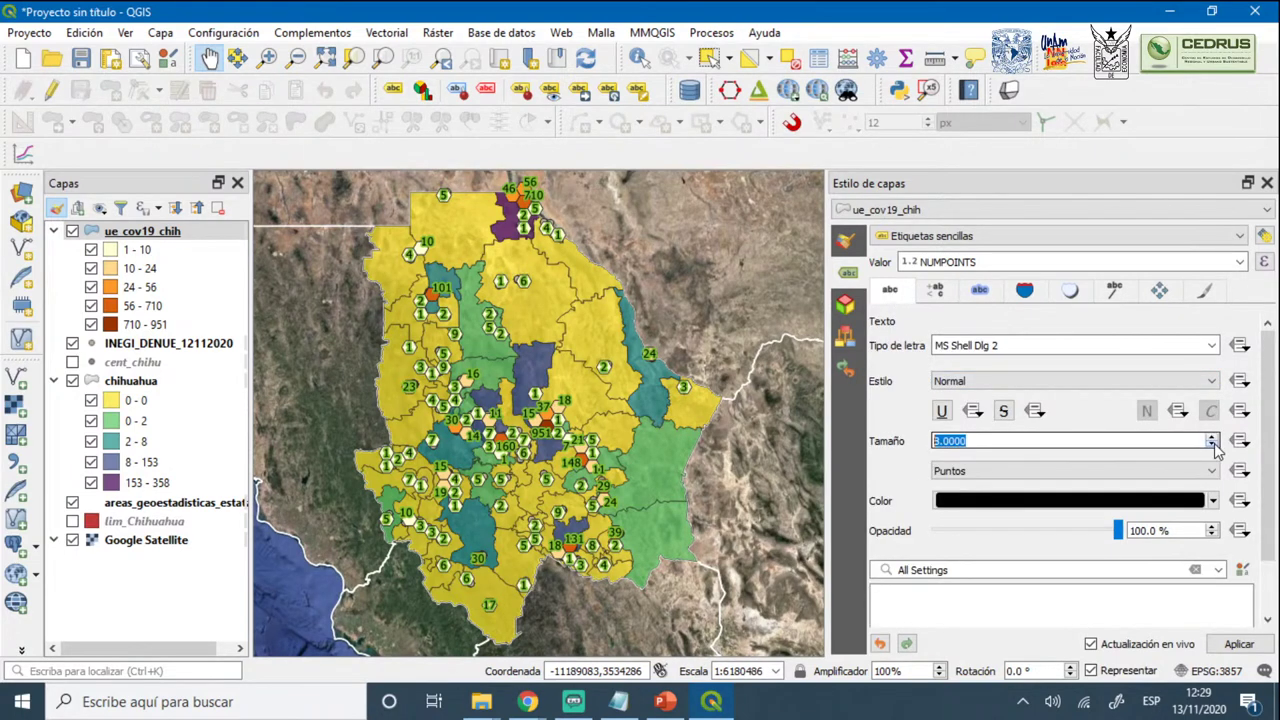
pyautogui.click(1213, 446)
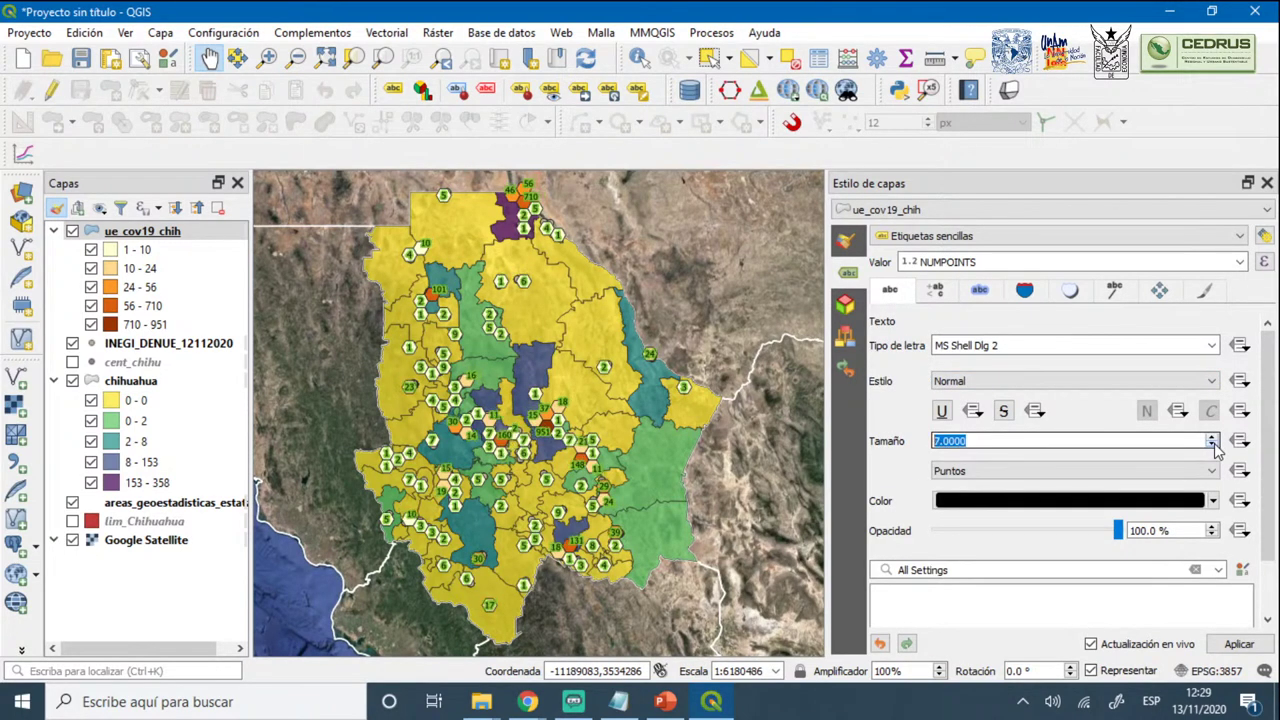
pyautogui.click(1160, 290)
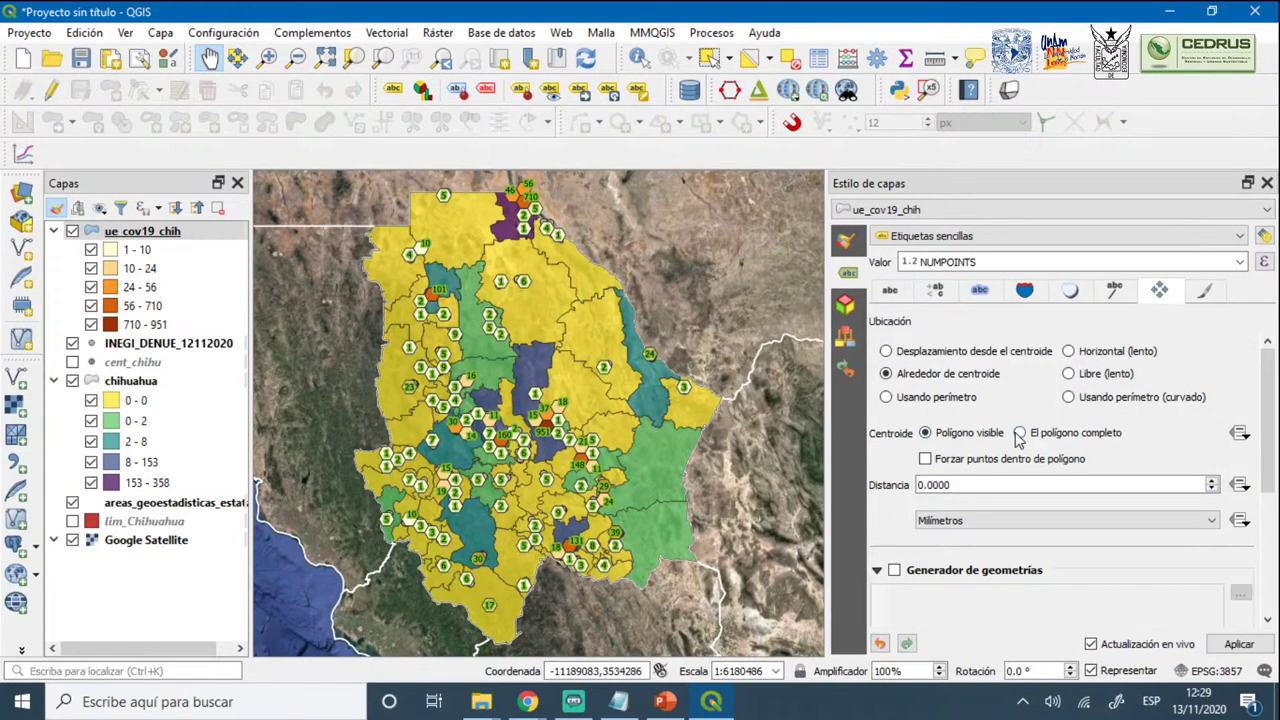
pyautogui.click(967, 353)
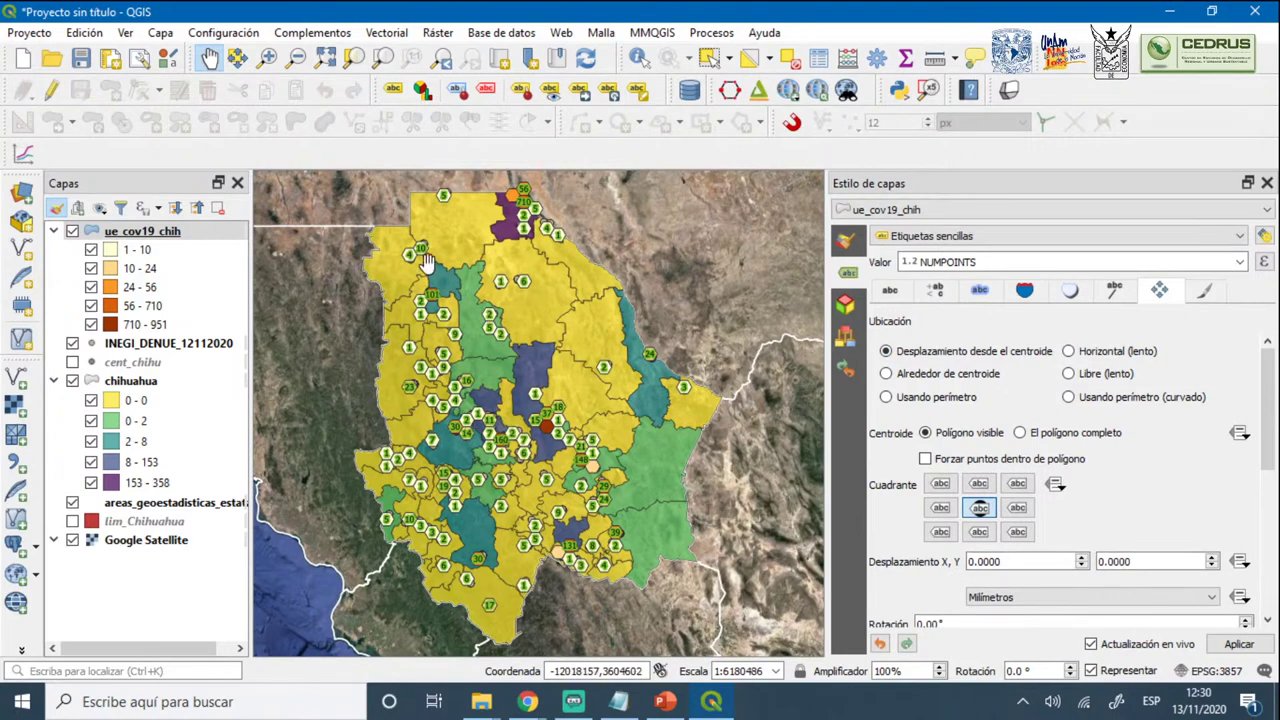
# Set the label text size to 4 points and close the layer styling panel
pyautogui.click(893, 291)
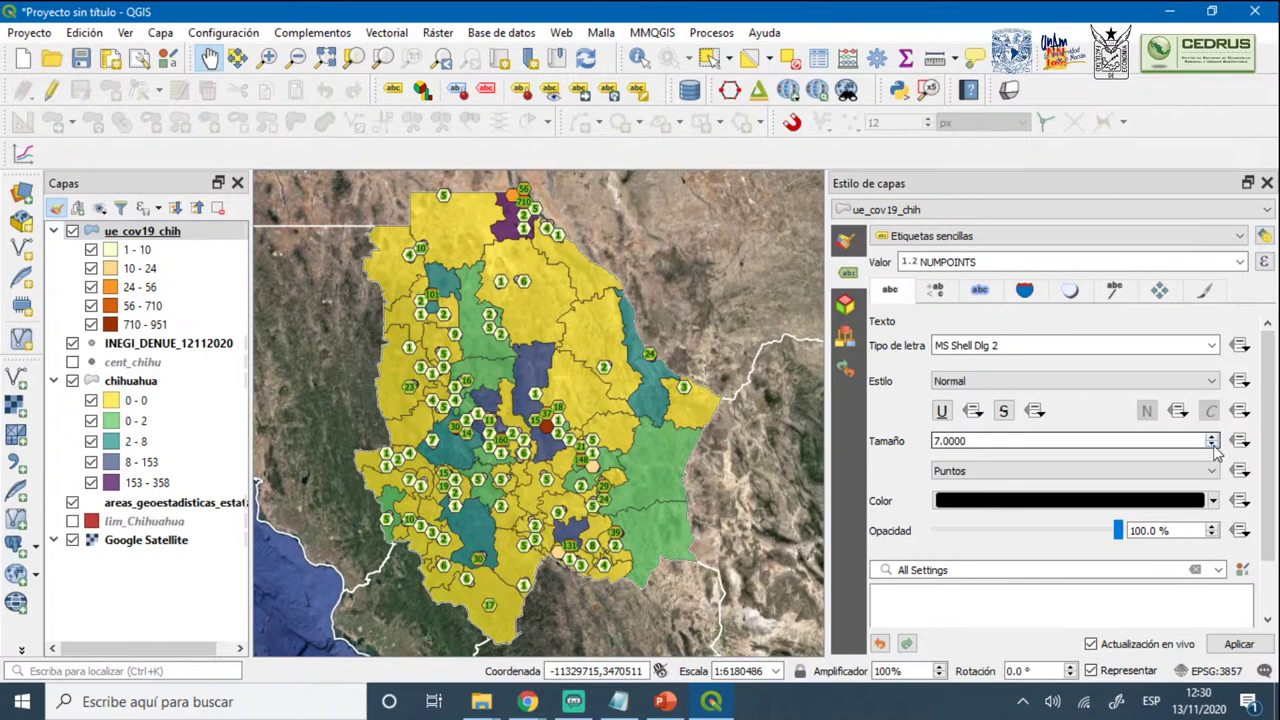
pyautogui.scroll(-2, 1214, 448)
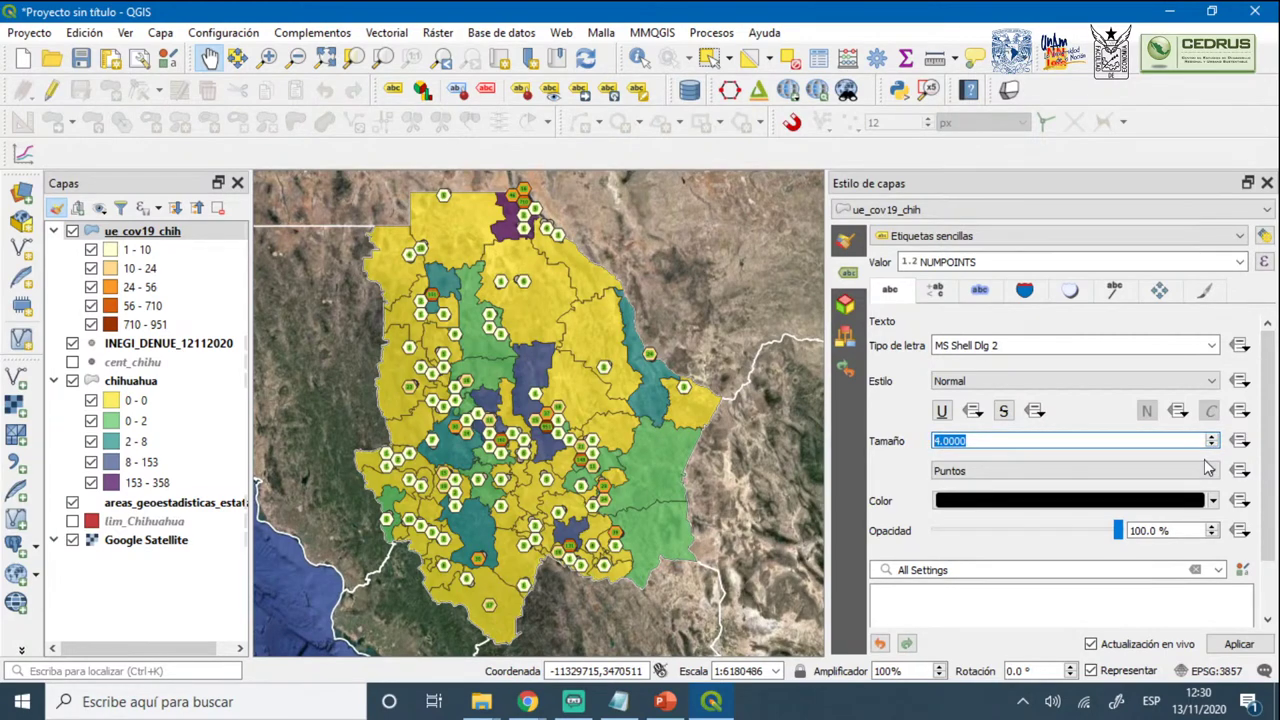
pyautogui.click(1267, 183)
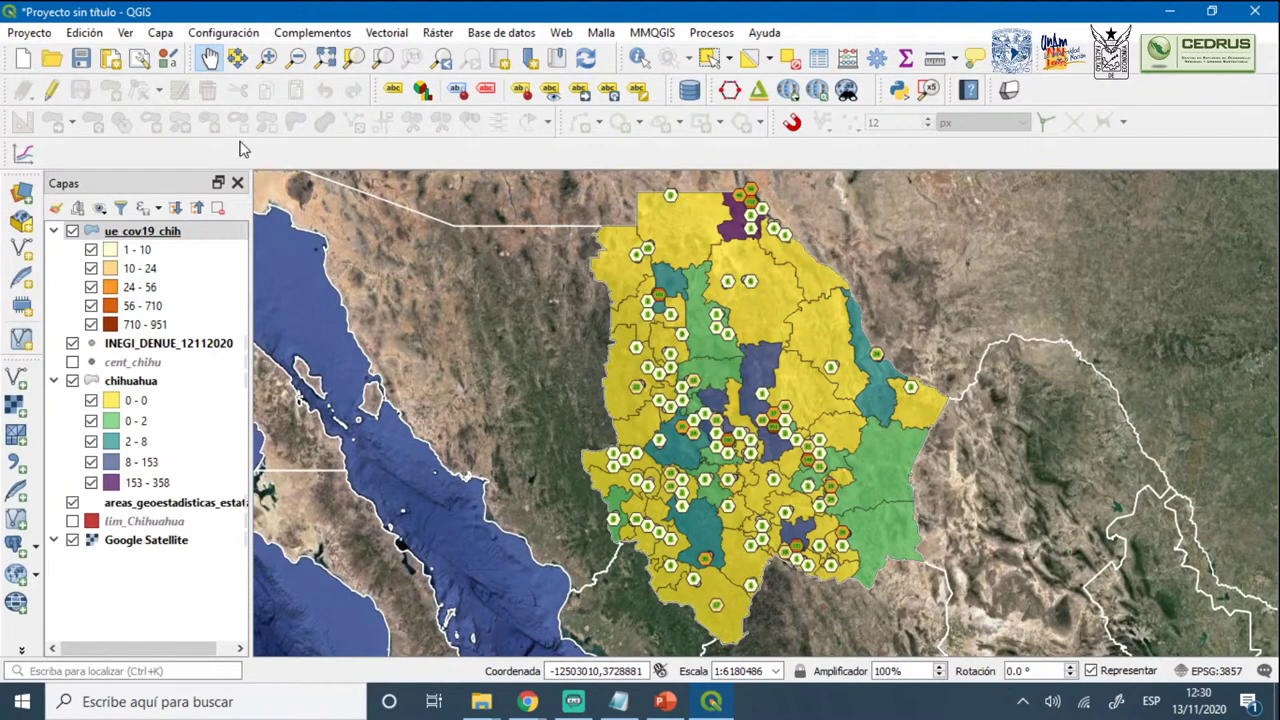
# Create a new print layout titled CoV2_Chihuahua
pyautogui.click(141, 62)
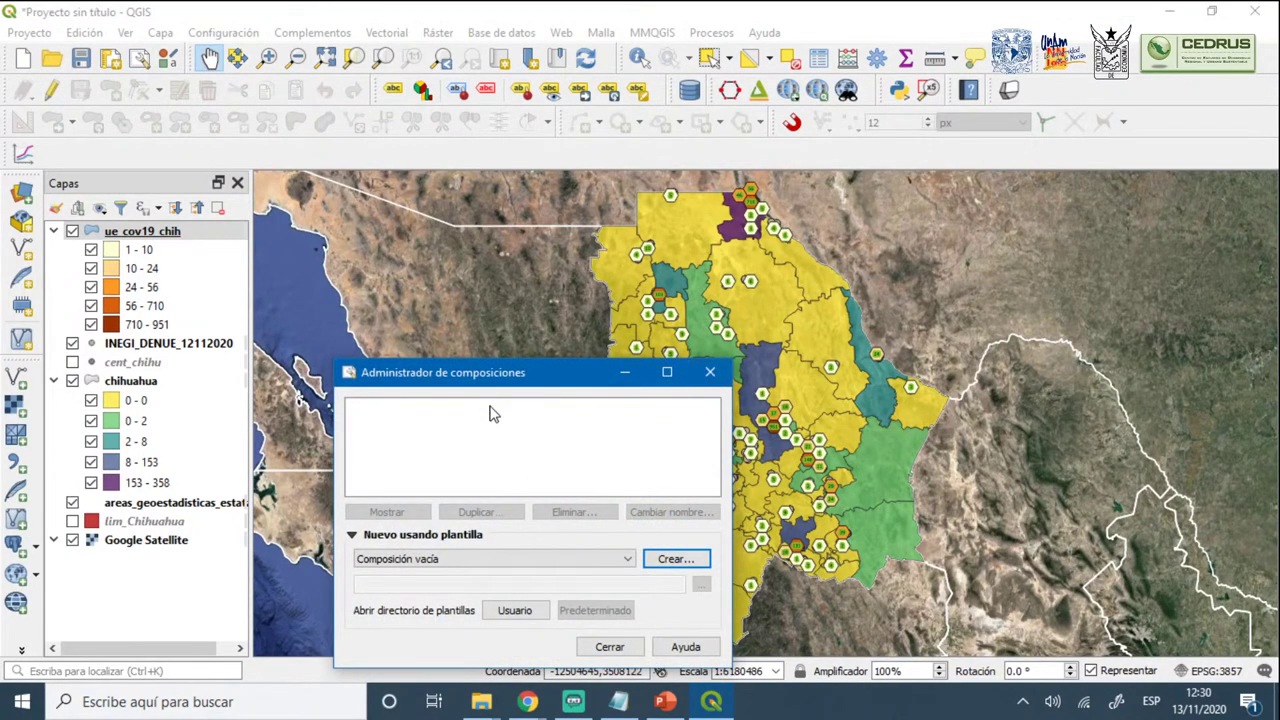
pyautogui.click(710, 374)
pyautogui.click(110, 58)
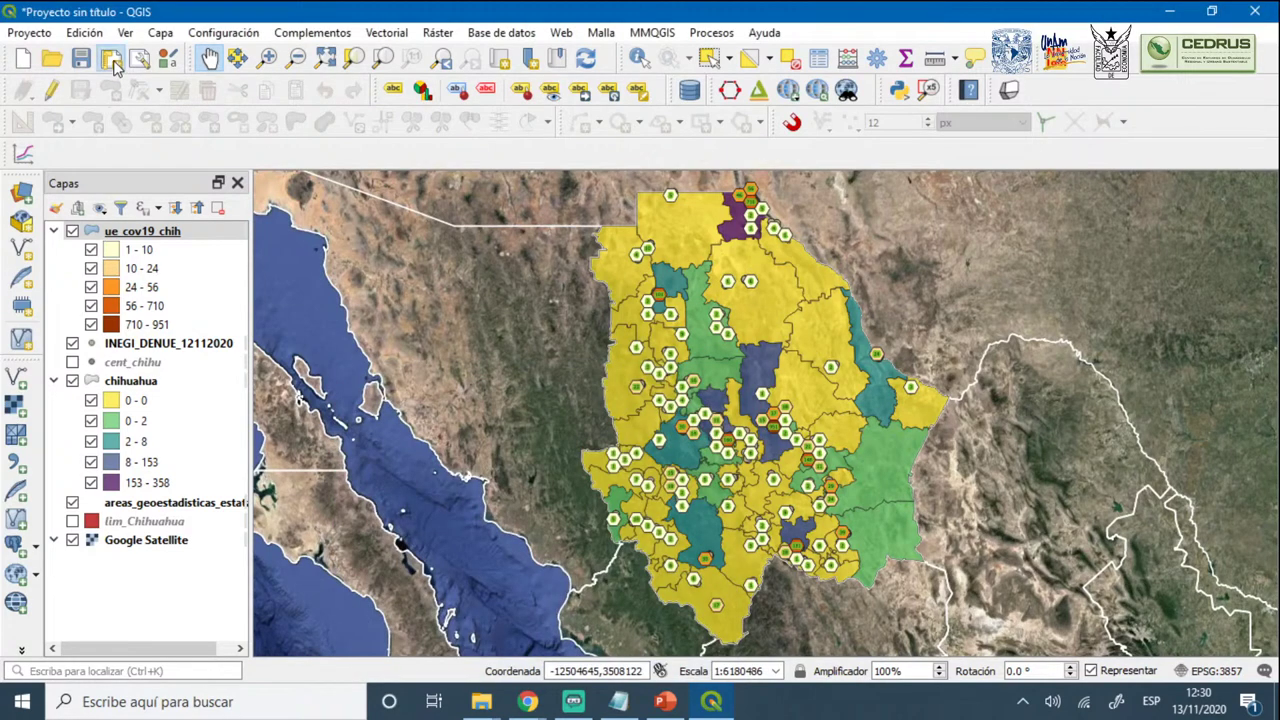
pyautogui.click(571, 356)
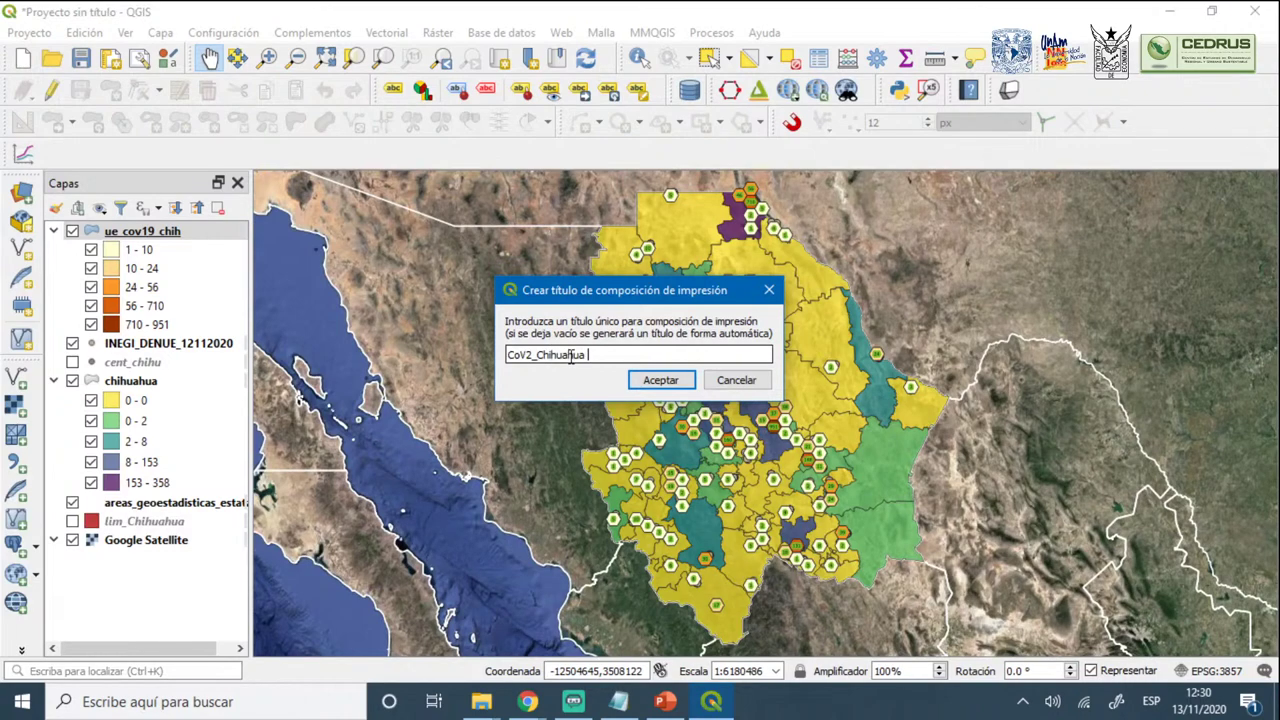
pyautogui.click(655, 381)
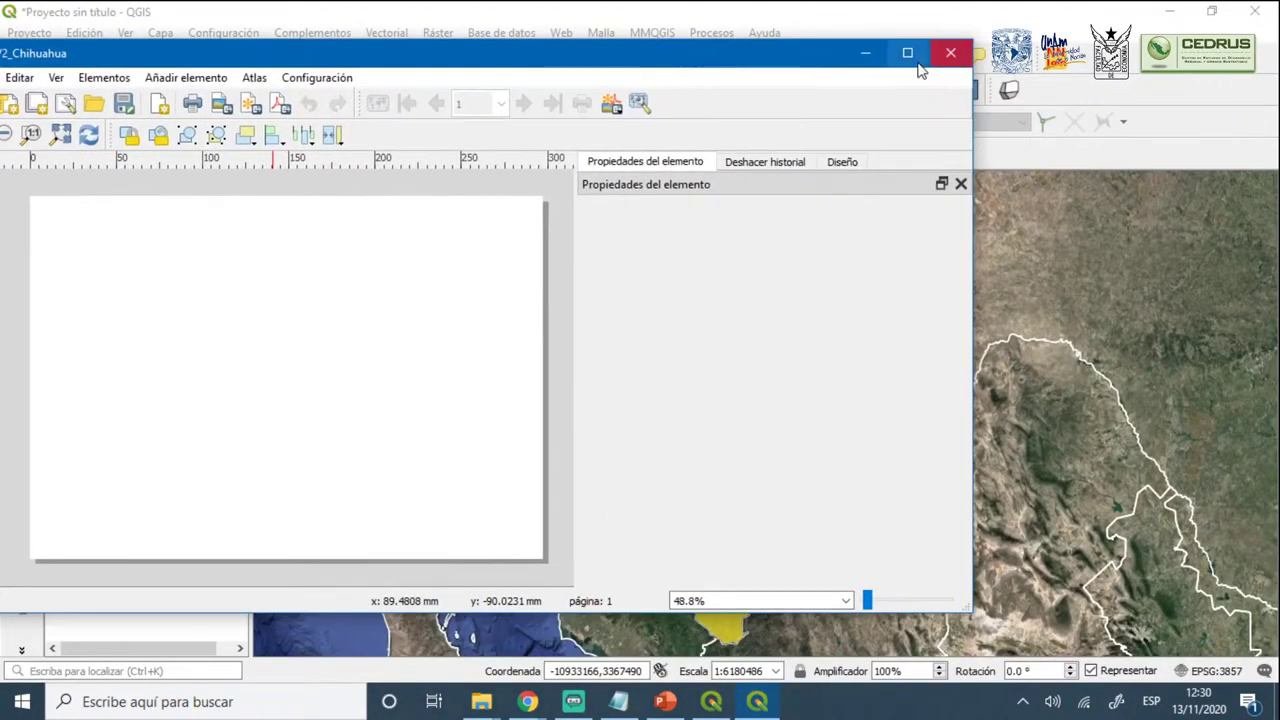
# Maximize the layout window and add a map item covering the whole page
pyautogui.click(910, 52)
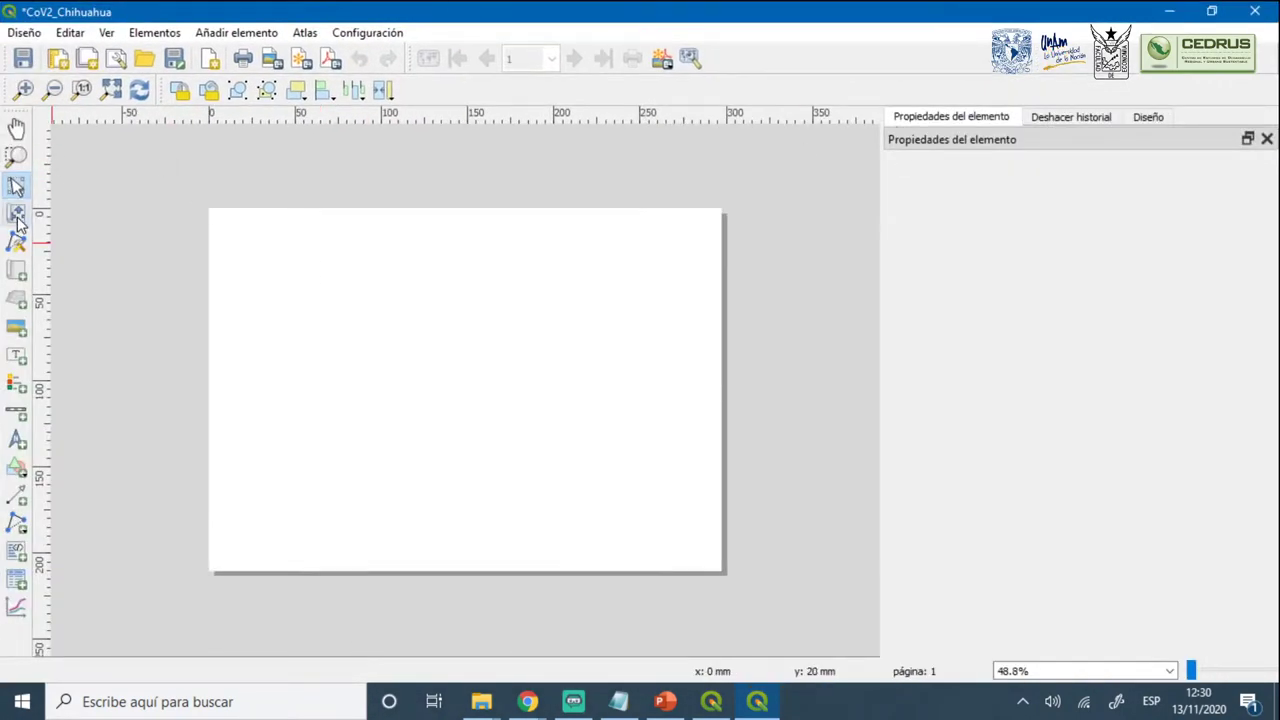
pyautogui.click(17, 272)
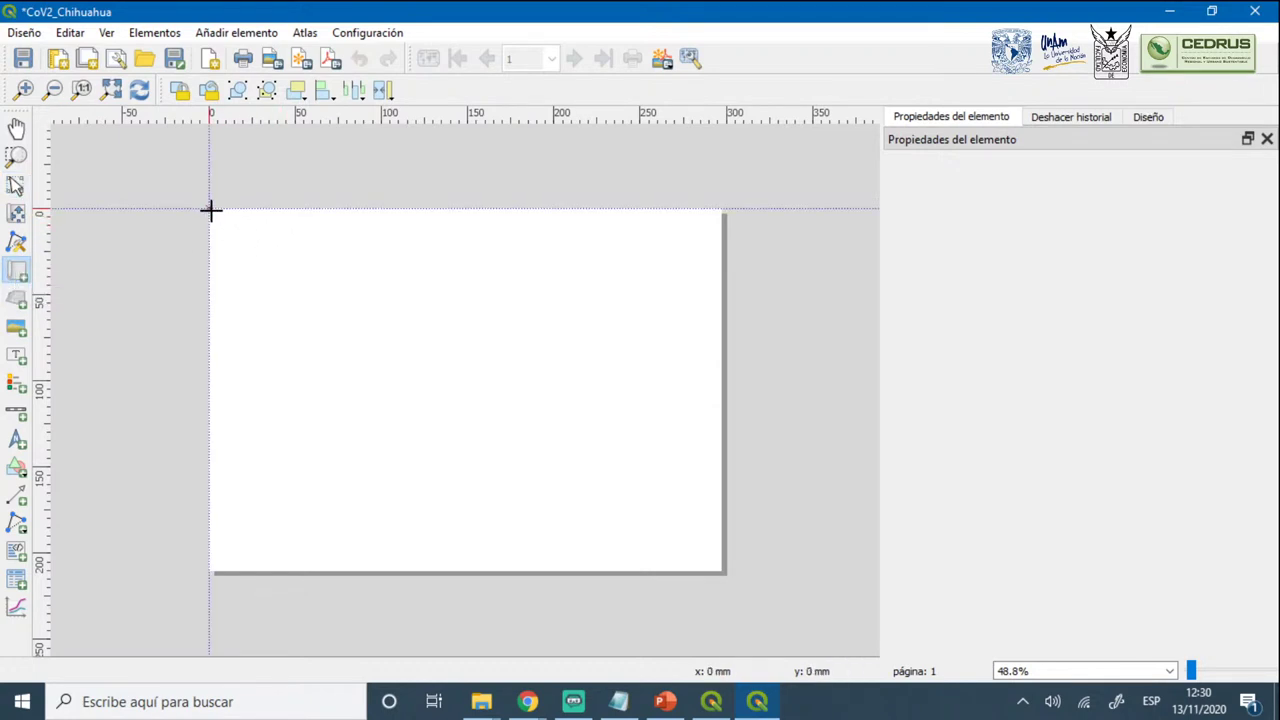
pyautogui.moveTo(210, 210); pyautogui.dragTo(722, 571)
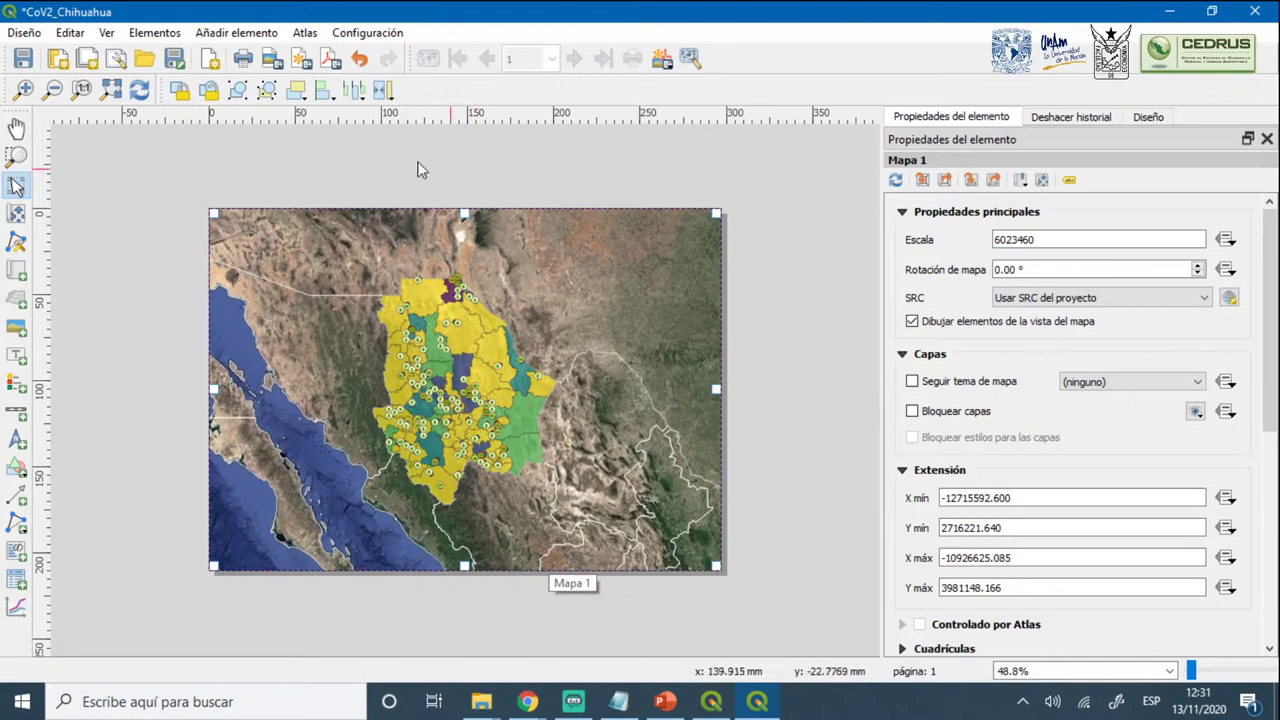
# Enlarge the content inside the map frame to a scale of about 1:4,076,915 so Chihuahua fills the page height
pyautogui.click(17, 214)
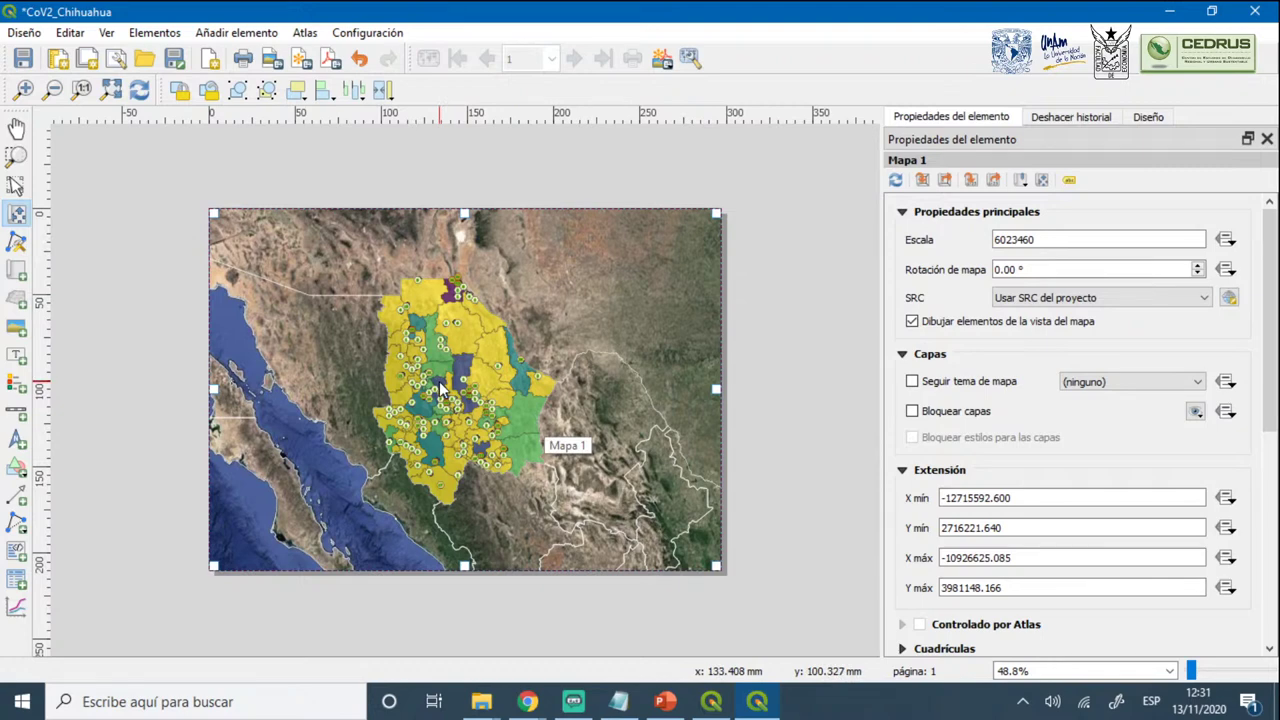
pyautogui.scroll(1, 440, 390)
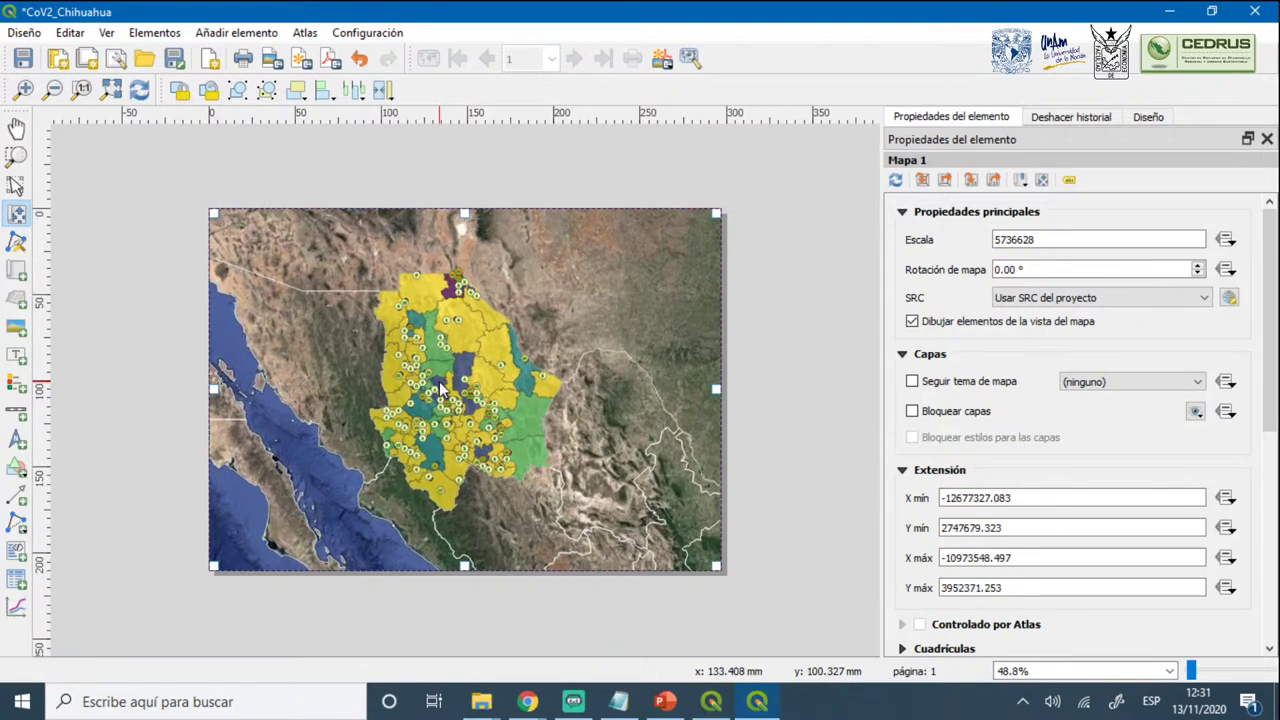
pyautogui.scroll(4, 440, 390)
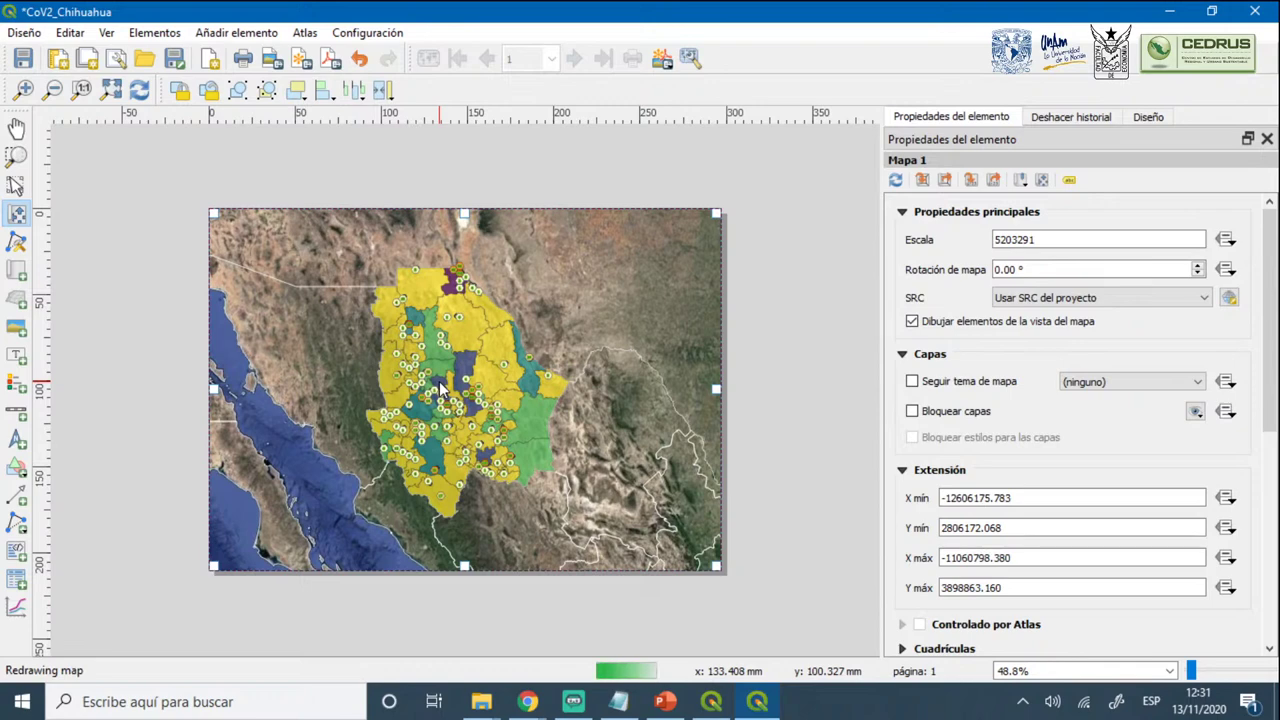
pyautogui.scroll(2, 440, 390)
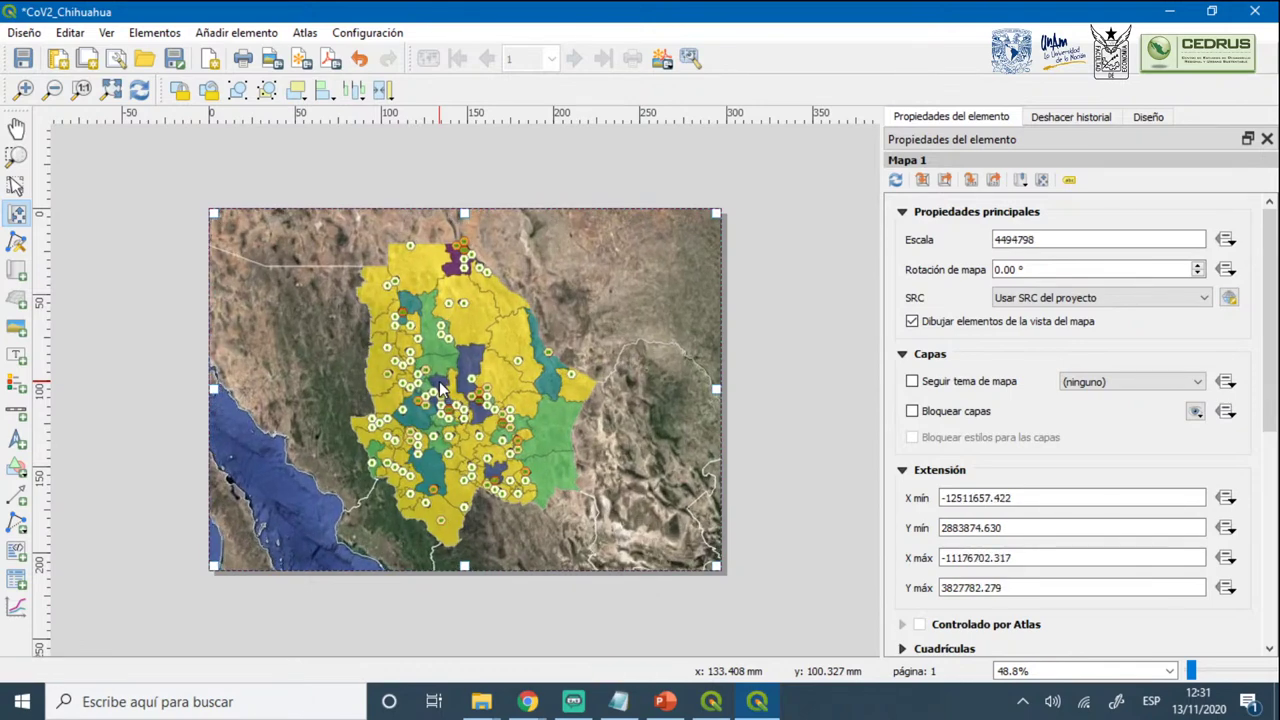
pyautogui.scroll(1, 440, 390)
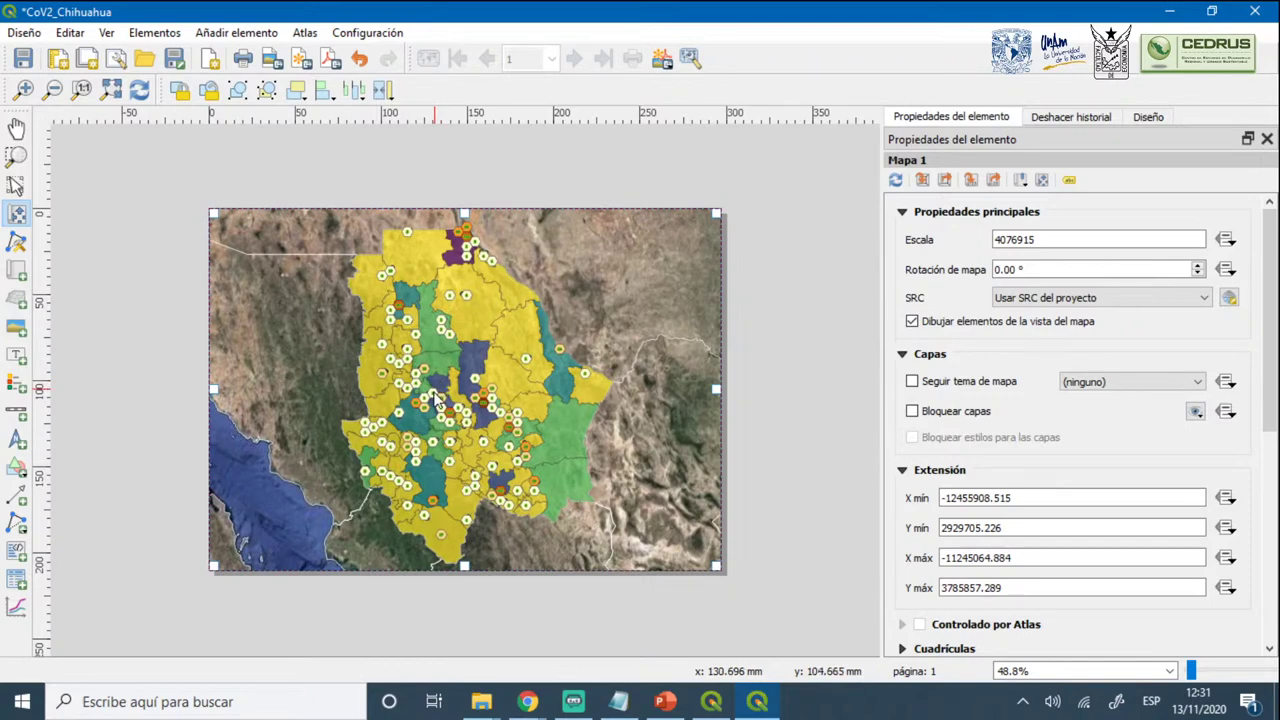
# Shift the content within the map frame westward so that Chihuahua fills the left half of the page
pyautogui.moveTo(438, 398); pyautogui.dragTo(333, 419)
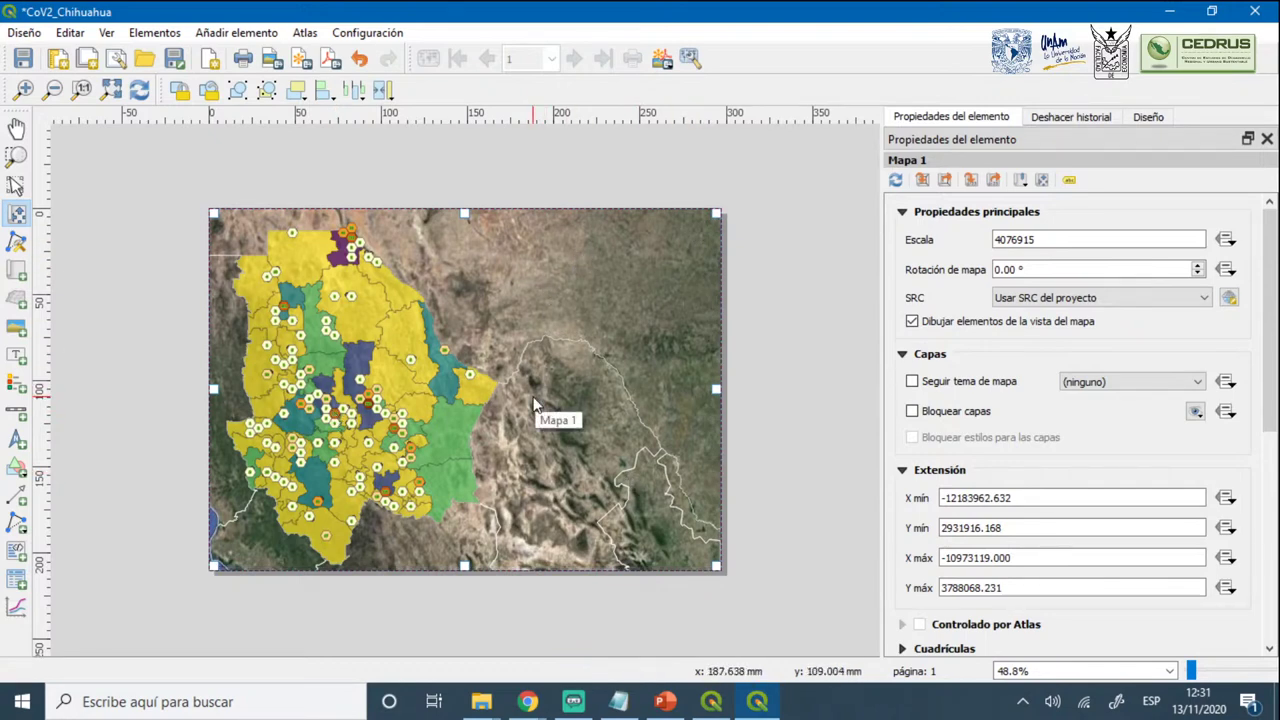
# Switch to the main QGIS project and enable single labels showing NOM_ENT for the areas_geoestadisticas_estatales layer
pyautogui.click(750, 703)
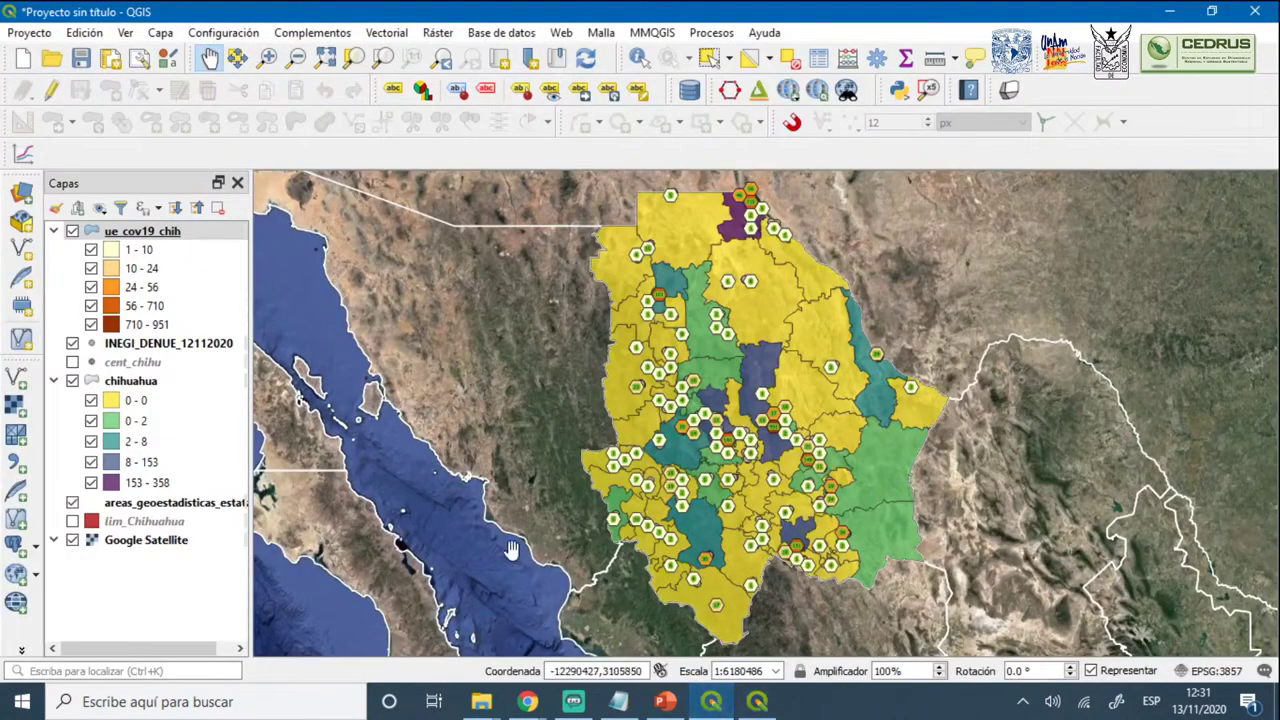
pyautogui.click(393, 90)
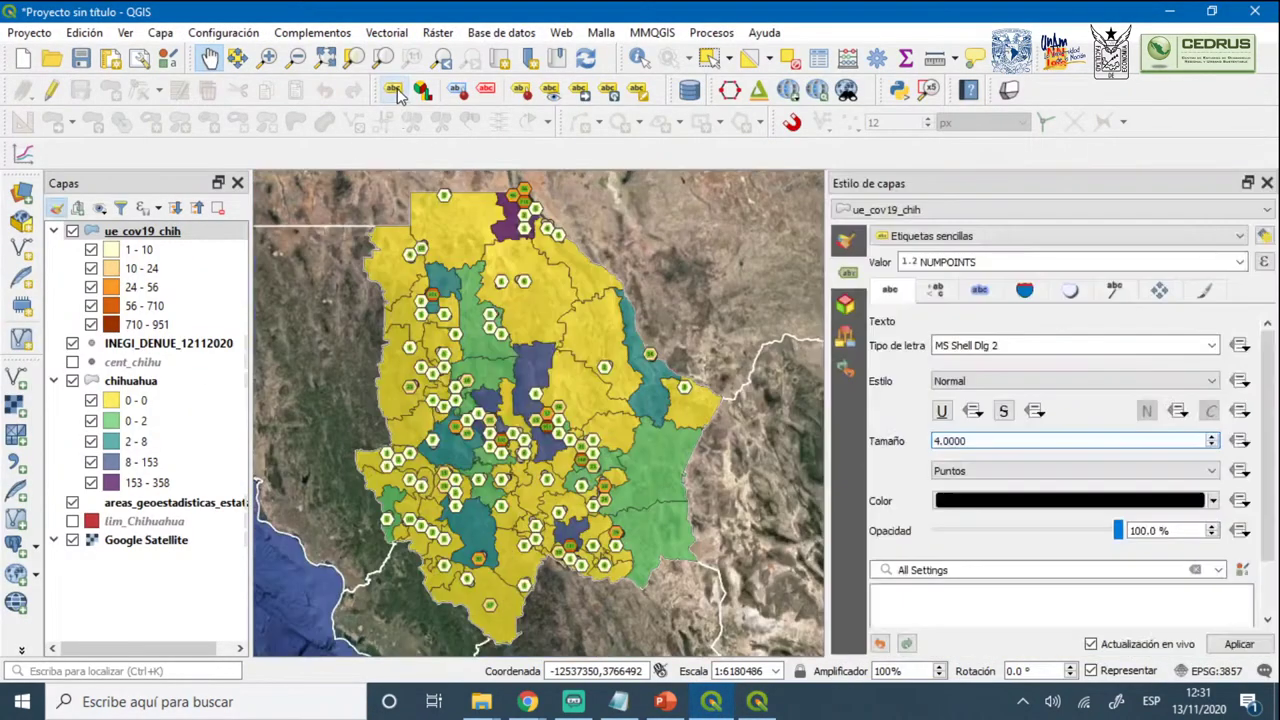
pyautogui.click(920, 210)
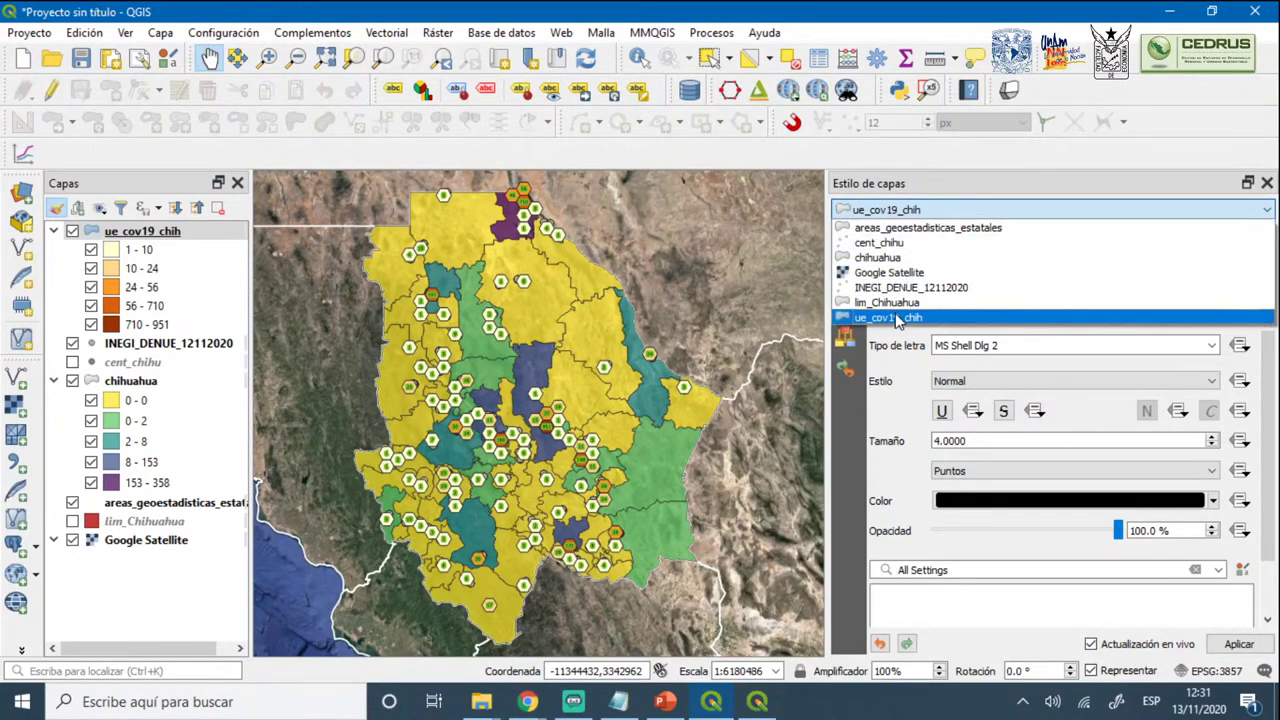
pyautogui.click(905, 228)
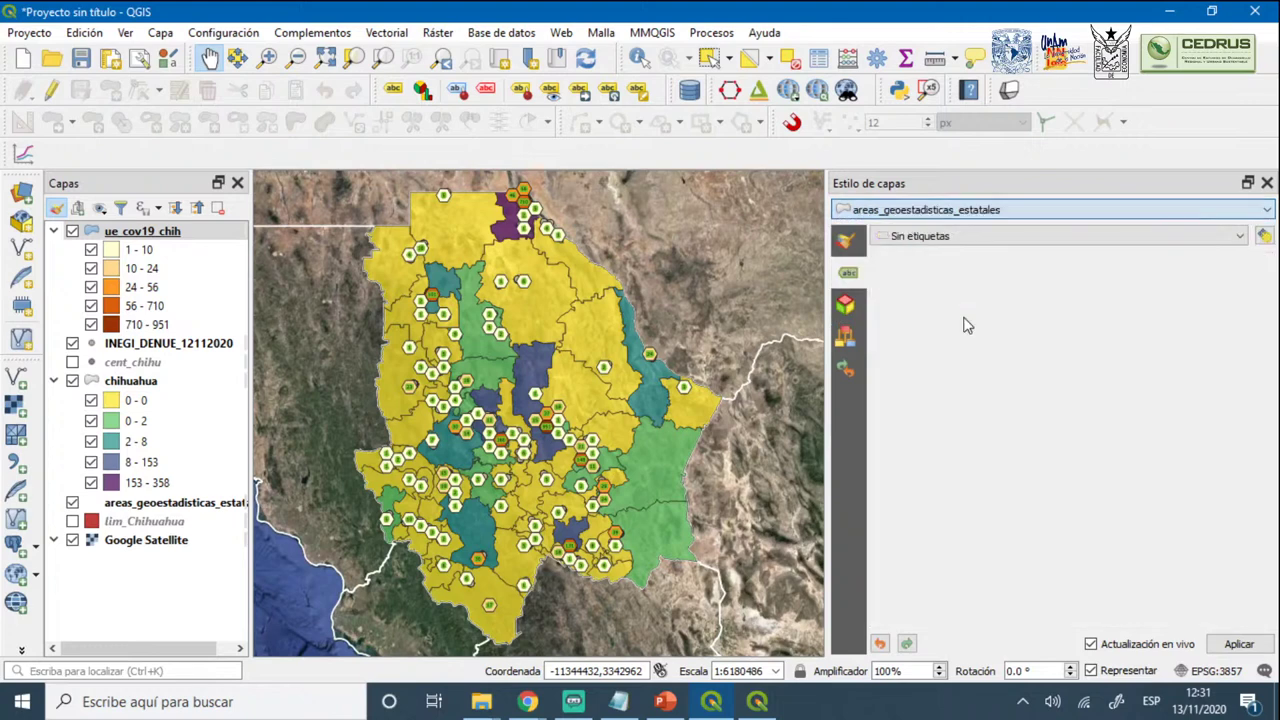
pyautogui.click(958, 240)
pyautogui.click(943, 272)
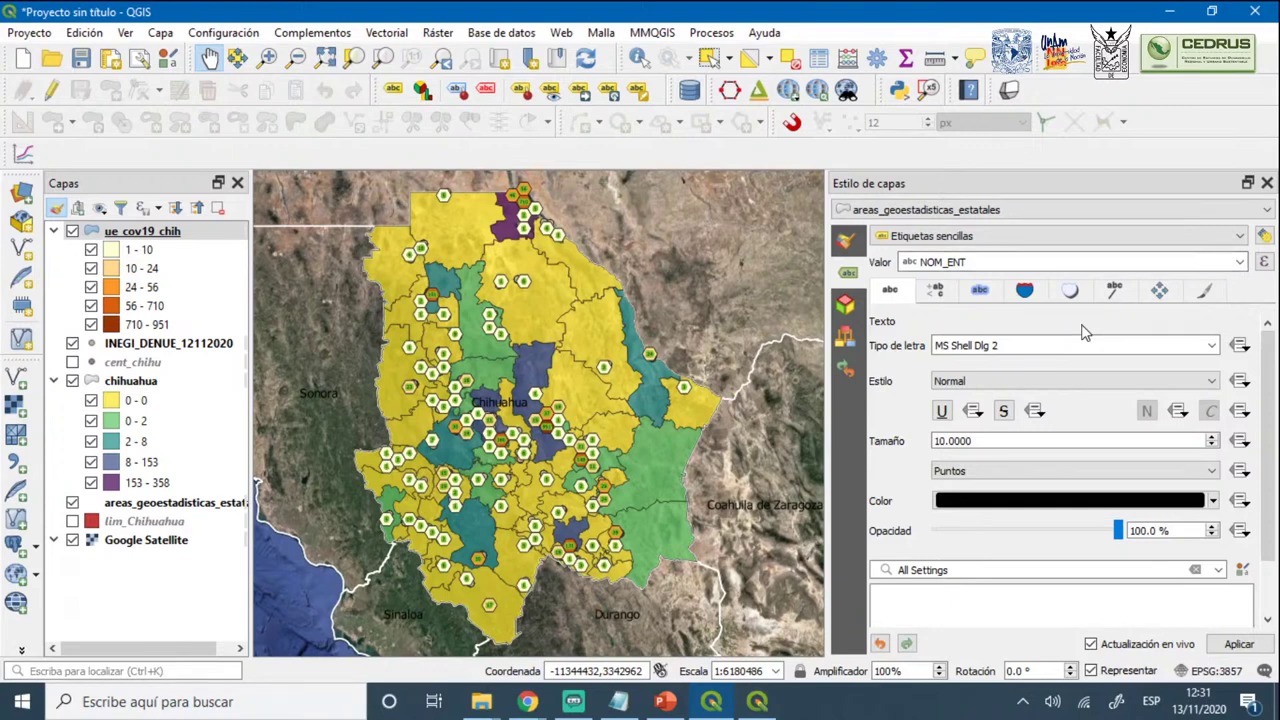
# Format the state name labels in white Tw Cen MT at 12 points
pyautogui.click(1213, 500)
pyautogui.click(965, 614)
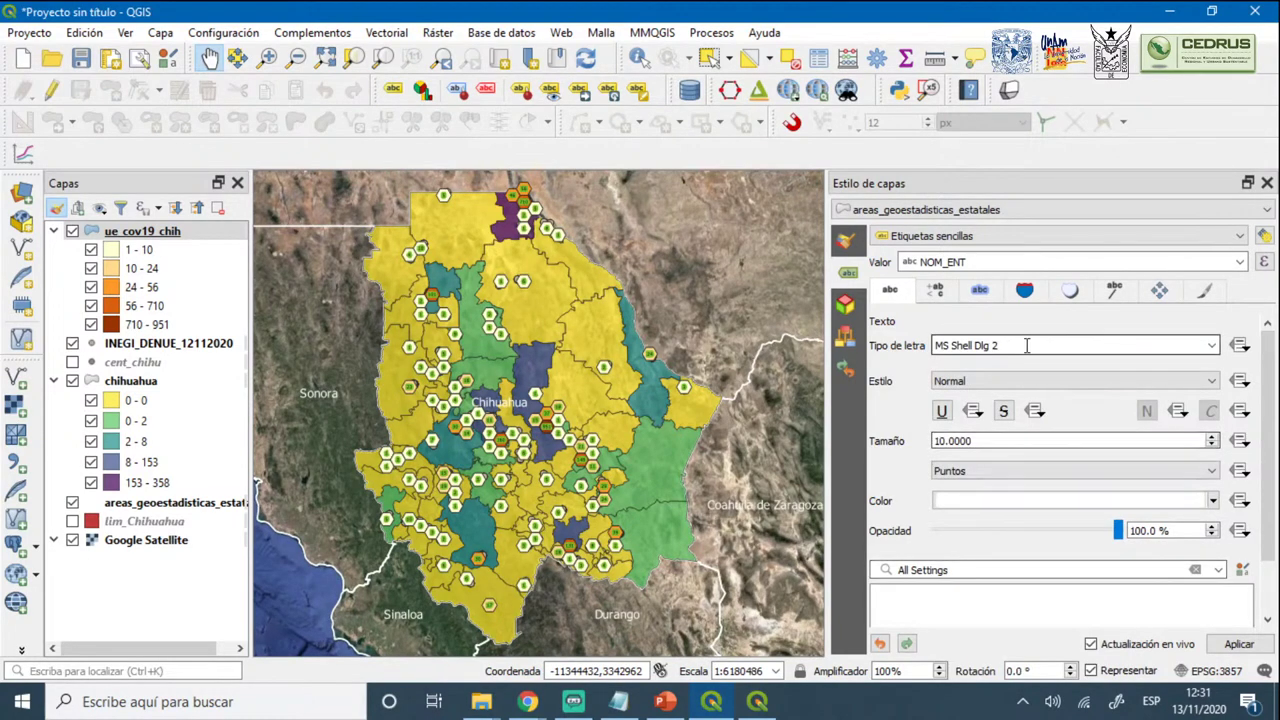
pyautogui.doubleClick(1210, 346)
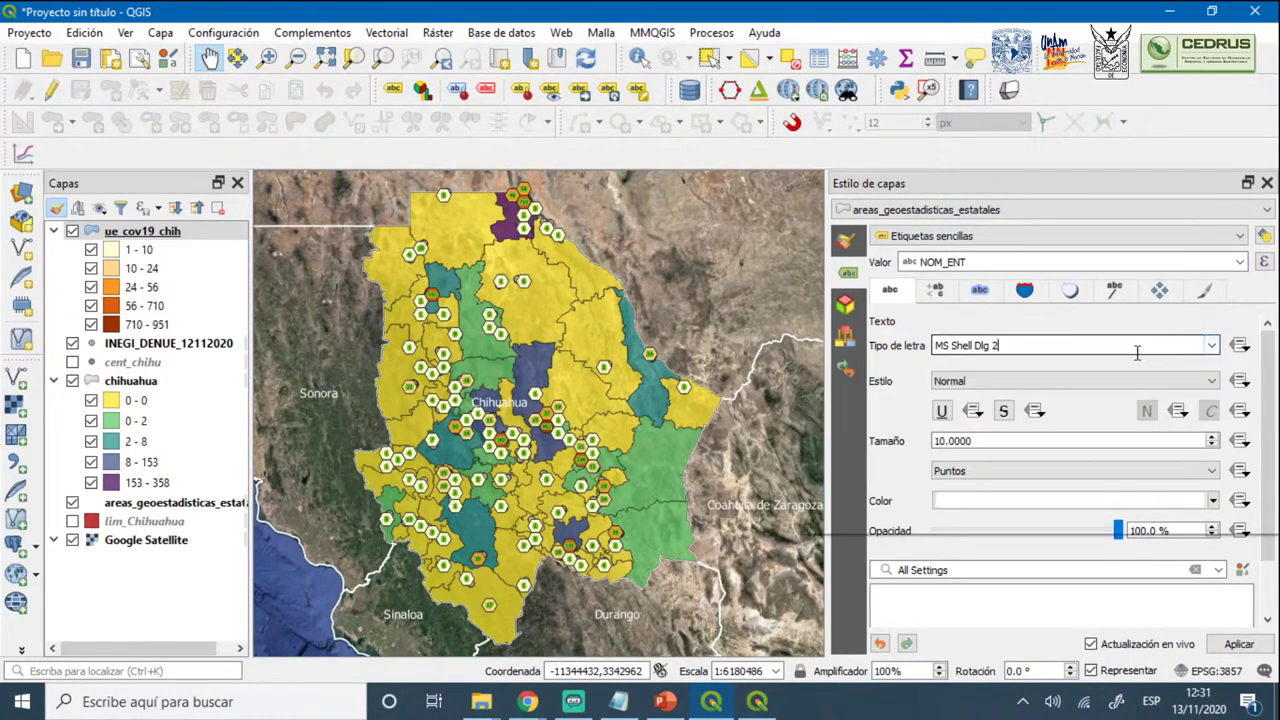
pyautogui.click(1210, 346)
pyautogui.click(1079, 345)
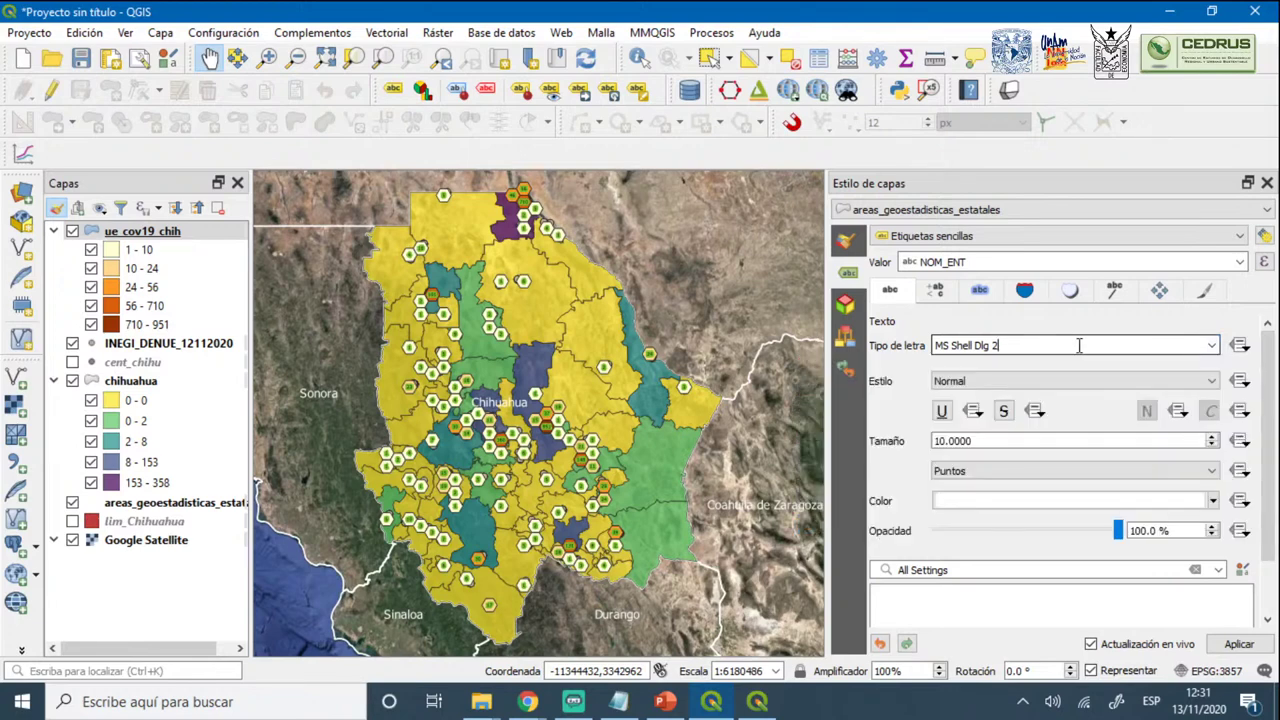
pyautogui.click(1211, 346)
pyautogui.scroll(-4, 845, 495)
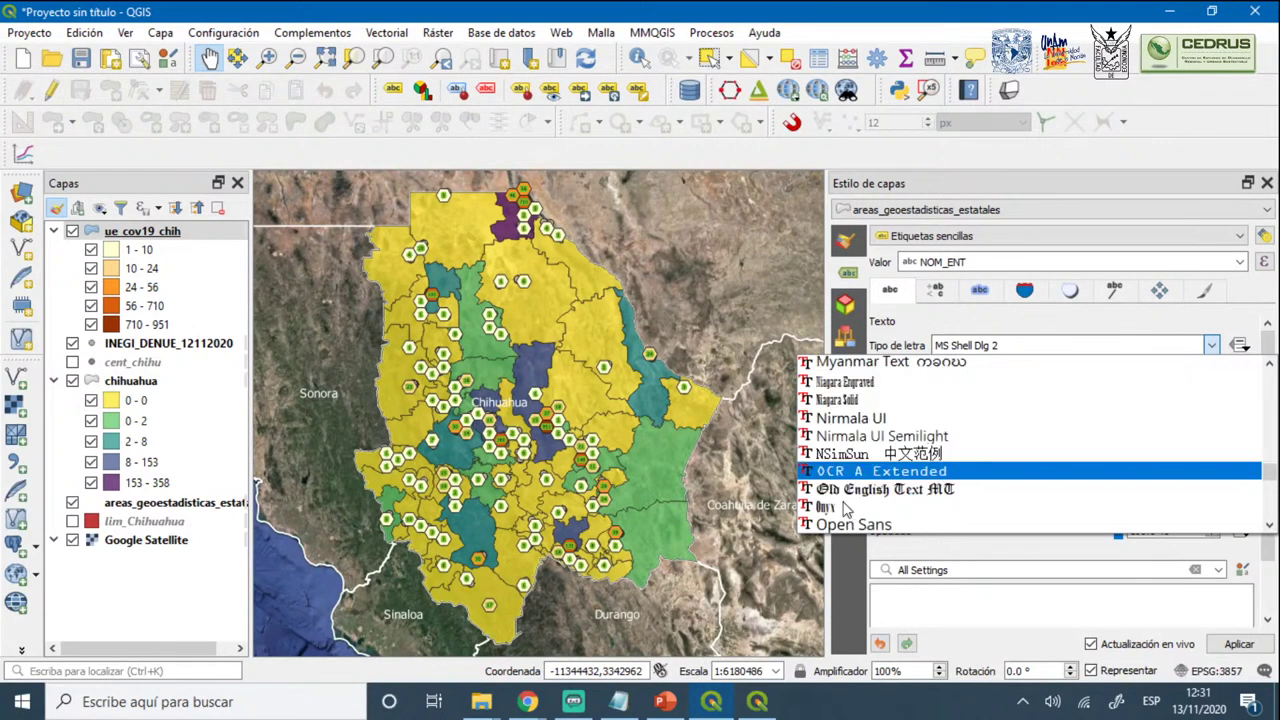
pyautogui.scroll(-12, 845, 510)
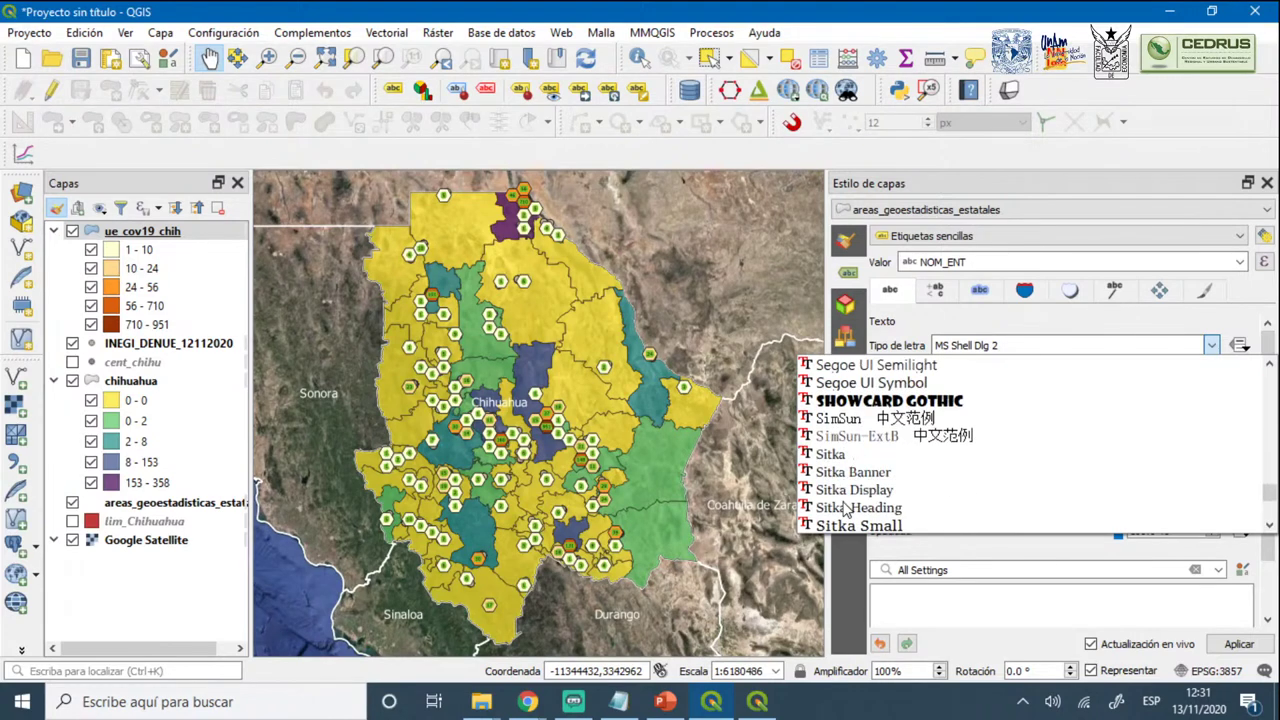
pyautogui.scroll(-5, 845, 505)
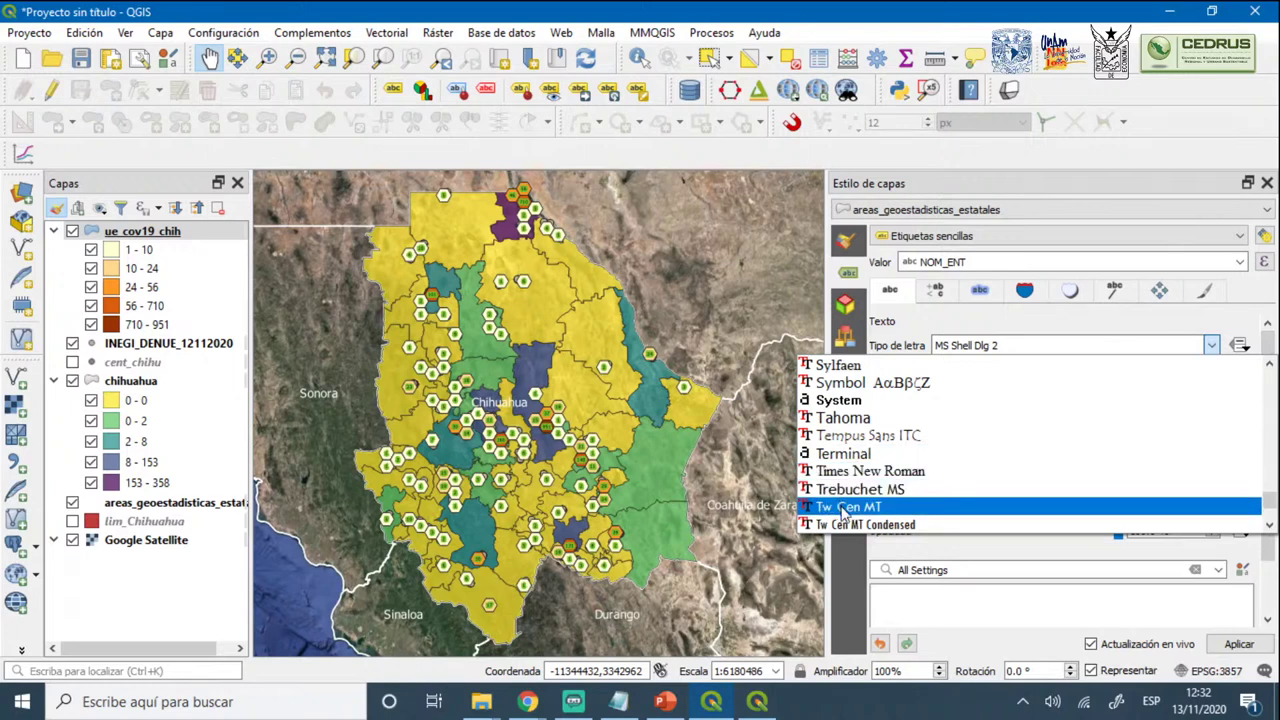
pyautogui.click(848, 508)
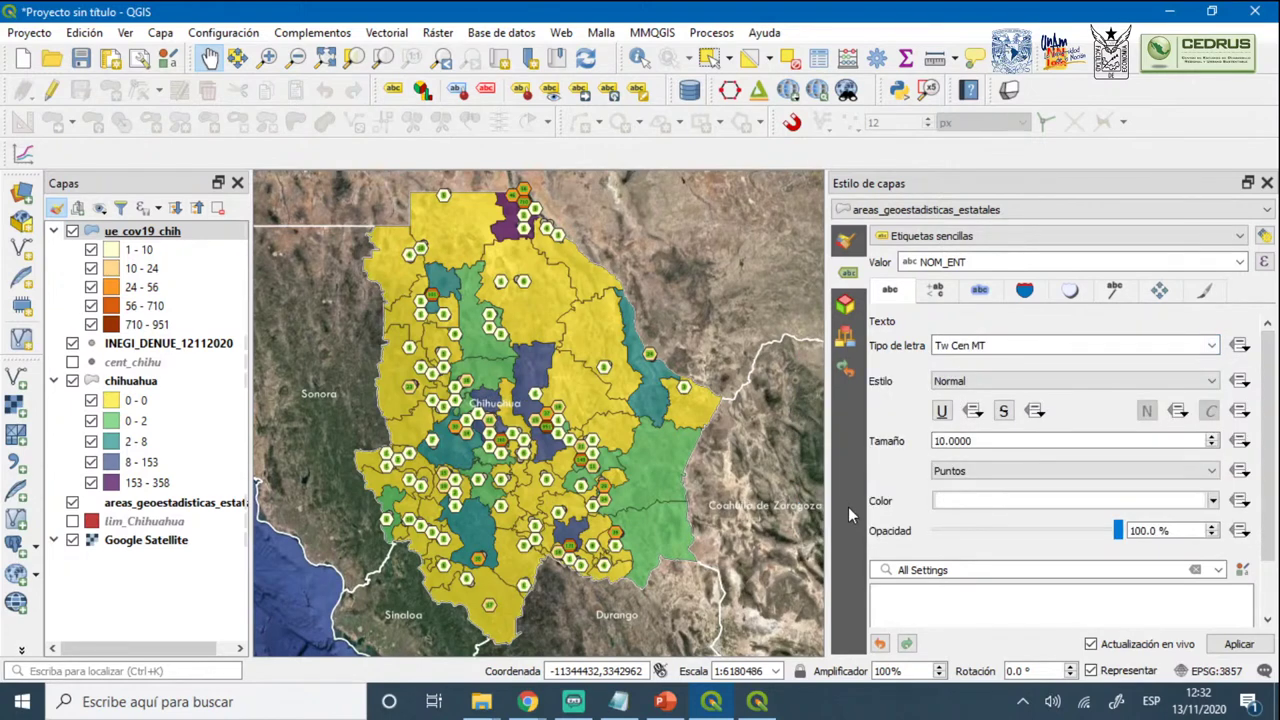
pyautogui.click(1212, 437)
pyautogui.click(1212, 437)
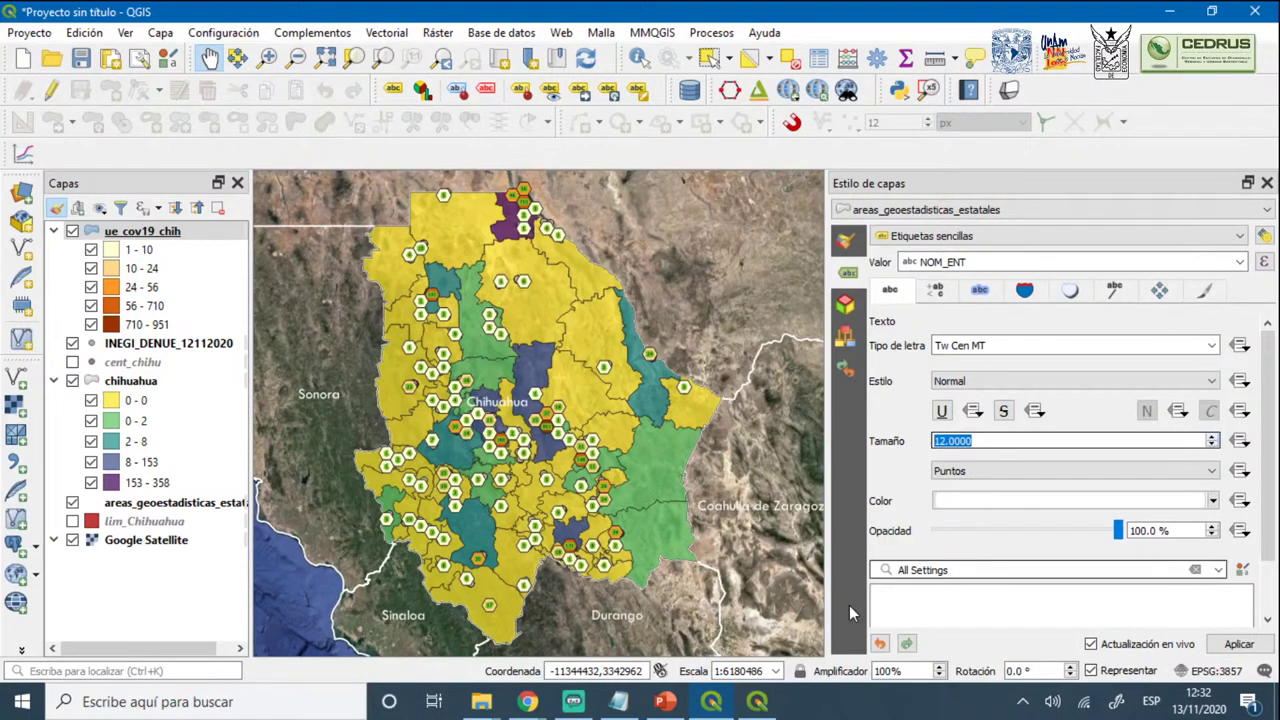
# Check the state labels in the print layout and turn off the labels of the ue_cov19_chih layer in the main project
pyautogui.click(757, 703)
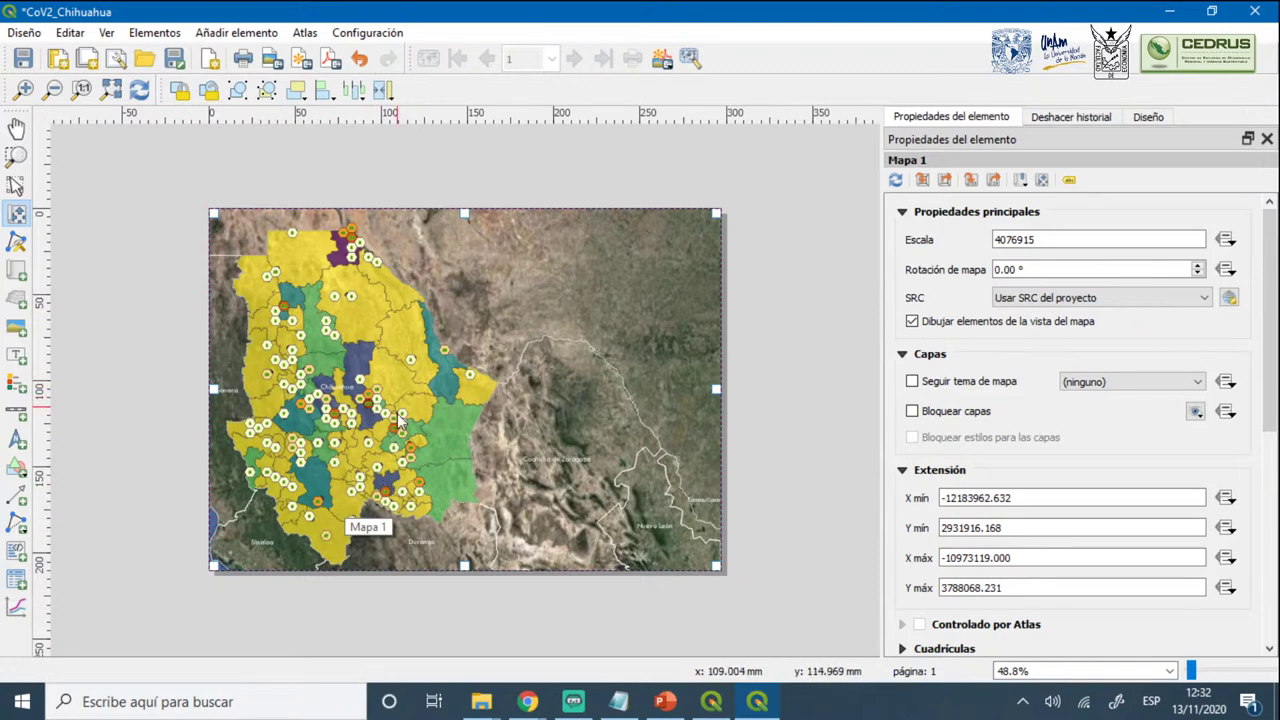
pyautogui.click(711, 701)
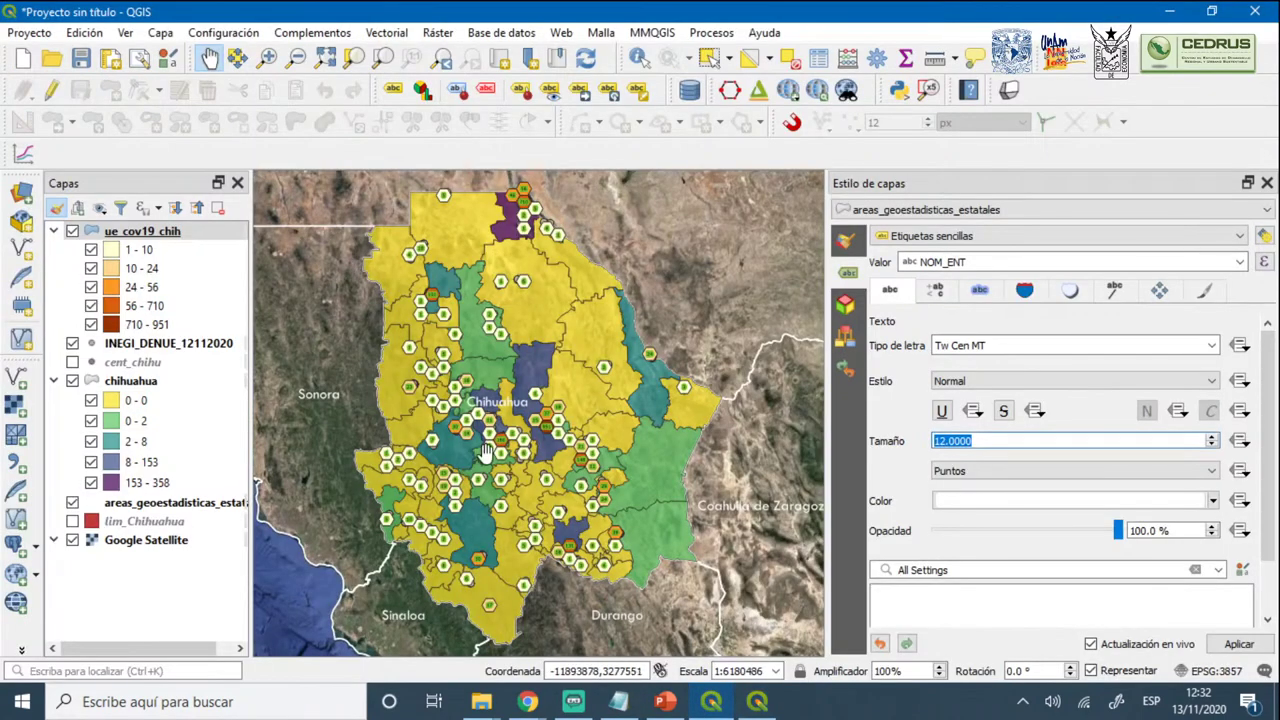
pyautogui.click(72, 381)
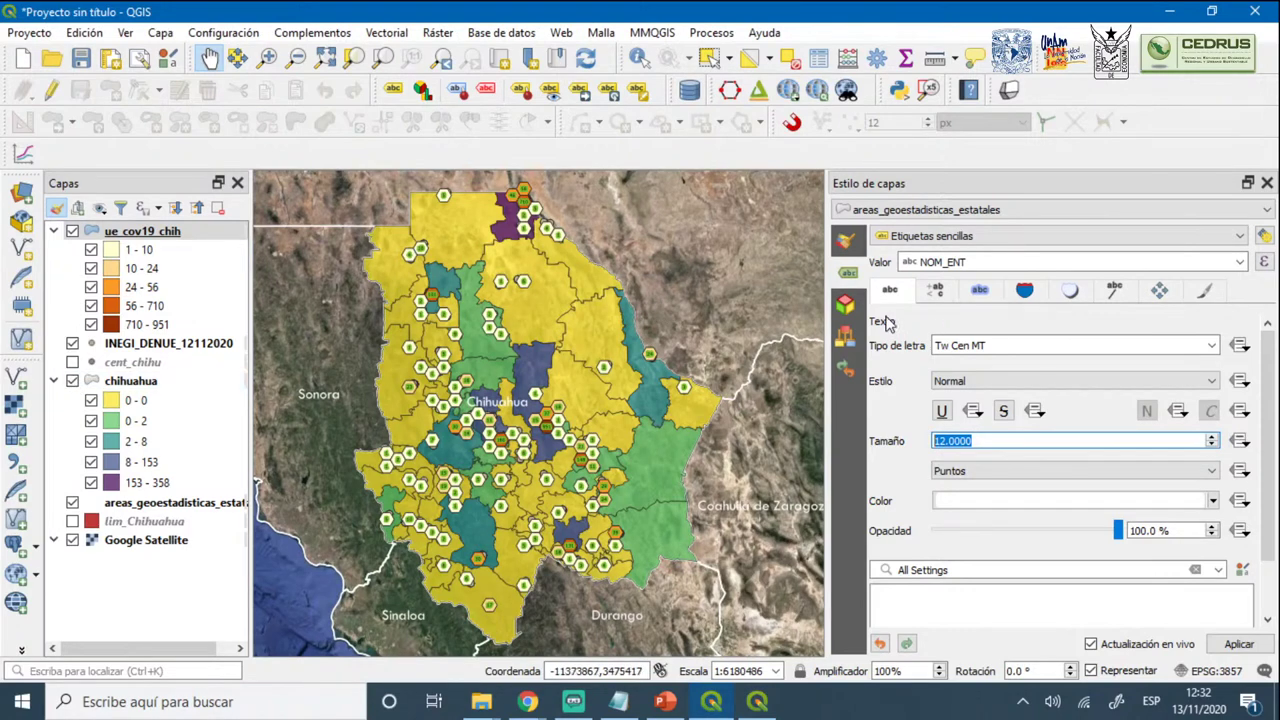
pyautogui.click(930, 209)
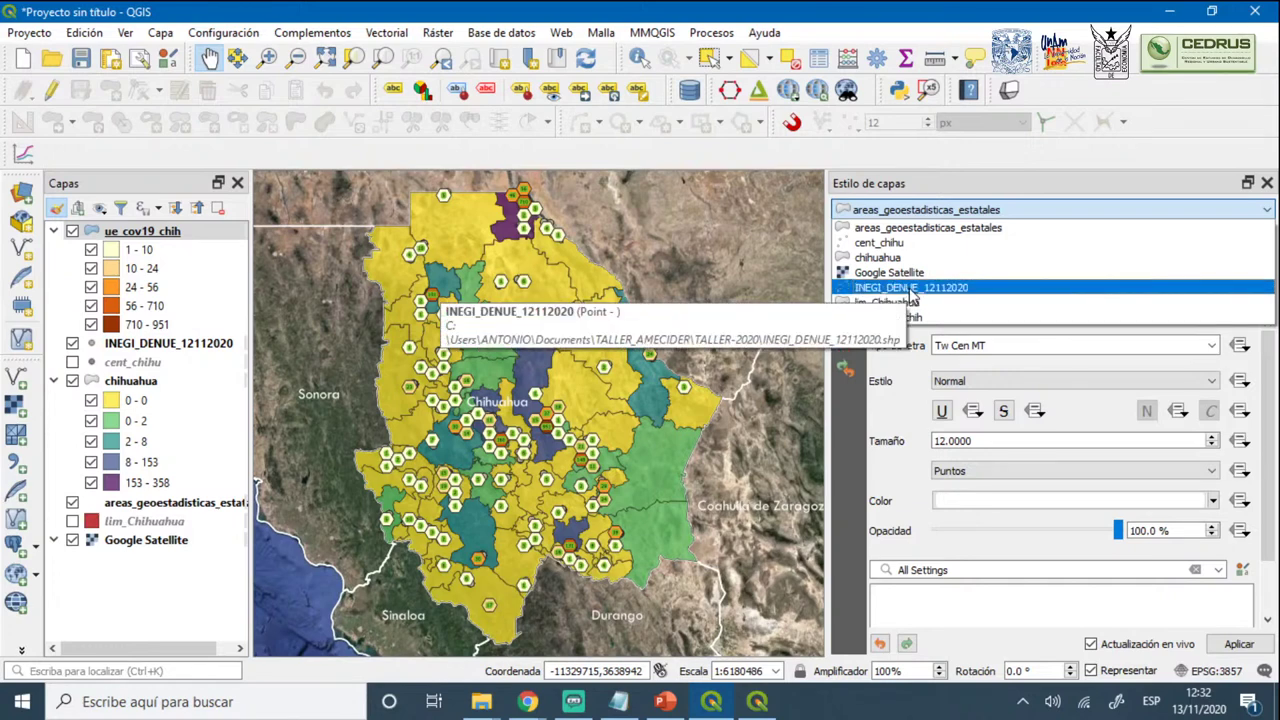
pyautogui.click(880, 320)
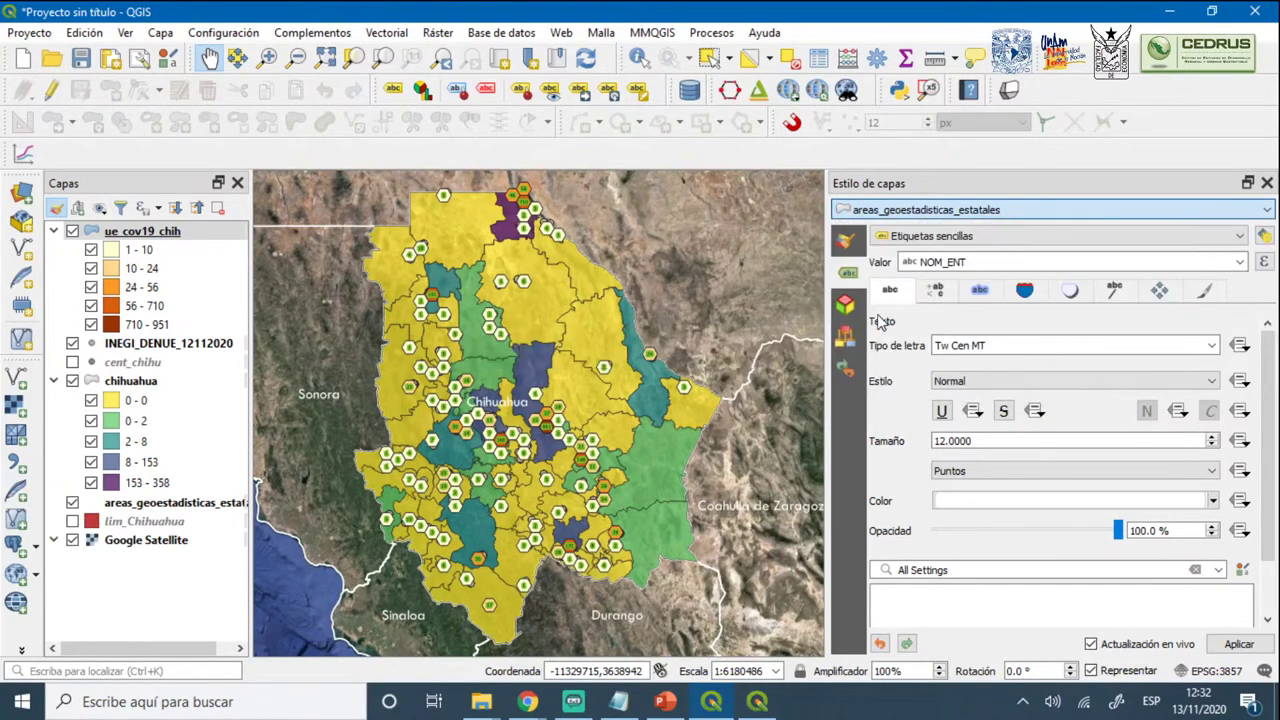
pyautogui.click(935, 236)
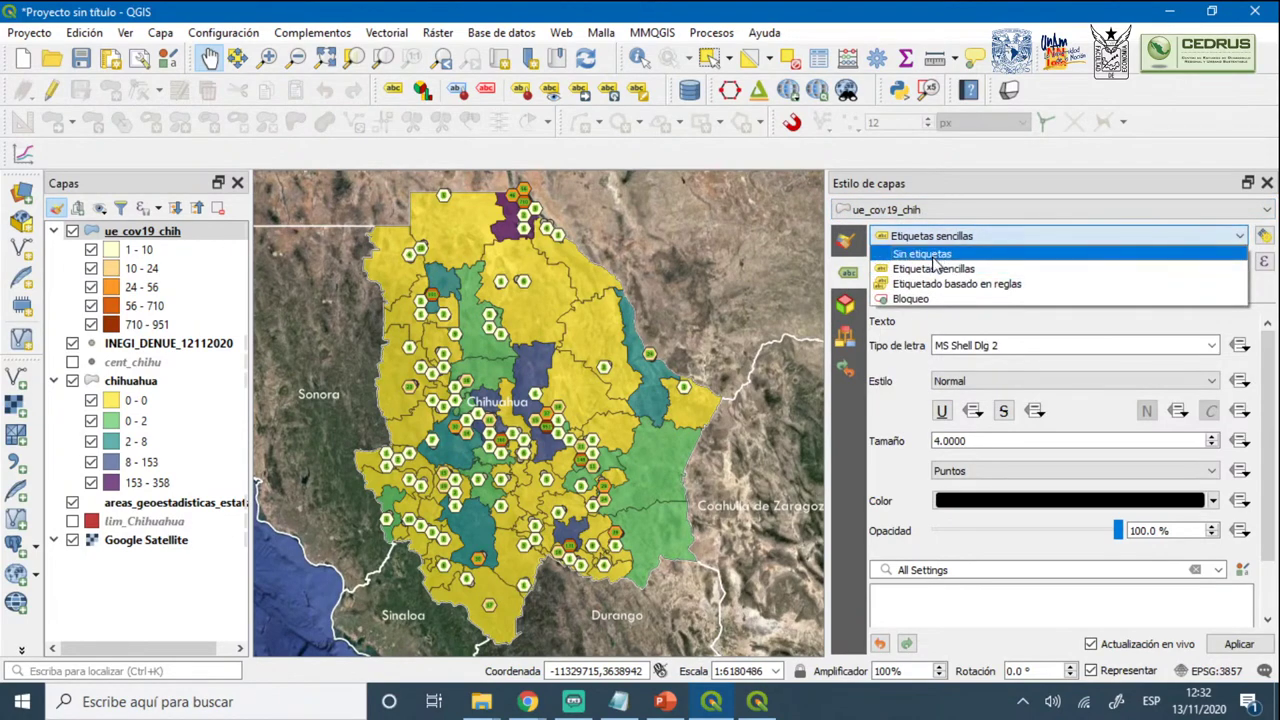
pyautogui.click(932, 250)
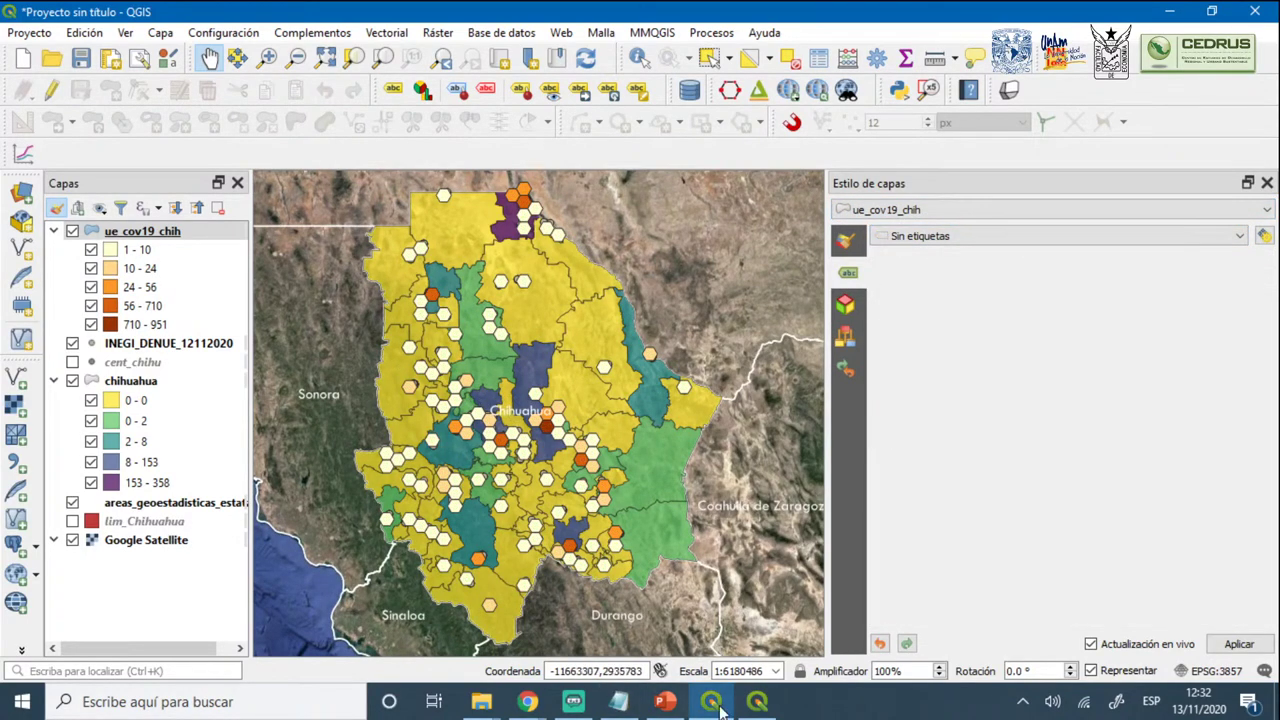
# Return to the CoV2_Chihuahua layout and place a legend over the empty imagery near the page's right edge
pyautogui.click(757, 703)
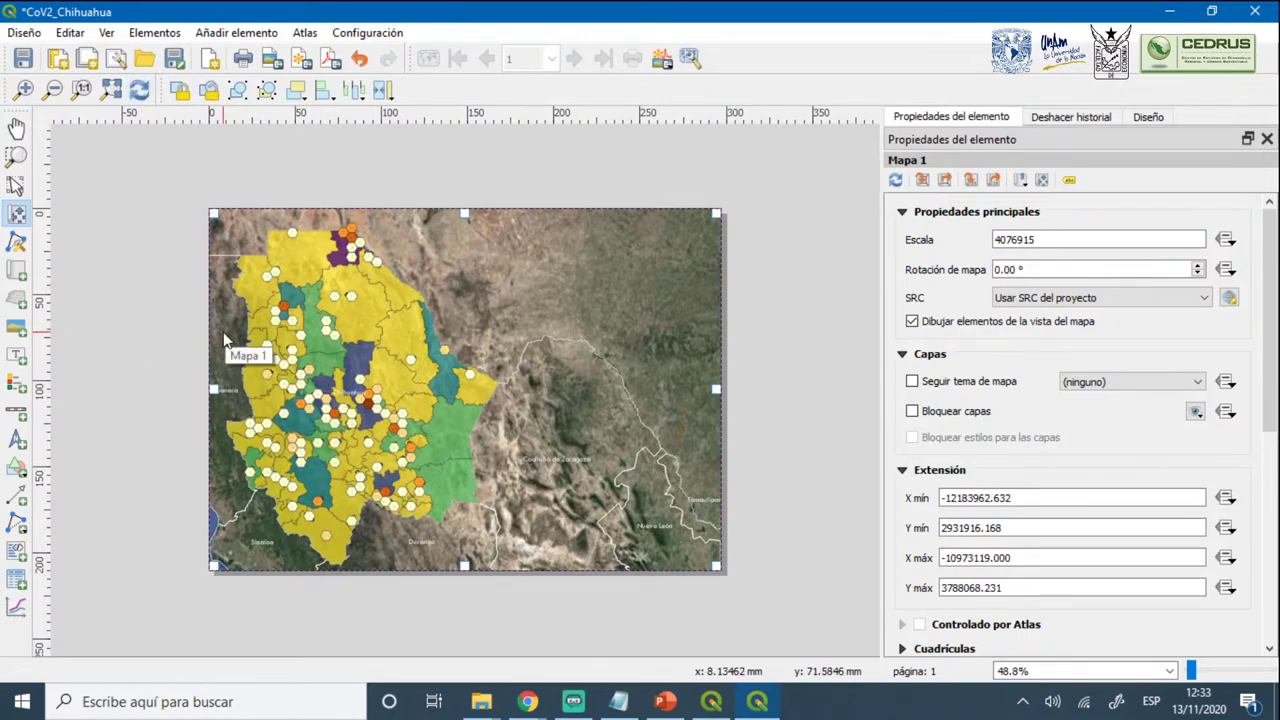
pyautogui.click(12, 388)
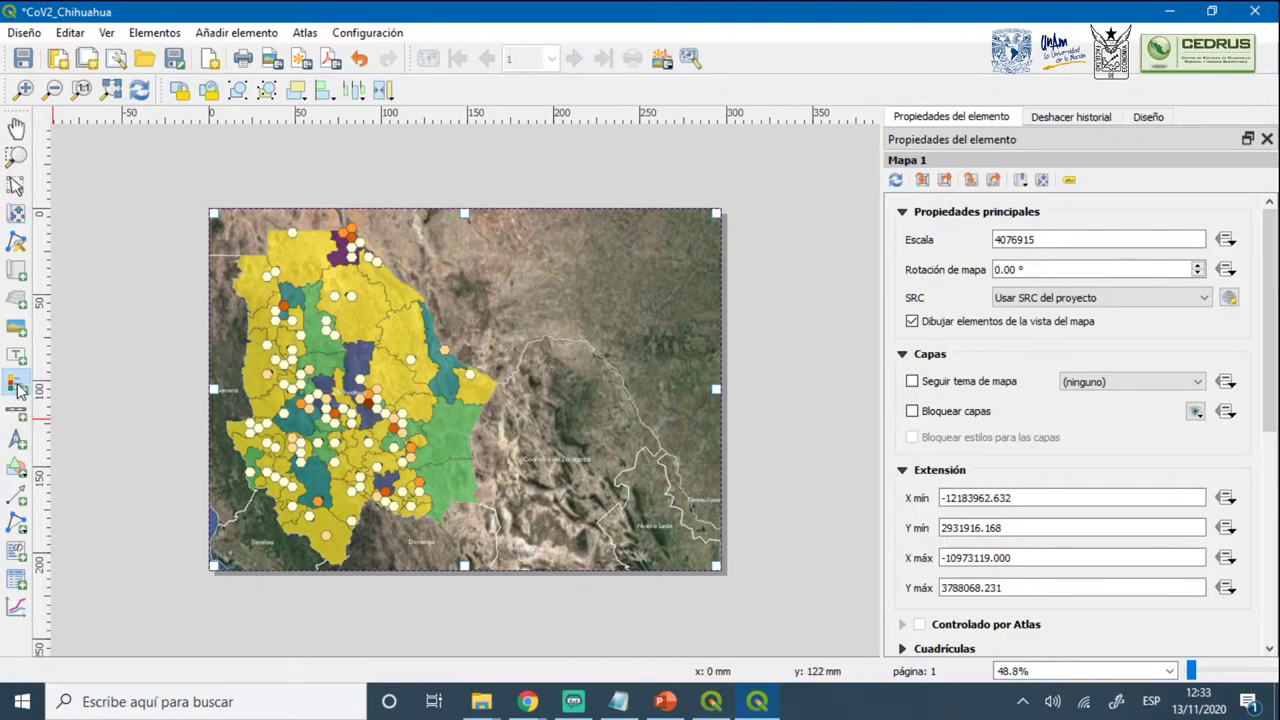
pyautogui.moveTo(537, 246); pyautogui.dragTo(694, 545)
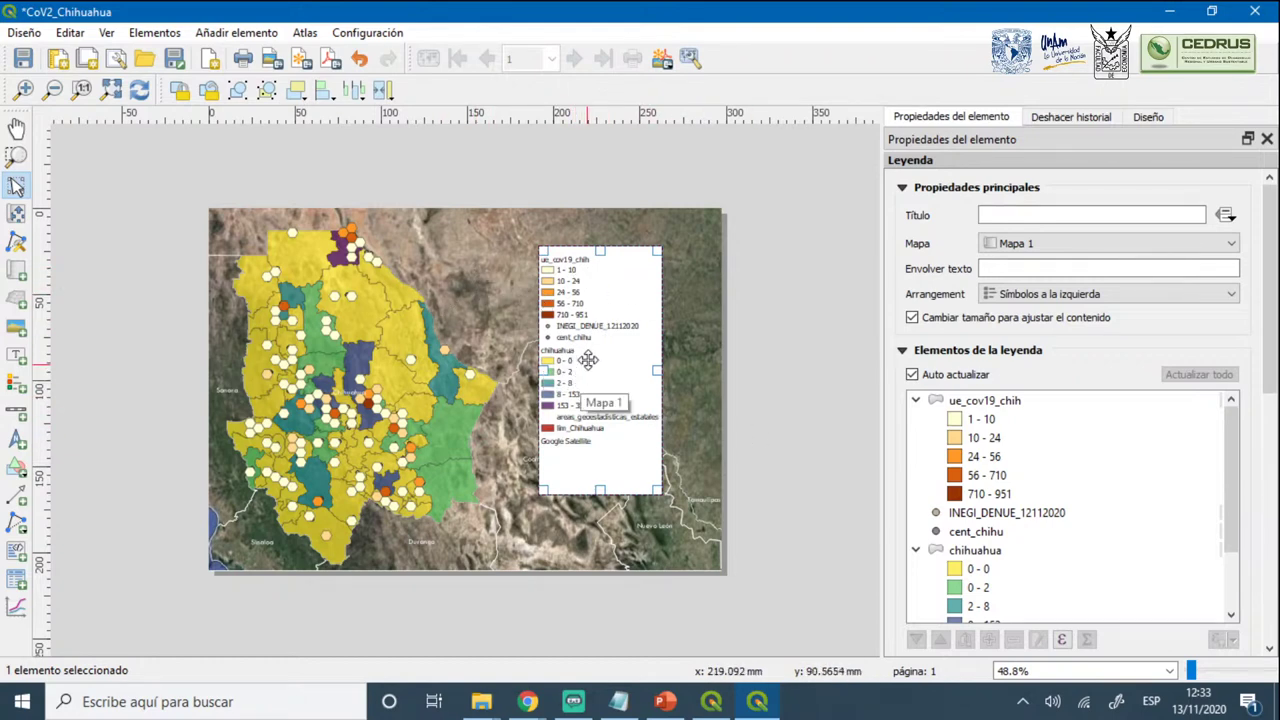
pyautogui.moveTo(606, 345); pyautogui.dragTo(633, 365)
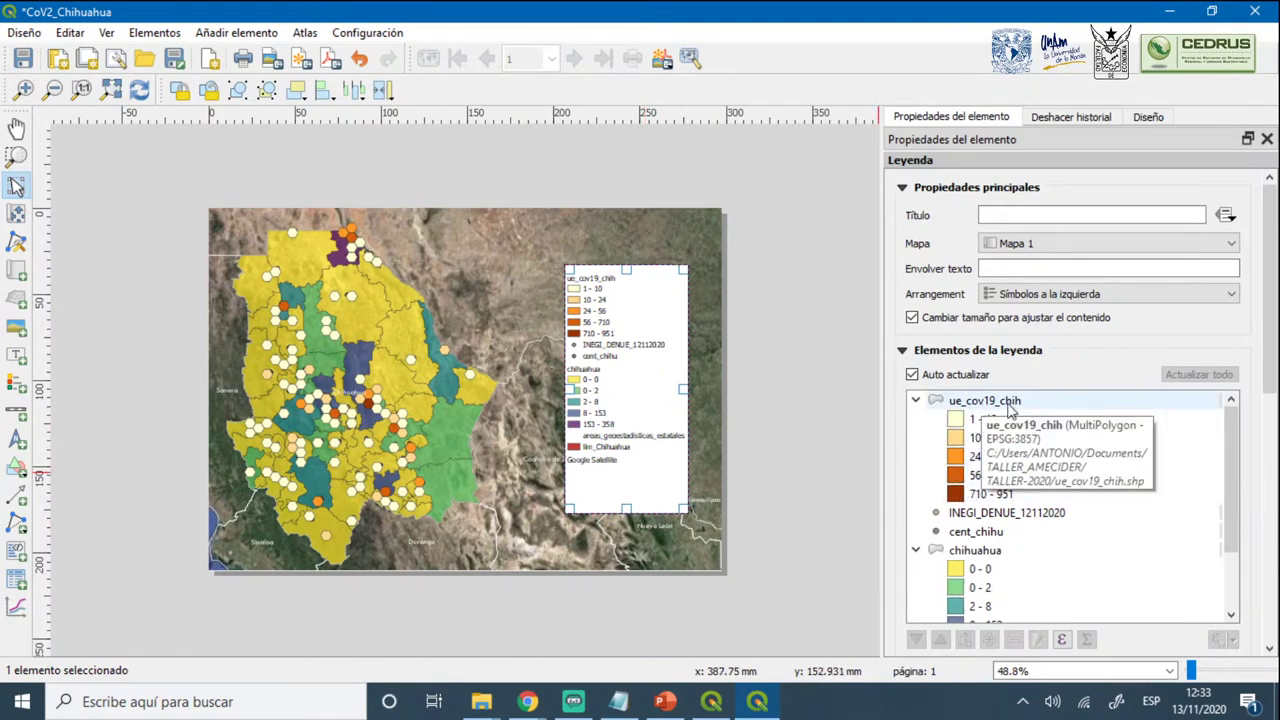
# Rename the ue_cov19_chih legend entry as "Unidades Económicas COVID-19"
pyautogui.doubleClick(1008, 404)
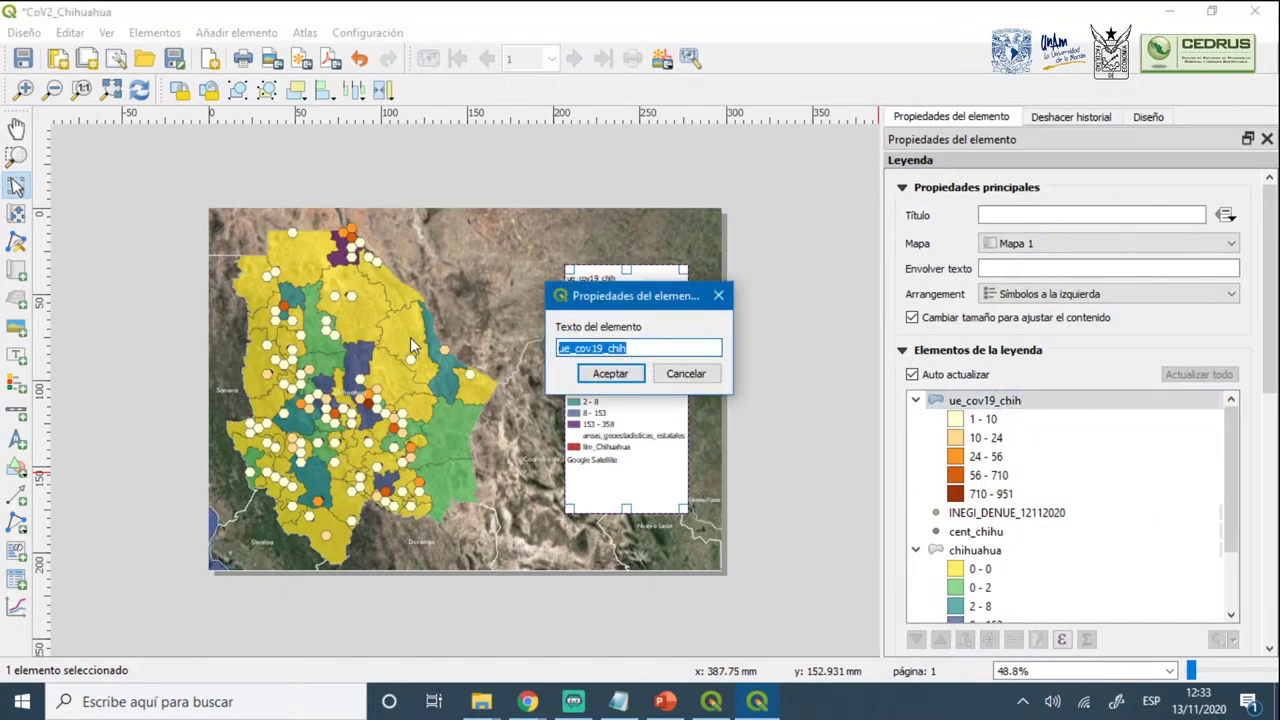
pyautogui.press('BackSpace')
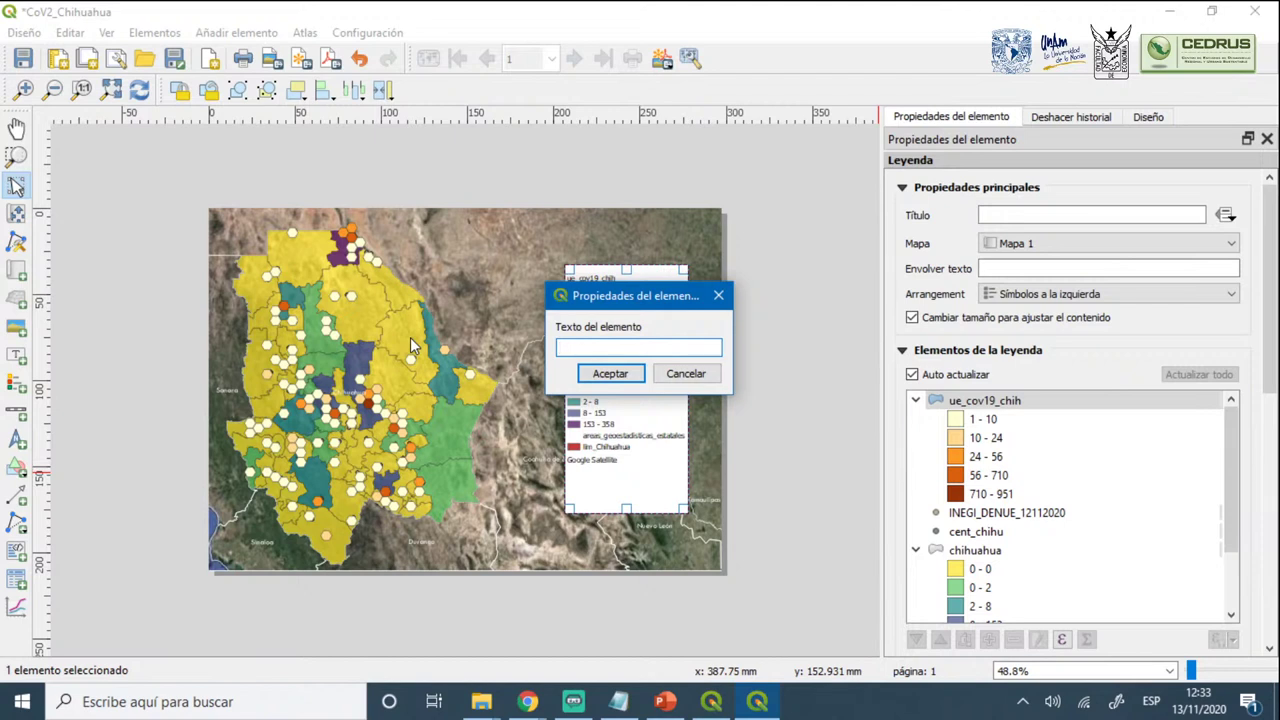
pyautogui.write('Unidades Económicas COVID-19')
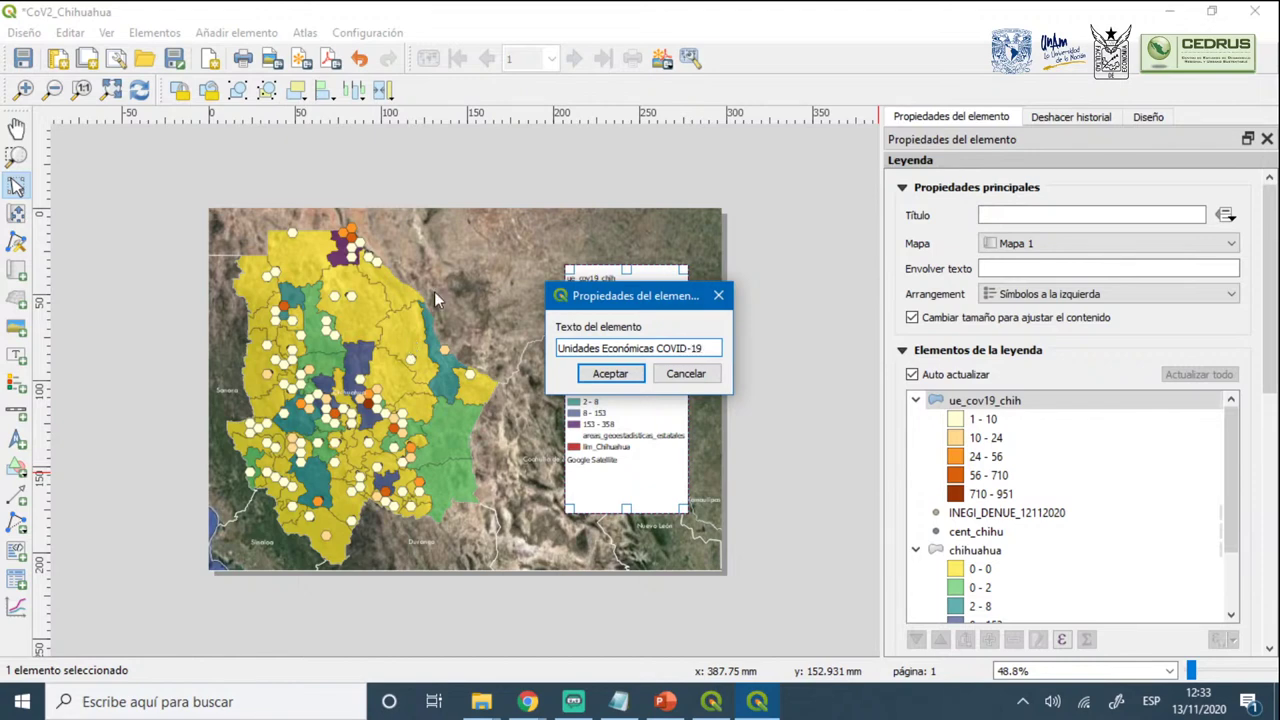
pyautogui.click(628, 378)
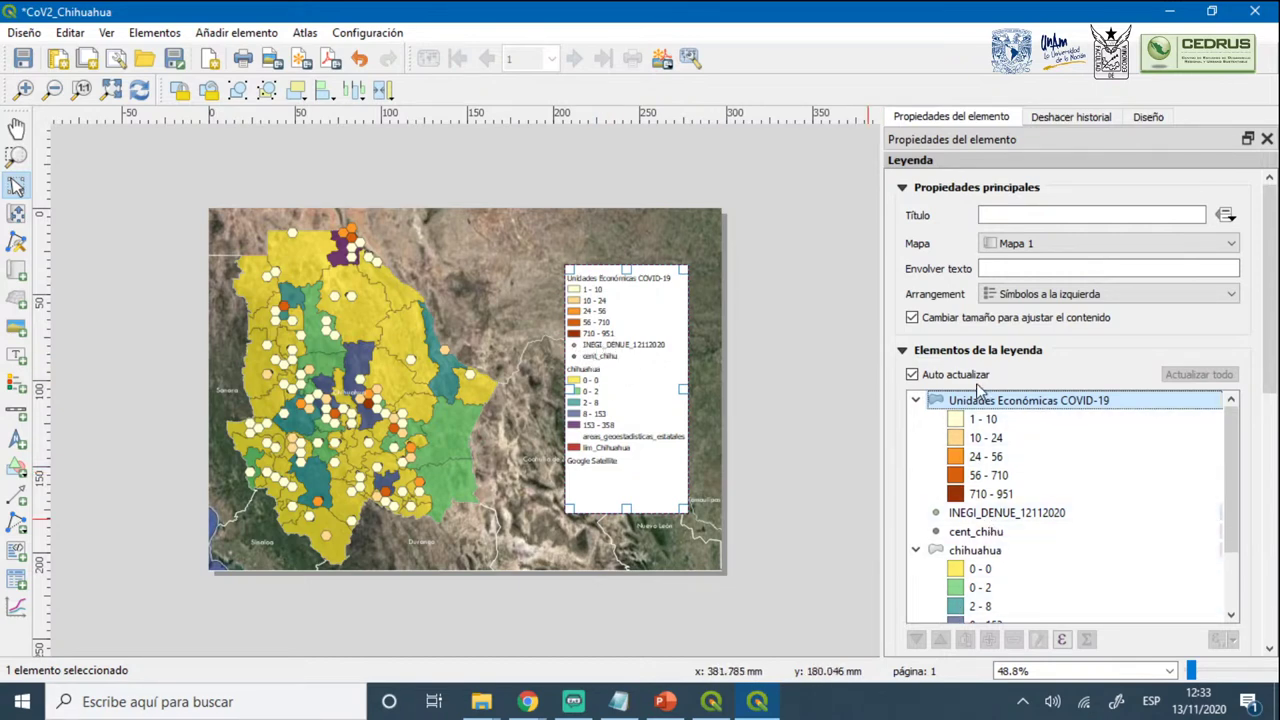
# Disable automatic updating of the legend and remove the INEGI_DENUE_12112020 and cent_chihu entries
pyautogui.click(911, 376)
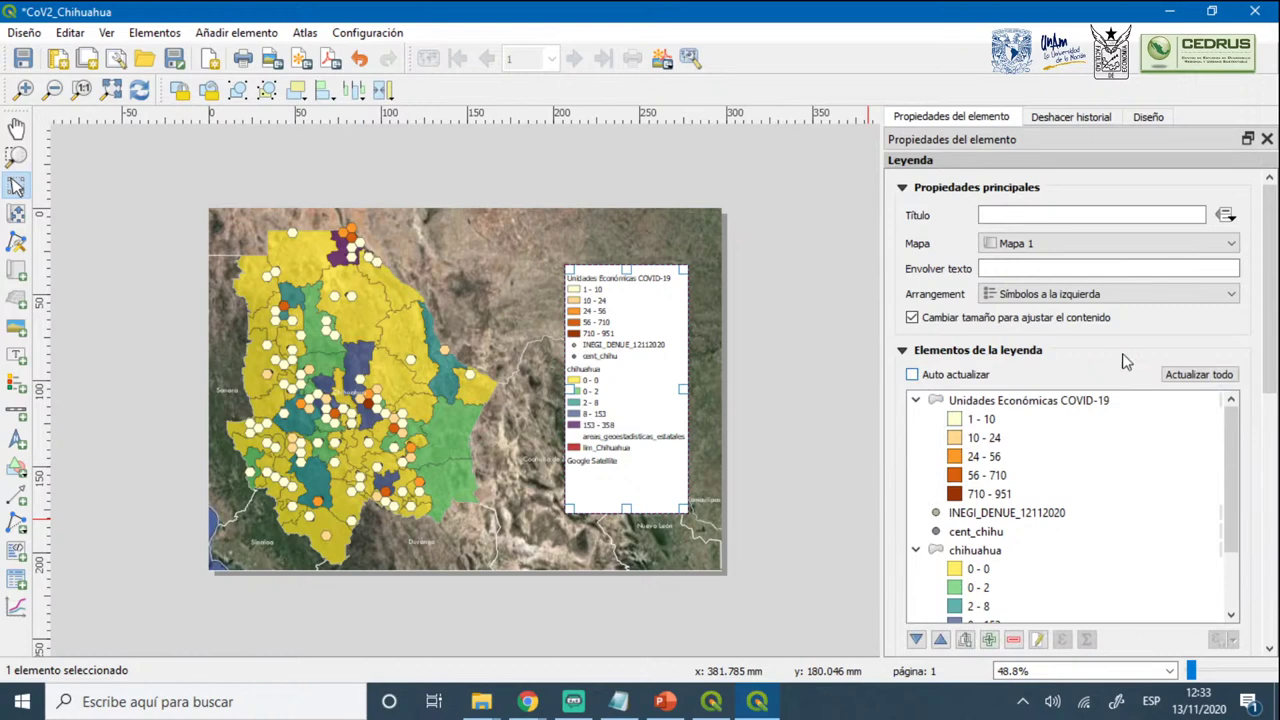
pyautogui.scroll(-2, 1270, 330)
pyautogui.scroll(-1, 1270, 400)
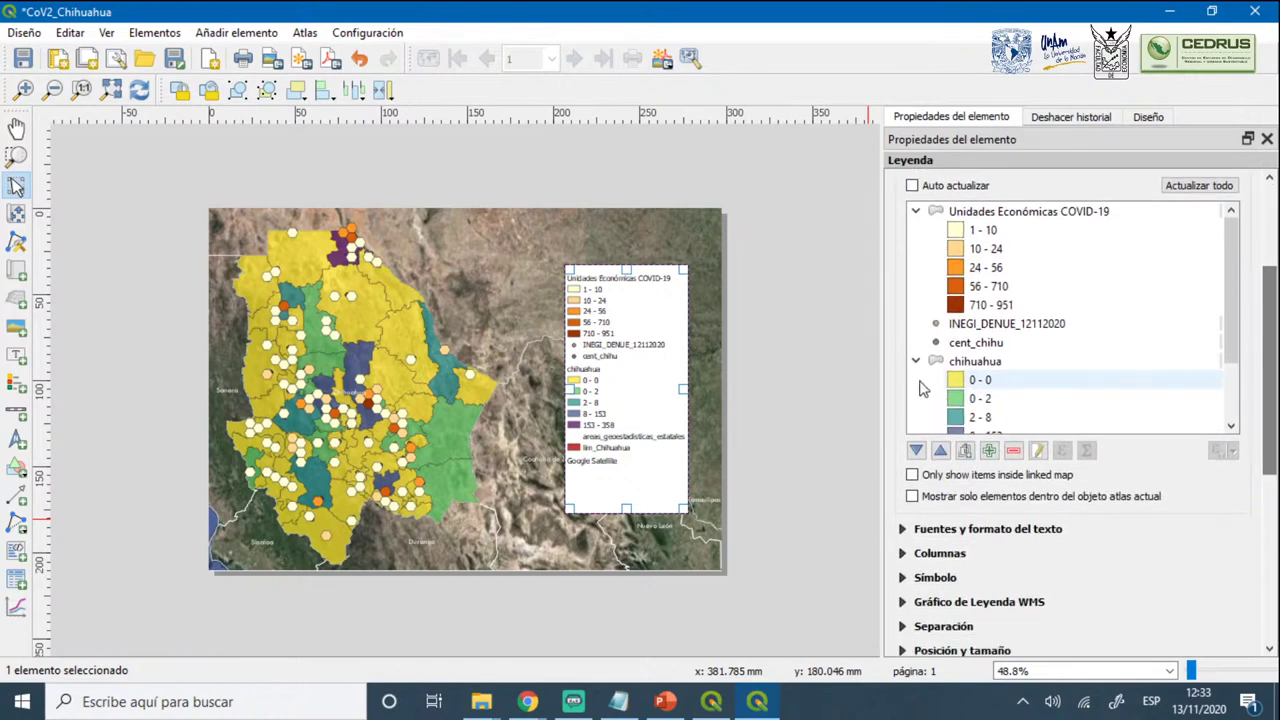
pyautogui.click(968, 325)
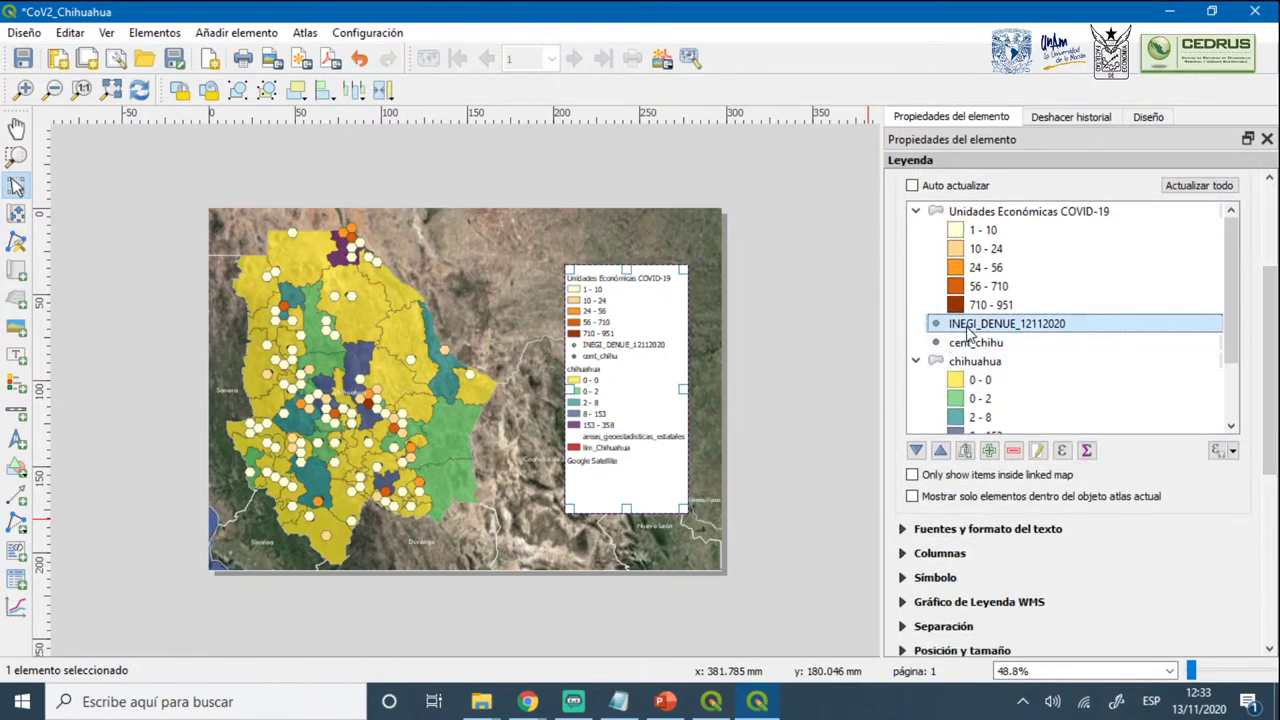
pyautogui.click(1014, 452)
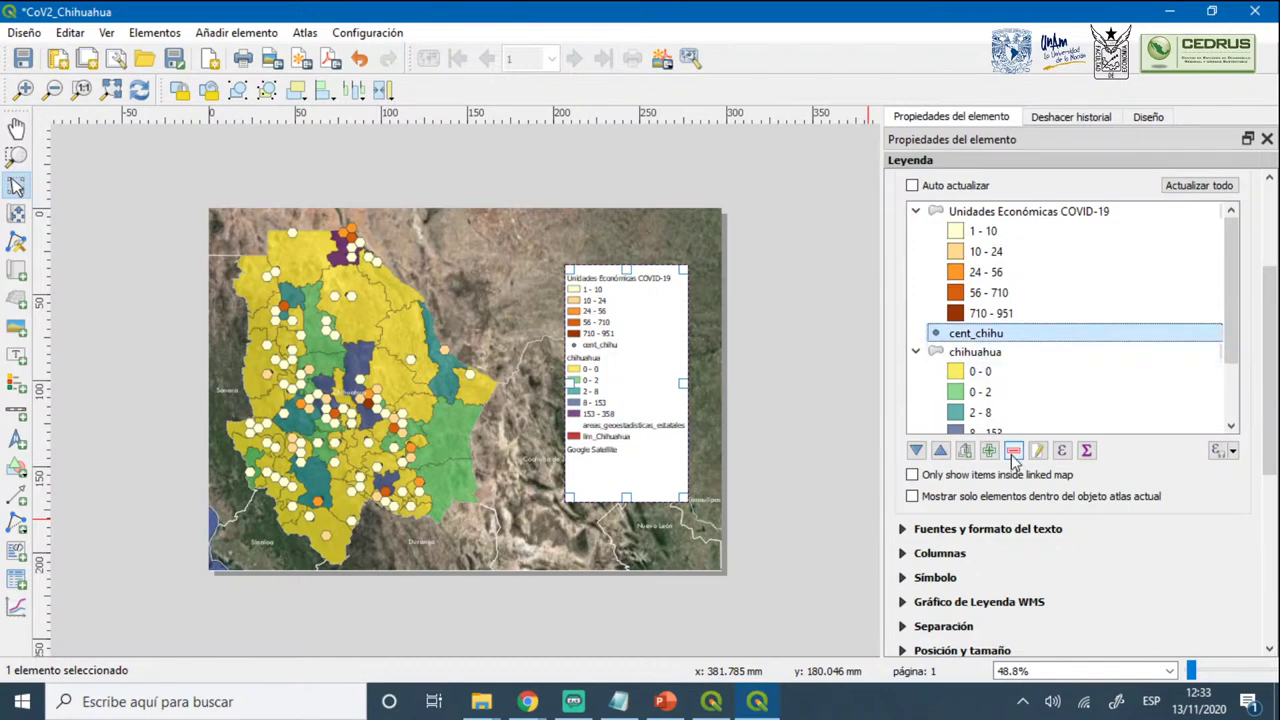
pyautogui.click(1014, 452)
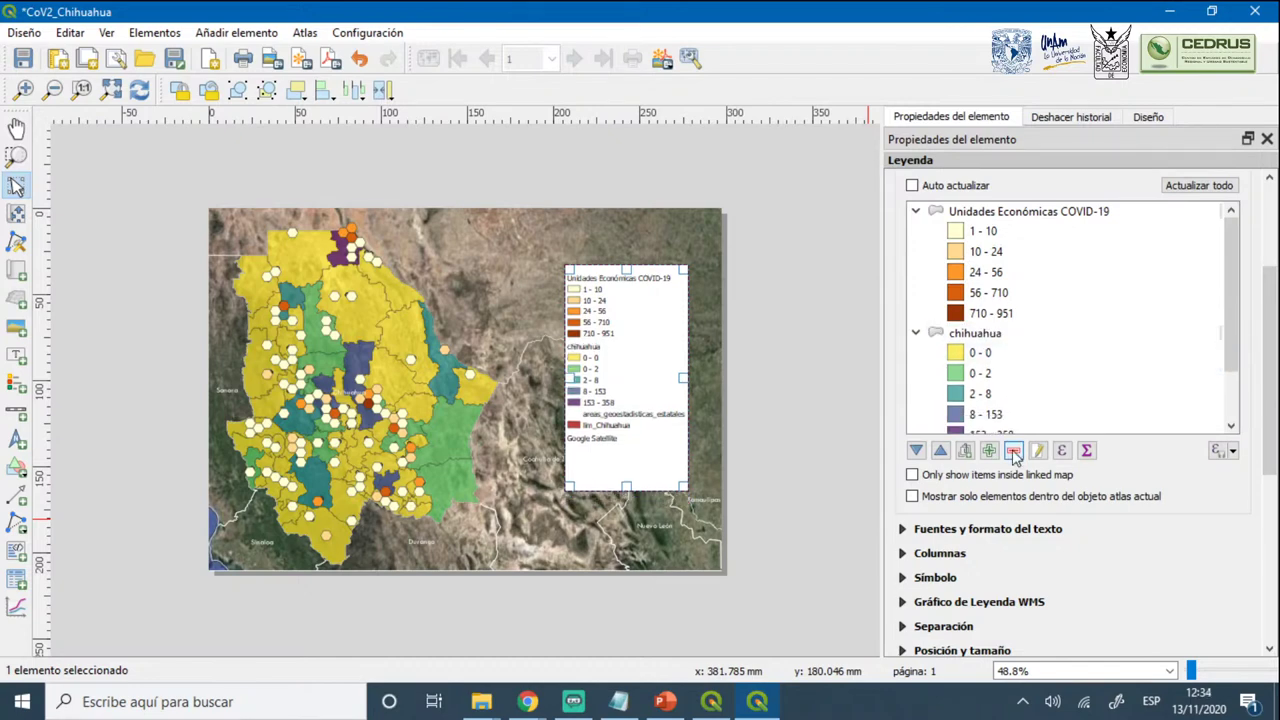
# Rename the chihuahua legend entry as "Casos Activos"
pyautogui.doubleClick(975, 334)
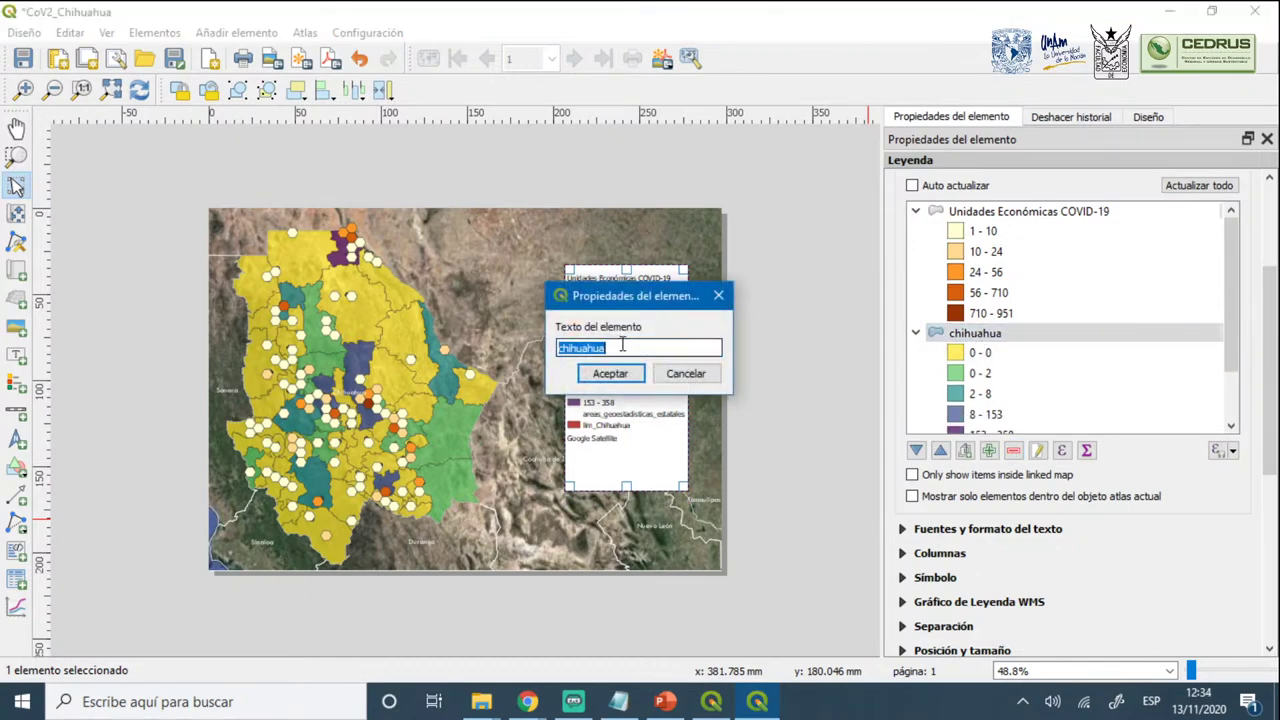
pyautogui.click(622, 345)
pyautogui.hotkey('ctrl', 'a')
pyautogui.press('BackSpace')
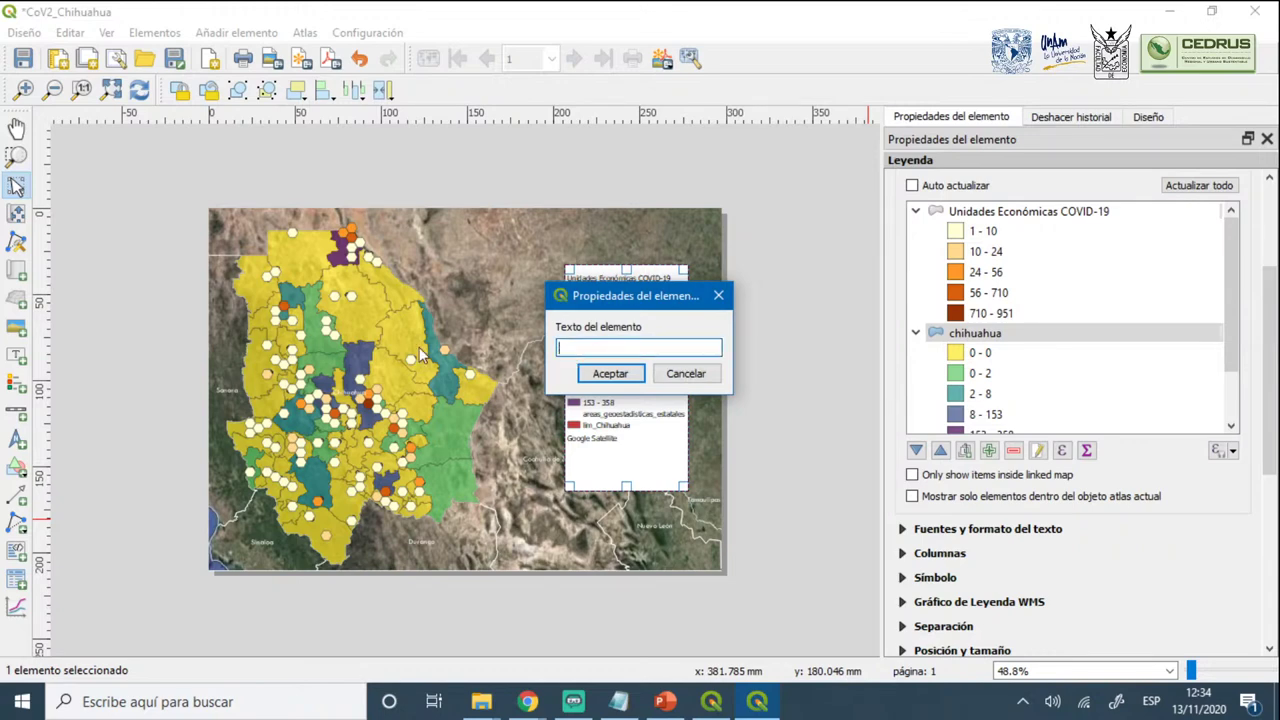
pyautogui.write('Casos Activos')
pyautogui.click(609, 373)
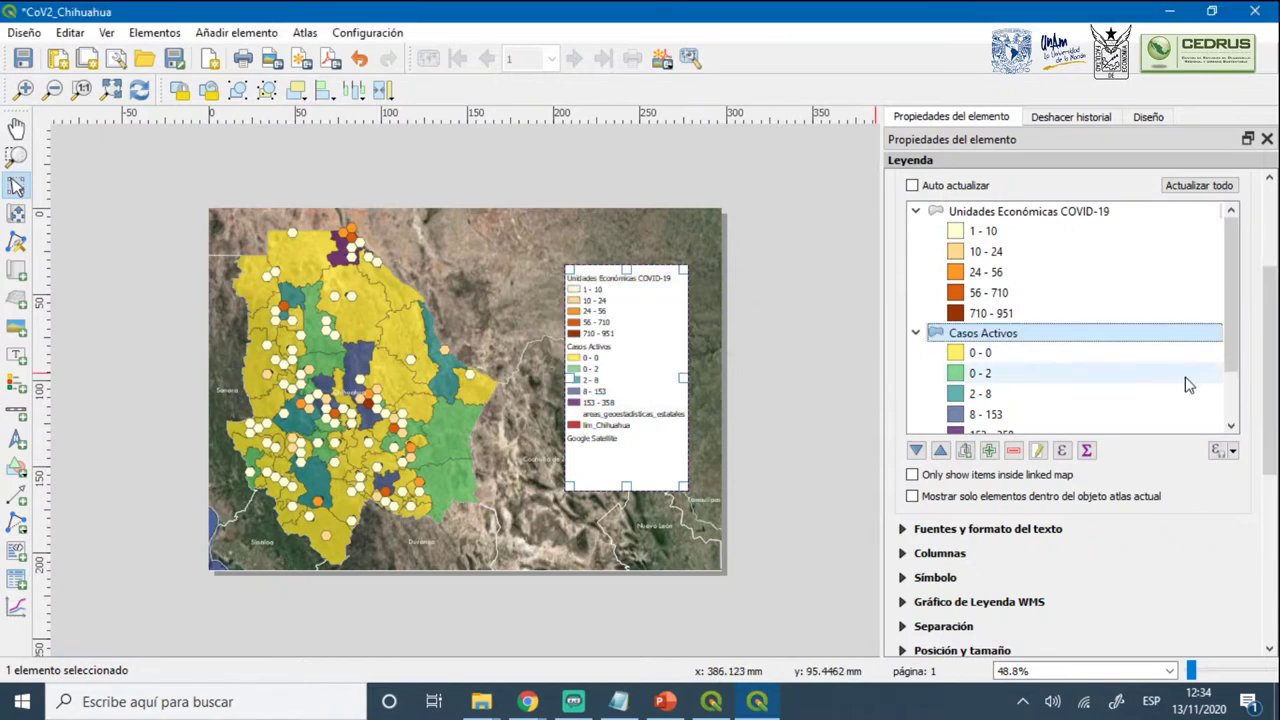
# Remove the areas_geoestadisticas_estatales, lim_Chihuahua and Google Satellite entries from the legend and nudge the legend slightly on the page
pyautogui.scroll(-2, 1215, 340)
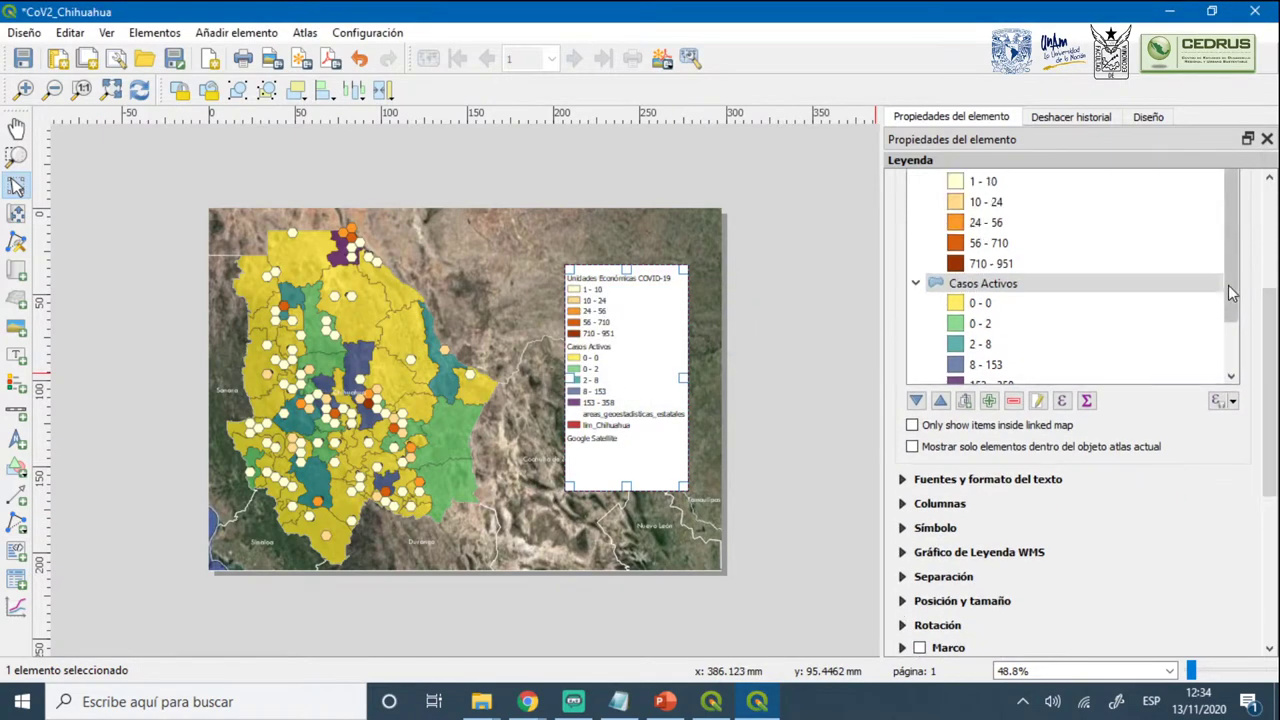
pyautogui.moveTo(1228, 285); pyautogui.dragTo(1228, 330)
pyautogui.click(1013, 340)
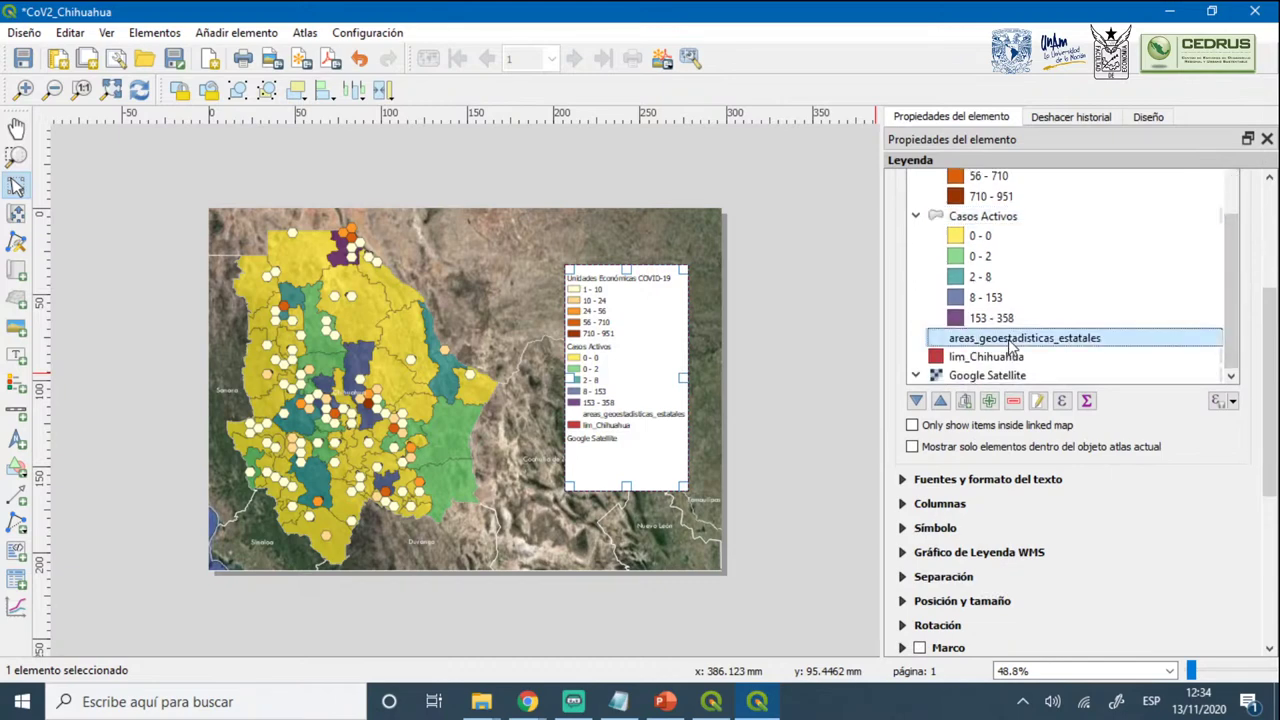
pyautogui.click(1013, 401)
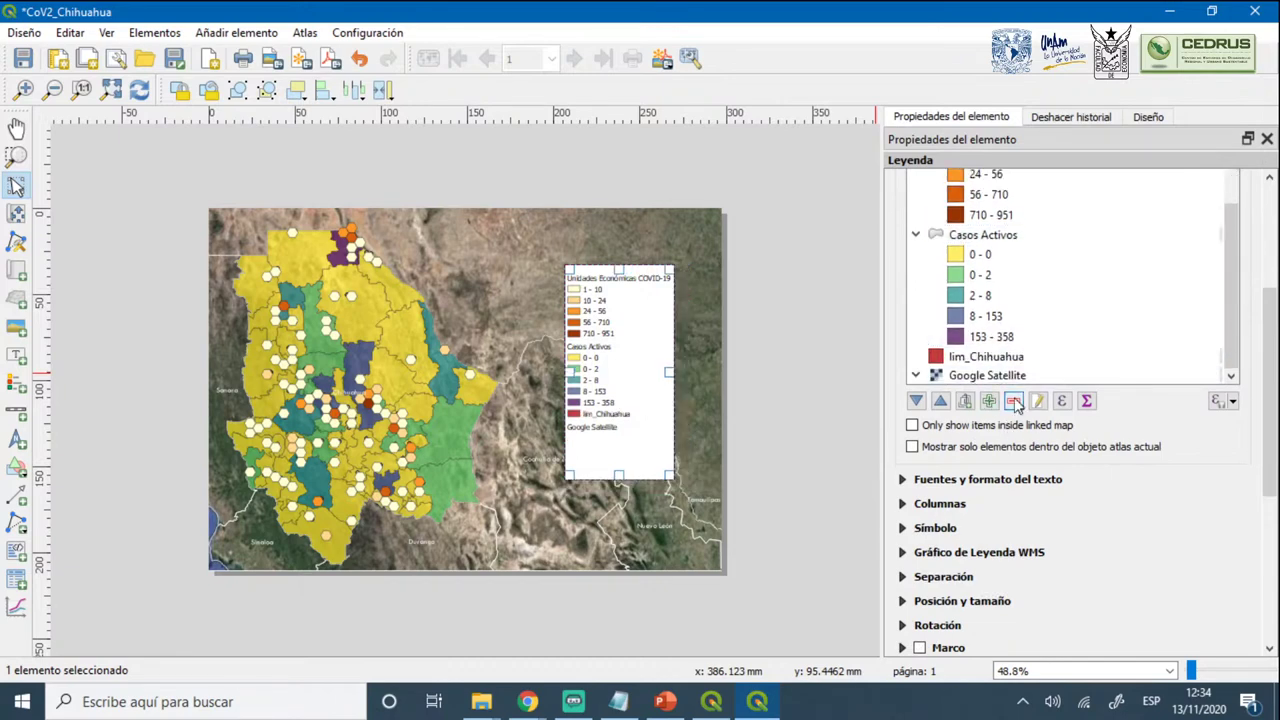
pyautogui.click(990, 358)
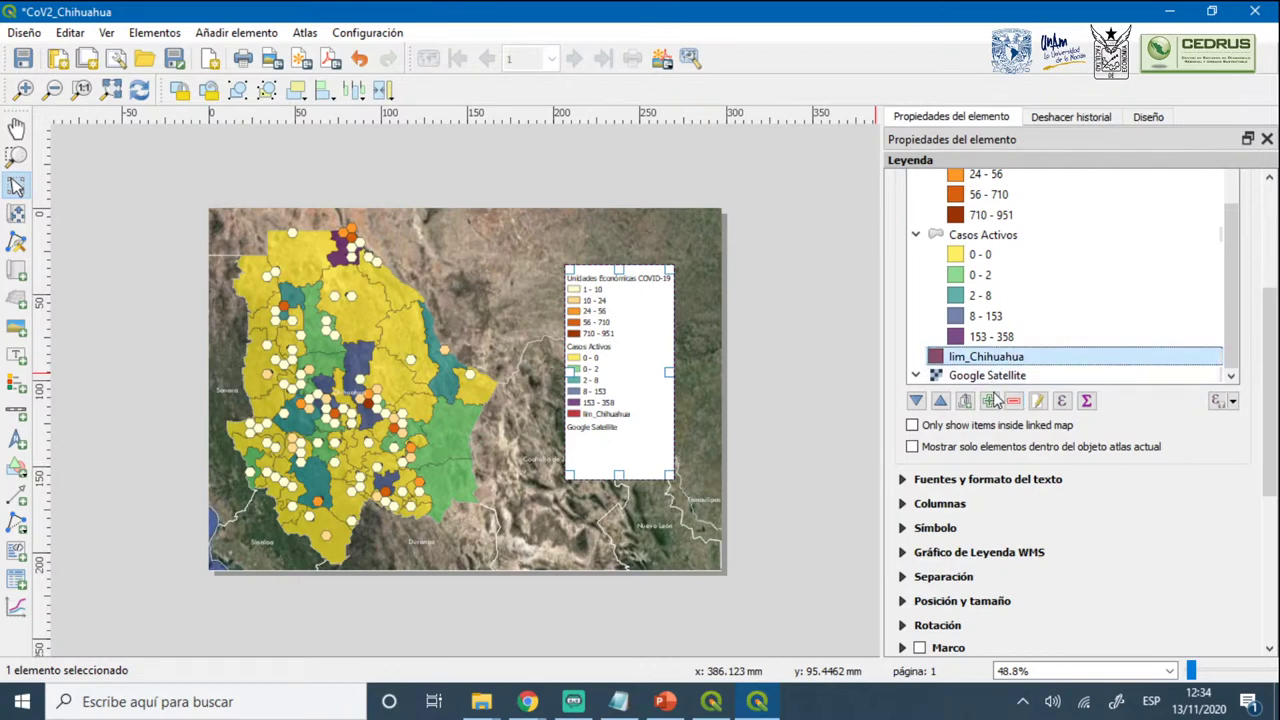
pyautogui.click(1010, 401)
pyautogui.click(995, 375)
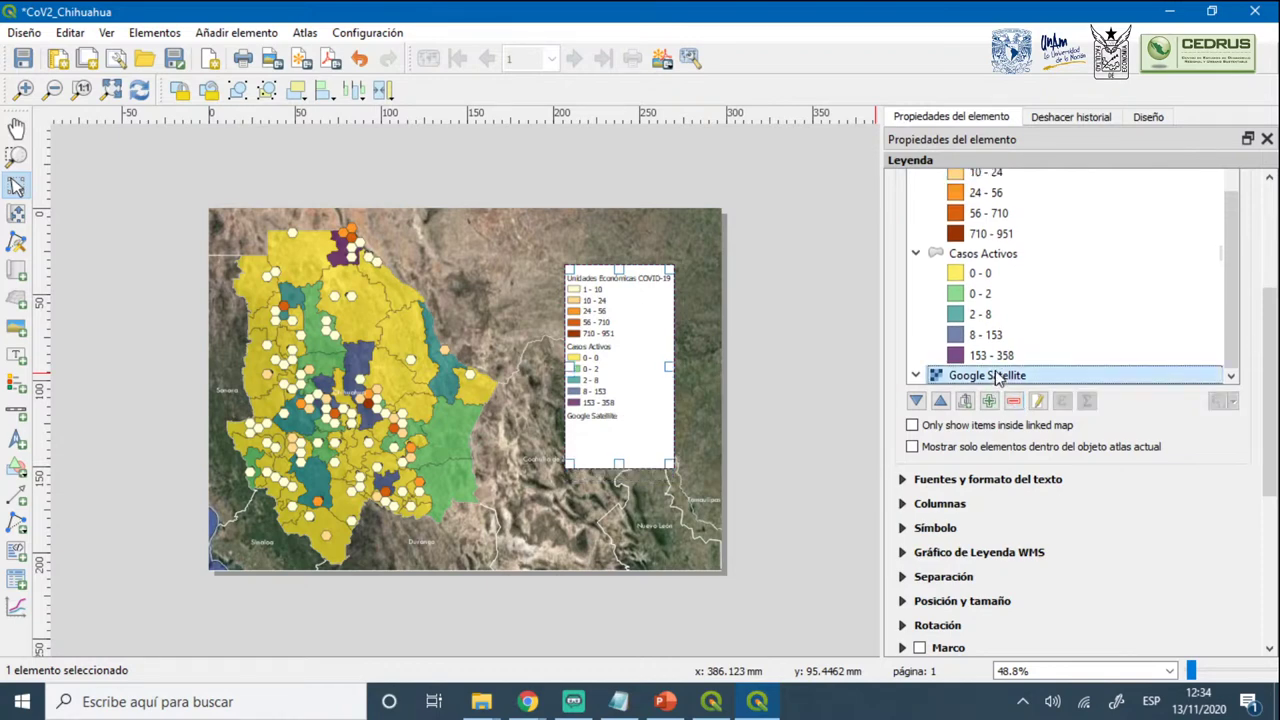
pyautogui.click(1014, 401)
pyautogui.moveTo(637, 339)
pyautogui.mouseDown()
pyautogui.moveTo(618, 366)
pyautogui.moveTo(630, 337)
pyautogui.mouseUp()
# Give the legend the title "Simbología"
pyautogui.scroll(5, 1262, 384)
pyautogui.click(1015, 215)
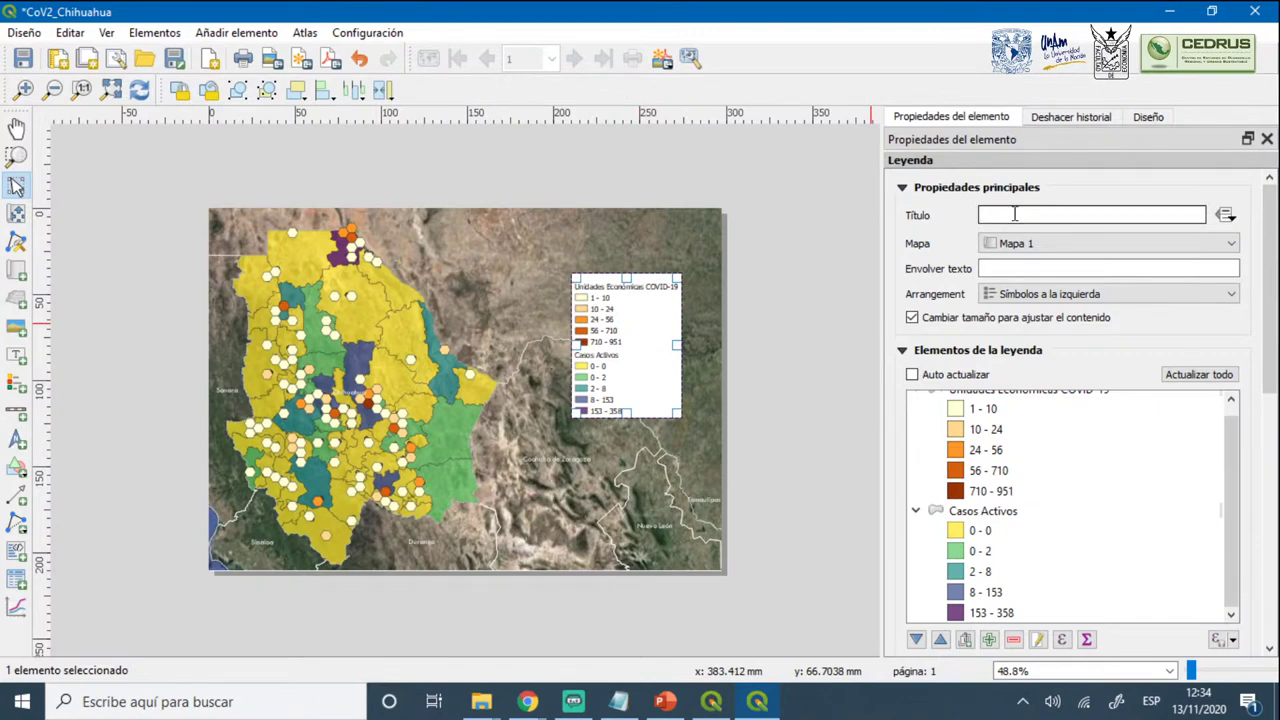
pyautogui.write('Simbología')
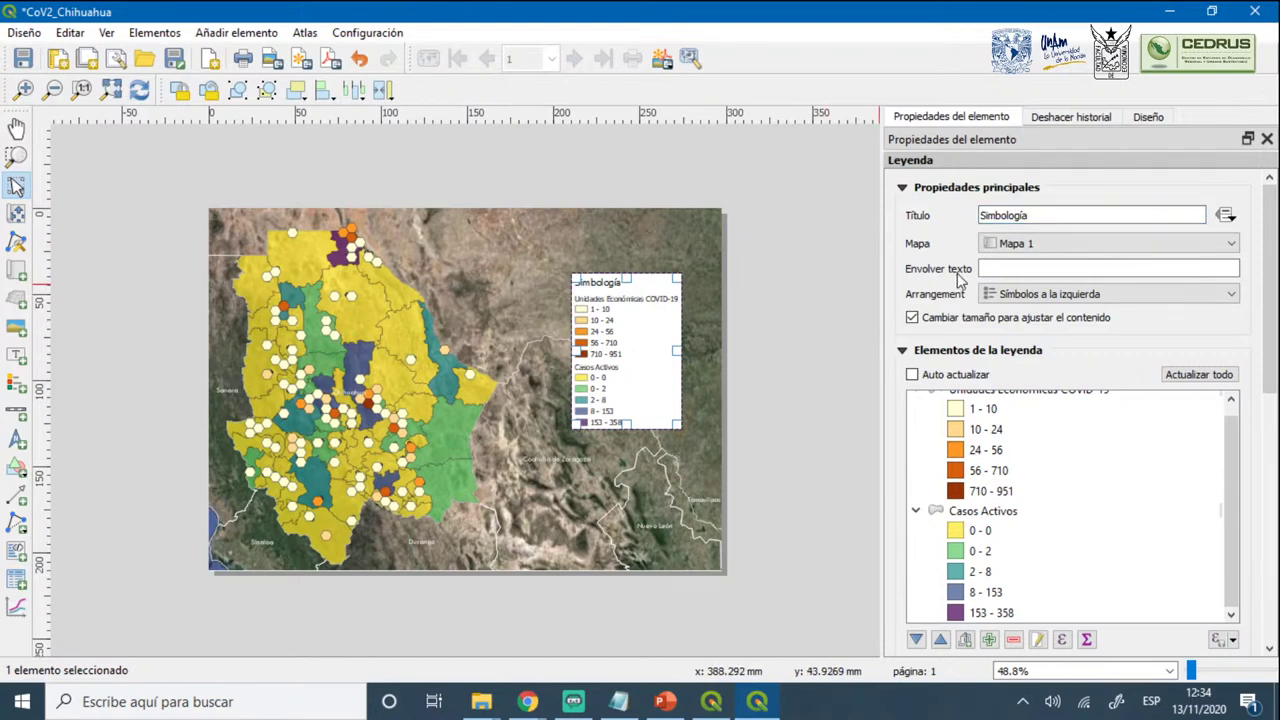
# Set the legend's font color to white (#ffffff) in its text formatting
pyautogui.moveTo(1268, 255); pyautogui.dragTo(1268, 408)
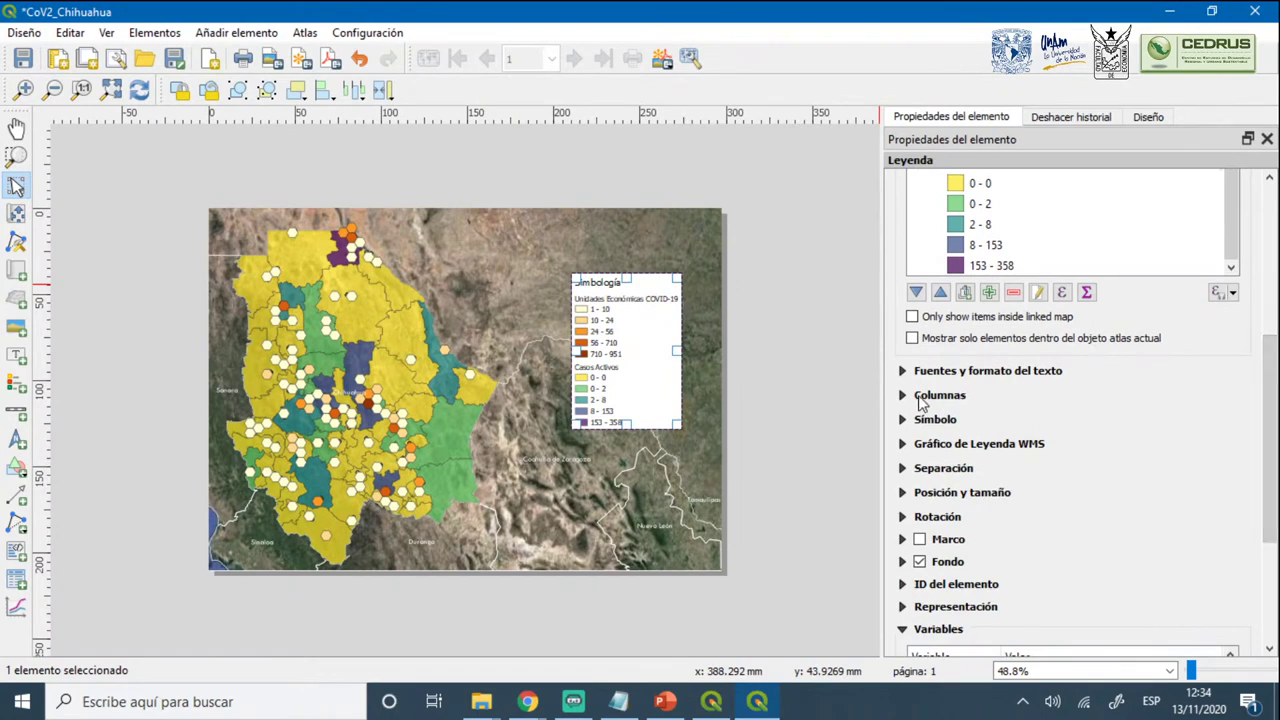
pyautogui.click(902, 371)
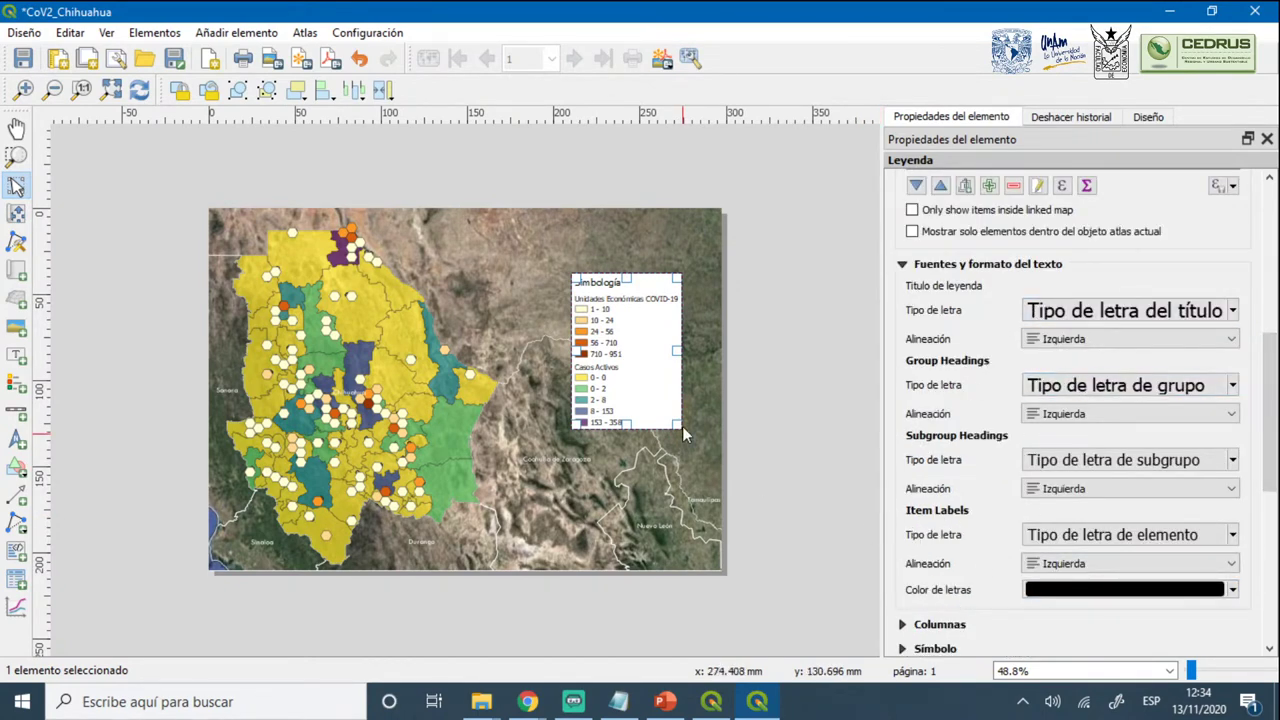
pyautogui.click(1095, 592)
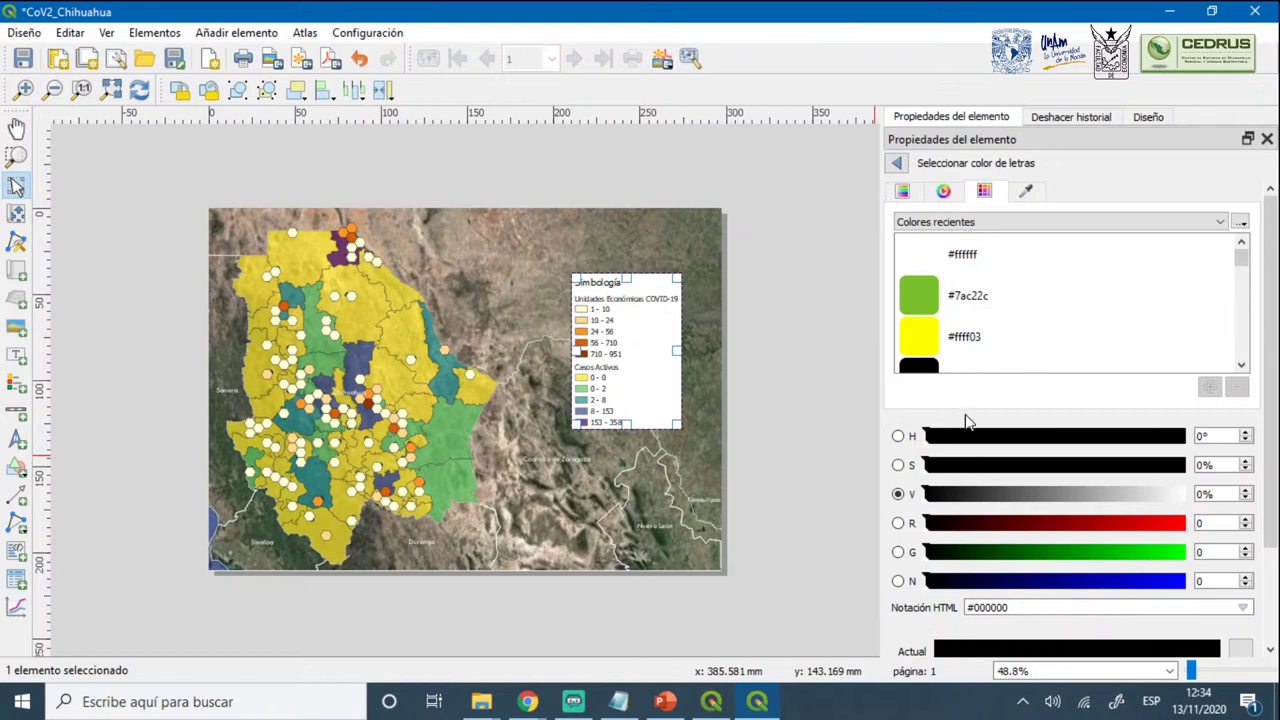
pyautogui.click(925, 262)
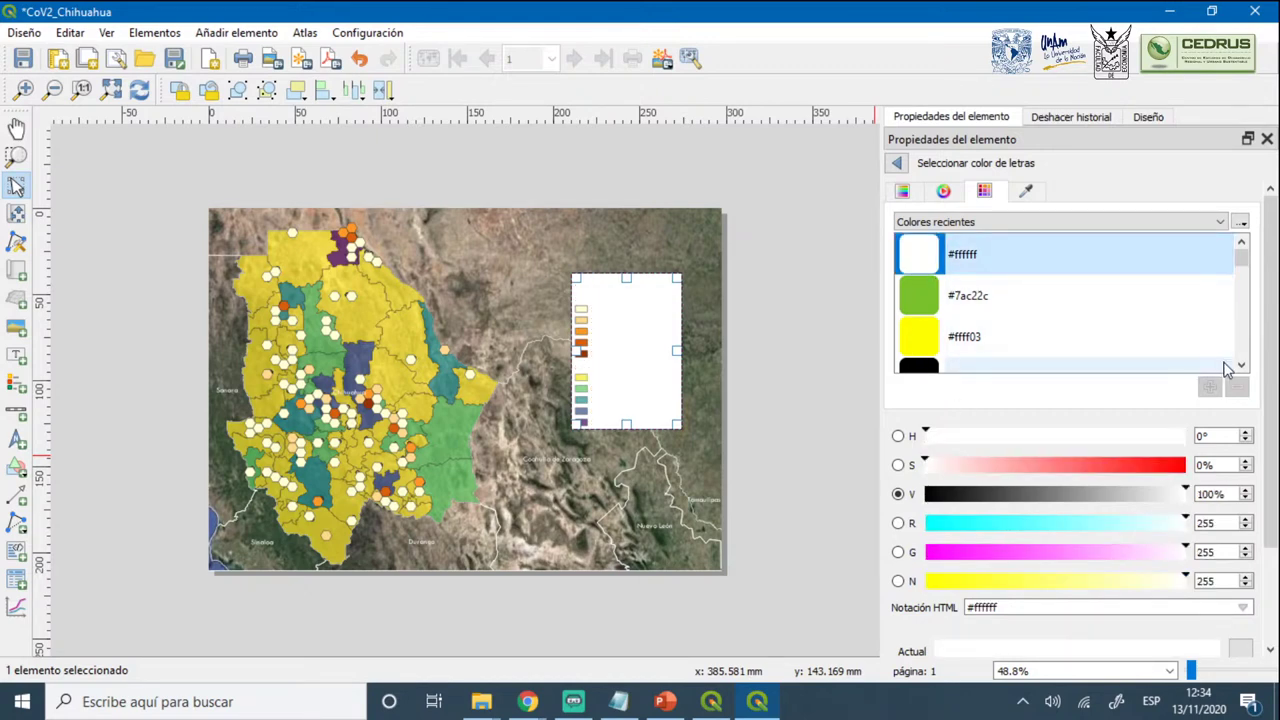
pyautogui.scroll(-3, 1272, 368)
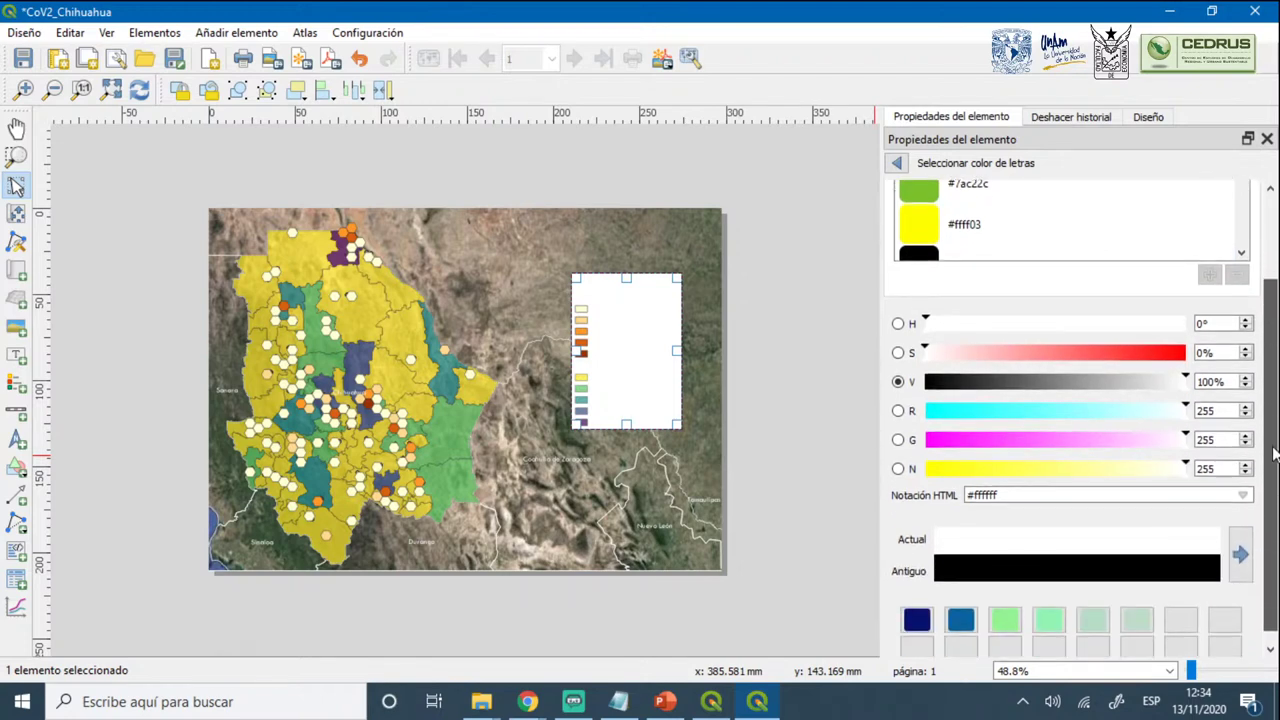
pyautogui.scroll(3, 1272, 368)
pyautogui.click(901, 164)
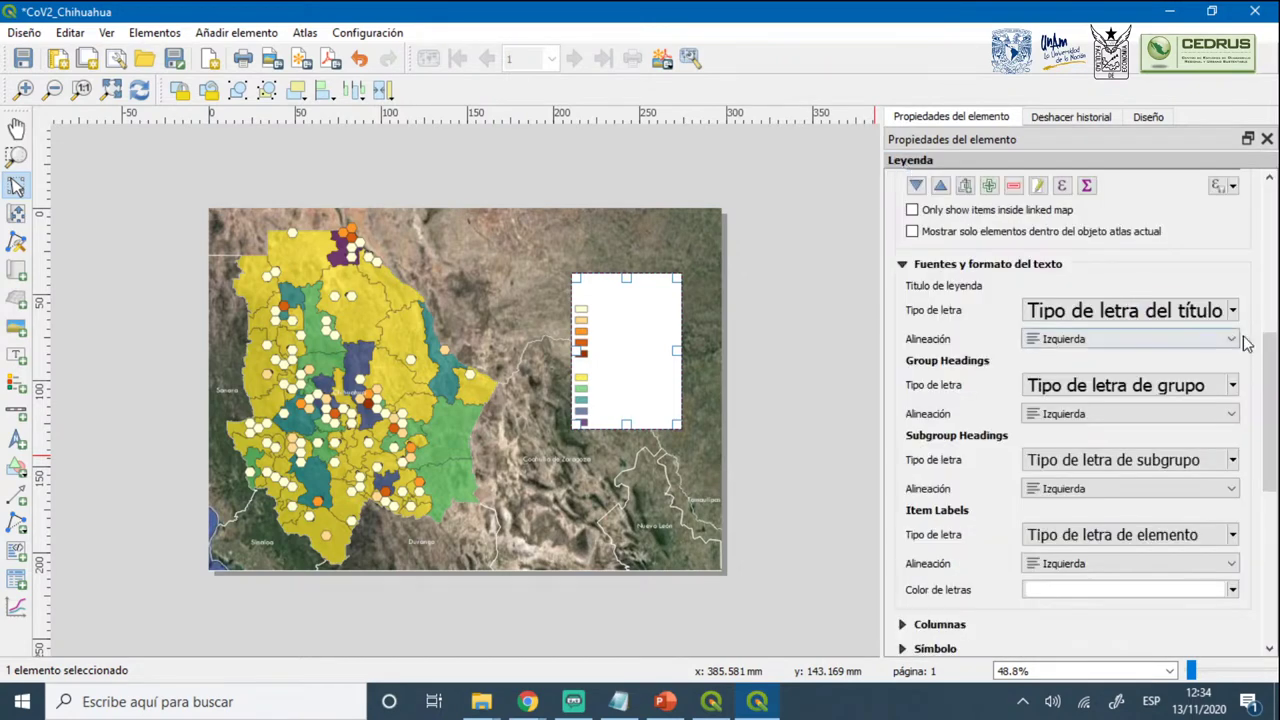
# Turn off the legend's background and move the legend up over the imagery
pyautogui.scroll(-10, 912, 420)
pyautogui.click(919, 337)
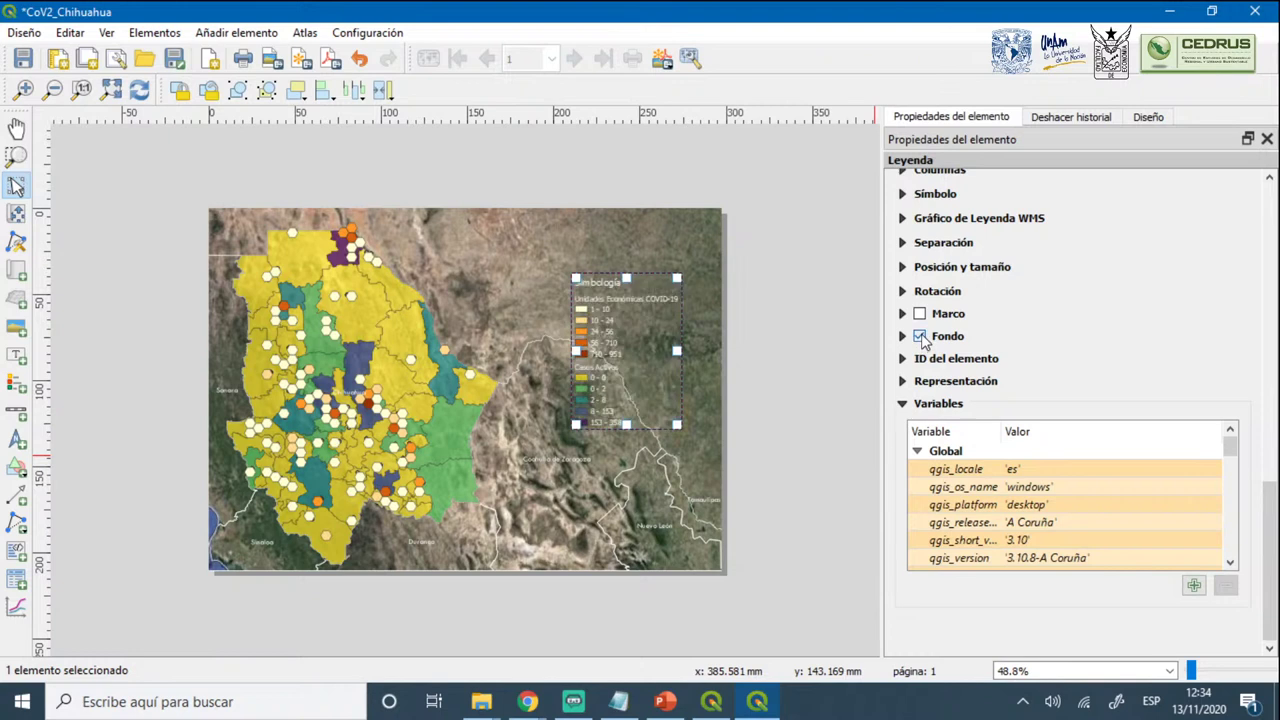
pyautogui.moveTo(617, 333)
pyautogui.mouseDown()
pyautogui.moveTo(627, 281)
pyautogui.moveTo(601, 303)
pyautogui.moveTo(614, 313)
pyautogui.mouseUp()
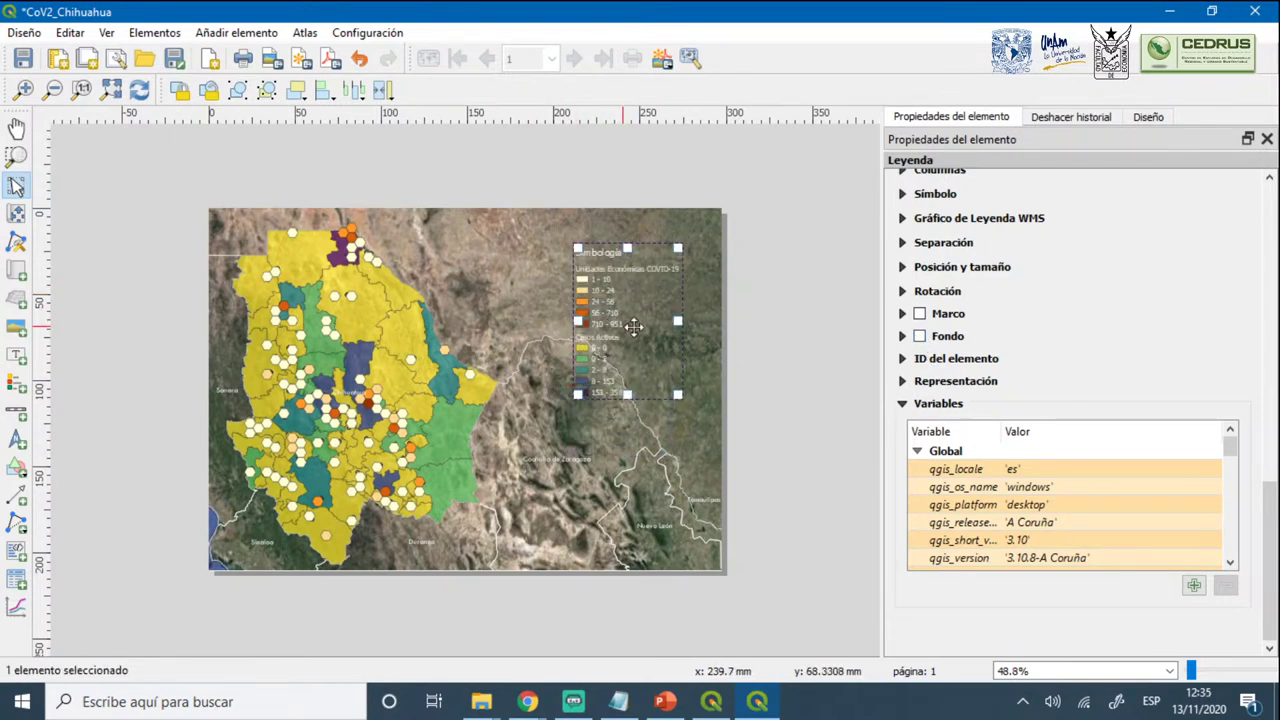
# Set the legend's item label font size to 26 and shift the legend slightly toward the page's right edge
pyautogui.moveTo(1277, 530); pyautogui.dragTo(1277, 425)
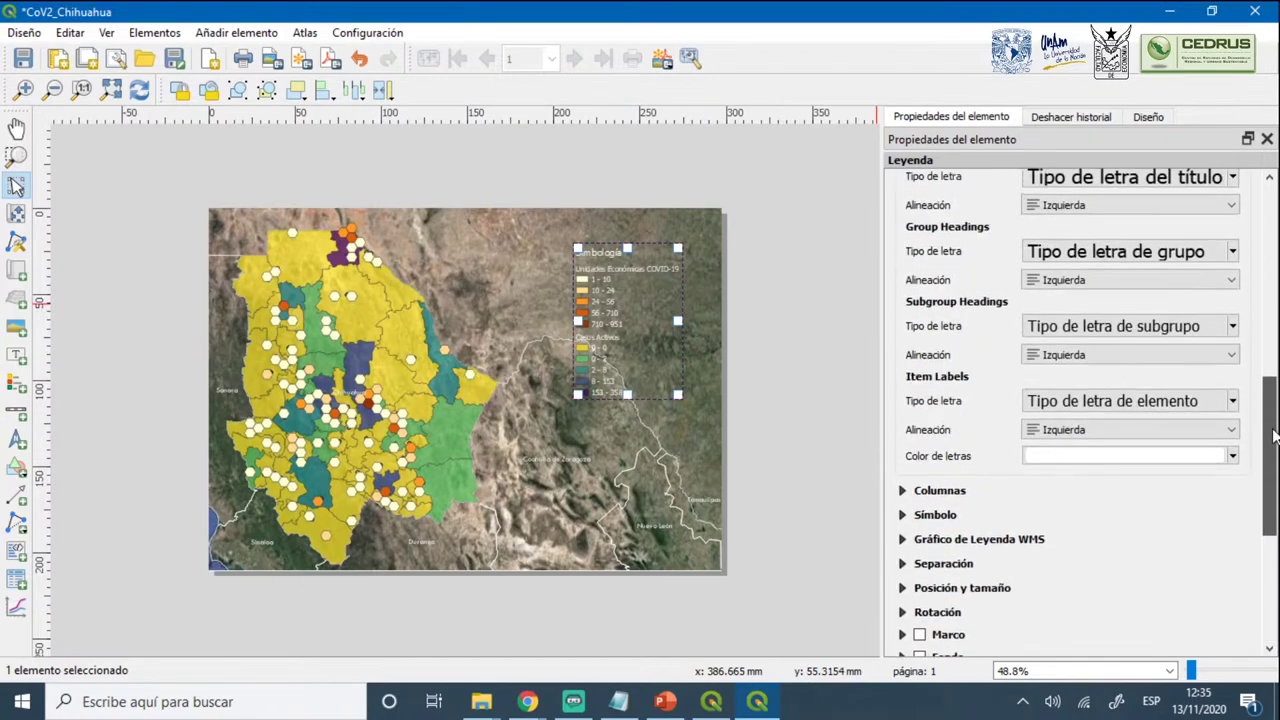
pyautogui.click(1060, 405)
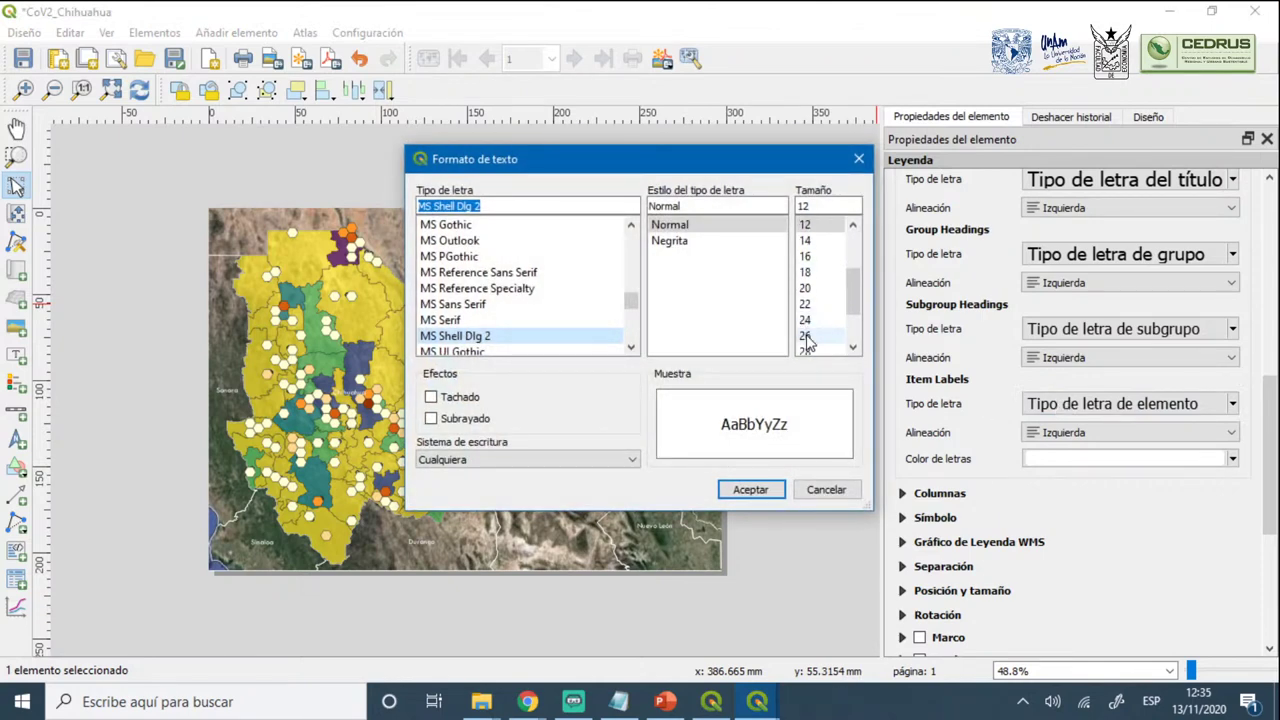
pyautogui.click(807, 335)
pyautogui.click(749, 489)
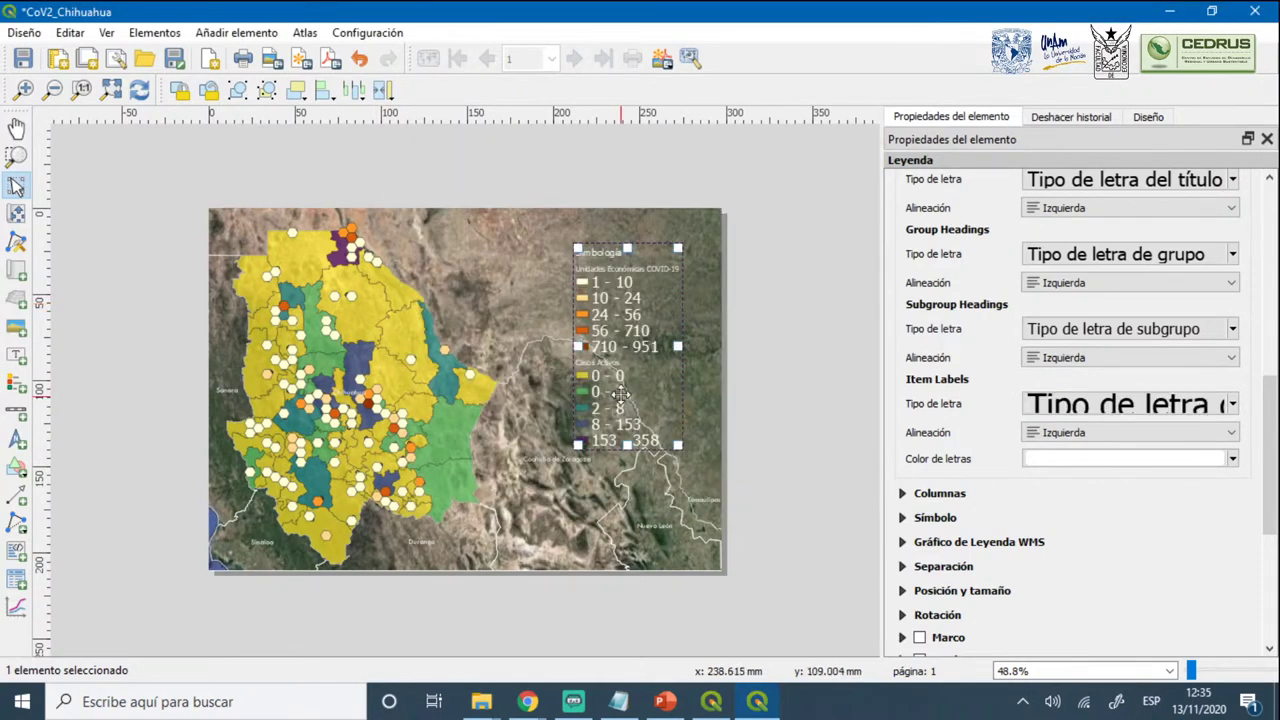
pyautogui.moveTo(621, 395)
pyautogui.mouseDown()
pyautogui.moveTo(624, 375)
pyautogui.moveTo(632, 393)
pyautogui.mouseUp()
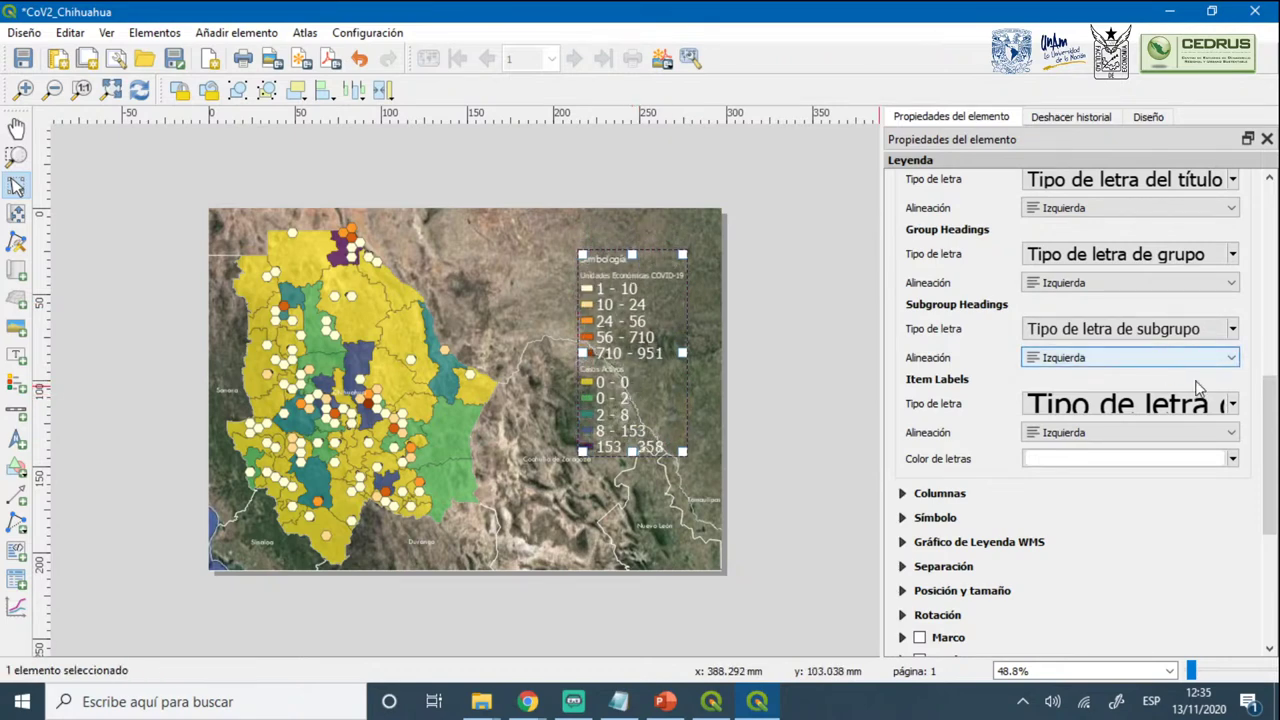
# Set the legend's item label font size to 22 and shift the legend slightly away from the page's right edge
pyautogui.click(1092, 418)
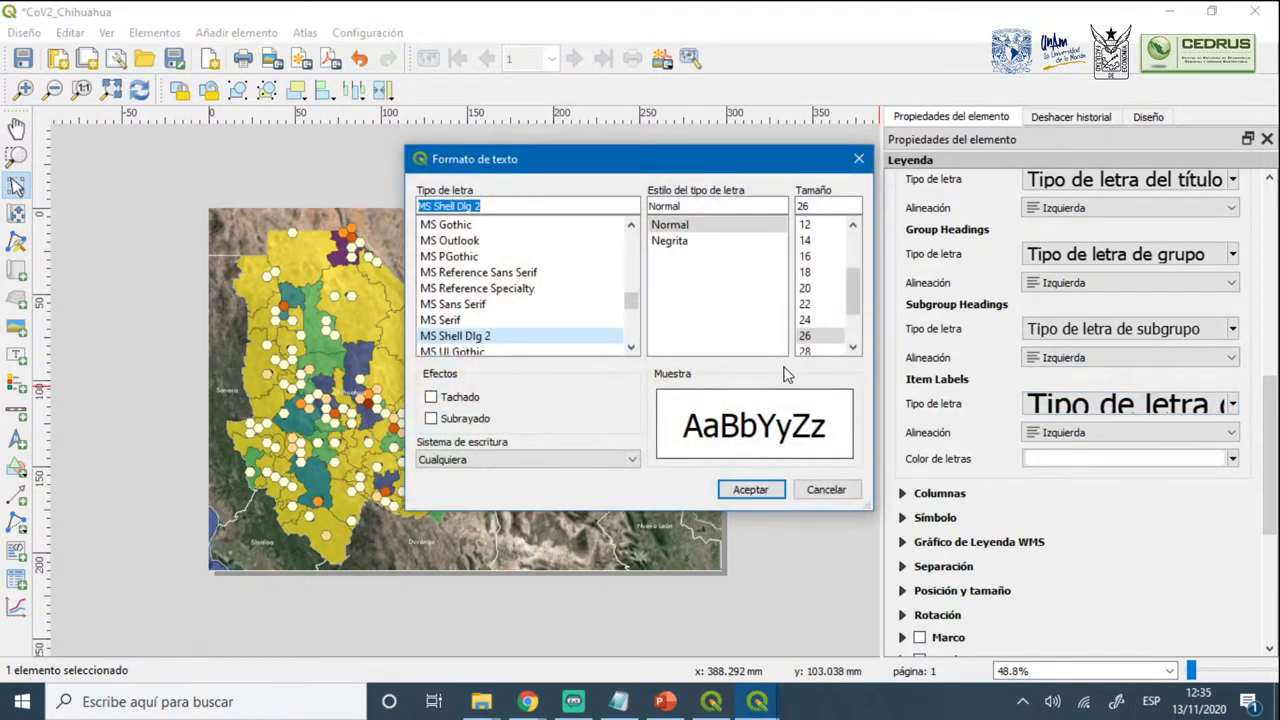
pyautogui.click(806, 320)
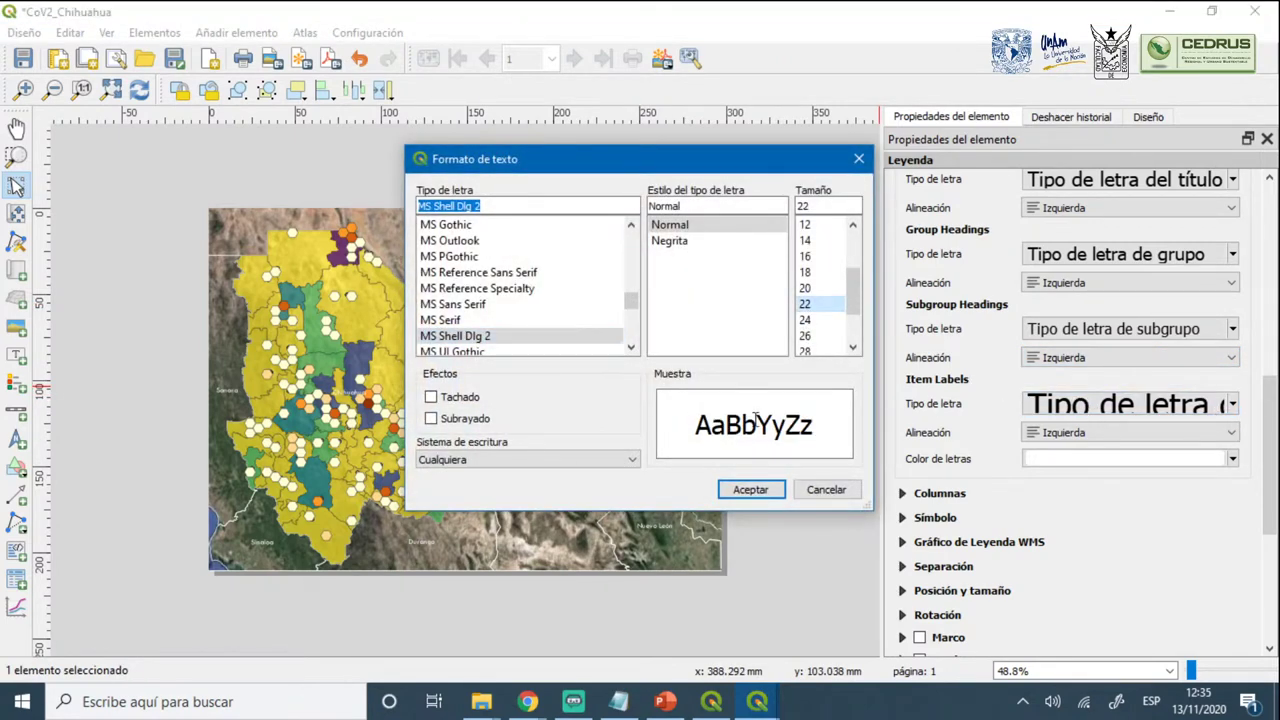
pyautogui.click(737, 491)
pyautogui.moveTo(627, 394)
pyautogui.mouseDown()
pyautogui.moveTo(601, 418)
pyautogui.moveTo(617, 393)
pyautogui.mouseUp()
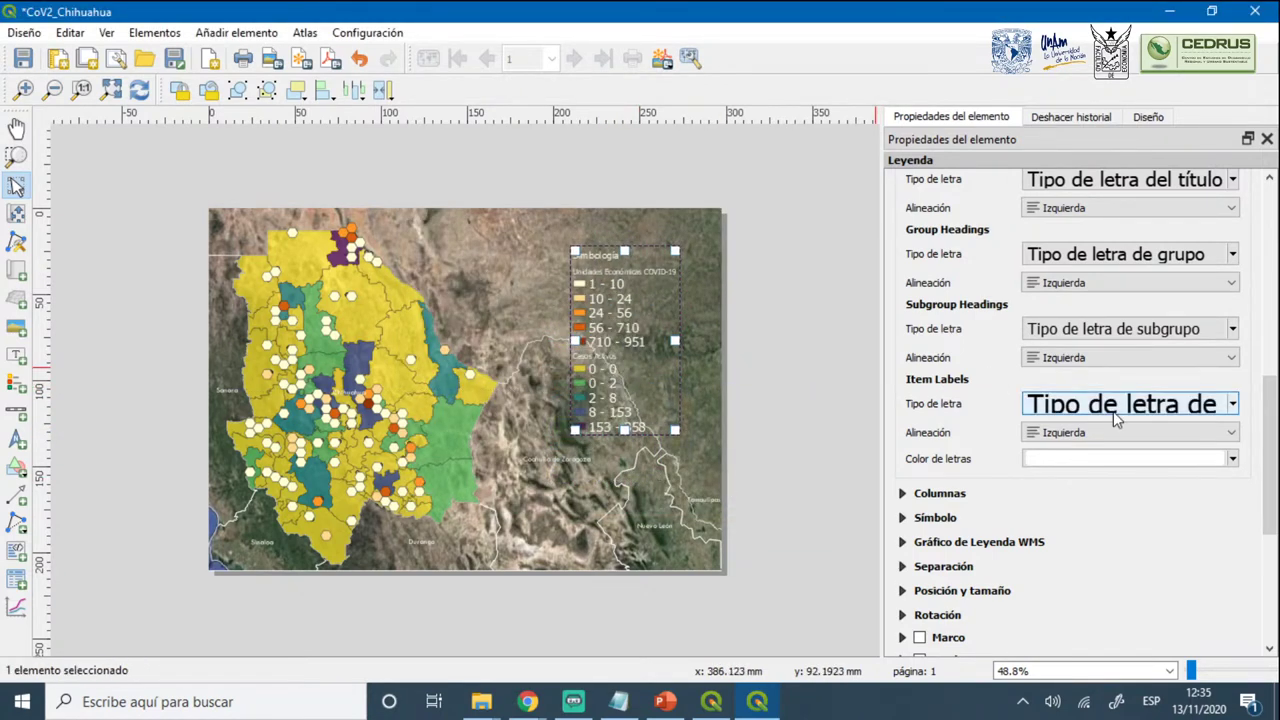
# Set the legend's subgroup headings to the Tw Cen MT font at size 16
pyautogui.scroll(3, 1272, 425)
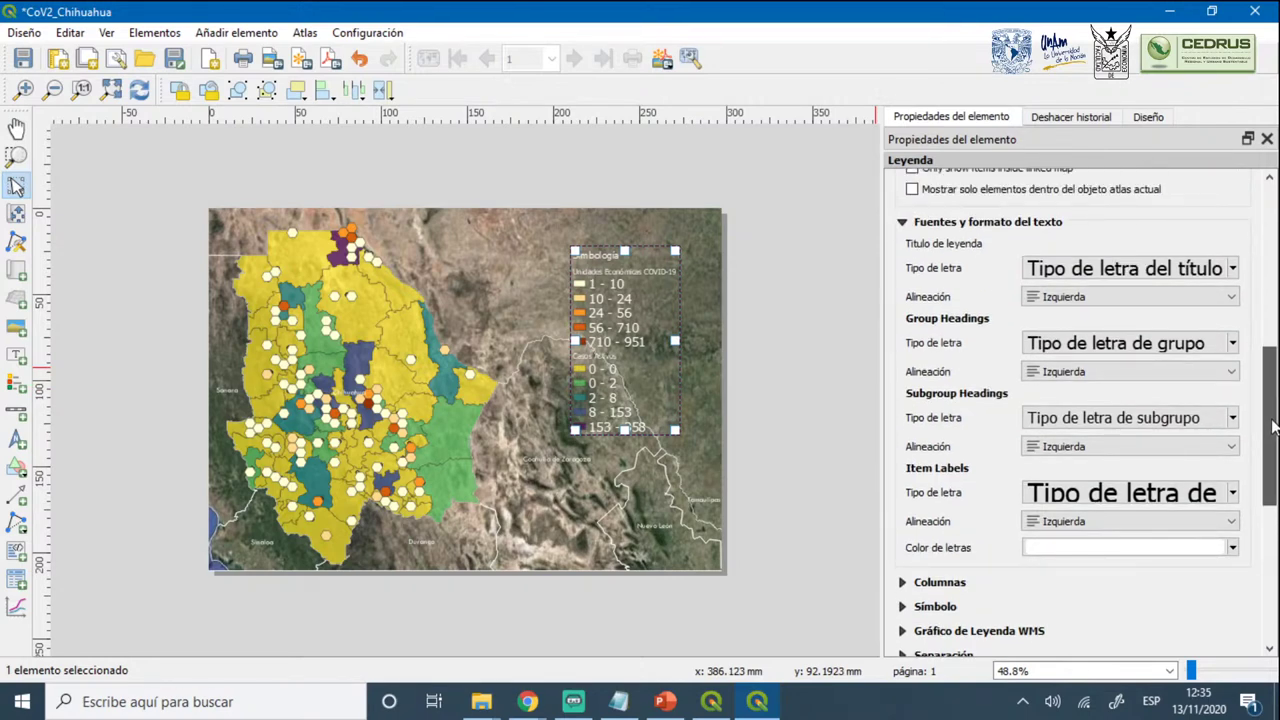
pyautogui.moveTo(1272, 425); pyautogui.dragTo(1275, 400)
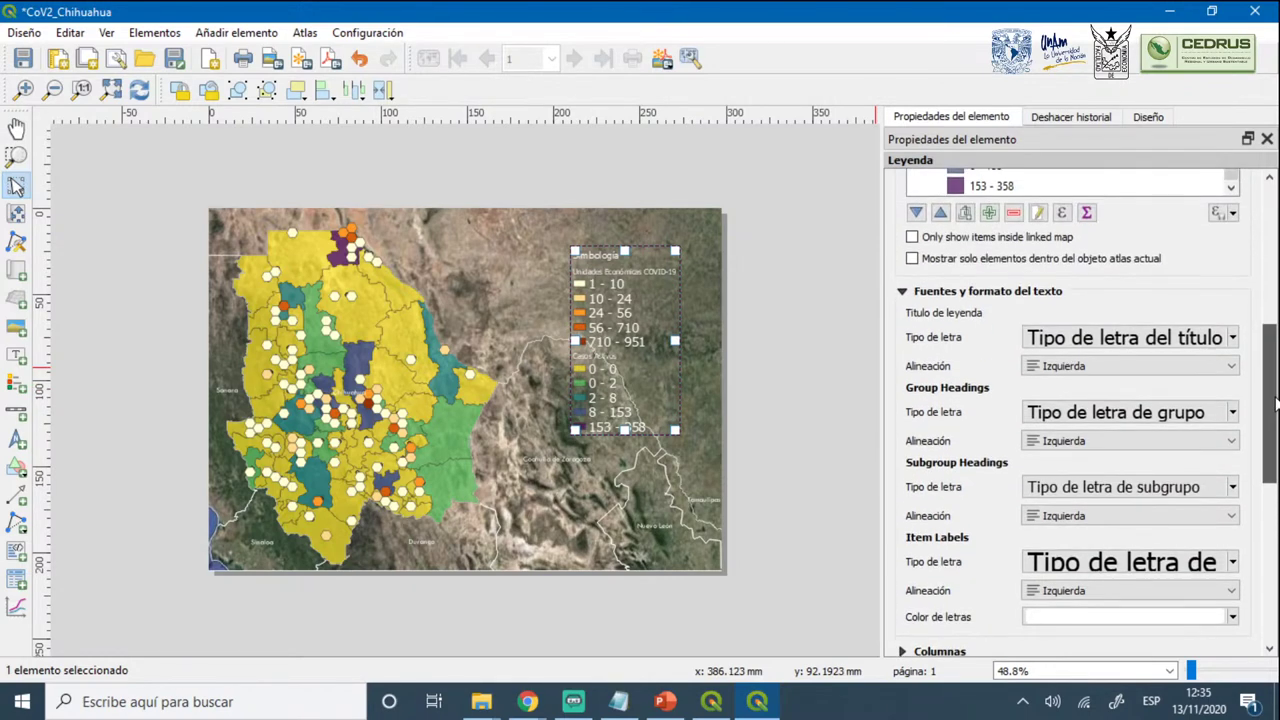
pyautogui.click(1075, 488)
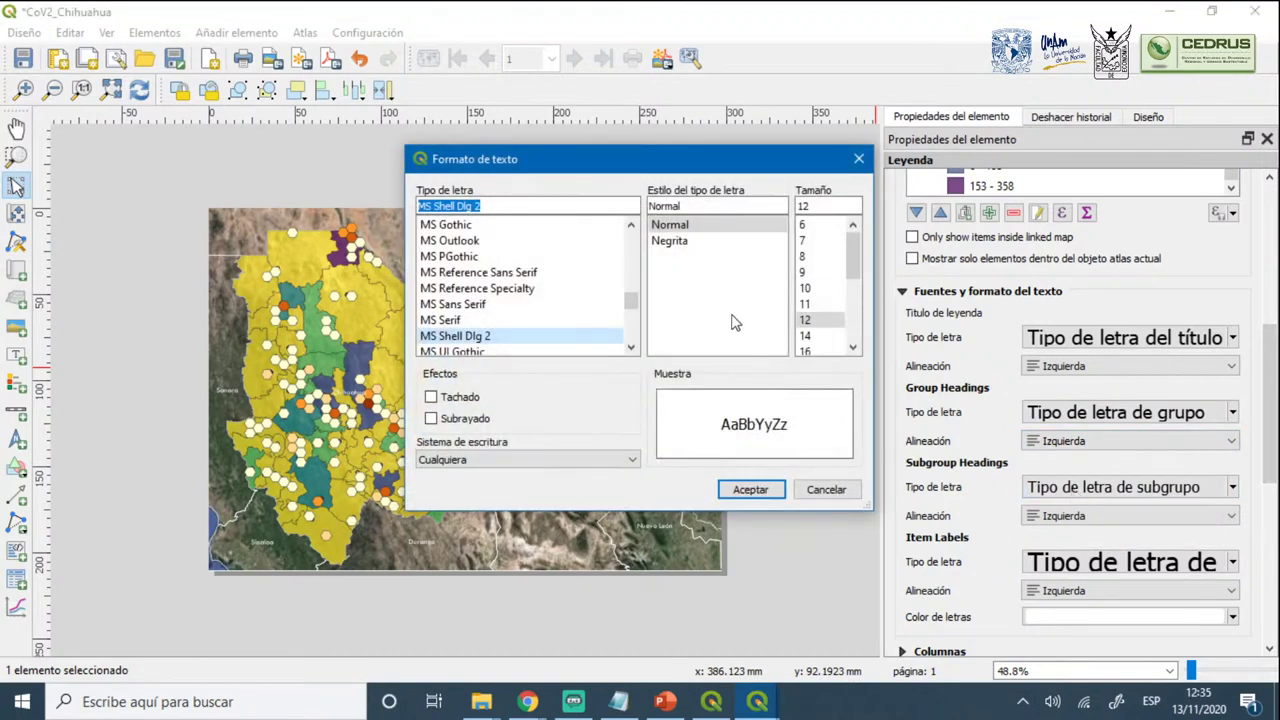
pyautogui.scroll(-5, 463, 337)
pyautogui.scroll(-12, 463, 337)
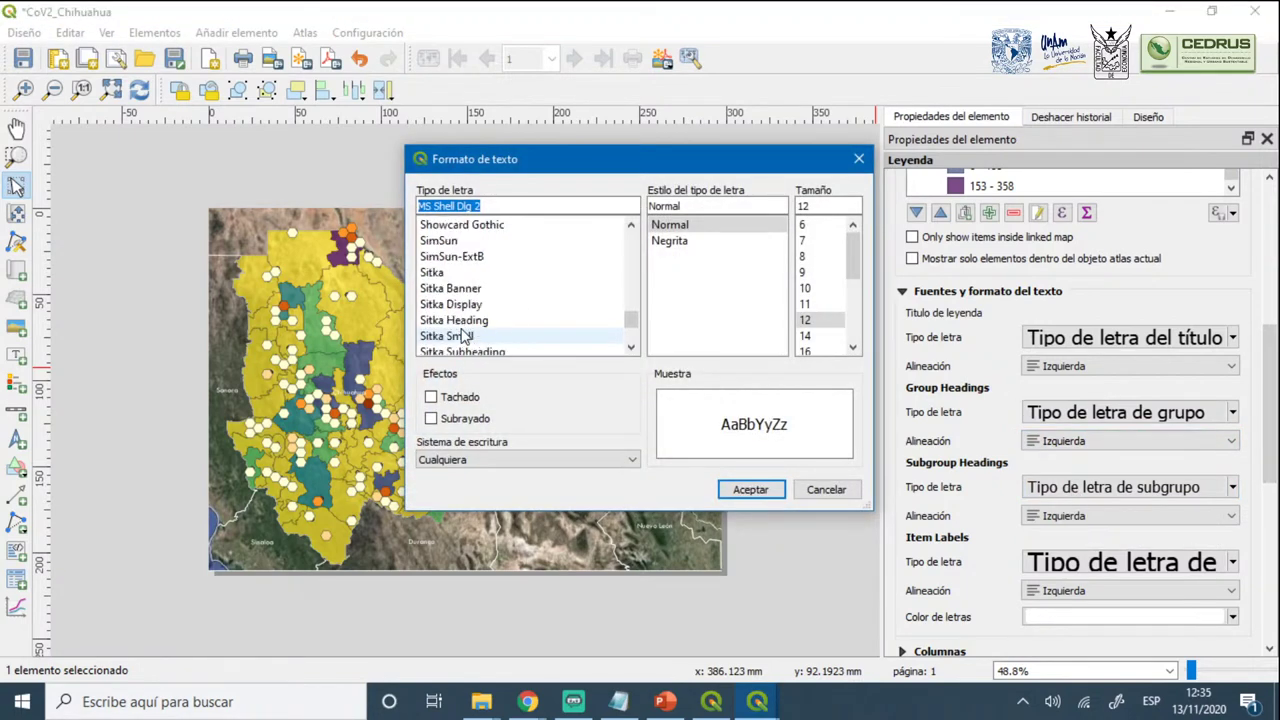
pyautogui.click(462, 321)
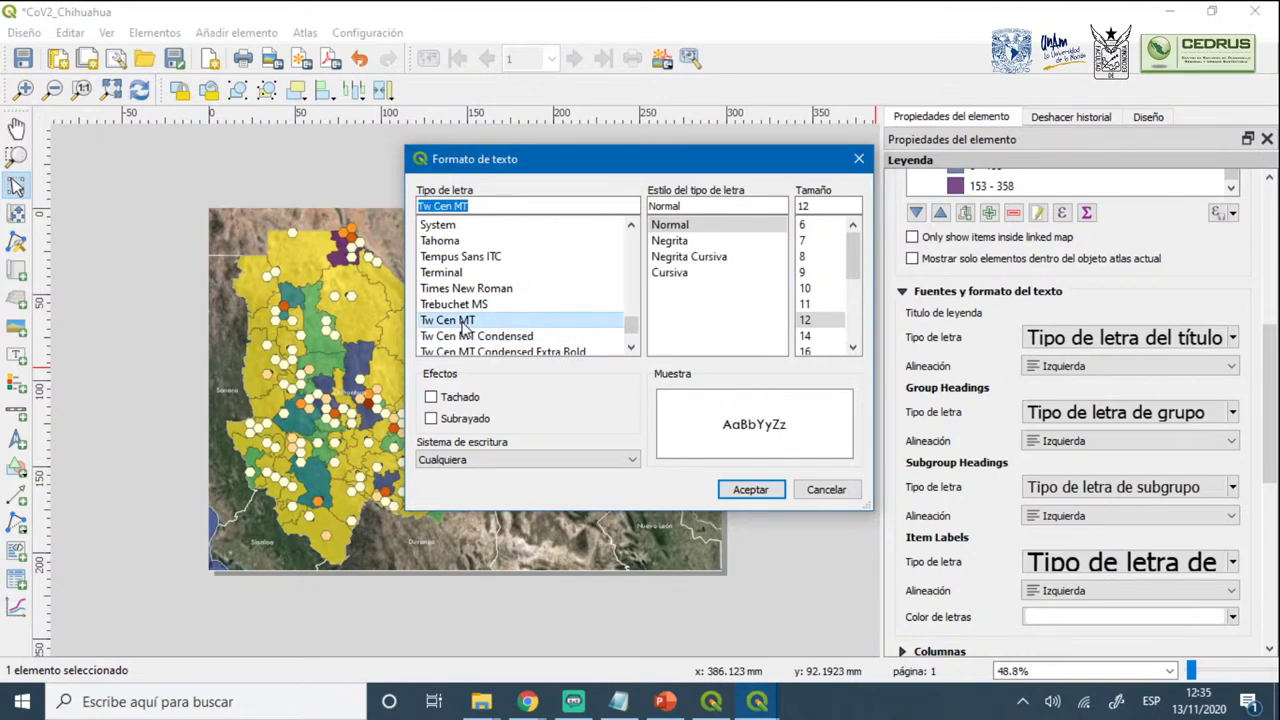
pyautogui.click(810, 346)
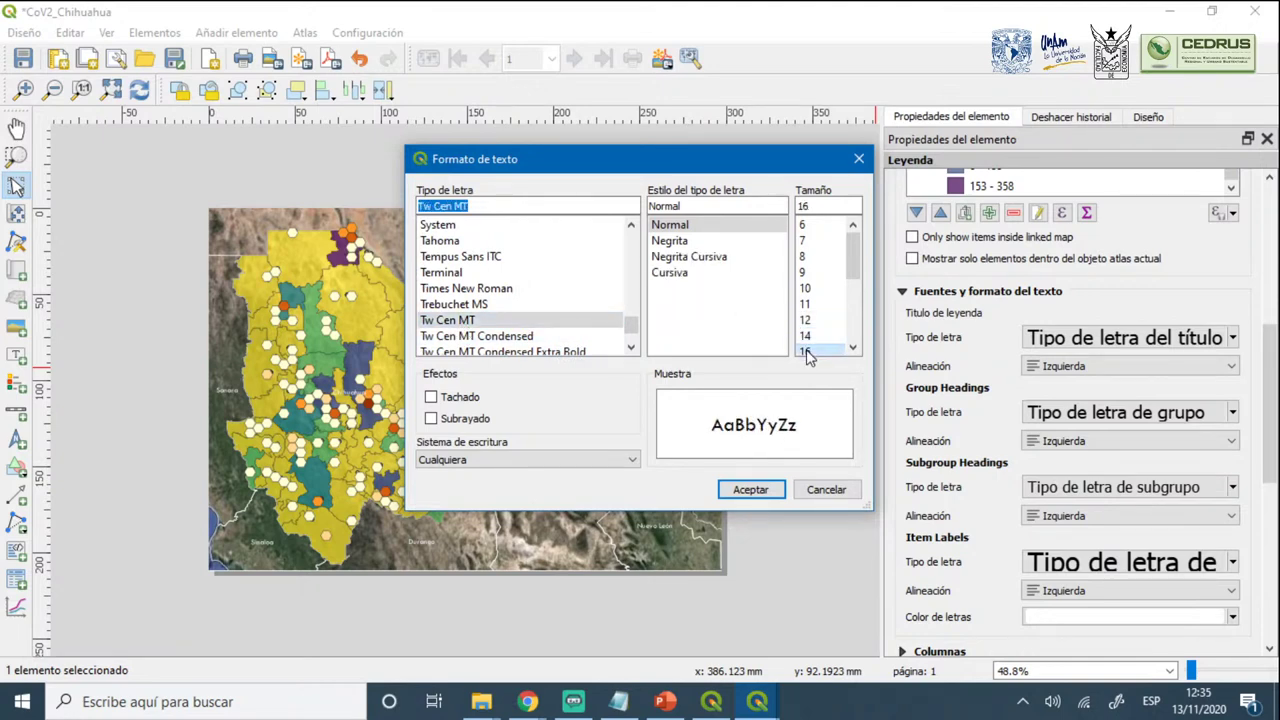
pyautogui.click(754, 490)
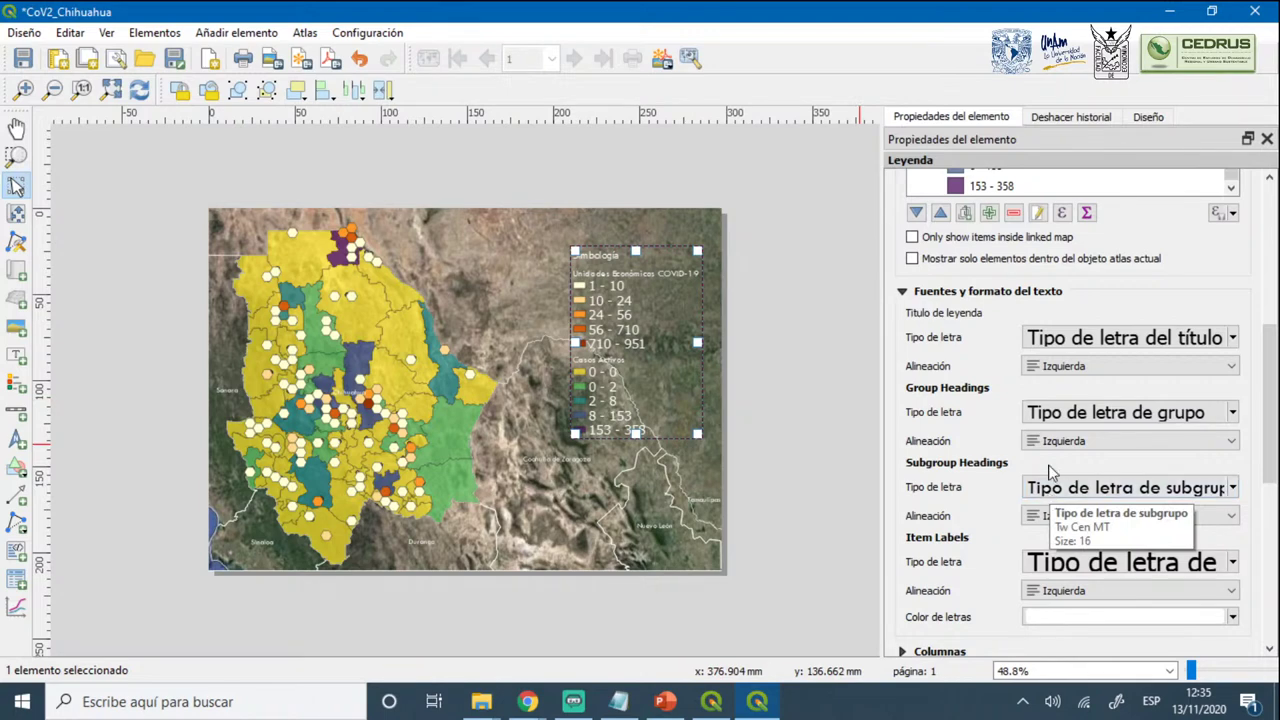
# Set the legend's group headings to the Tw Cen MT font at size 20
pyautogui.click(1090, 412)
pyautogui.scroll(-15, 583, 310)
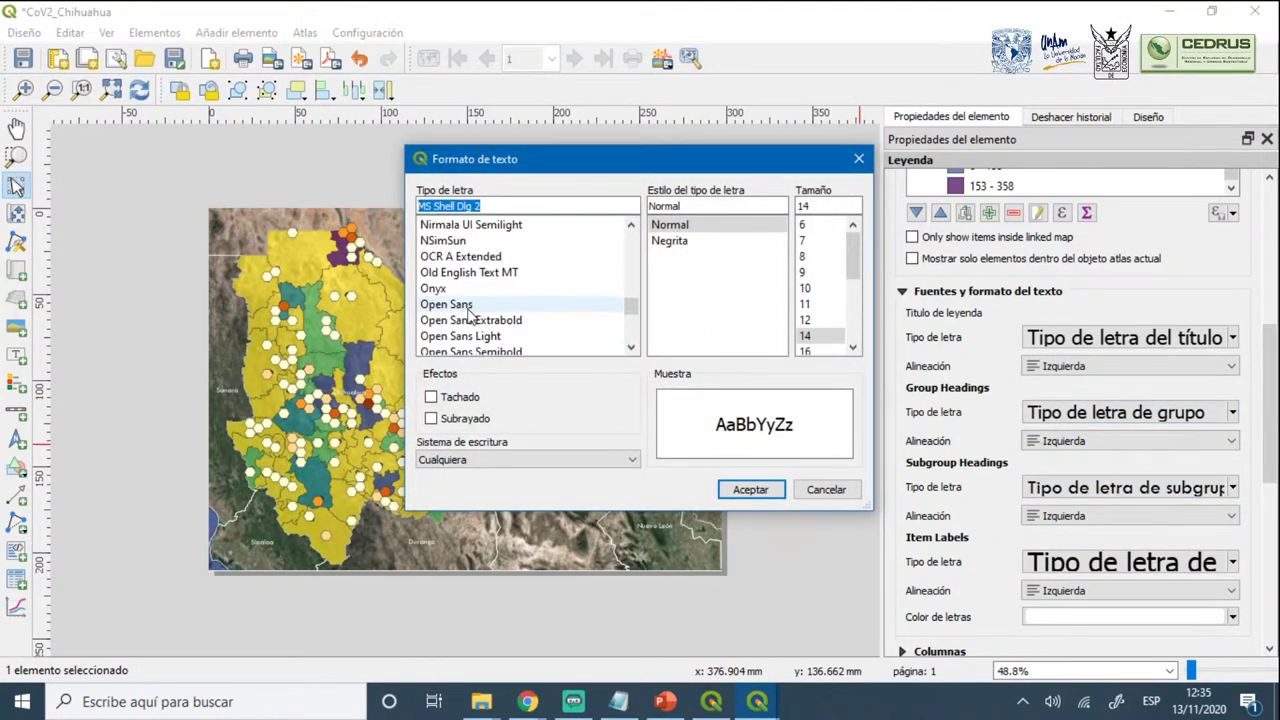
pyautogui.scroll(3, 452, 354)
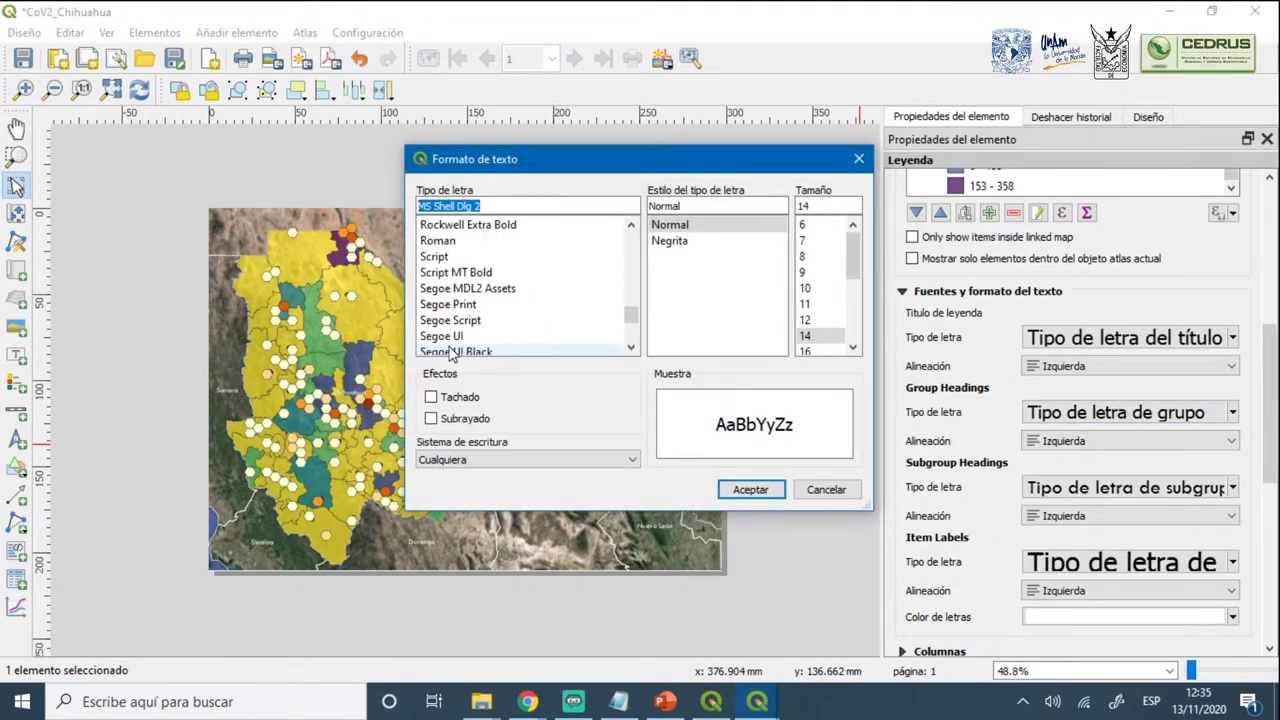
pyautogui.scroll(-13, 452, 354)
pyautogui.scroll(5, 452, 354)
pyautogui.scroll(1, 452, 354)
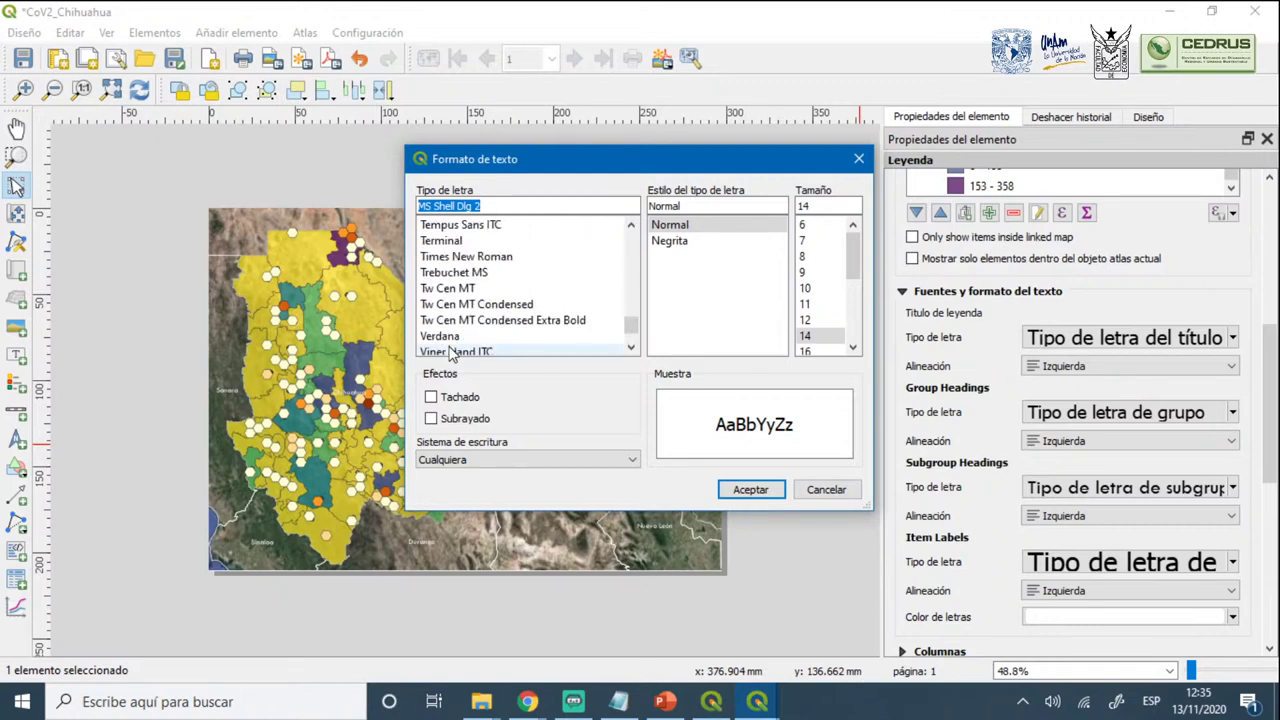
pyautogui.click(448, 288)
pyautogui.scroll(-1, 803, 350)
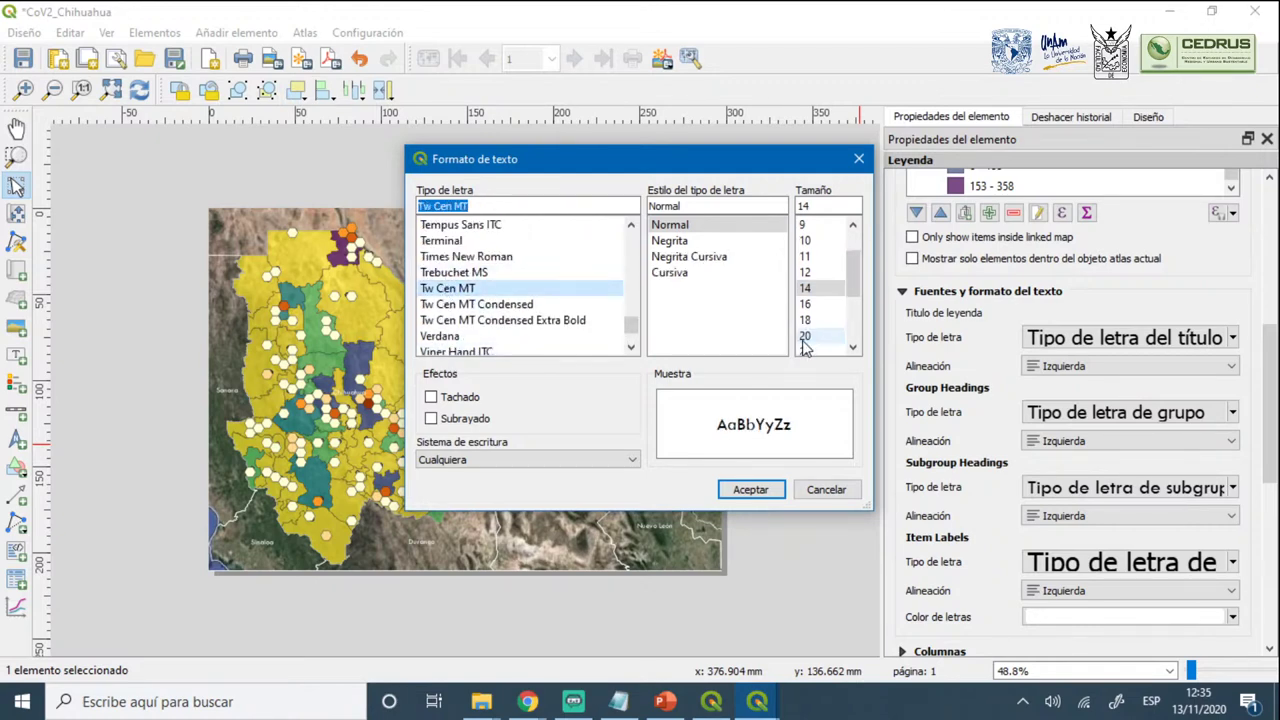
pyautogui.click(808, 336)
pyautogui.click(750, 489)
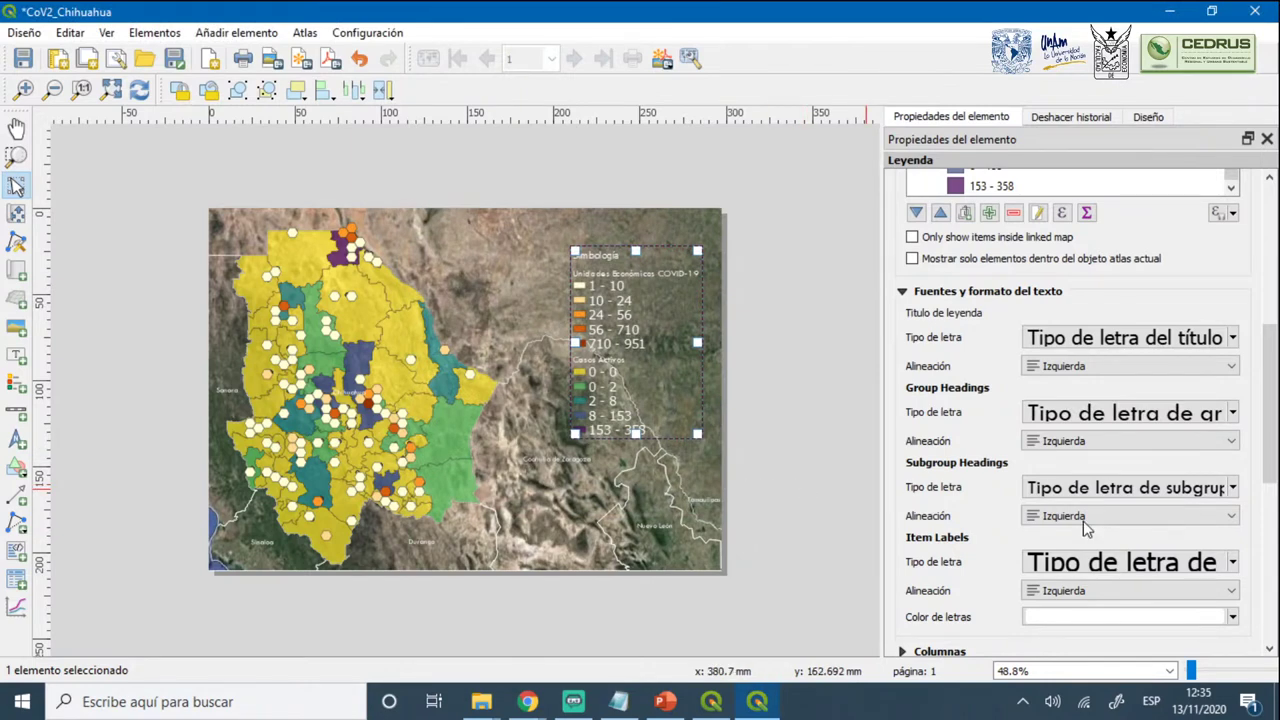
# Set the legend title's font to Tw Cen MT at size 18, move the legend lower on the page, and refresh the view
pyautogui.click(1269, 466)
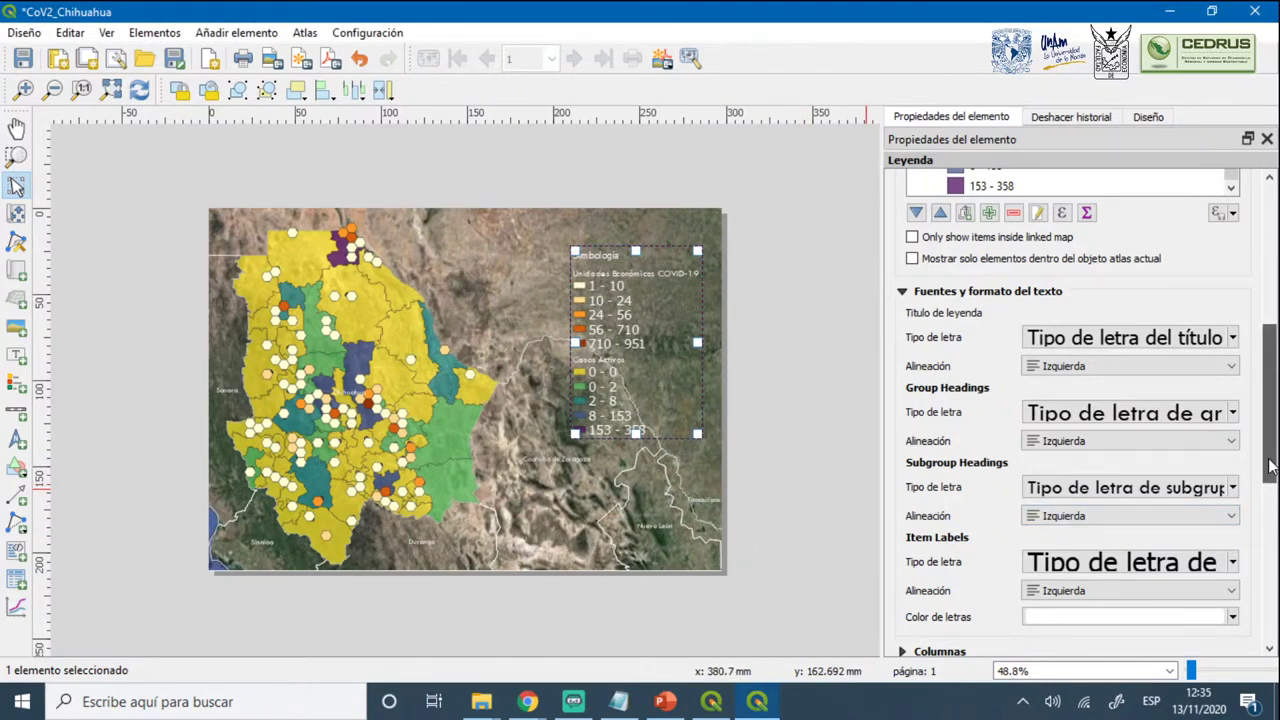
pyautogui.moveTo(1269, 466); pyautogui.dragTo(1269, 491)
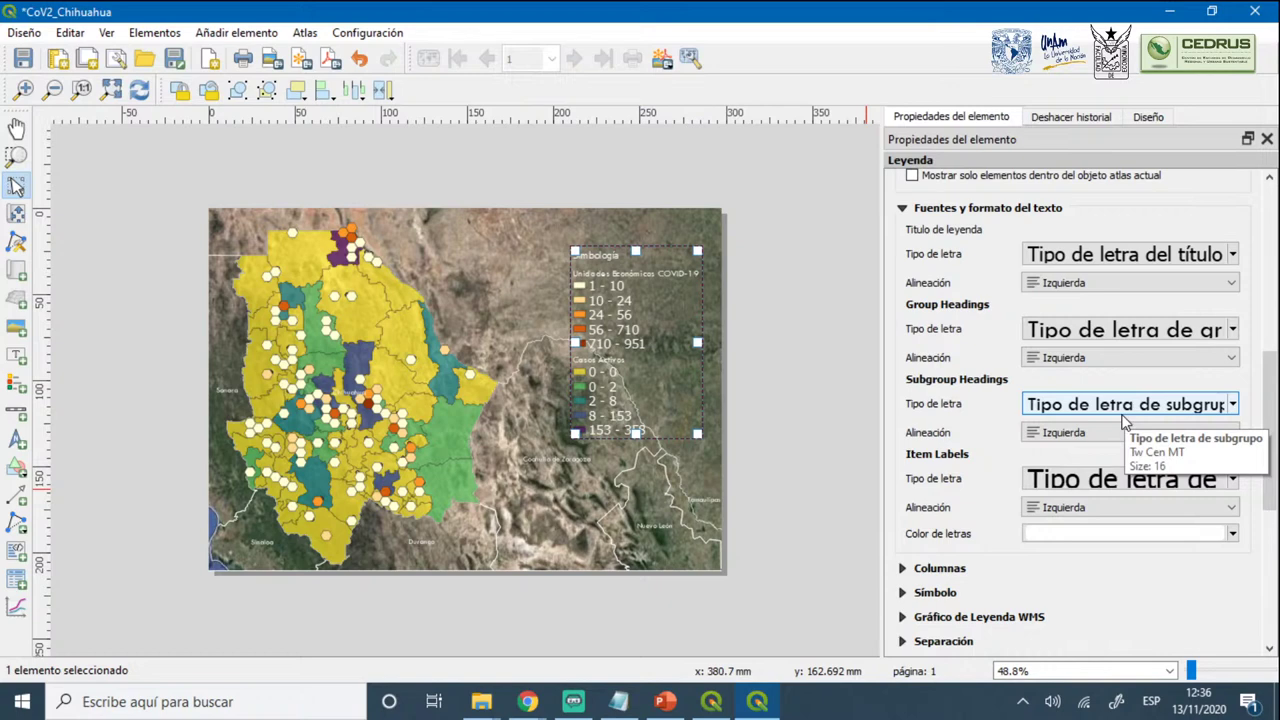
pyautogui.click(1110, 257)
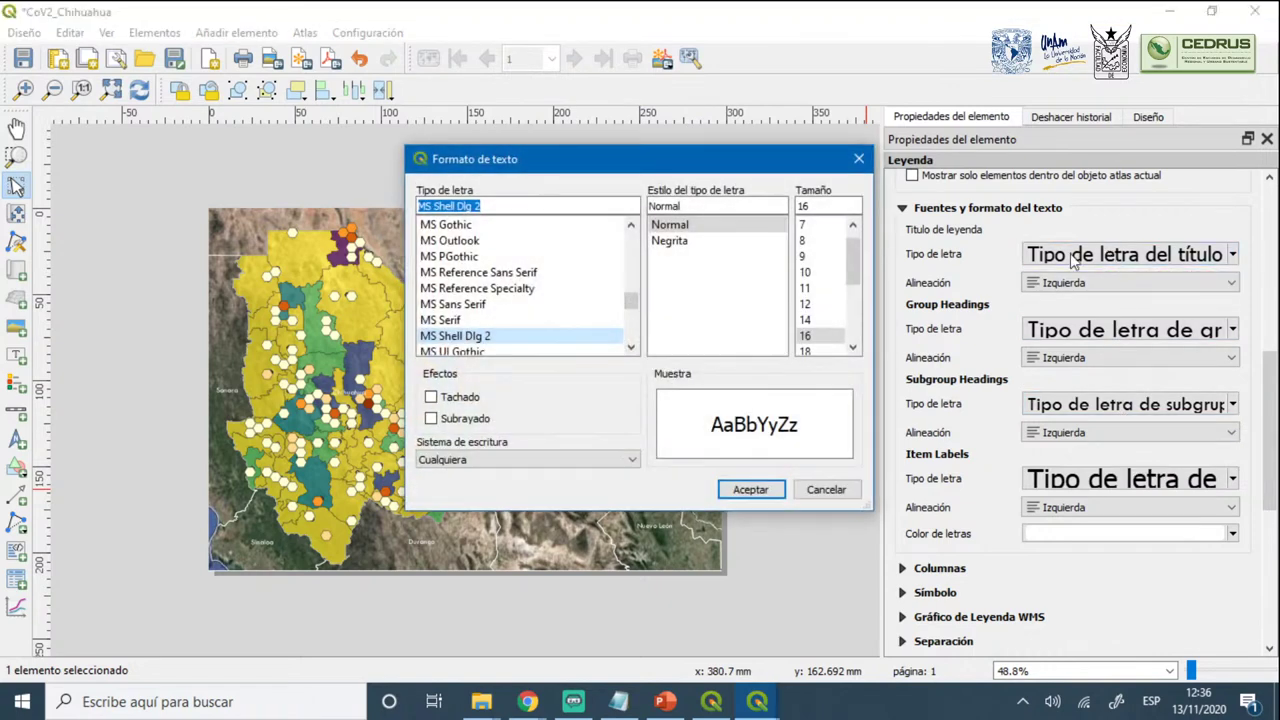
pyautogui.scroll(-5, 520, 320)
pyautogui.scroll(-4, 473, 328)
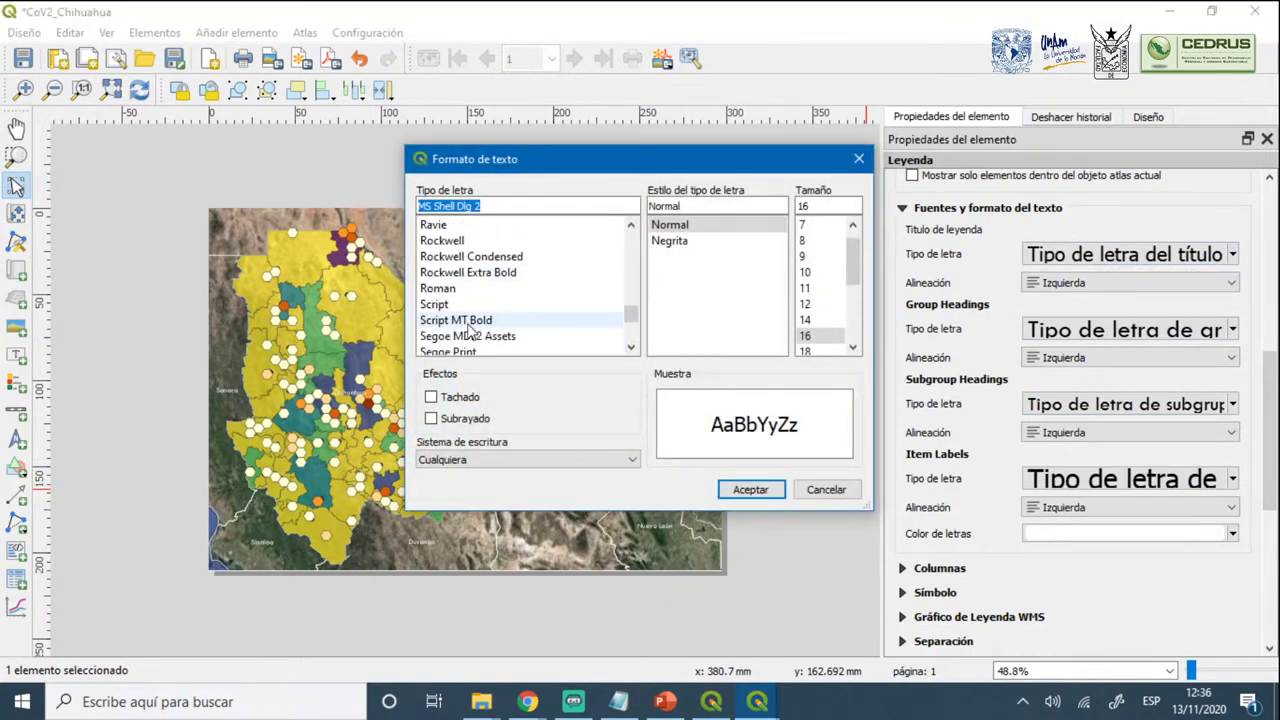
pyautogui.scroll(-15, 470, 330)
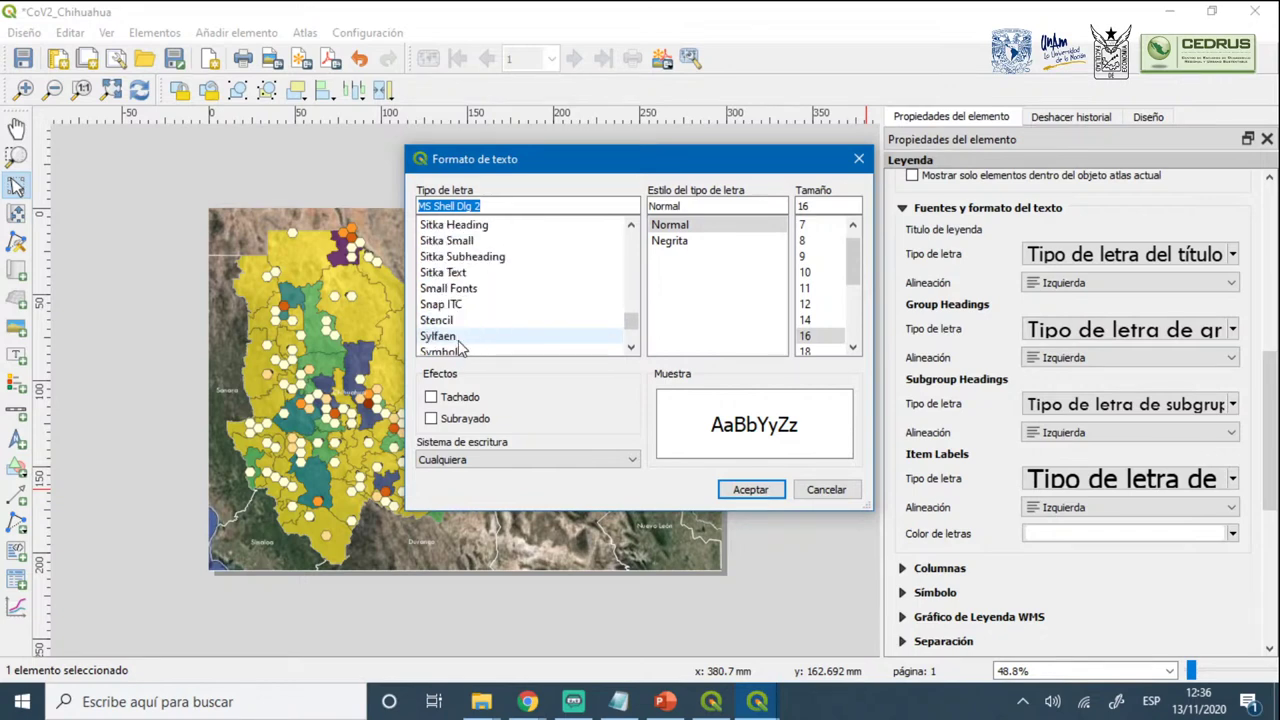
pyautogui.scroll(1, 460, 340)
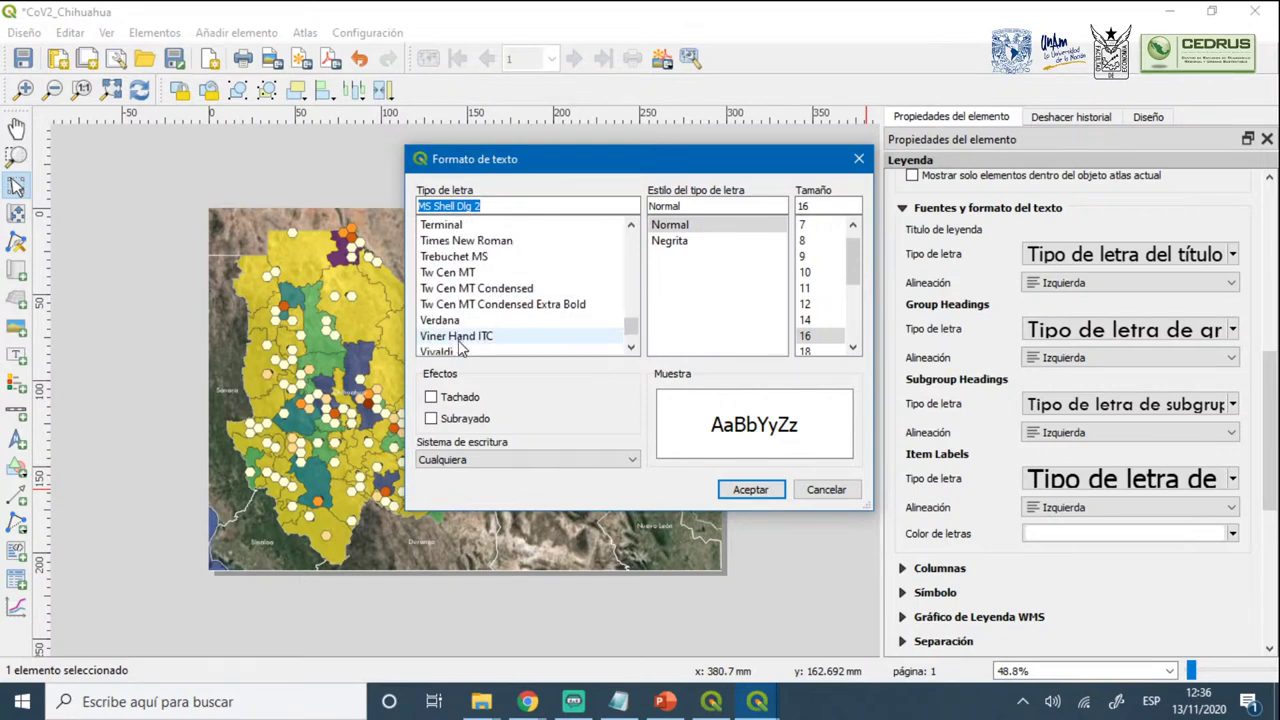
pyautogui.click(462, 274)
pyautogui.click(805, 350)
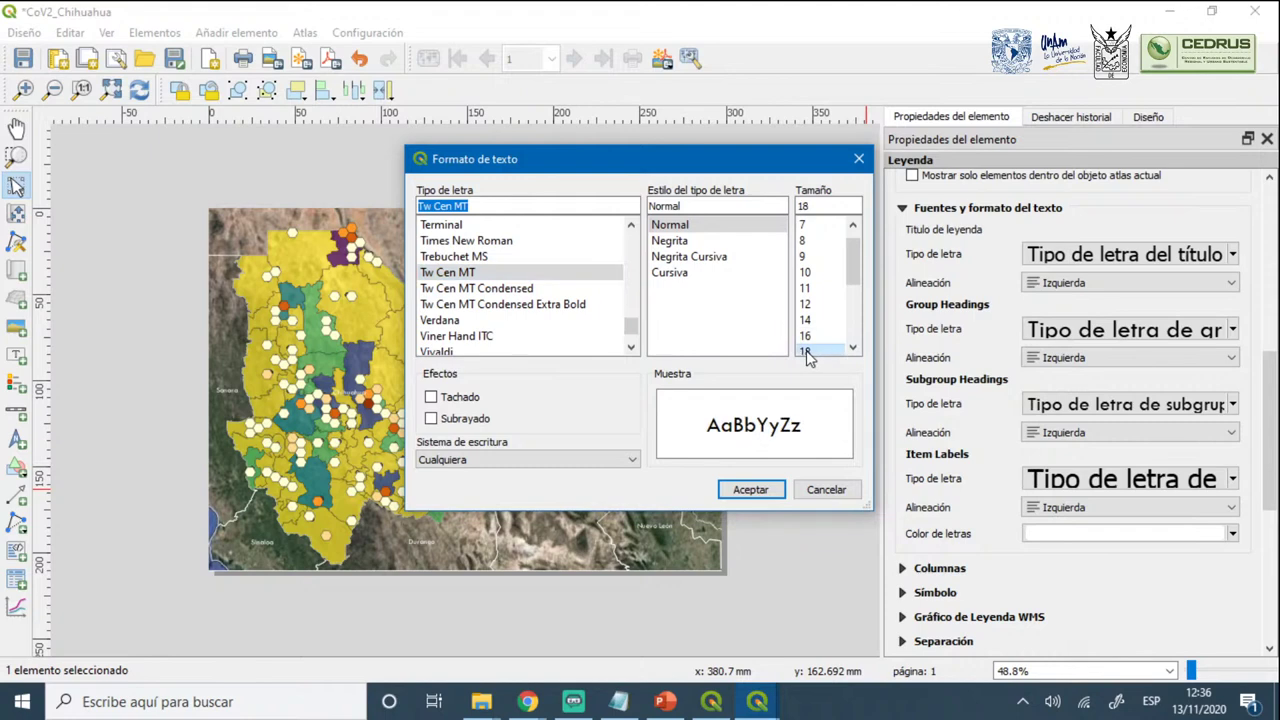
pyautogui.click(741, 498)
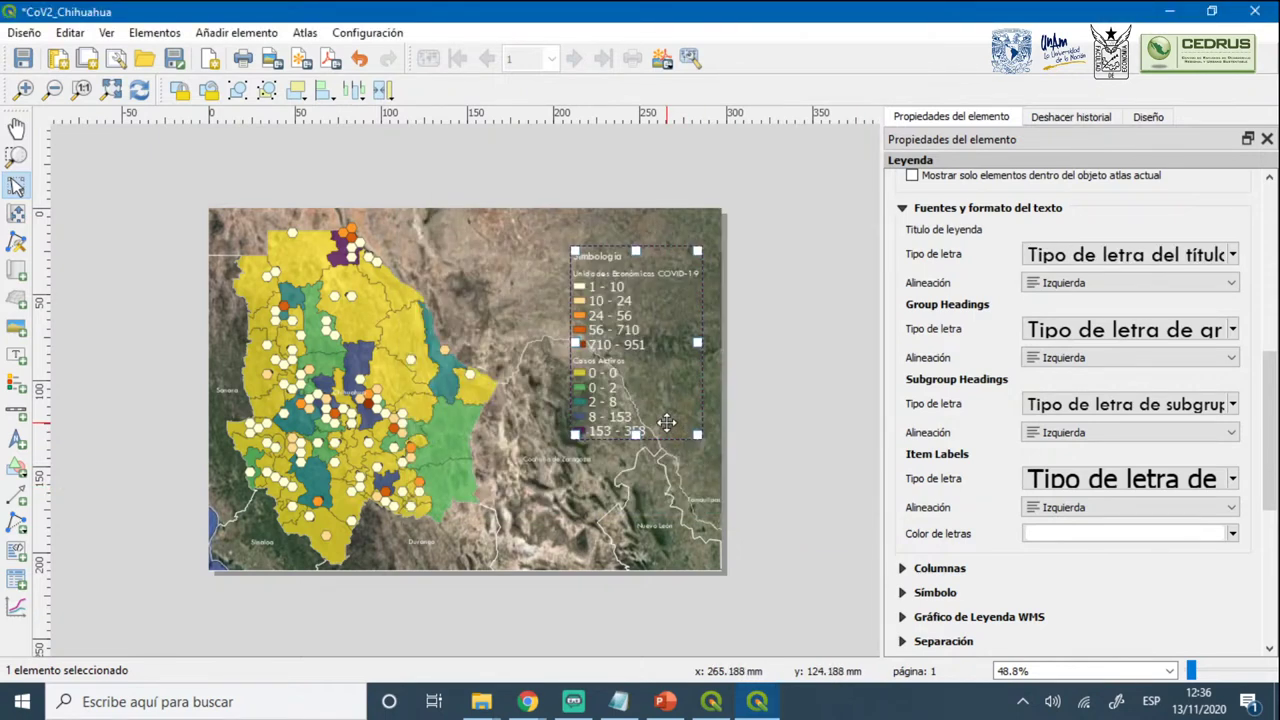
pyautogui.moveTo(612, 365); pyautogui.dragTo(597, 412)
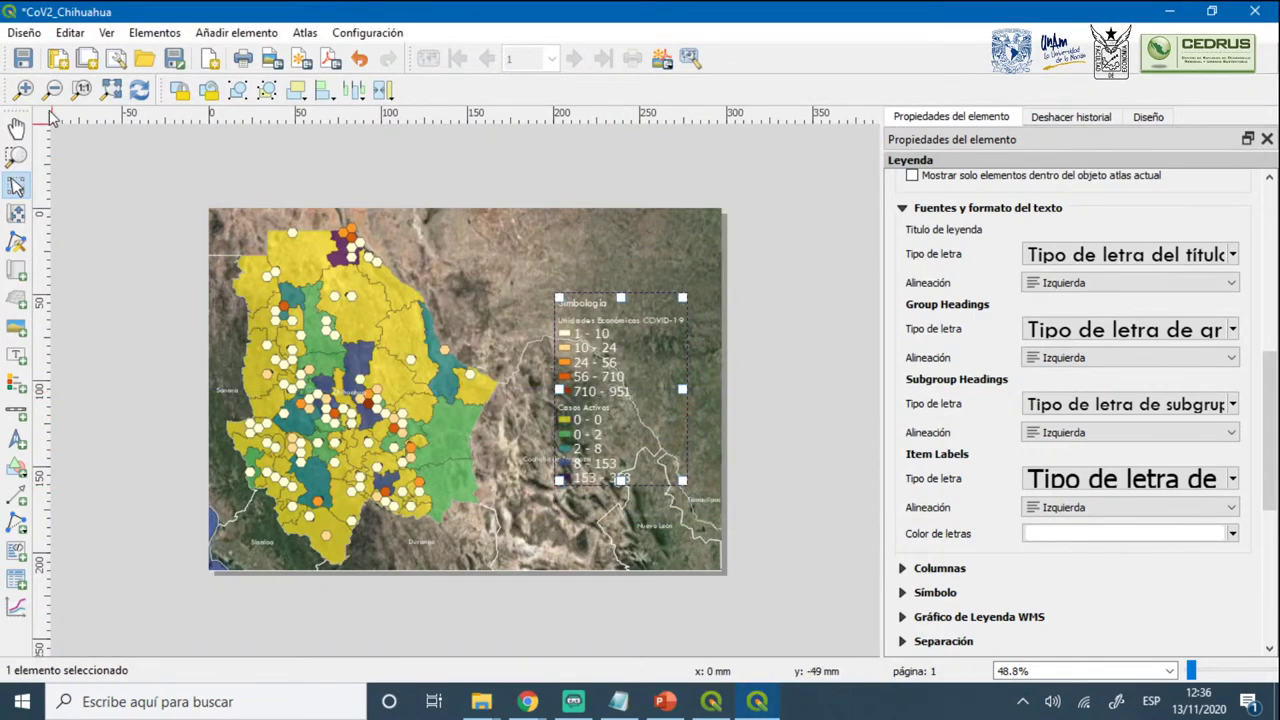
pyautogui.click(138, 90)
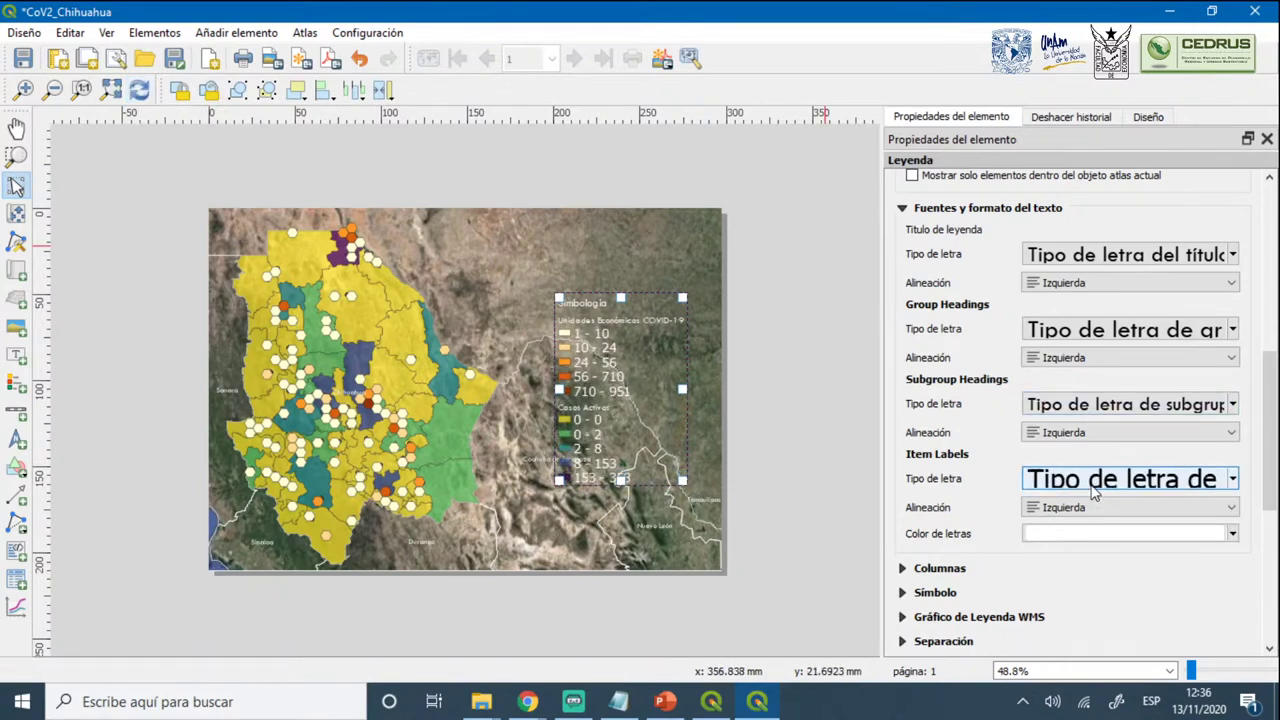
# Set the legend's subgroup heading font size to 22 and move the legend inward so it fits on the page
pyautogui.click(1060, 406)
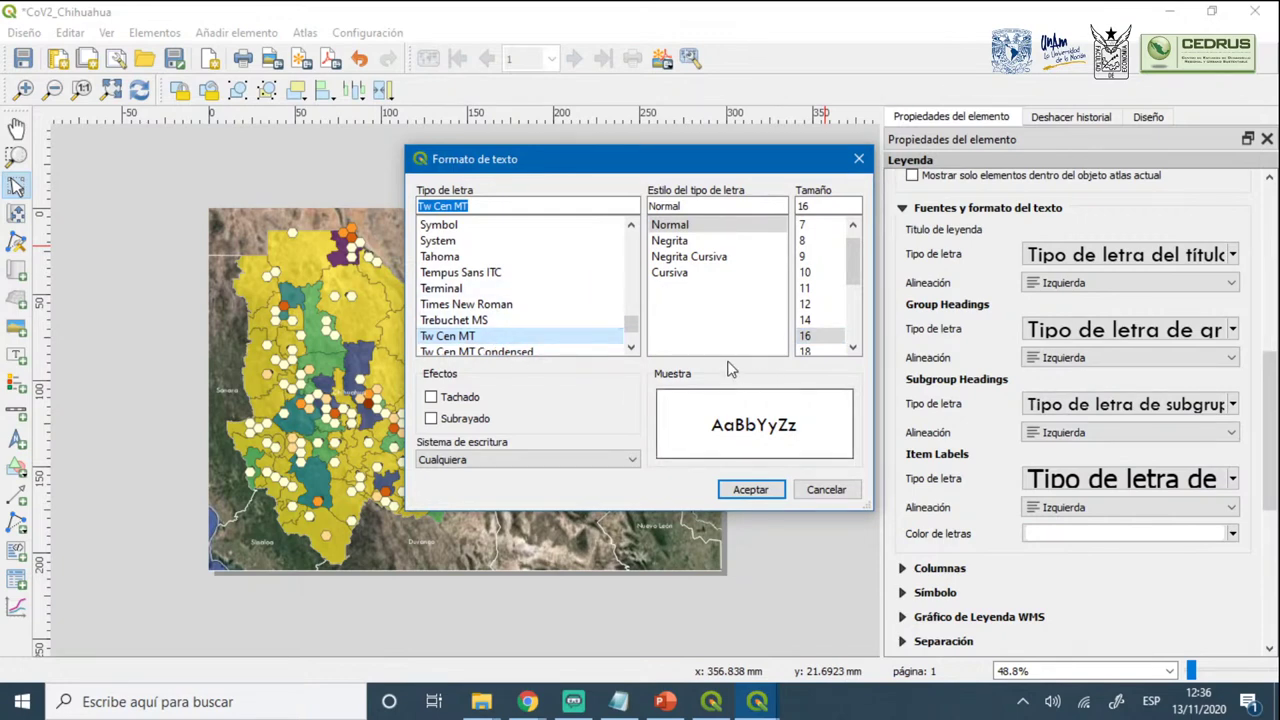
pyautogui.scroll(-1, 810, 338)
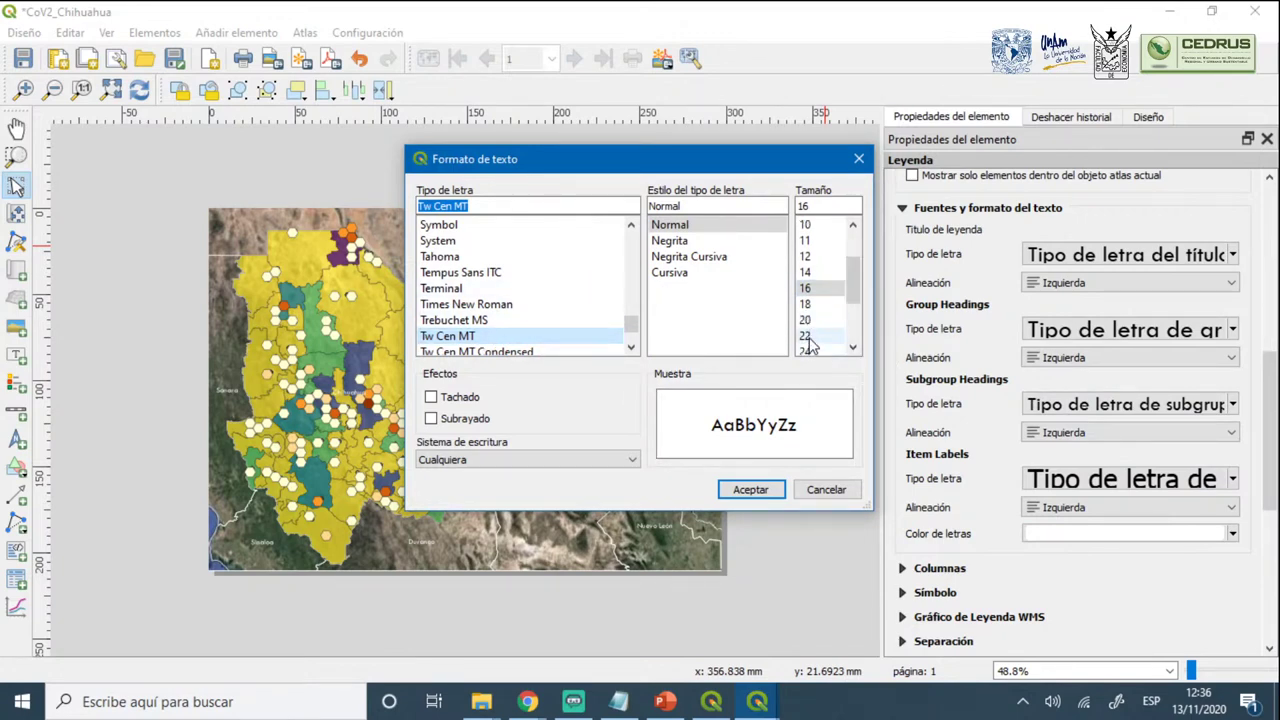
pyautogui.click(806, 336)
pyautogui.click(755, 490)
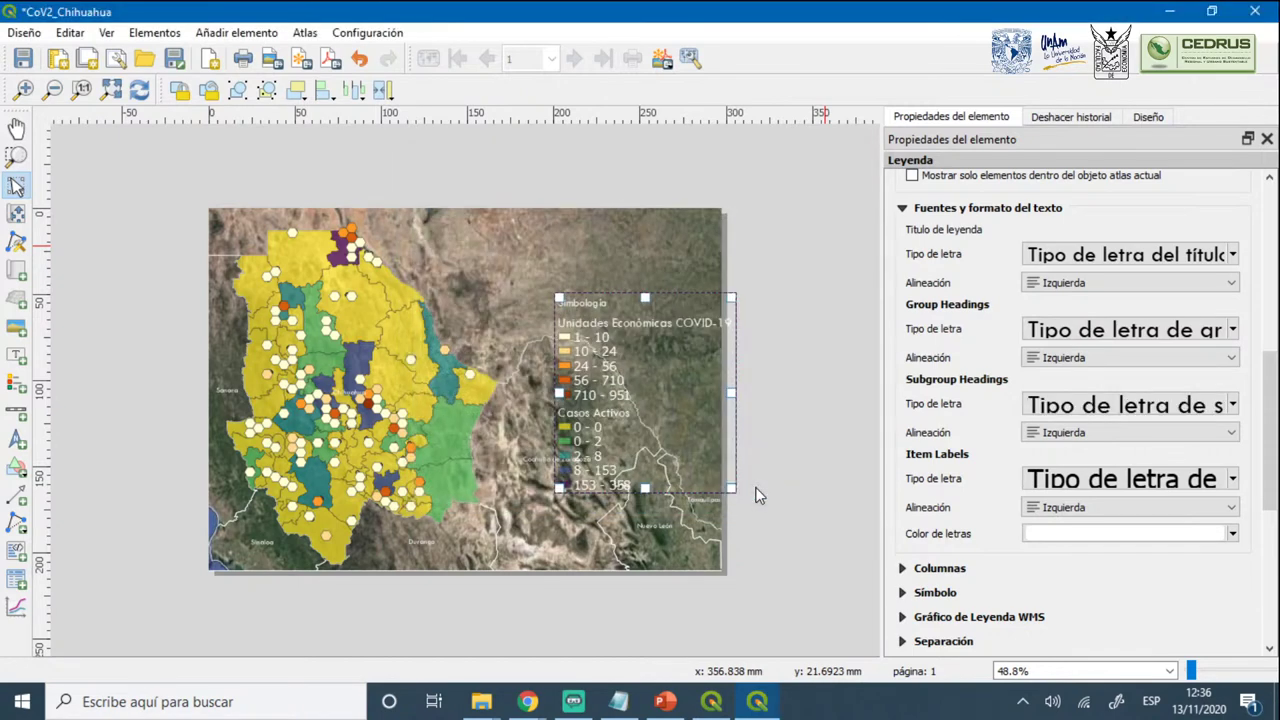
pyautogui.moveTo(640, 400); pyautogui.dragTo(603, 438)
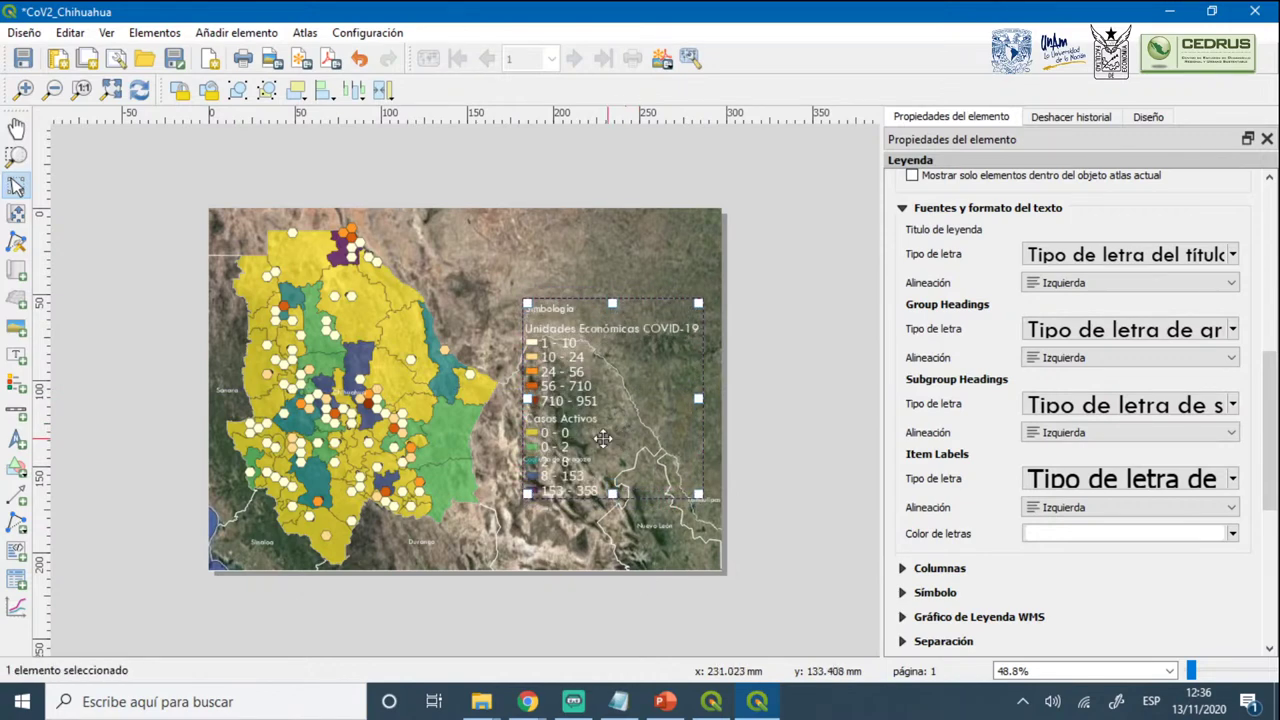
# Set the legend's subgroup heading font size to 20
pyautogui.click(1070, 415)
pyautogui.click(805, 320)
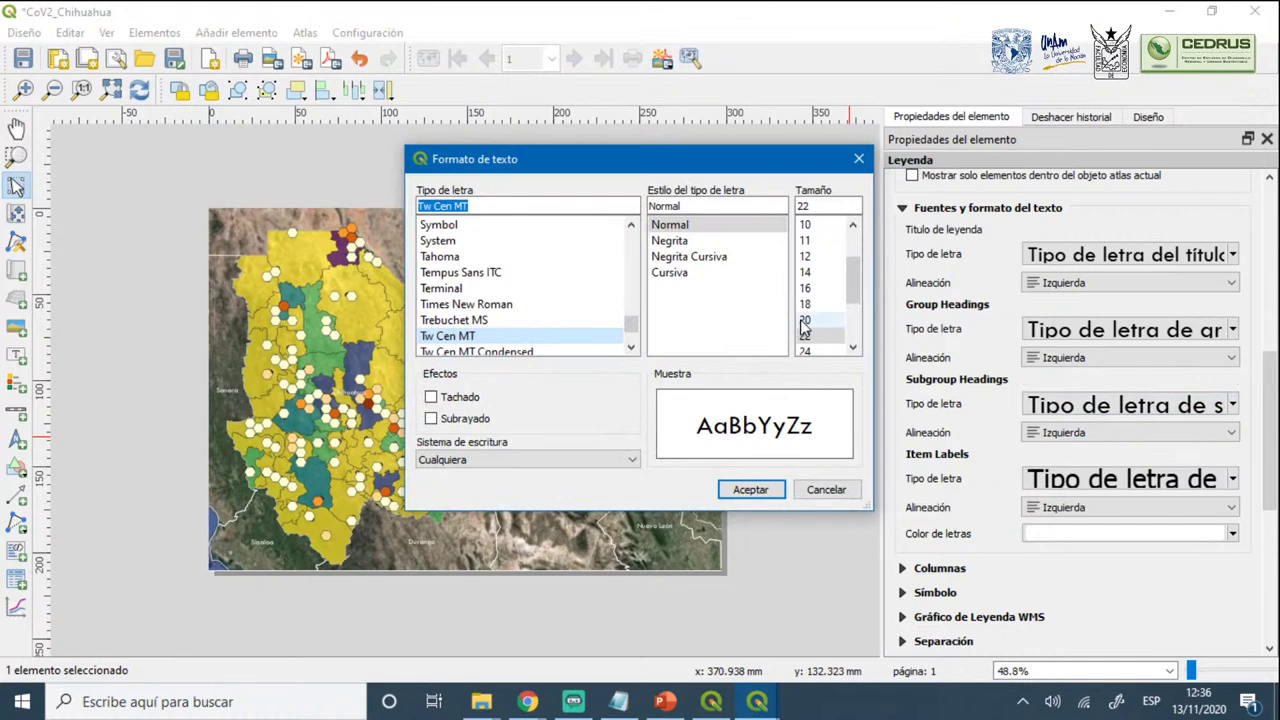
pyautogui.click(748, 489)
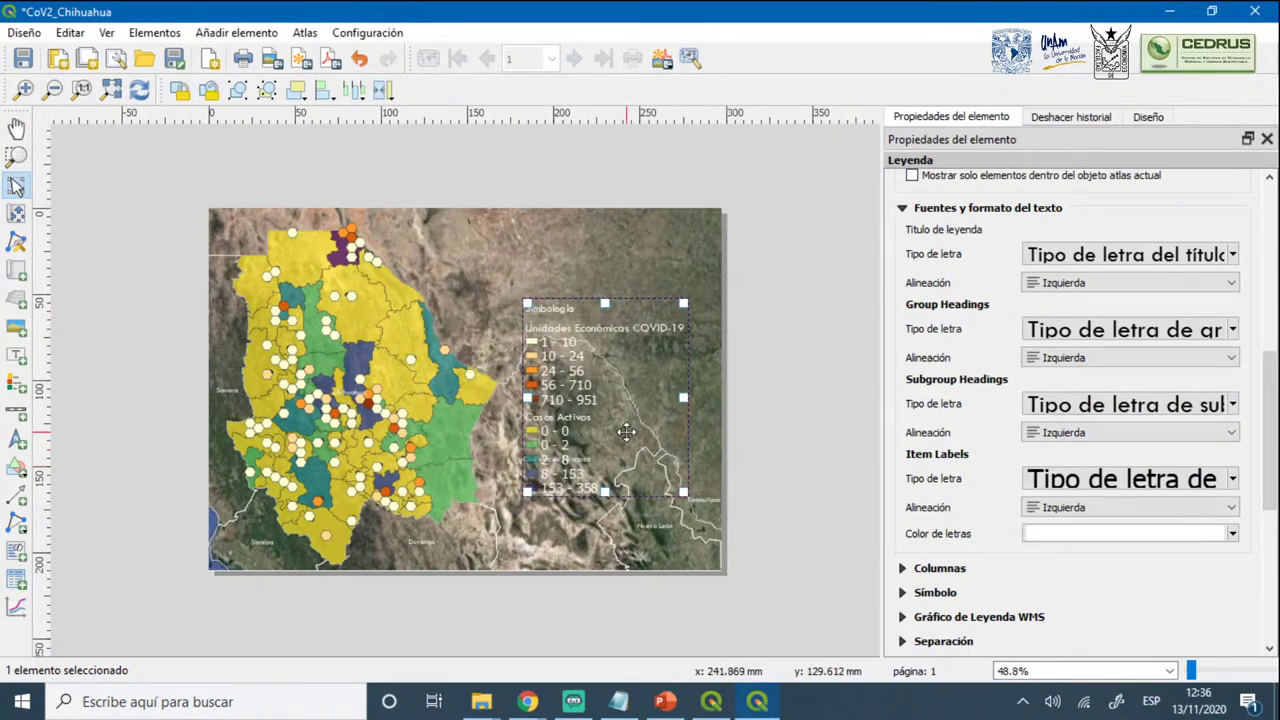
pyautogui.moveTo(626, 431); pyautogui.dragTo(626, 433)
# Set the legend's item label font size to 20, keeping the Normal style
pyautogui.click(1070, 480)
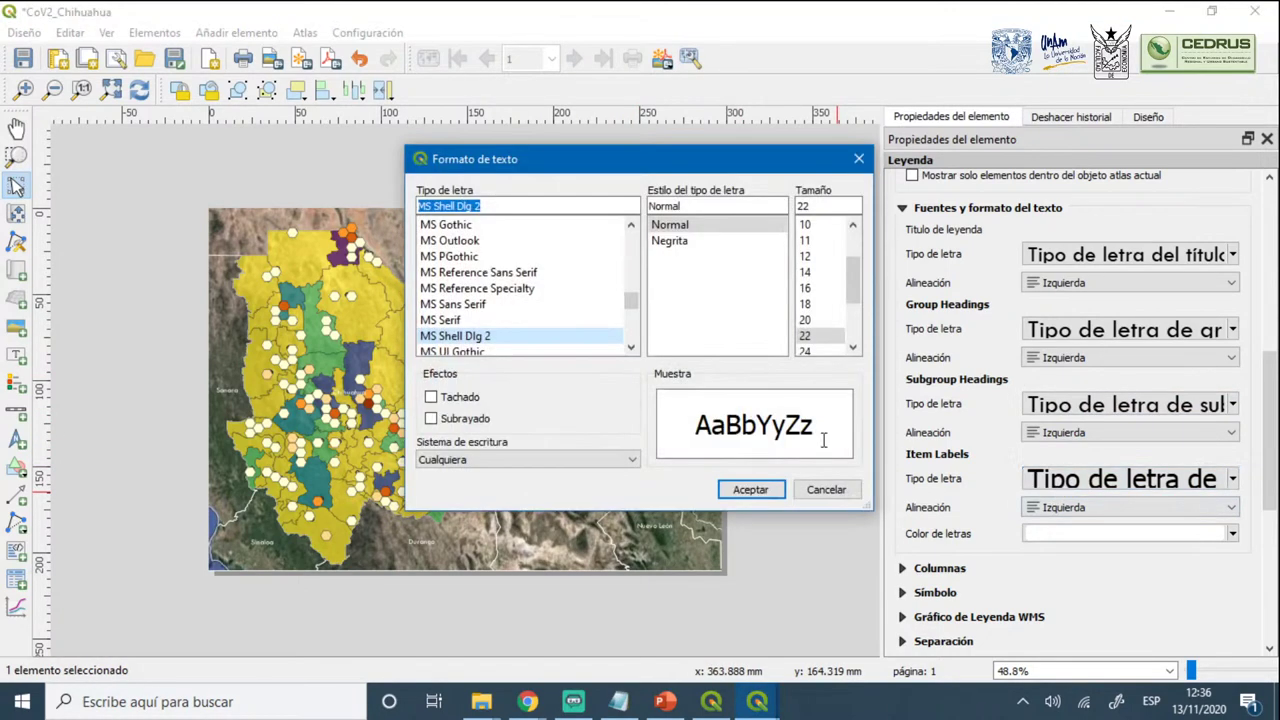
pyautogui.click(805, 320)
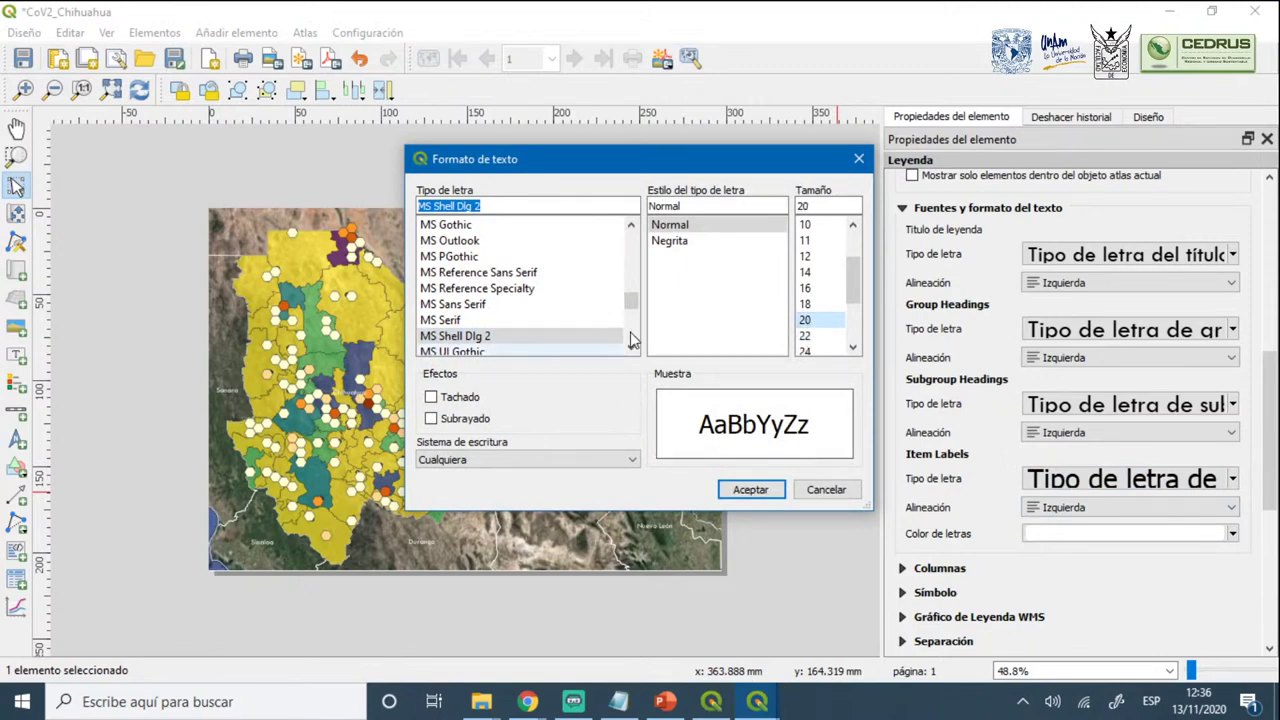
pyautogui.click(669, 241)
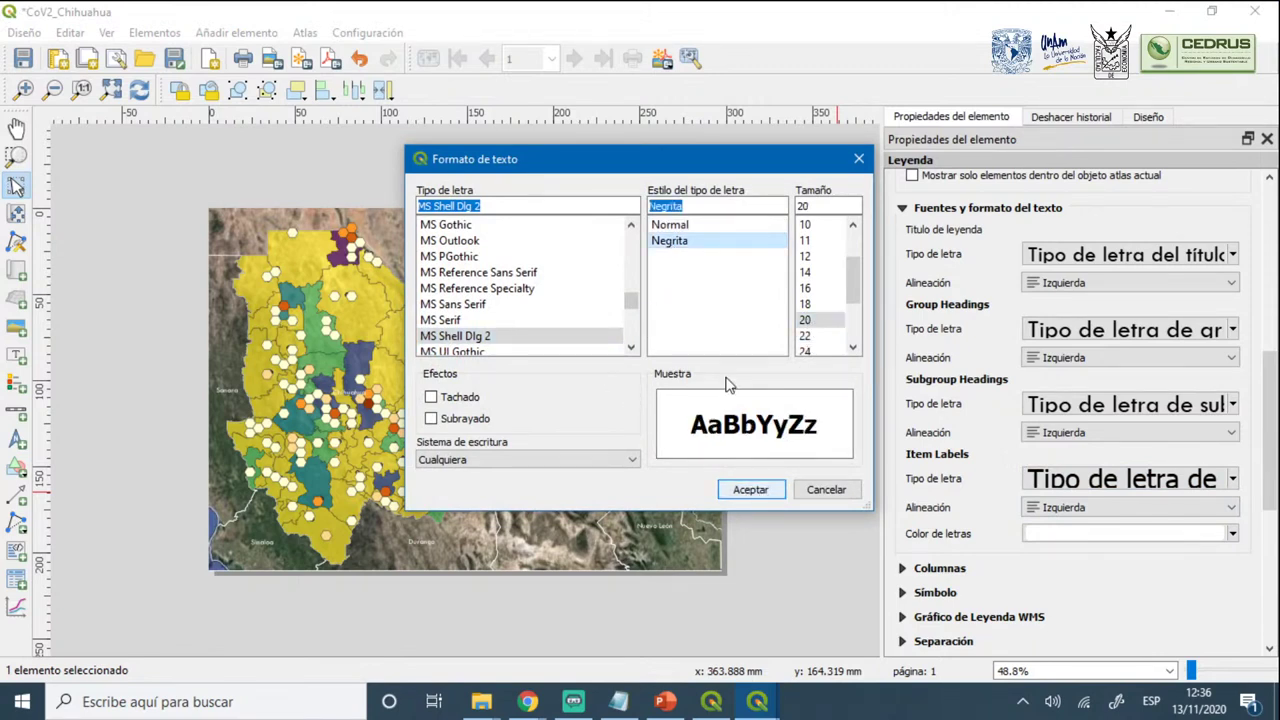
pyautogui.click(684, 228)
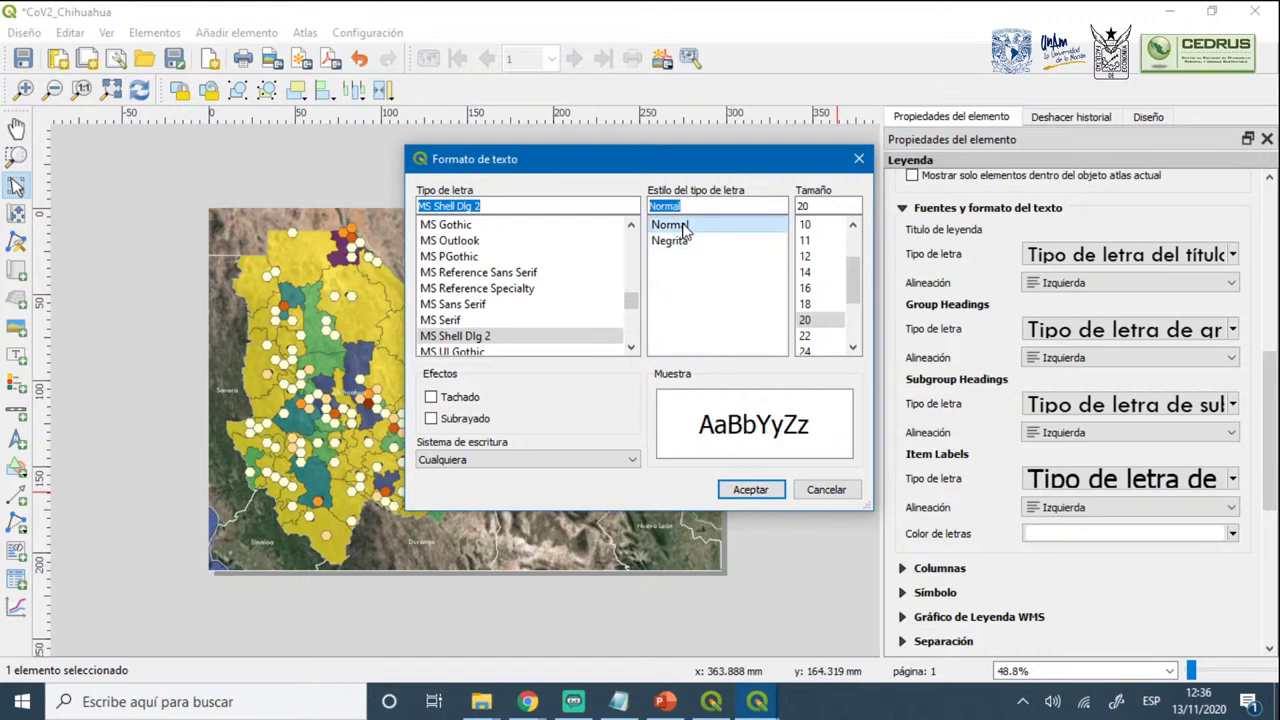
pyautogui.click(750, 489)
# Make the legend's subgroup headings bold (Negrita) and move the legend up near the page's upper edge
pyautogui.click(1130, 404)
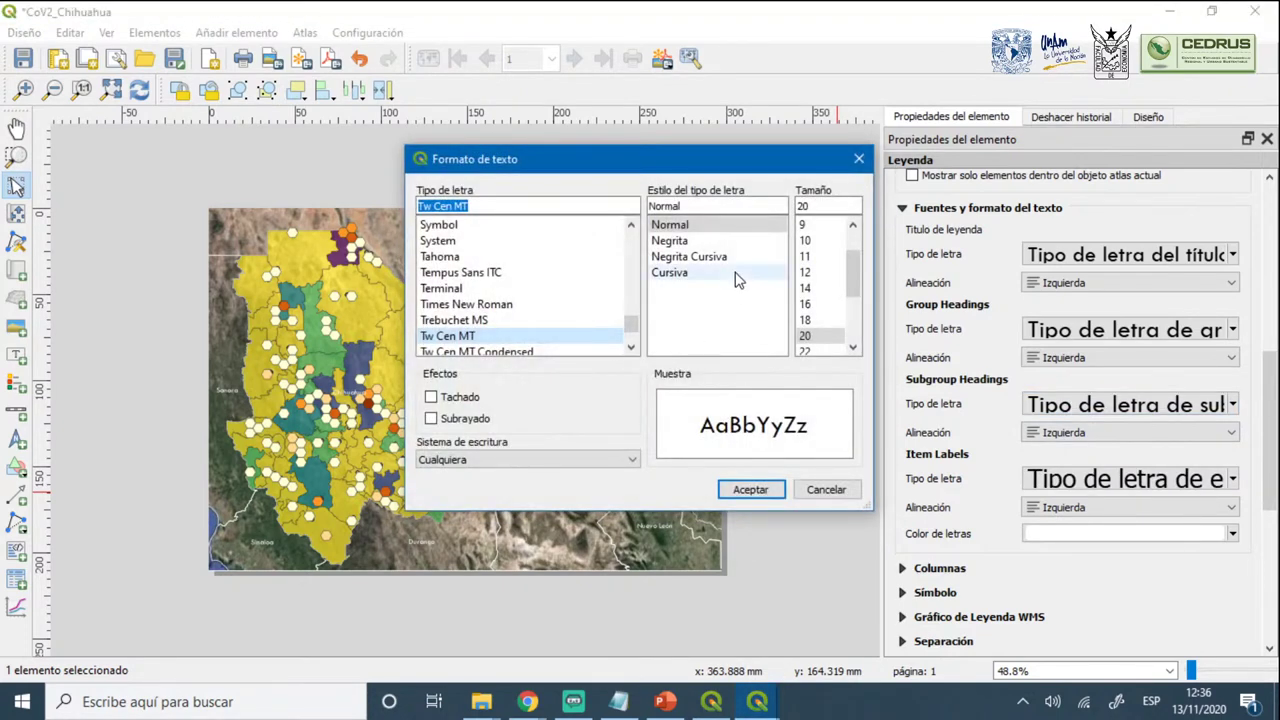
pyautogui.click(669, 241)
pyautogui.click(750, 489)
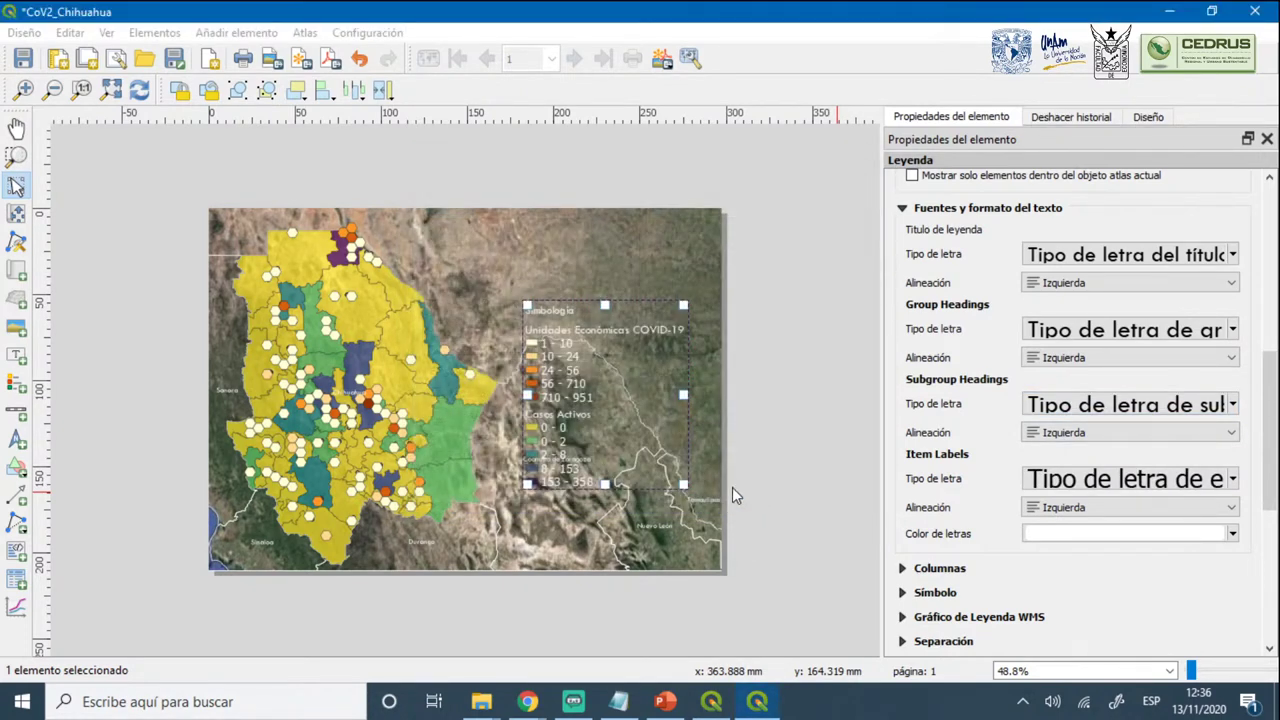
pyautogui.moveTo(614, 458); pyautogui.dragTo(615, 382)
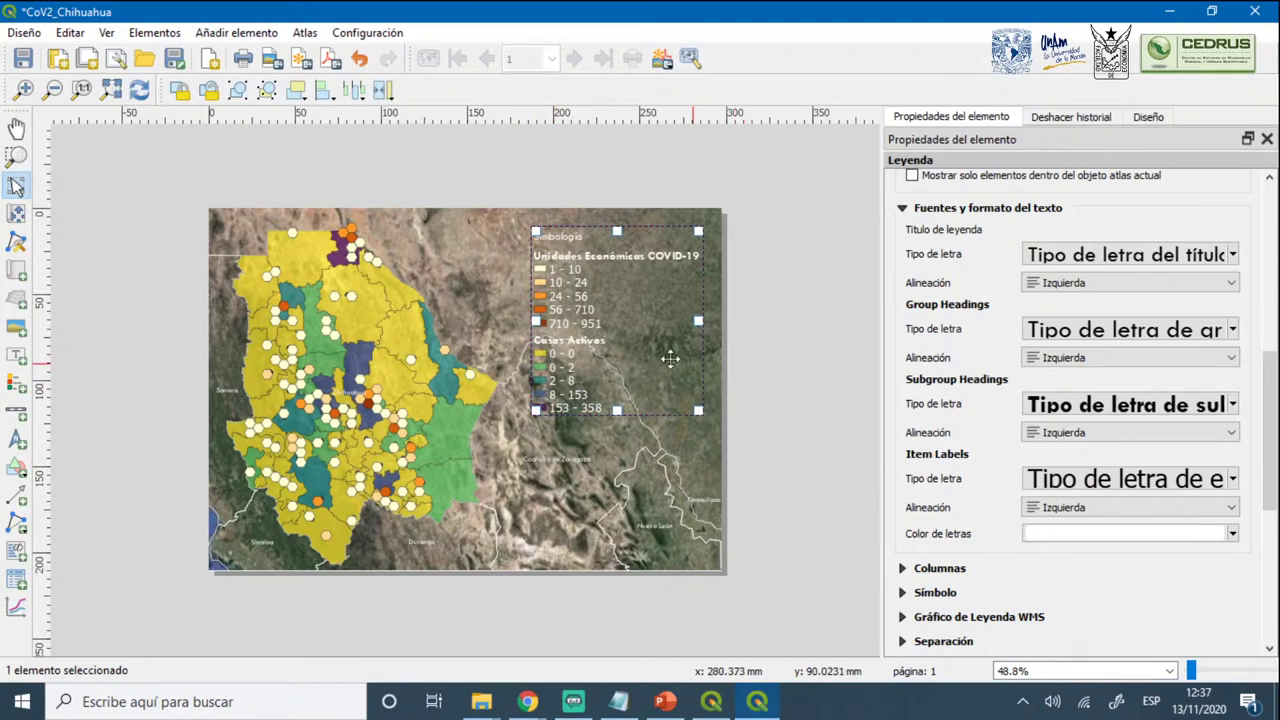
pyautogui.click(777, 365)
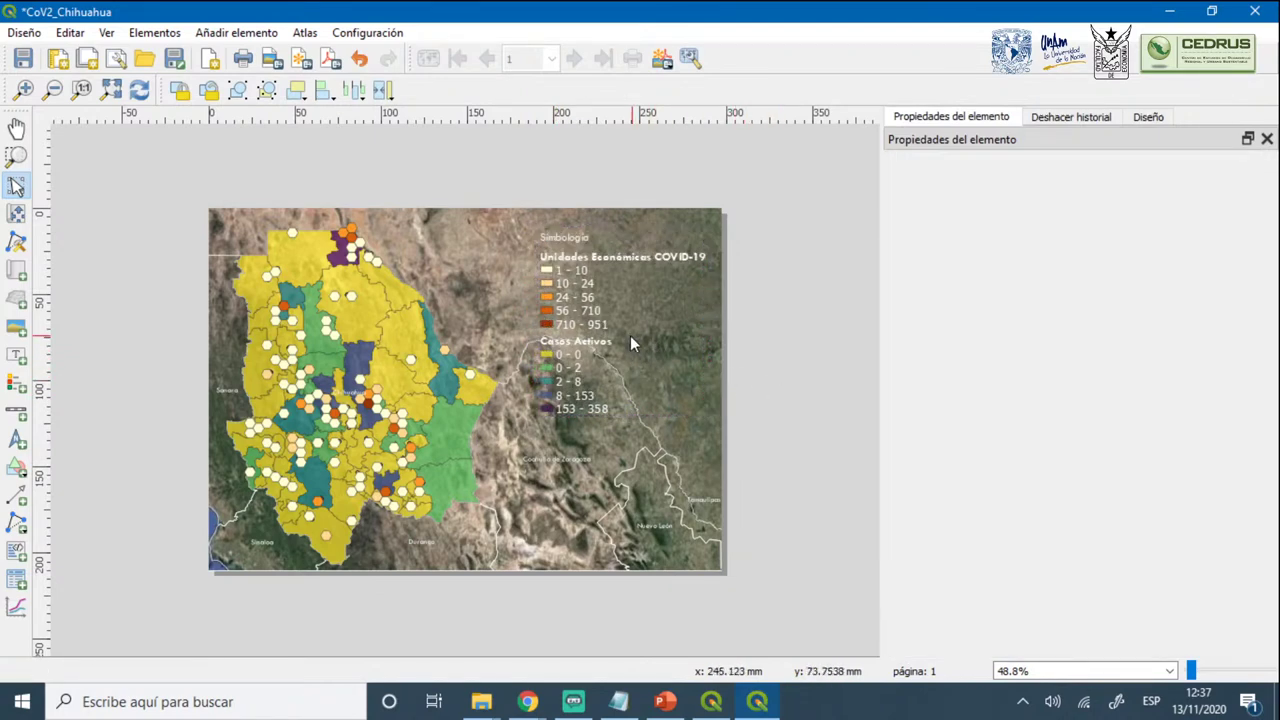
# Make the legend title bold (Negrita) and set its alignment to Centro
pyautogui.click(630, 340)
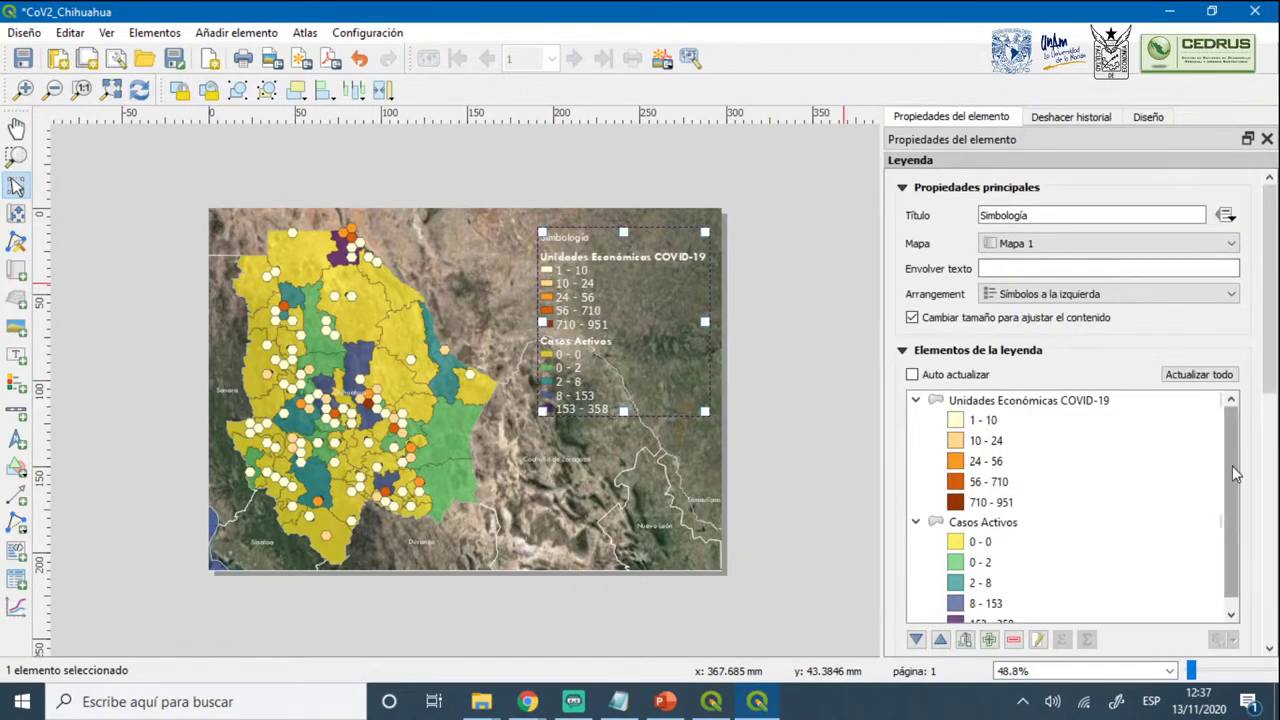
pyautogui.scroll(-5, 1088, 457)
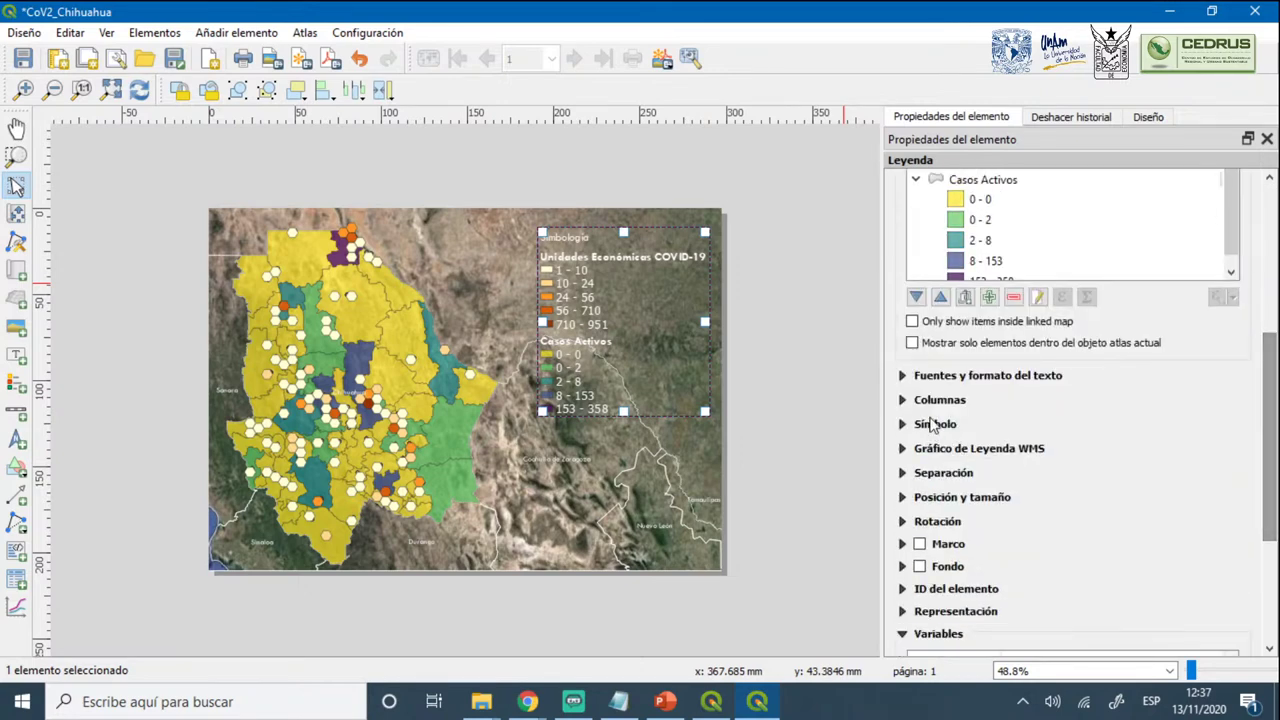
pyautogui.click(935, 376)
pyautogui.click(1078, 314)
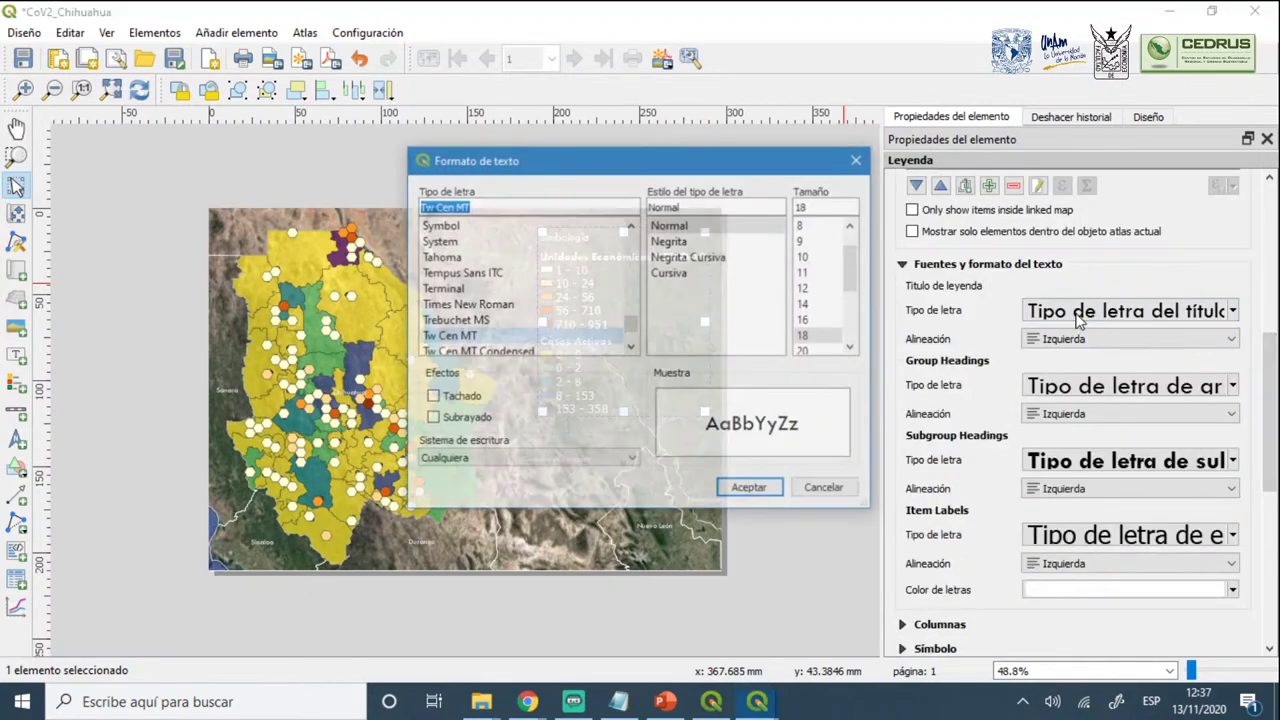
pyautogui.click(680, 244)
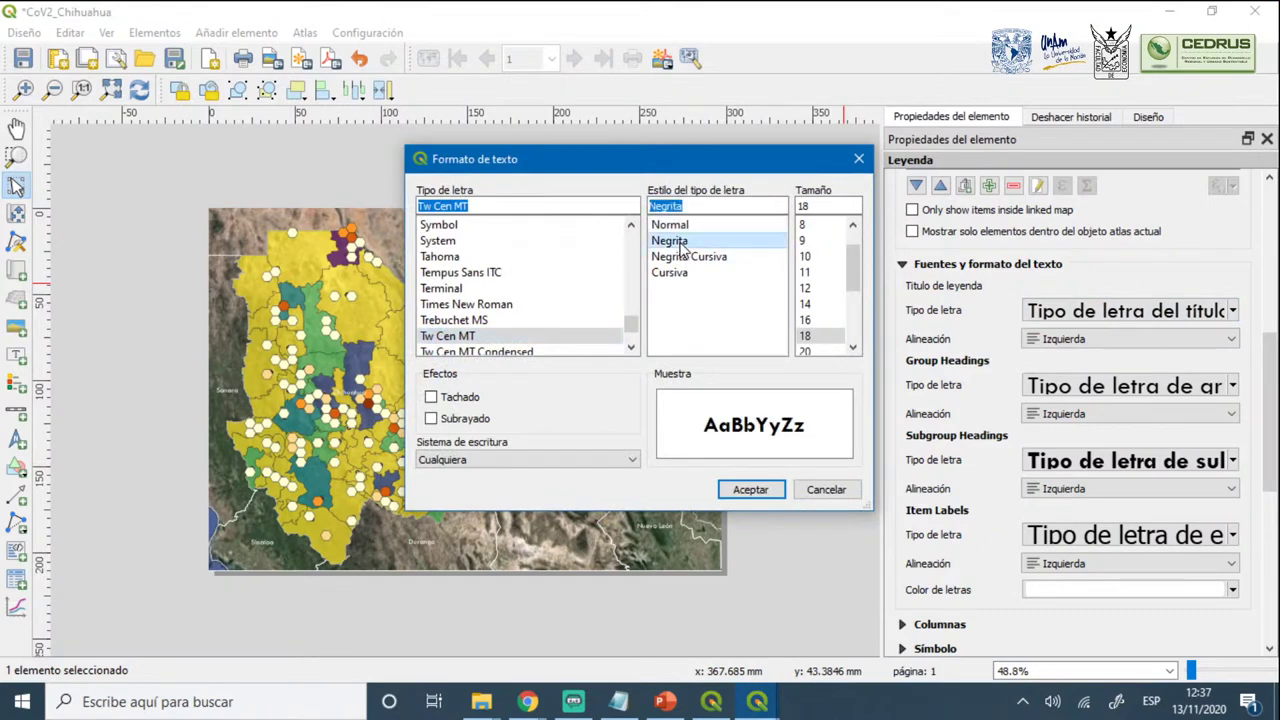
pyautogui.click(750, 489)
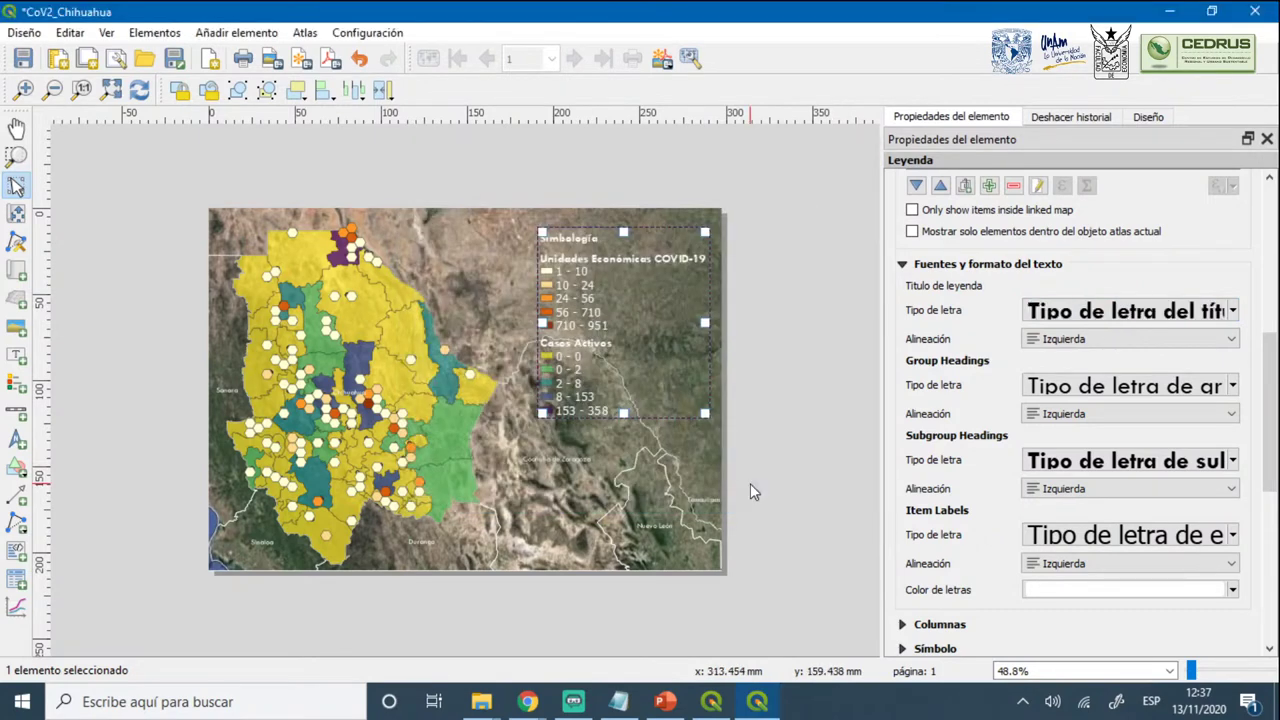
pyautogui.click(1062, 340)
pyautogui.click(1062, 369)
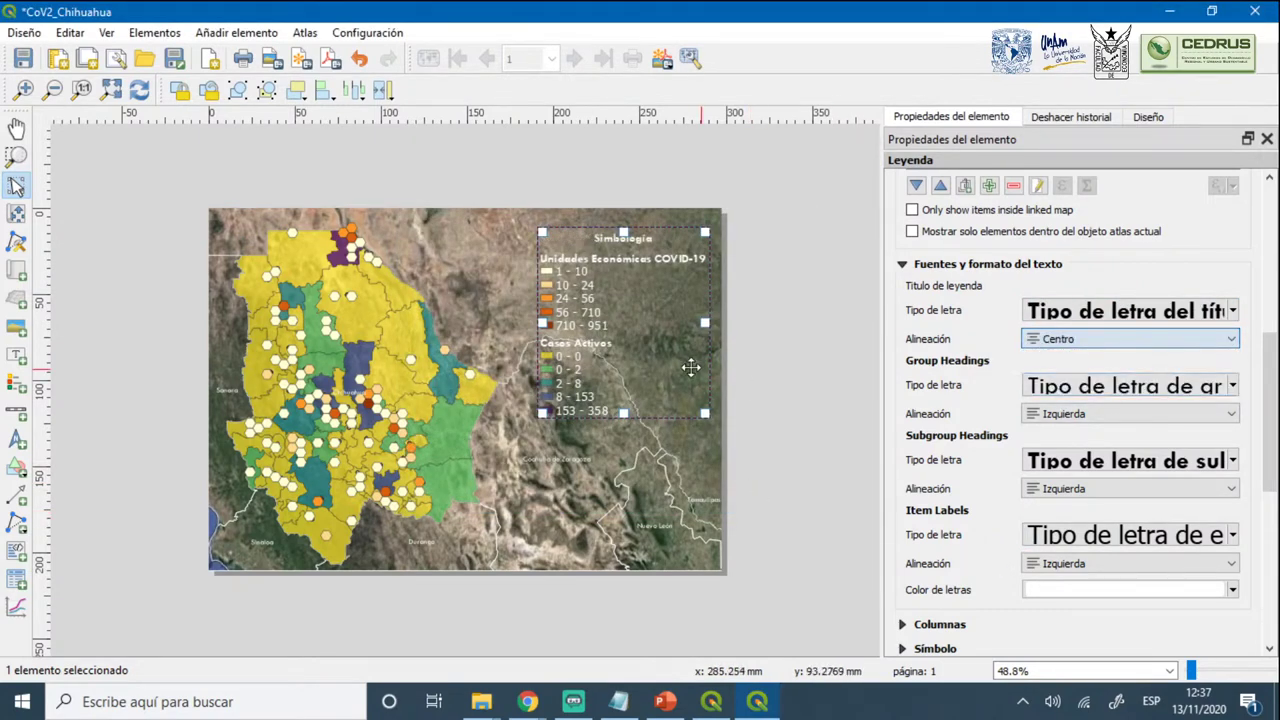
# Nudge the legend very slightly toward the left on the page
pyautogui.click(791, 429)
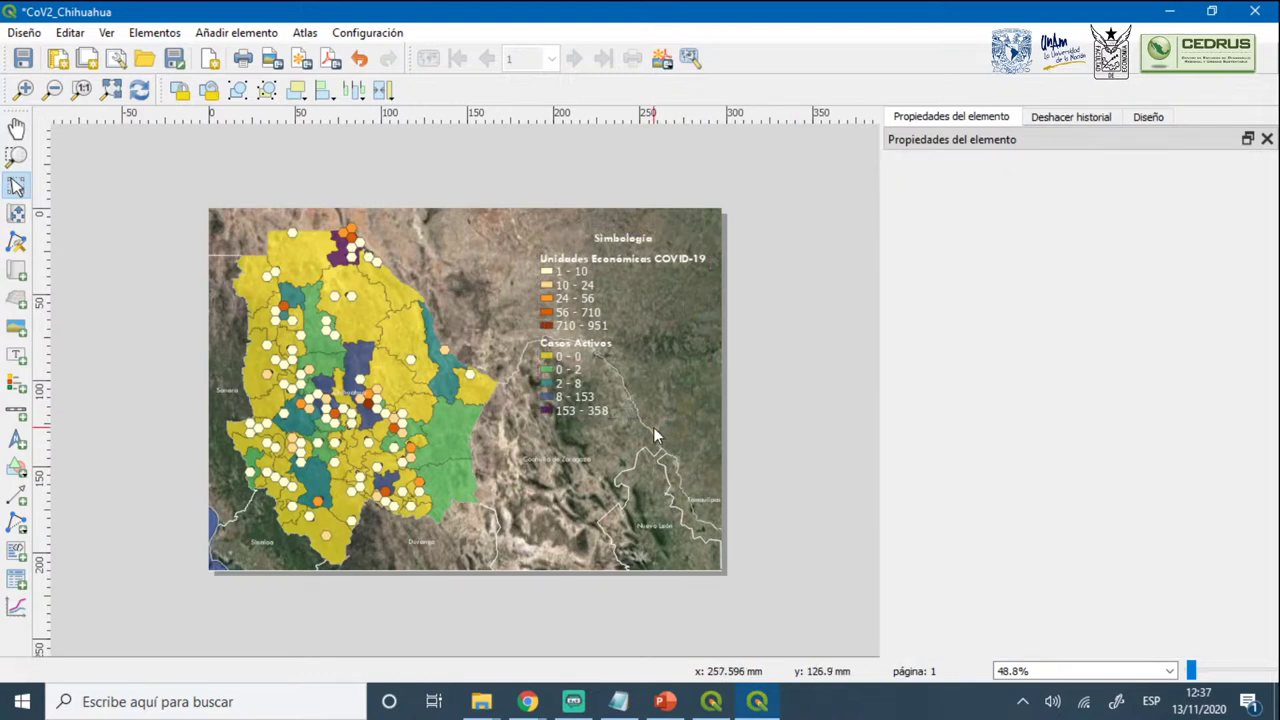
pyautogui.click(631, 350)
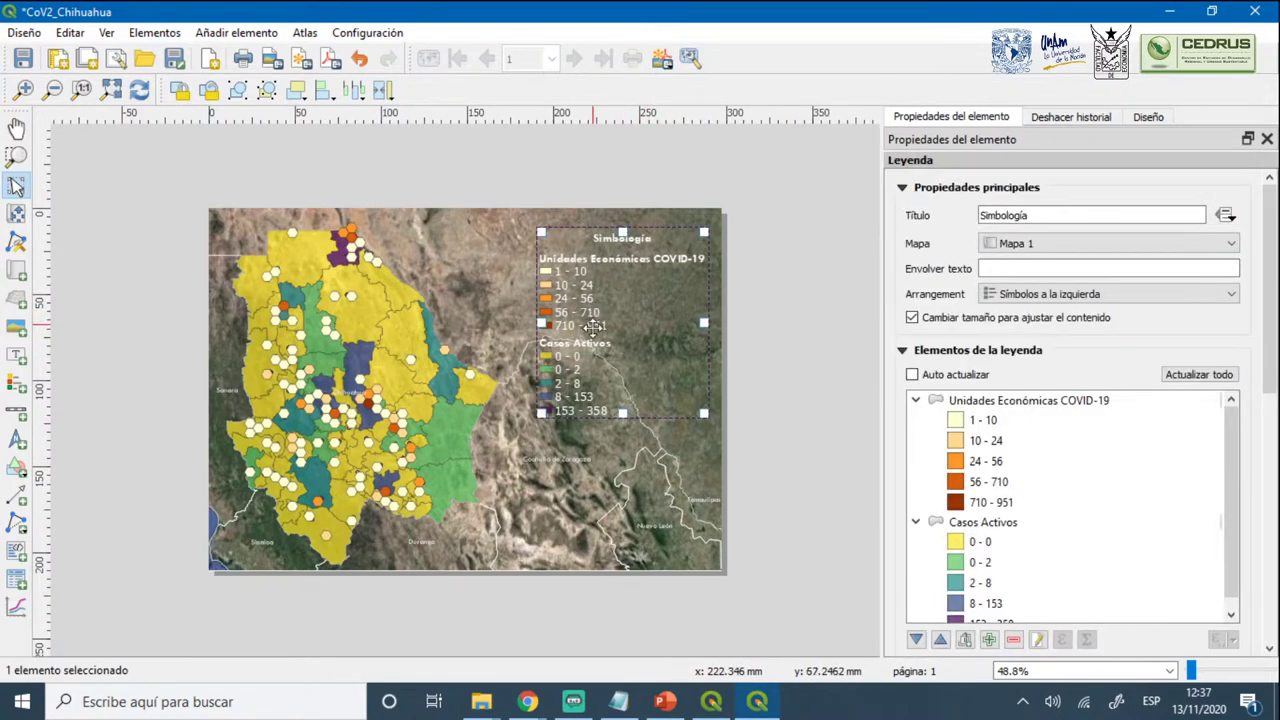
pyautogui.moveTo(592, 325); pyautogui.dragTo(582, 333)
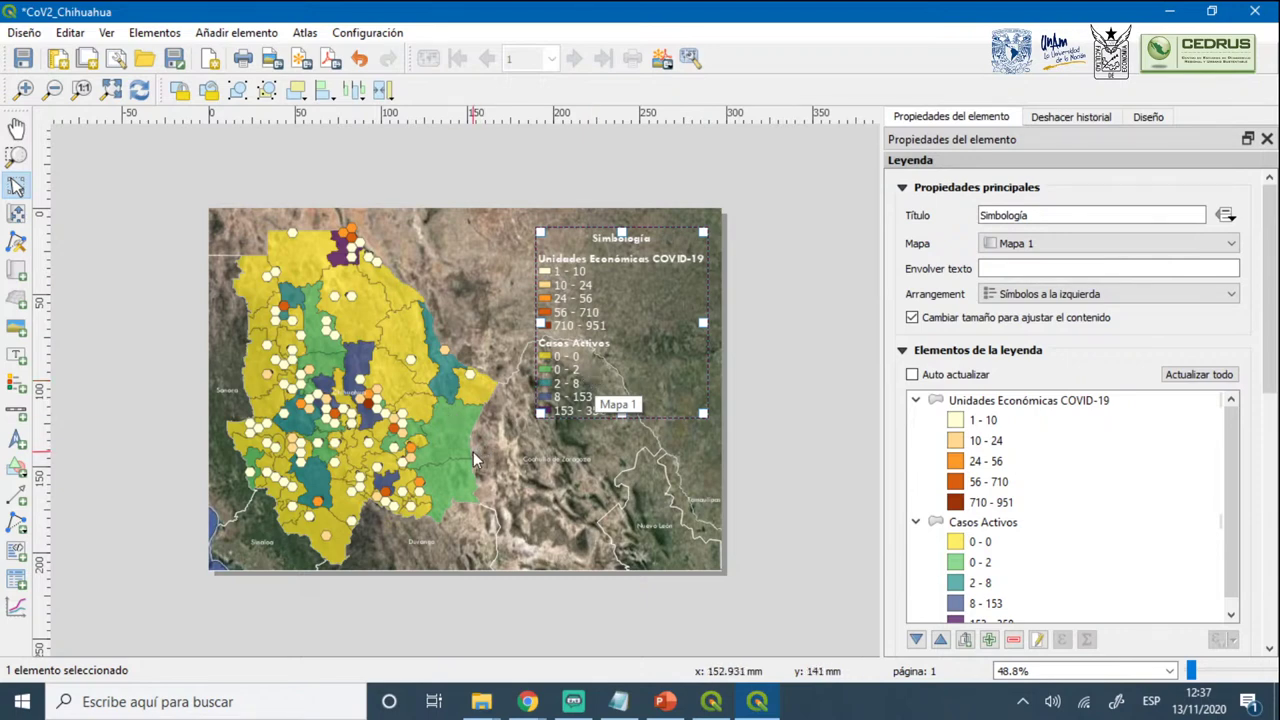
# Add a grid to Mapa 1 and open its properties for modification
pyautogui.click(438, 236)
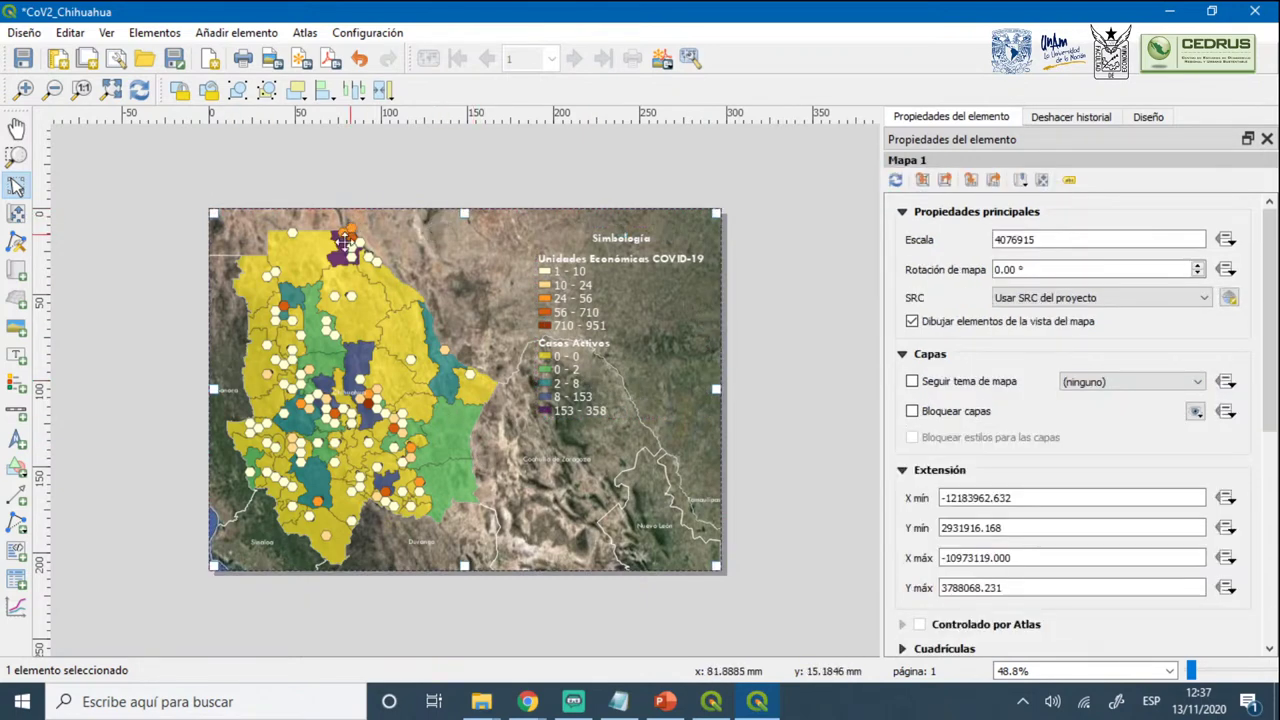
pyautogui.scroll(-3, 1100, 297)
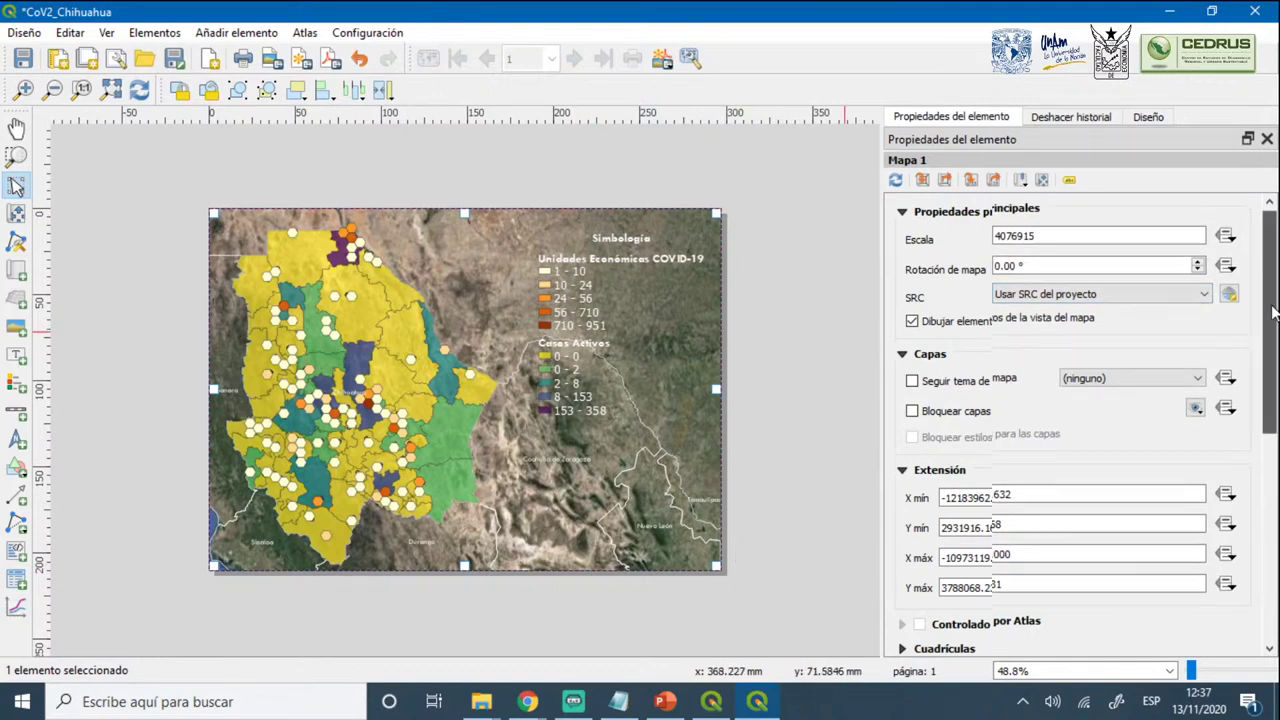
pyautogui.scroll(-2, 918, 462)
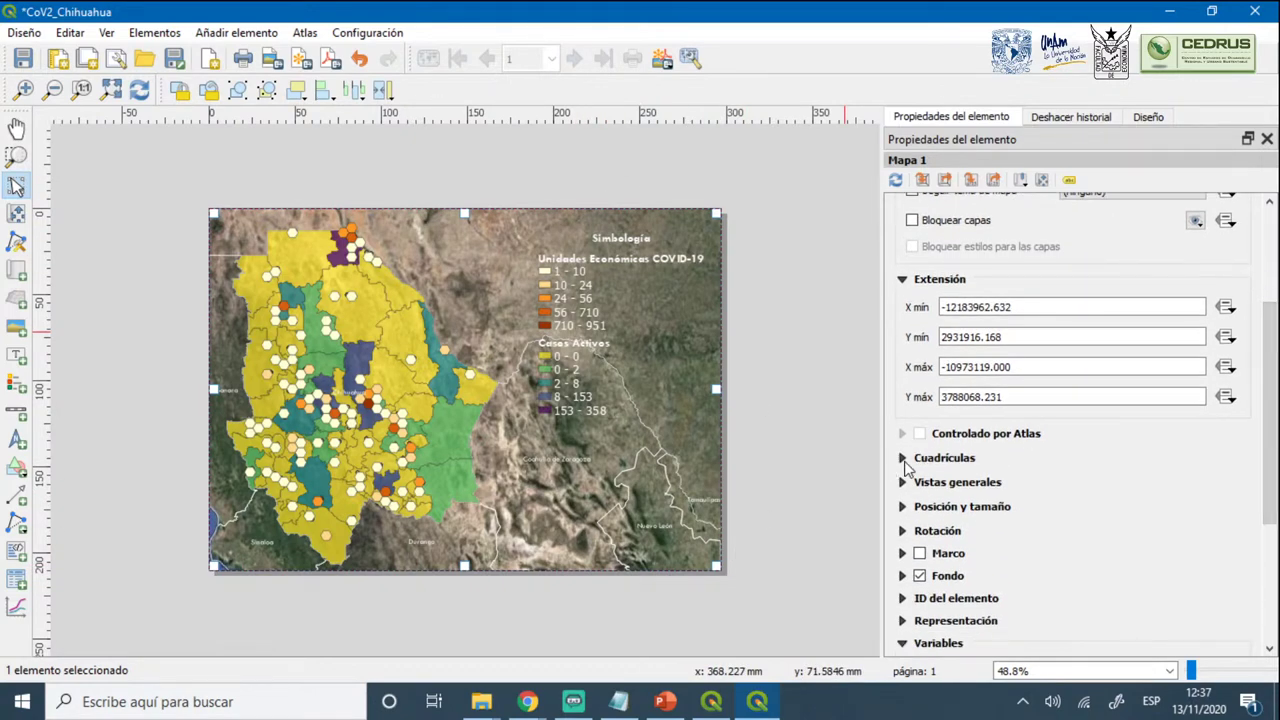
pyautogui.click(903, 458)
pyautogui.click(944, 485)
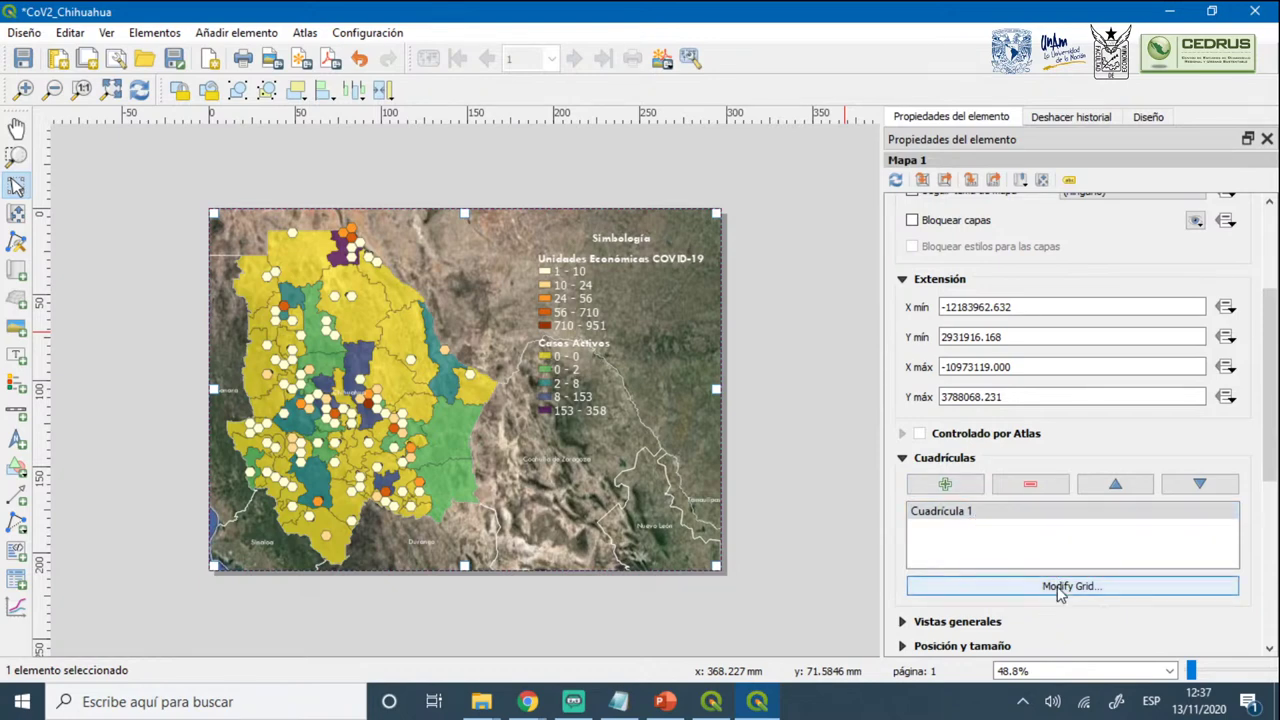
pyautogui.click(985, 584)
# Keep the map grid's type as Sólido and set its X interval to 400000 map units
pyautogui.click(933, 330)
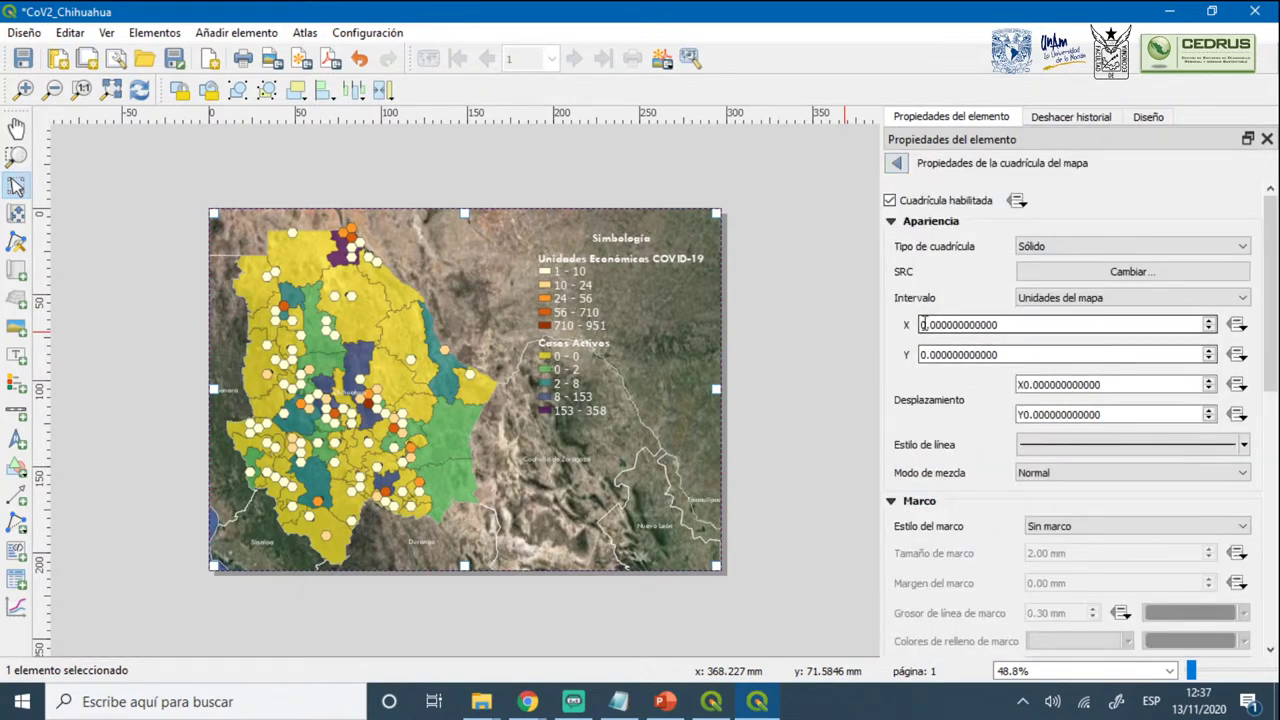
pyautogui.click(1040, 250)
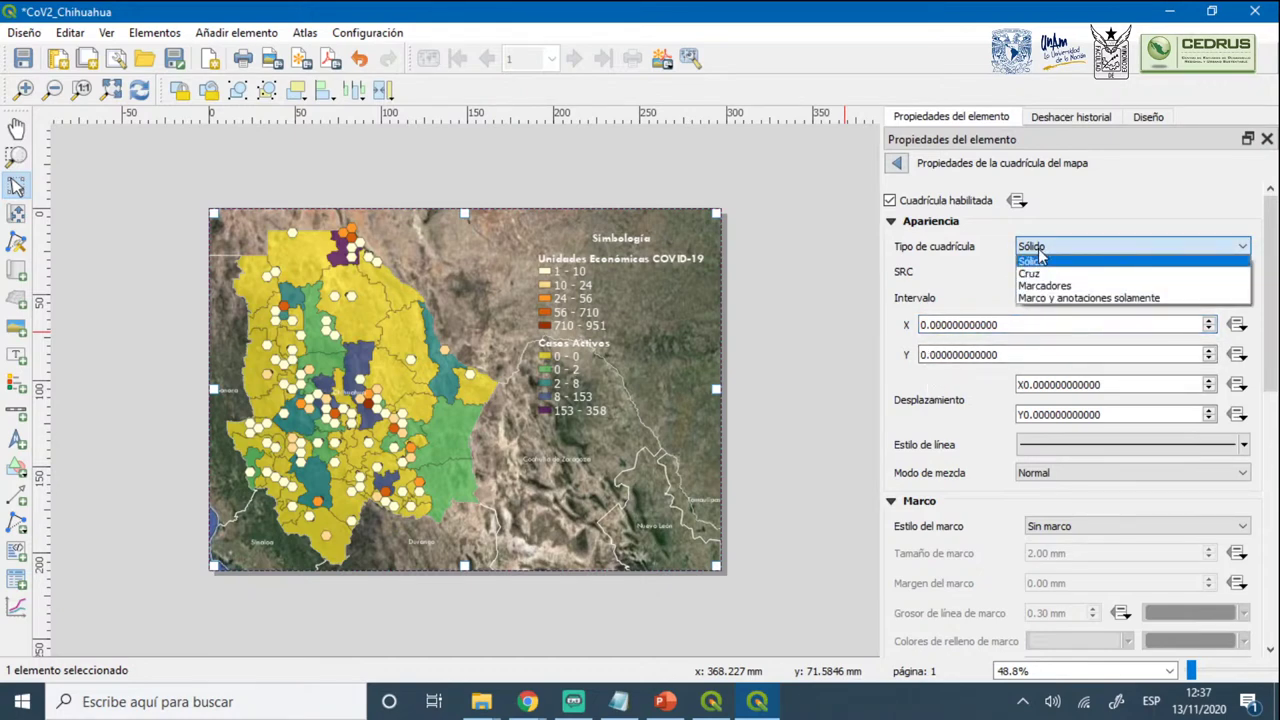
pyautogui.click(1040, 259)
pyautogui.click(926, 324)
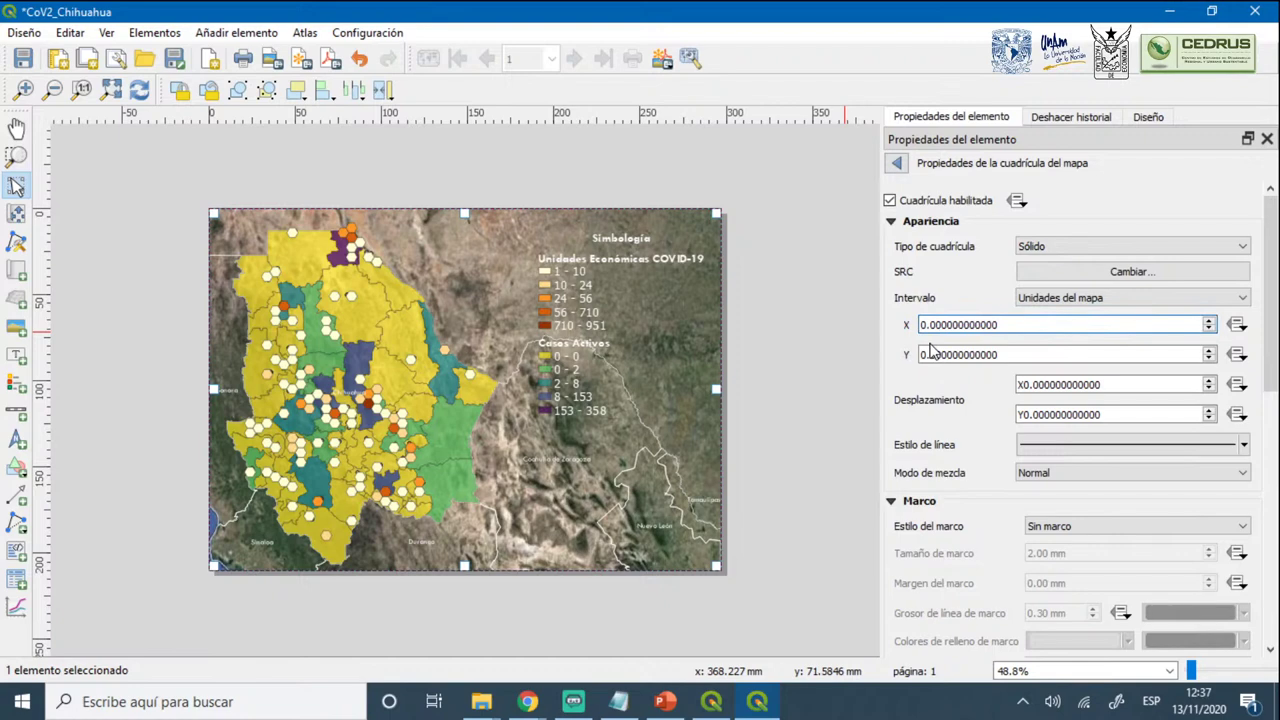
pyautogui.press('Return')
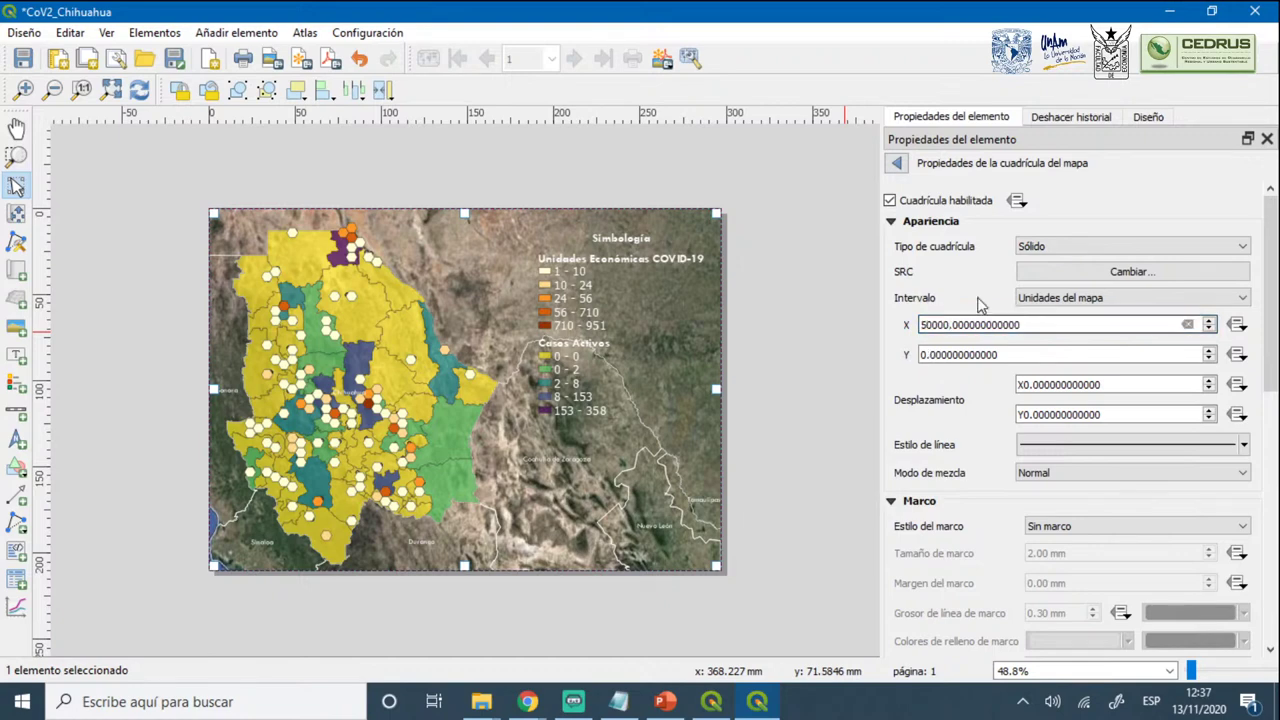
pyautogui.click(931, 324)
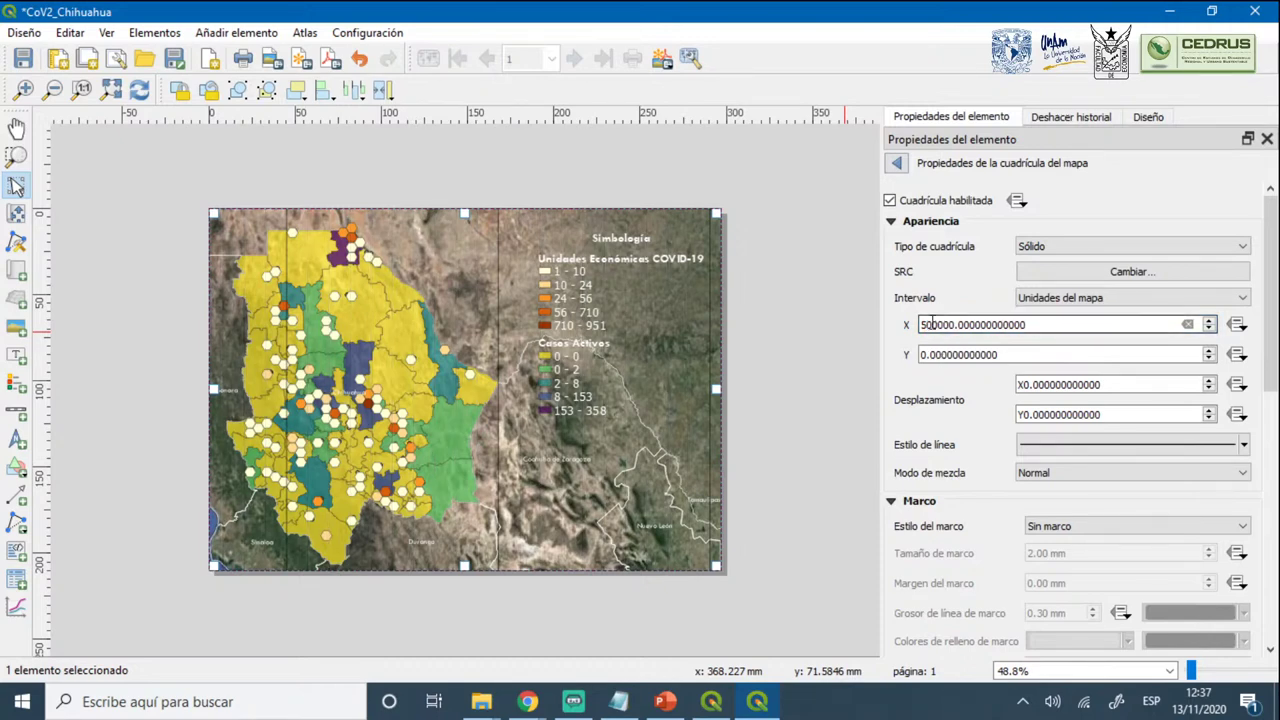
pyautogui.press('BackSpace')
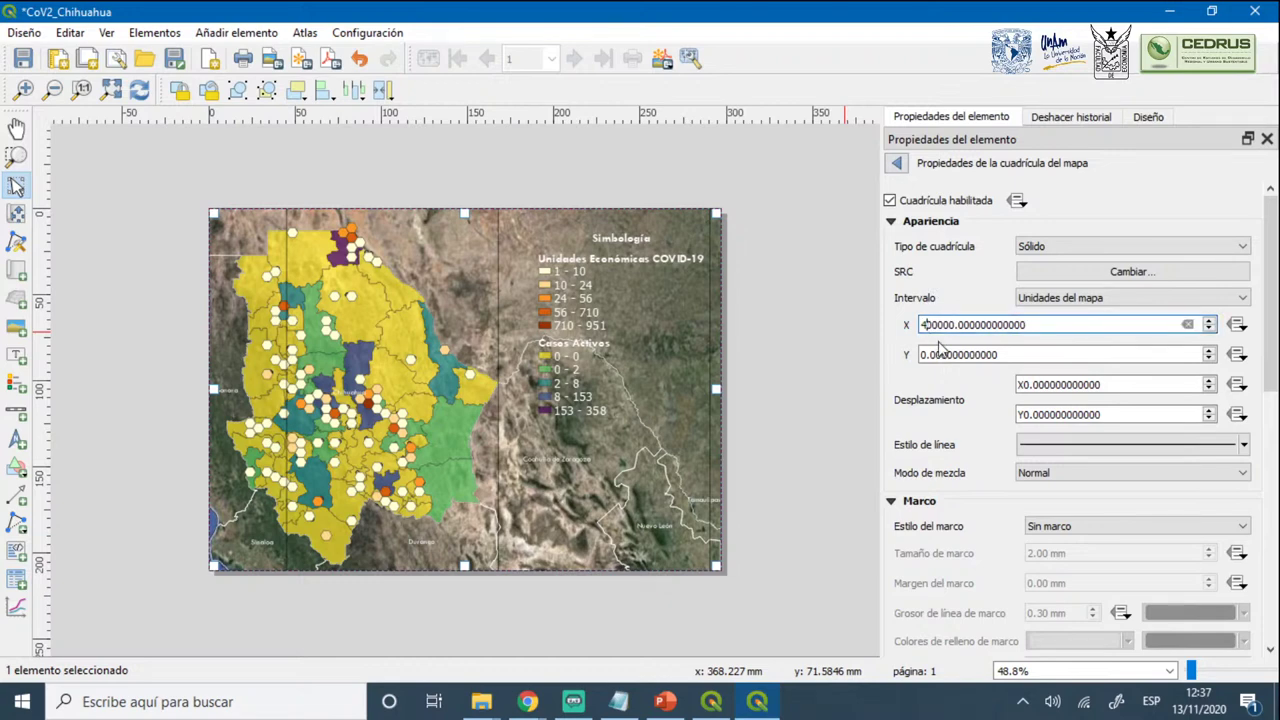
pyautogui.write('4')
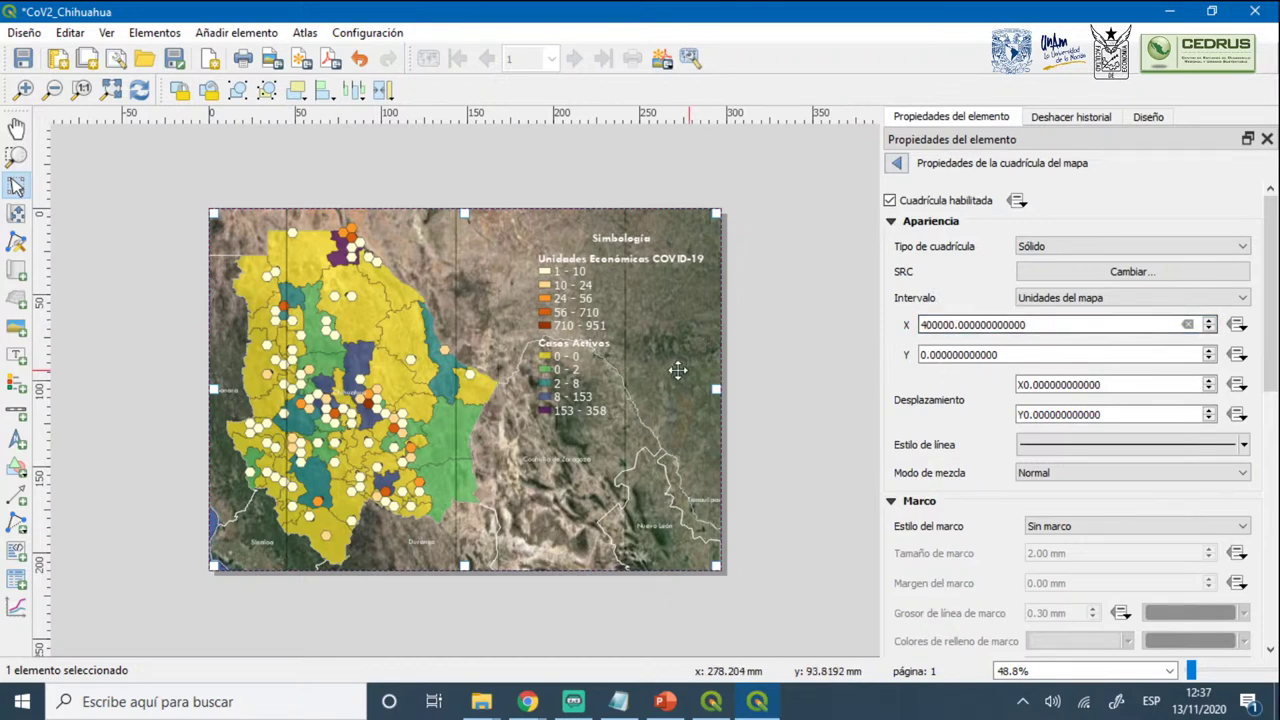
# Reopen the properties of Mapa 1's grid and set its Y interval to 450000 map units
pyautogui.click(634, 371)
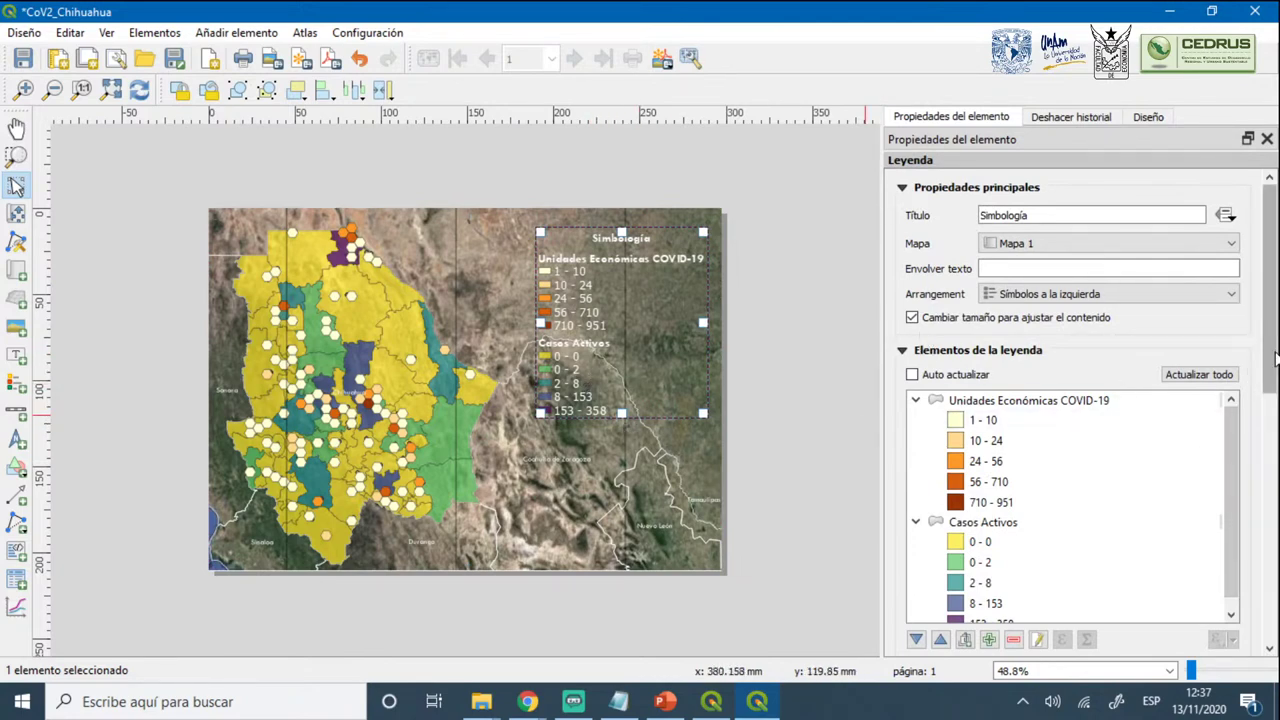
pyautogui.moveTo(1270, 356); pyautogui.dragTo(1275, 452)
pyautogui.click(432, 240)
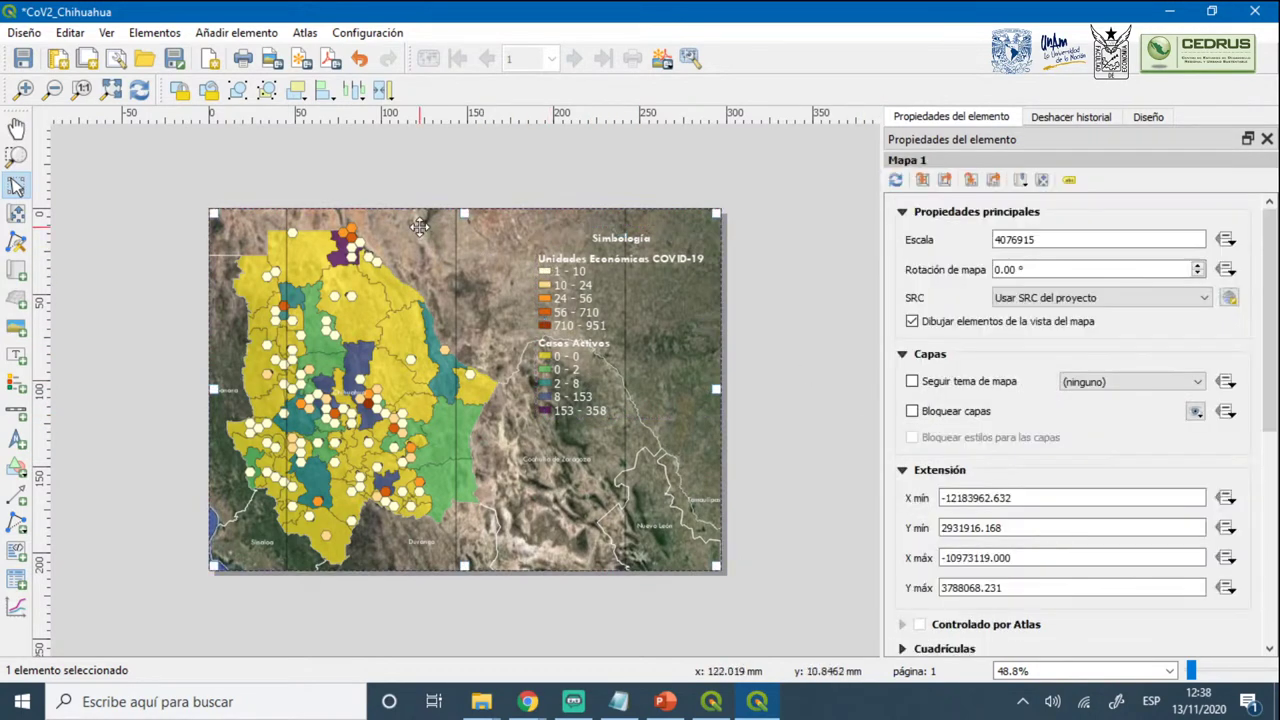
pyautogui.moveTo(1268, 346); pyautogui.dragTo(1268, 470)
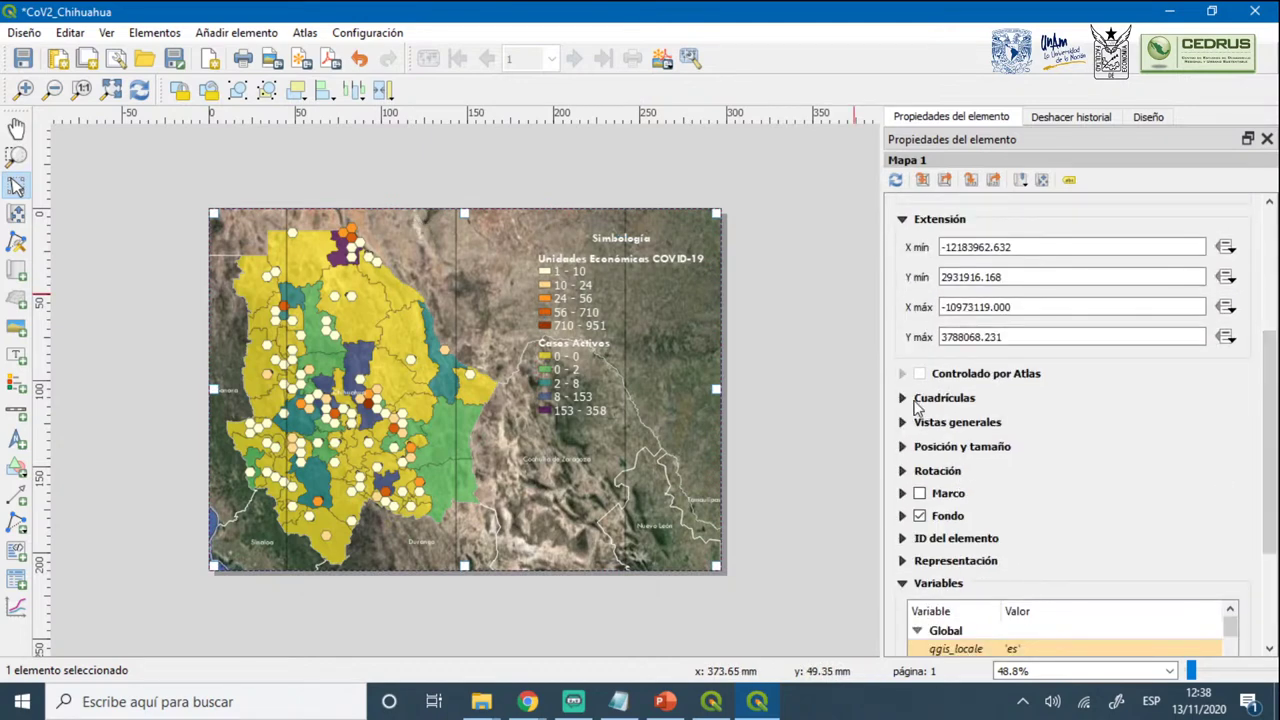
pyautogui.click(914, 400)
pyautogui.click(948, 453)
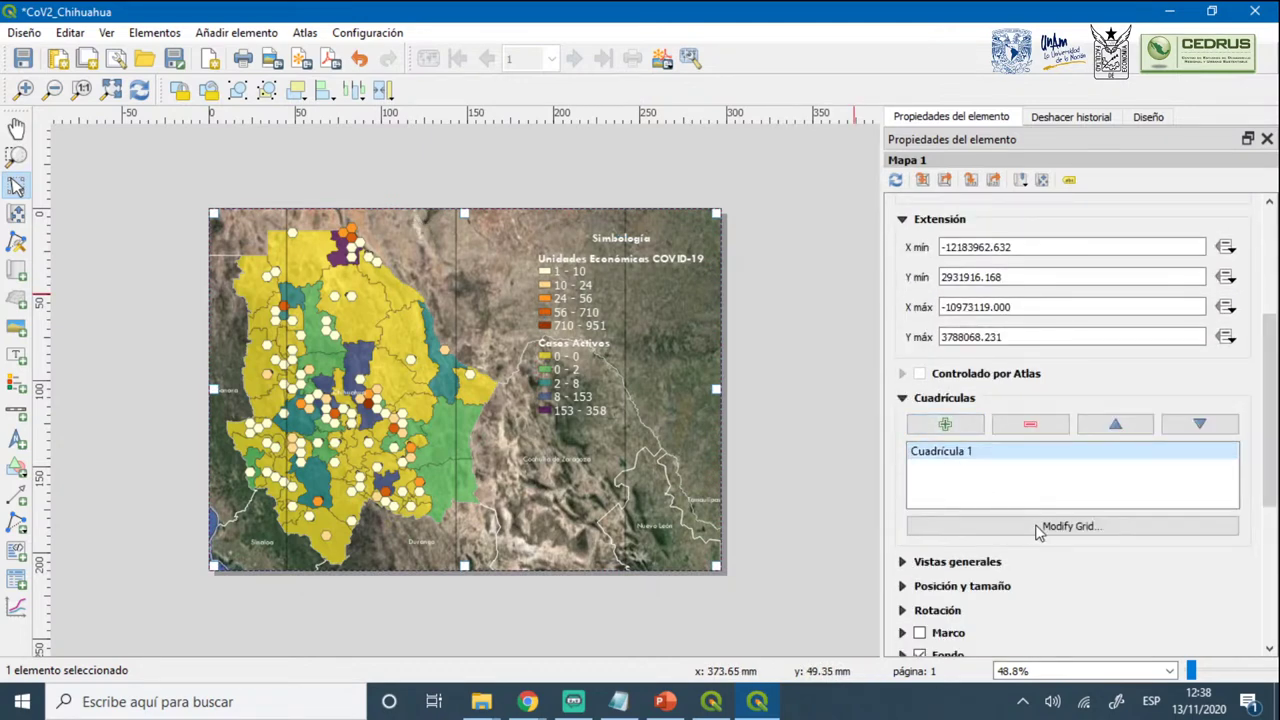
pyautogui.click(1048, 527)
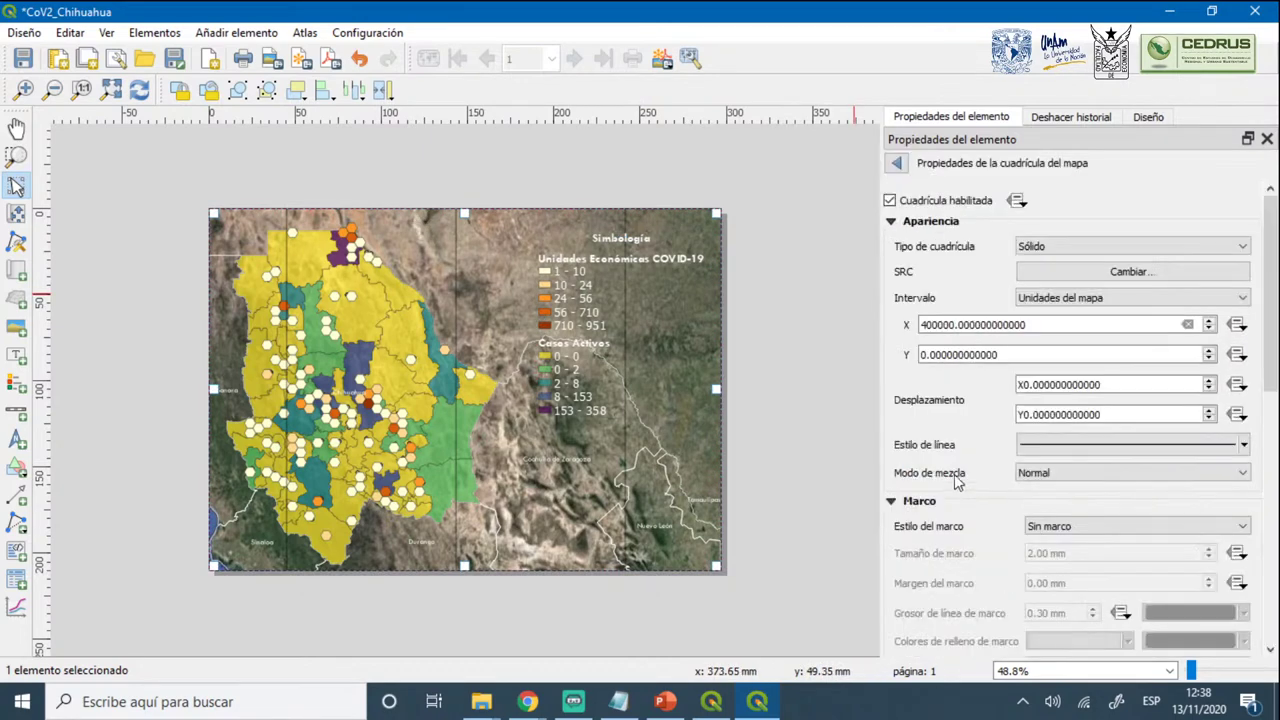
pyautogui.click(932, 352)
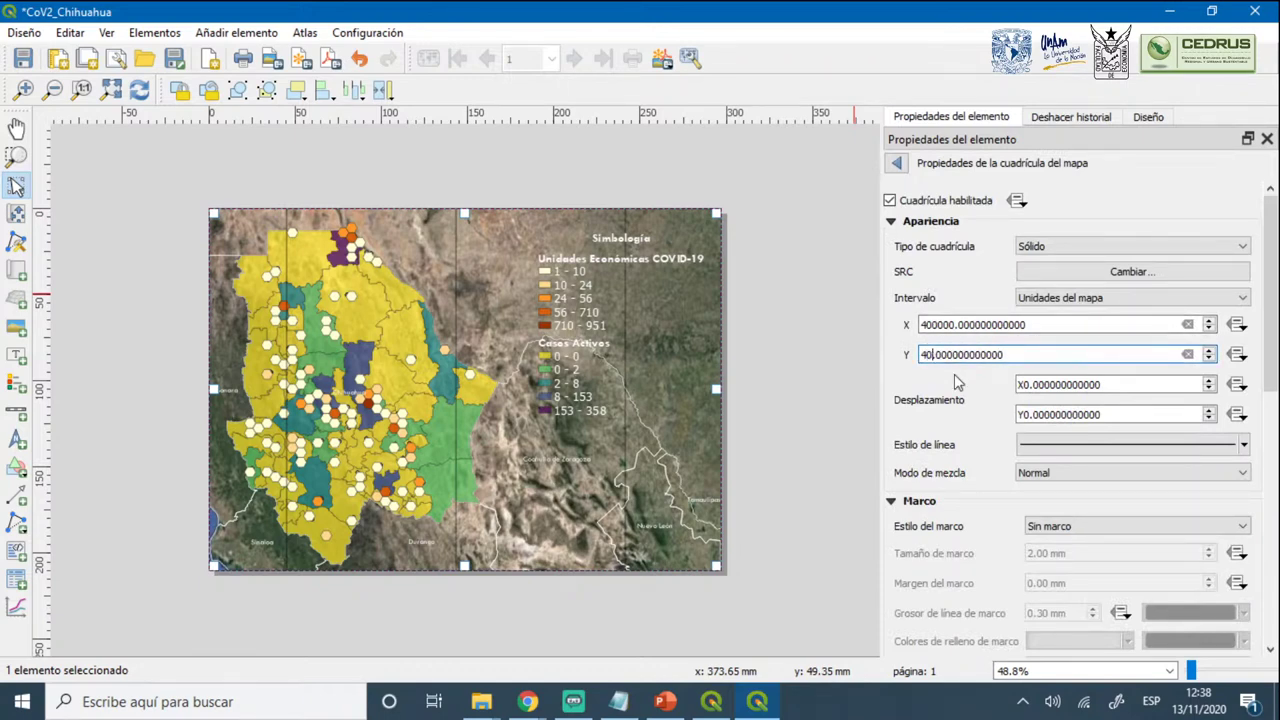
pyautogui.click(966, 298)
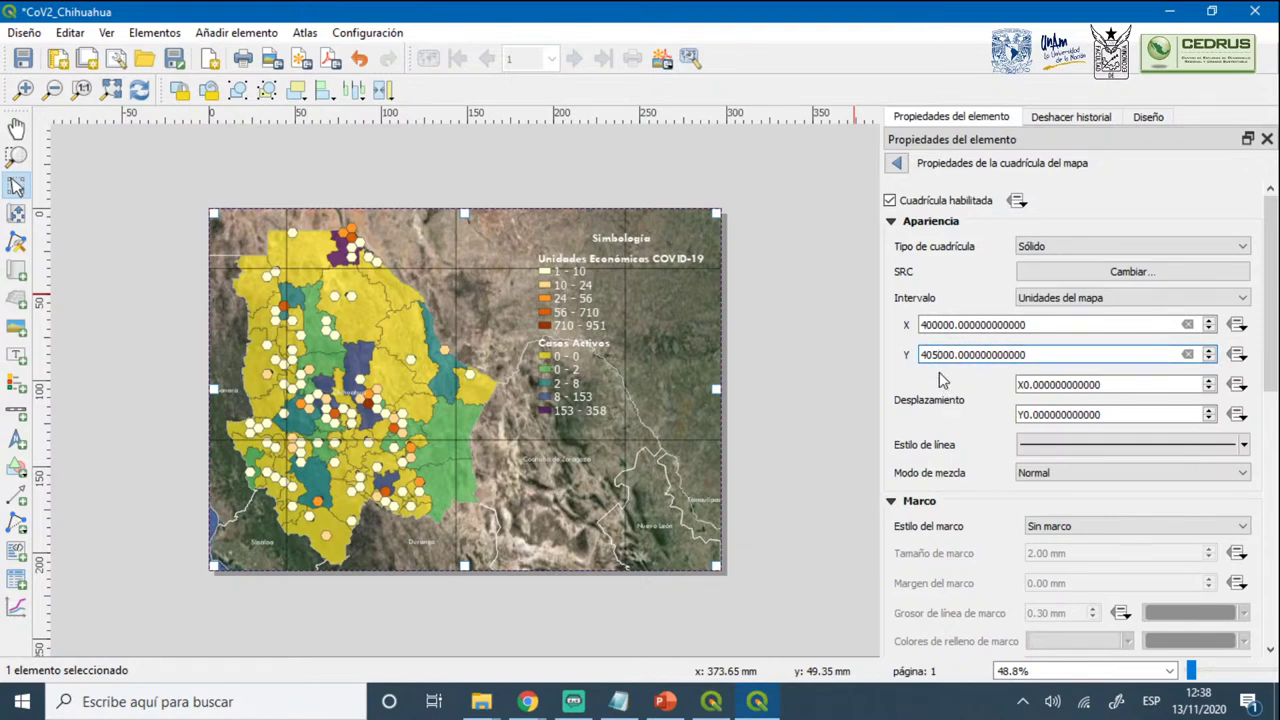
pyautogui.press('BackSpace')
pyautogui.press('BackSpace')
pyautogui.write('50')
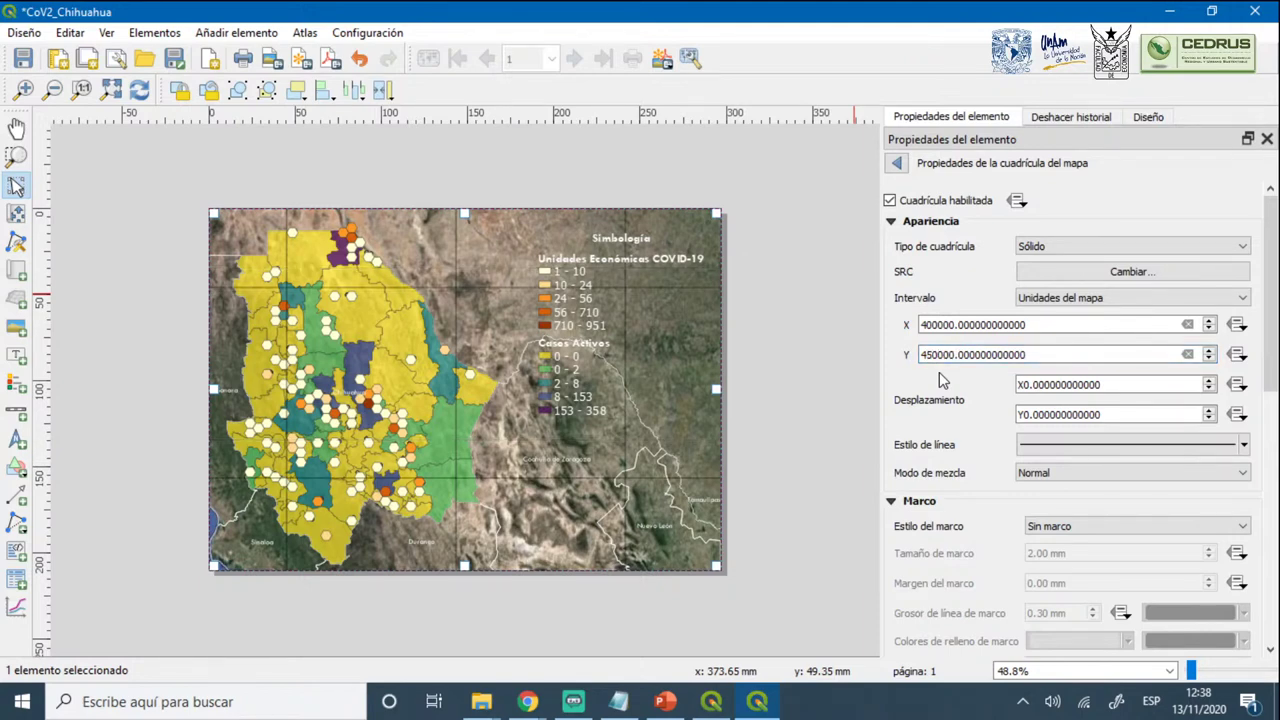
# Try the Marcadores grid type and settle on Marco y anotaciones solamente
pyautogui.click(1058, 246)
pyautogui.click(1052, 287)
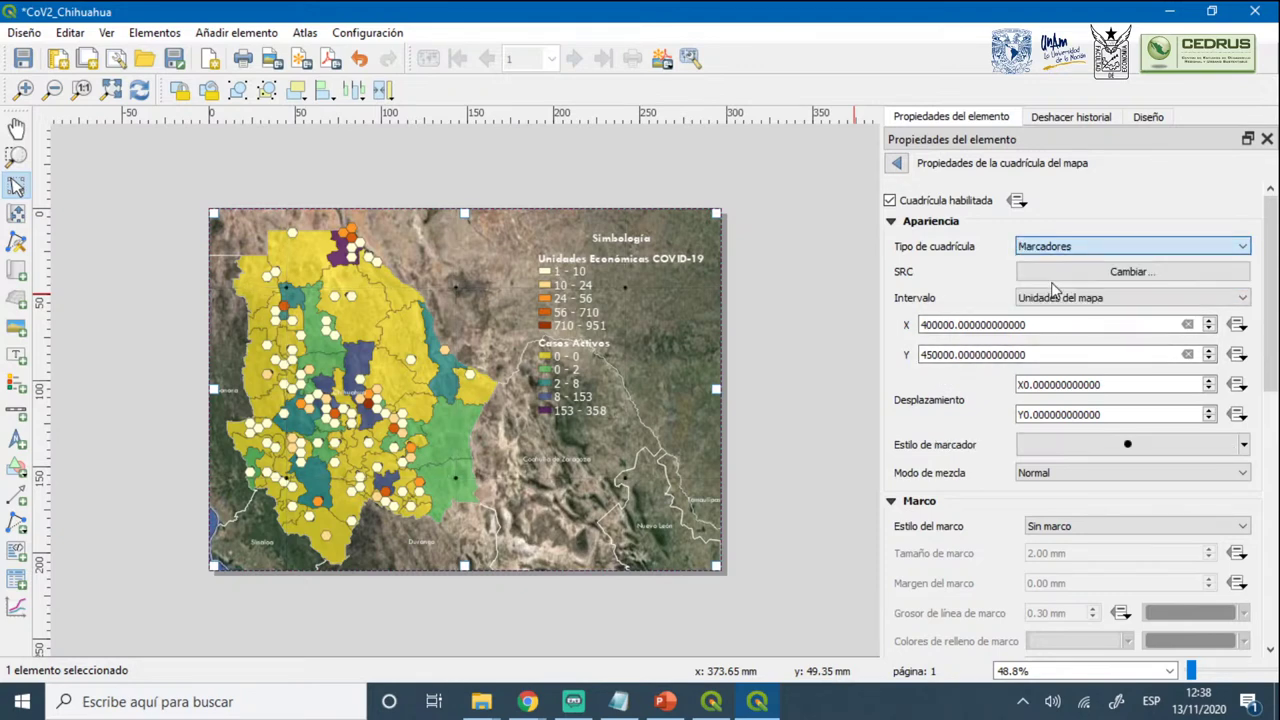
pyautogui.click(1057, 247)
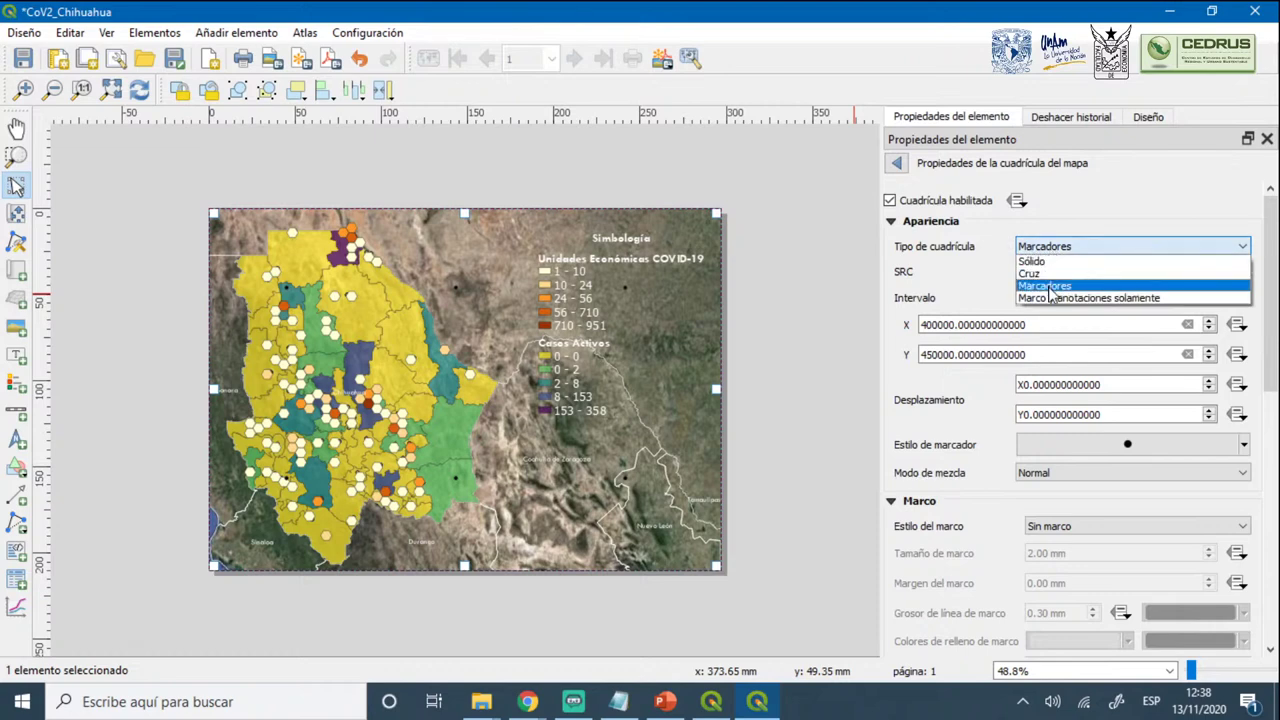
pyautogui.click(1050, 301)
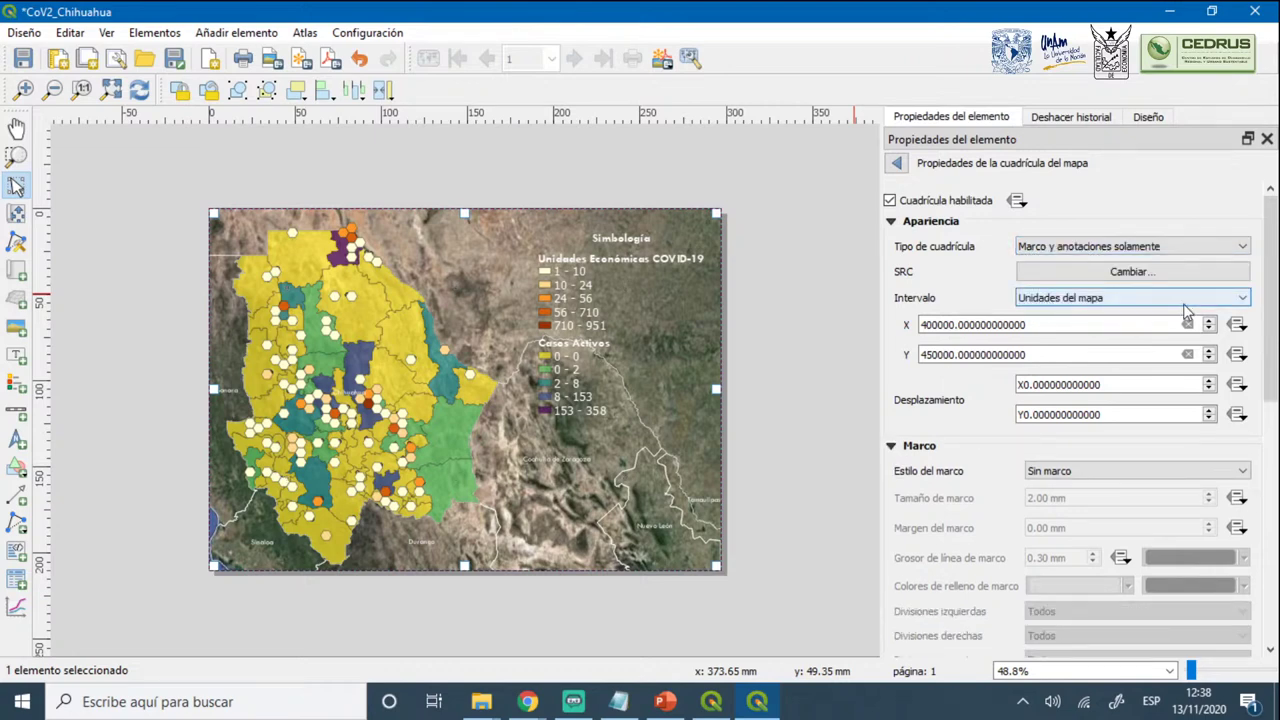
# Set the grid frame style to Marcas interiores in white, with a frame size of 4.00 mm and a line thickness of 1.30 mm
pyautogui.scroll(-3, 1263, 316)
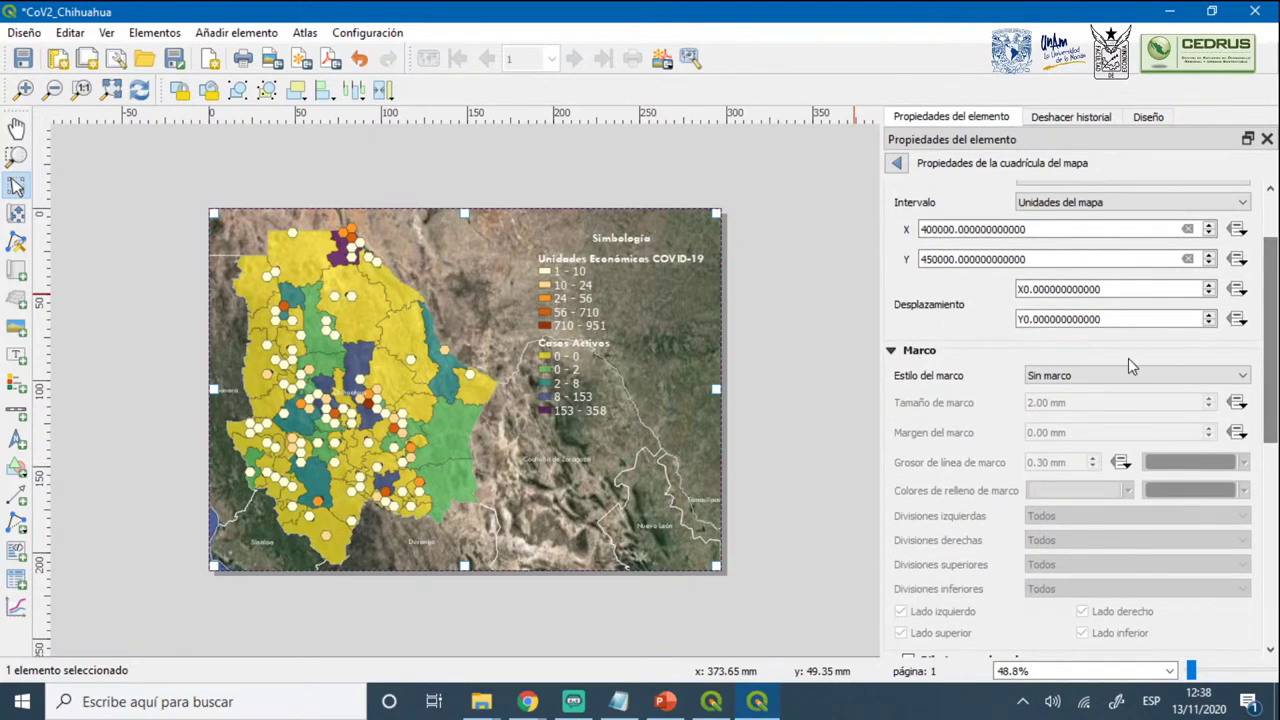
pyautogui.click(1126, 376)
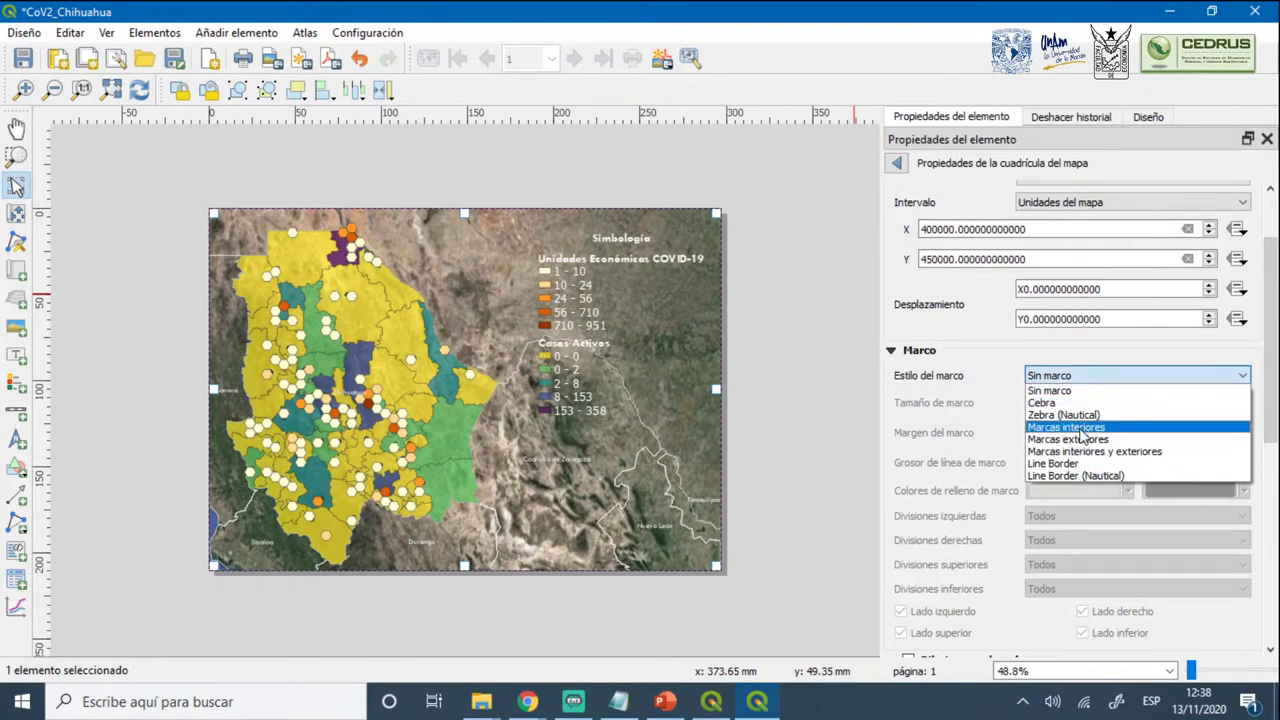
pyautogui.click(1082, 427)
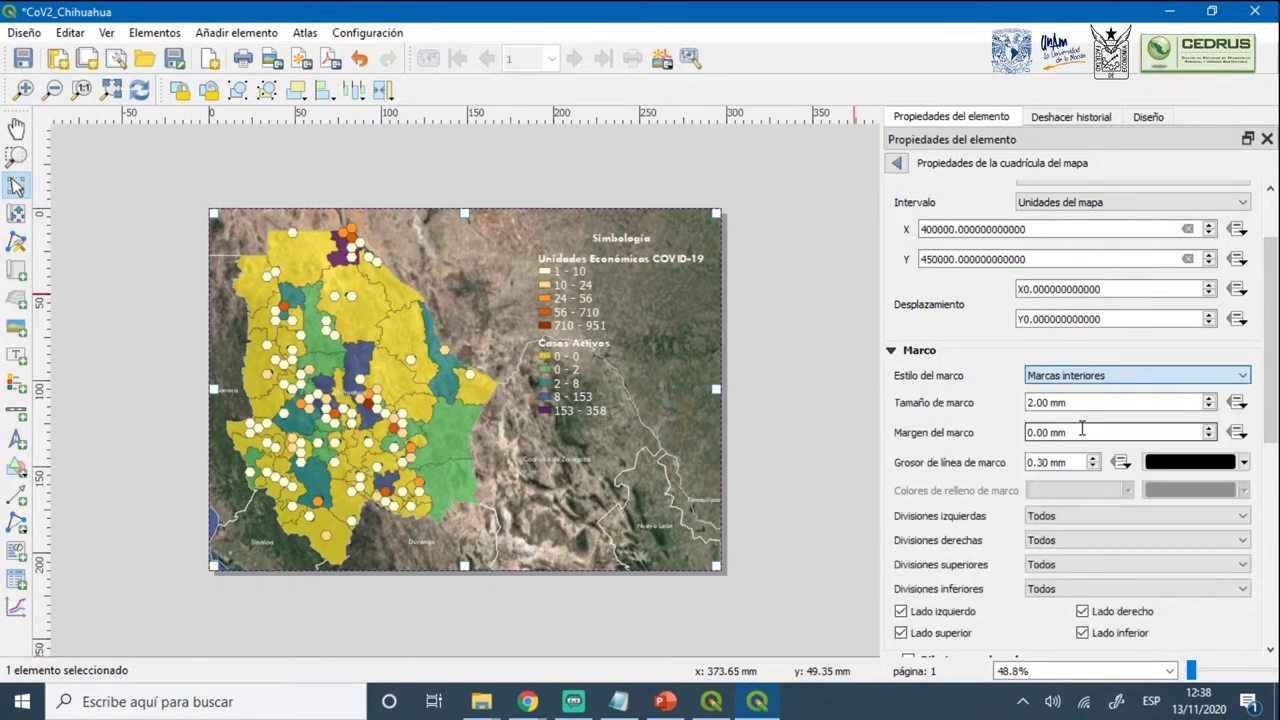
pyautogui.click(1245, 463)
pyautogui.click(1107, 560)
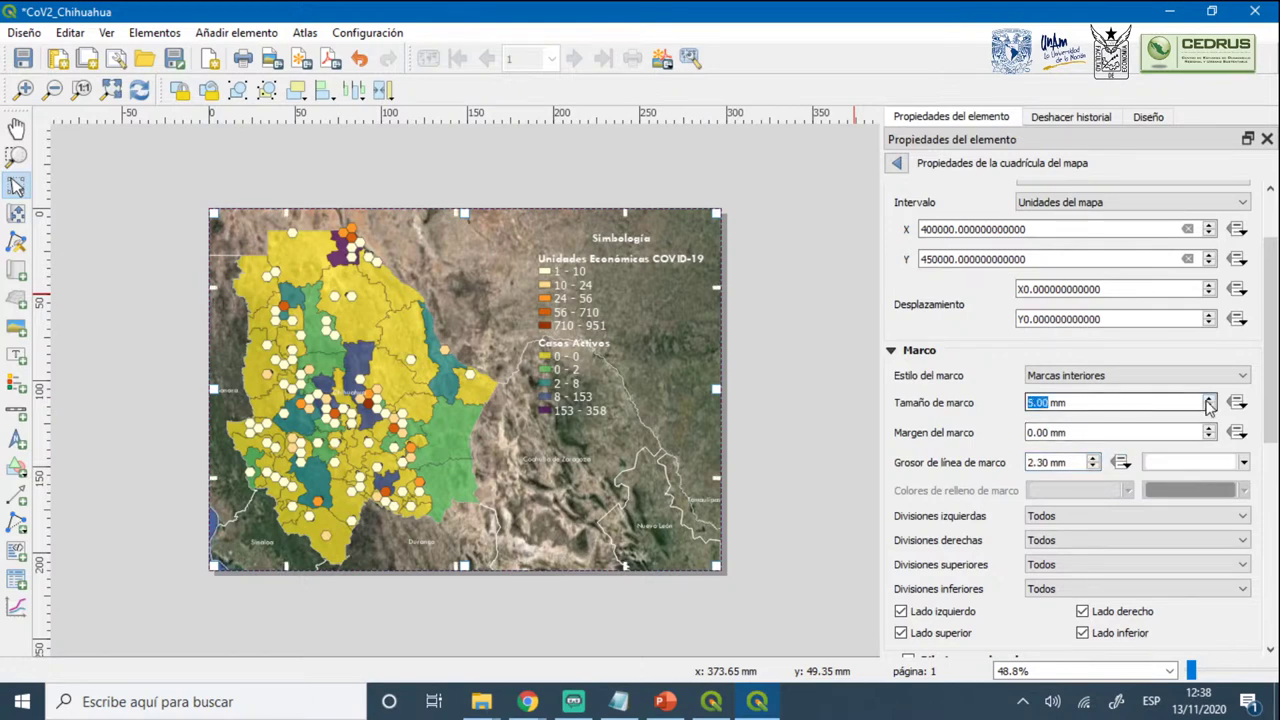
pyautogui.click(1210, 405)
pyautogui.click(1093, 467)
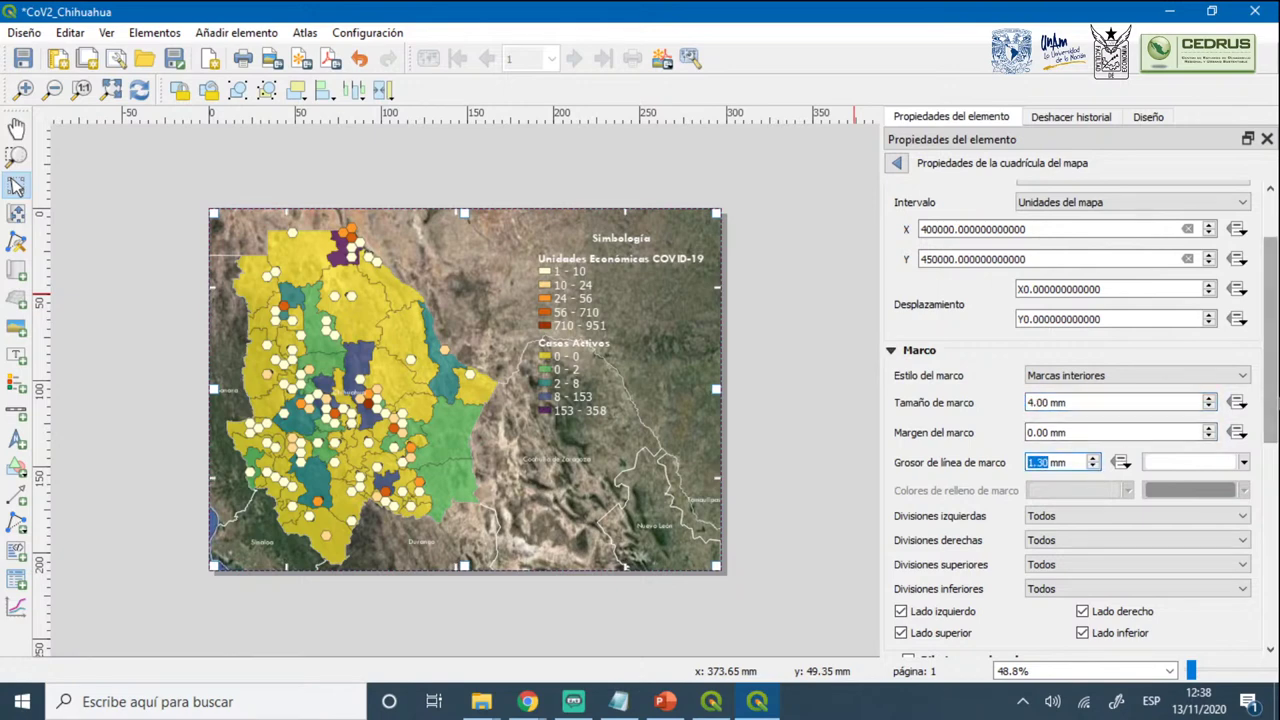
# Enable drawing of the grid coordinates and set their format to Grado, minuto con sufijo
pyautogui.moveTo(1273, 405); pyautogui.dragTo(1275, 422)
pyautogui.scroll(-4, 1100, 420)
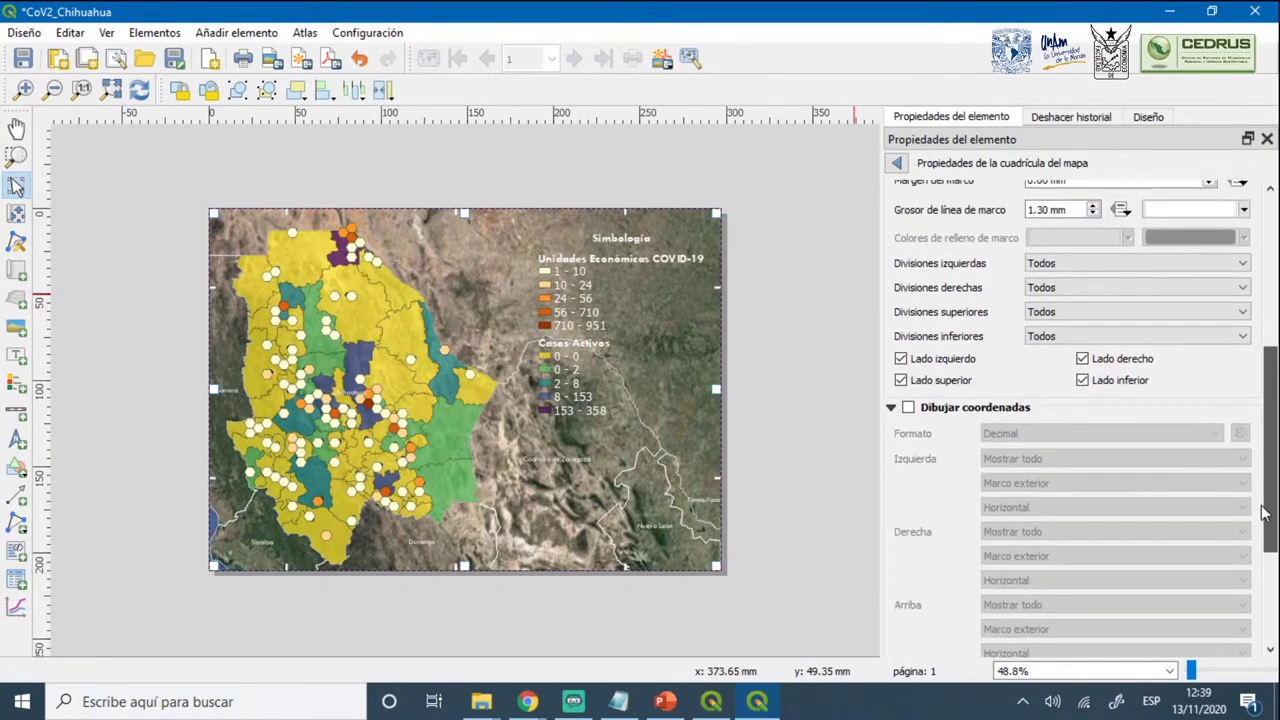
pyautogui.click(908, 408)
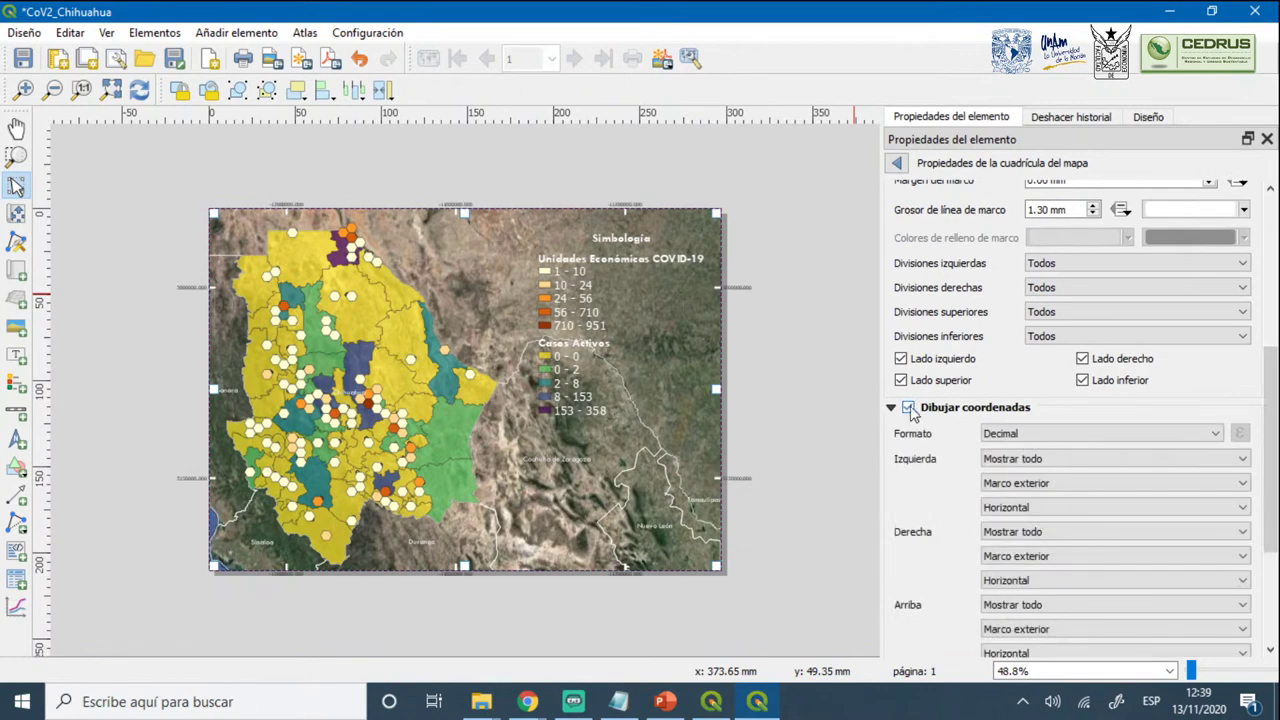
pyautogui.click(1183, 437)
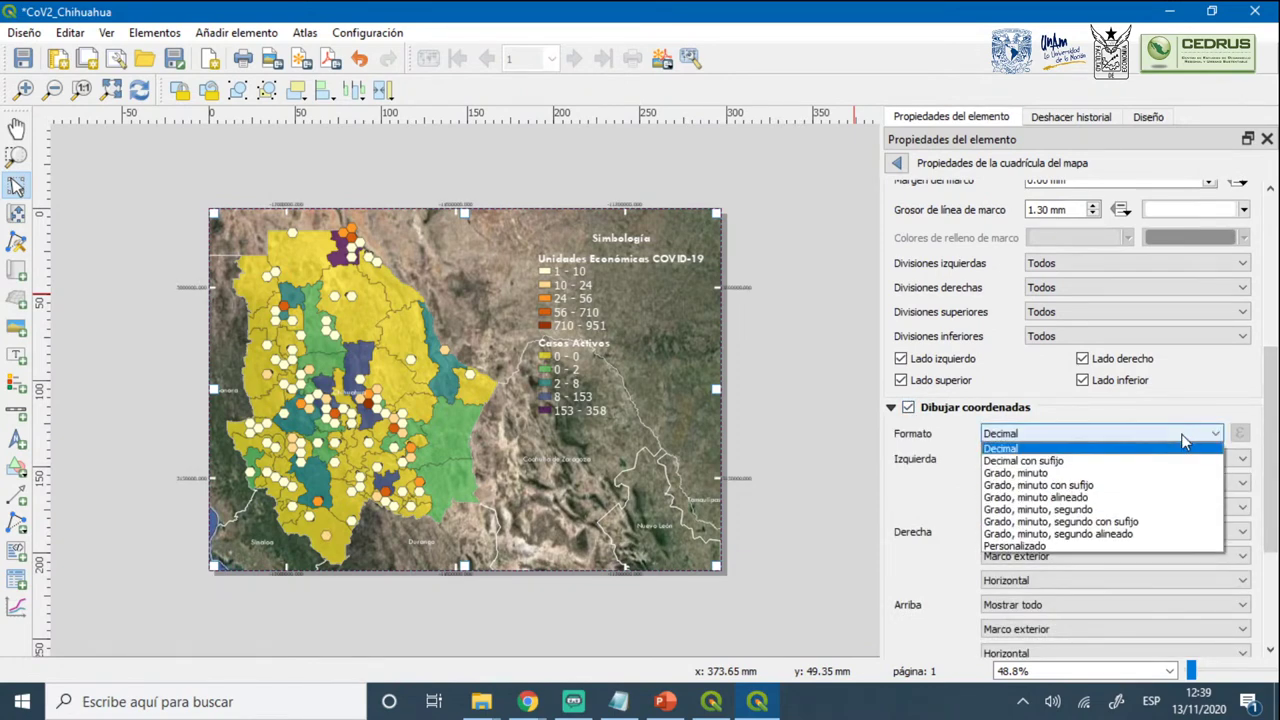
pyautogui.click(1038, 487)
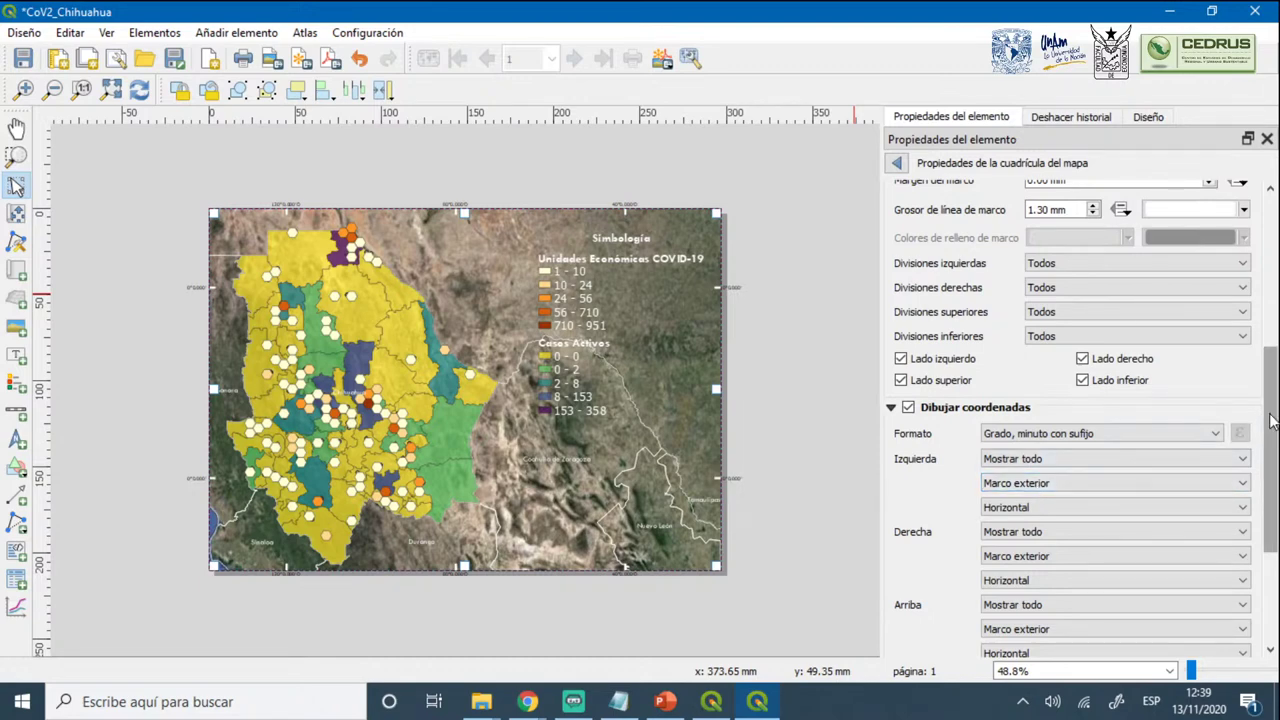
pyautogui.scroll(-5, 1066, 382)
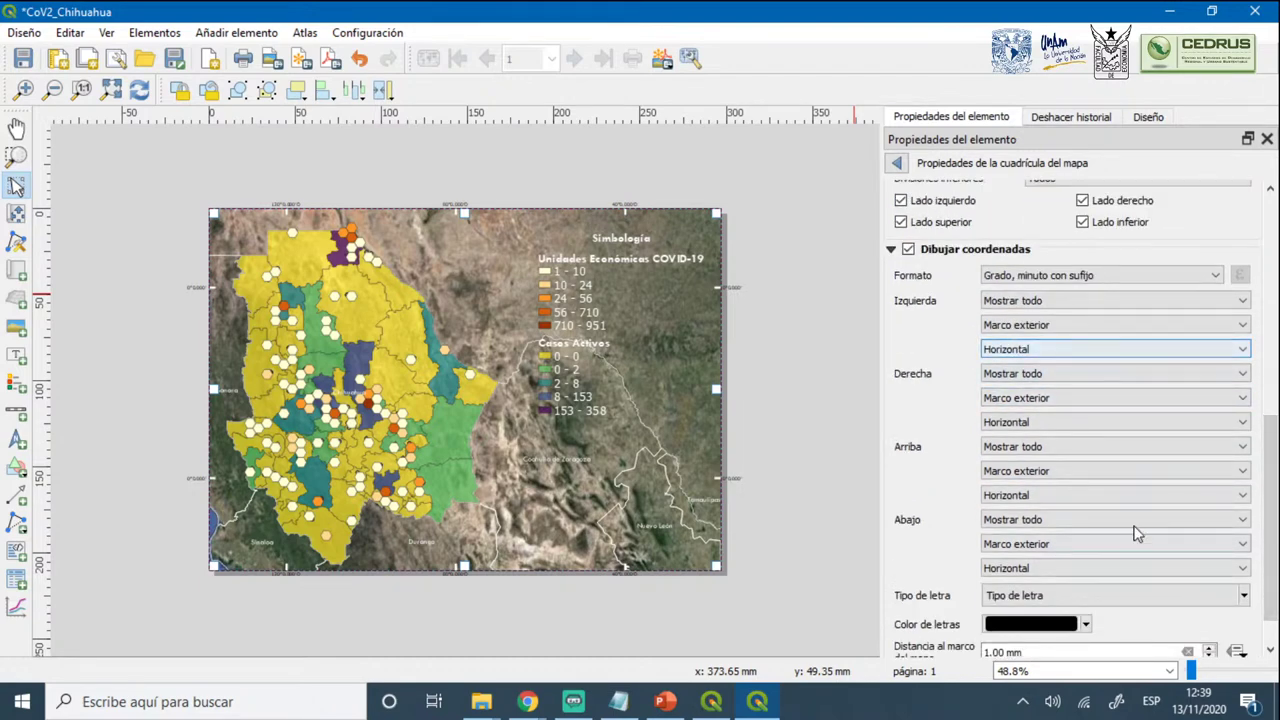
# Try the Grado, minuto alineado coordinate format for the grid and settle on Decimal
pyautogui.scroll(-2, 1273, 525)
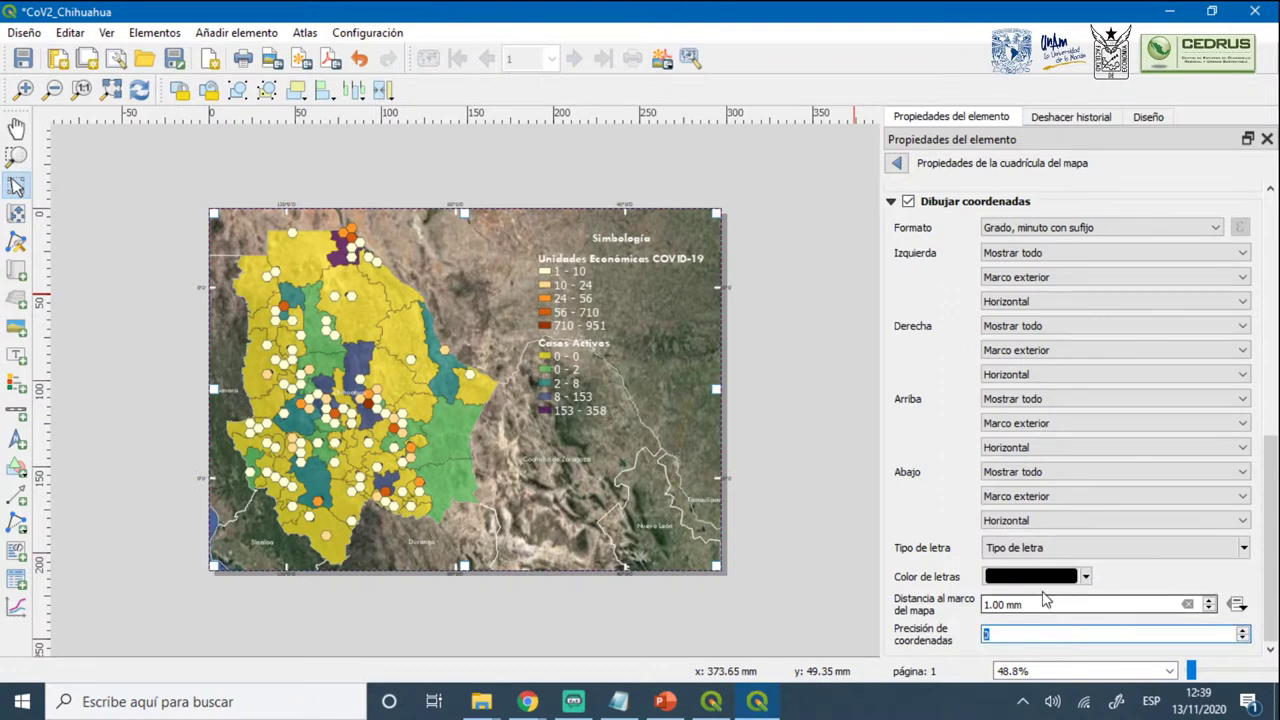
pyautogui.click(1037, 229)
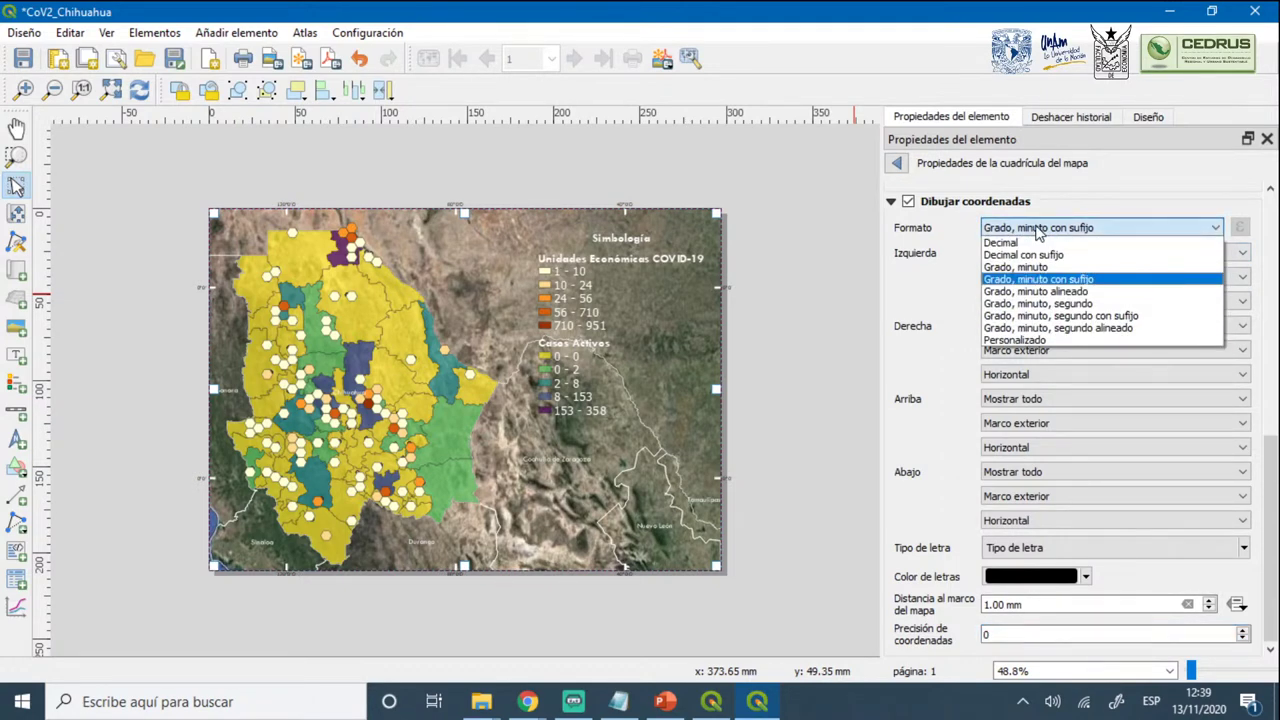
pyautogui.click(1040, 292)
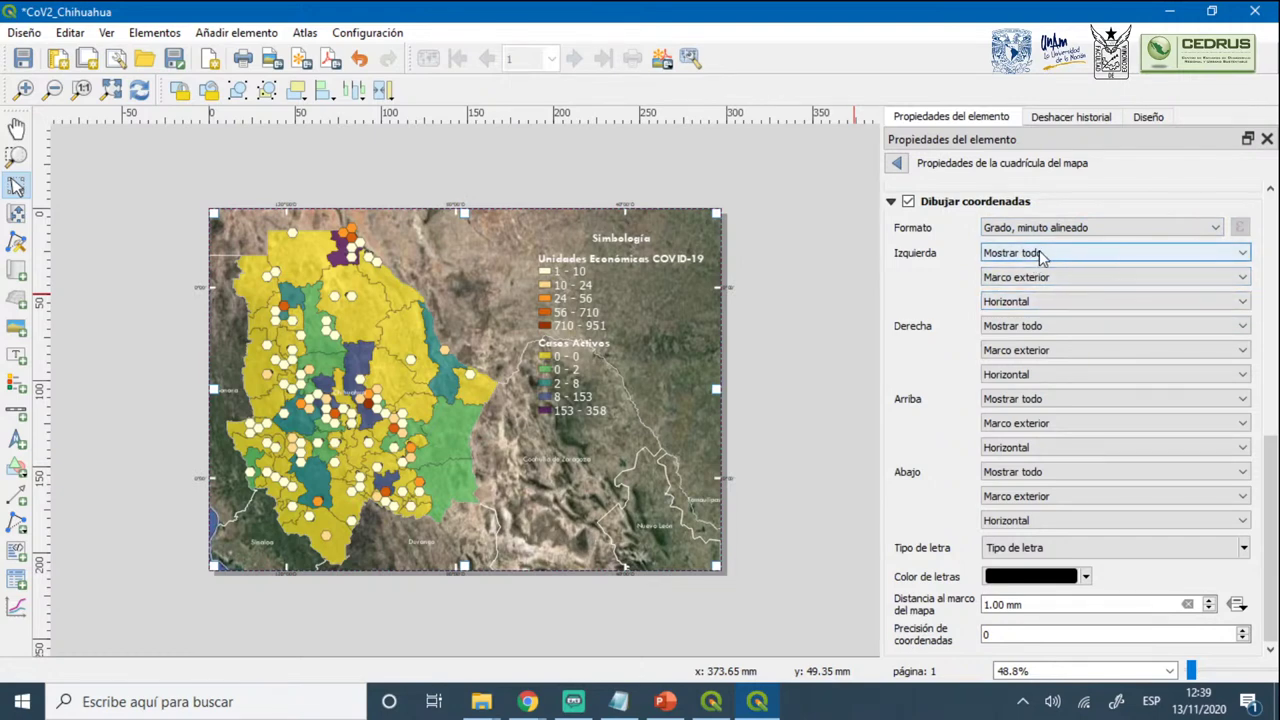
pyautogui.click(1037, 228)
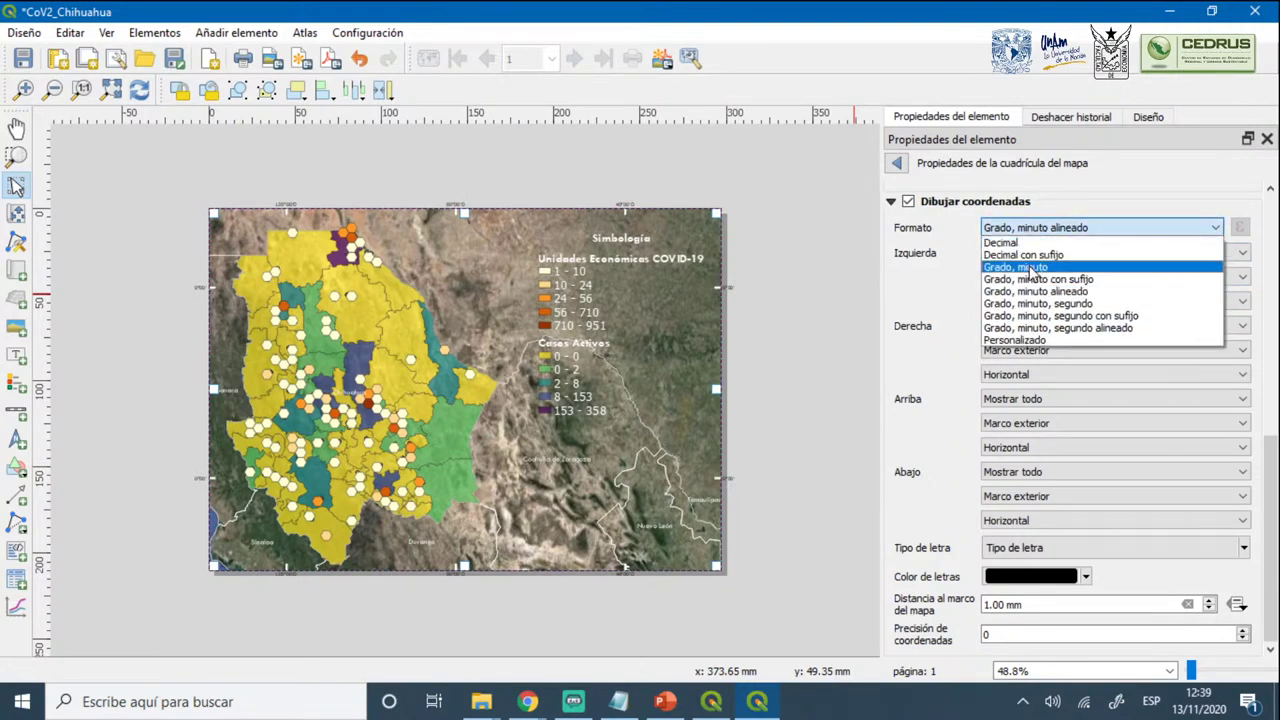
pyautogui.click(1033, 243)
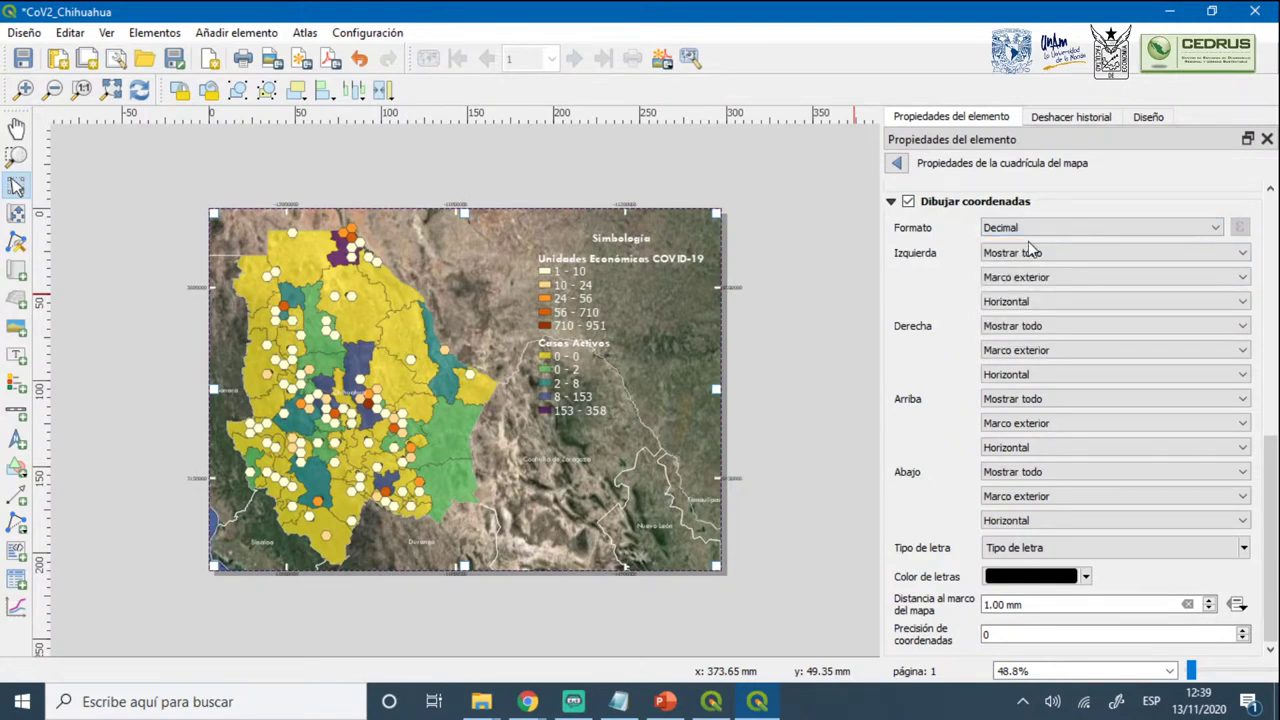
# Place the grid coordinates at Marco interior on all four sides: Izquierda, Derecha, Arriba and Abajo
pyautogui.click(1015, 302)
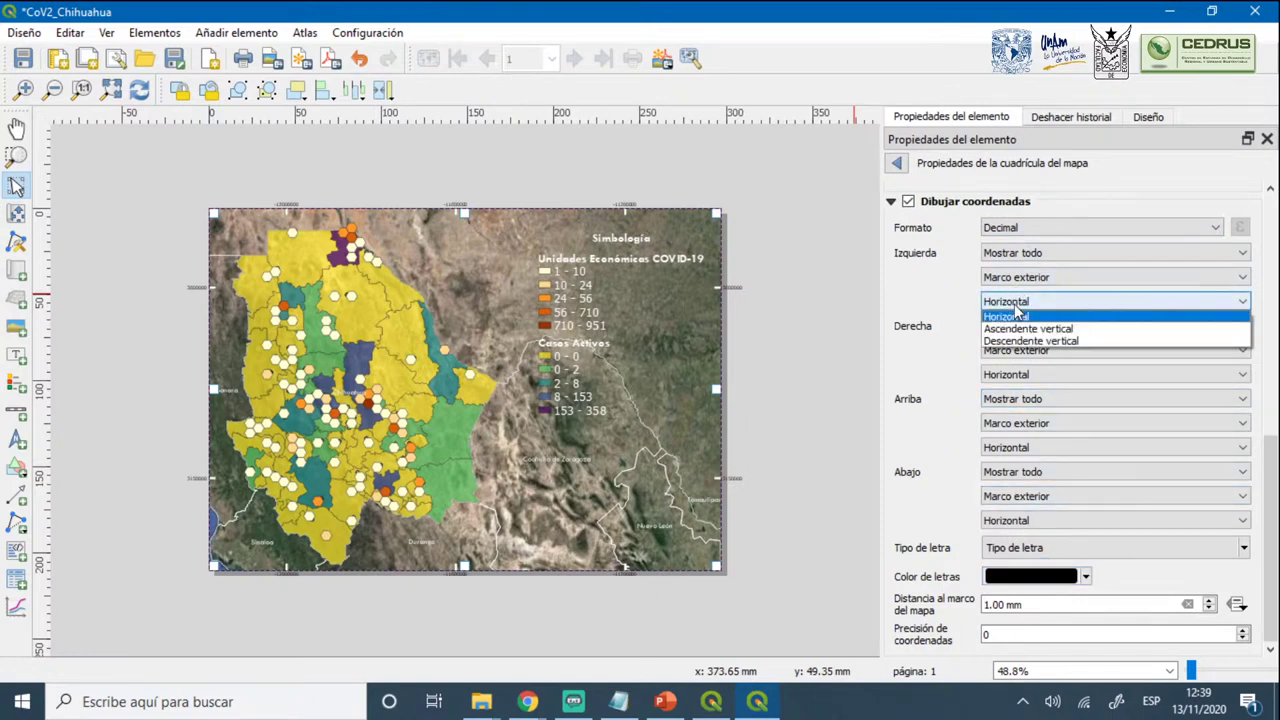
pyautogui.click(1015, 277)
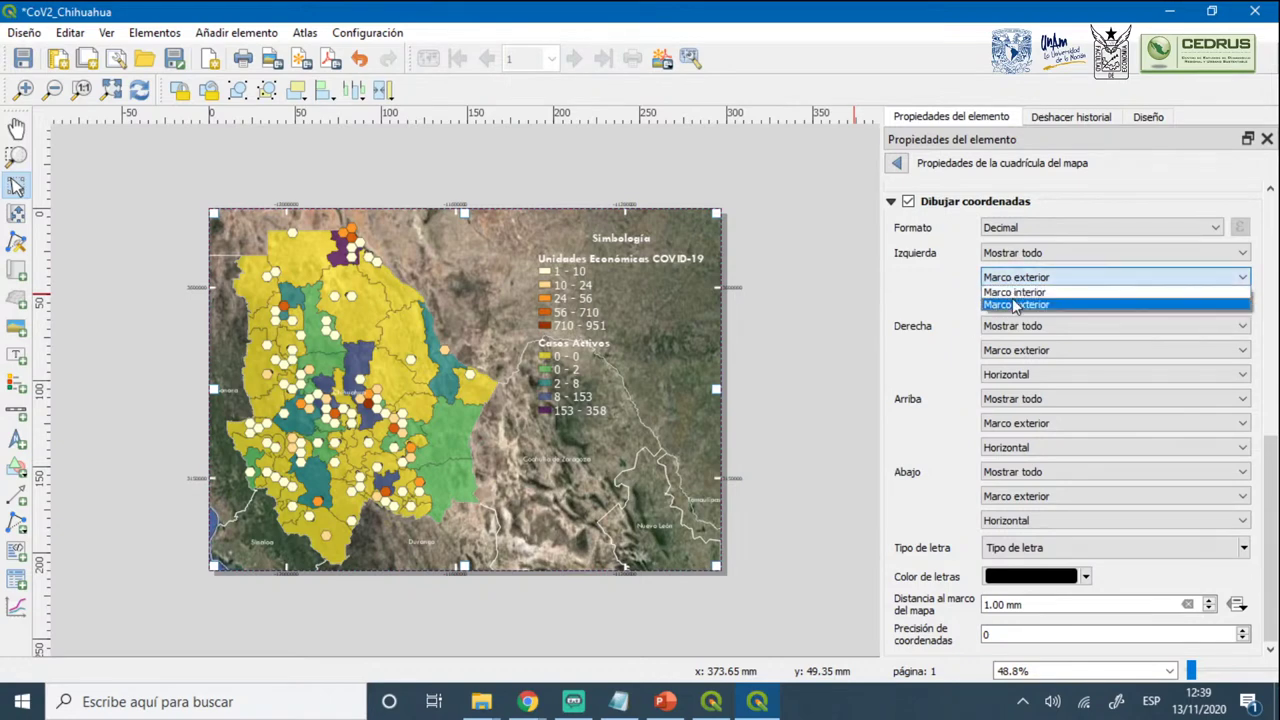
pyautogui.click(1016, 284)
pyautogui.click(1015, 350)
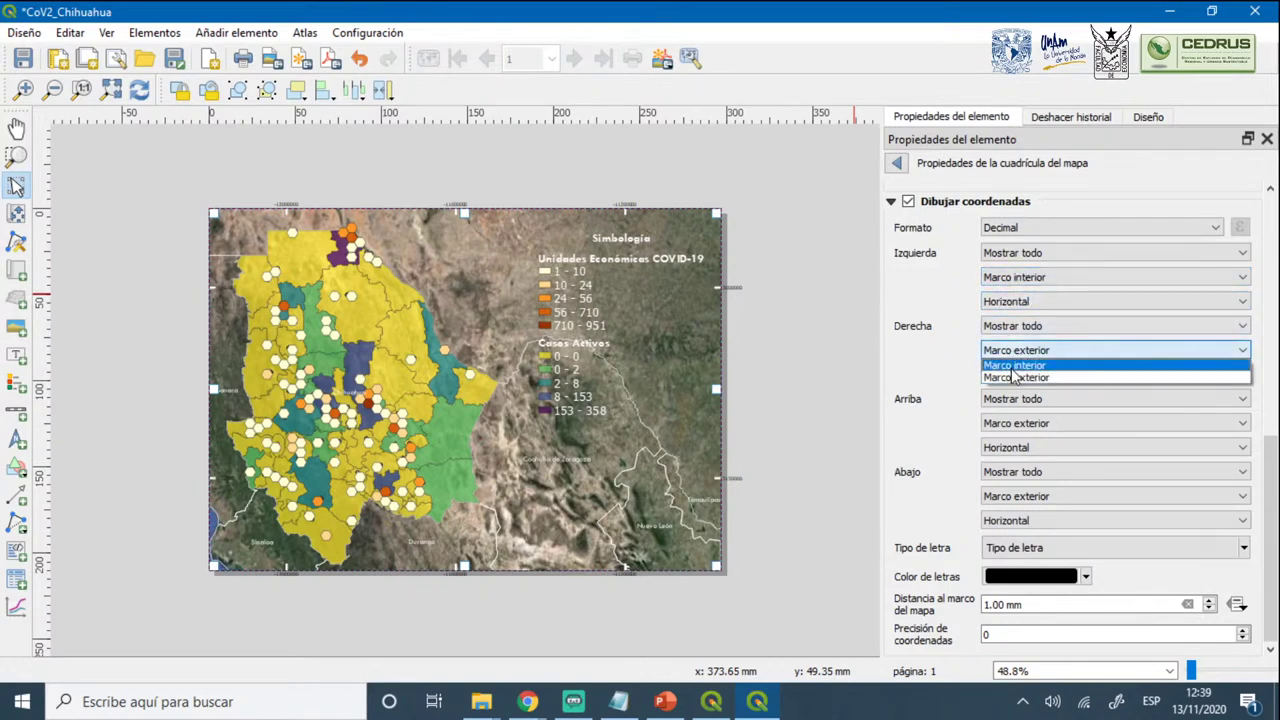
pyautogui.click(1015, 363)
pyautogui.click(1014, 432)
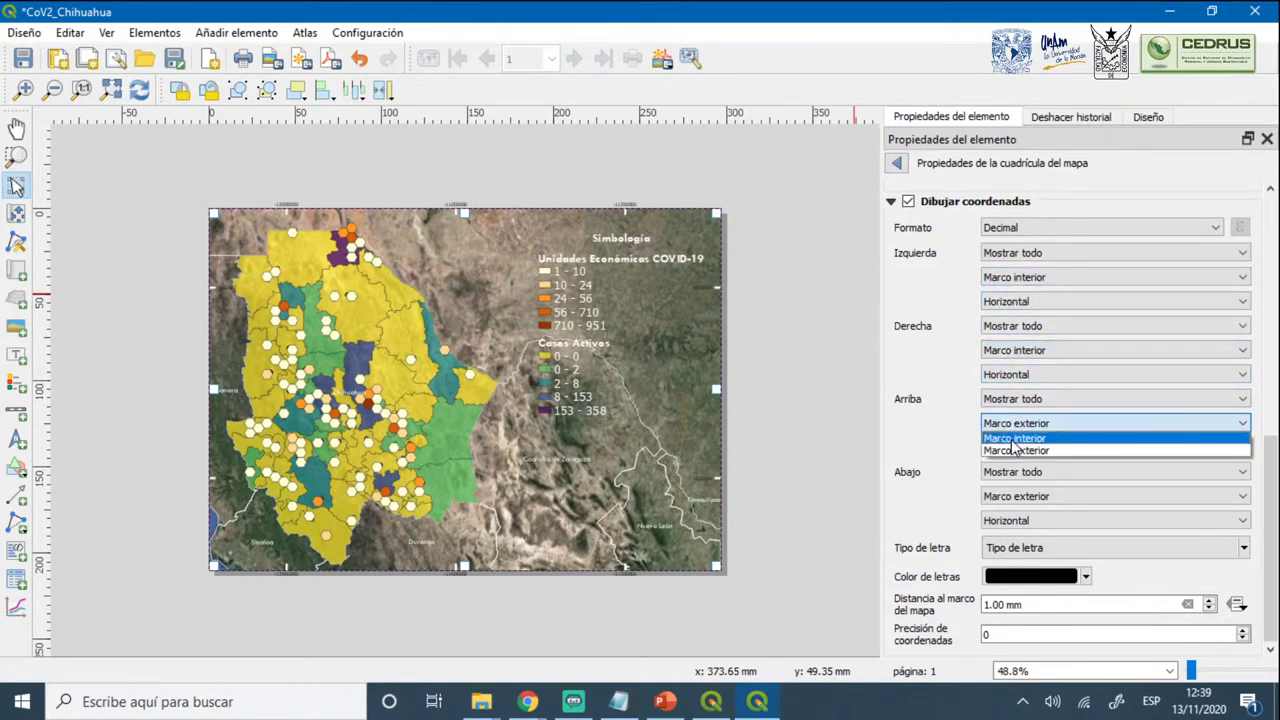
pyautogui.click(1015, 438)
pyautogui.click(1016, 496)
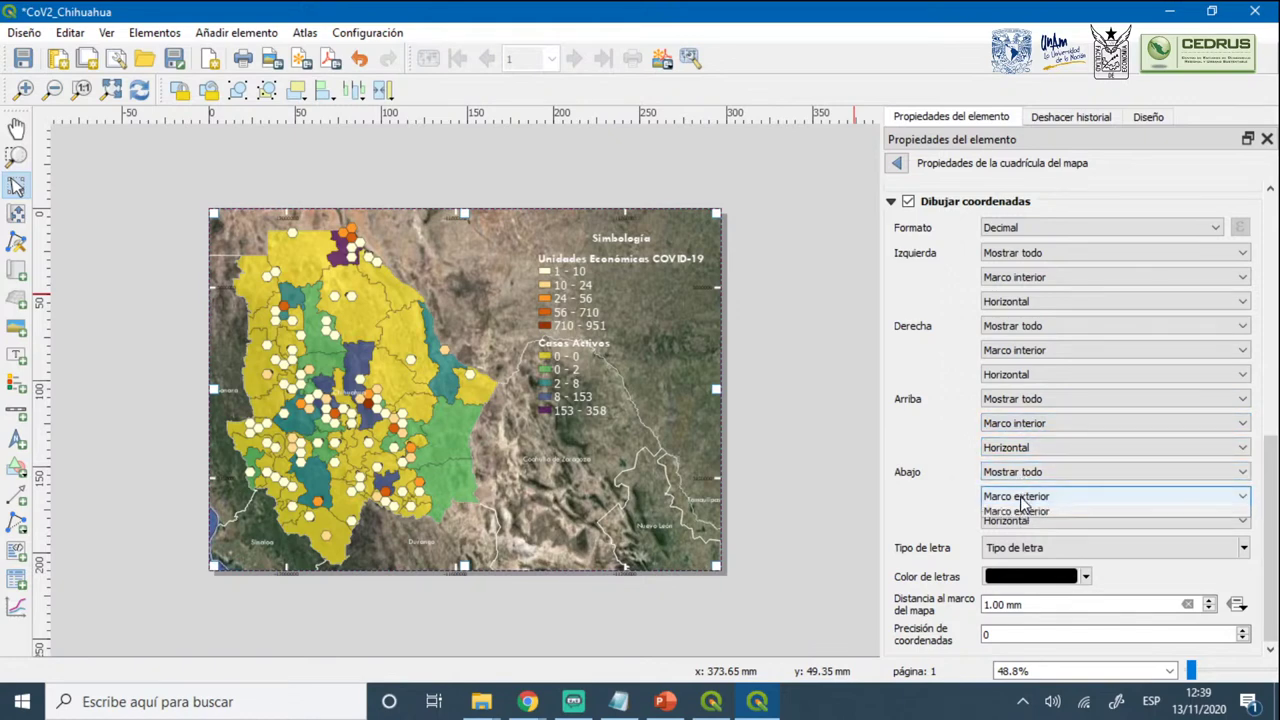
pyautogui.click(1017, 520)
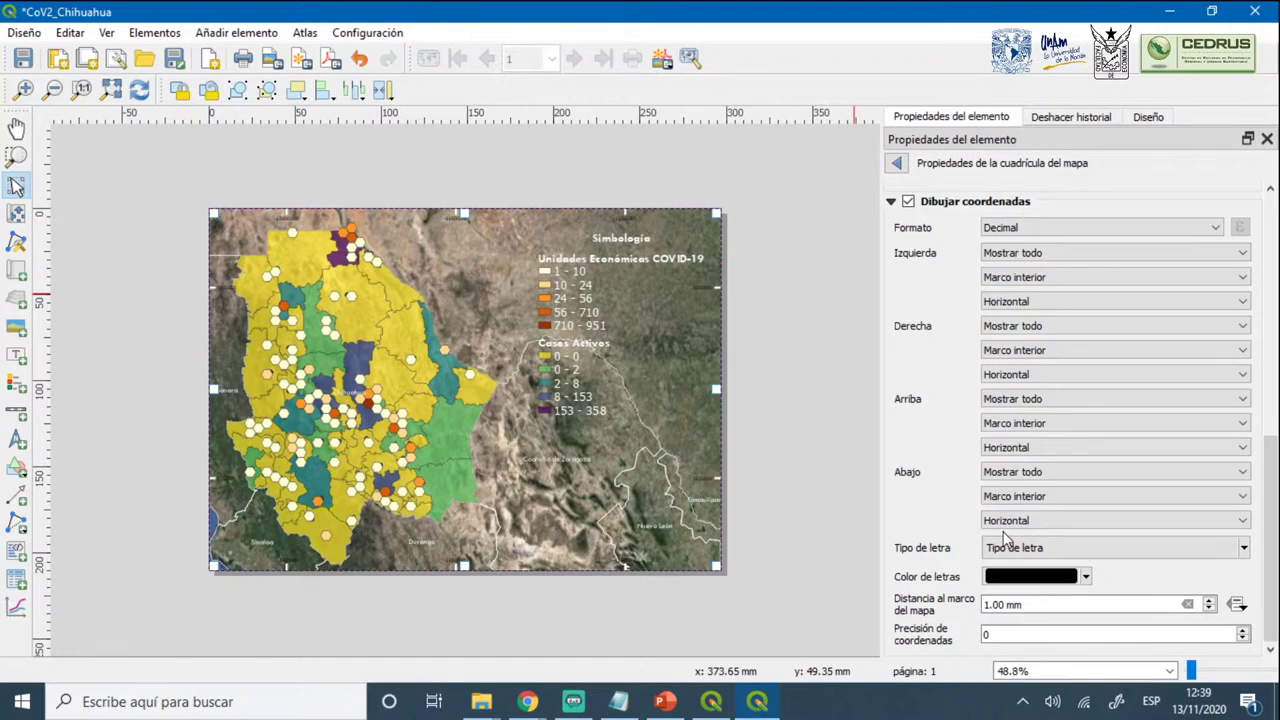
# Orient the grid coordinates as Ascendente vertical for Izquierda and Descendente vertical for Derecha
pyautogui.click(1012, 350)
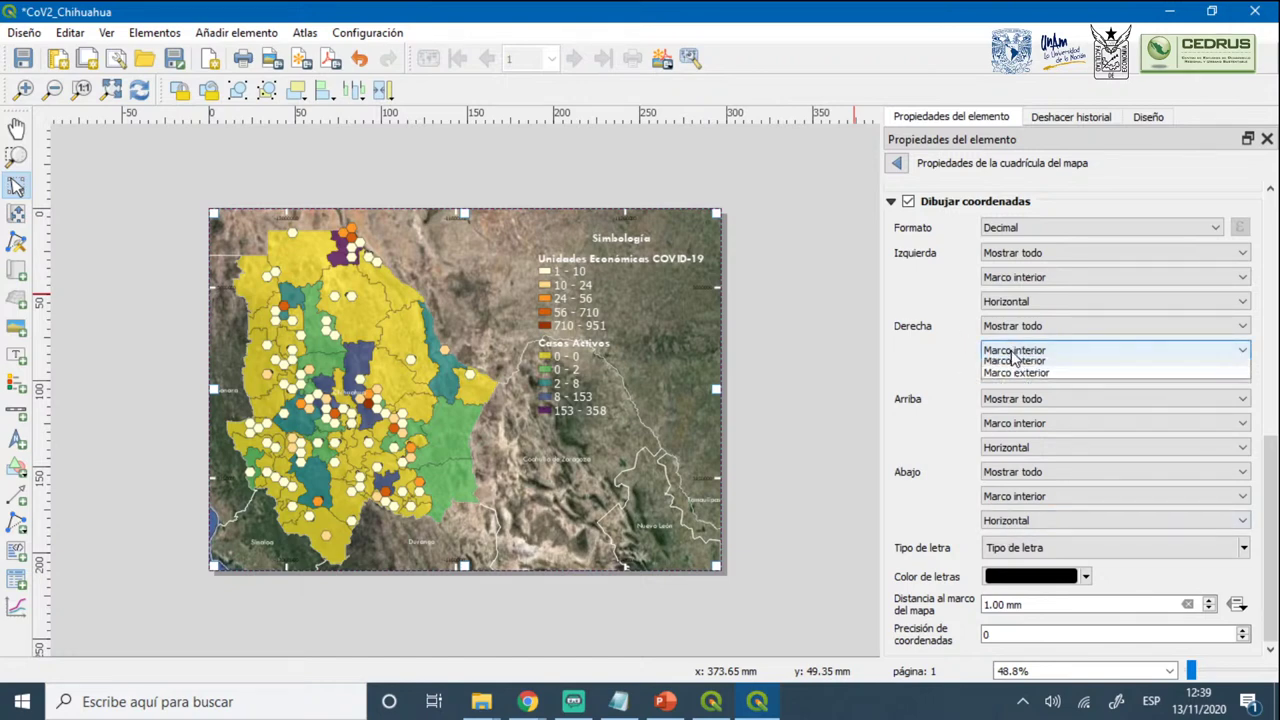
pyautogui.click(1011, 346)
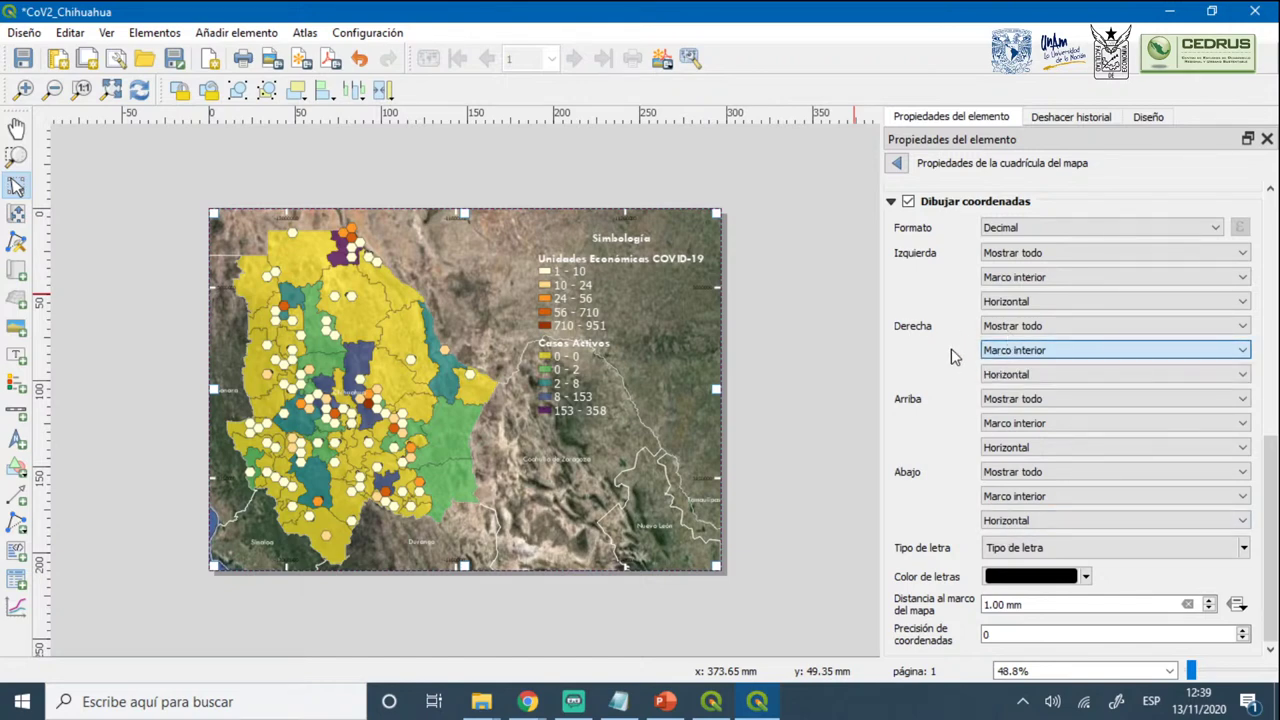
pyautogui.click(1002, 380)
pyautogui.click(1016, 404)
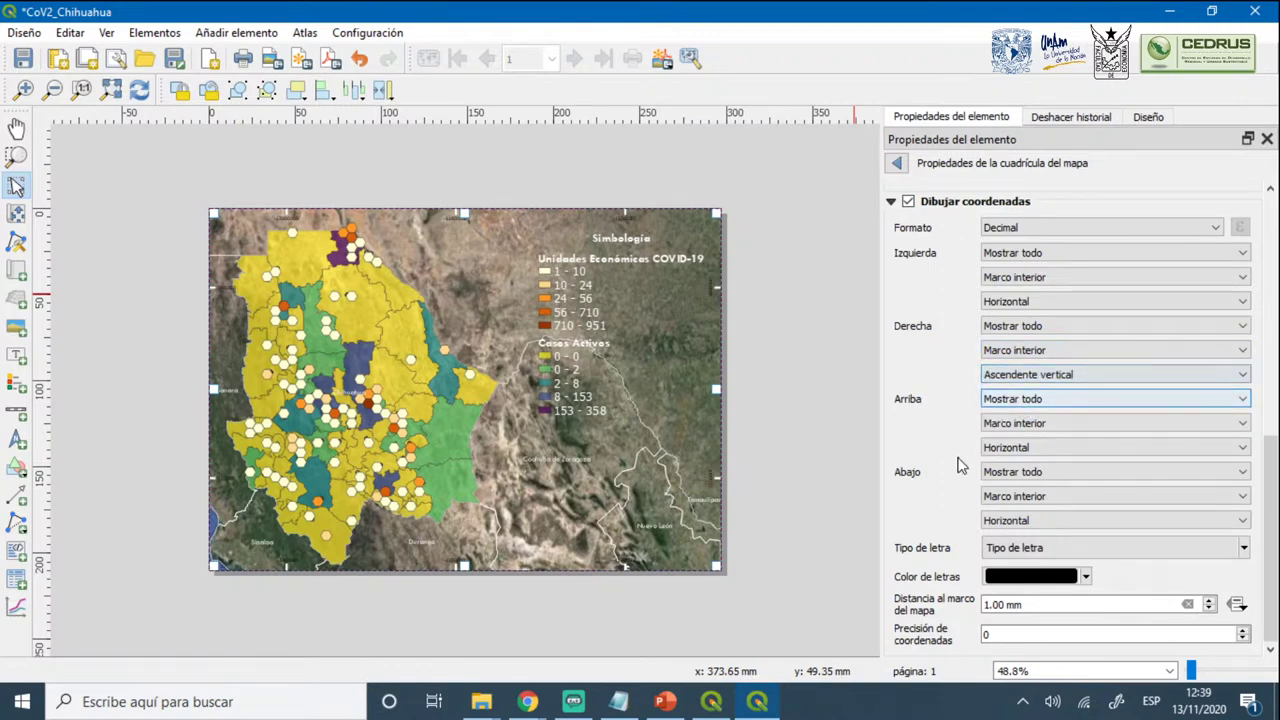
pyautogui.click(1003, 283)
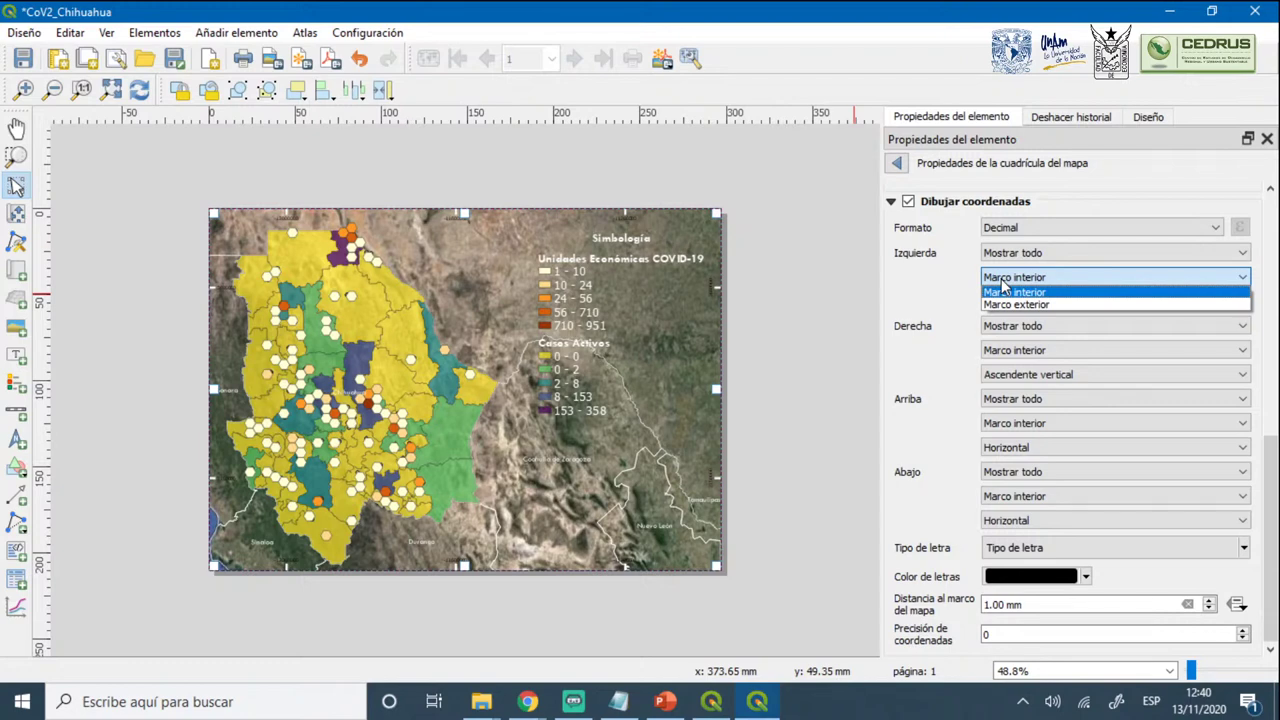
pyautogui.click(1003, 291)
pyautogui.click(1010, 301)
pyautogui.click(1012, 327)
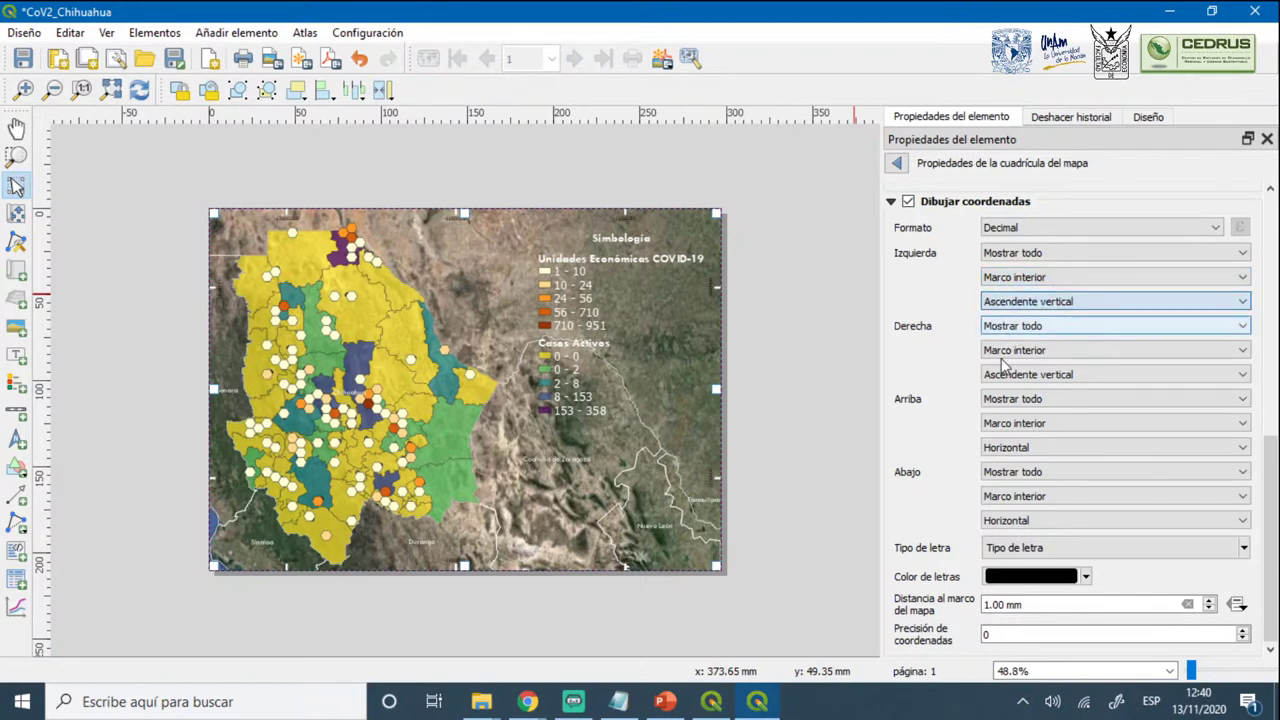
pyautogui.click(1014, 374)
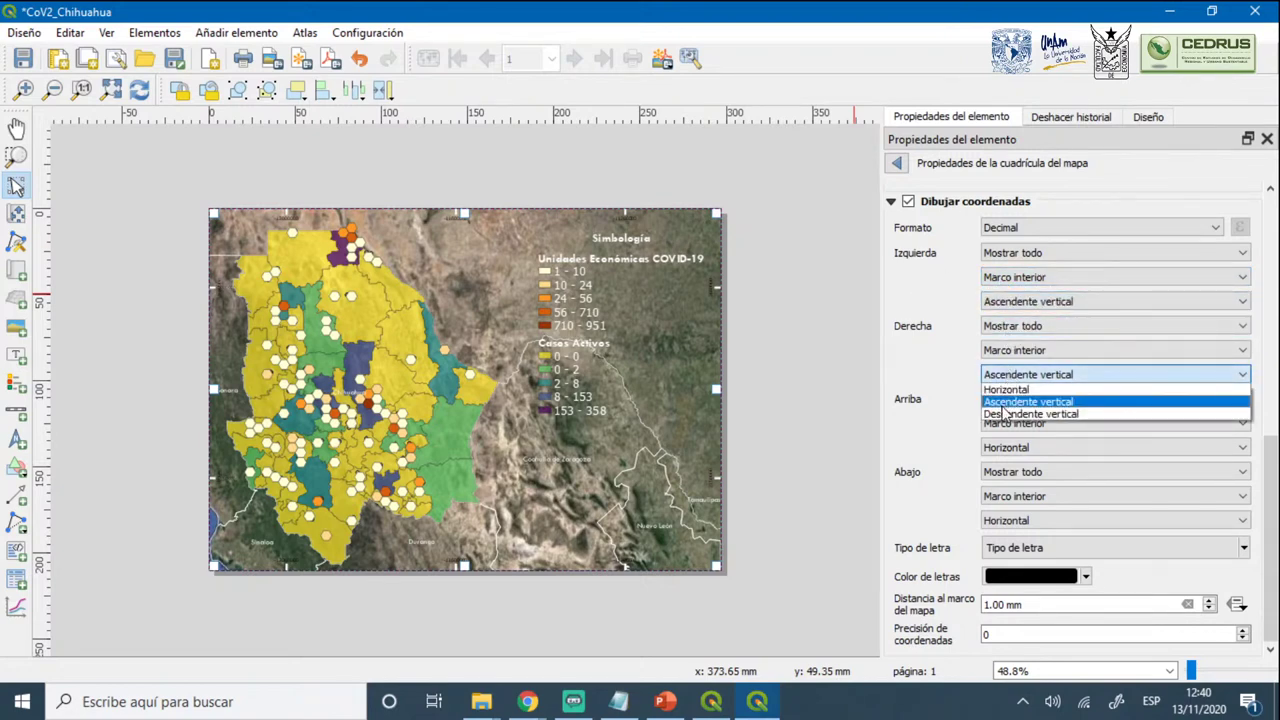
pyautogui.click(1030, 413)
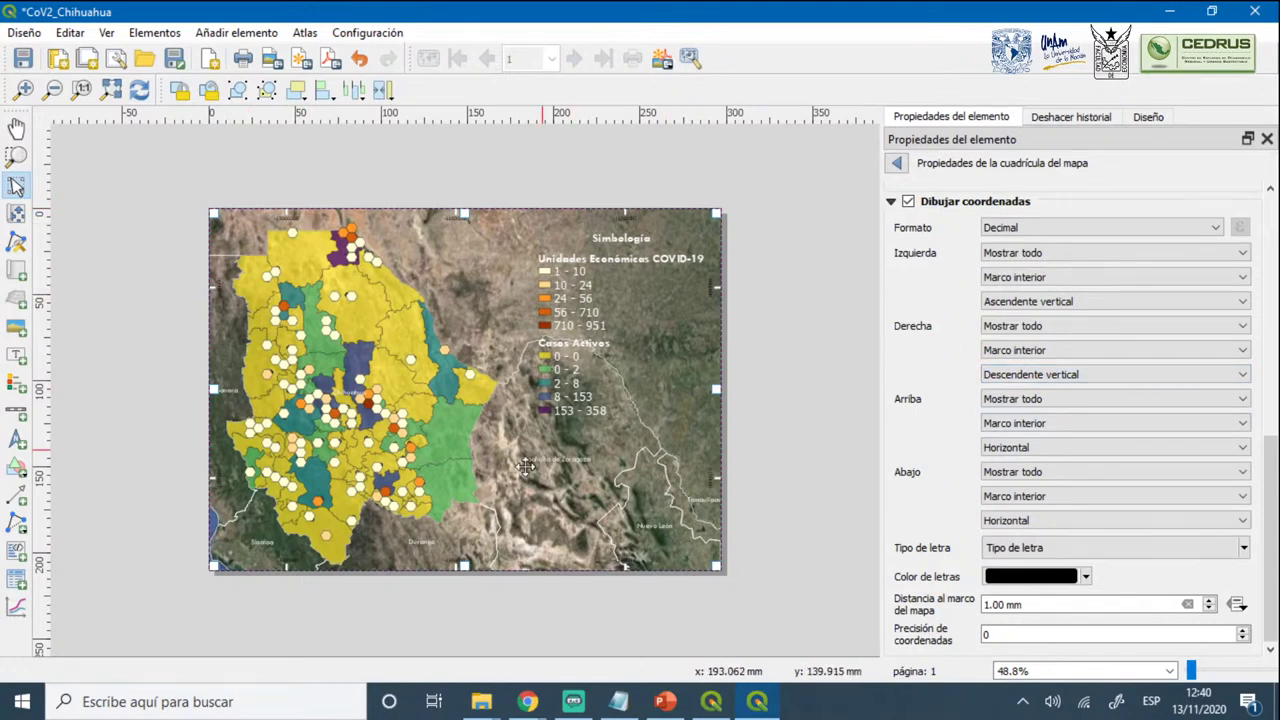
# Change the letter colour of the grid coordinates to white and deselect the map
pyautogui.click(1085, 577)
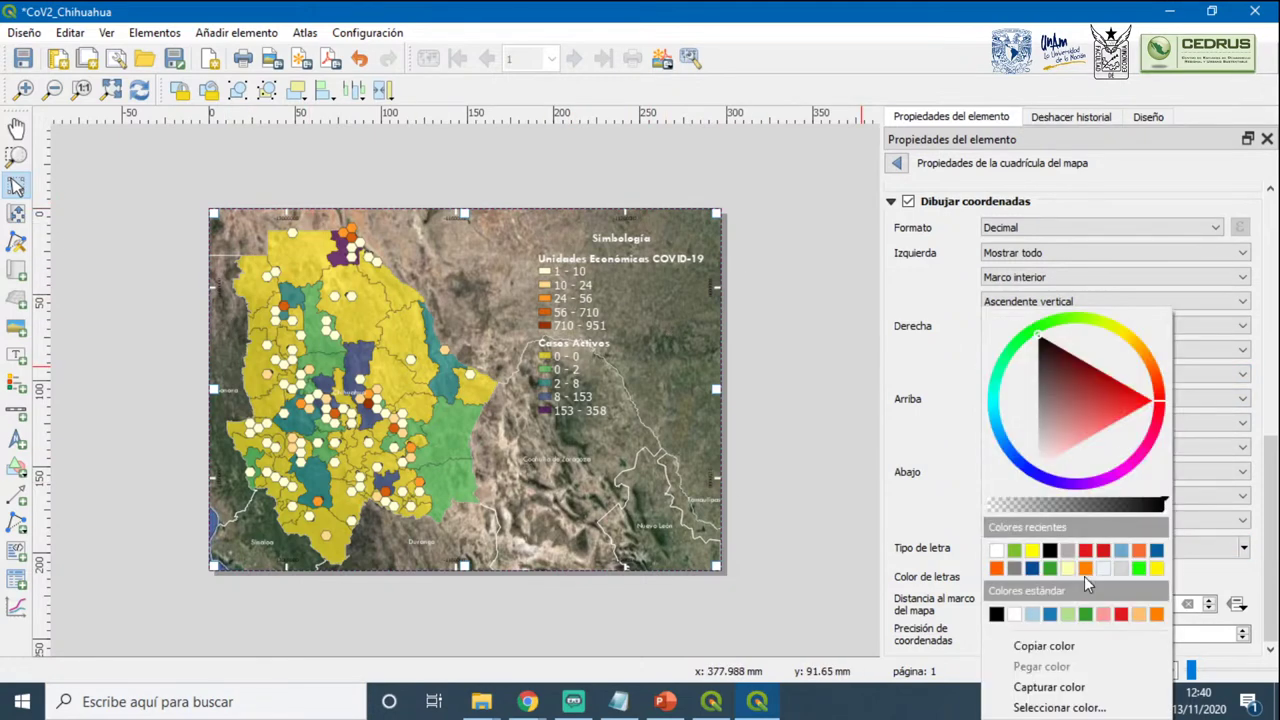
pyautogui.click(997, 551)
pyautogui.click(807, 536)
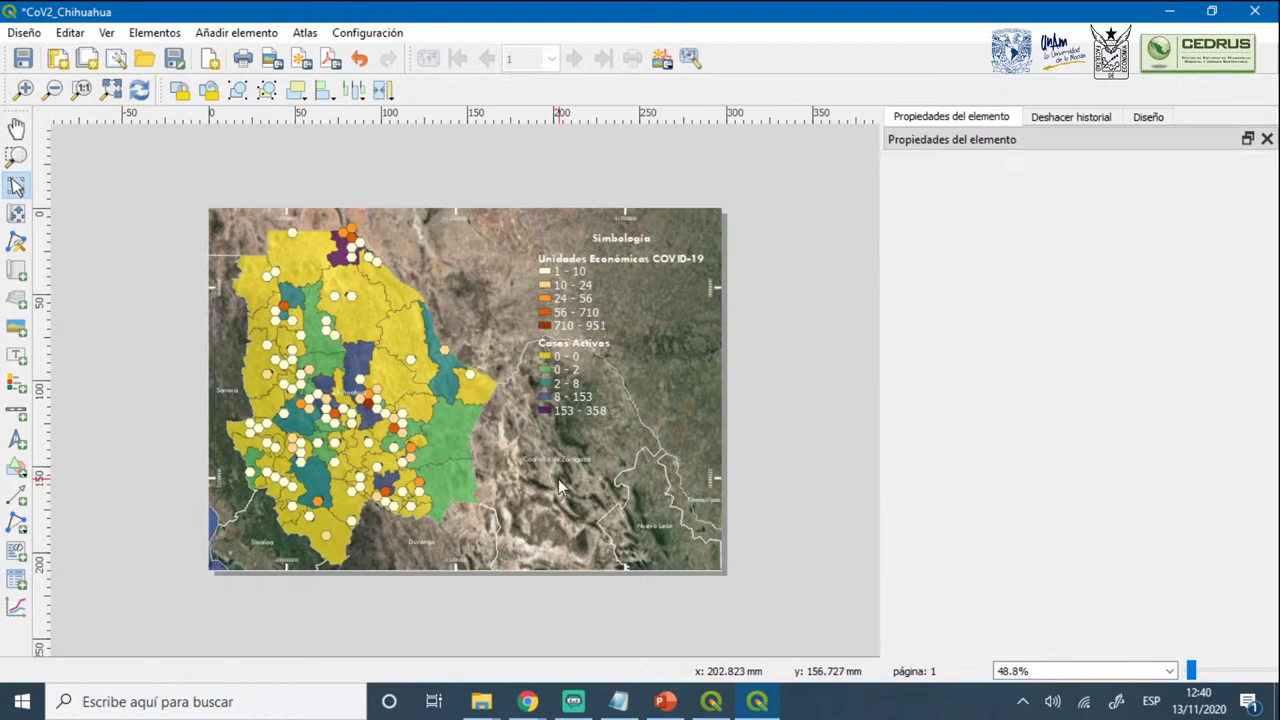
# Move the Simbología legend slightly down and to the left over the map
pyautogui.click(511, 510)
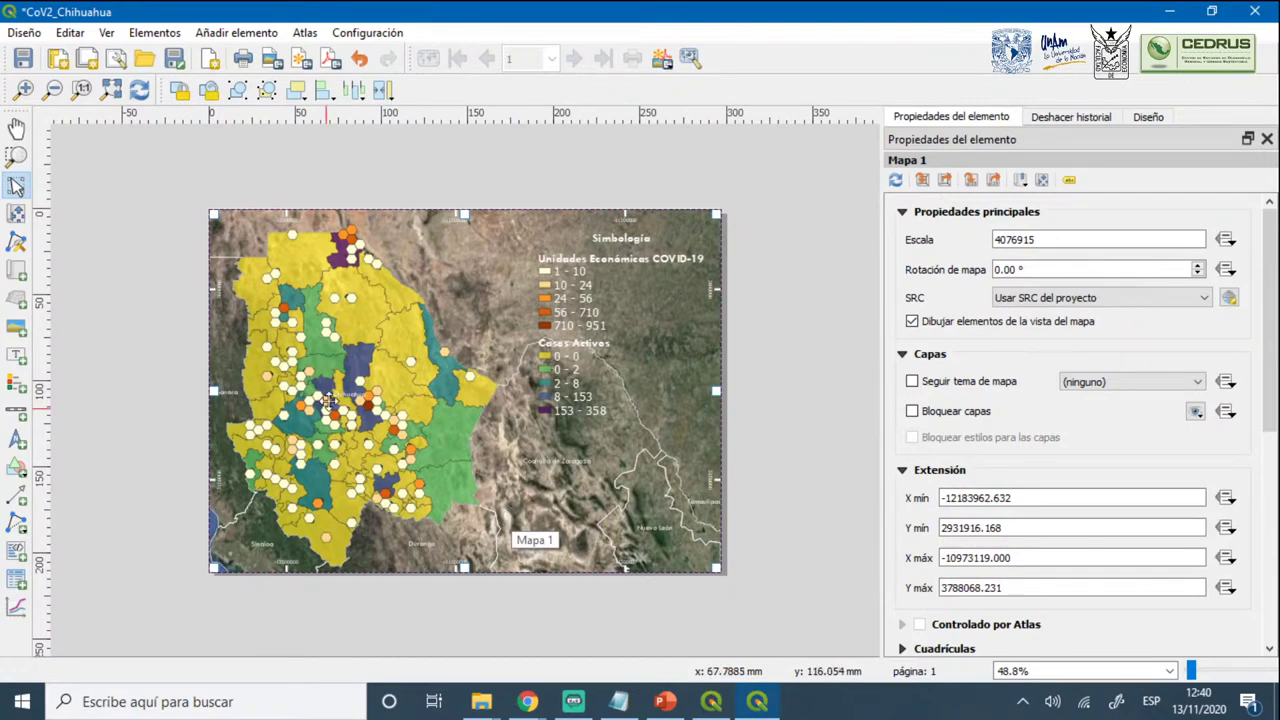
pyautogui.click(586, 355)
pyautogui.moveTo(581, 328); pyautogui.dragTo(576, 351)
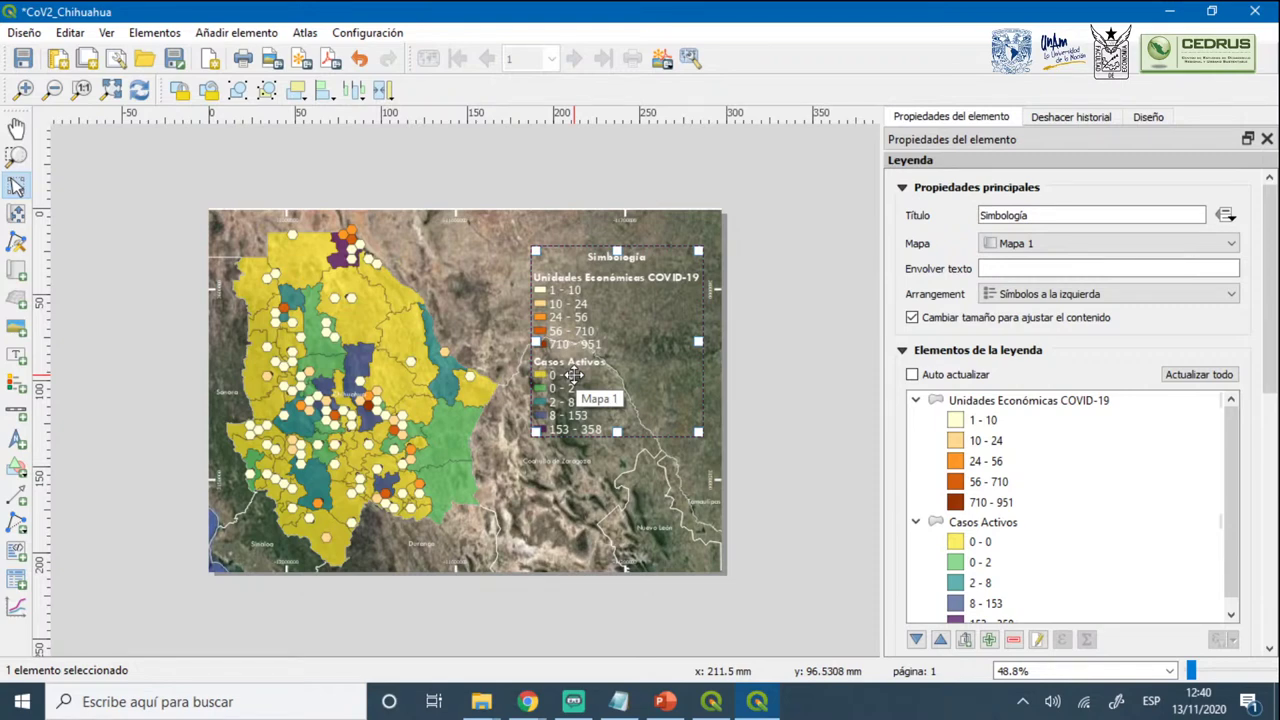
# Widen the layout canvas and examine the grid's coordinate labels and frame marks around Mapa 1
pyautogui.click(491, 272)
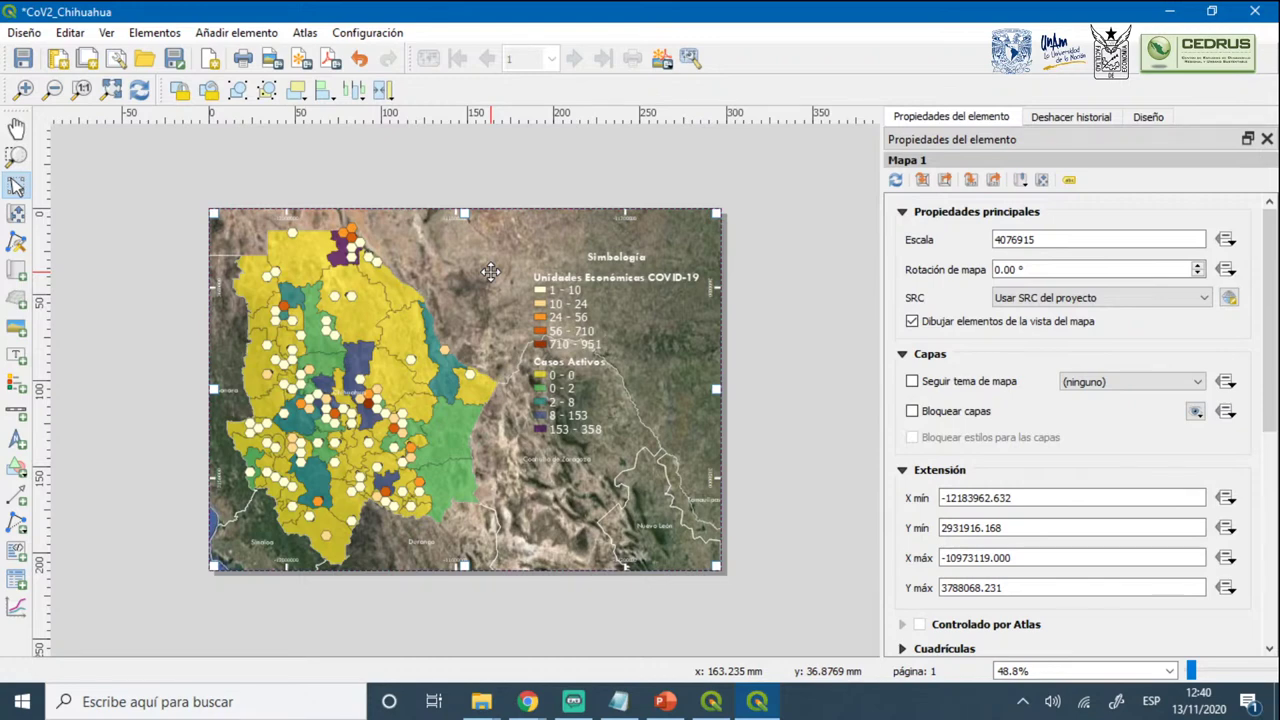
pyautogui.scroll(1, 787, 351)
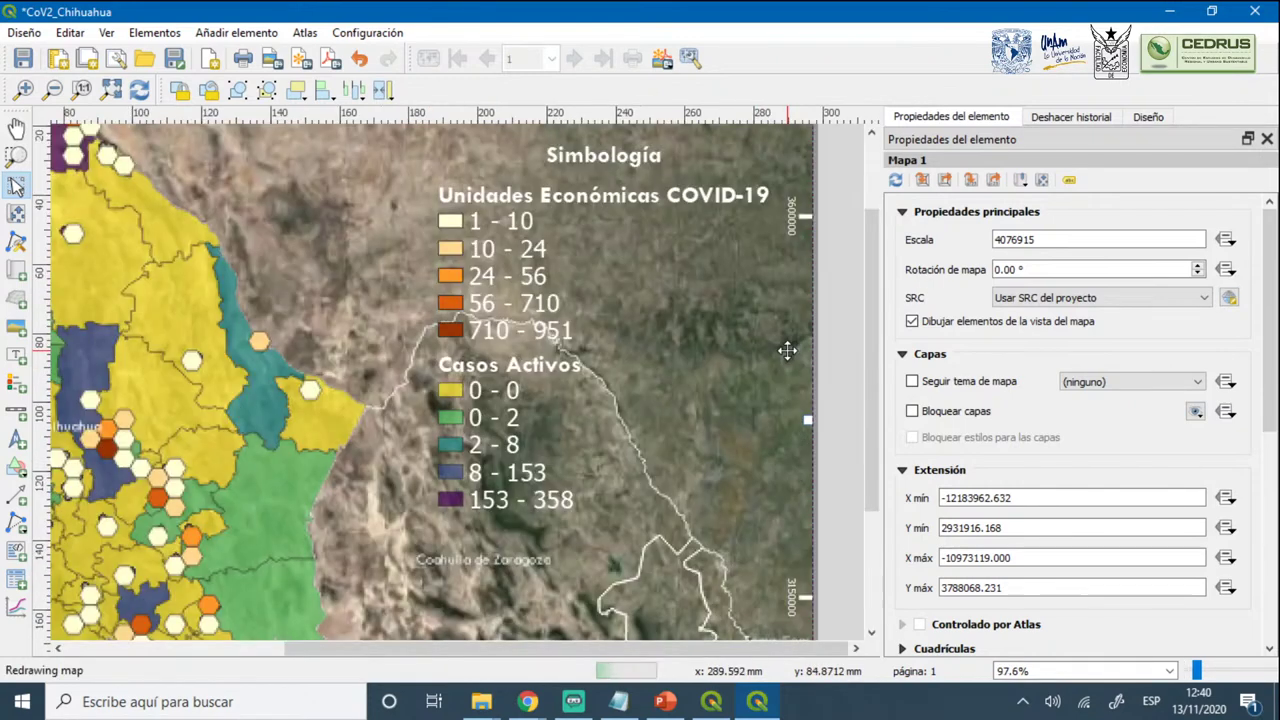
pyautogui.scroll(-2, 790, 358)
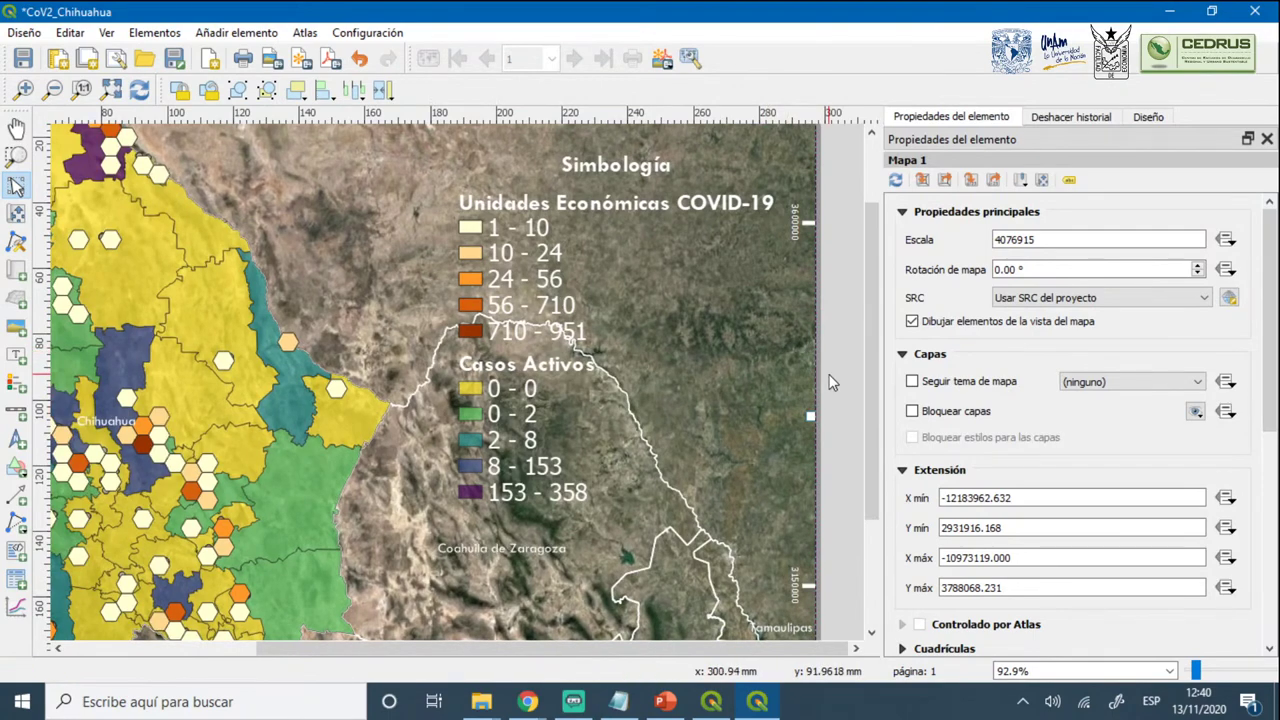
pyautogui.scroll(-1, 832, 382)
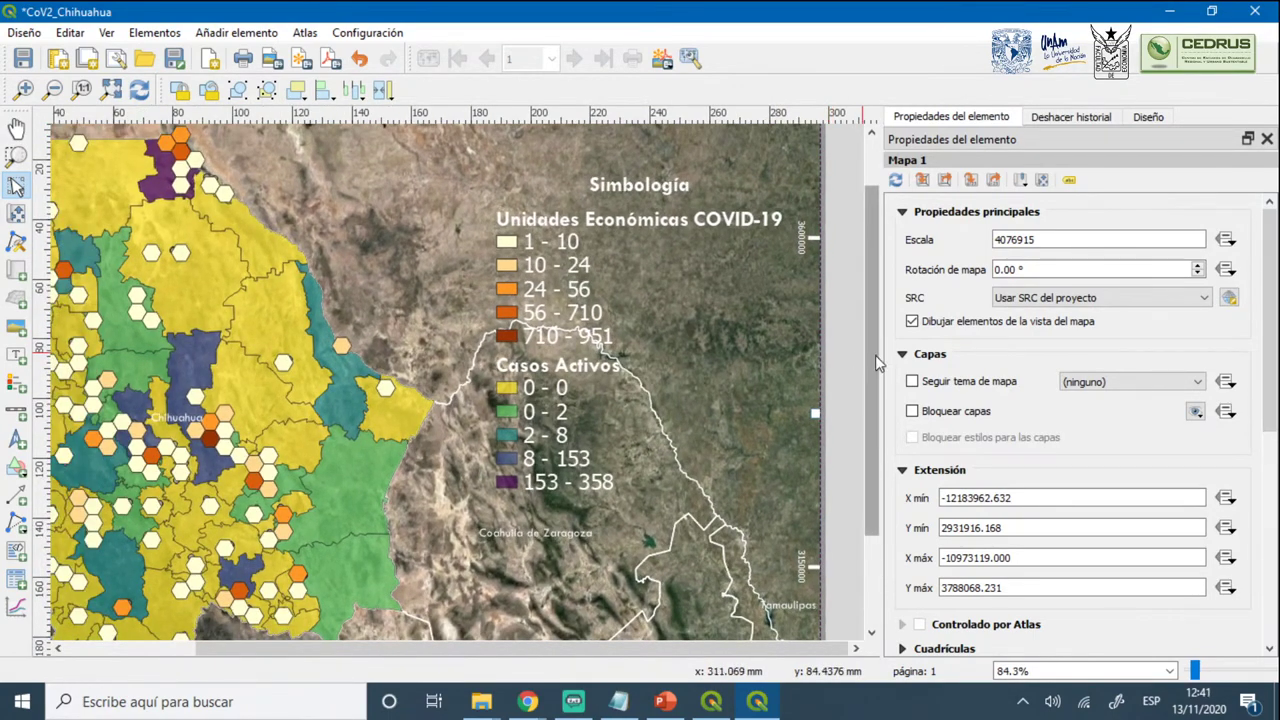
pyautogui.moveTo(880, 358); pyautogui.dragTo(1060, 358)
pyautogui.scroll(-2, 678, 420)
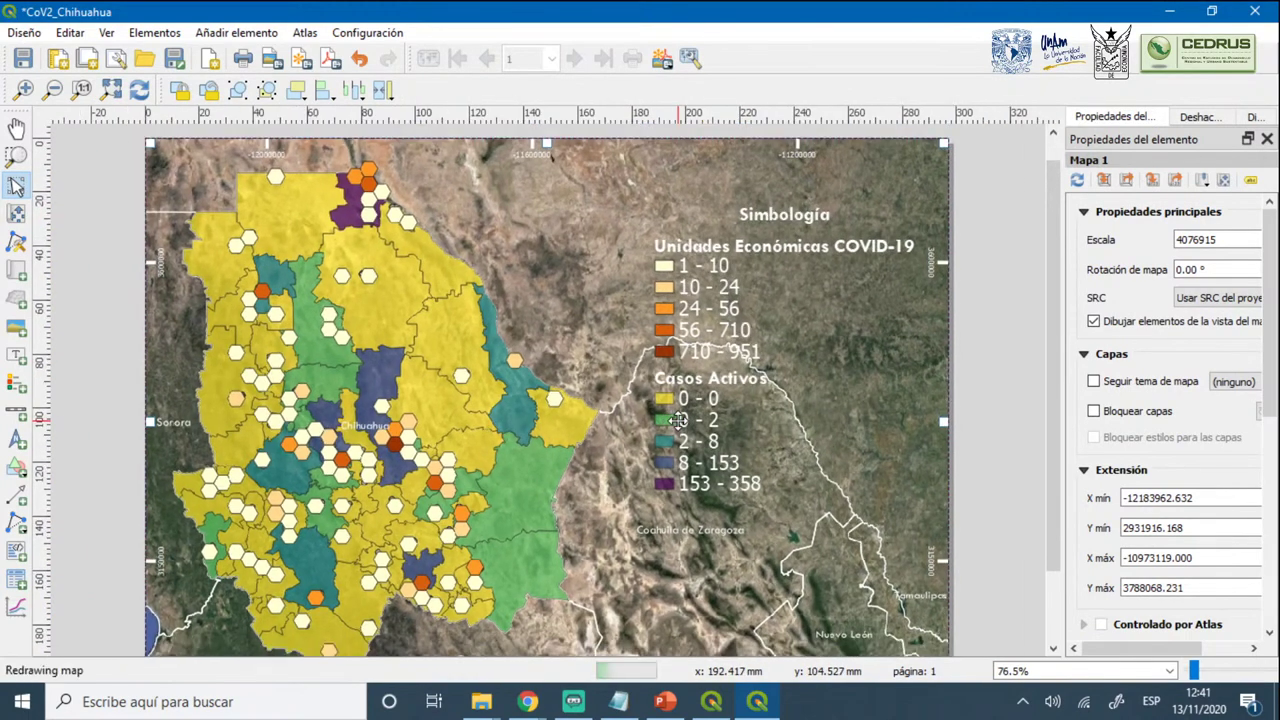
pyautogui.scroll(-1, 678, 420)
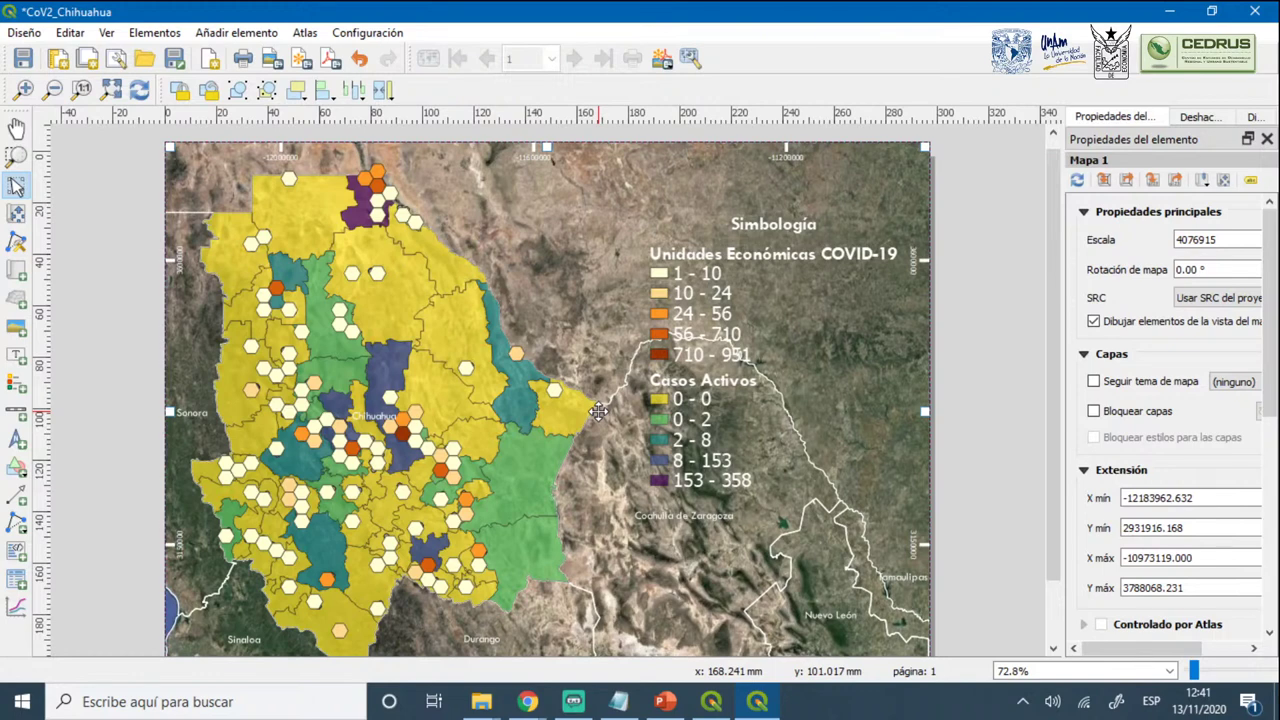
pyautogui.moveTo(1052, 345); pyautogui.dragTo(1058, 383)
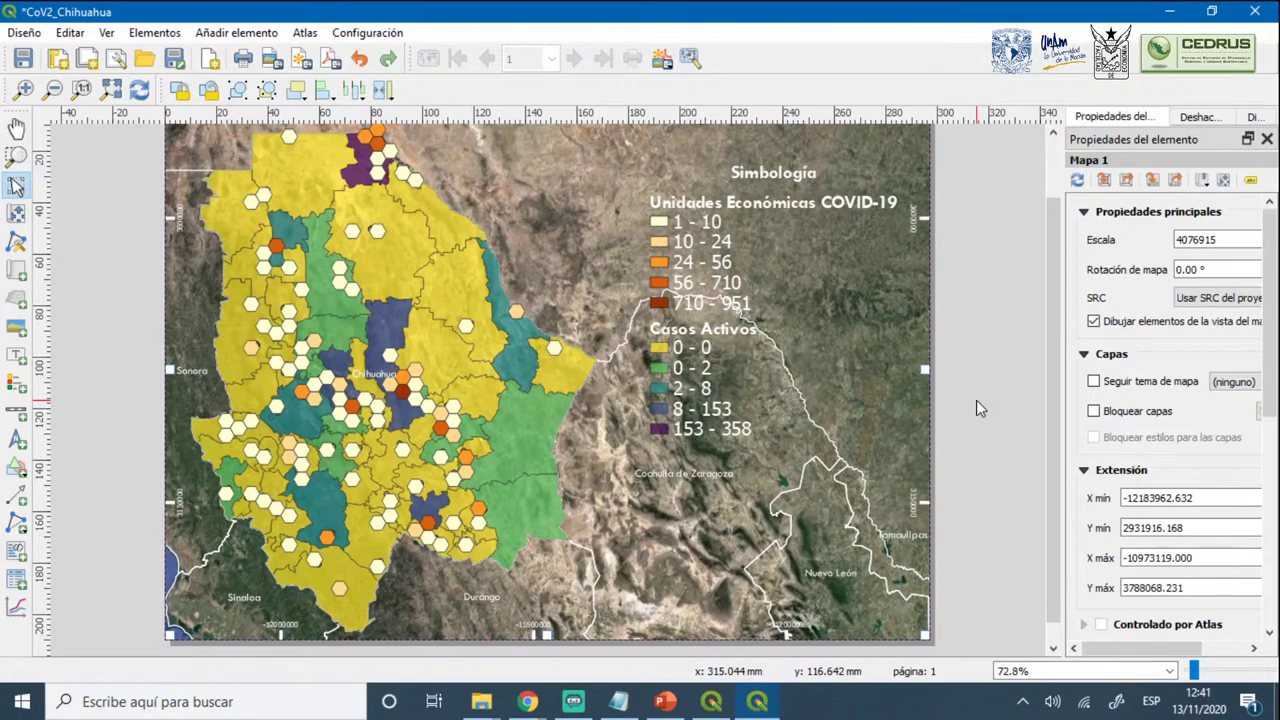
pyautogui.click(63, 190)
# Save the project as ejercicio_amecider in QGZ format in the TALLER-2020 folder
pyautogui.click(30, 34)
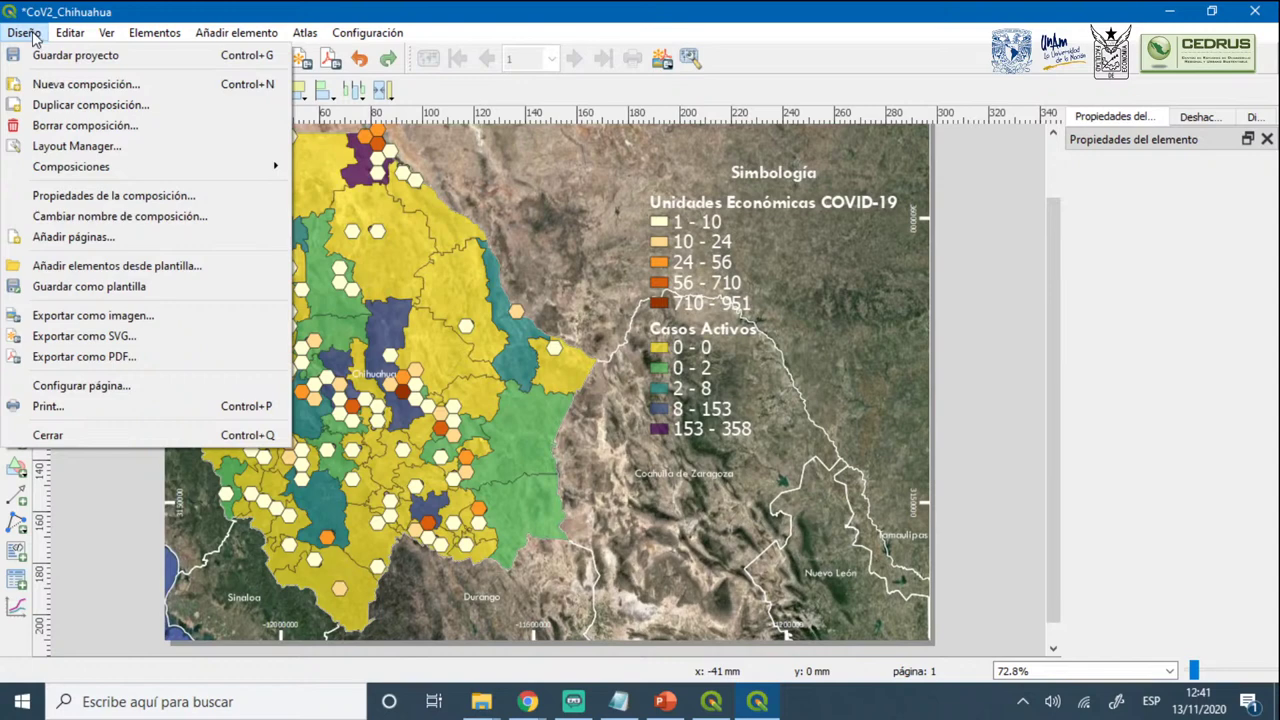
pyautogui.moveTo(63, 172)
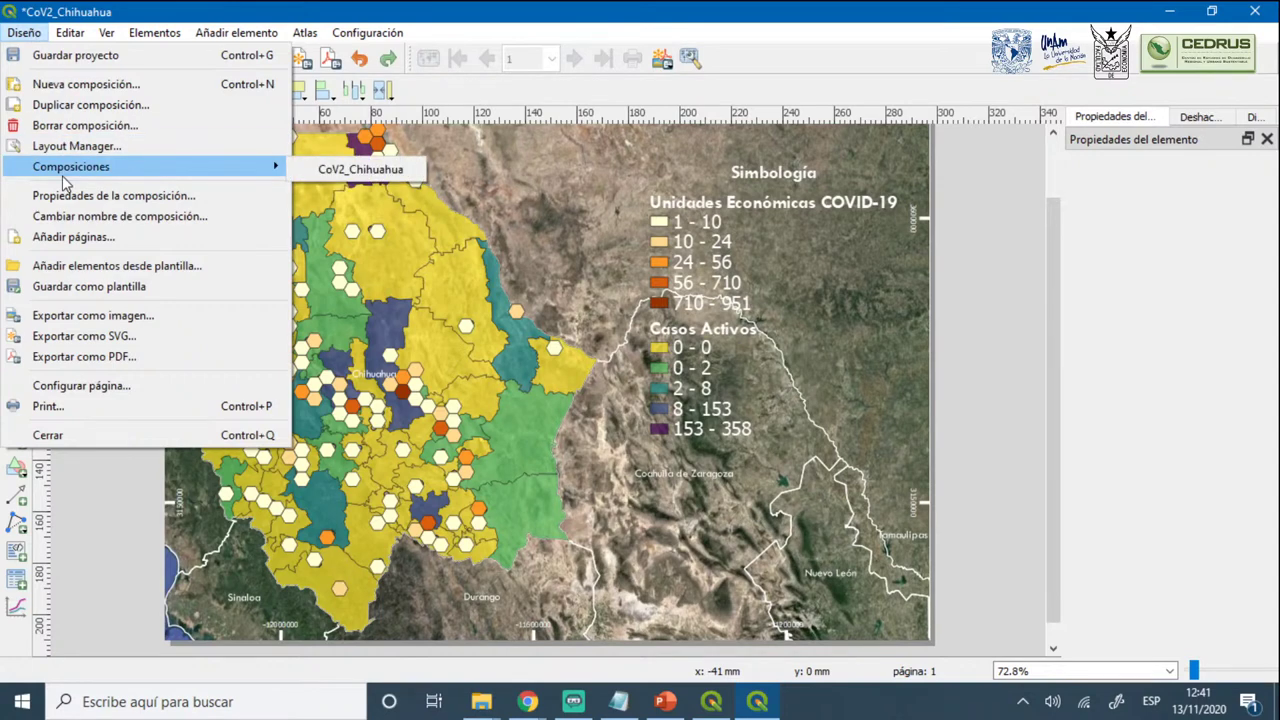
pyautogui.click(15, 184)
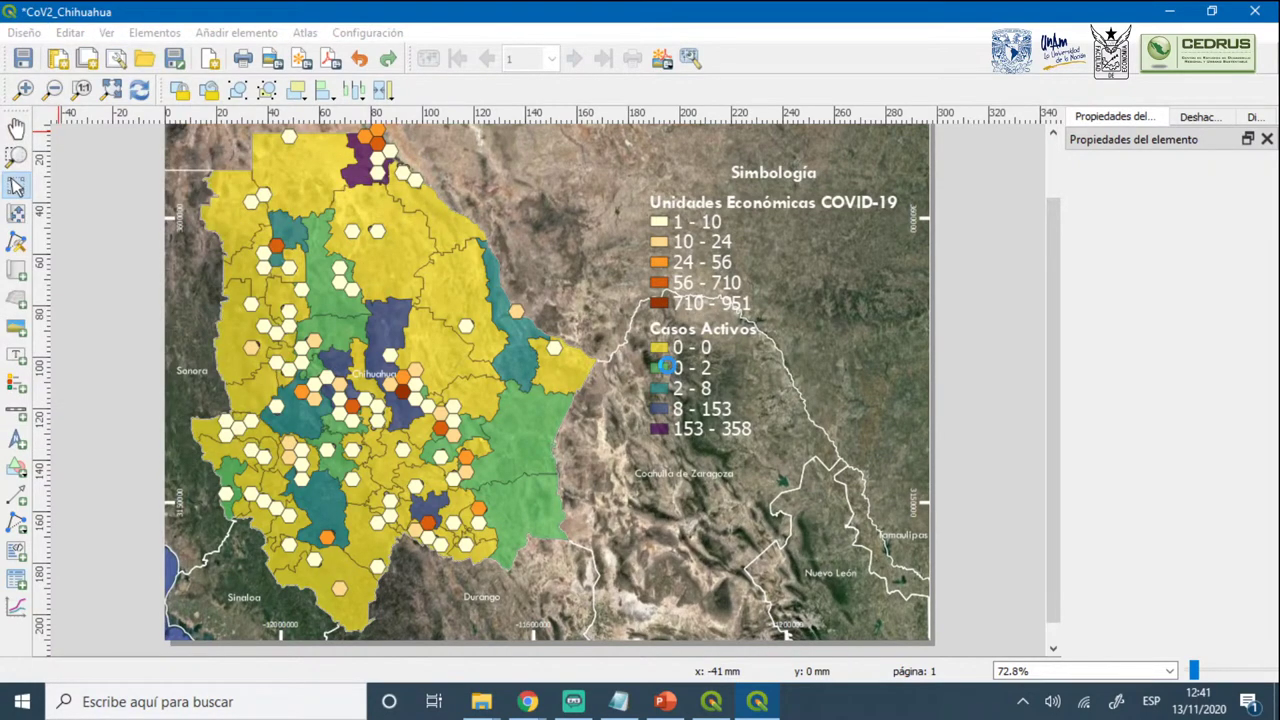
pyautogui.hotkey('ctrl', 's')
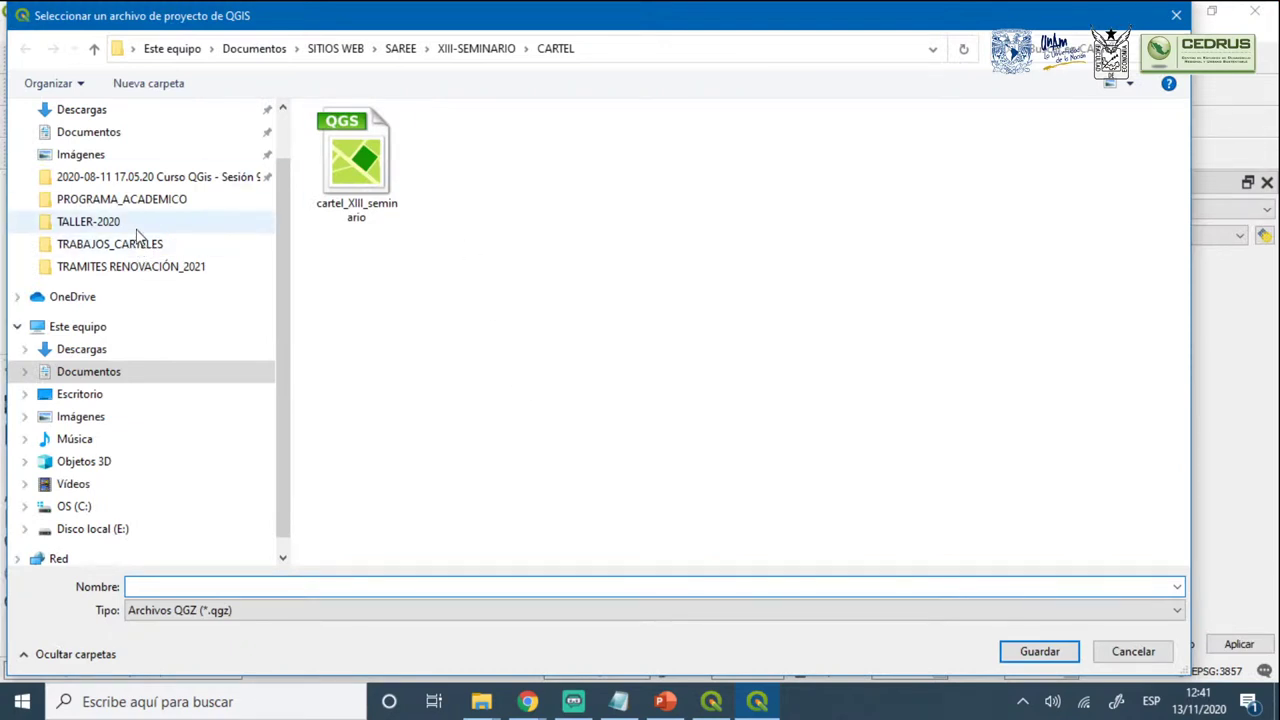
pyautogui.click(100, 222)
pyautogui.click(276, 588)
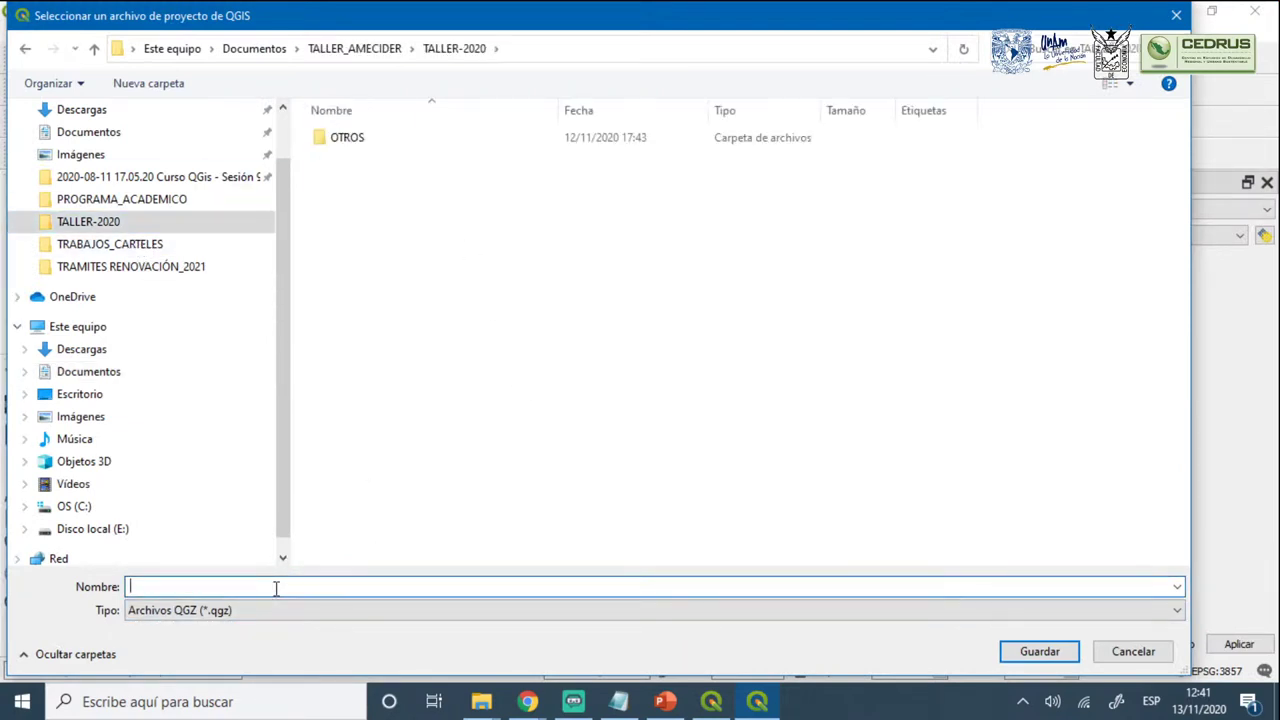
pyautogui.write('ejercicio_amecider')
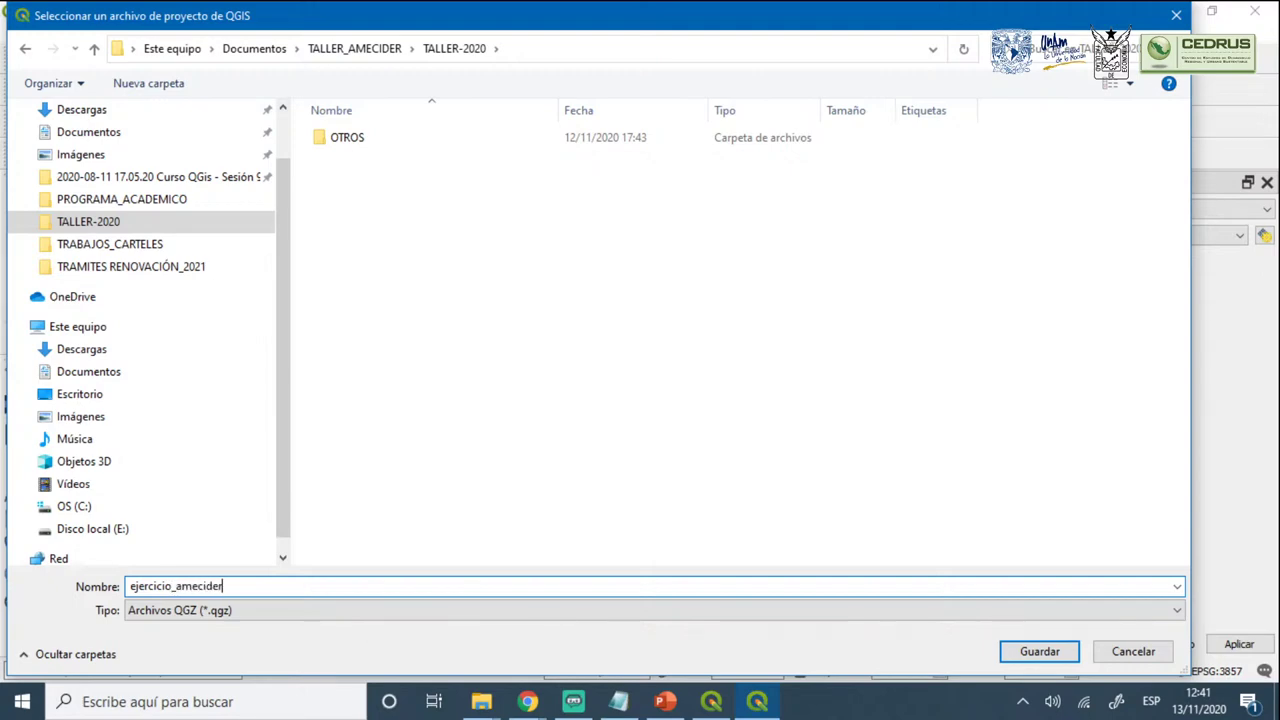
pyautogui.click(1040, 651)
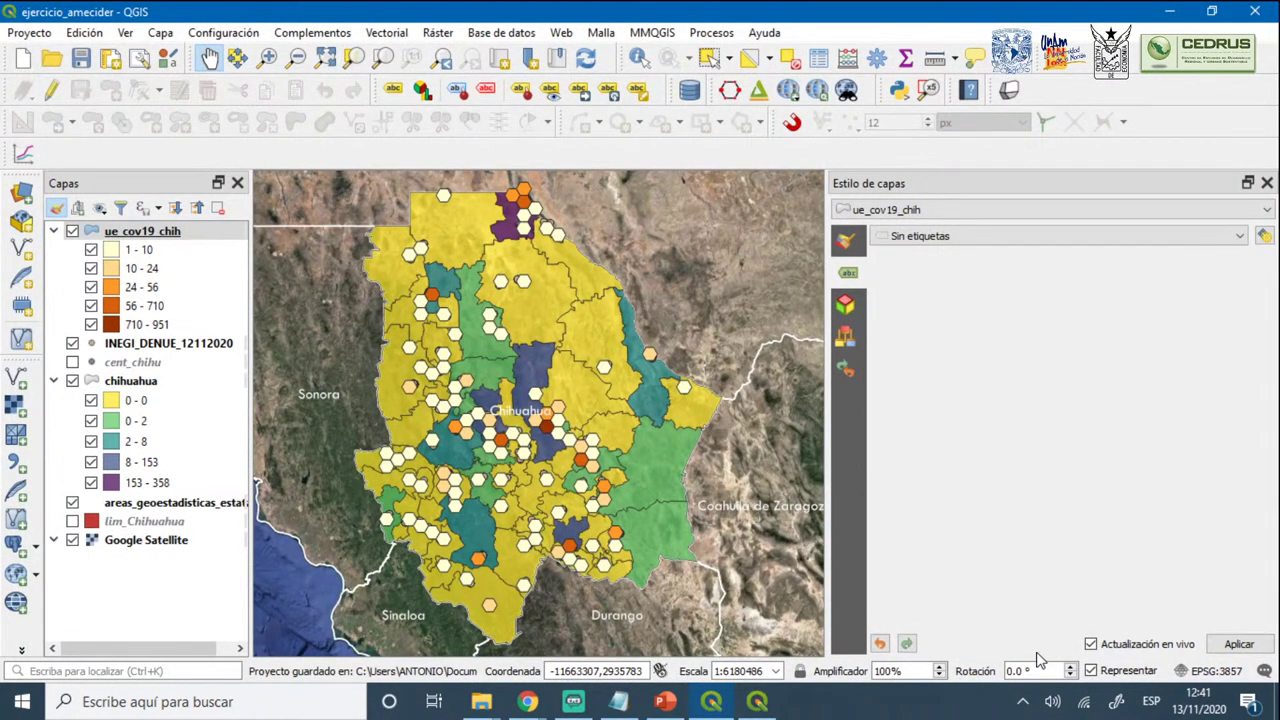
# Return to the layout window and export the composition as a PNG image named CoV2_Chihuahua in the TALLER-2020 folder
pyautogui.click(758, 703)
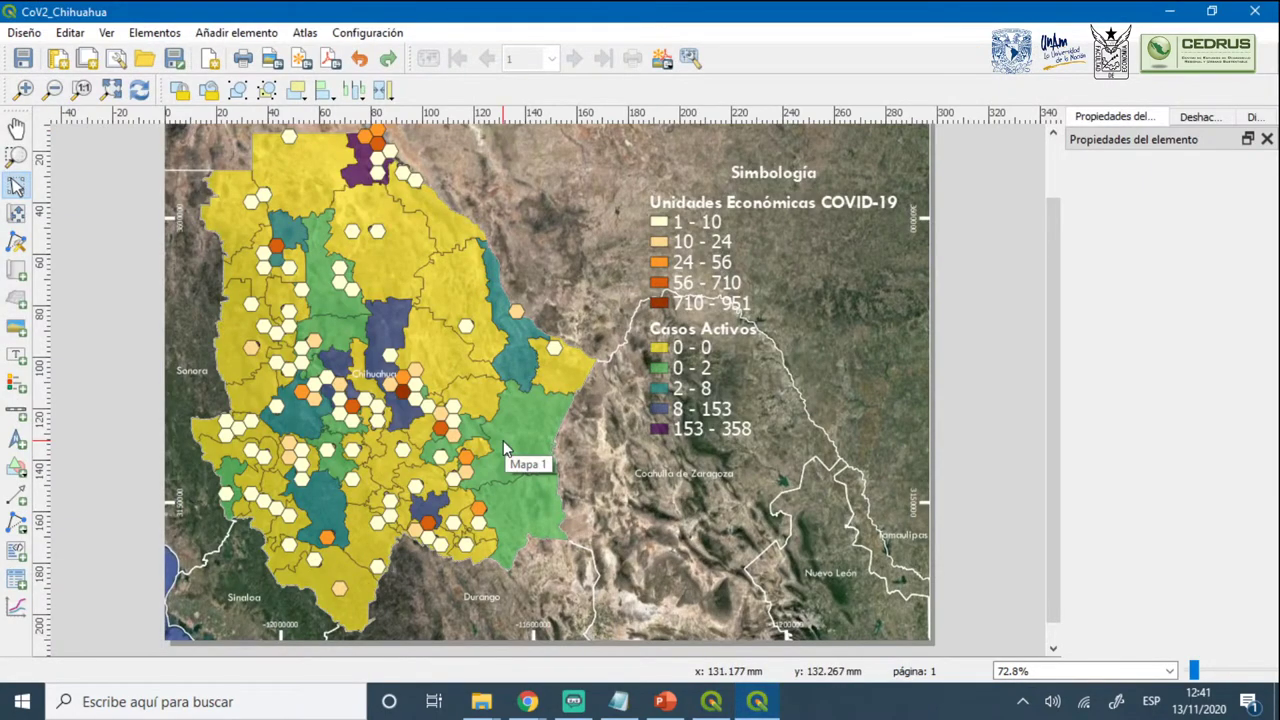
pyautogui.click(24, 33)
pyautogui.moveTo(30, 36)
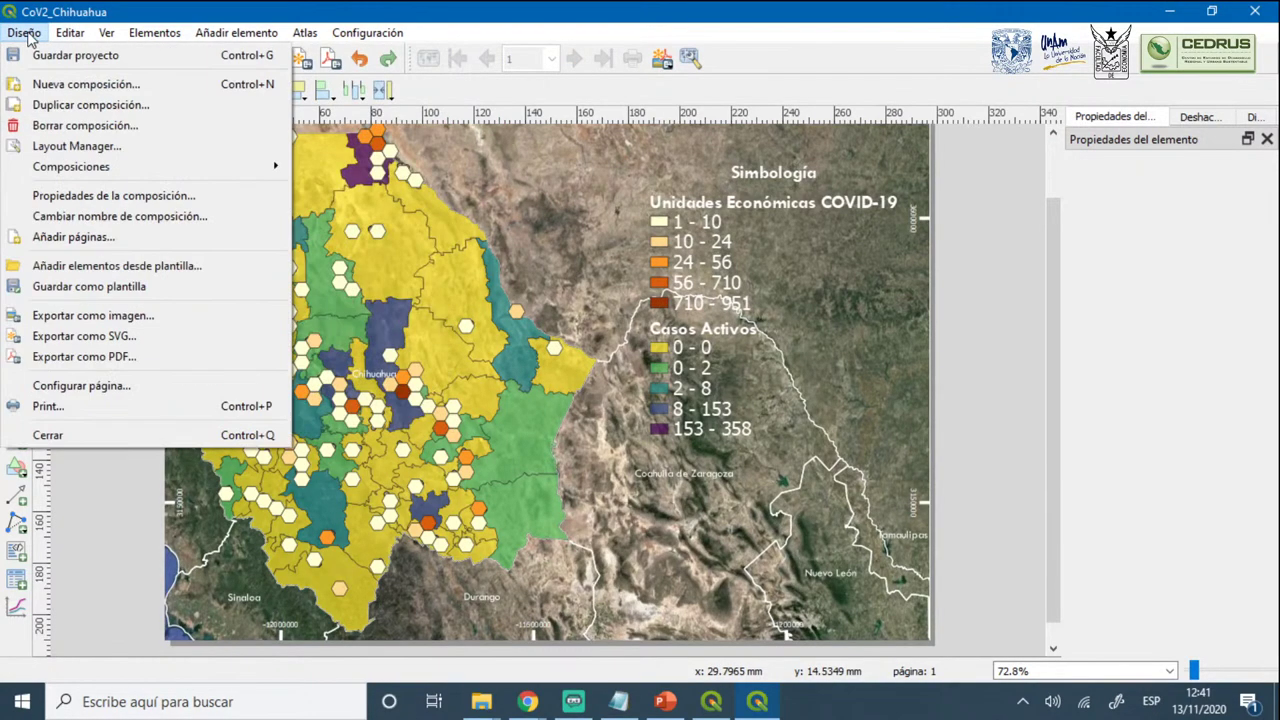
pyautogui.click(68, 318)
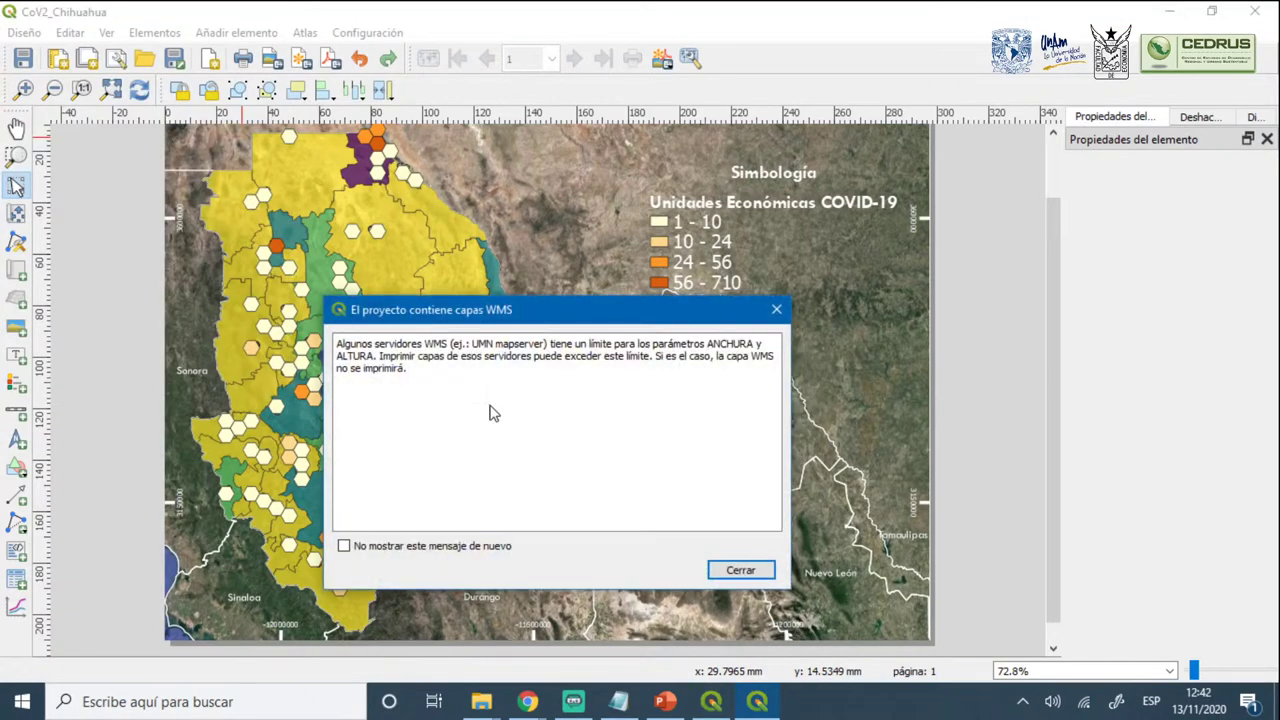
pyautogui.click(740, 570)
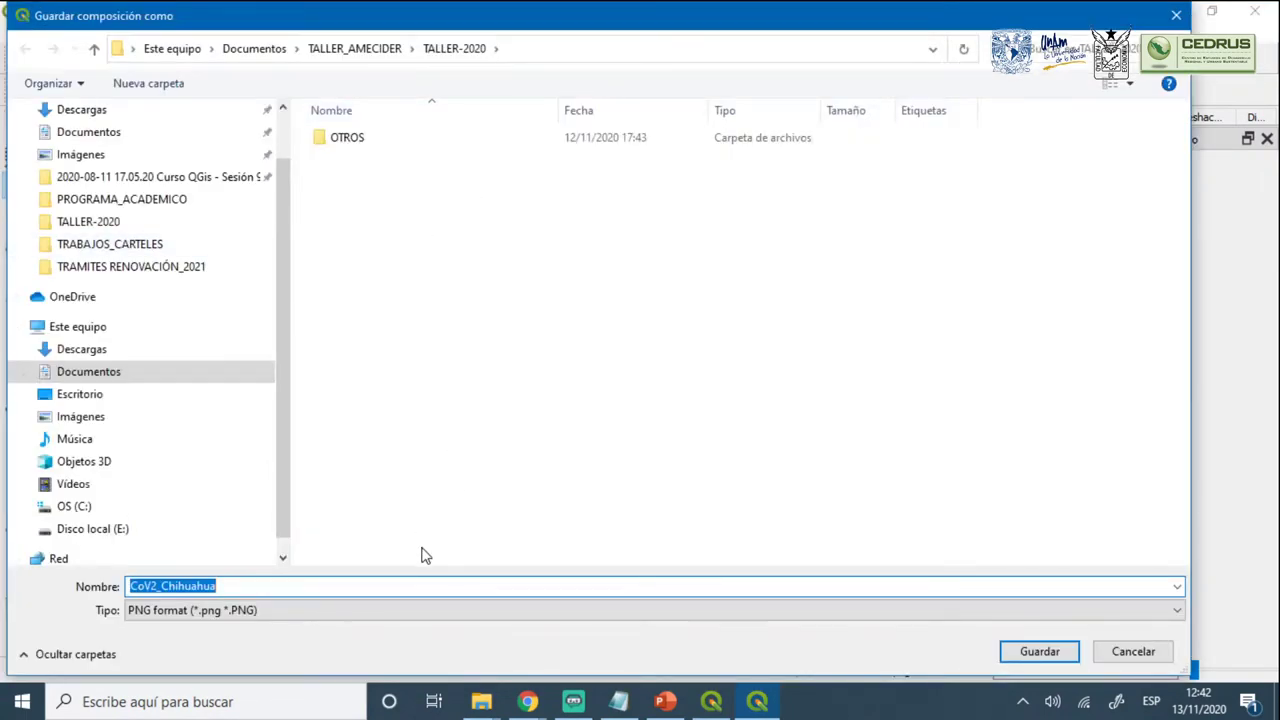
pyautogui.click(1002, 652)
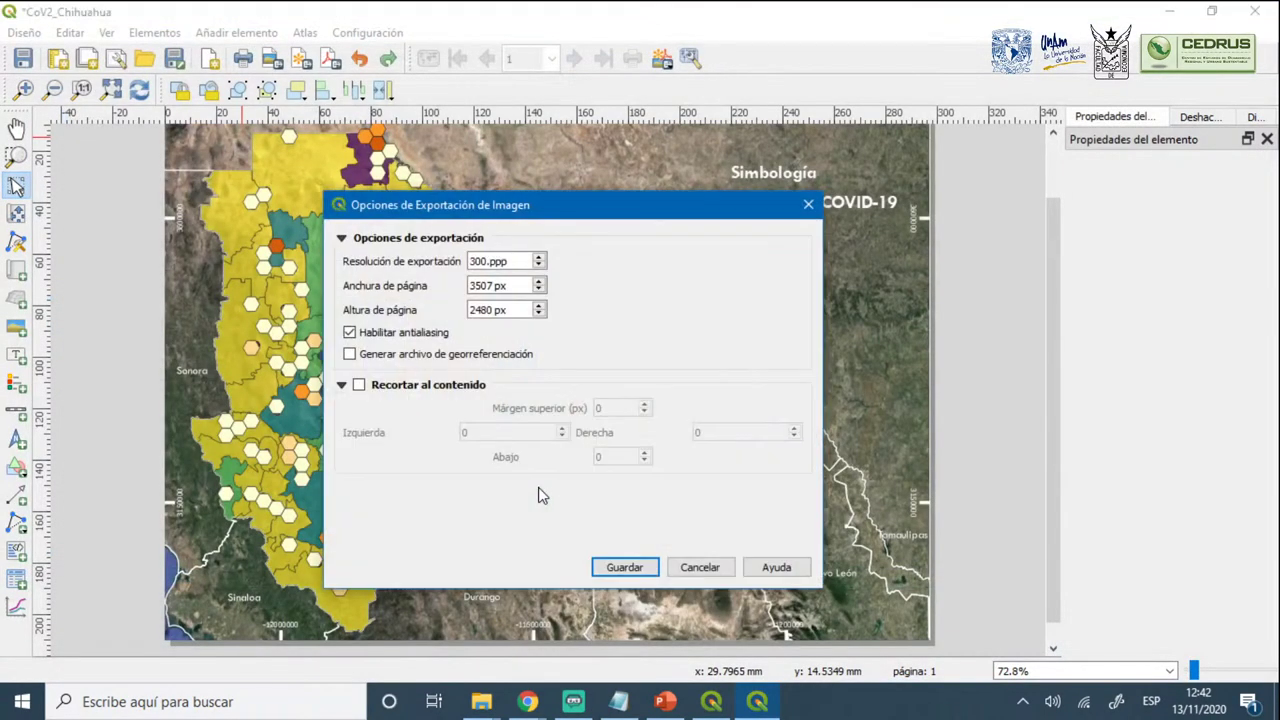
# Set the export resolution to 100 ppp and finish saving the image
pyautogui.click(470, 261)
pyautogui.press('Delete')
pyautogui.press('Delete')
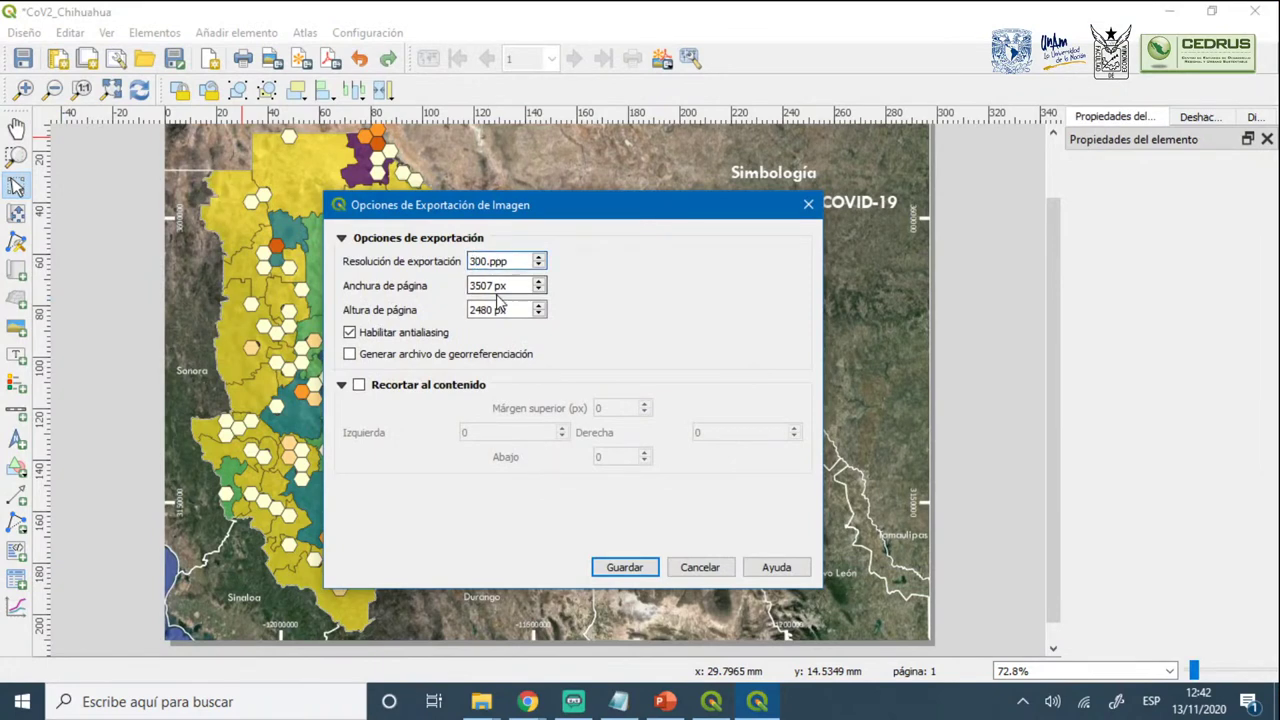
pyautogui.write('1')
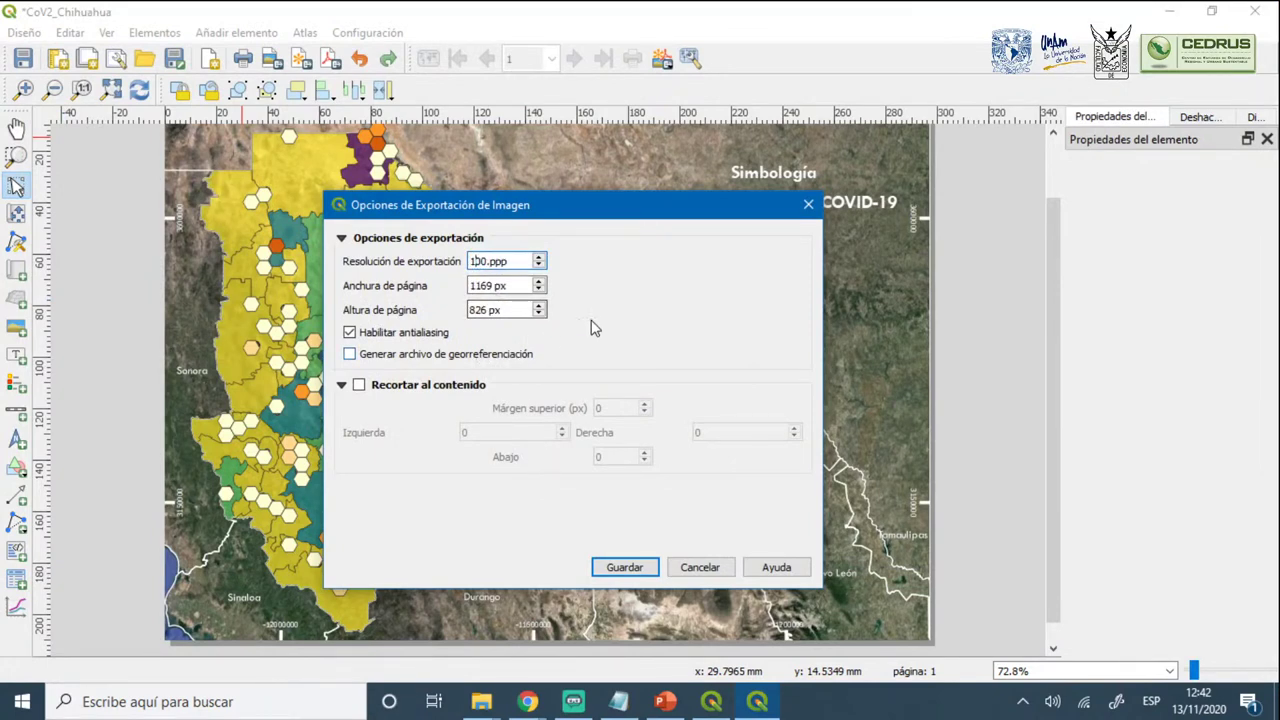
pyautogui.click(625, 567)
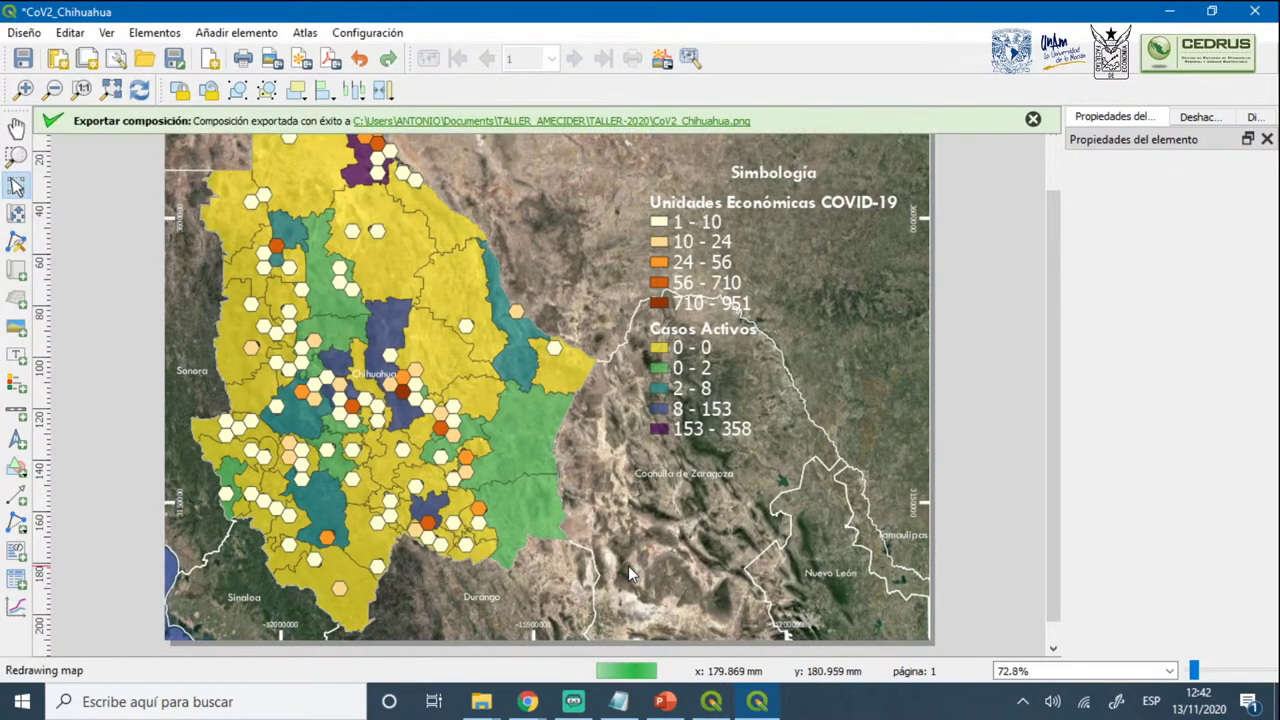
# Switch to File Explorer and open the TALLER-2020 folder
pyautogui.click(528, 703)
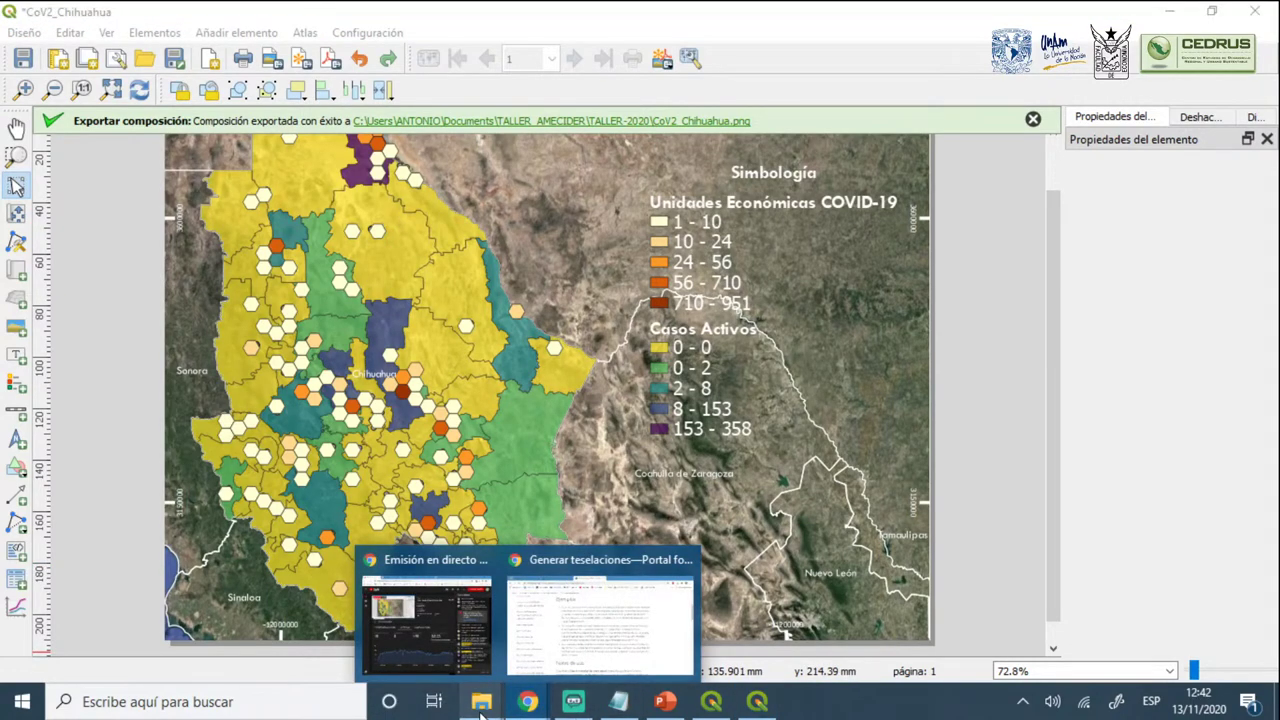
pyautogui.moveTo(481, 712)
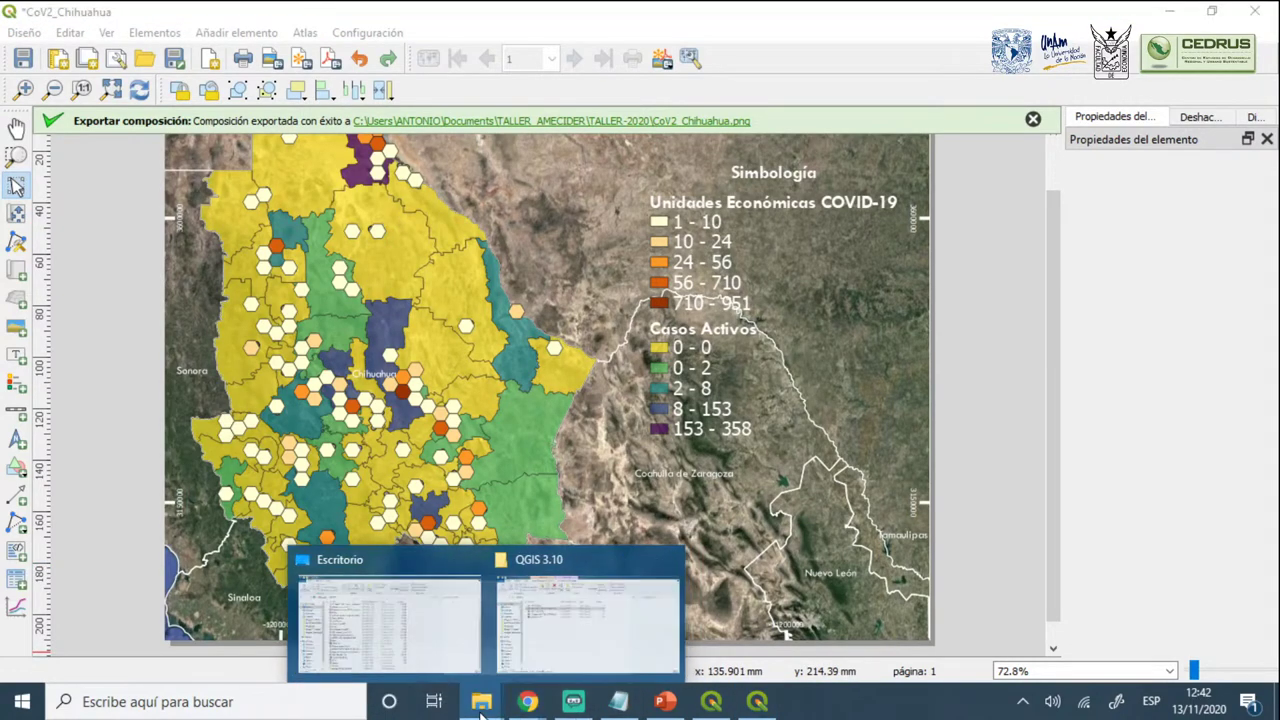
pyautogui.click(578, 646)
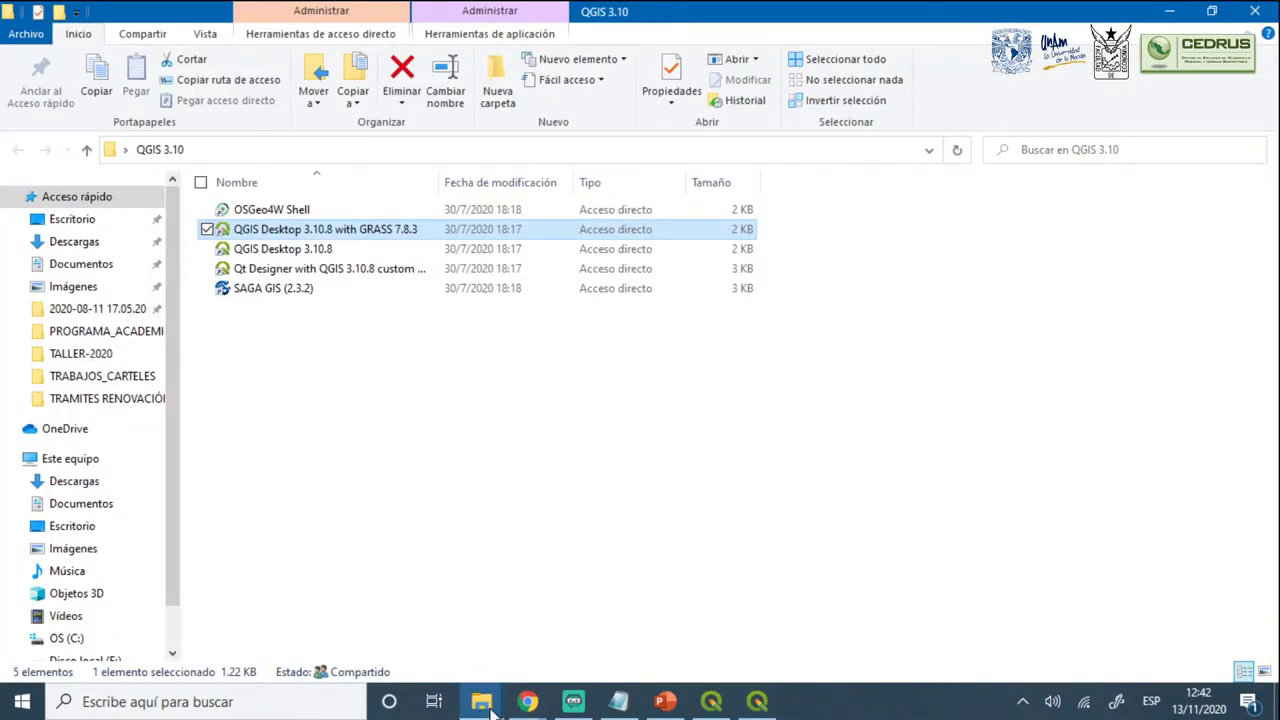
pyautogui.click(65, 355)
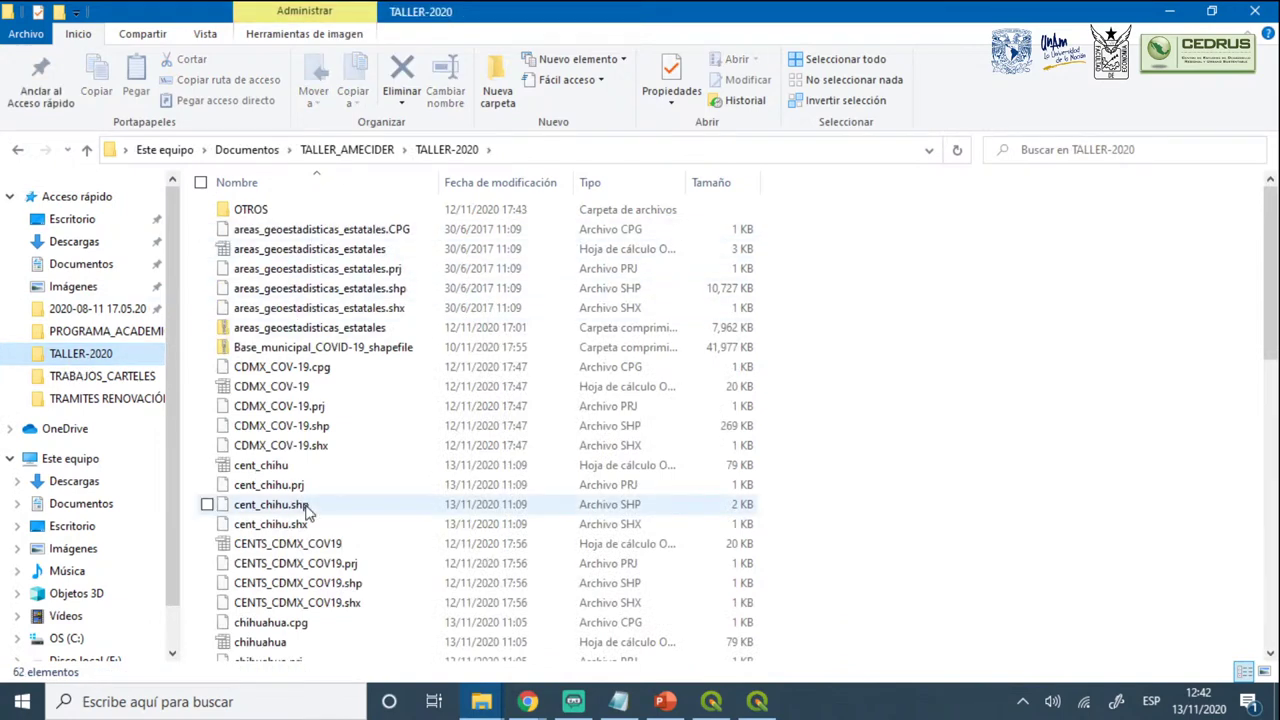
# Open the exported CoV2_Chihuahua PNG image from the folder and maximize the photo viewer
pyautogui.scroll(-5, 307, 510)
pyautogui.scroll(-8, 307, 512)
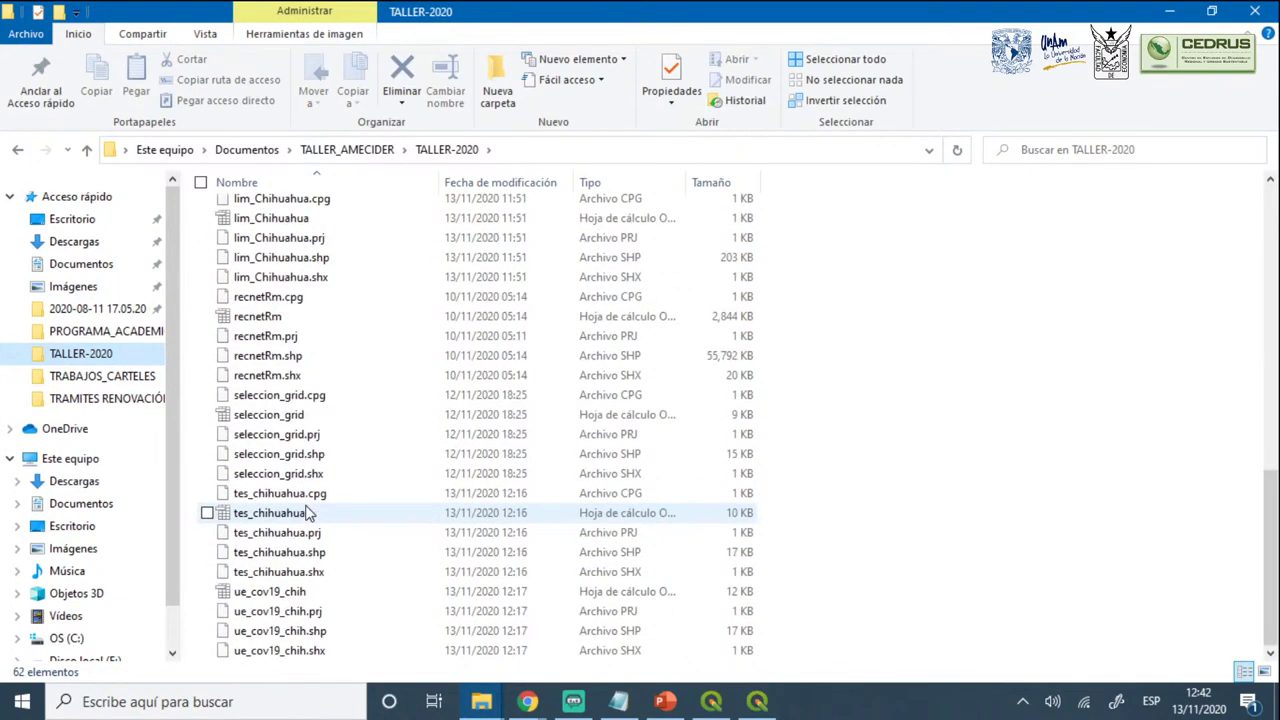
pyautogui.scroll(5, 307, 510)
pyautogui.scroll(1, 307, 510)
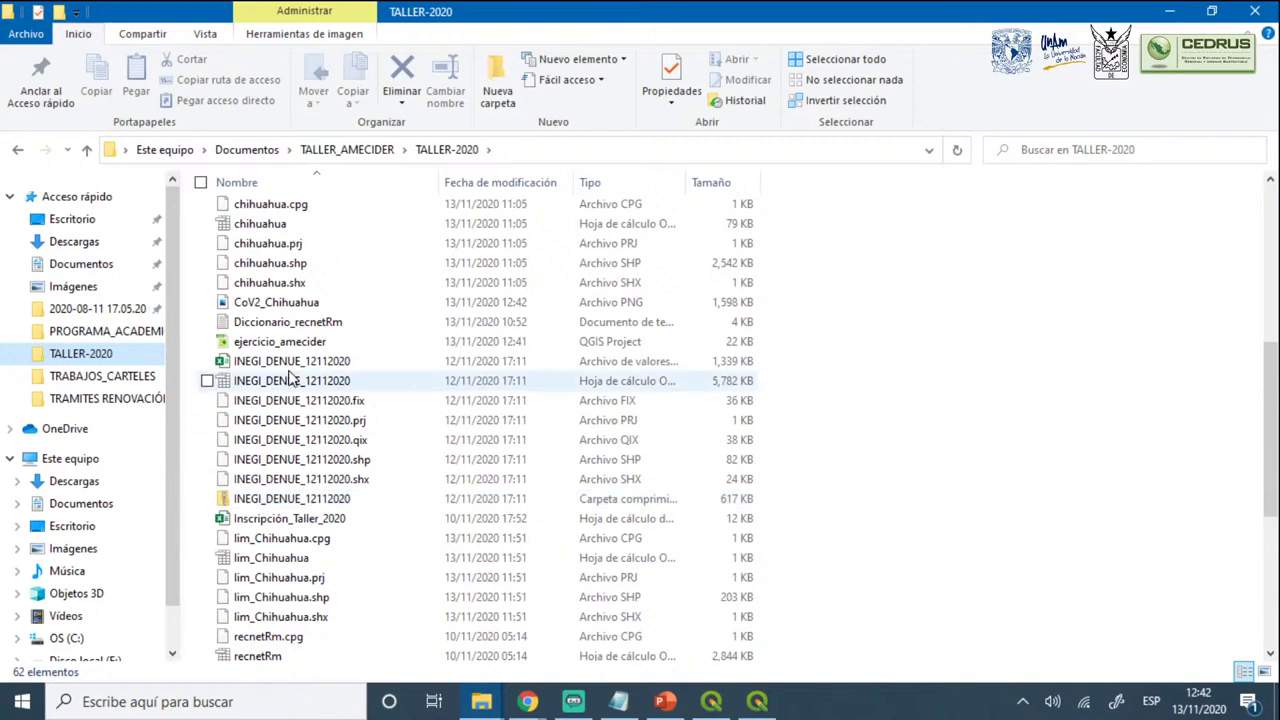
pyautogui.click(288, 303)
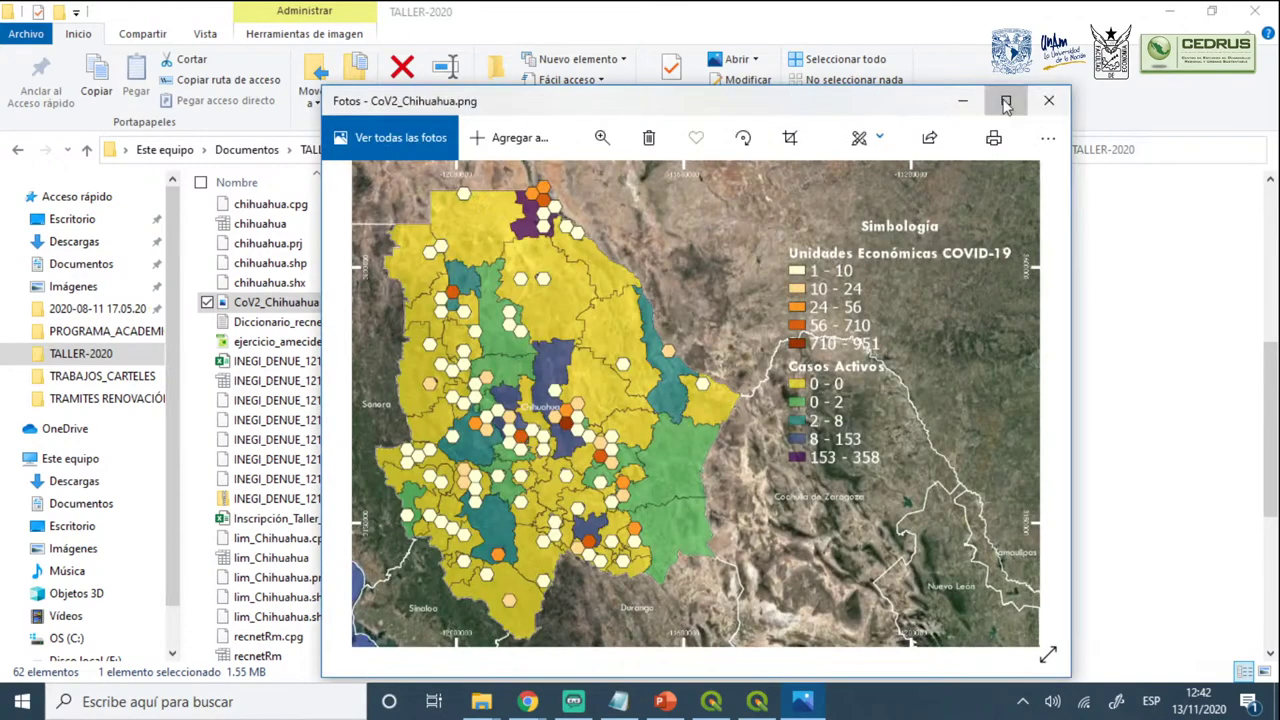
pyautogui.click(1013, 97)
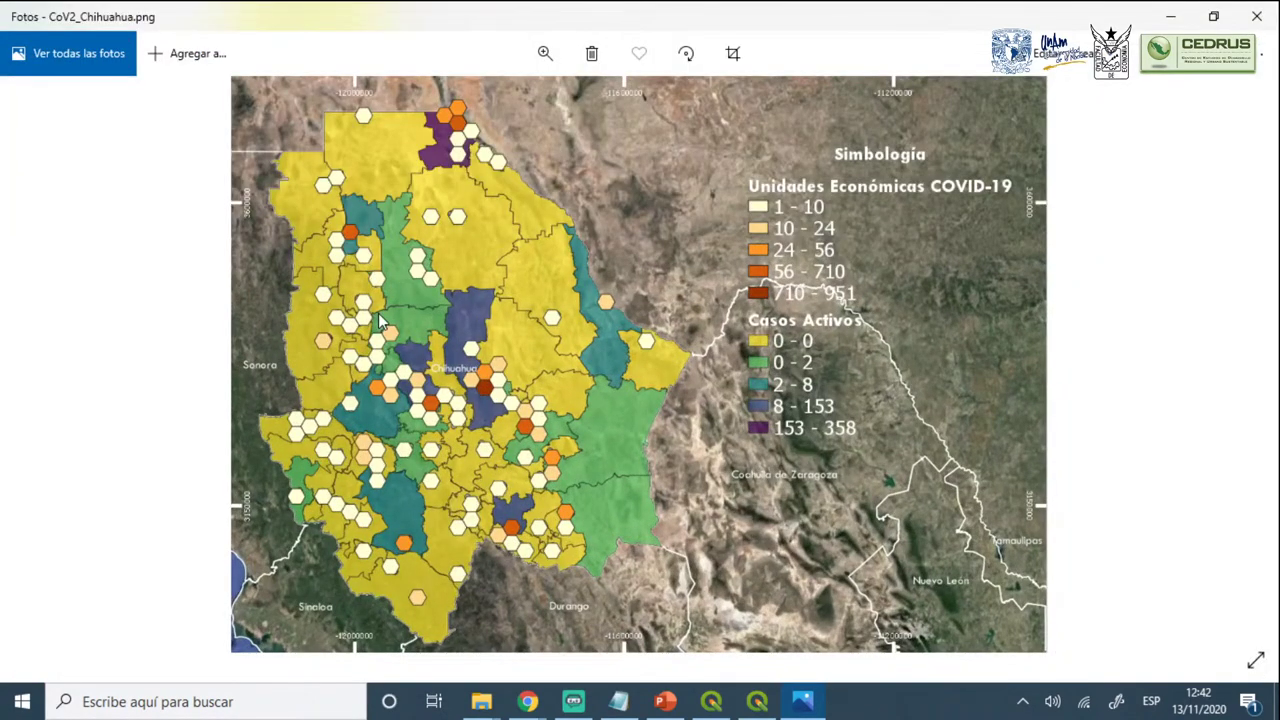